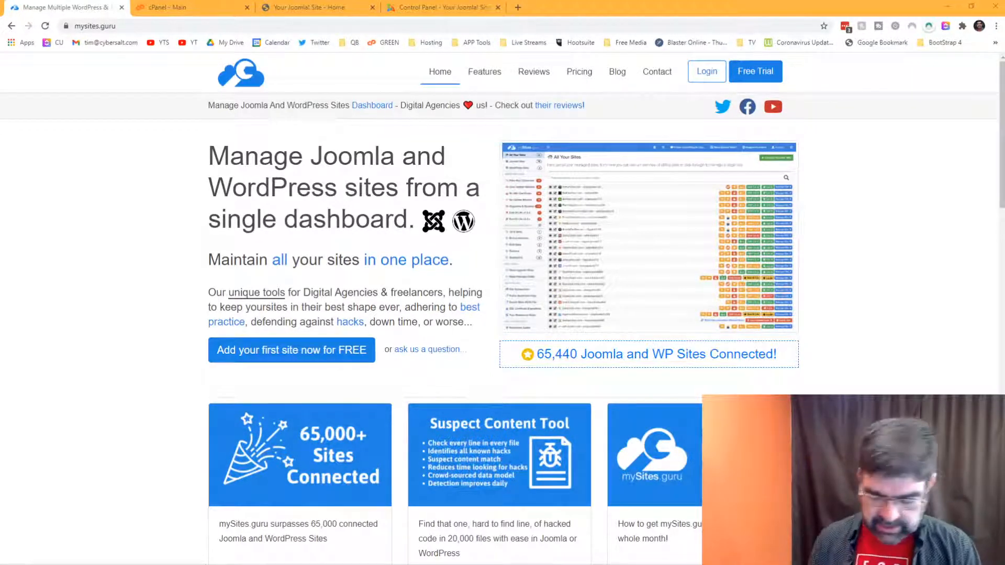
# Step: Switch to the 'Your Joomla! Site - Home' tab showing the Timmins Marketing front end
pyautogui.click(325, 12)
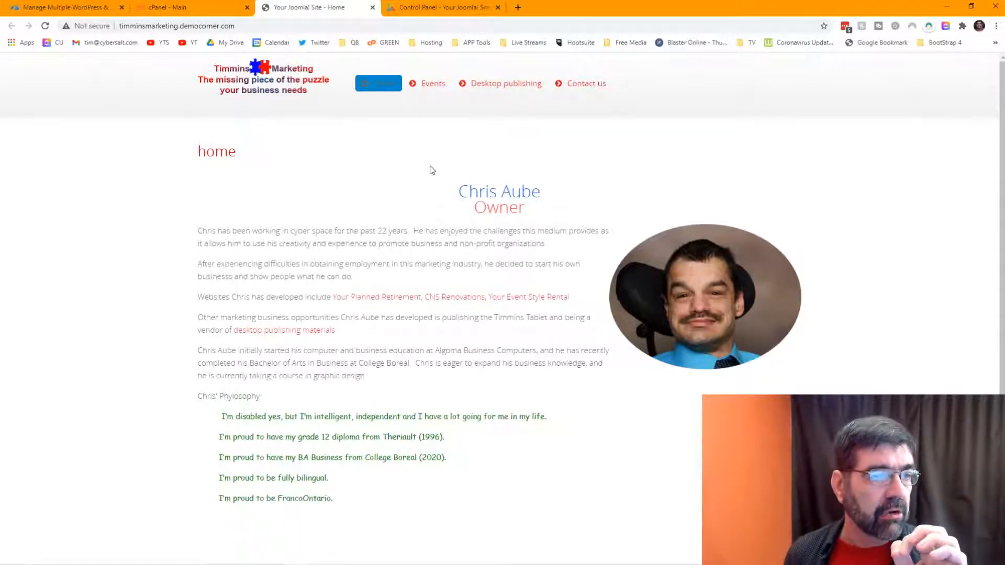
# Step: View the site's Contact Us form, then switch to the Joomla administrator Control Panel
pyautogui.click(587, 92)
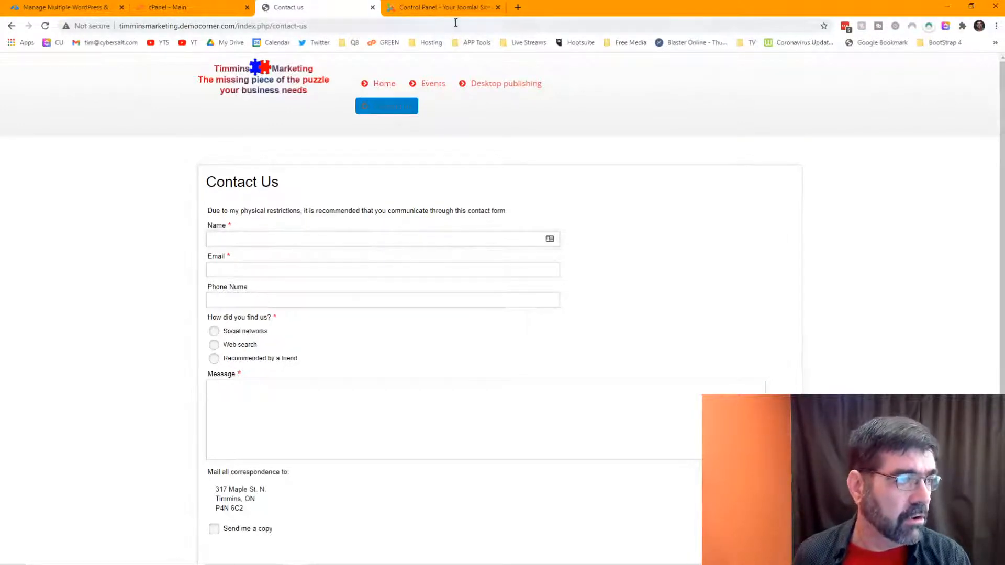
pyautogui.click(442, 7)
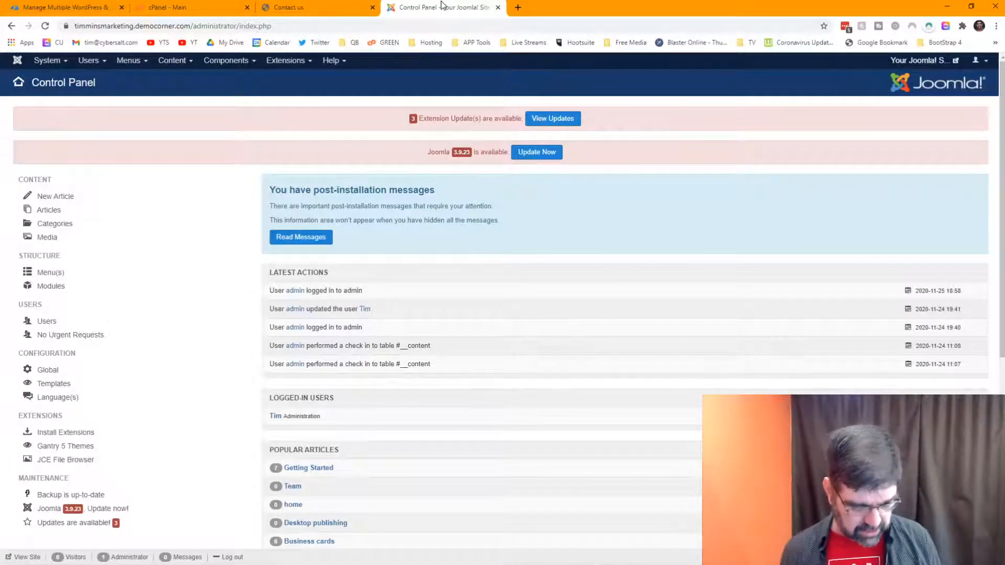
# Step: Launch an Akeeba Backup one-click backup using the Default Backup Profile
pyautogui.click(225, 67)
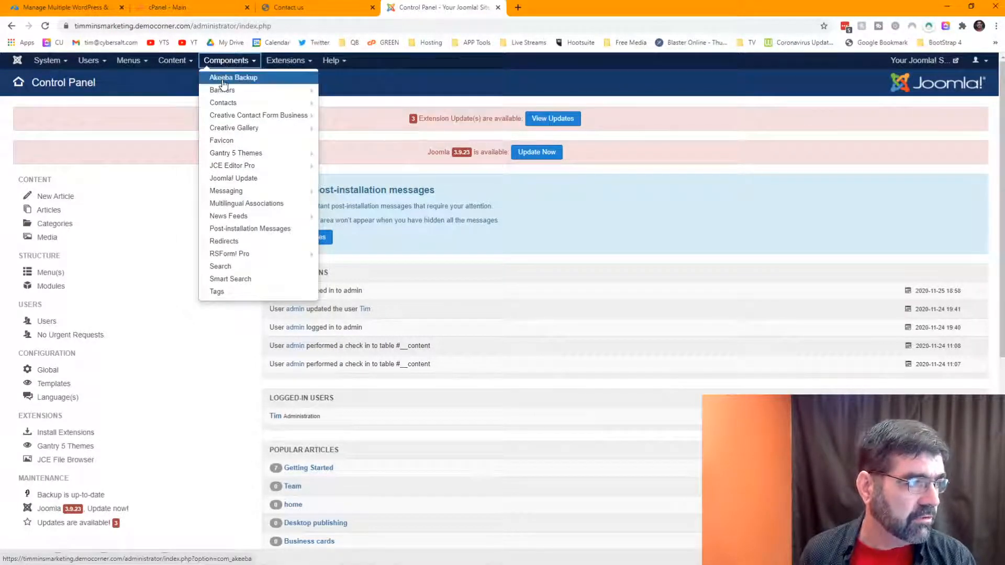
pyautogui.click(223, 78)
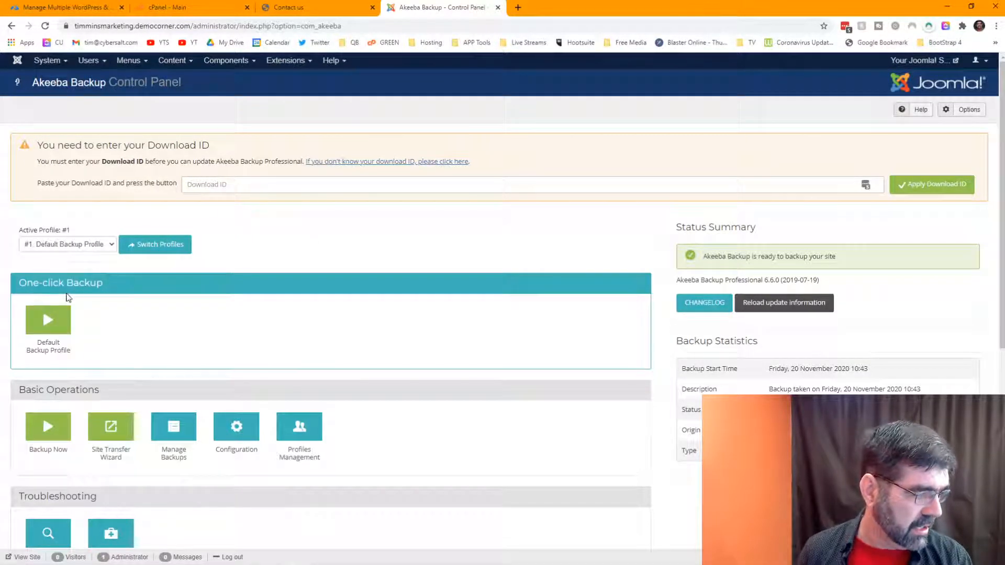
pyautogui.click(55, 316)
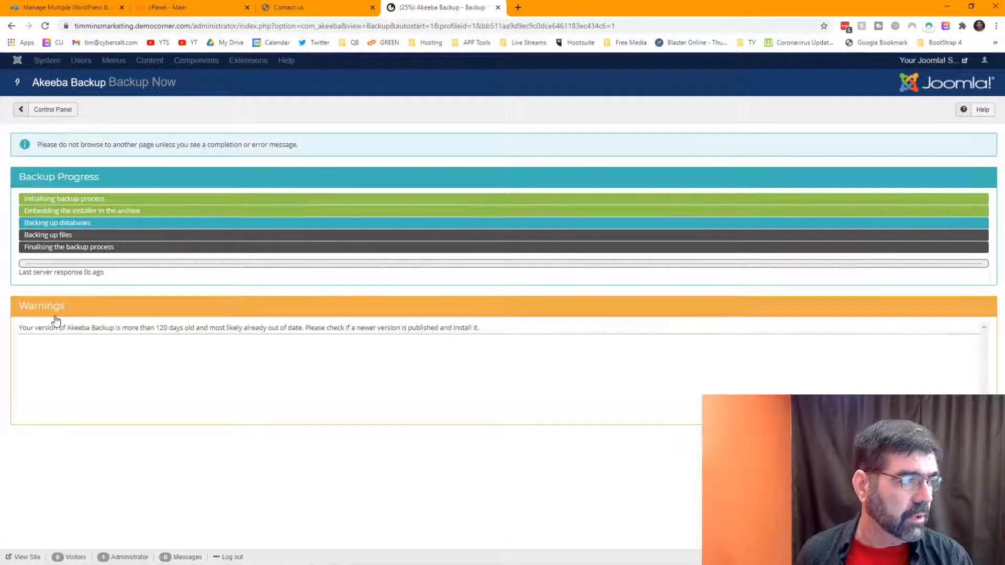
# Step: Browse the site's Contact us and Events pages while waiting for the backup to complete
pyautogui.click(299, 8)
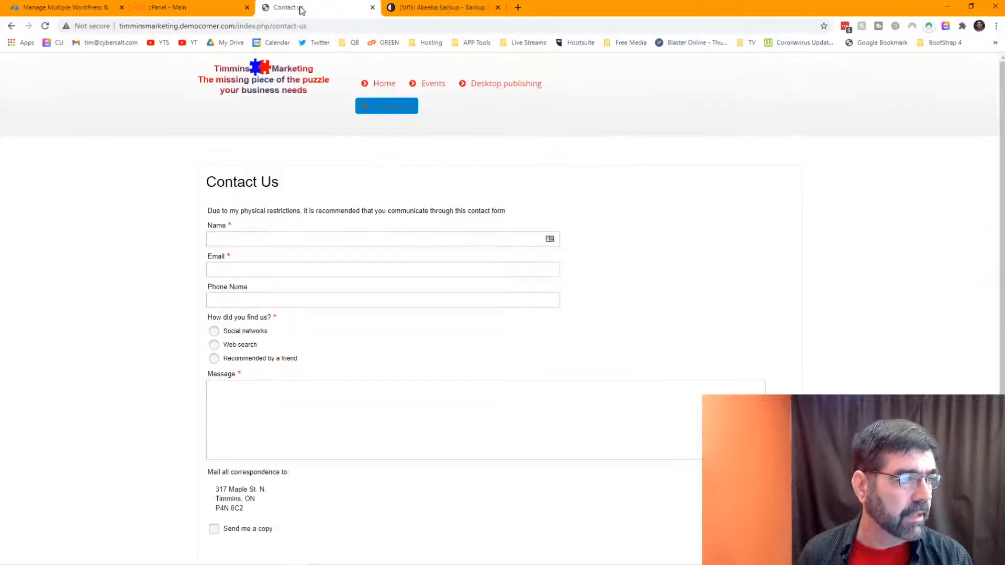
pyautogui.click(447, 9)
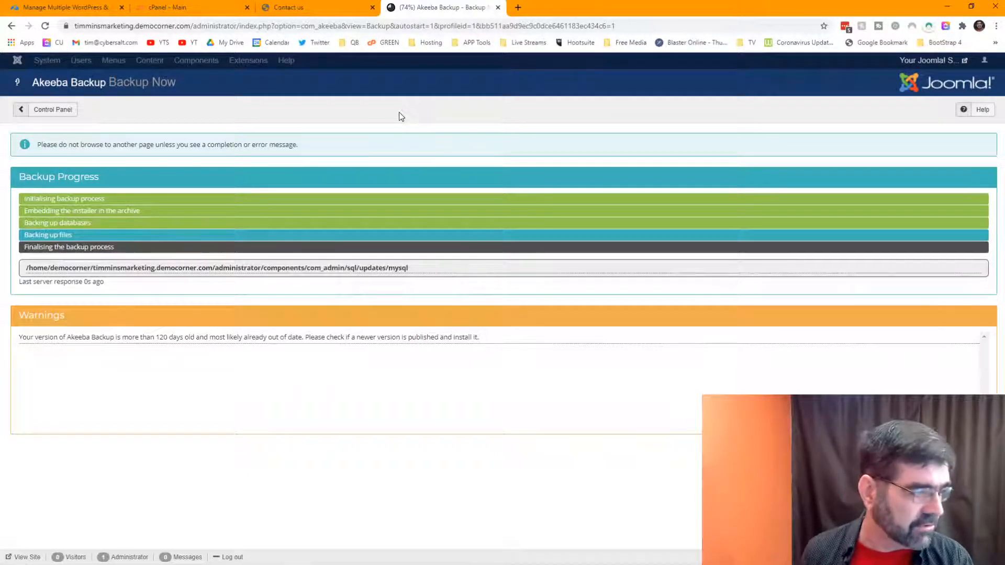
pyautogui.click(308, 7)
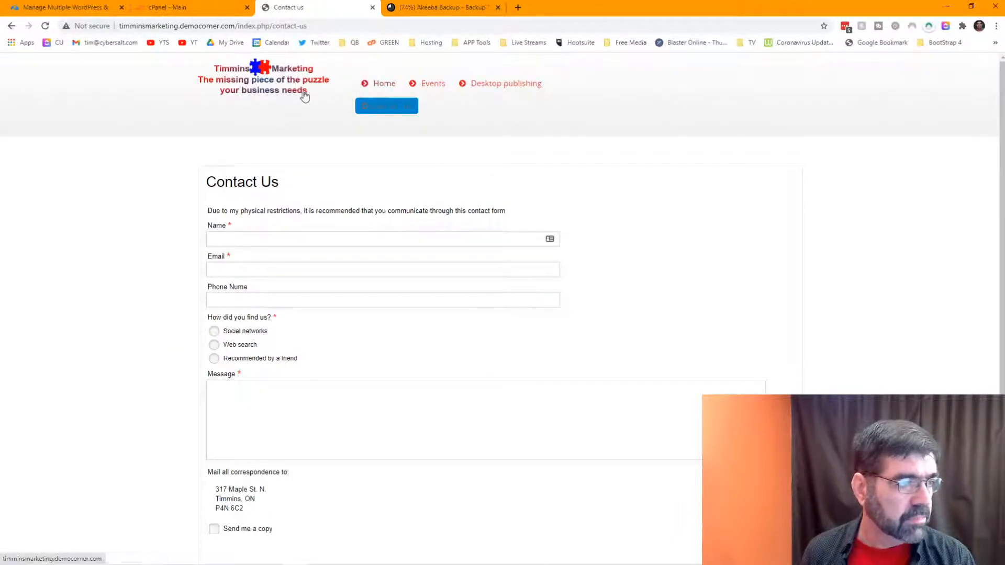
pyautogui.click(429, 86)
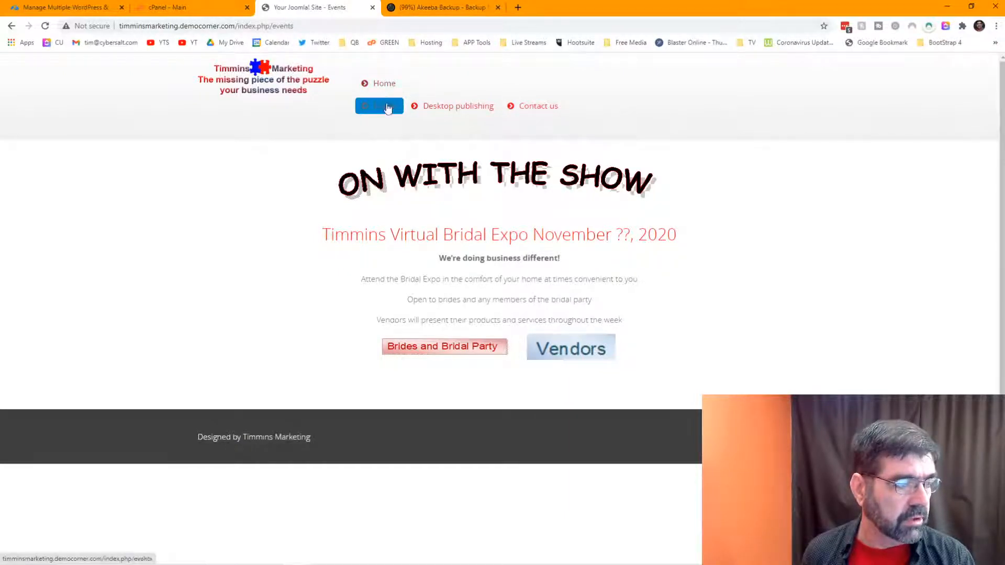
pyautogui.click(436, 9)
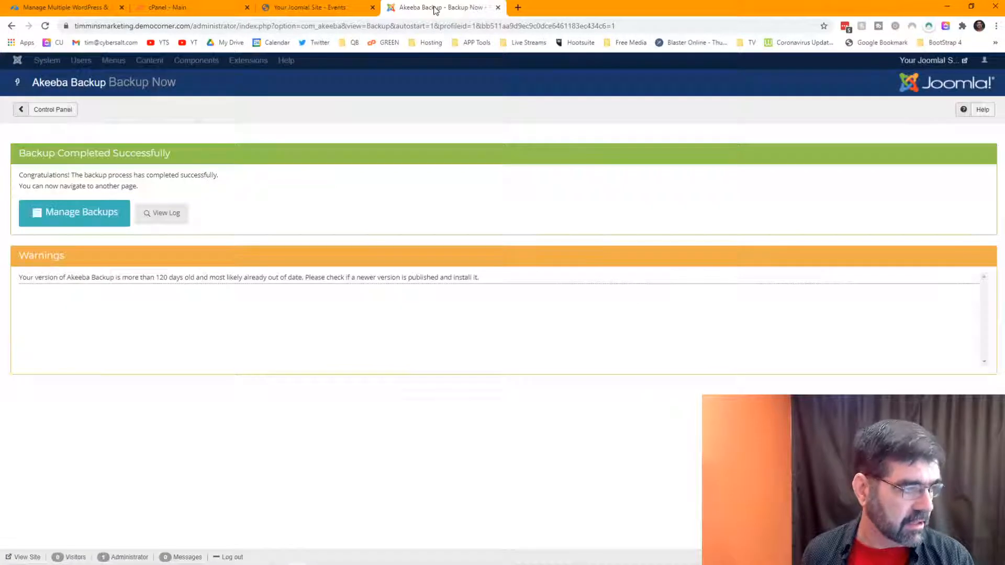
# Step: Confirm the 57.48 MB full site backup in Manage Backups, then return to mySites.guru
pyautogui.click(88, 217)
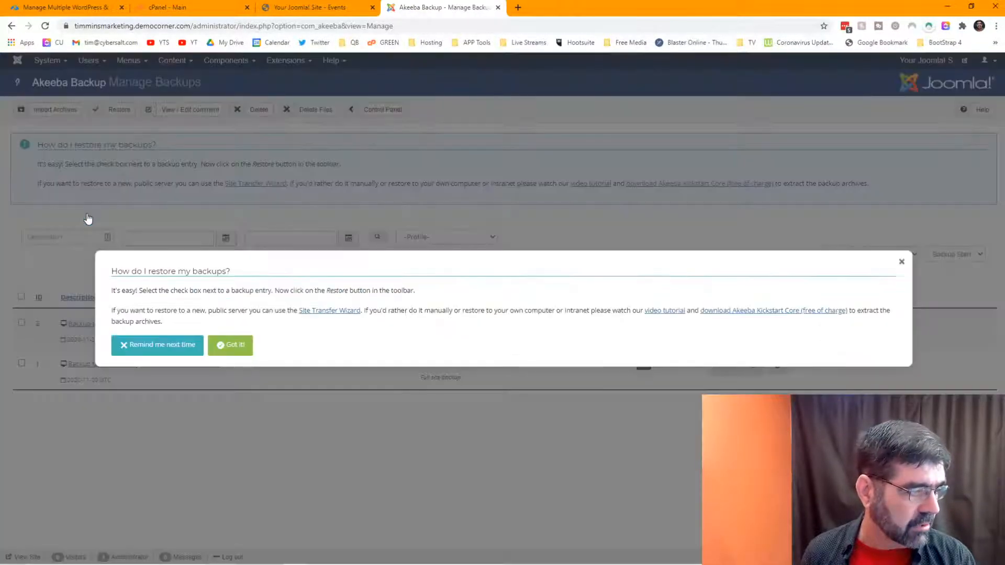
pyautogui.click(231, 350)
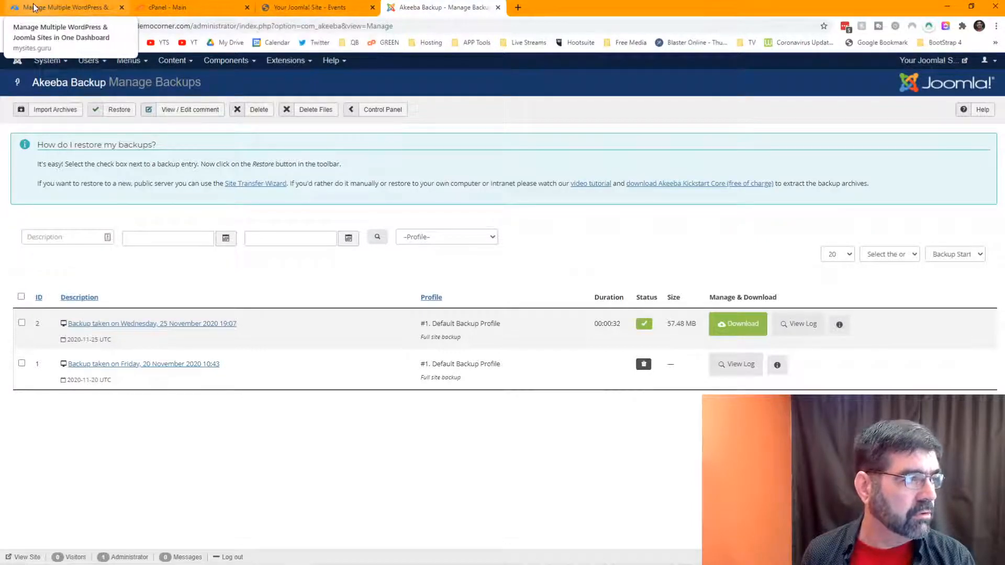
pyautogui.click(68, 7)
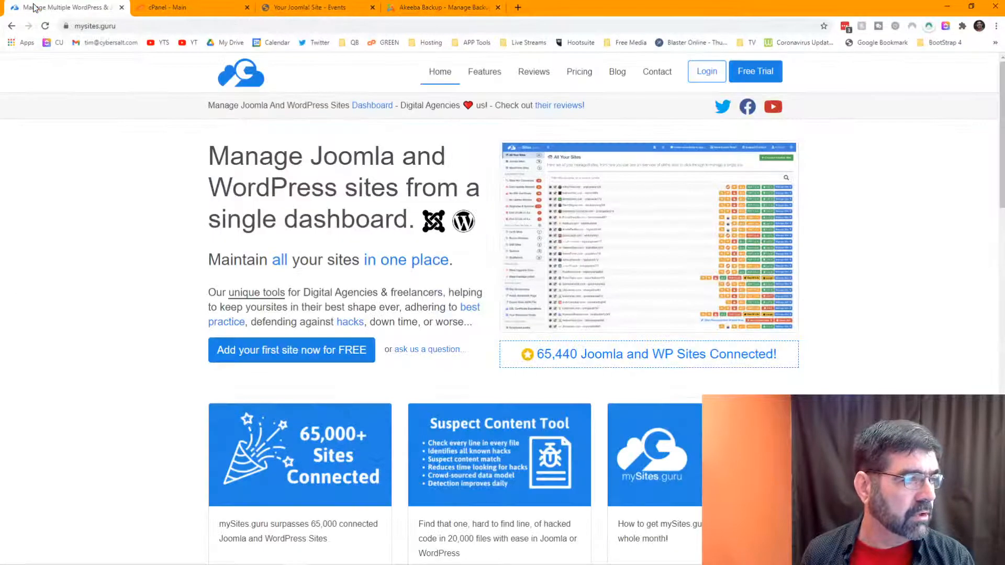
# Step: Connect a Joomla 1.5.0 - 3.10.x site in mySites.guru and copy the connector plugin install URL
pyautogui.click(708, 73)
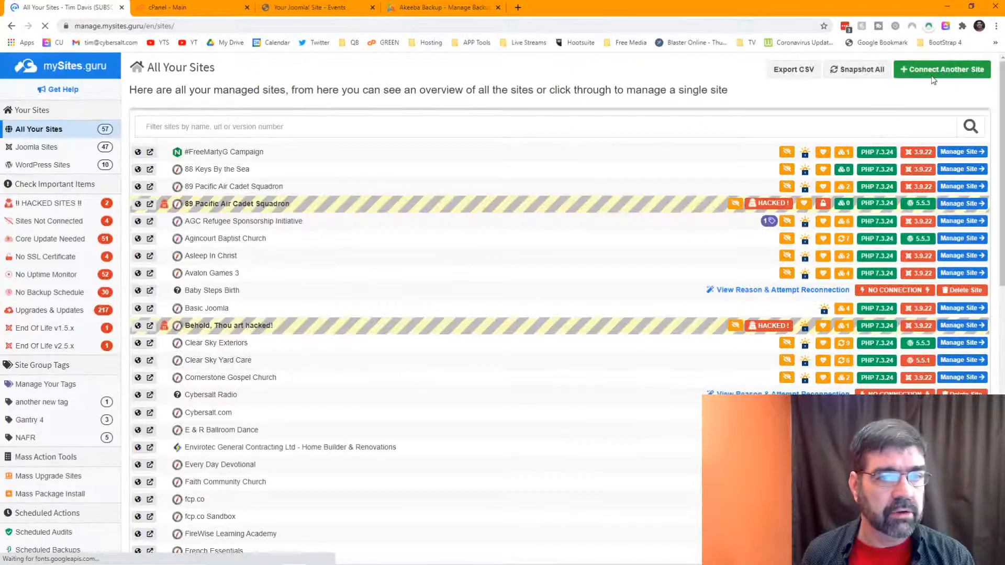
pyautogui.click(932, 73)
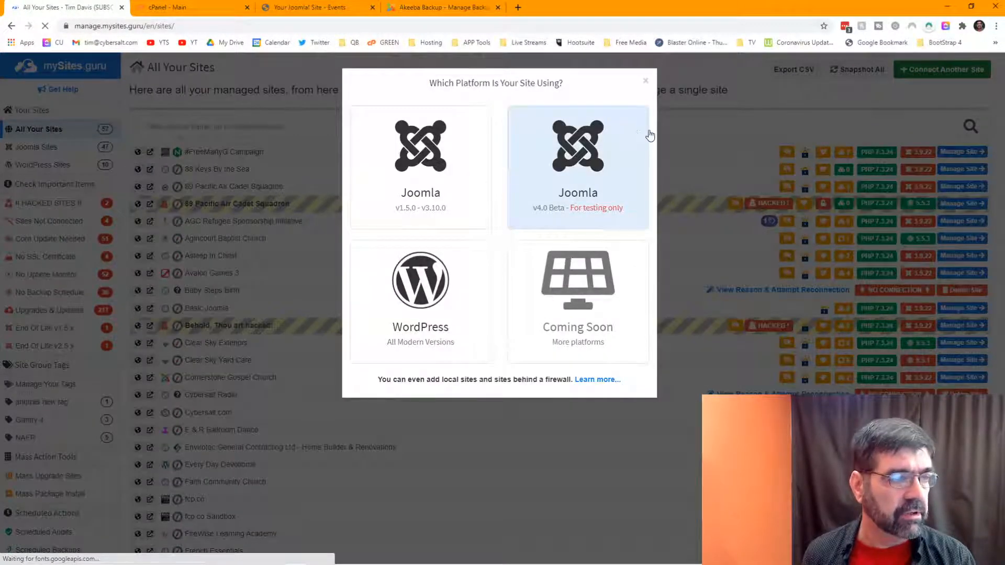
pyautogui.click(646, 81)
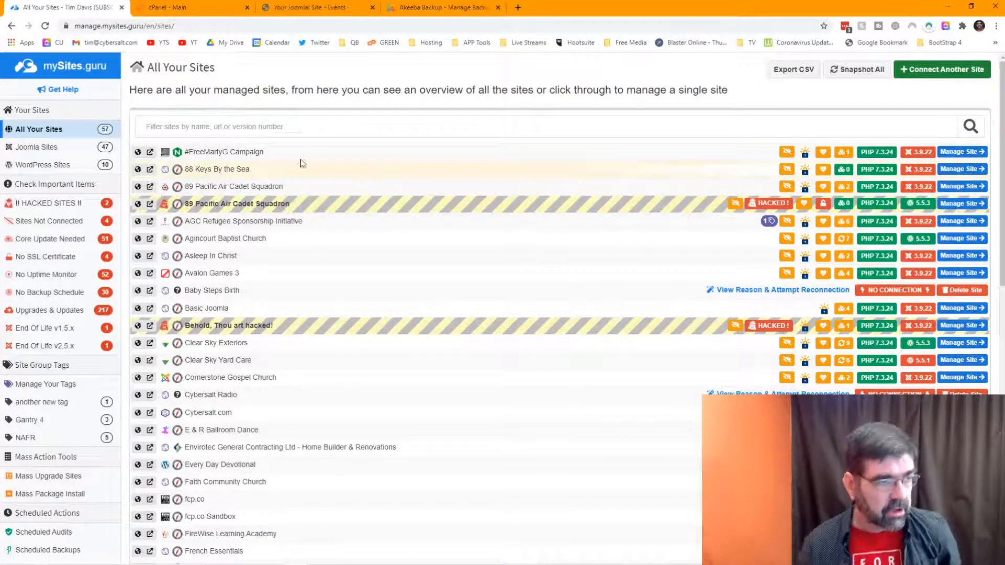
pyautogui.click(940, 68)
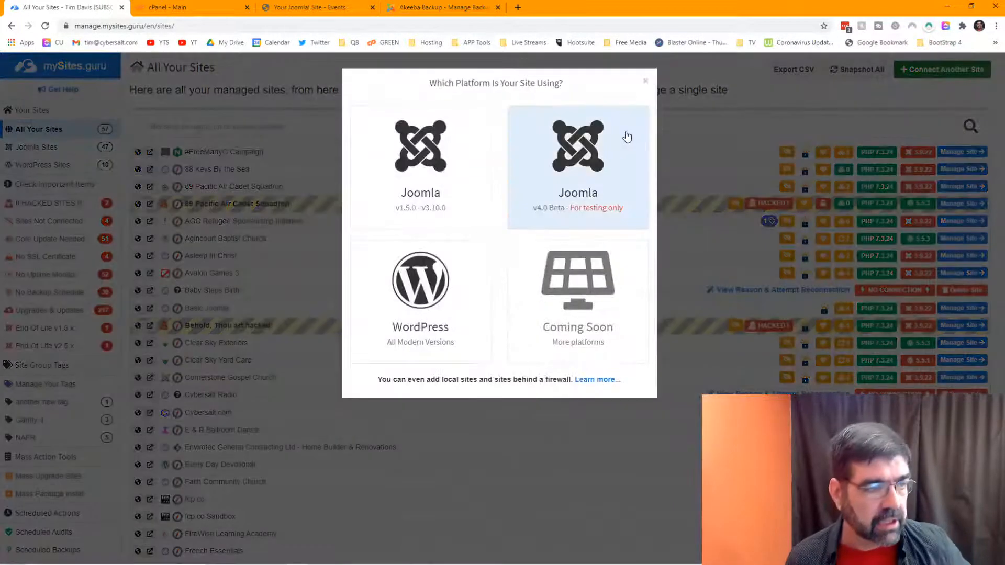
pyautogui.click(409, 155)
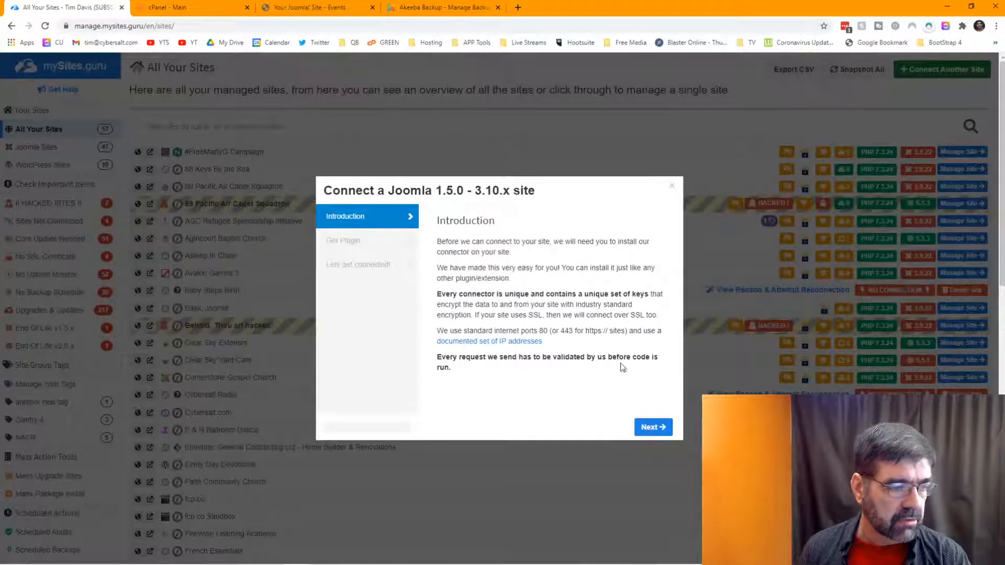
pyautogui.click(654, 428)
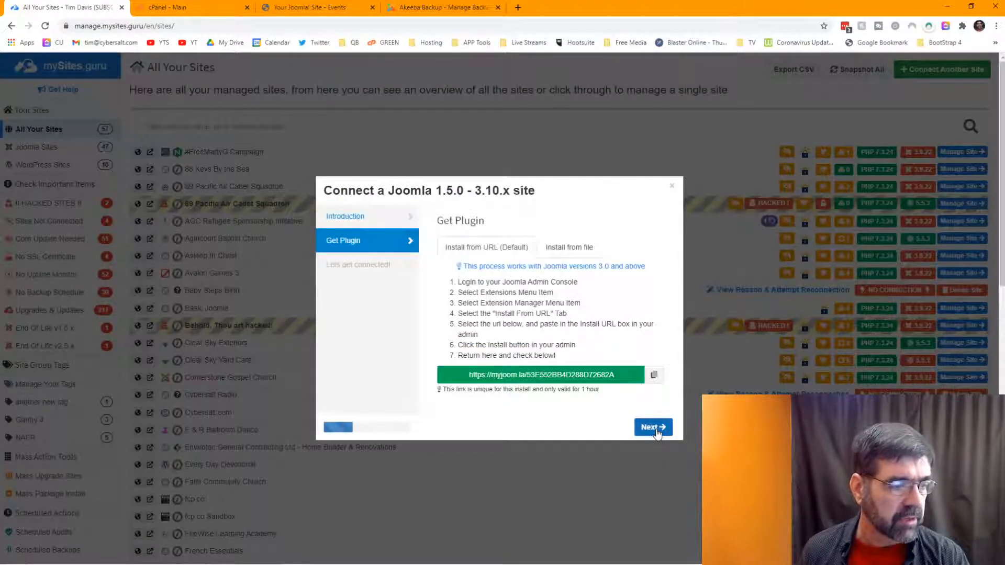
pyautogui.click(654, 375)
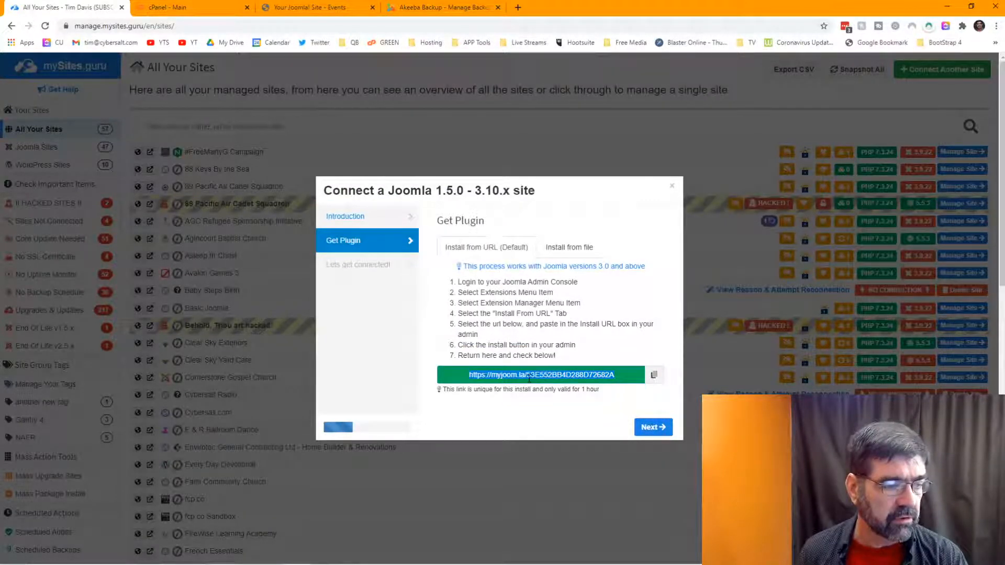
pyautogui.click(442, 7)
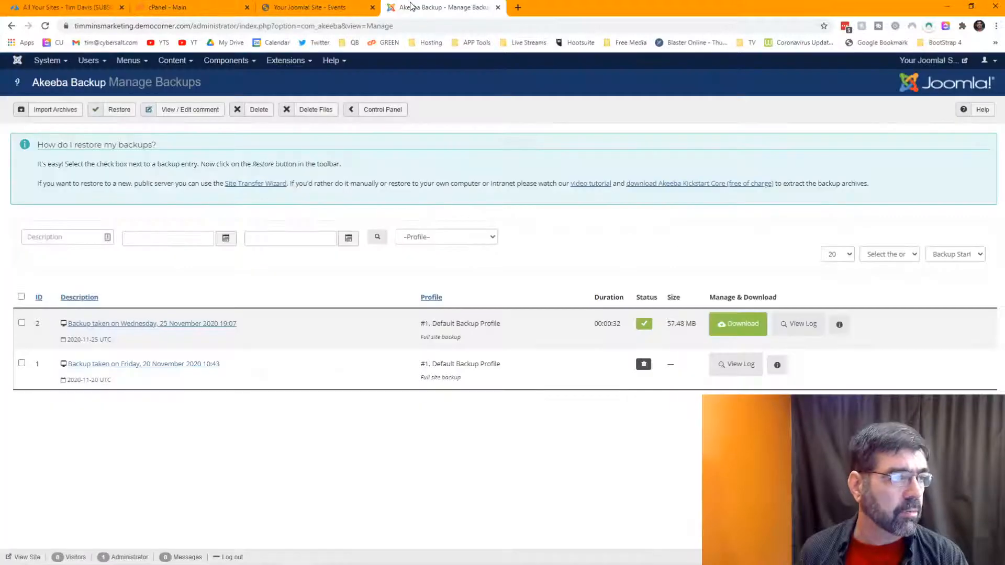
# Step: Install the mySites.guru connector plugin in Joomla by pasting its link into Install from URL
pyautogui.click(283, 62)
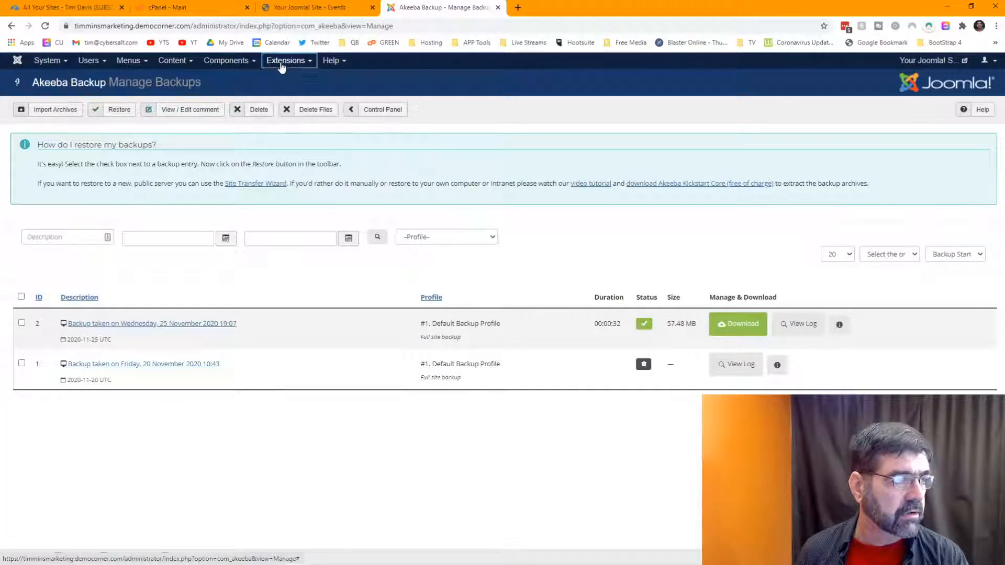
pyautogui.moveTo(283, 78)
pyautogui.click(372, 77)
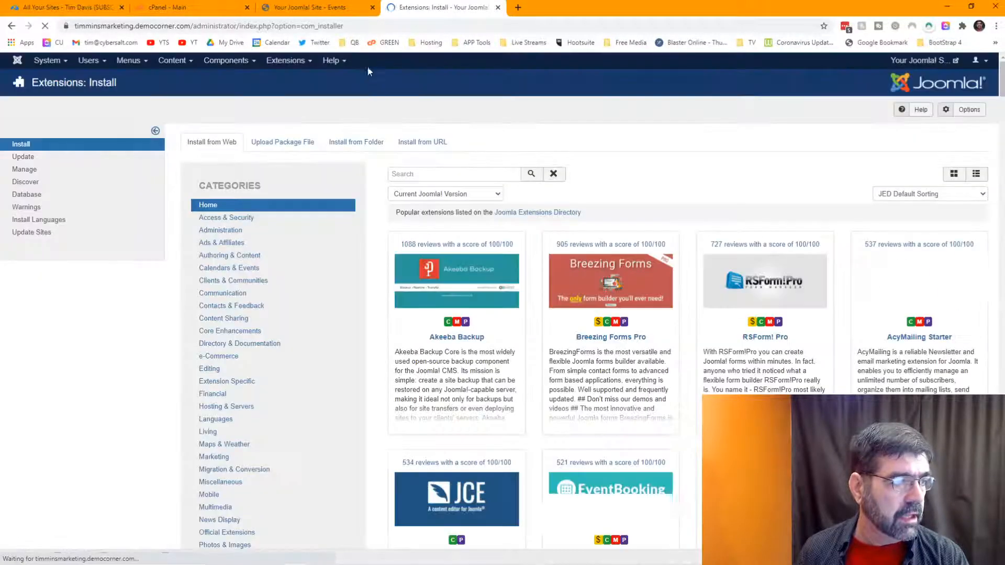
pyautogui.click(423, 142)
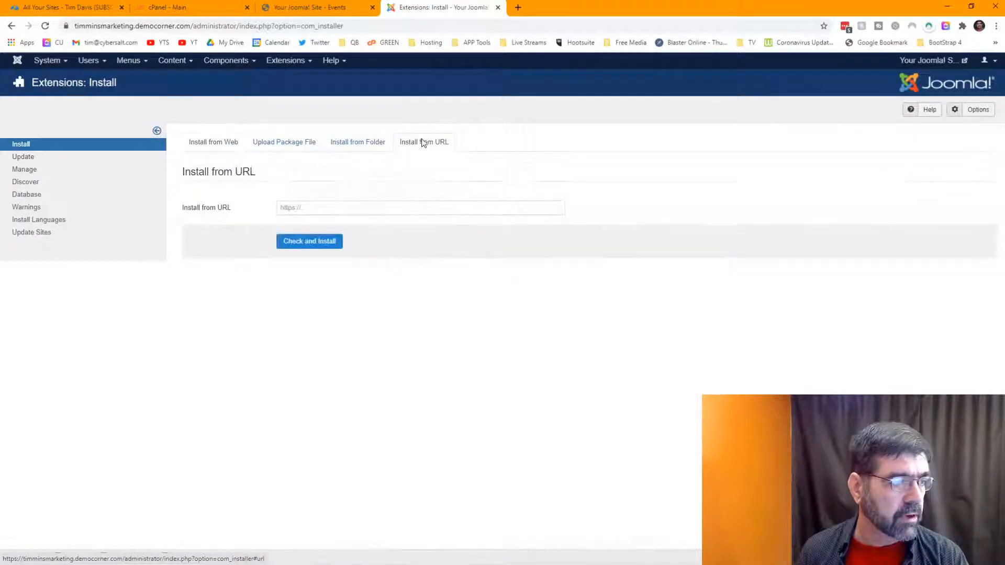
pyautogui.click(406, 206)
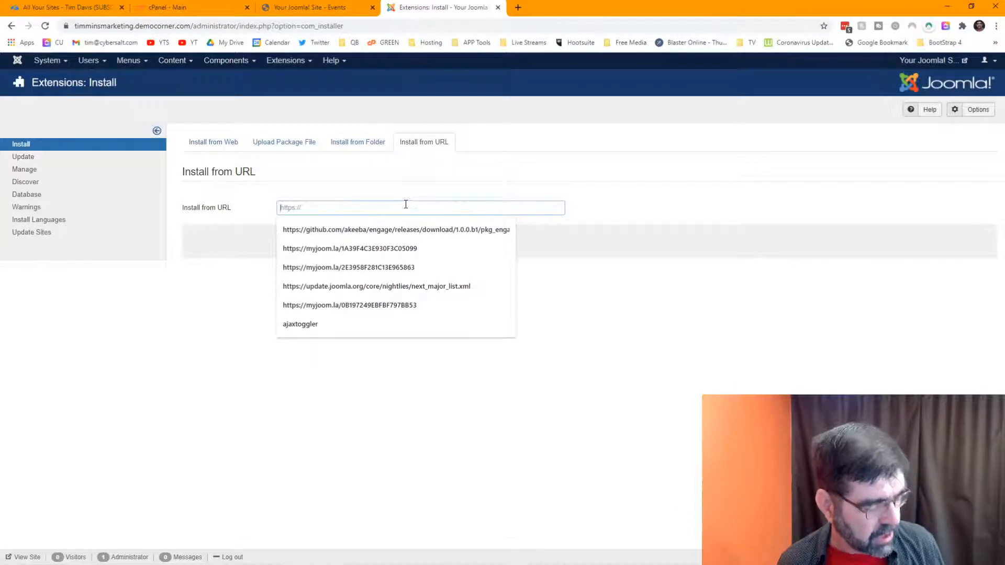
pyautogui.hotkey('ctrl', 'v')
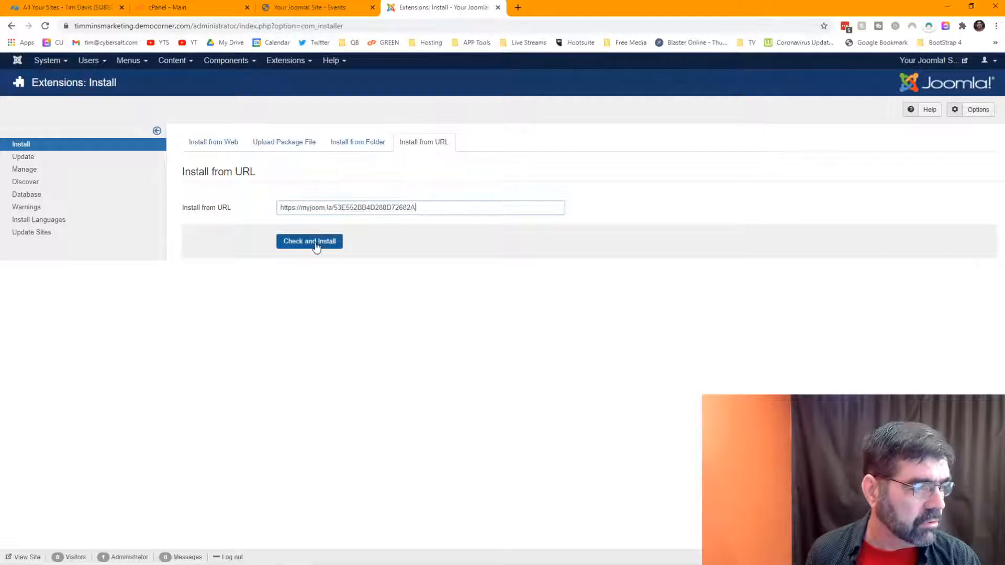
pyautogui.click(316, 244)
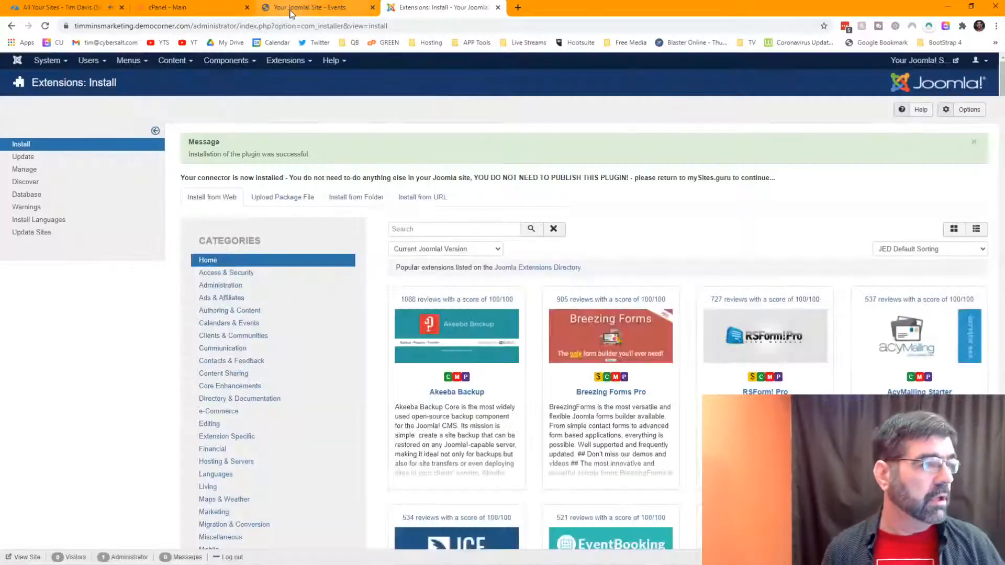
pyautogui.click(293, 8)
pyautogui.click(74, 13)
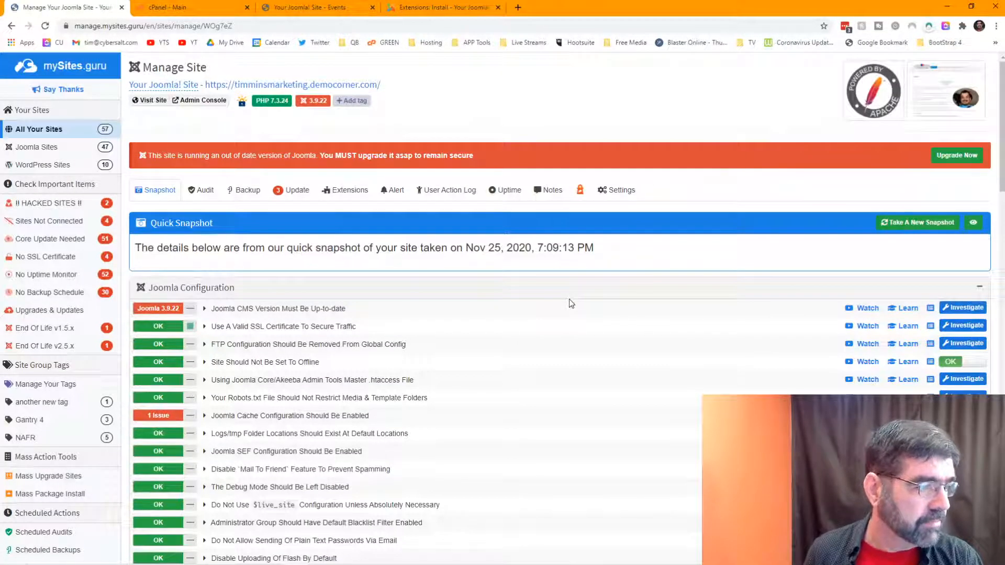
# Step: Open the site's audit section in mySites.guru, then return to Joomla's Extensions: Install page
pyautogui.click(207, 192)
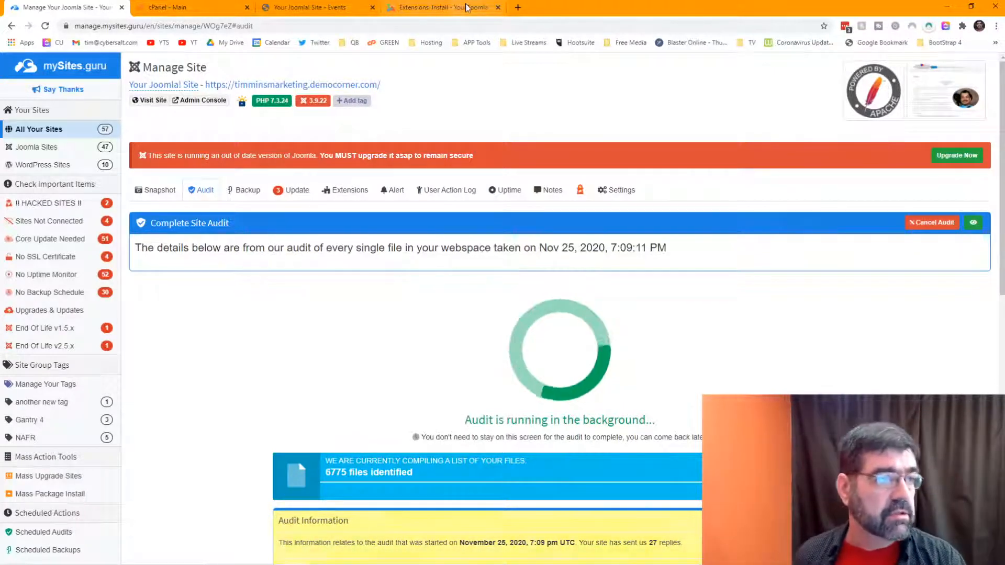
pyautogui.click(438, 6)
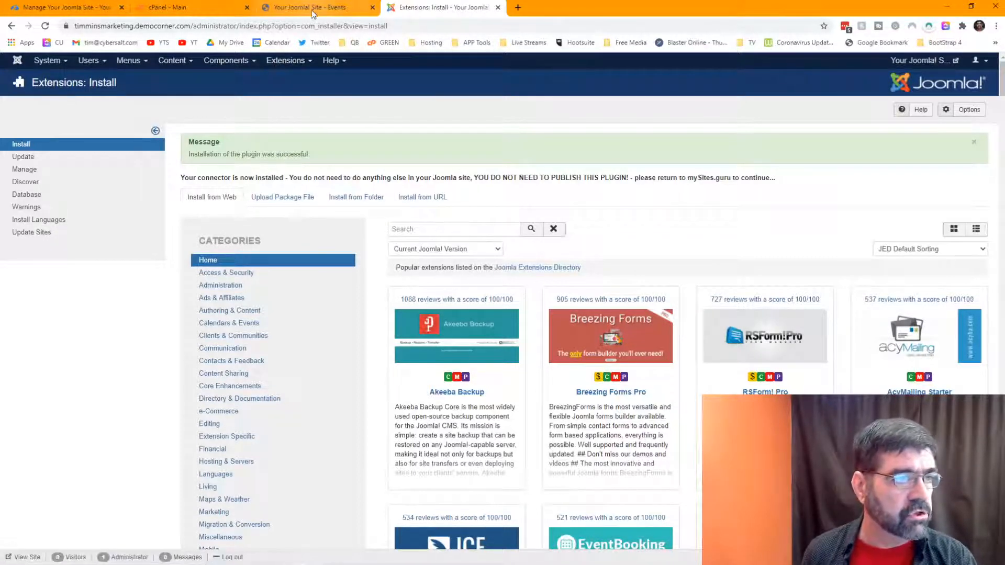
# Step: Go to joomdev.com and open the Astroid Template Framework v2.4.7 downloads page
pyautogui.click(519, 8)
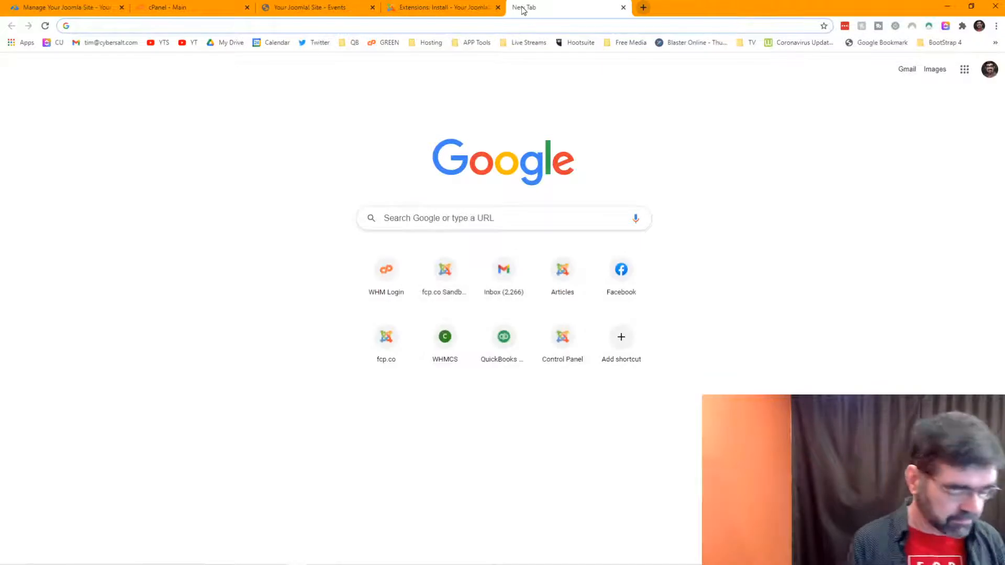
pyautogui.write('joomdev')
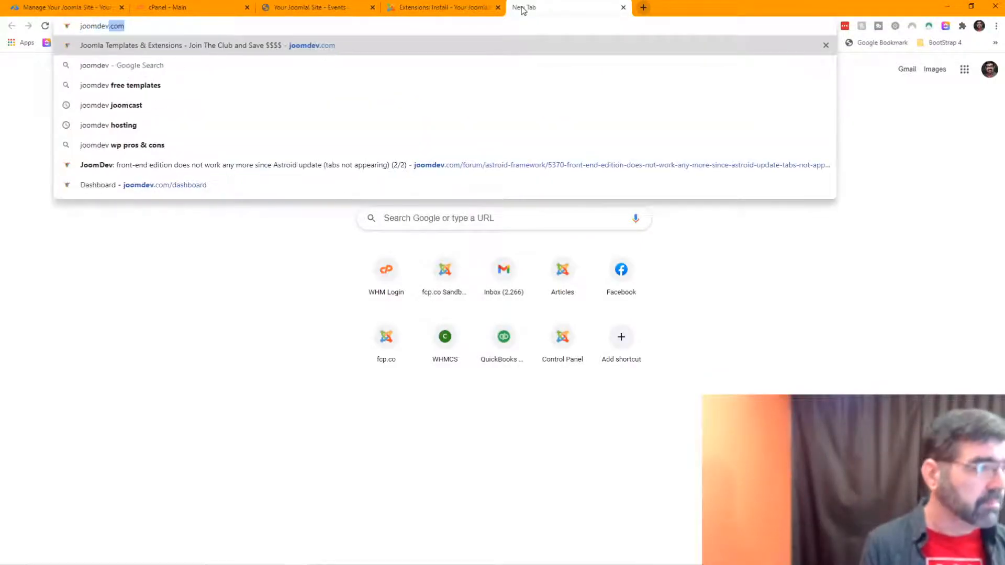
pyautogui.press('Return')
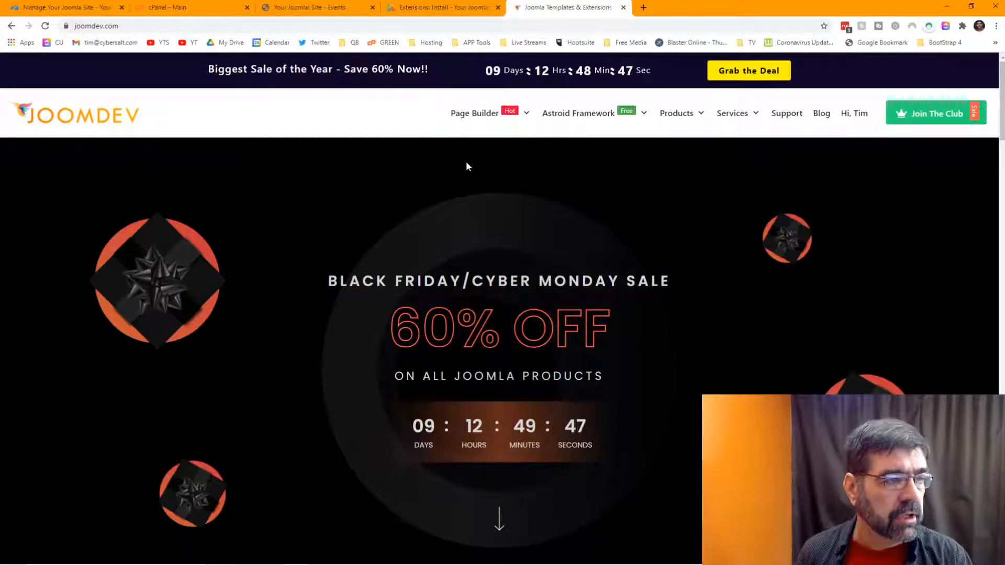
pyautogui.moveTo(581, 114)
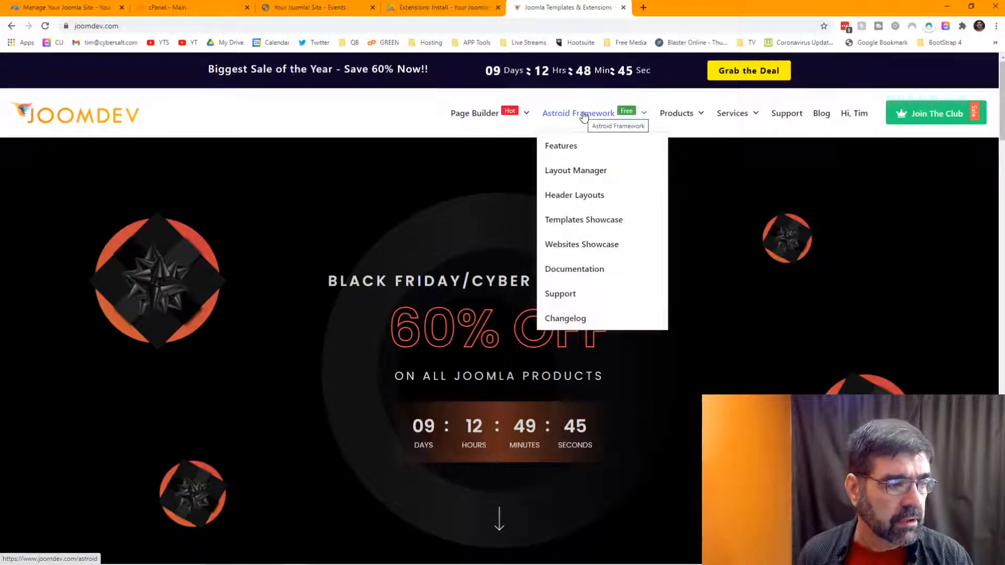
pyautogui.click(584, 115)
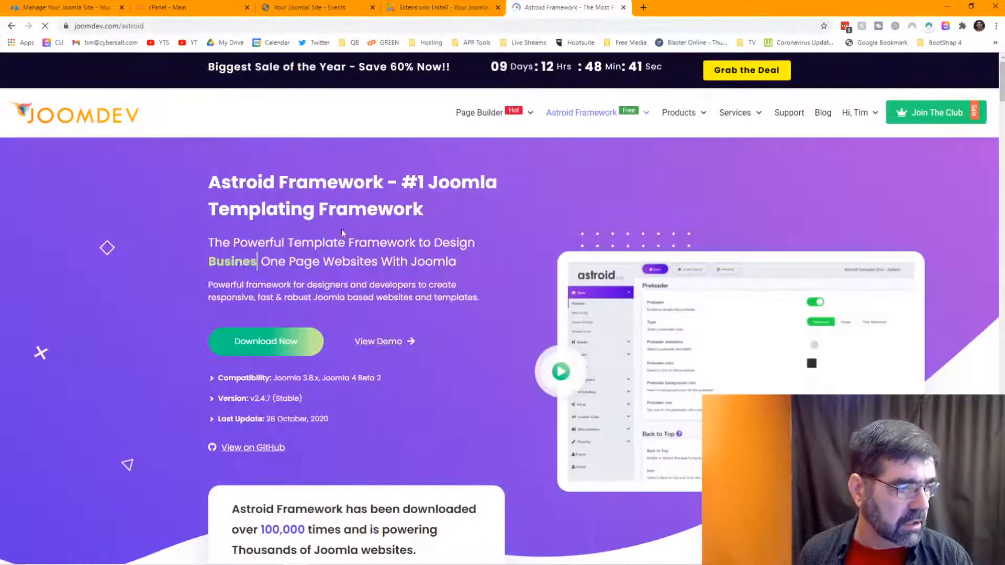
pyautogui.click(266, 343)
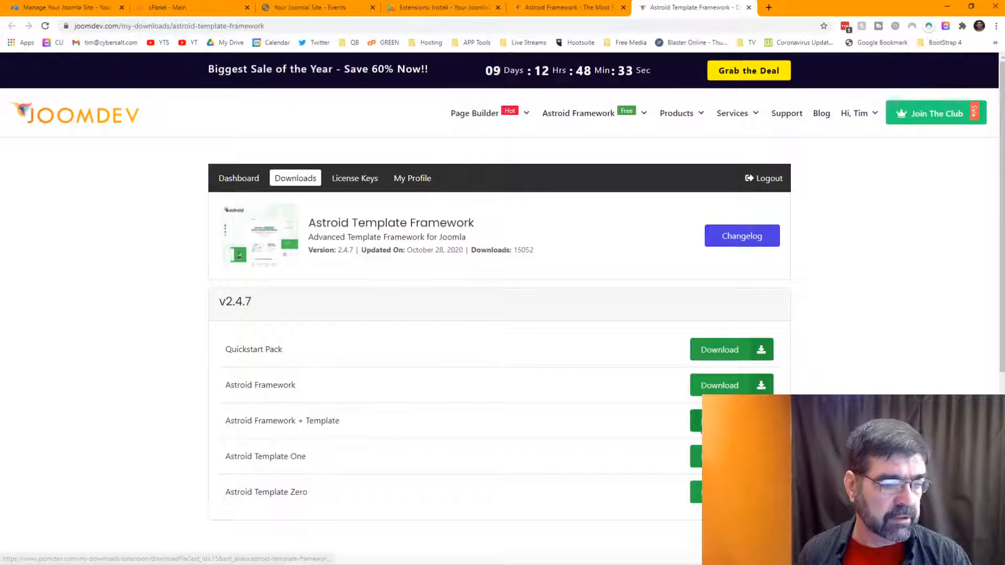
# Step: Download astroid-package-v2.4.7.Framework-Template.zip and save it into a new folder named WMW 97
pyautogui.click(697, 422)
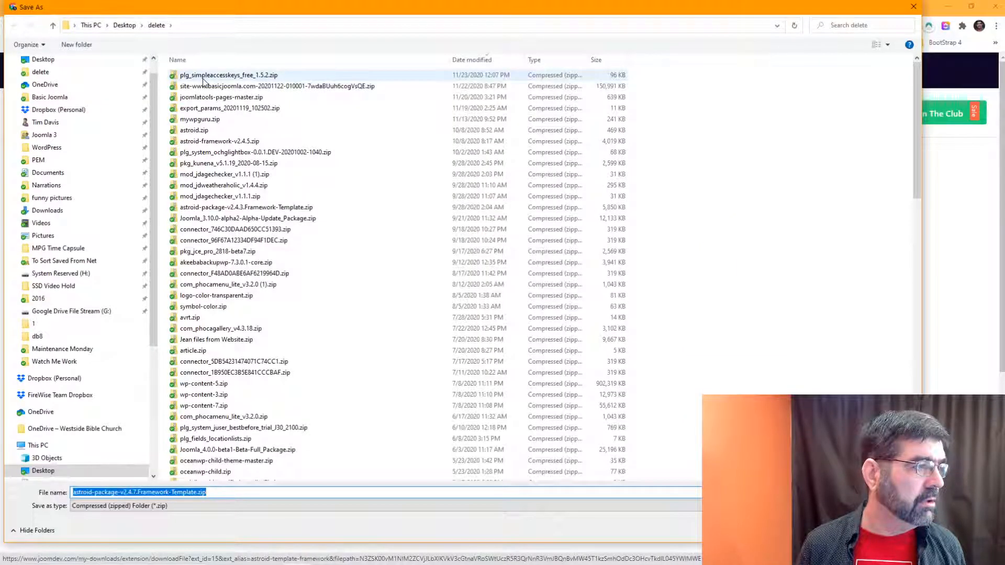
pyautogui.click(75, 46)
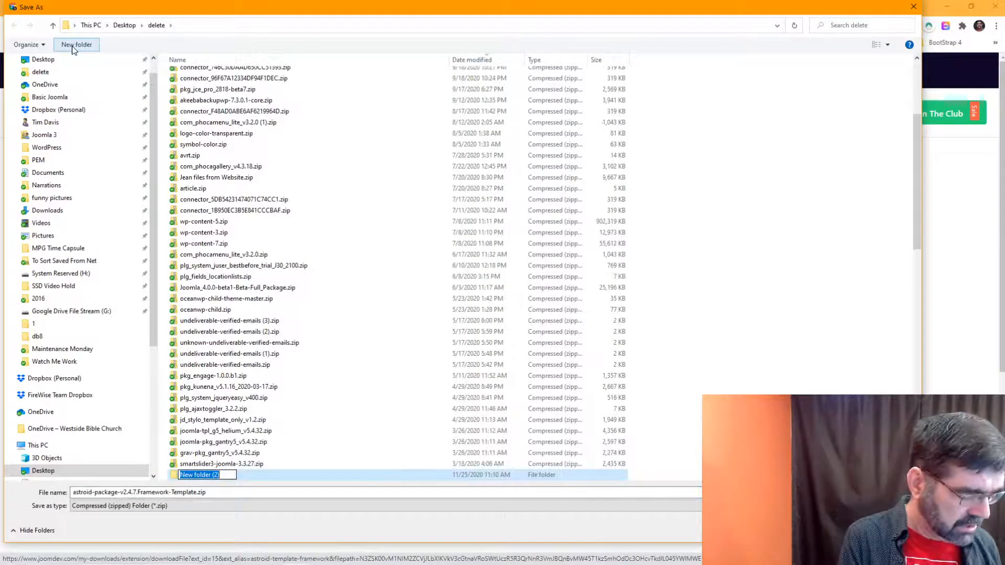
pyautogui.write('Chris')
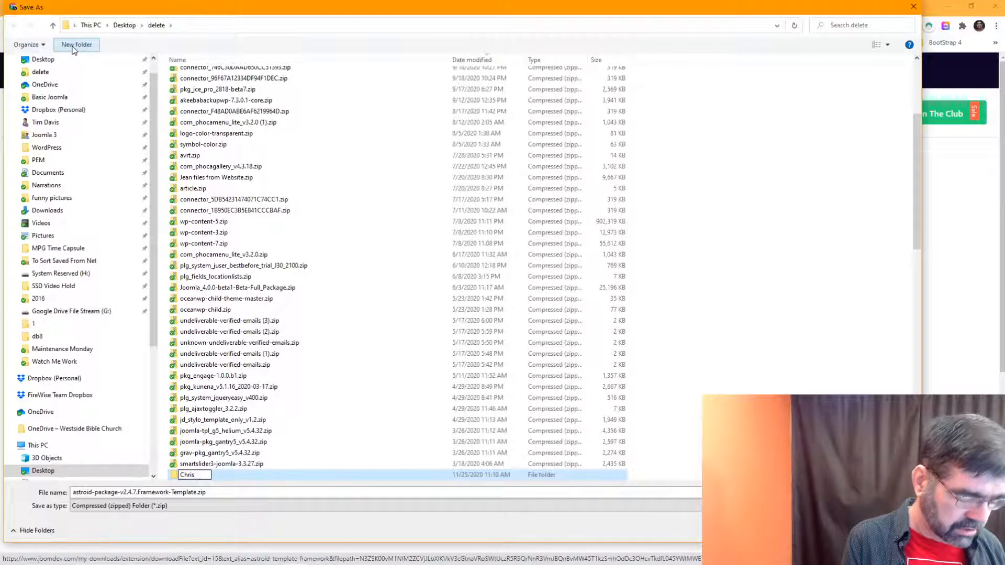
pyautogui.press('BackSpace')
pyautogui.press('BackSpace')
pyautogui.press('BackSpace')
pyautogui.press('BackSpace')
pyautogui.write('W')
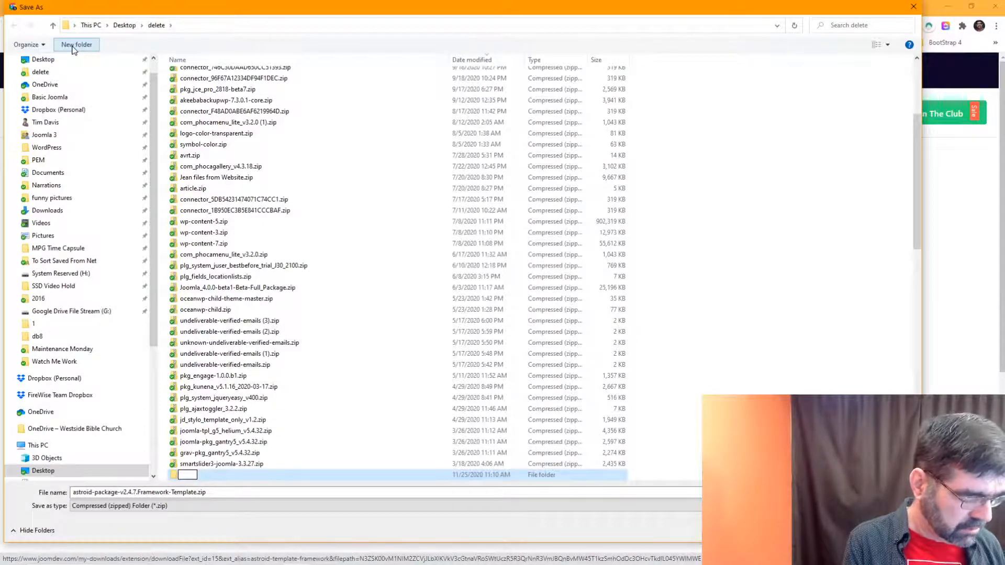
pyautogui.write('MW')
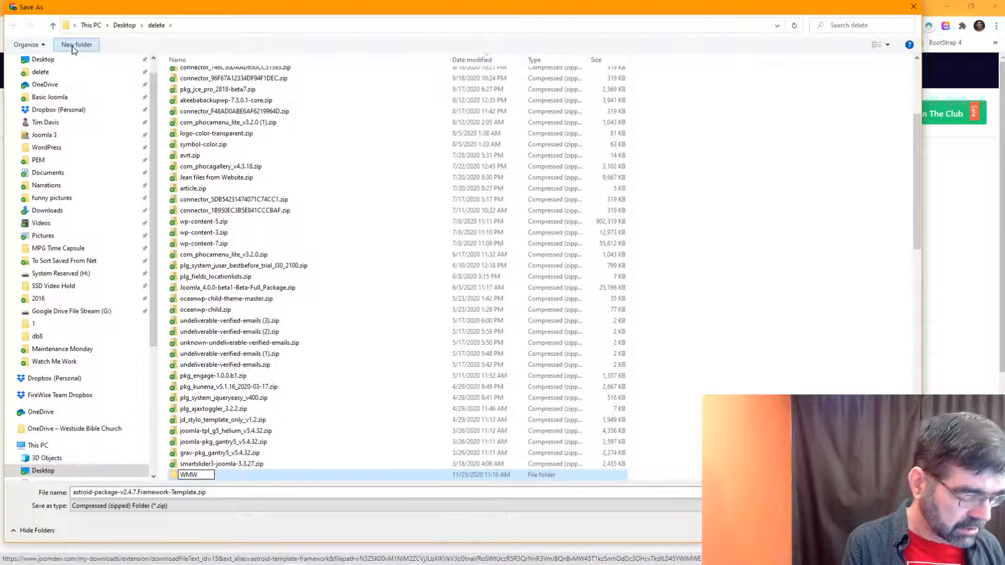
pyautogui.write(' 97')
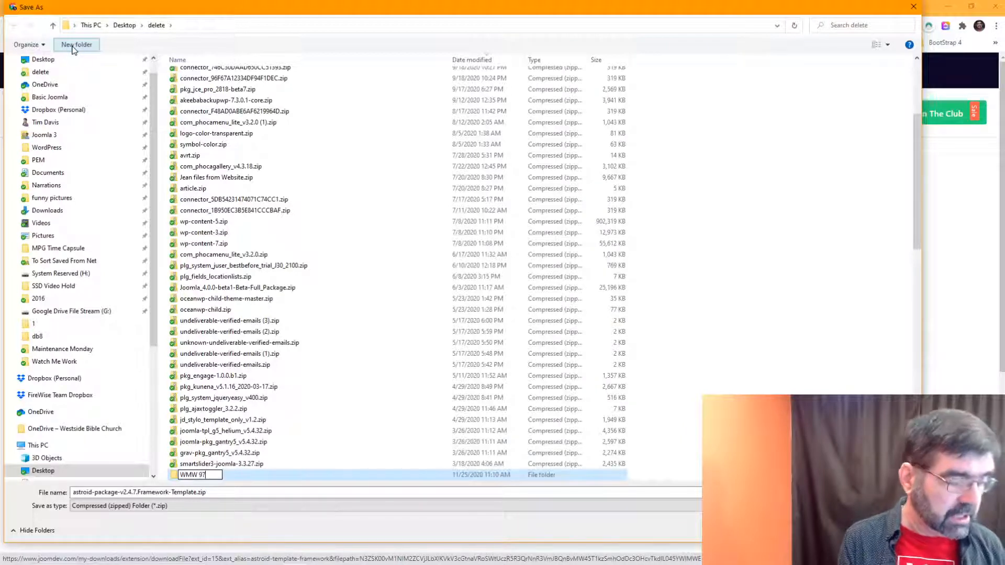
pyautogui.press('Return')
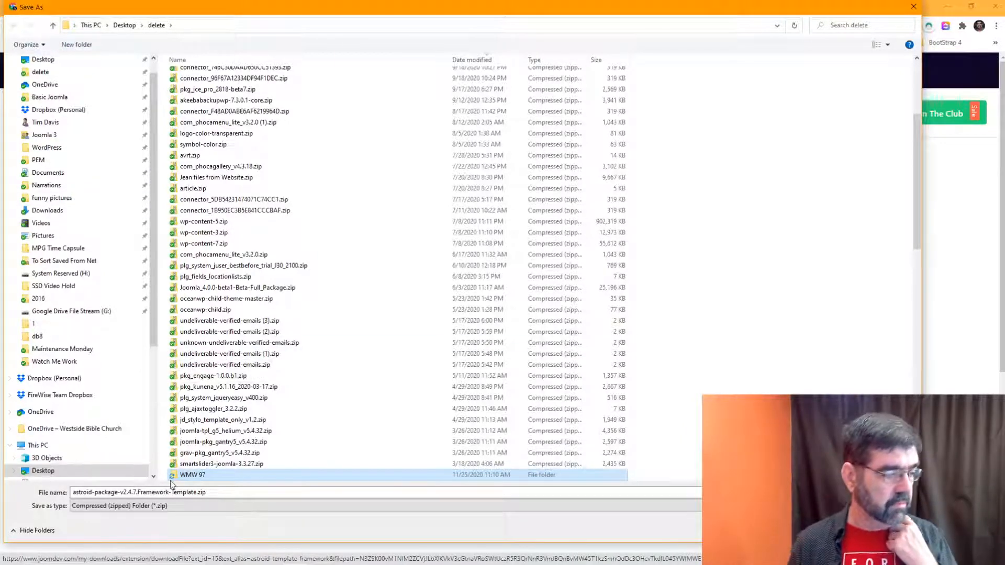
pyautogui.doubleClick(171, 477)
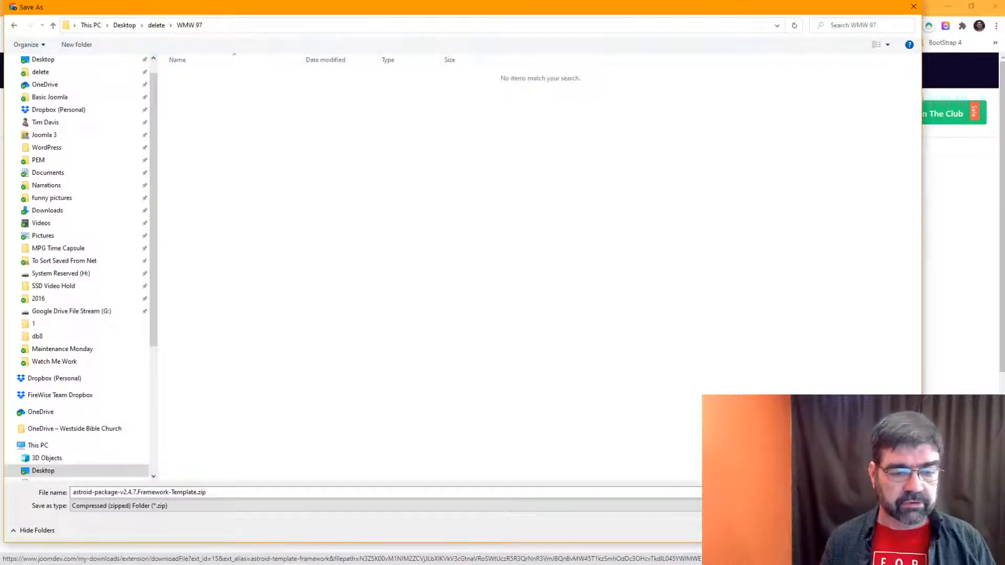
pyautogui.press('Return')
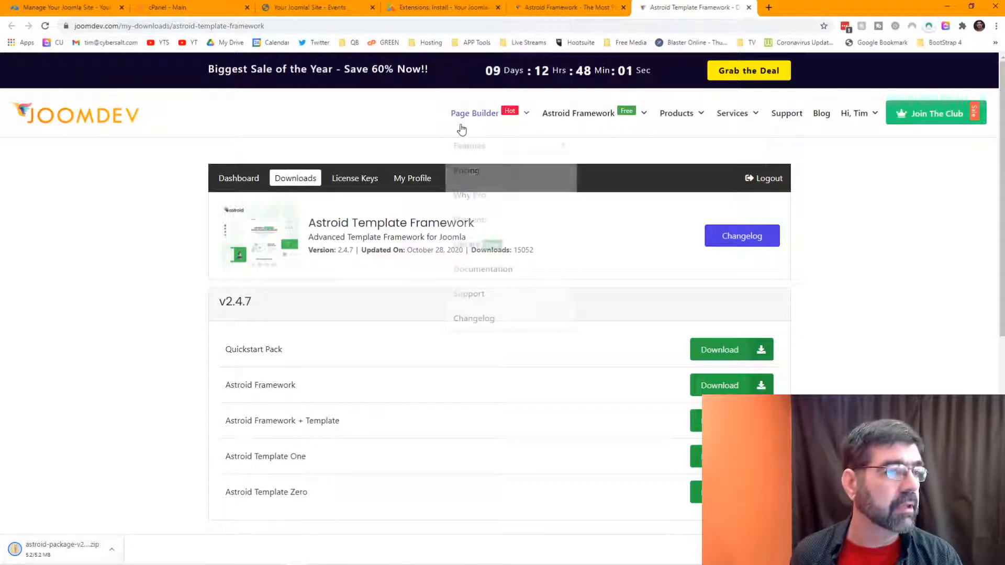
# Step: Check on the mySites.guru audit and JoomDev download, then open Joomla's Upload Package File installer
pyautogui.click(434, 8)
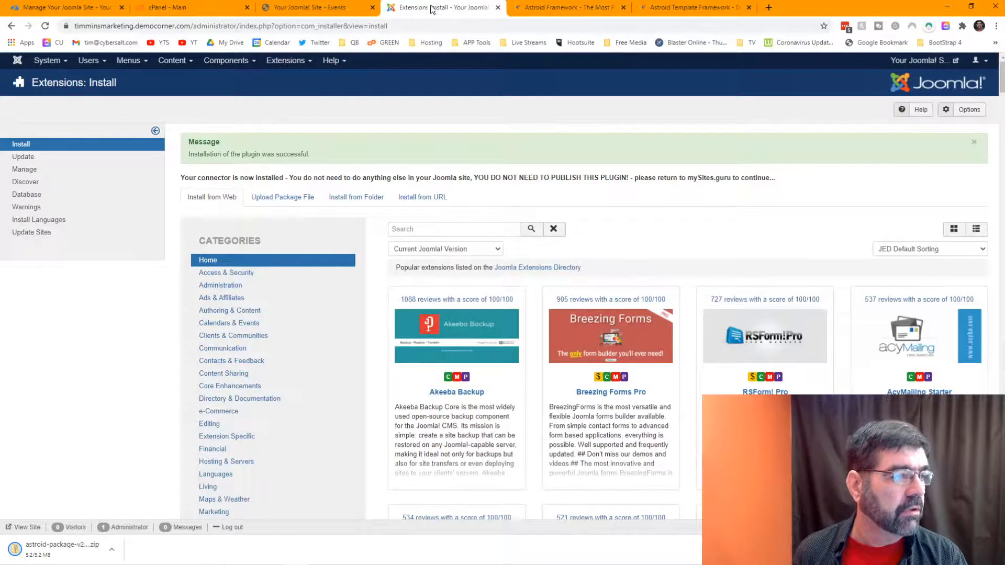
pyautogui.click(285, 62)
pyautogui.moveTo(285, 77)
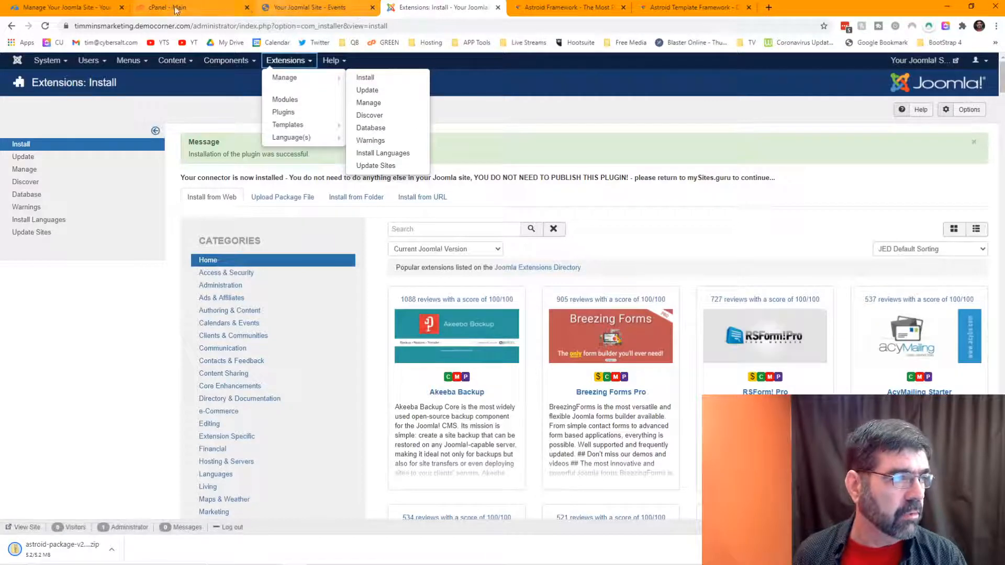
pyautogui.click(65, 9)
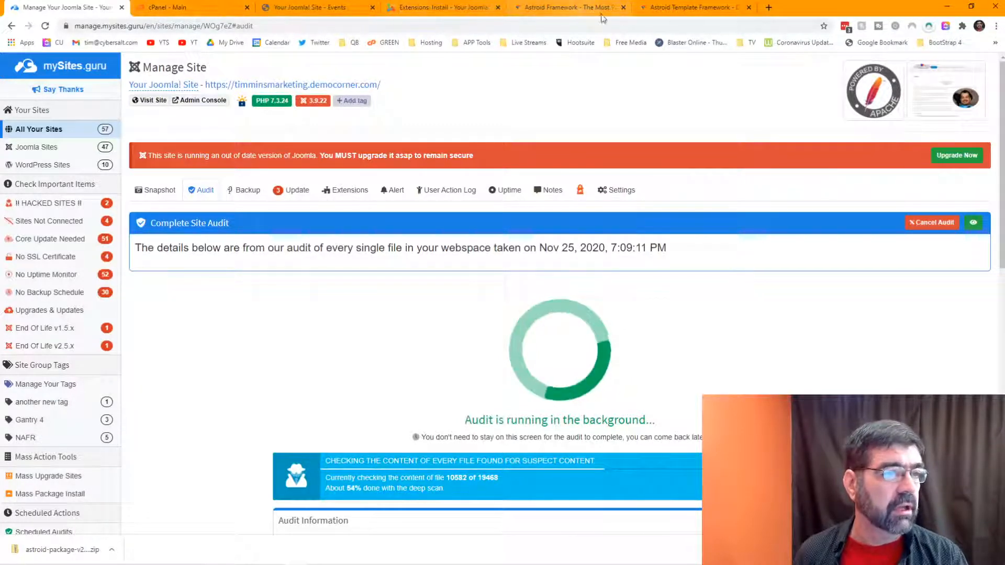
pyautogui.click(665, 11)
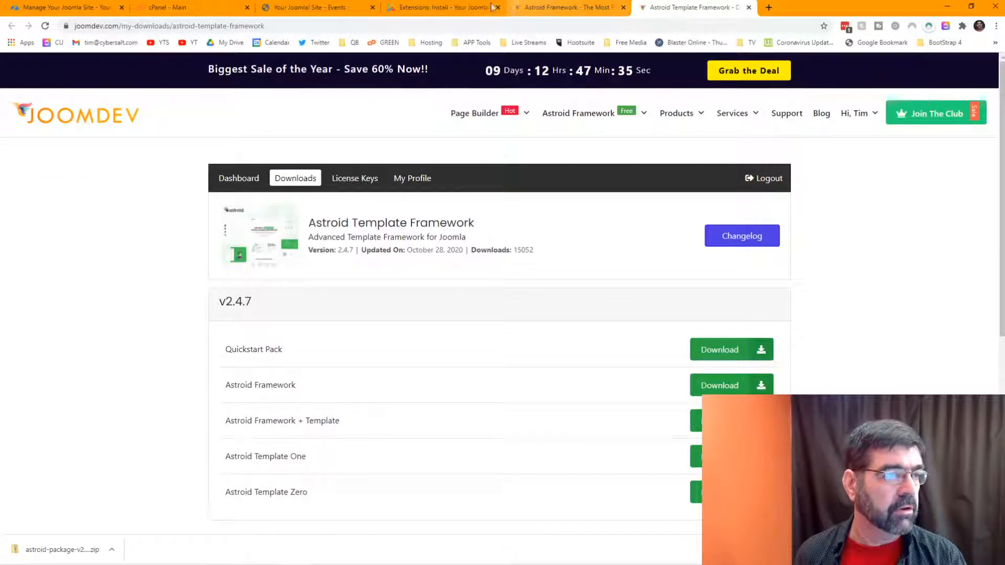
pyautogui.click(439, 11)
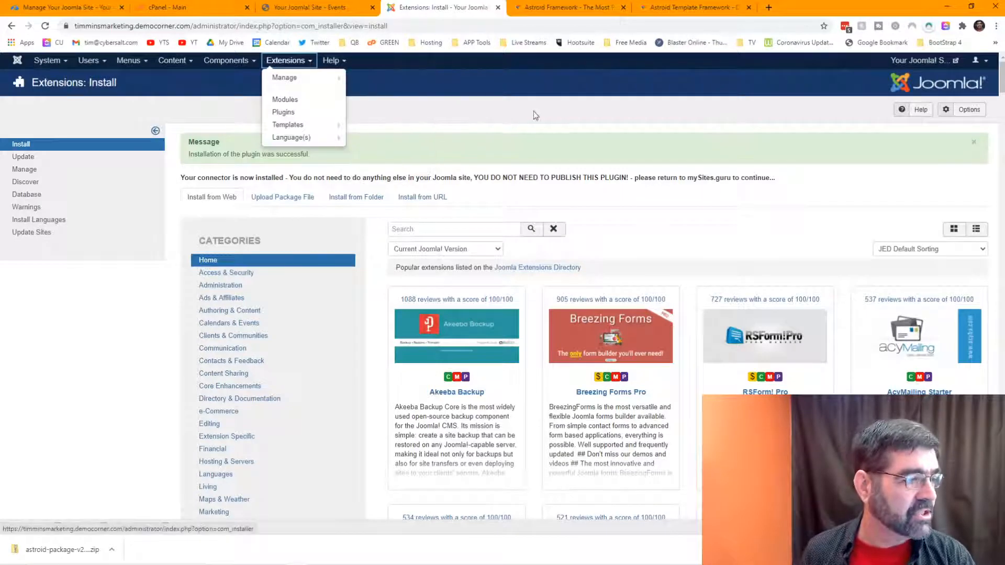
pyautogui.click(284, 197)
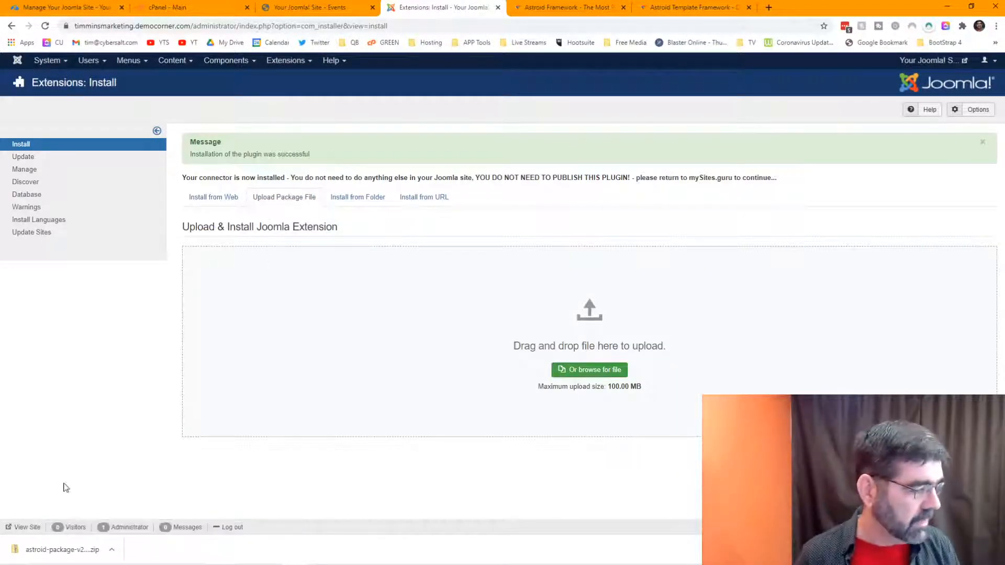
# Step: Install the astroid-package zip by dropping it onto the installer, then open the Templates: Styles (Site) list
pyautogui.moveTo(18, 549); pyautogui.dragTo(604, 327)
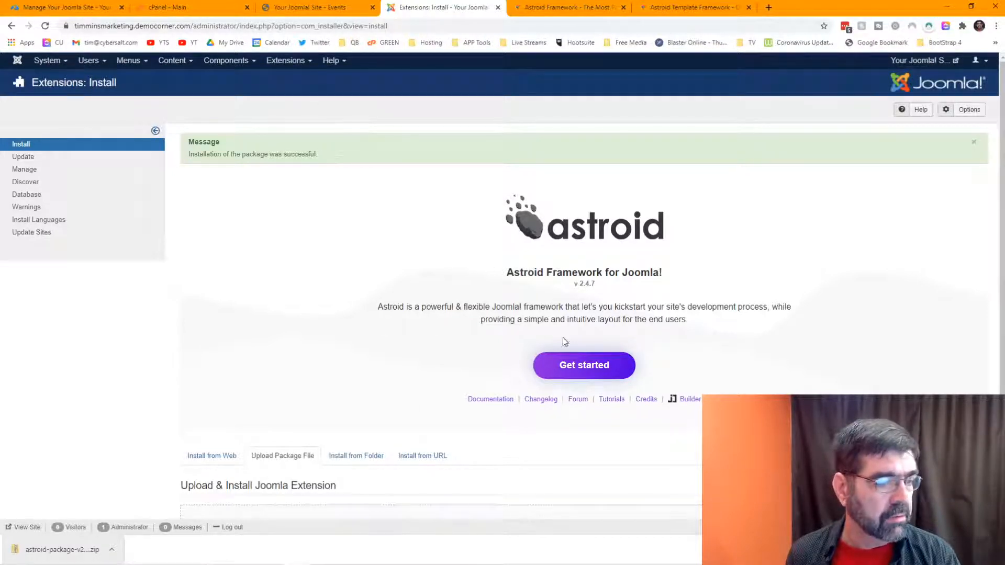
pyautogui.click(589, 376)
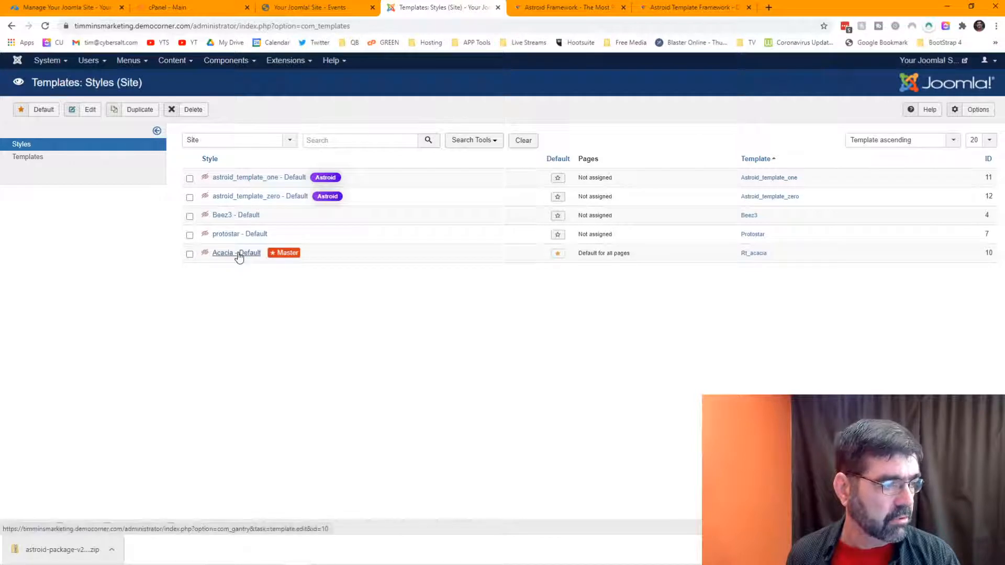
# Step: Make astroid_template_zero the default site style, check the home page, and re-apply the default after toggling Acacia
pyautogui.click(560, 198)
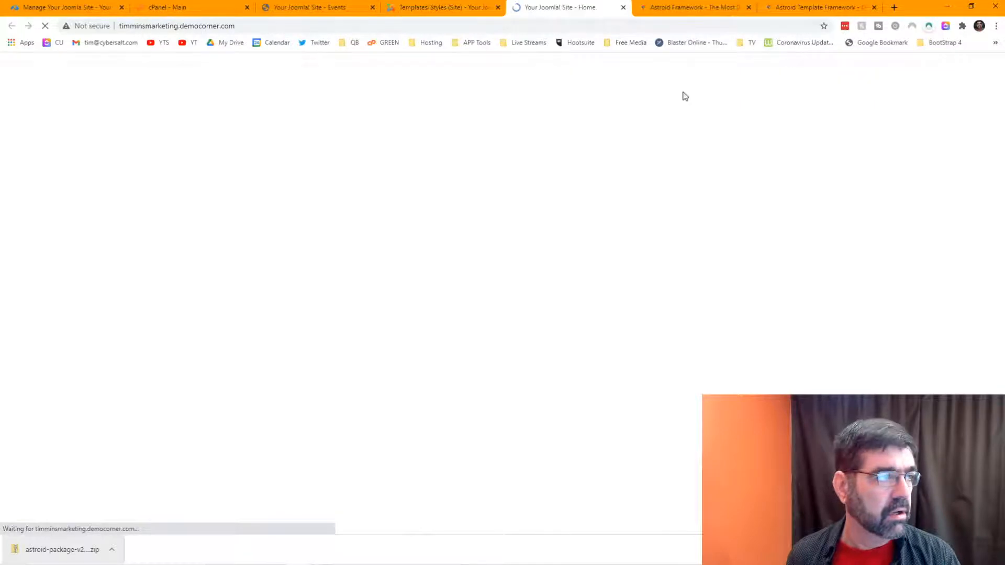
pyautogui.click(428, 8)
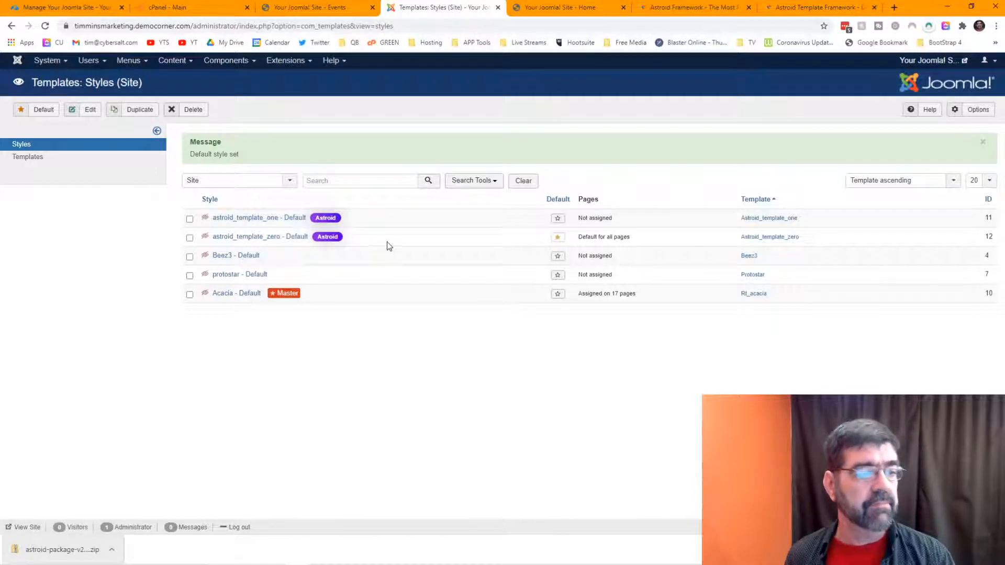
pyautogui.click(560, 7)
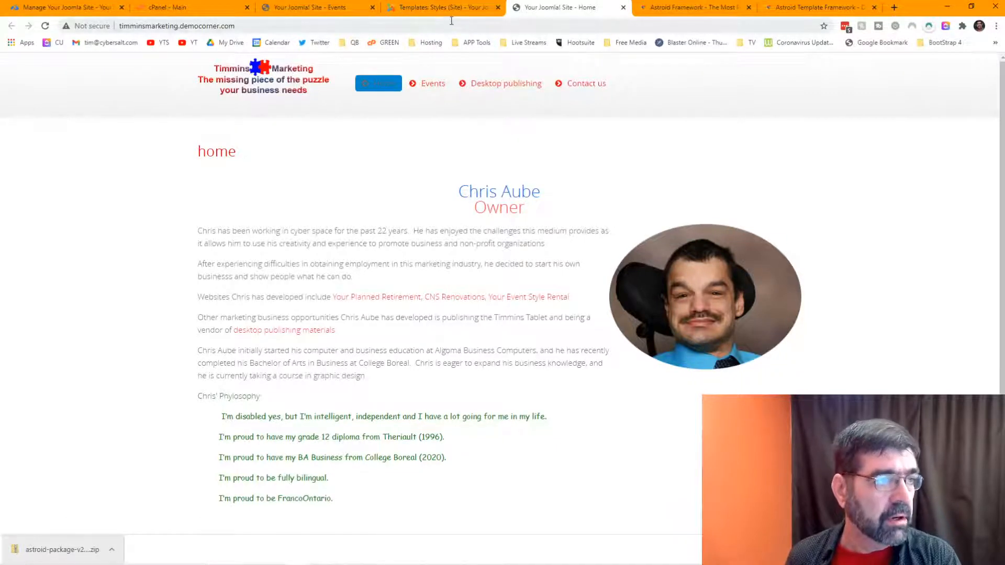
pyautogui.click(444, 8)
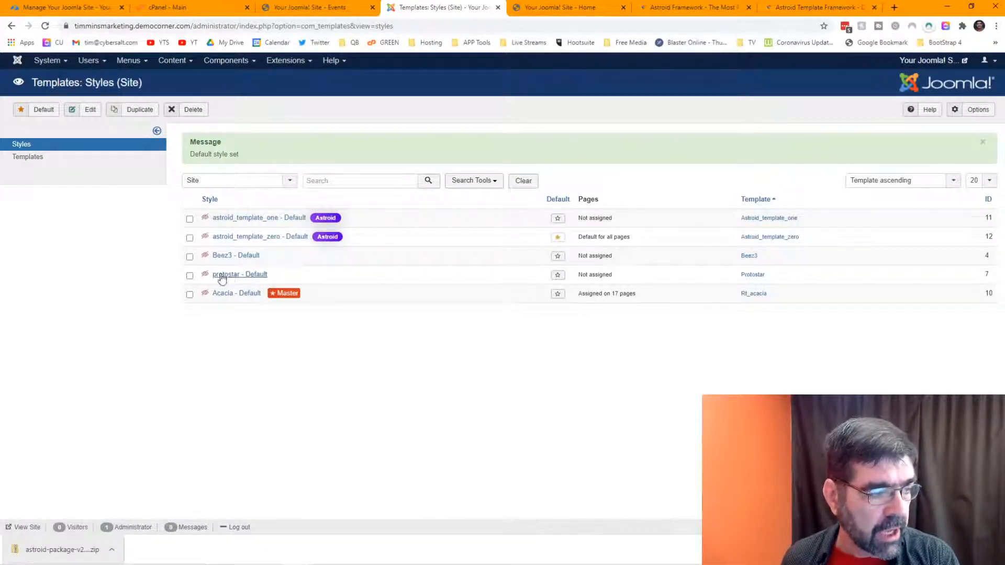
pyautogui.click(556, 297)
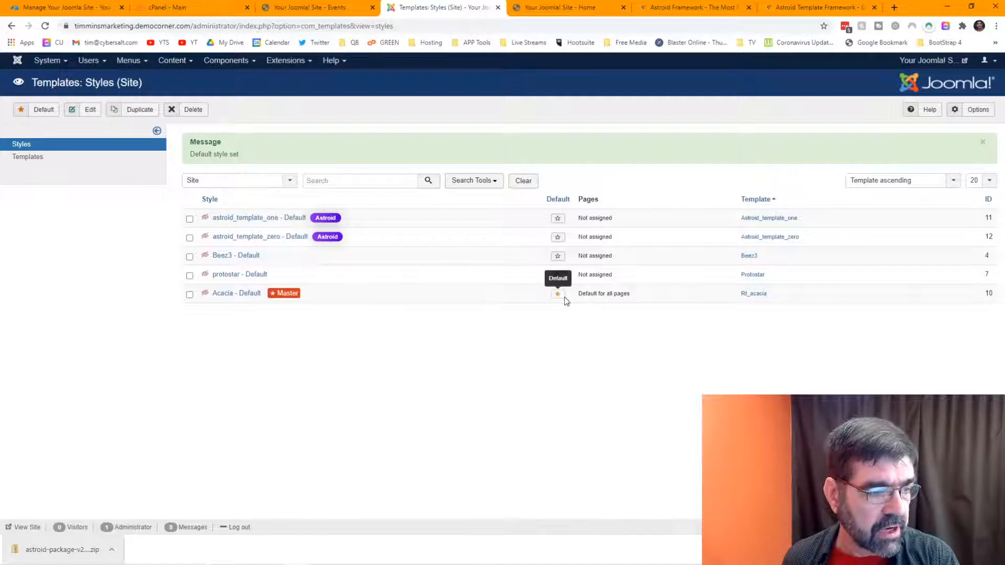
pyautogui.click(558, 238)
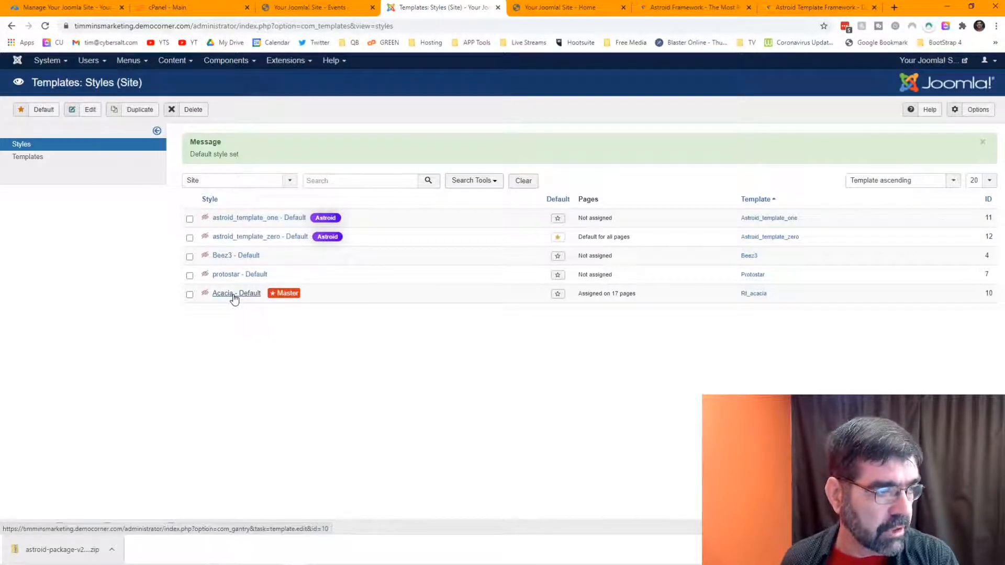
# Step: Clear every menu-item assignment on Acacia - Default's Assignments tab, then save and close the style
pyautogui.click(234, 299)
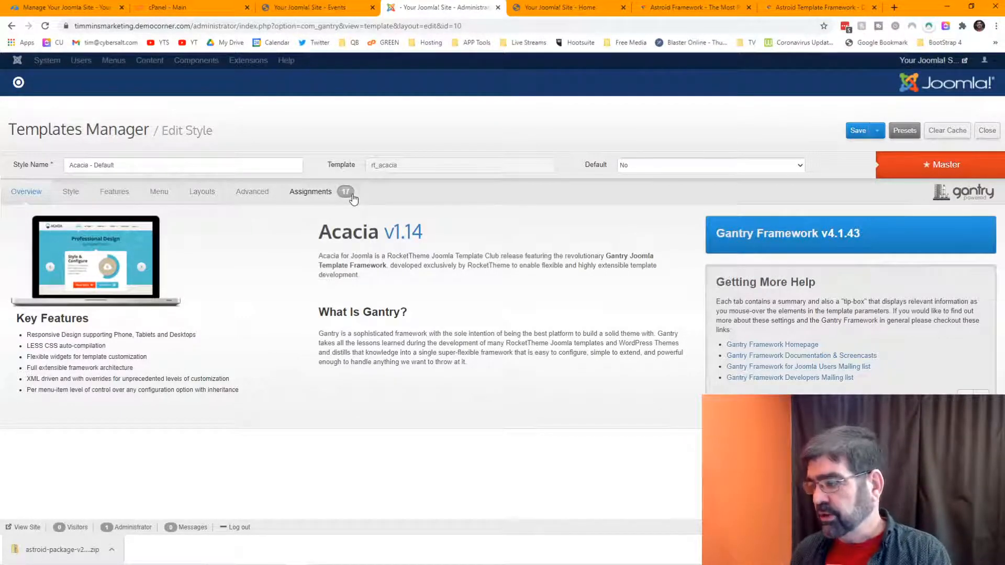
pyautogui.click(325, 194)
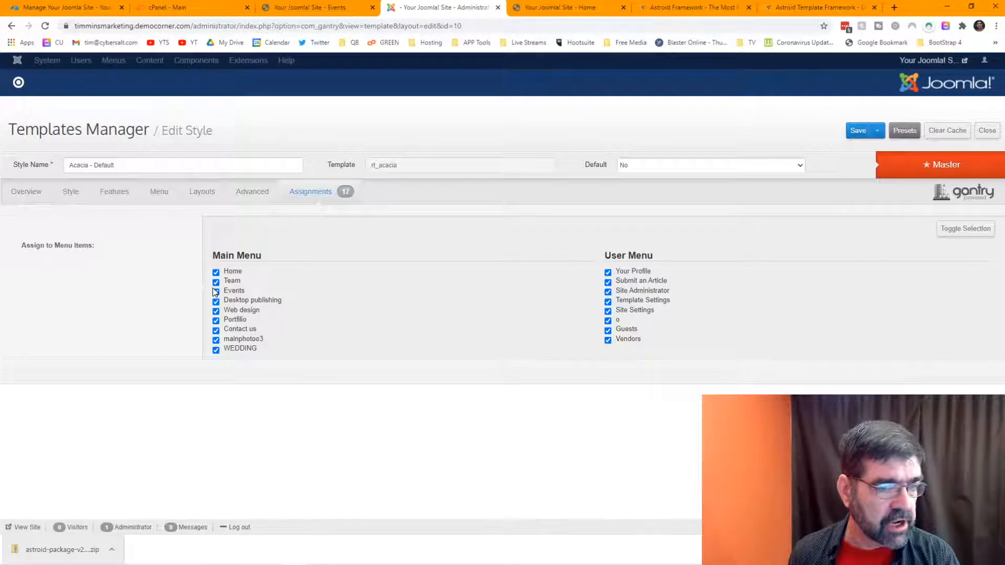
pyautogui.click(961, 235)
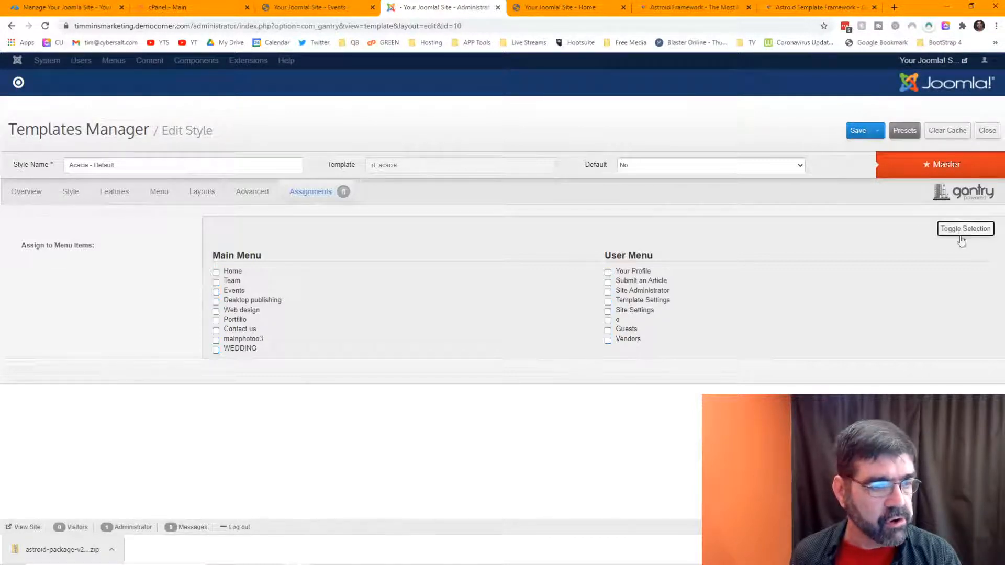
pyautogui.click(850, 136)
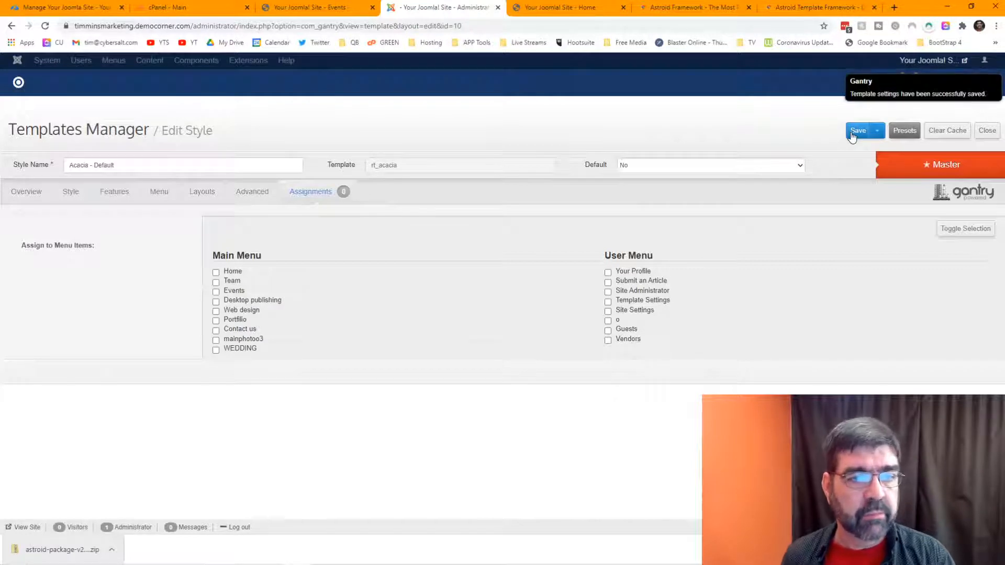
pyautogui.click(987, 131)
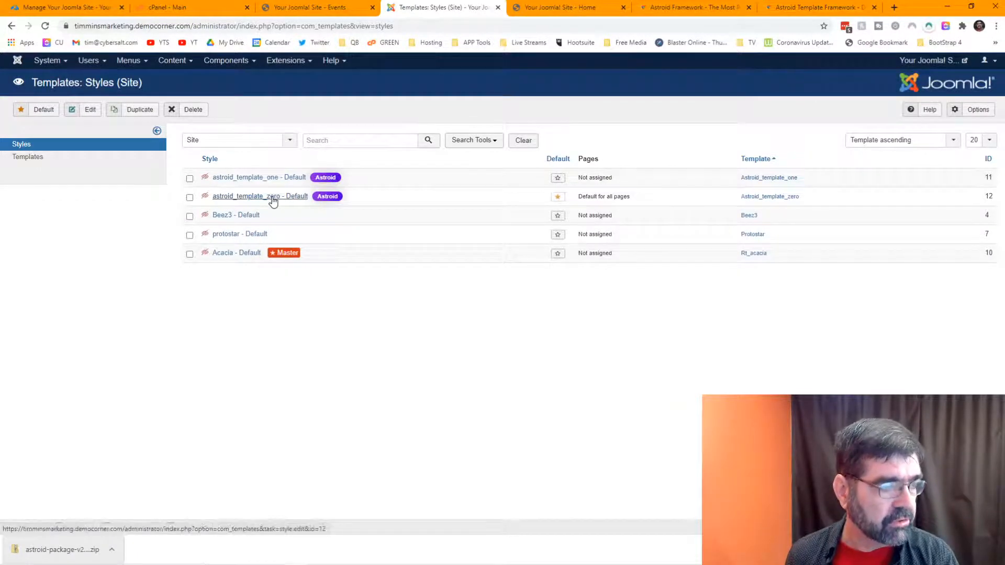
pyautogui.click(570, 7)
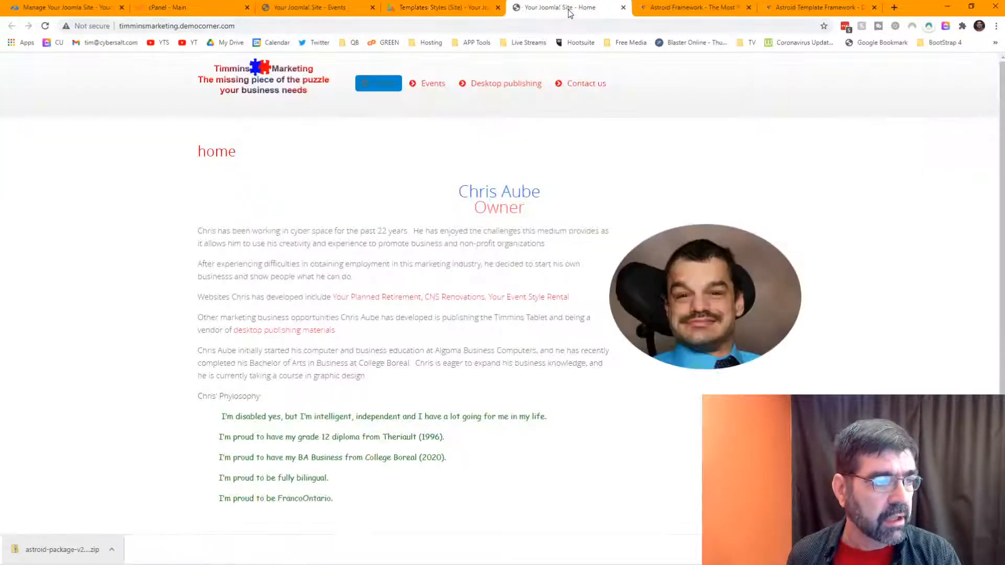
pyautogui.click(45, 26)
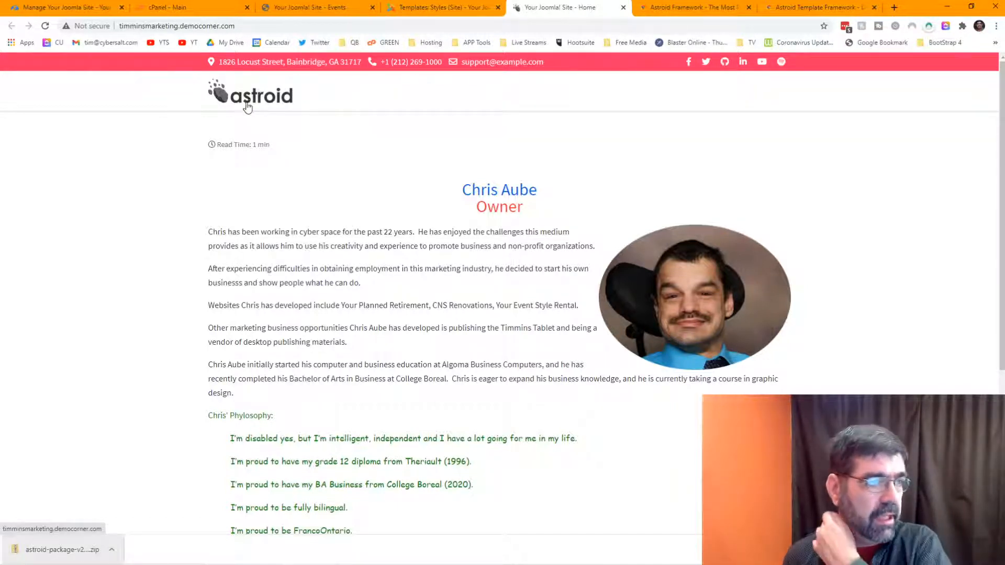
pyautogui.click(448, 8)
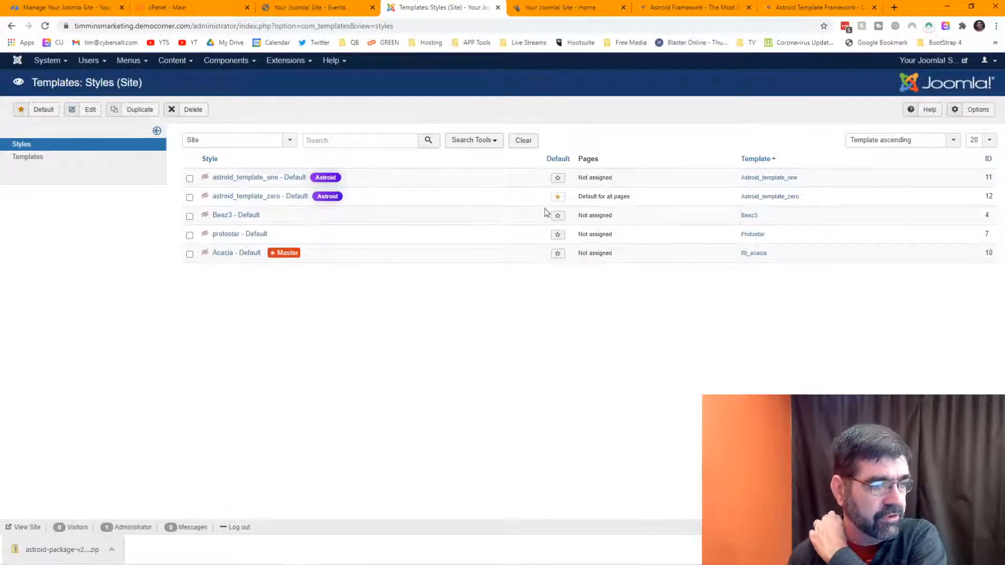
pyautogui.click(557, 254)
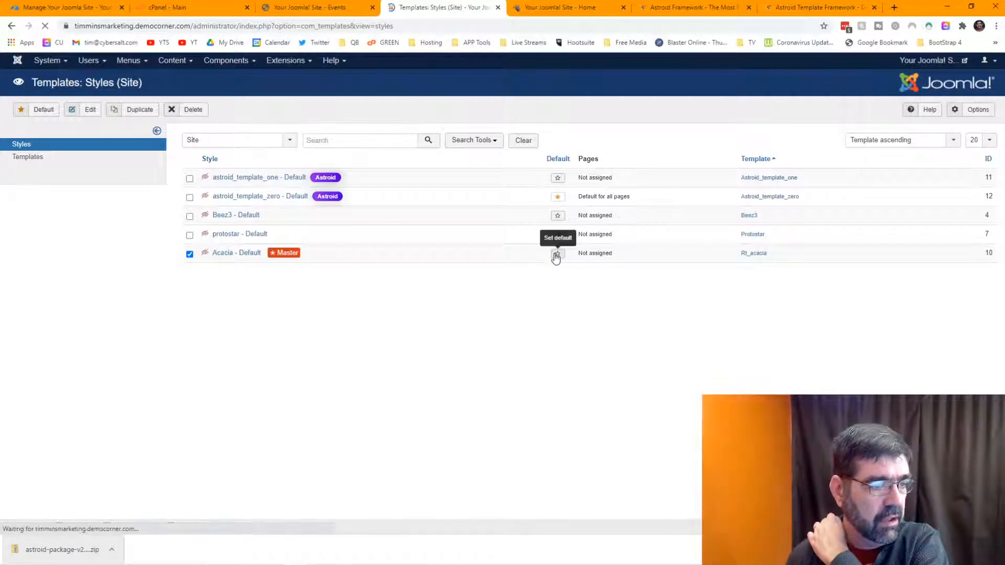
pyautogui.click(542, 7)
pyautogui.click(46, 26)
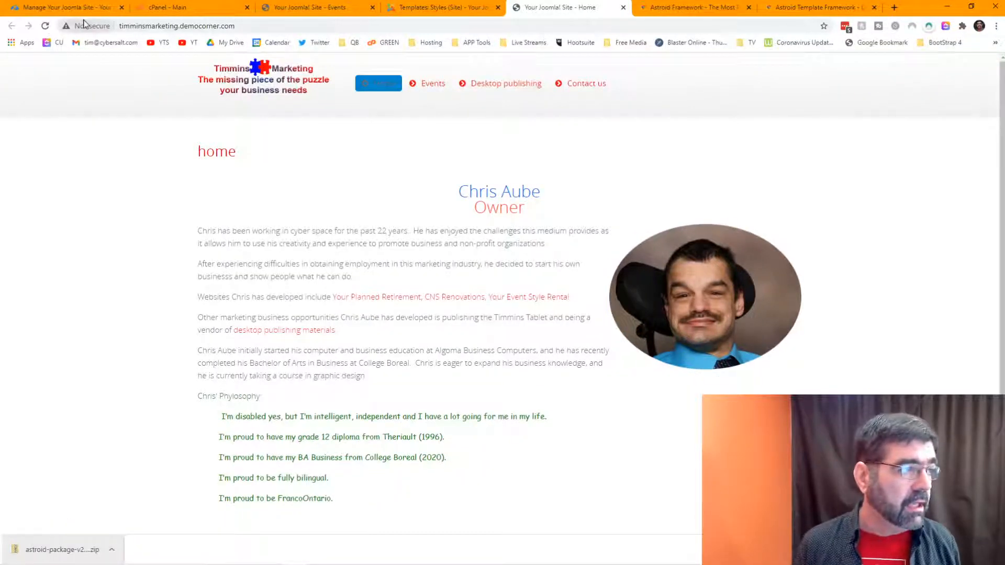
pyautogui.moveTo(562, 13); pyautogui.dragTo(822, 14)
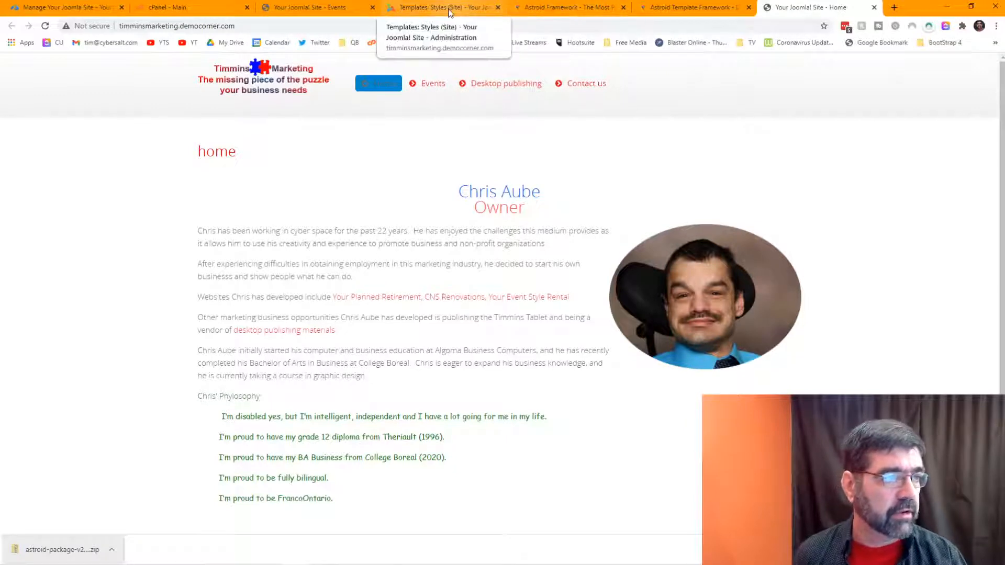
pyautogui.click(427, 9)
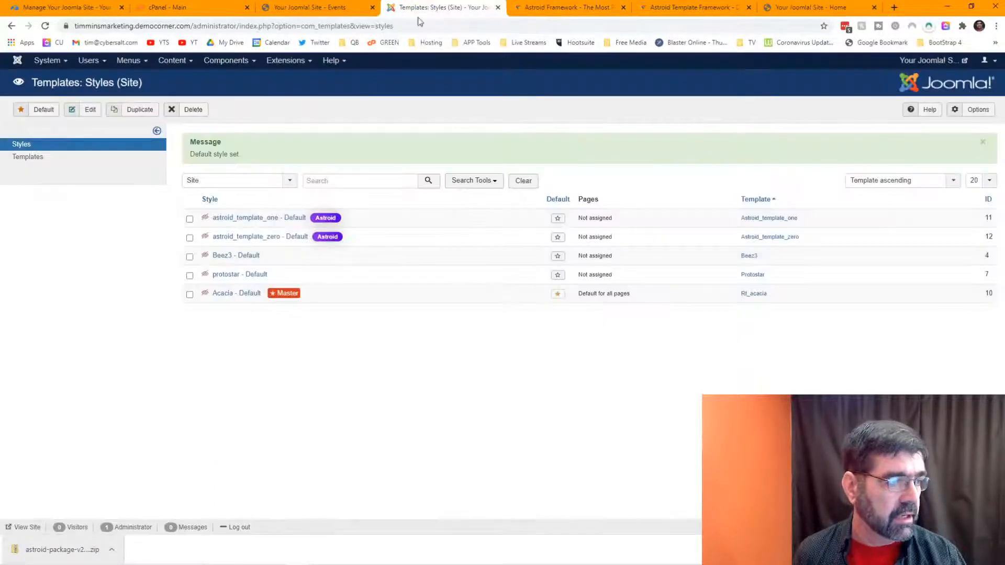
pyautogui.click(558, 239)
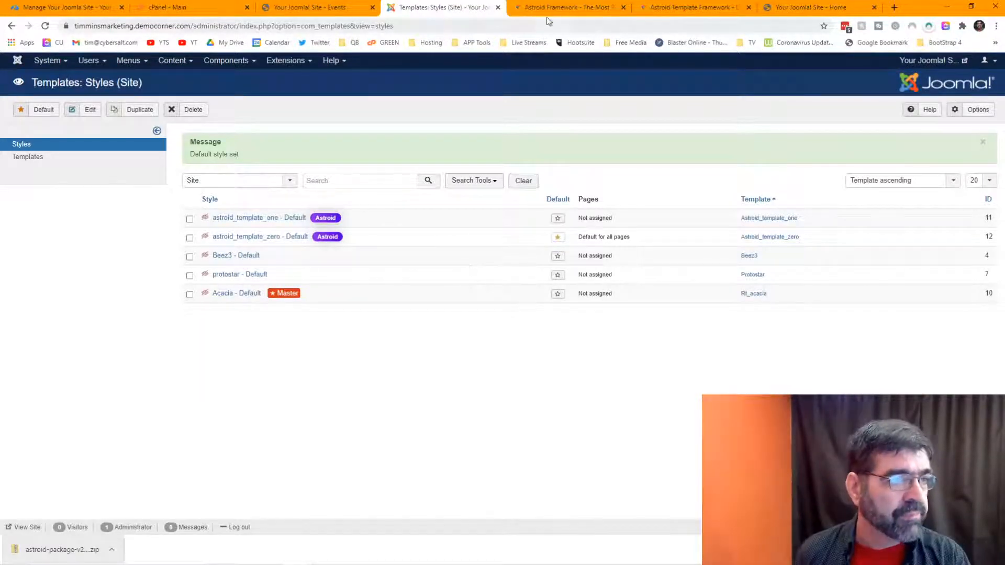
pyautogui.click(919, 61)
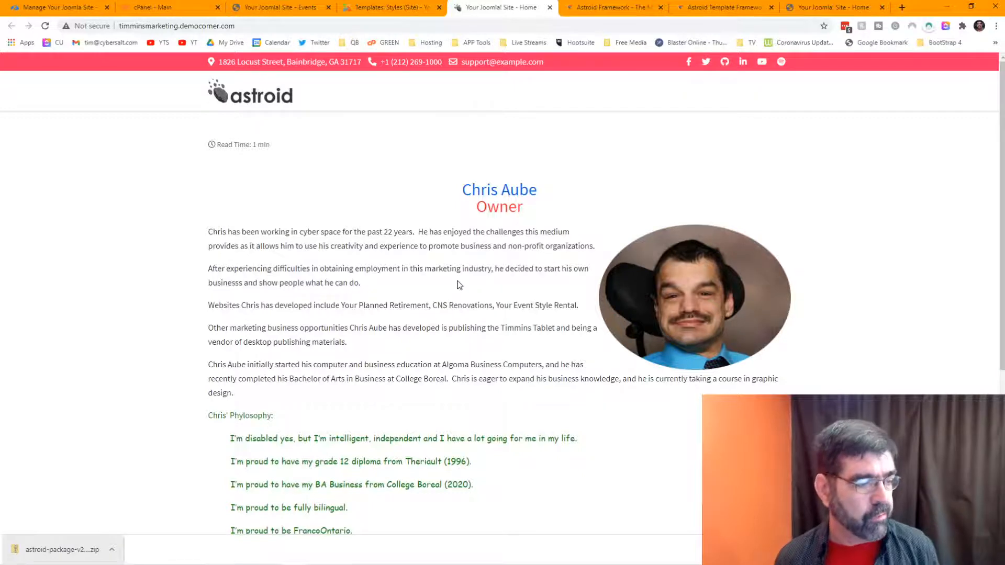
pyautogui.scroll(-2, 459, 285)
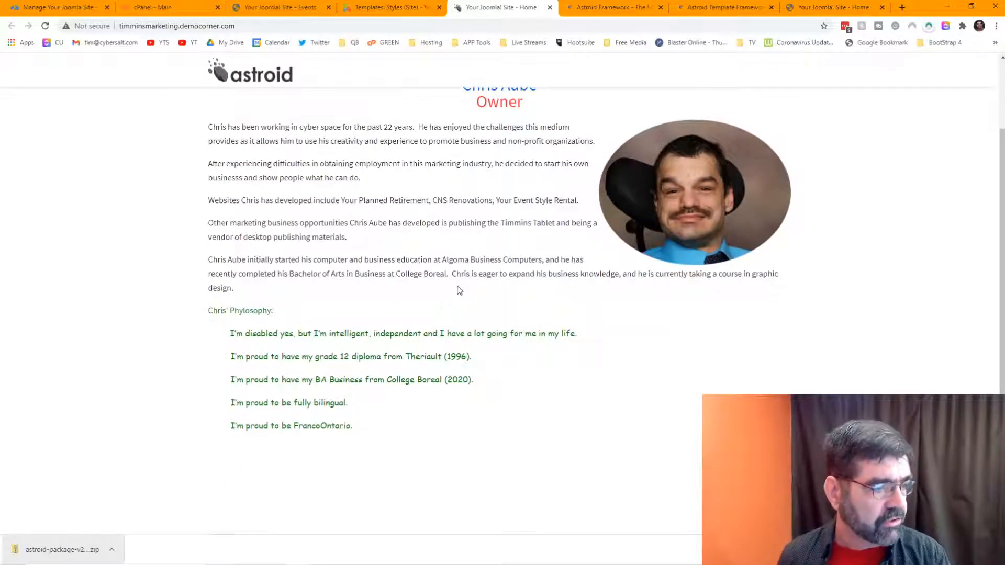
pyautogui.scroll(2, 459, 291)
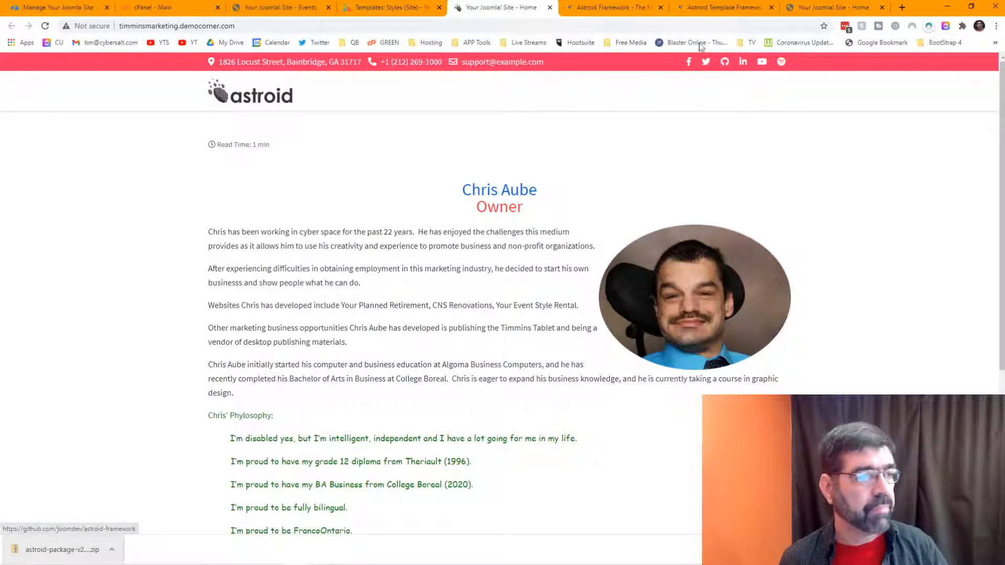
pyautogui.click(388, 3)
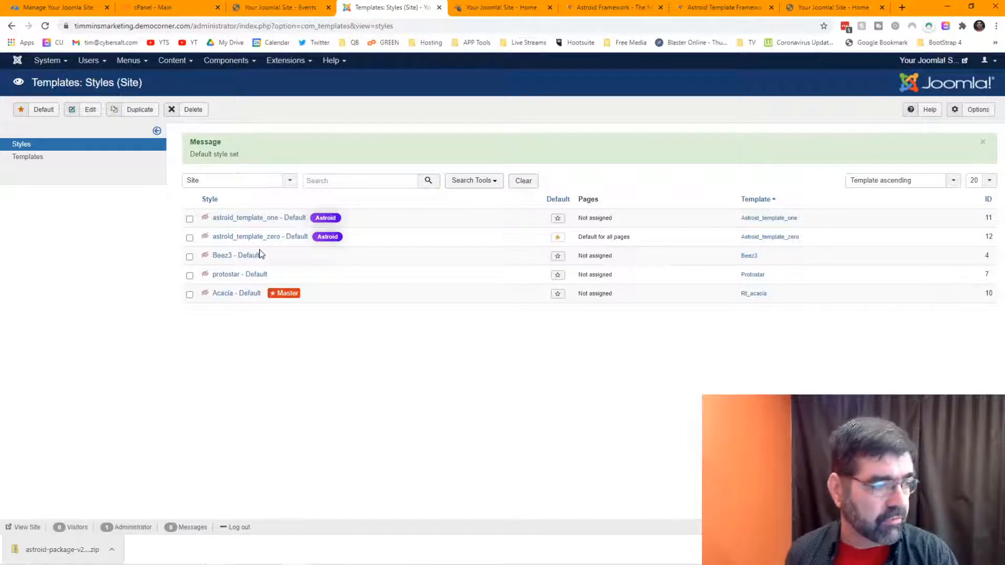
# Step: Open Extensions: Manage and filter the list to the Template type
pyautogui.click(281, 61)
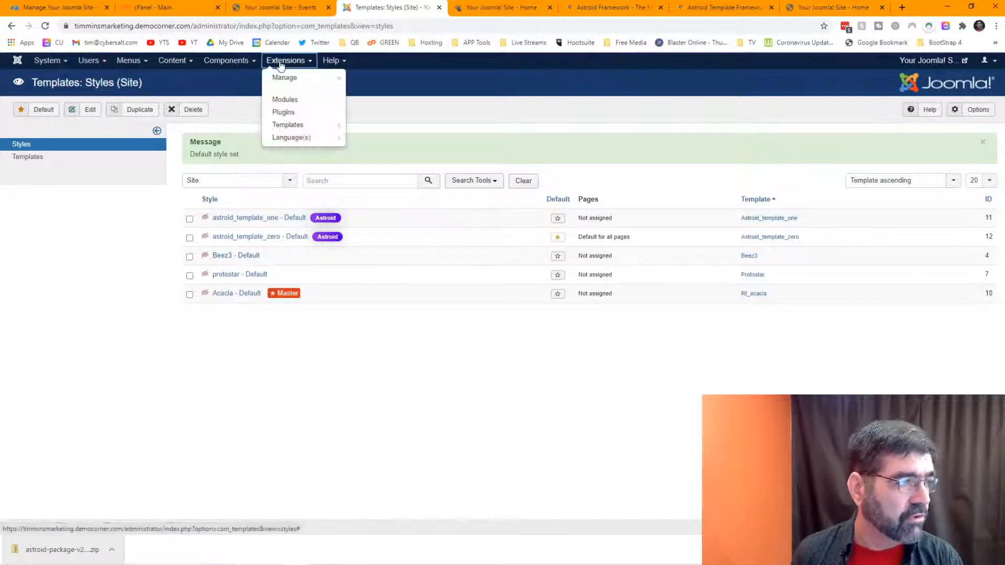
pyautogui.moveTo(283, 81)
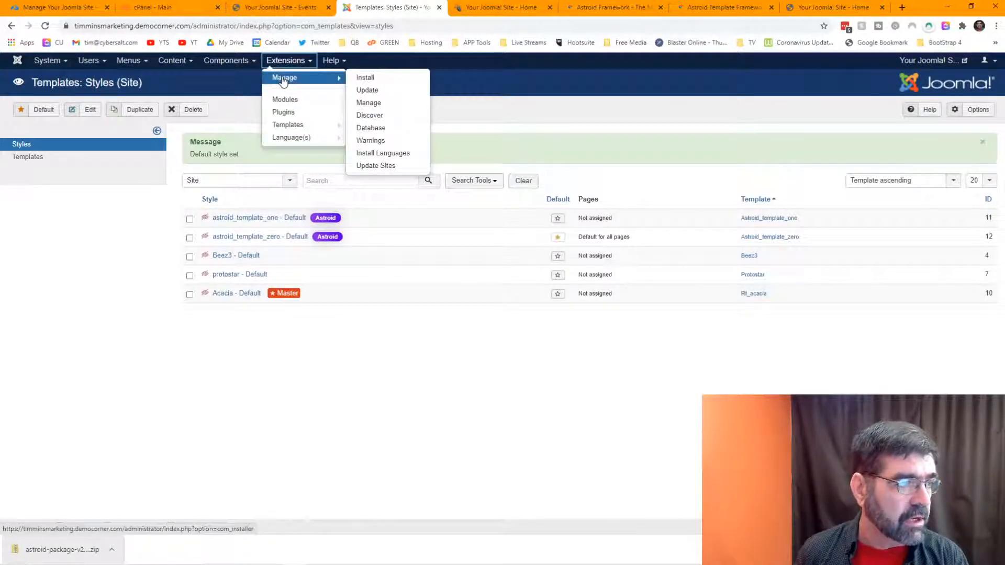
pyautogui.click(369, 103)
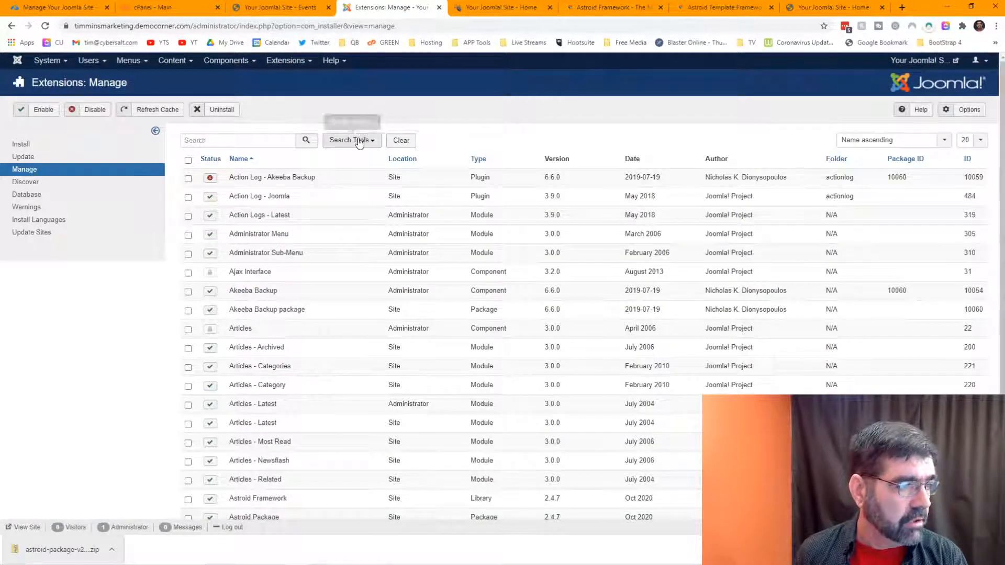
pyautogui.click(359, 143)
pyautogui.click(465, 167)
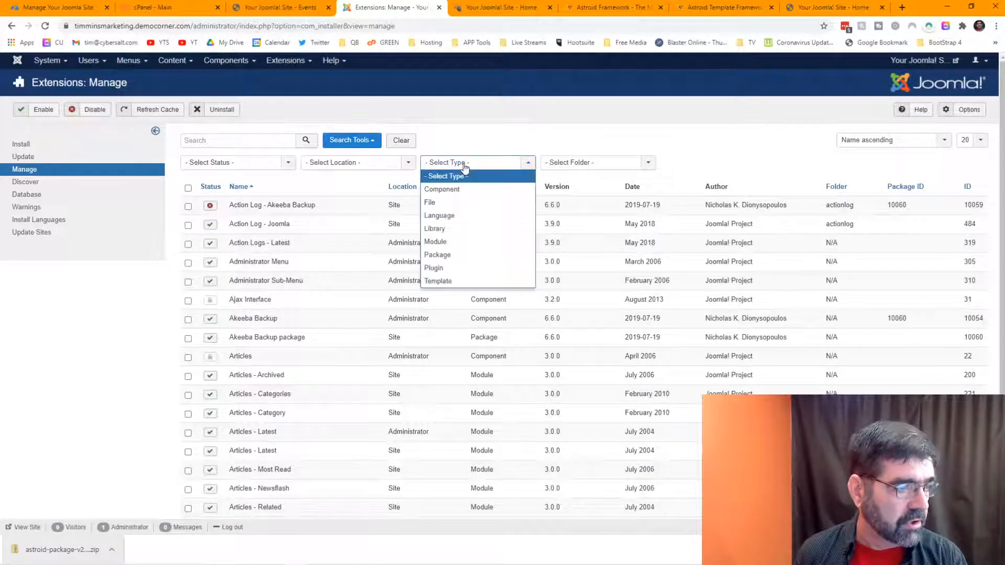
pyautogui.click(456, 281)
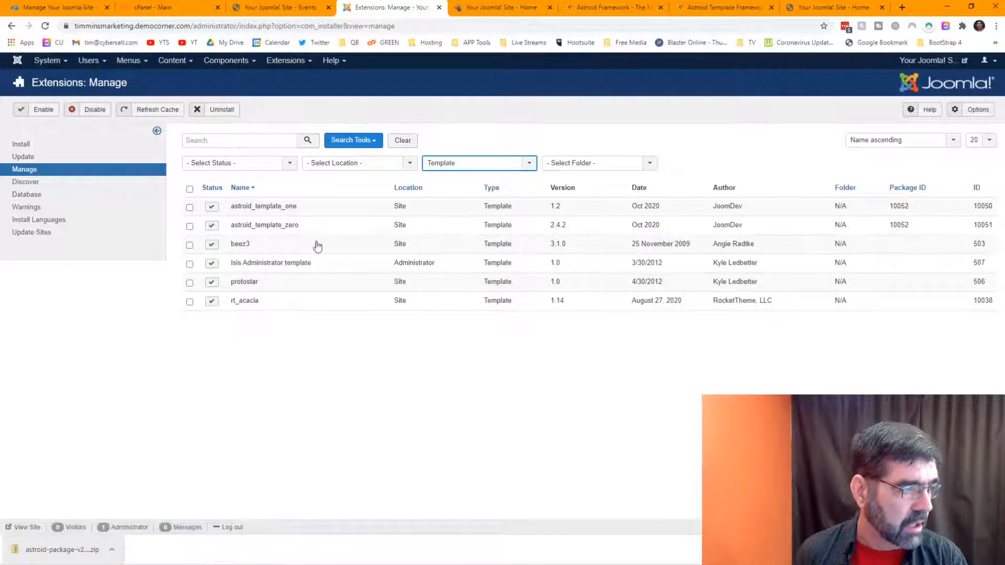
# Step: Disable the astroid_template_one, beez3 and protostar templates
pyautogui.click(212, 208)
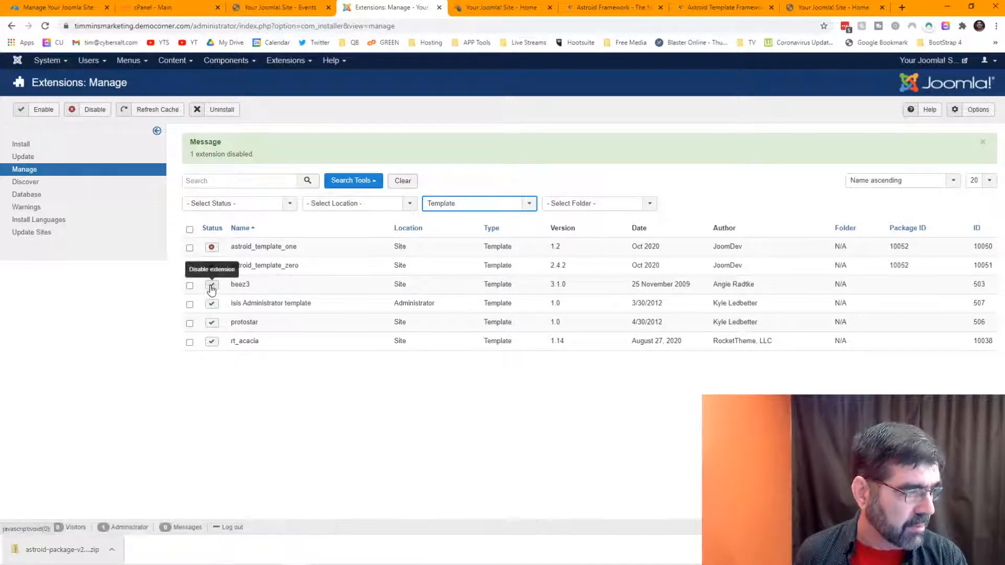
pyautogui.click(212, 284)
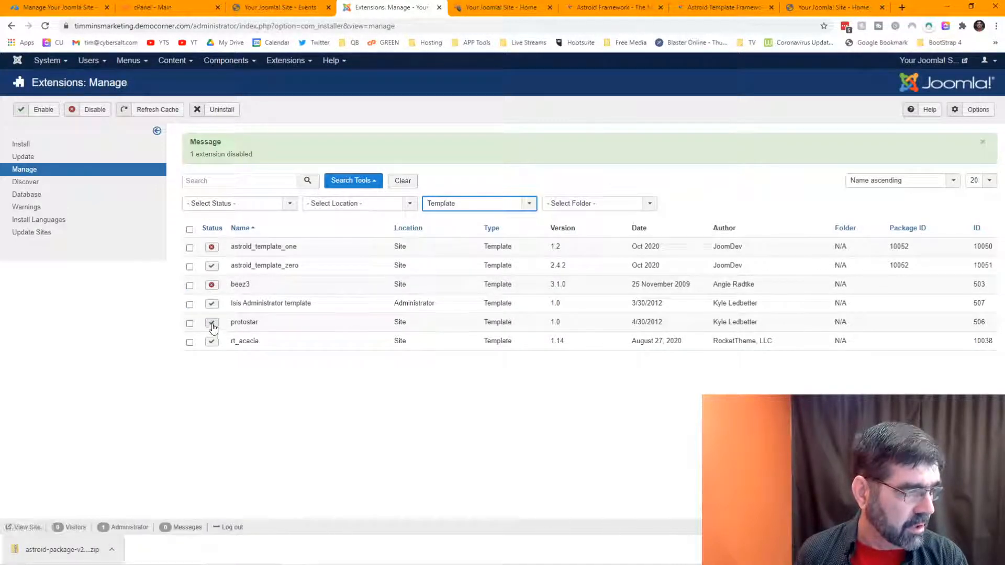
pyautogui.click(211, 323)
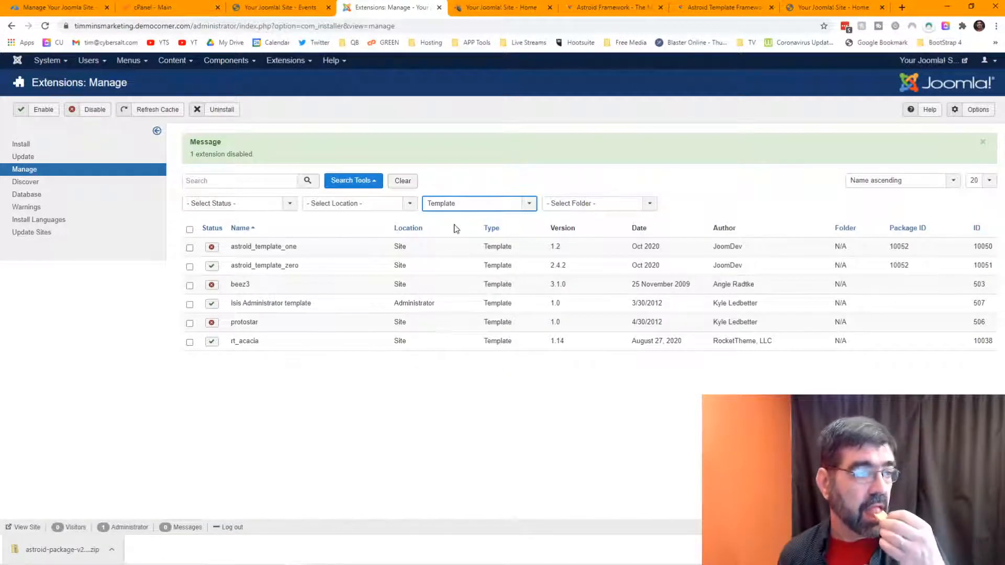
# Step: Open astroid_template_zero - Default in the Astroid template manager, then switch to the site's home page tab
pyautogui.click(275, 62)
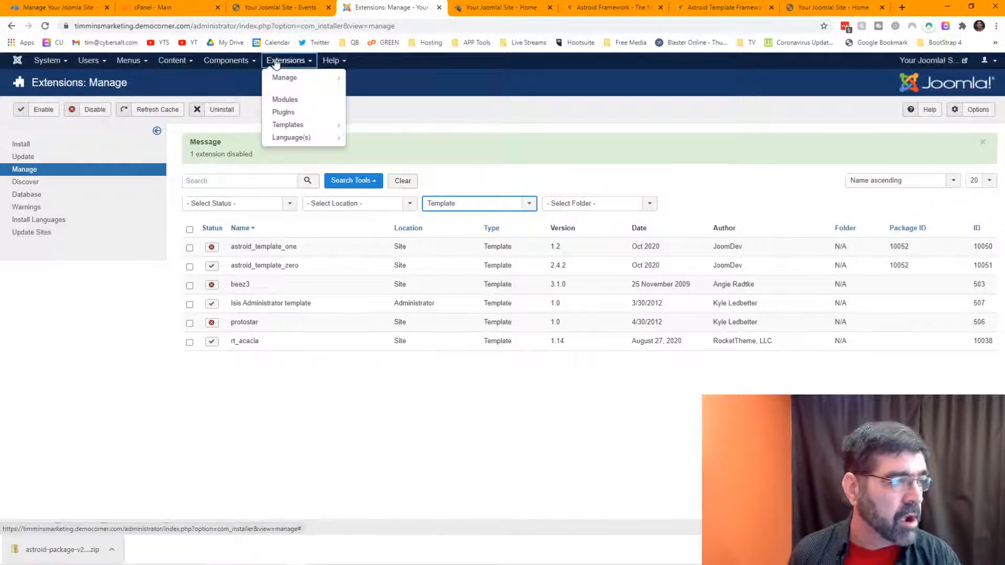
pyautogui.click(296, 124)
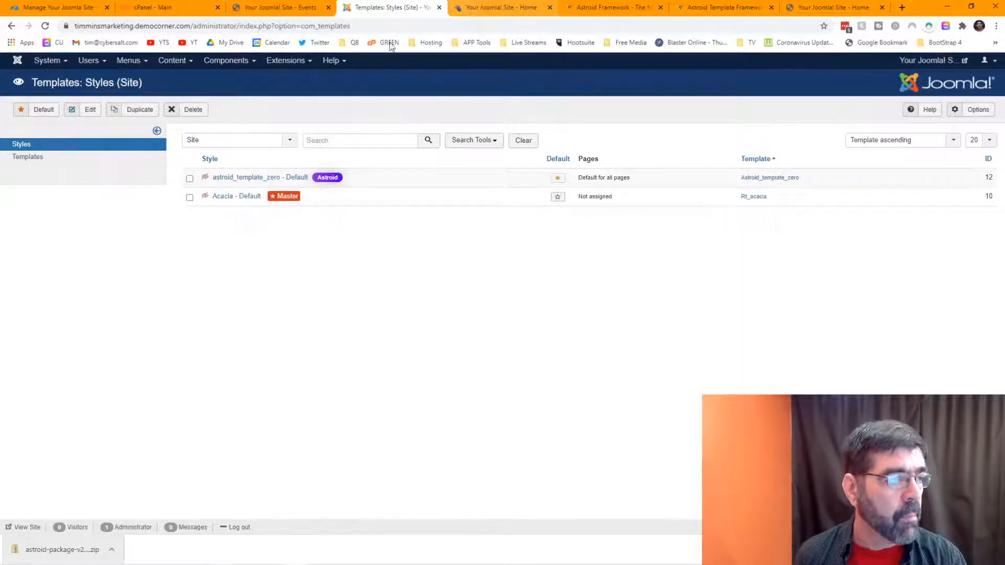
pyautogui.click(251, 179)
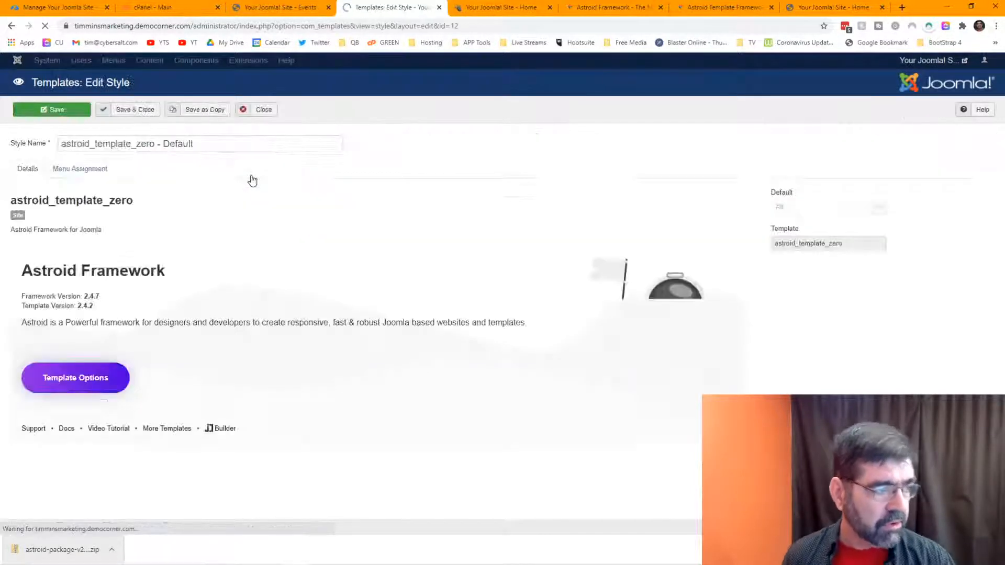
pyautogui.click(91, 384)
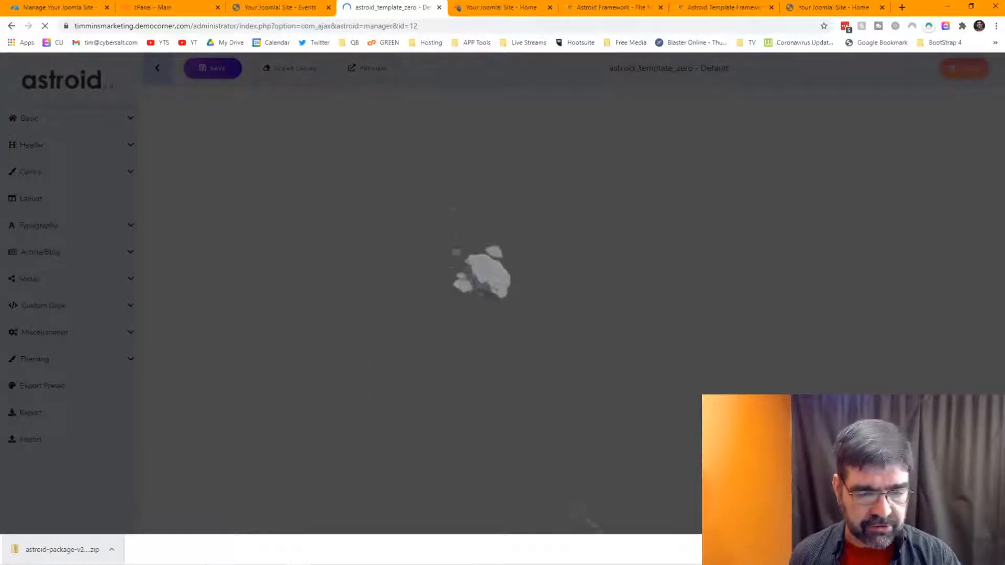
pyautogui.click(995, 550)
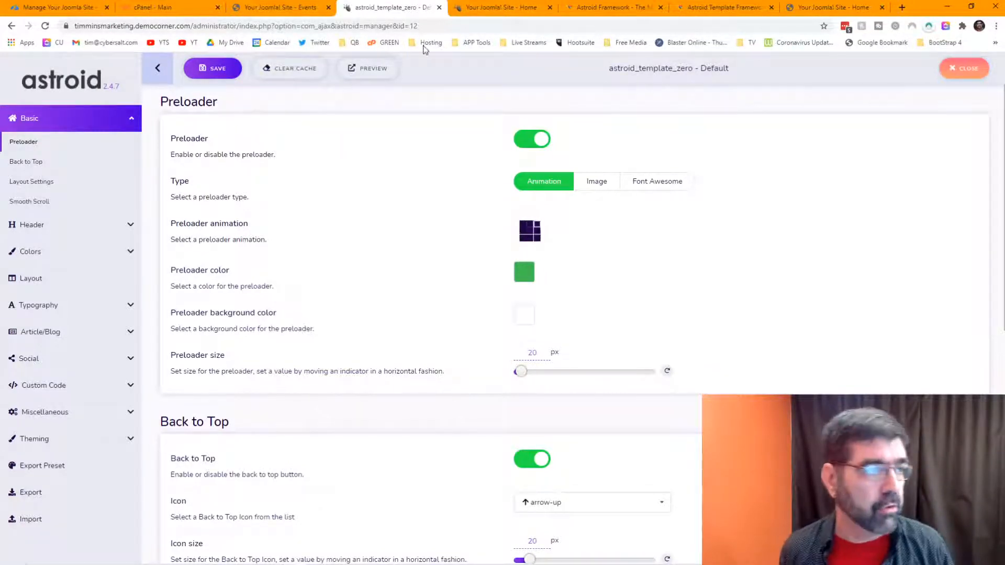
pyautogui.click(500, 7)
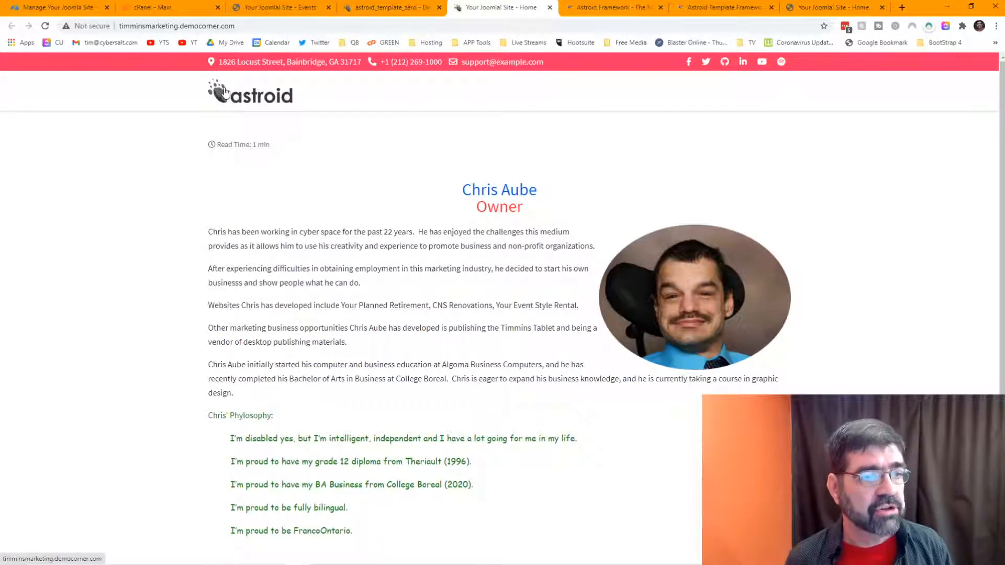
# Step: Inspect the site logo and open its url(/images/Untitled-1.png) background image in a new tab
pyautogui.click(827, 7)
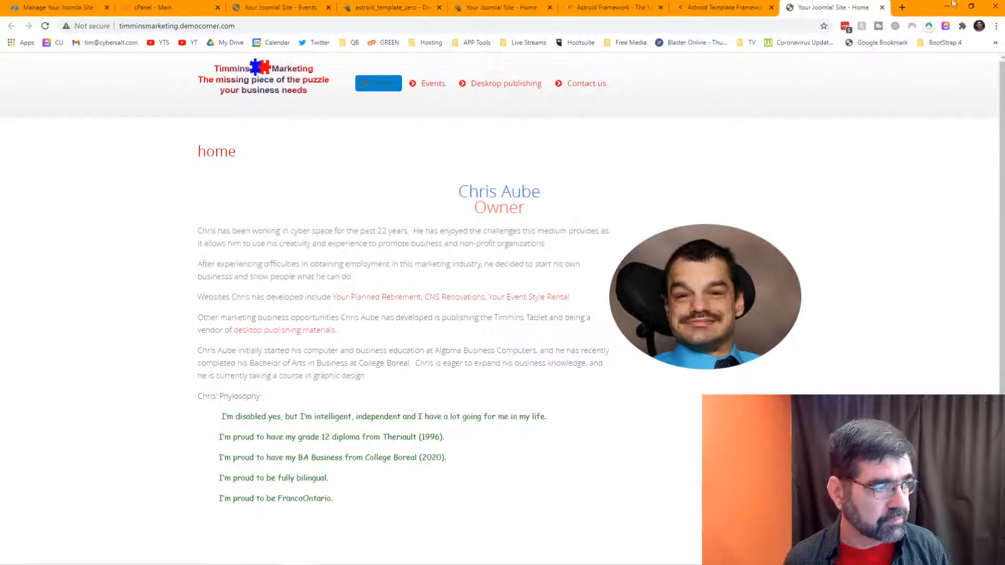
pyautogui.rightClick(263, 86)
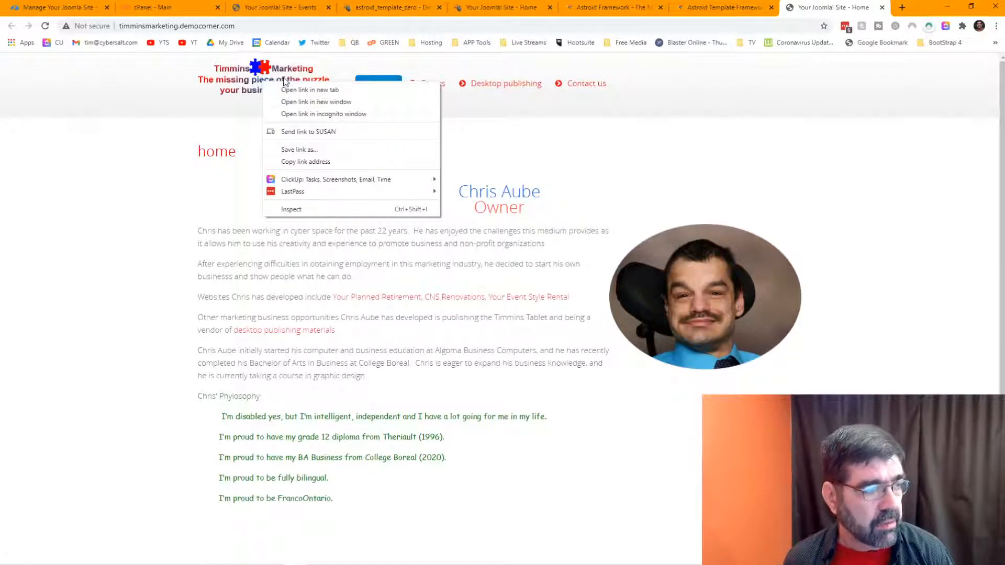
pyautogui.click(310, 207)
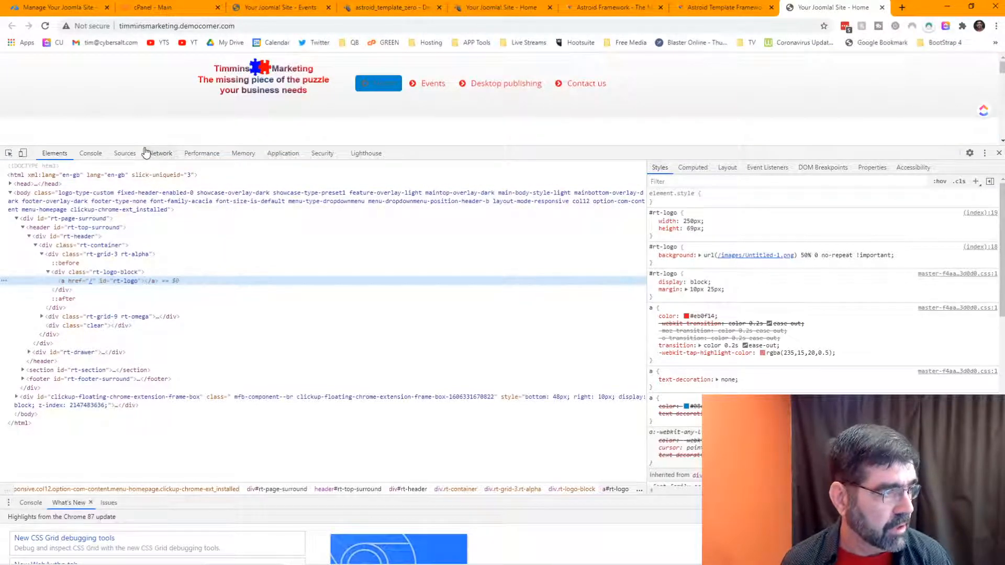
pyautogui.moveTo(145, 145); pyautogui.dragTo(149, 238)
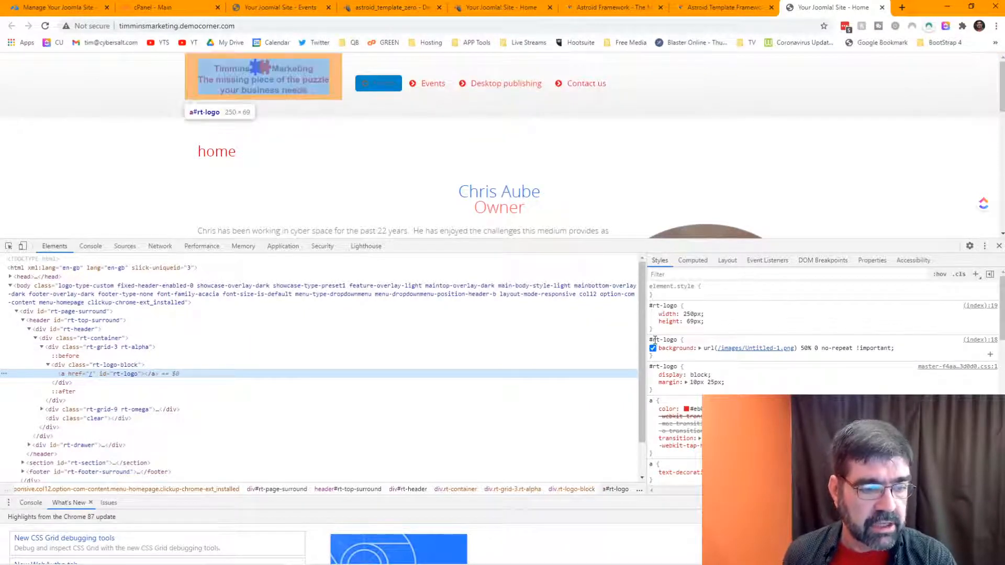
pyautogui.moveTo(738, 348)
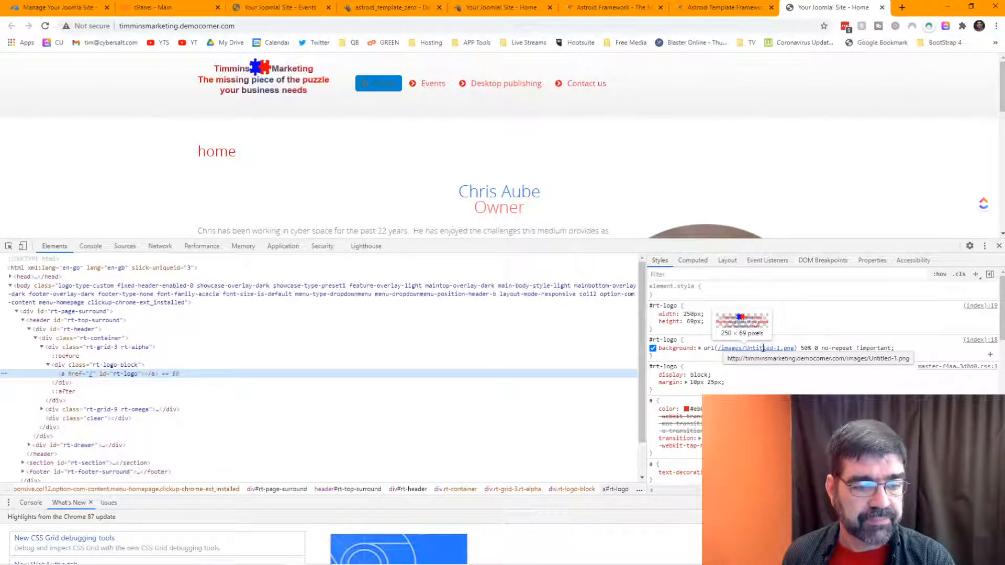
pyautogui.rightClick(763, 348)
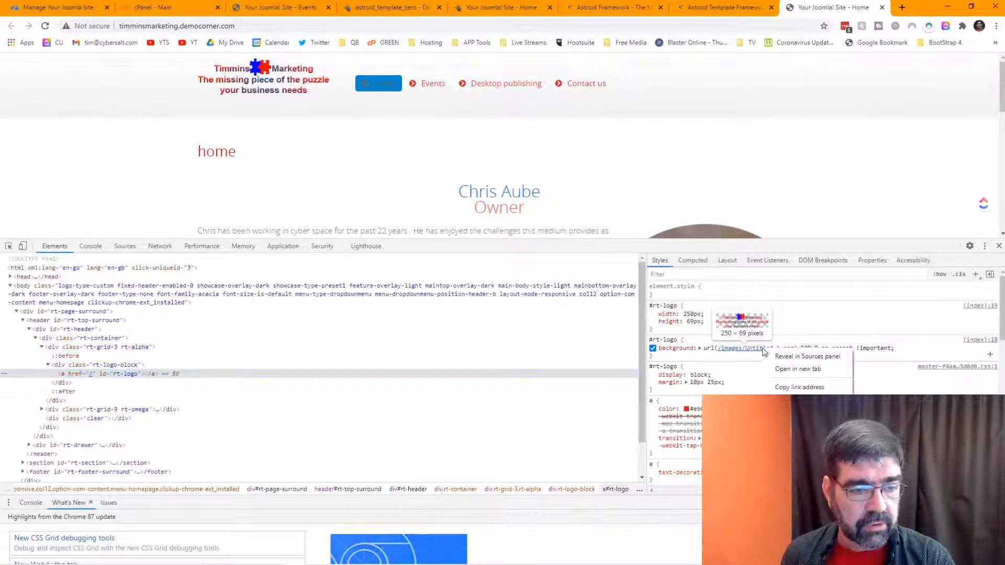
pyautogui.click(781, 368)
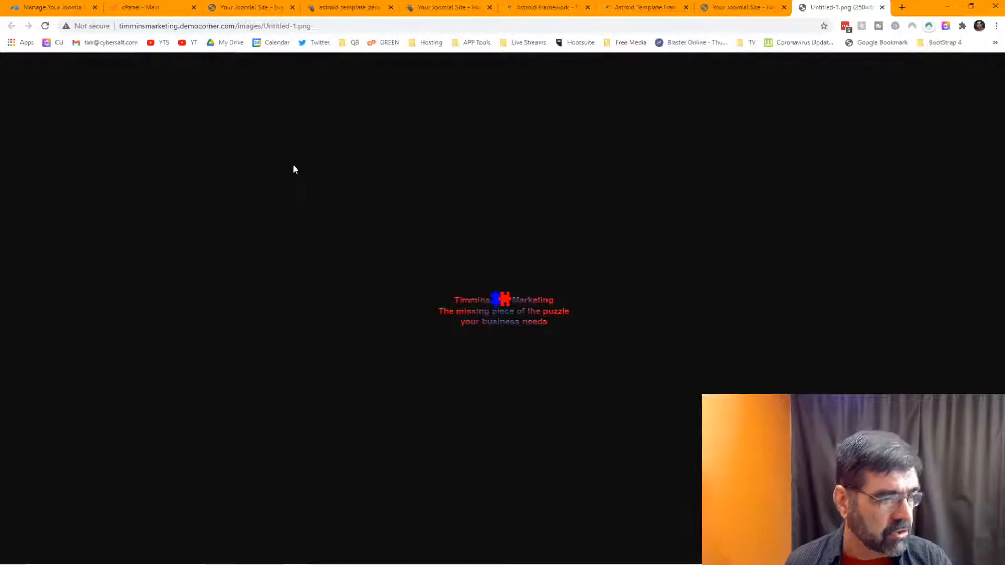
# Step: Browse cPanel File Manager to timminsmarketing.democorner.com's images folder to find Untitled-1.png, then return to the logo
pyautogui.click(152, 13)
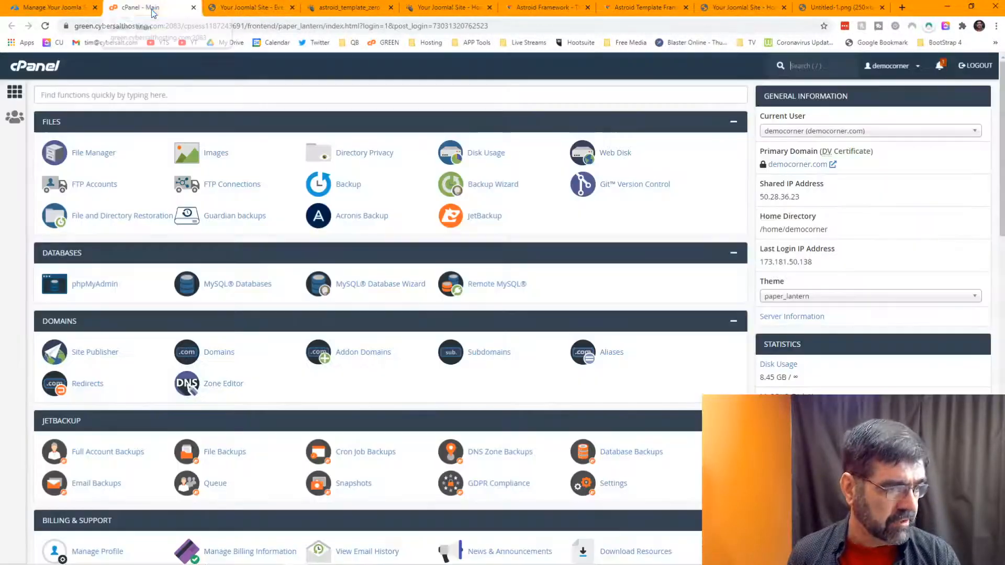
pyautogui.click(88, 154)
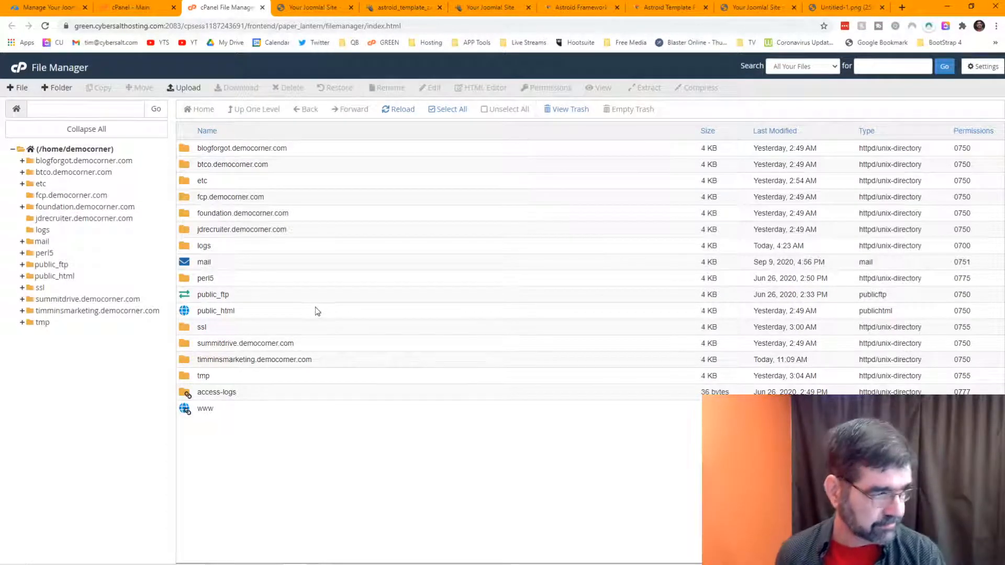
pyautogui.click(66, 311)
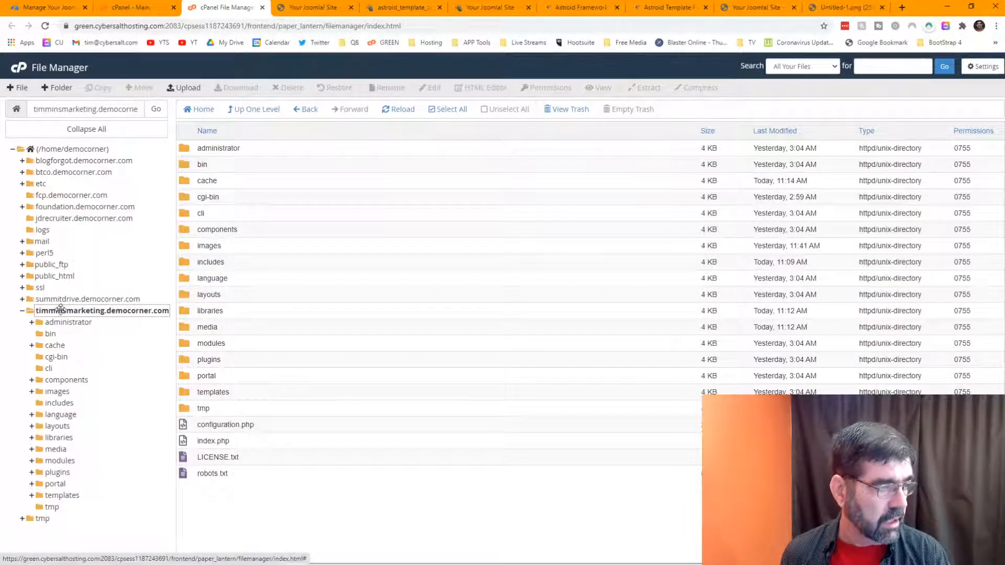
pyautogui.doubleClick(181, 247)
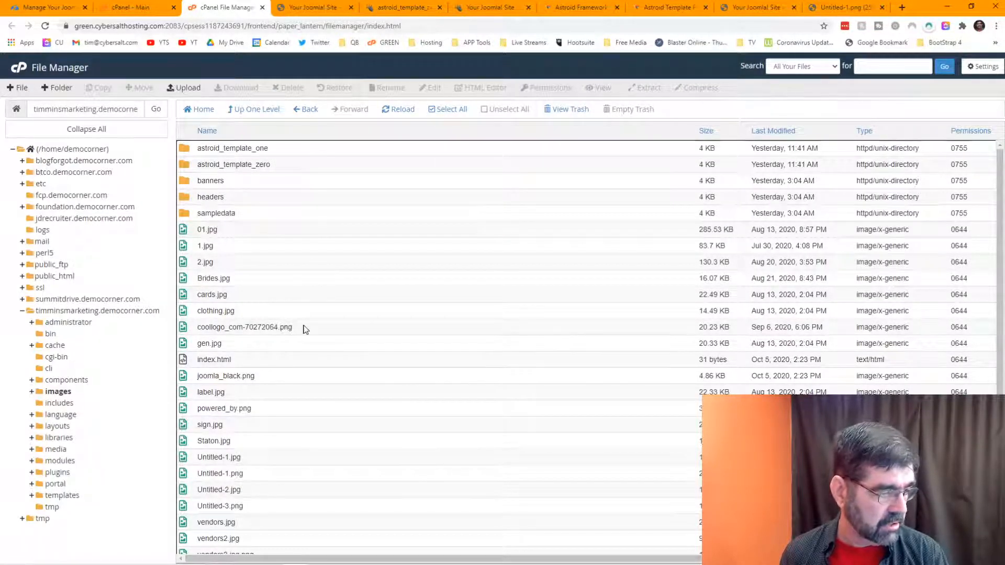
pyautogui.scroll(-1, 306, 328)
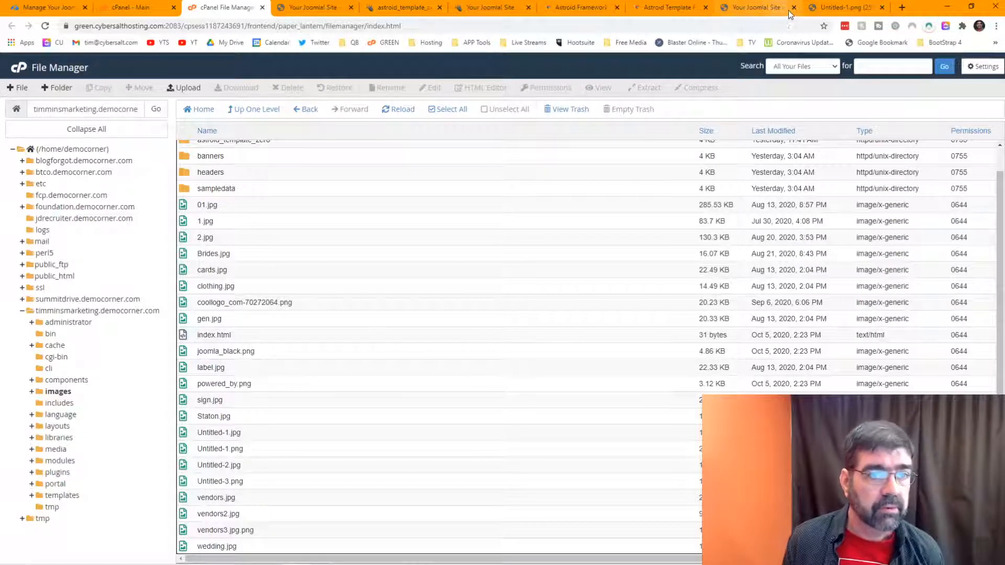
pyautogui.click(830, 12)
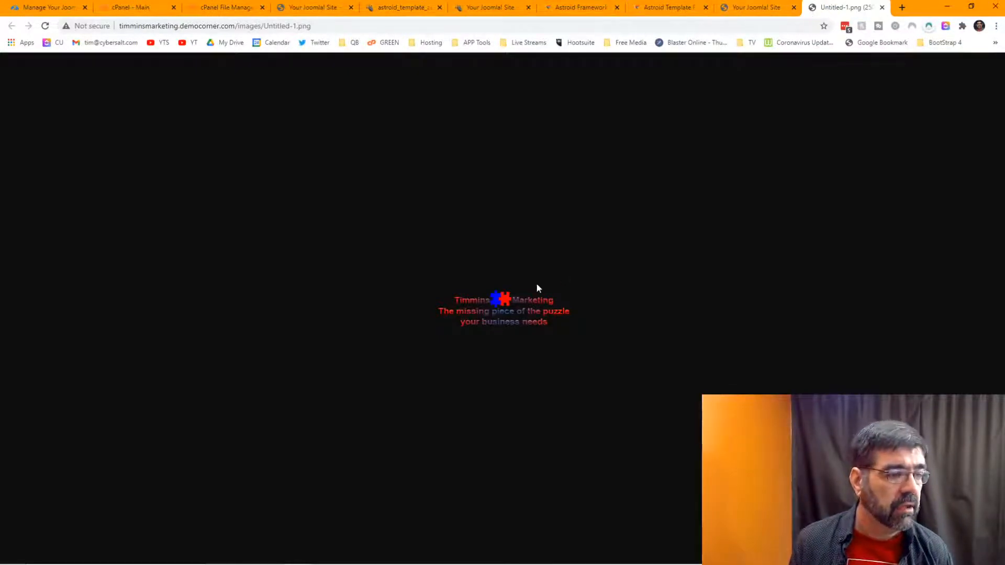
# Step: Save the displayed logo image under the name 'timmins-marketing-logo' into the WMW 97 folder
pyautogui.rightClick(518, 302)
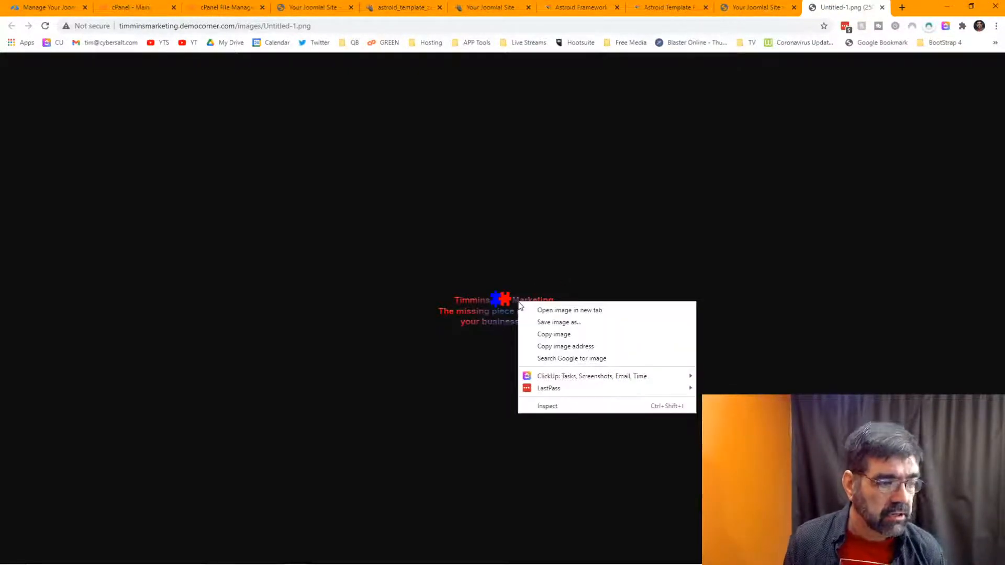
pyautogui.click(574, 324)
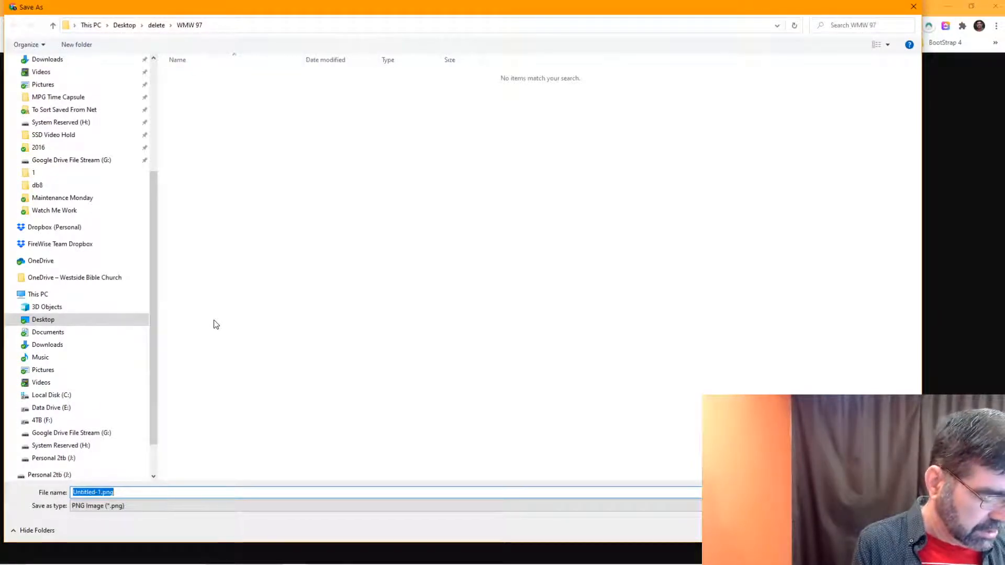
pyautogui.write('timmins')
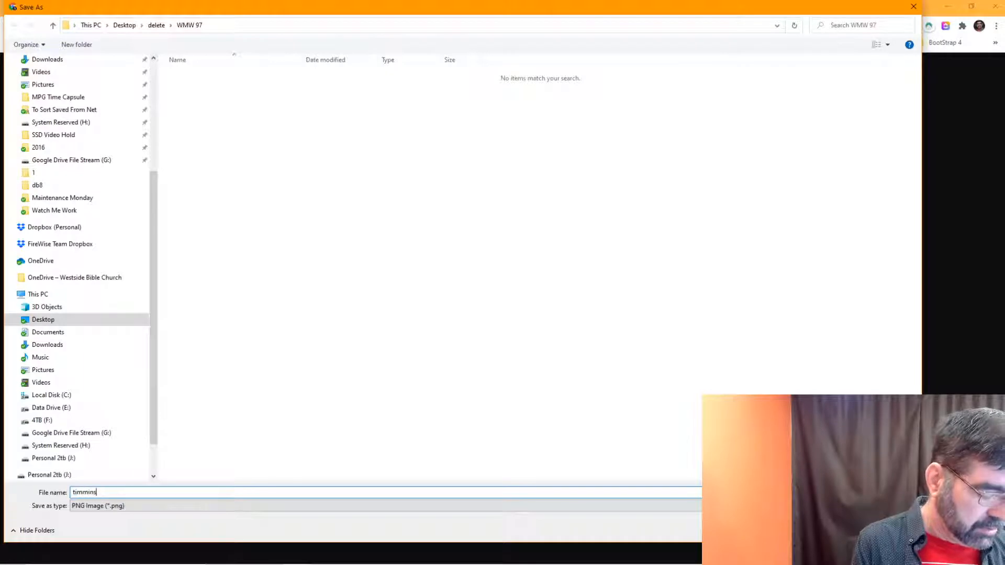
pyautogui.write('-marketing-logo')
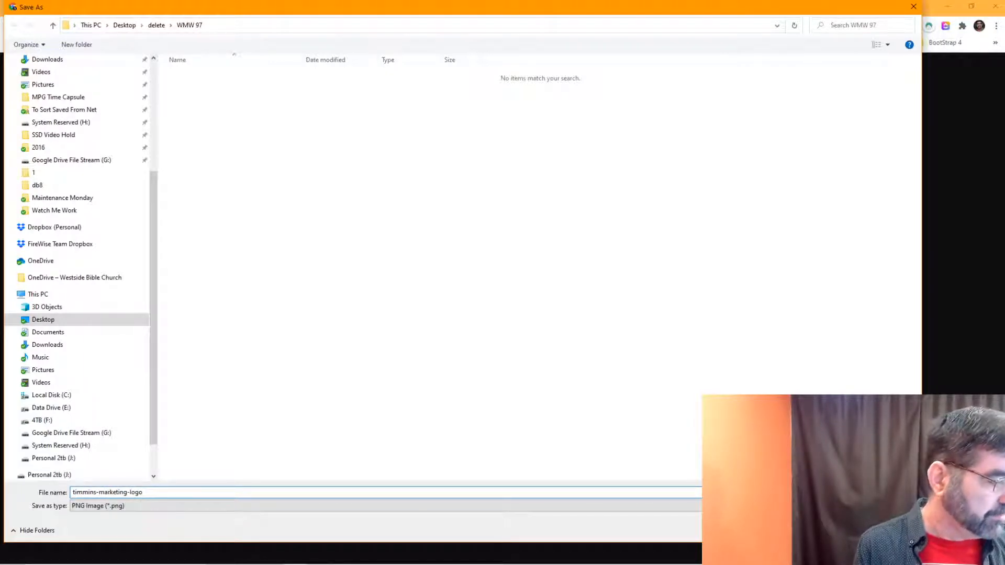
pyautogui.press('Return')
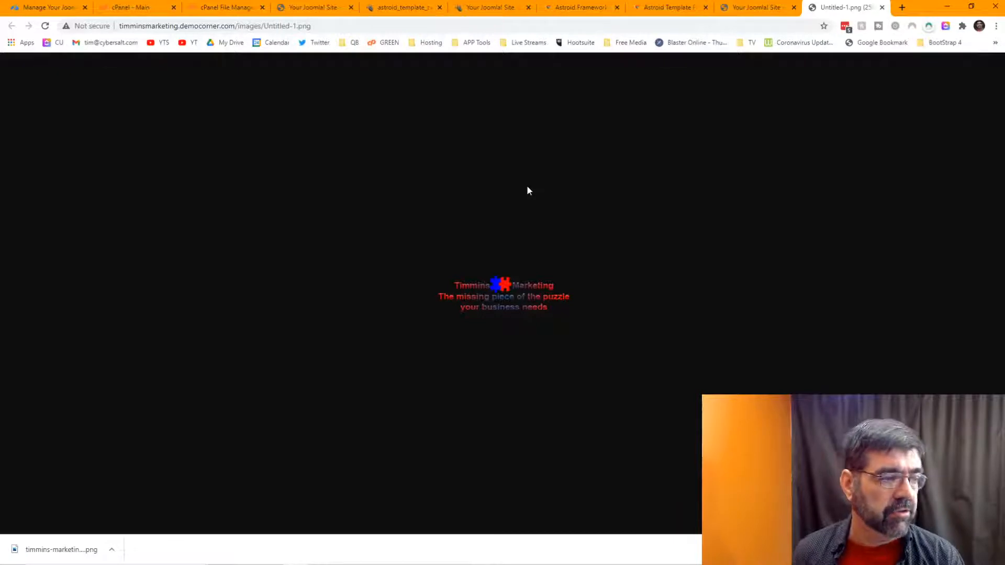
# Step: Return to the Astroid template manager and scroll its Header settings down to Logo Options
pyautogui.click(237, 9)
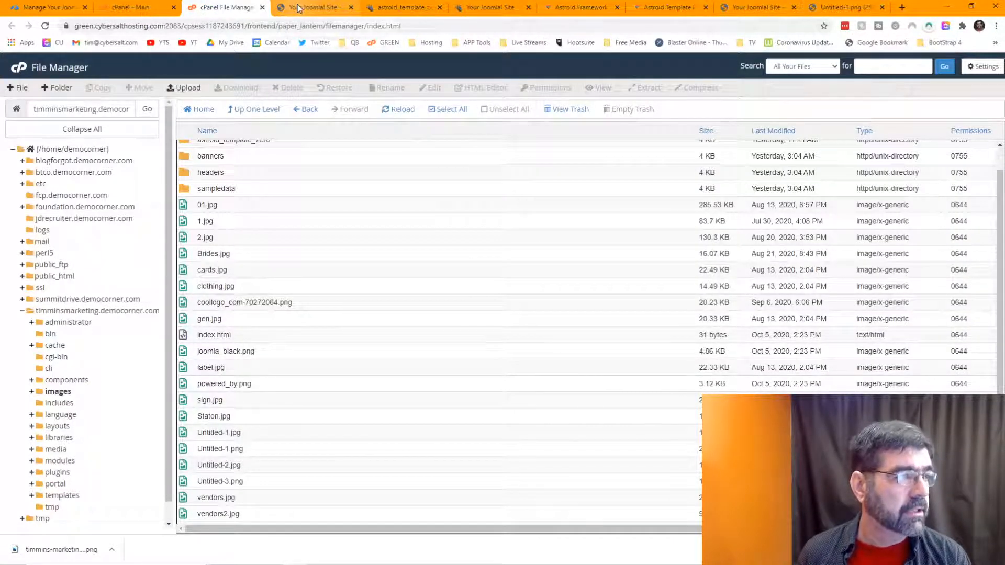
pyautogui.click(317, 5)
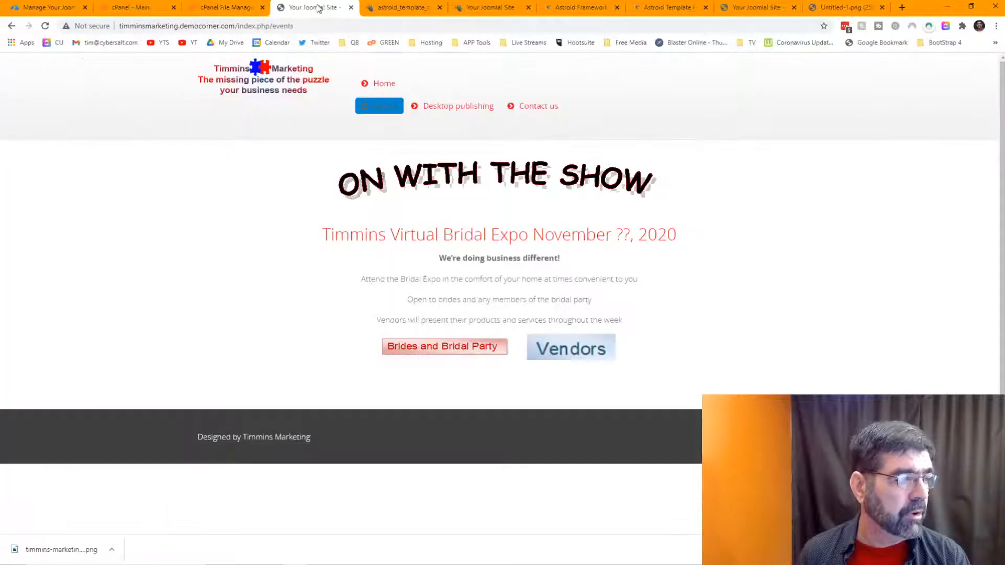
pyautogui.click(393, 9)
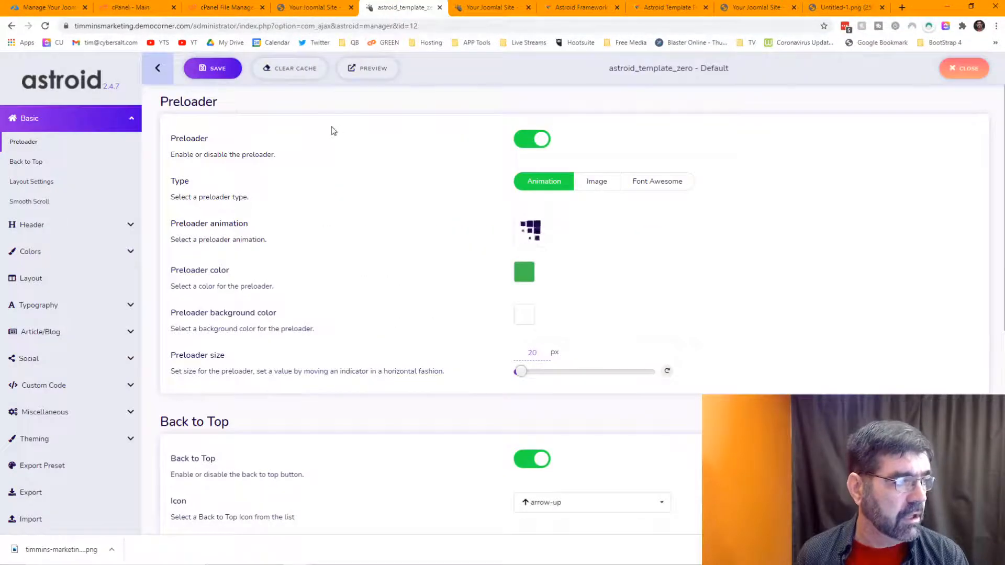
pyautogui.click(33, 230)
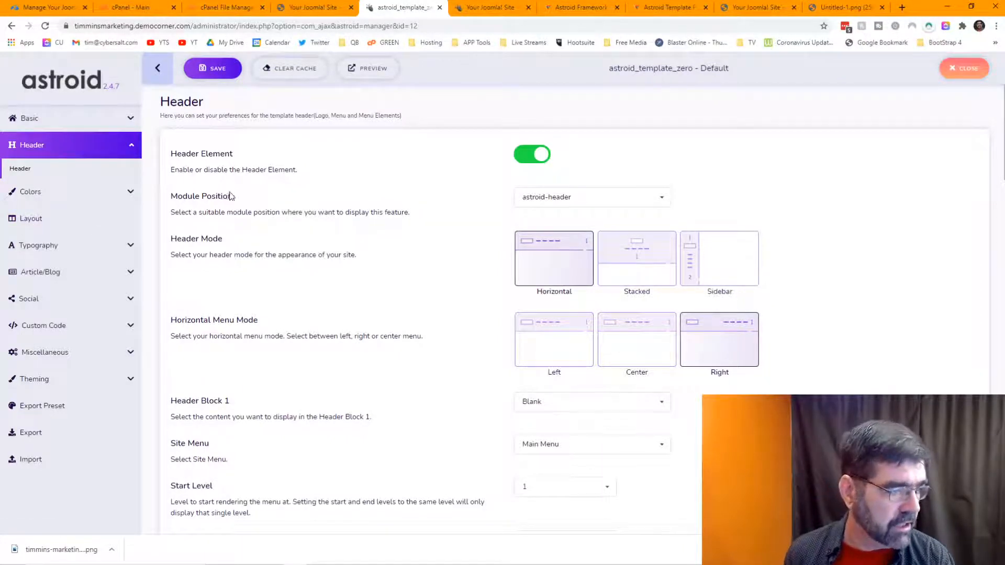
pyautogui.scroll(-8, 307, 208)
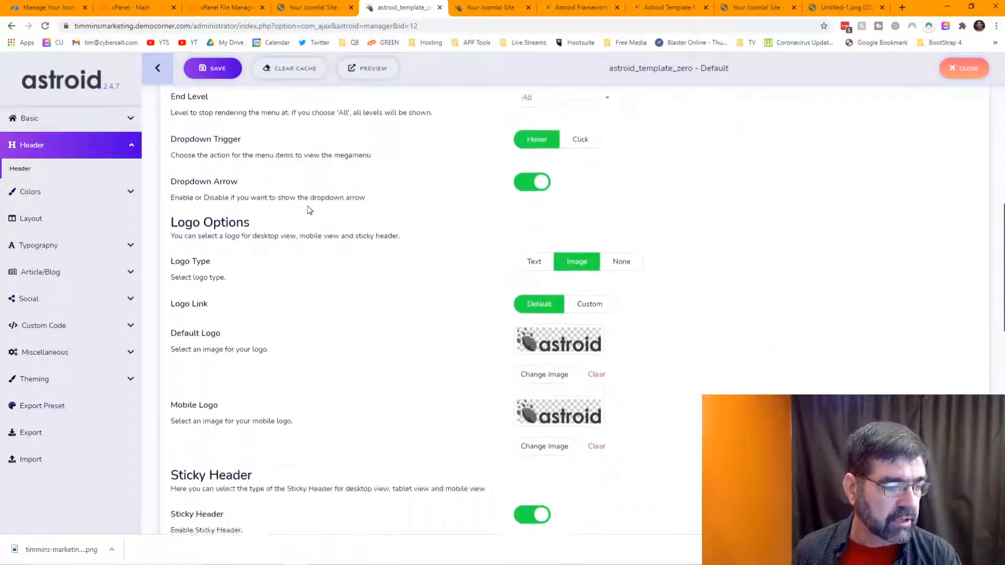
pyautogui.scroll(-2, 307, 209)
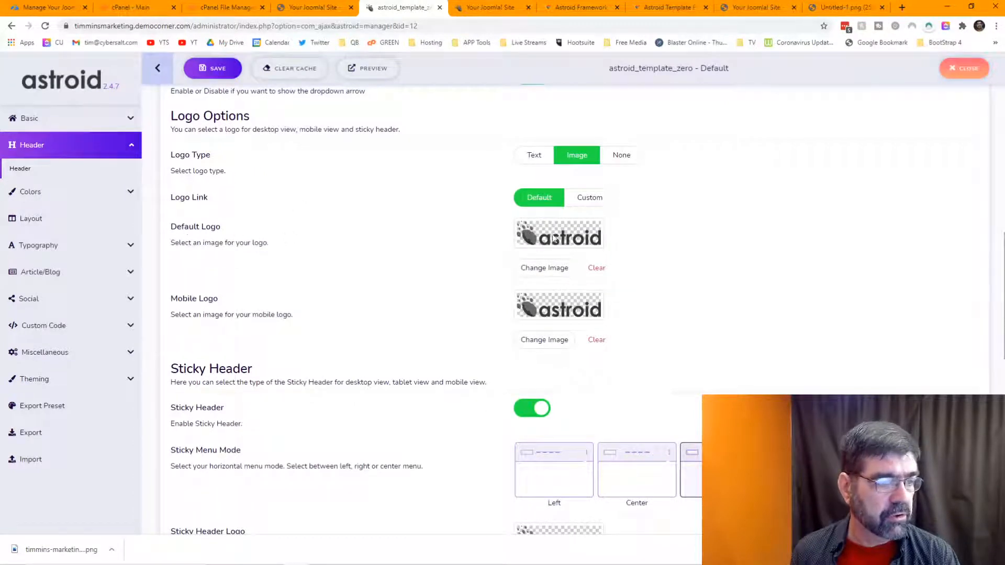
# Step: Open the default logo picker and create a 'graphics' folder in the media library
pyautogui.click(548, 269)
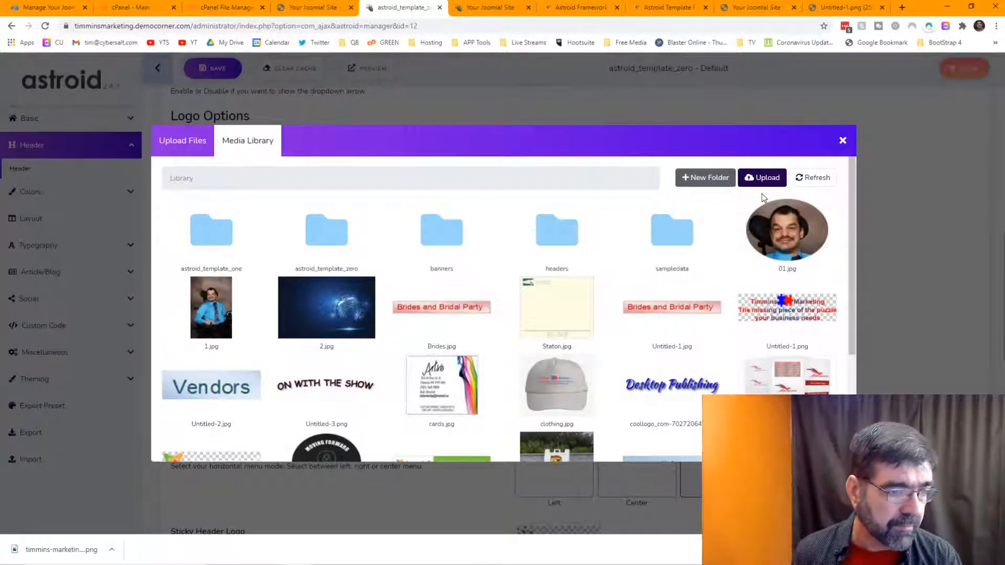
pyautogui.click(703, 184)
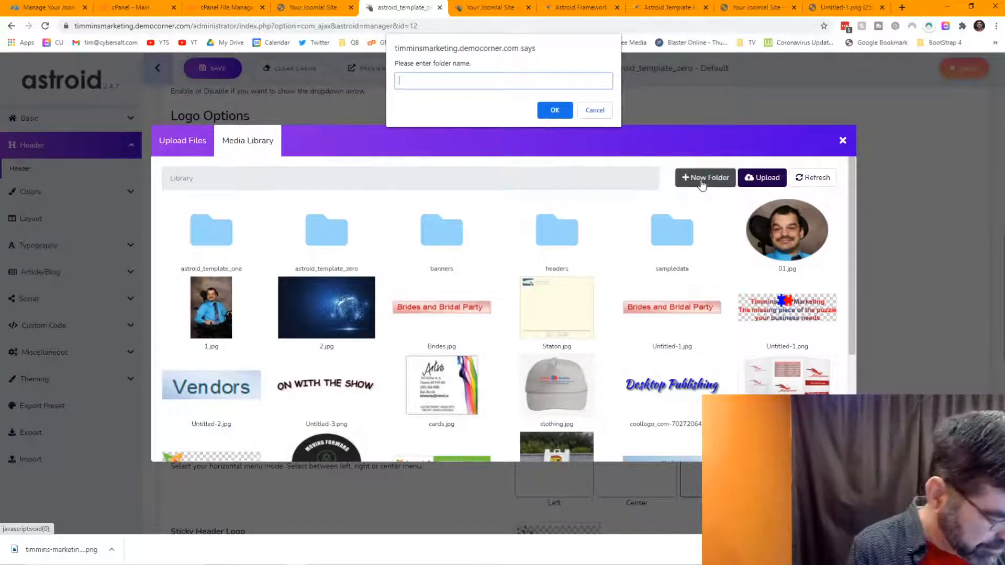
pyautogui.write('graphics')
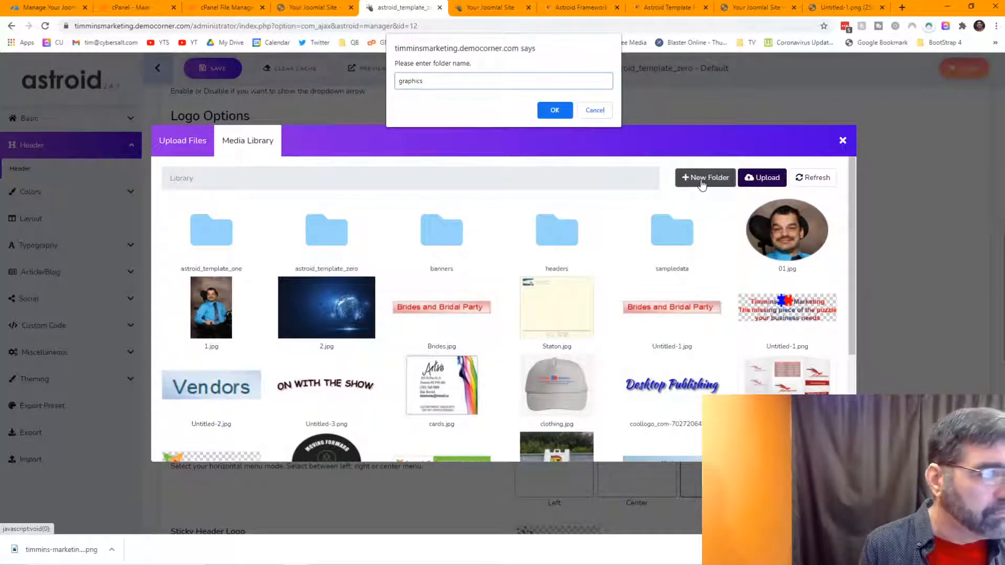
pyautogui.press('Return')
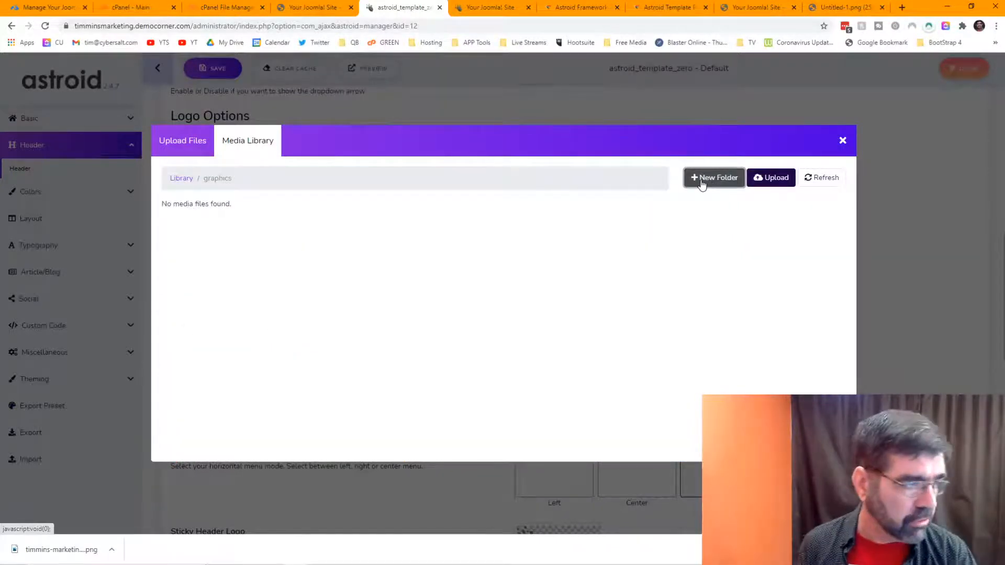
# Step: Upload timmins-marketing-logo.png from the computer into the graphics folder
pyautogui.click(766, 189)
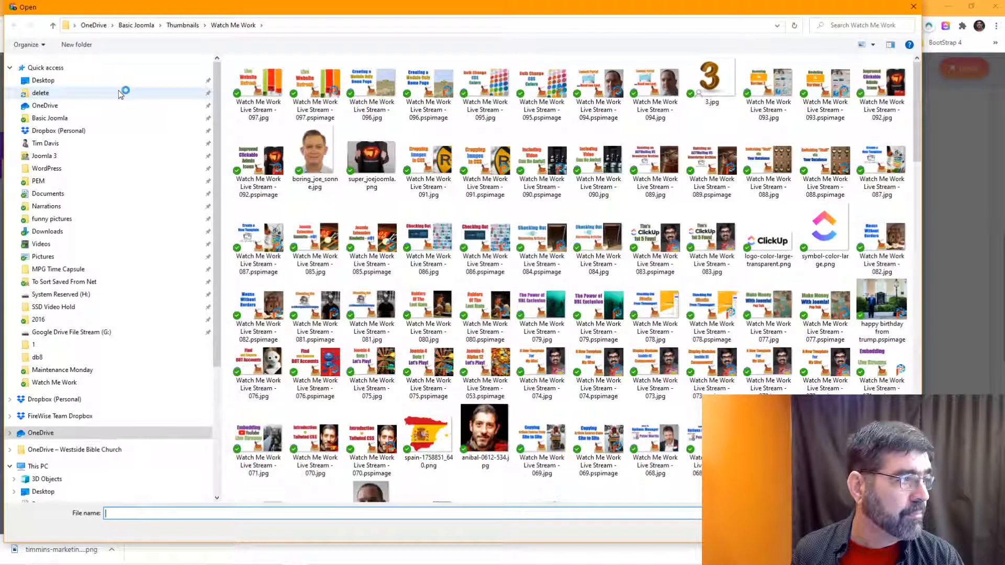
pyautogui.click(46, 95)
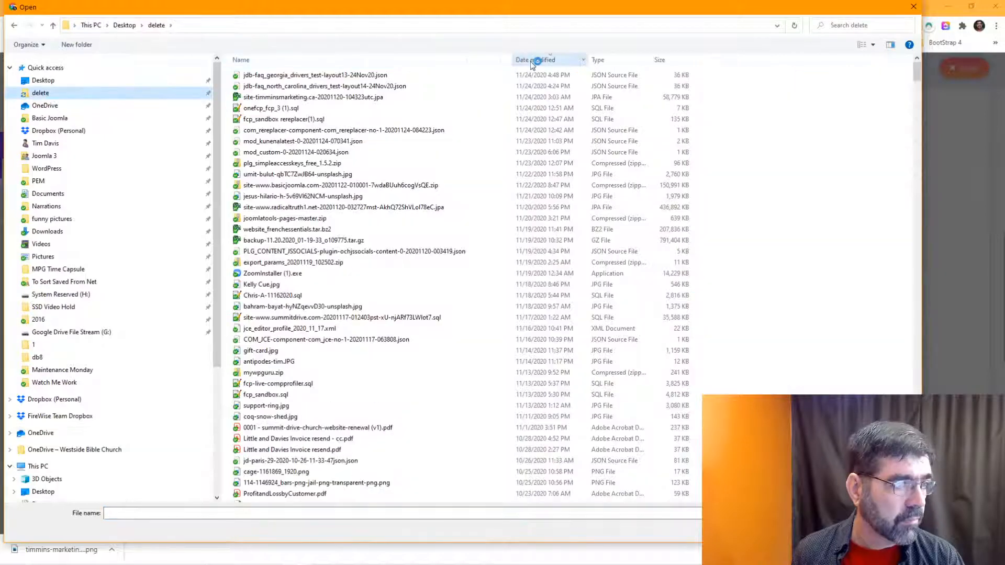
pyautogui.click(294, 64)
pyautogui.scroll(-10, 335, 231)
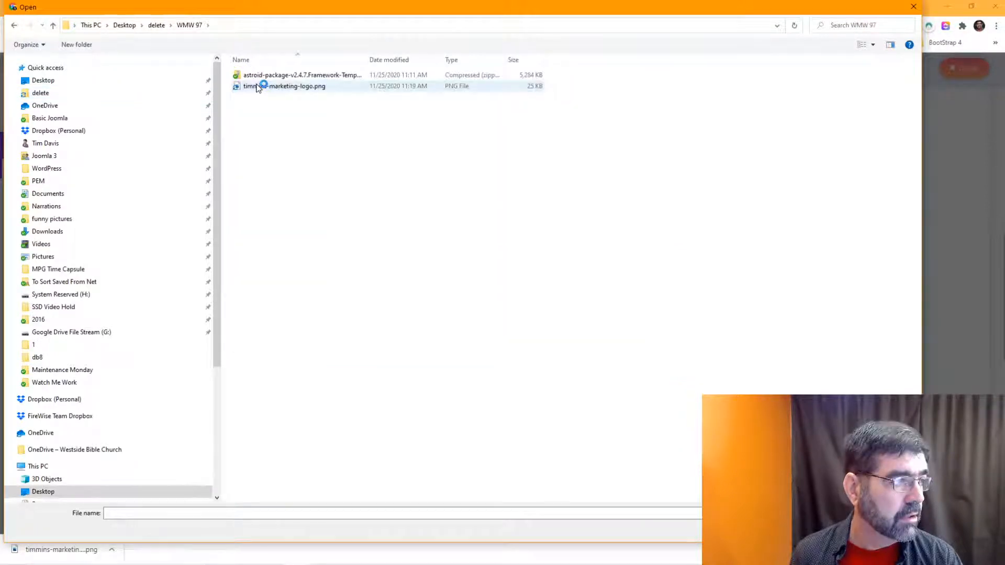
pyautogui.click(256, 86)
pyautogui.click(840, 530)
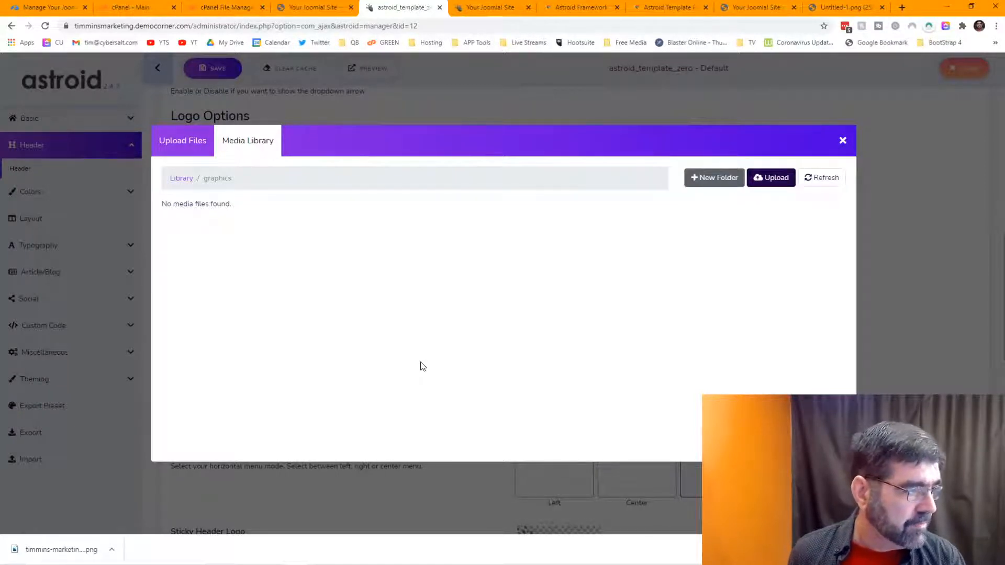
# Step: Browse the Media Library's top level for a logo, then close it without selecting anything
pyautogui.click(181, 179)
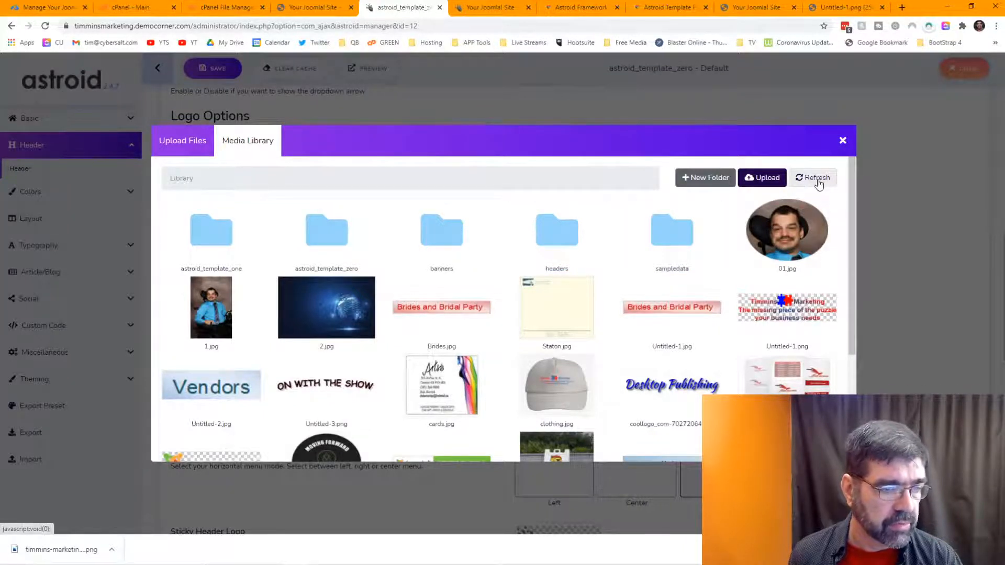
pyautogui.scroll(-1, 472, 274)
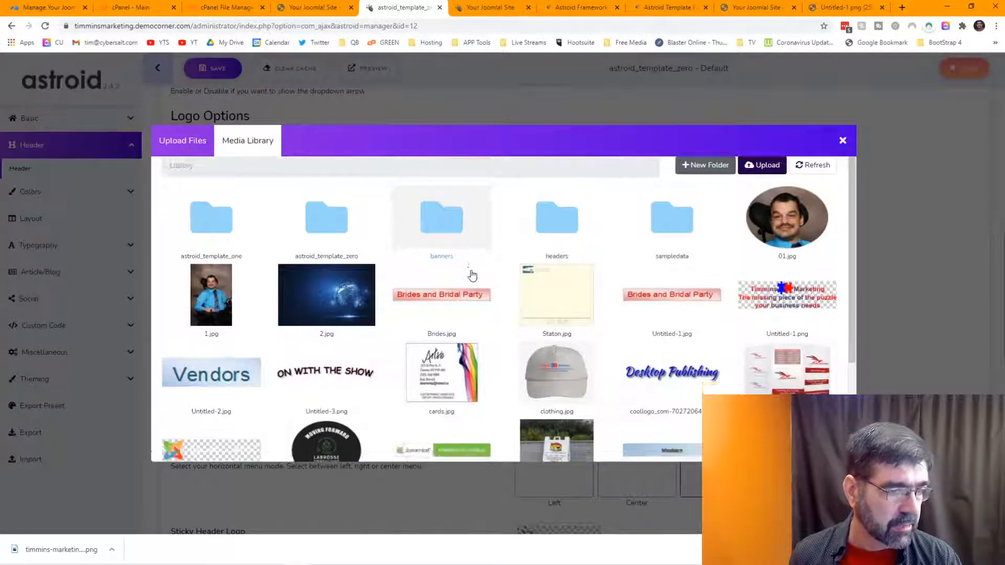
pyautogui.scroll(-3, 472, 274)
pyautogui.scroll(3, 472, 275)
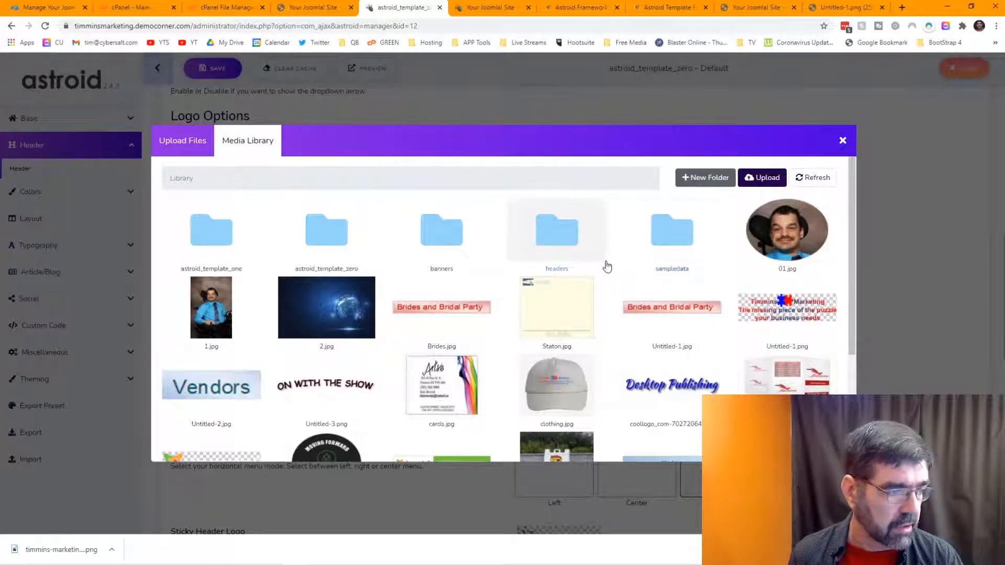
pyautogui.scroll(-3, 605, 265)
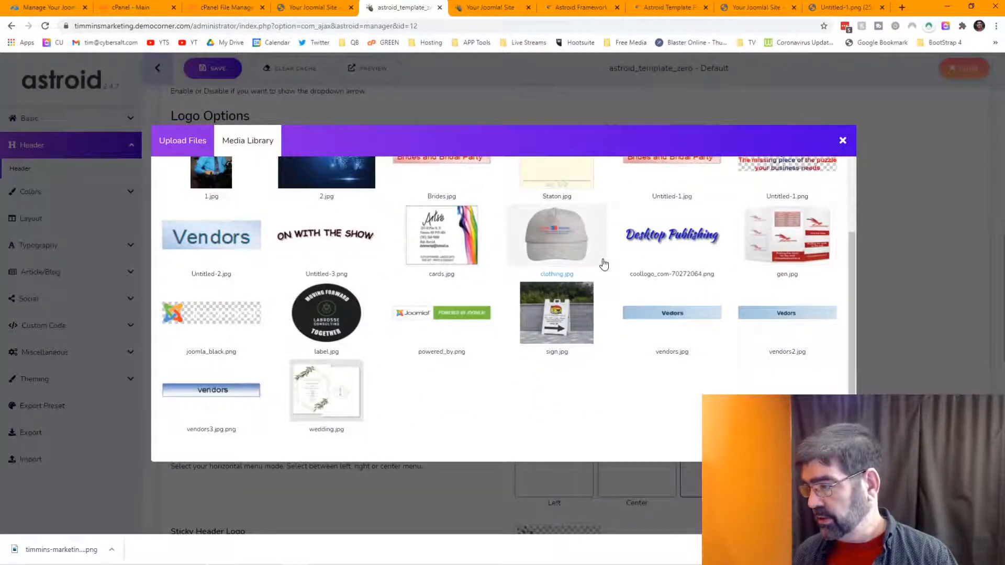
pyautogui.scroll(3, 604, 265)
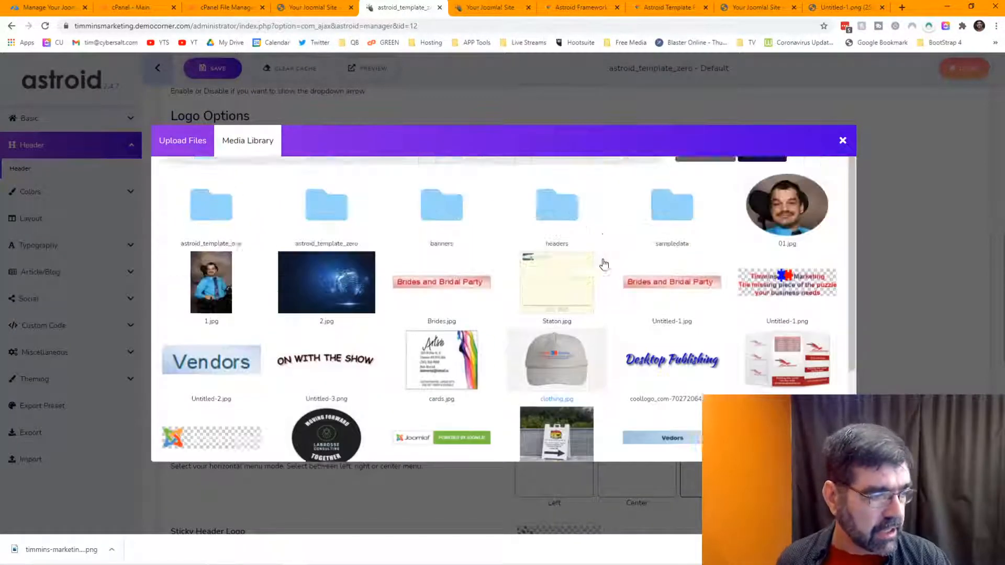
pyautogui.scroll(-3, 605, 264)
pyautogui.scroll(3, 604, 265)
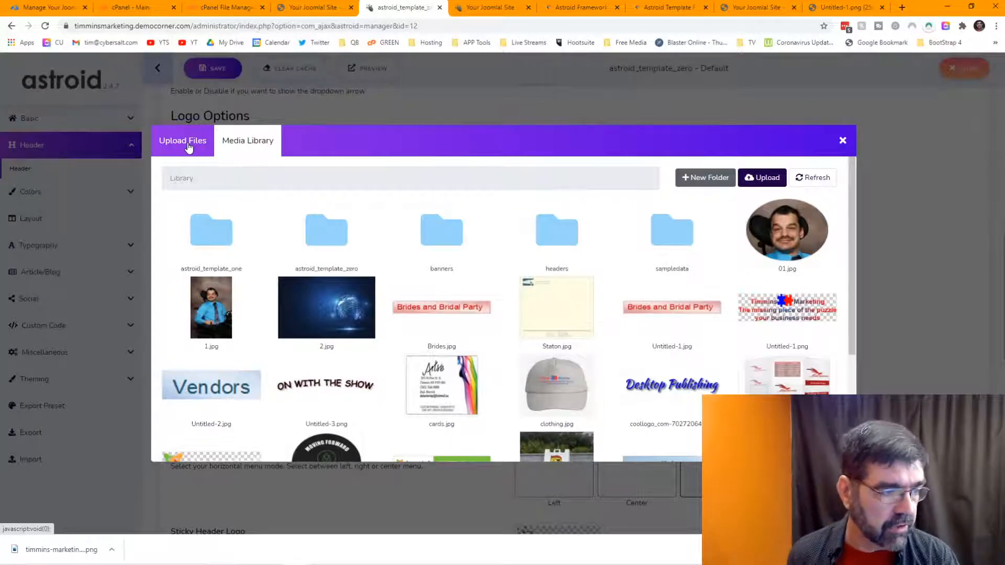
pyautogui.scroll(-3, 718, 301)
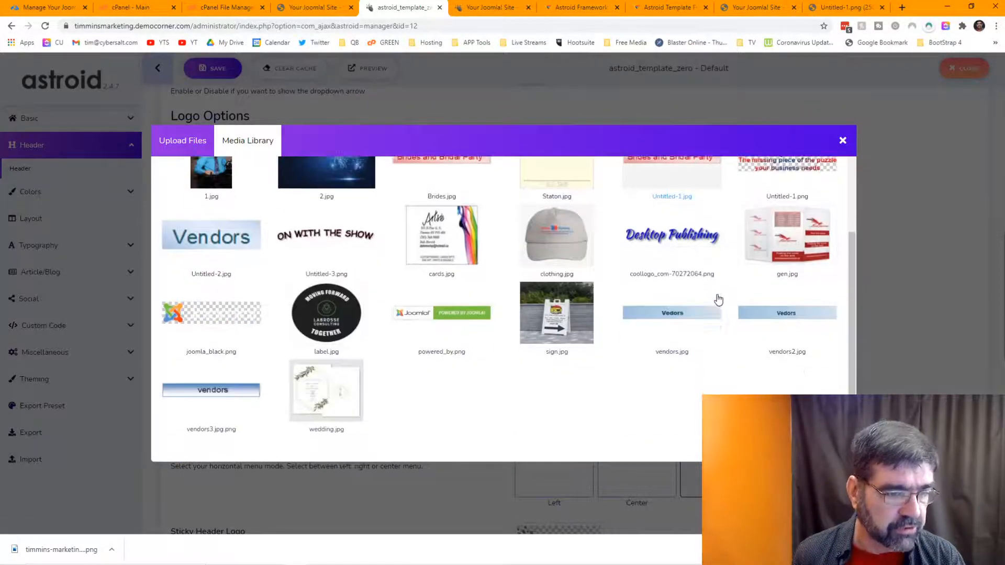
pyautogui.scroll(3, 719, 300)
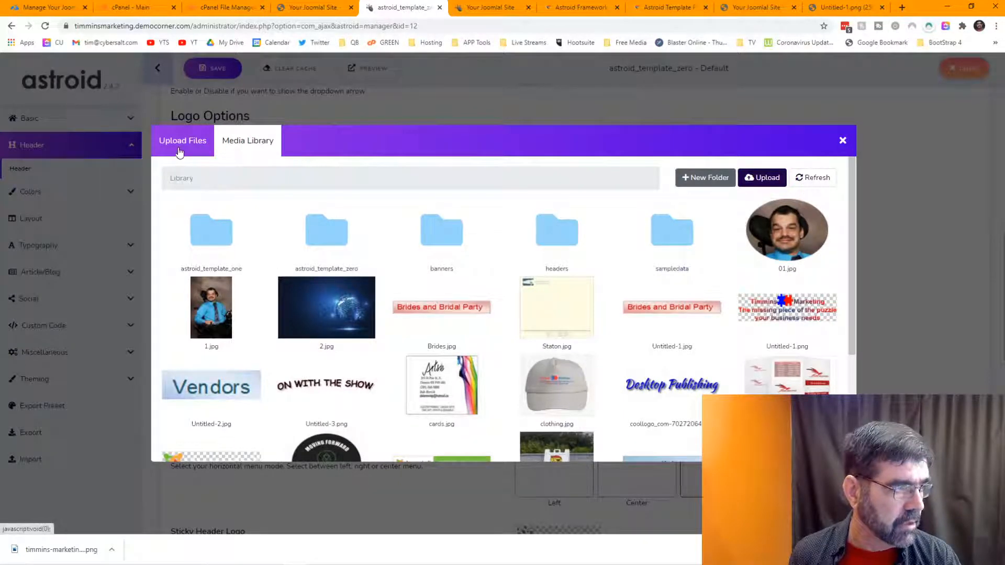
pyautogui.click(843, 140)
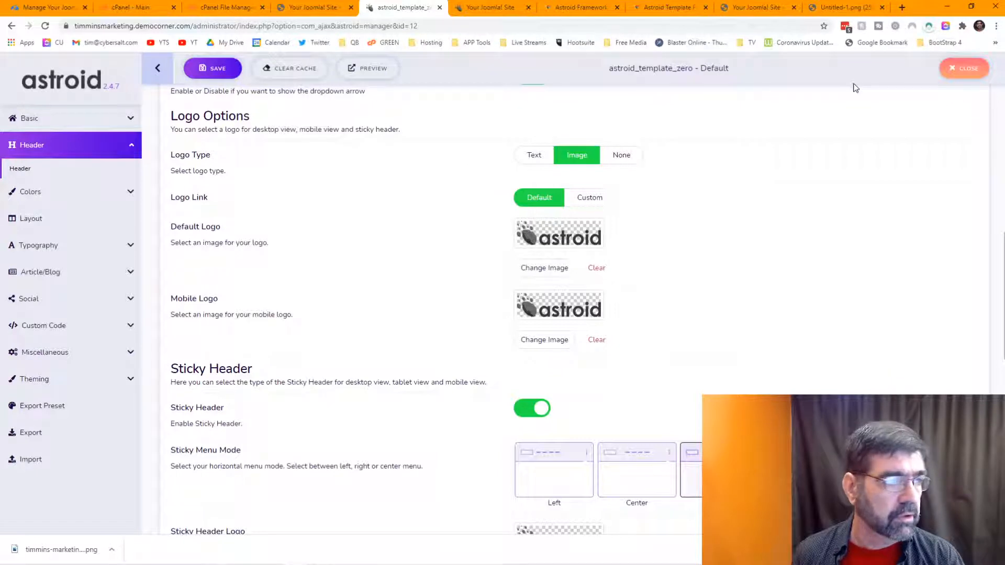
# Step: Load the site's /administrator area in the live-site browser tab
pyautogui.click(309, 8)
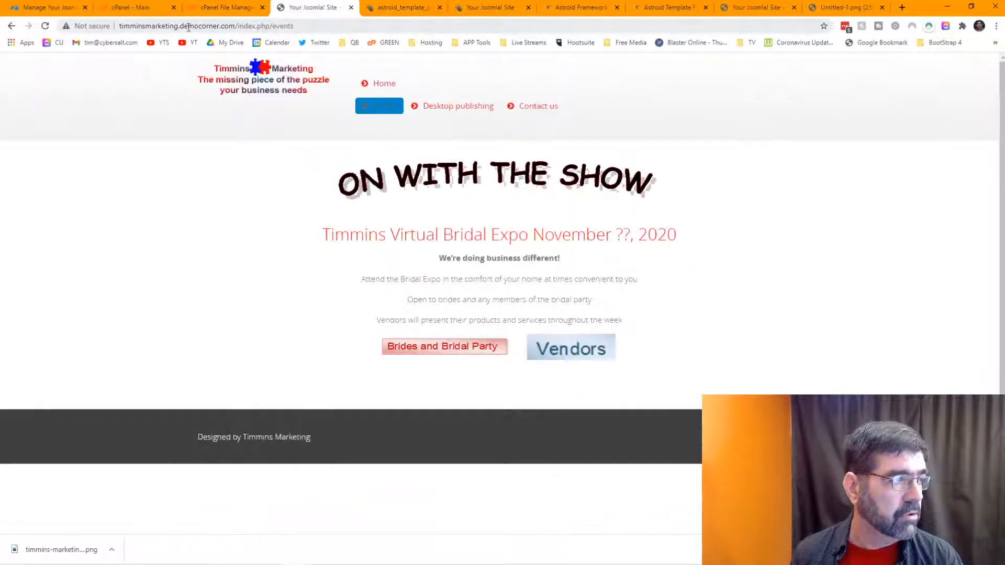
pyautogui.click(211, 28)
pyautogui.click(239, 25)
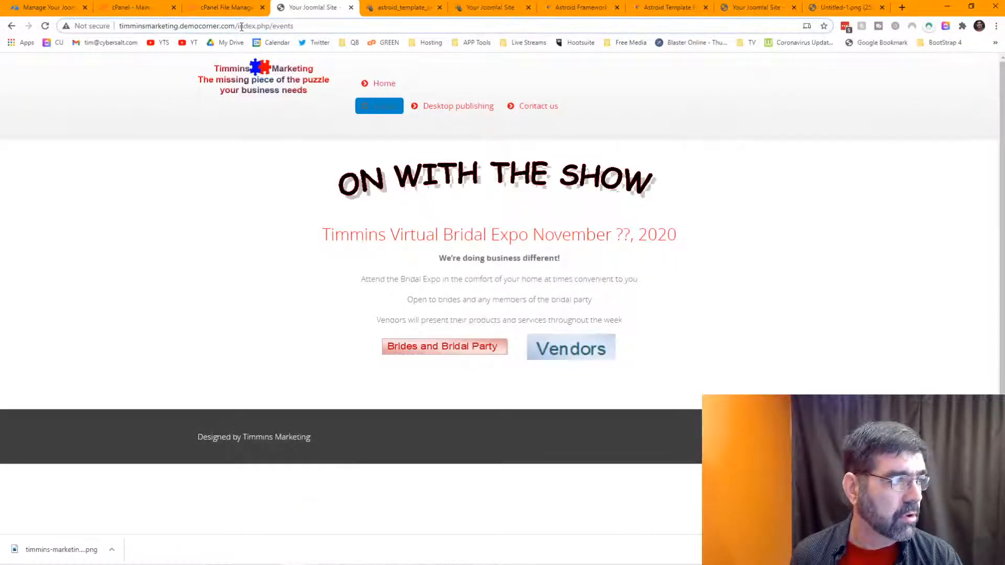
pyautogui.press('Delete')
pyautogui.press('Delete')
pyautogui.press('Delete')
pyautogui.press('Delete')
pyautogui.press('Delete')
pyautogui.press('Delete')
pyautogui.press('Delete')
pyautogui.press('Delete')
pyautogui.press('Delete')
pyautogui.press('Delete')
pyautogui.press('Delete')
pyautogui.press('Delete')
pyautogui.press('Delete')
pyautogui.press('Delete')
pyautogui.press('Delete')
pyautogui.press('Delete')
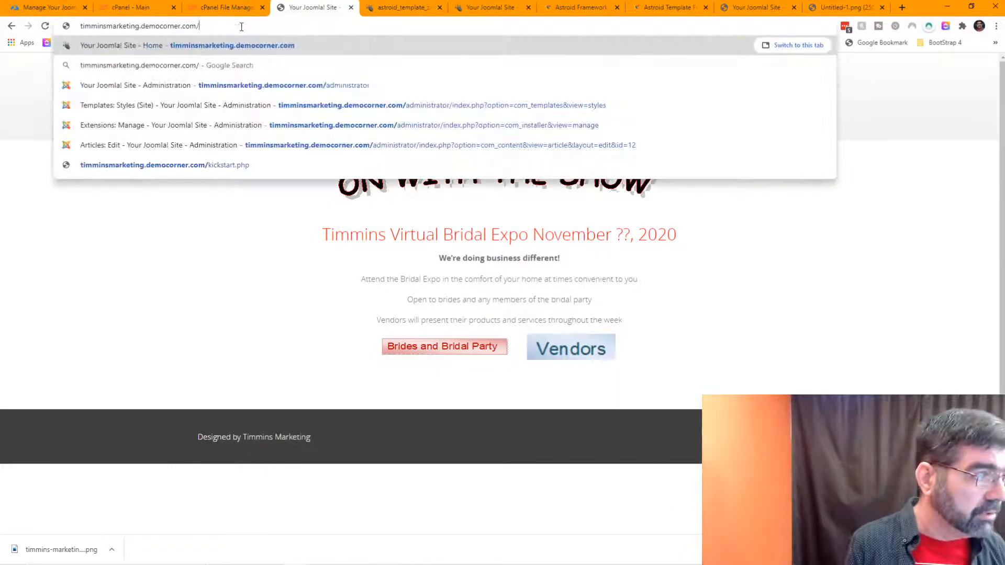
pyautogui.write('adm')
pyautogui.press('Return')
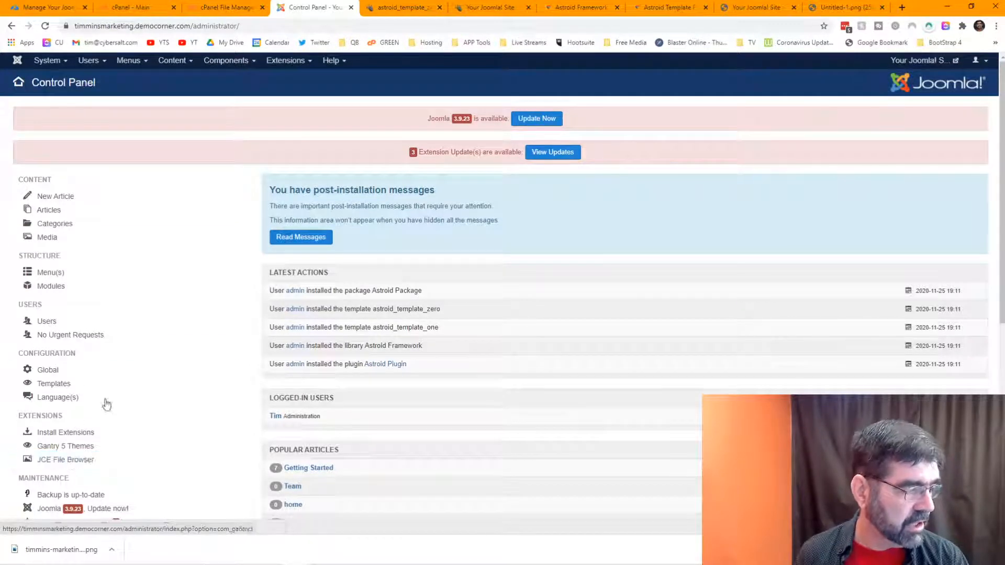
# Step: Confirm timmins-marketing-logo.png is in JCE File Browser's graphics folder, then return to the Astroid settings
pyautogui.click(74, 464)
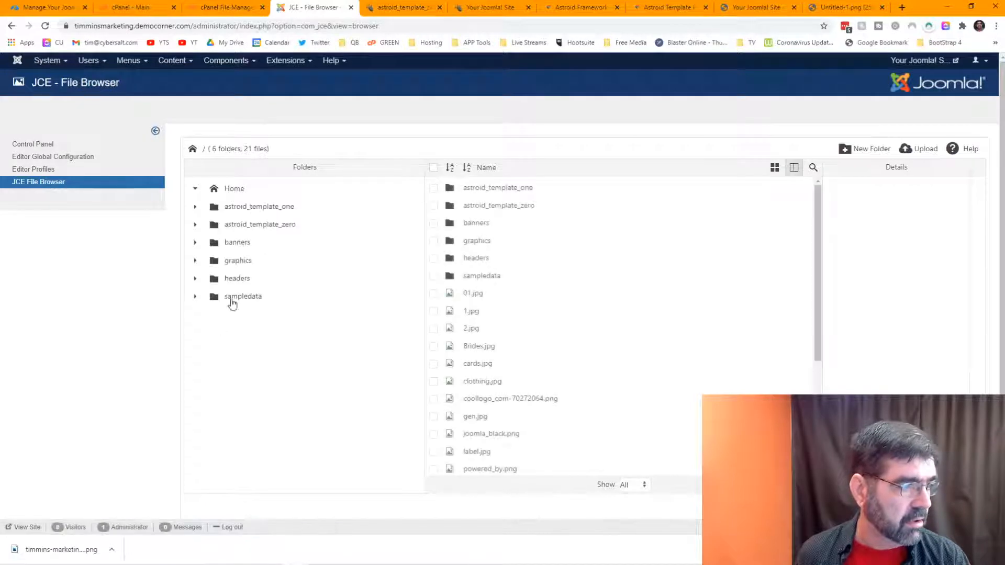
pyautogui.click(227, 267)
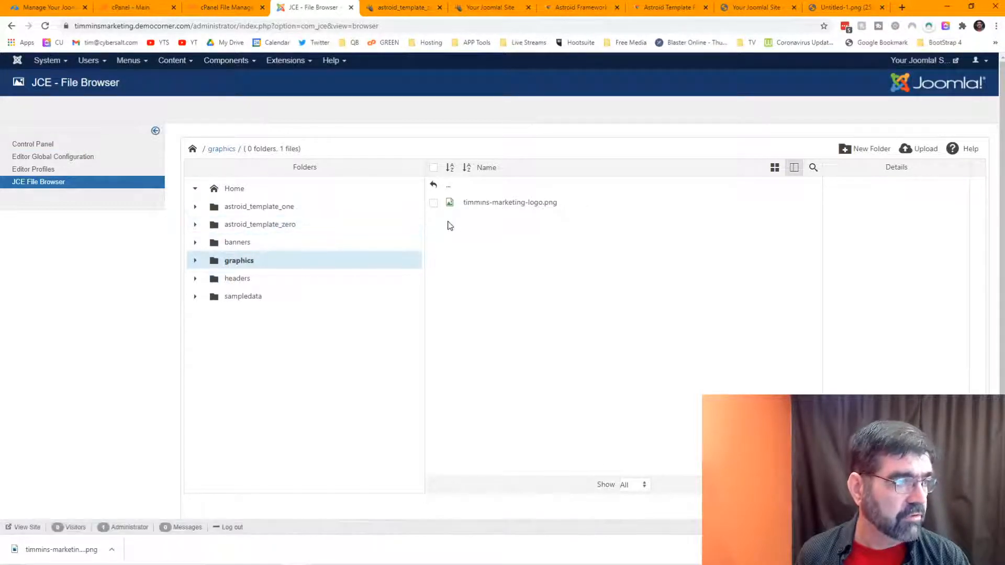
pyautogui.click(402, 9)
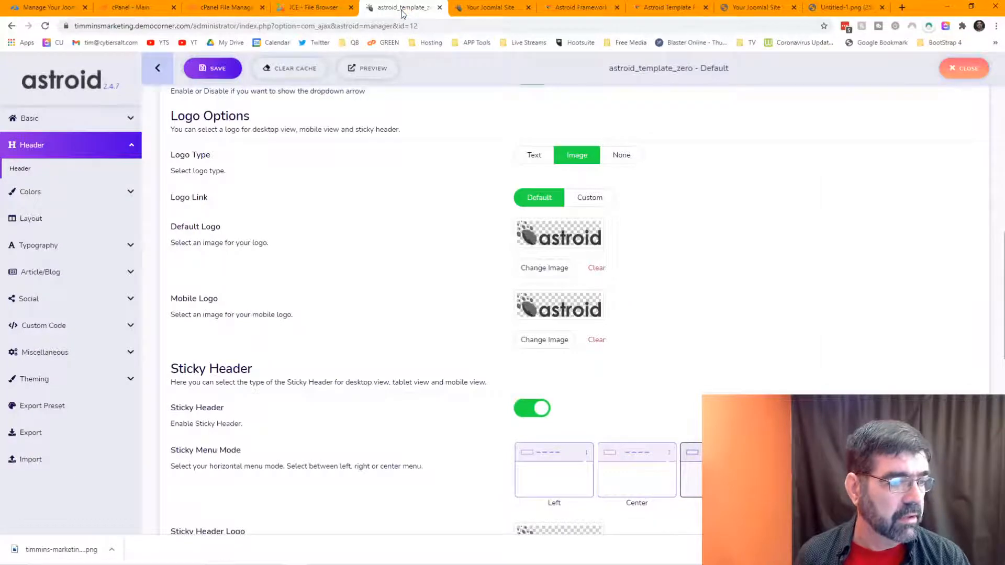
pyautogui.click(544, 267)
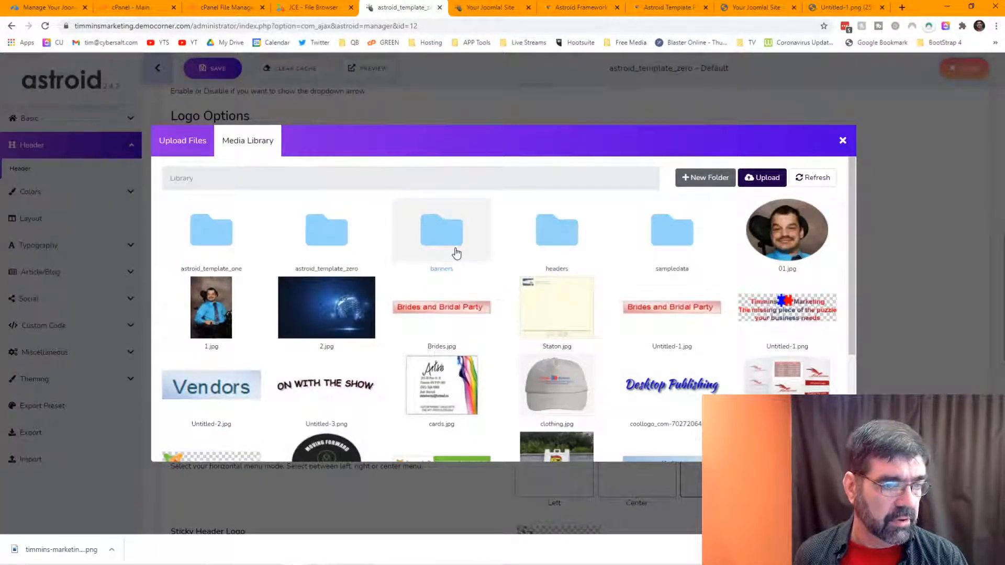
pyautogui.click(809, 178)
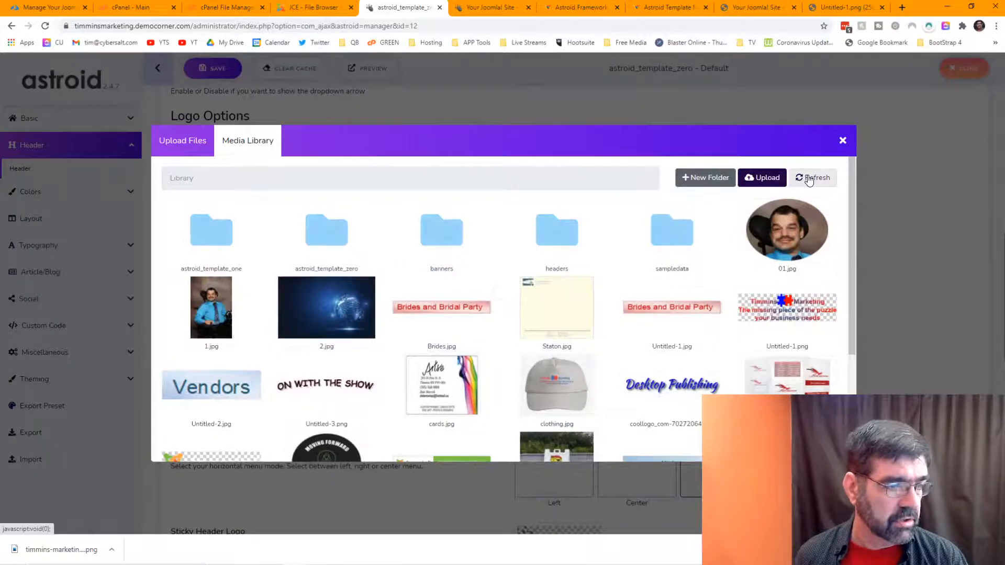
pyautogui.scroll(-3, 560, 279)
pyautogui.scroll(3, 559, 277)
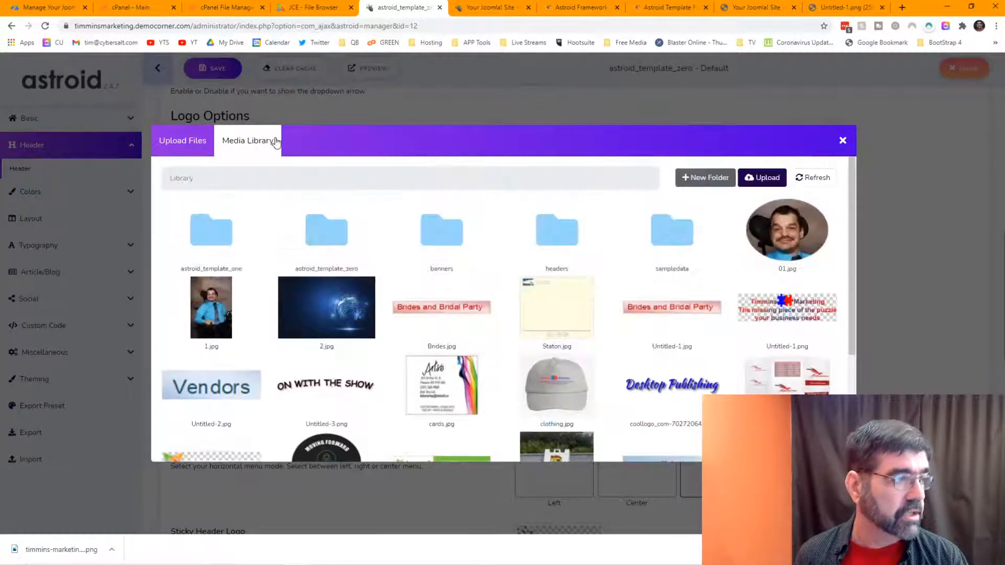
pyautogui.click(843, 140)
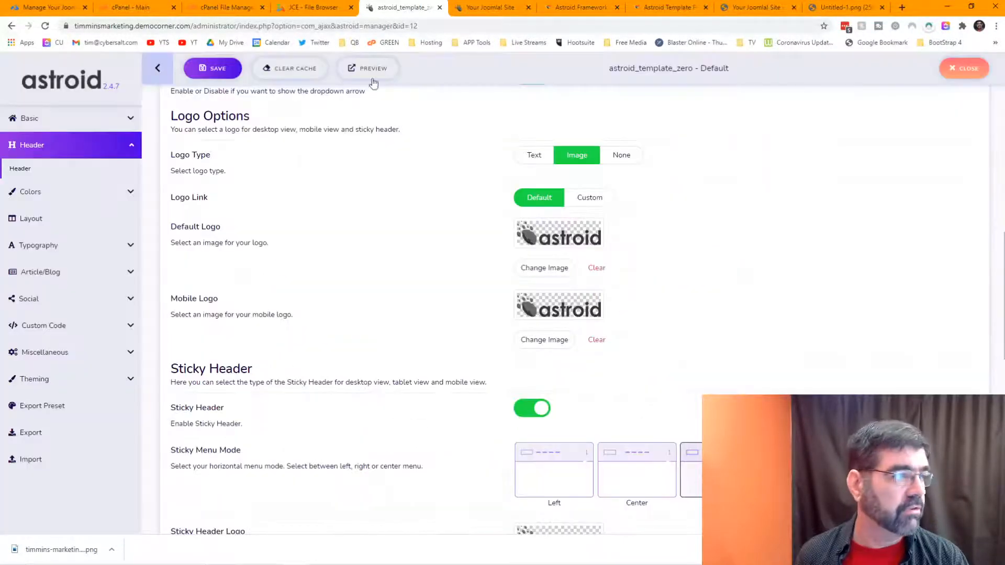
pyautogui.click(45, 26)
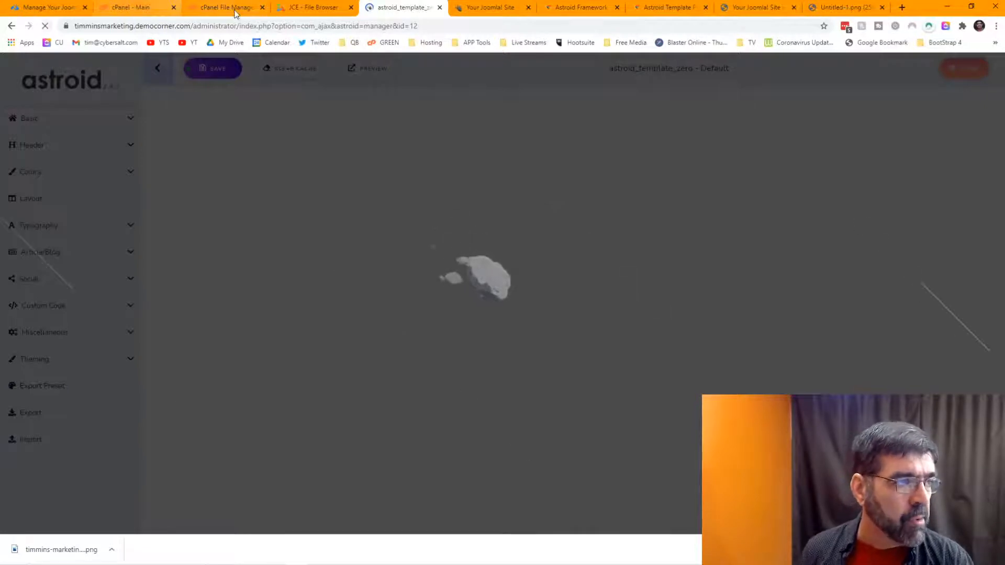
pyautogui.click(313, 7)
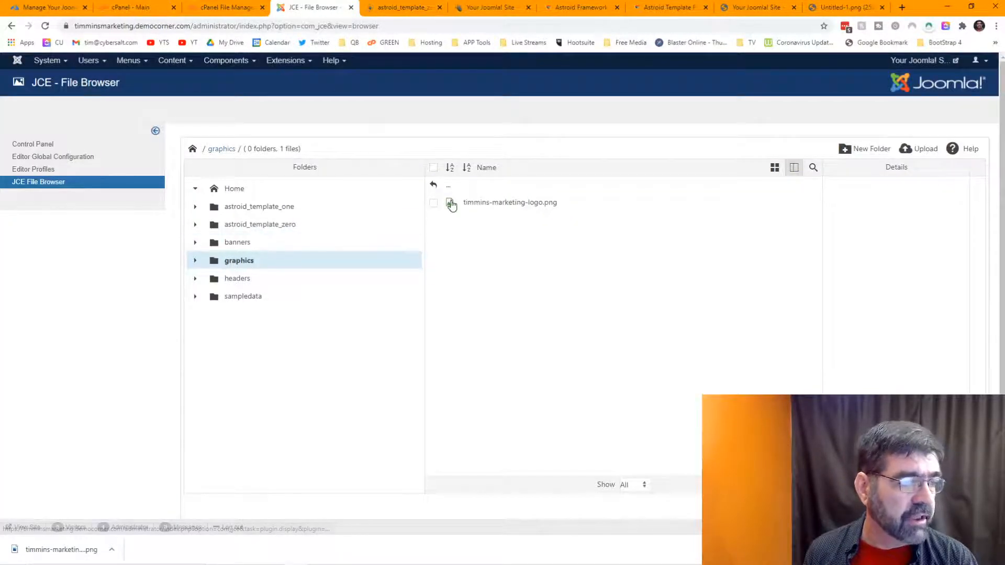
pyautogui.click(249, 262)
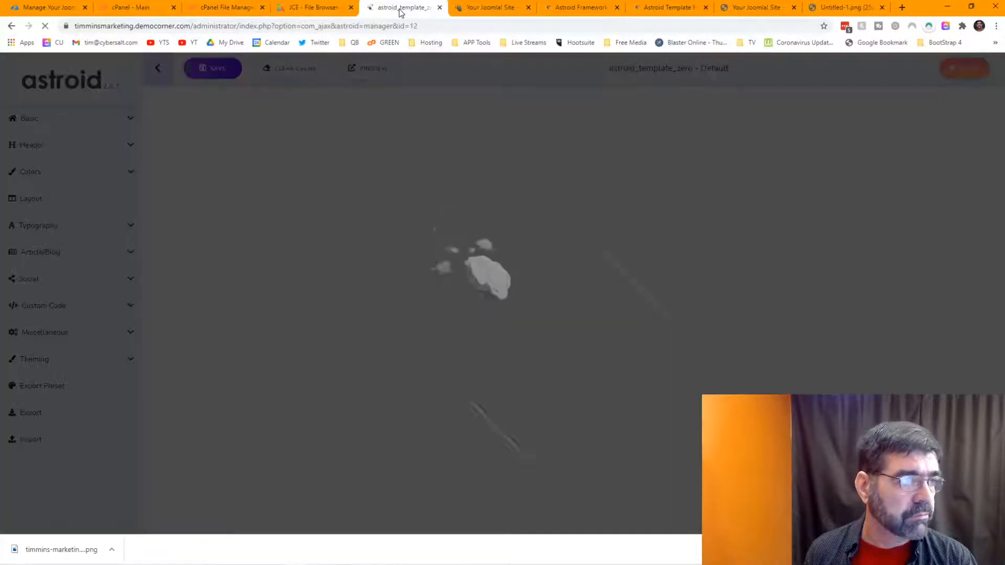
pyautogui.click(406, 7)
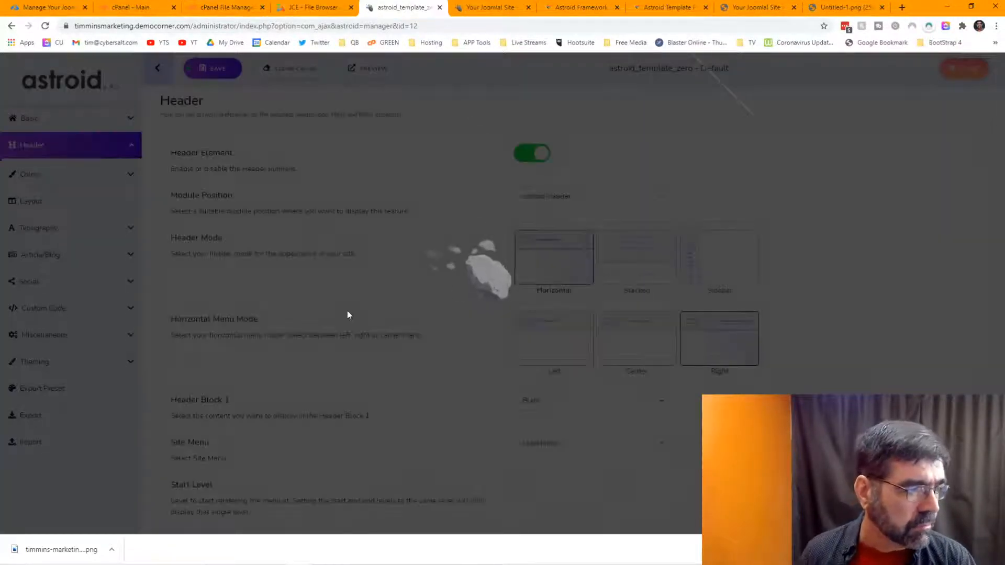
pyautogui.scroll(-10, 455, 254)
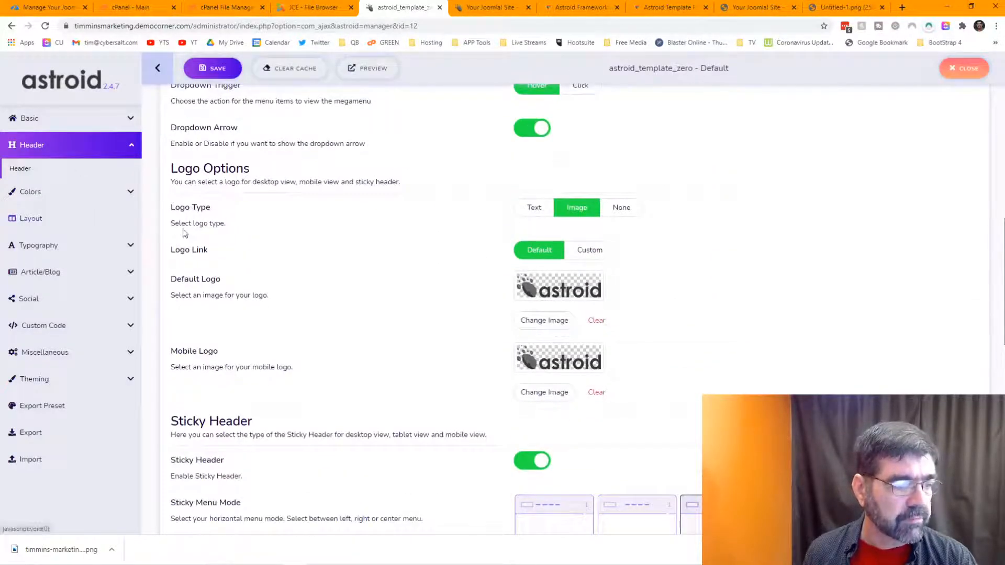
# Step: Open the Default Logo media library, look through its images, and show the Upload Files area
pyautogui.click(521, 325)
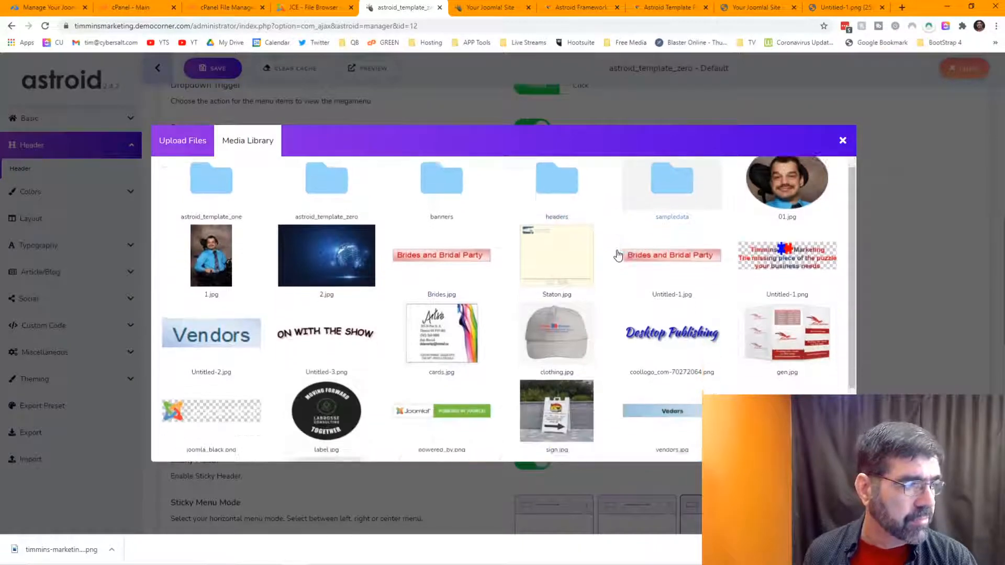
pyautogui.scroll(-3, 623, 257)
pyautogui.scroll(3, 619, 255)
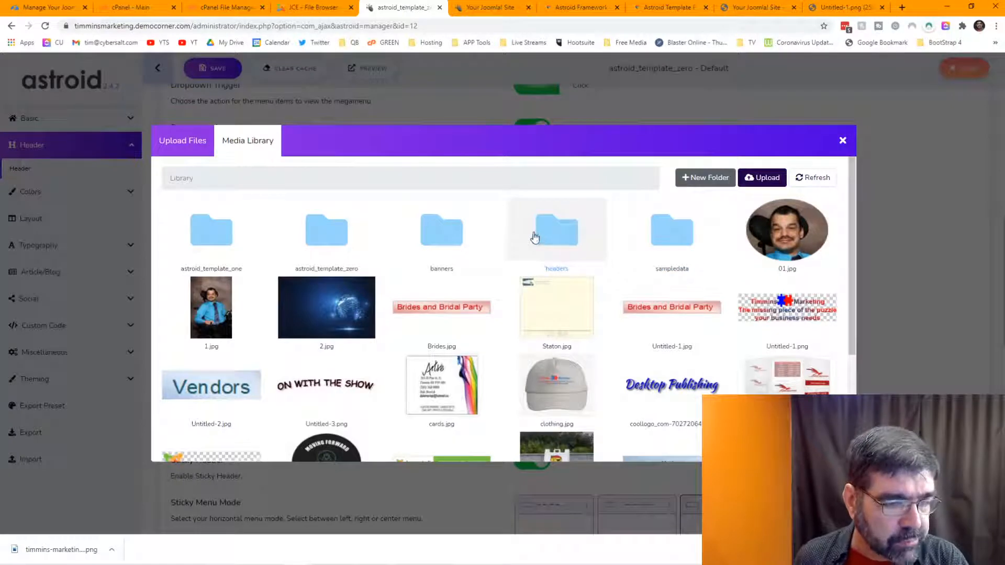
pyautogui.scroll(-3, 534, 237)
pyautogui.scroll(3, 534, 234)
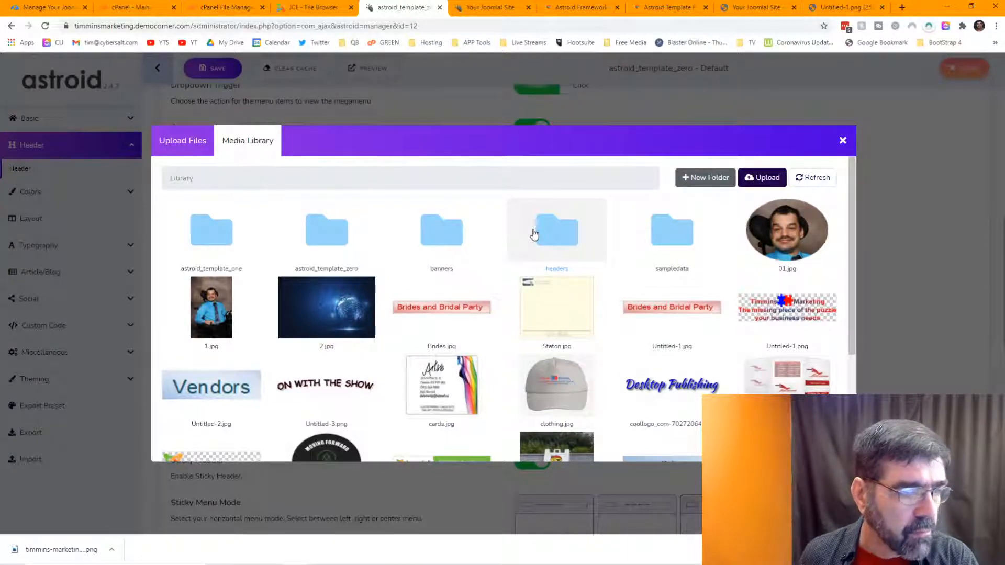
pyautogui.scroll(-3, 597, 293)
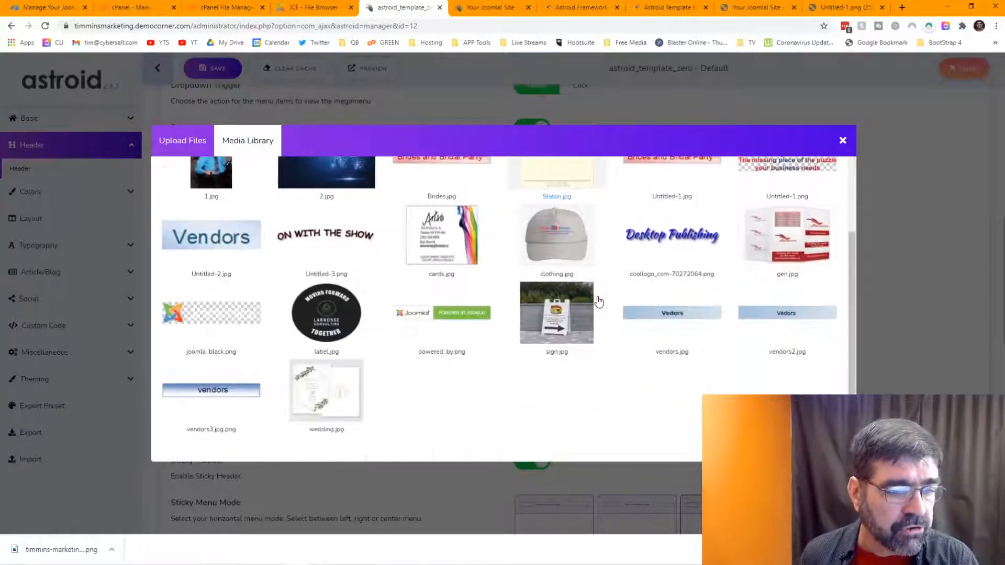
pyautogui.scroll(3, 597, 301)
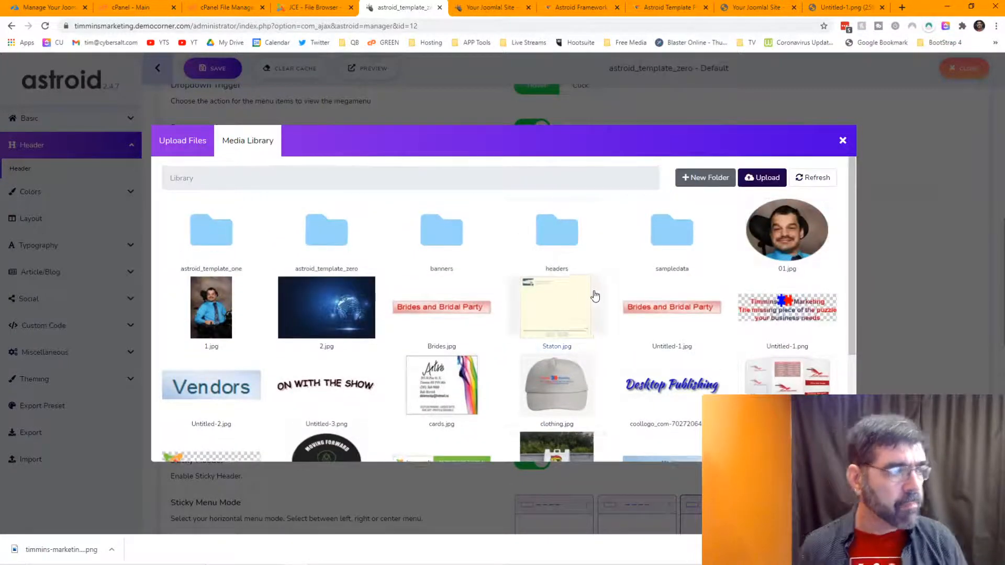
pyautogui.click(182, 158)
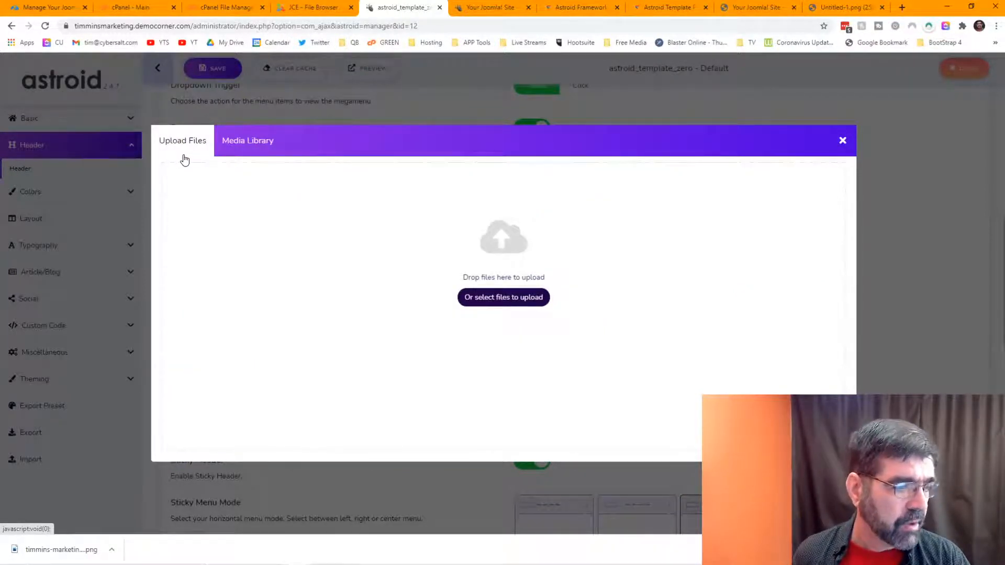
# Step: Upload timmins-marketing-logo.png to the 2020/11/25 media folder and close the picker, keeping the default logo
pyautogui.click(264, 142)
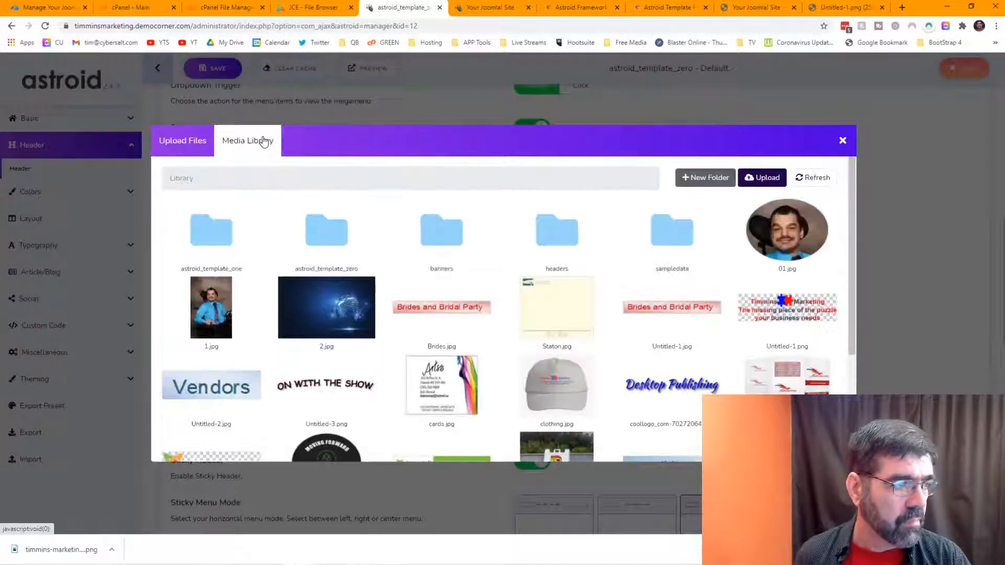
pyautogui.click(178, 140)
pyautogui.click(492, 297)
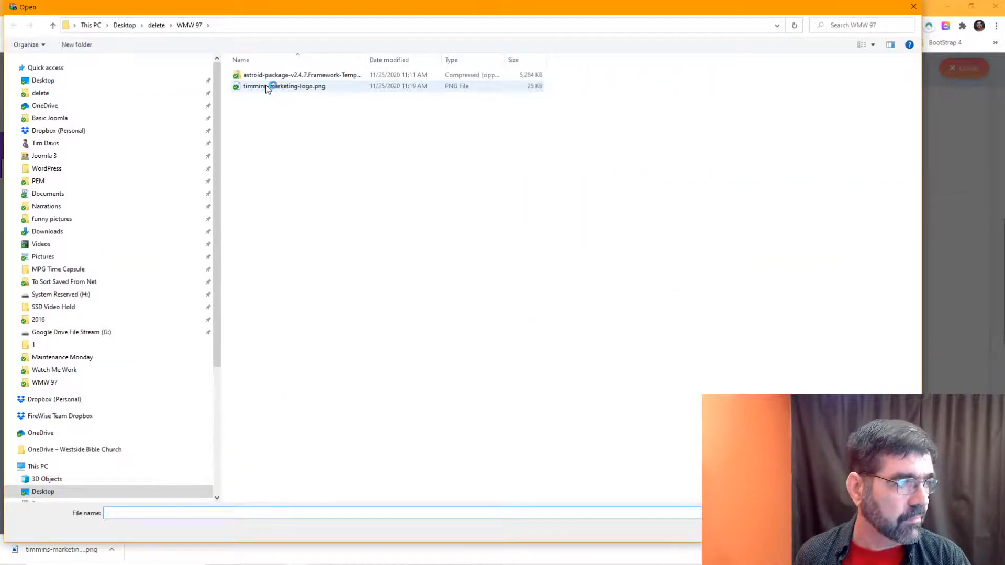
pyautogui.doubleClick(267, 87)
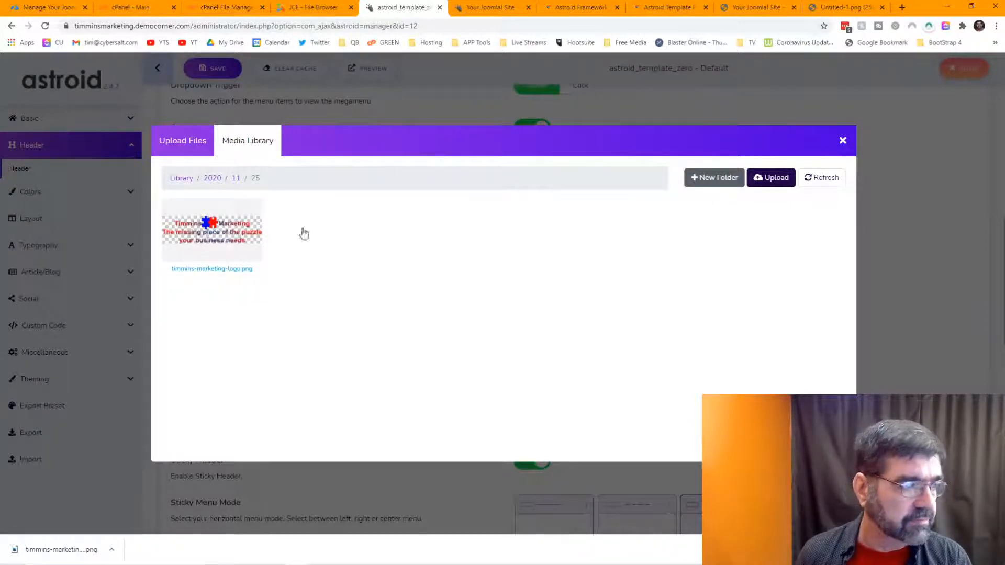
pyautogui.click(844, 140)
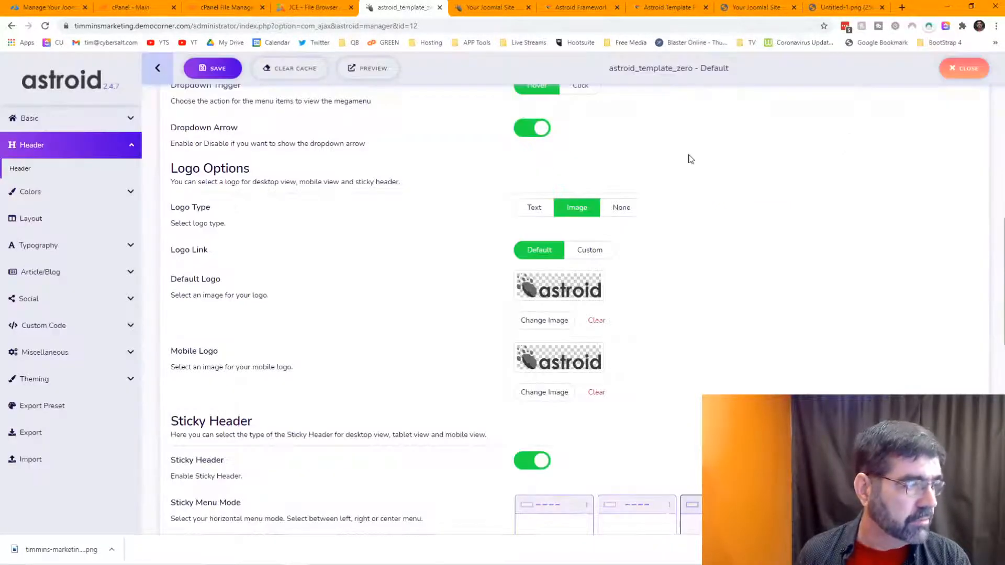
# Step: In JCE File Browser, try deleting the graphics folder, which is refused because it isn't empty
pyautogui.click(289, 11)
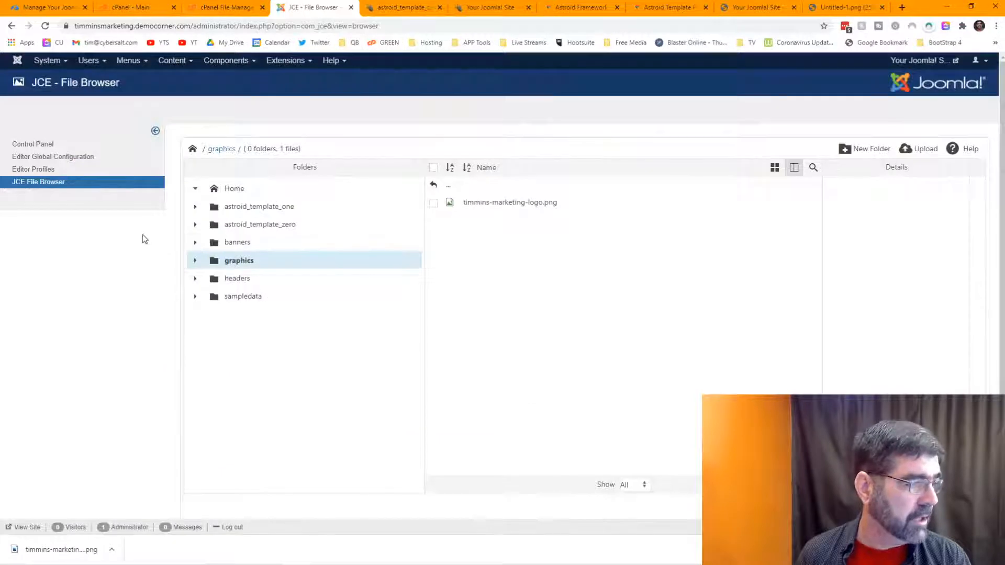
pyautogui.click(434, 204)
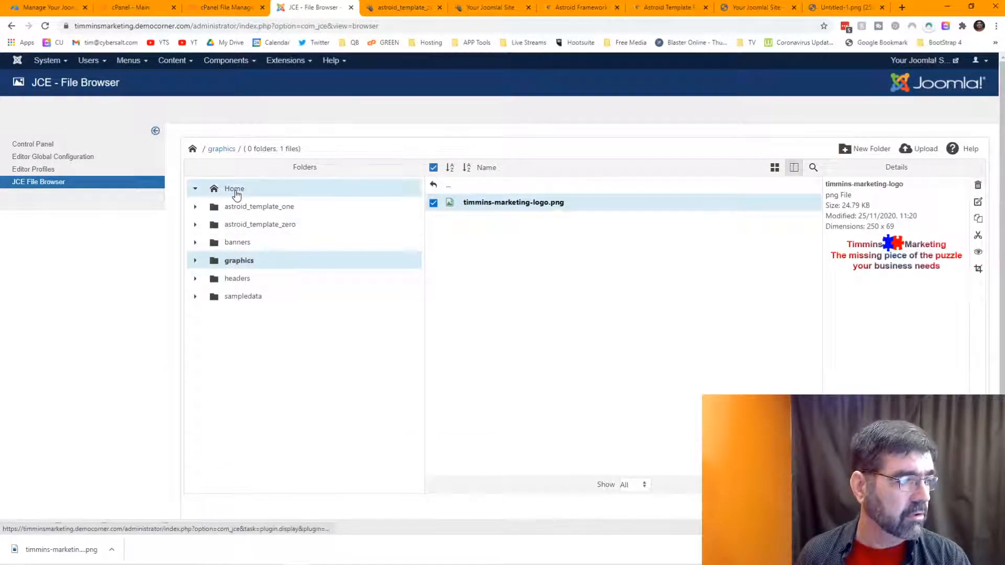
pyautogui.click(235, 192)
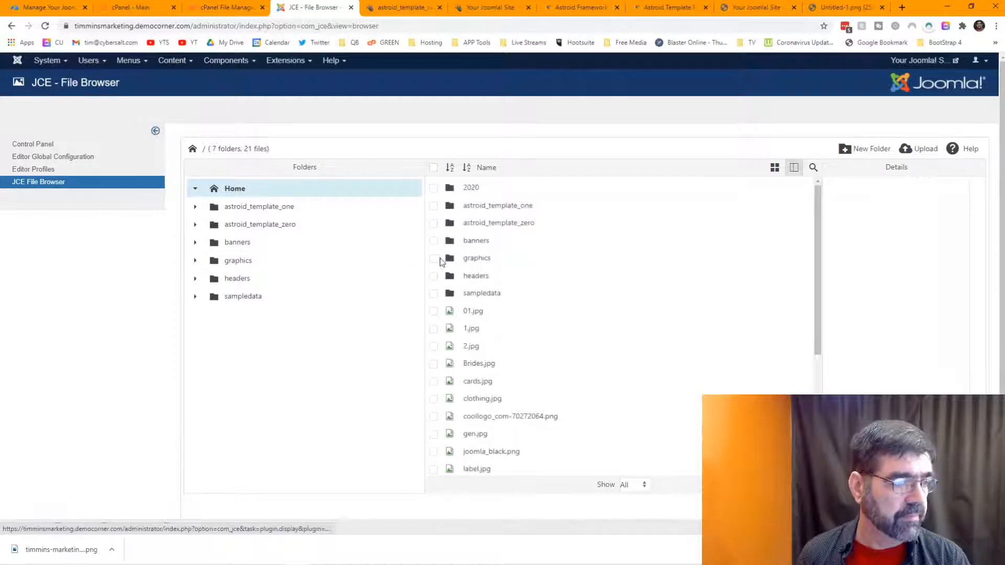
pyautogui.click(436, 262)
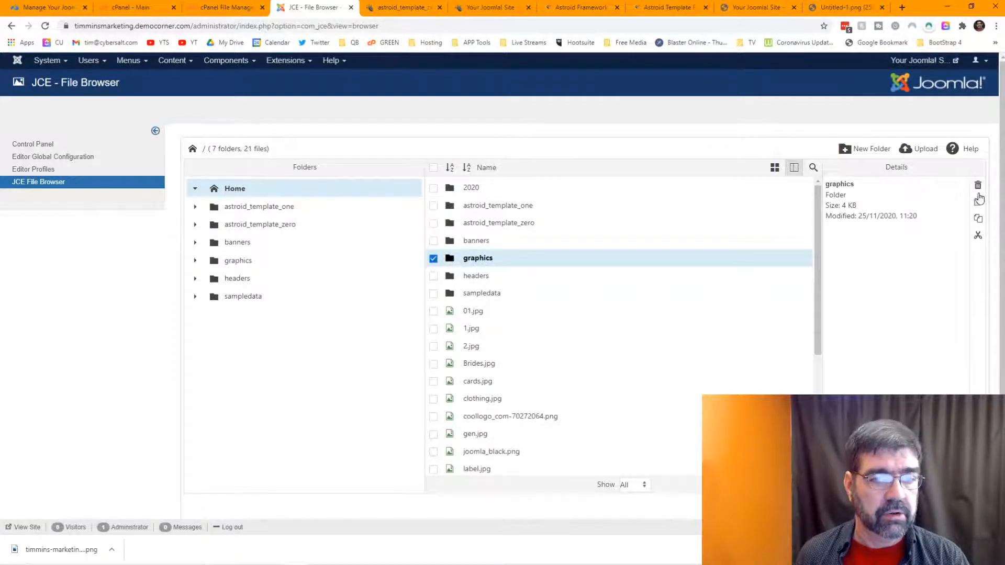
pyautogui.click(978, 185)
pyautogui.click(652, 358)
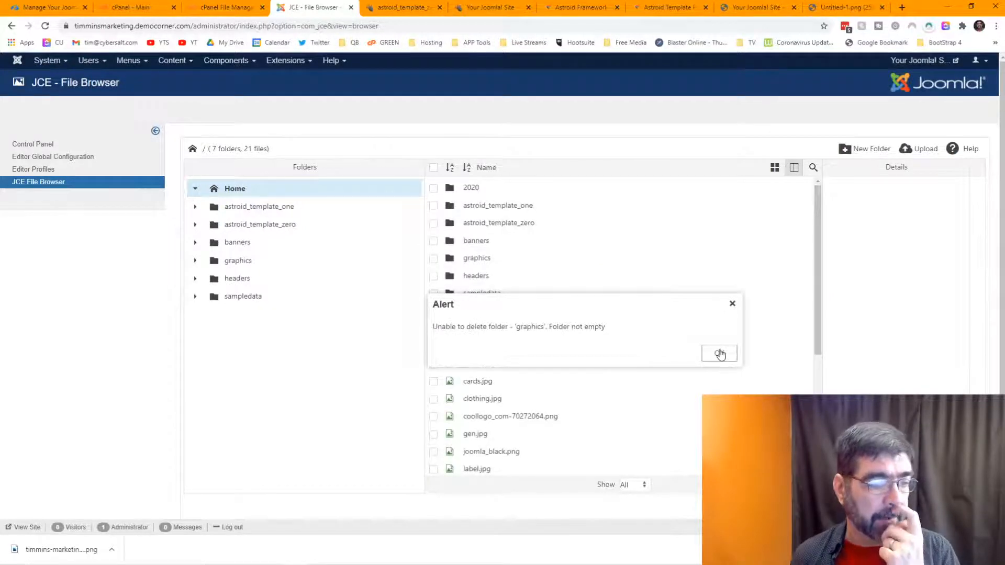
pyautogui.click(720, 353)
# Step: Delete the logo file inside graphics, then delete the emptied graphics folder
pyautogui.doubleClick(478, 259)
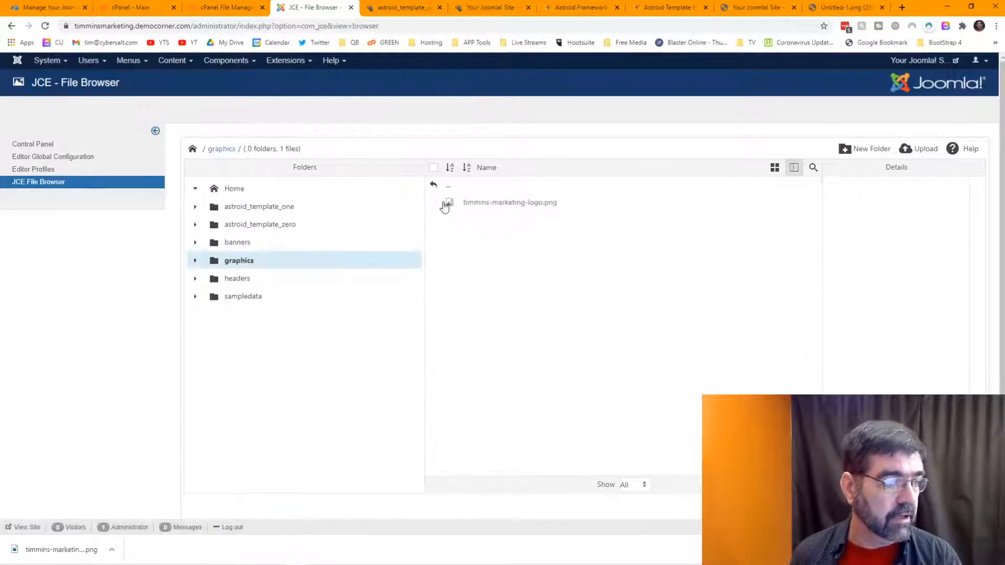
pyautogui.click(443, 203)
pyautogui.click(978, 186)
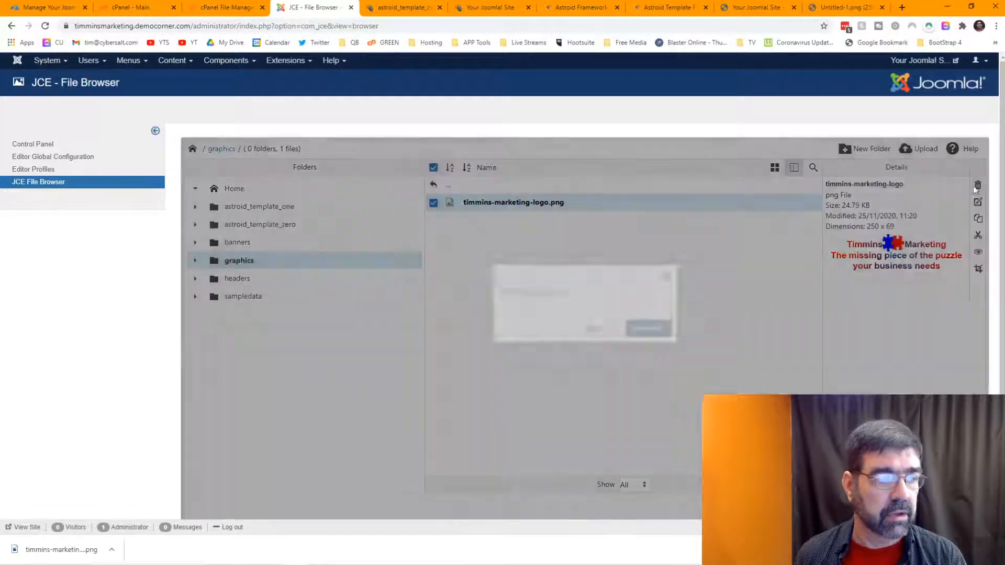
pyautogui.click(643, 356)
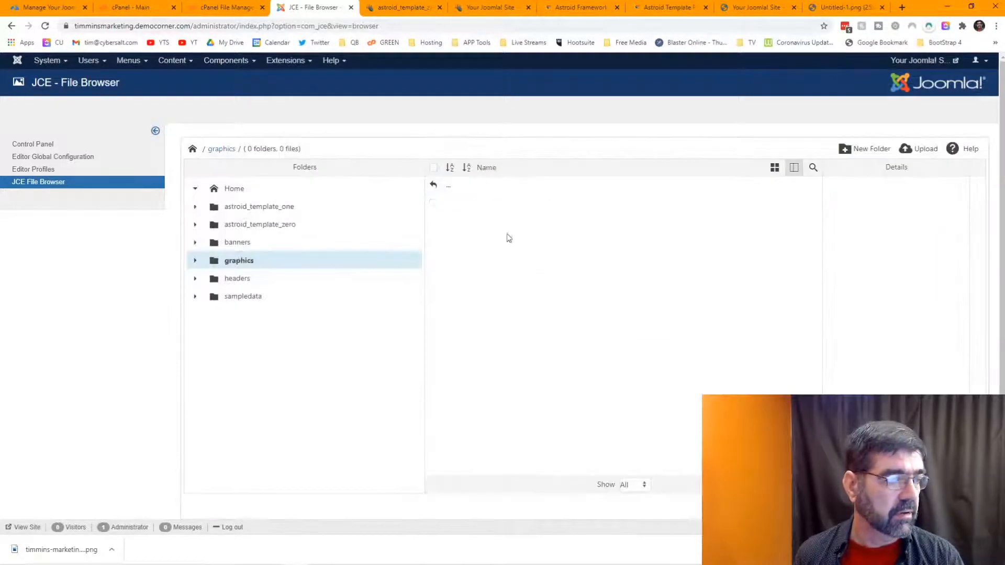
pyautogui.click(241, 191)
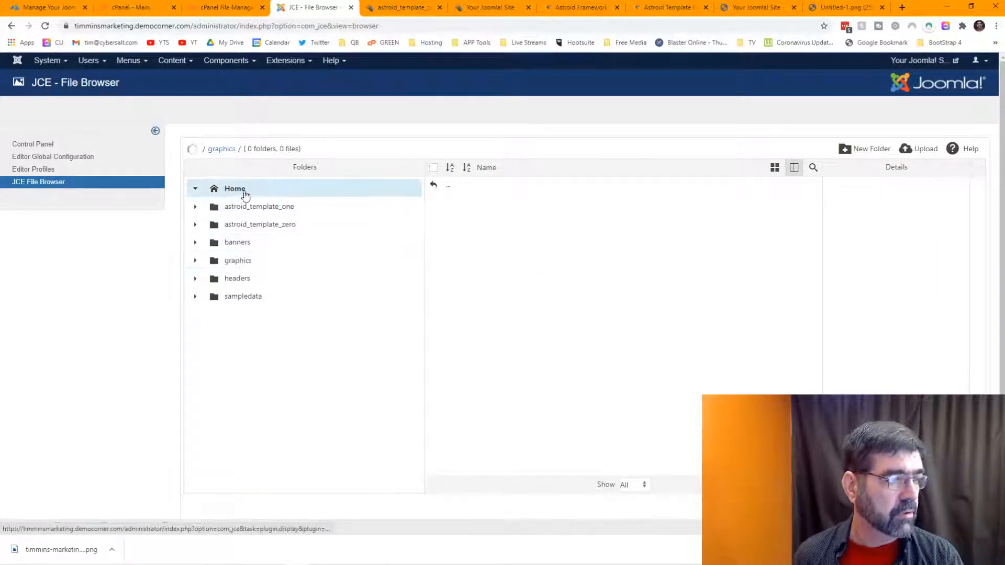
pyautogui.click(434, 259)
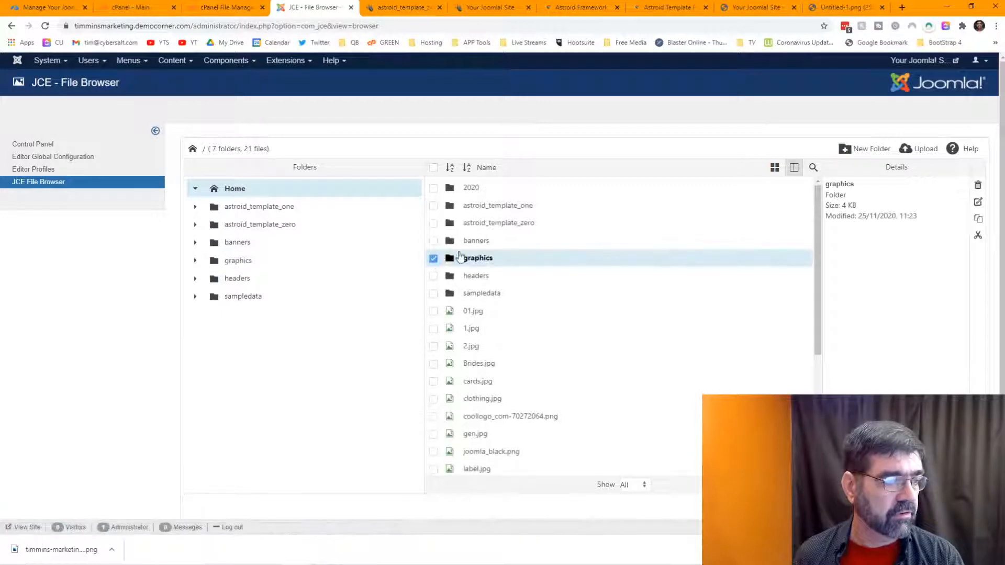
pyautogui.click(978, 185)
pyautogui.click(652, 356)
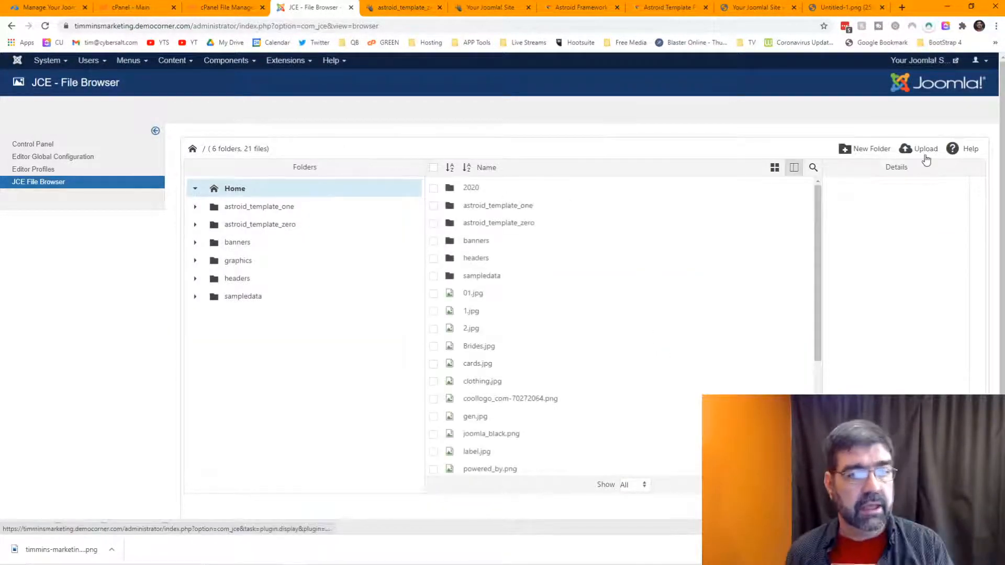
# Step: Create a new folder named 'graphics'
pyautogui.click(857, 149)
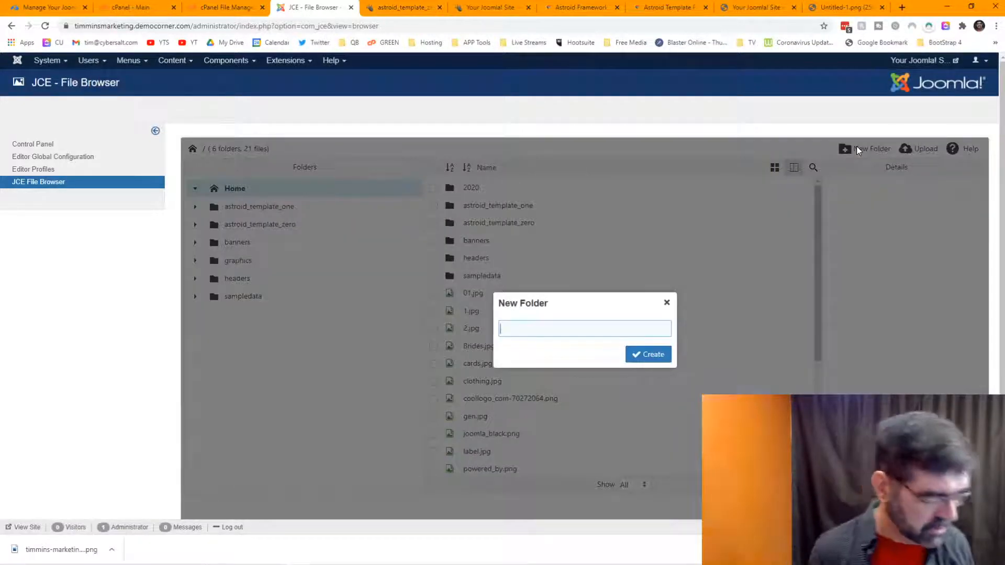
pyautogui.write('graphics')
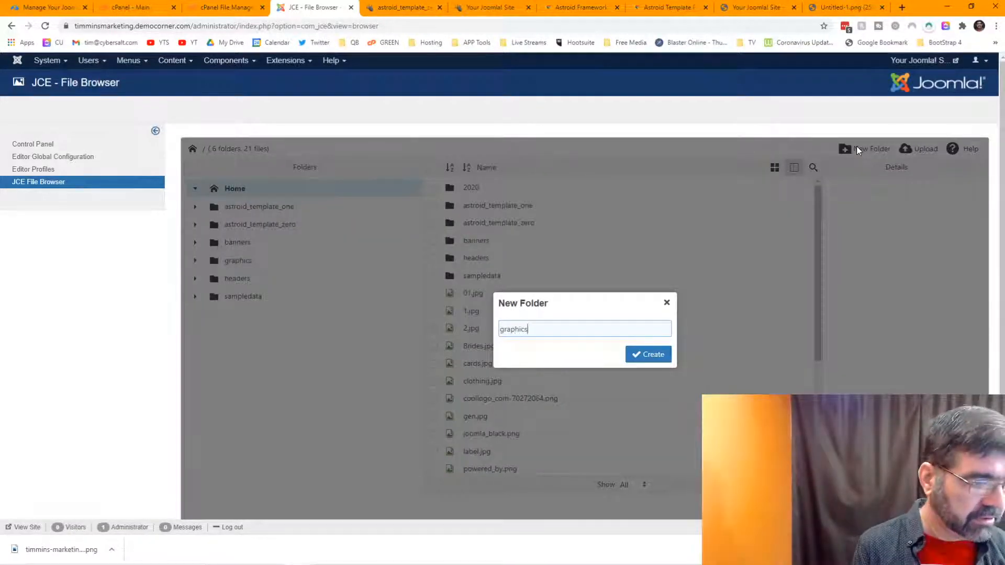
pyautogui.press('Return')
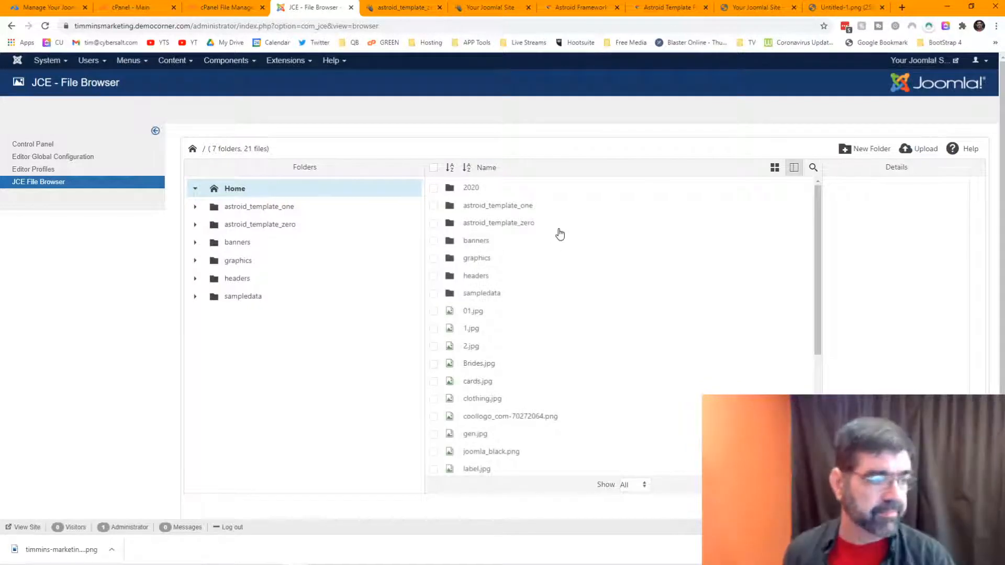
# Step: Upload timmins-marketing-logo.png into the new graphics folder in JCE File Browser
pyautogui.doubleClick(479, 259)
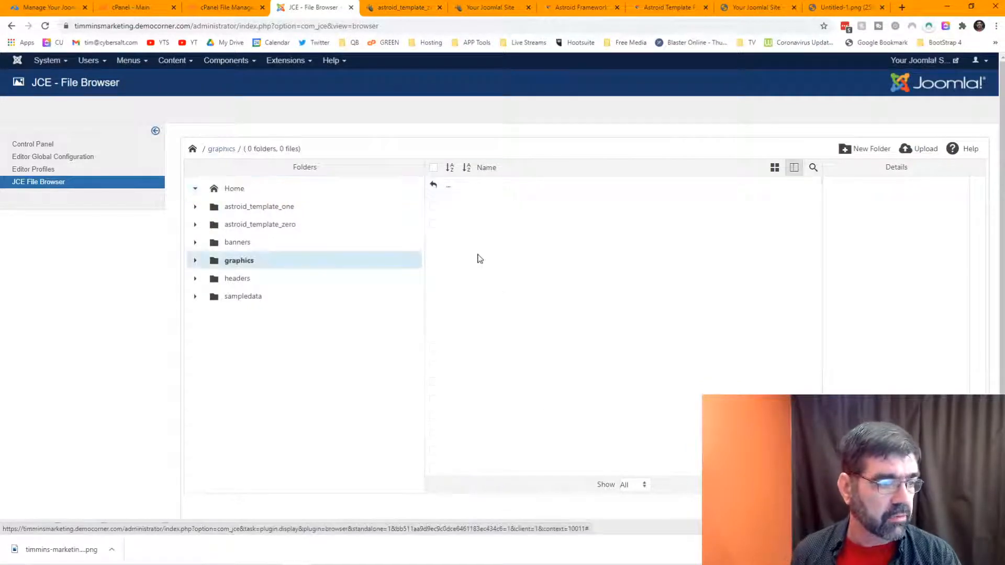
pyautogui.click(907, 156)
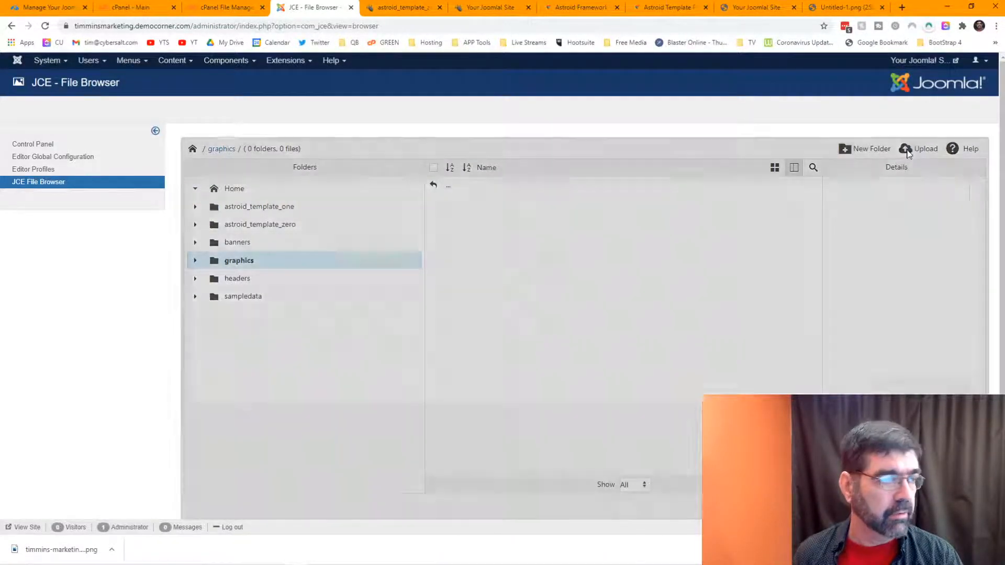
pyautogui.click(862, 423)
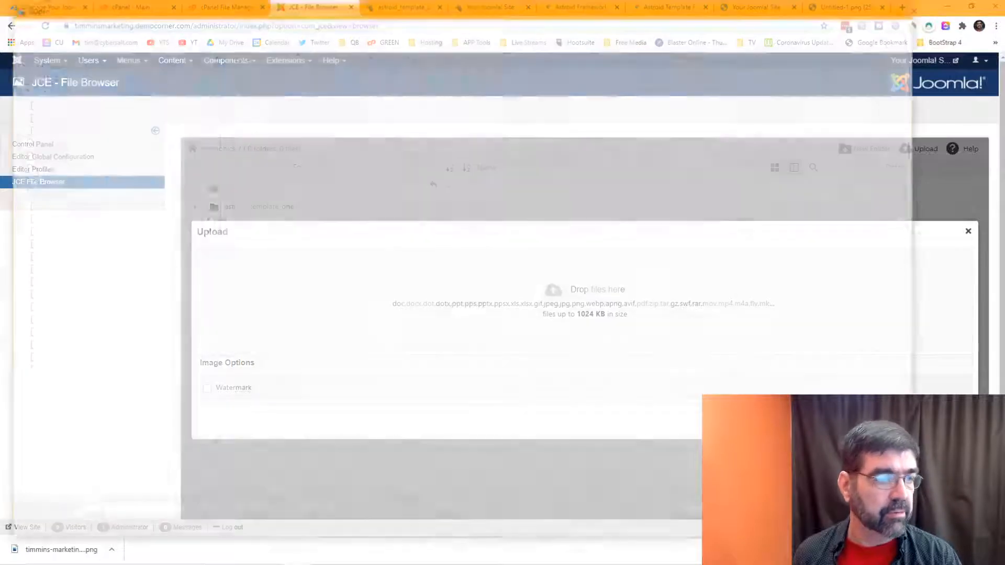
pyautogui.doubleClick(272, 88)
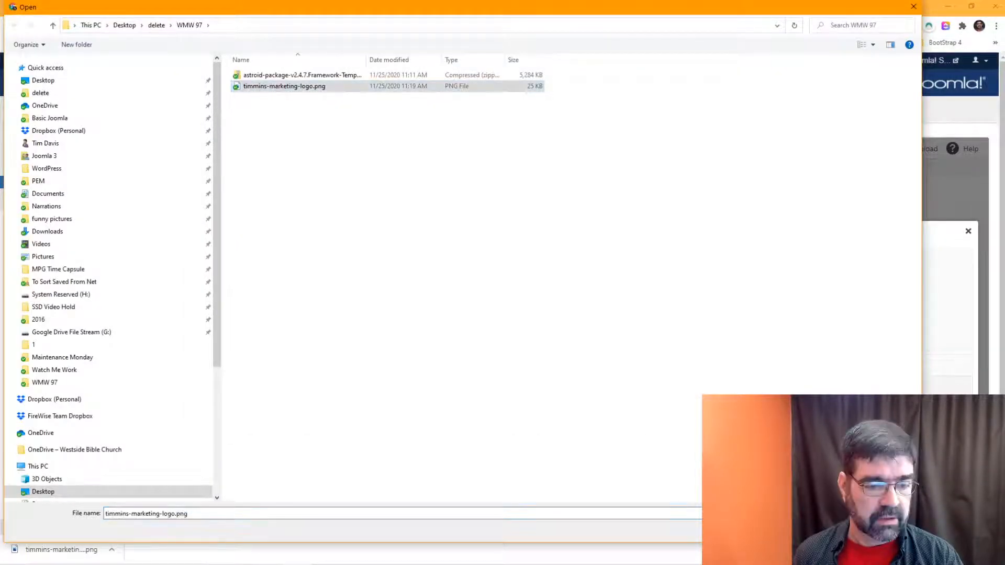
pyautogui.click(908, 423)
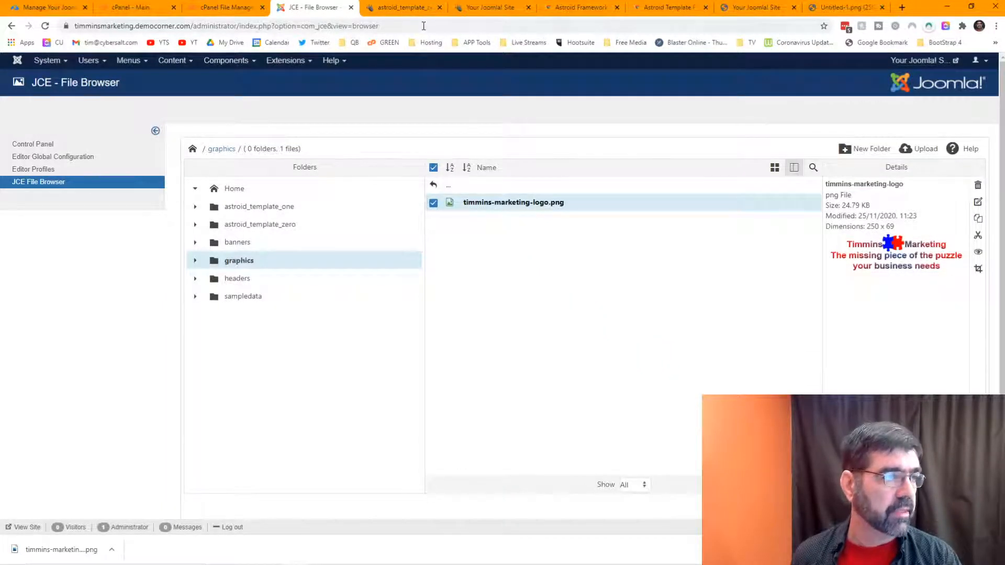
pyautogui.click(407, 8)
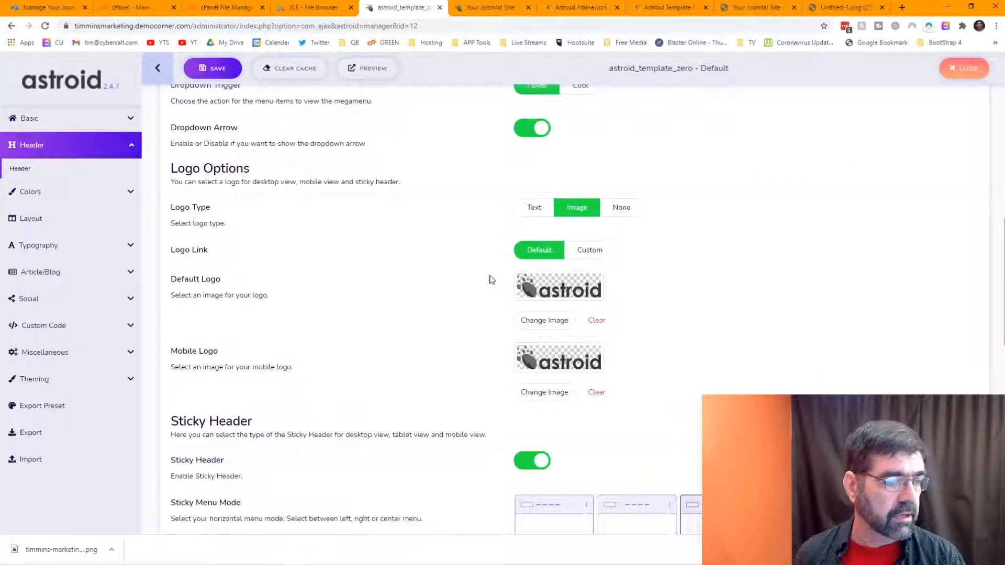
# Step: Close the Default Logo picker without choosing an image, reload the Astroid page, and scroll to Logo Options
pyautogui.click(544, 320)
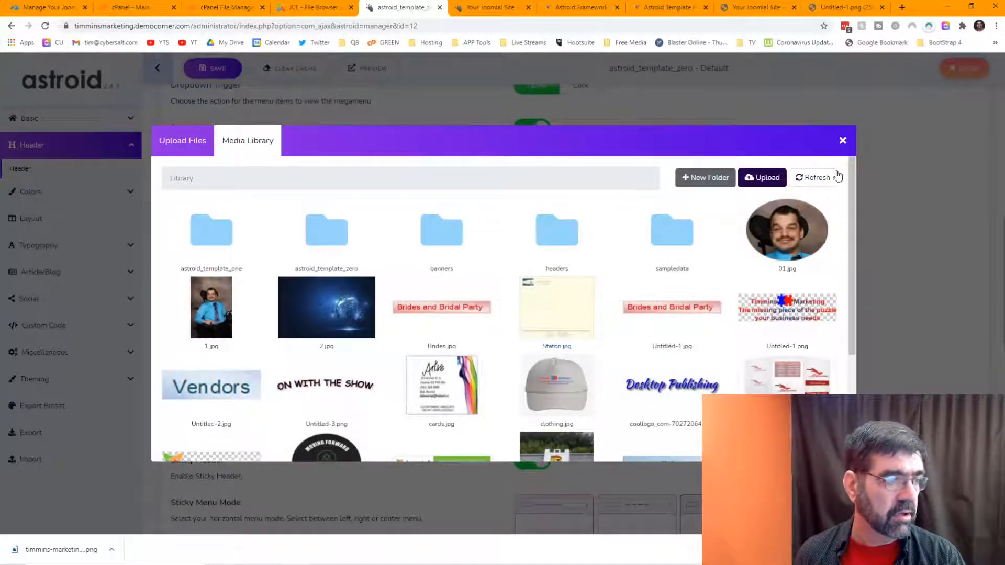
pyautogui.click(842, 140)
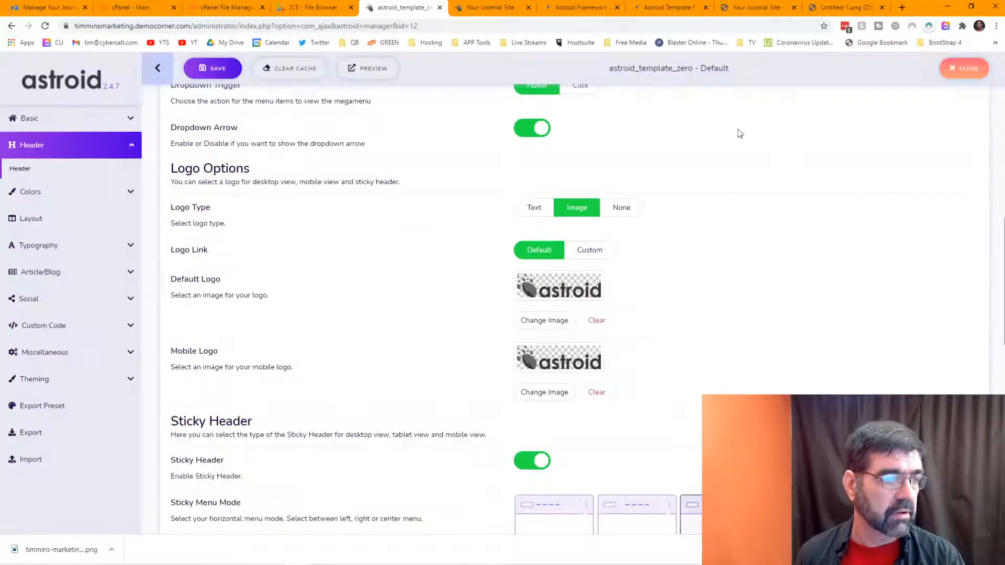
pyautogui.click(46, 29)
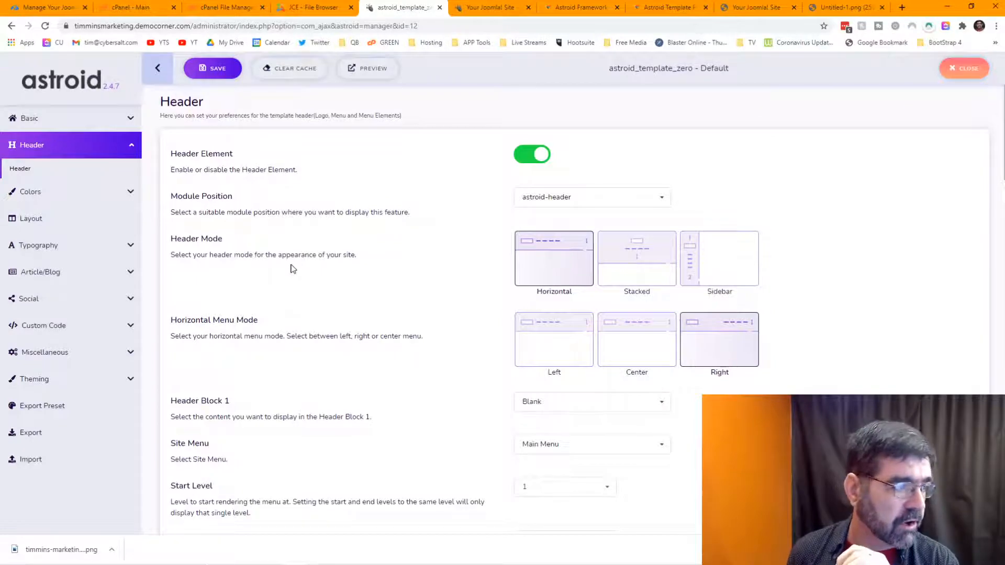
pyautogui.scroll(-10, 293, 269)
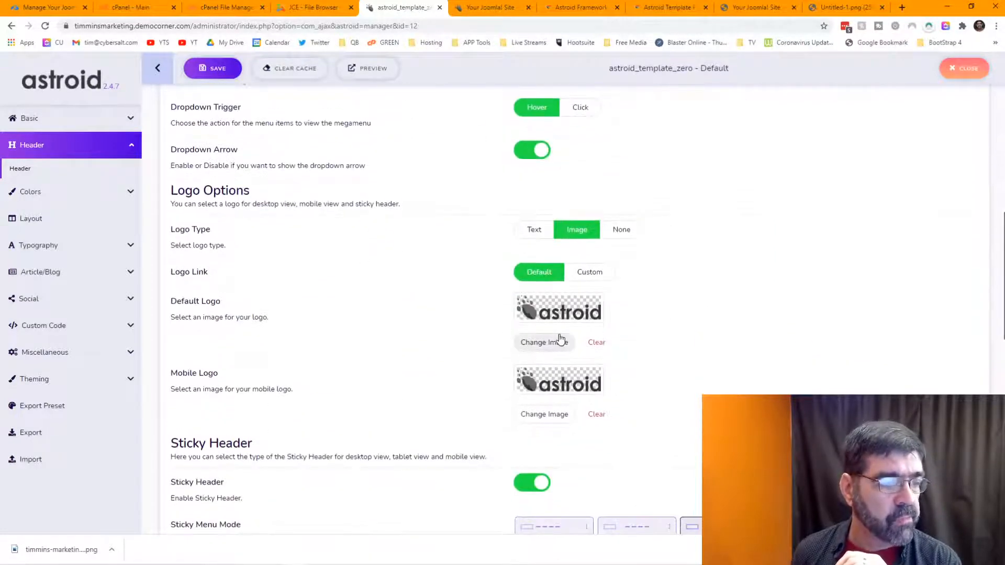
# Step: Upload timmins-marketing-logo.png through the Default Logo picker and select it as the Default Logo
pyautogui.click(546, 342)
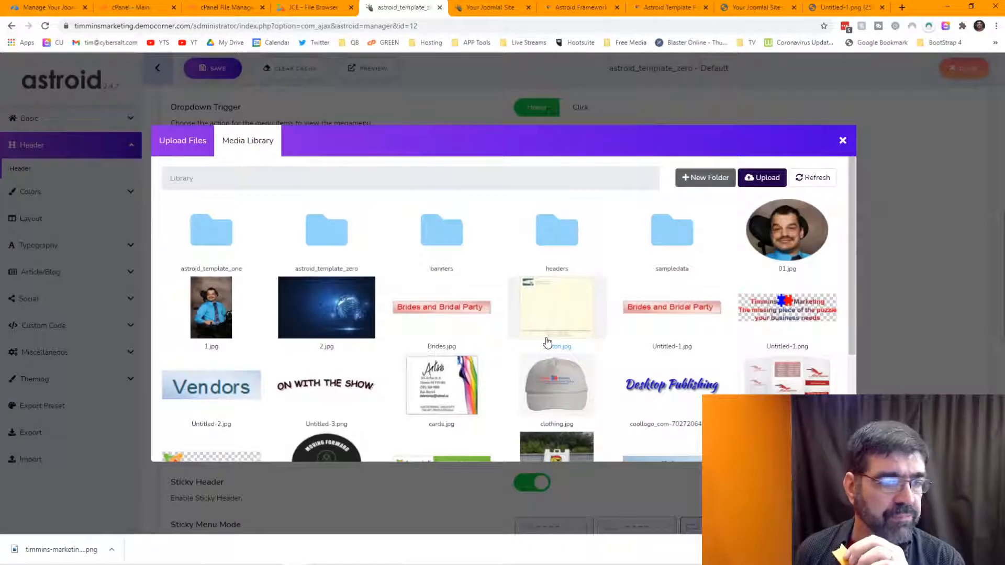
pyautogui.scroll(-3, 560, 270)
pyautogui.scroll(3, 560, 272)
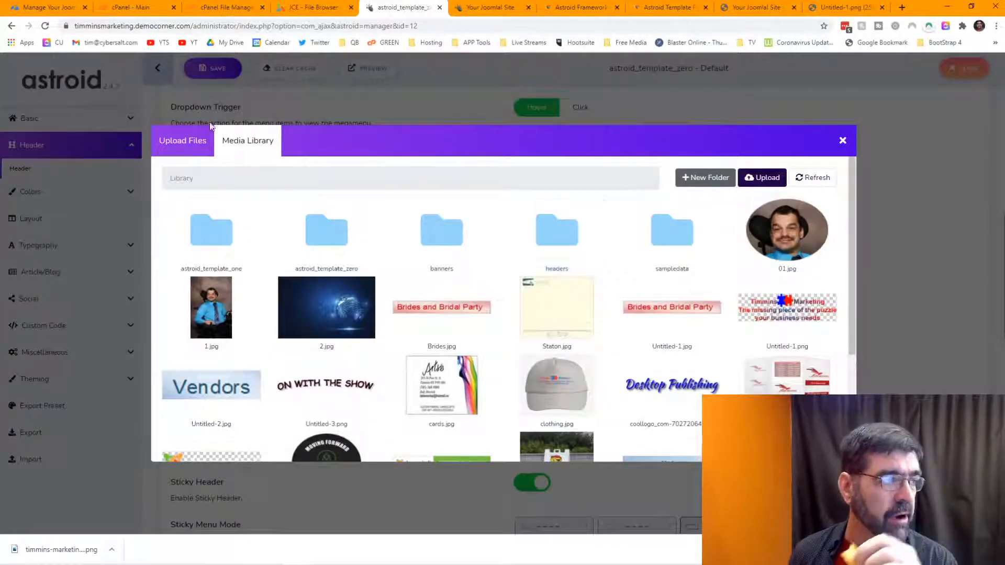
pyautogui.click(176, 148)
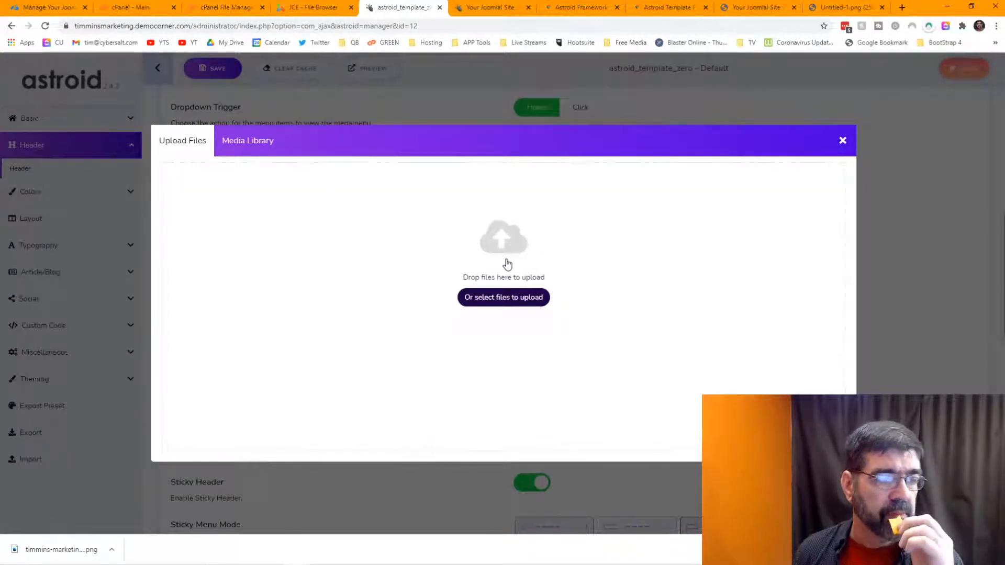
pyautogui.click(245, 142)
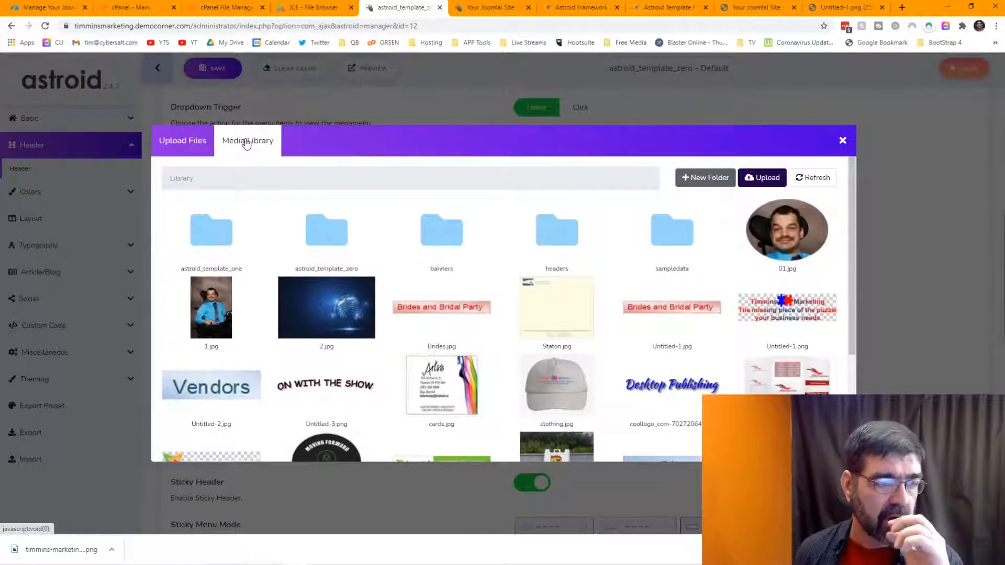
pyautogui.scroll(-3, 545, 310)
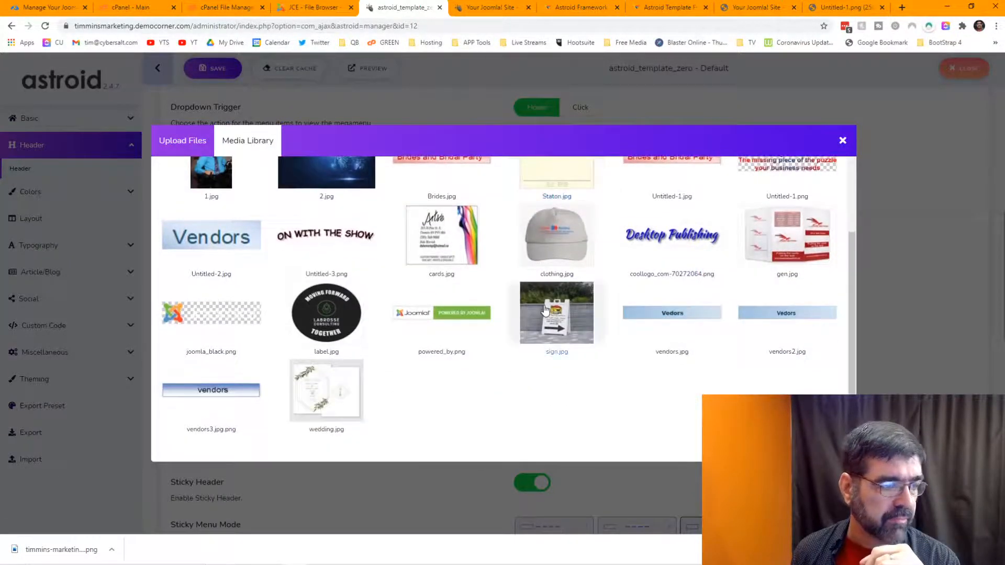
pyautogui.scroll(4, 545, 310)
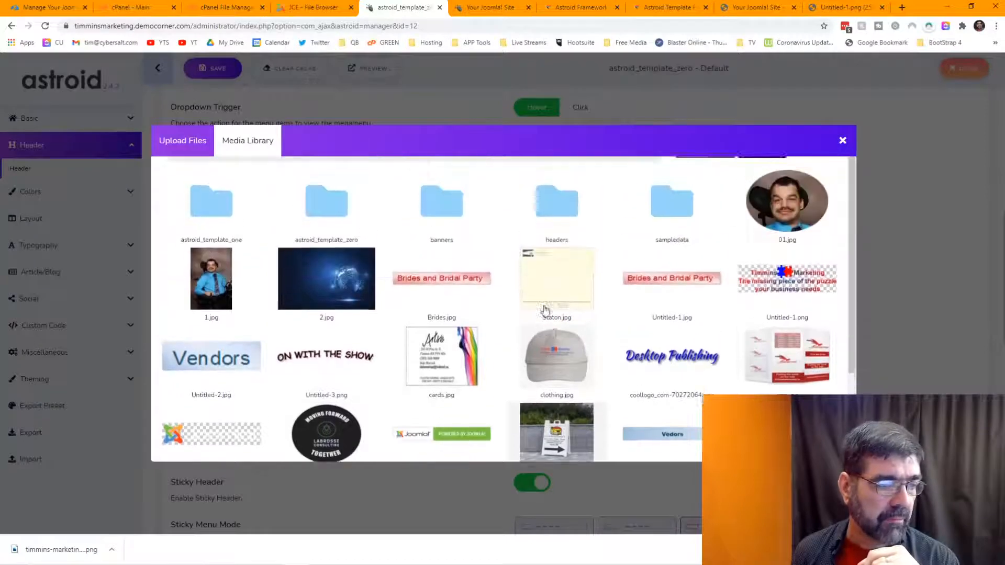
pyautogui.click(177, 142)
pyautogui.click(497, 297)
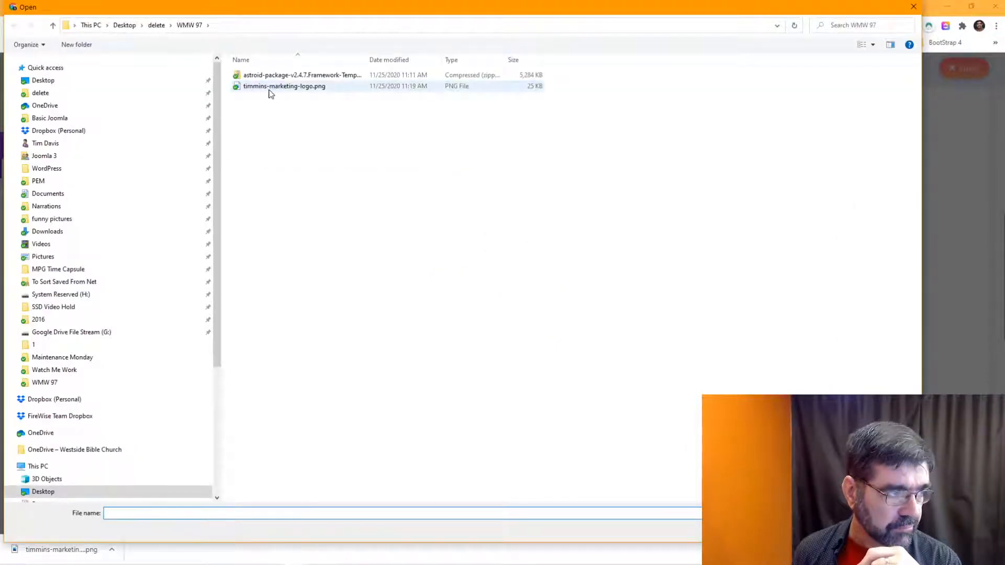
pyautogui.doubleClick(269, 89)
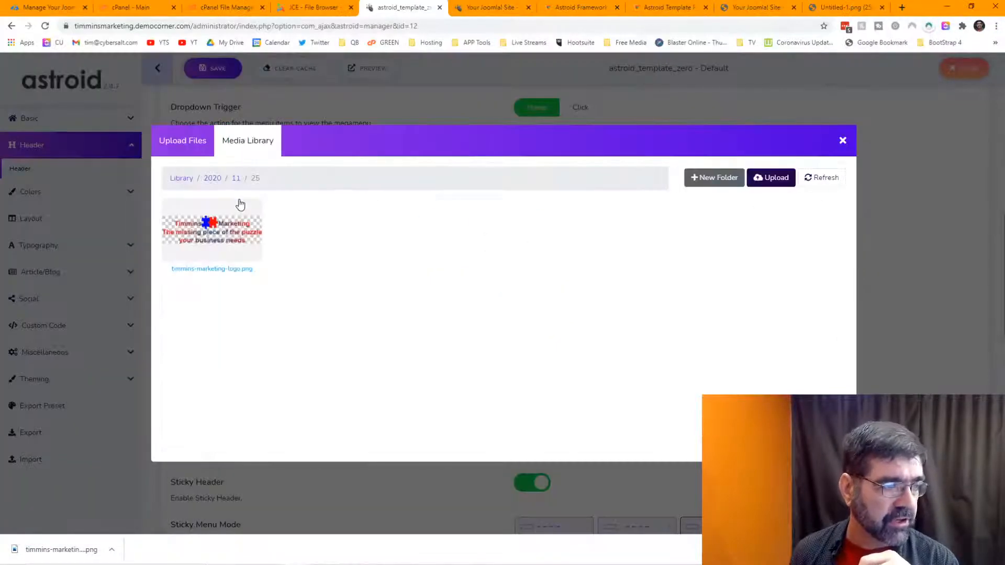
pyautogui.click(218, 234)
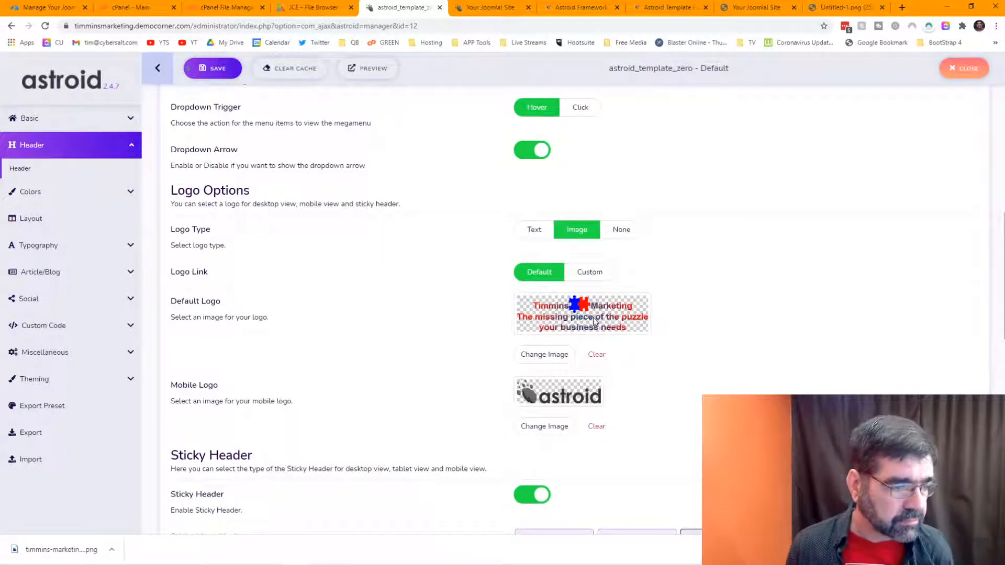
# Step: Upload timmins-marketing-logo.png through the Mobile Logo picker and select it as the Mobile Logo
pyautogui.click(545, 428)
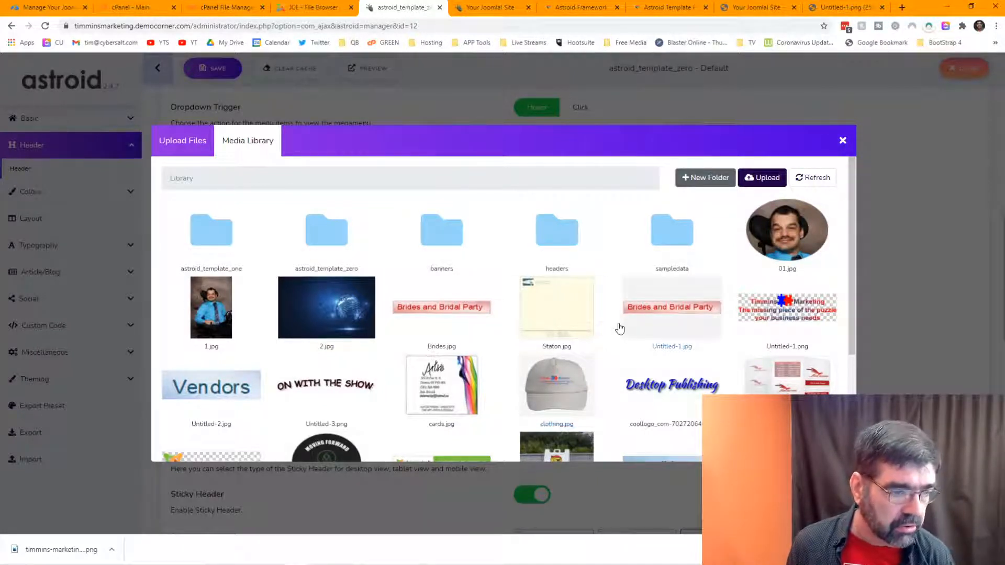
pyautogui.scroll(-2, 618, 329)
pyautogui.scroll(1, 620, 328)
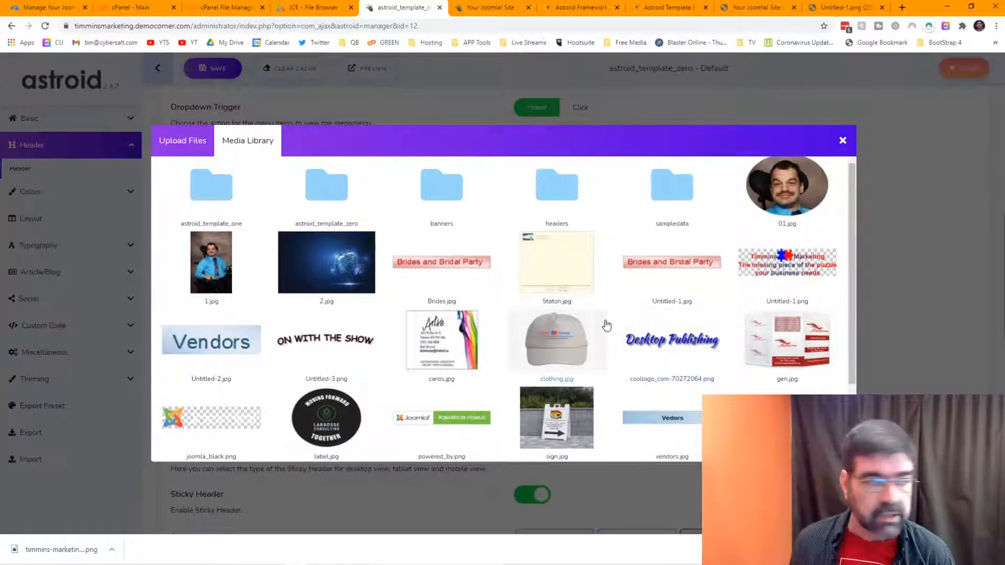
pyautogui.click(191, 153)
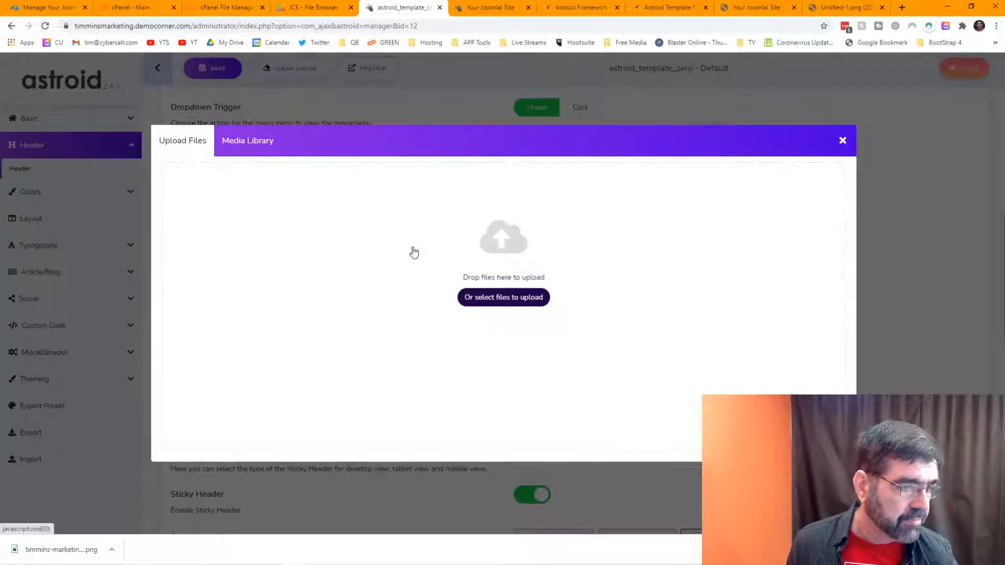
pyautogui.click(501, 304)
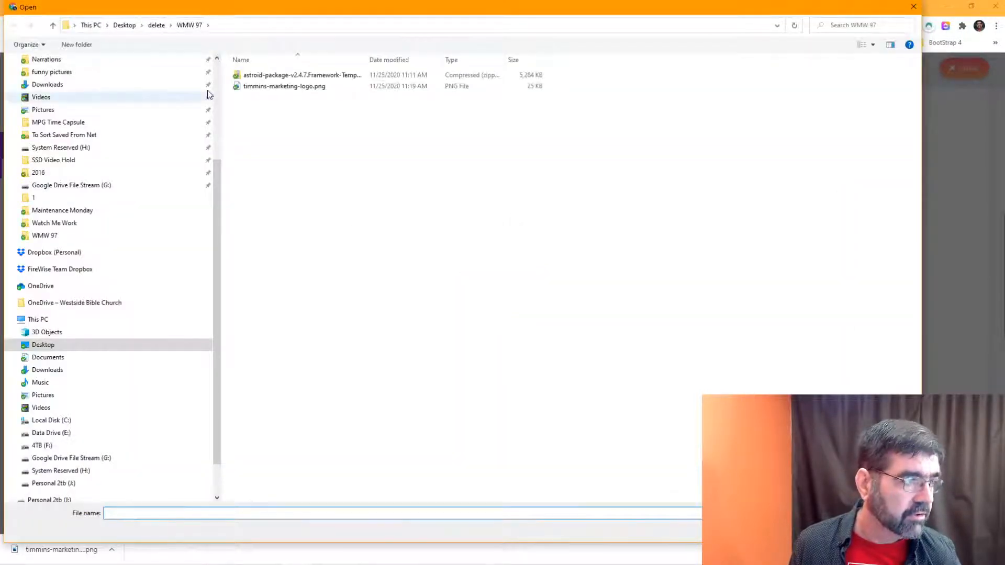
pyautogui.click(284, 86)
pyautogui.doubleClick(284, 86)
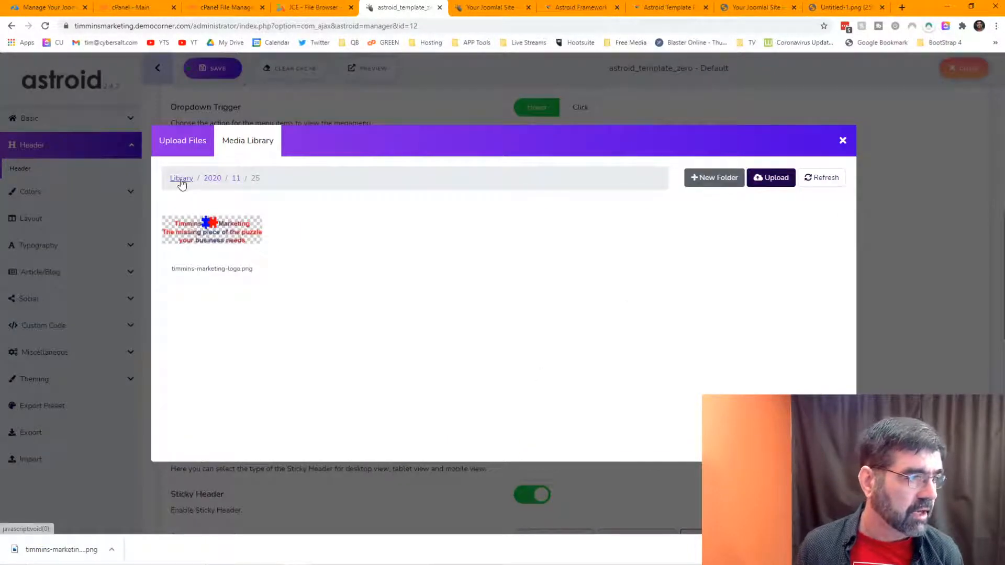
pyautogui.click(219, 221)
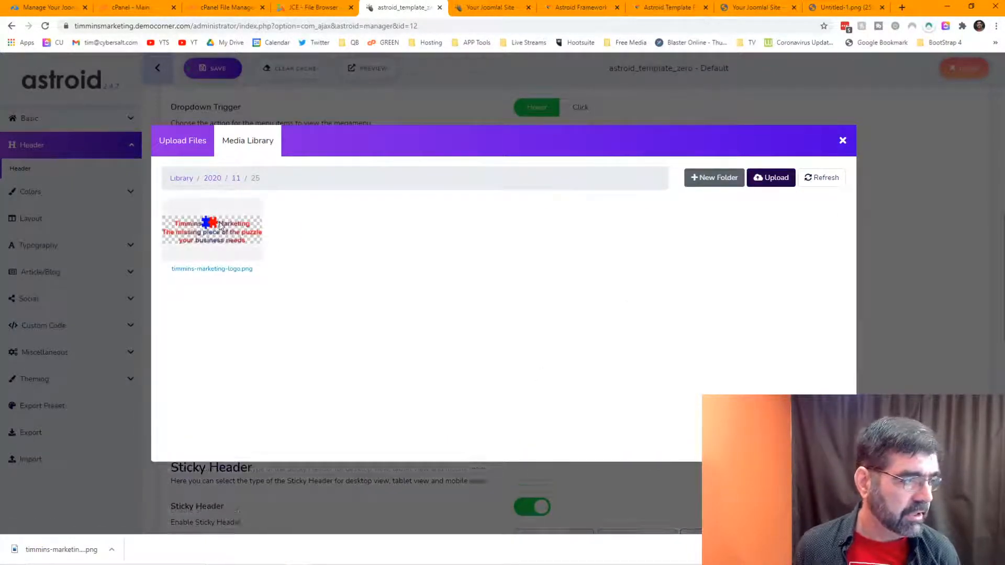
pyautogui.scroll(-4, 482, 270)
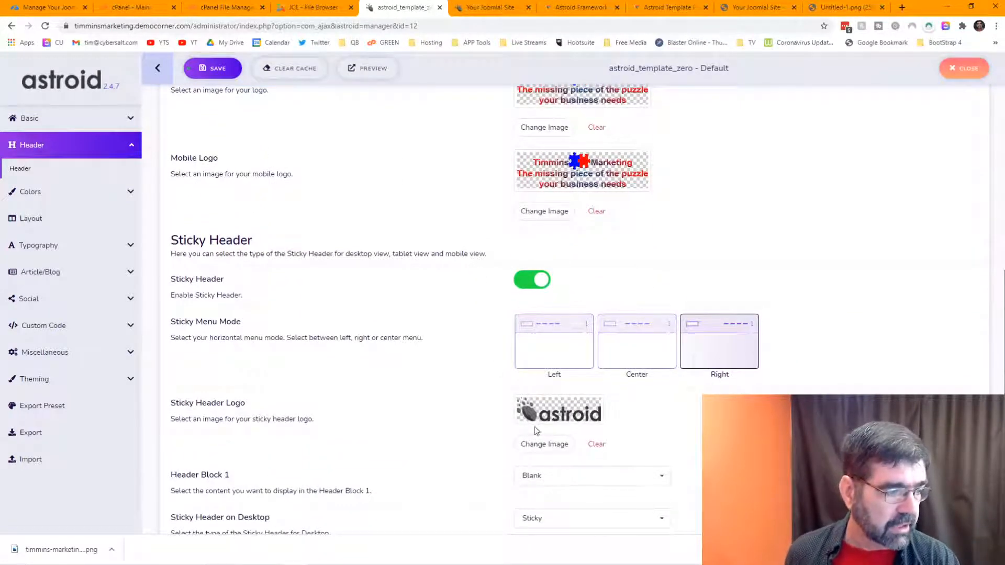
# Step: In the Sticky Header Logo picker, browse the astroid_template_zero and astroid_template_one folders
pyautogui.click(549, 448)
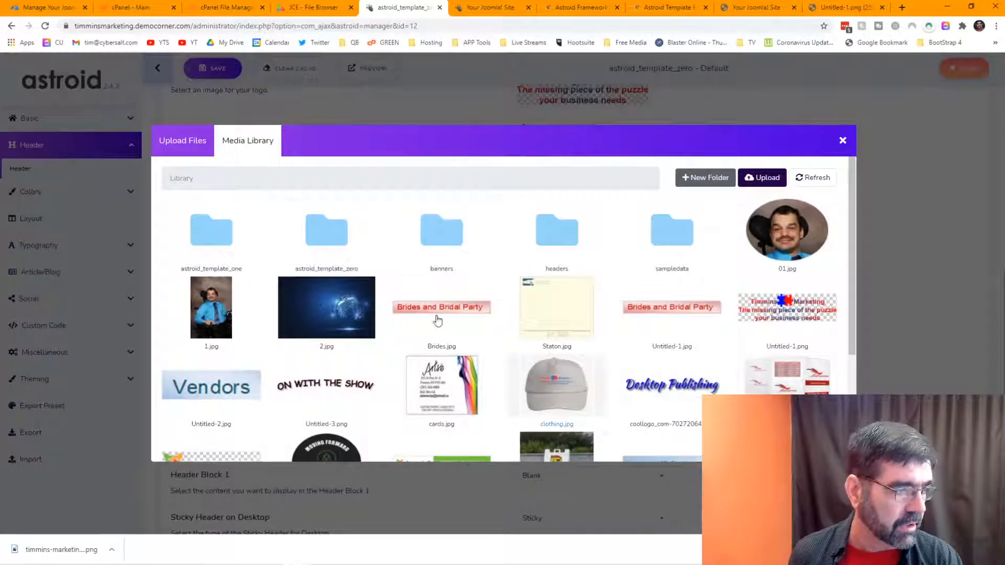
pyautogui.click(329, 239)
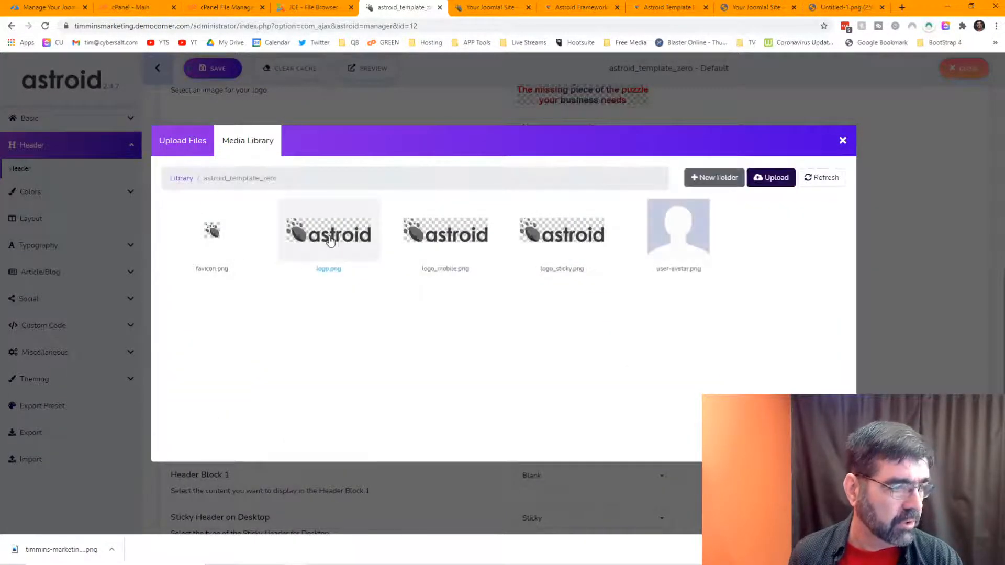
pyautogui.click(181, 179)
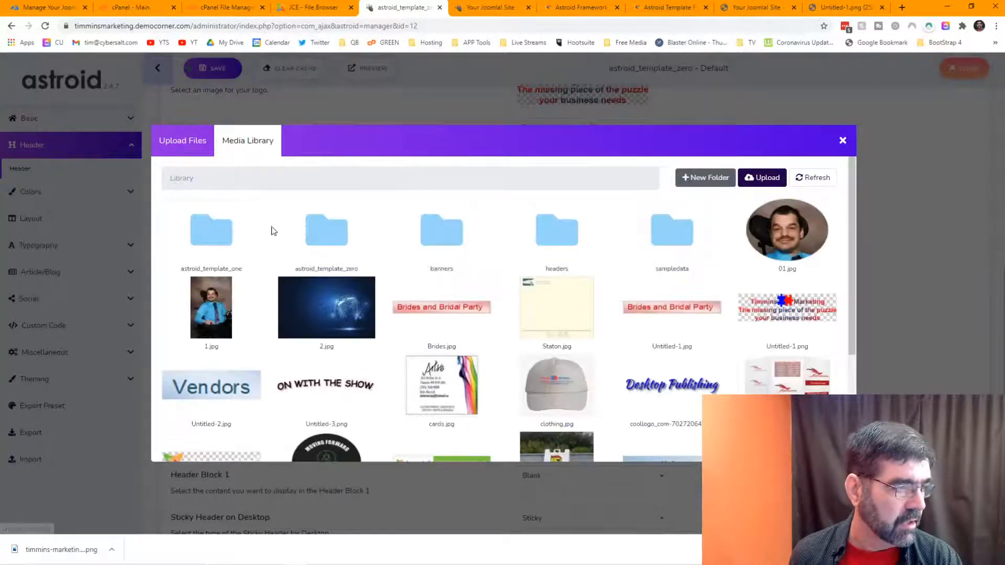
pyautogui.click(212, 227)
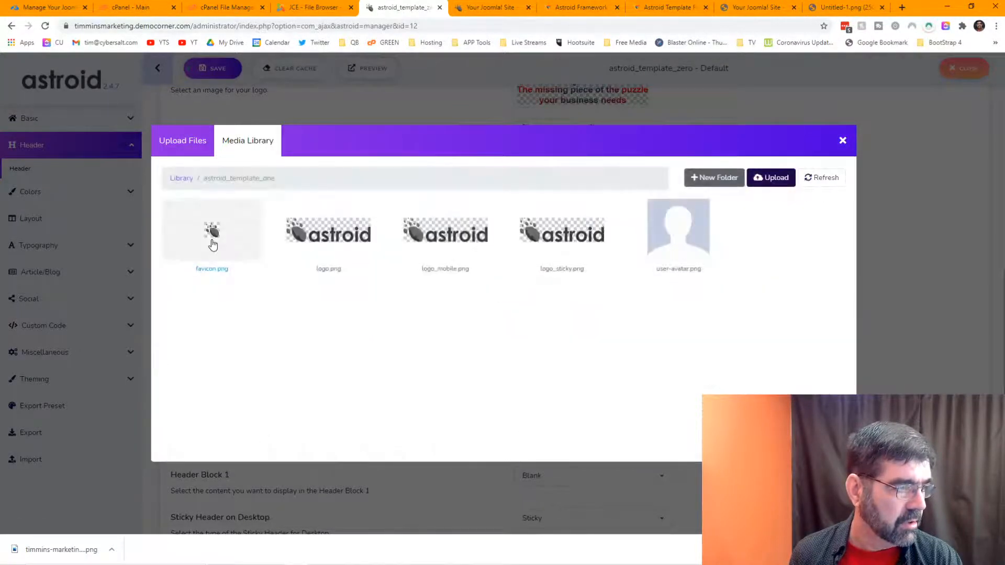
pyautogui.click(182, 179)
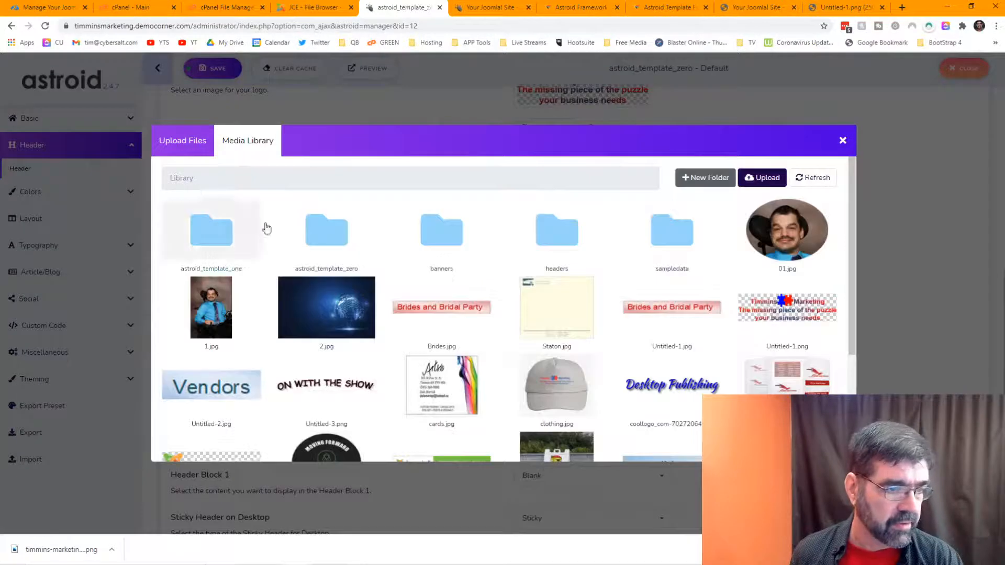
pyautogui.scroll(-3, 654, 315)
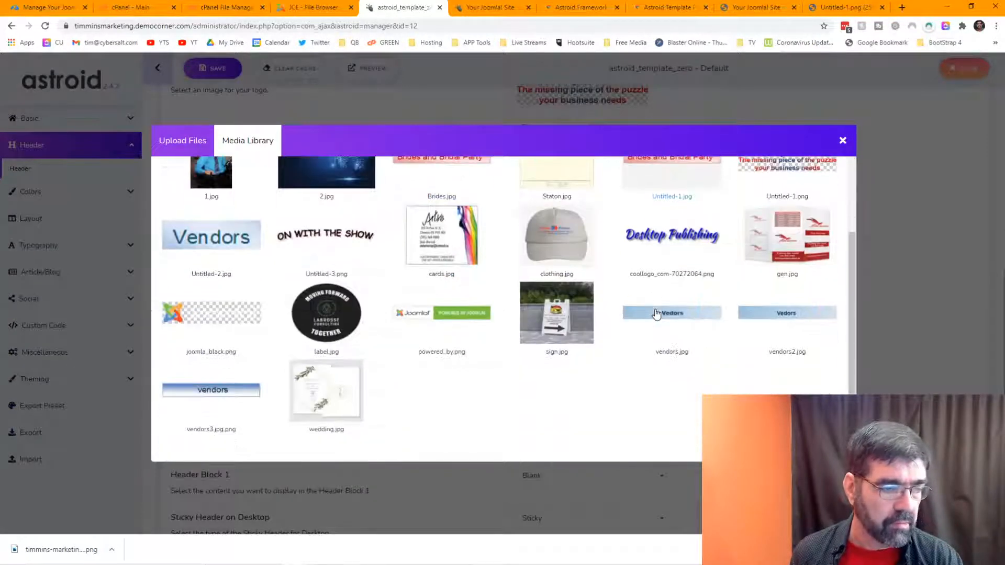
pyautogui.scroll(3, 665, 330)
# Step: Upload timmins-marketing-logo.png as the Sticky Header Logo and save the header settings
pyautogui.click(184, 141)
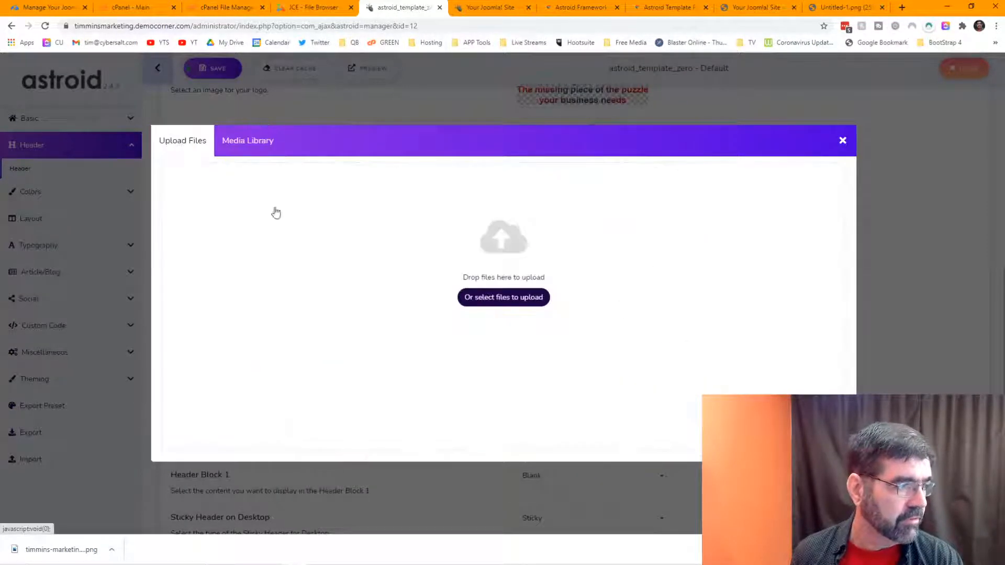
pyautogui.click(504, 299)
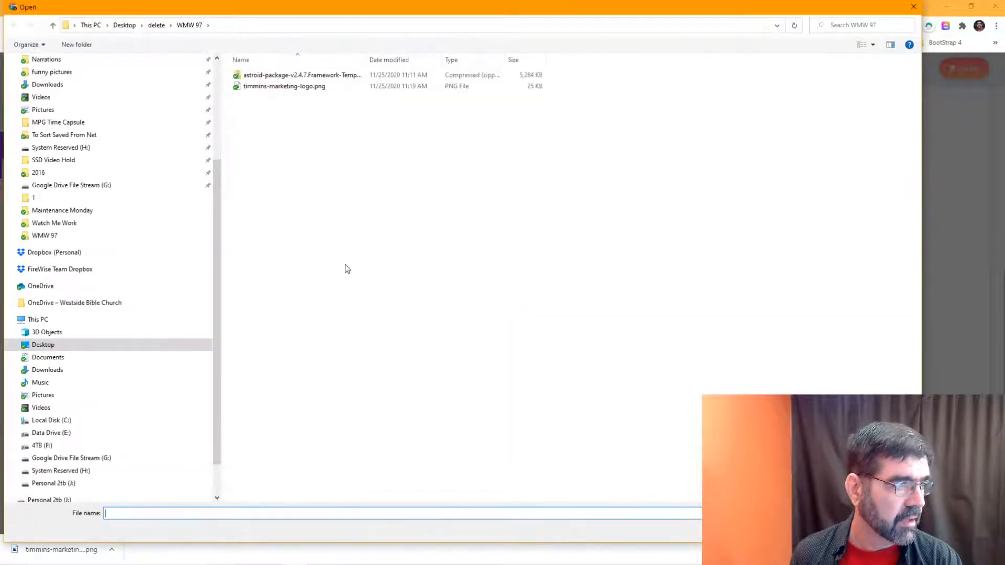
pyautogui.click(293, 86)
pyautogui.press('Return')
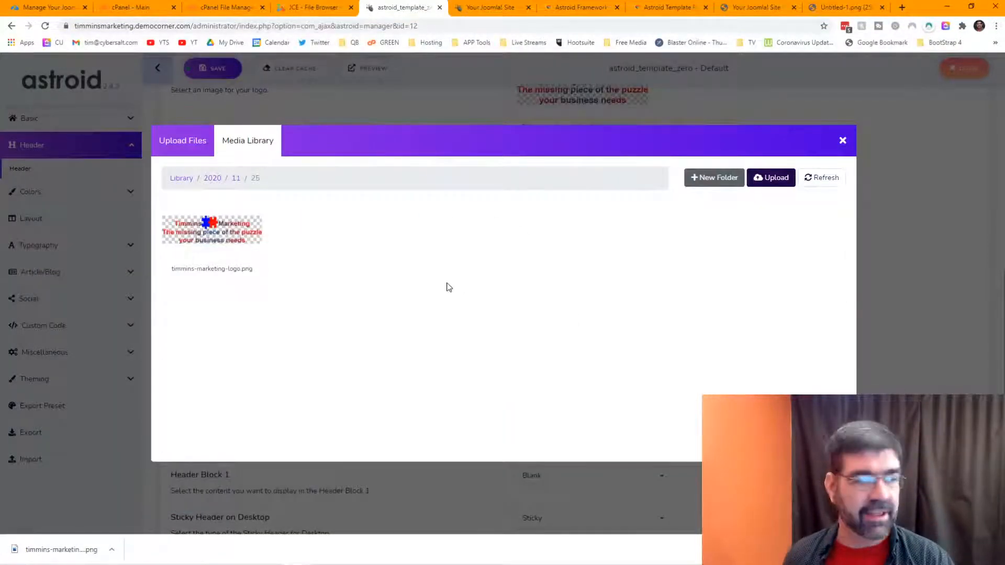
pyautogui.click(218, 233)
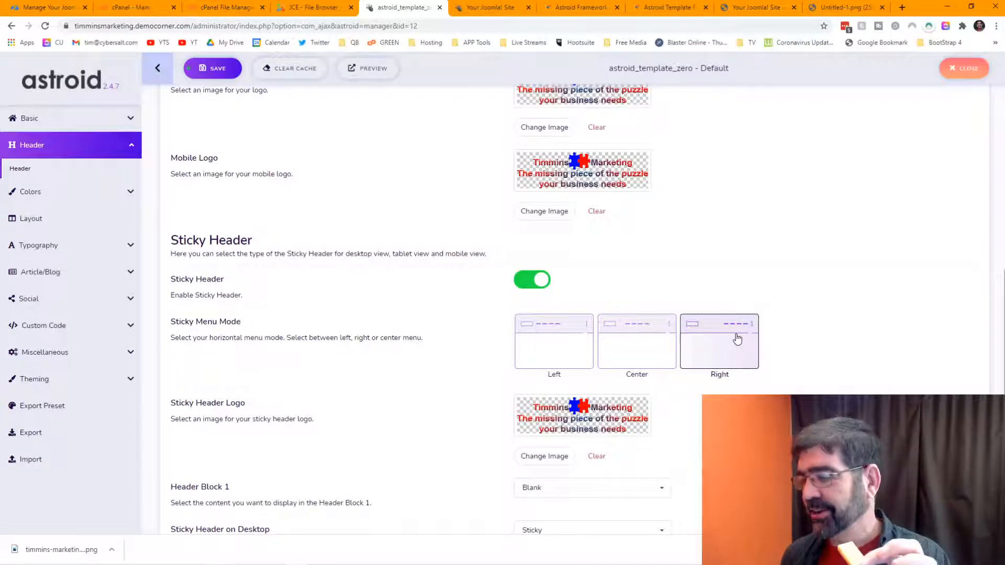
pyautogui.scroll(-2, 754, 343)
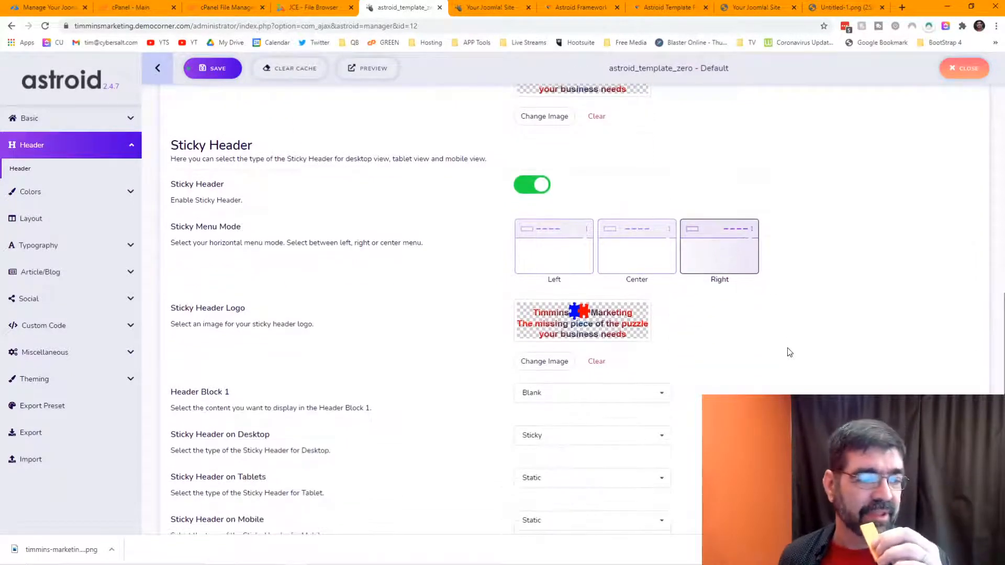
pyautogui.click(226, 74)
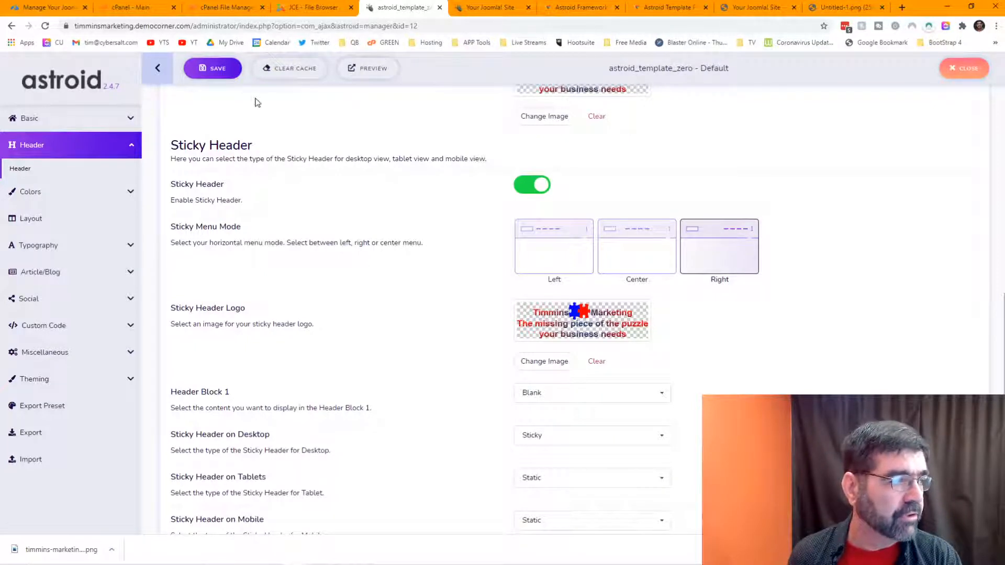
# Step: Upload timmins-marketing-logo.png into the Home folder of the JCE File Browser
pyautogui.click(323, 11)
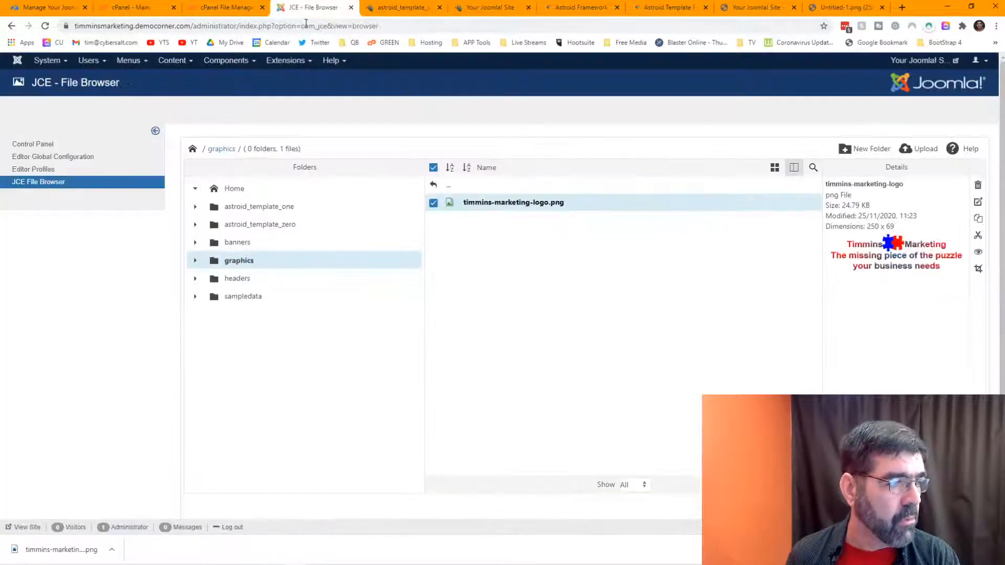
pyautogui.click(242, 193)
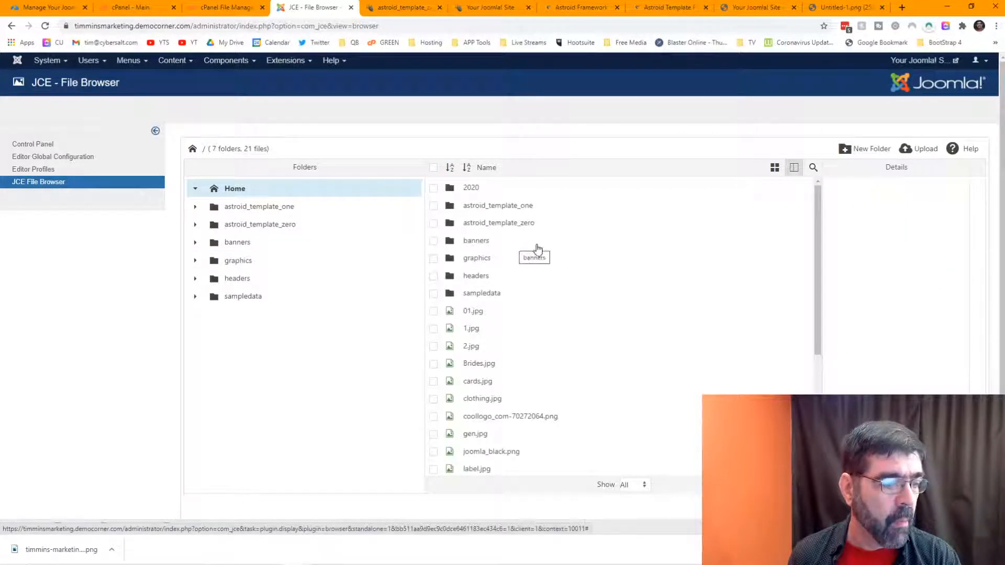
pyautogui.click(920, 152)
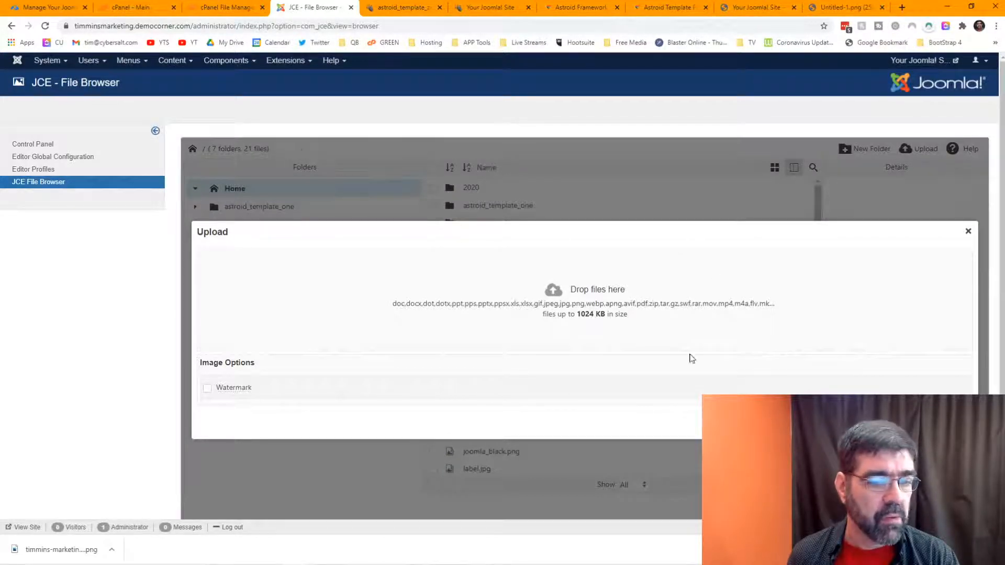
pyautogui.click(851, 423)
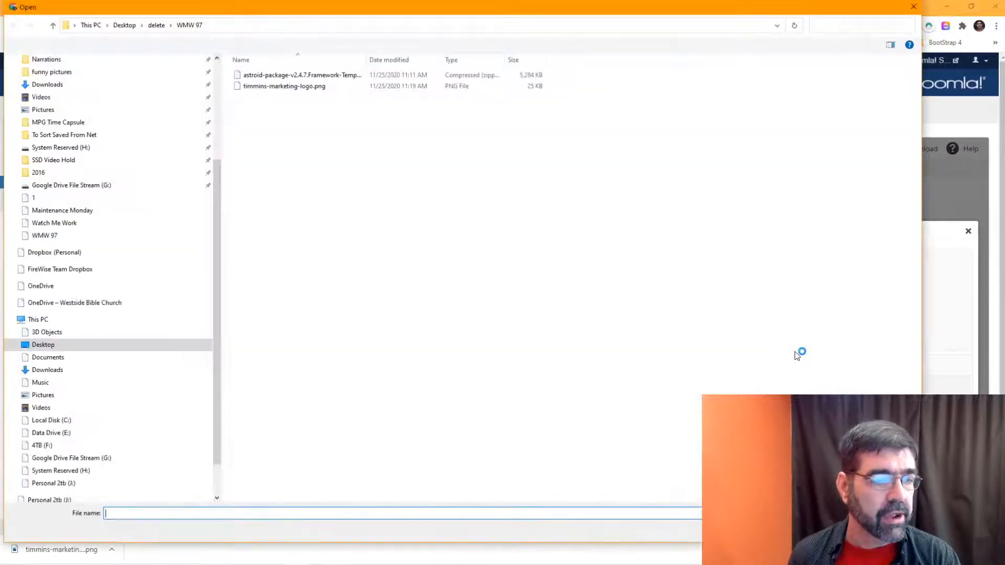
pyautogui.doubleClick(272, 86)
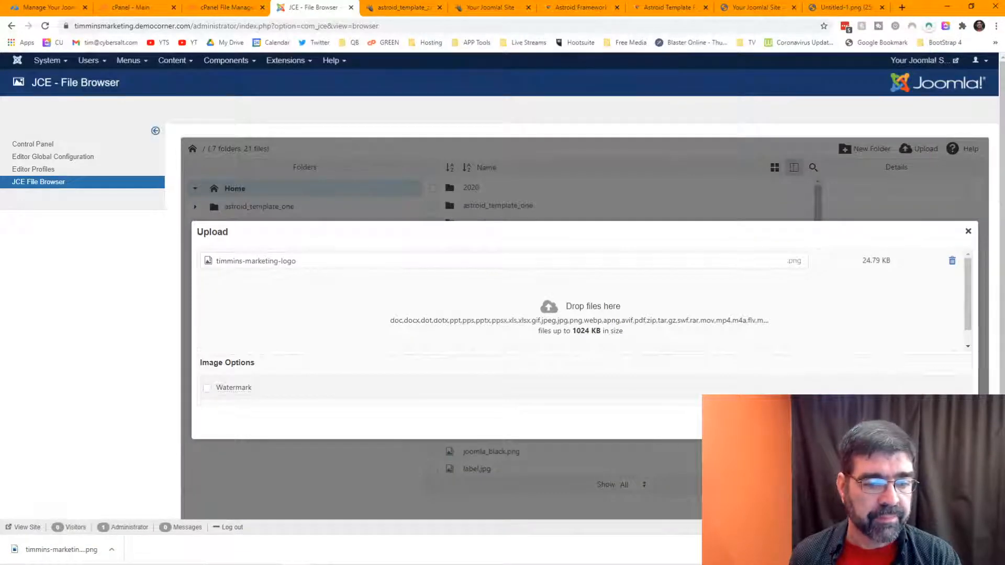
pyautogui.click(899, 423)
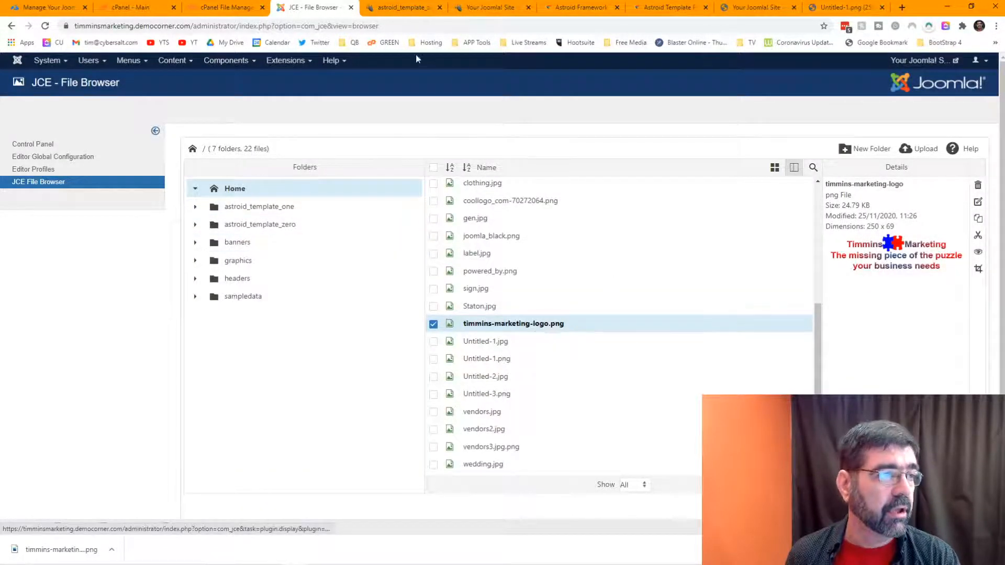
pyautogui.click(402, 7)
# Step: Browse the Media Library from the Default Logo's Change Image, then close it without choosing an image
pyautogui.scroll(3, 406, 216)
pyautogui.scroll(10, 406, 216)
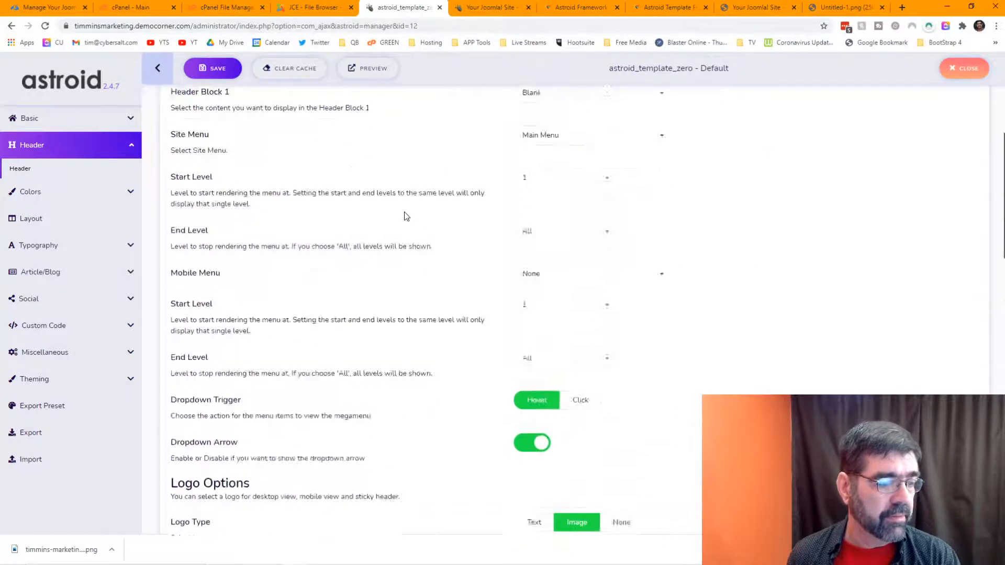
pyautogui.scroll(-7, 406, 216)
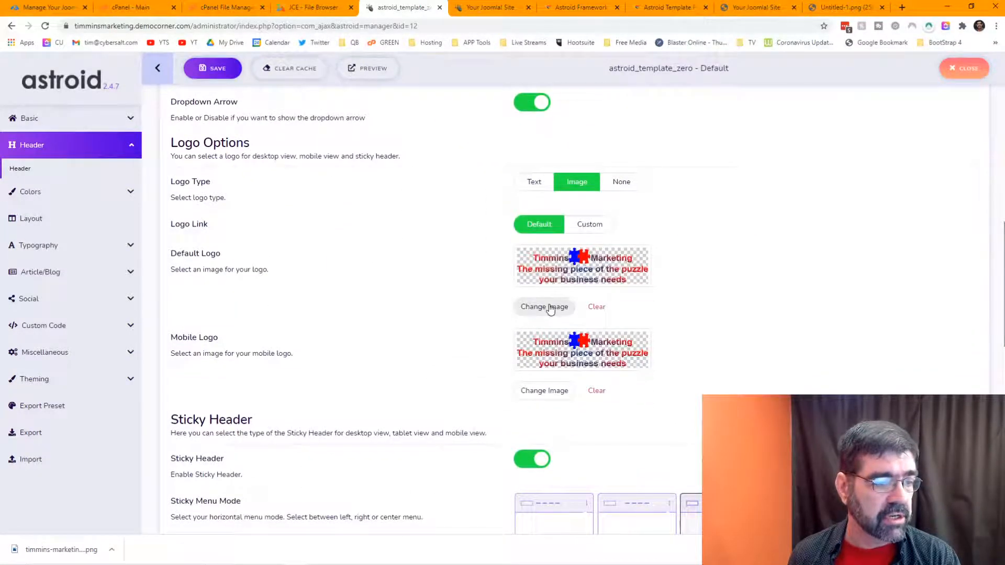
pyautogui.click(545, 307)
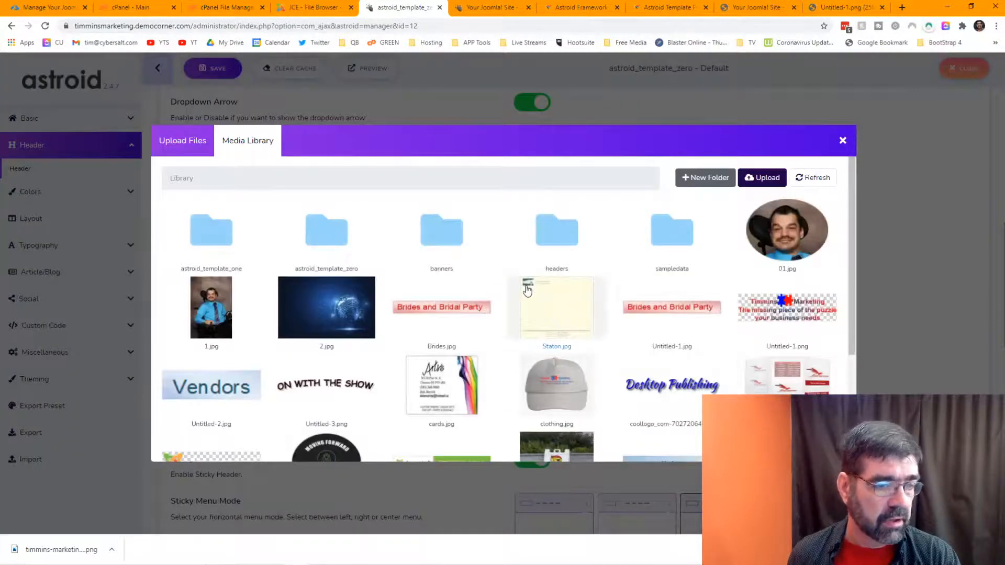
pyautogui.scroll(-3, 527, 289)
pyautogui.scroll(3, 527, 290)
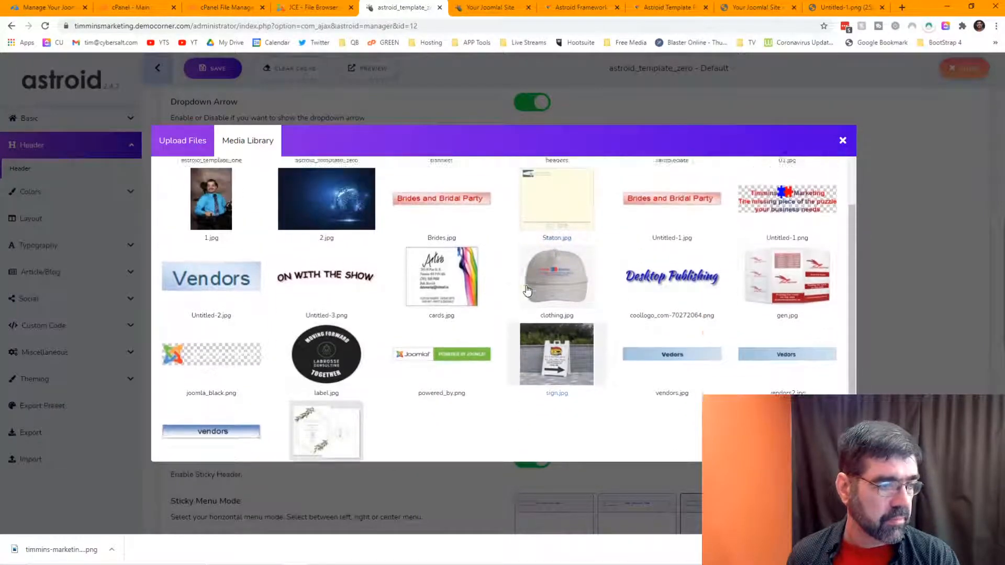
pyautogui.scroll(1, 528, 291)
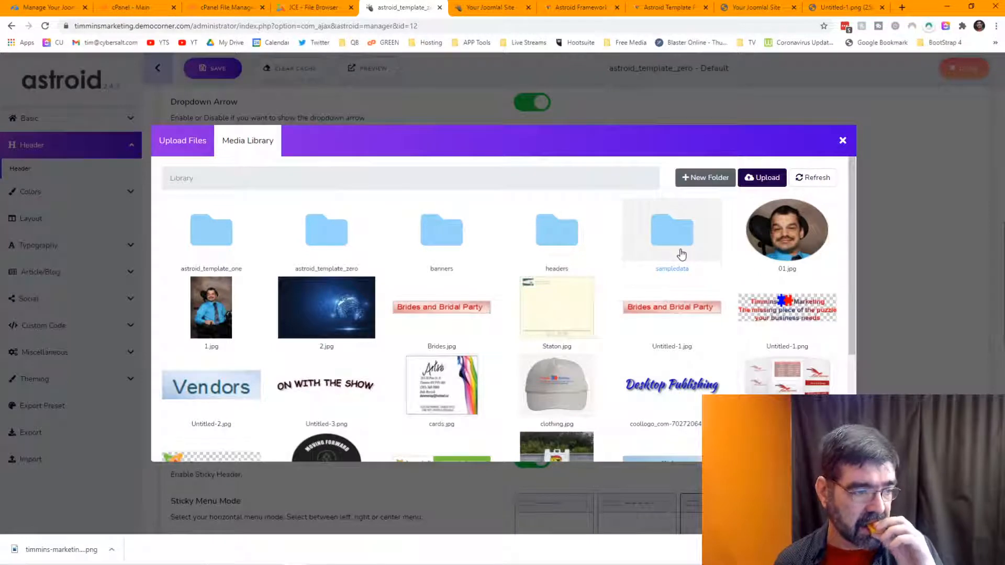
pyautogui.scroll(-3, 681, 255)
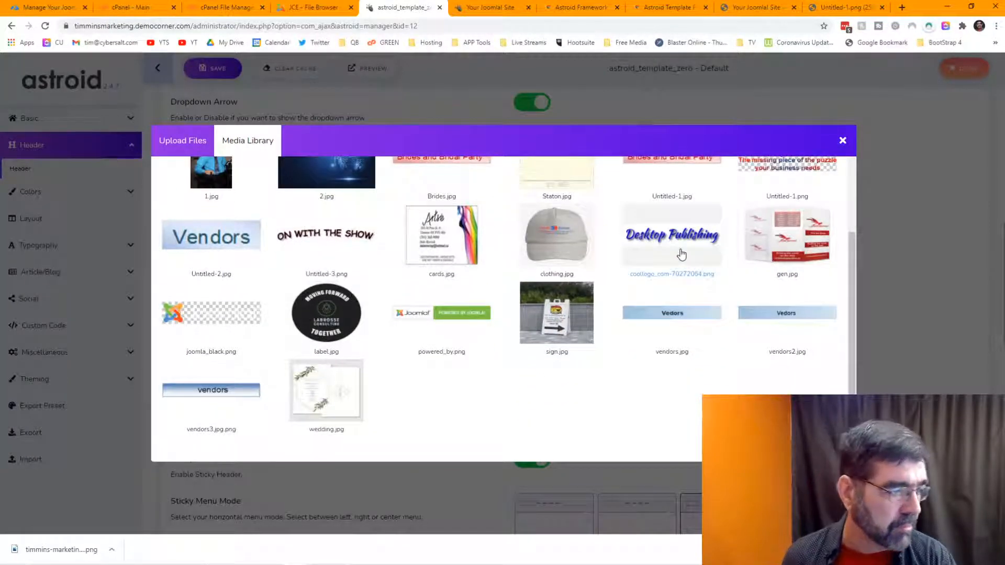
pyautogui.scroll(3, 682, 254)
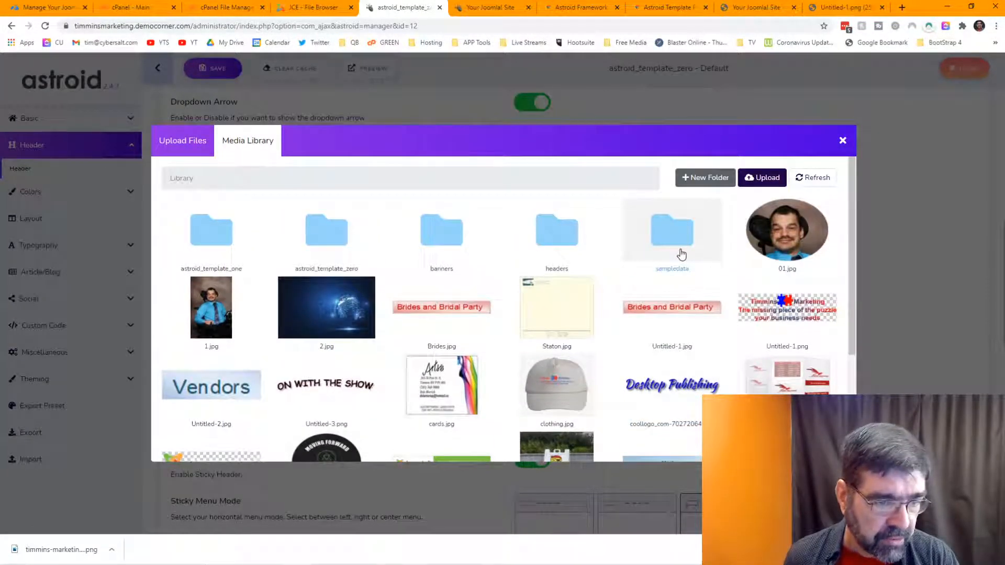
pyautogui.scroll(-3, 682, 254)
pyautogui.scroll(3, 681, 254)
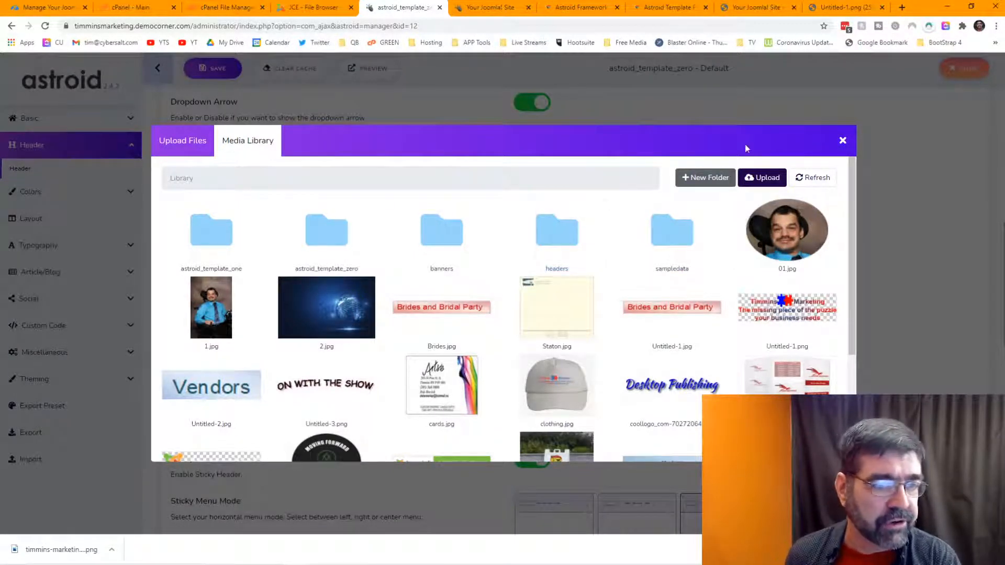
pyautogui.click(842, 140)
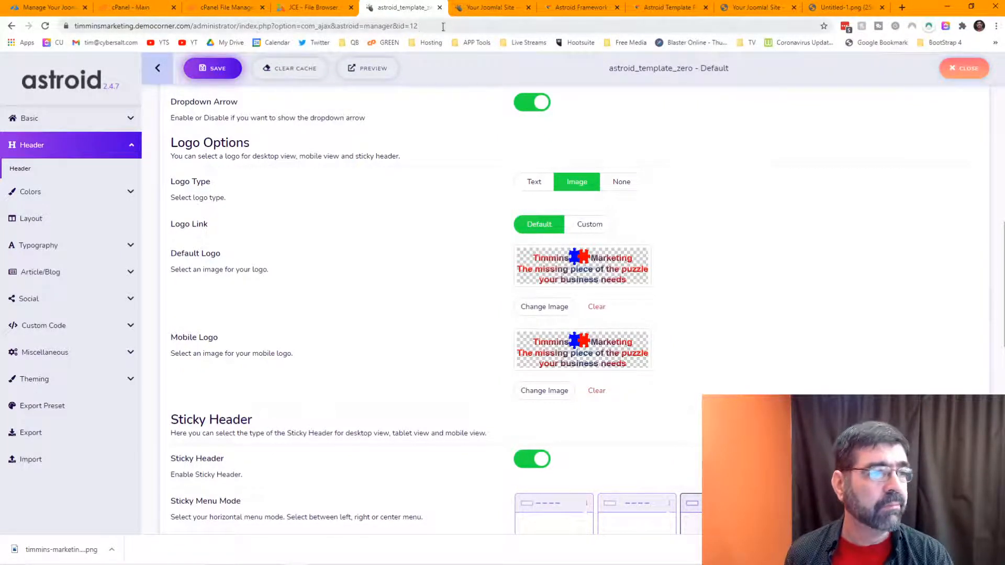
# Step: Reload the live site to see the new logo and close the Astroid Framework and Template pages
pyautogui.click(492, 7)
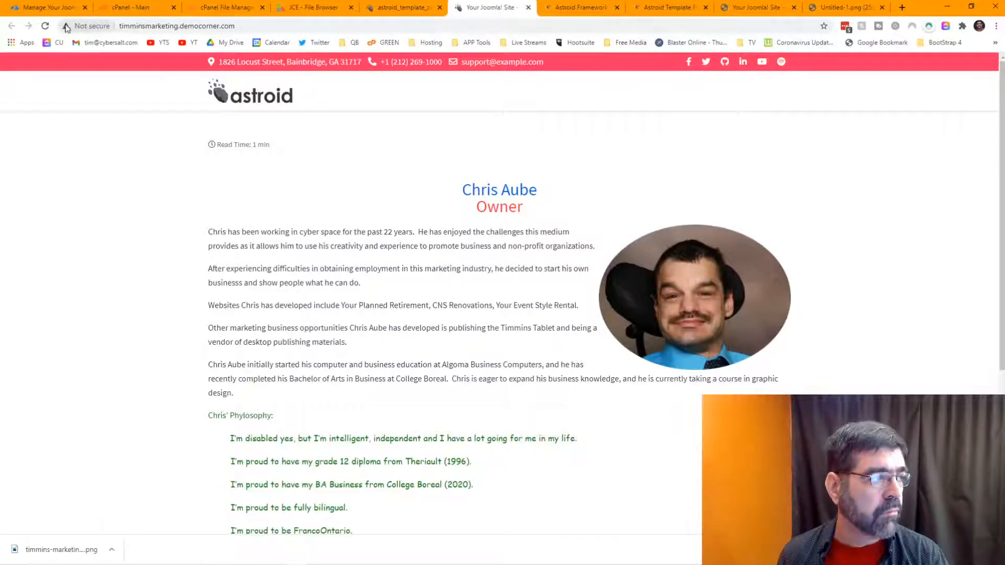
pyautogui.click(45, 26)
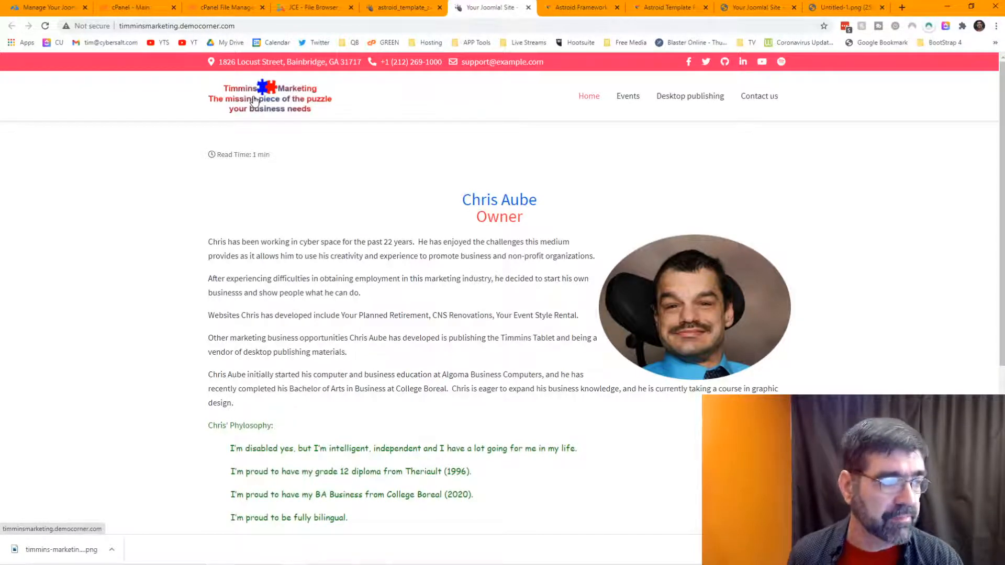
pyautogui.click(768, 8)
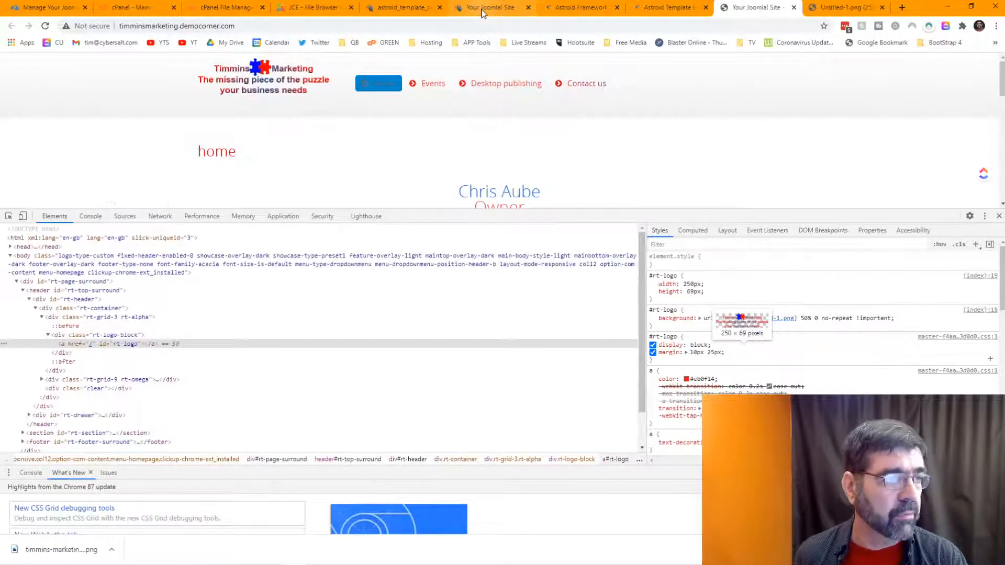
pyautogui.click(572, 10)
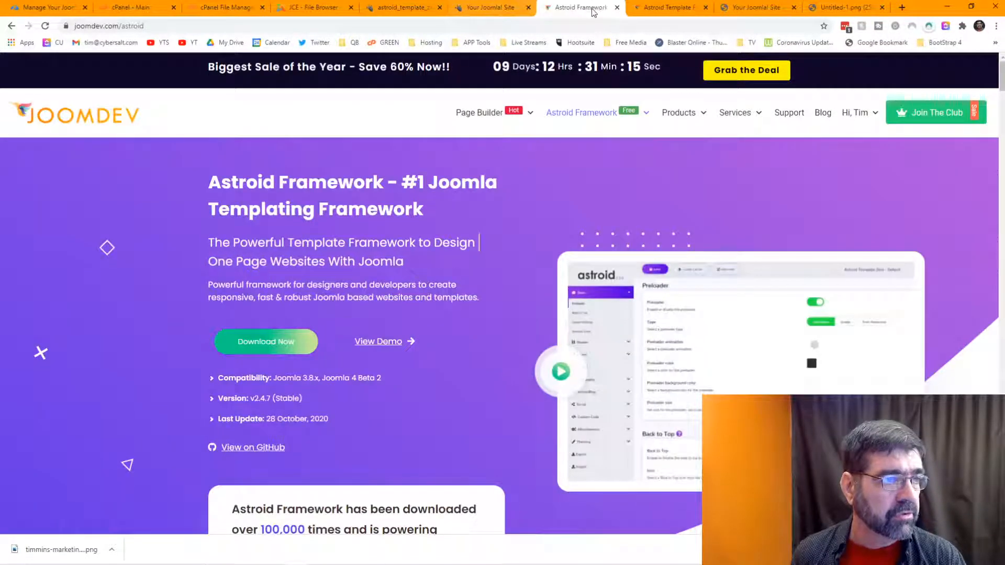
pyautogui.click(618, 7)
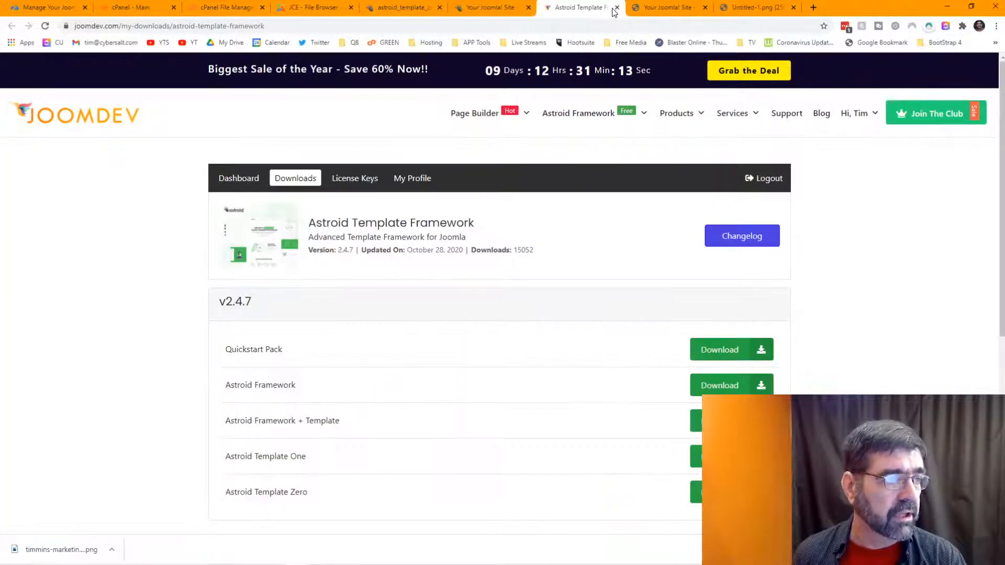
pyautogui.click(618, 8)
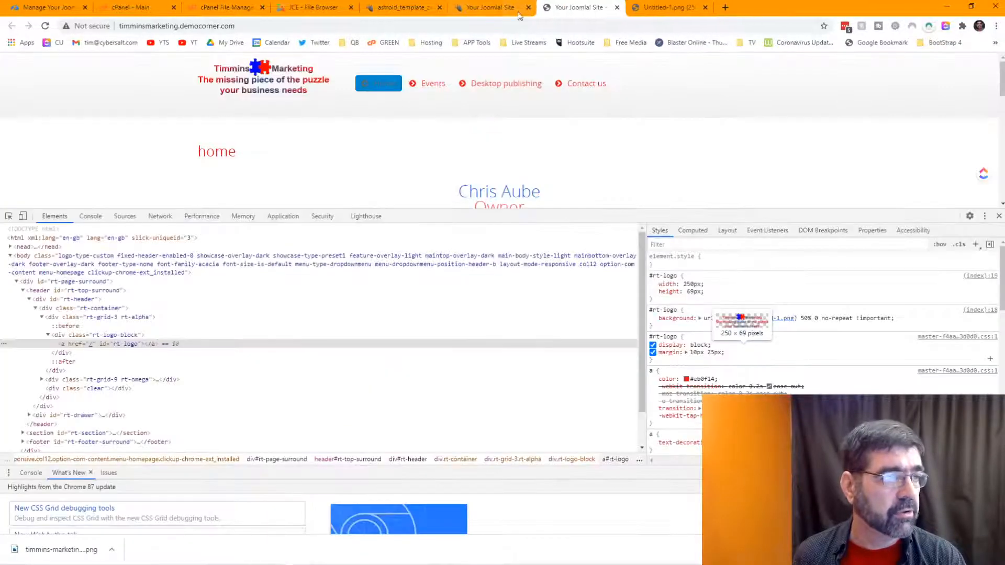
pyautogui.click(491, 7)
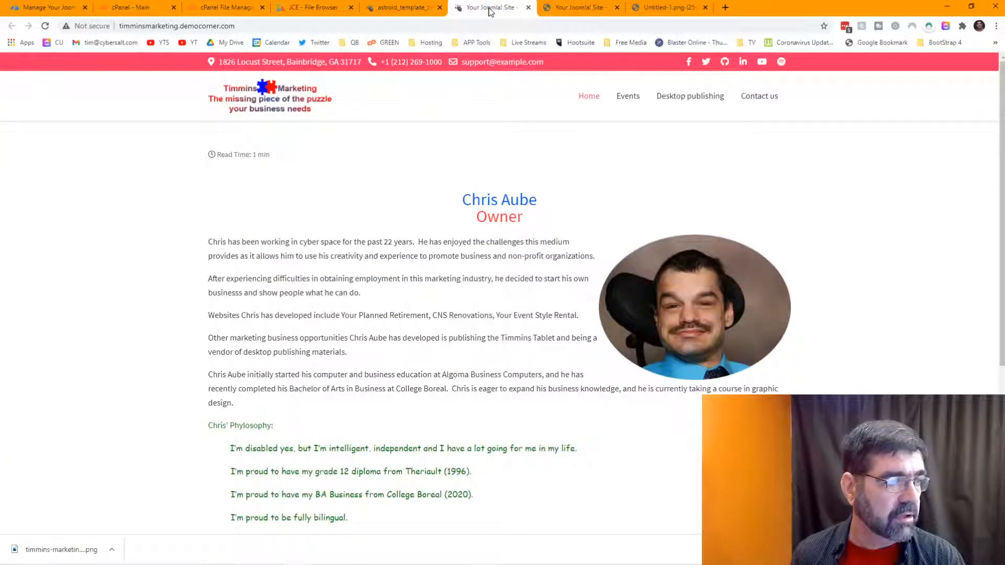
pyautogui.click(407, 7)
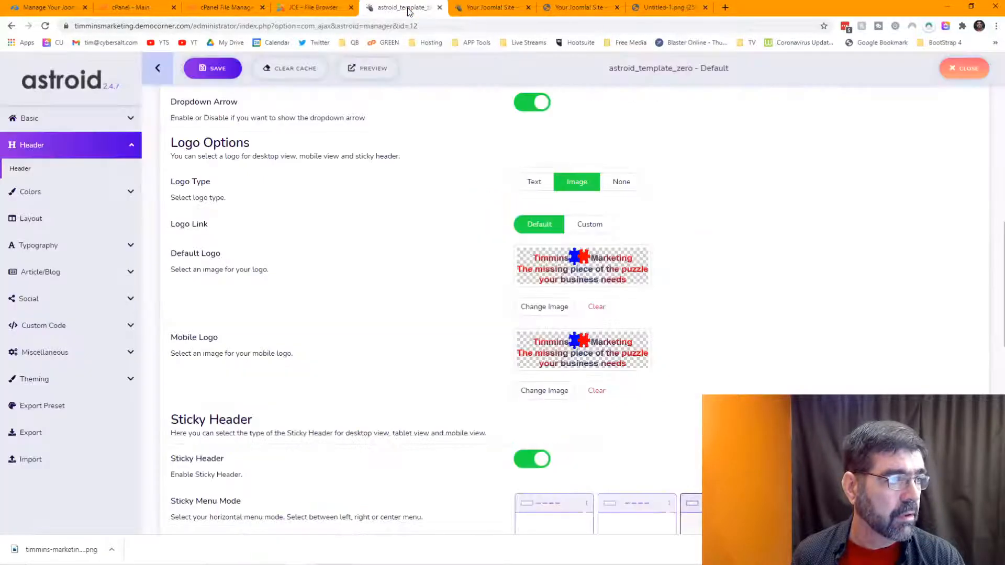
# Step: Check the logo on the Contact us, Desktop publishing and Home pages, then return to the template settings
pyautogui.click(479, 11)
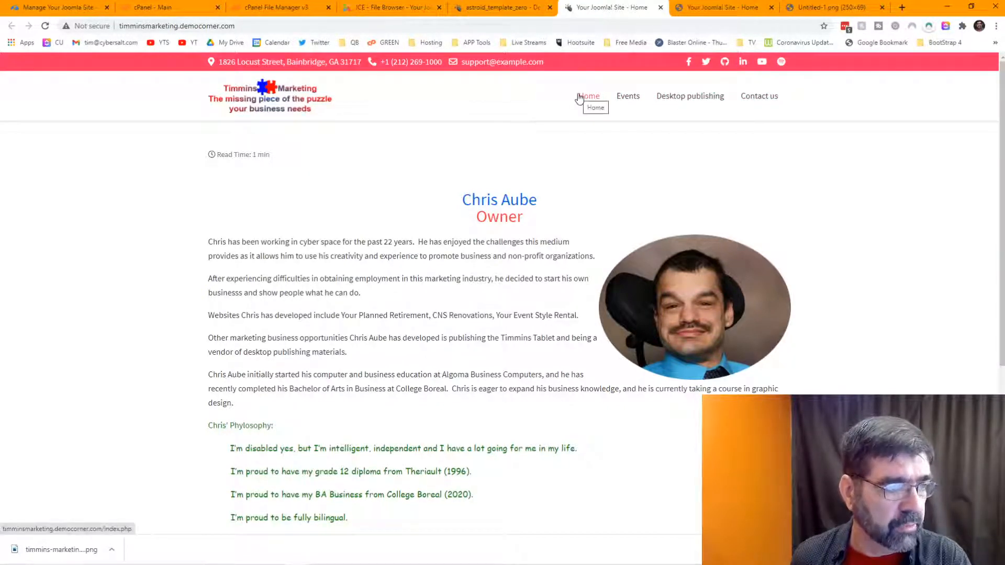
pyautogui.click(754, 101)
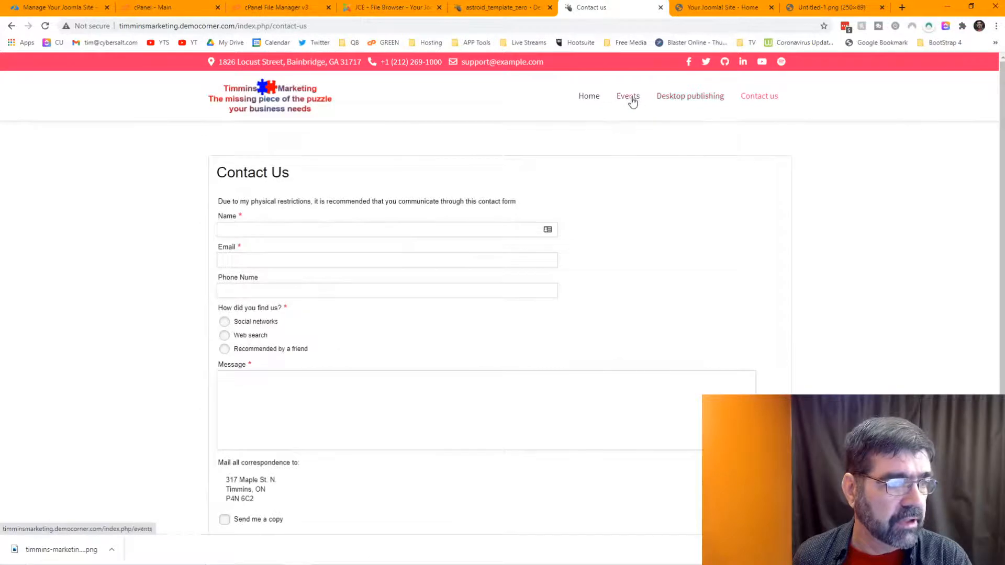
pyautogui.click(682, 101)
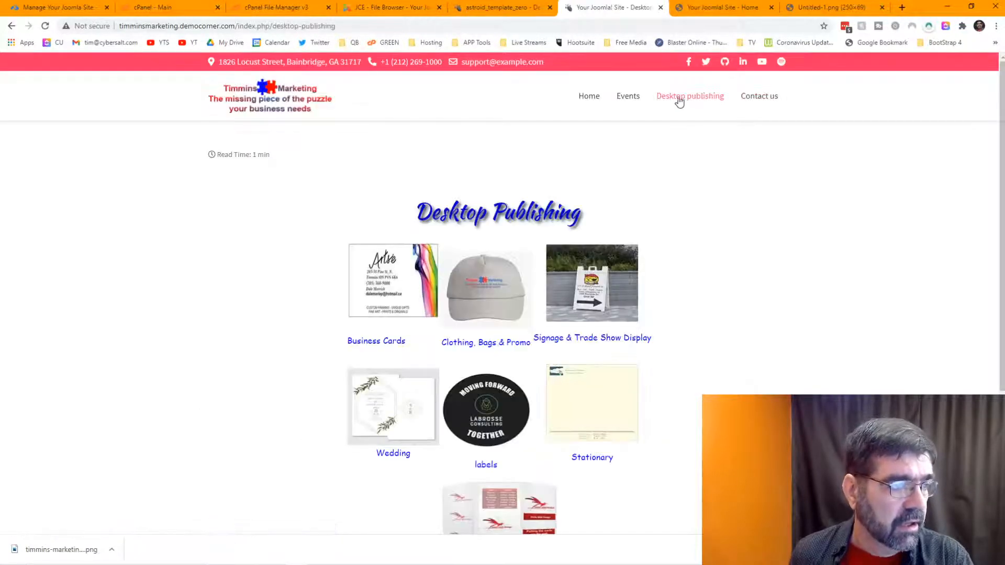
pyautogui.click(588, 97)
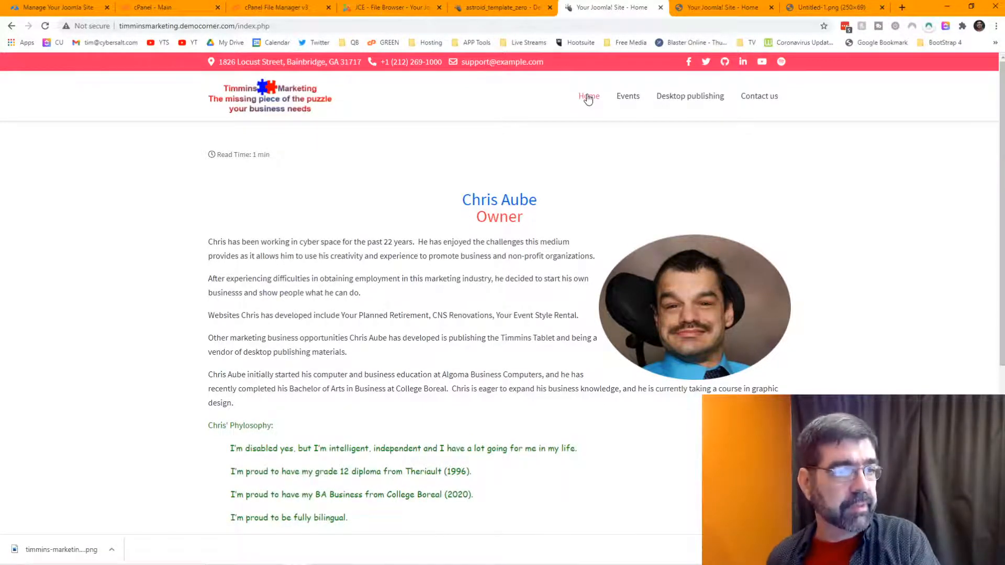
pyautogui.click(472, 10)
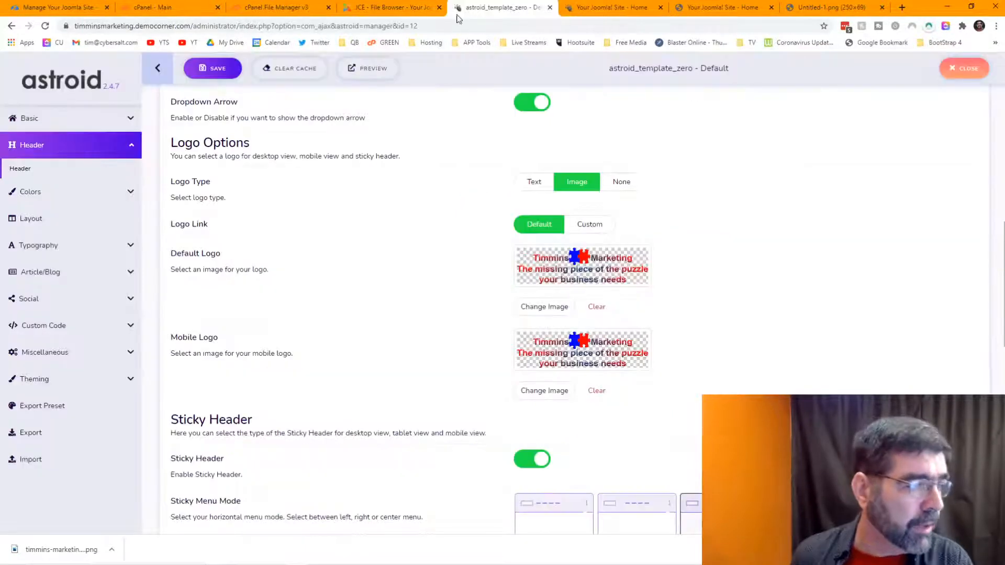
# Step: Set the menu font size to 1.7 rem and measure its line height in rem
pyautogui.click(50, 247)
pyautogui.scroll(-6, 378, 198)
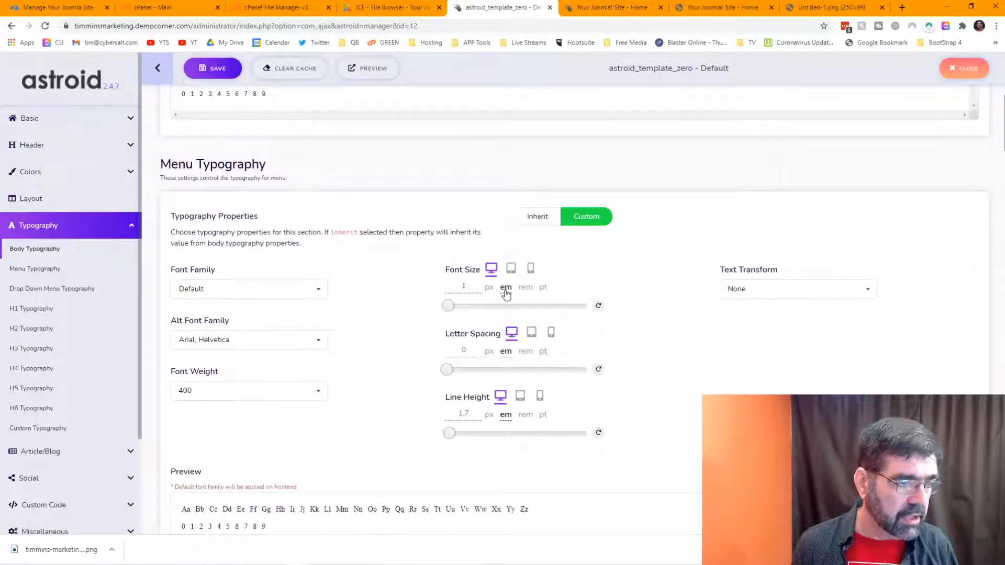
pyautogui.click(525, 289)
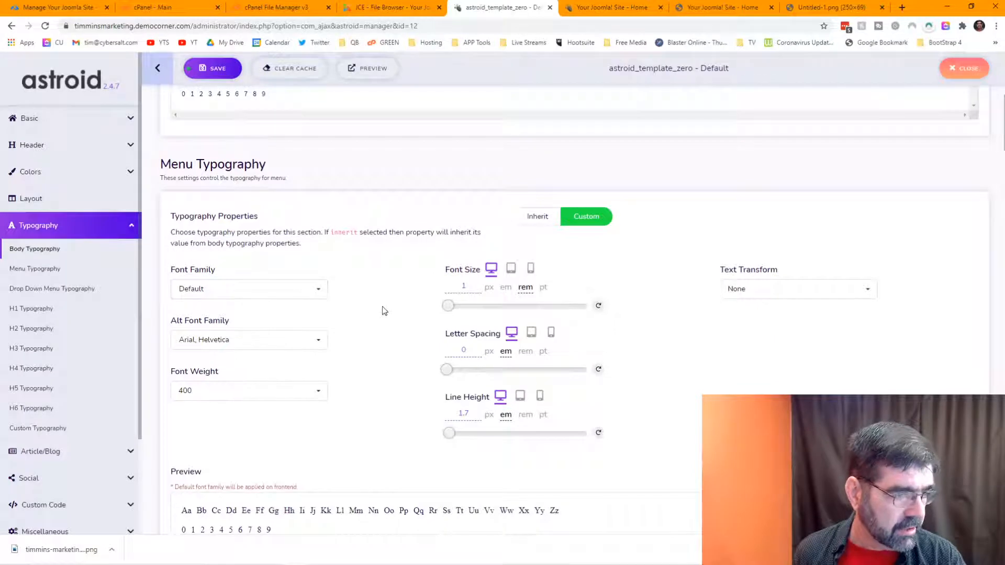
pyautogui.scroll(-1, 382, 308)
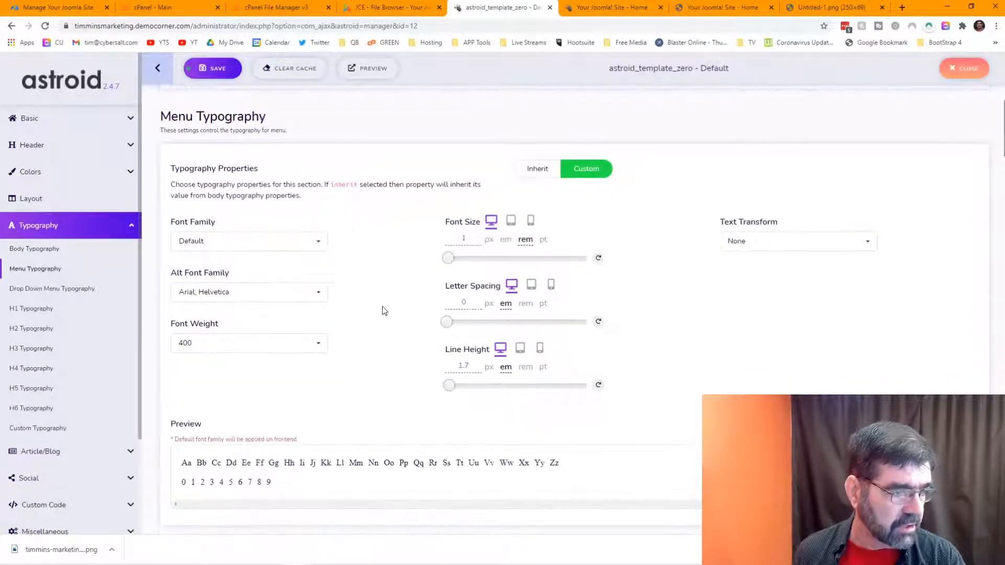
pyautogui.click(525, 368)
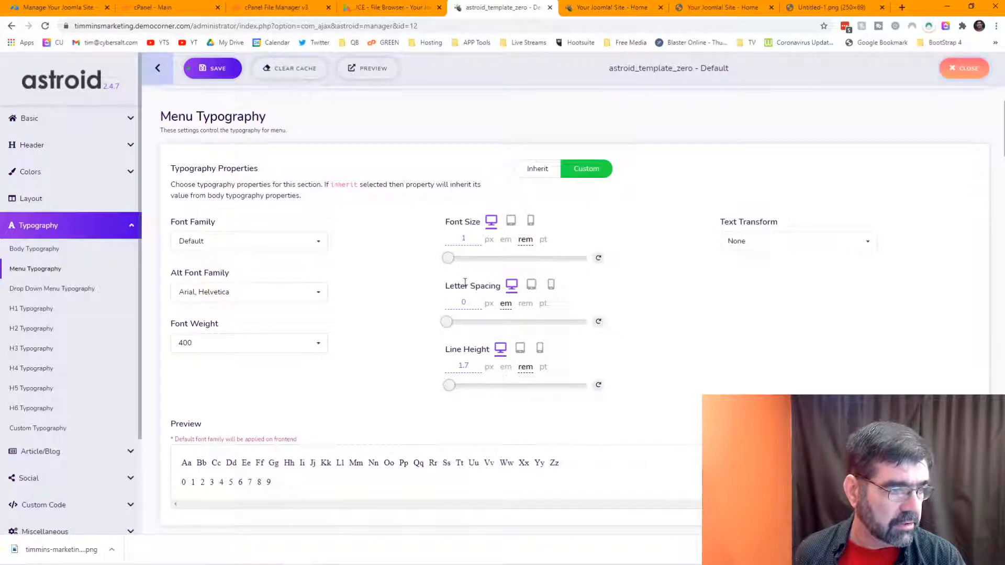
pyautogui.scroll(-2, 396, 273)
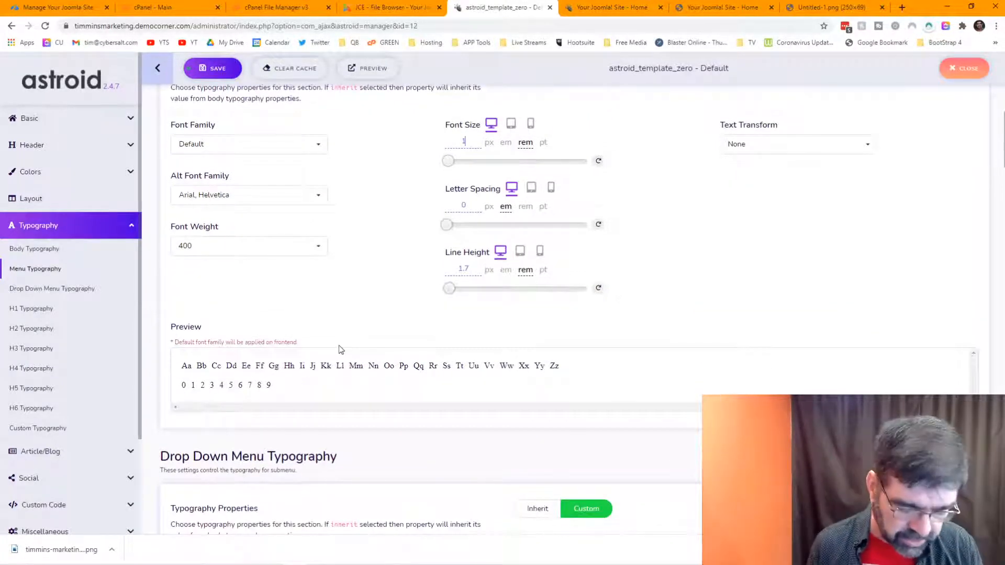
pyautogui.write('.7')
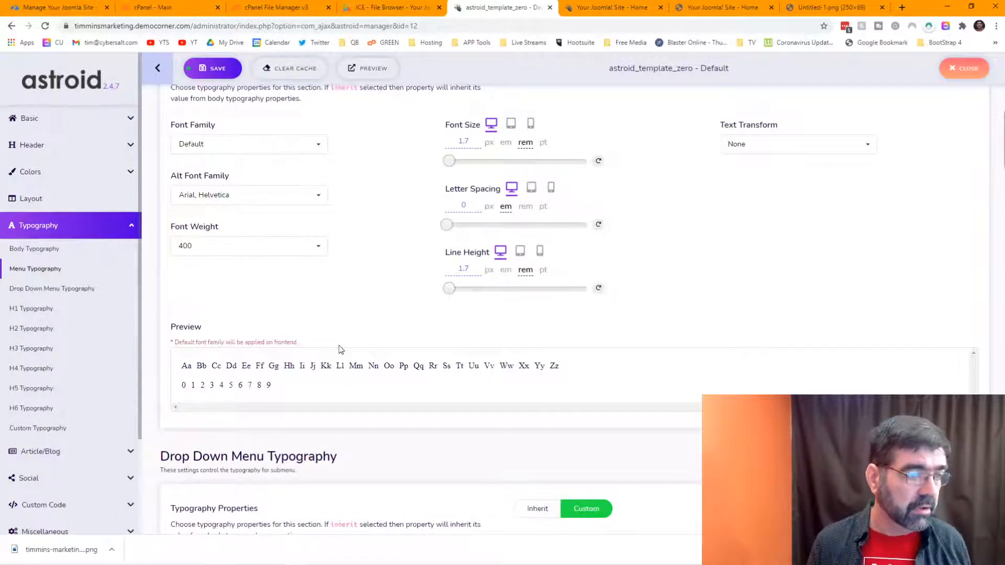
pyautogui.press('Tab')
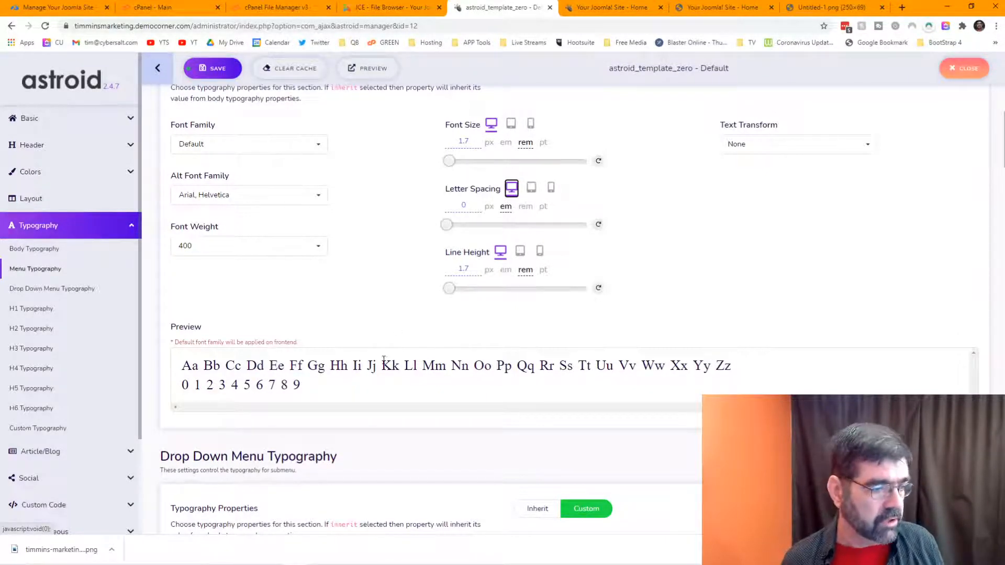
# Step: Choose Bookman Old Style as the menu font family
pyautogui.click(319, 148)
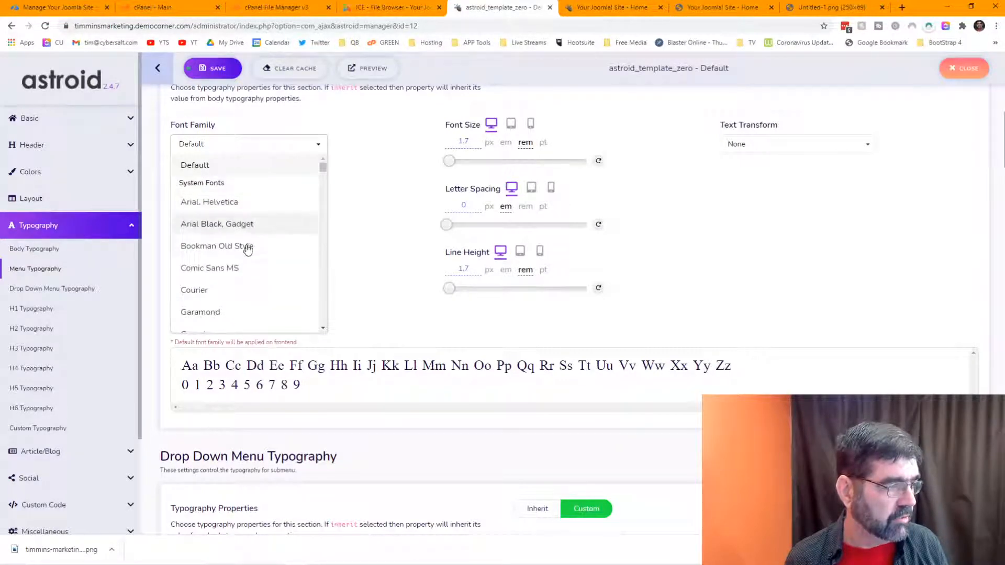
pyautogui.click(248, 247)
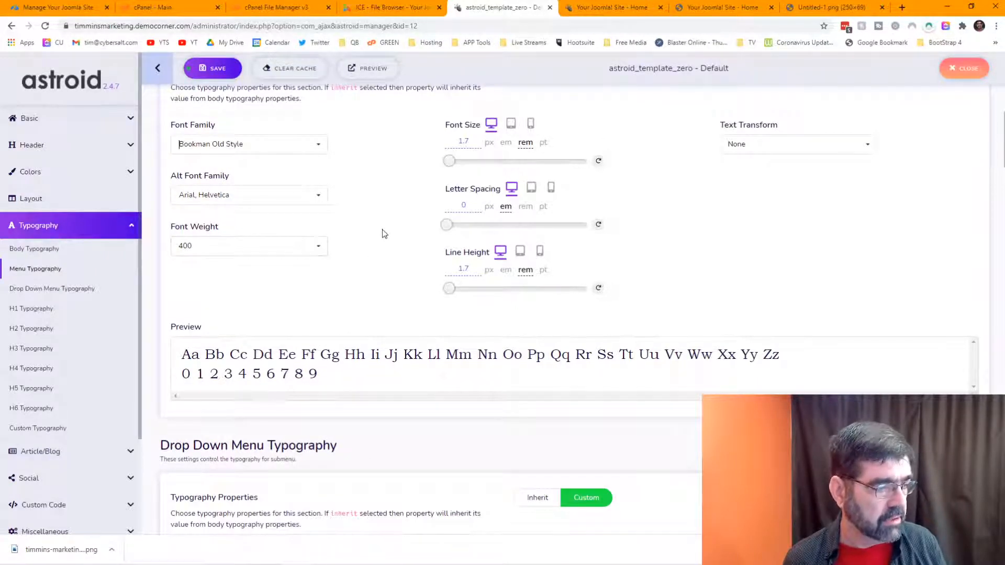
pyautogui.scroll(-3, 384, 230)
pyautogui.scroll(4, 390, 231)
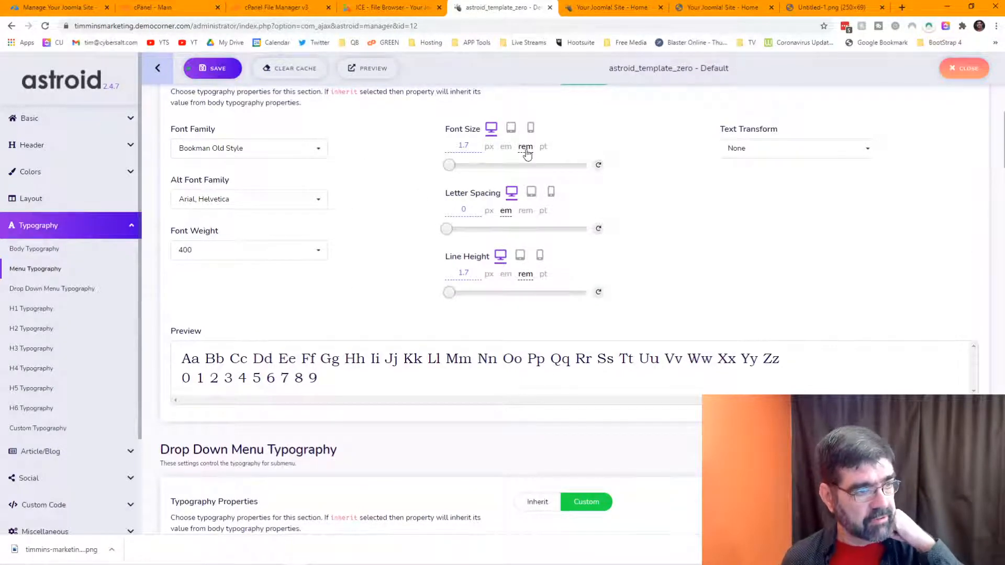
pyautogui.scroll(-4, 345, 186)
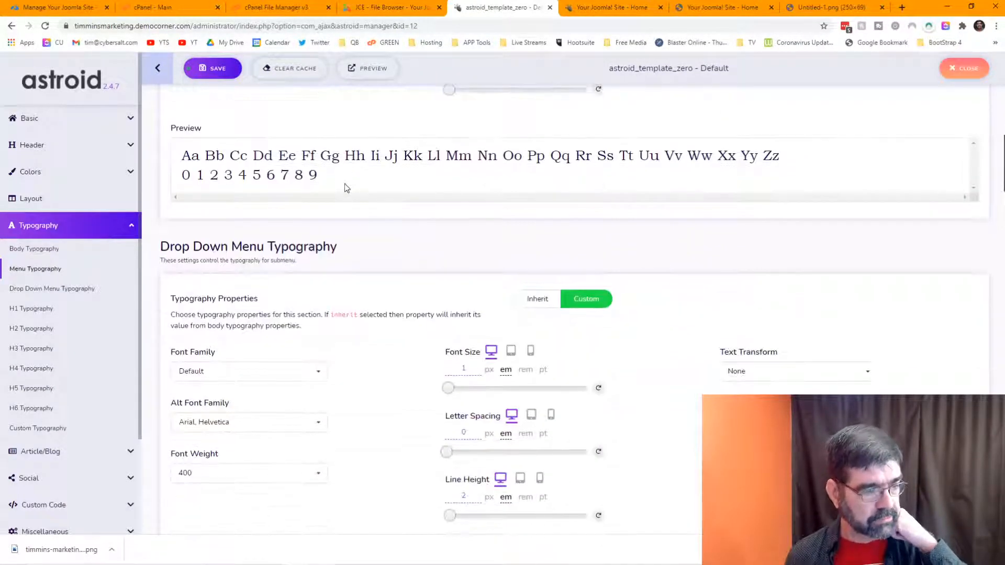
# Step: Give the dropdown menu Bookman Old Style at a 1.3 rem font size
pyautogui.click(215, 374)
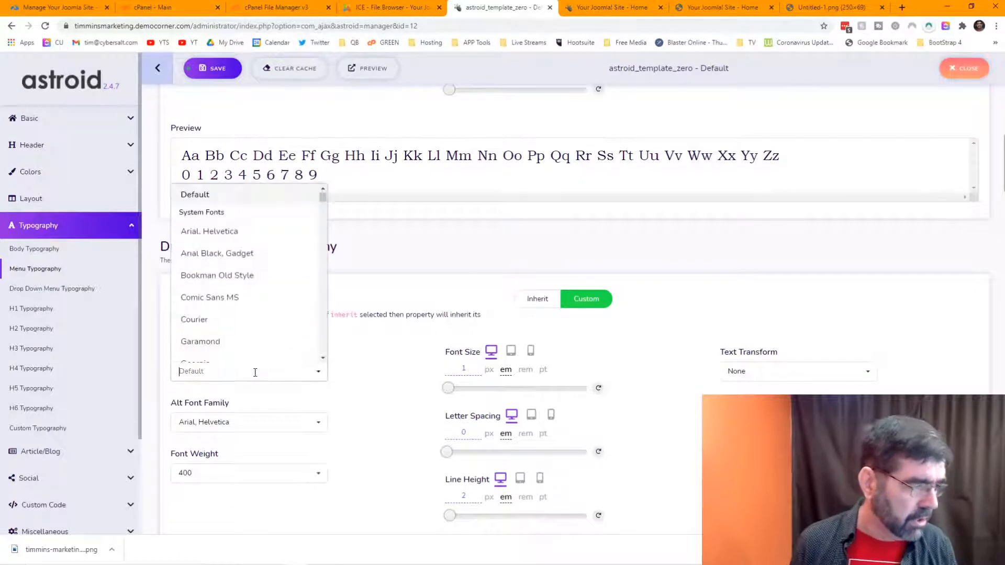
pyautogui.click(243, 277)
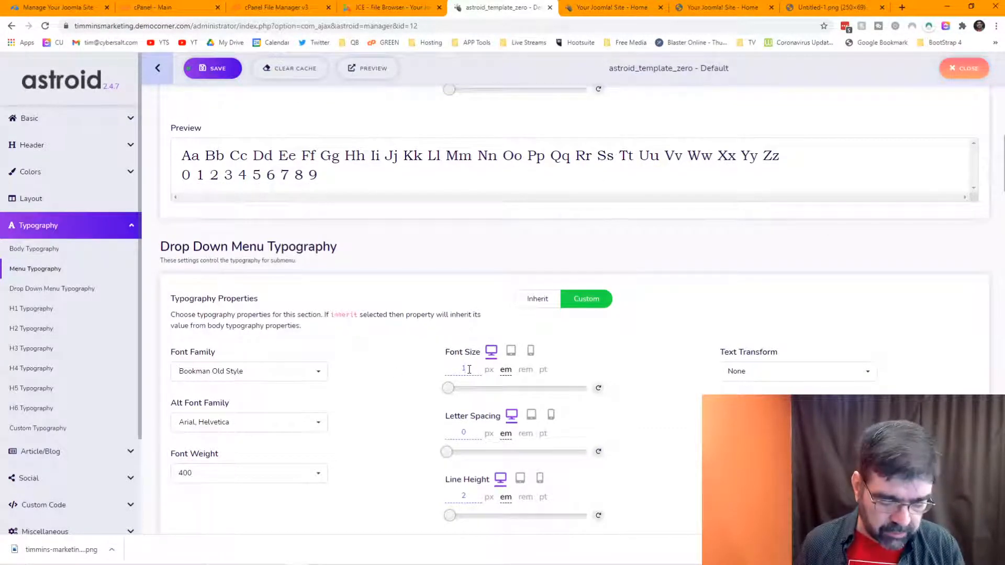
pyautogui.write('.5')
pyautogui.click(520, 370)
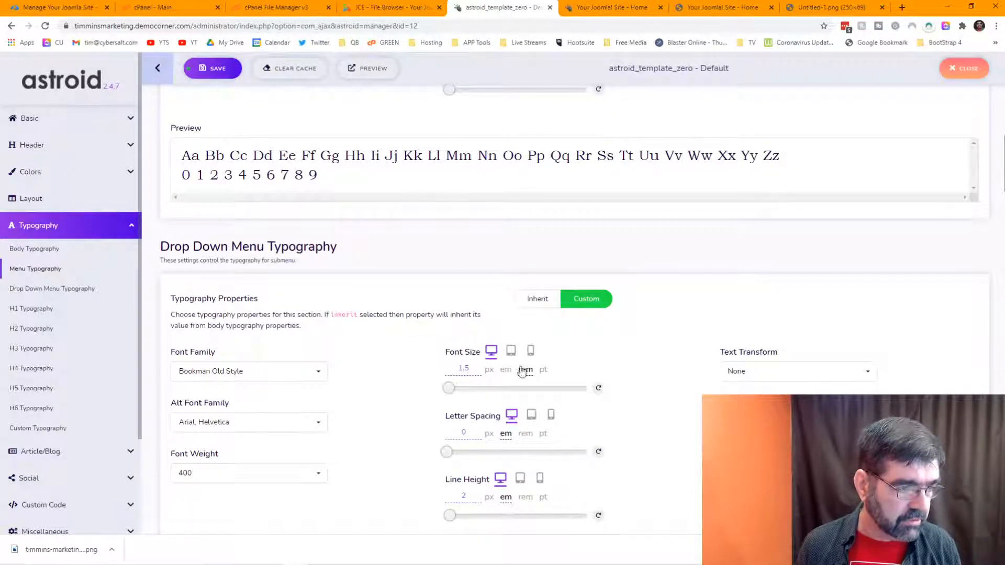
pyautogui.scroll(-2, 517, 368)
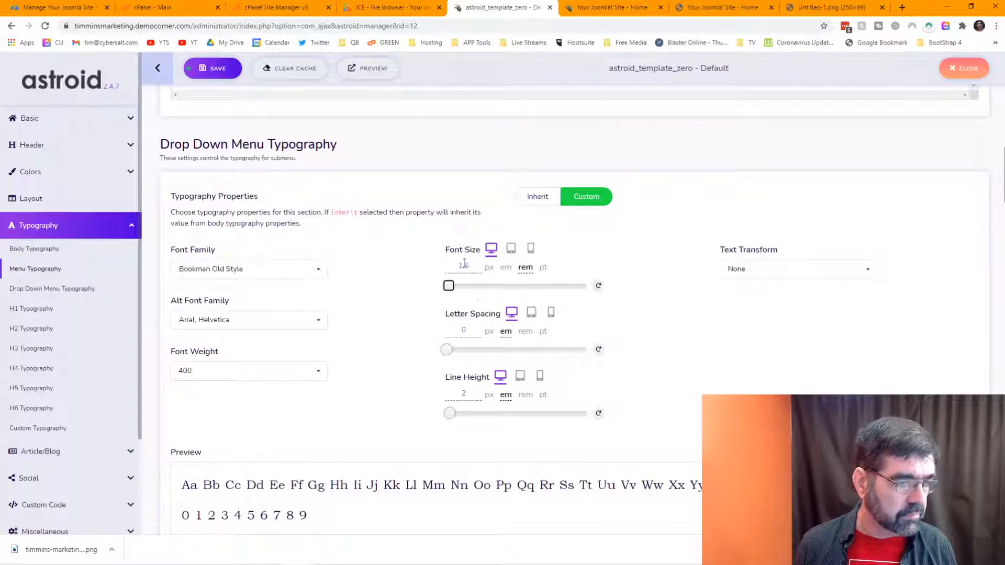
pyautogui.doubleClick(469, 266)
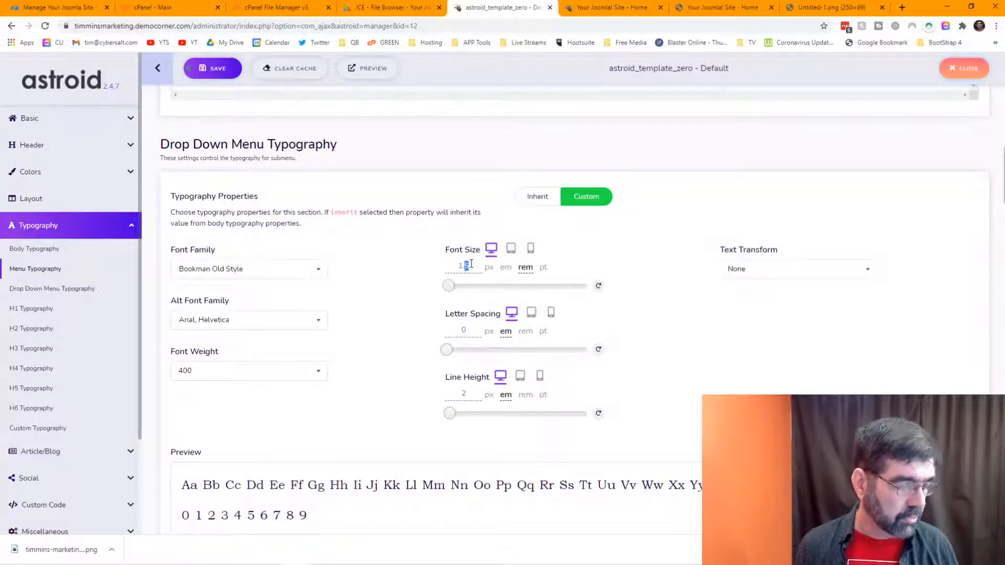
pyautogui.write('3')
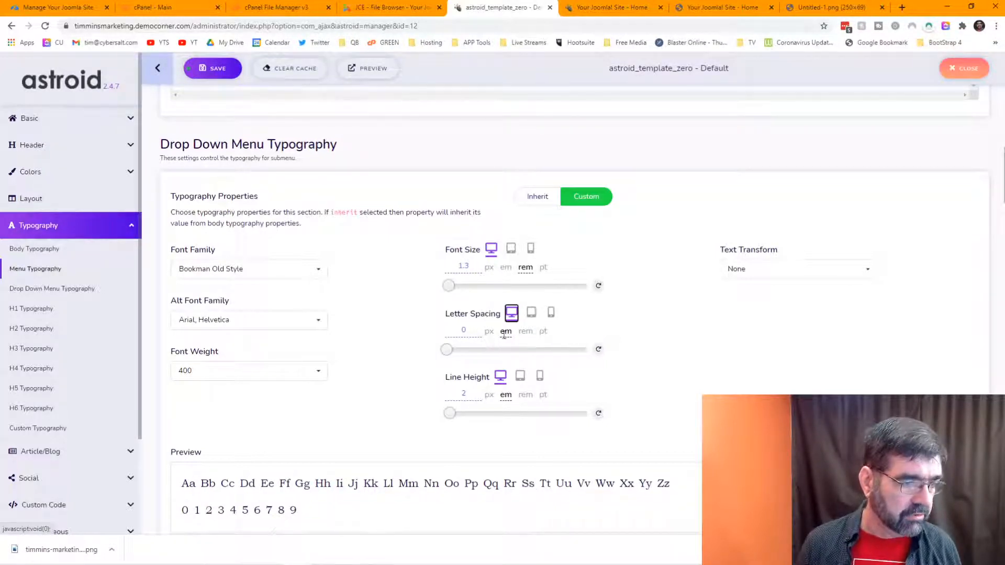
# Step: Set the dropdown line height to 1.3 rem and save the template settings
pyautogui.click(525, 395)
pyautogui.moveTo(475, 392); pyautogui.dragTo(447, 391)
pyautogui.write('1')
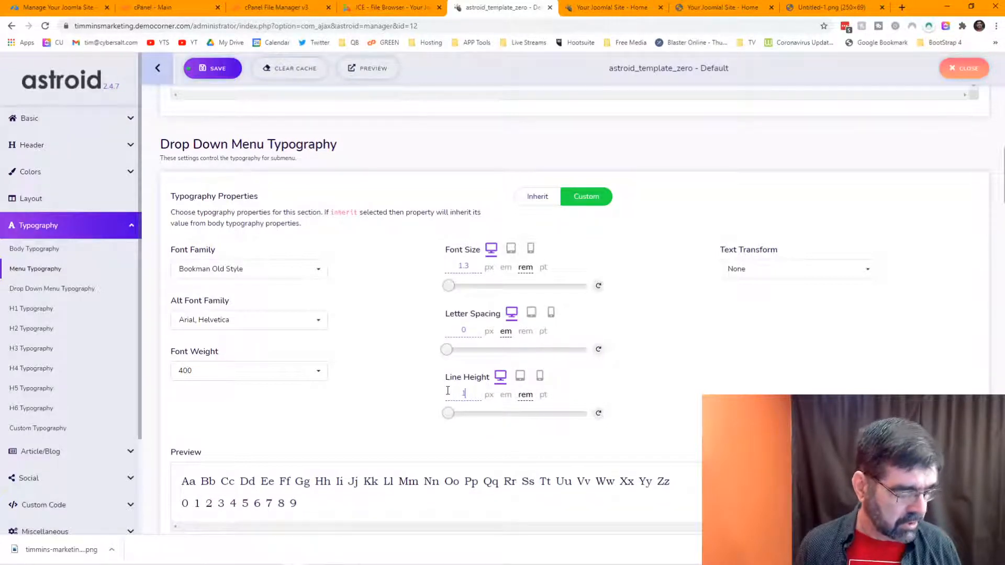
pyautogui.write('.3')
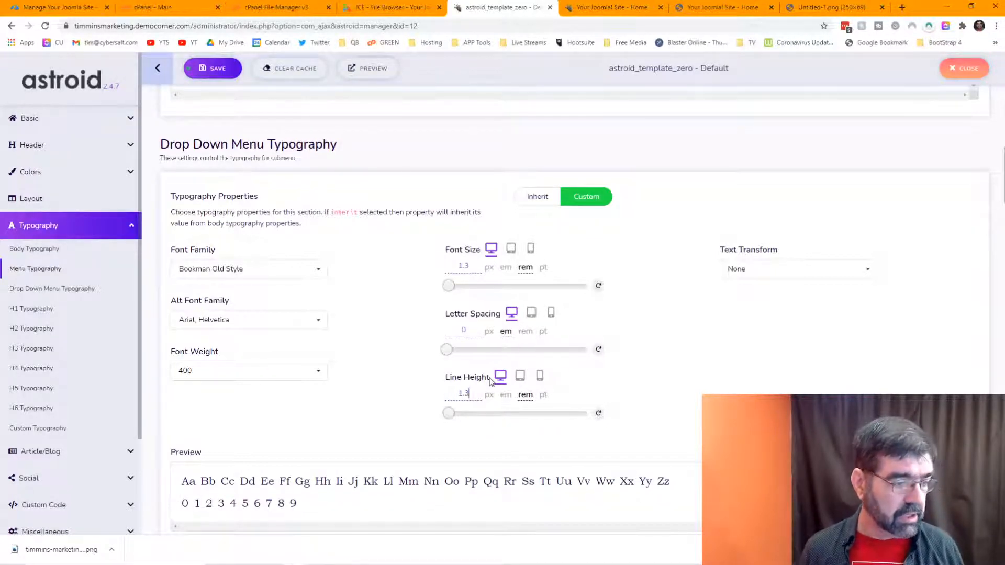
pyautogui.press('Tab')
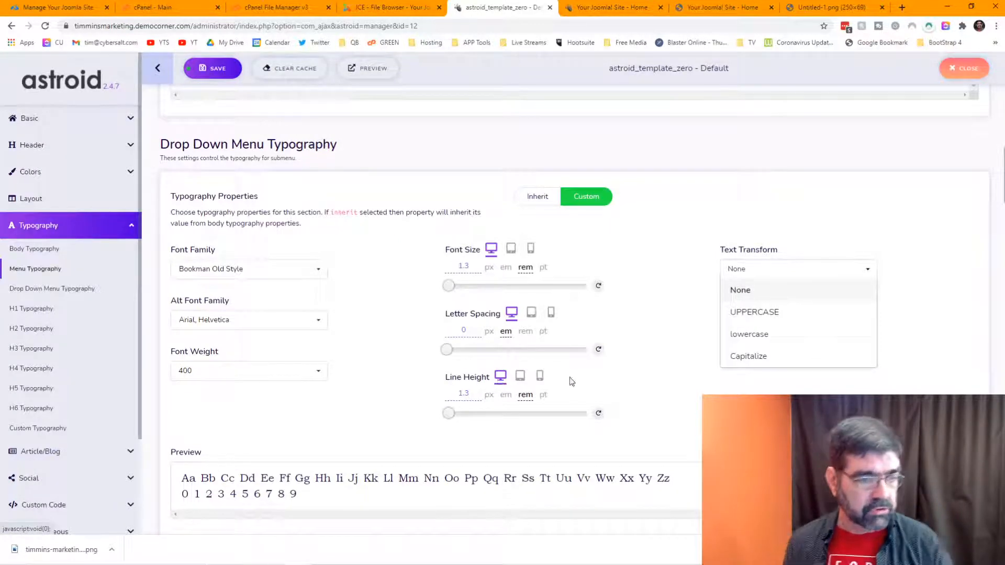
pyautogui.click(744, 419)
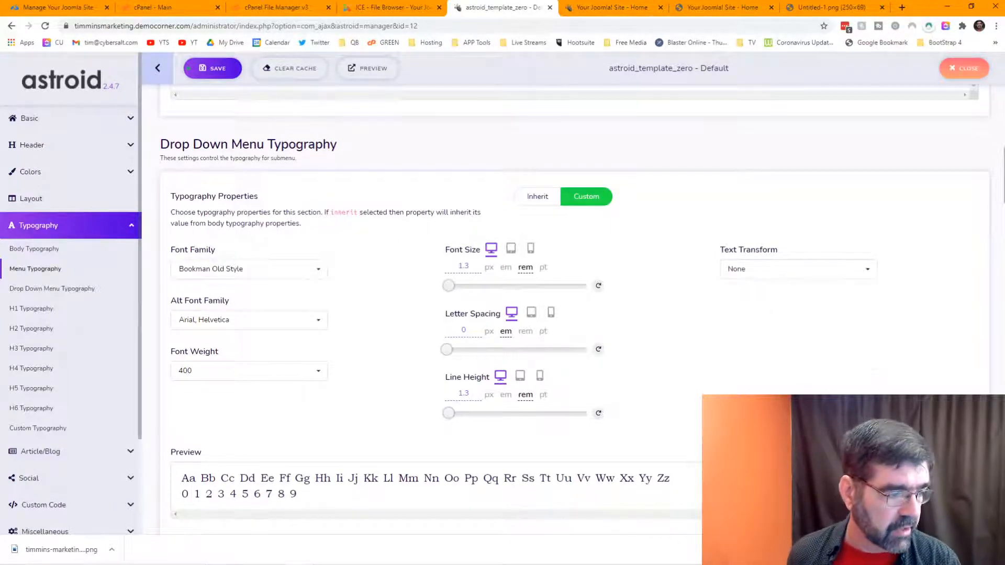
pyautogui.click(204, 71)
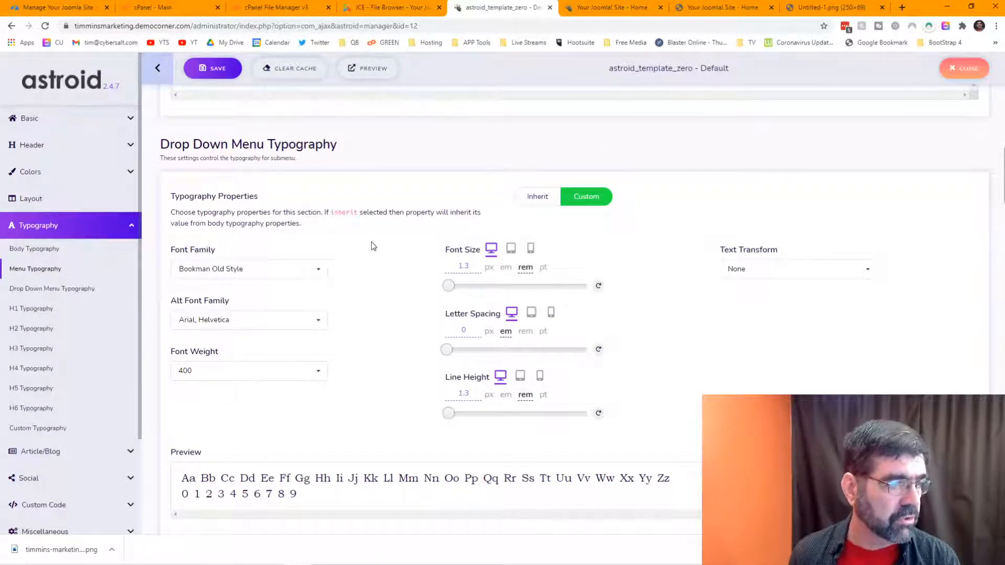
pyautogui.scroll(-1, 559, 70)
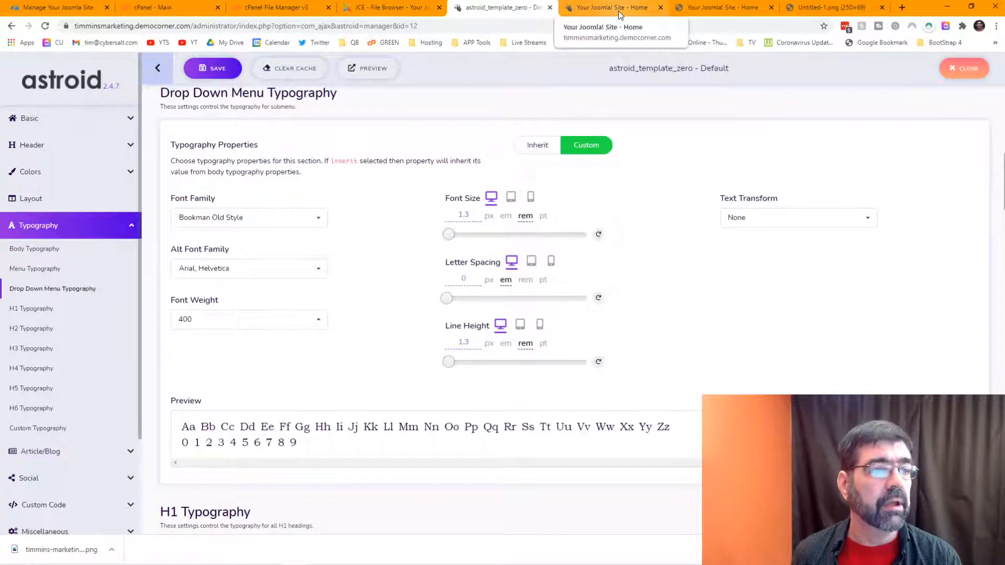
# Step: Reload the live home page to view the Bookman menu font, then open the administrator's Menus list
pyautogui.click(618, 11)
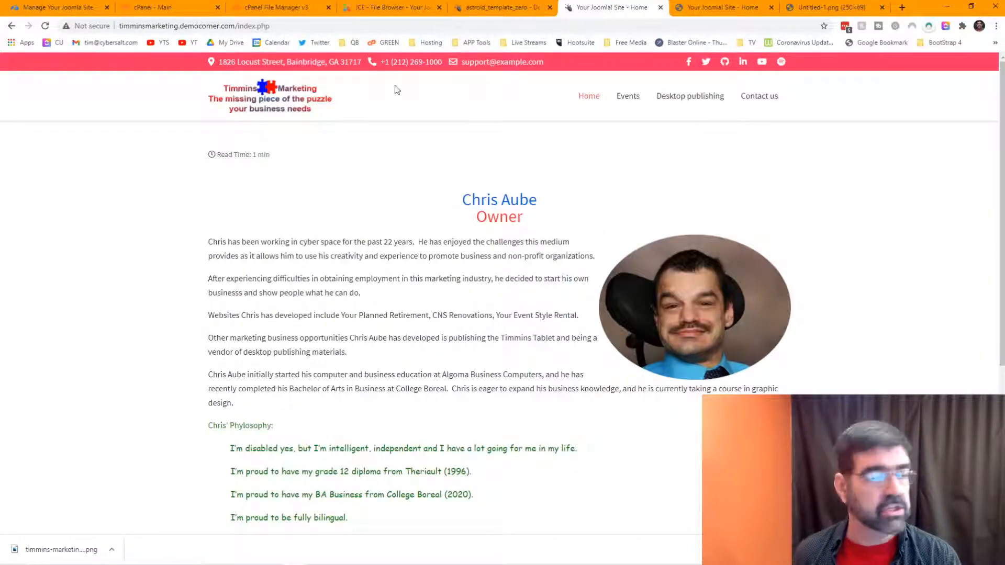
pyautogui.click(46, 28)
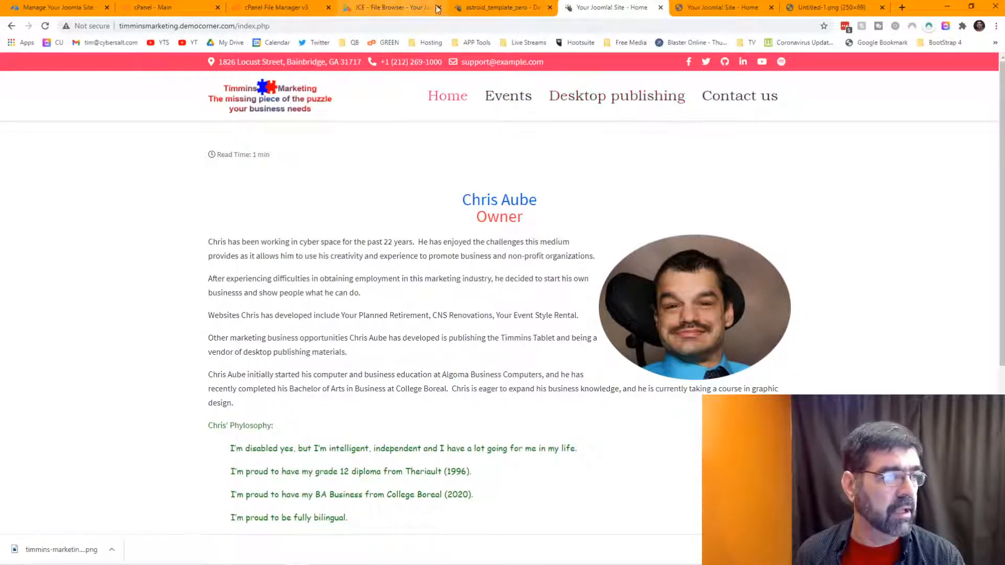
pyautogui.click(392, 8)
pyautogui.click(125, 62)
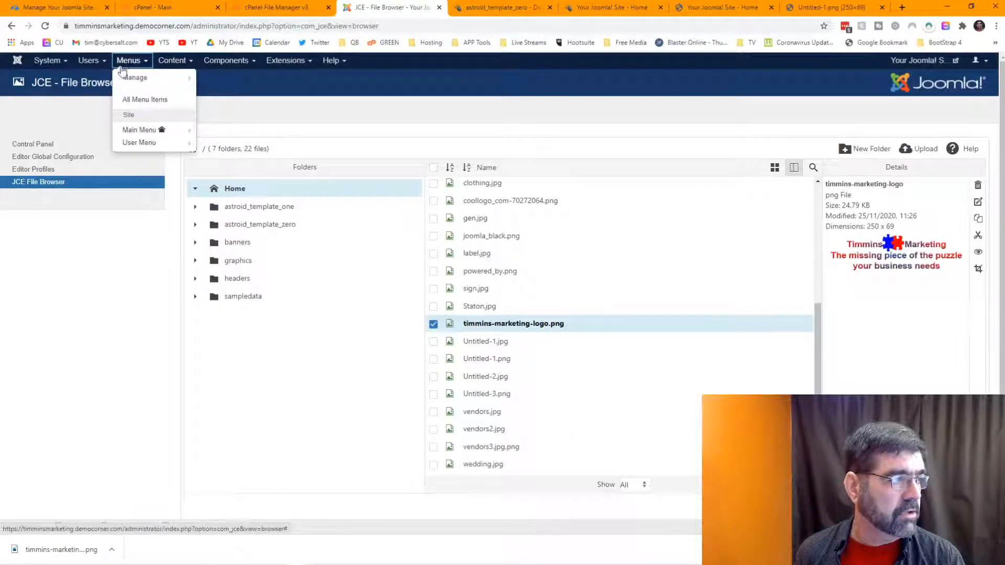
# Step: Rename the Main Menu item 'Desktop publishing' to 'Desktop Publishing' and save it
pyautogui.rightClick(131, 135)
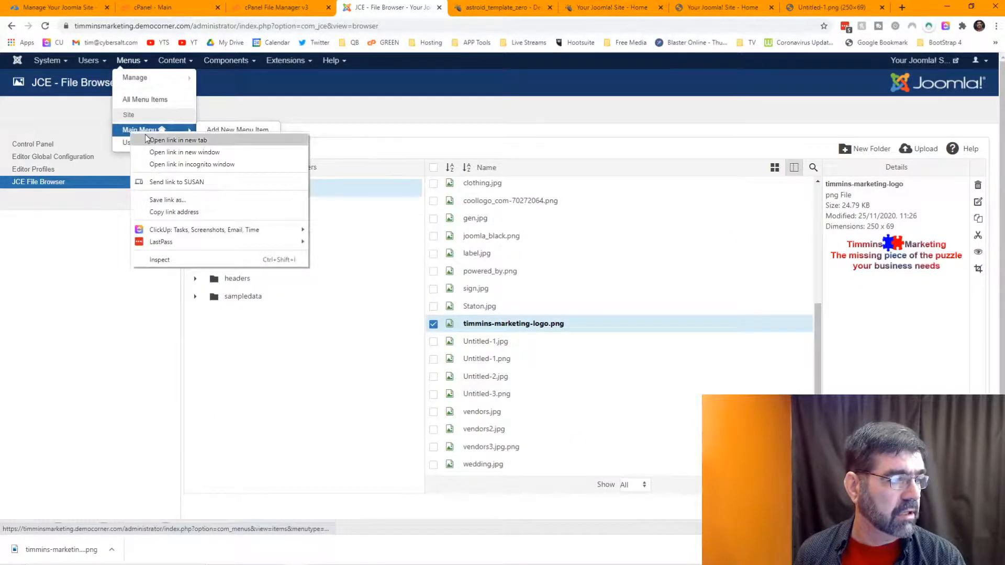
pyautogui.click(134, 130)
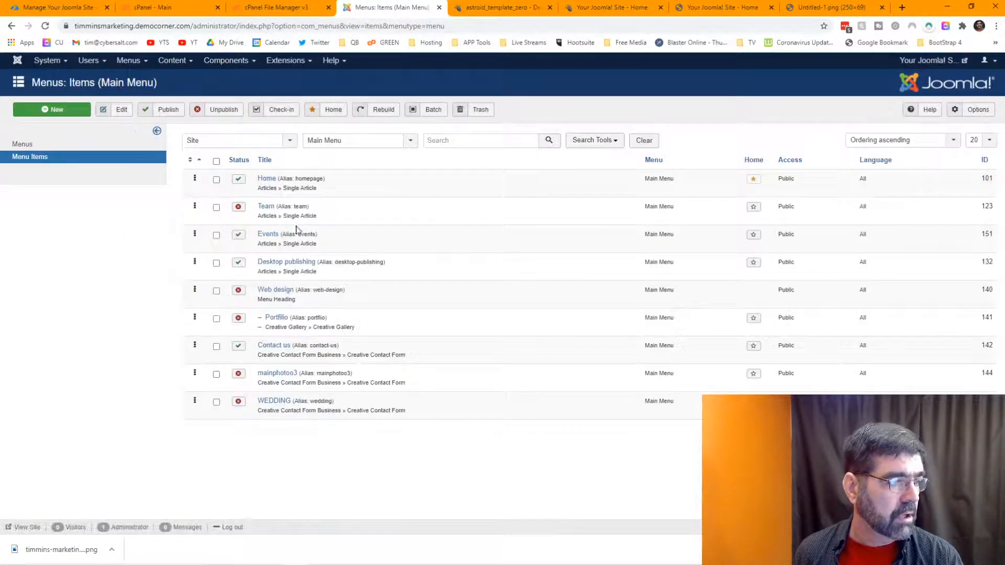
pyautogui.click(296, 264)
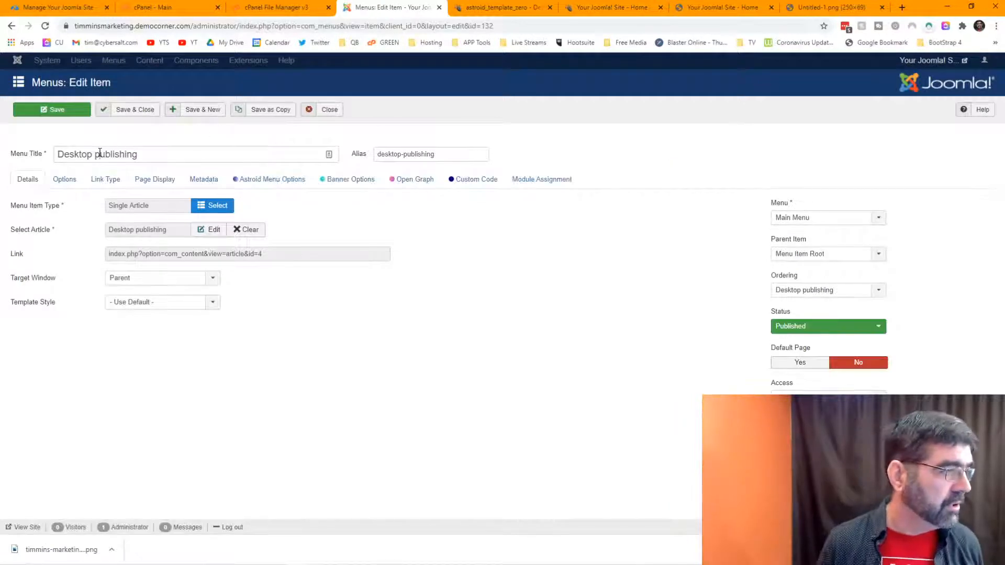
pyautogui.moveTo(95, 154); pyautogui.dragTo(100, 153)
pyautogui.write('P')
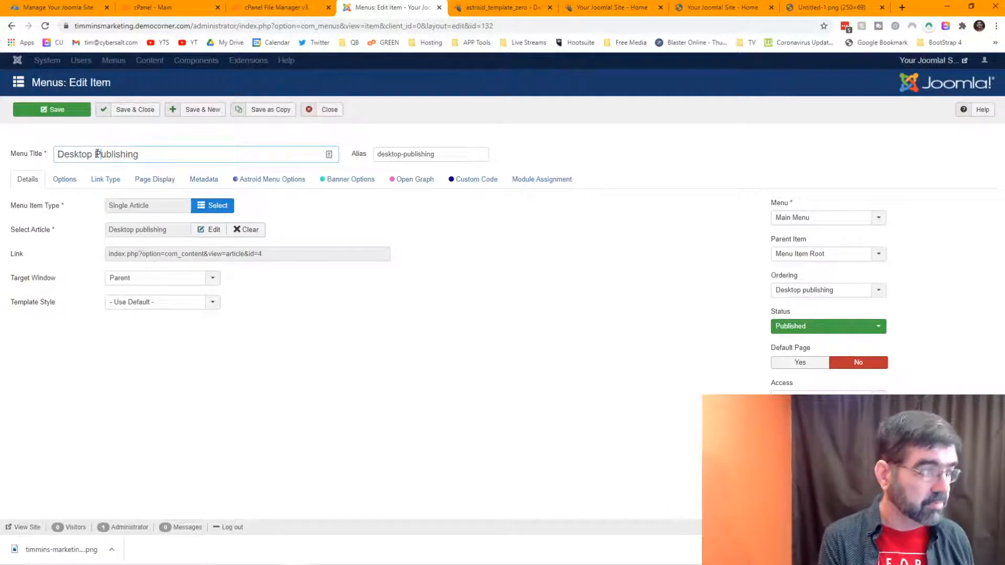
pyautogui.click(70, 113)
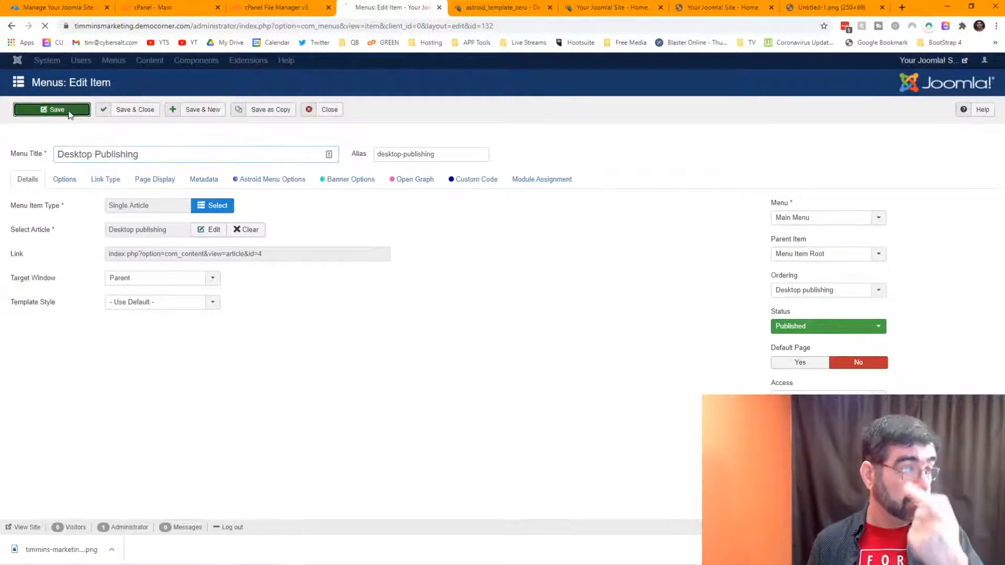
# Step: Reload the live home page to confirm the new title, then return to the typography settings
pyautogui.click(477, 11)
pyautogui.click(576, 7)
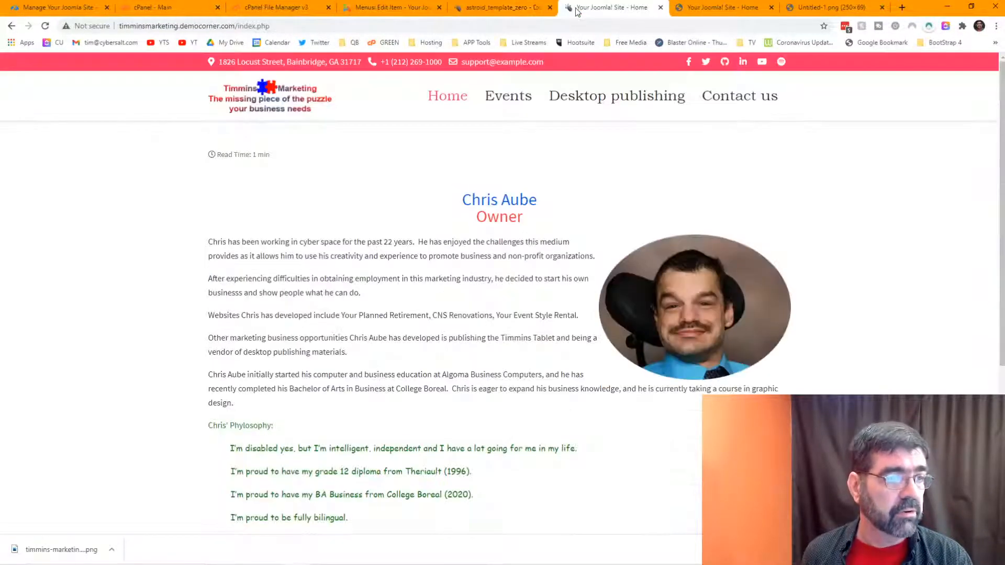
pyautogui.click(45, 26)
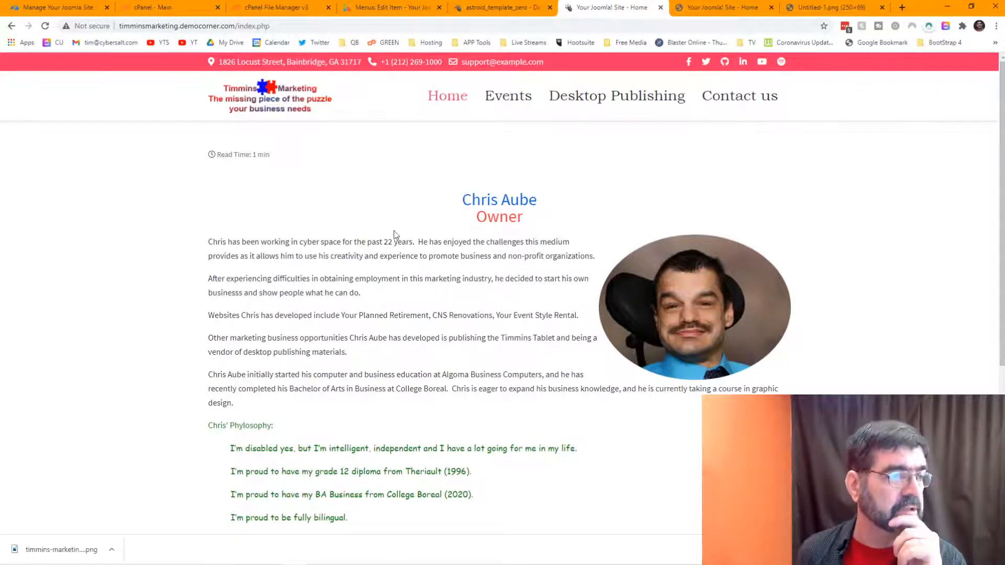
pyautogui.click(497, 19)
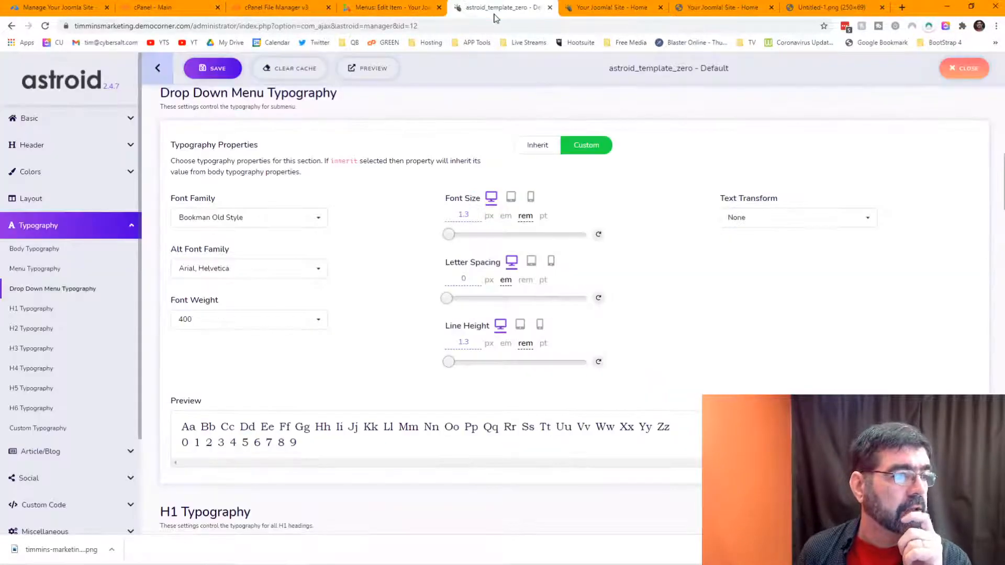
# Step: Give the body text a 1.2 rem font size and 1.2 rem line height, and save
pyautogui.scroll(4, 388, 209)
pyautogui.scroll(10, 388, 210)
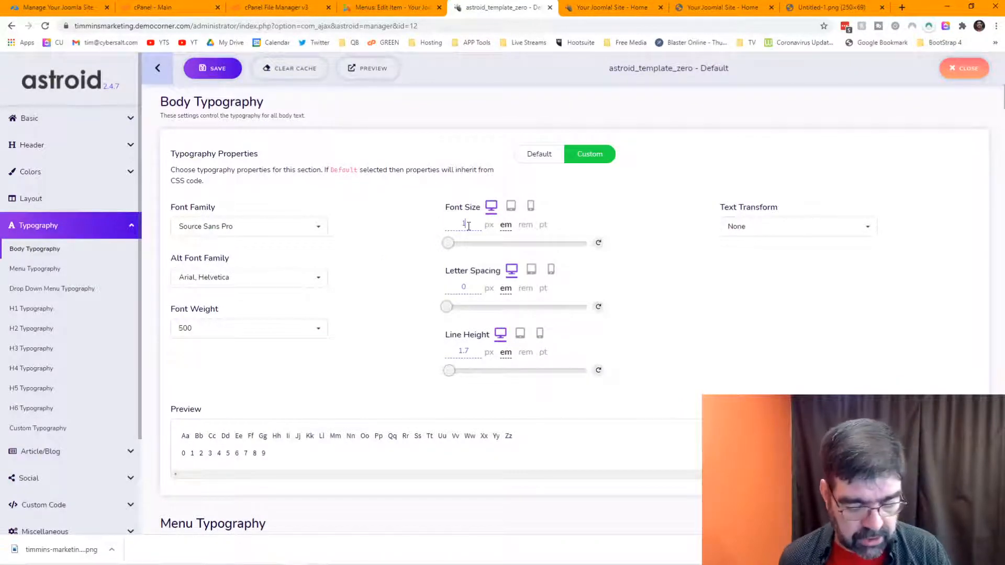
pyautogui.write('.2')
pyautogui.click(525, 225)
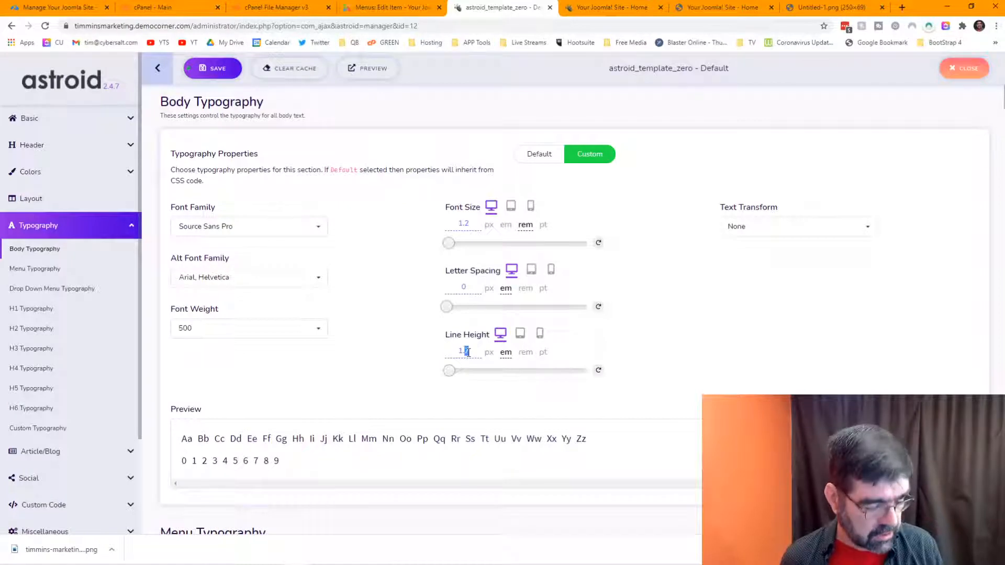
pyautogui.click(524, 353)
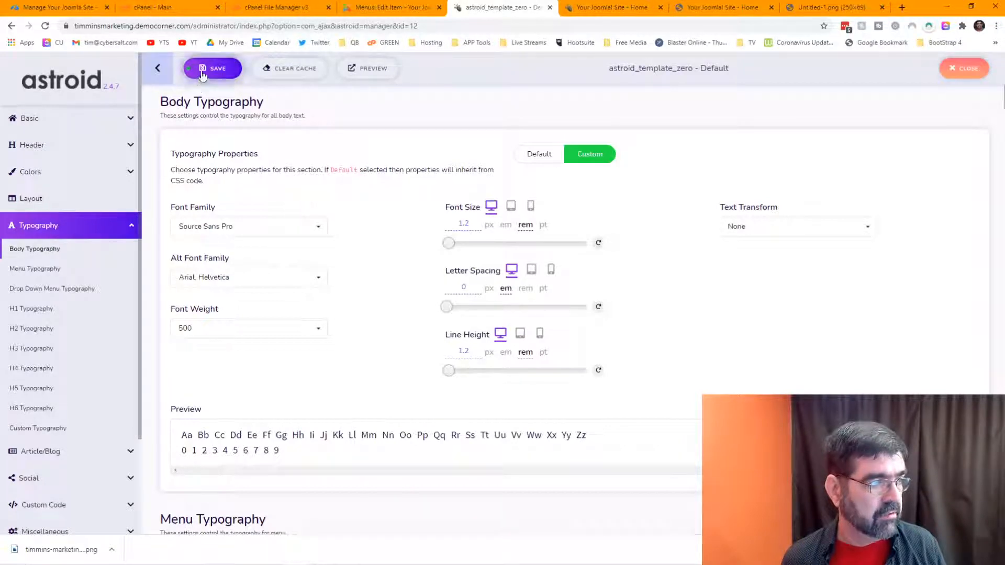
pyautogui.click(266, 71)
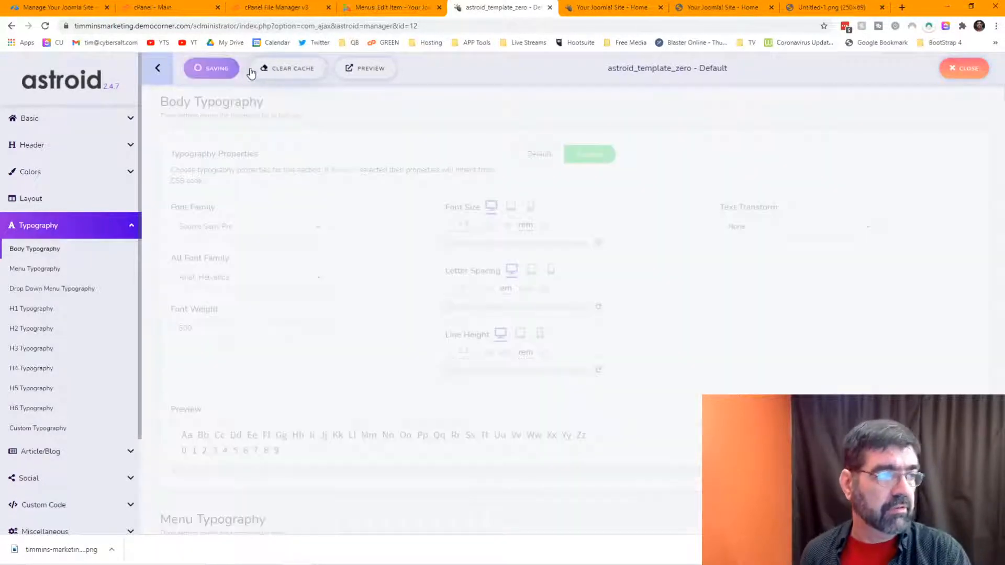
pyautogui.click(600, 10)
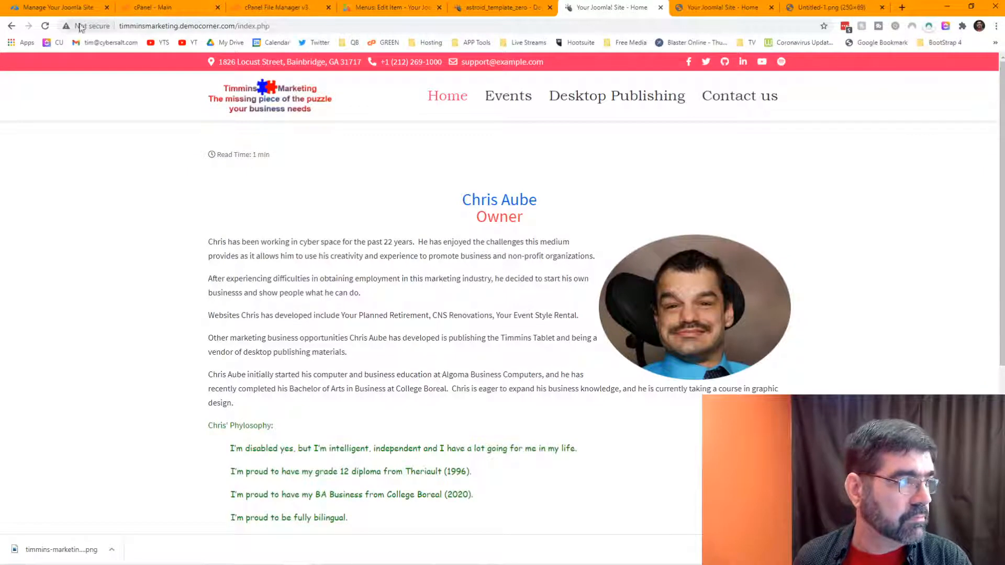
# Step: Reload the live site to view the new body text, then reopen the Desktop Publishing menu item editor
pyautogui.click(45, 27)
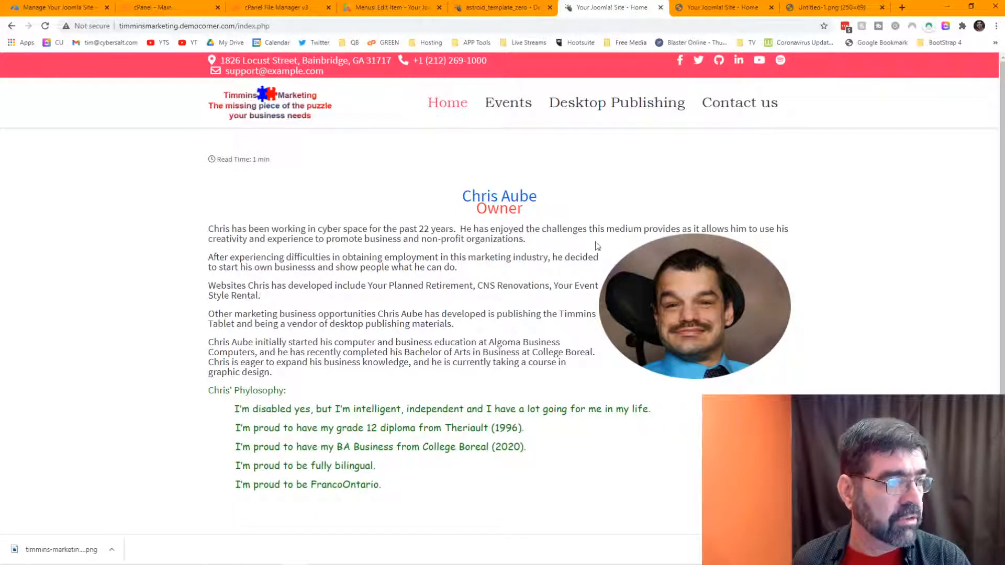
pyautogui.click(366, 8)
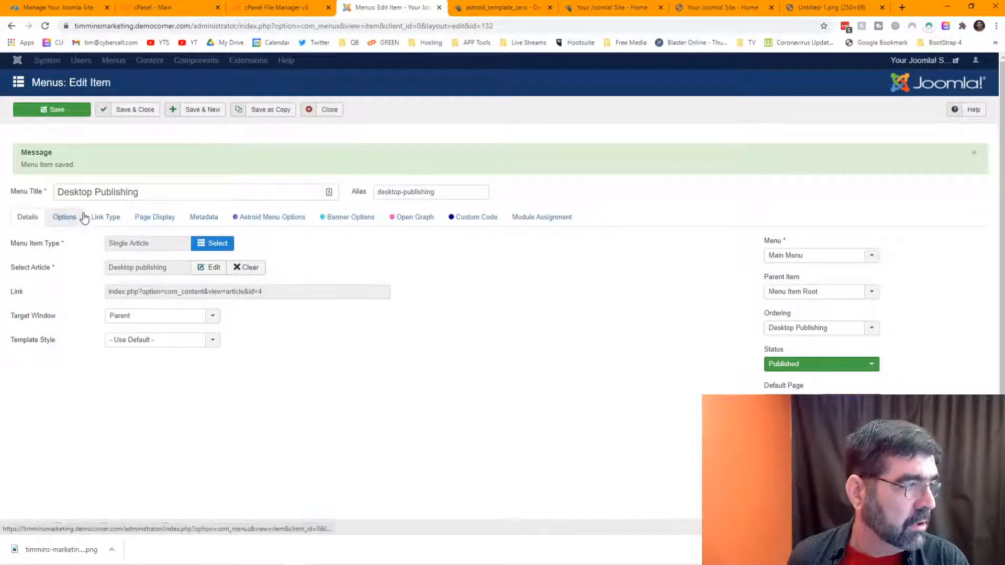
# Step: Save and close the Desktop Publishing menu item and go to the Articles list
pyautogui.click(149, 116)
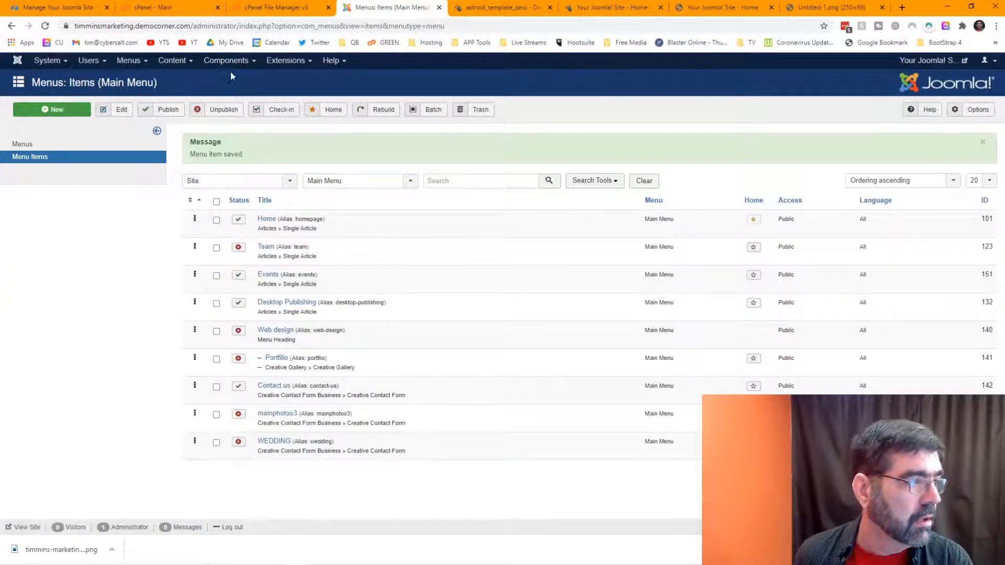
pyautogui.click(172, 60)
pyautogui.click(173, 78)
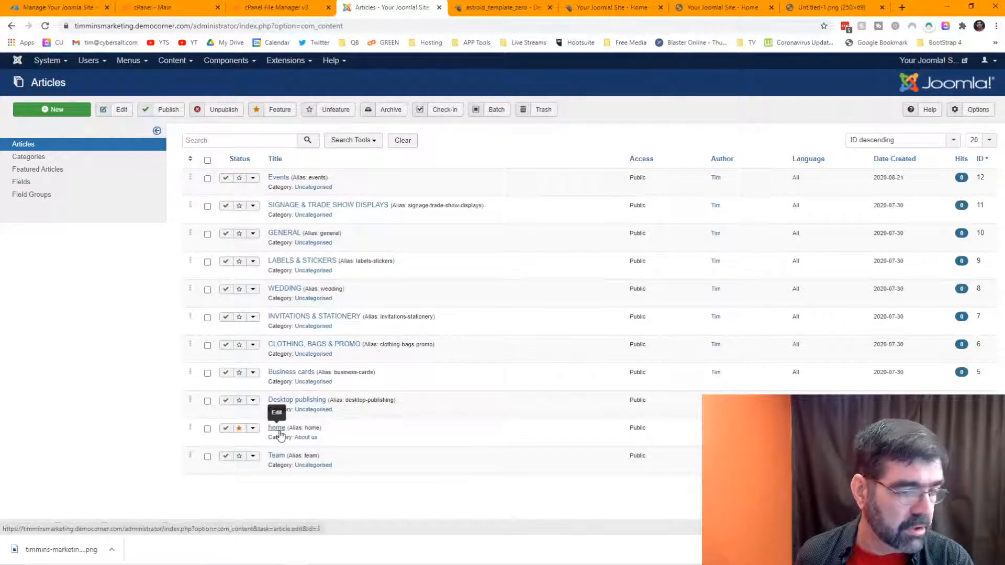
# Step: Look over the home article, close it unchanged, and open System Global Configuration
pyautogui.click(277, 428)
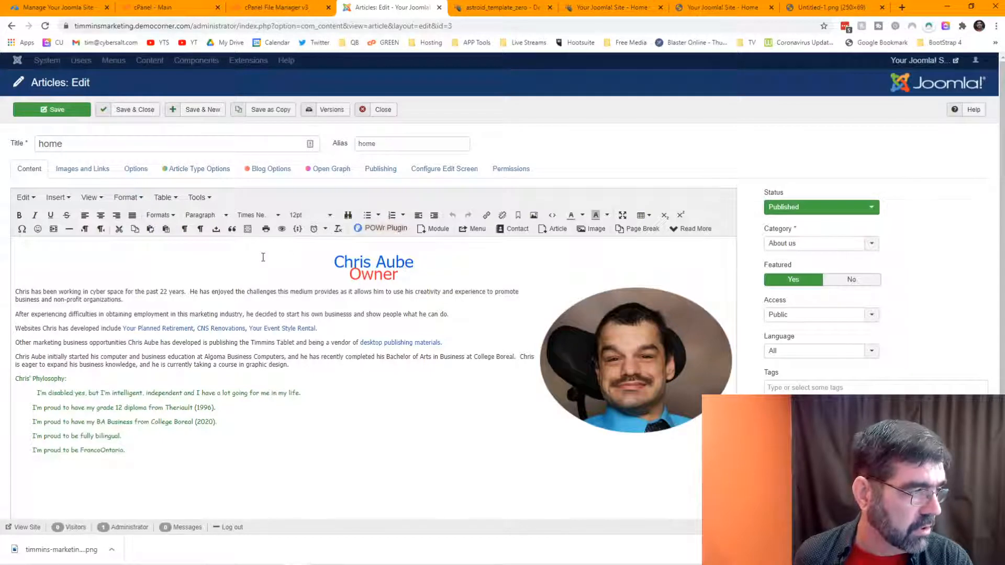
pyautogui.scroll(-2, 263, 257)
pyautogui.scroll(2, 259, 257)
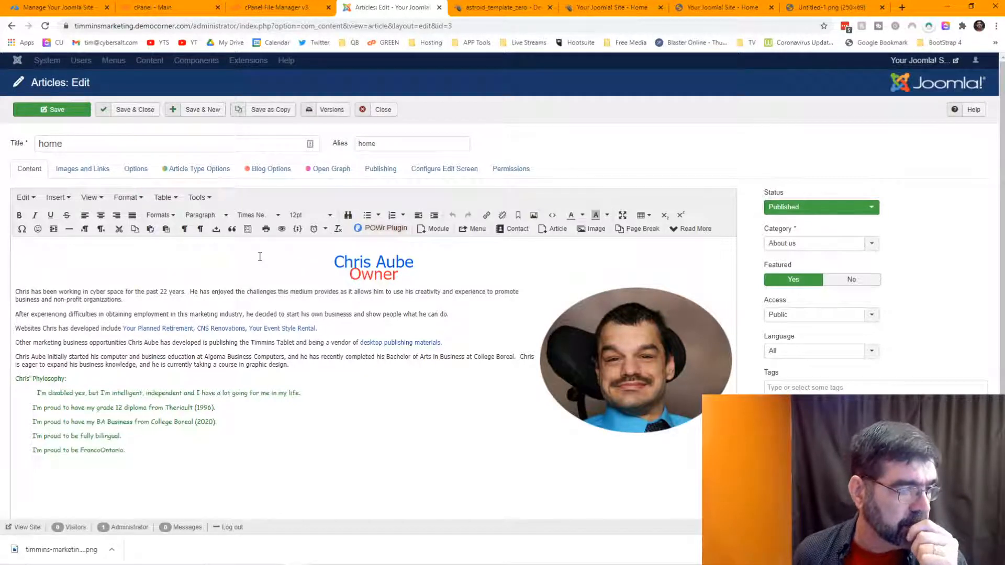
pyautogui.click(385, 117)
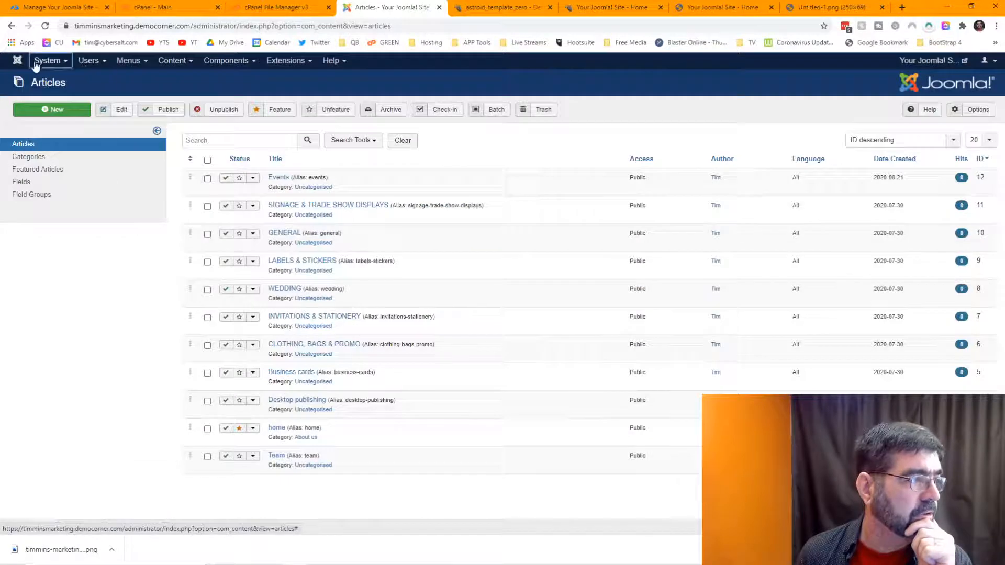
pyautogui.click(45, 61)
pyautogui.click(53, 99)
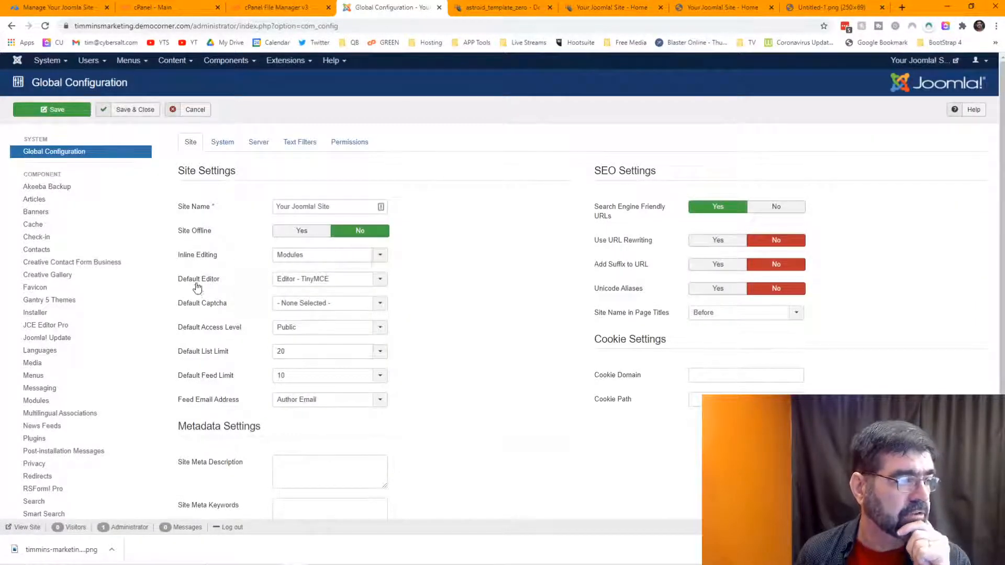
# Step: Set the Default Editor to Editor - JCE and save the Global Configuration
pyautogui.click(385, 281)
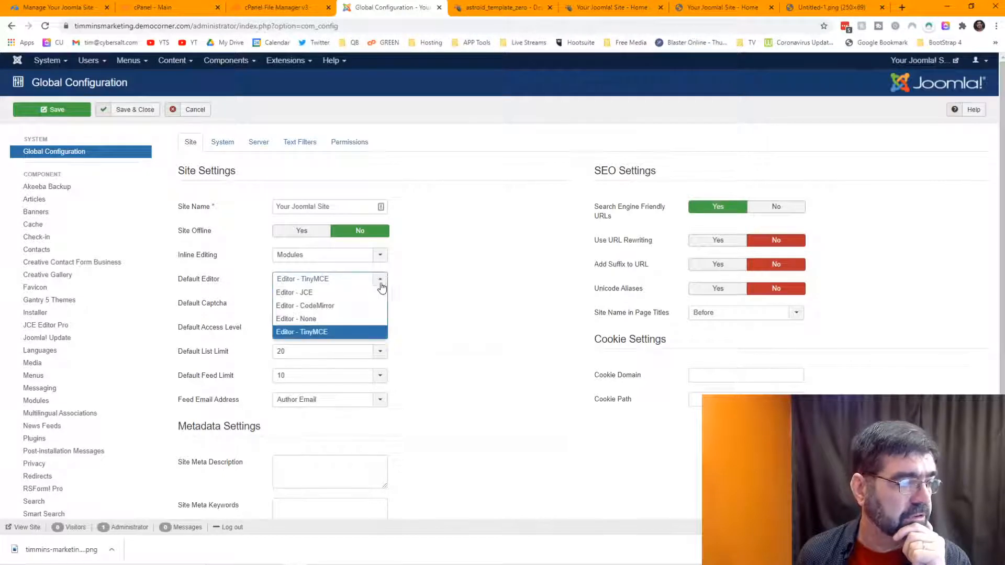
pyautogui.click(370, 293)
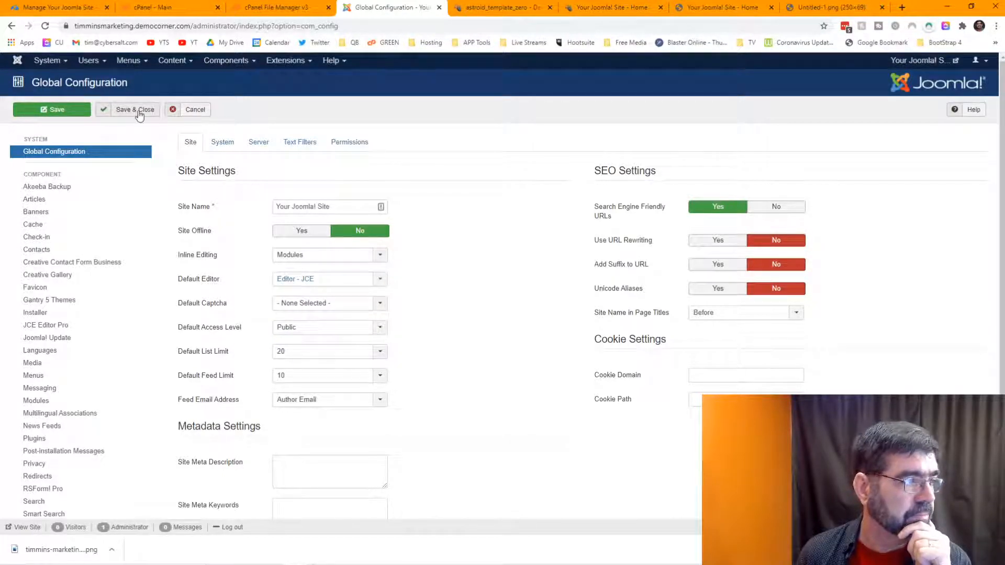
pyautogui.click(139, 111)
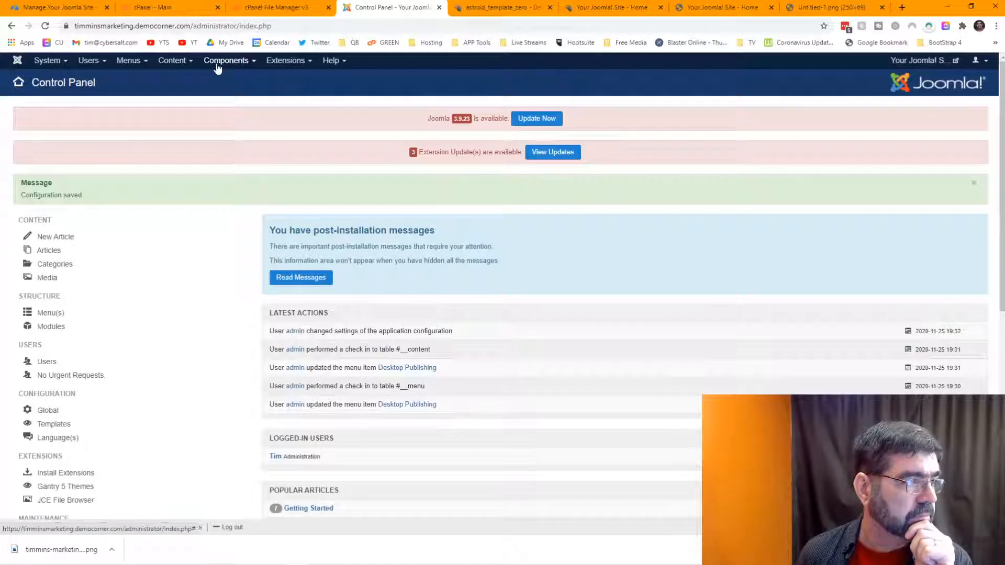
# Step: Return to the Content > Articles list
pyautogui.click(217, 62)
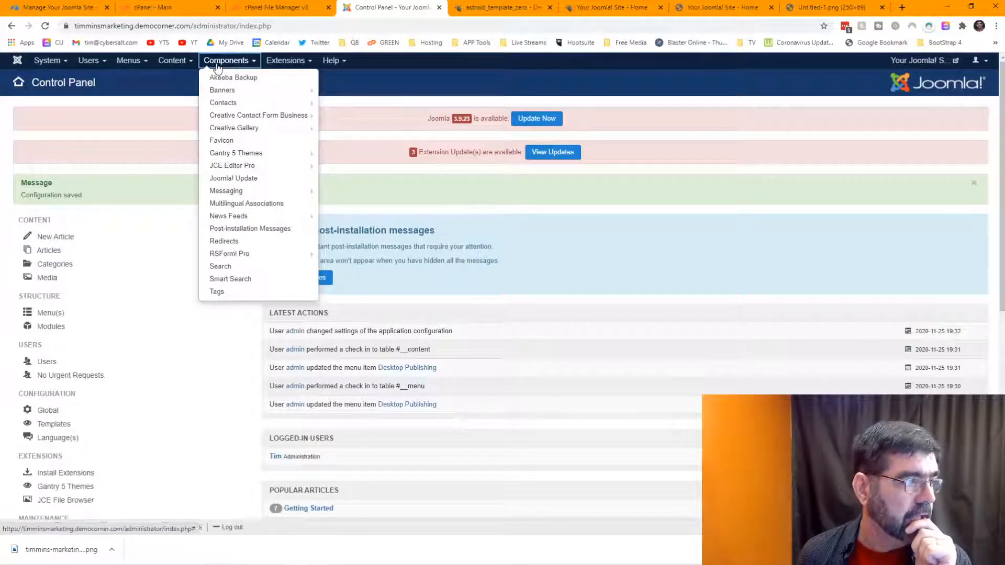
pyautogui.click(172, 61)
pyautogui.click(170, 73)
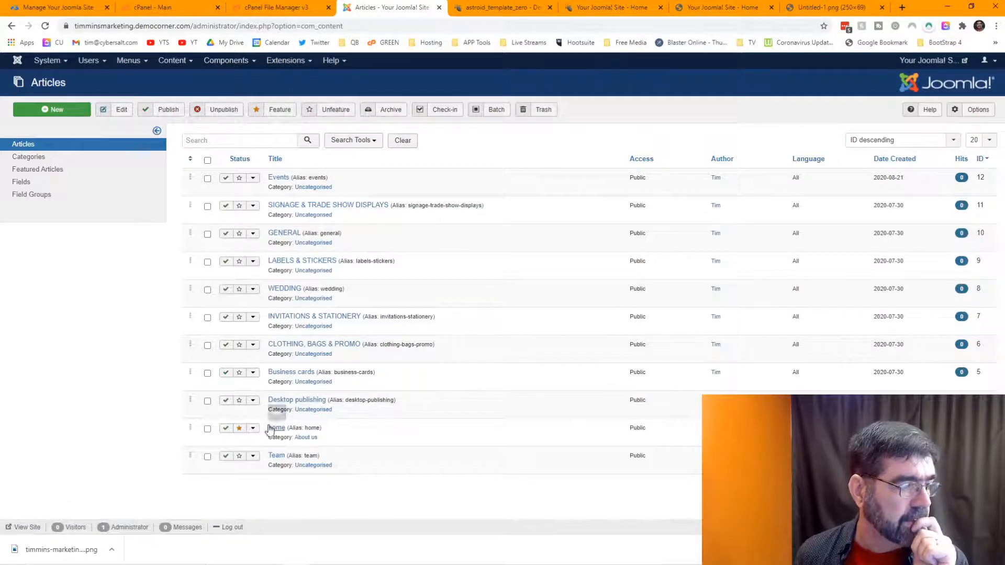
# Step: Open the home article in the JCE editor and switch to its Code view
pyautogui.click(273, 429)
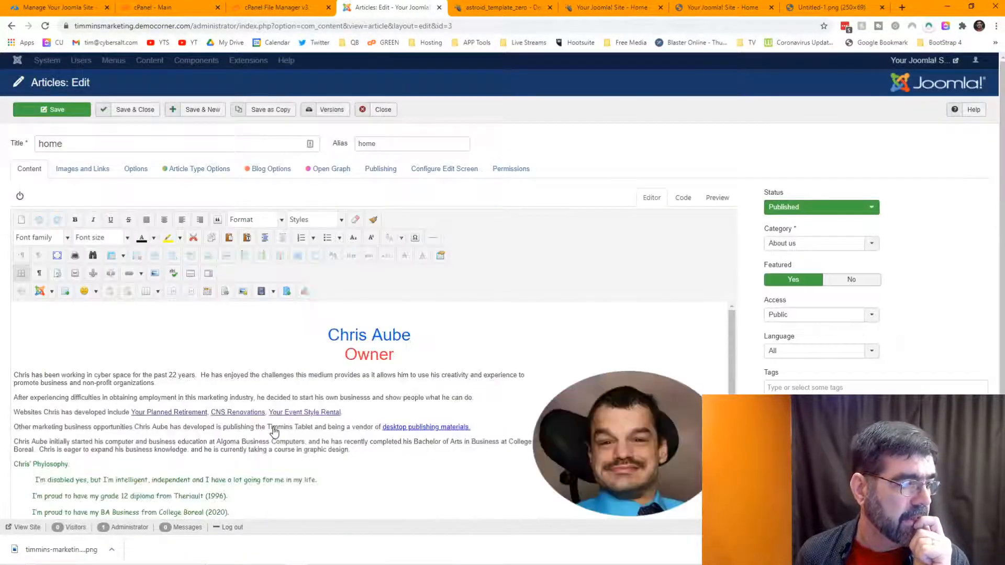
pyautogui.scroll(-3, 471, 268)
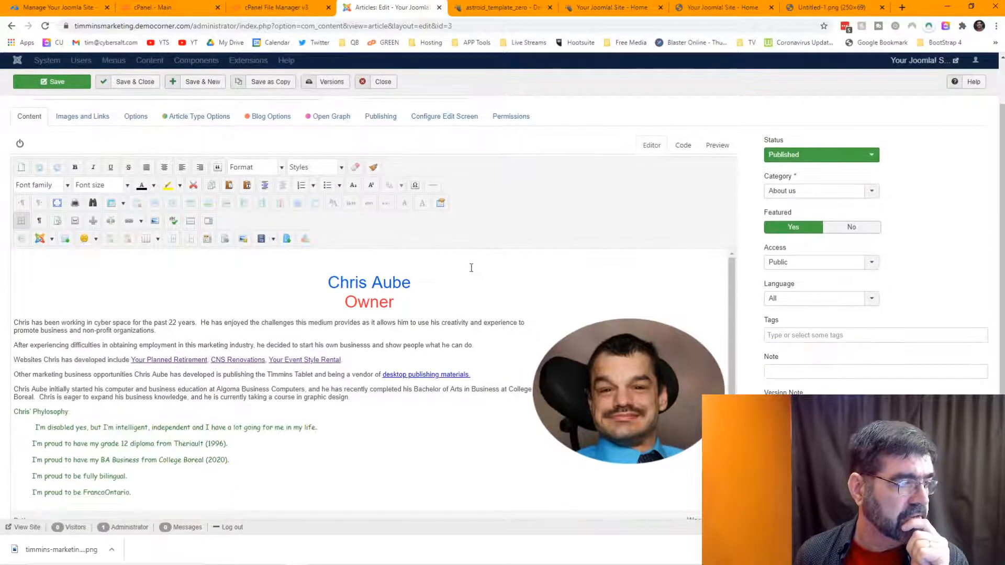
pyautogui.scroll(1, 461, 274)
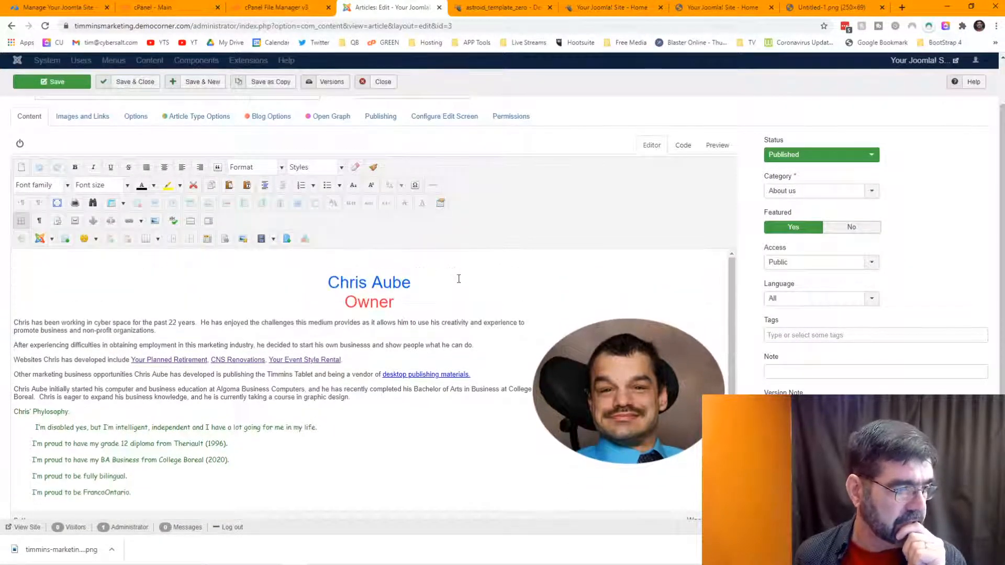
pyautogui.click(458, 277)
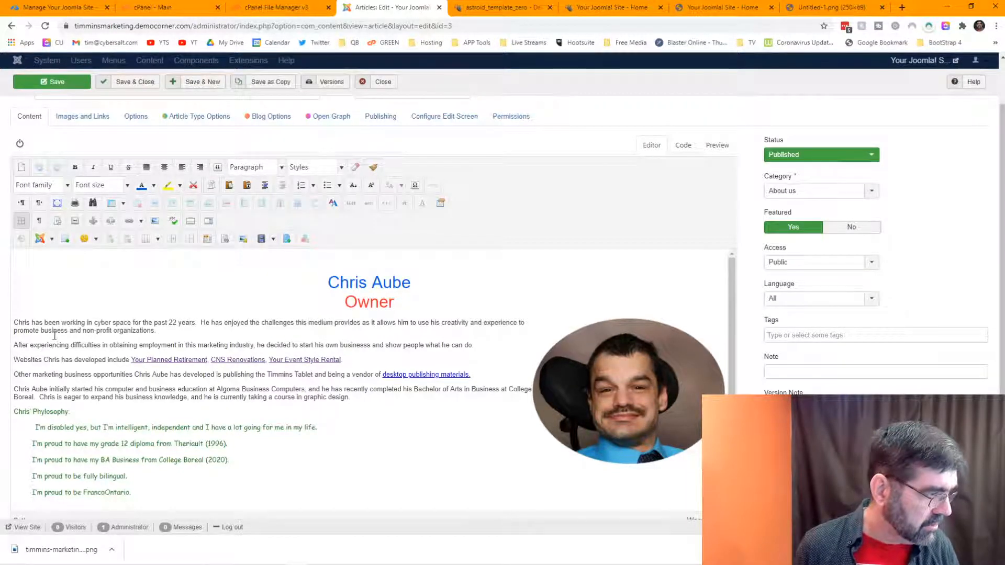
pyautogui.click(683, 146)
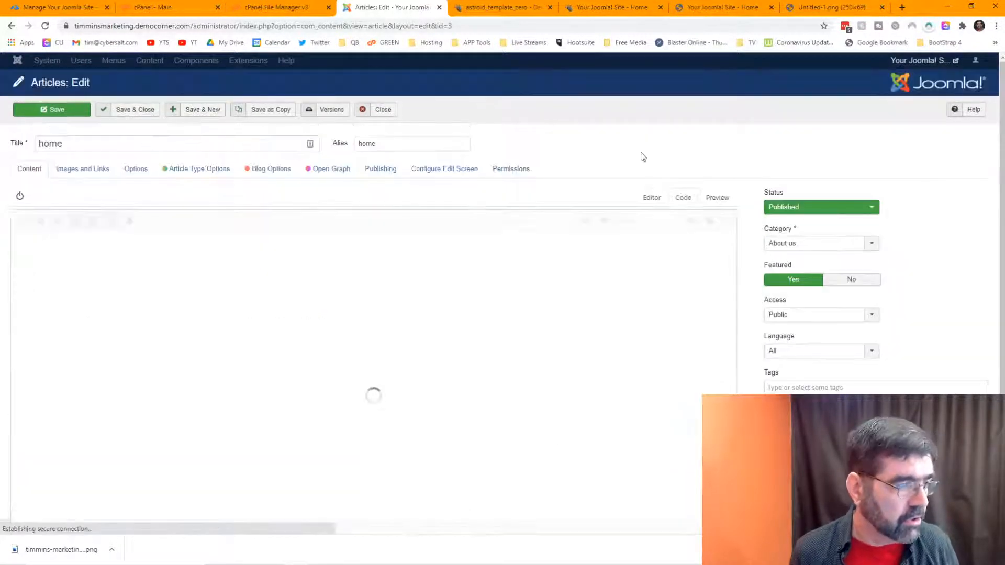
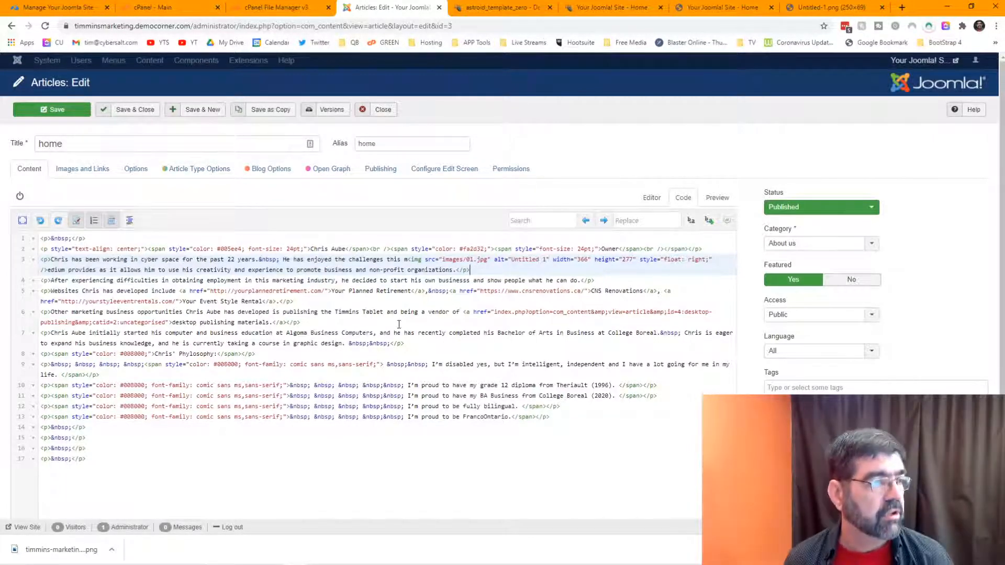
# Step: In visual editing, delete the stray spaces before the name-and-Owner heading and centre it
pyautogui.click(651, 197)
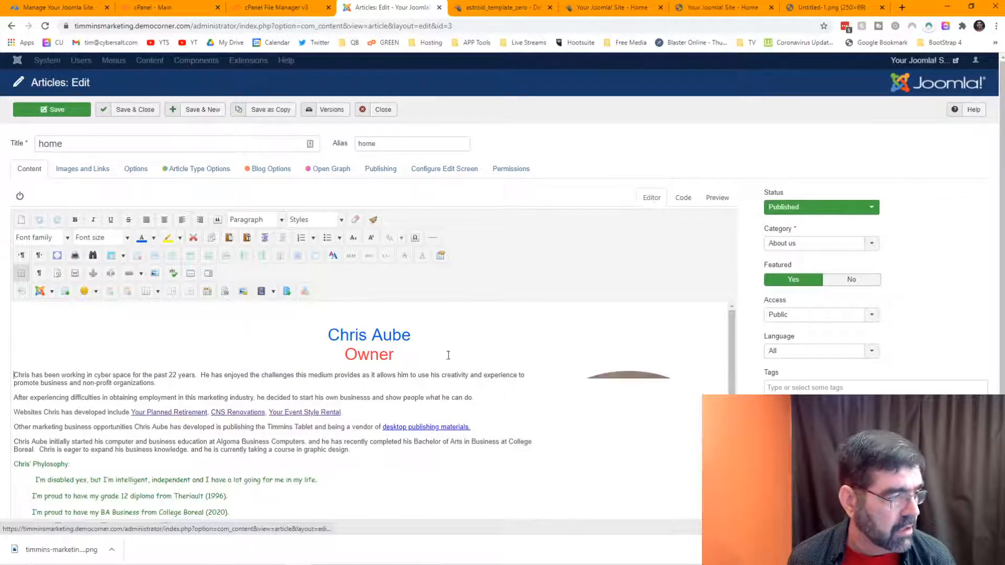
pyautogui.scroll(-1, 448, 356)
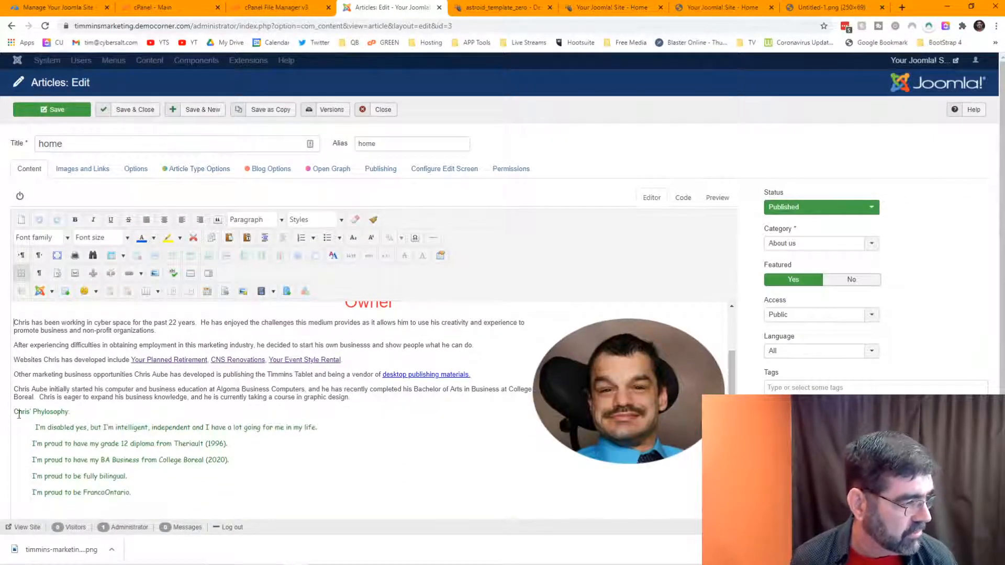
pyautogui.scroll(1, 283, 400)
pyautogui.click(324, 331)
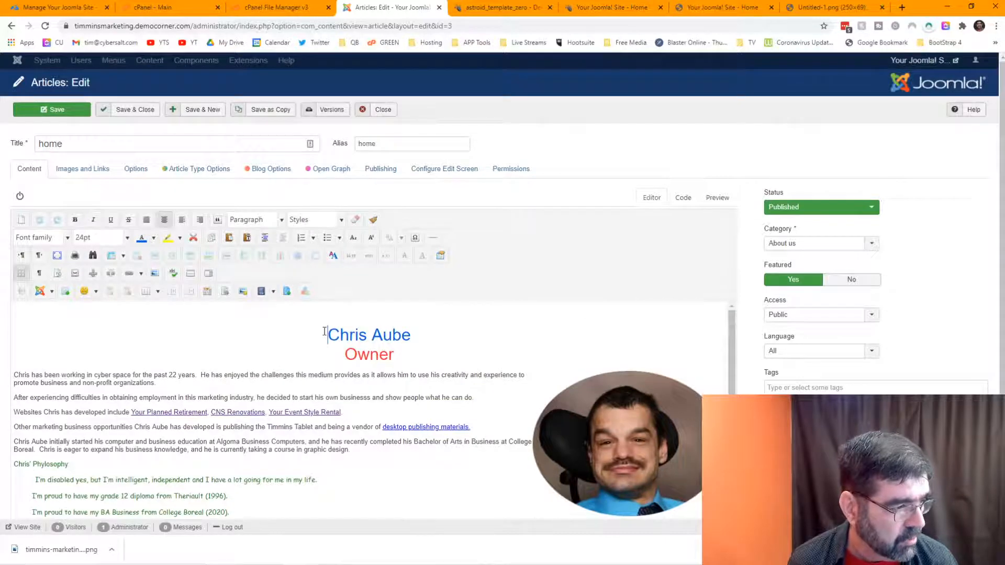
pyautogui.press('BackSpace')
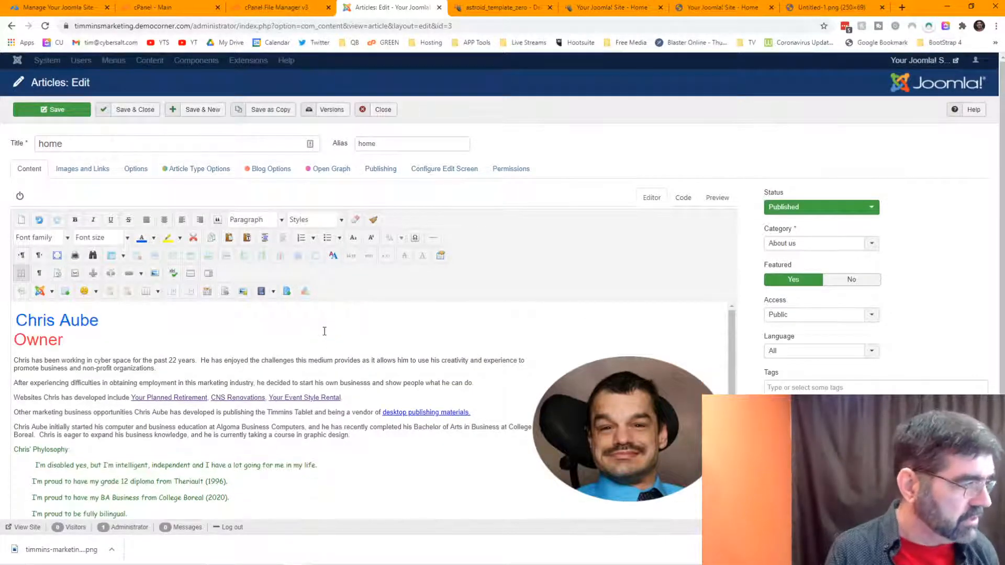
pyautogui.press('BackSpace')
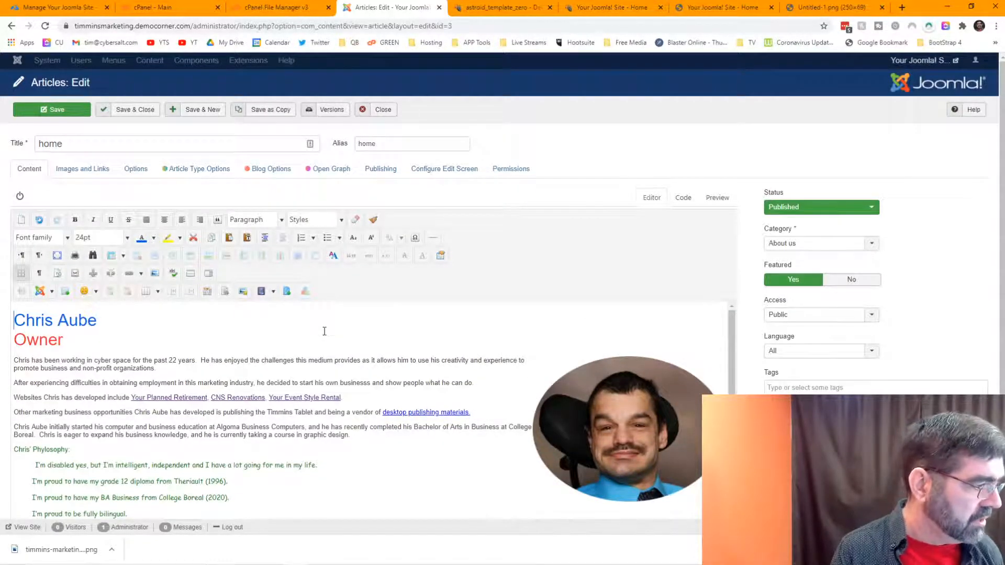
pyautogui.click(166, 223)
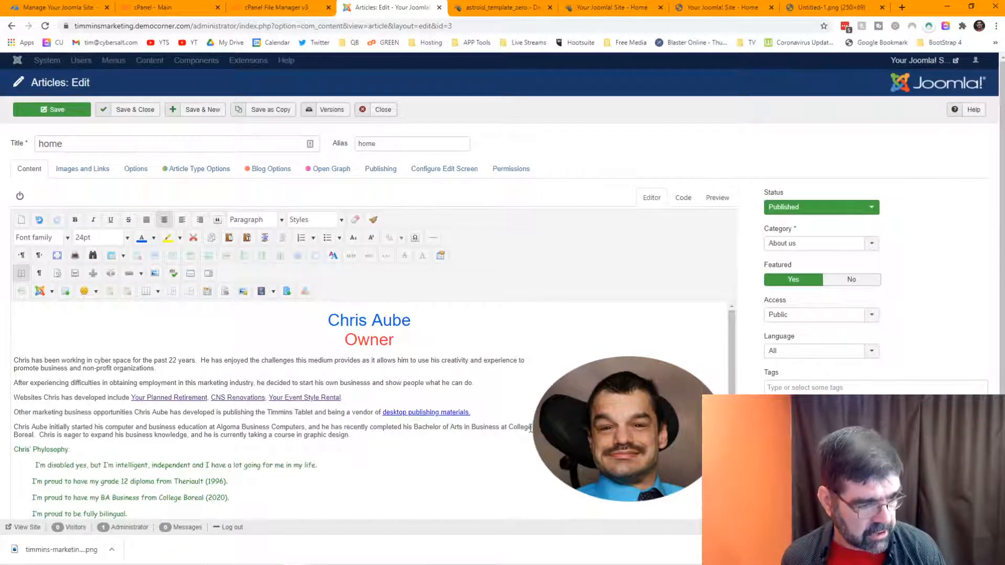
pyautogui.click(565, 434)
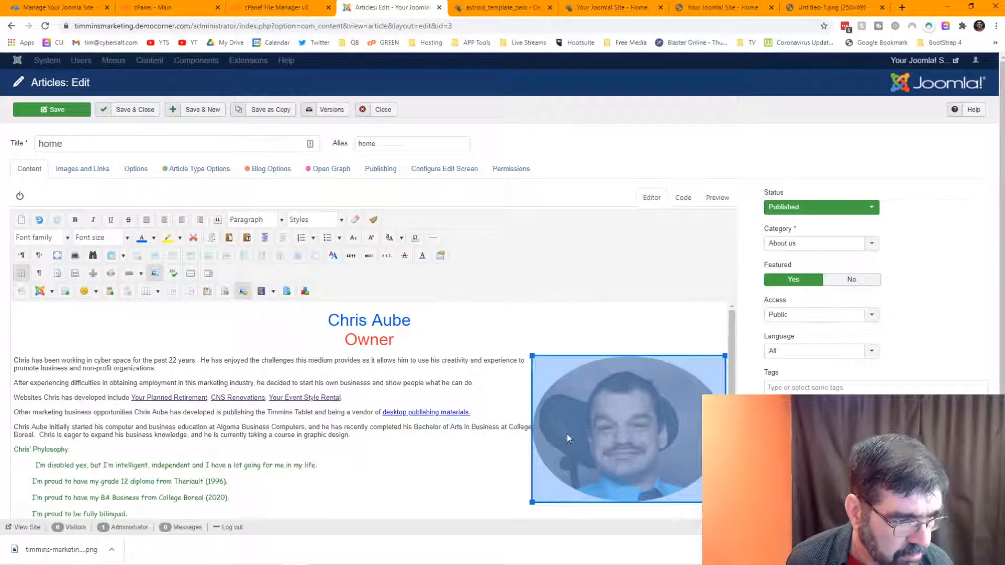
# Step: Give the portrait photo an unequal margin with a 10px left margin
pyautogui.click(243, 292)
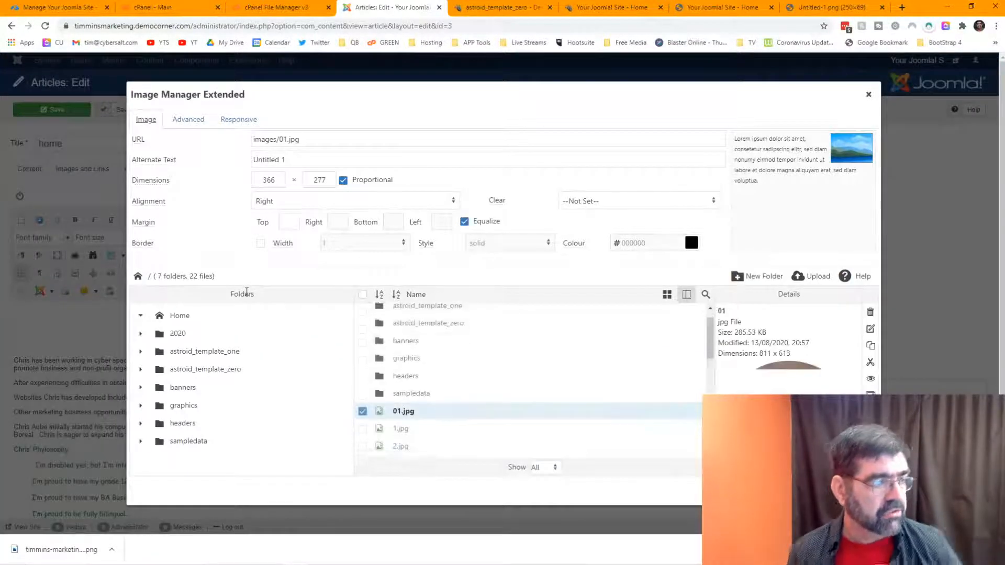
pyautogui.click(464, 221)
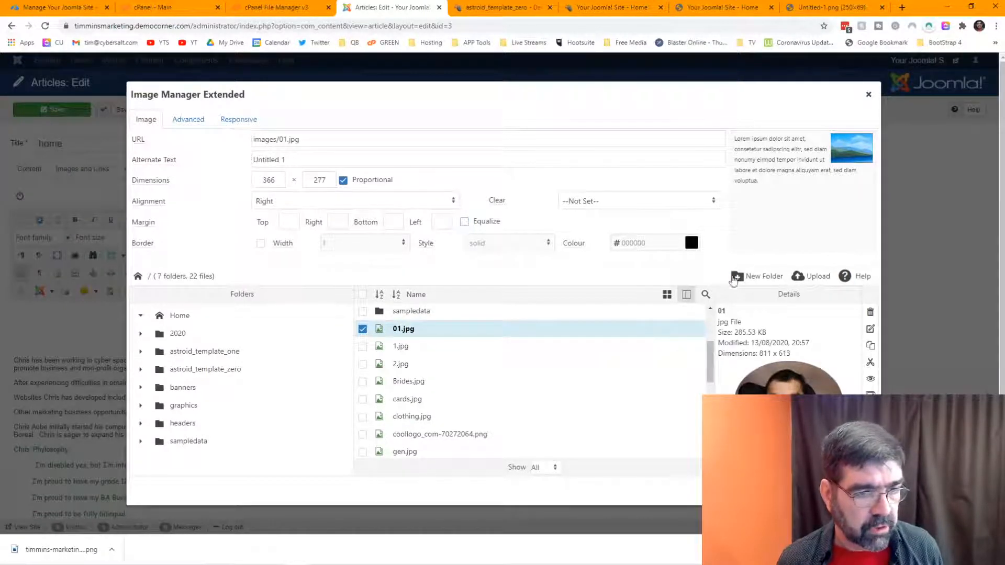
pyautogui.click(442, 223)
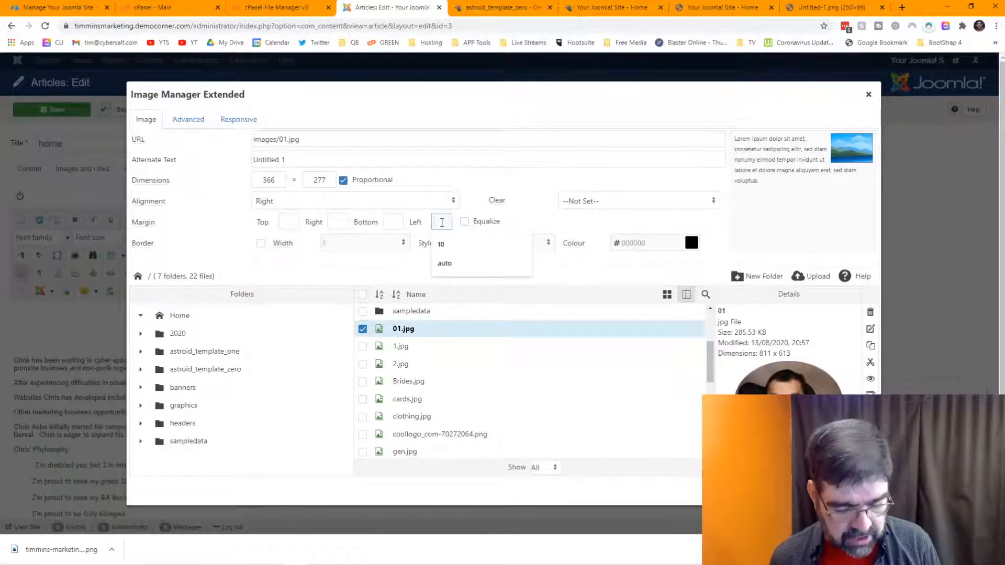
pyautogui.write('10')
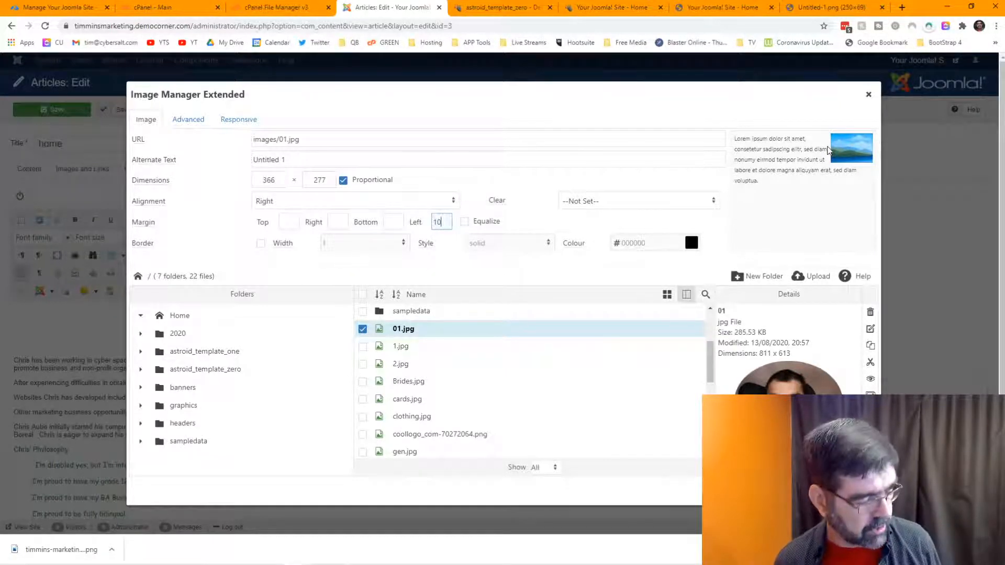
pyautogui.click(828, 151)
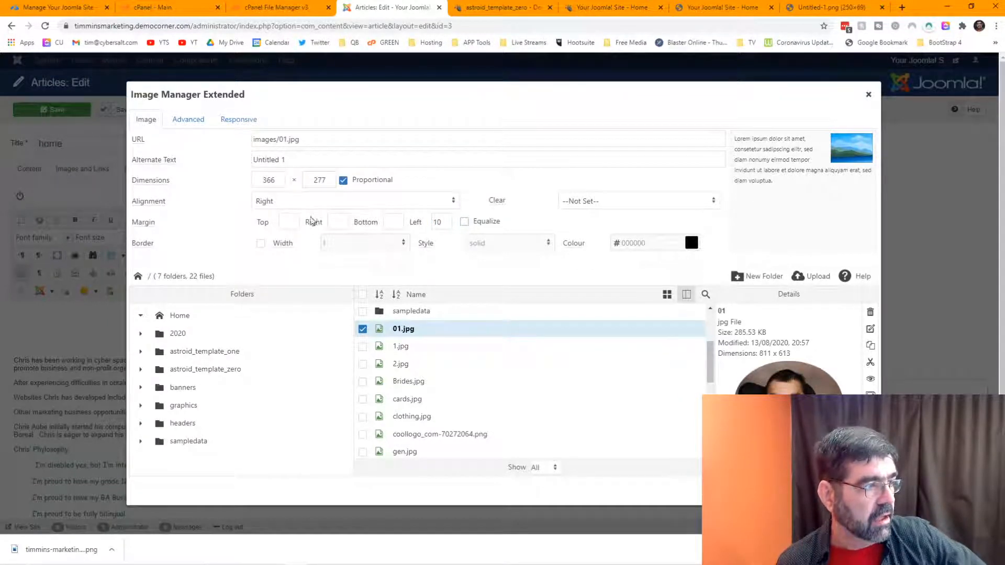
# Step: Replace the photo's 'Untitled 1' alternate text with the owner's name at Timmins Marketing
pyautogui.moveTo(308, 166); pyautogui.dragTo(247, 164)
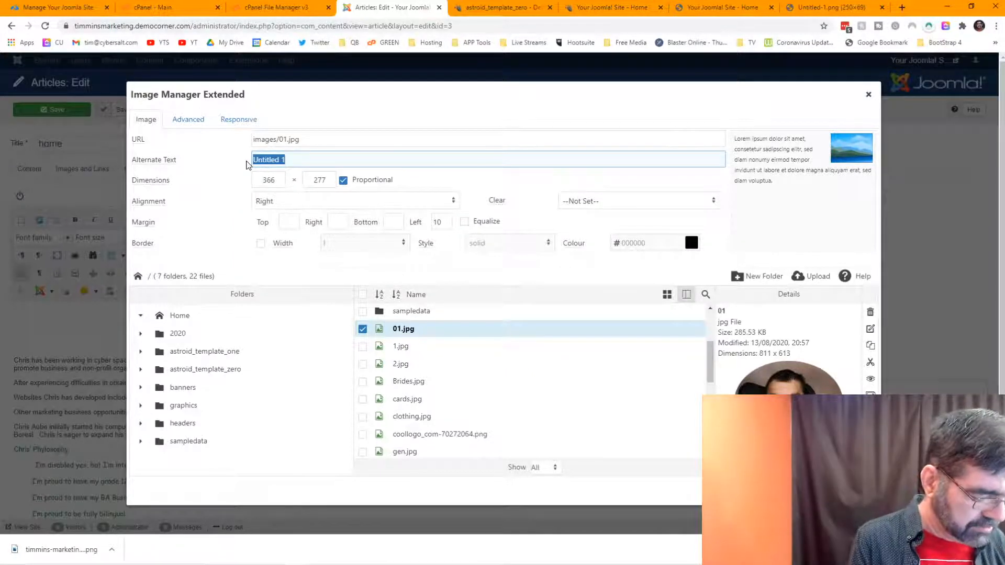
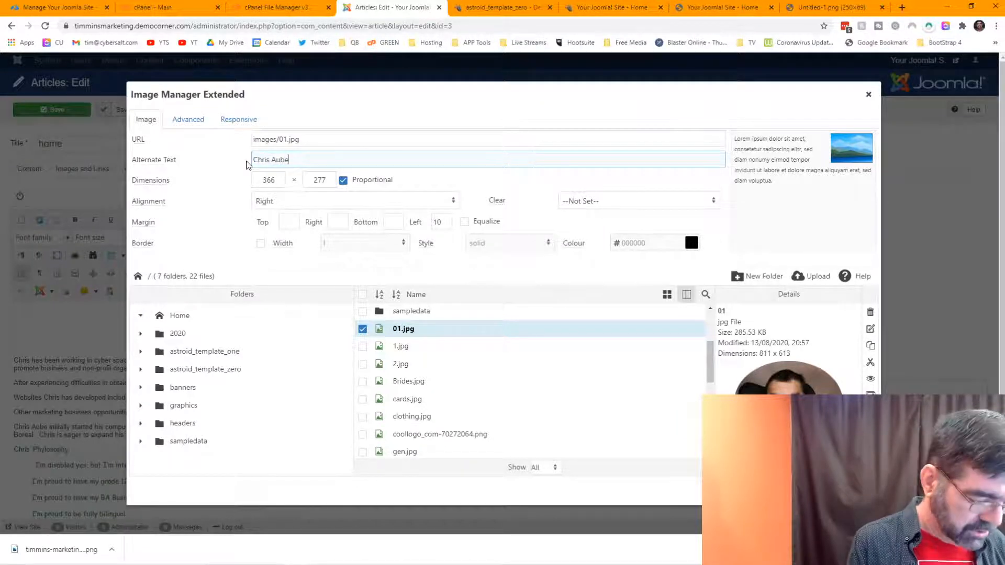
pyautogui.write(' of Ti')
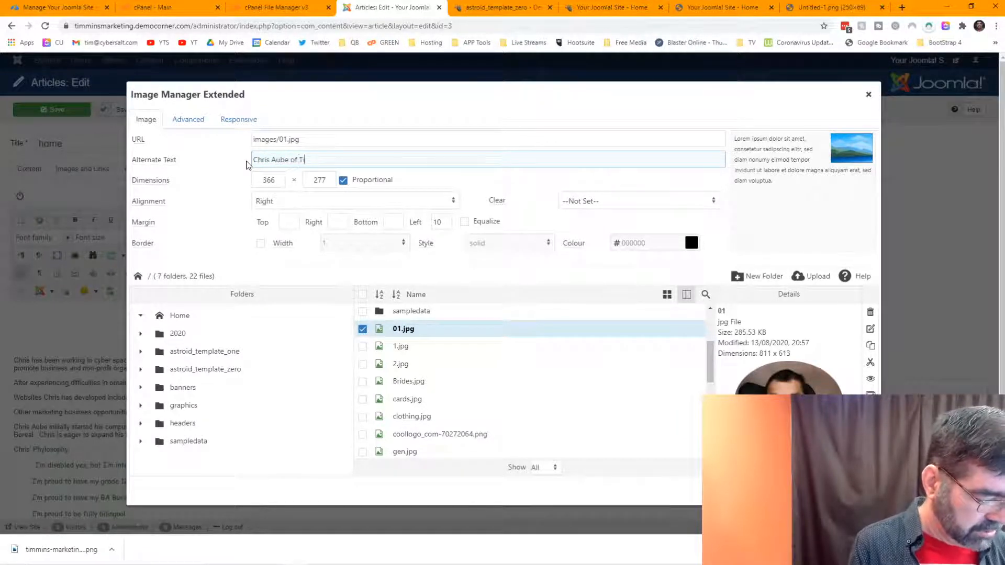
pyautogui.write('mmins')
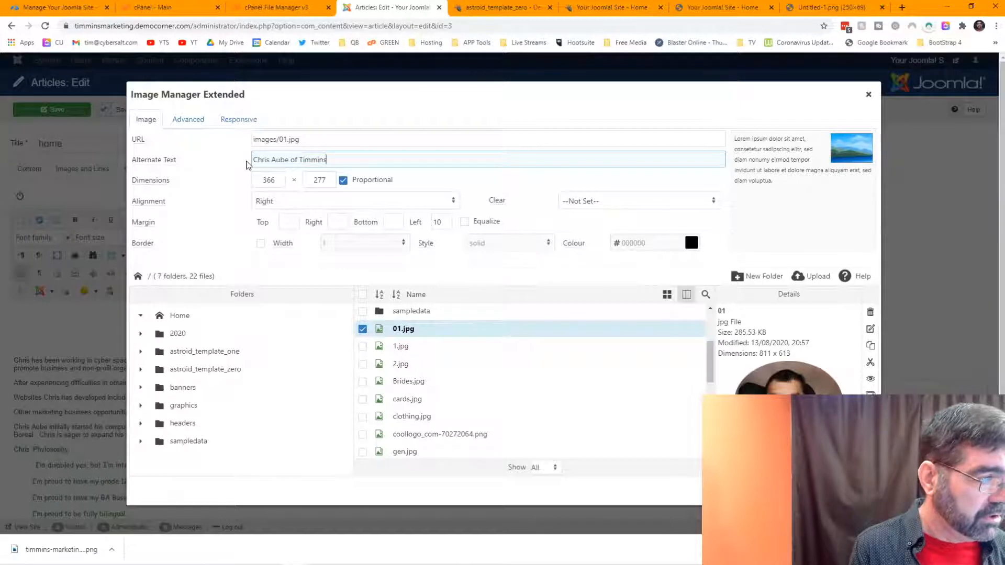
pyautogui.write(' Marketing')
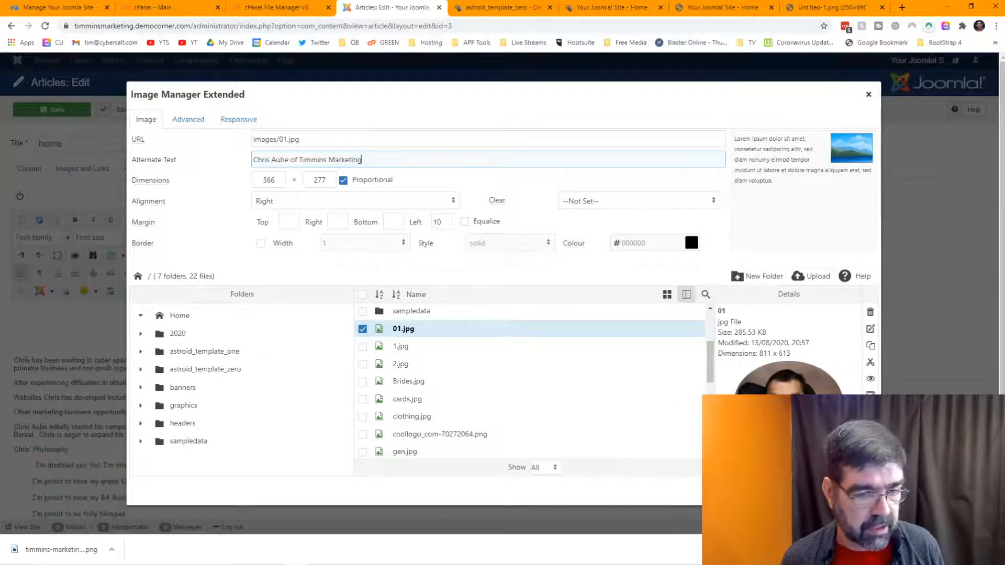
pyautogui.click(817, 491)
pyautogui.click(460, 392)
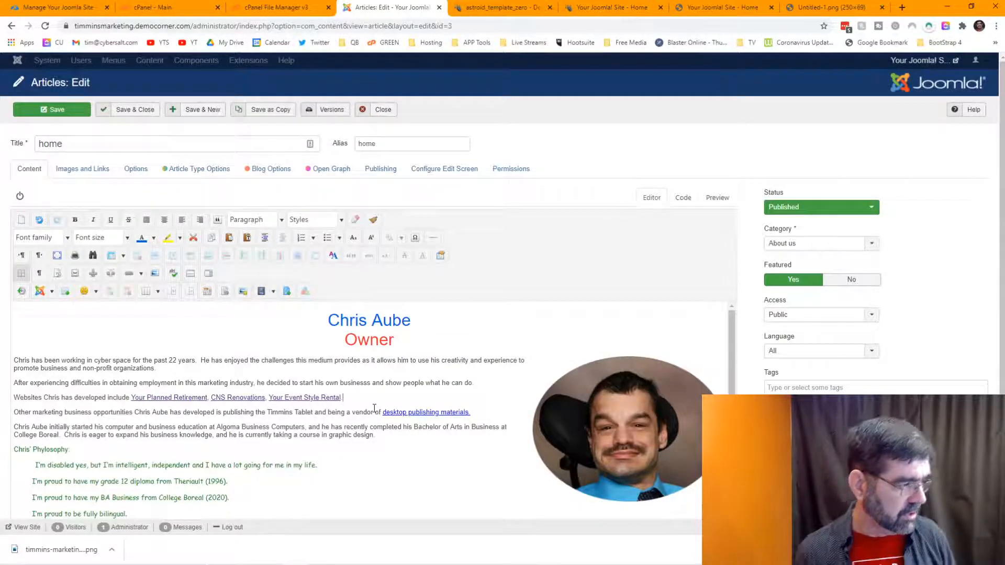
# Step: Remove the leading spaces from the first philosophy line and indent it like the others
pyautogui.scroll(-1, 374, 409)
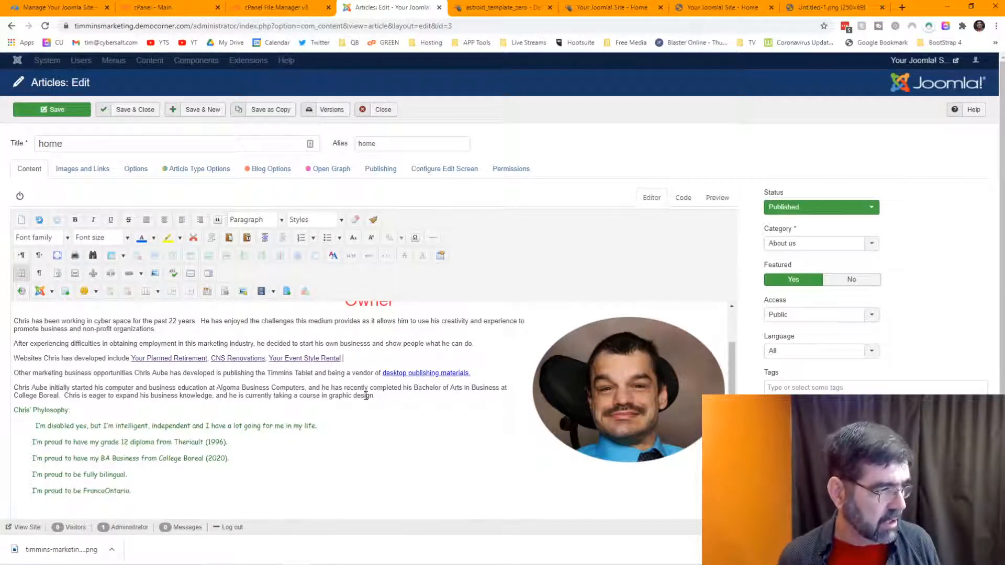
pyautogui.click(34, 426)
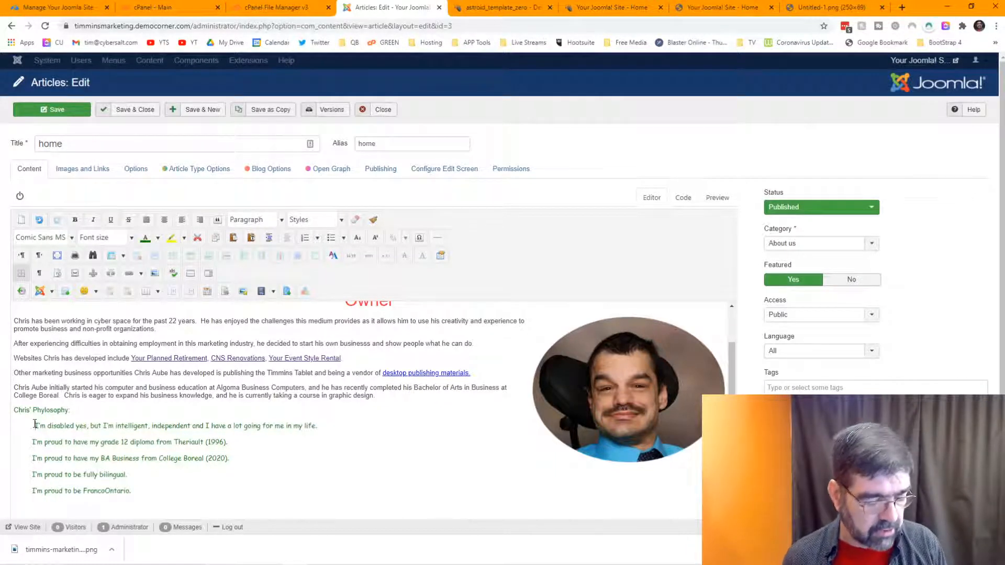
pyautogui.press('BackSpace')
pyautogui.press('BackSpace')
pyautogui.press('BackSpace')
pyautogui.press('BackSpace')
pyautogui.press('BackSpace')
pyautogui.press('BackSpace')
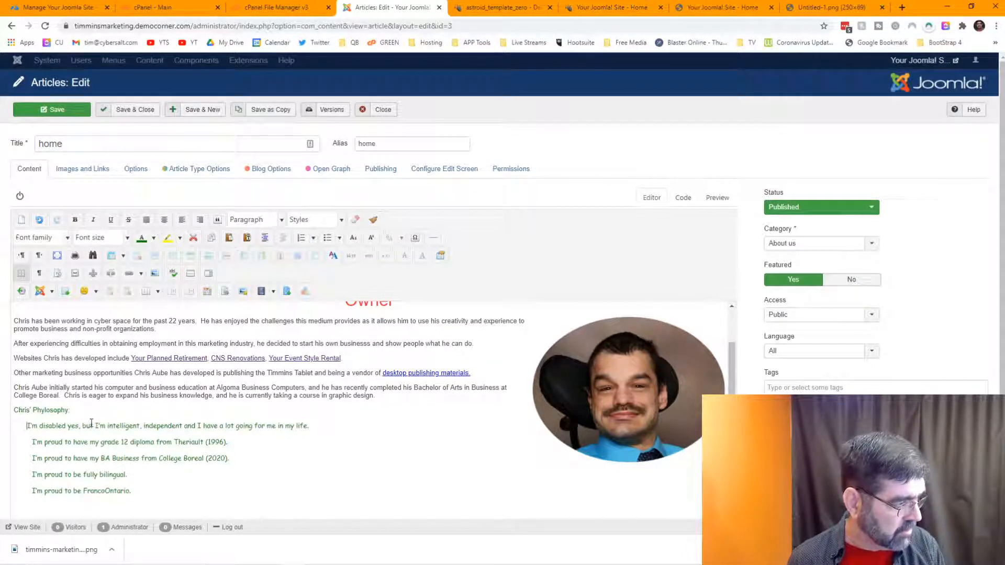
pyautogui.press('BackSpace')
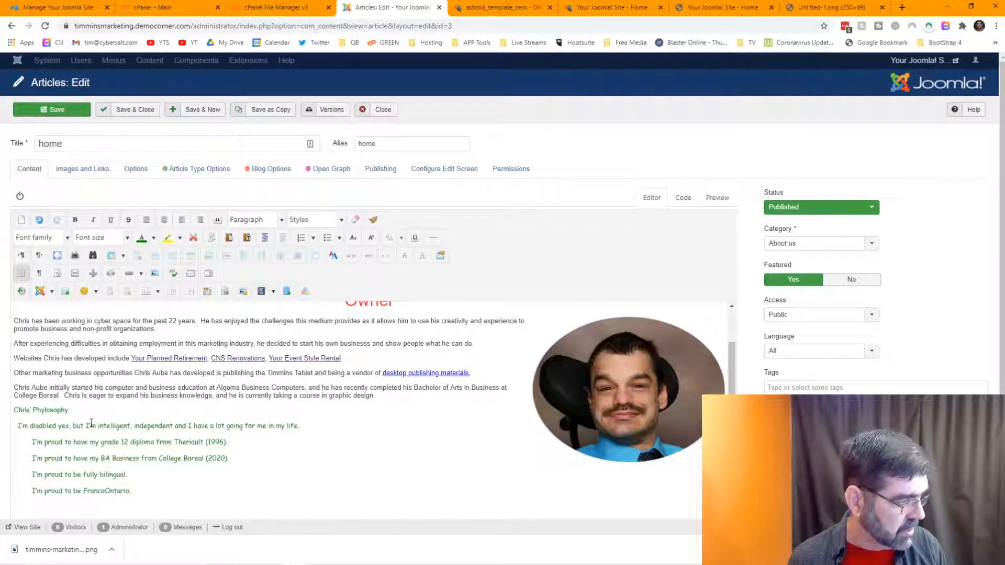
pyautogui.press('BackSpace')
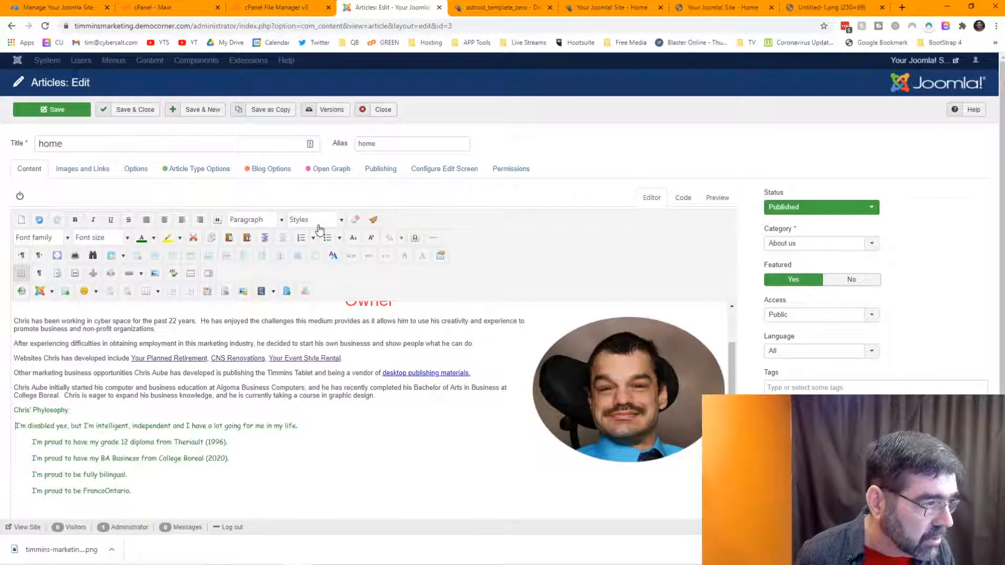
pyautogui.click(265, 239)
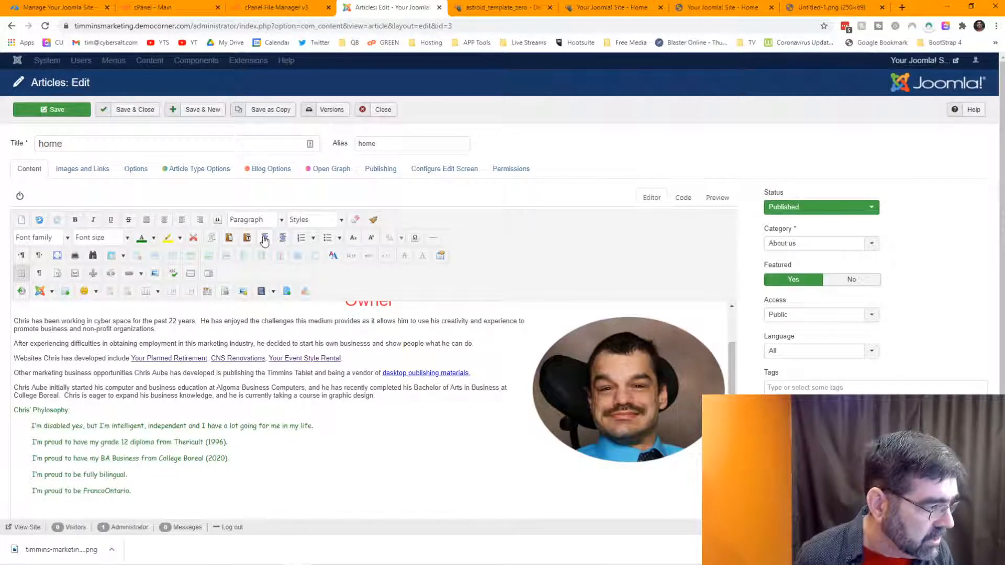
# Step: Select all five philosophy lines and indent them three more levels
pyautogui.click(132, 491)
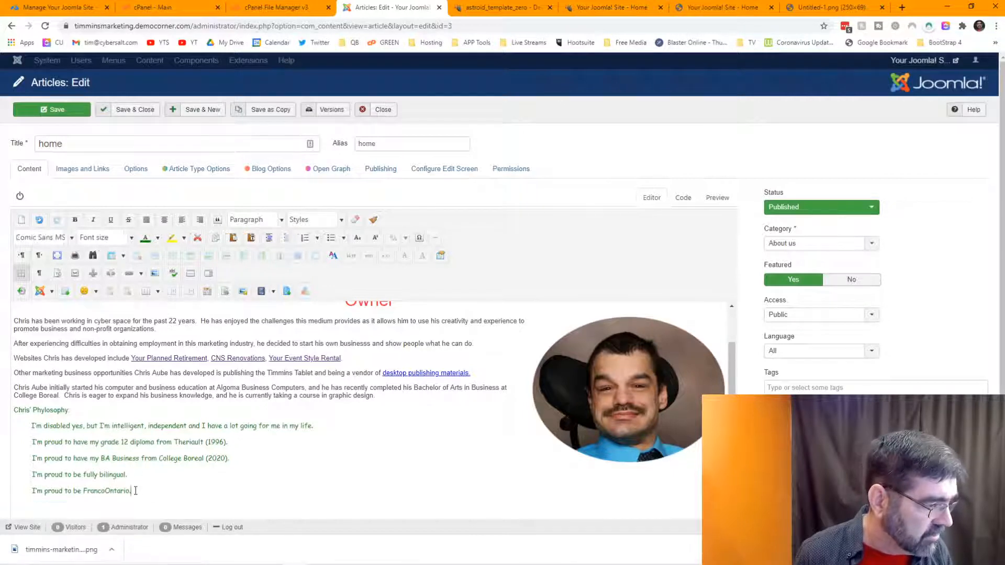
pyautogui.moveTo(132, 491); pyautogui.dragTo(8, 430)
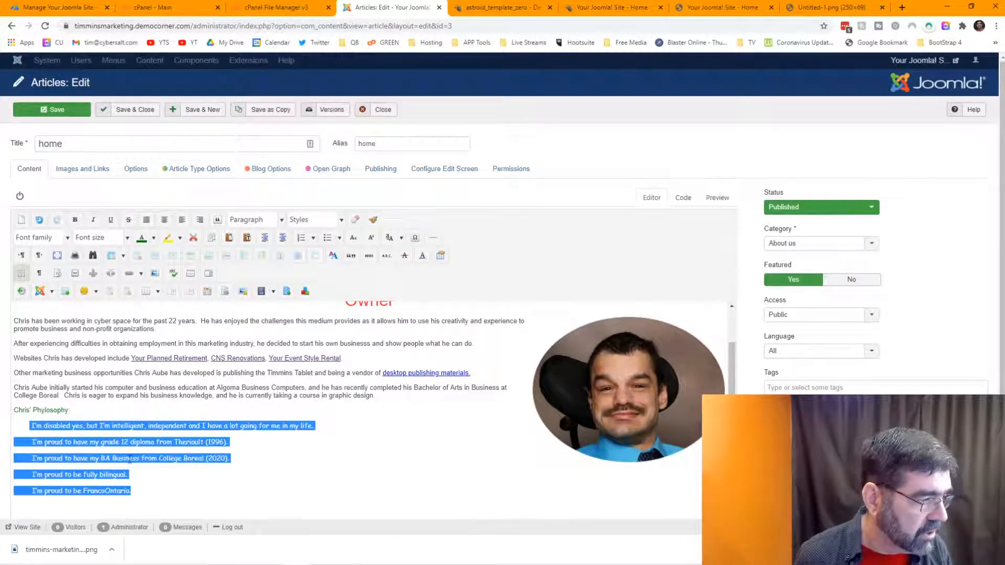
pyautogui.click(264, 238)
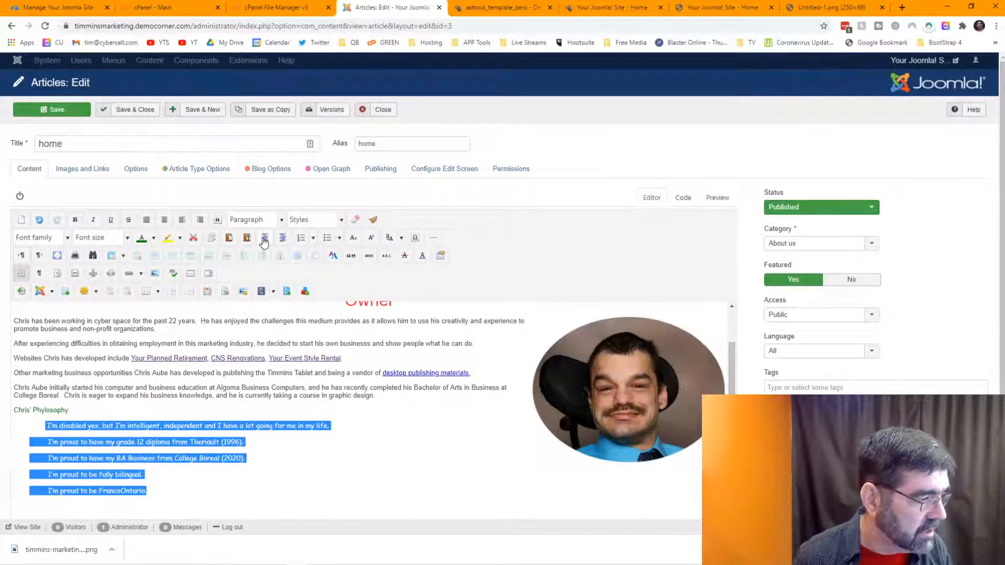
pyautogui.click(264, 238)
pyautogui.click(264, 238)
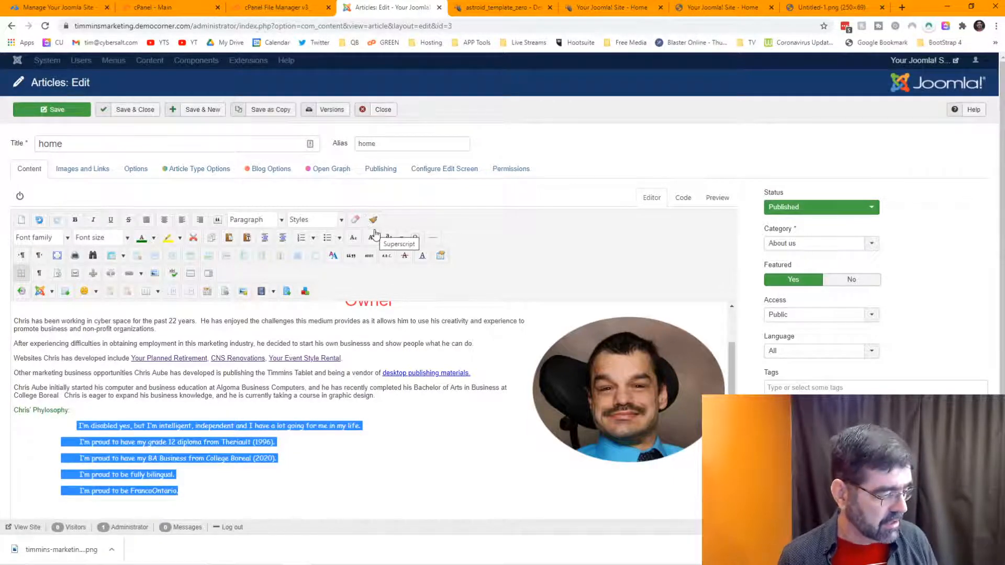
# Step: In the HTML source, remove every repeated &nbsp; run on lines 9–12 with Replace All
pyautogui.click(683, 197)
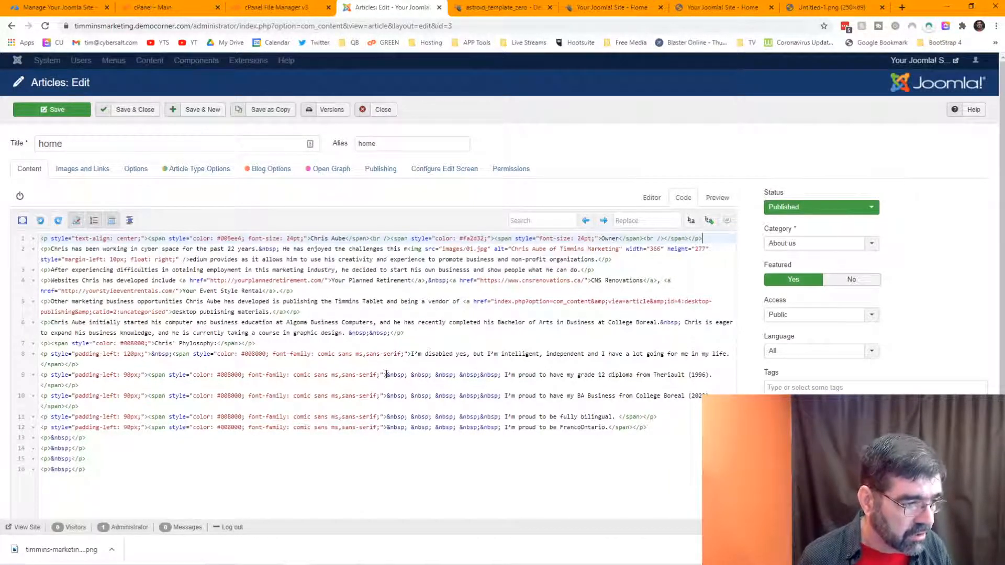
pyautogui.moveTo(386, 375); pyautogui.dragTo(408, 376)
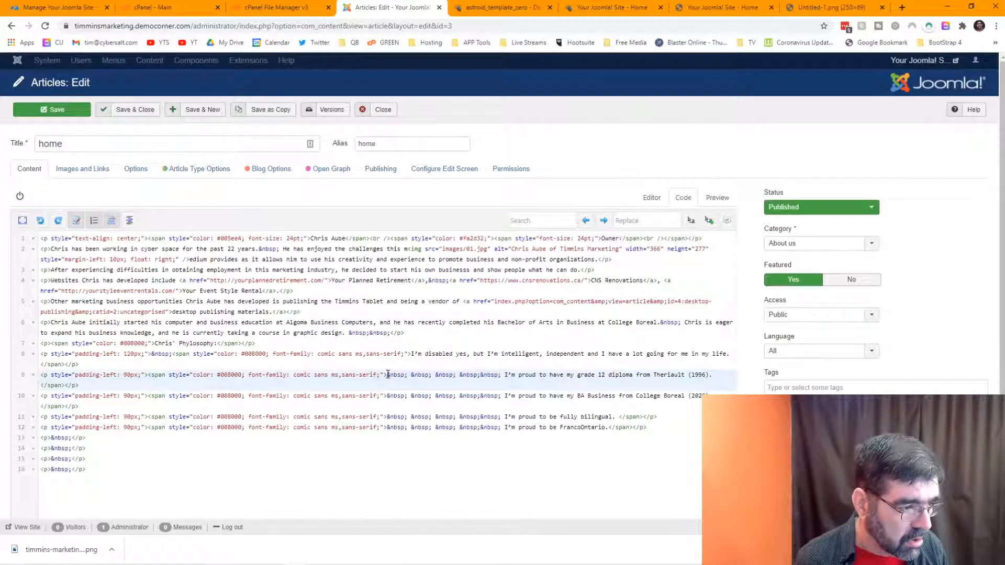
pyautogui.moveTo(387, 375); pyautogui.dragTo(504, 378)
pyautogui.hotkey('ctrl', 'c')
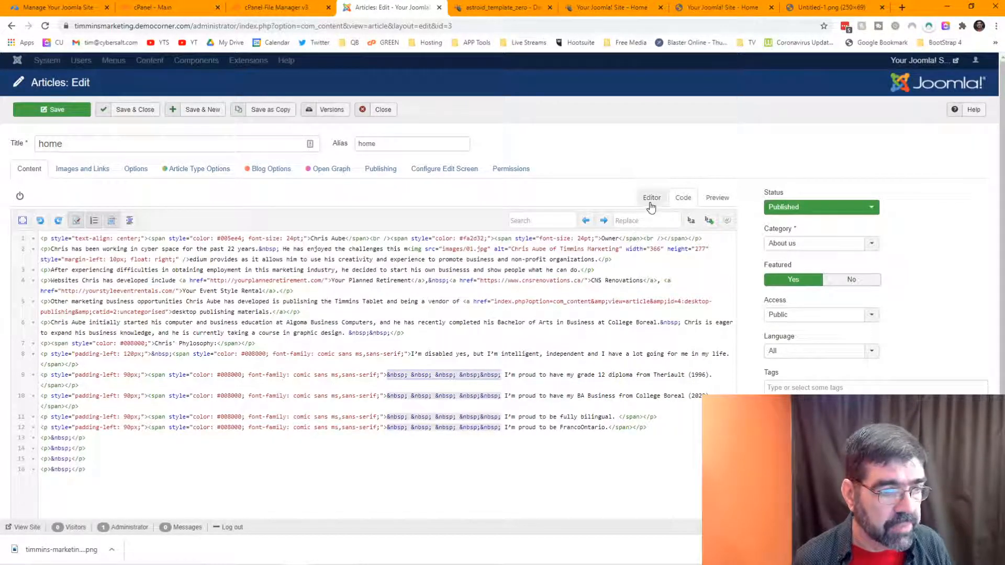
pyautogui.click(545, 218)
pyautogui.hotkey('ctrl', 'v')
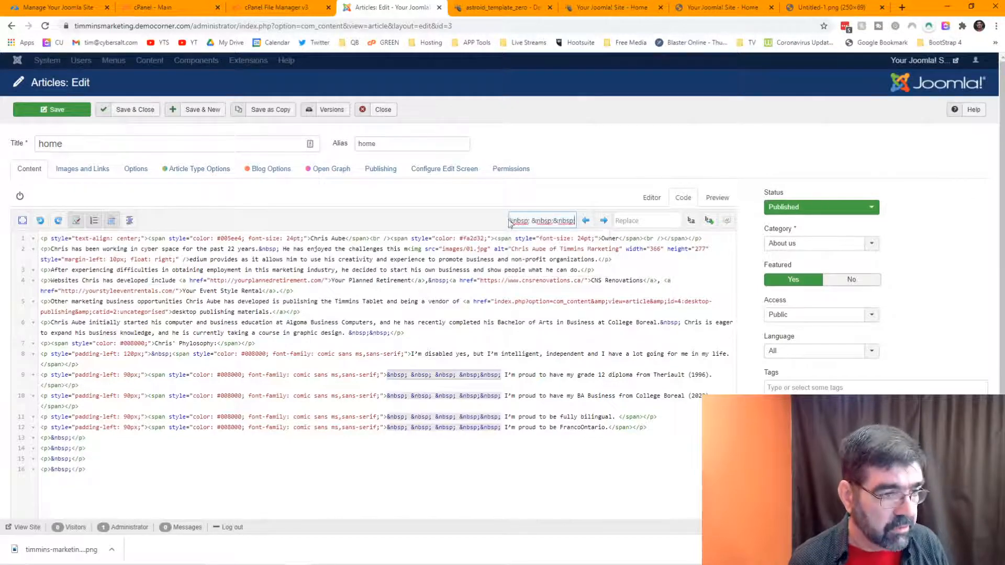
pyautogui.click(709, 222)
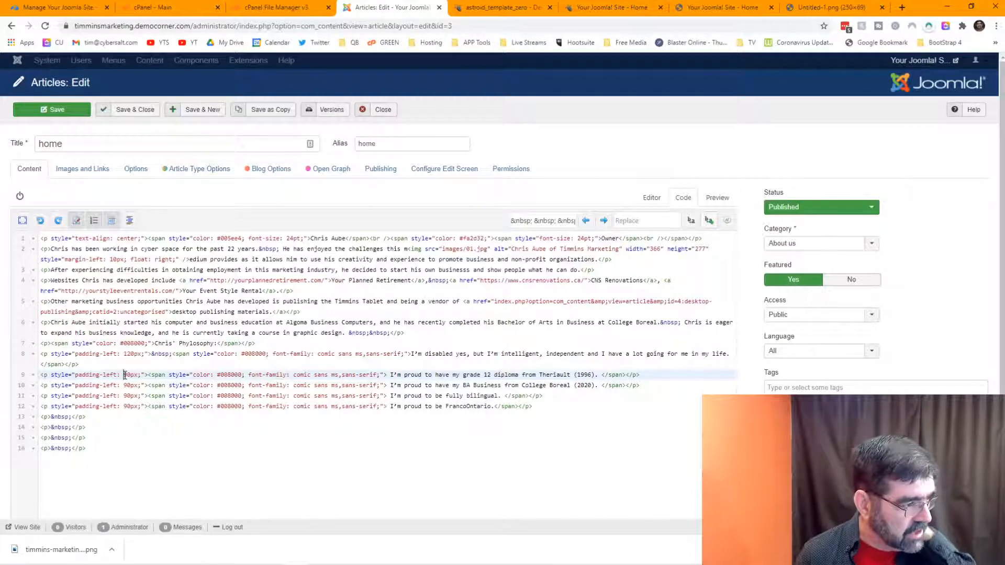
# Step: Remove every padding-left 90px style from the philosophy lines with Replace All
pyautogui.moveTo(124, 375); pyautogui.dragTo(127, 376)
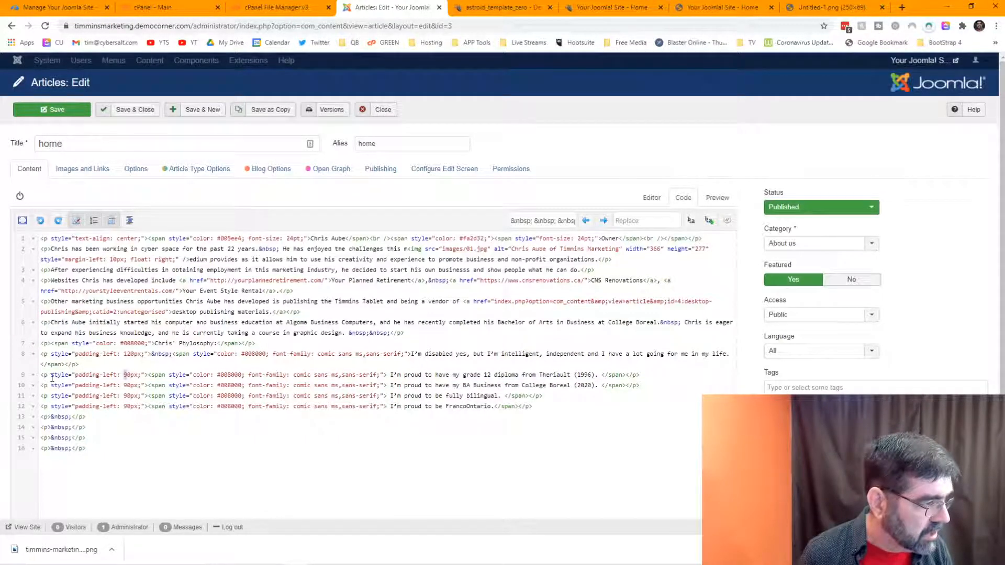
pyautogui.moveTo(51, 376); pyautogui.dragTo(145, 375)
pyautogui.hotkey('ctrl', 'c')
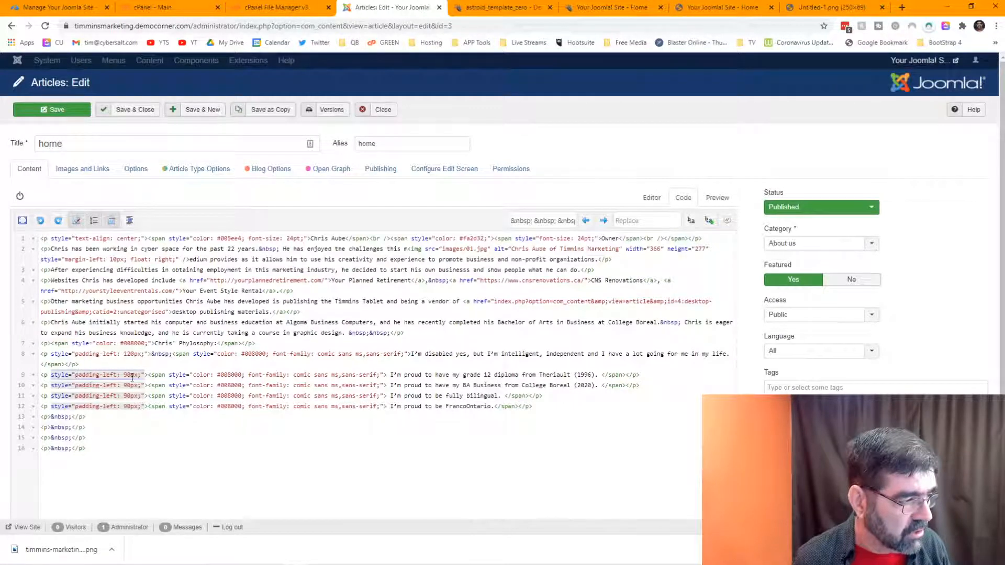
pyautogui.tripleClick(527, 220)
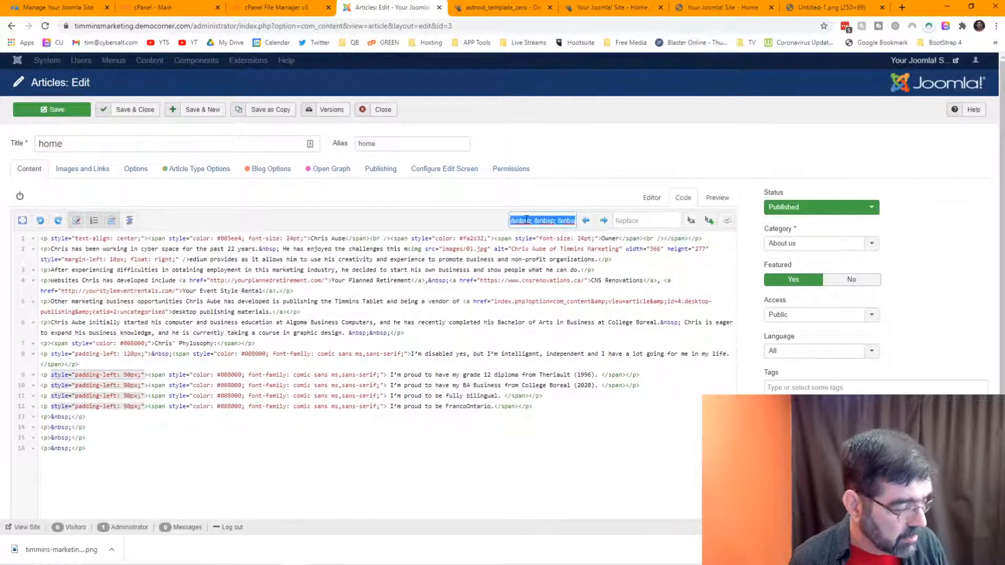
pyautogui.hotkey('ctrl', 'v')
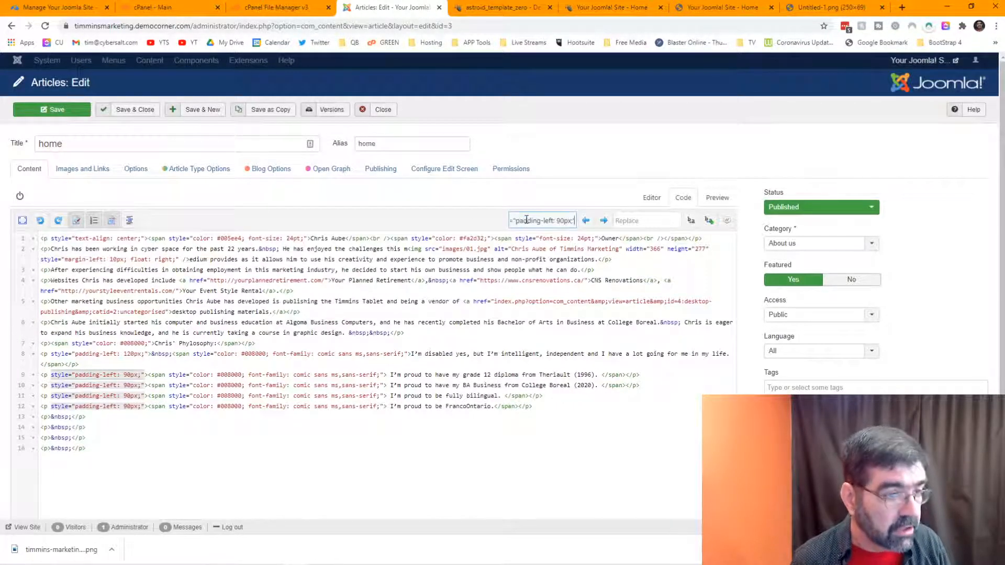
pyautogui.click(709, 220)
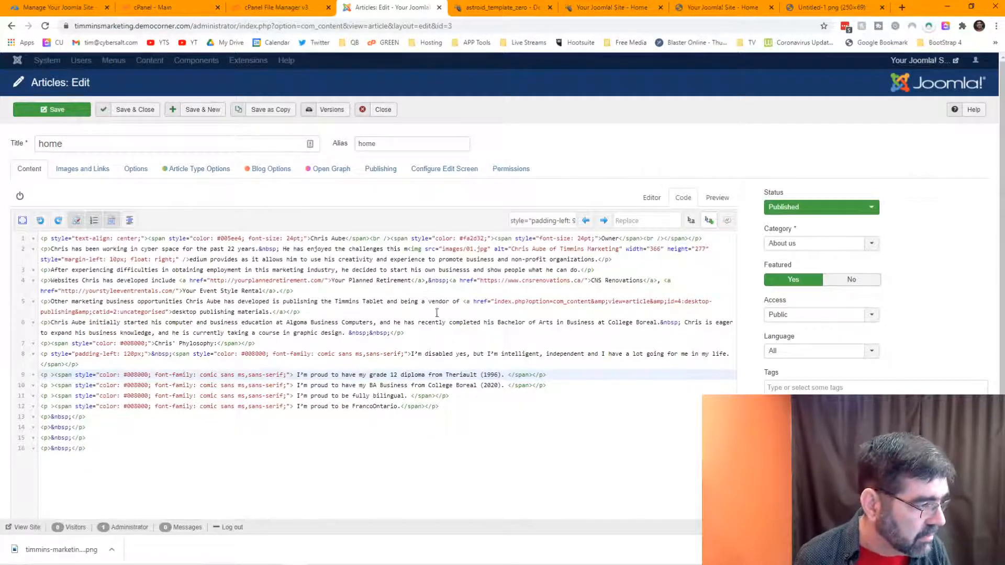
# Step: Delete the four empty trailing paragraphs and save the home article
pyautogui.moveTo(116, 443); pyautogui.dragTo(37, 426)
pyautogui.press('Delete')
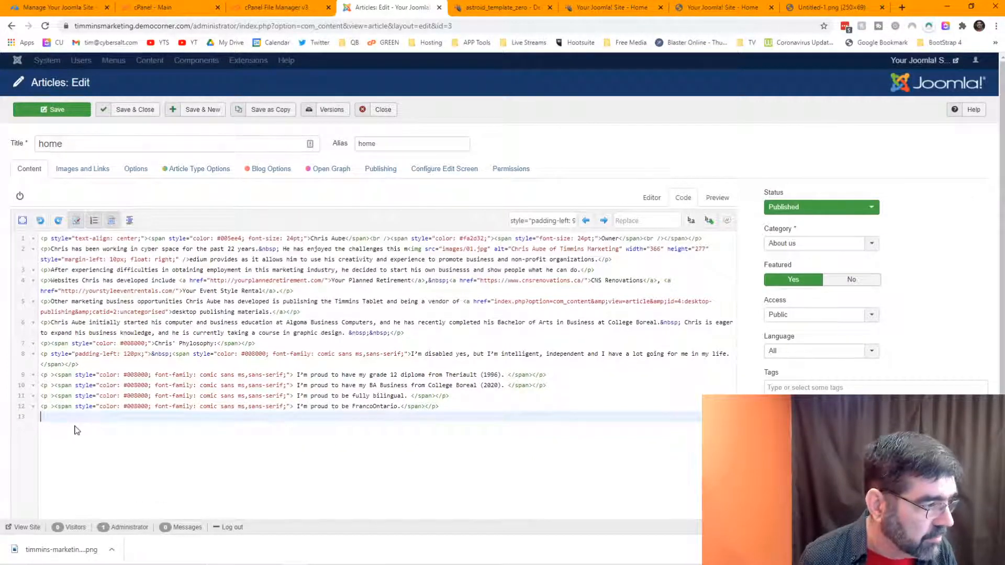
pyautogui.click(653, 203)
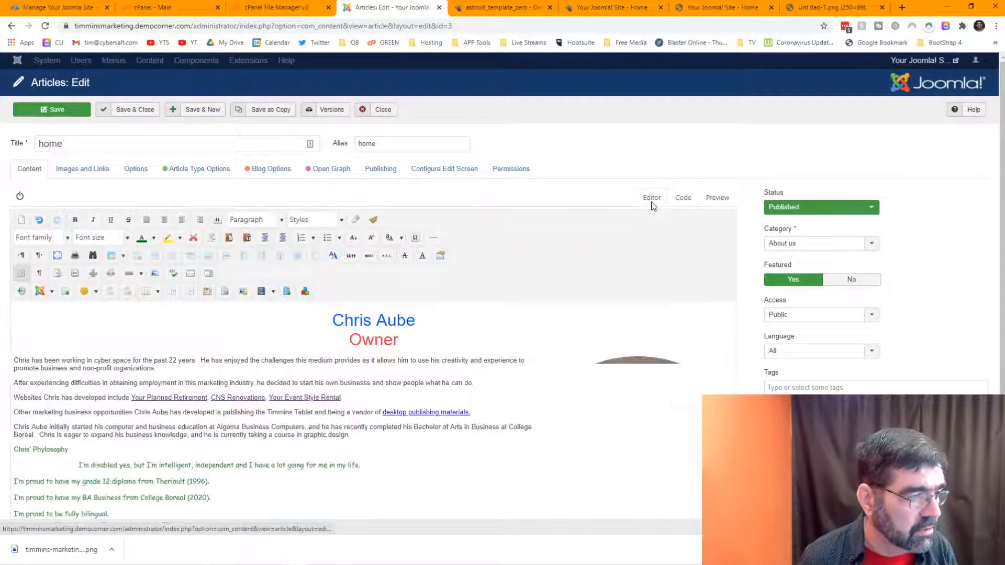
pyautogui.click(89, 109)
pyautogui.scroll(-1, 70, 406)
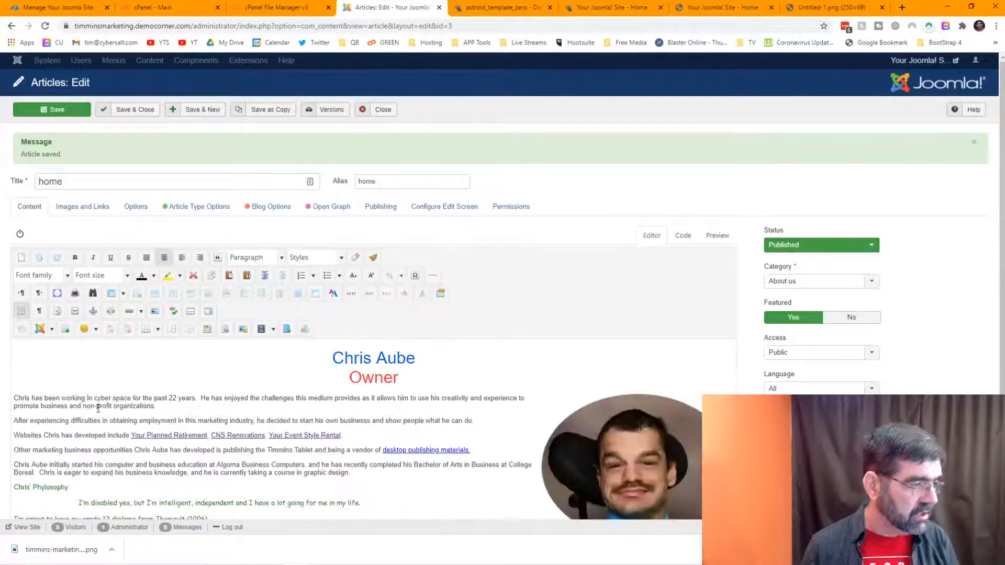
pyautogui.scroll(-3, 98, 408)
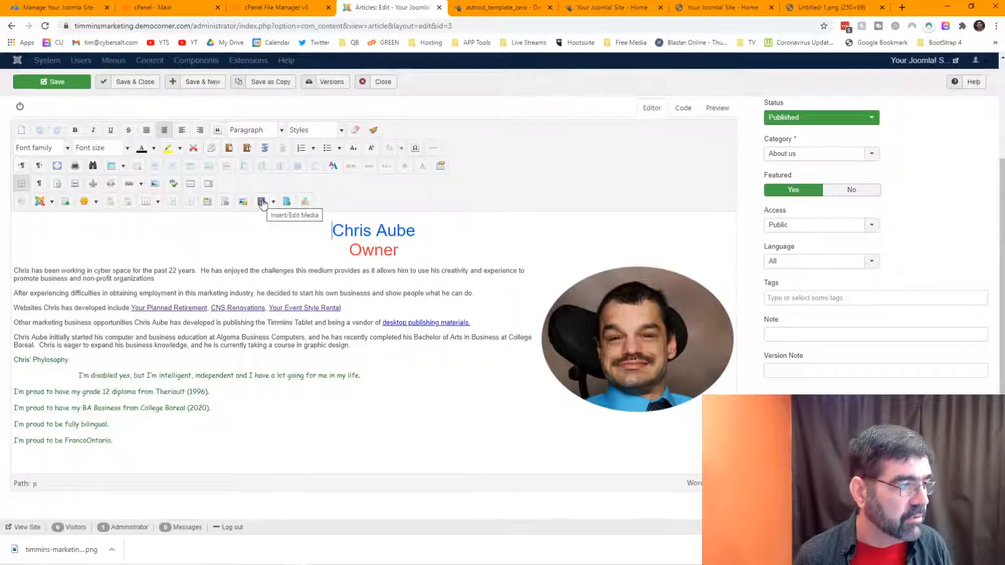
# Step: Delete the 120px padding style on line 8 and the spaces before 'I'm' on lines 9–12
pyautogui.click(680, 109)
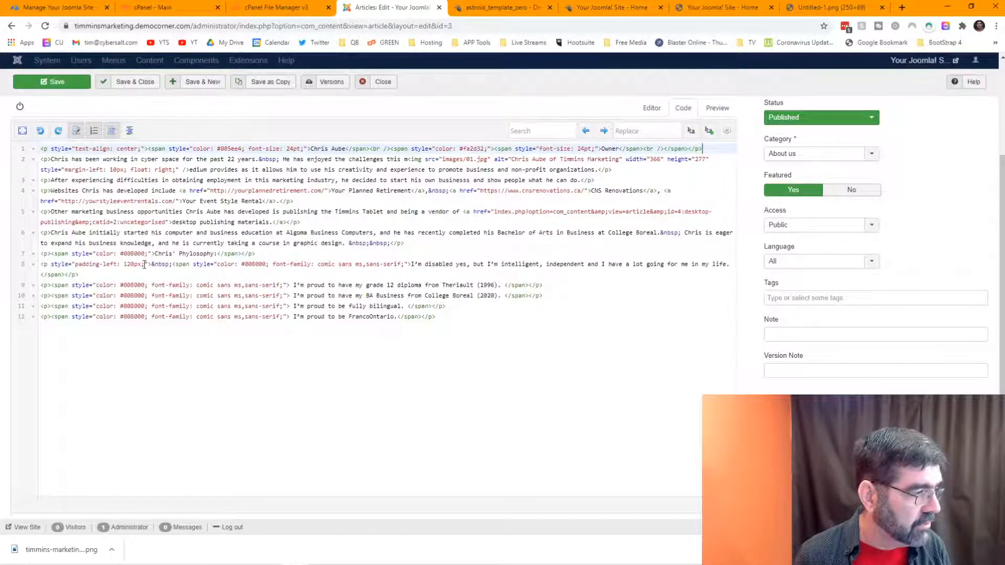
pyautogui.moveTo(149, 265); pyautogui.dragTo(59, 260)
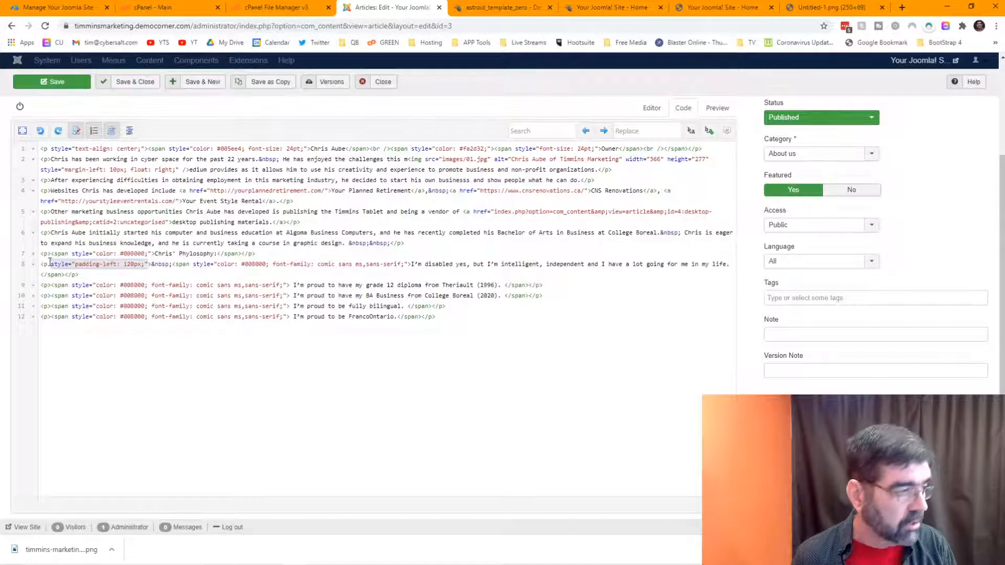
pyautogui.press('Delete')
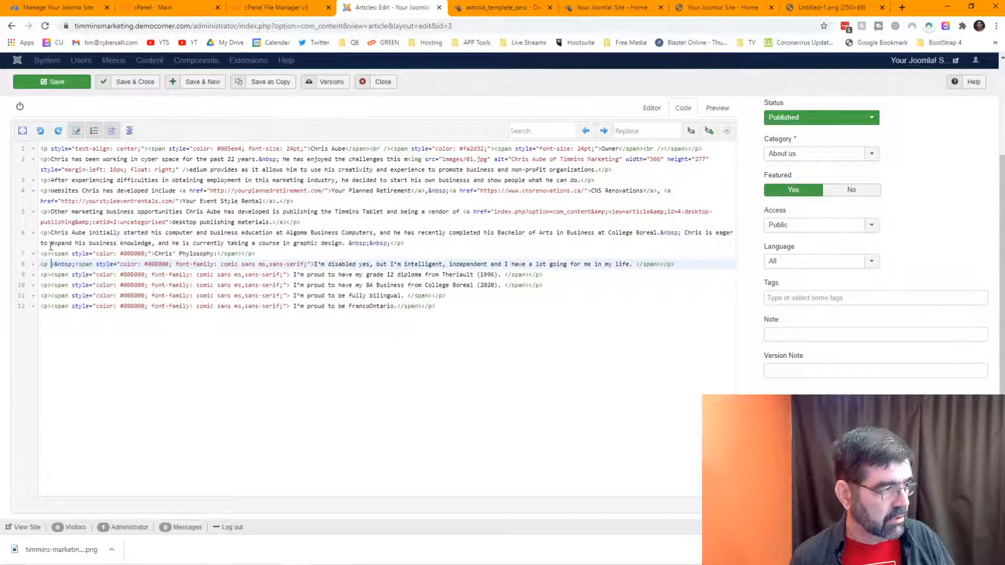
pyautogui.click(290, 275)
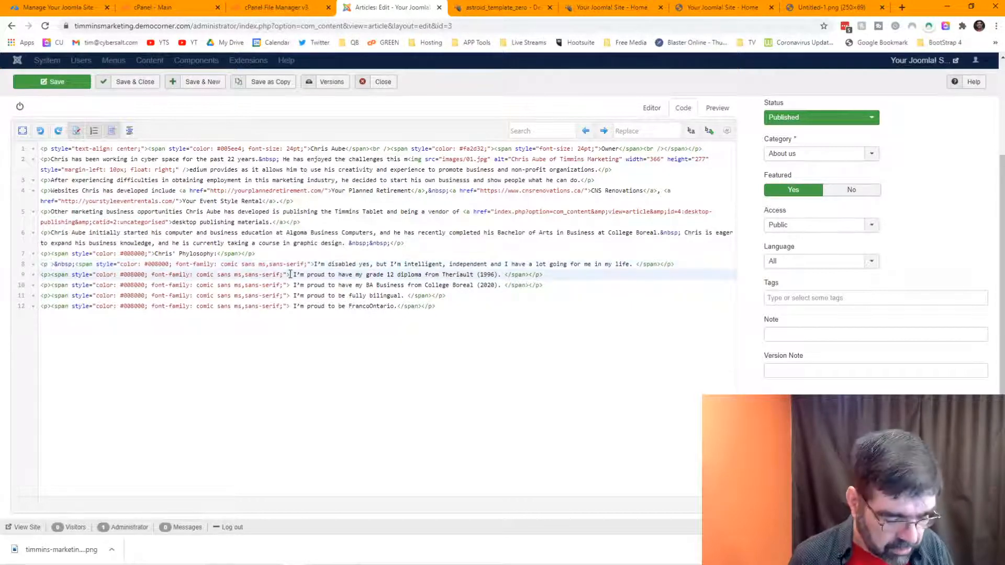
pyautogui.press('BackSpace')
pyautogui.click(292, 285)
pyautogui.press('BackSpace')
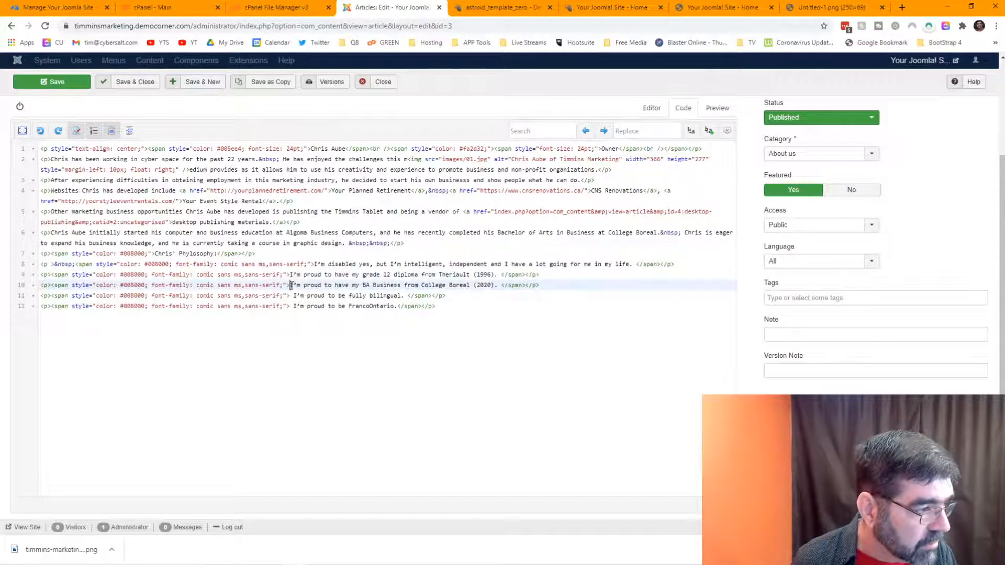
pyautogui.click(292, 296)
pyautogui.press('BackSpace')
pyautogui.click(291, 306)
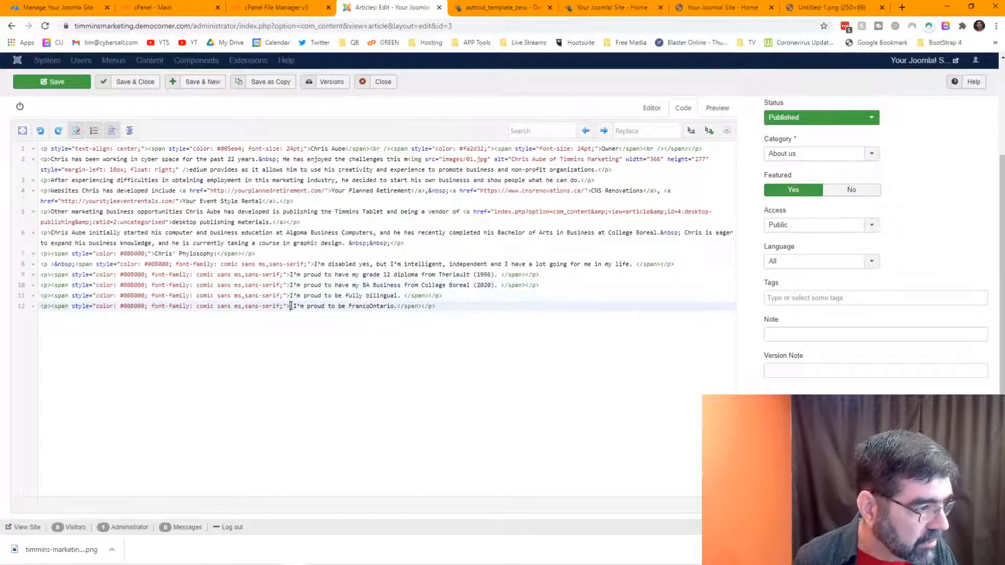
pyautogui.press('BackSpace')
# Step: Remove trailing spaces after 'bilingual.', '(2020).', '(1996).', 'life.' and the leftover &nbsp; on line 8
pyautogui.click(402, 296)
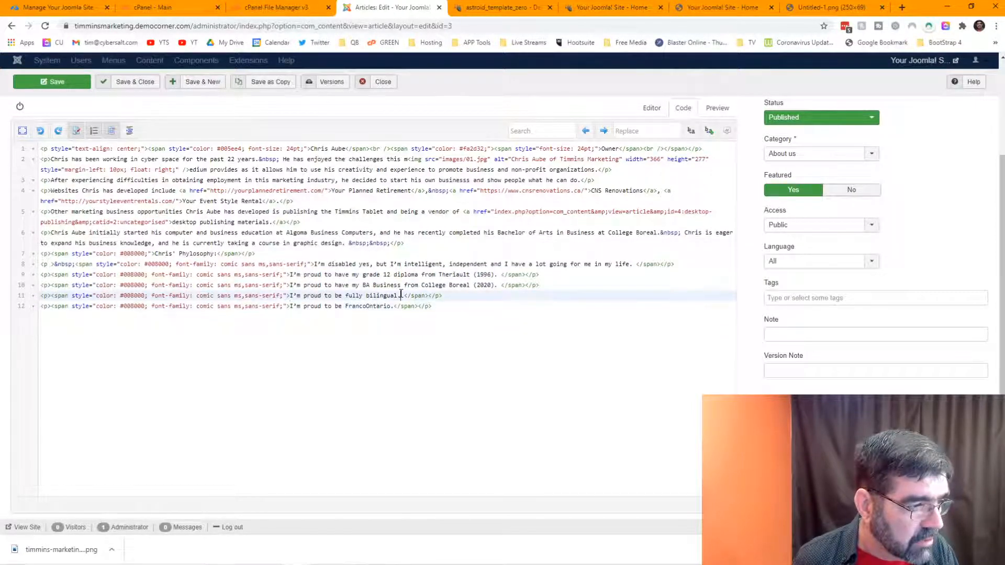
pyautogui.press('BackSpace')
pyautogui.click(498, 285)
pyautogui.press('BackSpace')
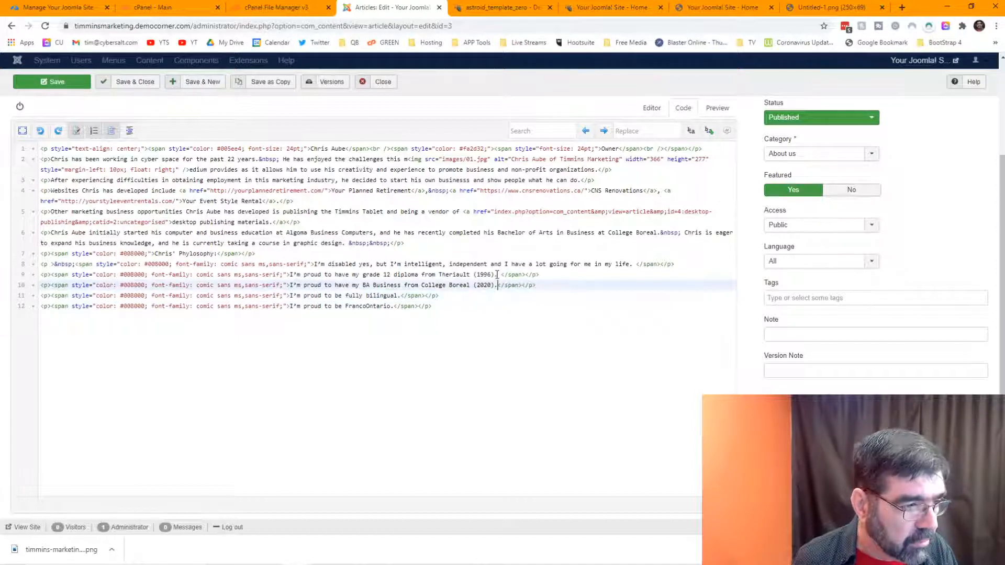
pyautogui.click(498, 275)
pyautogui.press('BackSpace')
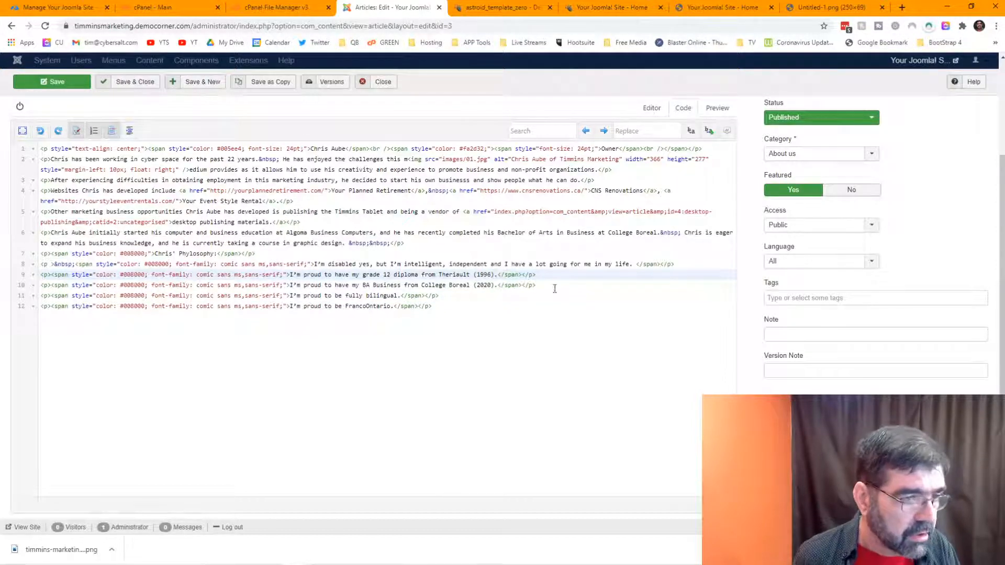
pyautogui.click(636, 264)
pyautogui.press('BackSpace')
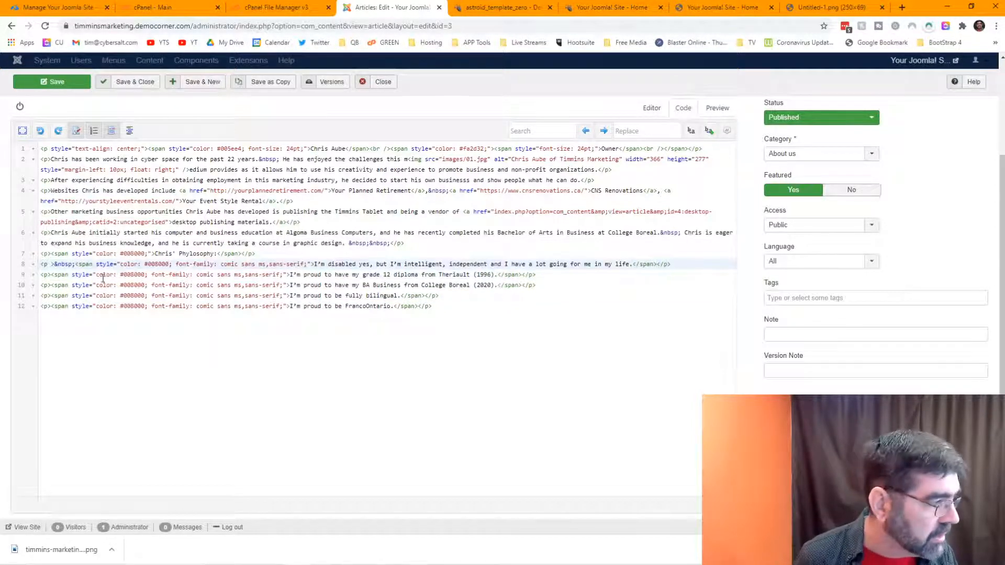
pyautogui.moveTo(77, 264); pyautogui.dragTo(56, 263)
pyautogui.press('Delete')
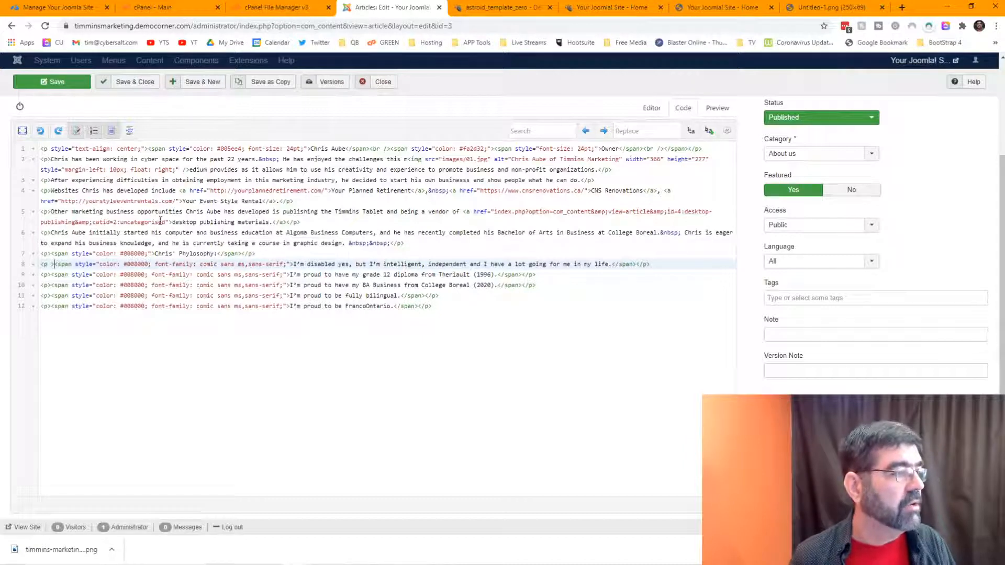
pyautogui.click(652, 108)
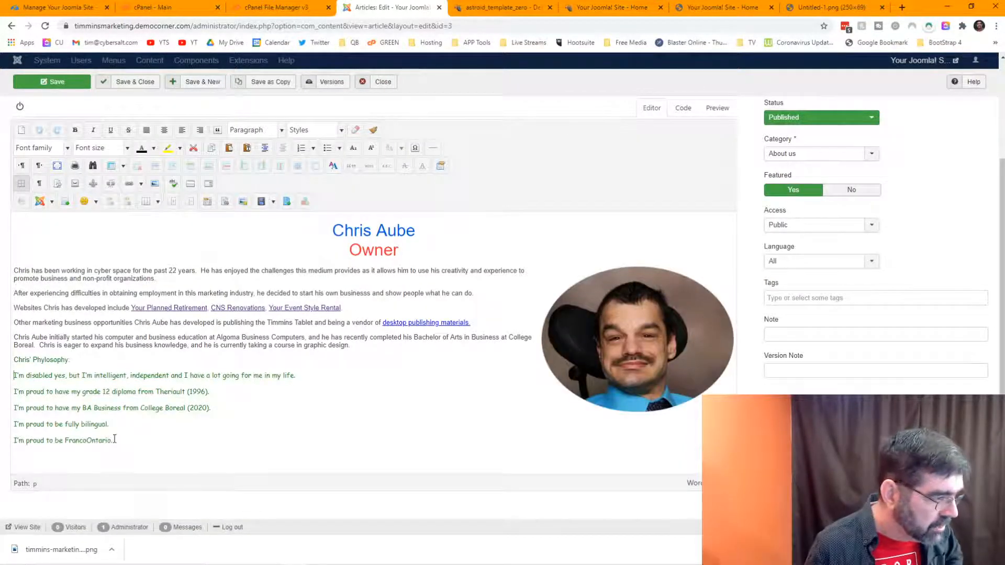
# Step: Indent the five philosophy lines one level and save the home article
pyautogui.moveTo(116, 441); pyautogui.dragTo(10, 376)
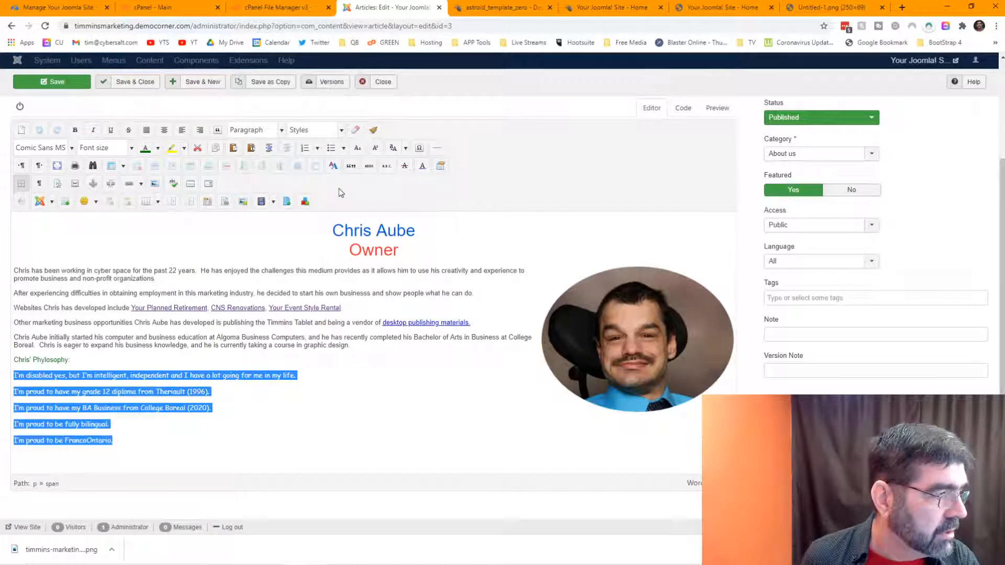
pyautogui.click(270, 151)
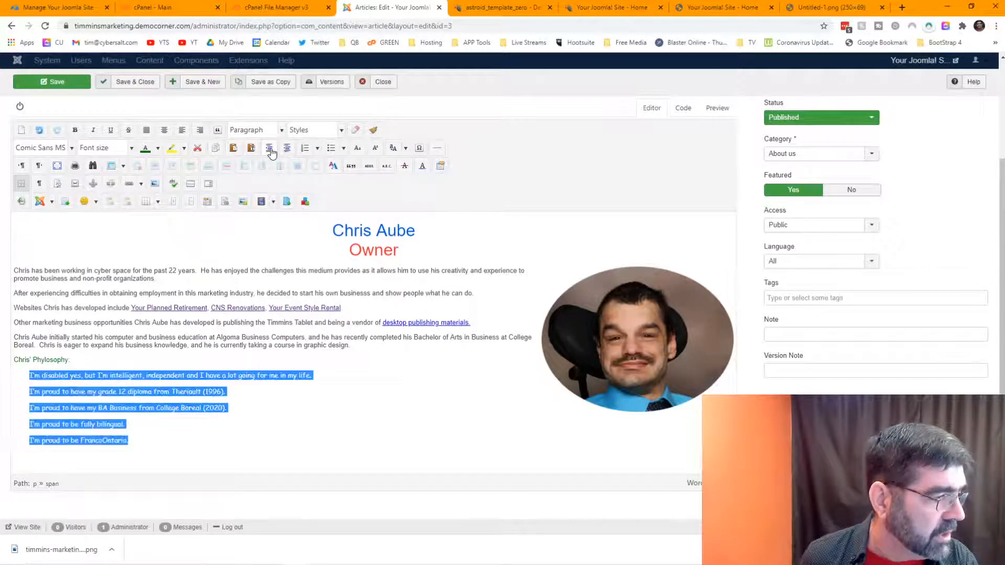
pyautogui.click(54, 84)
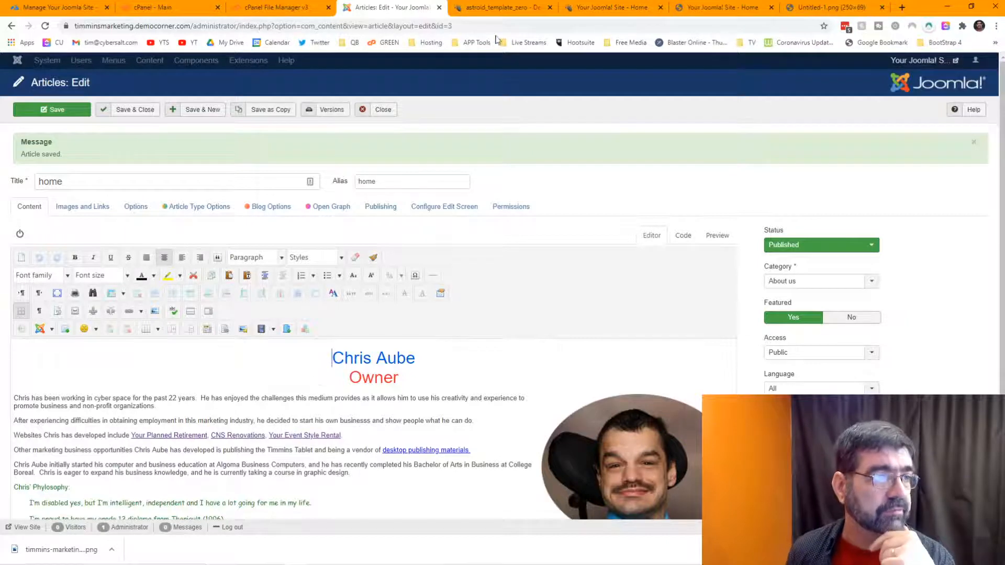
# Step: Reload the site's home page to view the current article text
pyautogui.click(493, 7)
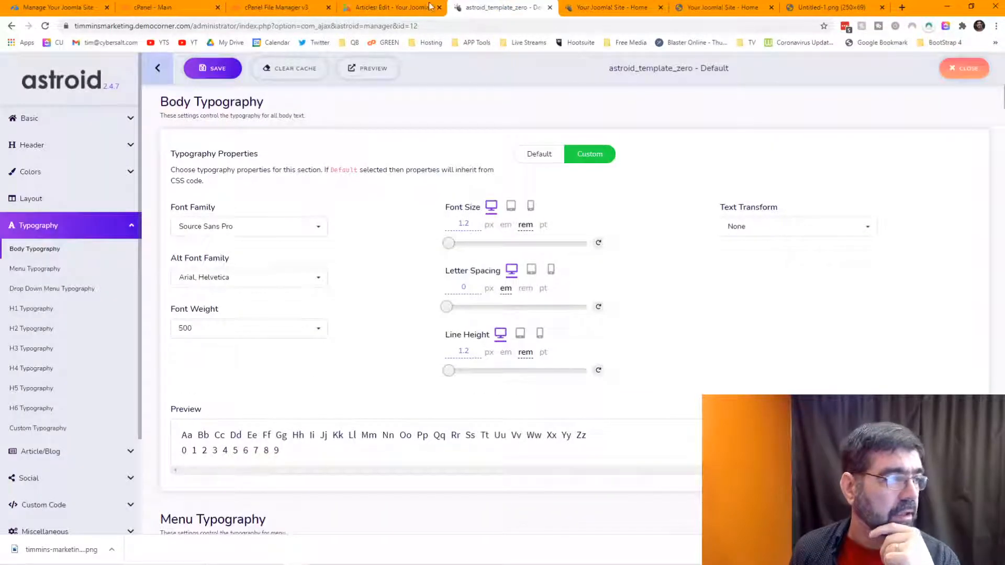
pyautogui.click(601, 8)
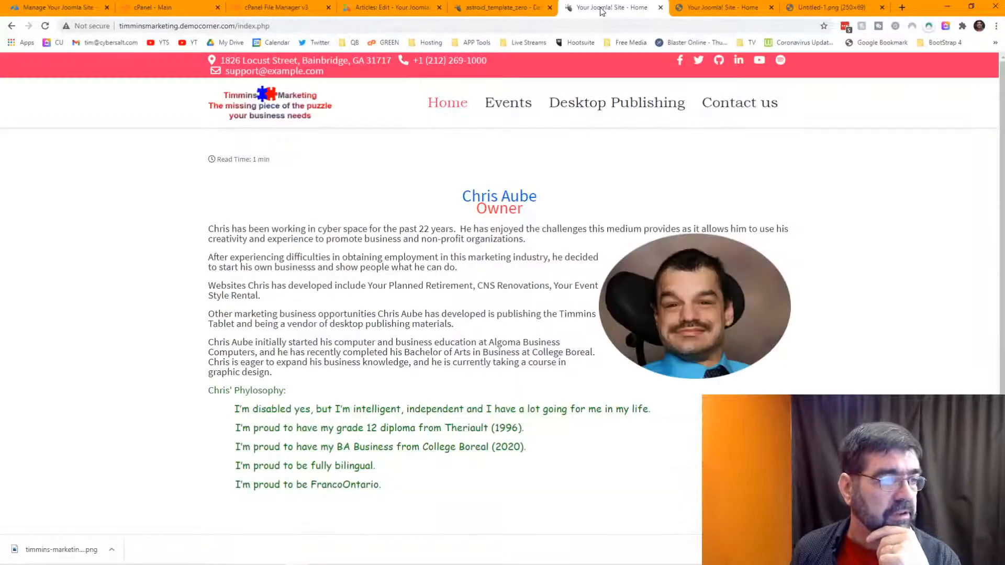
pyautogui.click(45, 25)
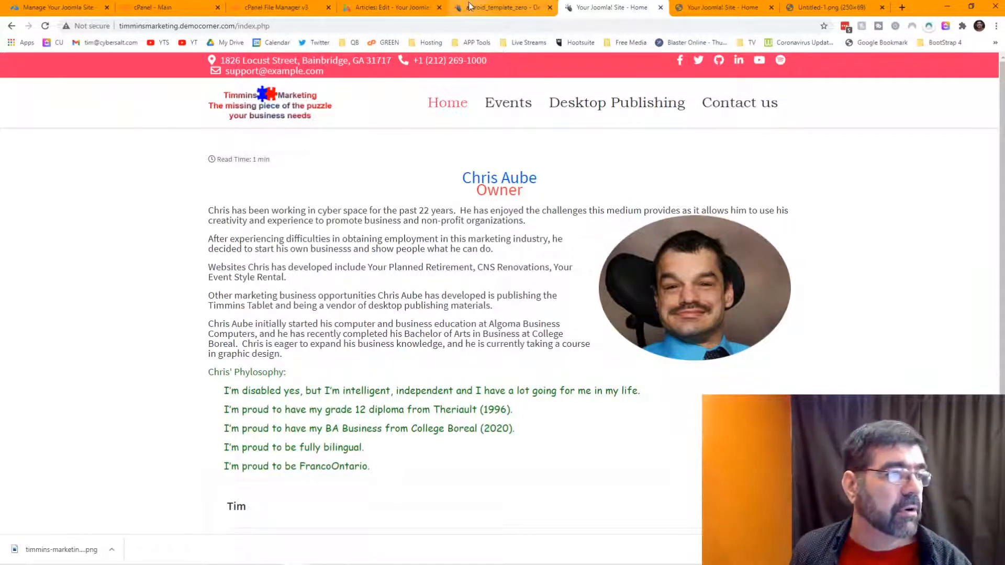
# Step: Change the body line height to 1.3rem, save, and reload the front page to check spacing
pyautogui.click(500, 8)
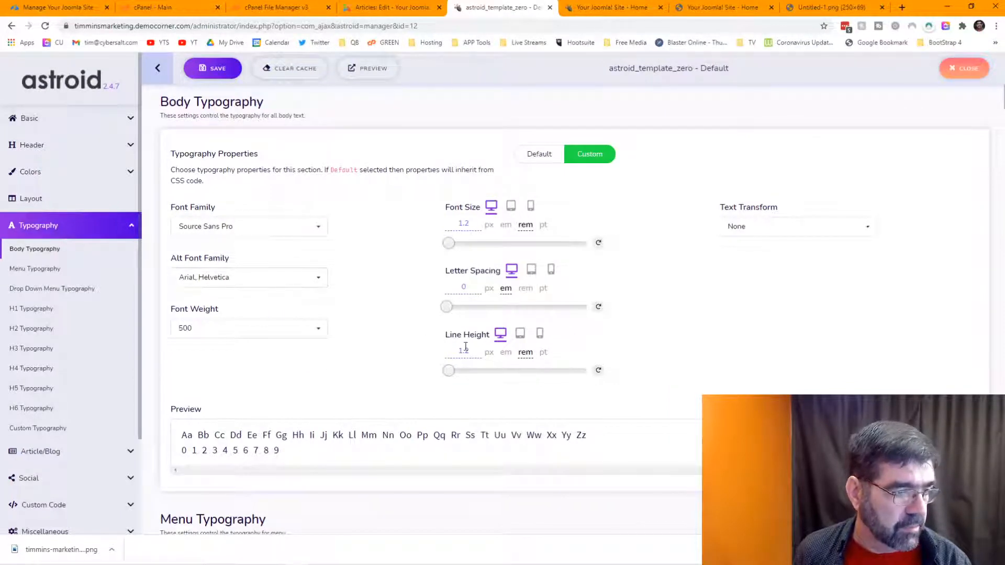
pyautogui.moveTo(464, 350); pyautogui.dragTo(469, 351)
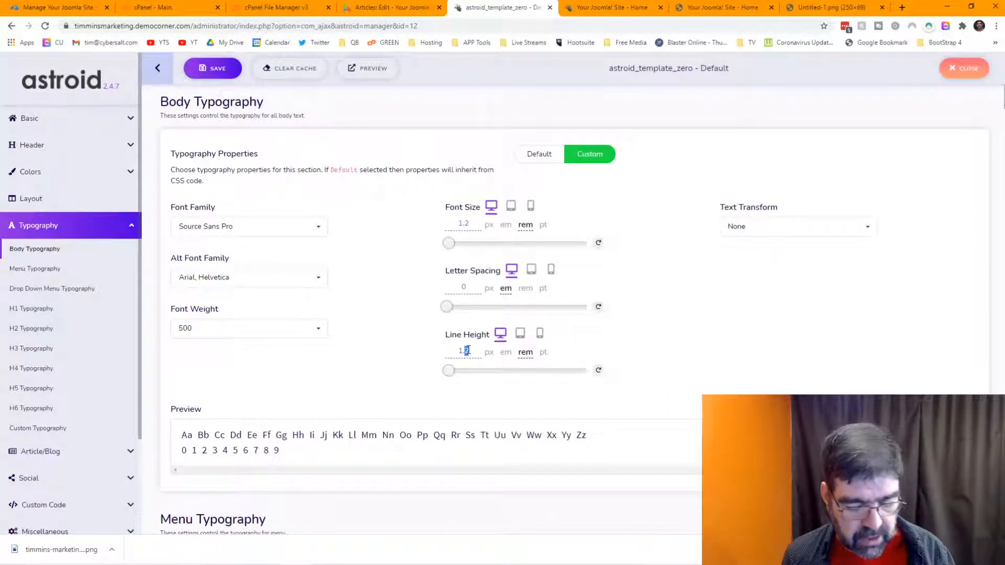
pyautogui.write('3')
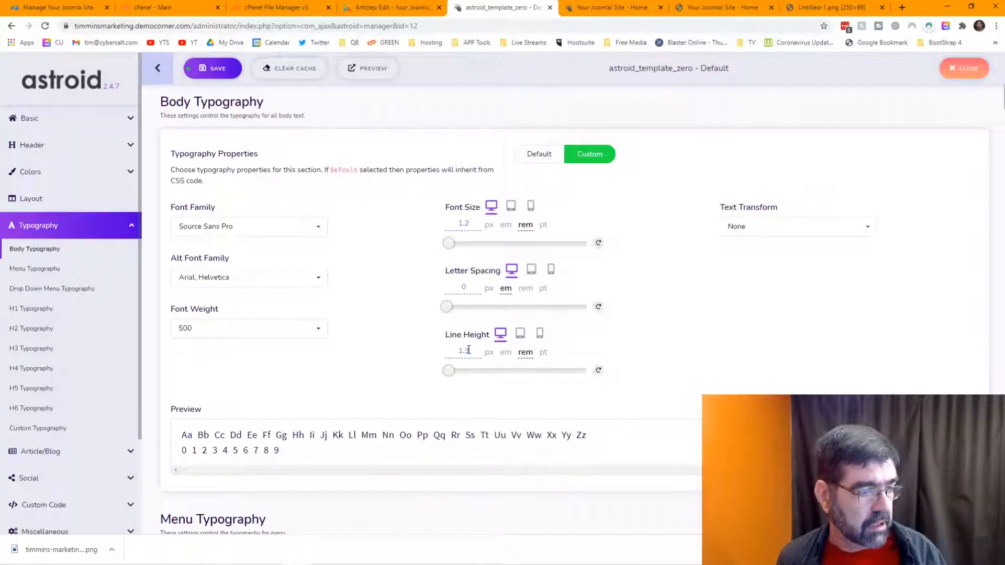
pyautogui.click(210, 68)
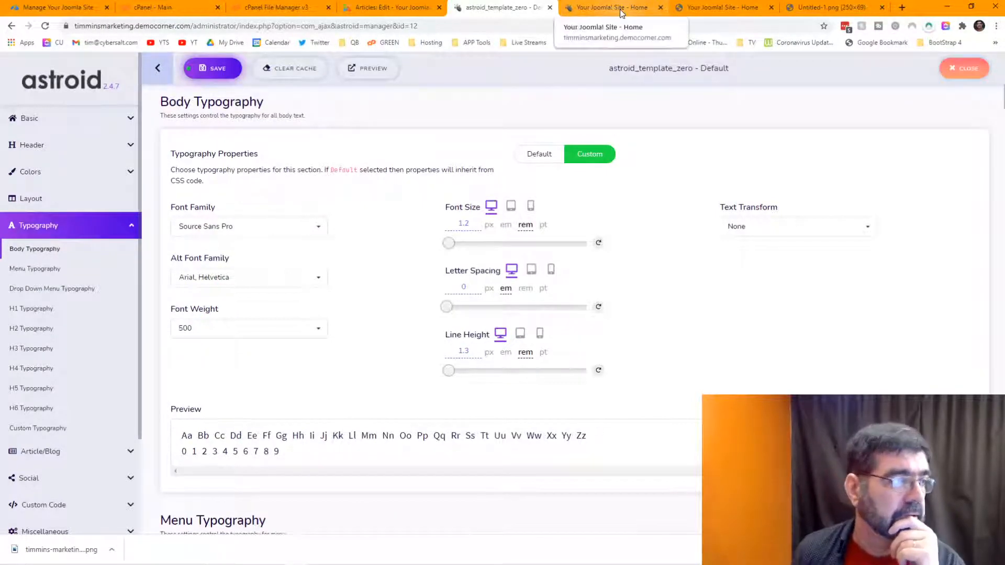
pyautogui.click(602, 11)
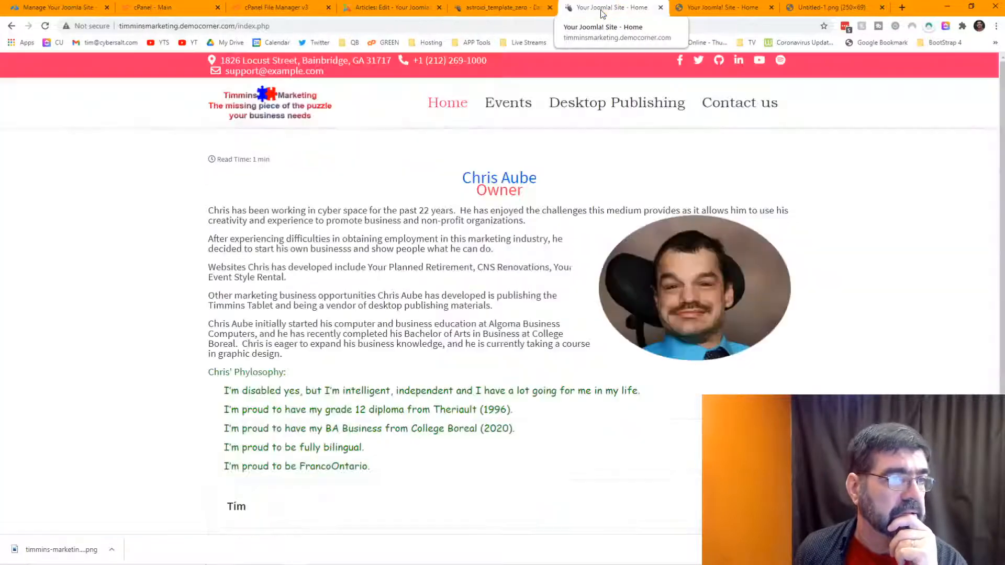
pyautogui.click(45, 26)
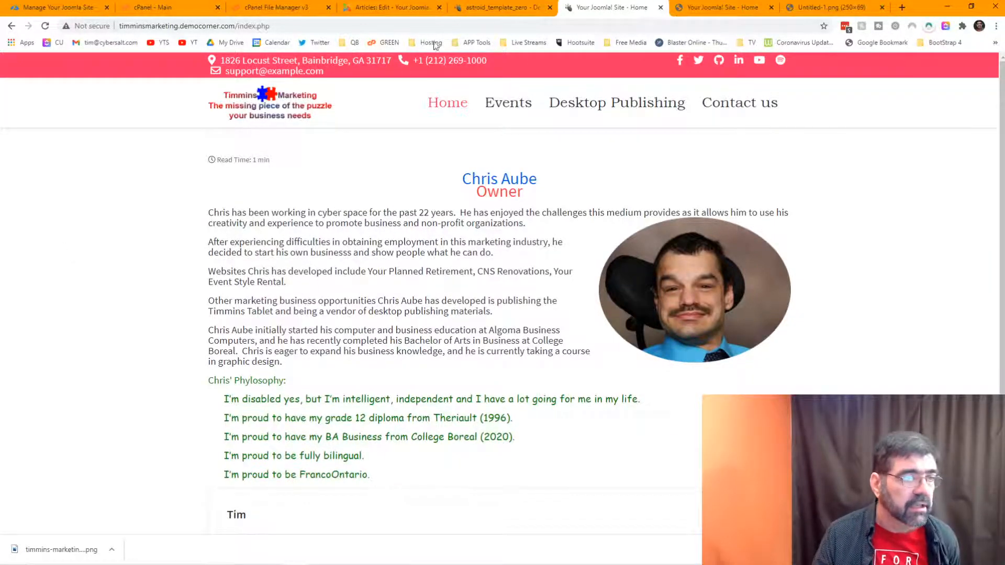
pyautogui.click(469, 11)
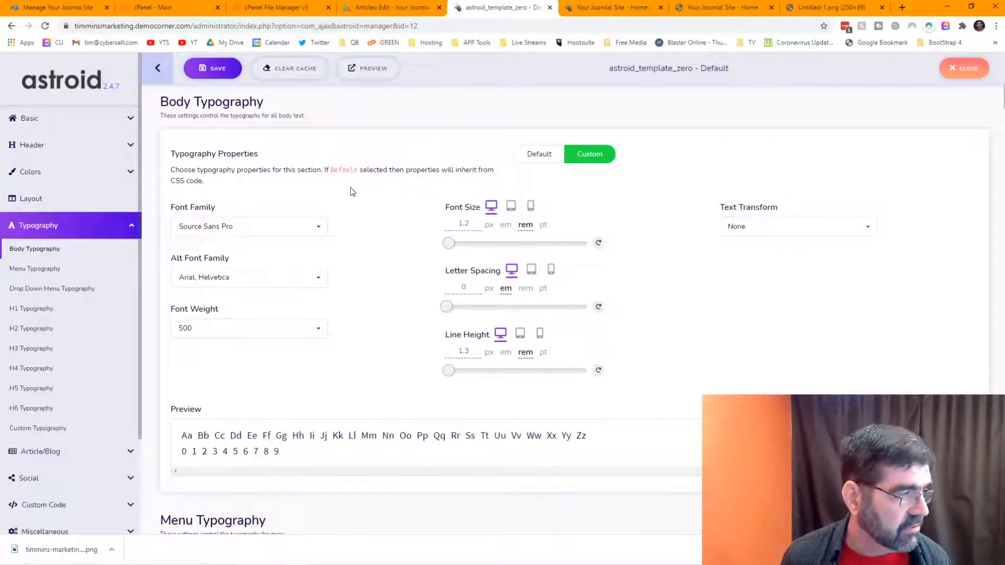
# Step: Set the body Font Family to Verdana, Geneva
pyautogui.click(320, 232)
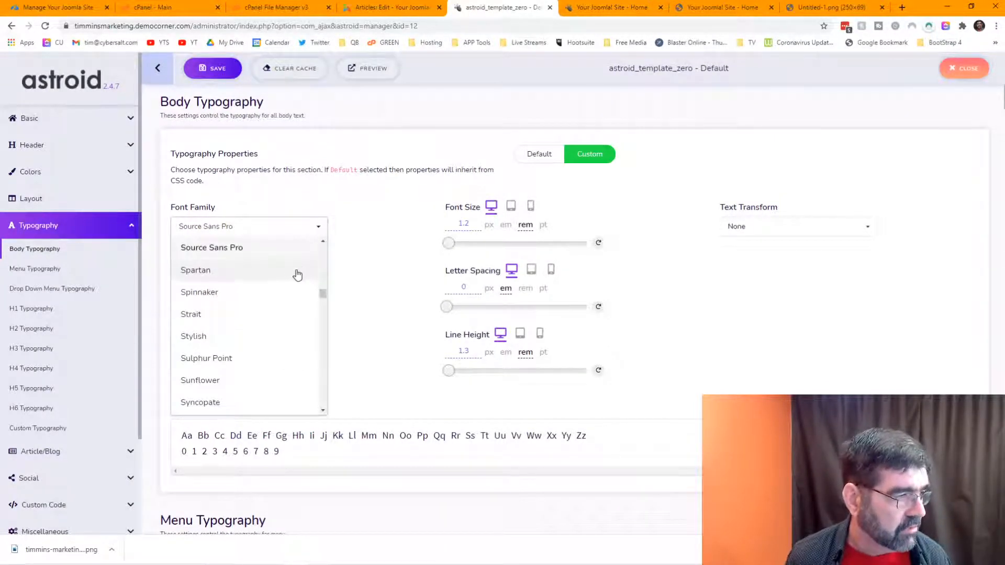
pyautogui.moveTo(321, 292); pyautogui.dragTo(324, 245)
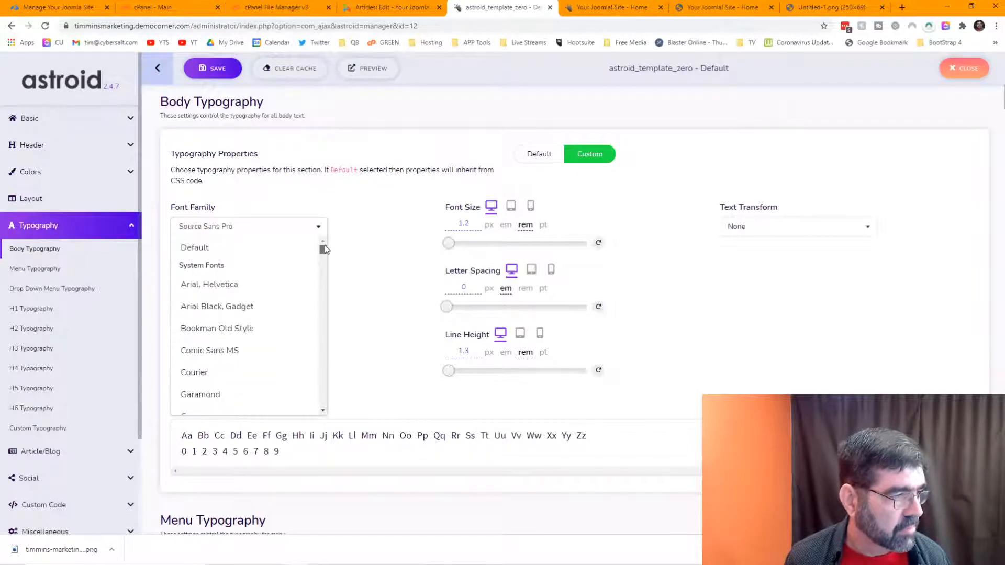
pyautogui.click(258, 223)
pyautogui.write('he')
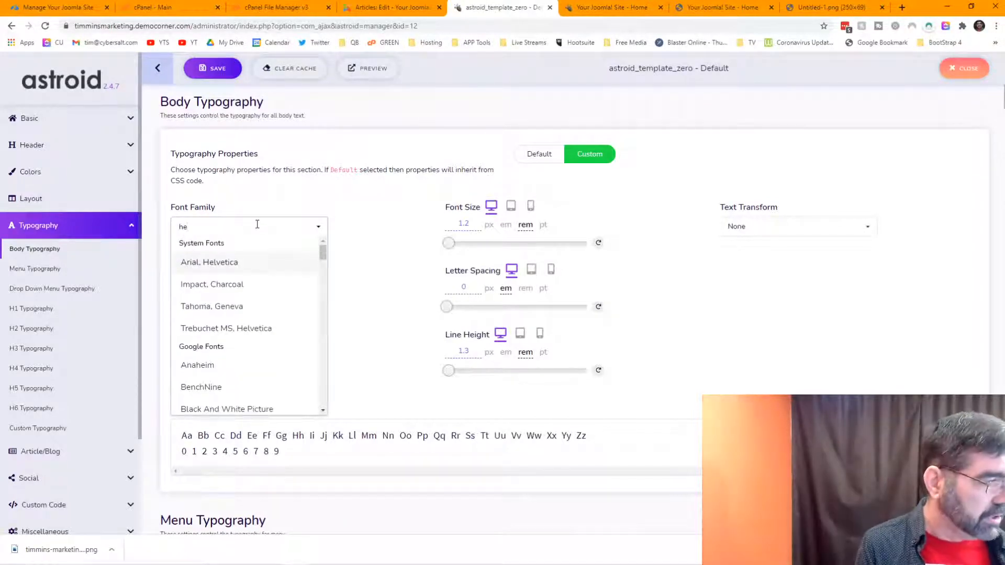
pyautogui.click(244, 262)
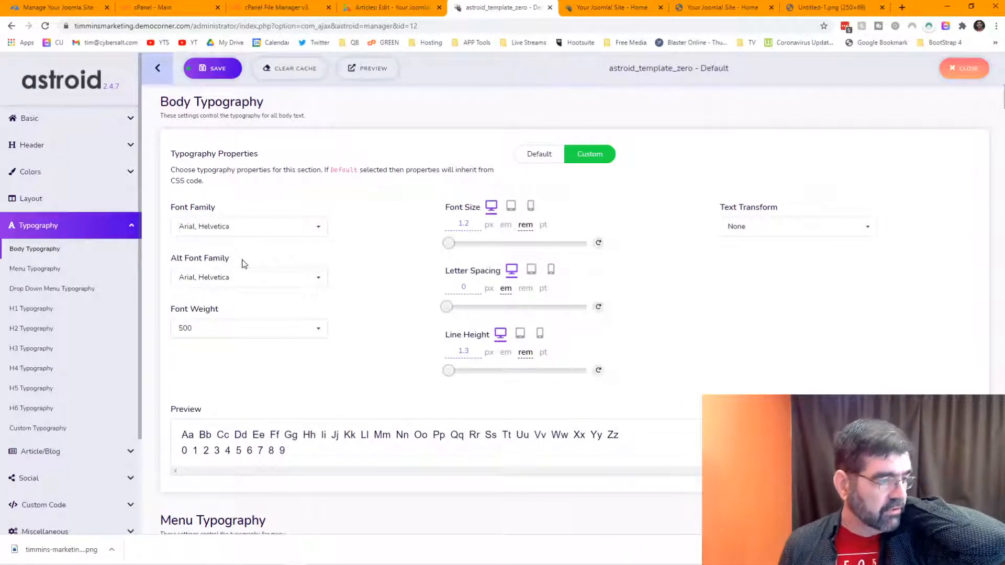
pyautogui.click(241, 226)
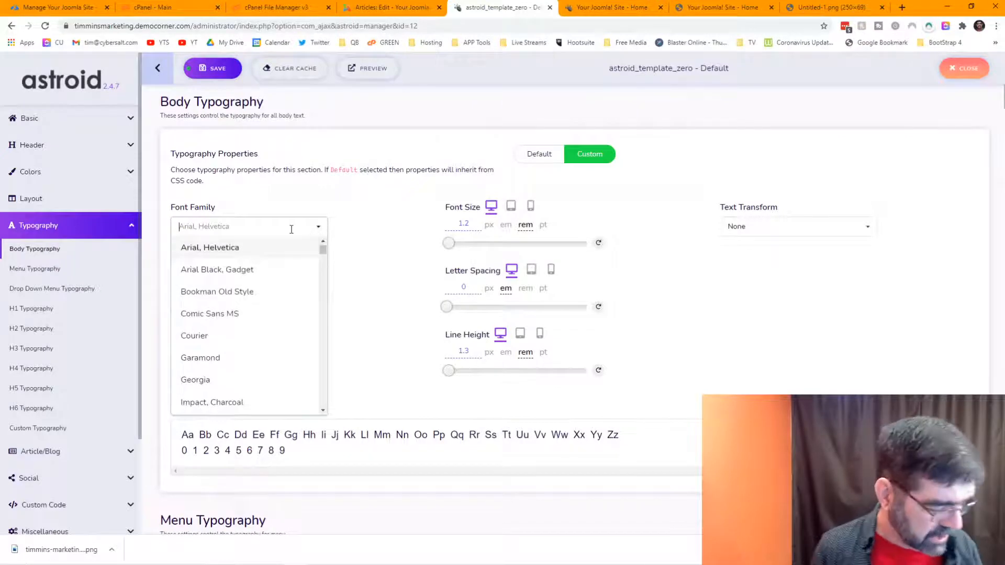
pyautogui.write('verd')
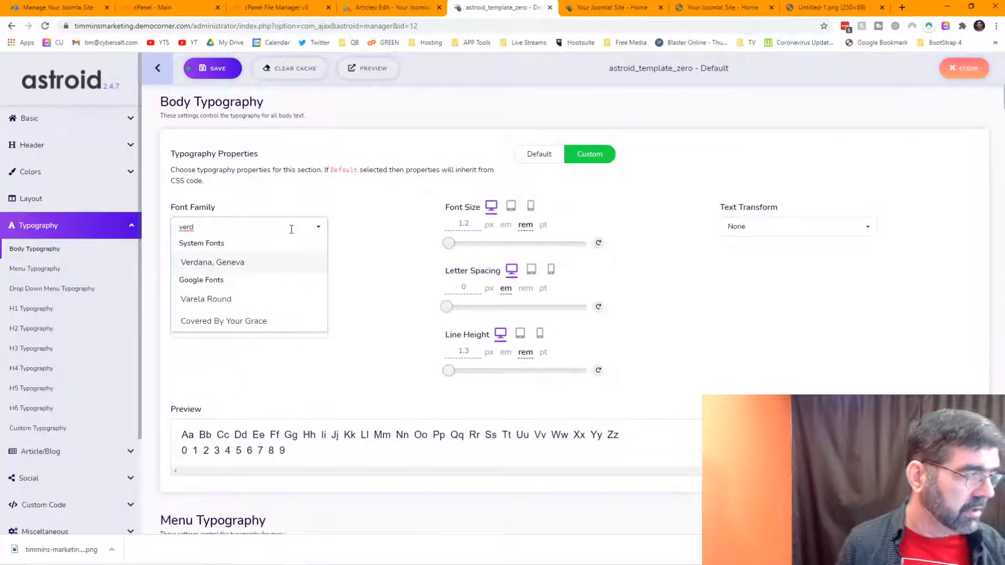
pyautogui.click(242, 267)
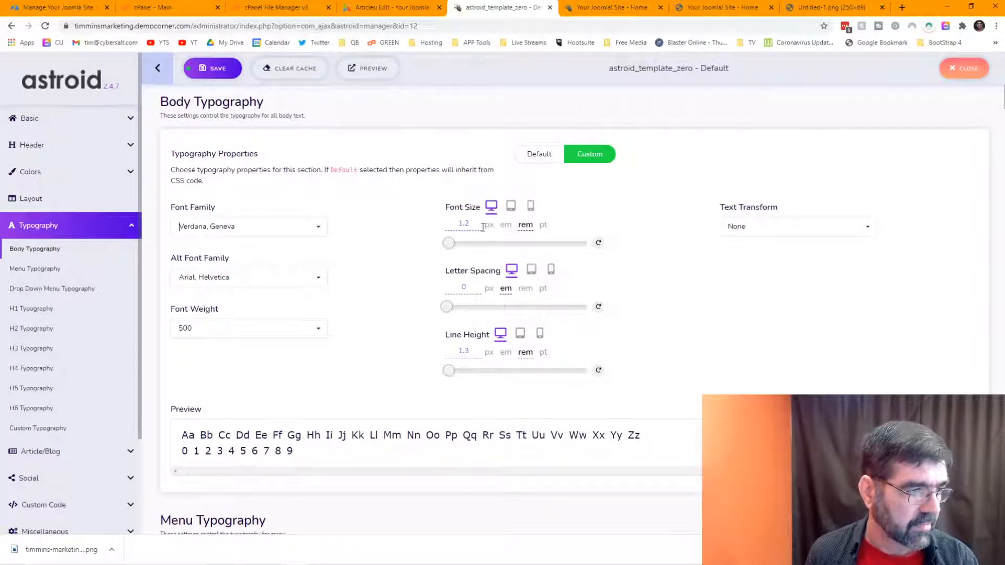
# Step: Set body font size to 1 rem and line height to 1.5, then save the template
pyautogui.moveTo(473, 222); pyautogui.dragTo(468, 224)
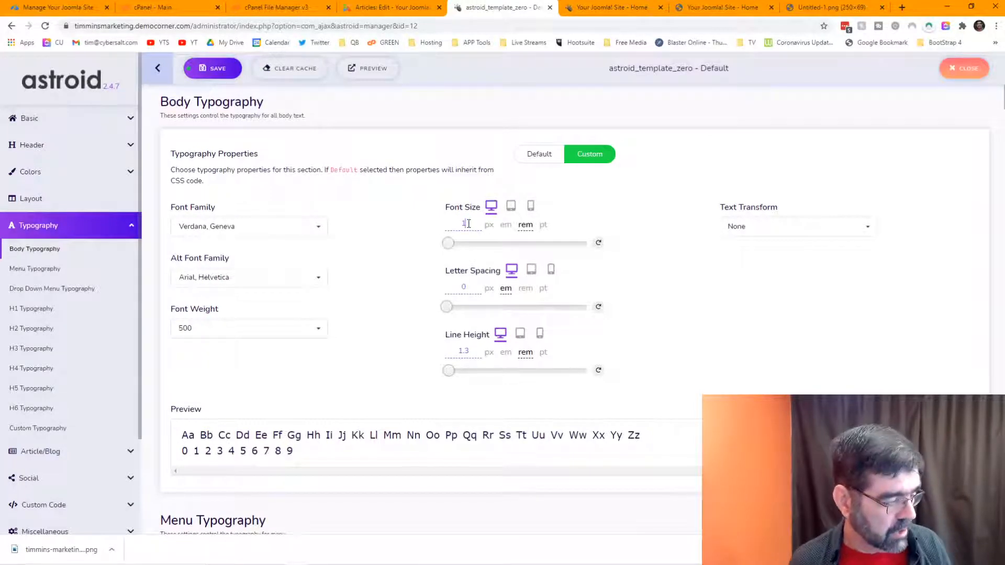
pyautogui.press('Tab')
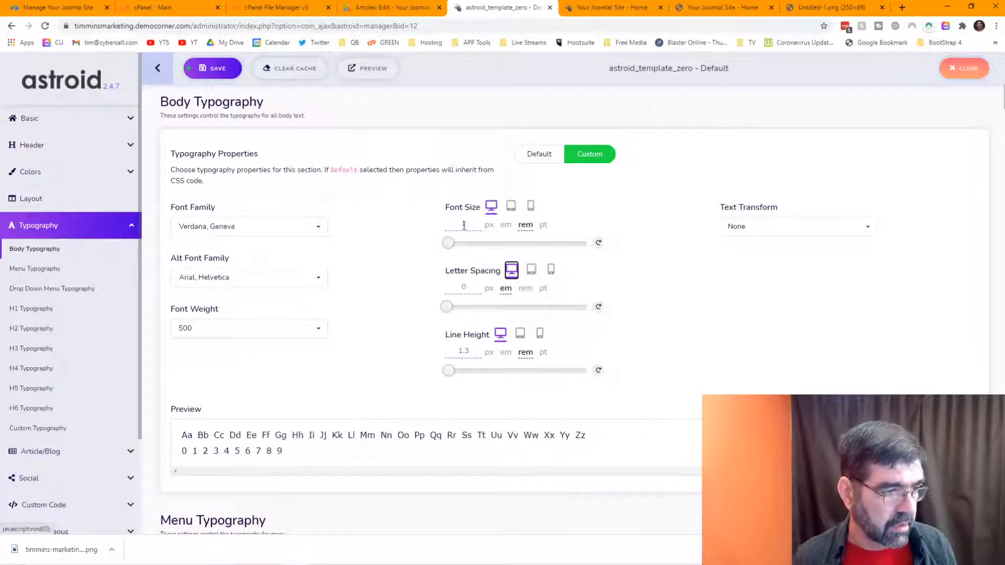
pyautogui.click(464, 350)
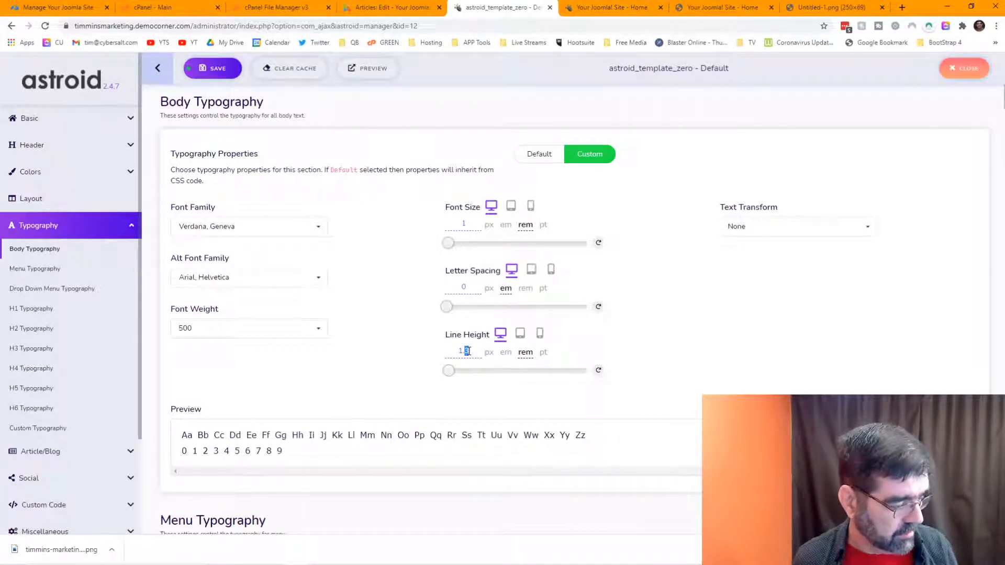
pyautogui.press('Tab')
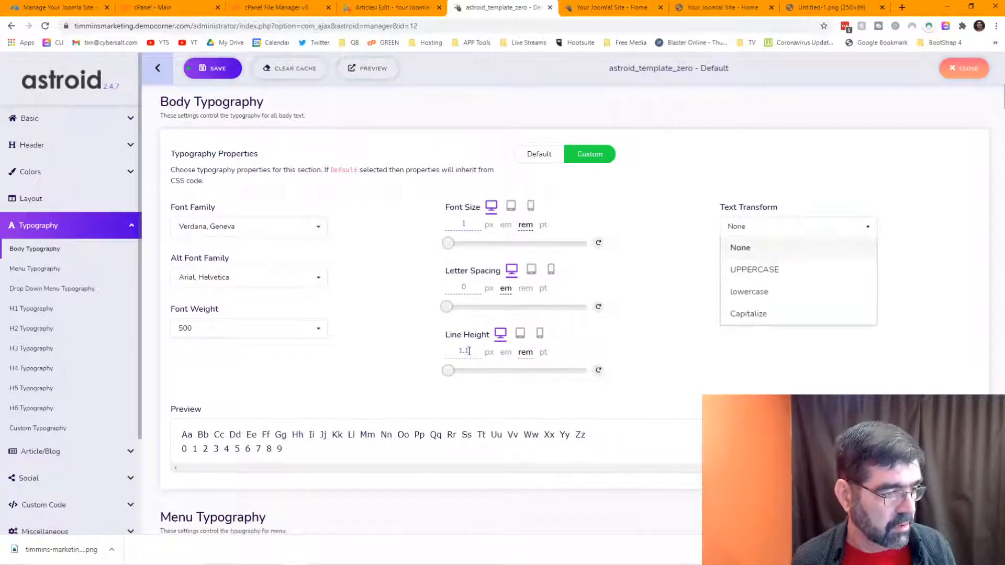
pyautogui.click(230, 68)
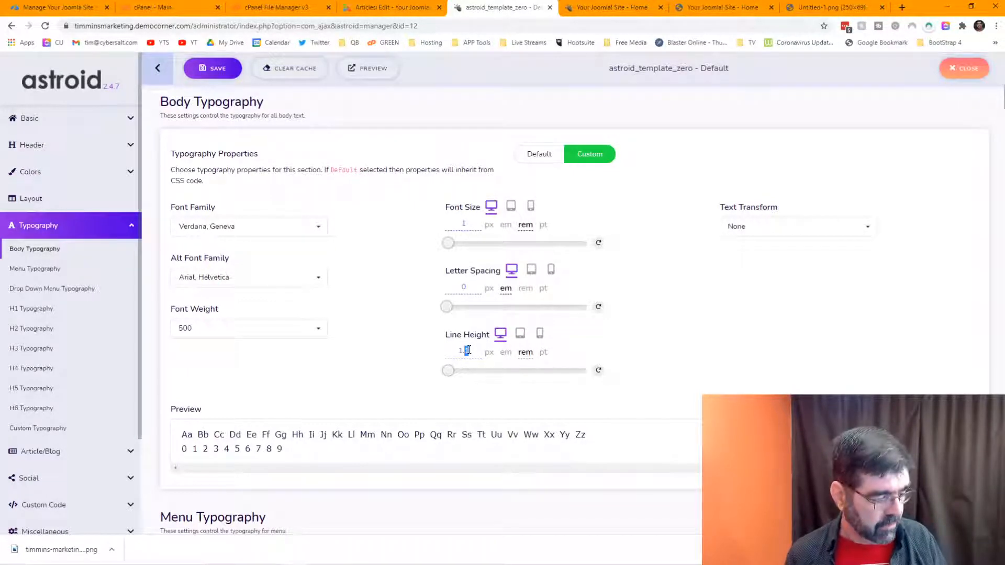
pyautogui.write('5')
pyautogui.click(208, 71)
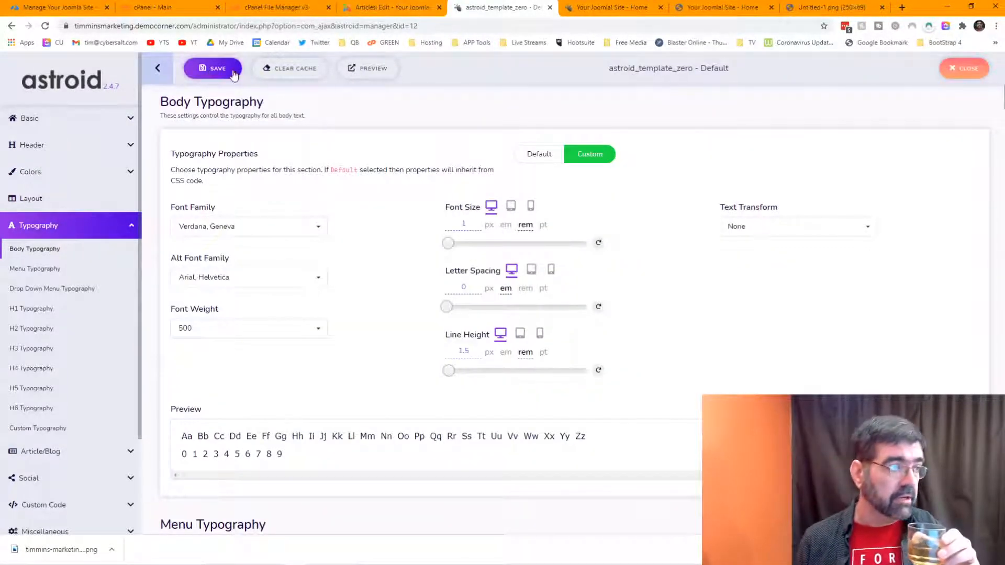
# Step: Reload the front page and scroll through the restyled article text
pyautogui.click(605, 11)
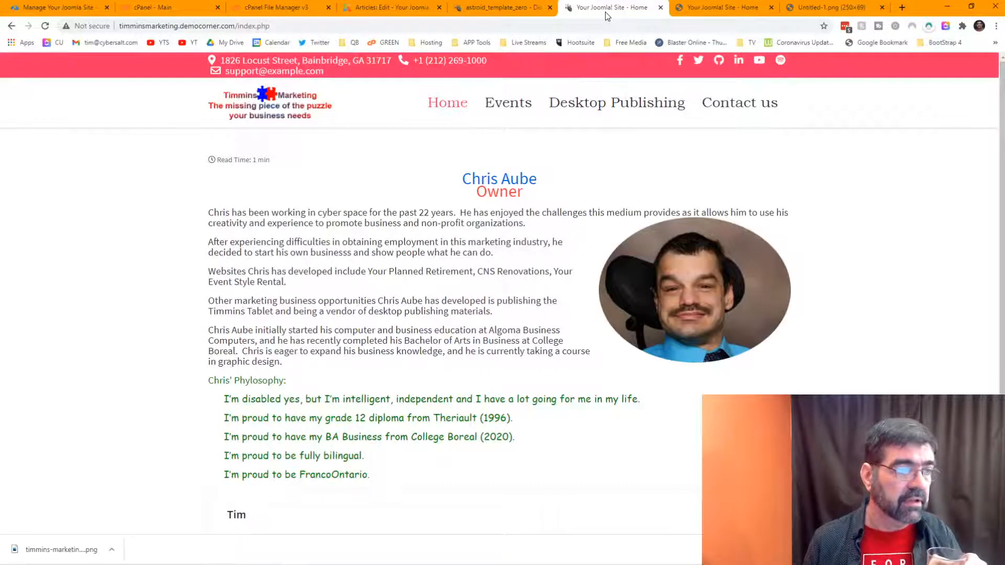
pyautogui.click(46, 27)
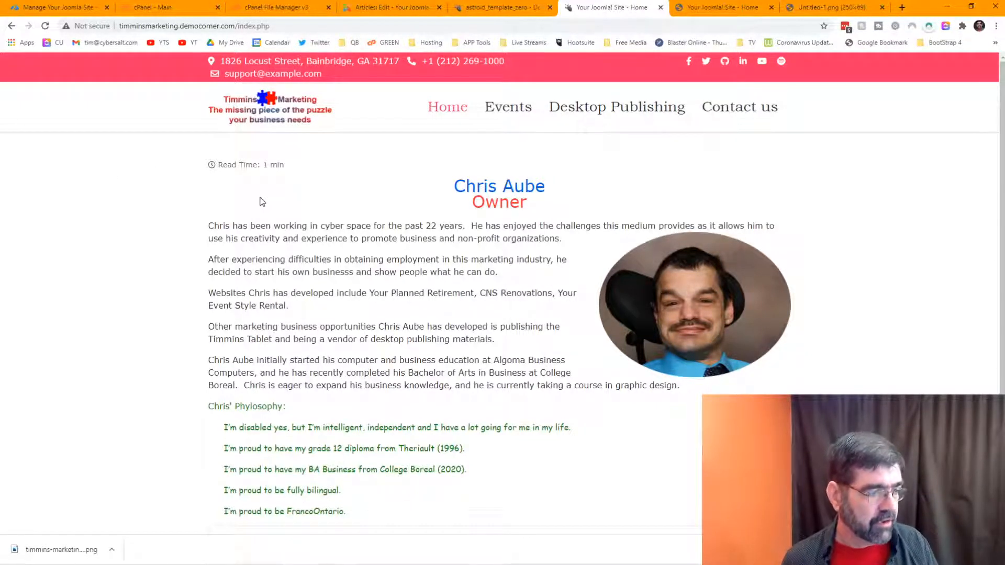
pyautogui.scroll(-2, 191, 297)
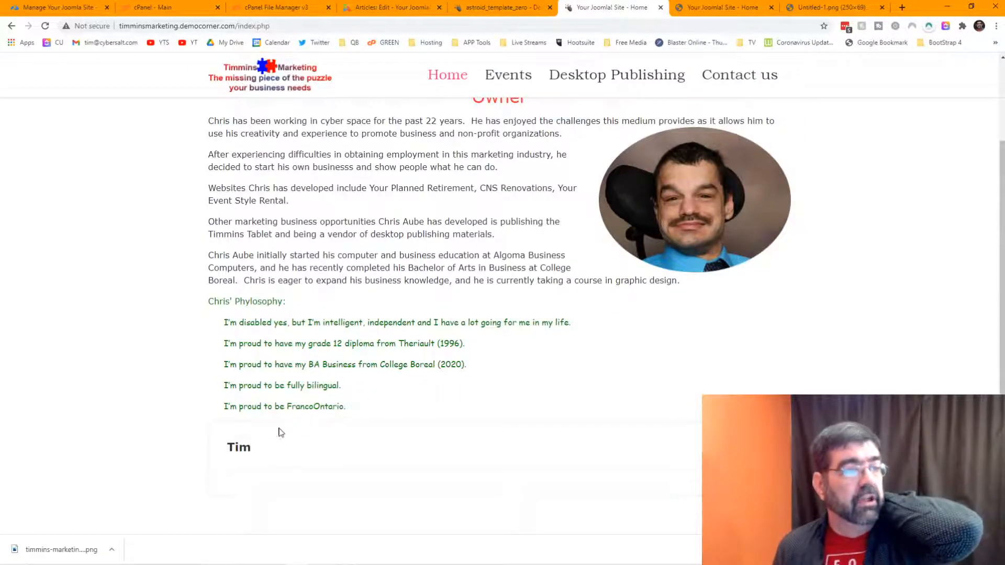
# Step: Save and close the home article
pyautogui.click(377, 9)
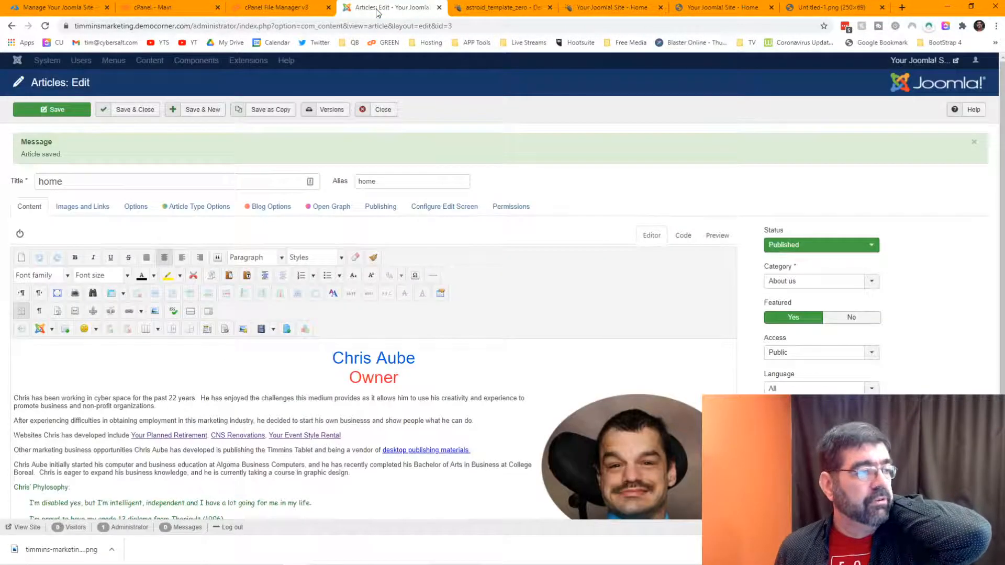
pyautogui.click(145, 113)
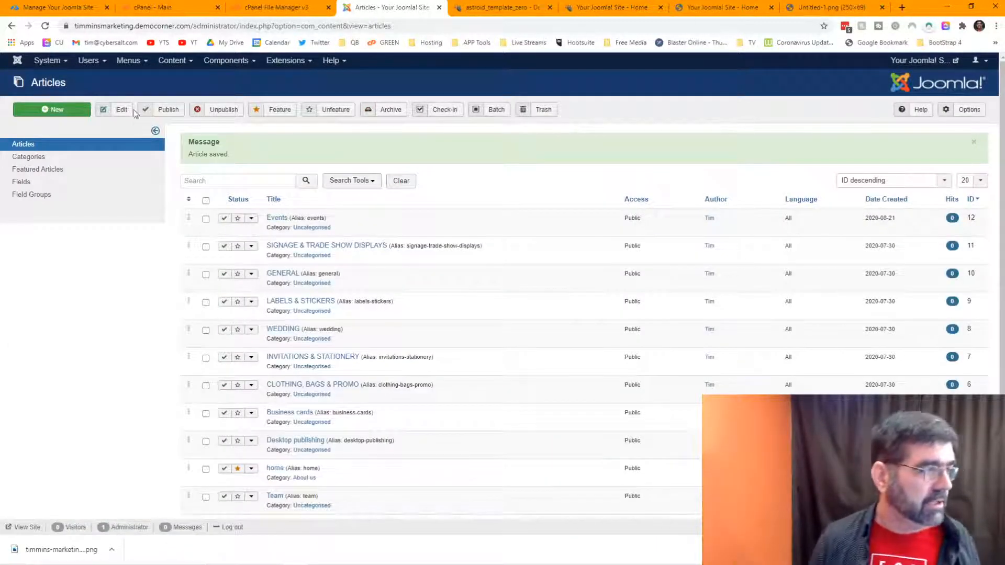
pyautogui.click(90, 61)
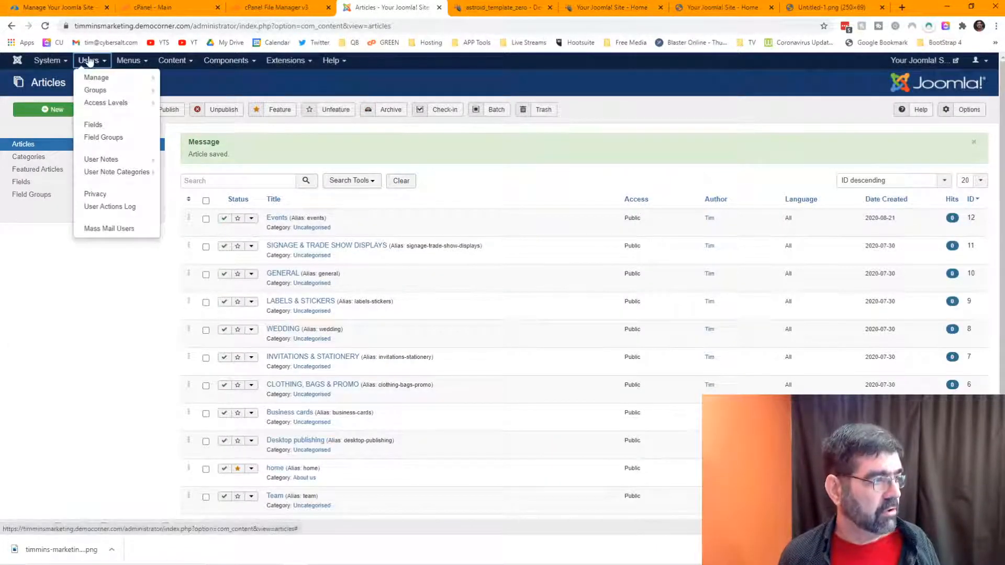
# Step: Change the administrator's Name to the owner's full name and reload the front page to see it
pyautogui.click(92, 77)
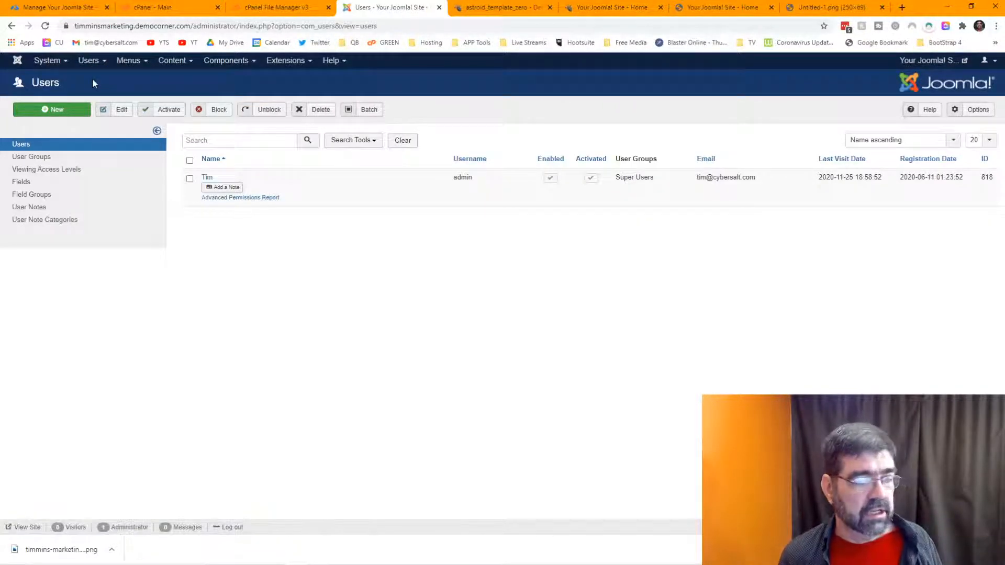
pyautogui.click(206, 178)
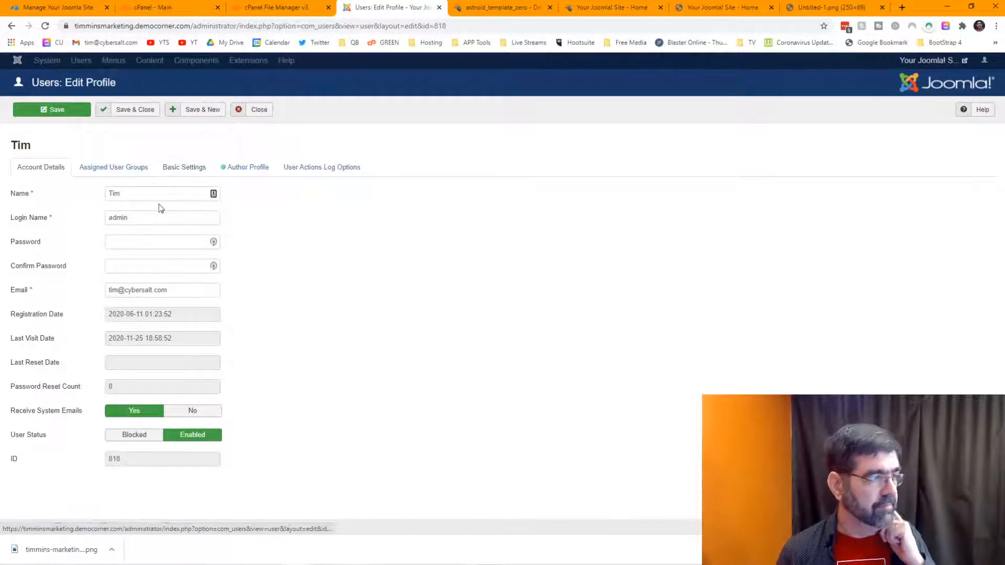
pyautogui.doubleClick(114, 192)
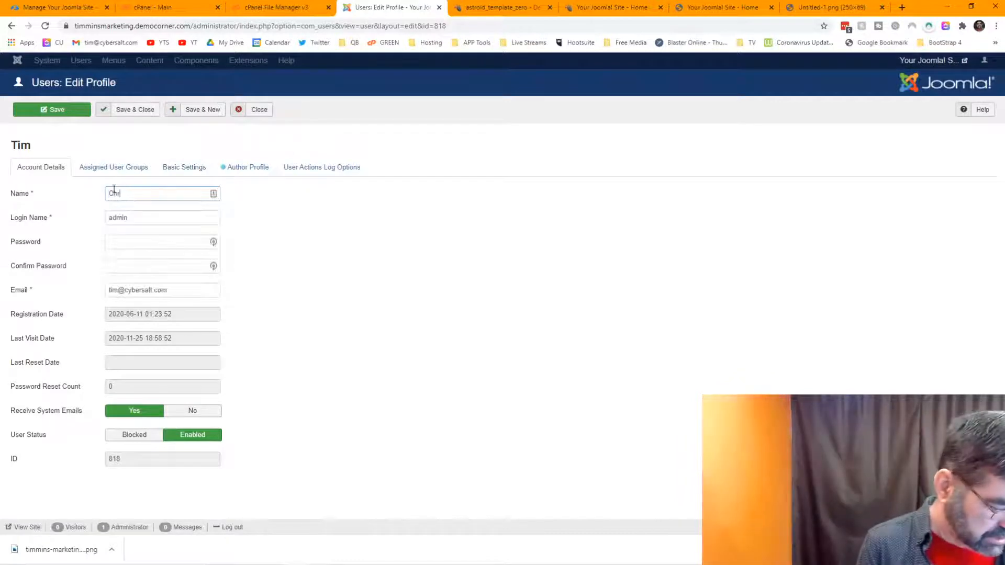
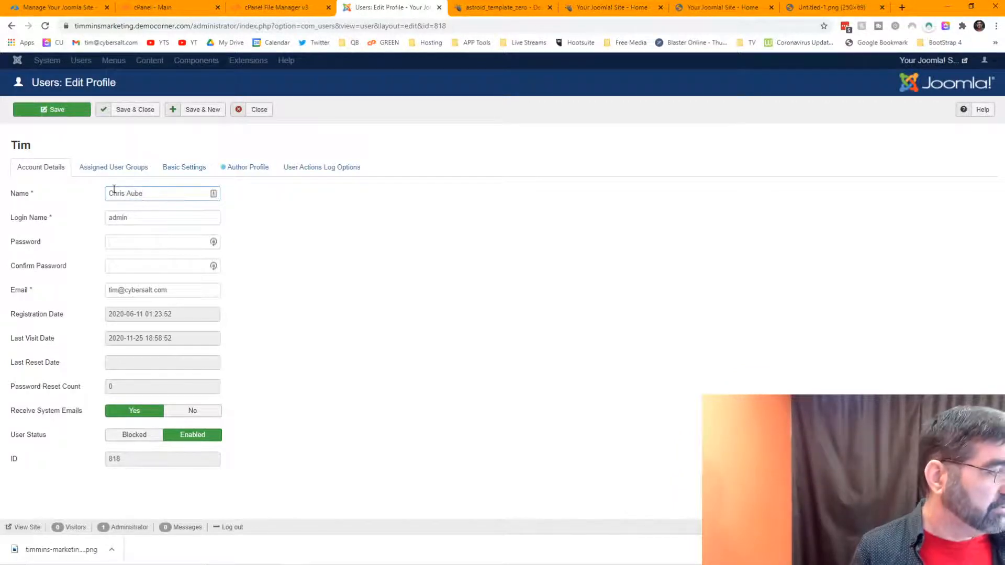
pyautogui.click(140, 111)
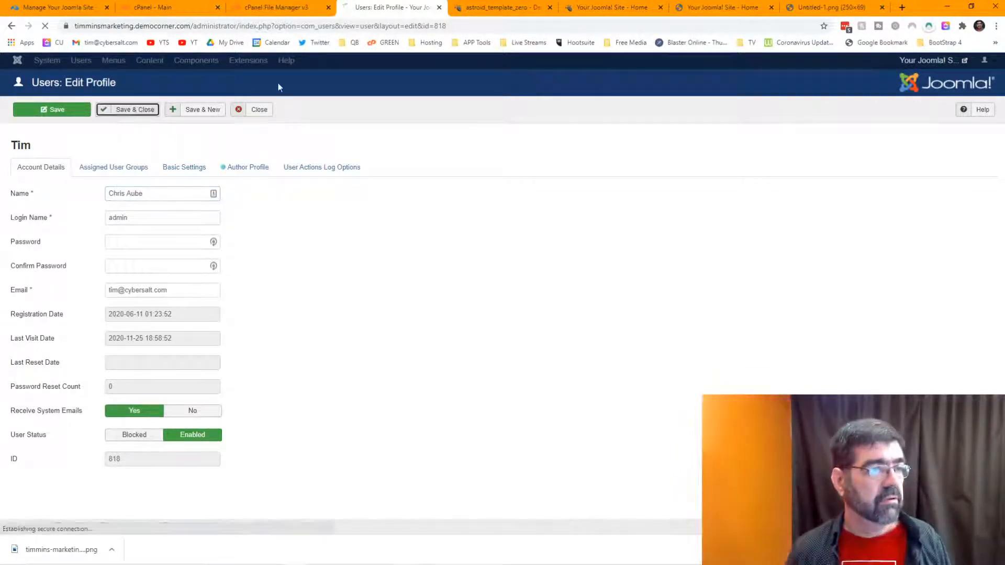
pyautogui.click(588, 8)
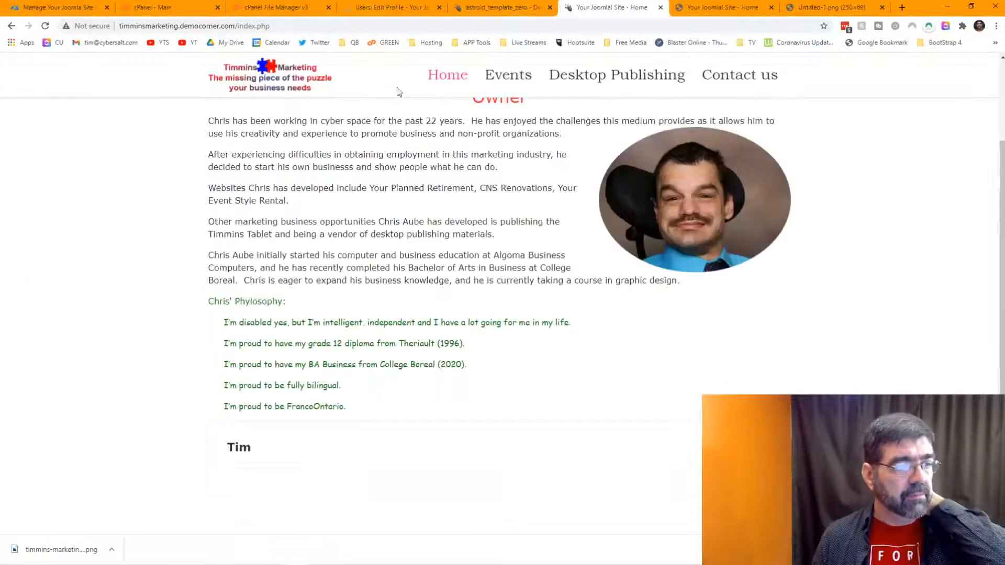
pyautogui.click(46, 25)
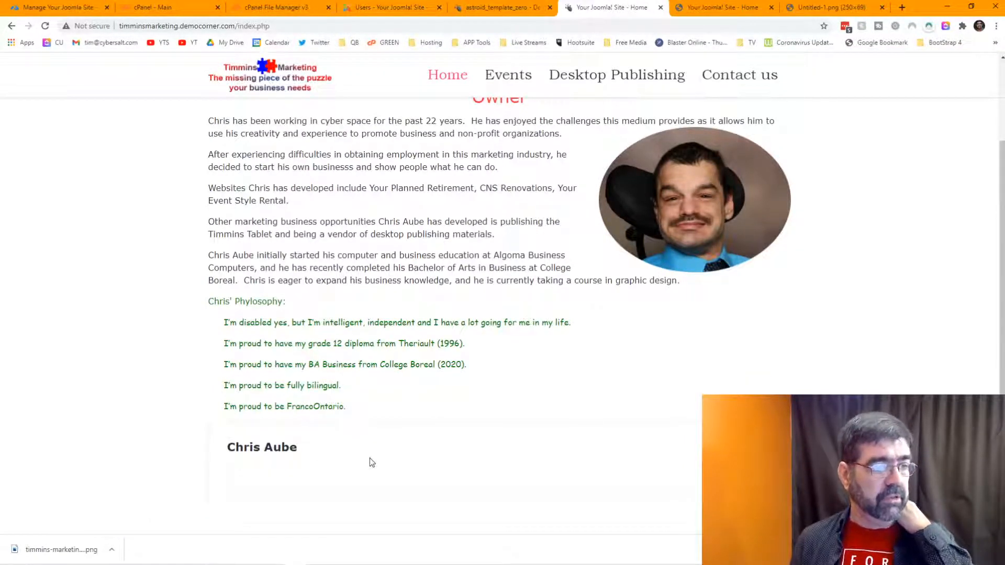
# Step: Turn off Author Info in the Astroid Single Article Options
pyautogui.click(489, 8)
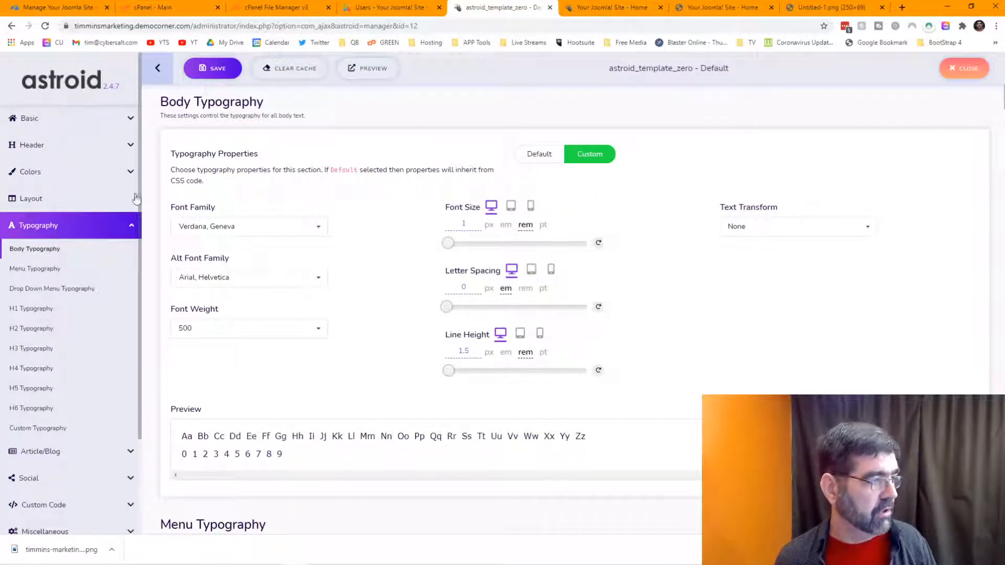
pyautogui.scroll(-2, 80, 200)
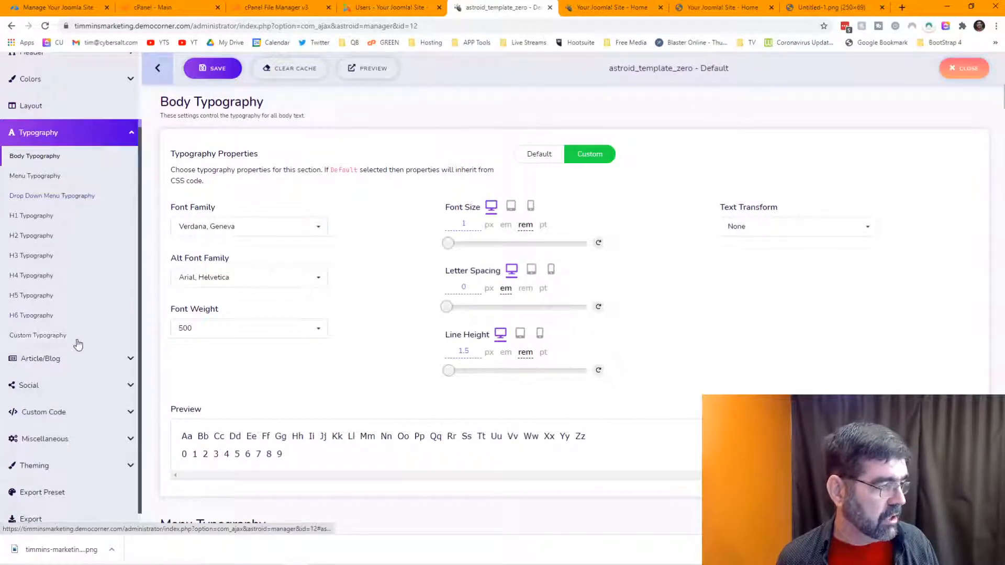
pyautogui.click(68, 358)
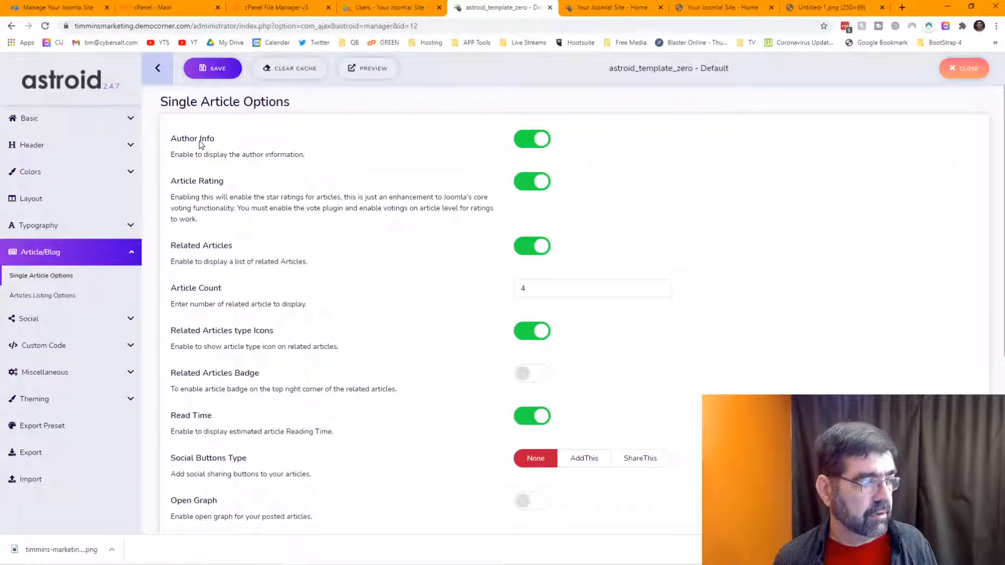
pyautogui.click(539, 139)
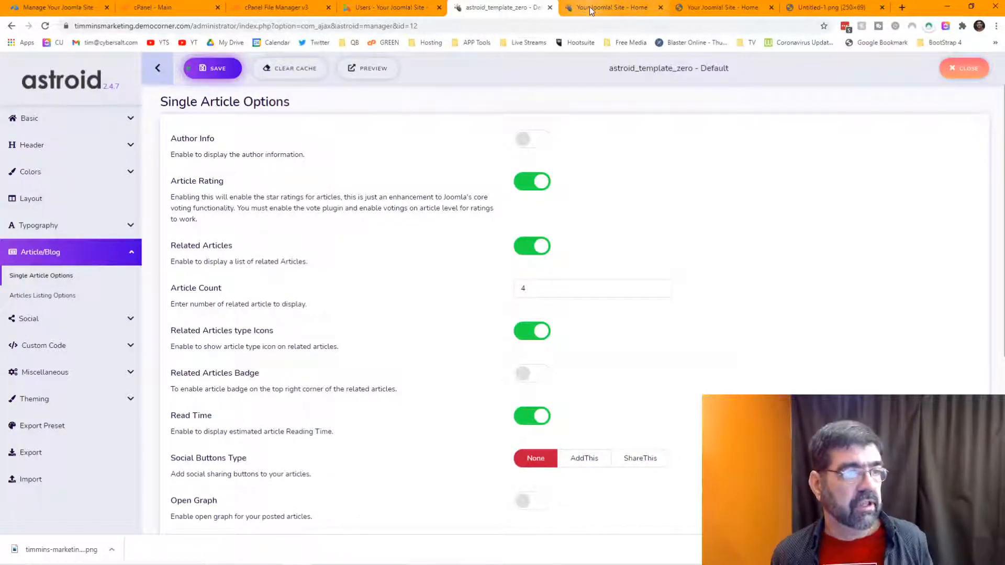
# Step: Reload both home page tabs to confirm the author info is hidden
pyautogui.click(645, 11)
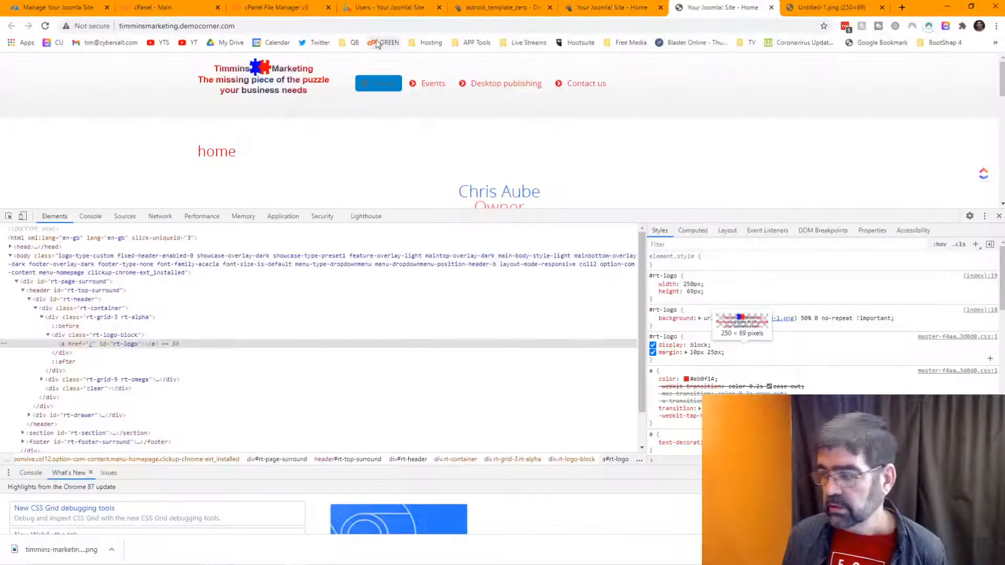
pyautogui.press('F5')
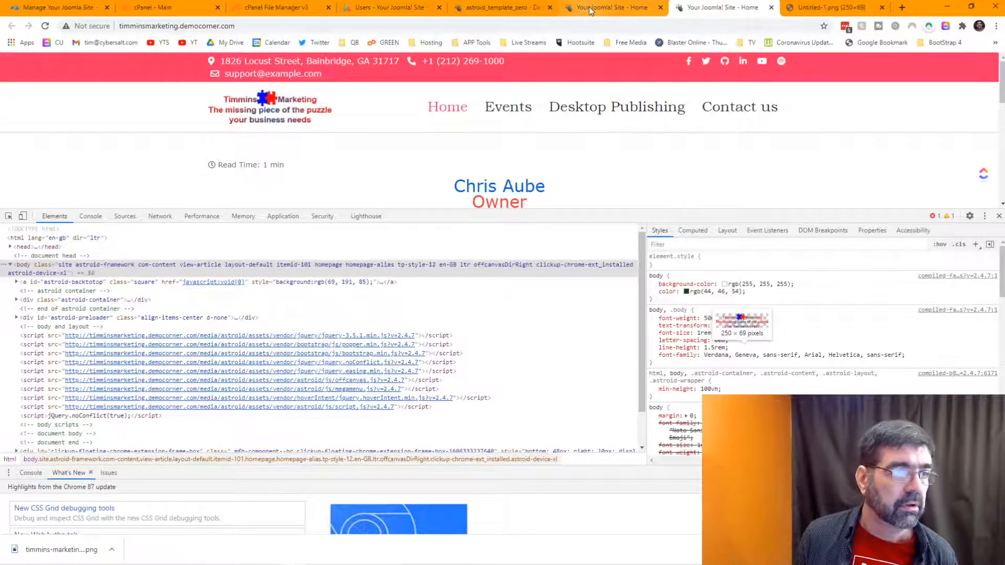
pyautogui.click(610, 7)
pyautogui.click(46, 26)
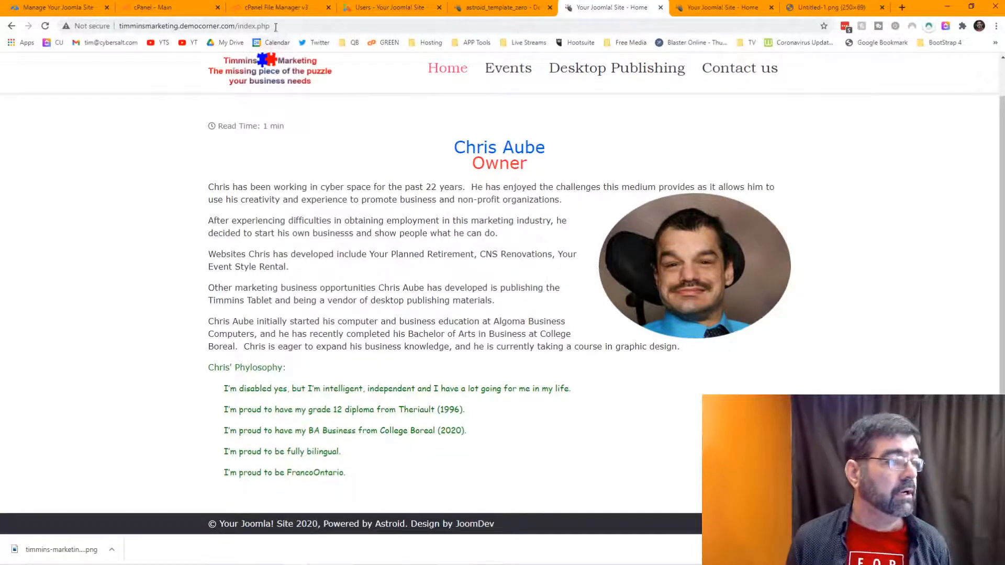
pyautogui.click(481, 9)
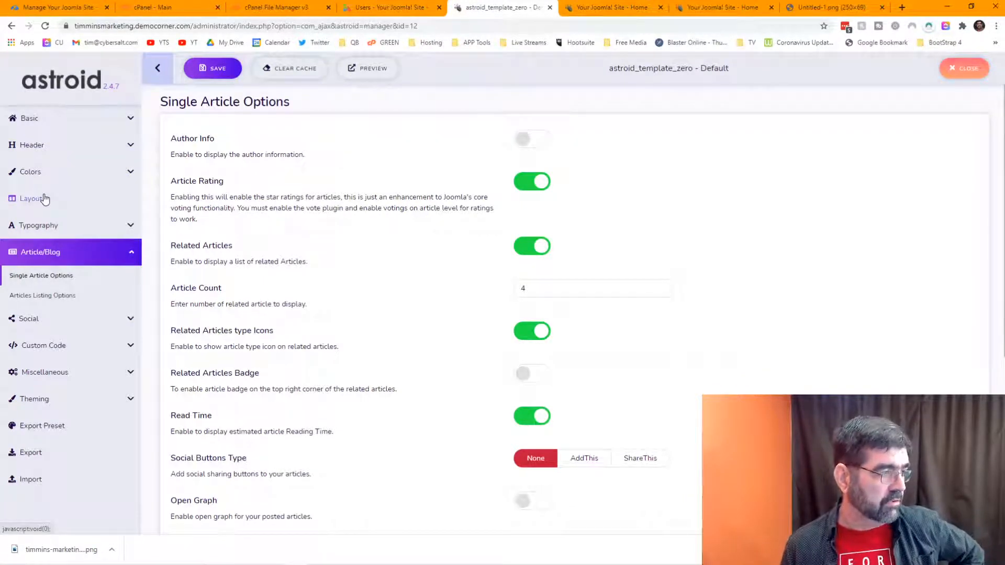
# Step: In the template Typography settings, set the menu line height to 2.55
pyautogui.click(38, 225)
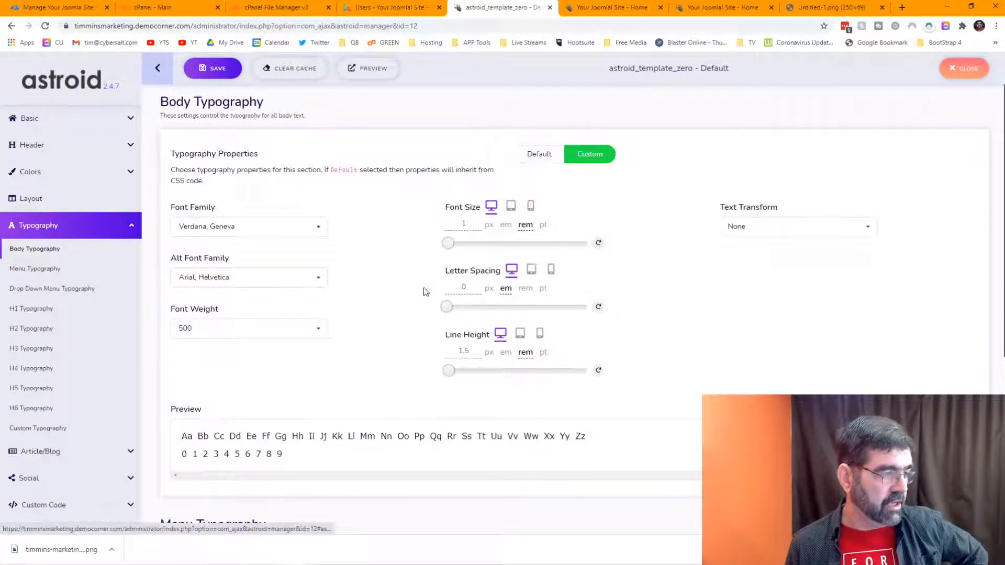
pyautogui.scroll(-3, 425, 277)
pyautogui.scroll(-2, 421, 268)
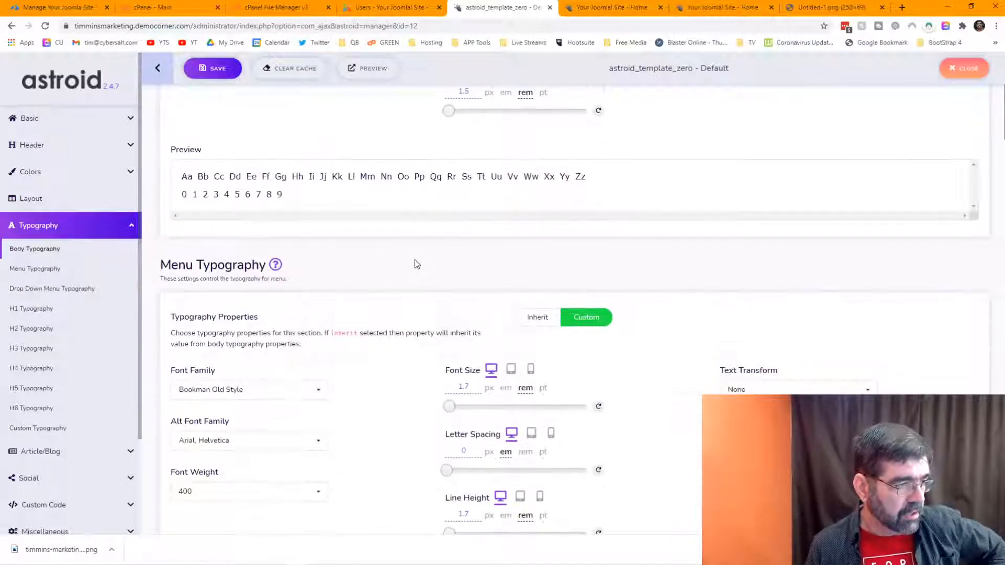
pyautogui.scroll(-2, 417, 264)
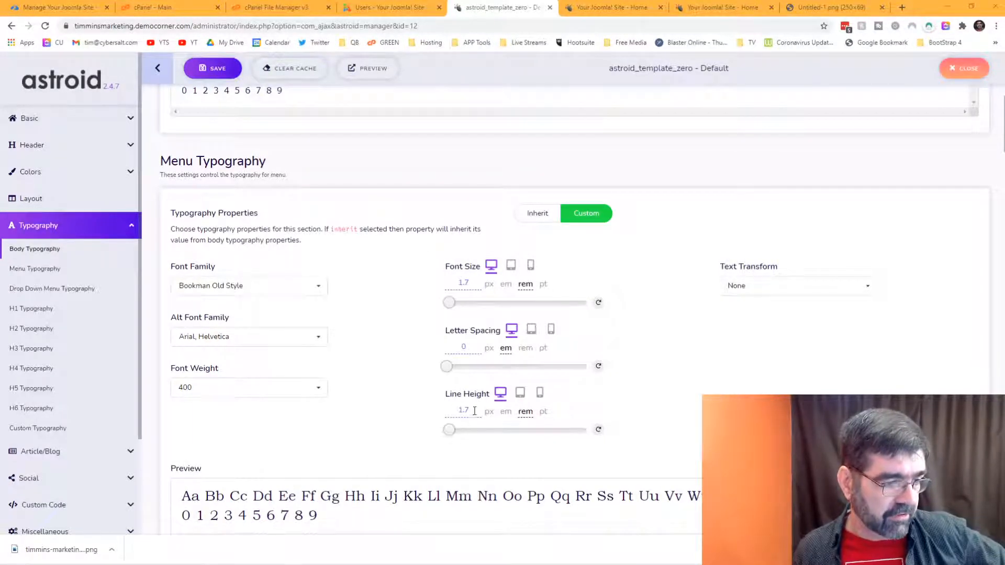
pyautogui.moveTo(476, 410); pyautogui.dragTo(448, 409)
pyautogui.write('2')
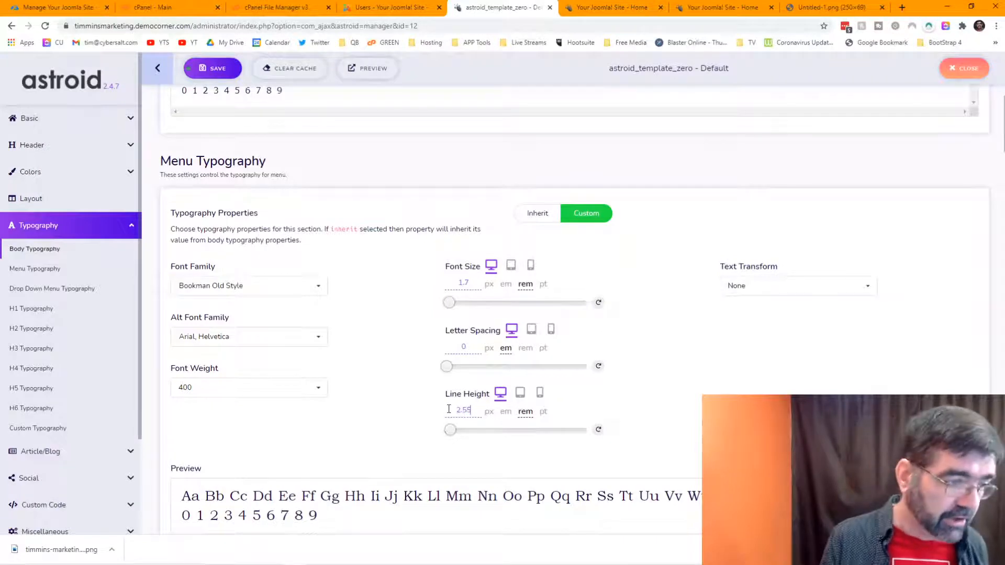
pyautogui.write('.55')
# Step: Set the drop-down menu line height to 1.95 and save the template
pyautogui.scroll(-8, 437, 340)
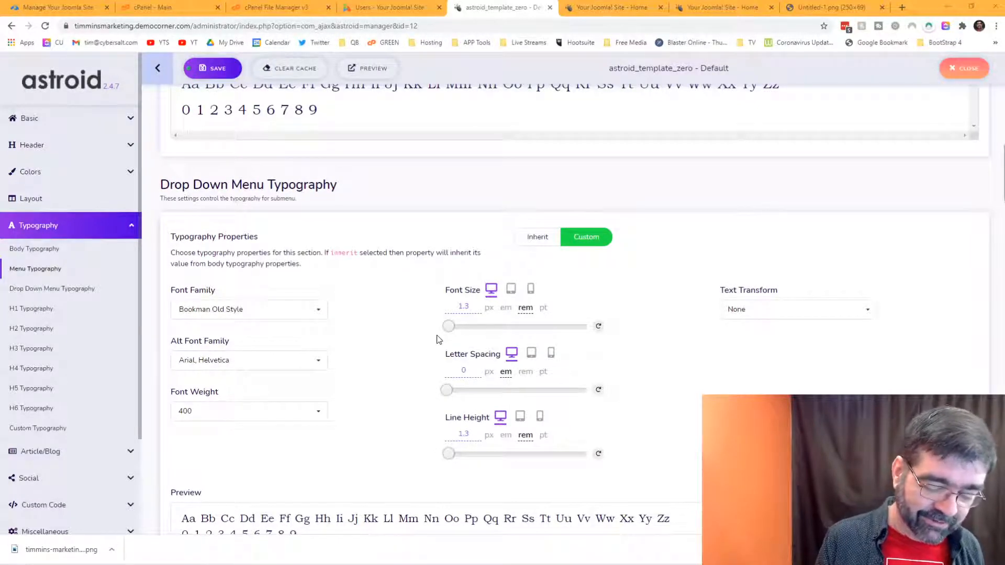
pyautogui.click(476, 435)
pyautogui.moveTo(476, 434); pyautogui.dragTo(446, 432)
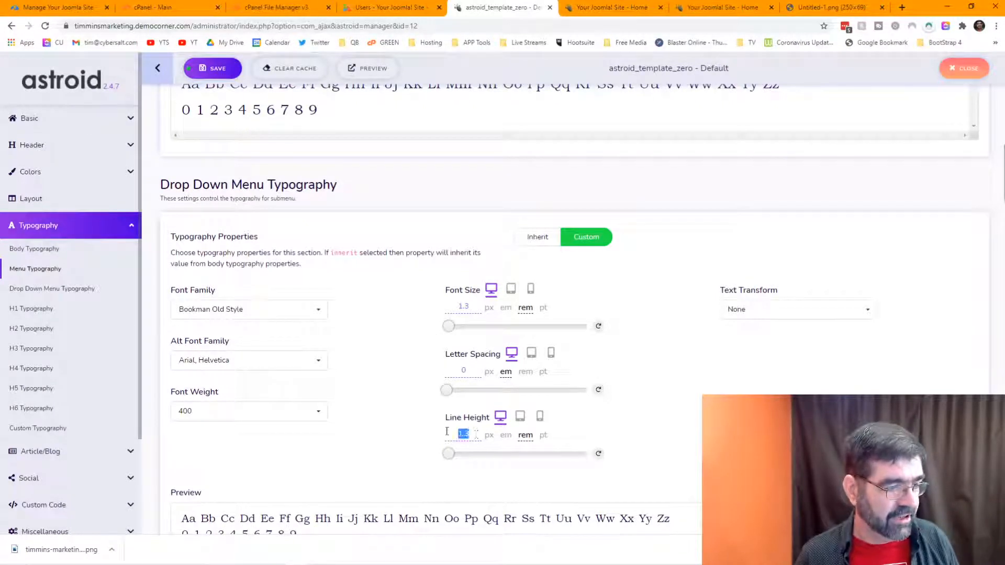
pyautogui.write('1.95')
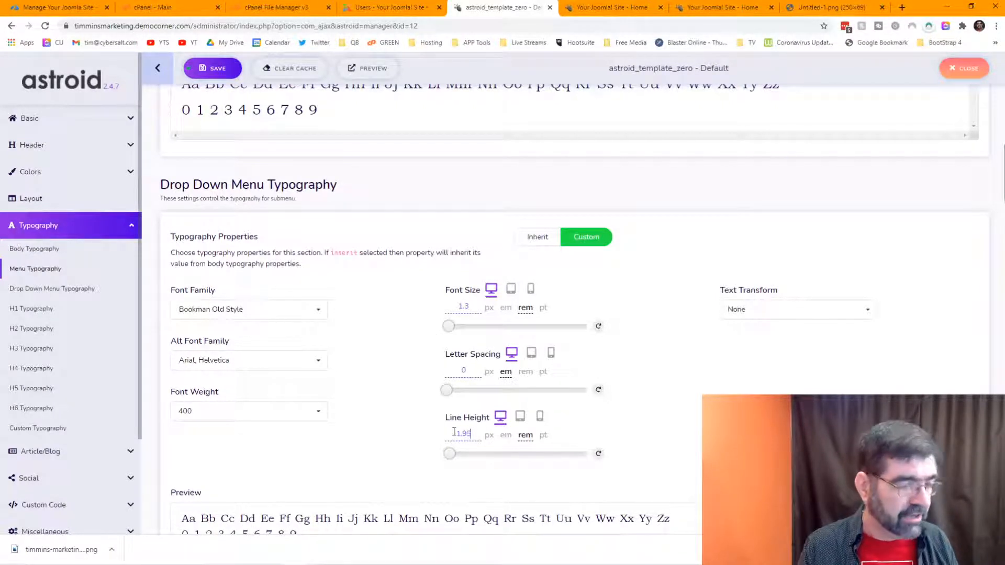
pyautogui.press('Tab')
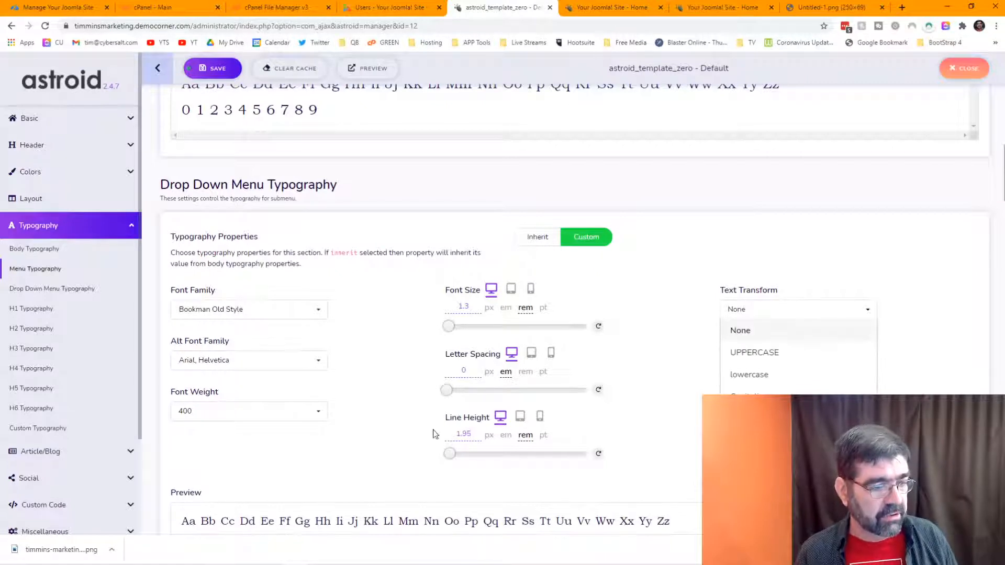
pyautogui.click(661, 458)
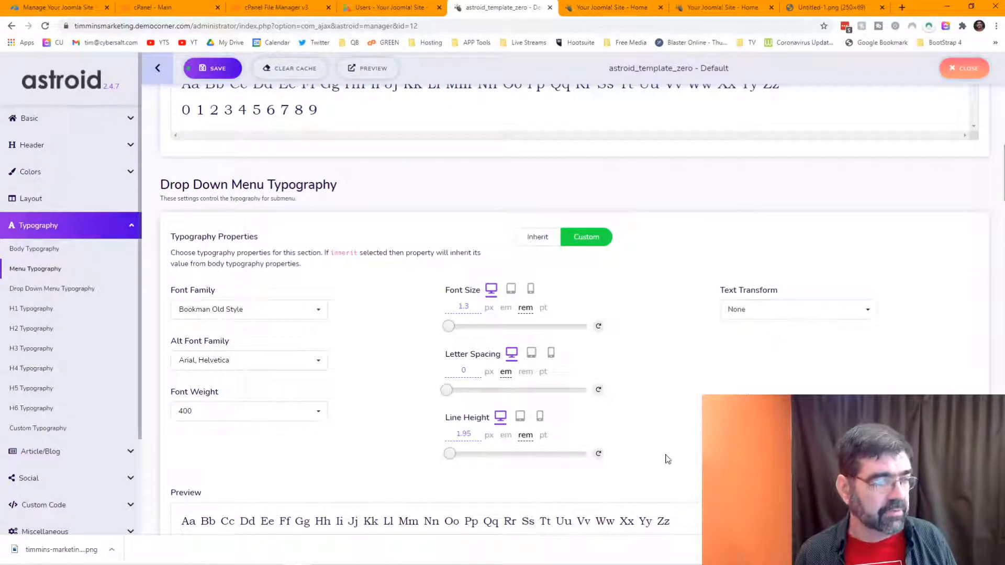
pyautogui.click(215, 73)
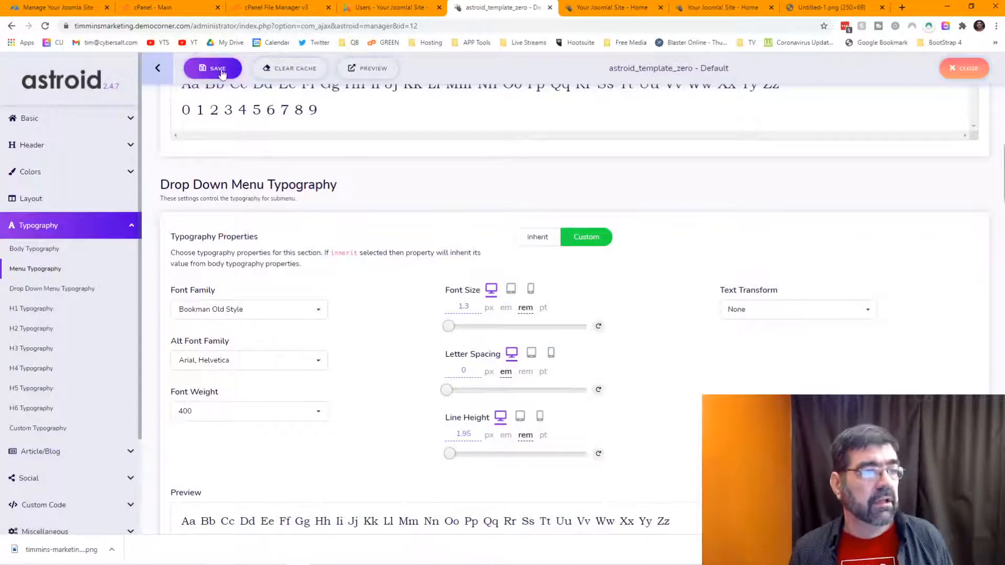
pyautogui.click(583, 13)
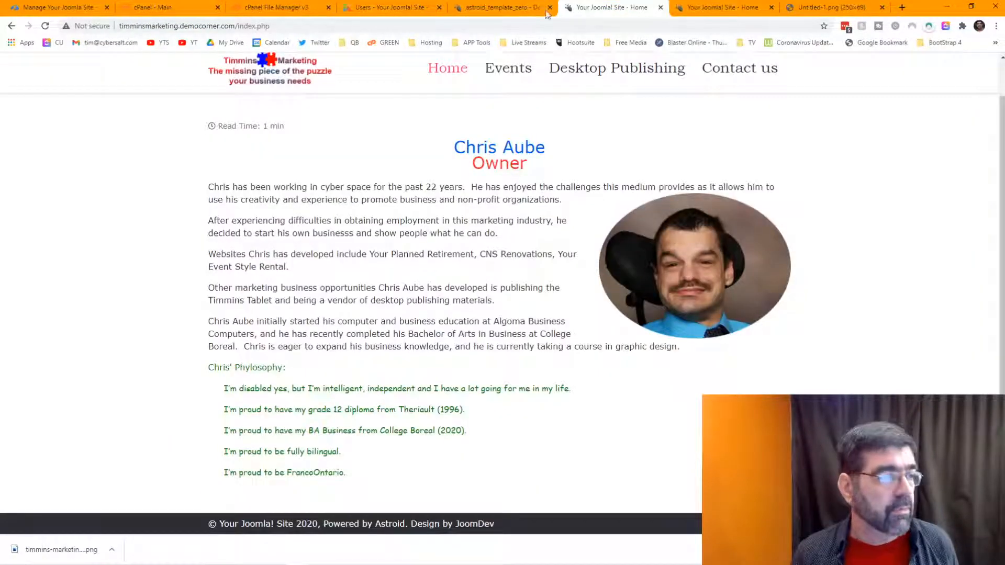
# Step: Reload the live home page, then open the 'home' article from Content > Articles
pyautogui.click(47, 30)
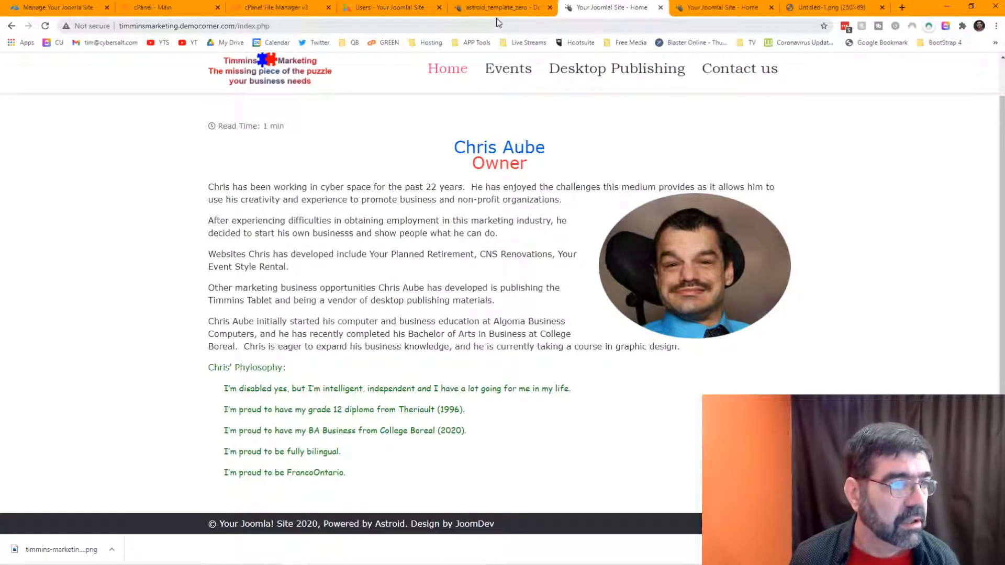
pyautogui.click(392, 9)
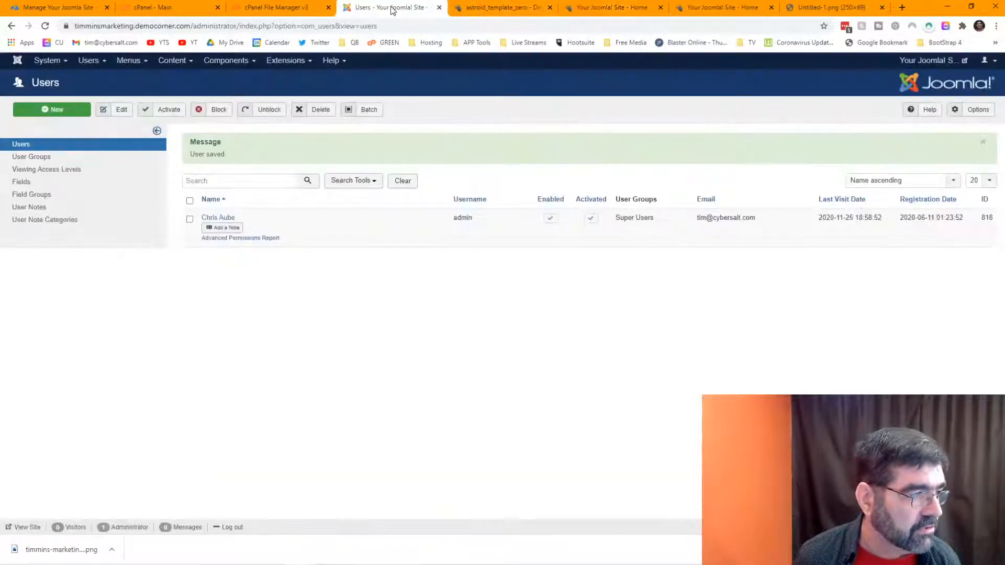
pyautogui.click(173, 60)
pyautogui.click(207, 153)
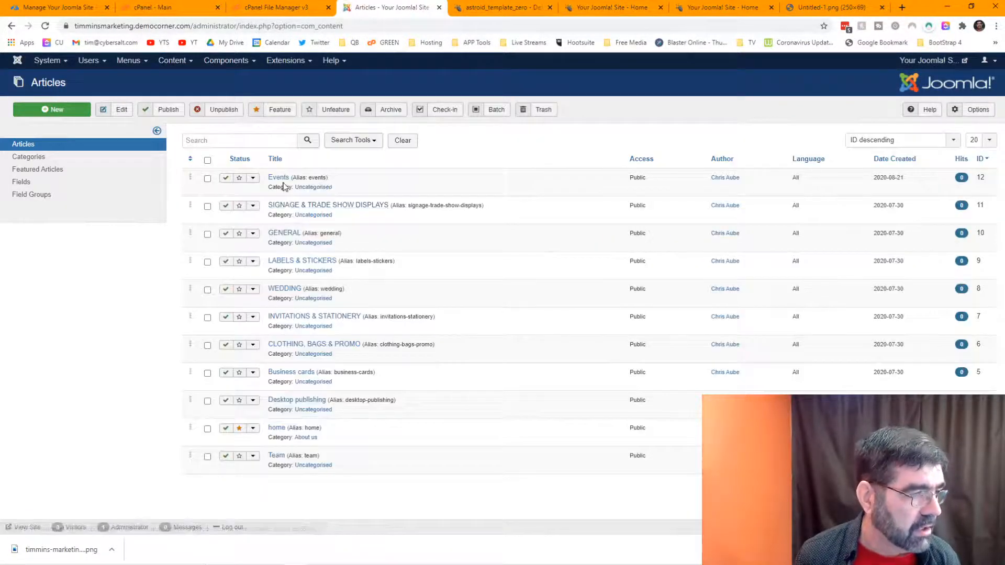
pyautogui.click(278, 429)
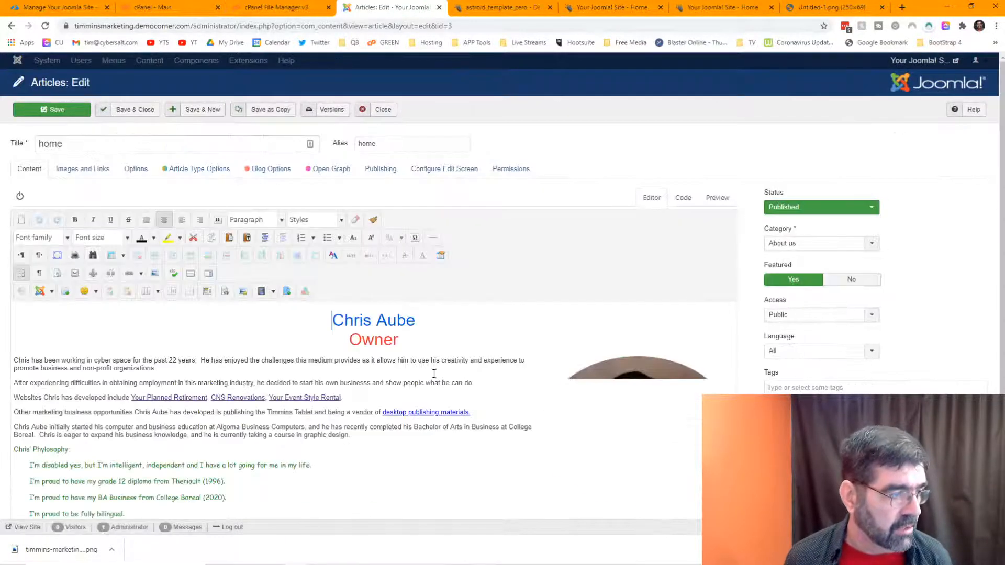
# Step: Select the profile photo and inspect the article's HTML source
pyautogui.click(606, 415)
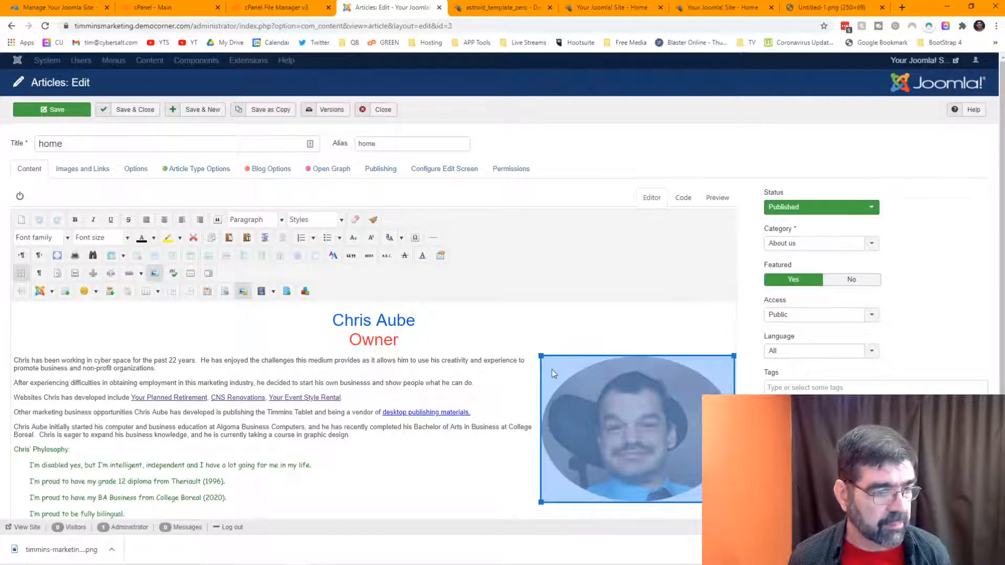
pyautogui.click(683, 198)
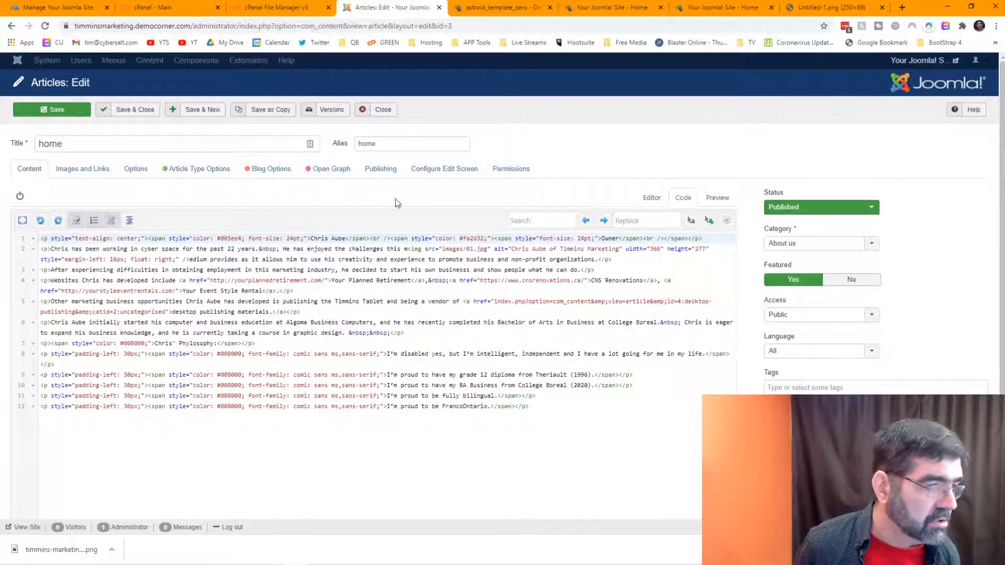
pyautogui.click(652, 201)
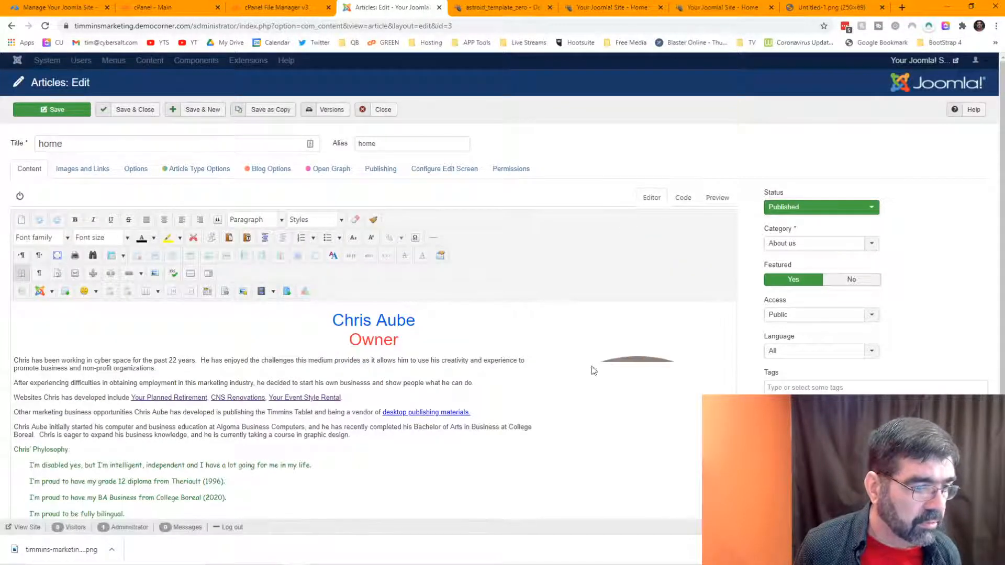
# Step: In the photo's image properties, set top and bottom margins to 10, keeping left at 10
pyautogui.click(629, 405)
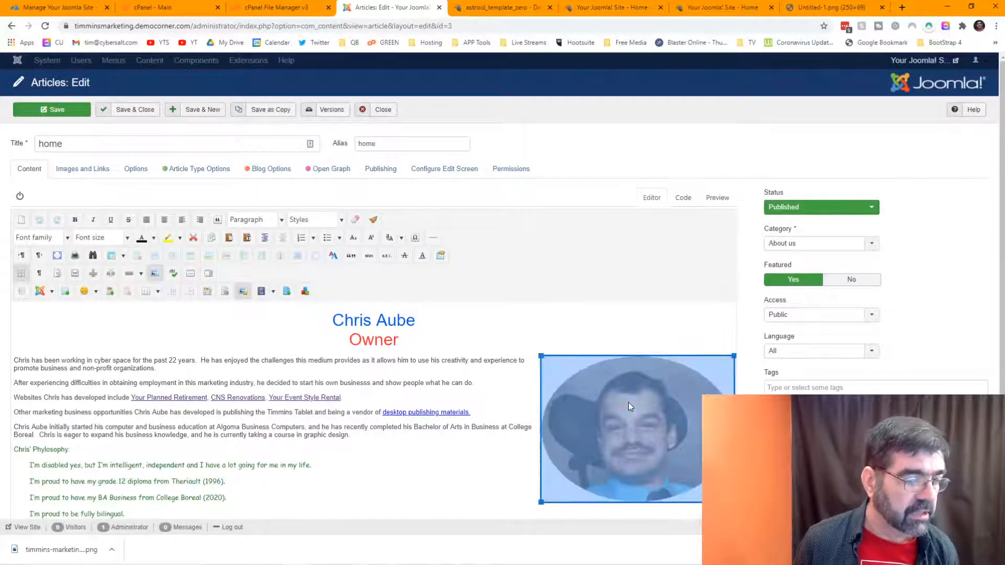
pyautogui.rightClick(629, 403)
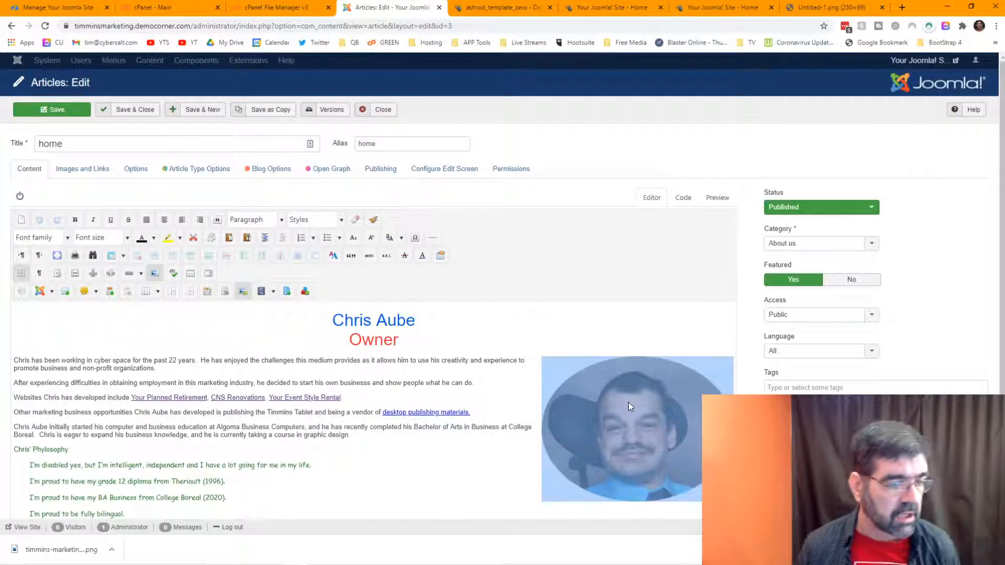
pyautogui.click(244, 292)
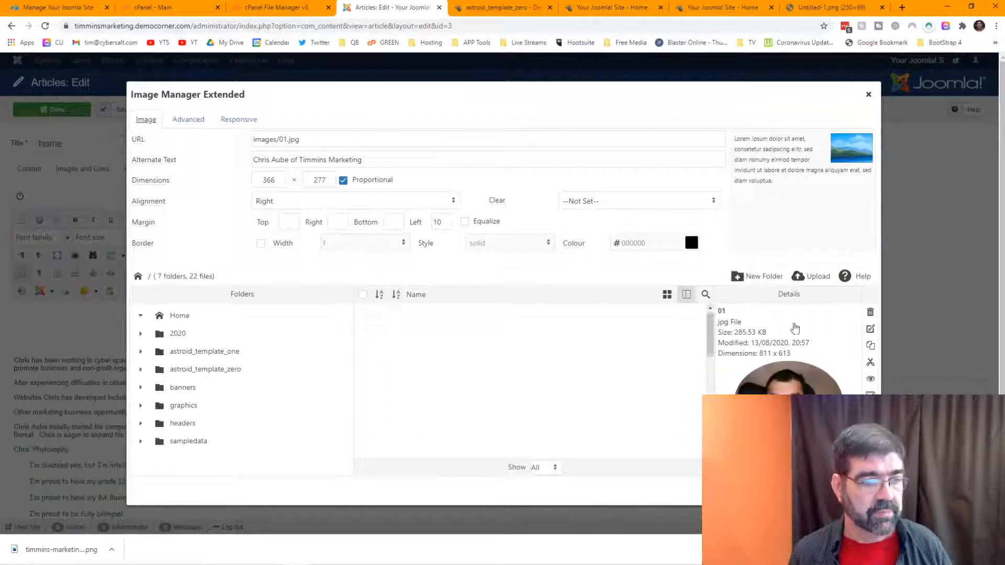
pyautogui.click(289, 223)
pyautogui.write('10')
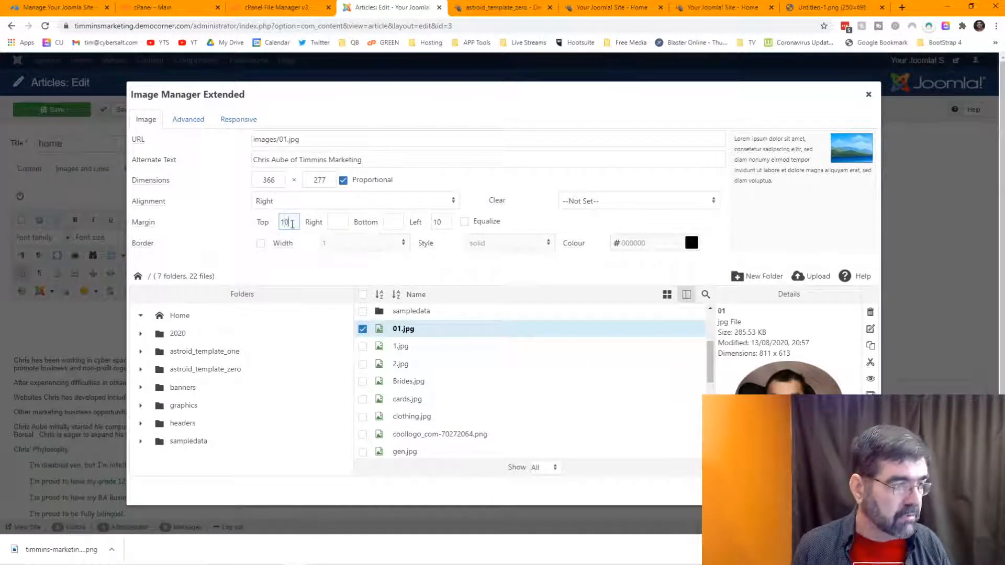
pyautogui.click(391, 223)
pyautogui.write('10')
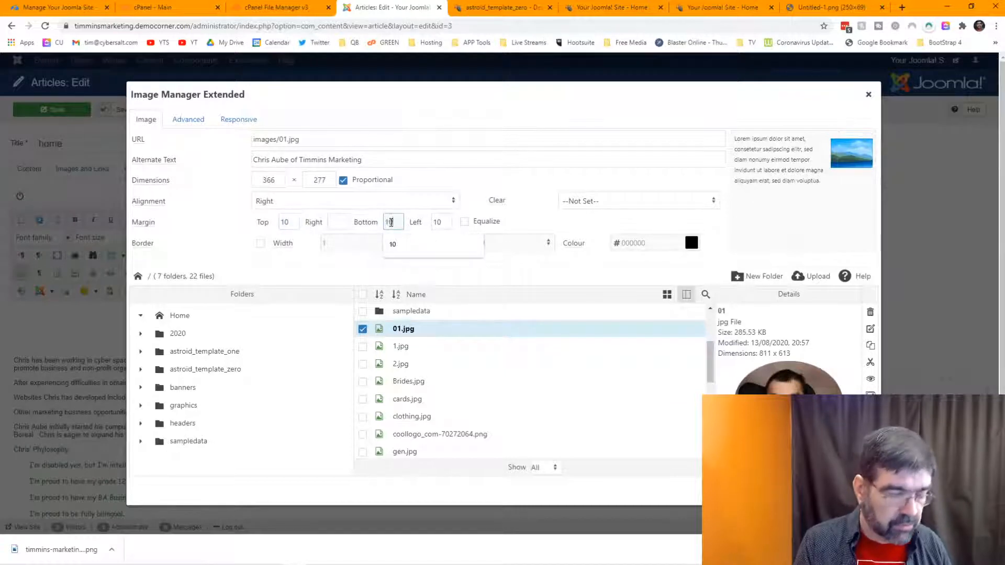
pyautogui.click(441, 221)
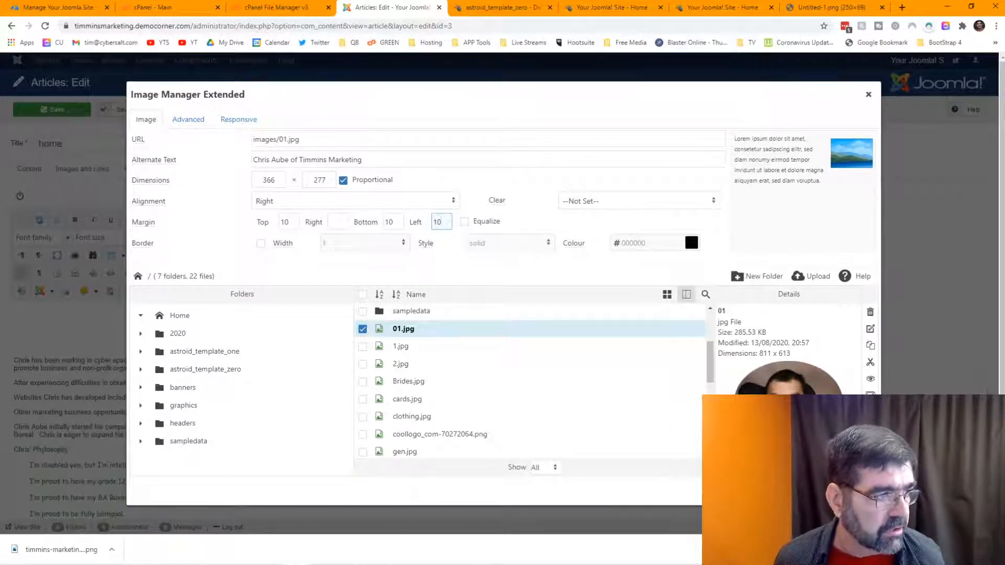
pyautogui.click(814, 491)
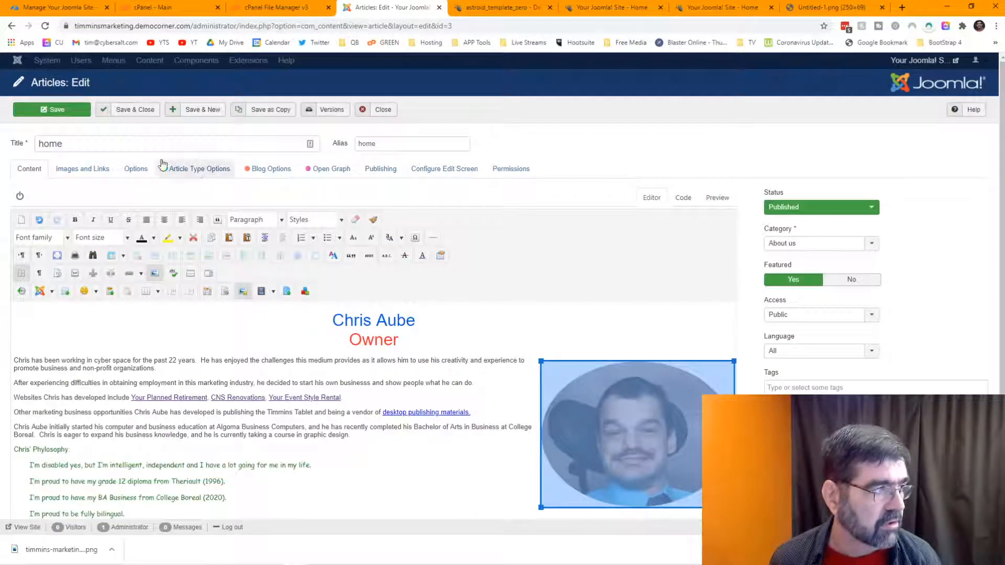
# Step: Save the article and reload the live home page to check the photo
pyautogui.click(51, 109)
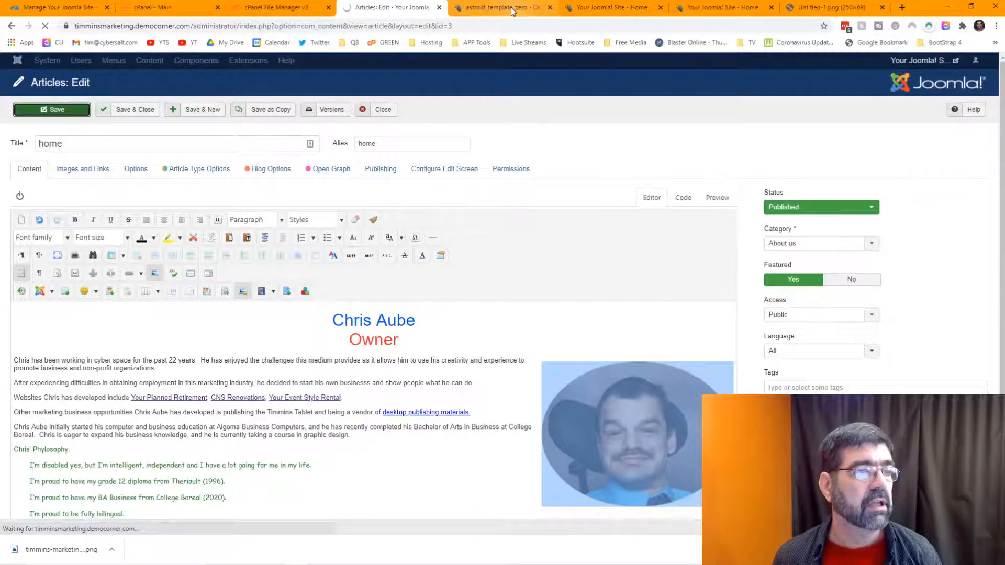
pyautogui.click(616, 7)
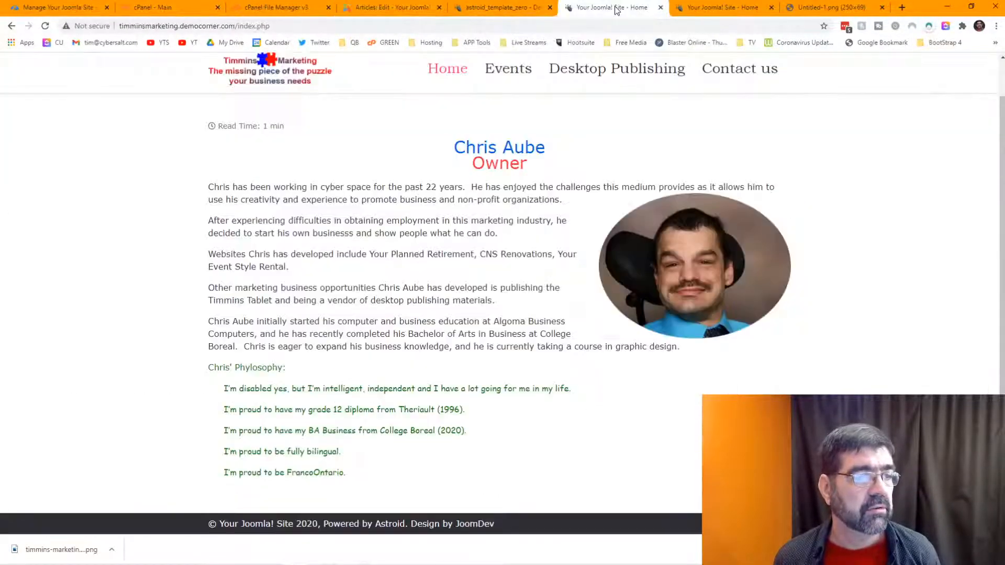
pyautogui.click(45, 25)
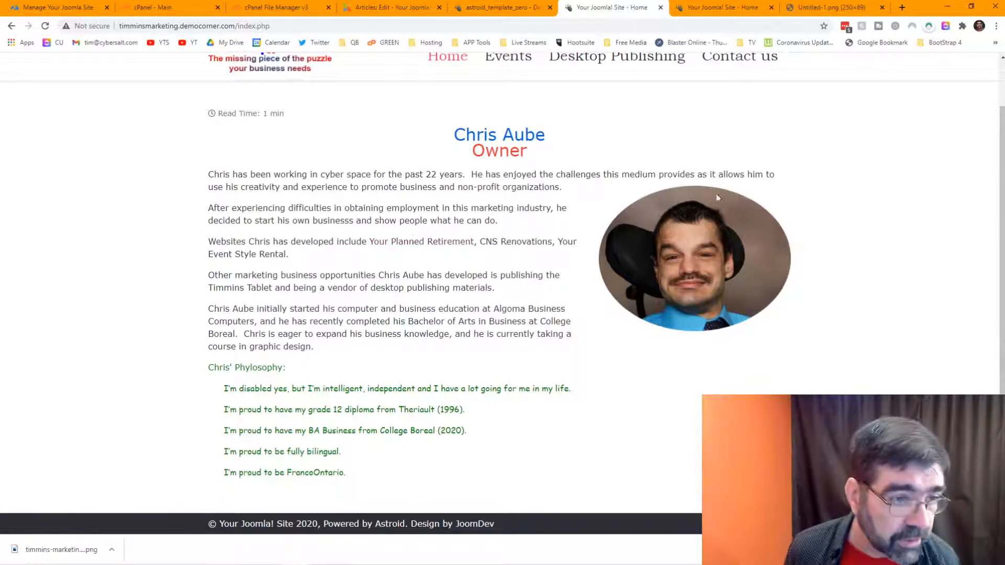
pyautogui.click(369, 8)
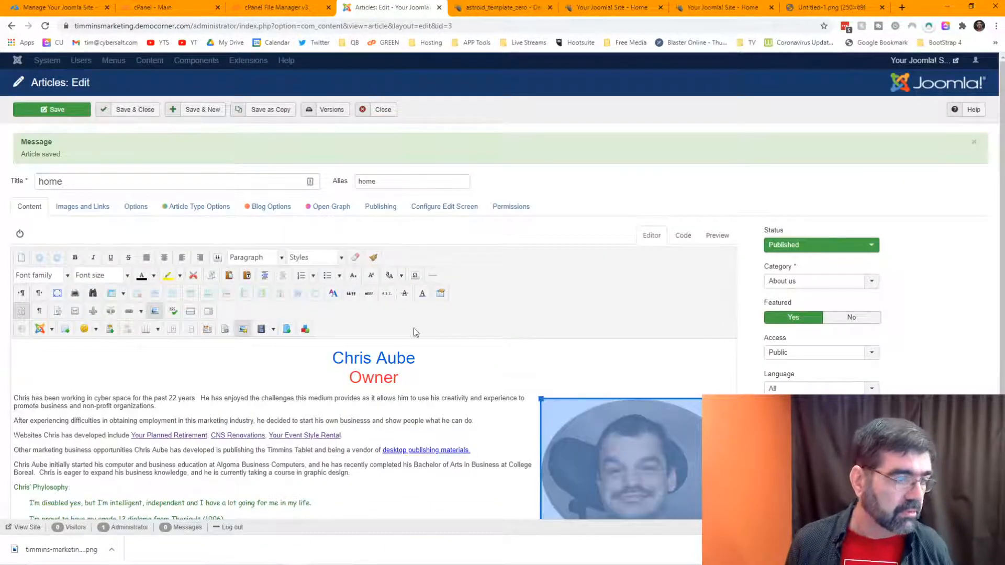
# Step: Change the owner photo's top and bottom margins to 20
pyautogui.click(244, 330)
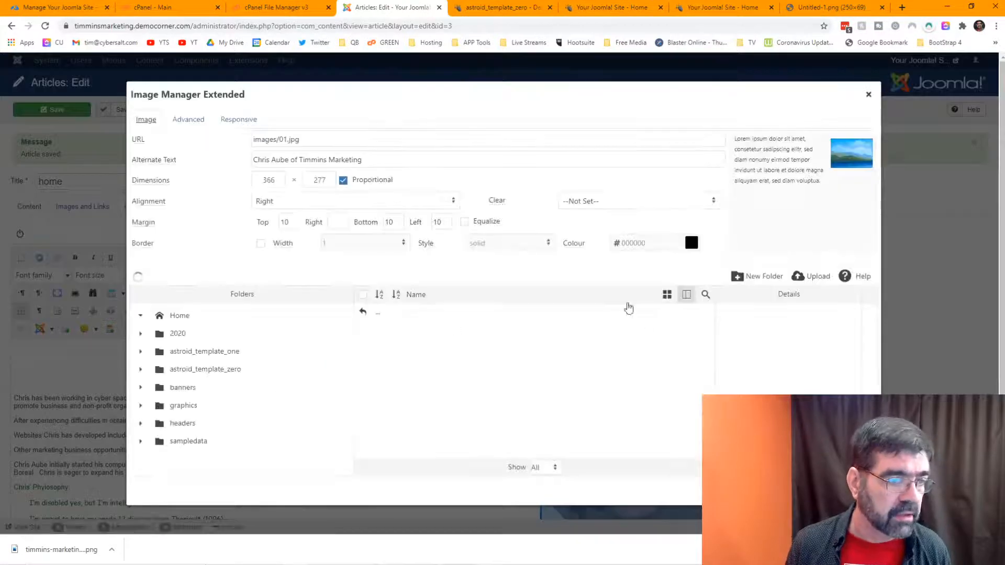
pyautogui.moveTo(295, 222); pyautogui.dragTo(273, 225)
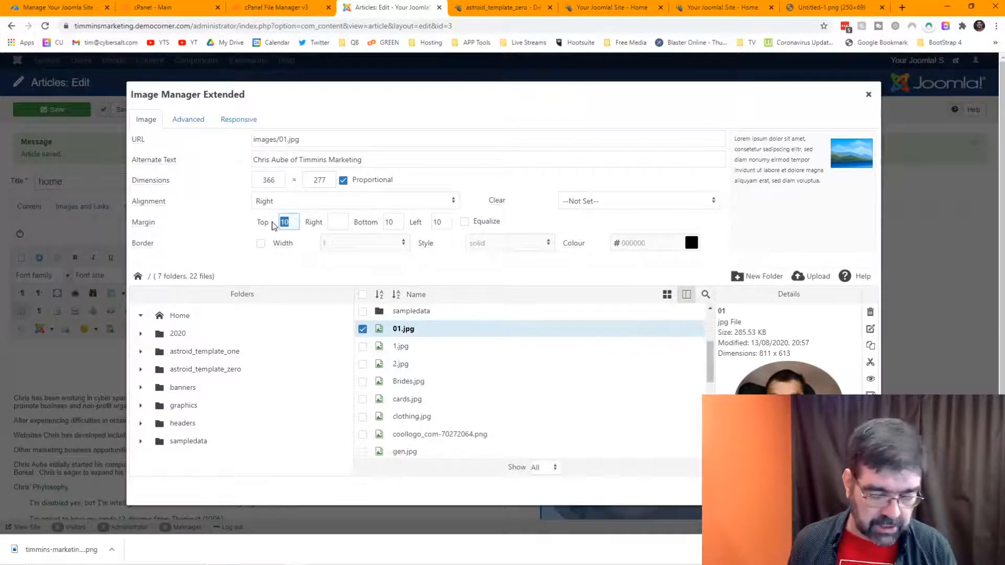
pyautogui.click(342, 225)
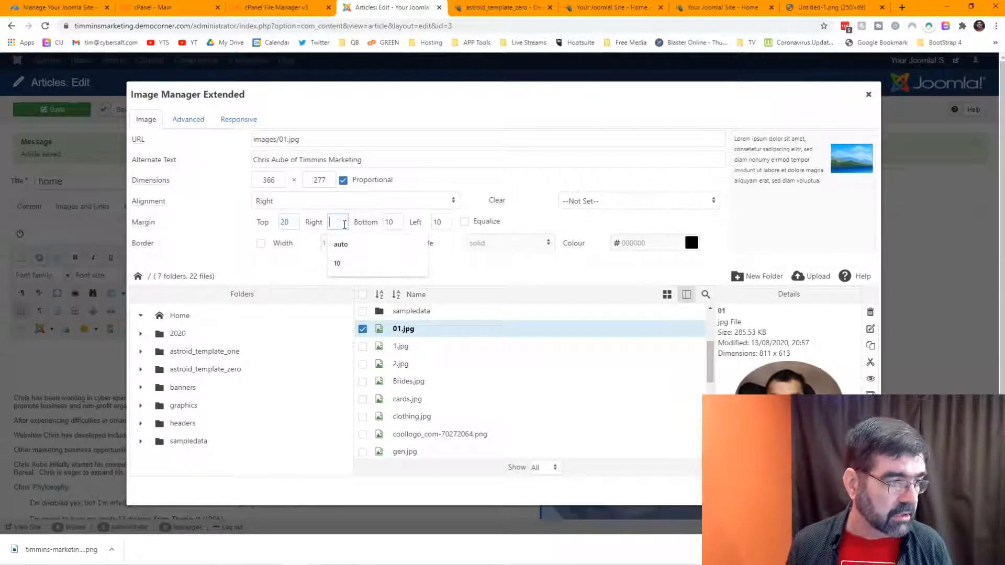
pyautogui.doubleClick(390, 221)
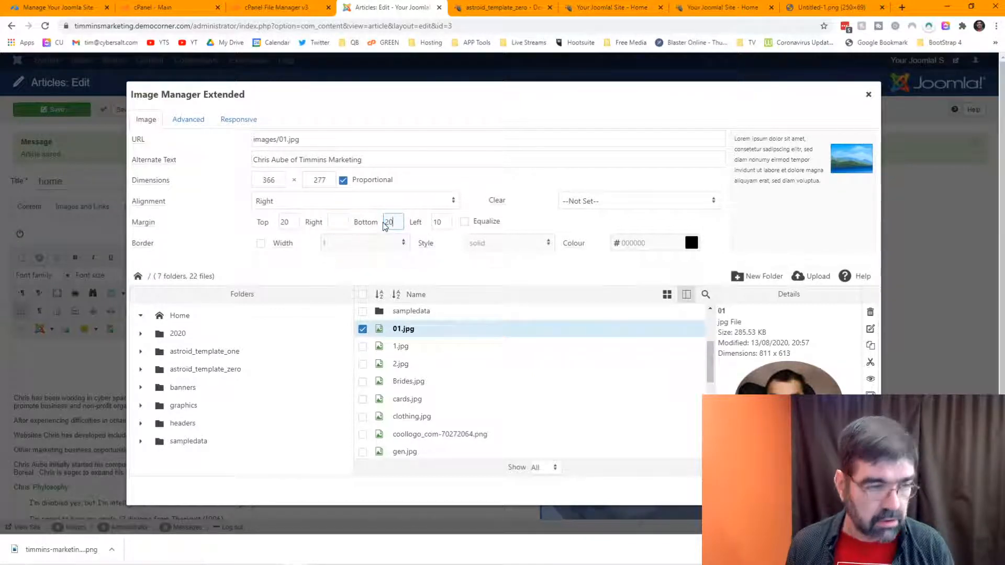
pyautogui.click(819, 492)
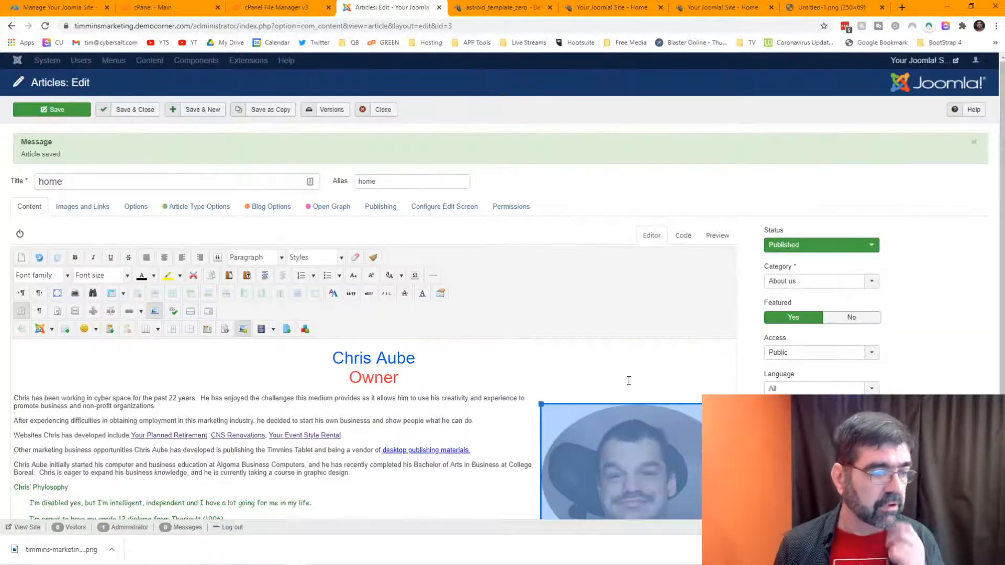
# Step: Save the article with the 20 margins and review the reloaded front page
pyautogui.click(53, 110)
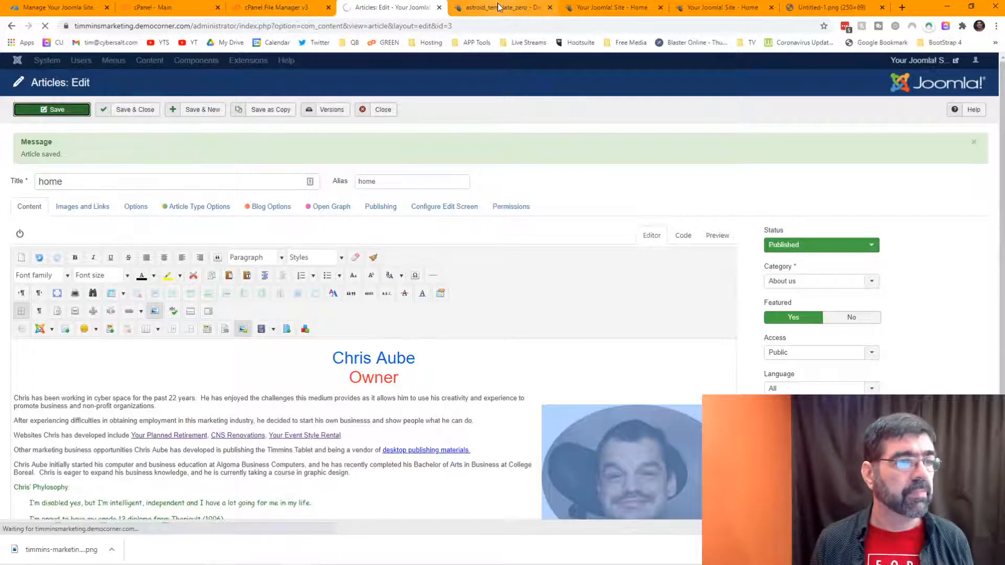
pyautogui.click(498, 8)
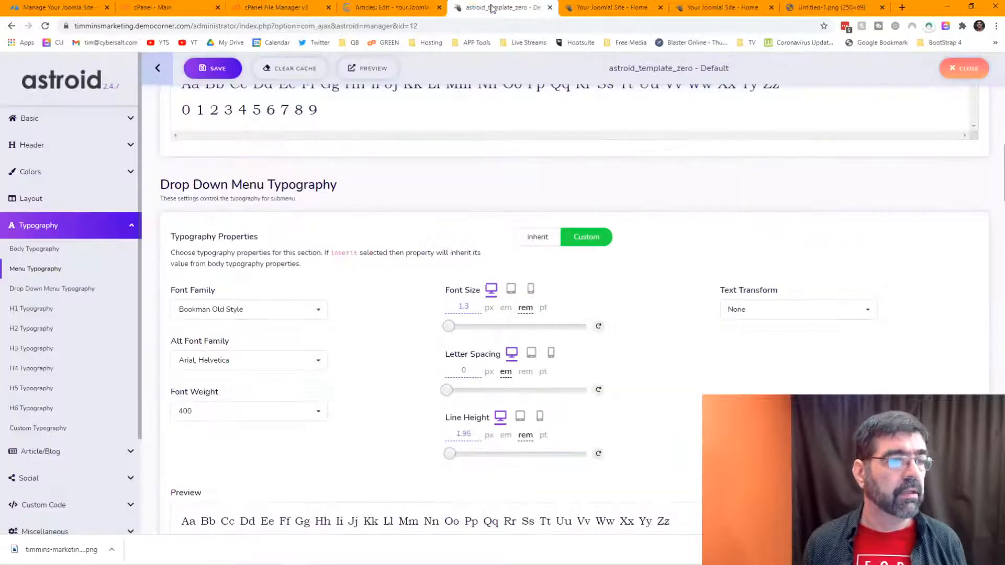
pyautogui.click(592, 8)
pyautogui.click(45, 26)
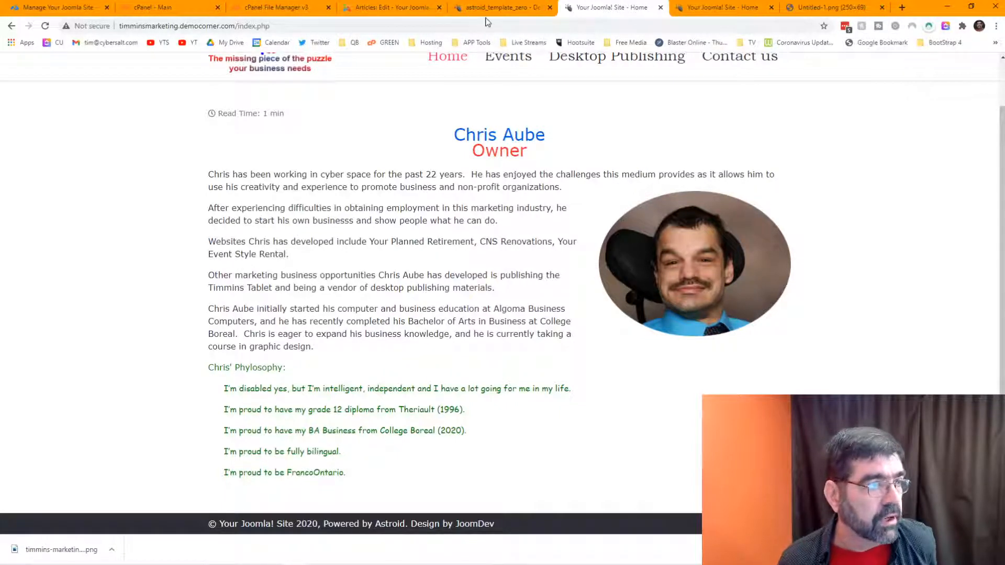
pyautogui.click(414, 6)
pyautogui.scroll(-2, 621, 220)
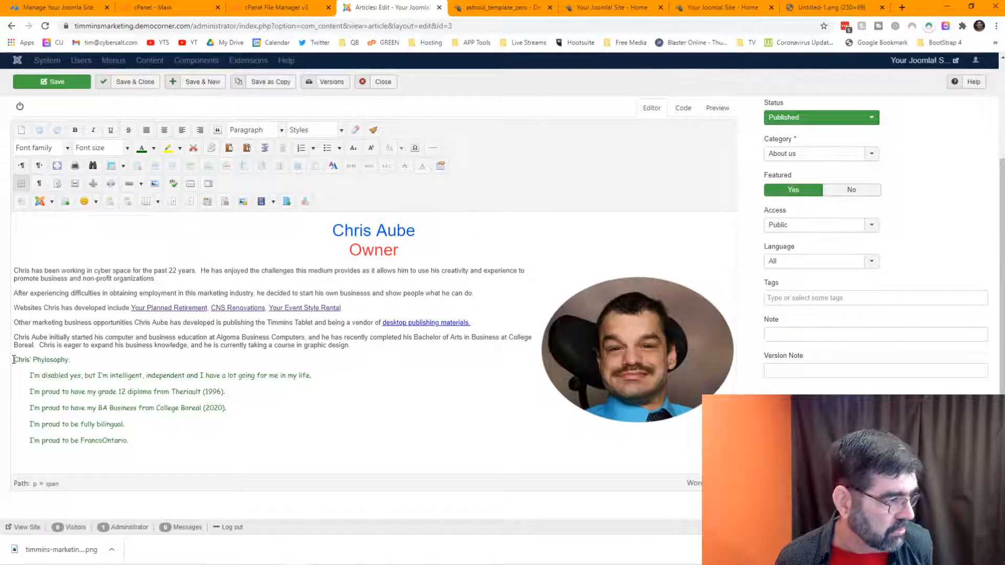
# Step: Select the Chris' Phylosophy heading and its five lines, checking the HTML source in between
pyautogui.moveTo(13, 359); pyautogui.dragTo(133, 440)
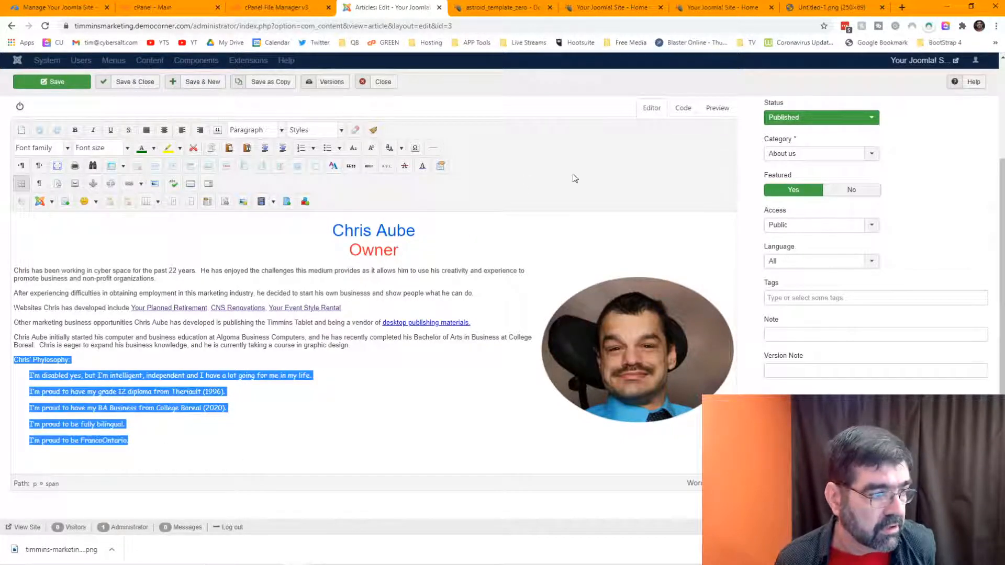
pyautogui.click(685, 107)
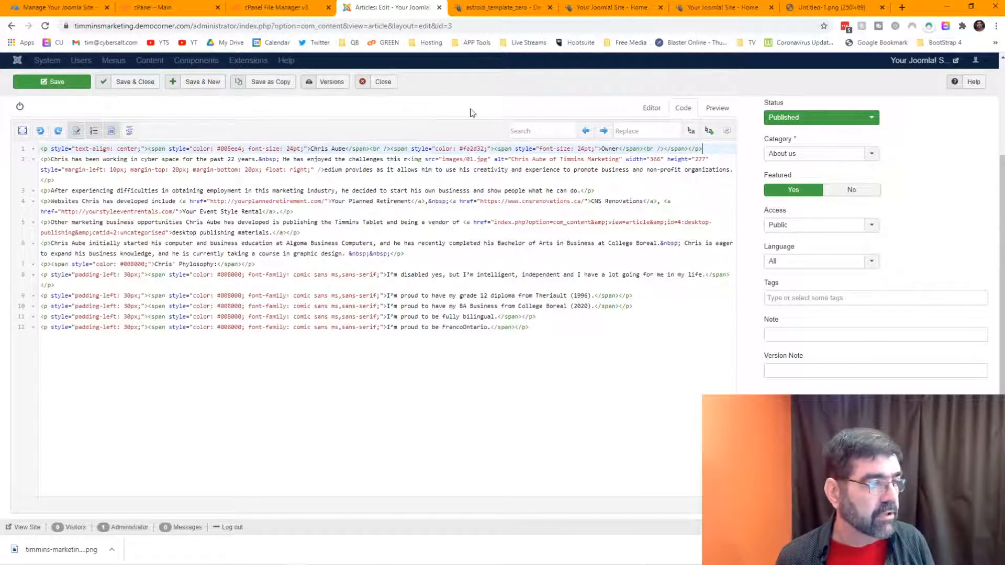
pyautogui.click(652, 108)
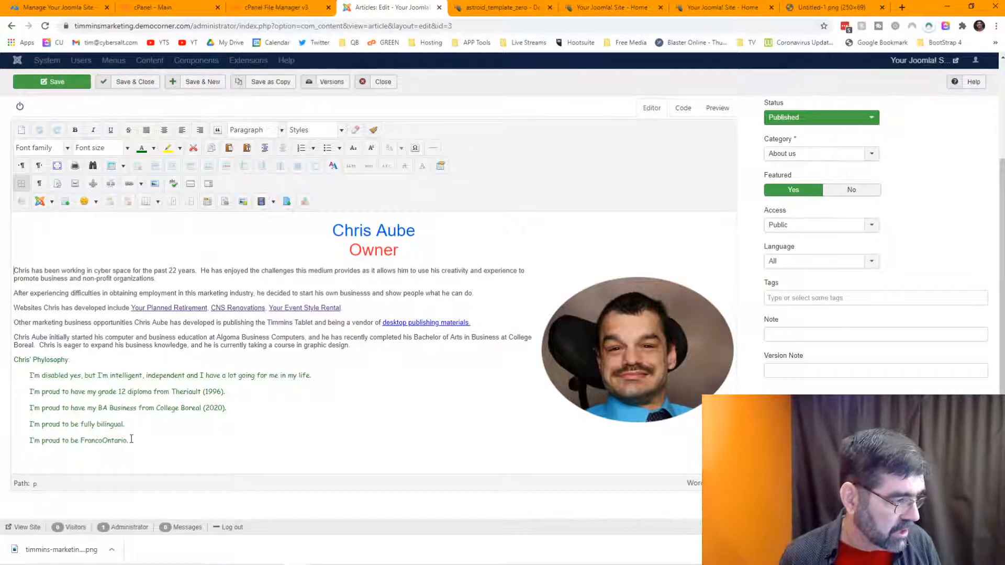
pyautogui.moveTo(129, 441); pyautogui.dragTo(14, 360)
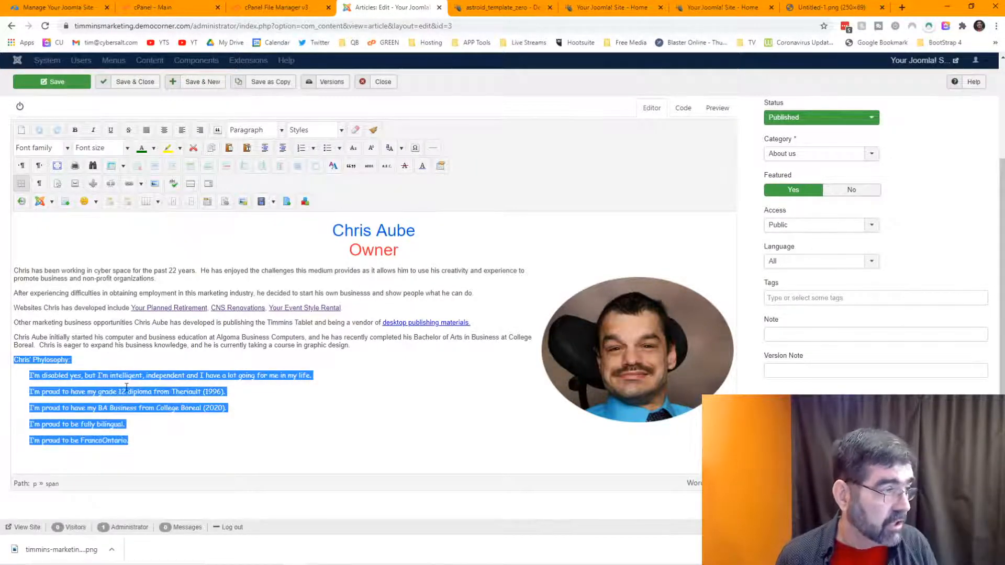
# Step: Set the selected philosophy section to 14pt, save, and preview the live page
pyautogui.click(128, 148)
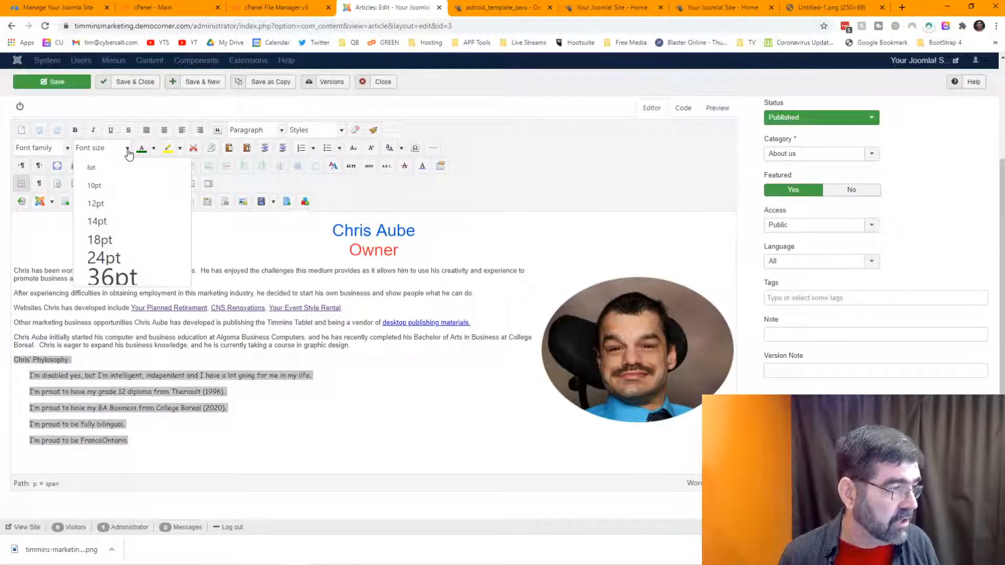
pyautogui.click(113, 219)
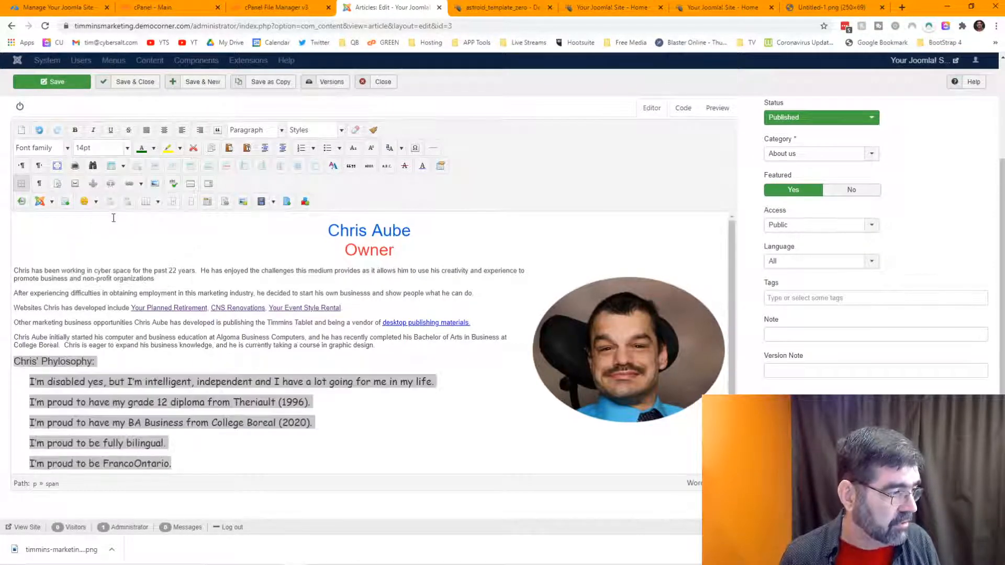
pyautogui.click(53, 82)
pyautogui.click(586, 8)
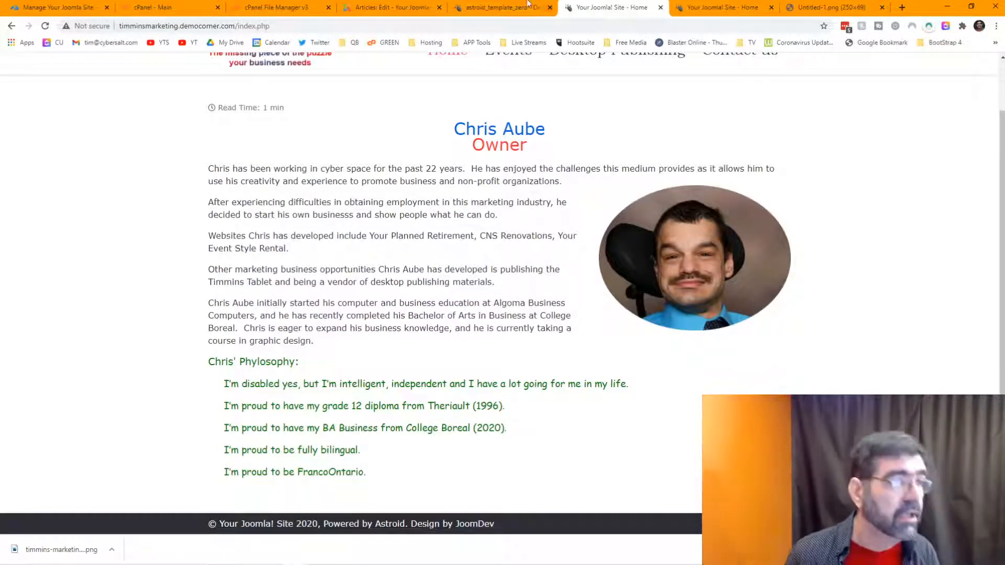
pyautogui.click(385, 7)
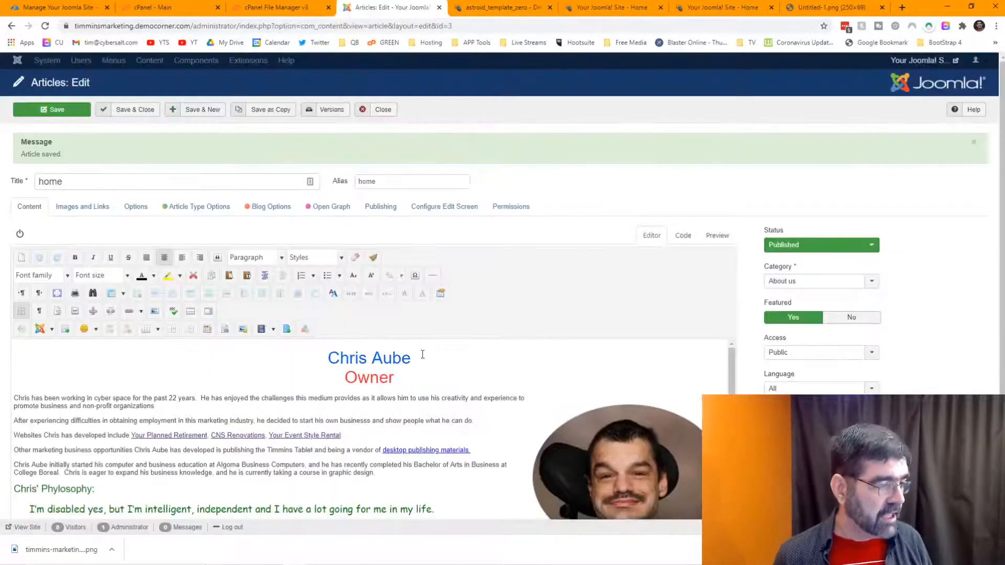
# Step: Replace the first philosophy line's 14pt with 1rem in the HTML source and save
pyautogui.click(684, 236)
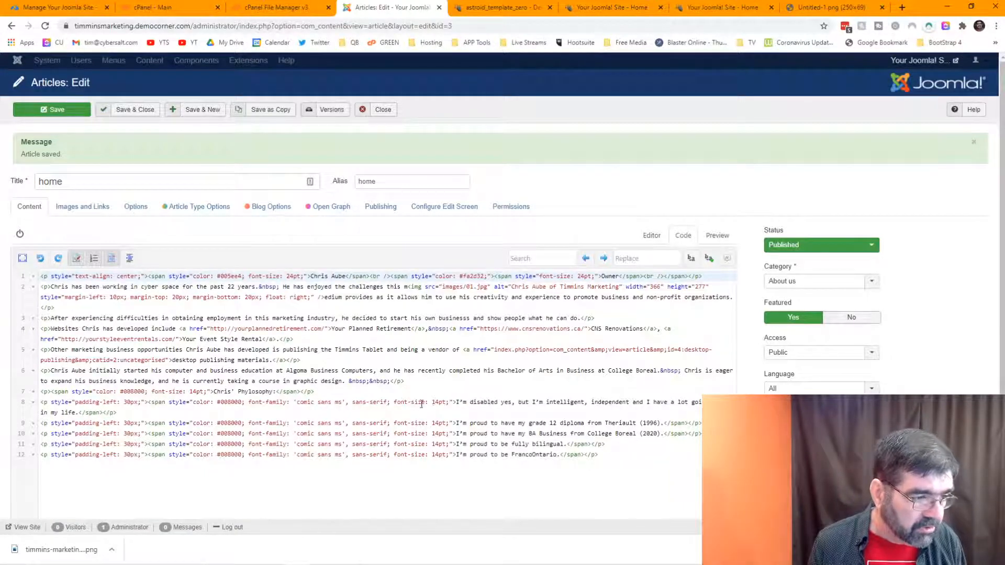
pyautogui.moveTo(433, 402); pyautogui.dragTo(445, 403)
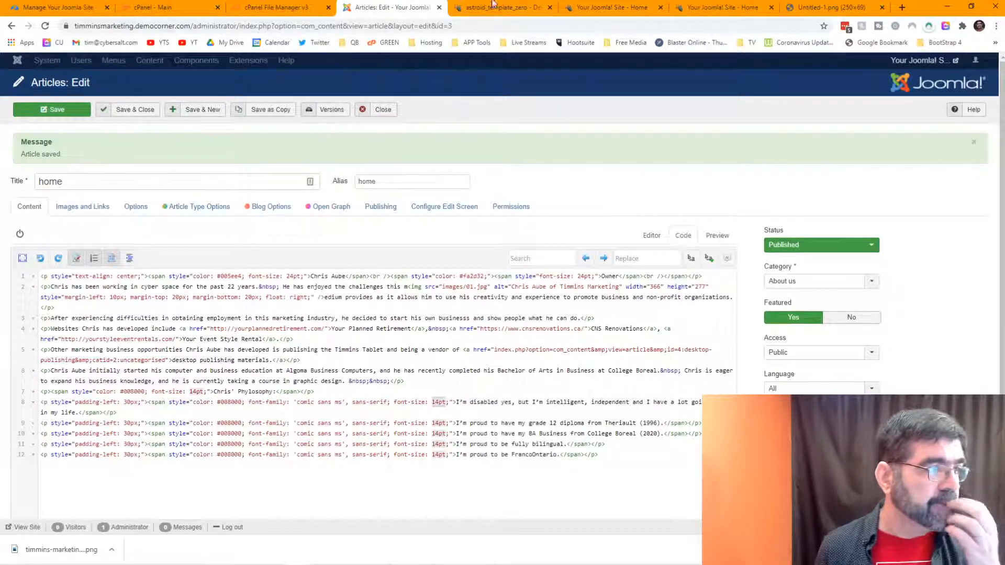
pyautogui.click(477, 8)
pyautogui.scroll(15, 455, 287)
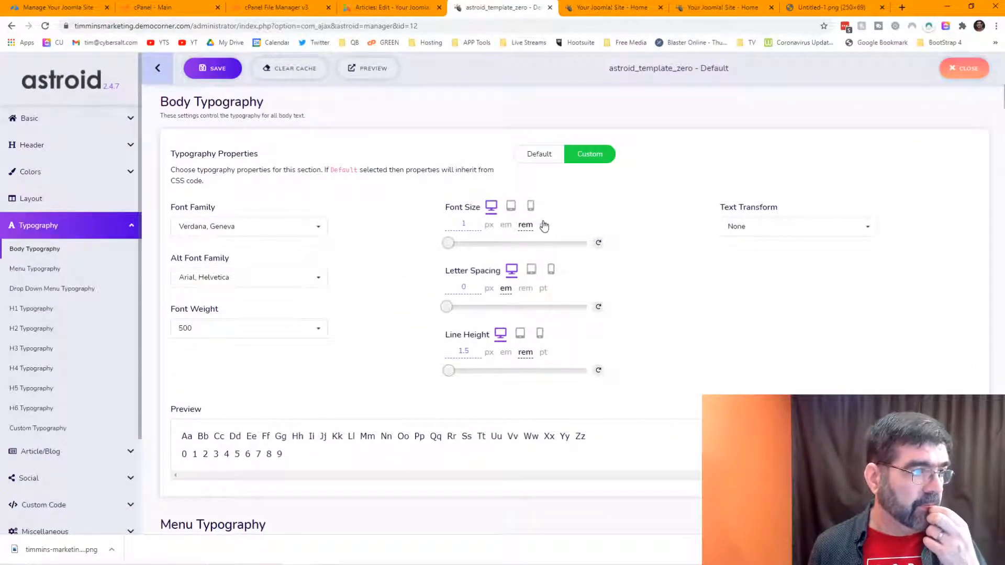
pyautogui.click(371, 11)
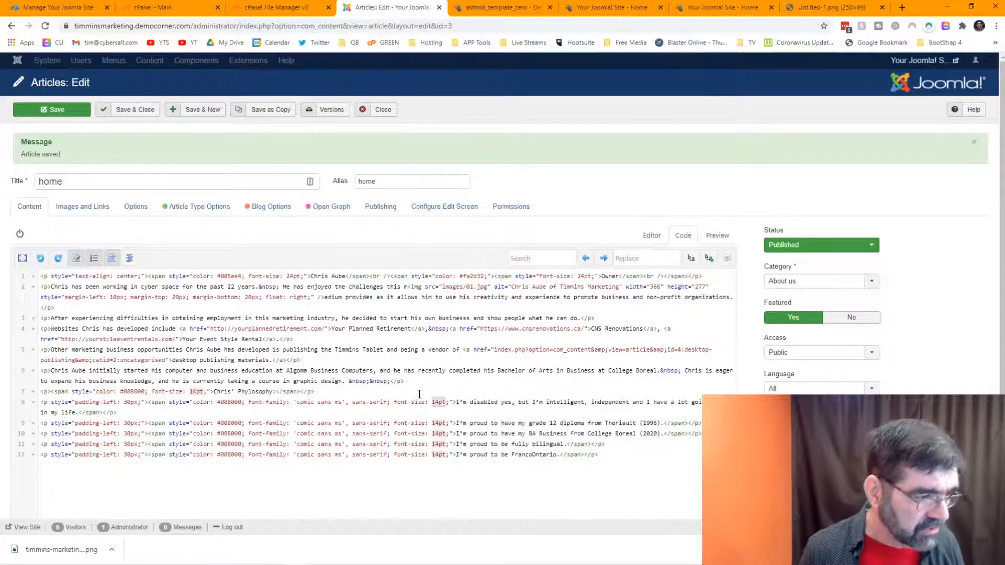
pyautogui.doubleClick(436, 402)
pyautogui.write('1rem')
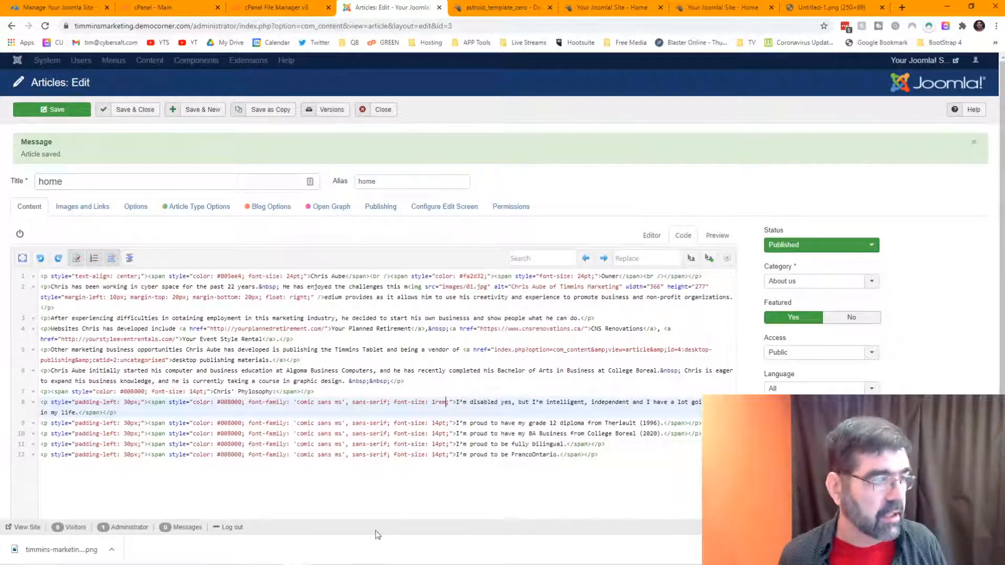
pyautogui.click(645, 239)
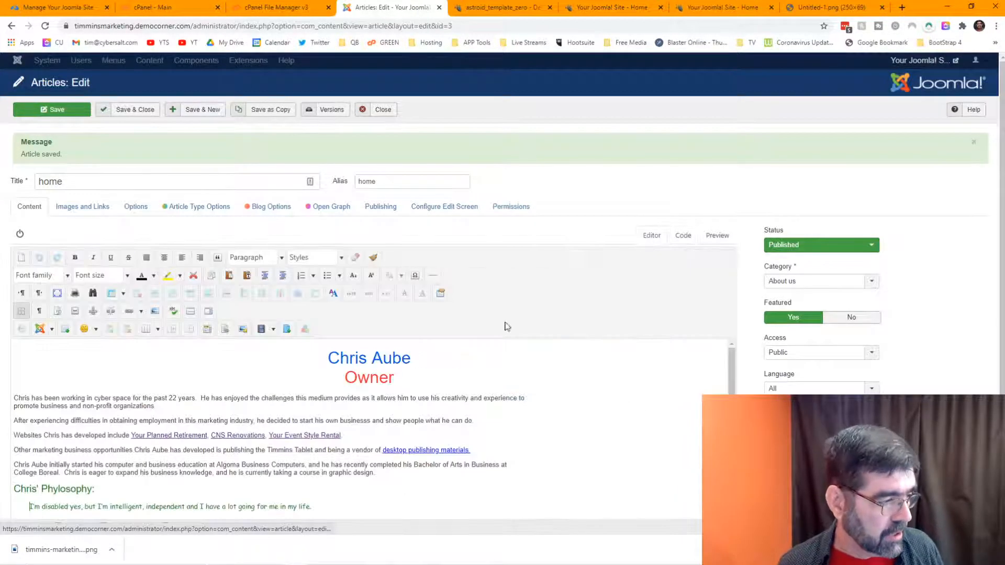
pyautogui.click(47, 111)
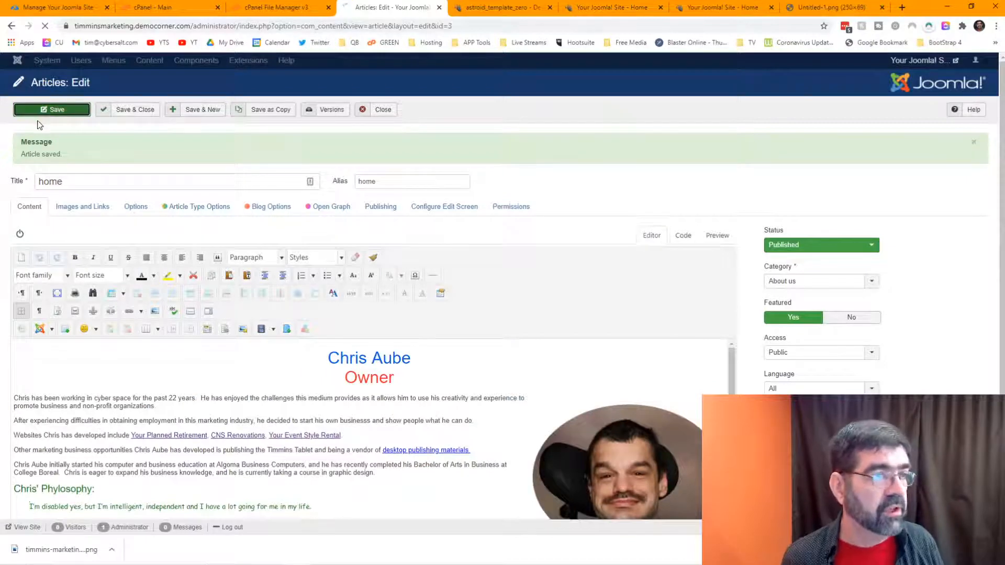
# Step: Reload the live home page to view the smaller first philosophy line
pyautogui.click(585, 8)
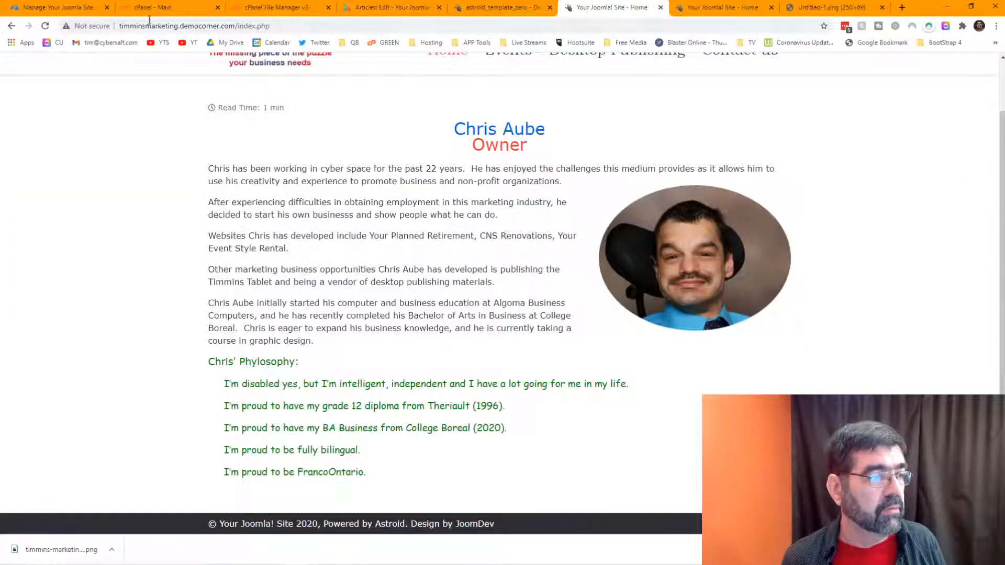
pyautogui.click(45, 26)
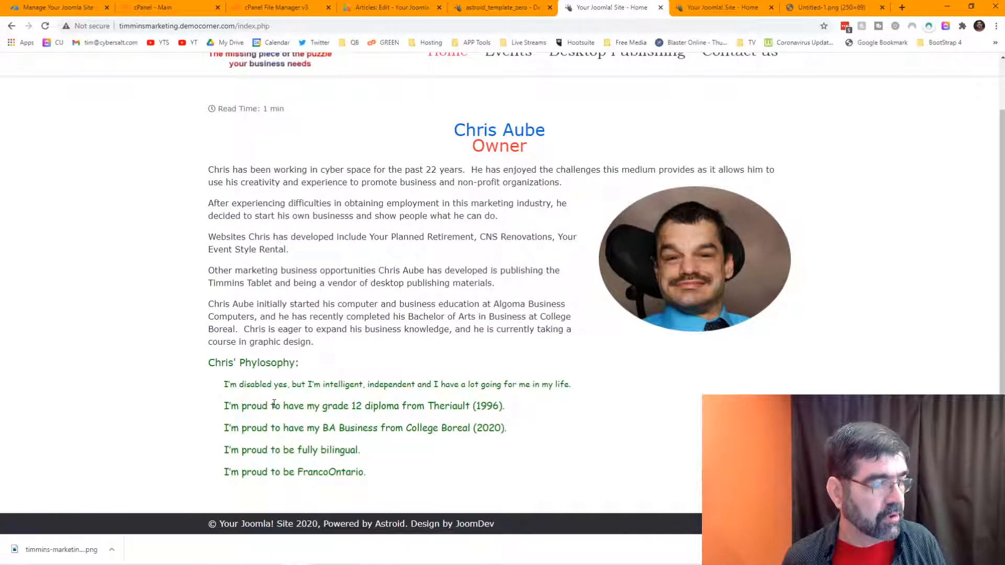
pyautogui.click(385, 7)
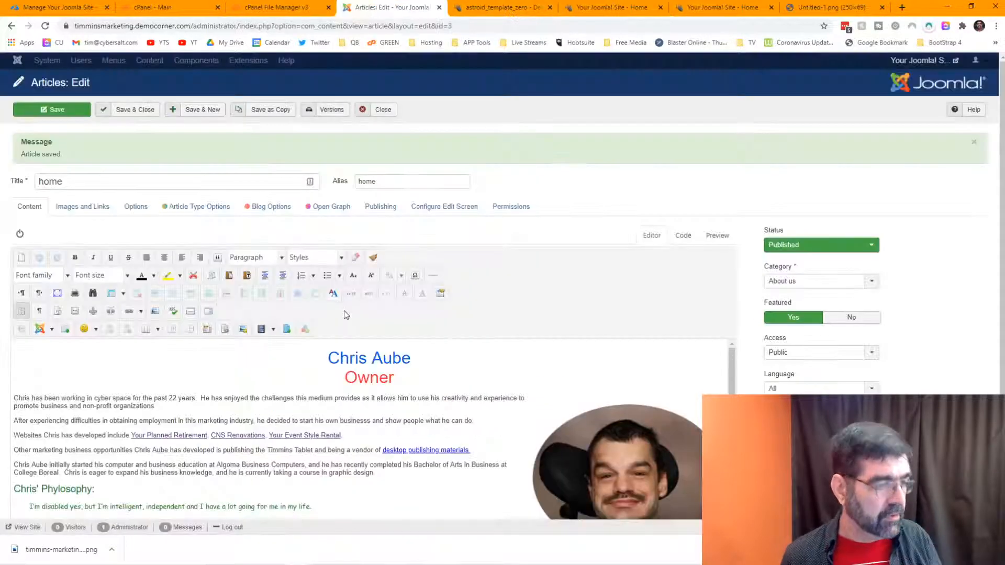
# Step: Change the first philosophy line's font size from 1rem back to 14pt in the HTML source
pyautogui.scroll(-2, 470, 314)
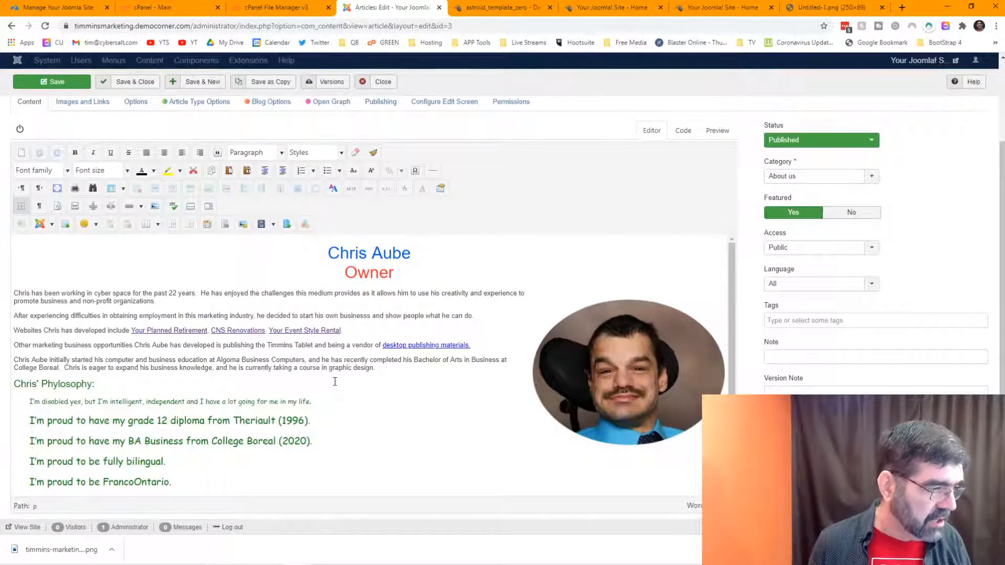
pyautogui.click(682, 130)
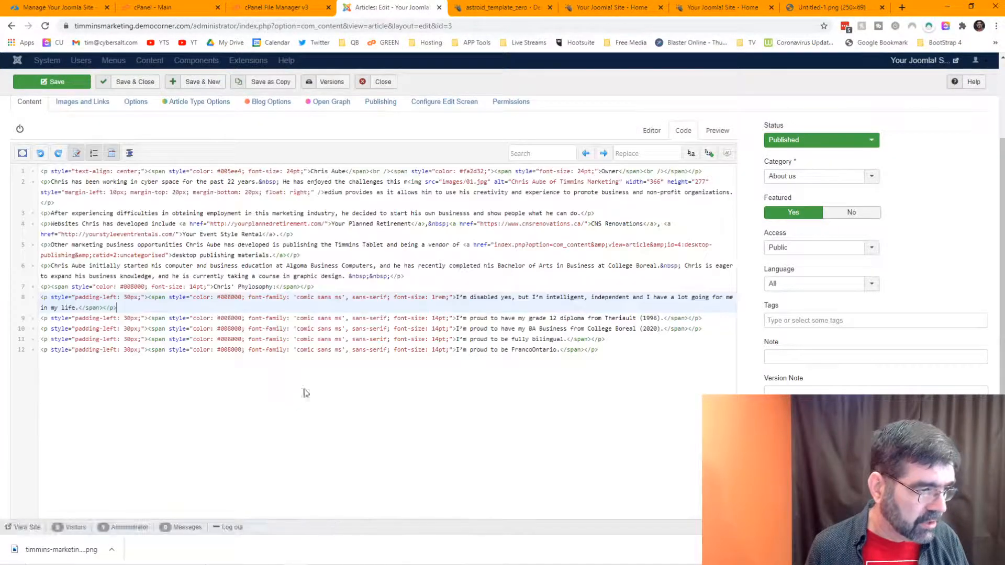
pyautogui.moveTo(433, 297); pyautogui.dragTo(446, 296)
pyautogui.write('1')
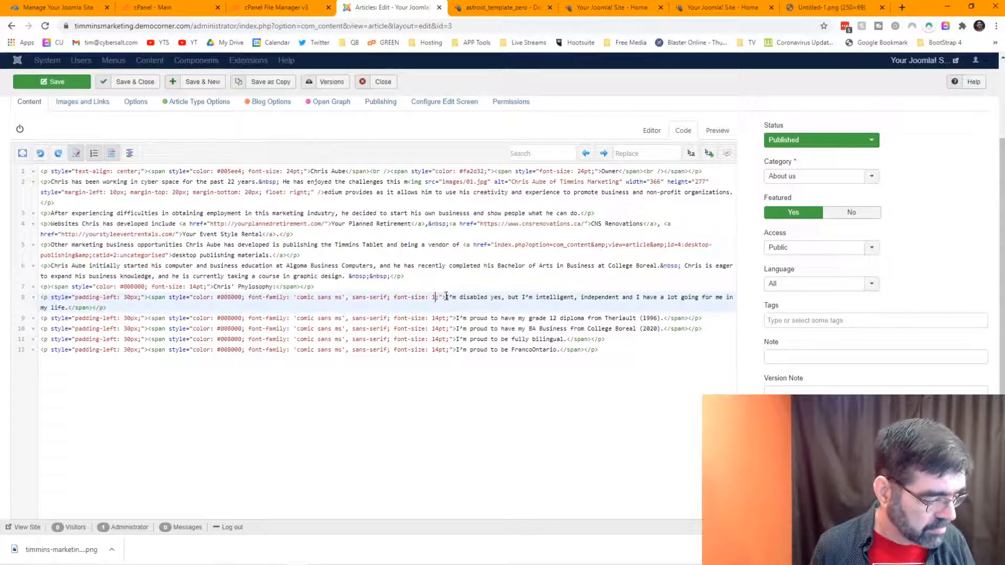
pyautogui.write('4pt')
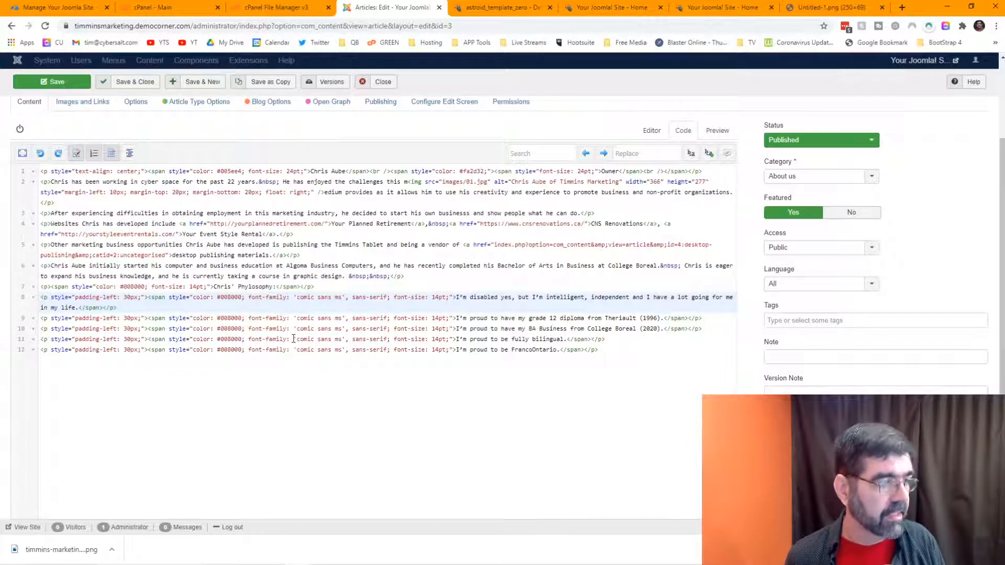
pyautogui.click(652, 134)
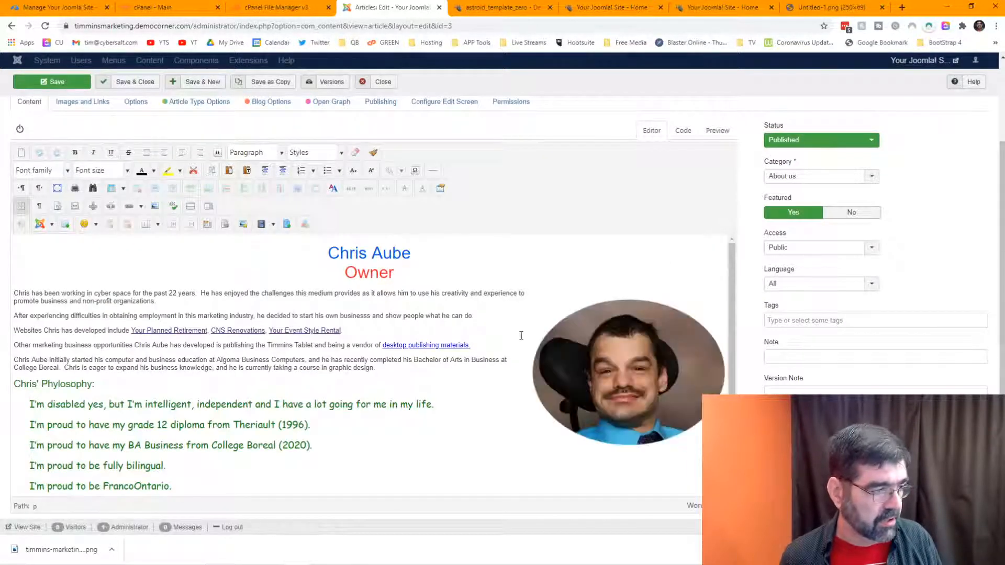
pyautogui.click(623, 378)
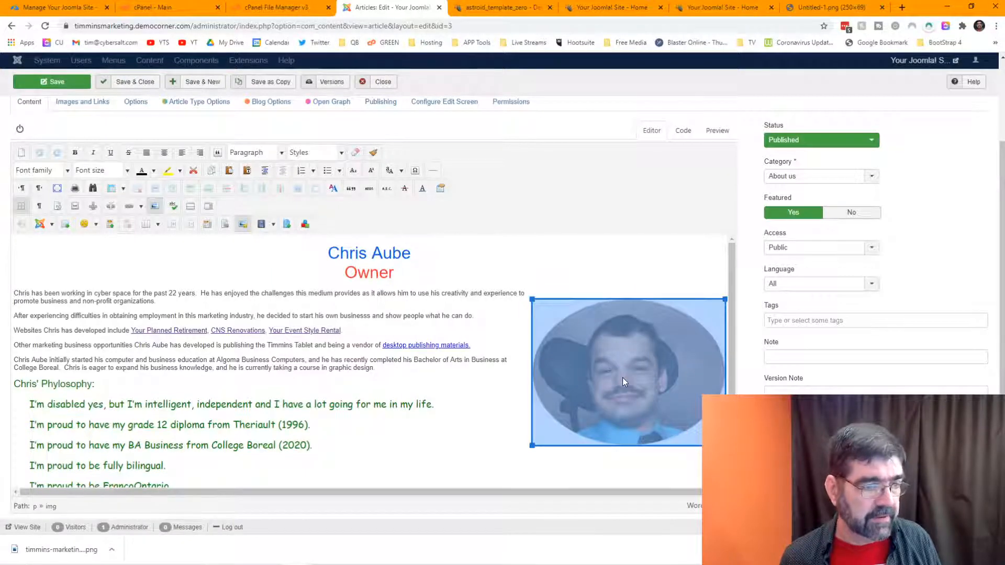
# Step: Add the img-fluid class to the portrait photo in its advanced image properties
pyautogui.click(243, 225)
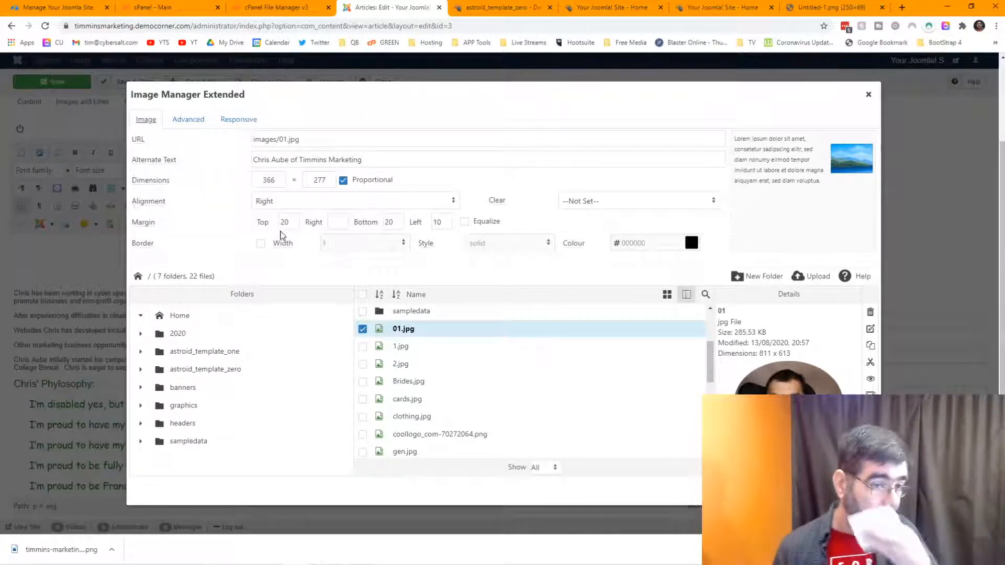
pyautogui.click(190, 122)
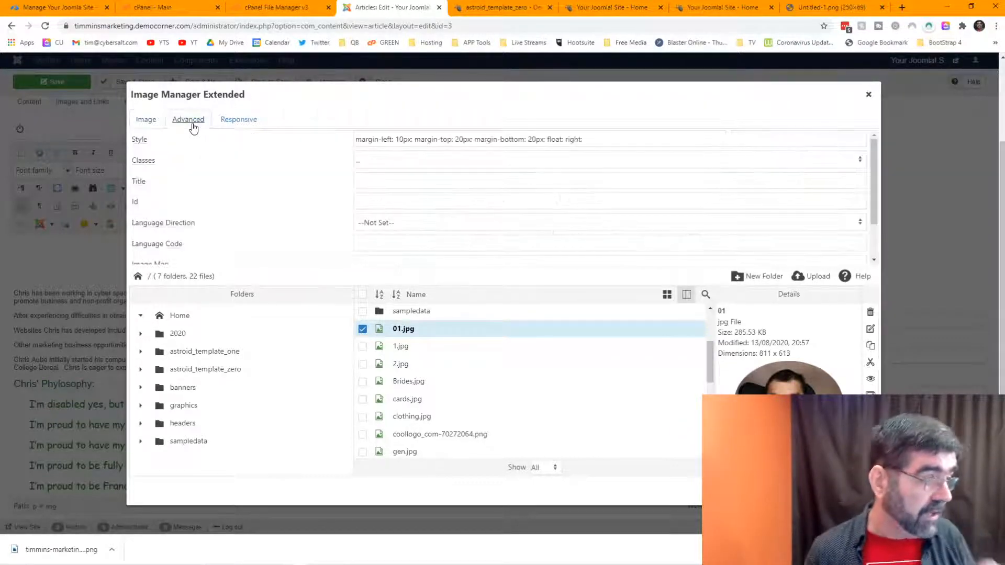
pyautogui.click(398, 164)
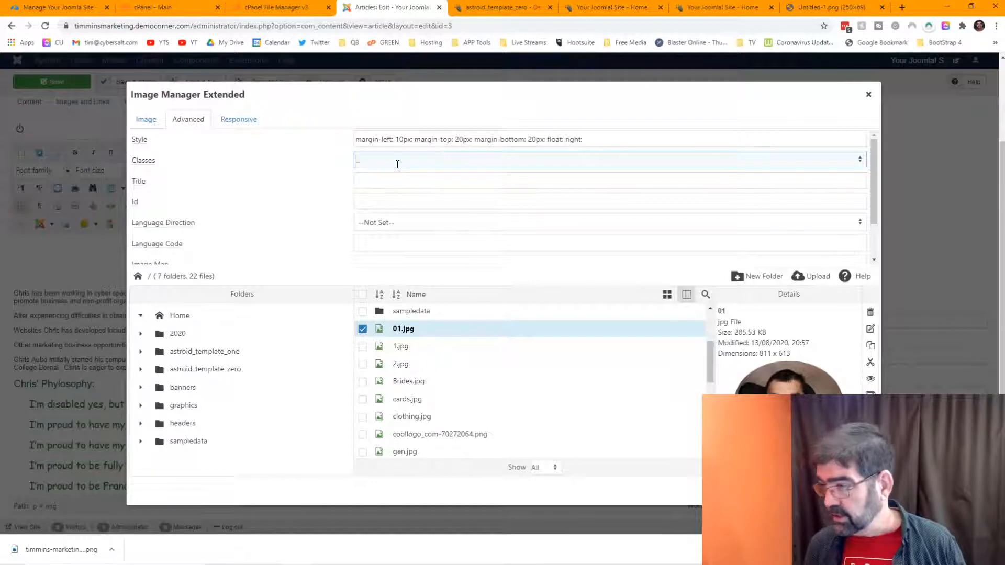
pyautogui.write('img-')
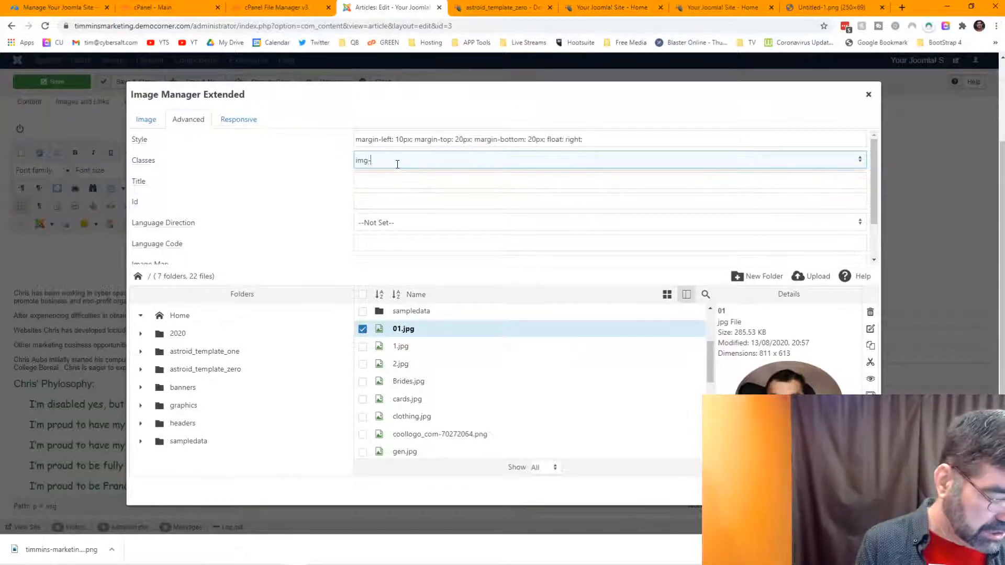
pyautogui.write('fluid')
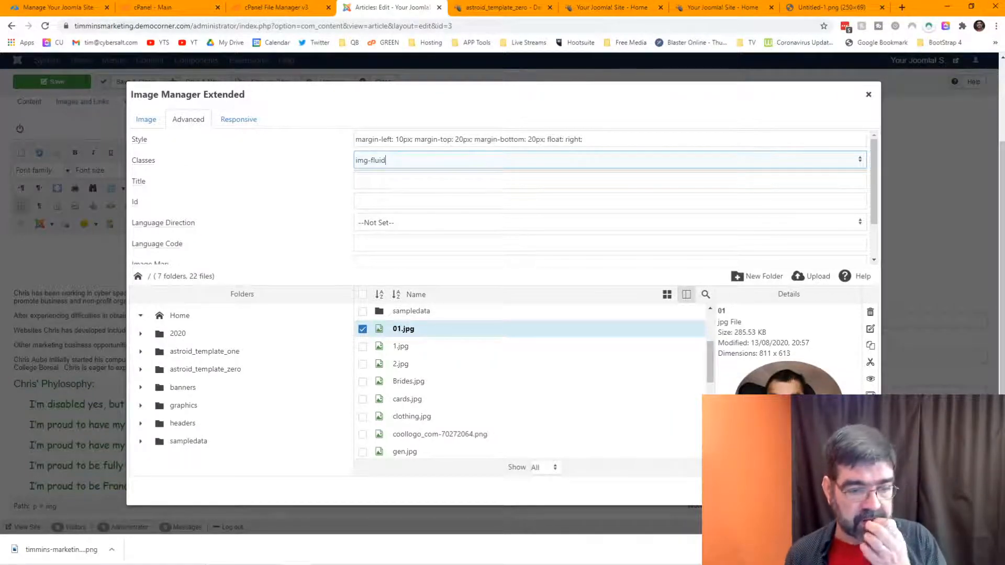
pyautogui.press('Return')
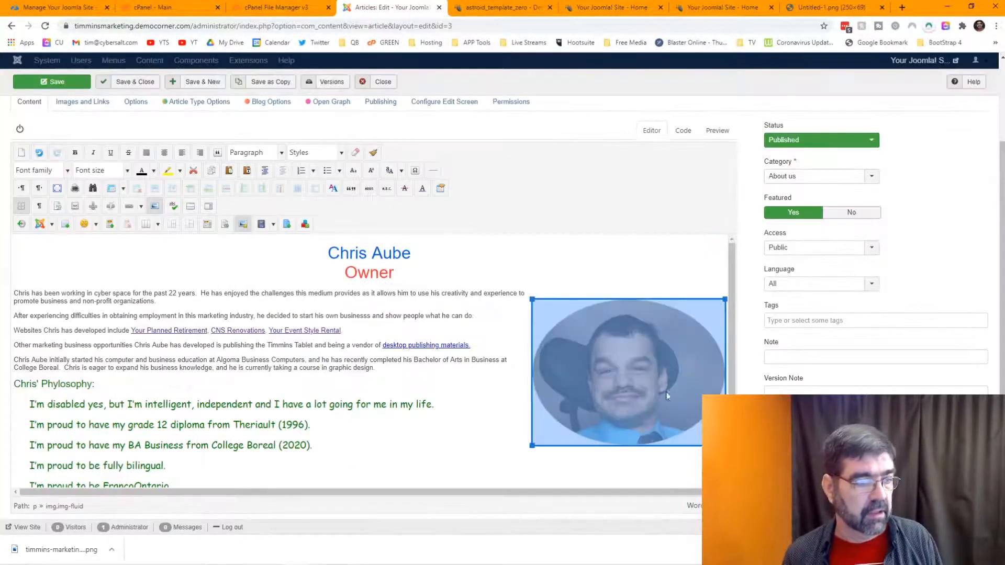
# Step: Deselect the portrait and save the 'home' article
pyautogui.click(419, 318)
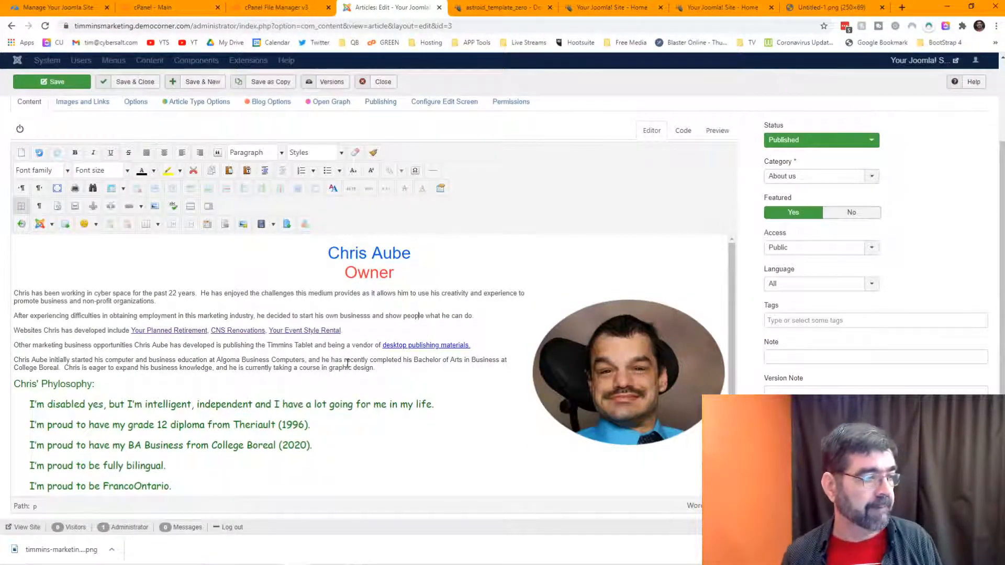
pyautogui.scroll(-2, 347, 363)
pyautogui.scroll(2, 347, 363)
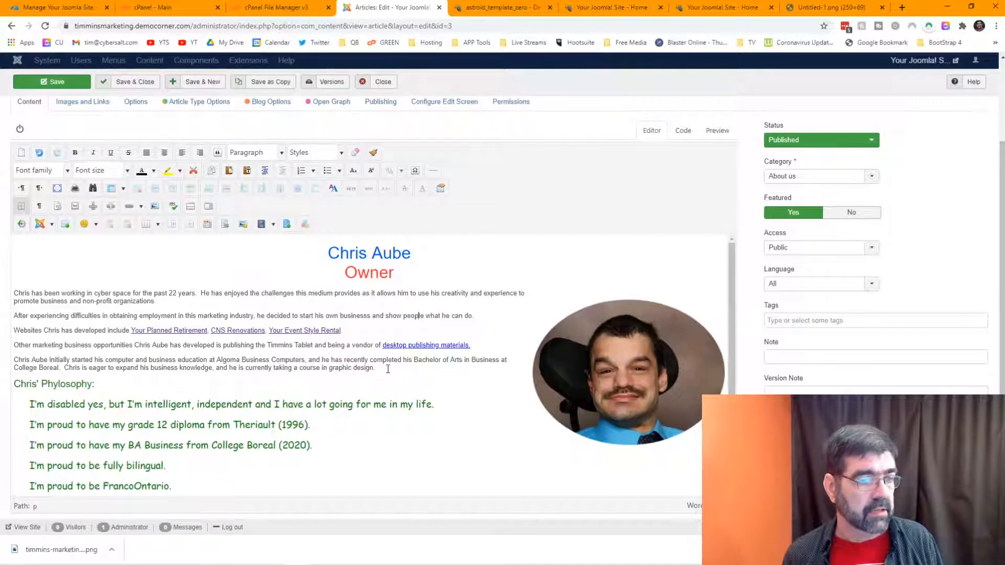
pyautogui.click(38, 82)
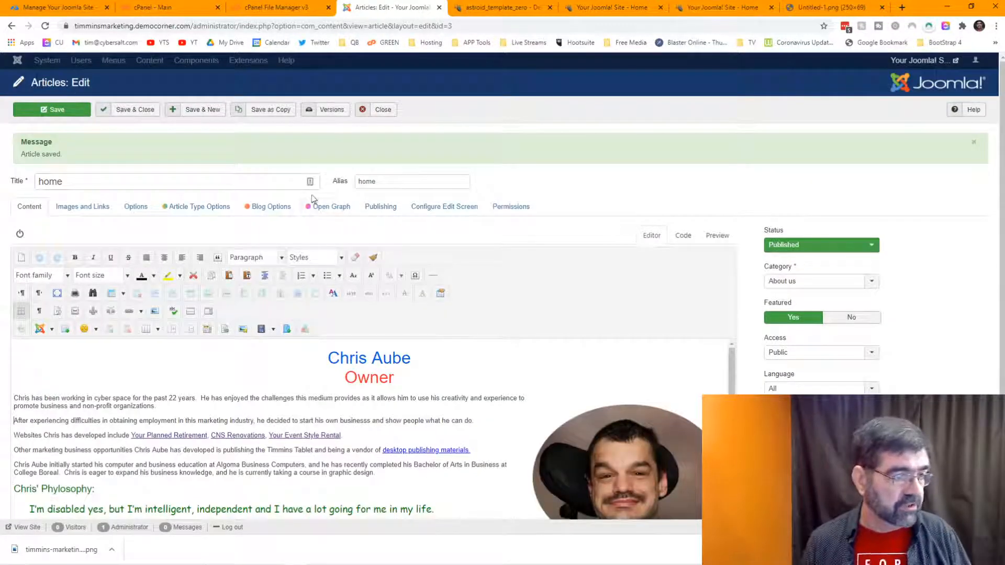
# Step: Copy the article's opening paragraph about 22 years in cyber space
pyautogui.click(378, 215)
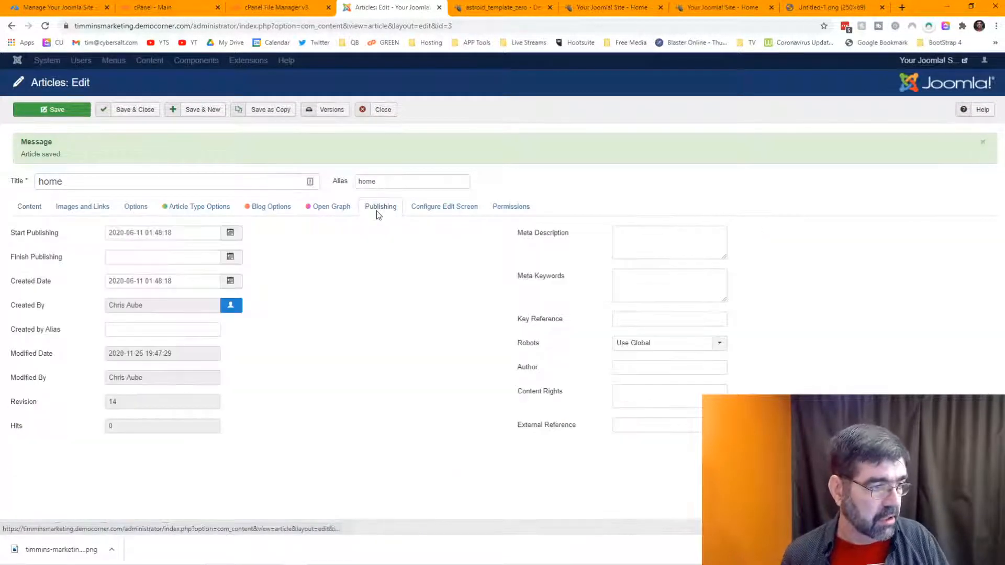
pyautogui.click(30, 207)
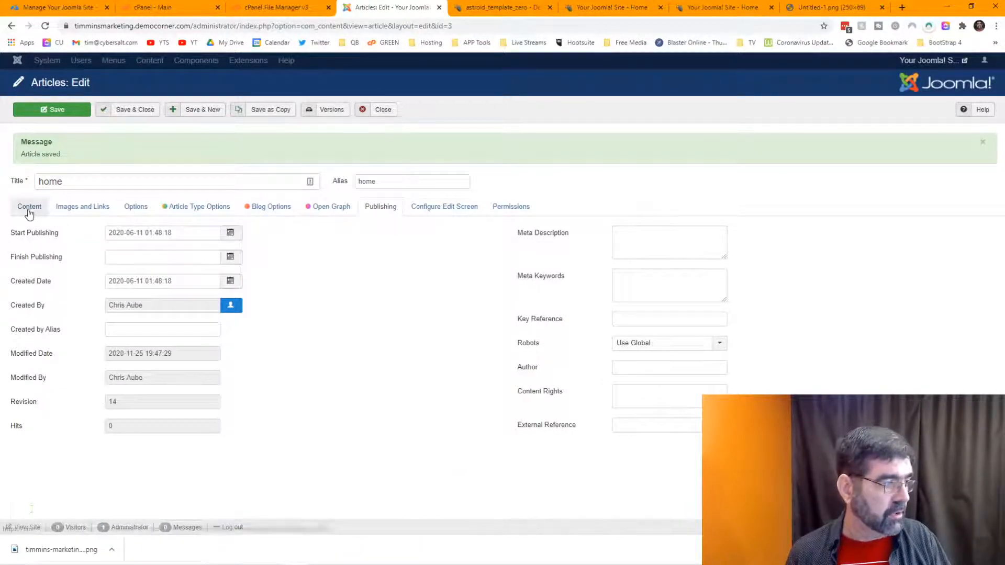
pyautogui.moveTo(164, 406); pyautogui.dragTo(15, 401)
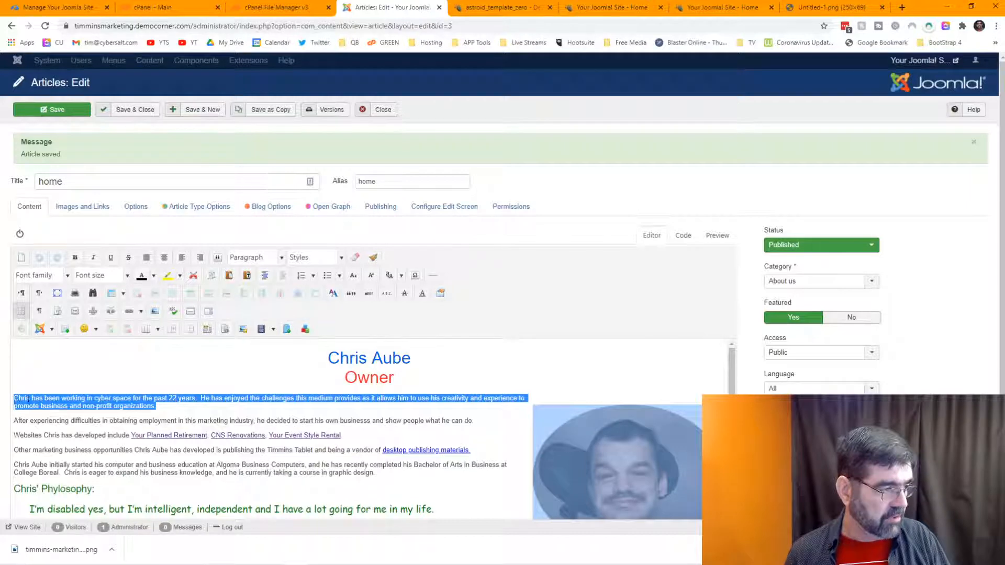
pyautogui.rightClick(34, 402)
pyautogui.click(67, 367)
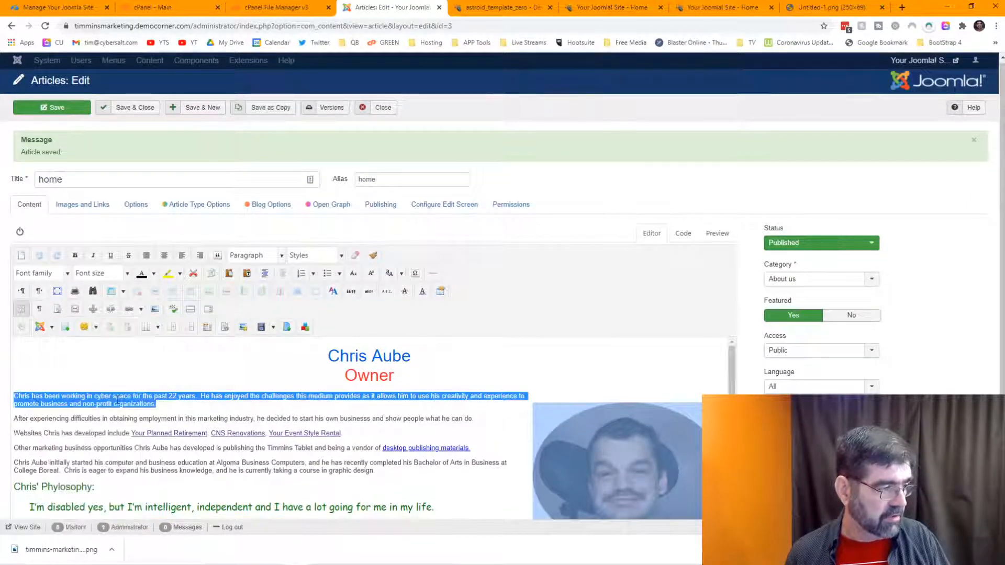
# Step: Paste it as the meta description, set meta keywords to 'Marketing in Timmins', and save
pyautogui.click(381, 206)
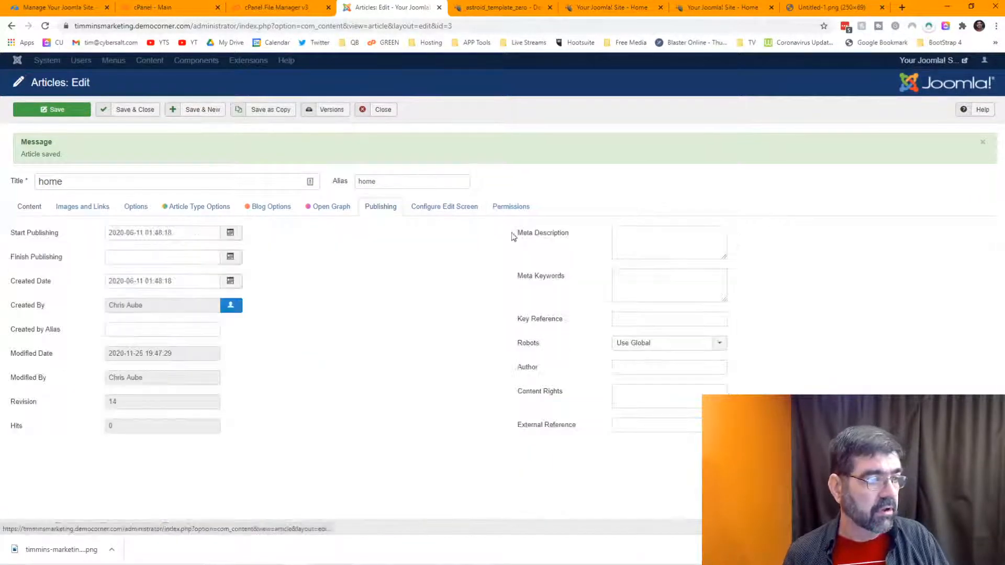
pyautogui.click(644, 241)
pyautogui.hotkey('ctrl', 'v')
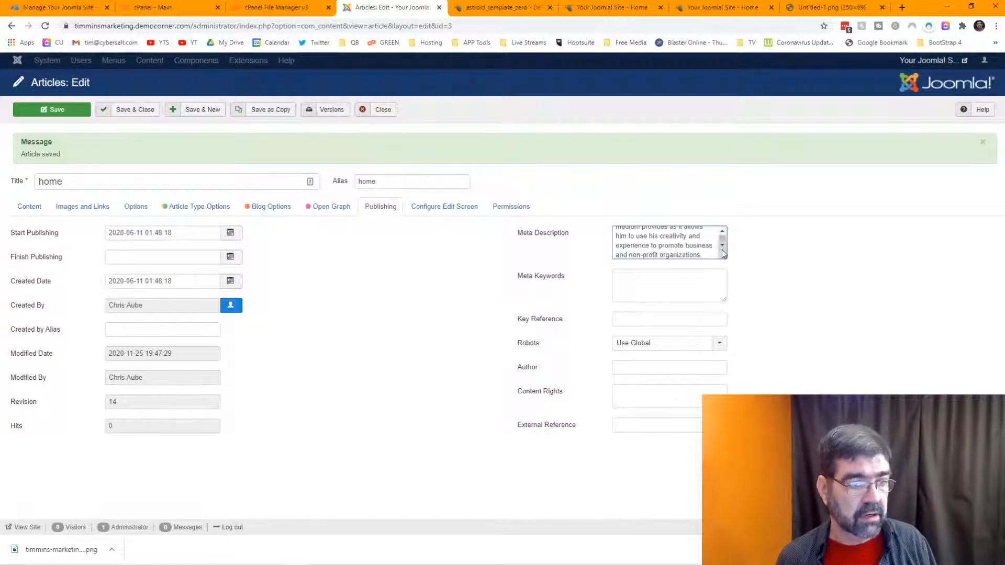
pyautogui.moveTo(724, 256); pyautogui.dragTo(790, 355)
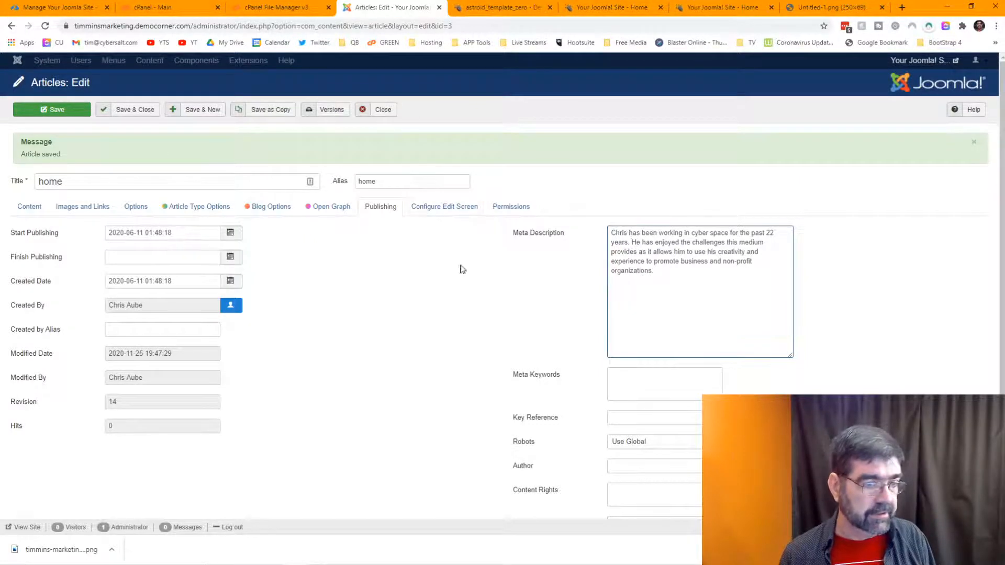
pyautogui.click(657, 381)
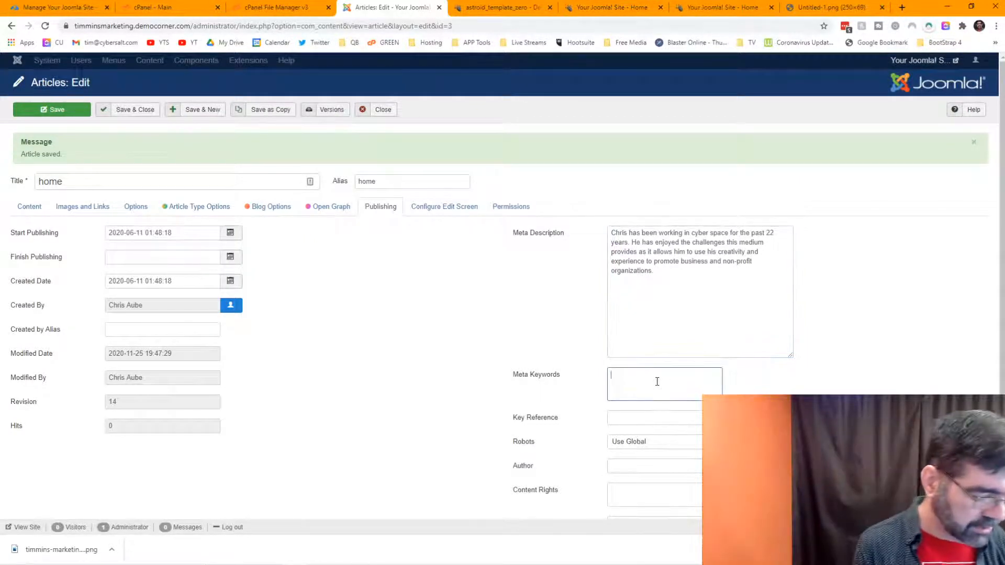
pyautogui.write('Marketing')
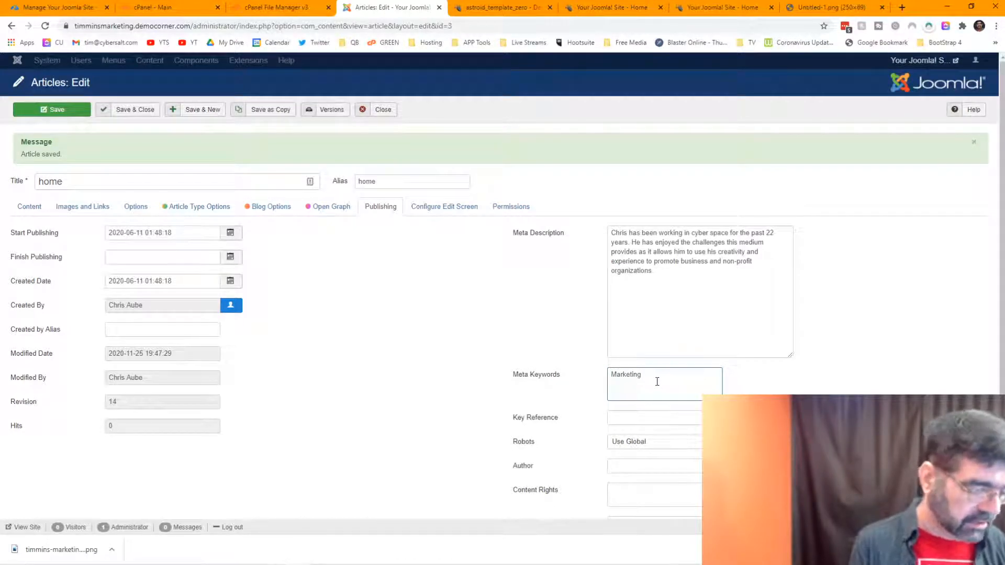
pyautogui.write(' in')
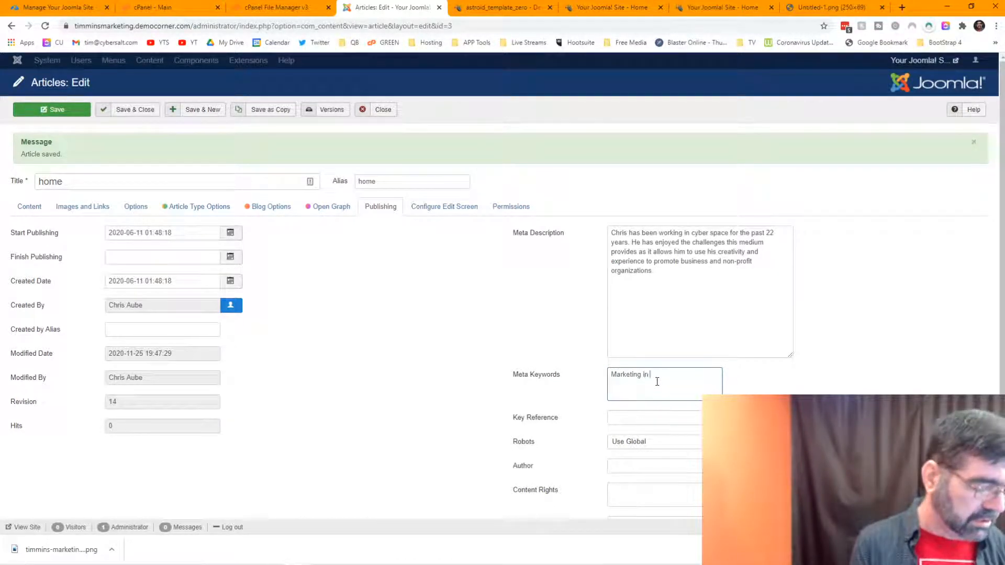
pyautogui.write(' Timmins')
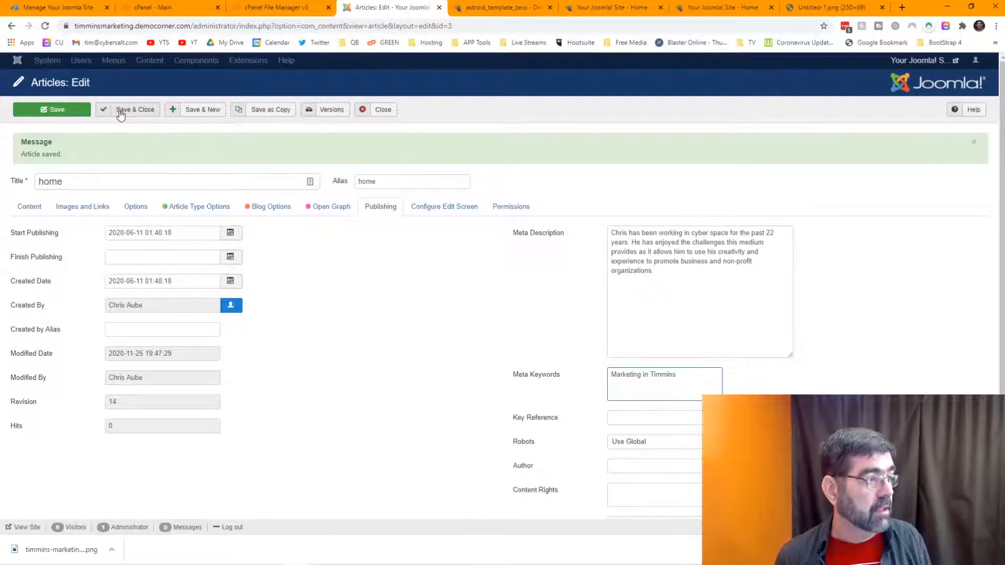
pyautogui.click(53, 110)
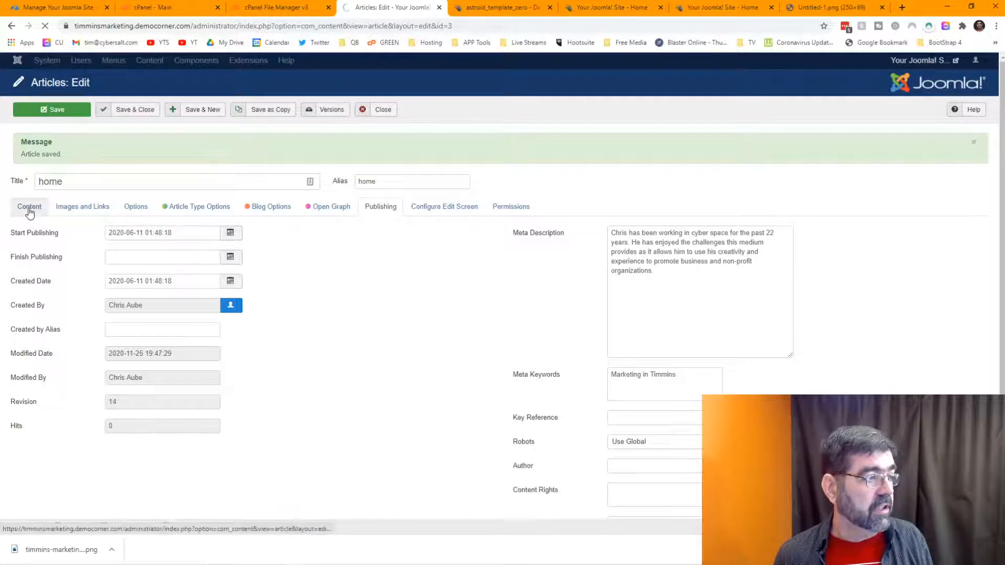
pyautogui.click(29, 206)
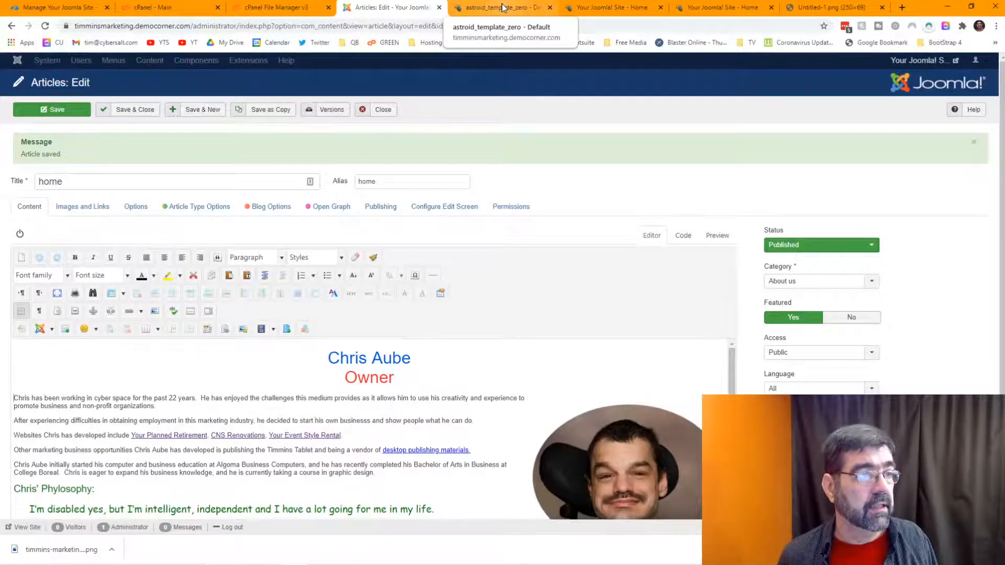
# Step: Reload the site's home page to show the evenly sized philosophy lines
pyautogui.click(582, 5)
pyautogui.click(44, 31)
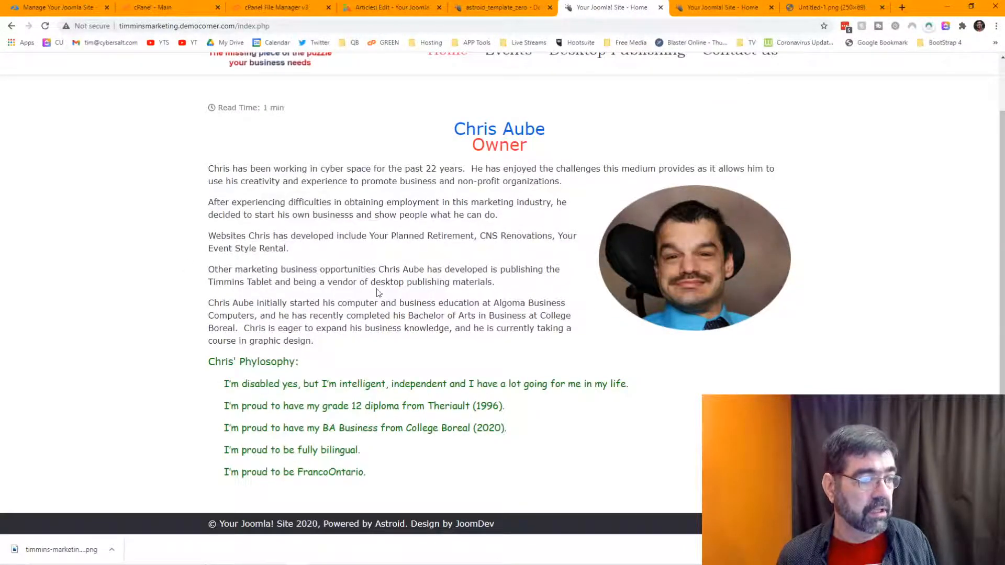
pyautogui.scroll(1, 384, 284)
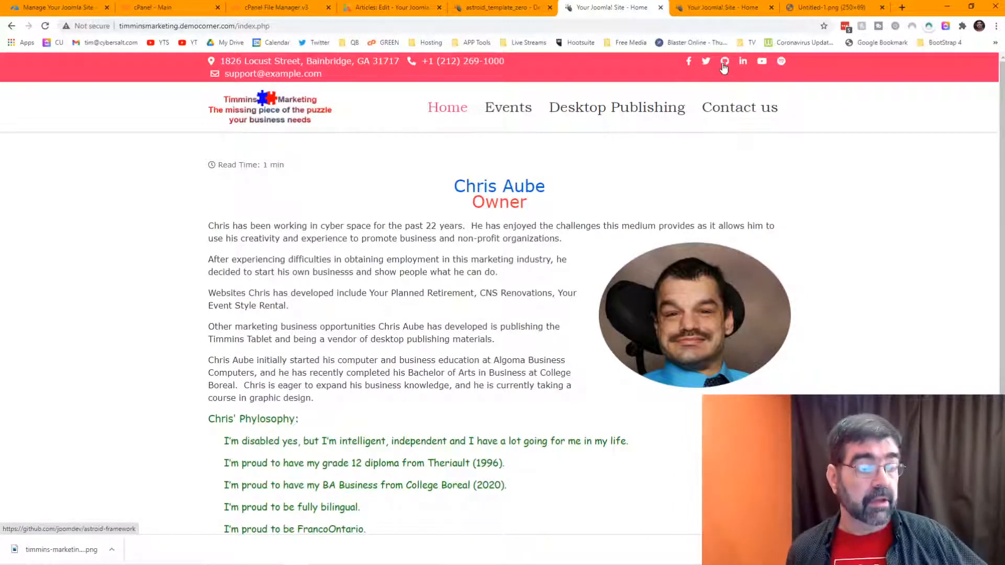
pyautogui.click(495, 7)
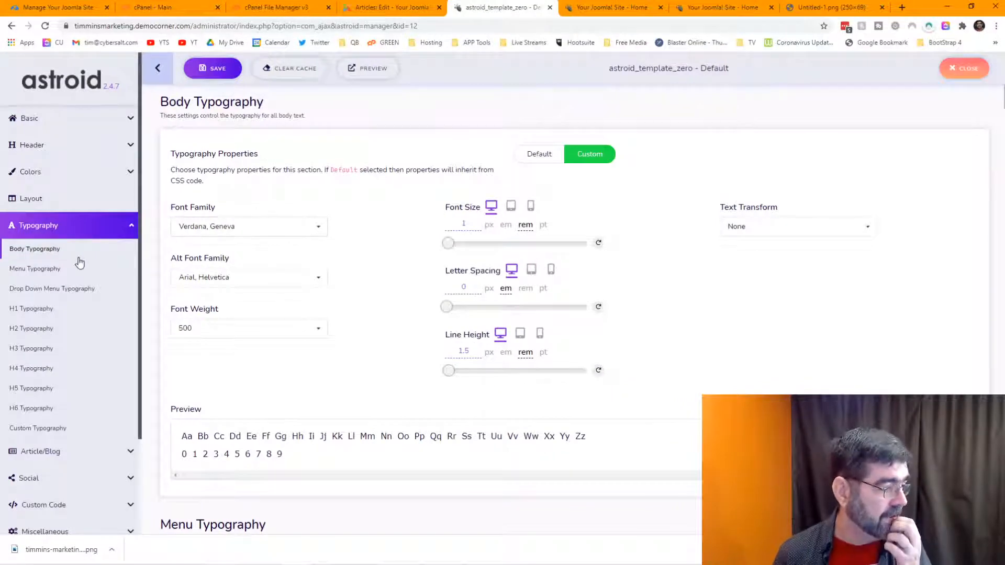
pyautogui.scroll(-2, 78, 257)
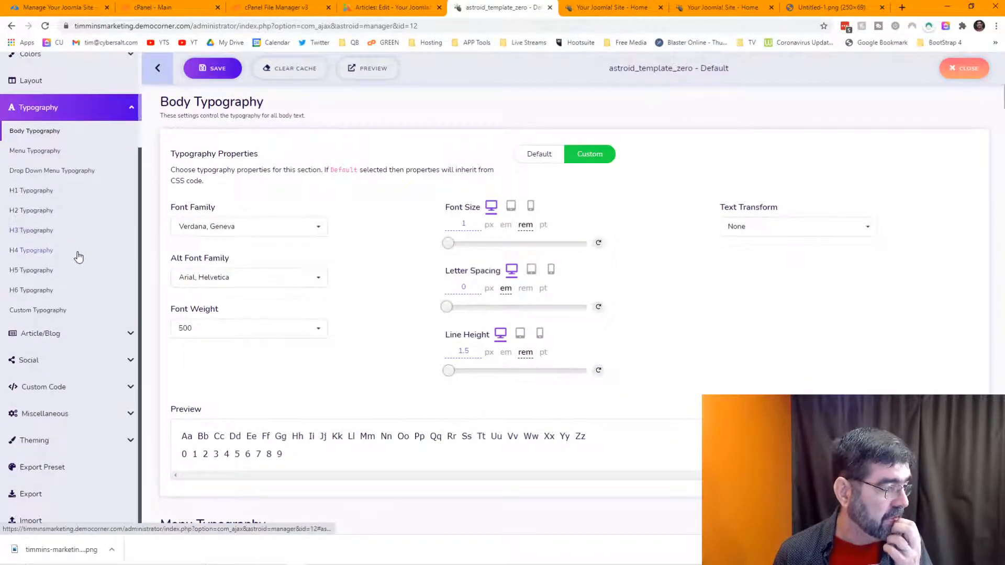
pyautogui.click(38, 414)
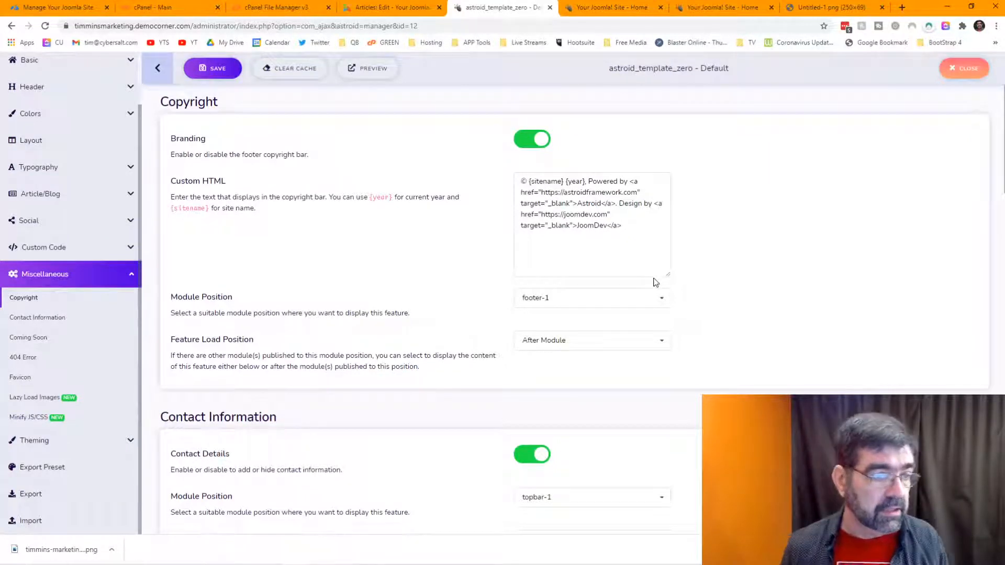
pyautogui.scroll(-5, 754, 261)
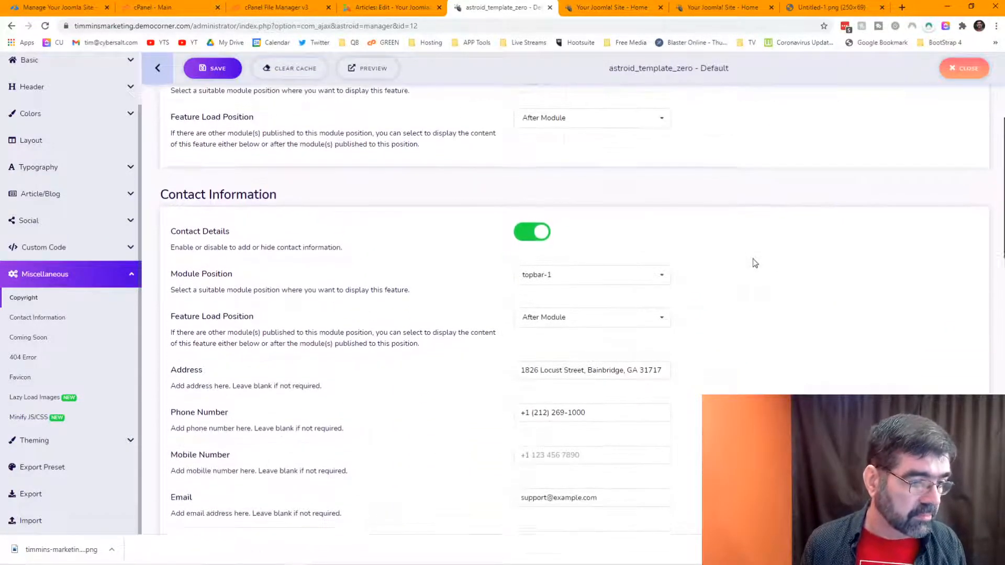
pyautogui.scroll(-2, 753, 258)
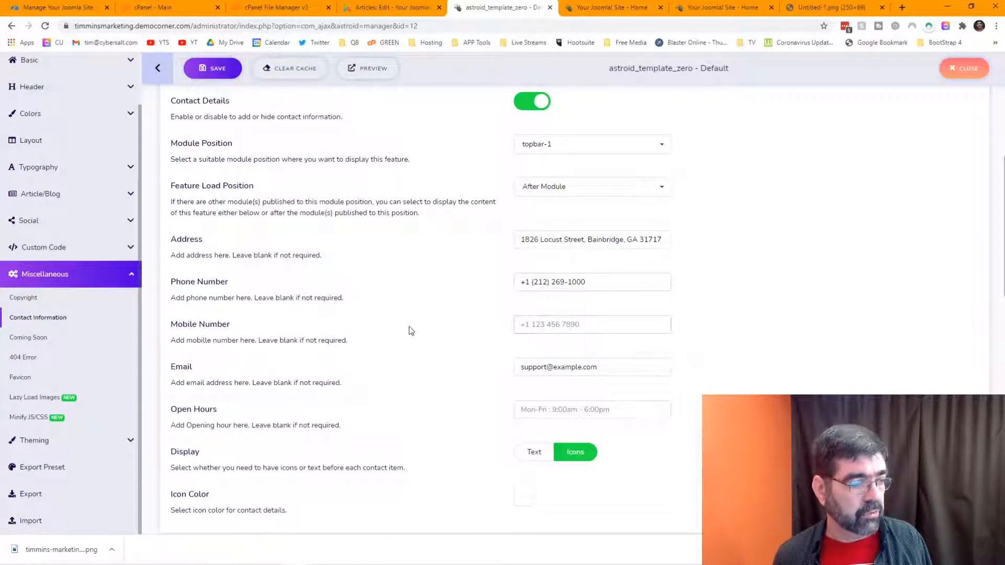
pyautogui.scroll(-1, 387, 330)
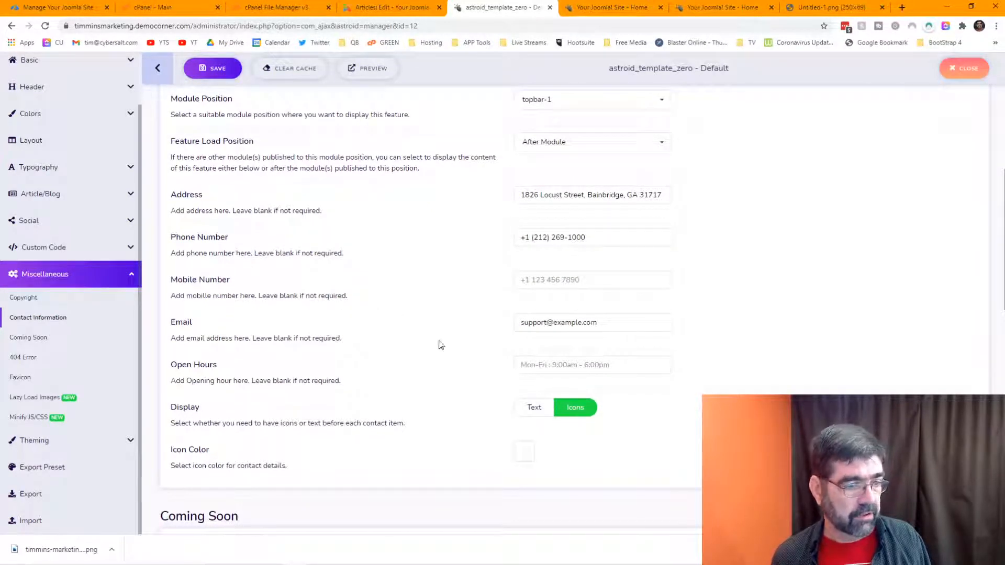
pyautogui.scroll(-2, 509, 318)
pyautogui.click(635, 9)
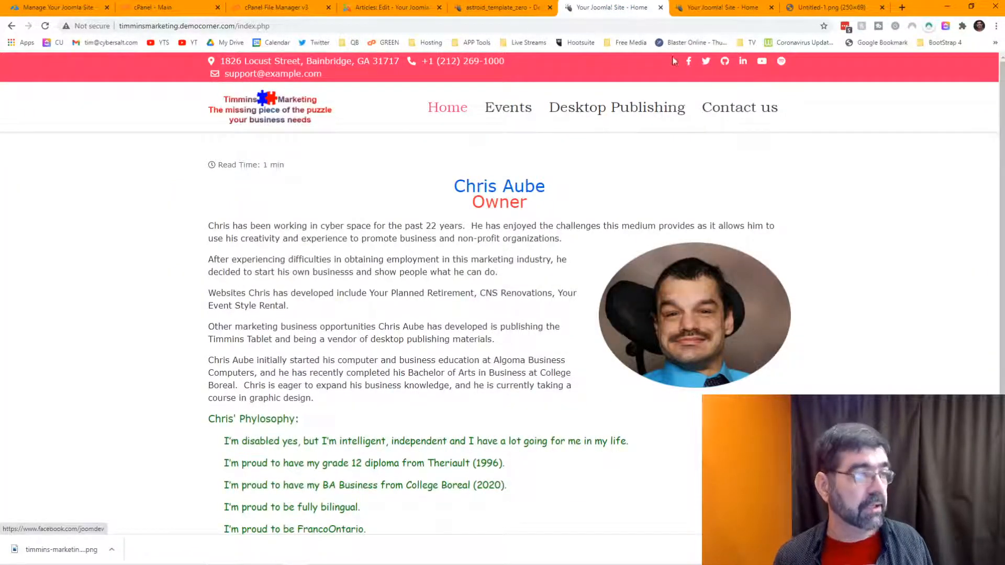
pyautogui.click(501, 11)
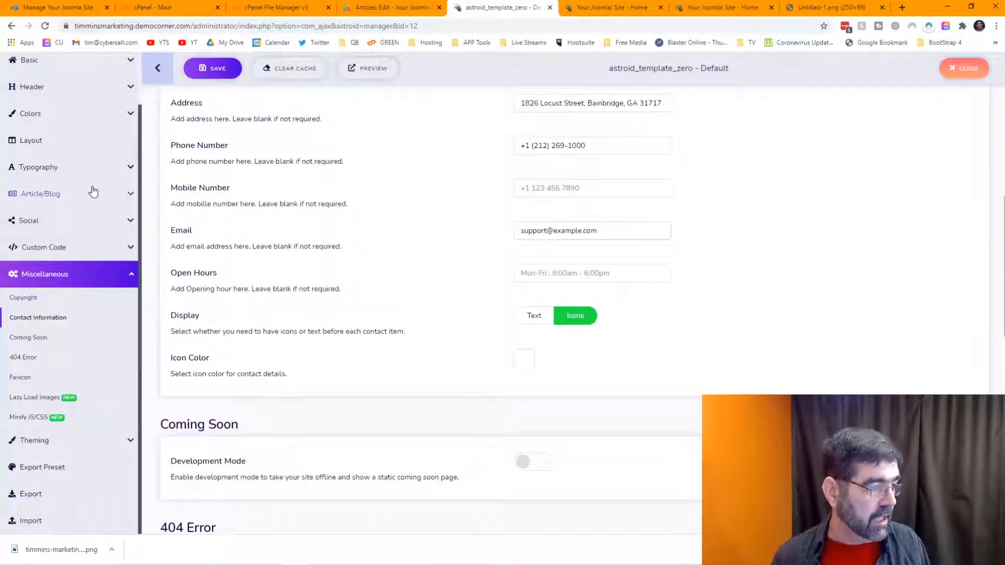
pyautogui.scroll(-3, 88, 194)
pyautogui.scroll(-3, 24, 352)
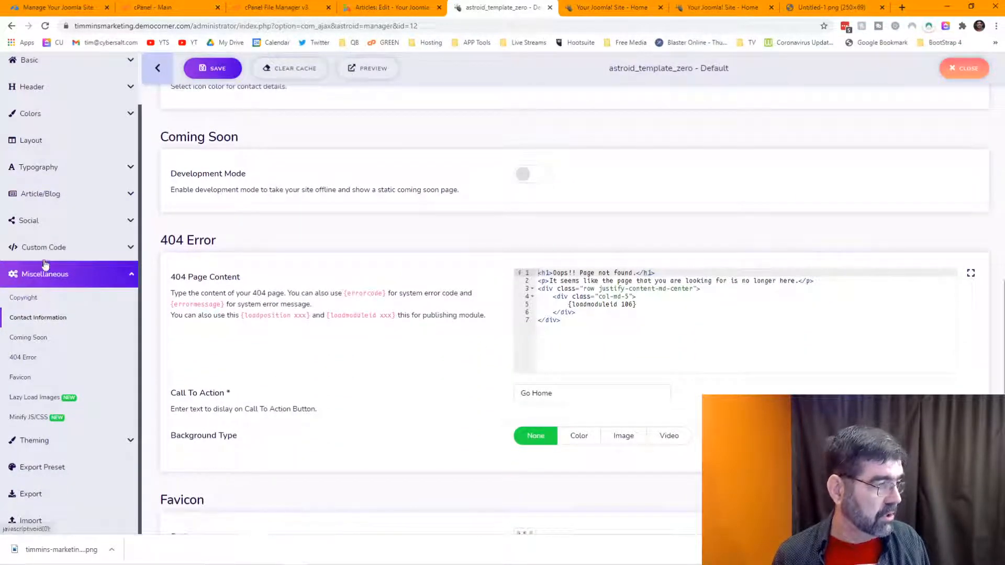
# Step: Open the Social Profiles settings and remove the existing Github profile
pyautogui.click(65, 225)
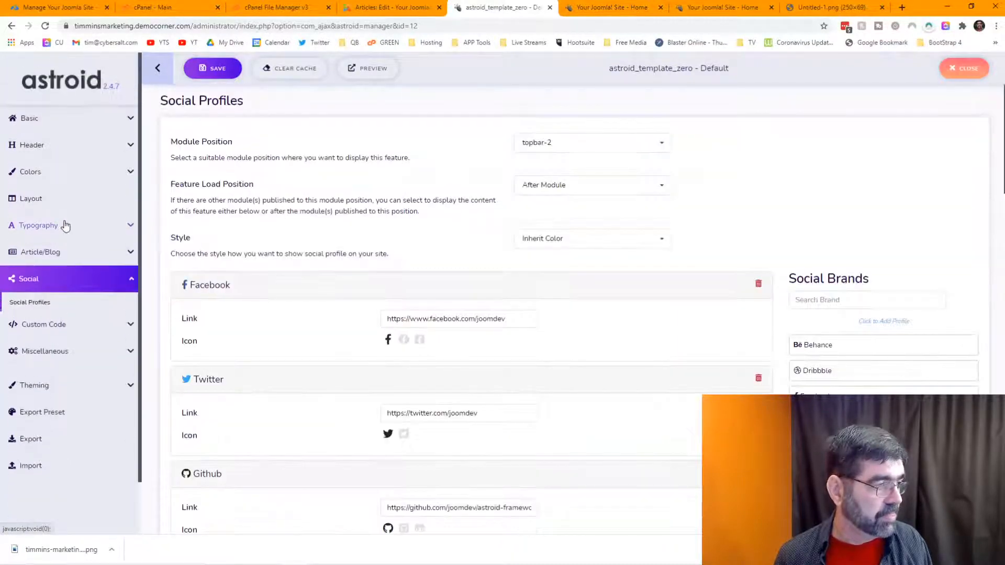
pyautogui.scroll(-2, 556, 290)
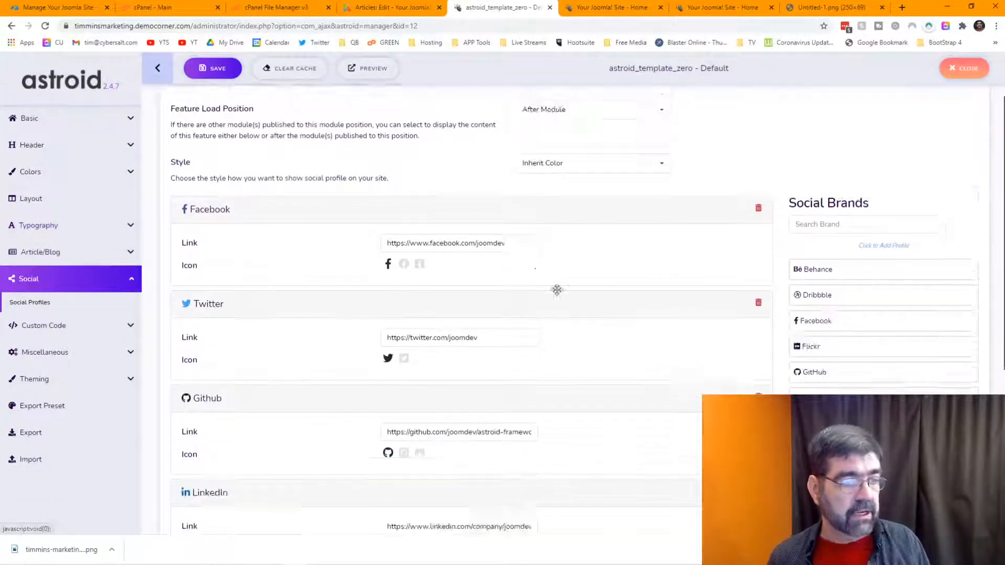
pyautogui.scroll(2, 583, 288)
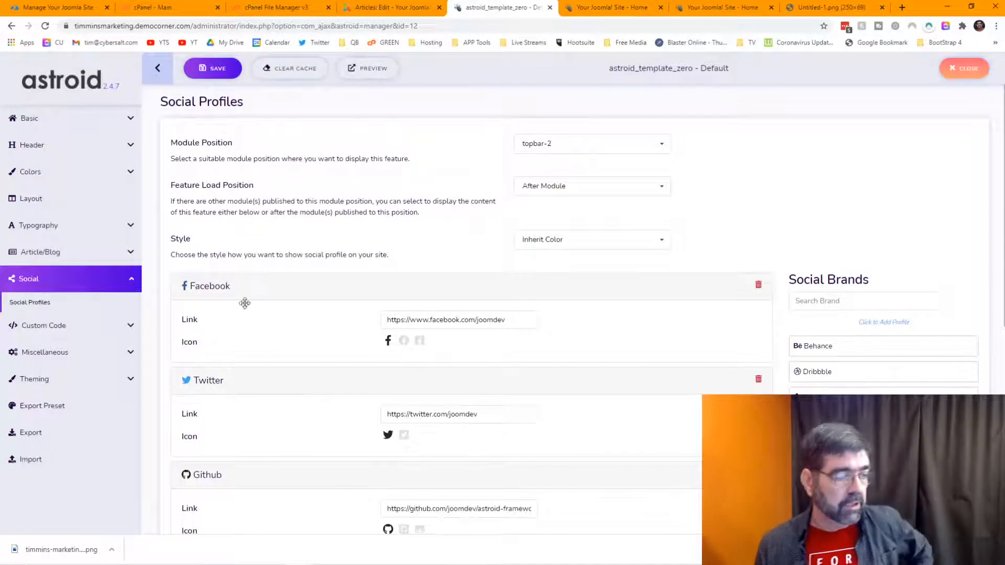
pyautogui.moveTo(505, 321); pyautogui.dragTo(411, 325)
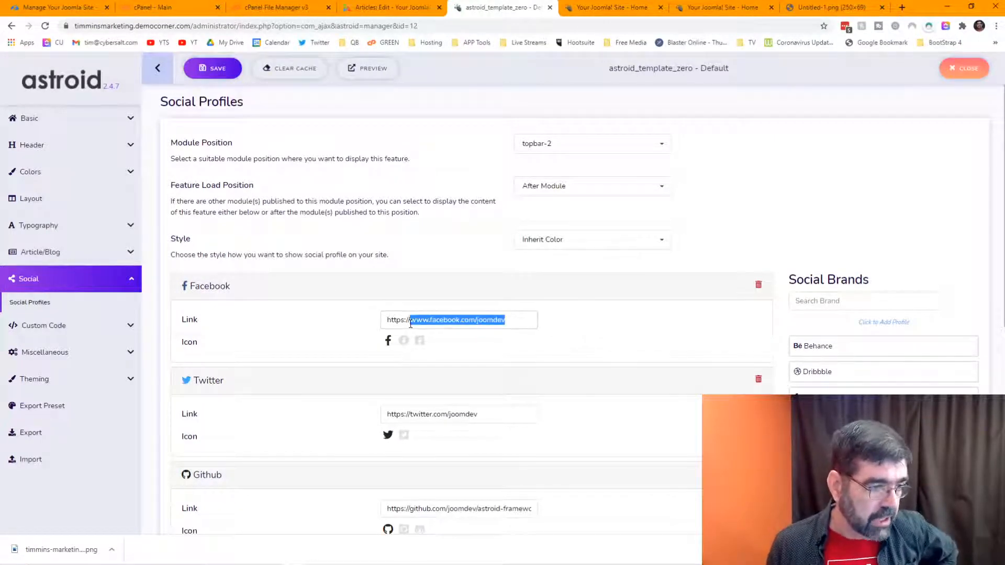
pyautogui.scroll(-4, 375, 312)
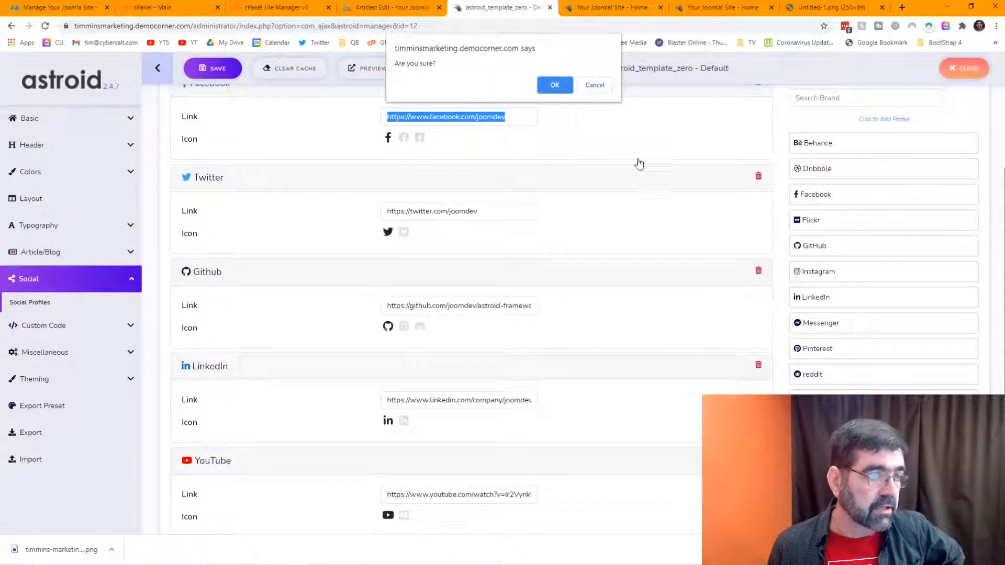
pyautogui.click(550, 86)
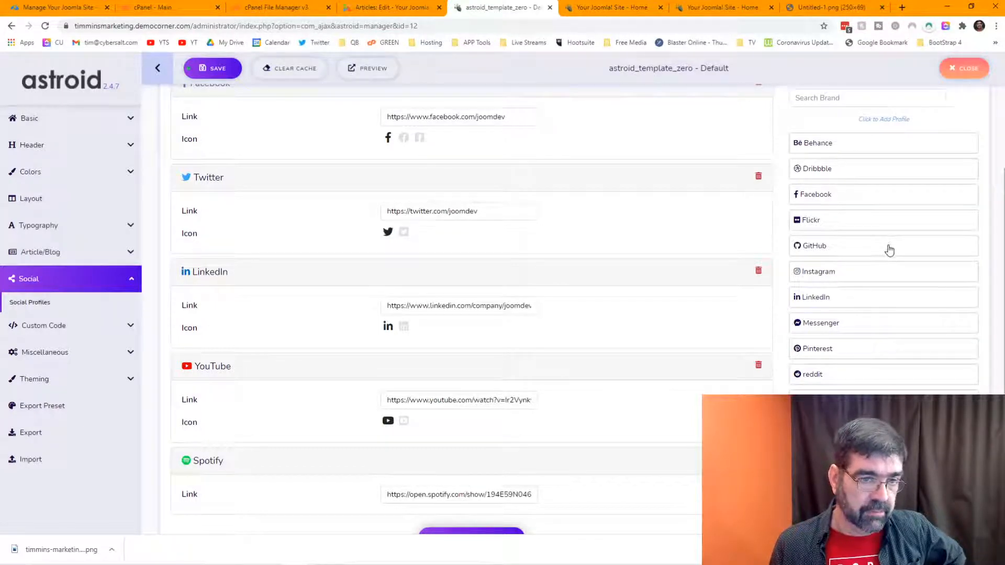
# Step: Add a blank GitHub profile, move it above YouTube, then request its deletion
pyautogui.doubleClick(812, 246)
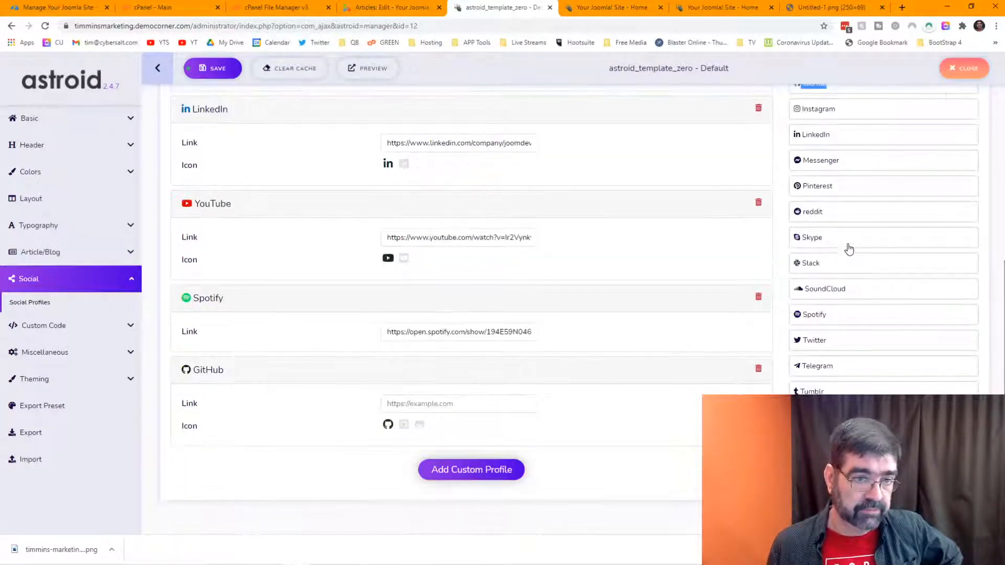
pyautogui.scroll(2, 848, 246)
pyautogui.scroll(-2, 846, 247)
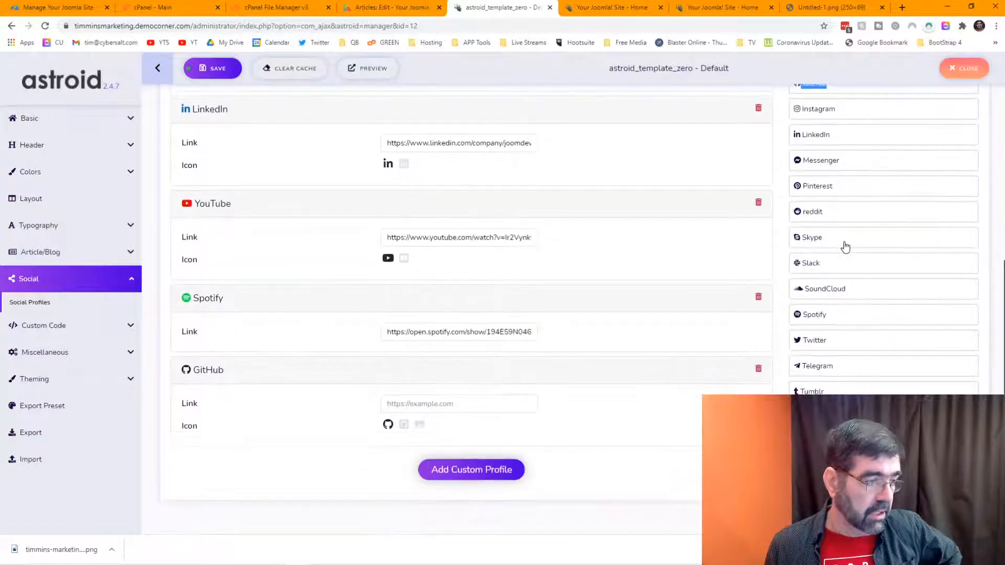
pyautogui.scroll(1, 846, 246)
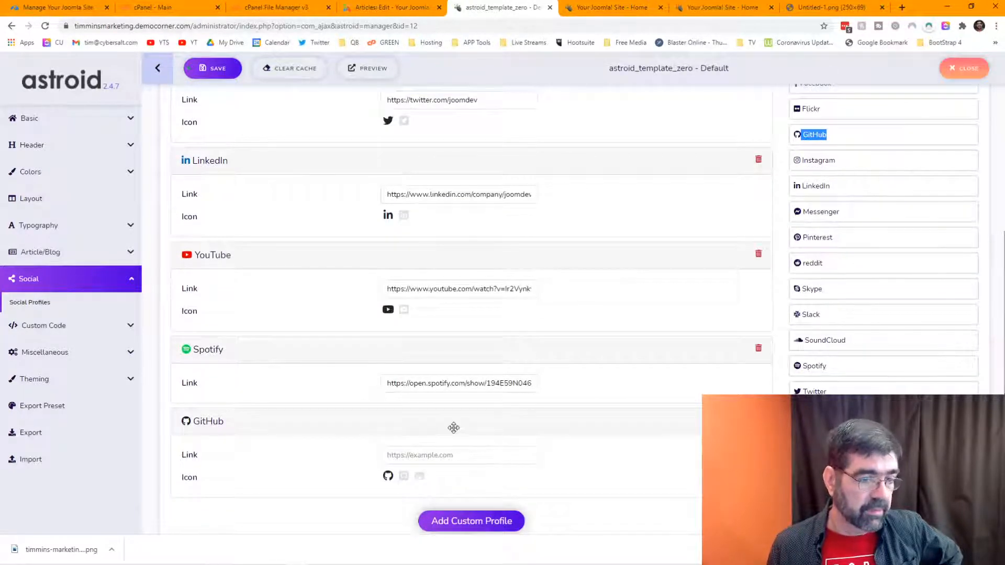
pyautogui.moveTo(450, 426); pyautogui.dragTo(455, 273)
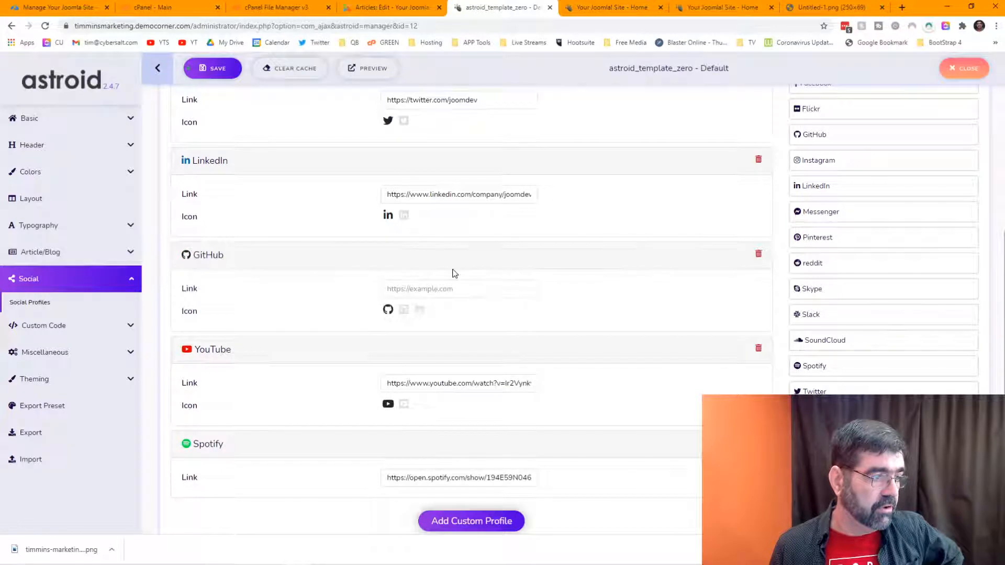
pyautogui.click(759, 256)
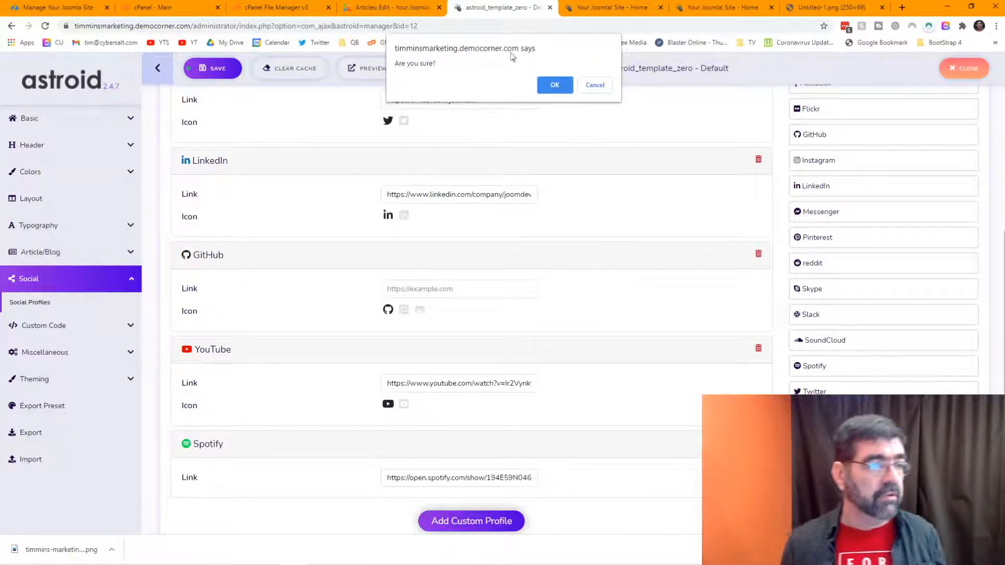
# Step: Confirm deleting the GitHub profile and check the social icons on the live site
pyautogui.click(554, 85)
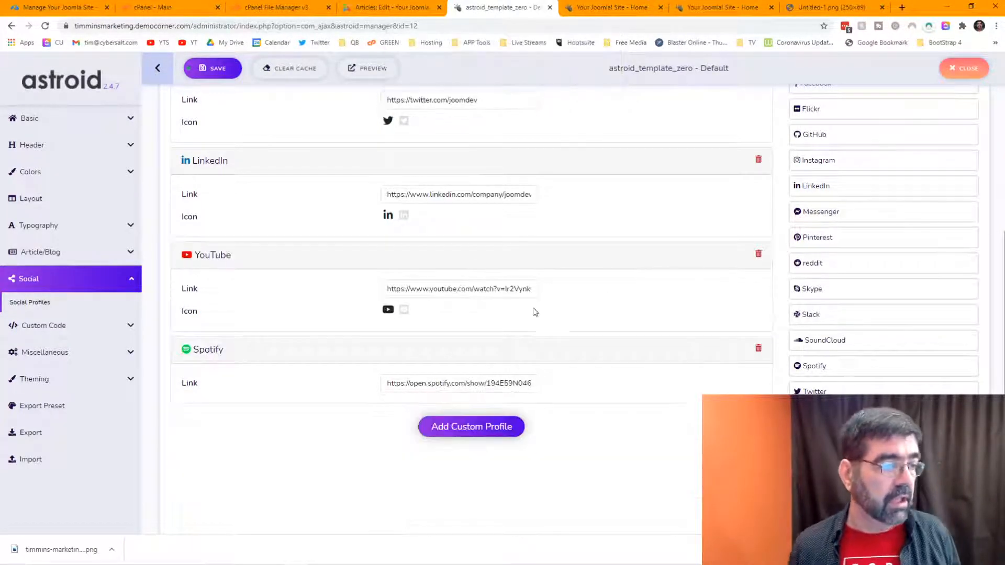
pyautogui.scroll(6, 636, 247)
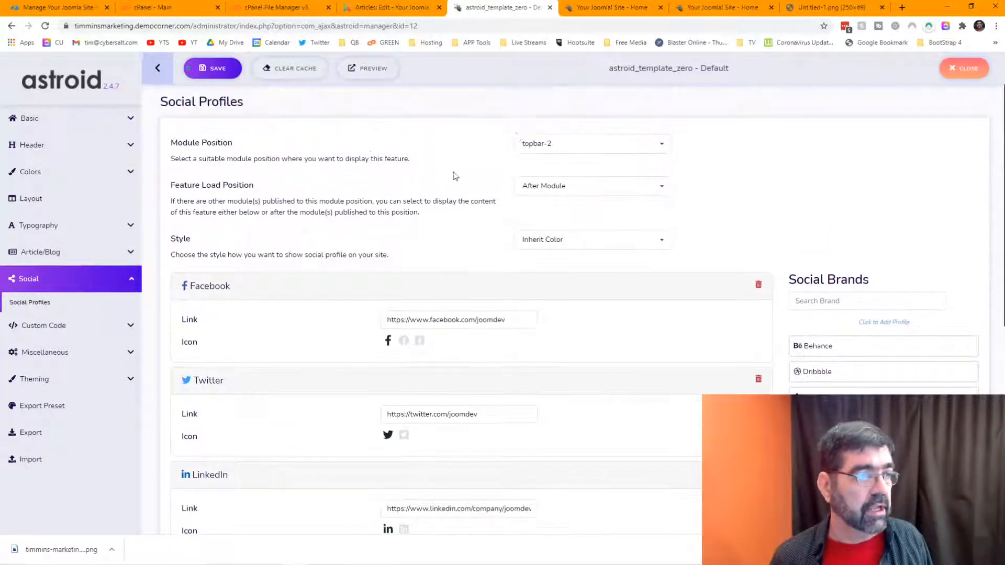
pyautogui.click(687, 5)
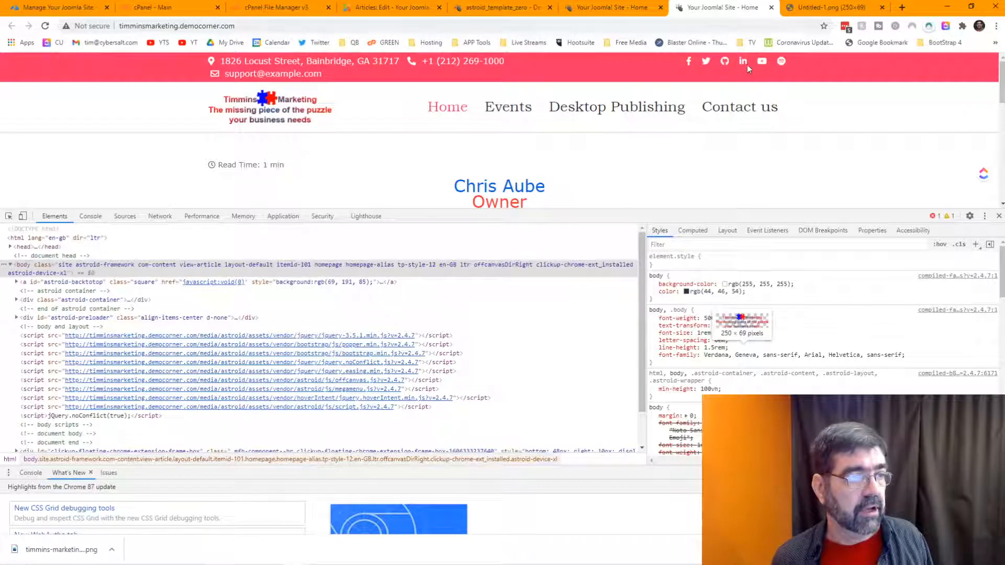
pyautogui.click(514, 11)
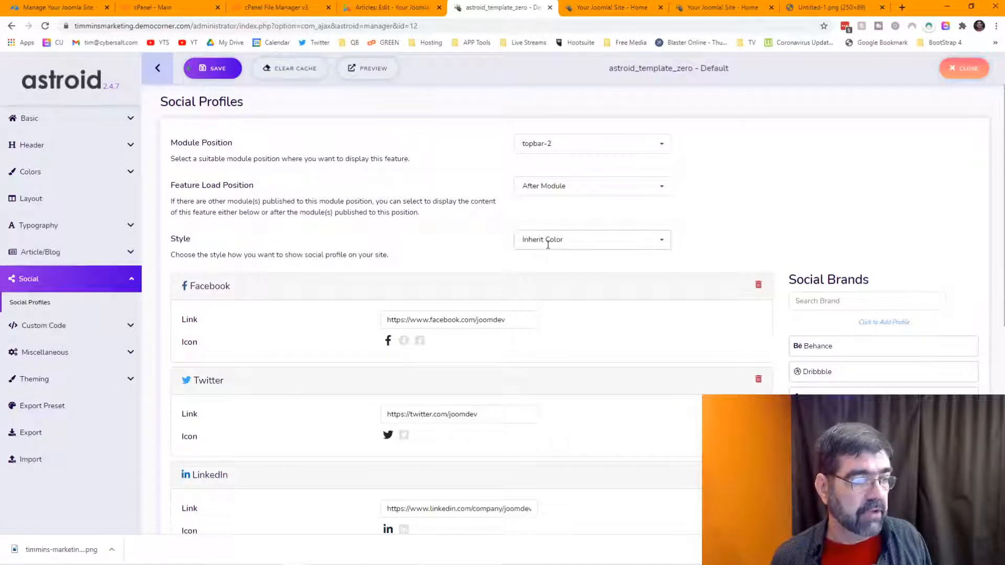
# Step: Set the social icon style to Brand Color, save, and reload the live site
pyautogui.click(663, 245)
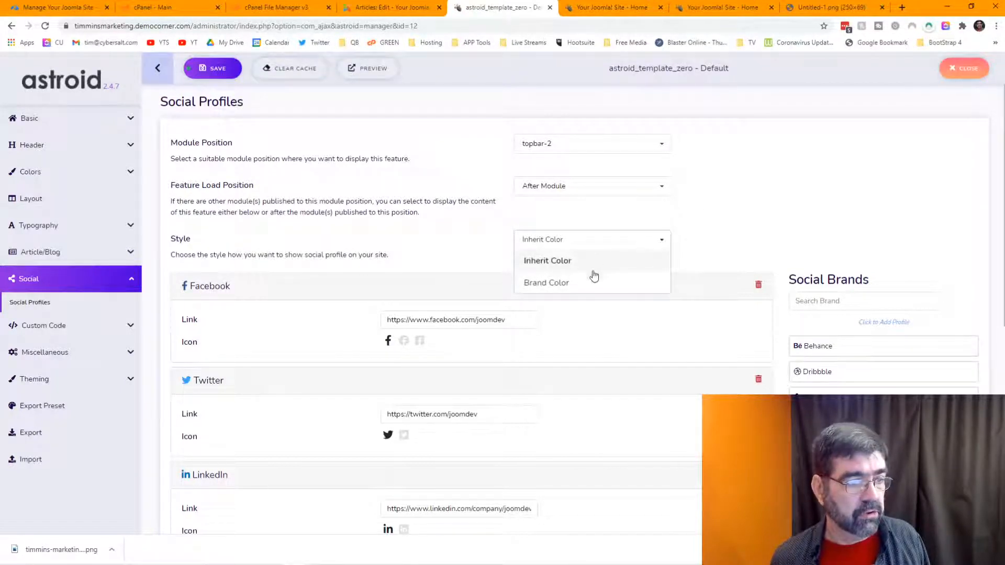
pyautogui.click(552, 283)
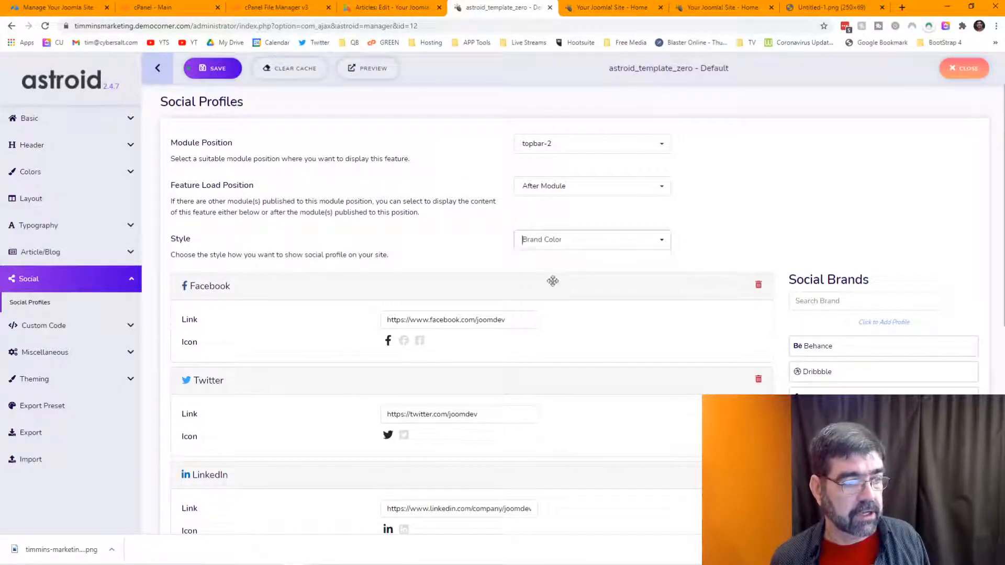
pyautogui.click(219, 76)
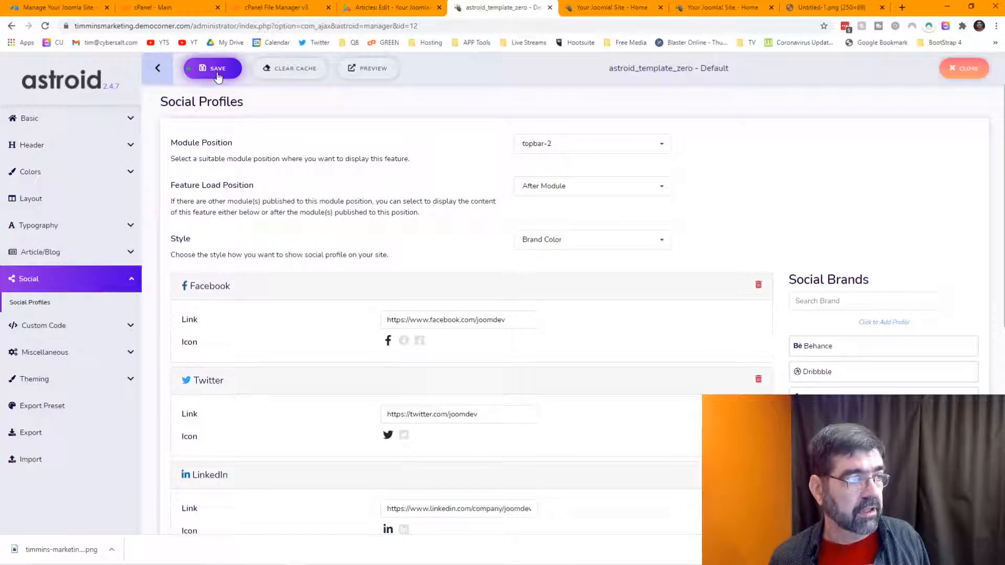
pyautogui.click(707, 11)
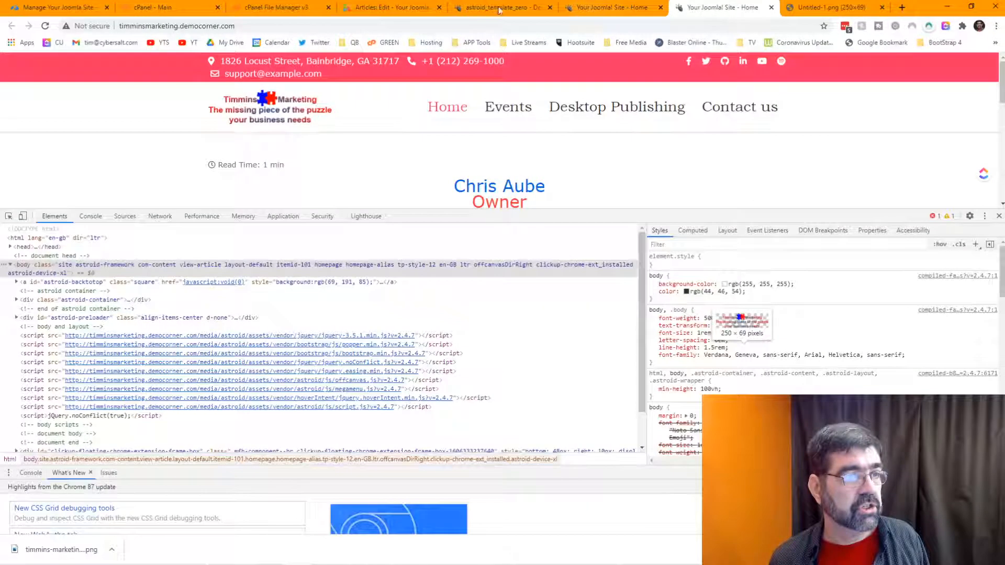
pyautogui.click(46, 26)
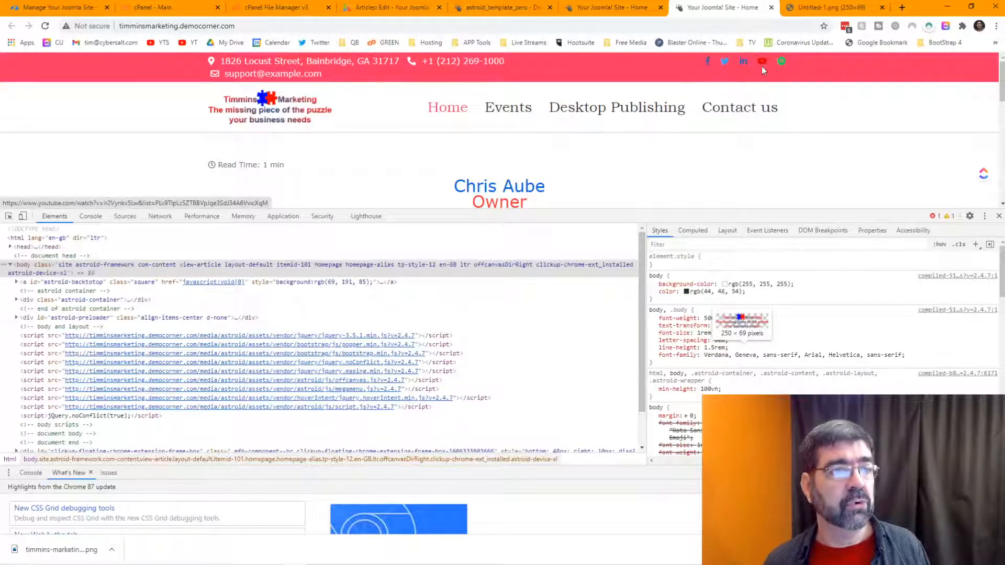
# Step: Revert the social icon style to Inherit Color, save, and view the home page
pyautogui.click(506, 6)
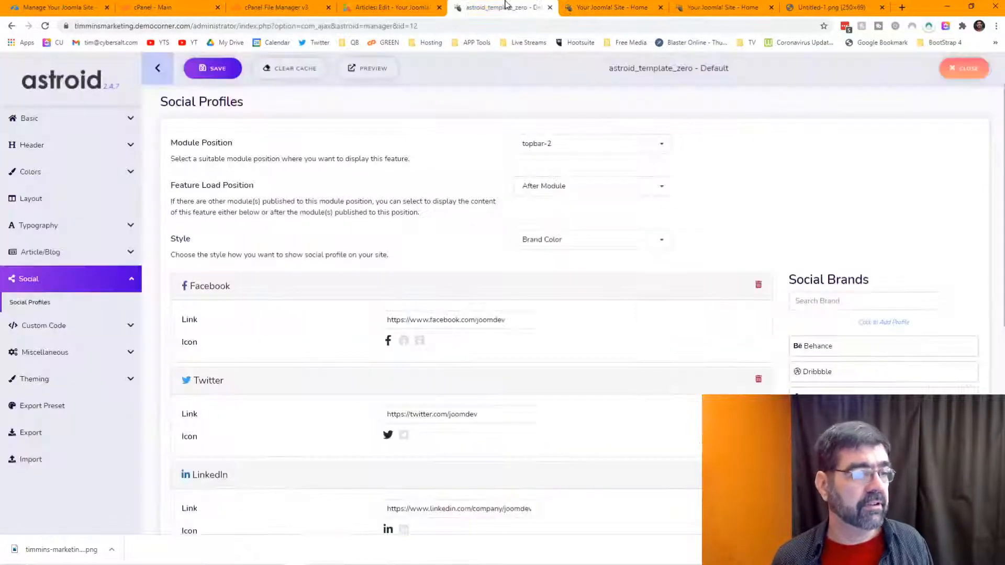
pyautogui.click(609, 241)
pyautogui.click(596, 268)
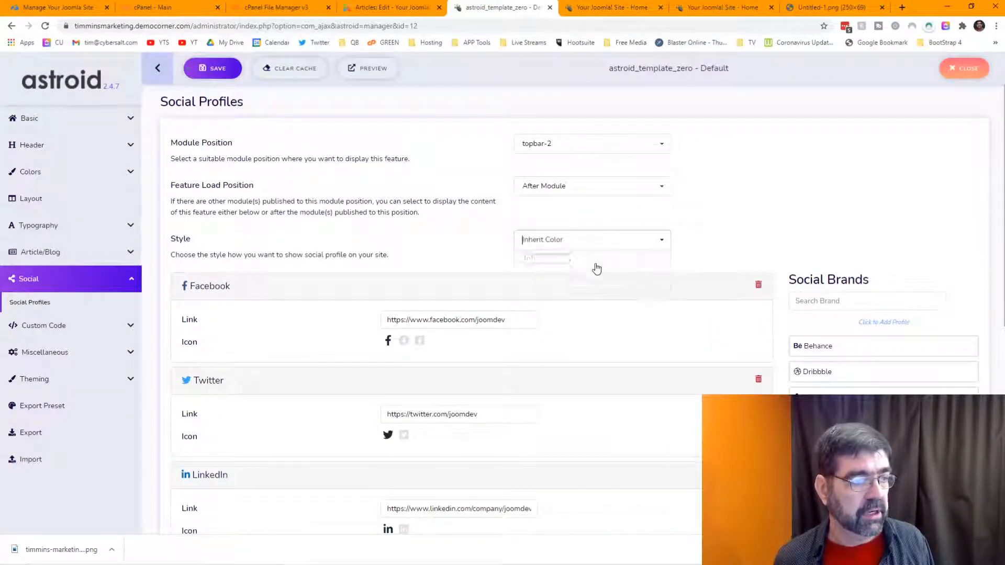
pyautogui.click(209, 72)
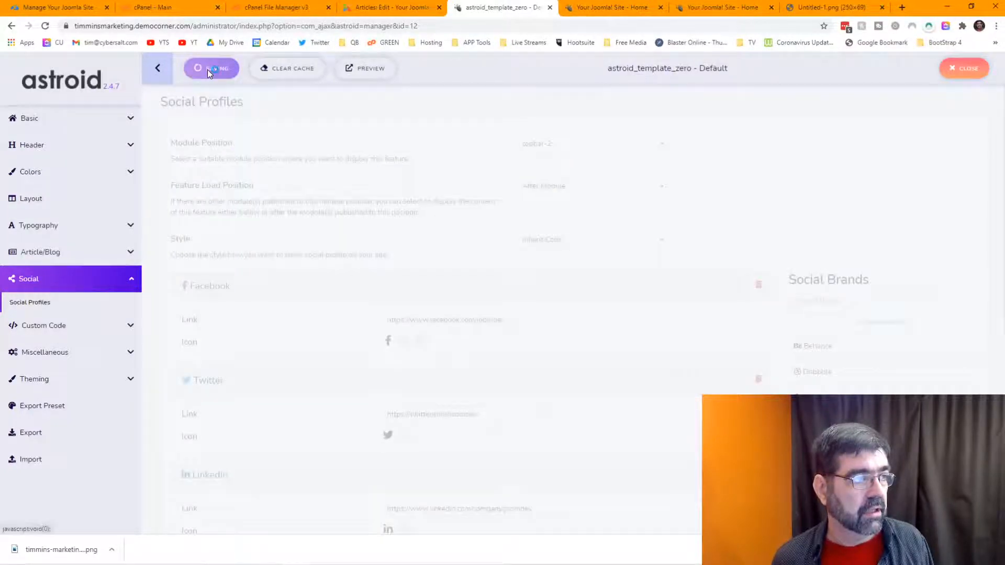
pyautogui.click(609, 7)
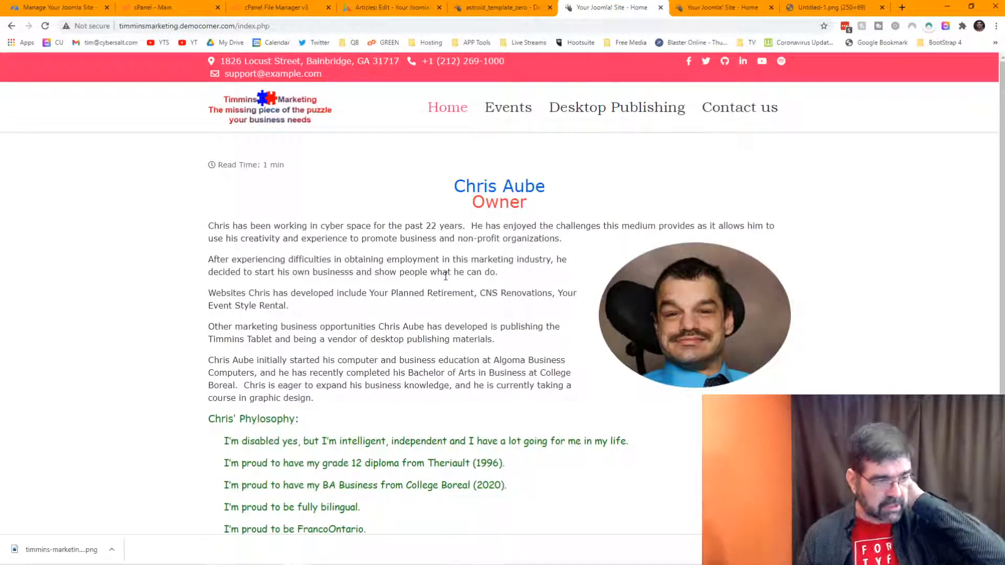
# Step: Check the mySites.guru Quick Snapshot, then return to the saved 'home' article editor
pyautogui.scroll(-2, 442, 268)
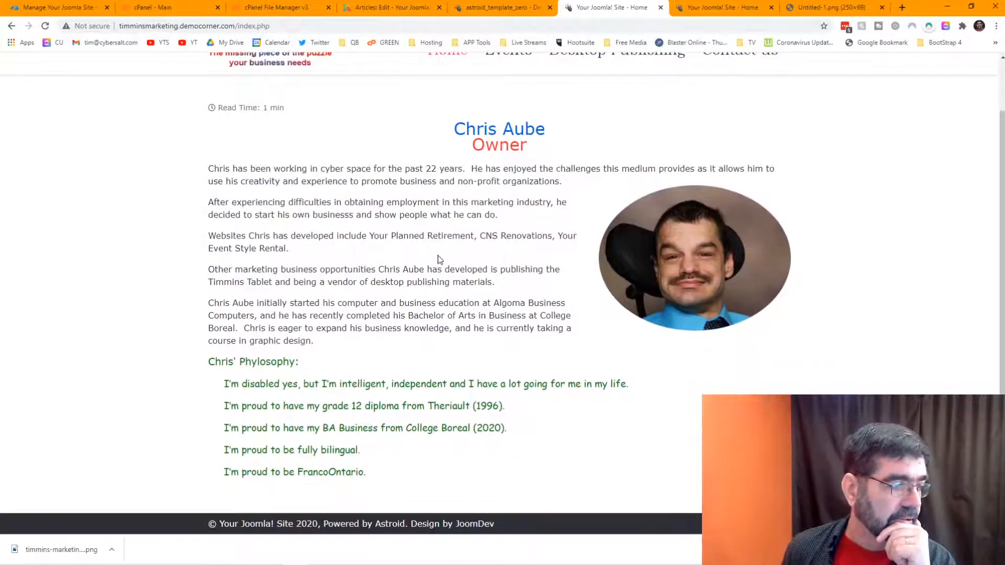
pyautogui.scroll(2, 439, 261)
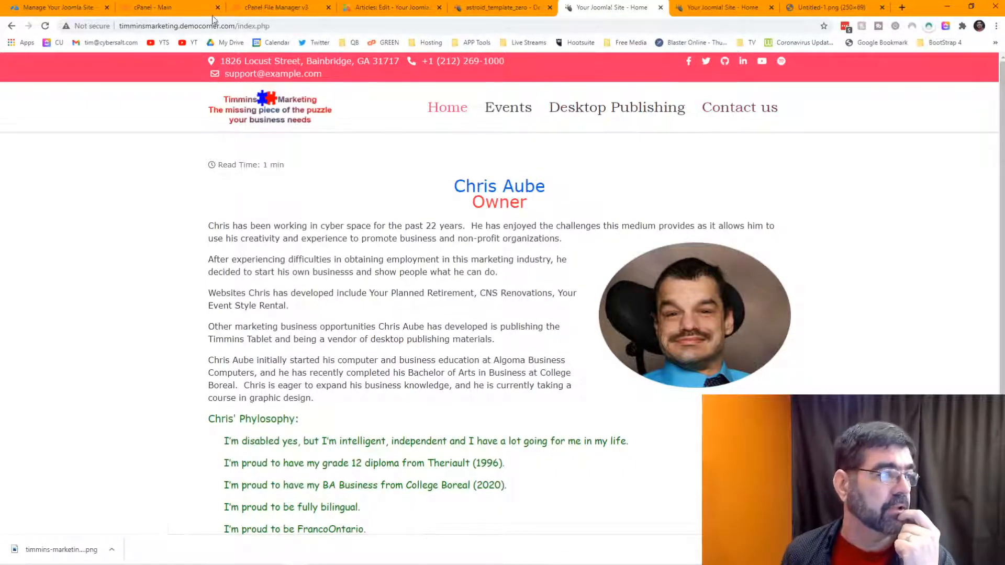
pyautogui.click(54, 9)
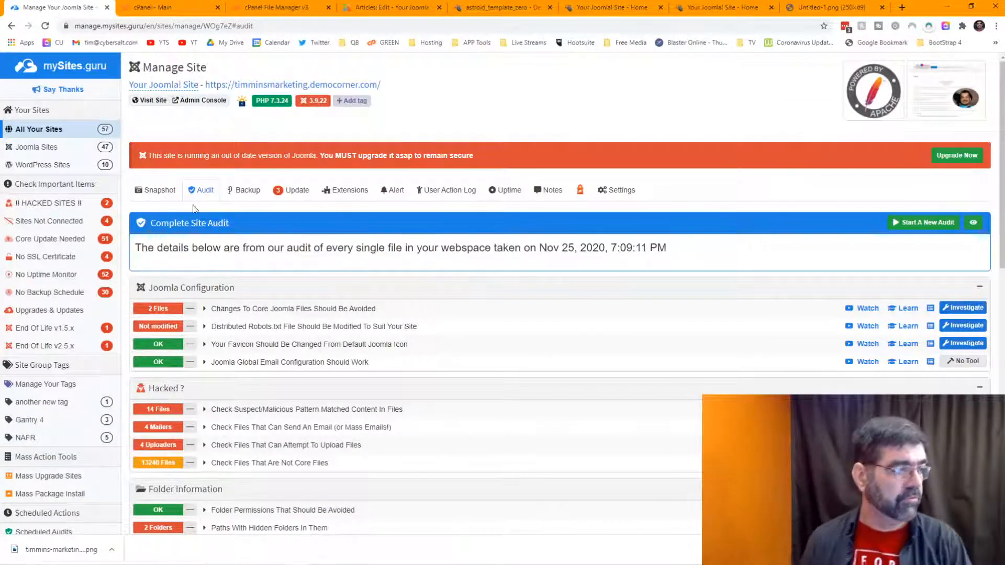
pyautogui.click(160, 192)
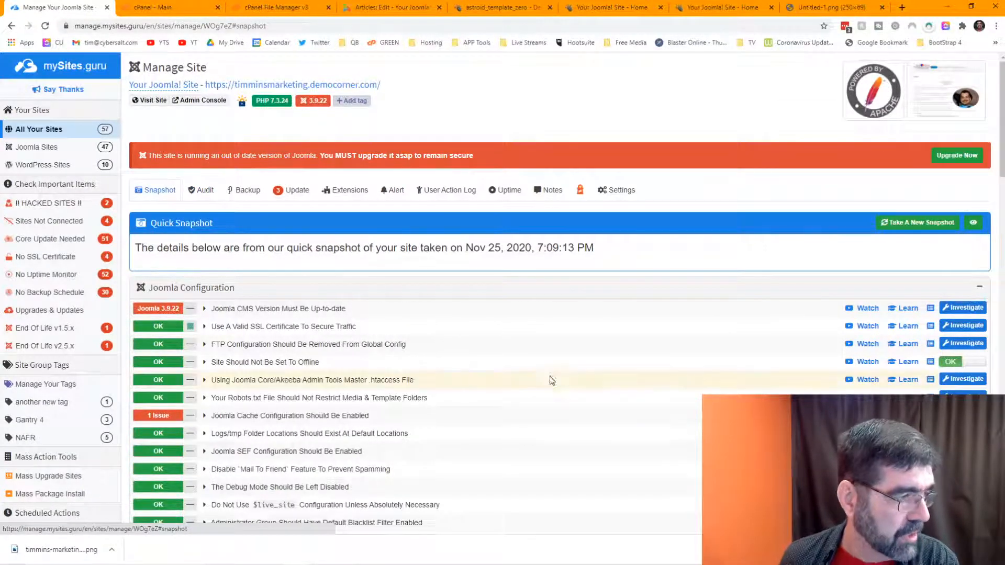
pyautogui.scroll(-2, 552, 380)
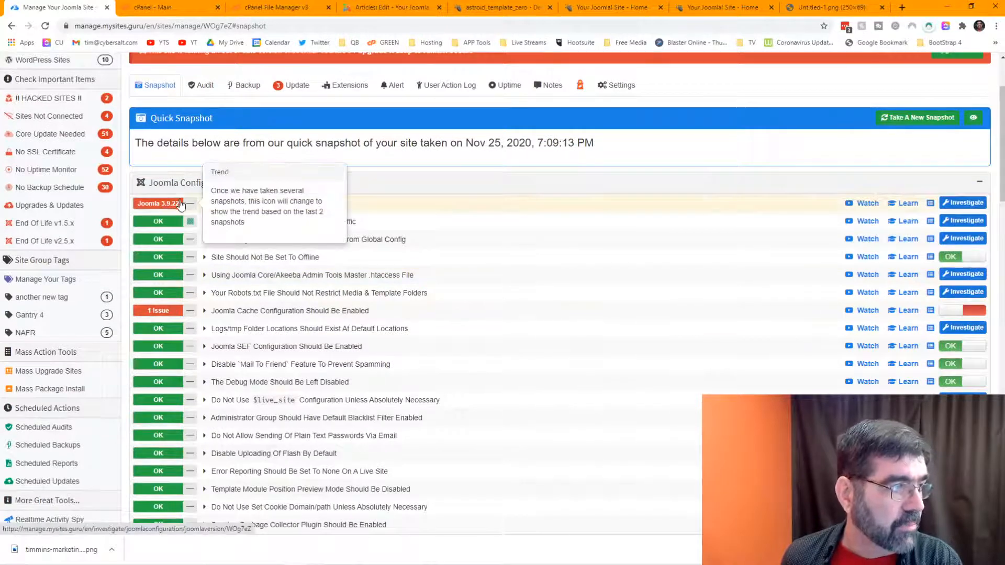
pyautogui.click(387, 7)
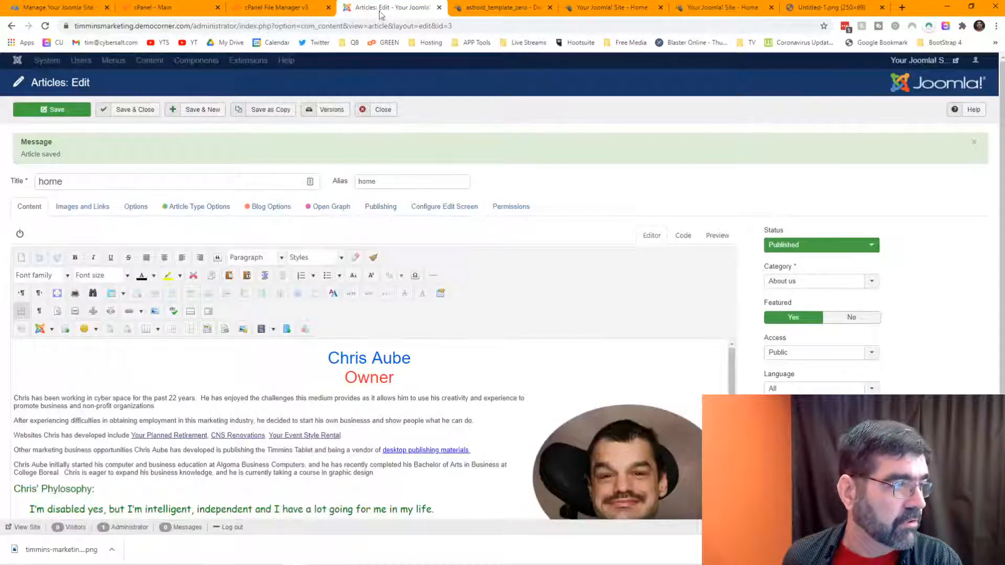
# Step: Save and close the home article, then start an Akeeba backup with the Default Backup Profile
pyautogui.click(141, 110)
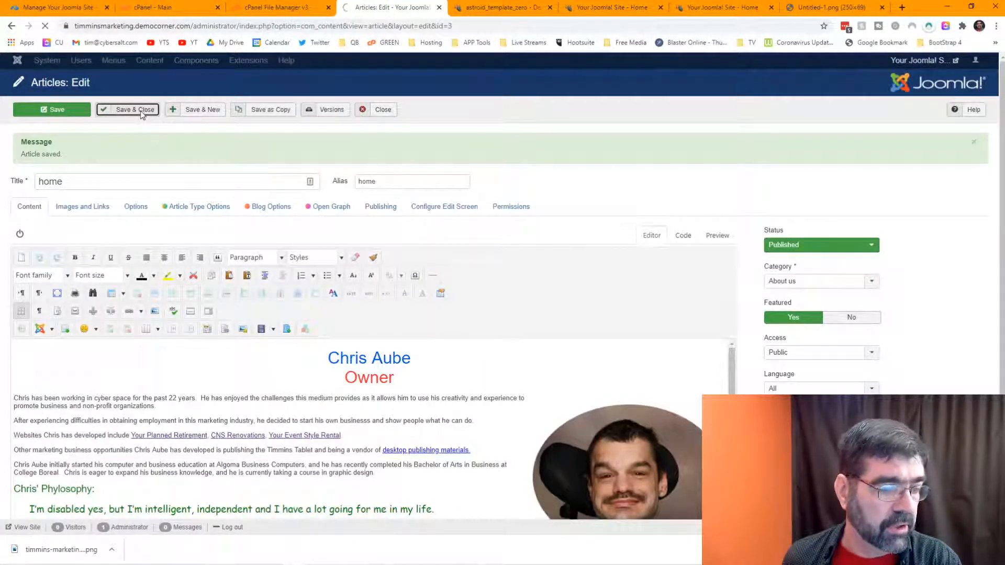
pyautogui.click(231, 65)
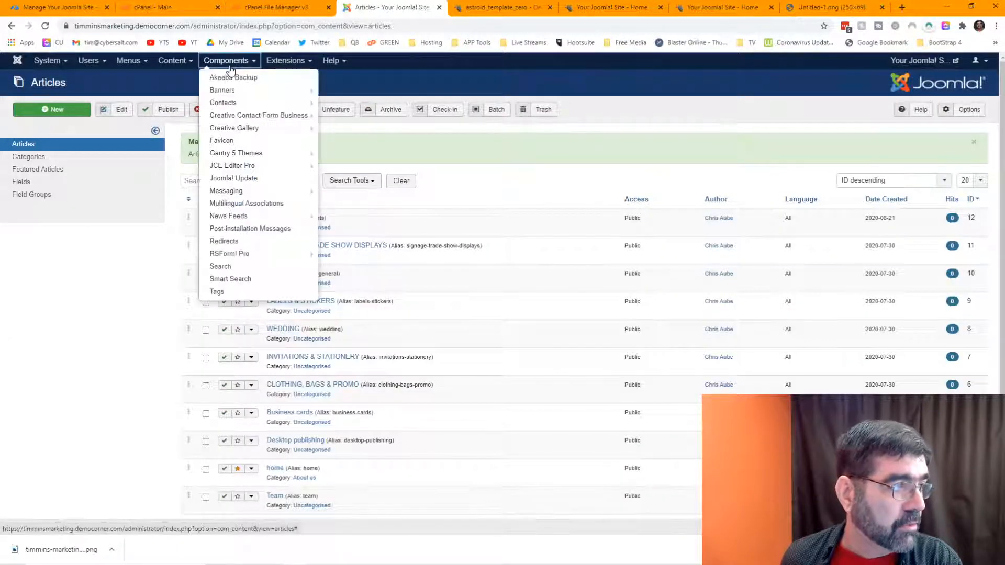
pyautogui.click(229, 76)
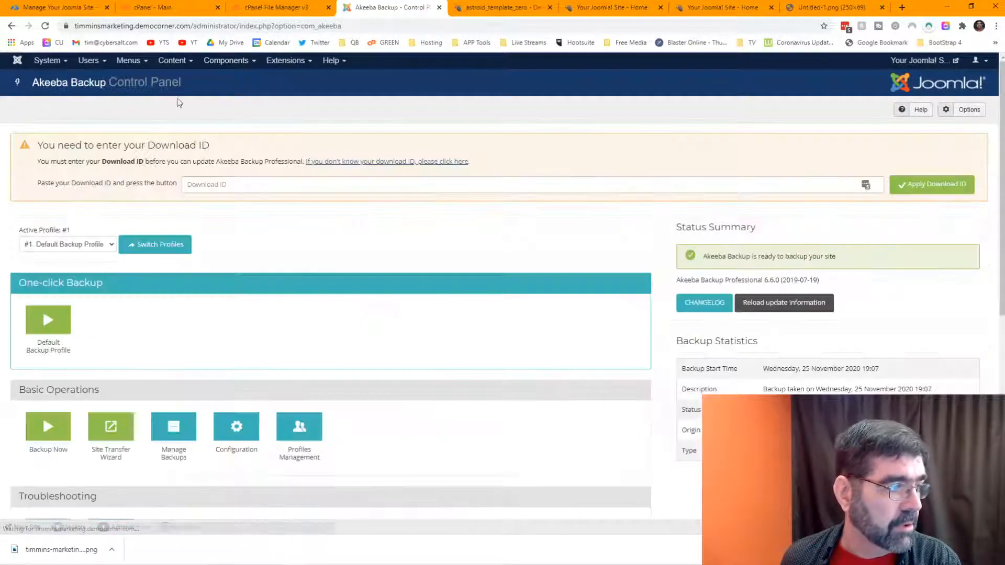
pyautogui.click(49, 322)
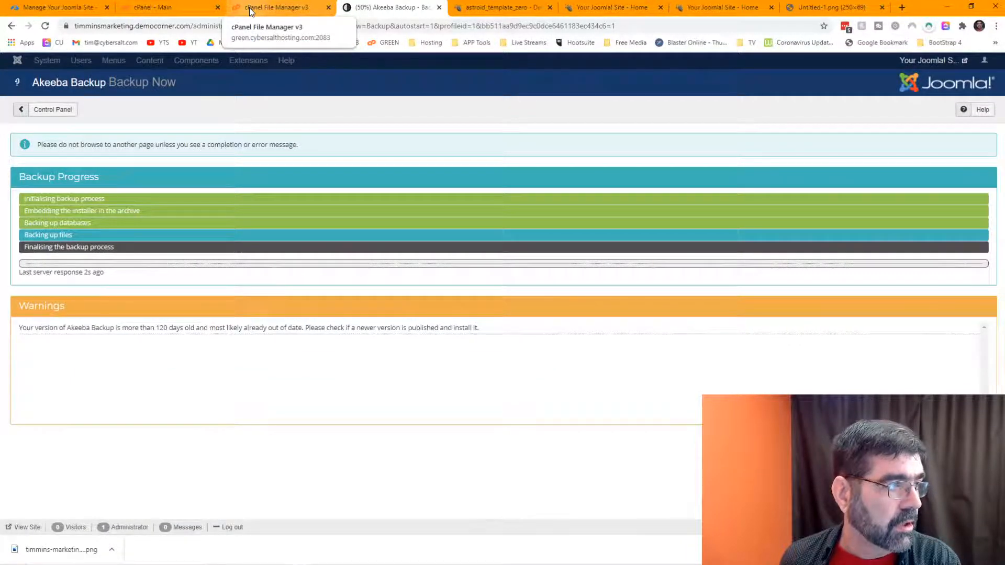
pyautogui.click(250, 9)
pyautogui.click(176, 10)
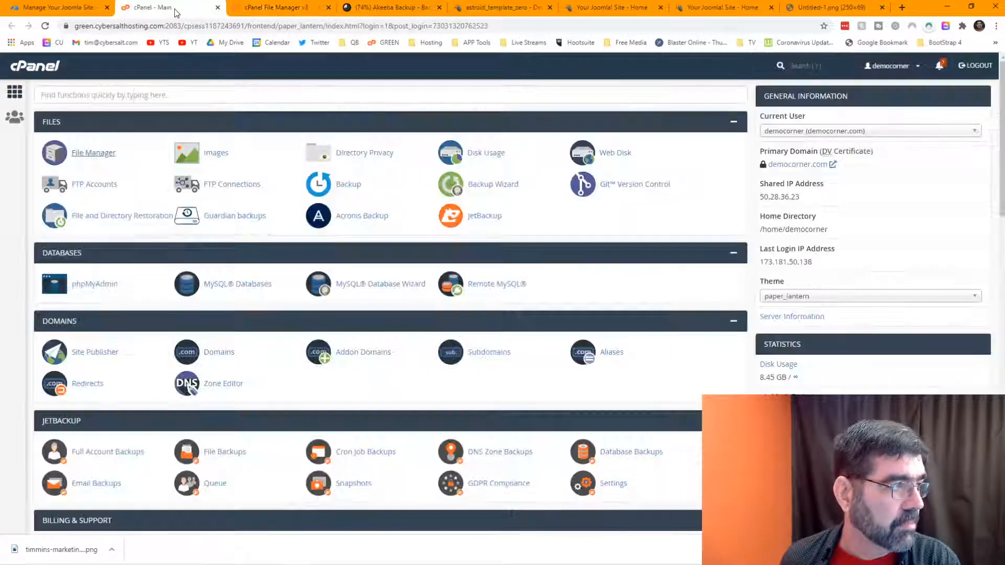
# Step: Scroll through the mySites.guru configuration checks, then confirm the Akeeba backup completed successfully
pyautogui.click(71, 12)
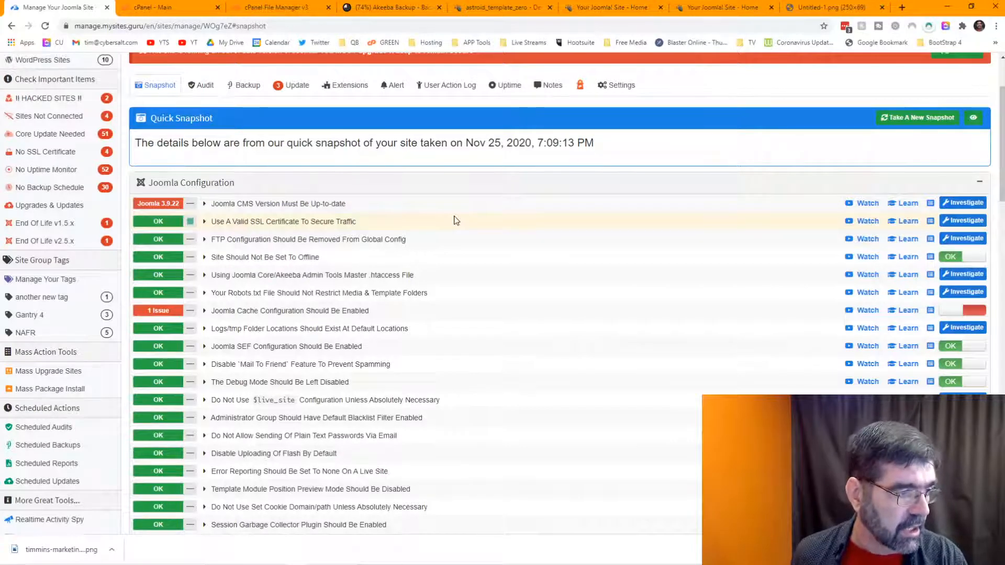
pyautogui.scroll(-2, 456, 221)
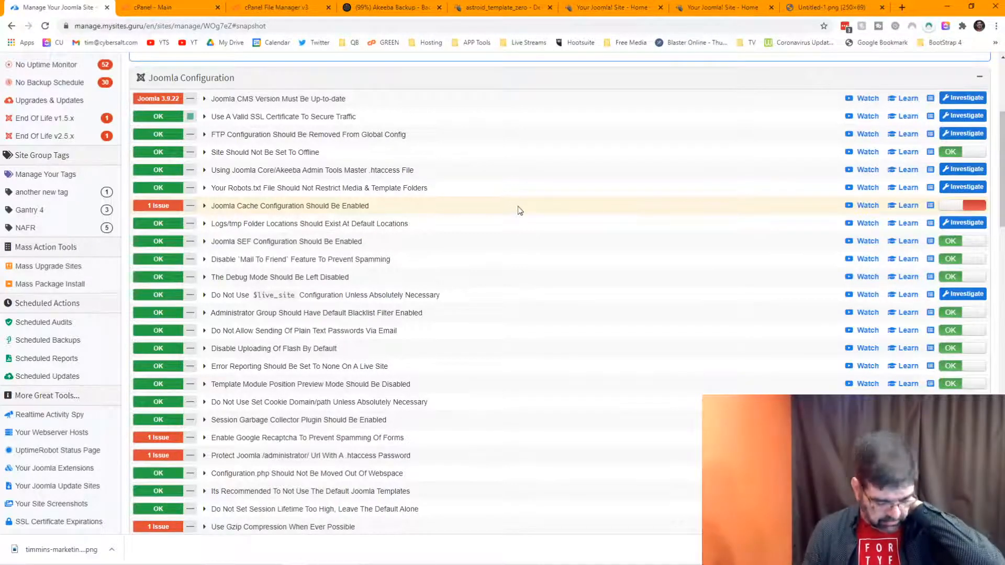
pyautogui.scroll(-1, 510, 206)
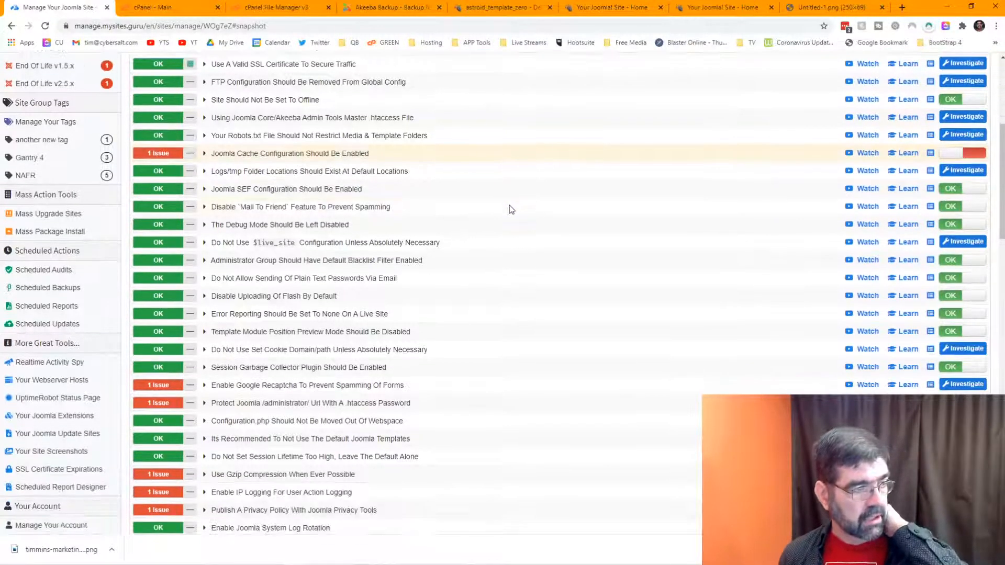
pyautogui.scroll(1, 510, 209)
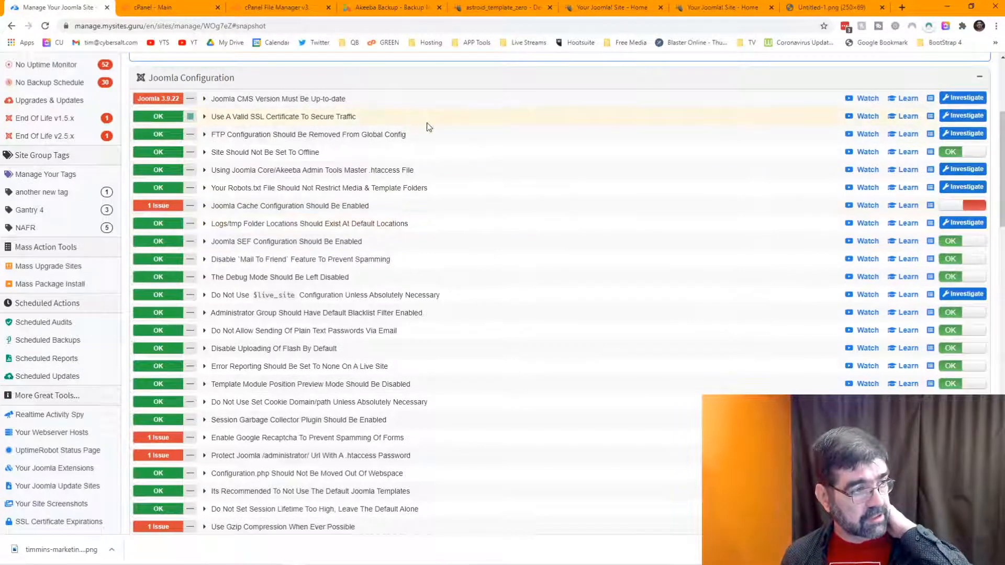
pyautogui.click(387, 8)
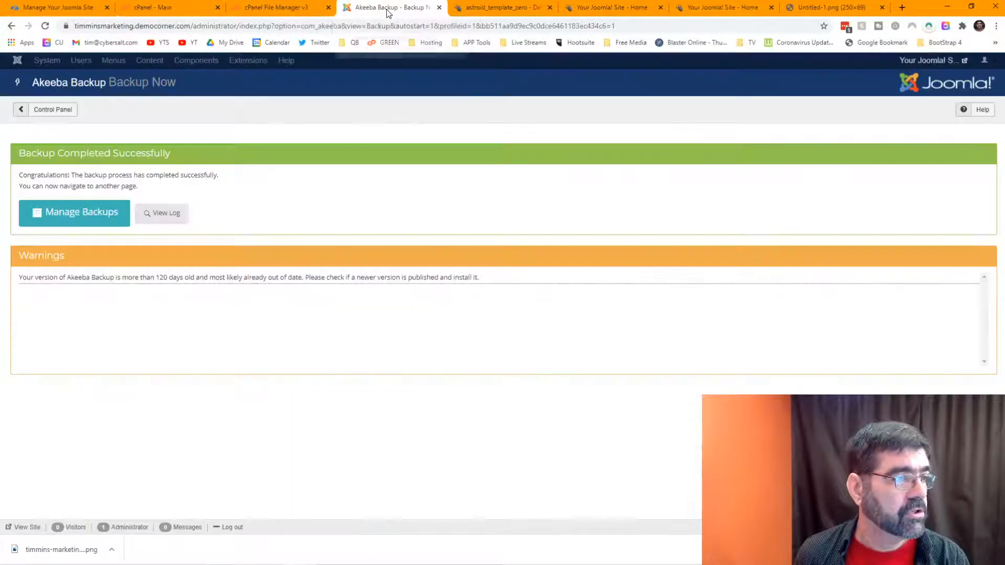
# Step: Open Manage Backups to see the new 58.15 MB backup from 25 November 2020 19:50
pyautogui.click(101, 212)
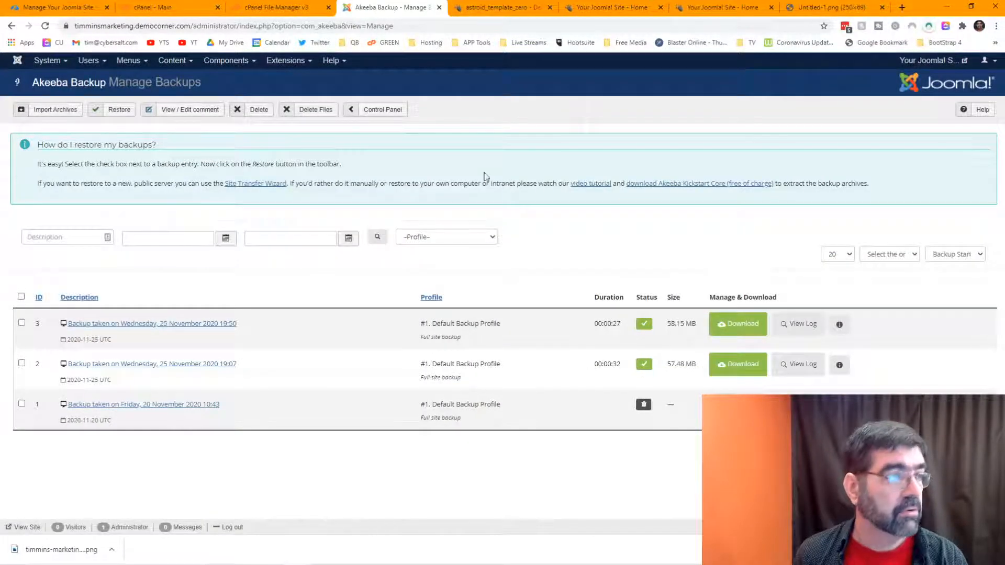
pyautogui.click(79, 12)
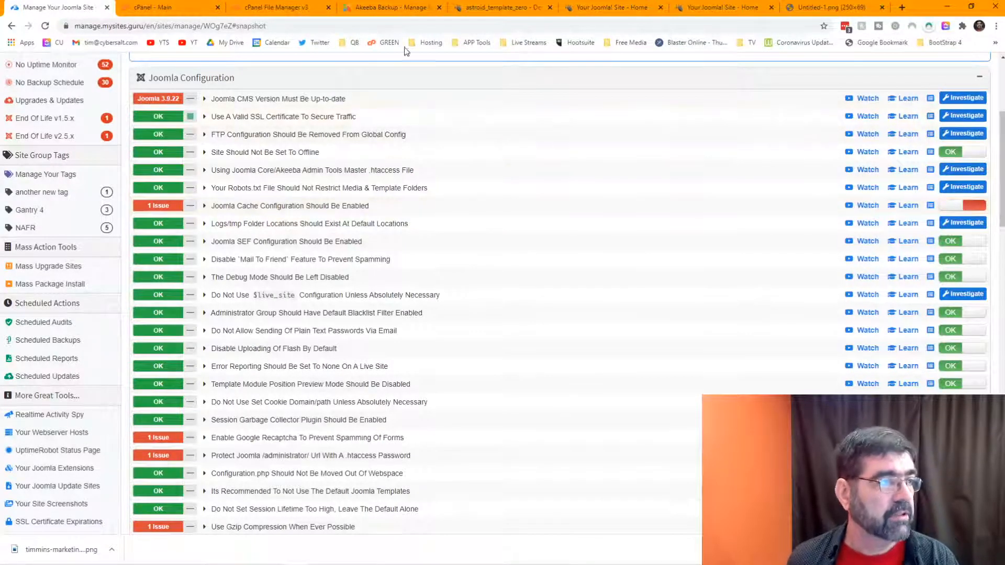
pyautogui.click(363, 9)
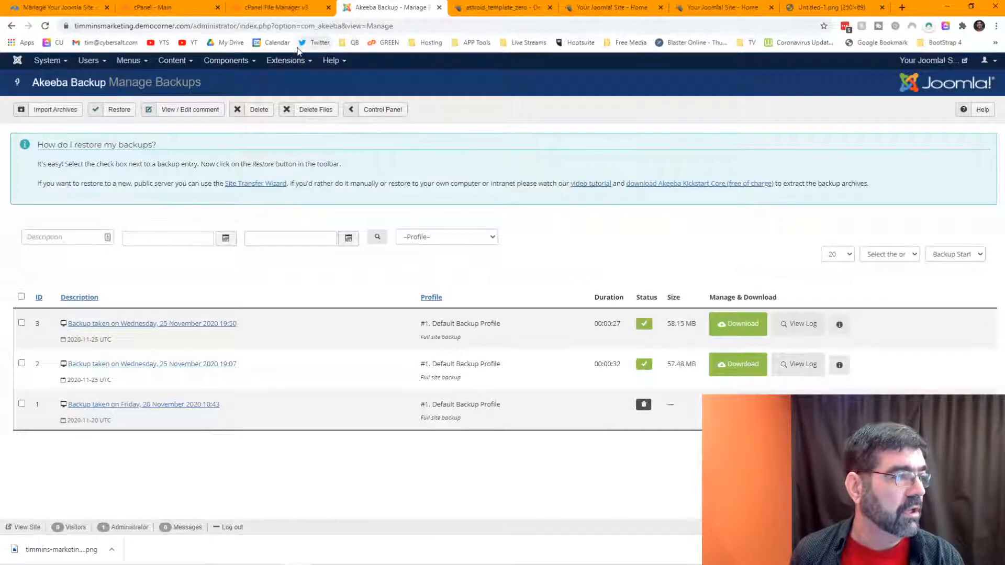
pyautogui.click(288, 61)
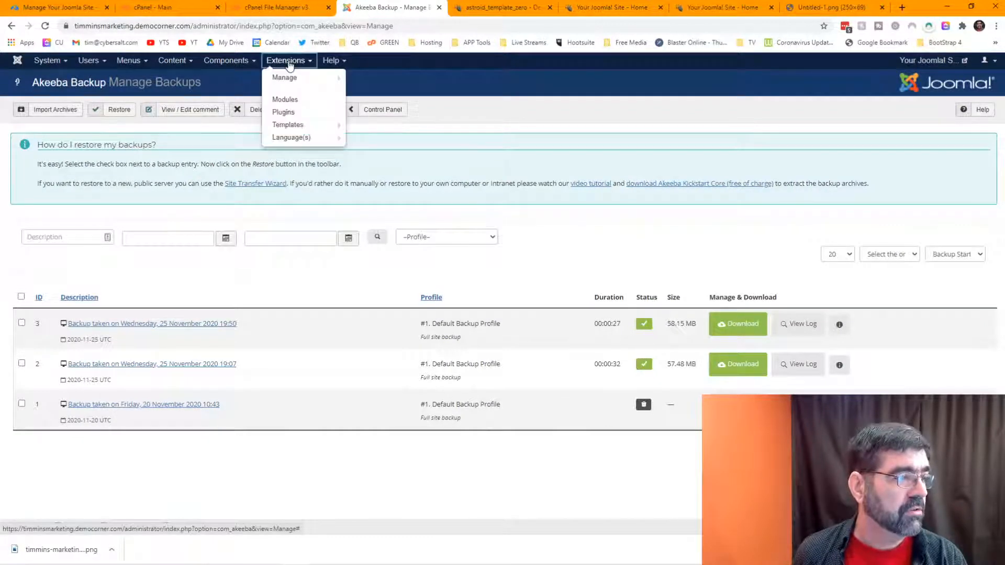
# Step: Search Install from Web for 'extensionmanager' and open the Regular Labs Extension Manager 7.4.5 listing
pyautogui.moveTo(287, 78)
pyautogui.click(357, 76)
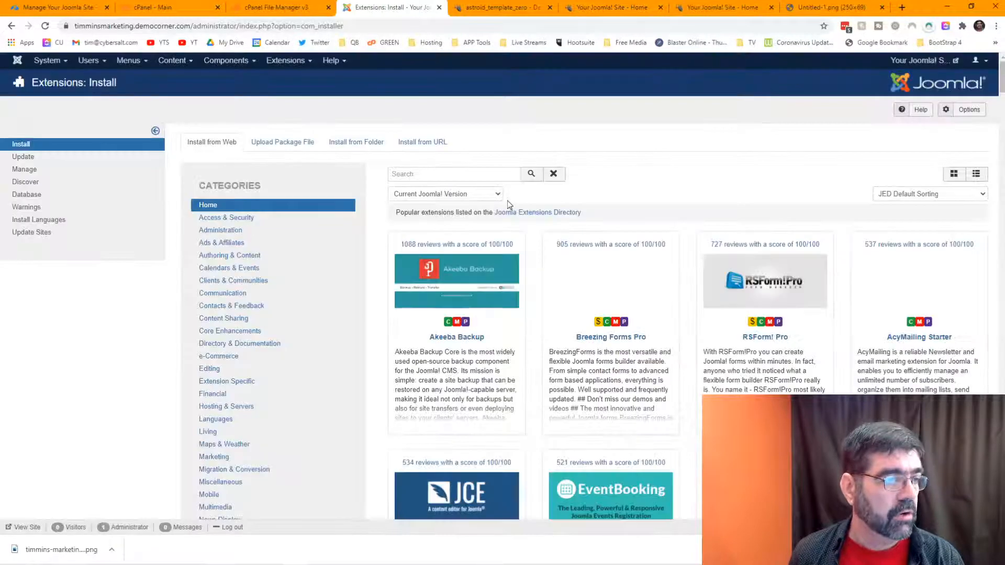
pyautogui.click(463, 175)
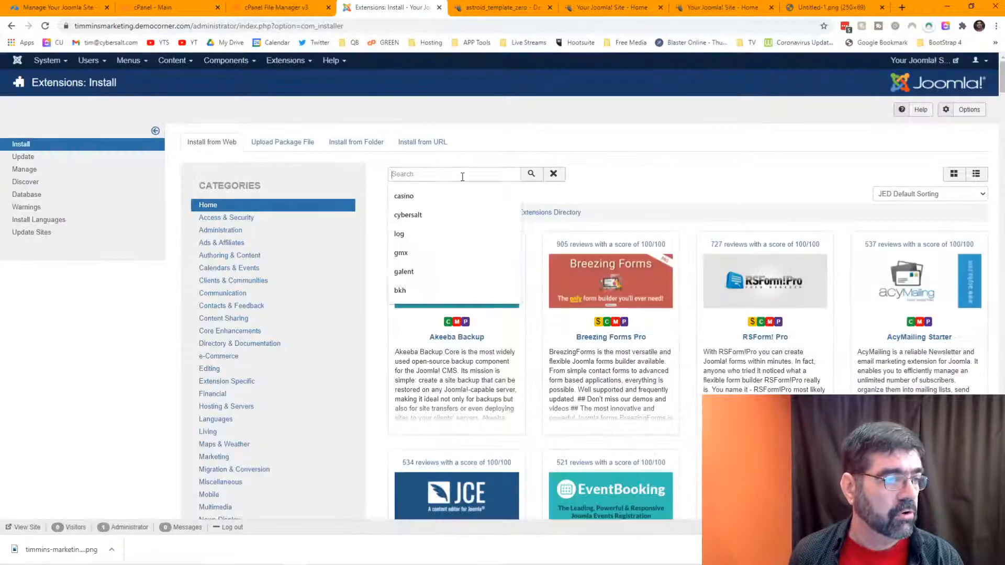
pyautogui.write('reg')
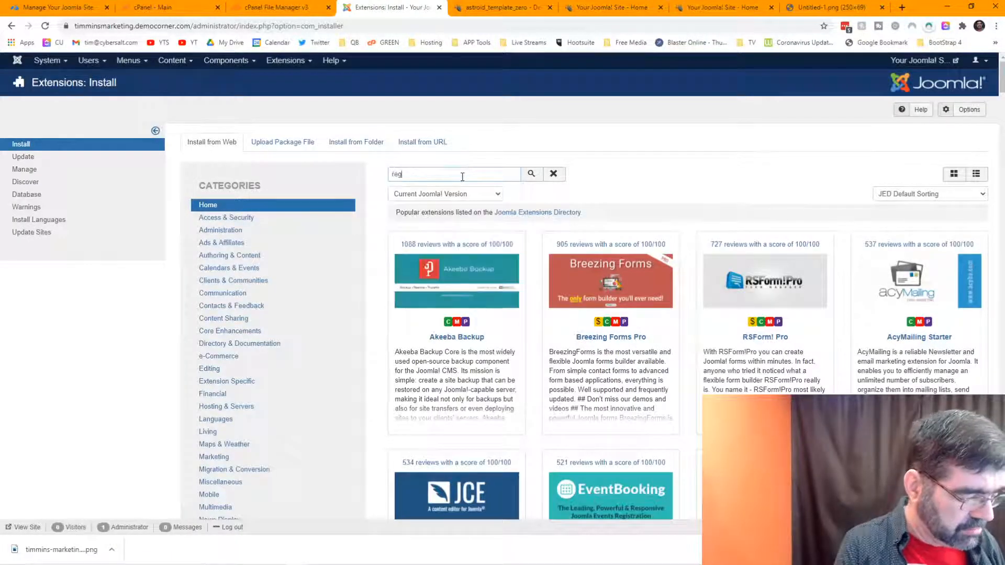
pyautogui.write('ul')
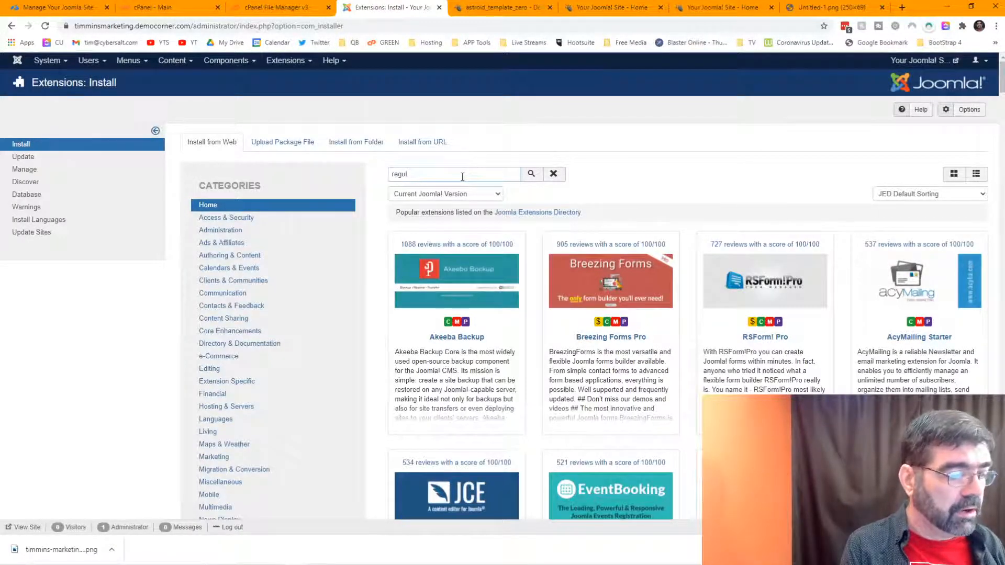
pyautogui.press('BackSpace')
pyautogui.press('BackSpace')
pyautogui.press('BackSpace')
pyautogui.press('BackSpace')
pyautogui.press('BackSpace')
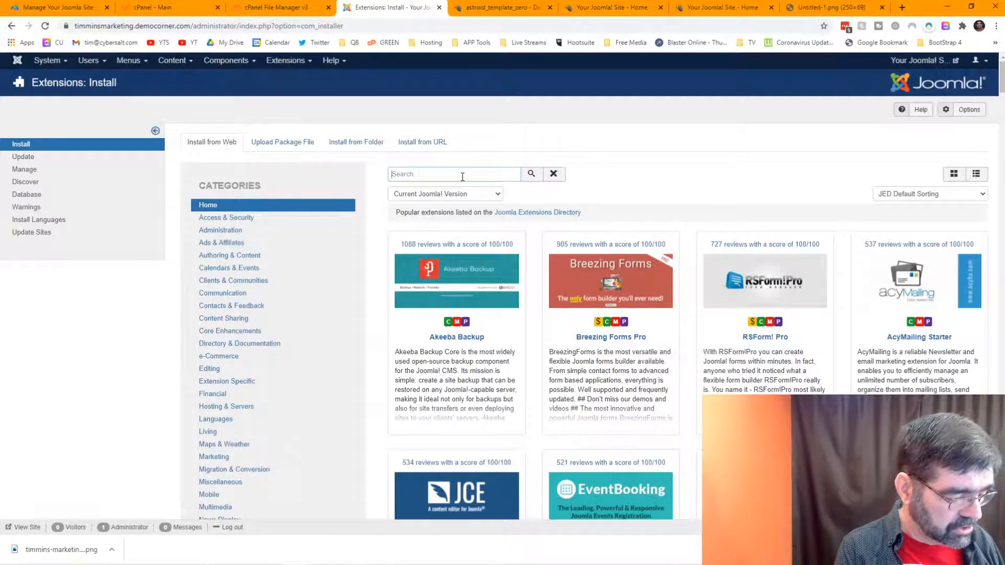
pyautogui.write('extens')
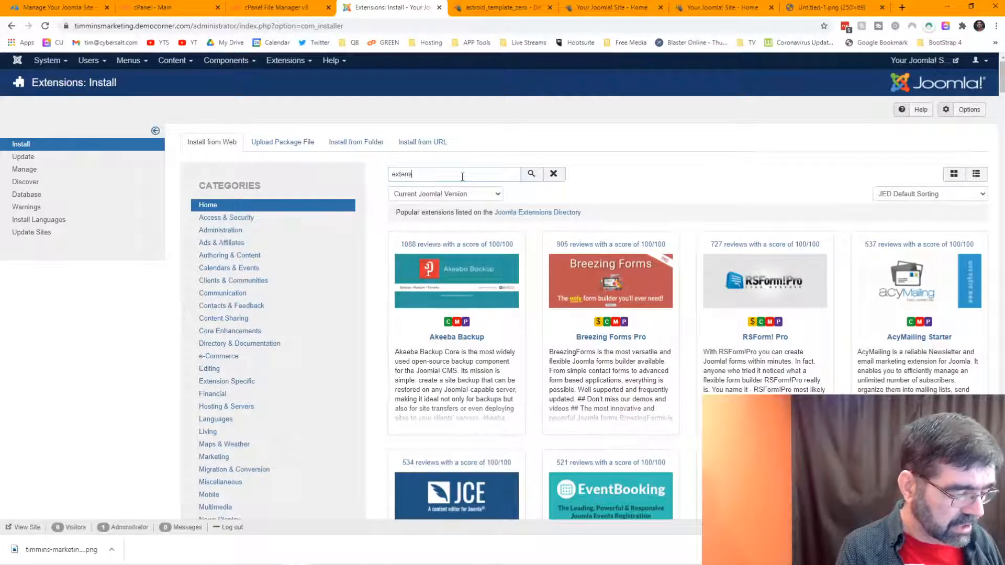
pyautogui.write('ionmana')
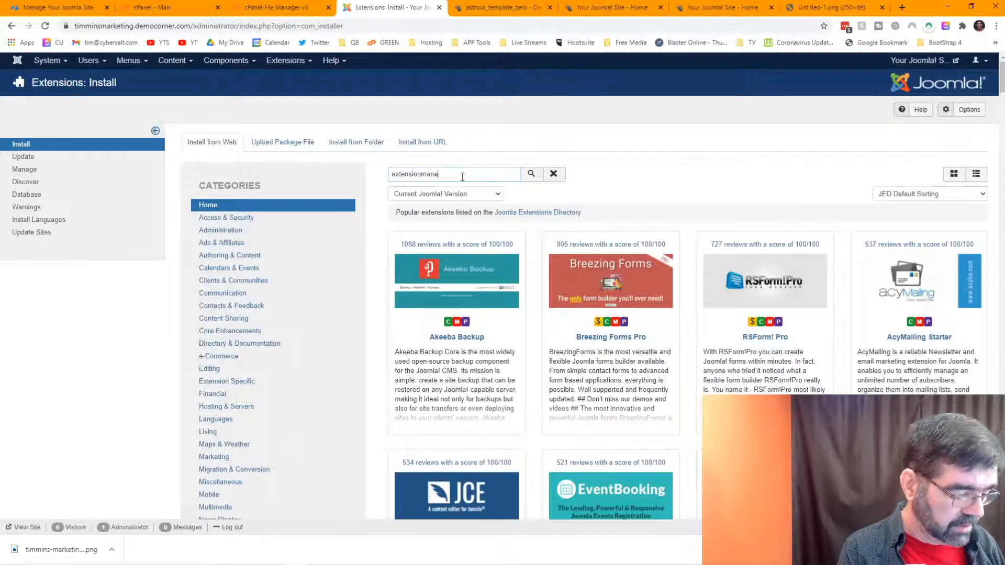
pyautogui.write('ger')
pyautogui.press('Return')
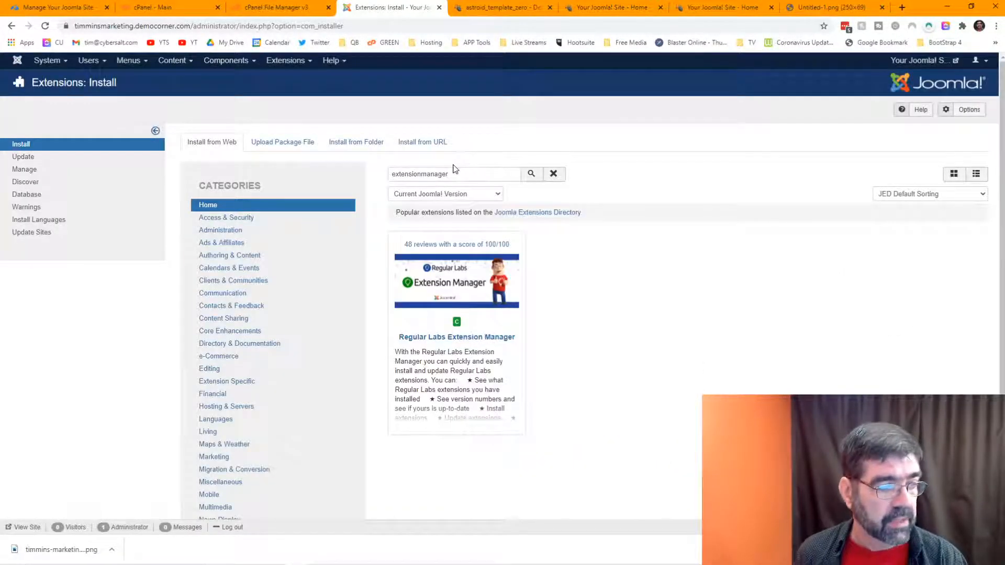
pyautogui.click(451, 297)
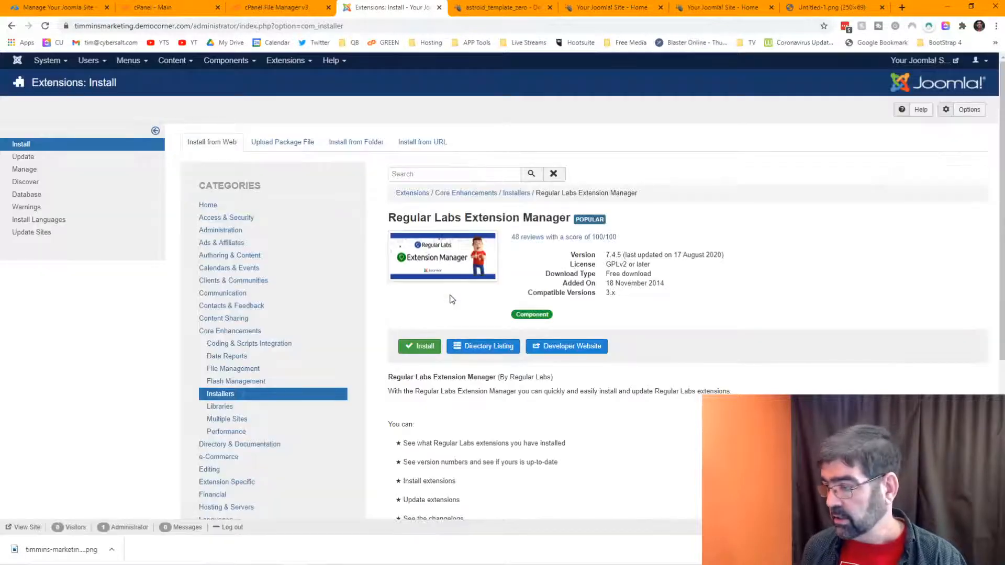
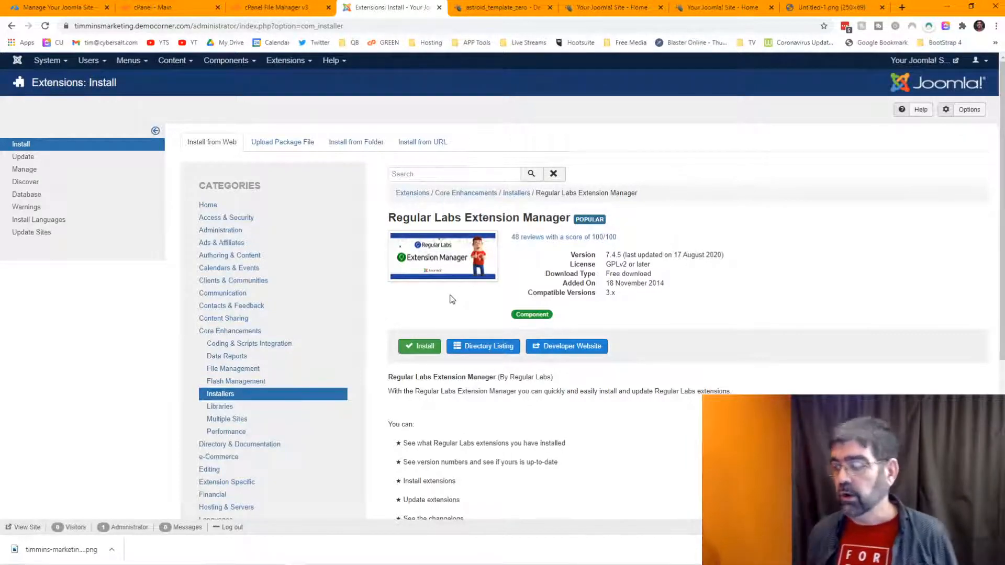
# Step: Open Gantry 5's Available Themes page in a new tab, showing no themes installed
pyautogui.click(238, 68)
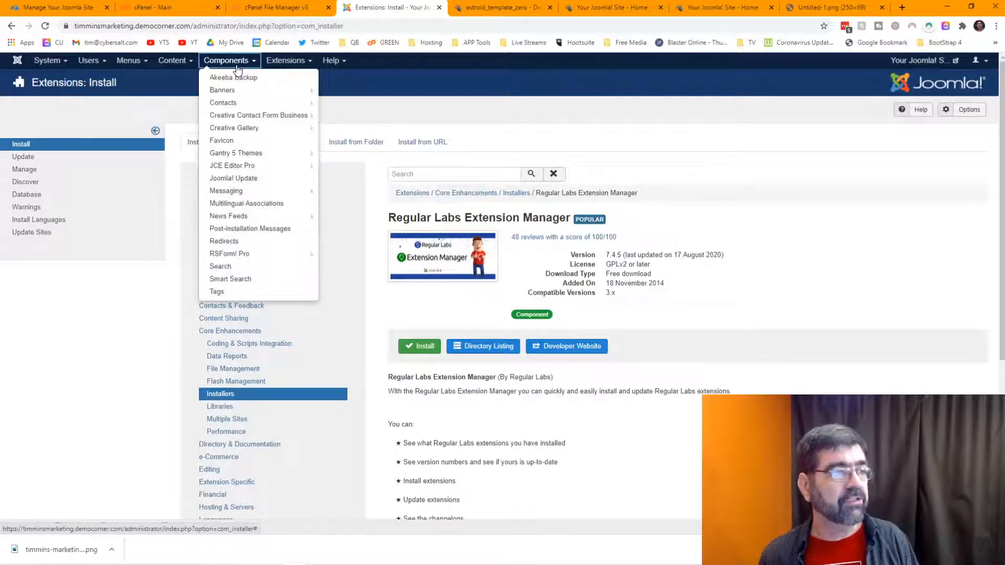
pyautogui.moveTo(256, 154)
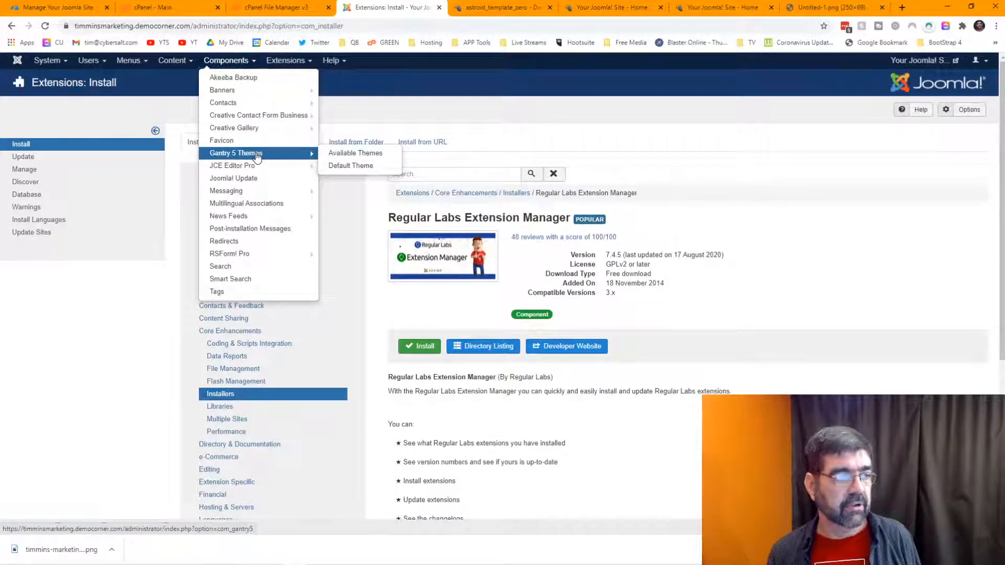
pyautogui.rightClick(268, 152)
pyautogui.click(296, 158)
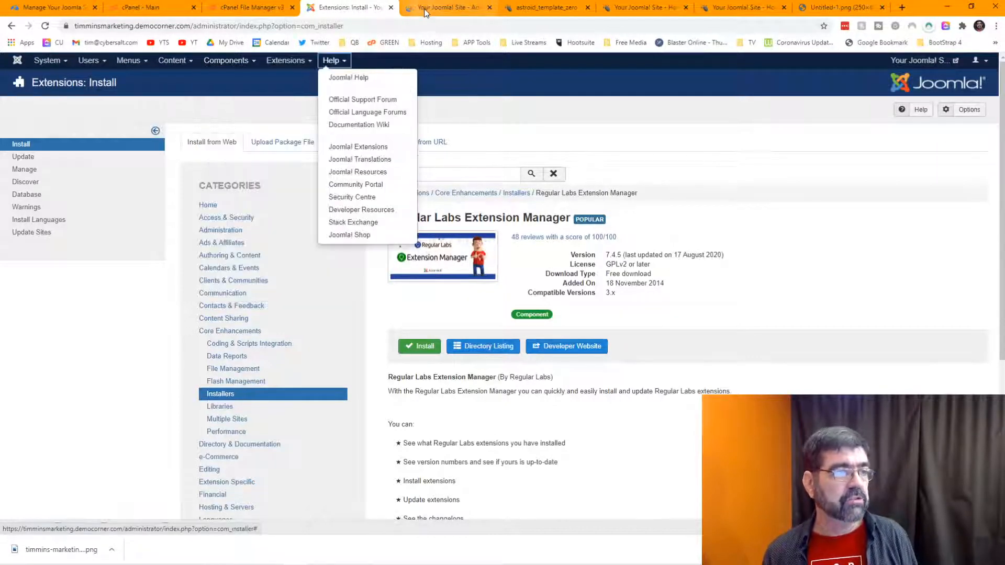
pyautogui.click(425, 8)
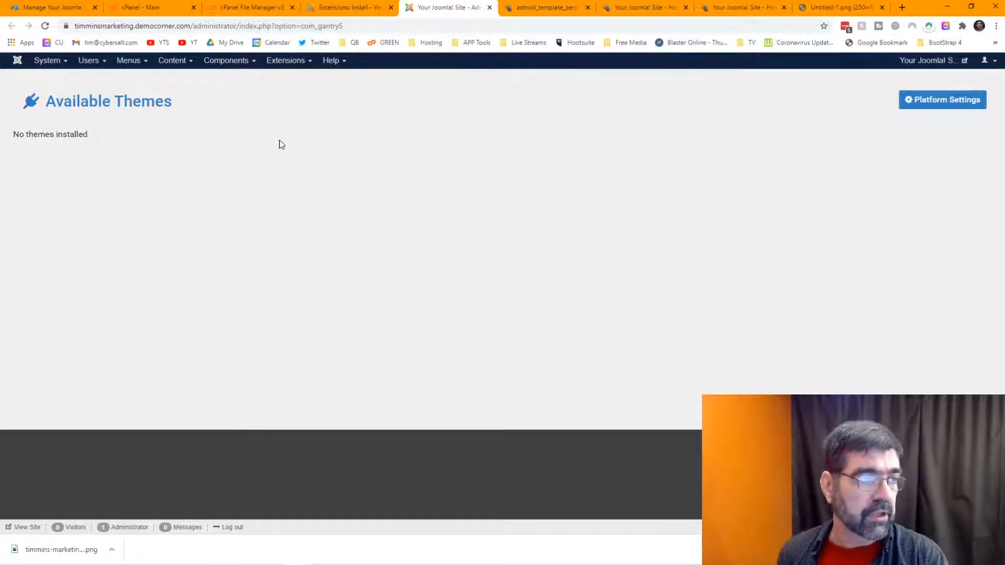
# Step: Review the Site template styles (astroid_template_zero default), then go back to the Extension Manager listing
pyautogui.click(212, 63)
pyautogui.moveTo(249, 157)
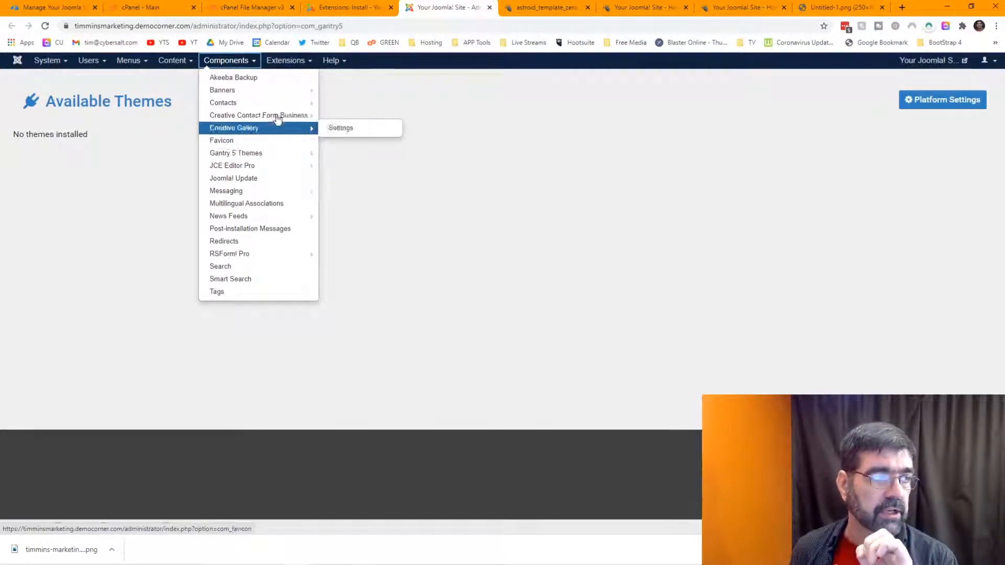
pyautogui.click(290, 63)
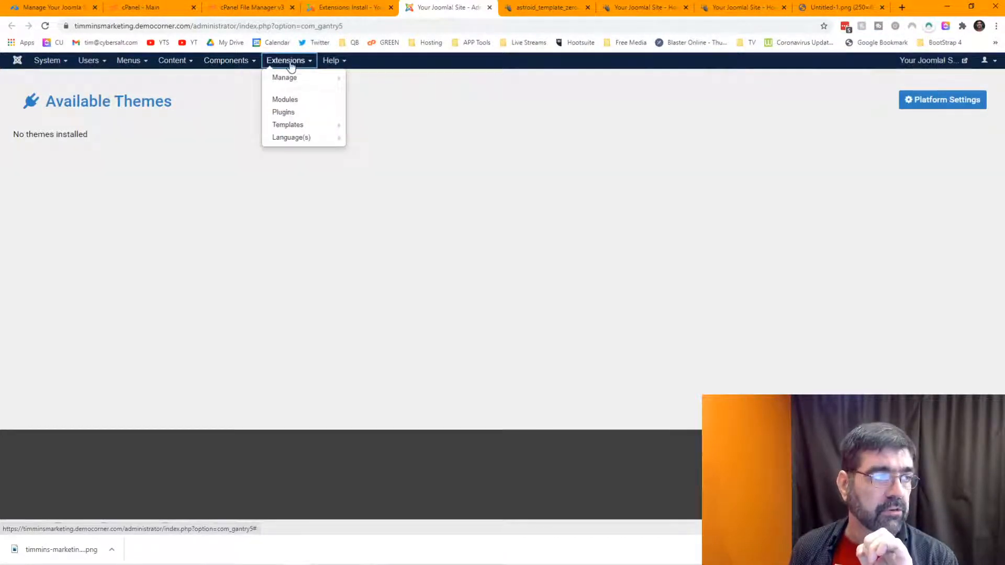
pyautogui.click(282, 128)
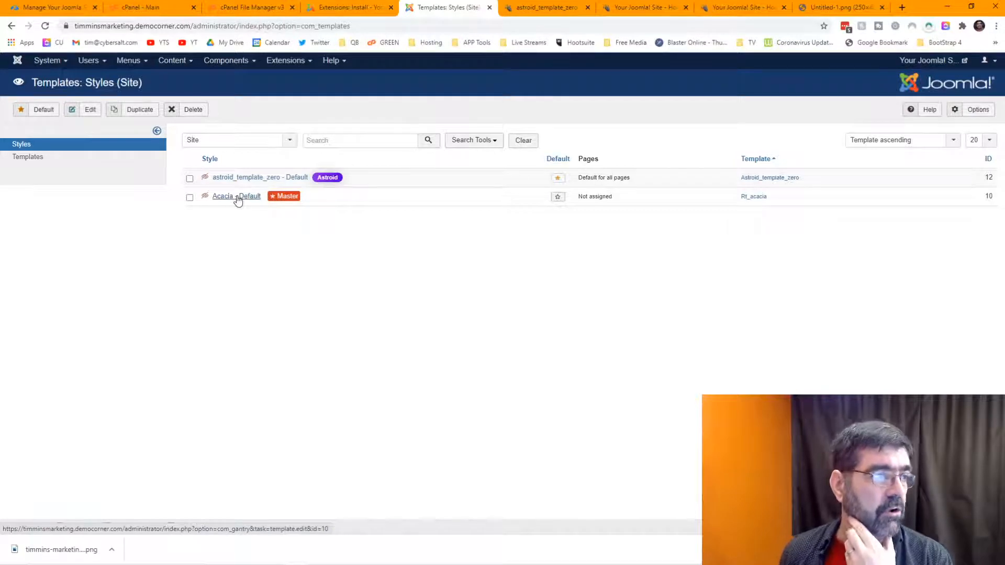
pyautogui.click(341, 8)
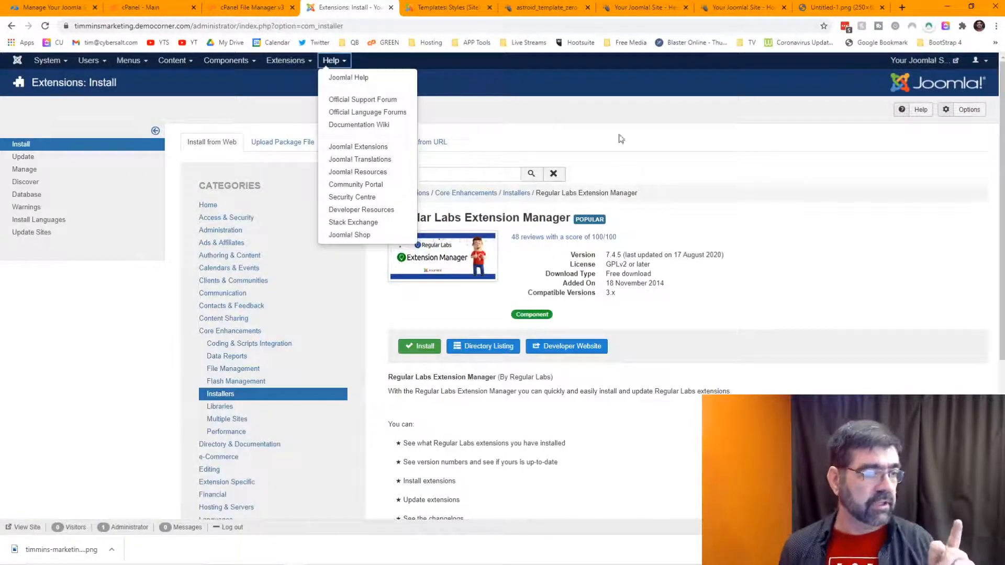
pyautogui.click(713, 147)
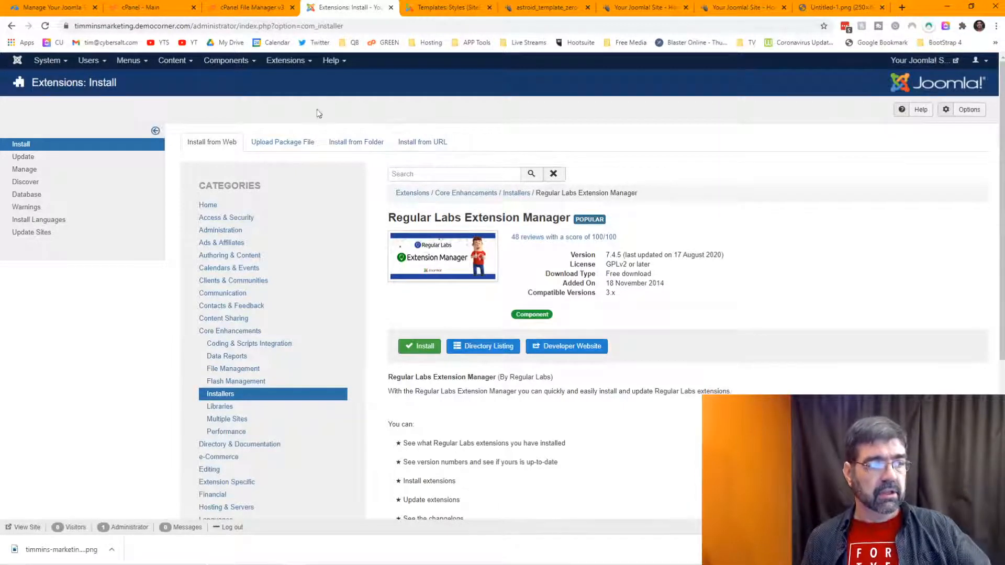
# Step: Install the Regular Labs Extension Manager and open it from Components
pyautogui.click(427, 346)
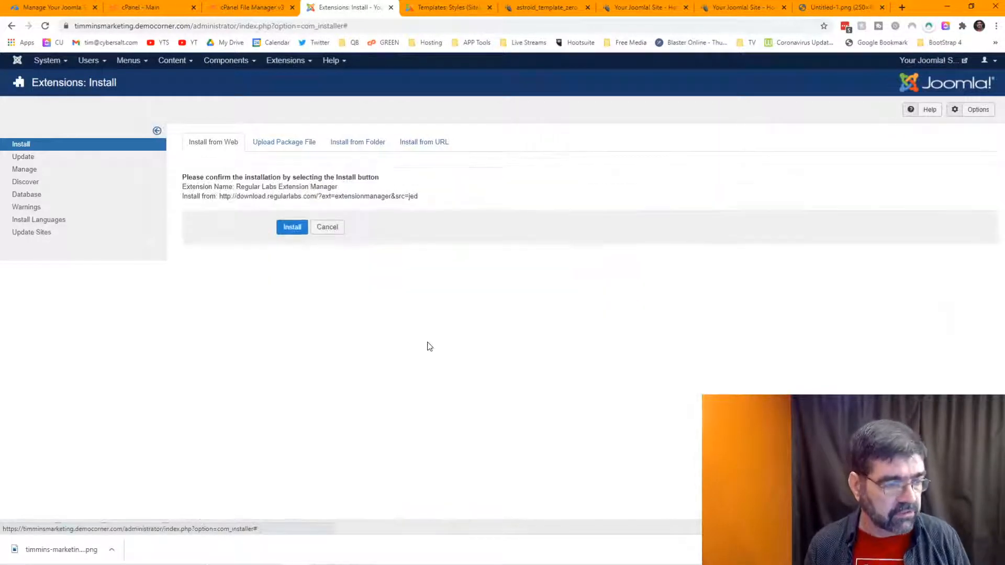
pyautogui.click(296, 229)
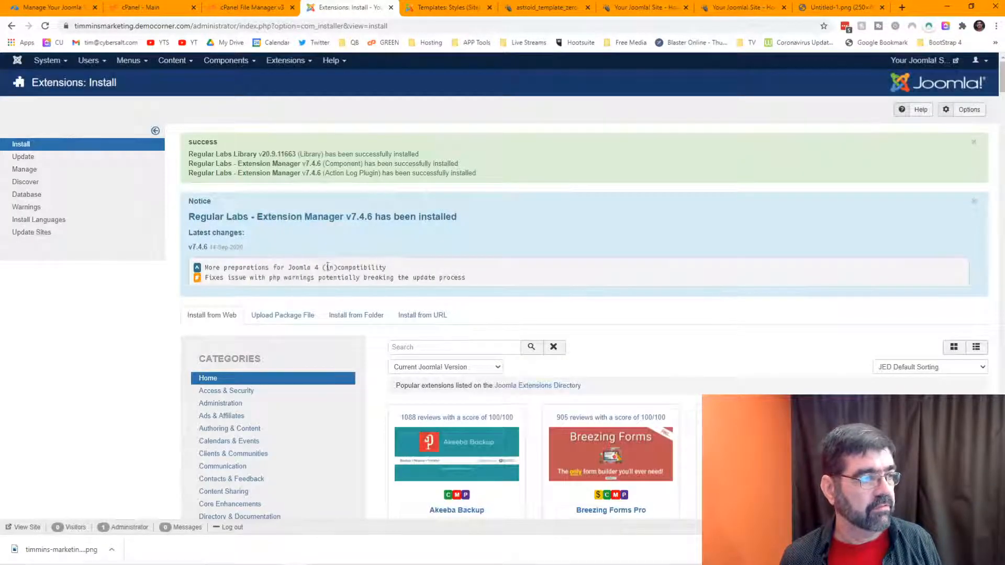
pyautogui.click(219, 63)
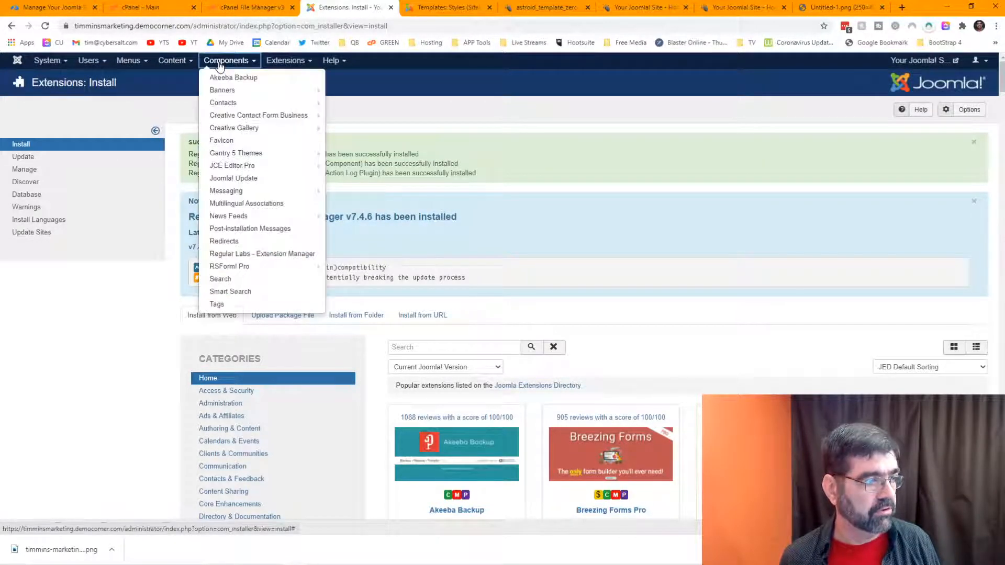
pyautogui.click(259, 254)
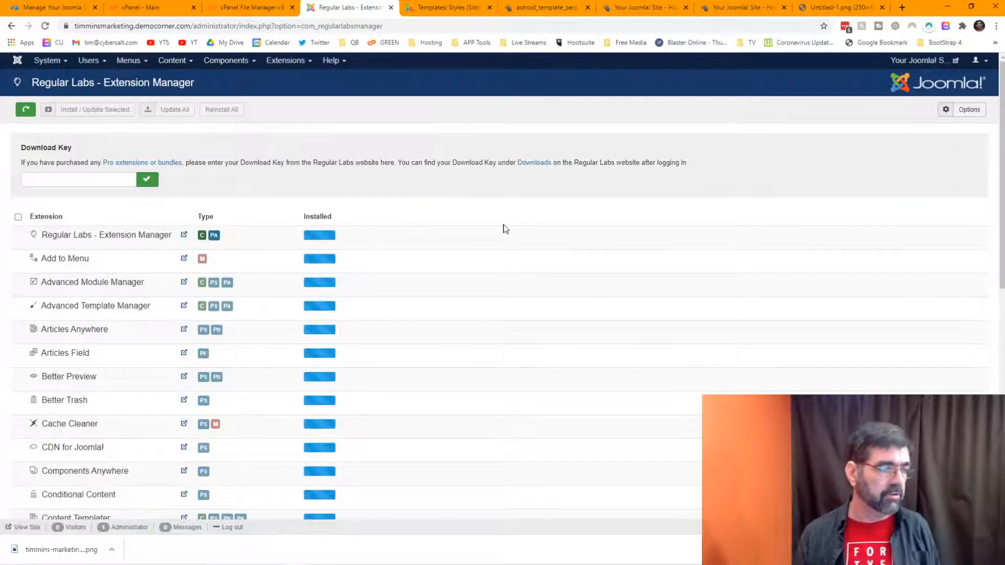
# Step: Install Cache Cleaner 7.3.3 through the Regular Labs Extension Manager
pyautogui.scroll(-3, 492, 218)
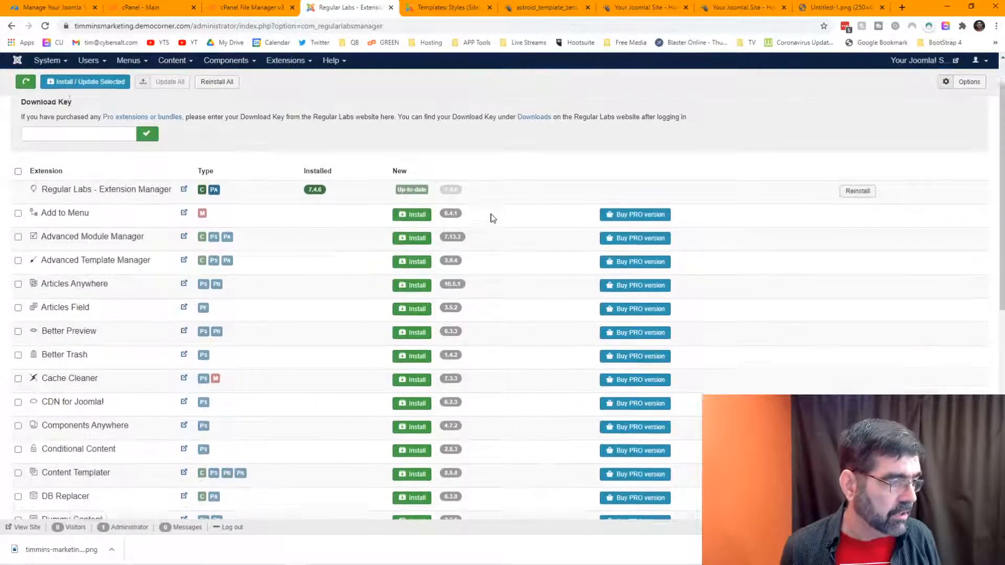
pyautogui.scroll(-1, 492, 218)
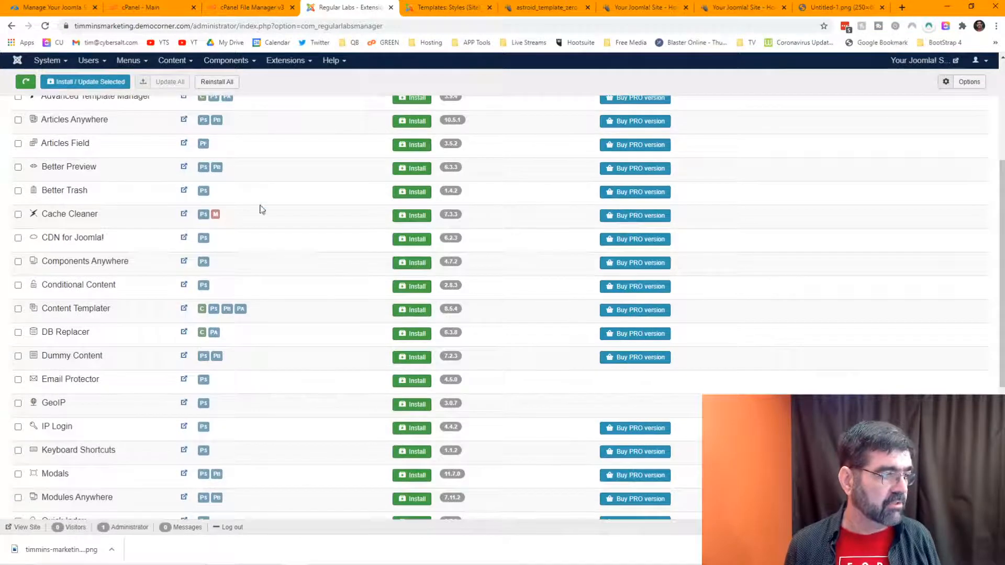
pyautogui.moveTo(67, 217)
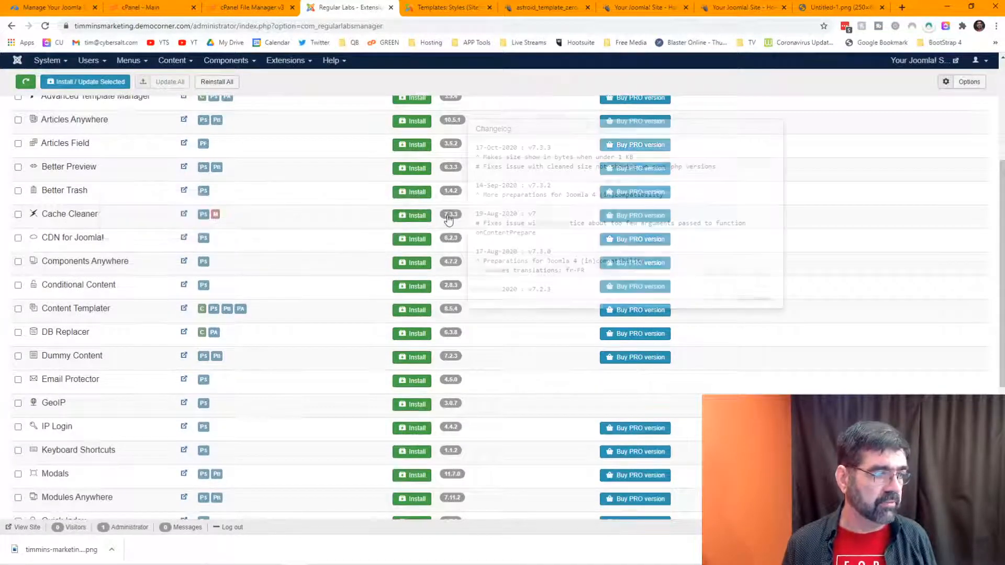
pyautogui.click(406, 216)
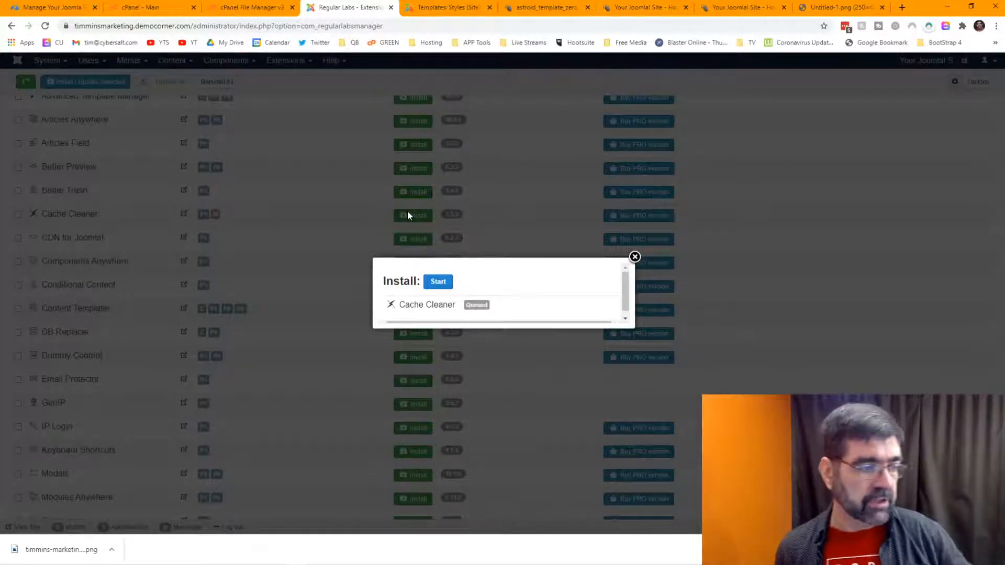
pyautogui.click(439, 281)
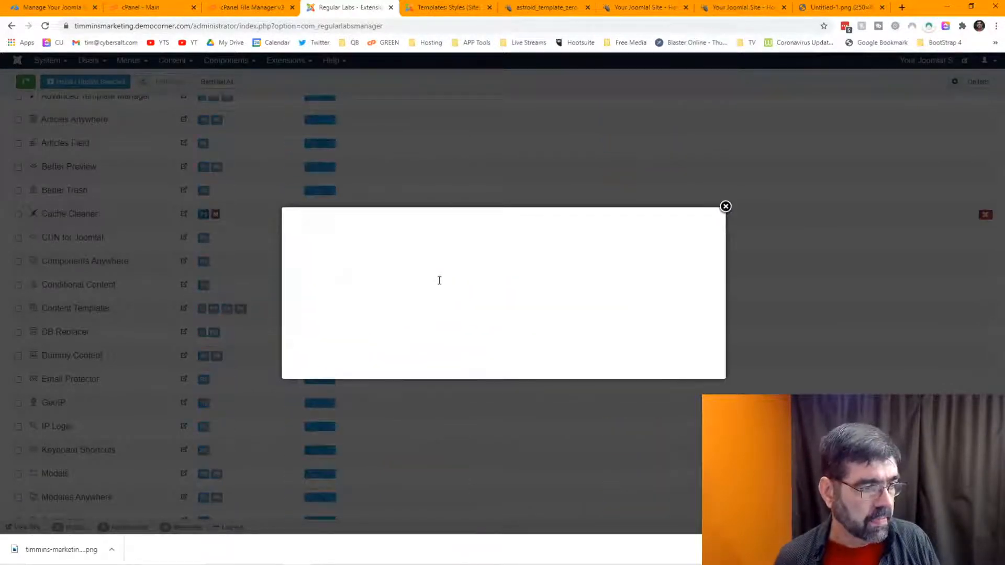
pyautogui.click(726, 206)
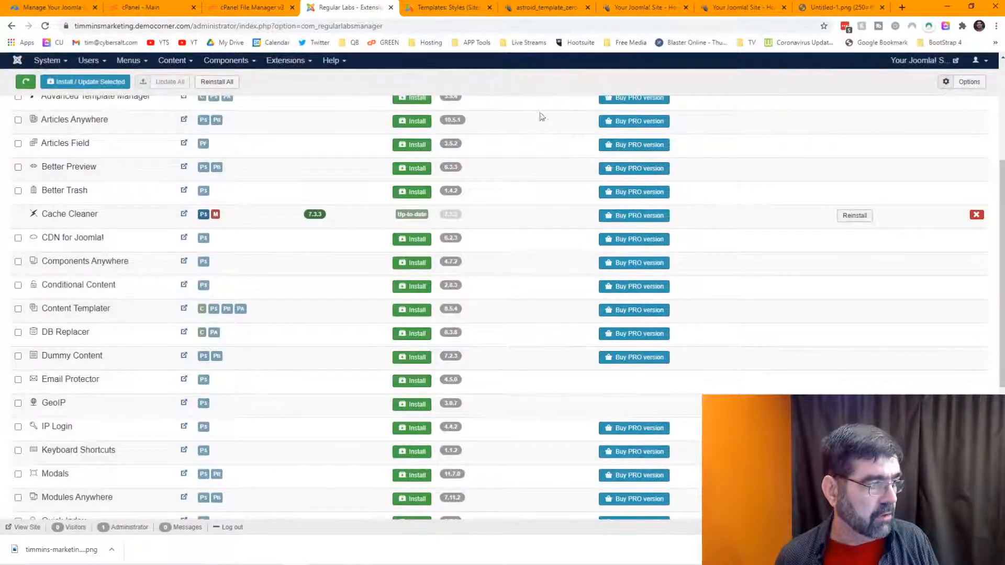
pyautogui.click(203, 216)
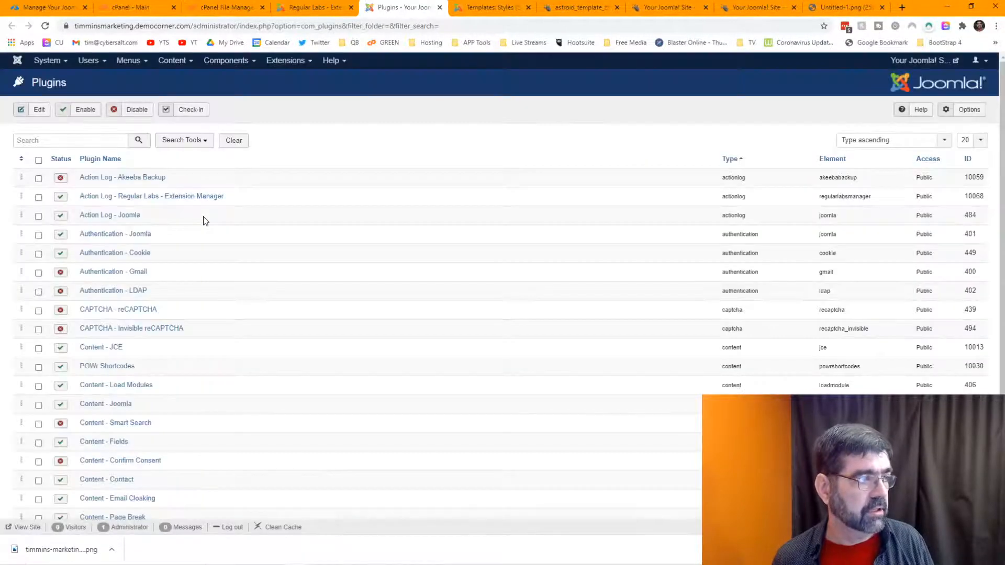
# Step: Filter the plugin list by 'cache' and open the Cache Cleaner plugin
pyautogui.click(82, 140)
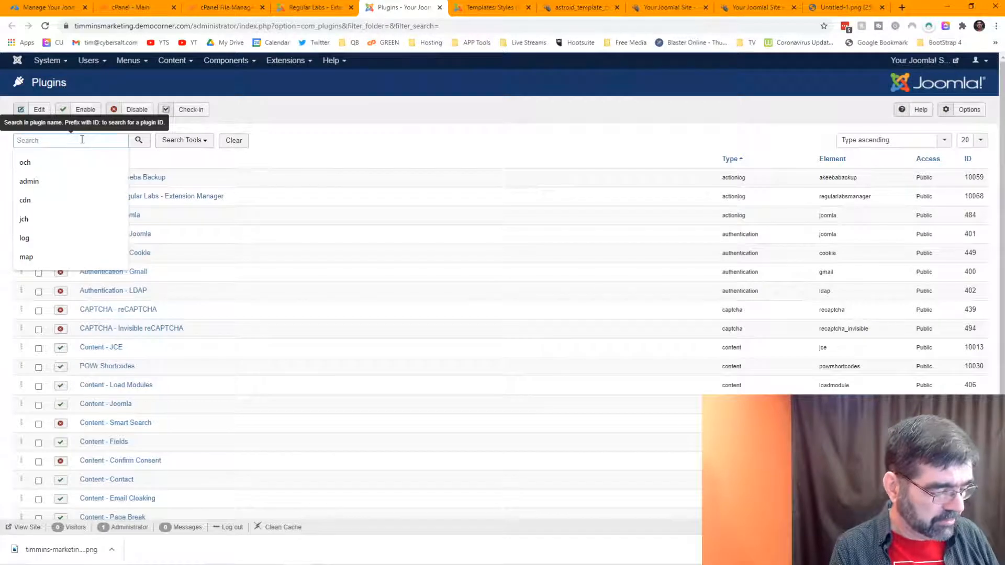
pyautogui.click(314, 8)
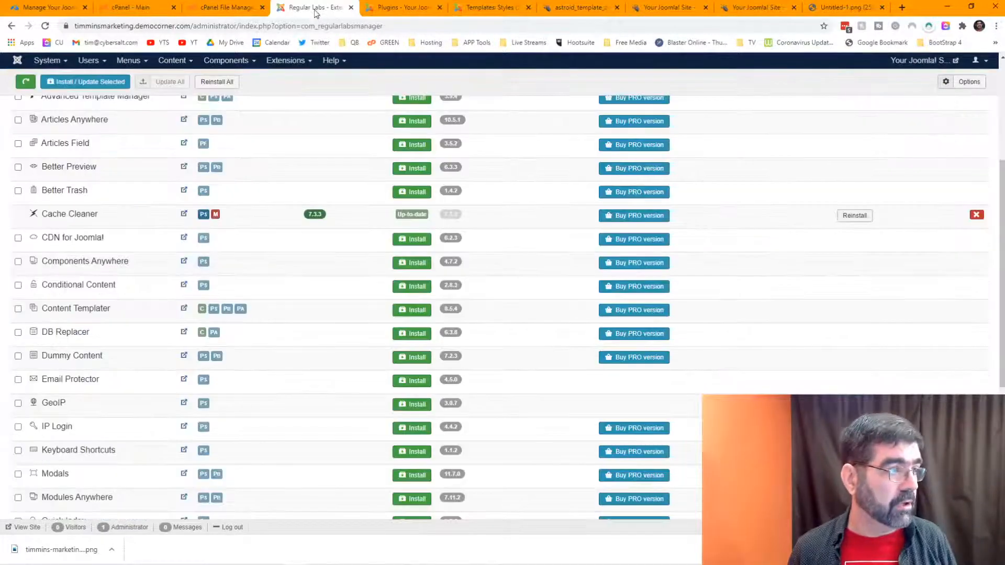
pyautogui.click(205, 216)
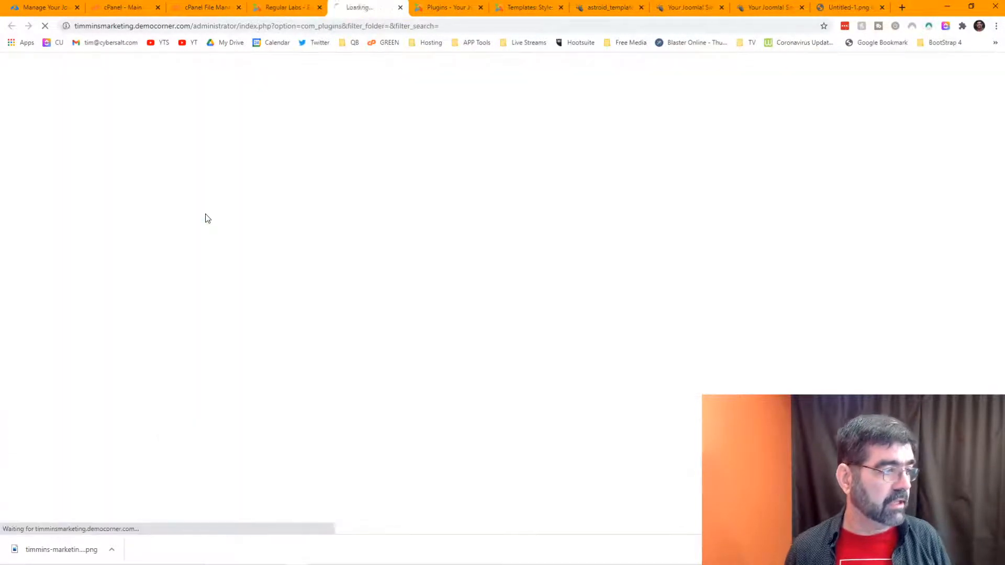
pyautogui.click(97, 142)
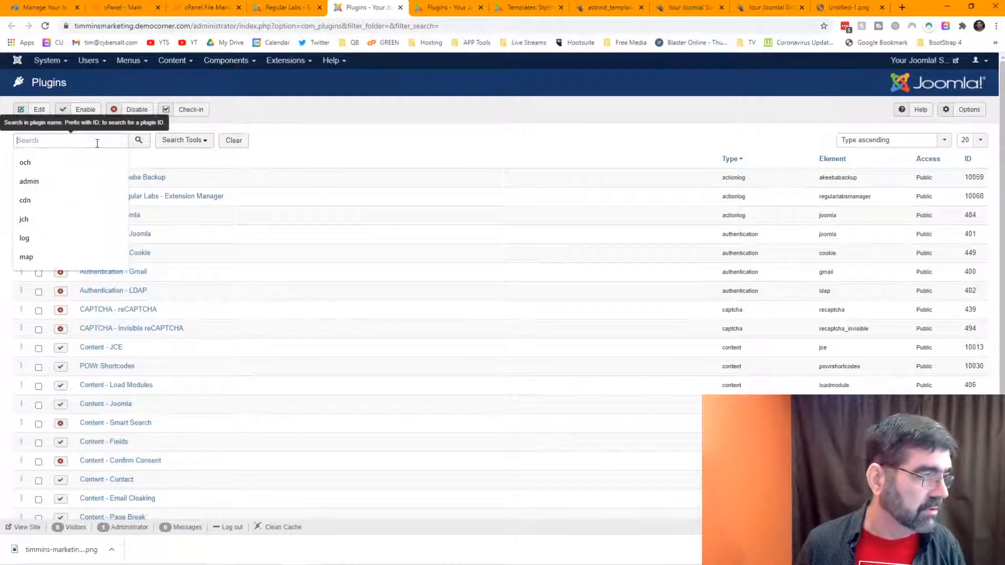
pyautogui.write('cache')
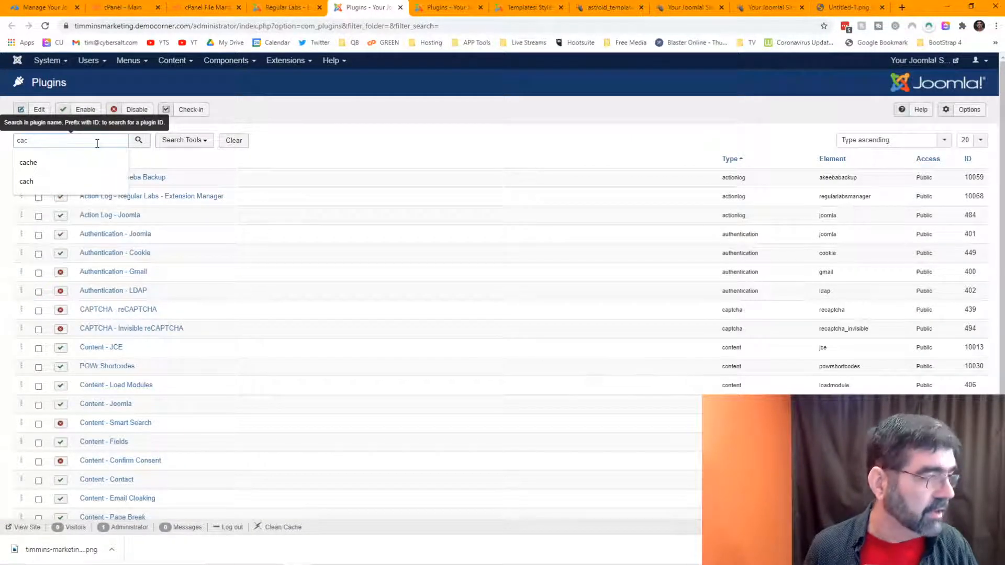
pyautogui.click(91, 163)
pyautogui.click(138, 141)
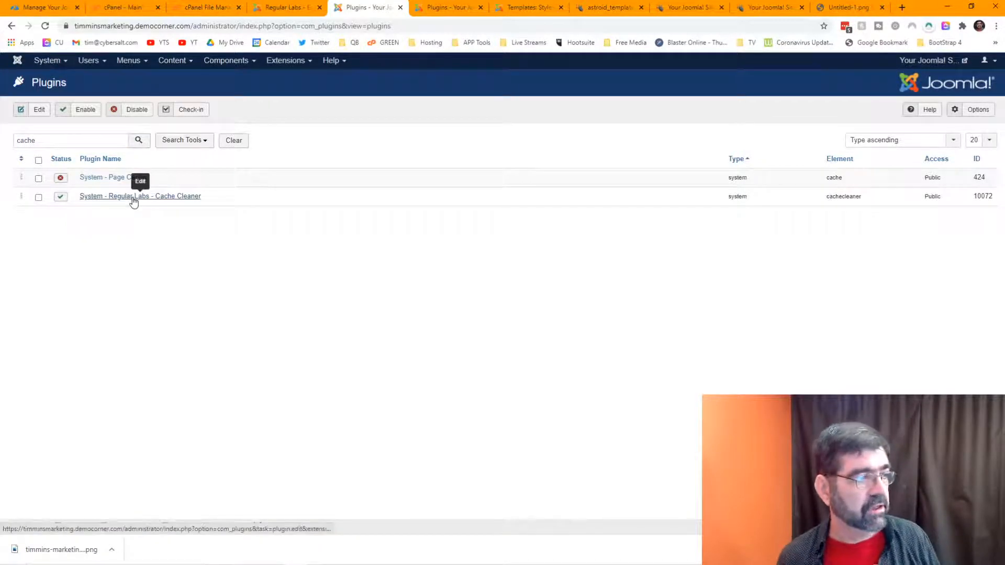
pyautogui.click(134, 199)
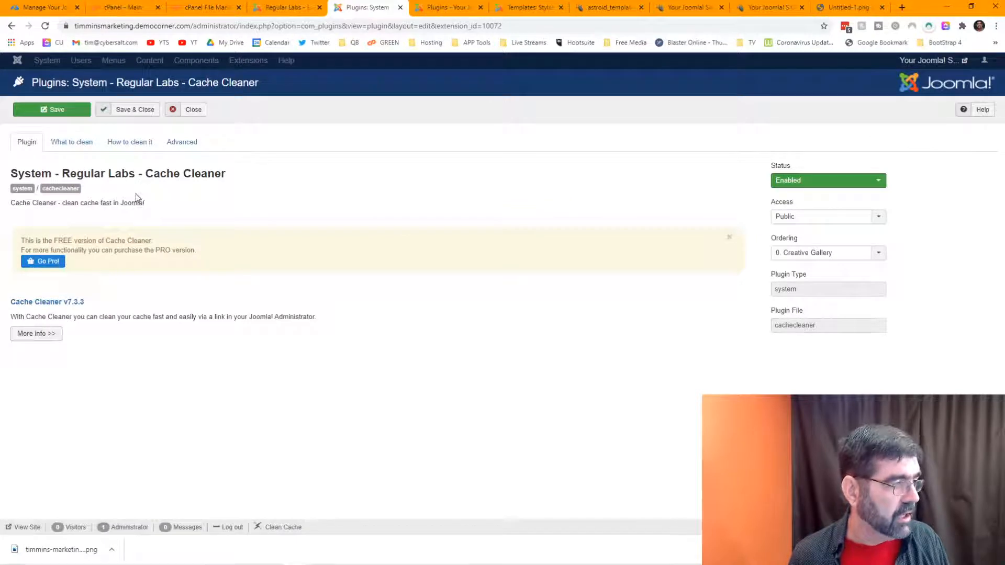
# Step: Under How to clean it, set Display Toolbar Button and Administrator Enable to Yes
pyautogui.click(71, 146)
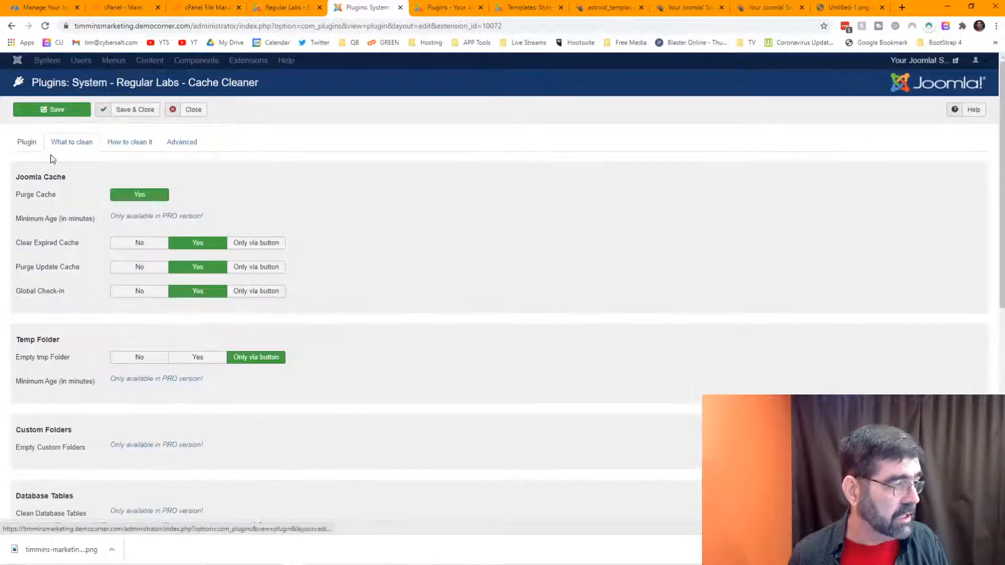
pyautogui.scroll(-3, 39, 235)
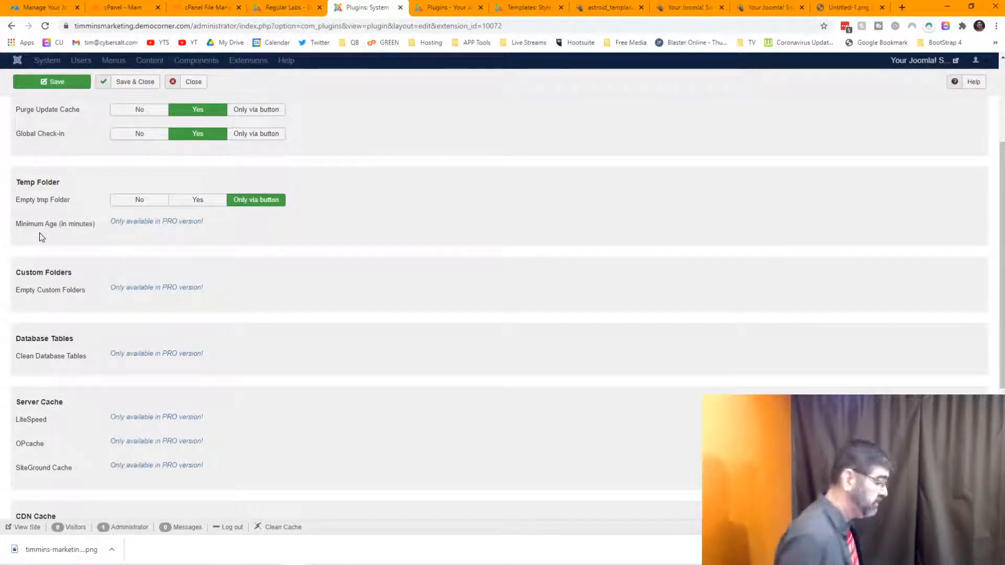
pyautogui.scroll(3, 238, 302)
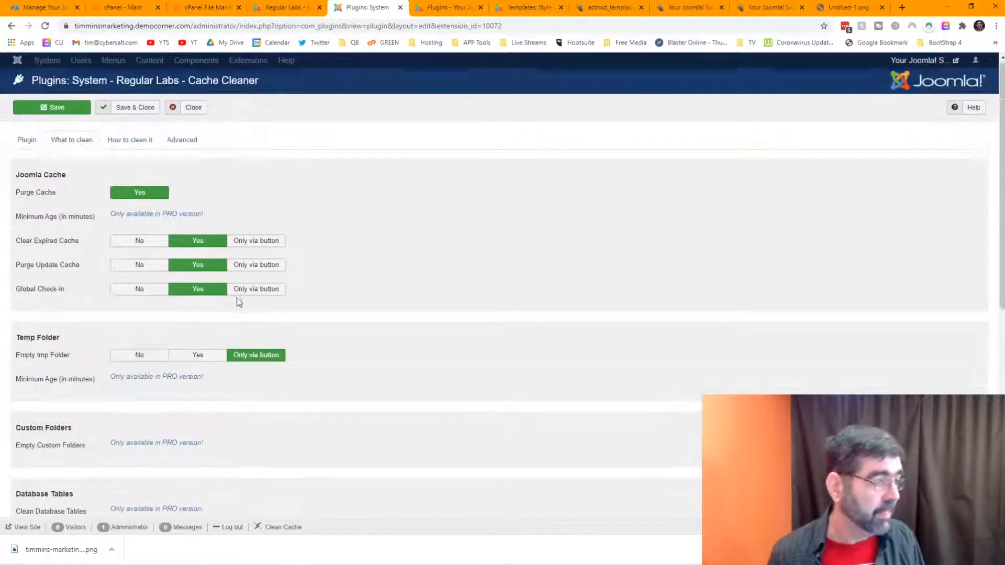
pyautogui.click(135, 142)
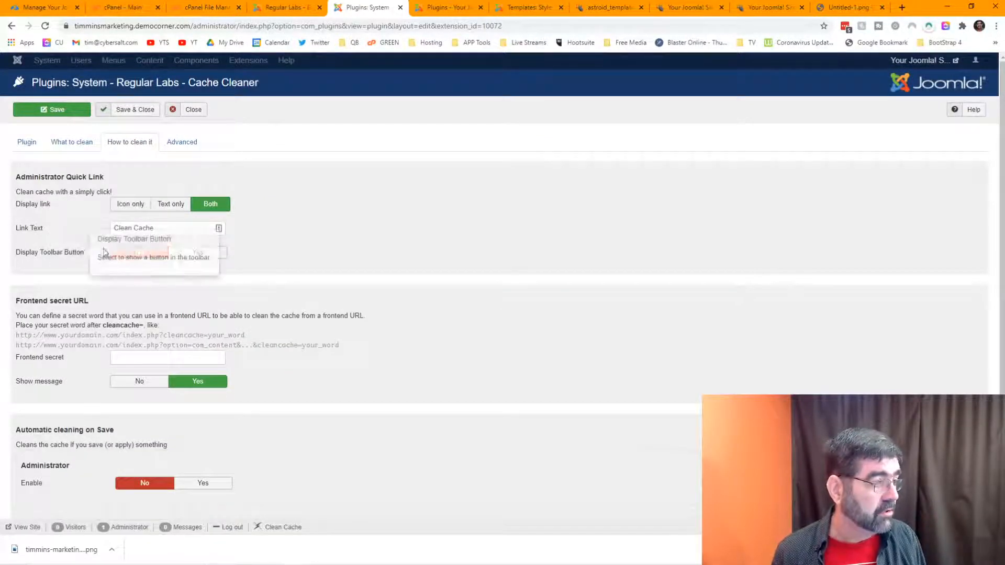
pyautogui.click(195, 253)
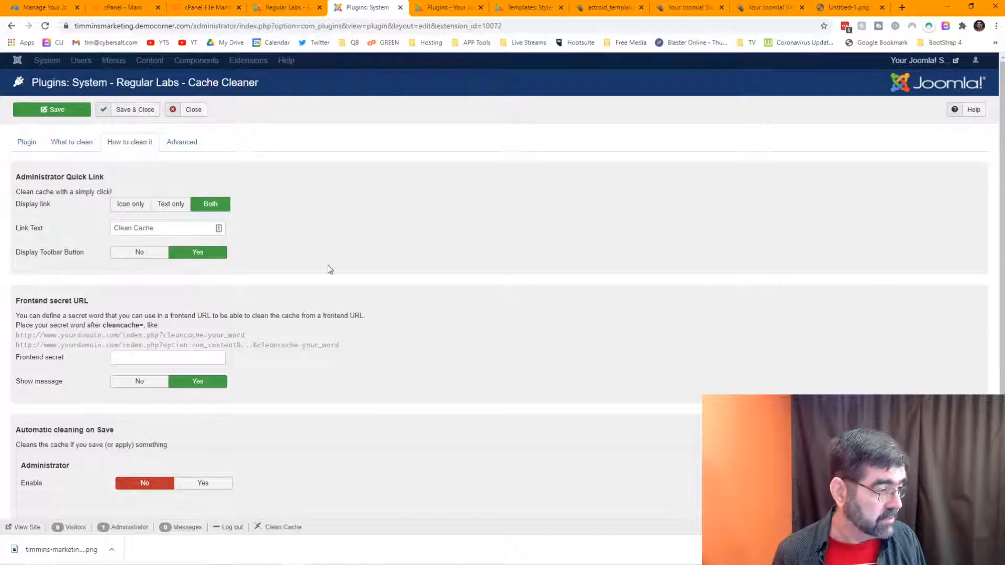
pyautogui.scroll(-3, 193, 246)
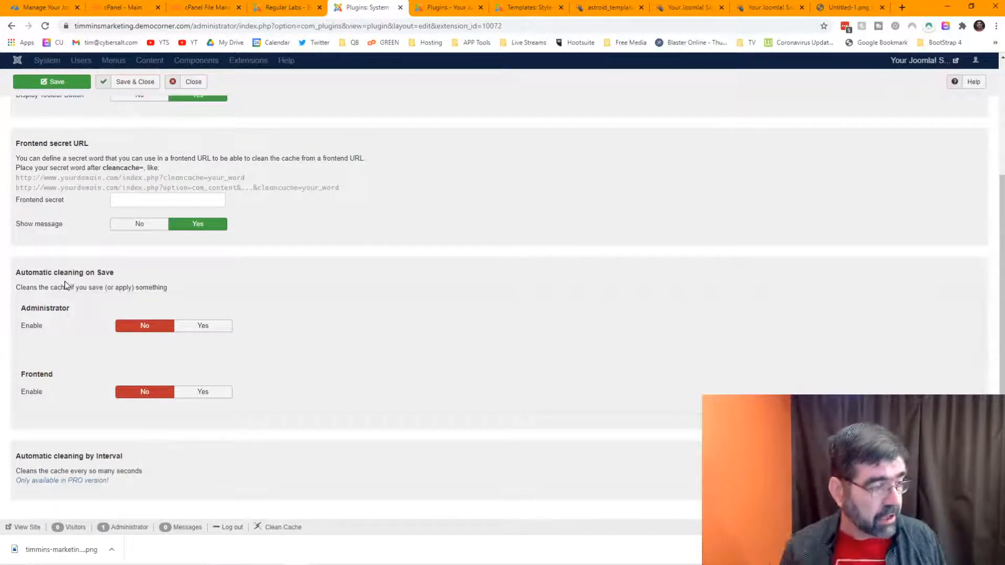
pyautogui.click(204, 326)
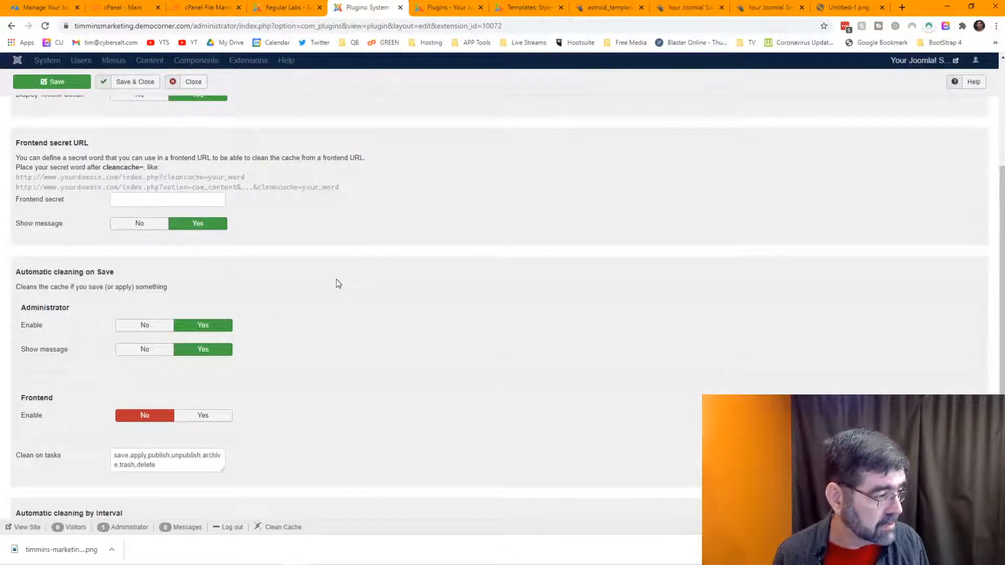
# Step: Save the Cache Cleaner plugin settings and return to the mySites.guru audit
pyautogui.scroll(-1, 336, 279)
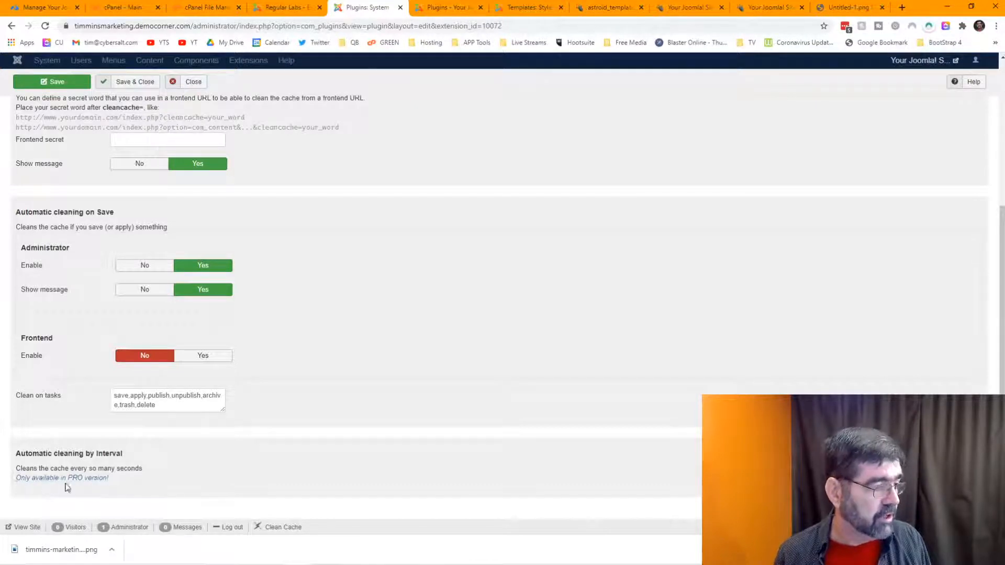
pyautogui.scroll(4, 269, 396)
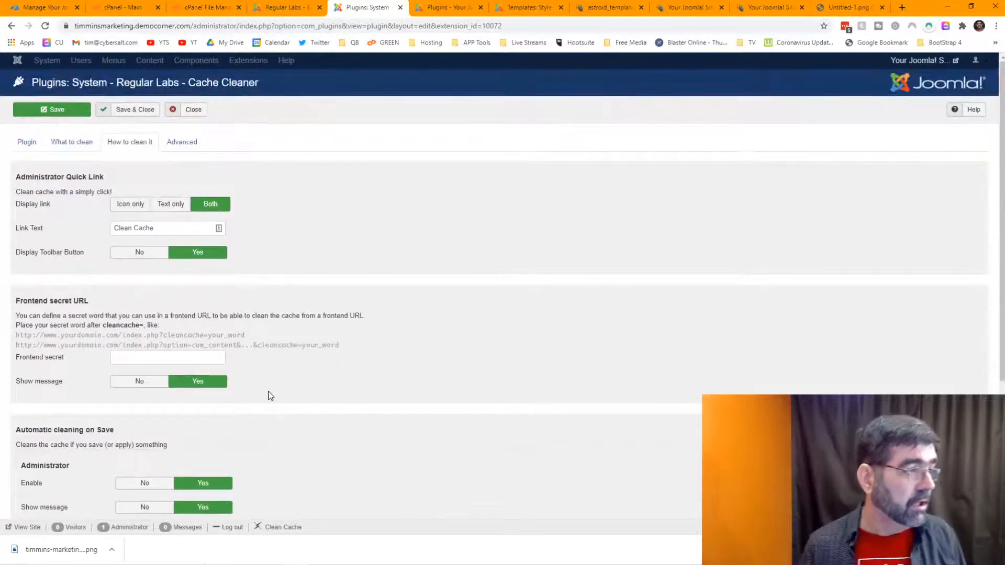
pyautogui.click(191, 148)
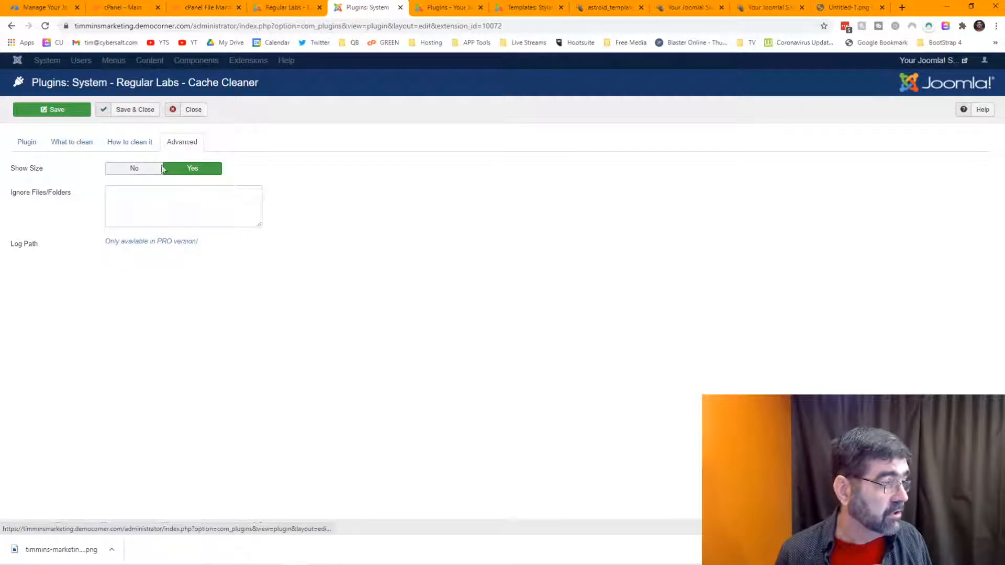
pyautogui.click(129, 143)
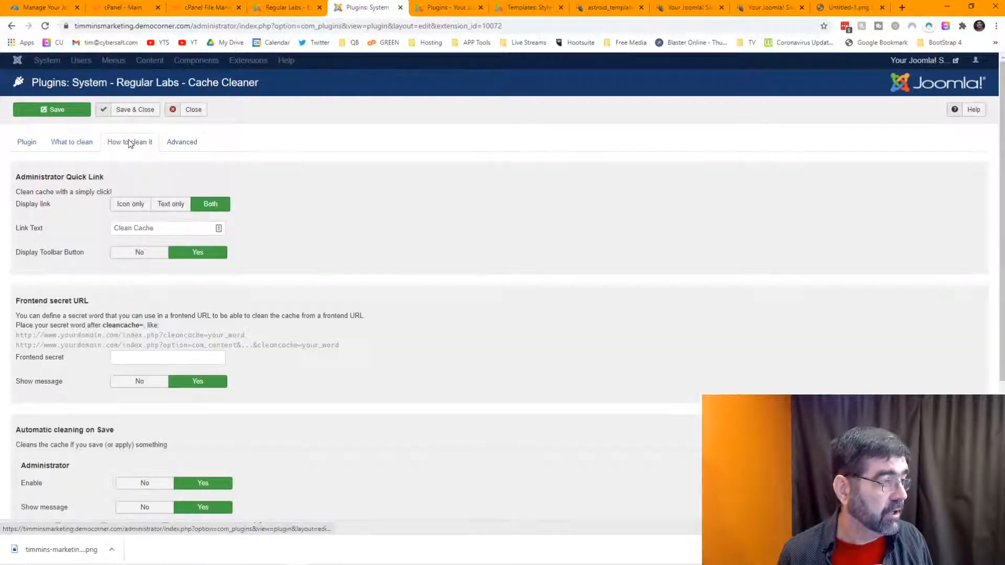
pyautogui.click(51, 112)
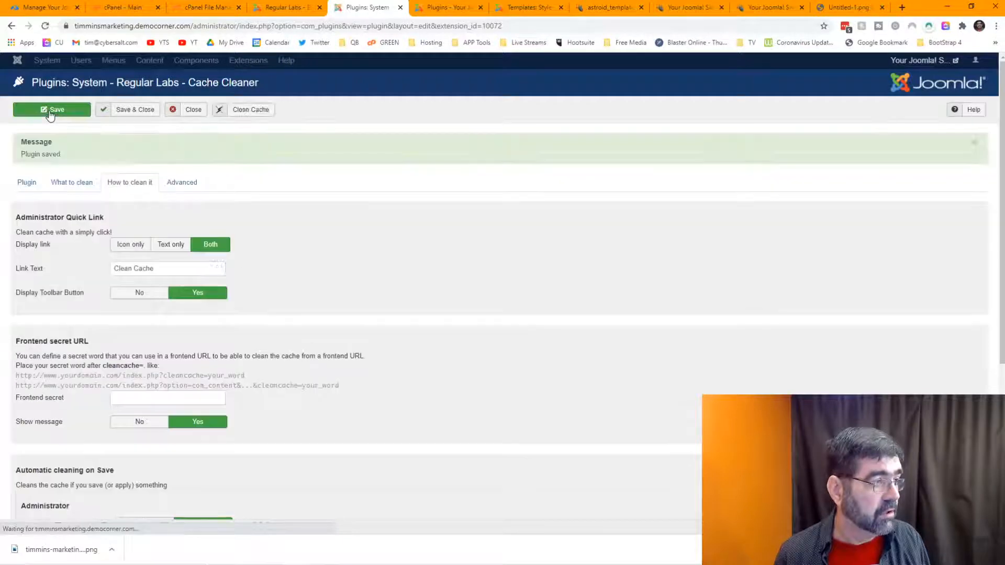
pyautogui.click(51, 115)
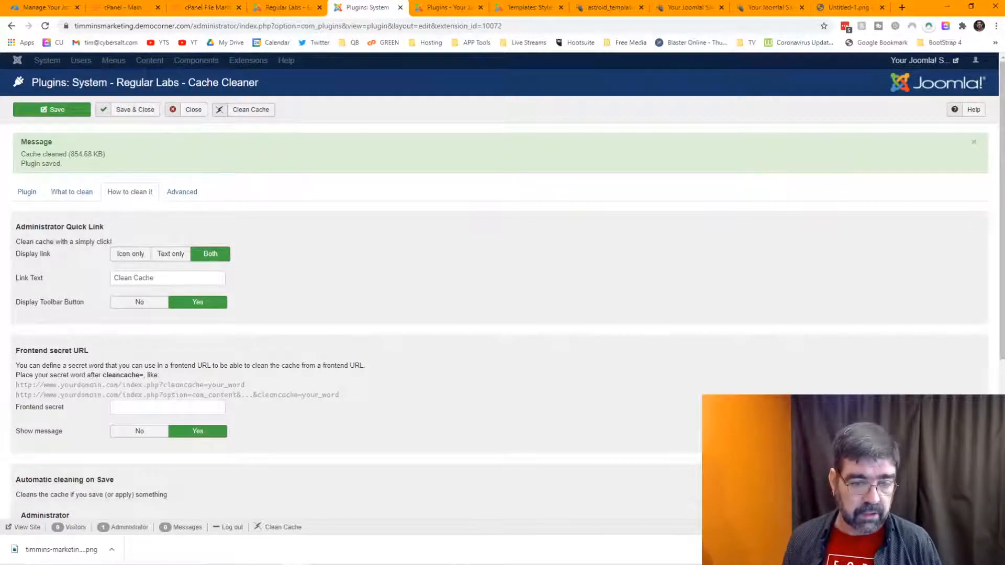
pyautogui.click(995, 549)
pyautogui.click(44, 7)
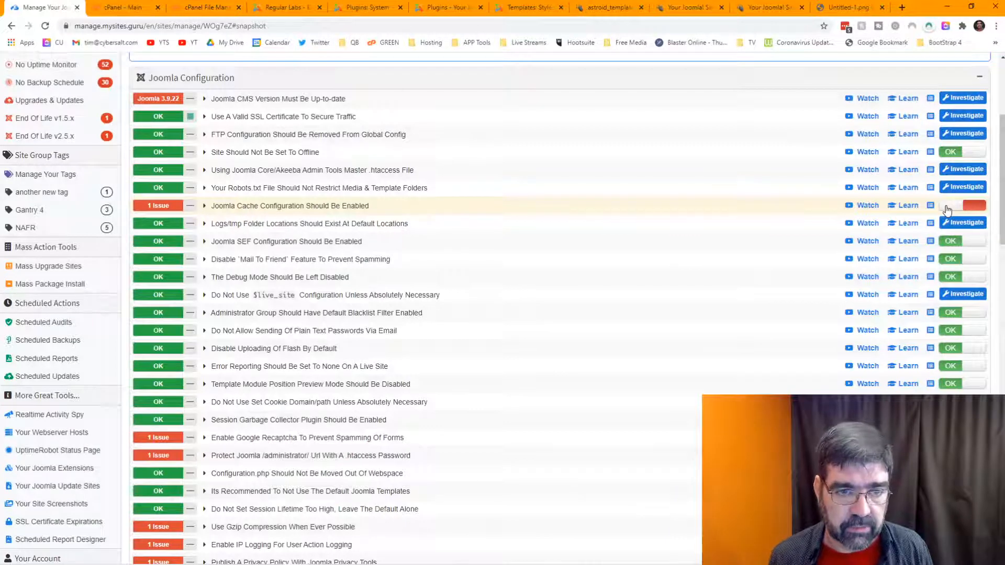
# Step: Apply the Joomla Cache configuration fix so the check shows OK
pyautogui.click(978, 208)
pyautogui.scroll(1, 738, 187)
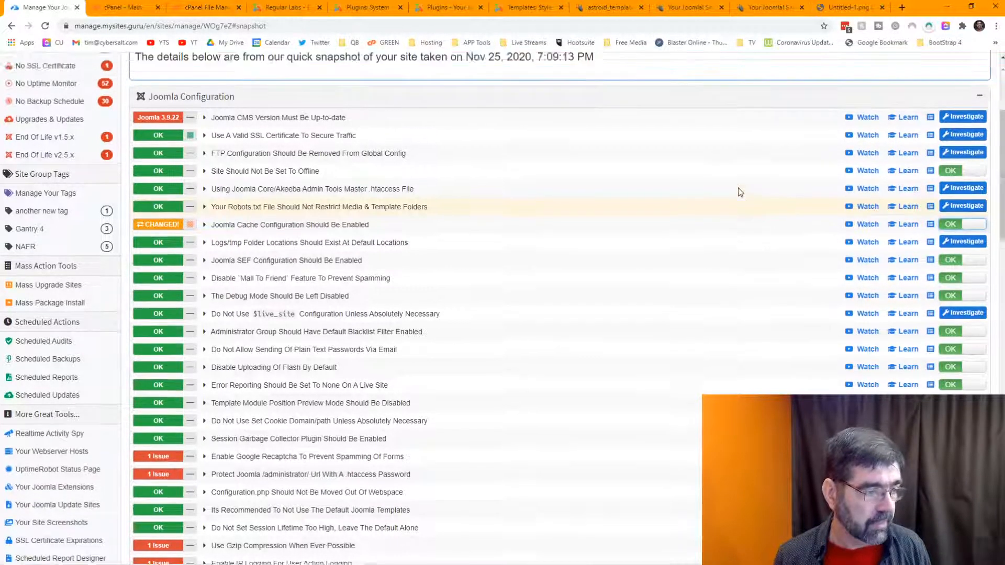
pyautogui.scroll(2, 739, 188)
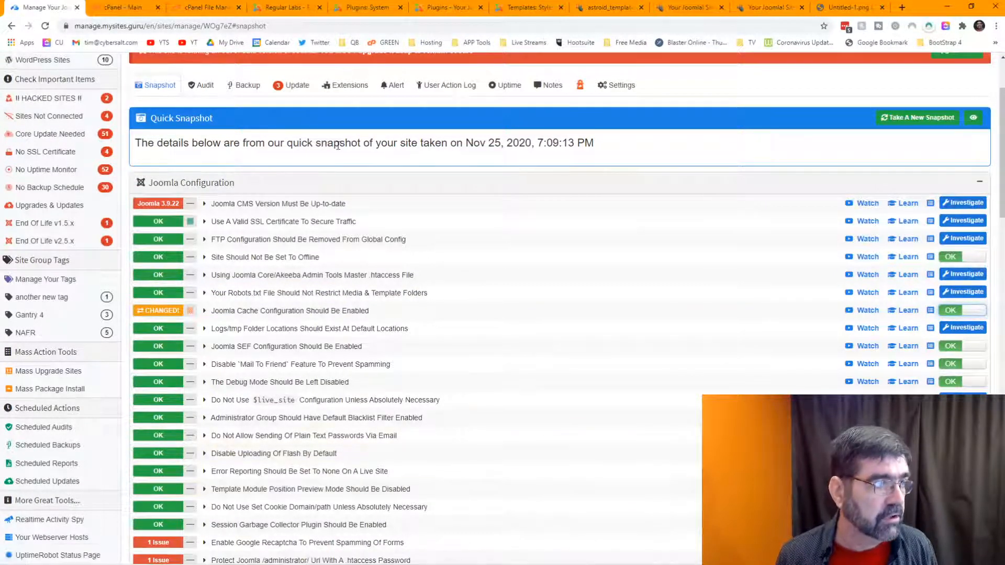
pyautogui.scroll(-2, 471, 198)
pyautogui.scroll(-1, 477, 198)
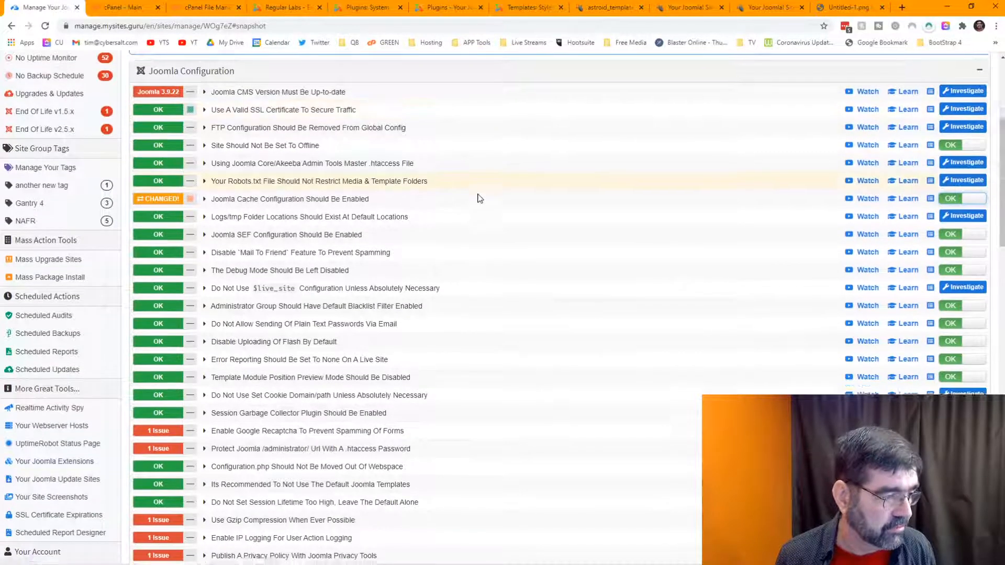
pyautogui.scroll(4, 602, 163)
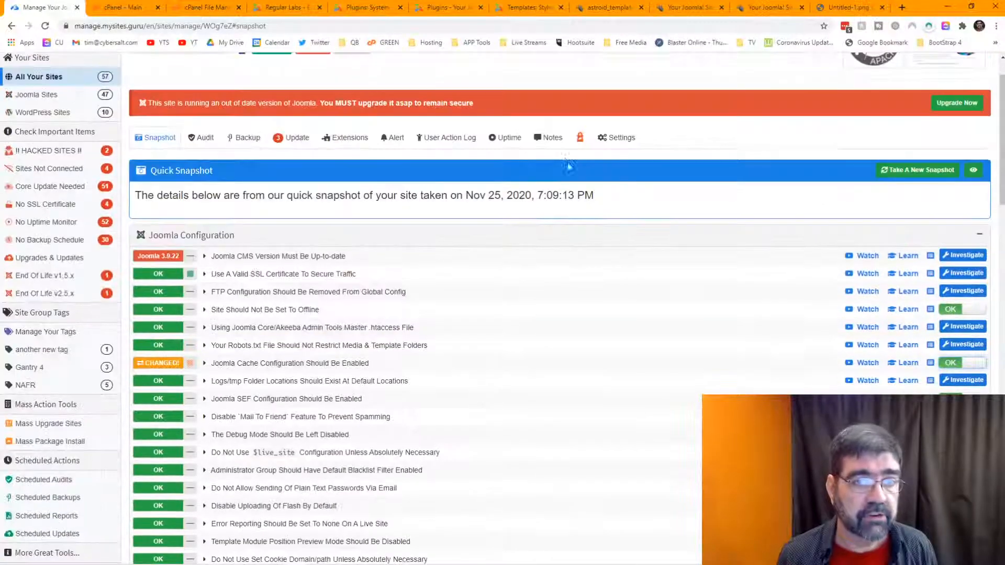
# Step: Hide passing checks, apply the Gzip compression fix, and investigate unactioned post-install messages
pyautogui.click(973, 172)
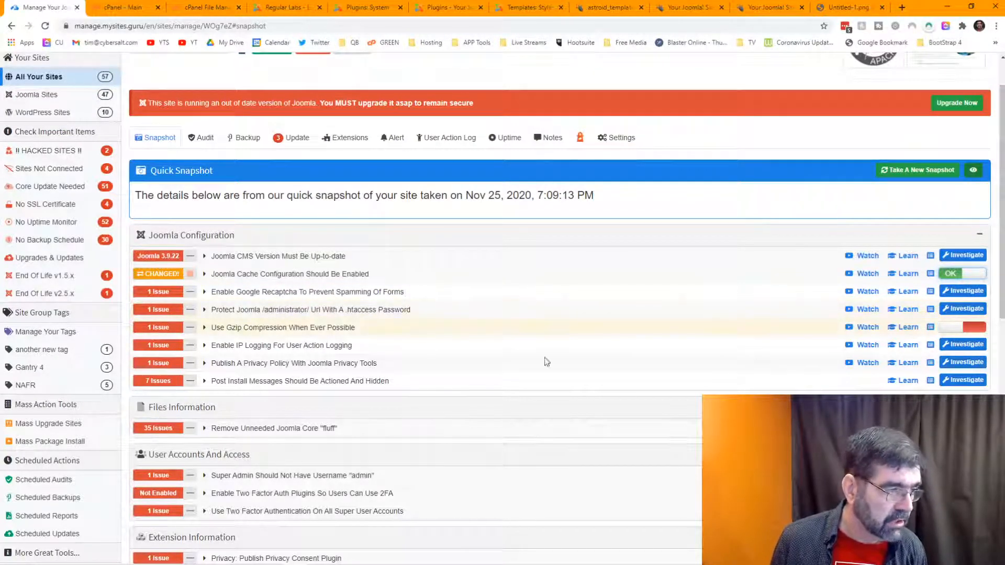
pyautogui.click(952, 330)
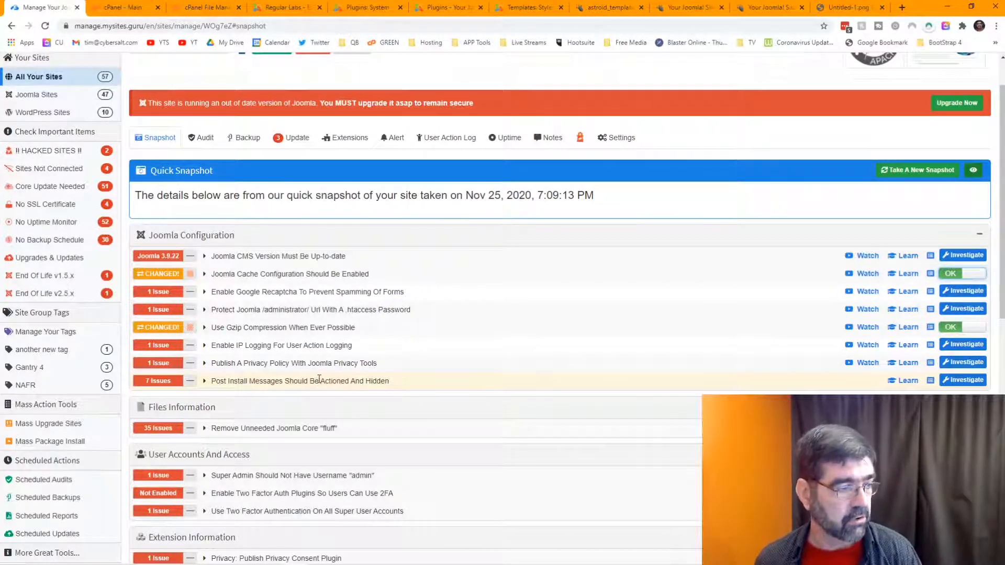
pyautogui.click(945, 384)
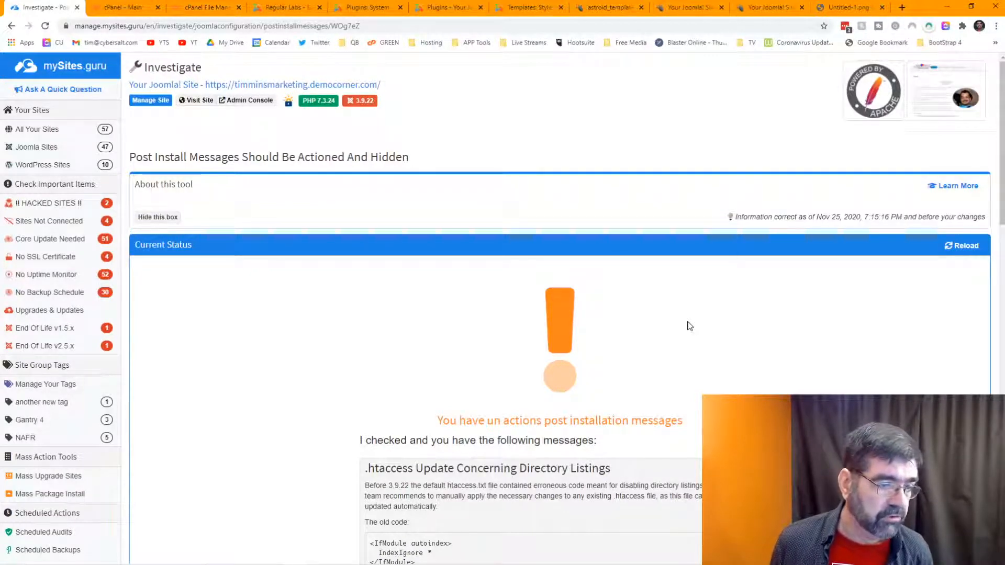
# Step: Scroll through the unactioned post-install messages, then return to the site's snapshot via Manage Site
pyautogui.scroll(-8, 690, 326)
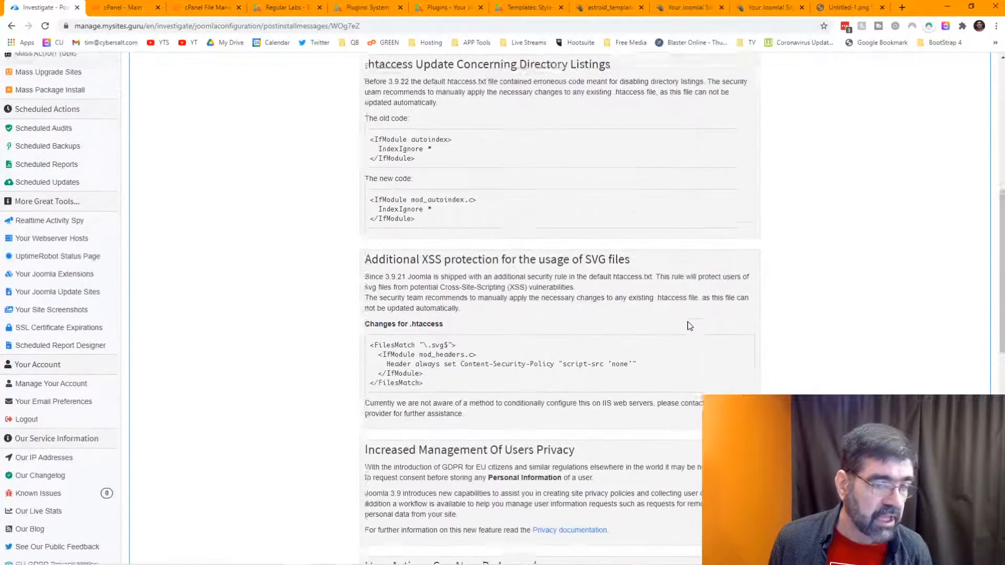
pyautogui.scroll(-6, 690, 326)
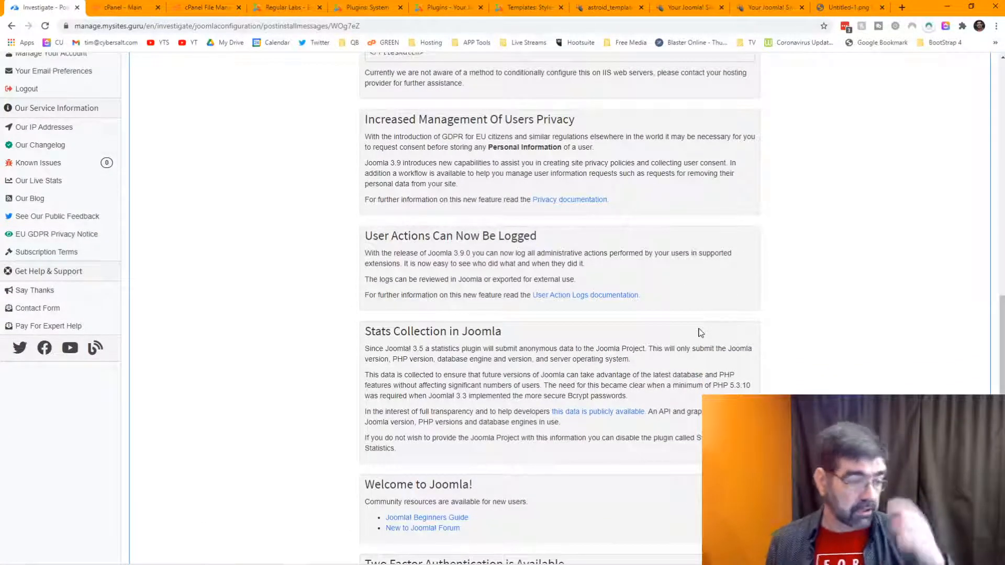
pyautogui.scroll(-3, 700, 333)
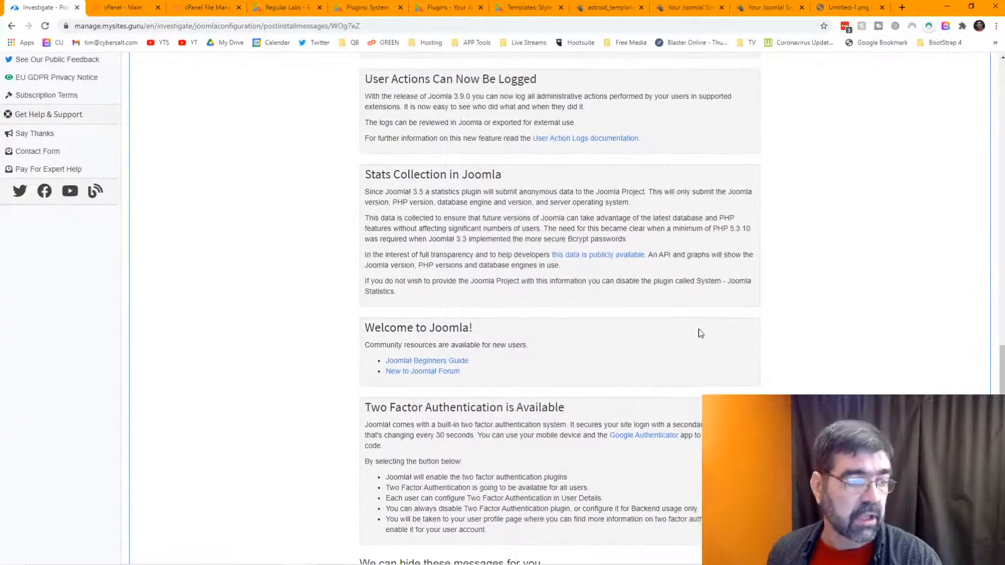
pyautogui.scroll(8, 699, 330)
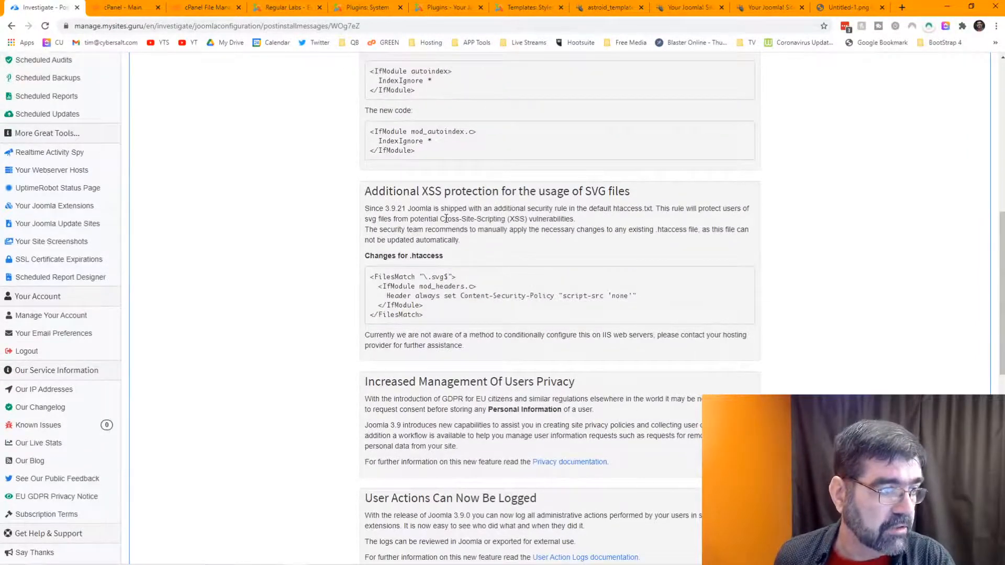
pyautogui.scroll(10, 471, 226)
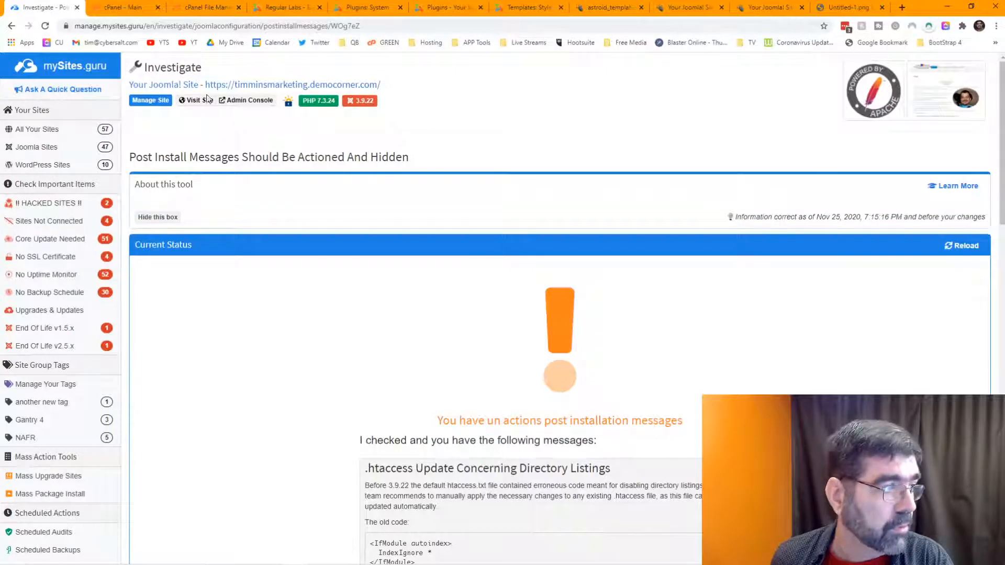
pyautogui.click(158, 108)
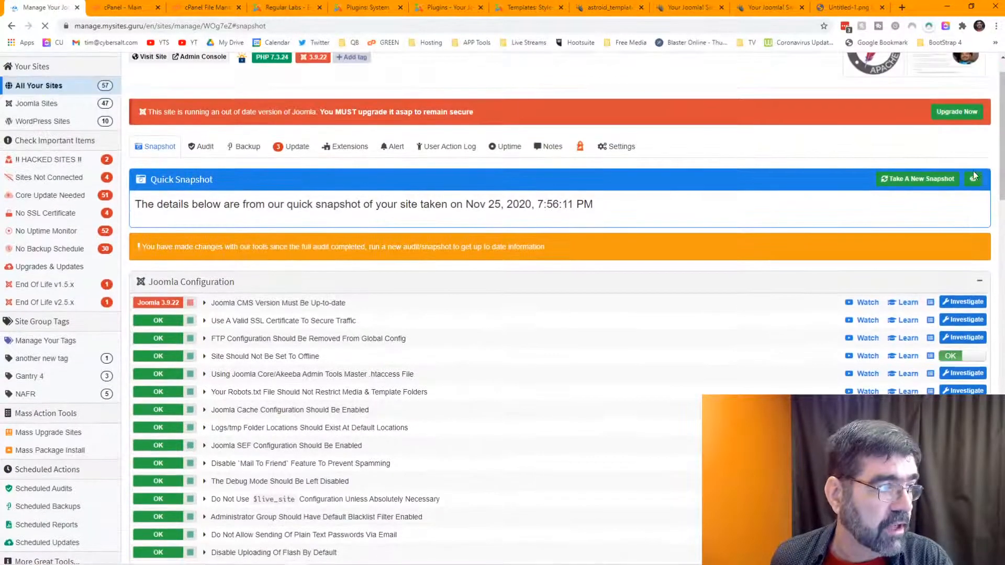
pyautogui.click(975, 179)
pyautogui.scroll(-3, 775, 304)
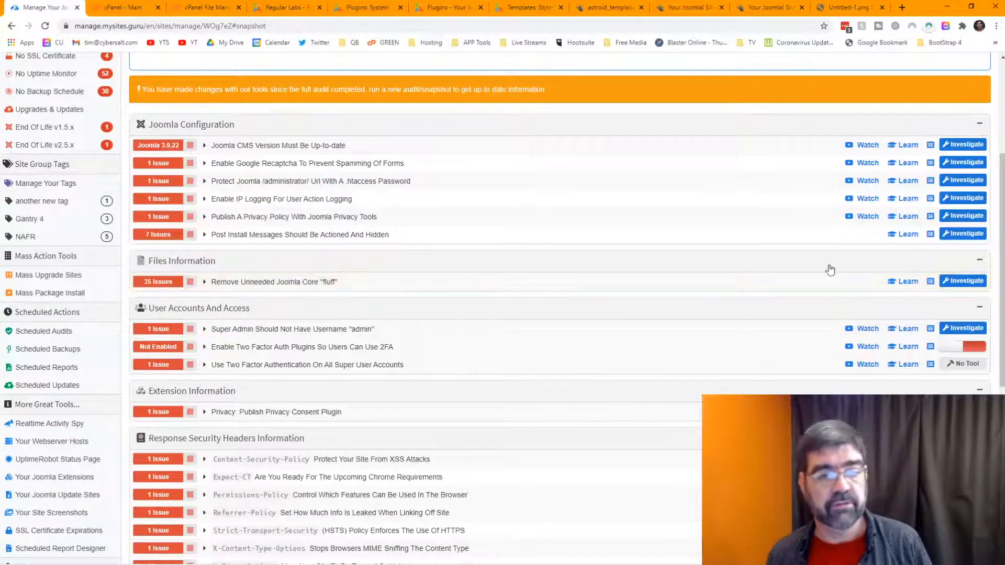
pyautogui.moveTo(161, 285)
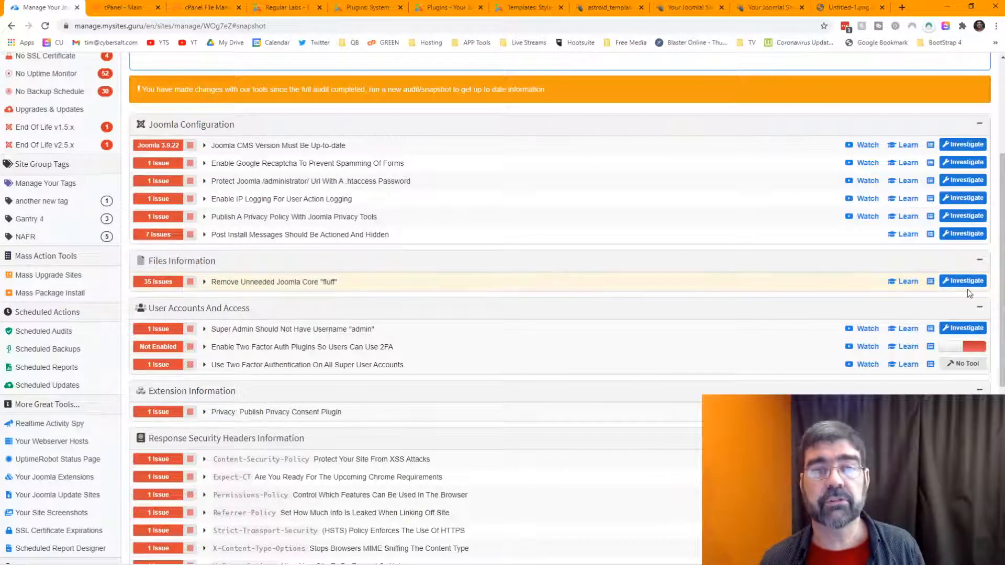
pyautogui.scroll(-2, 697, 304)
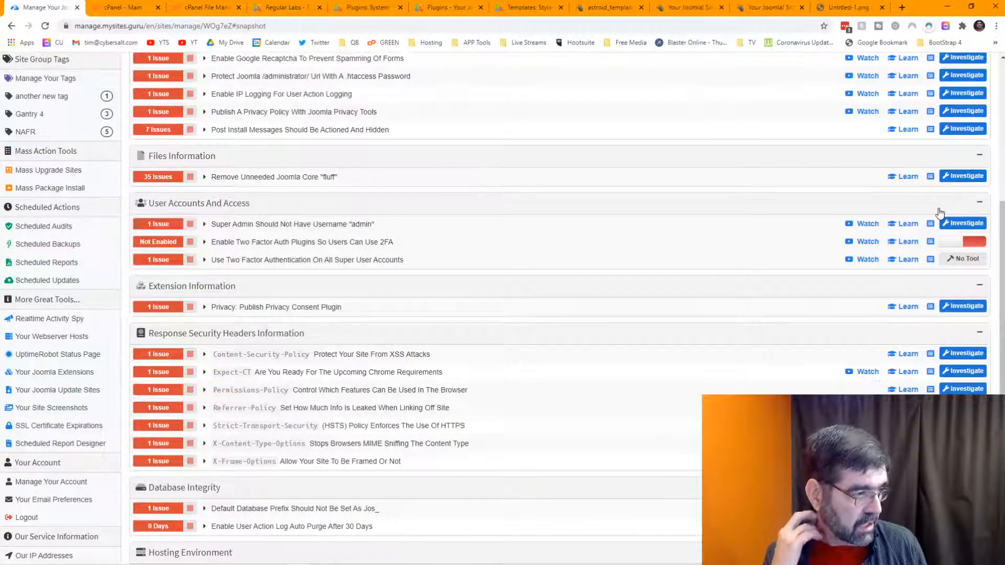
pyautogui.scroll(-3, 681, 195)
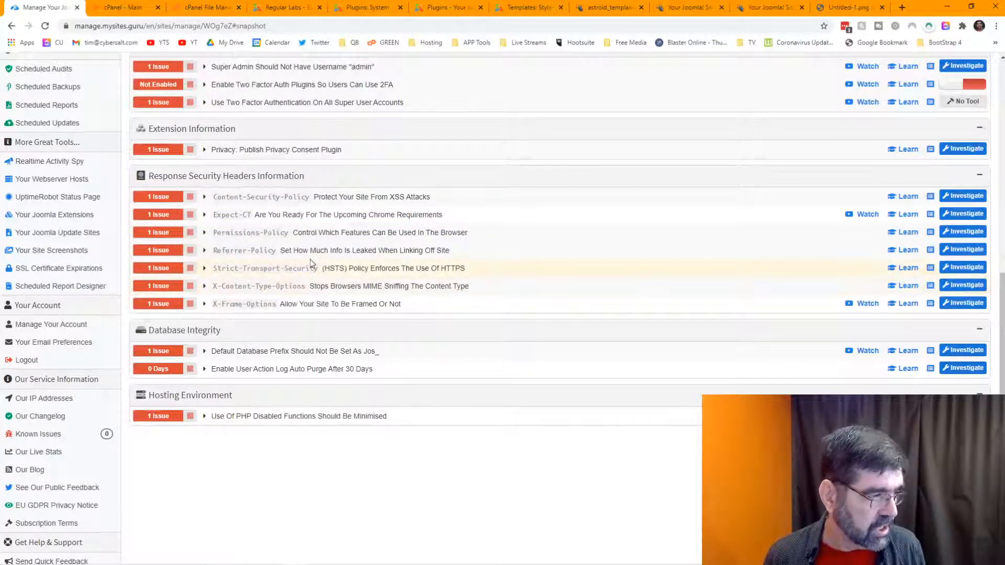
pyautogui.moveTo(169, 356)
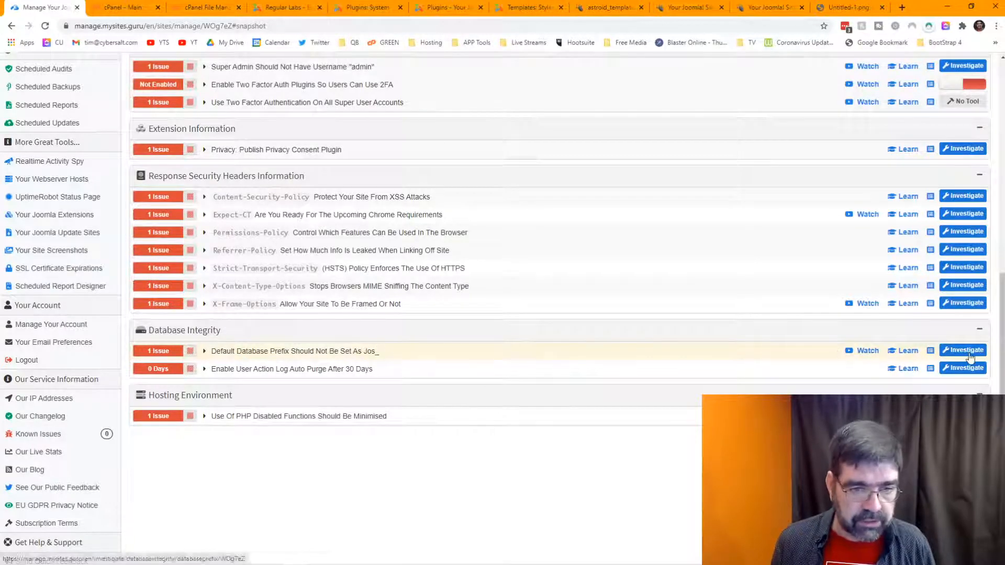
# Step: Replace the default jos_ database prefix with a random one using the automatic fix
pyautogui.click(953, 352)
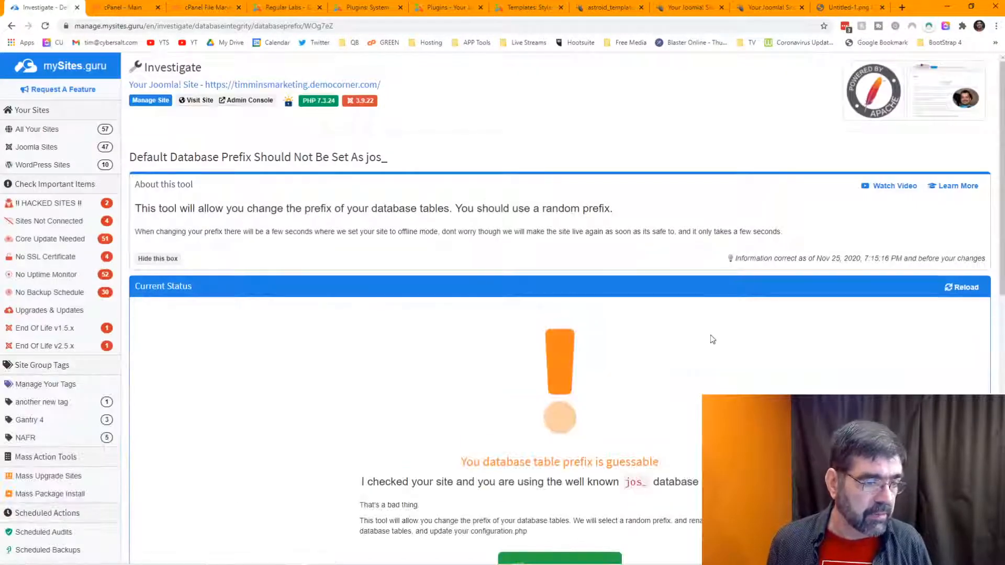
pyautogui.scroll(-3, 712, 335)
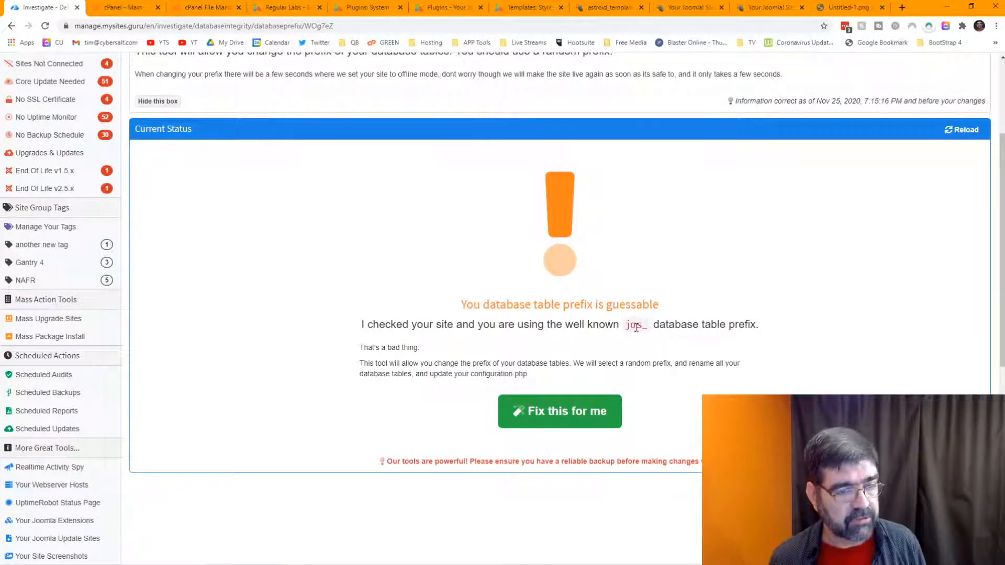
pyautogui.click(569, 409)
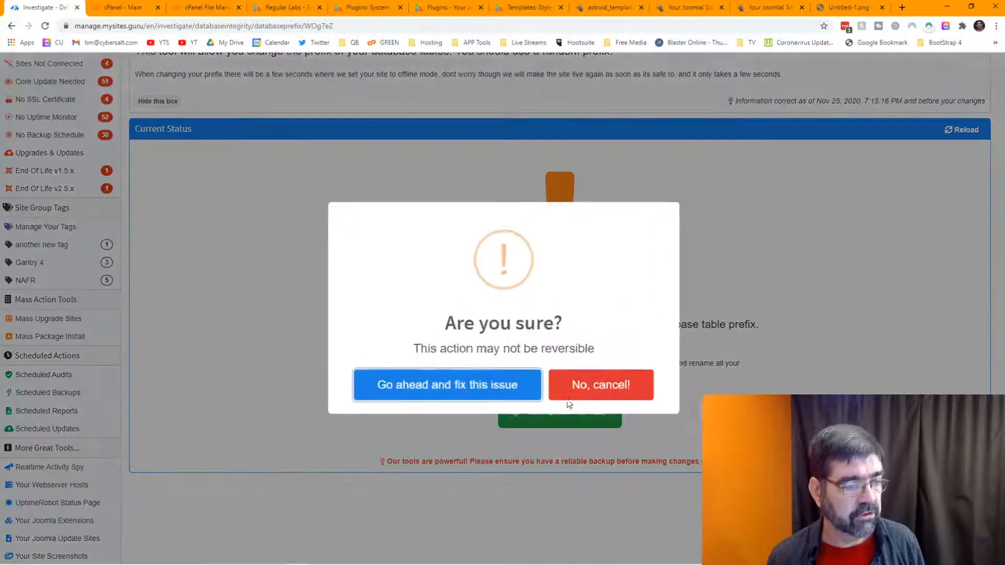
pyautogui.click(470, 385)
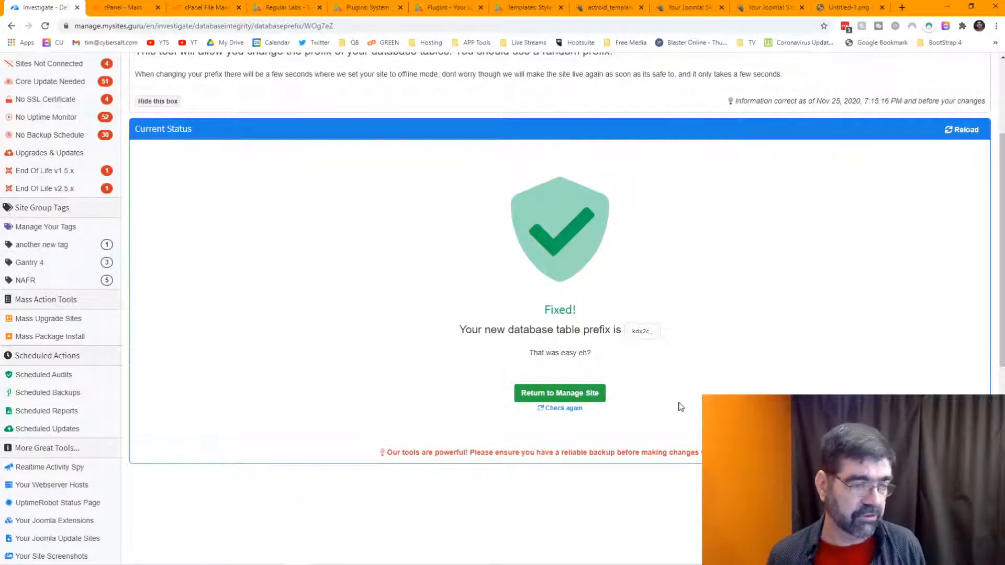
pyautogui.scroll(3, 269, 325)
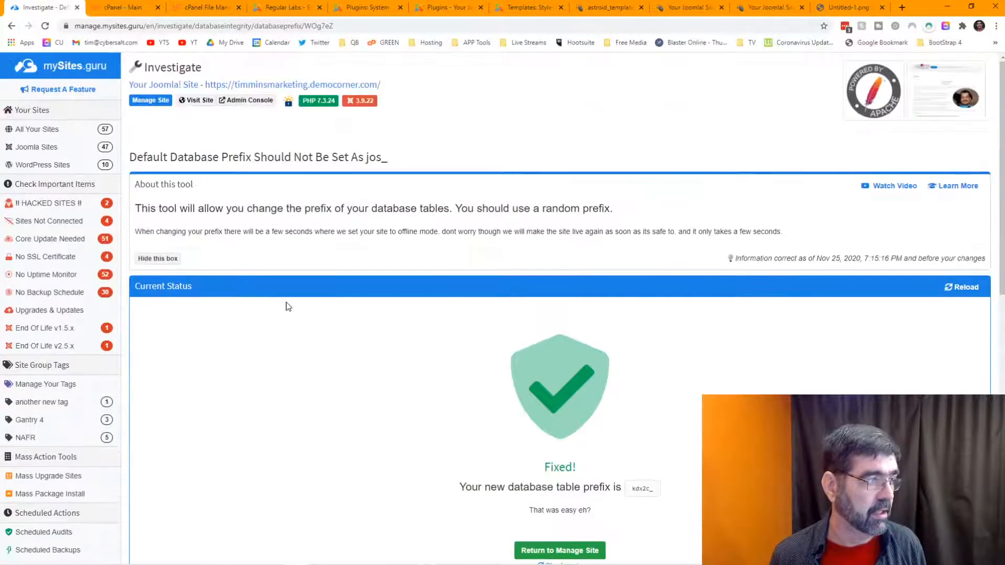
pyautogui.click(150, 101)
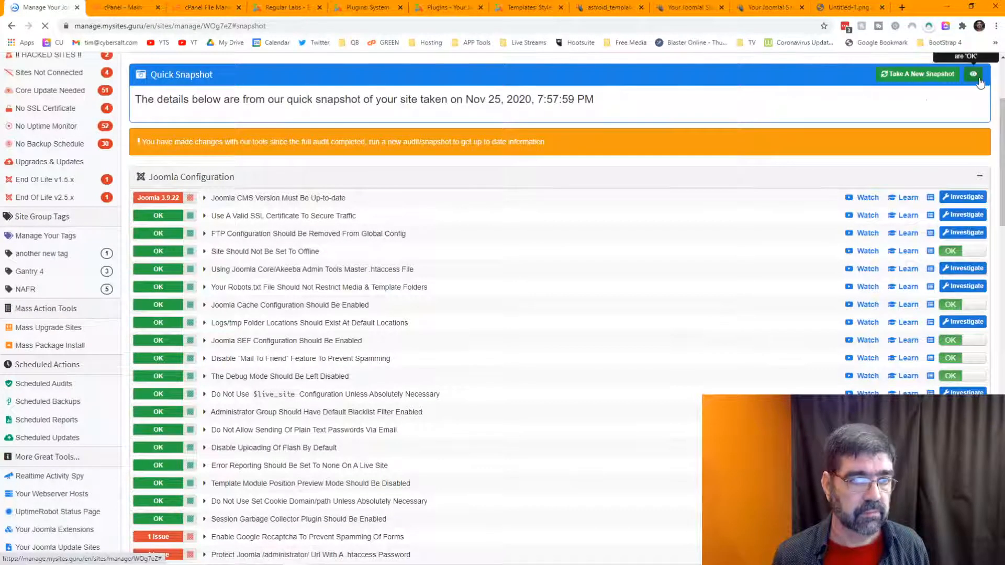
# Step: Auto-fix the User Action Log so entries purge after 30 days, then return to Manage Site
pyautogui.scroll(-4, 462, 288)
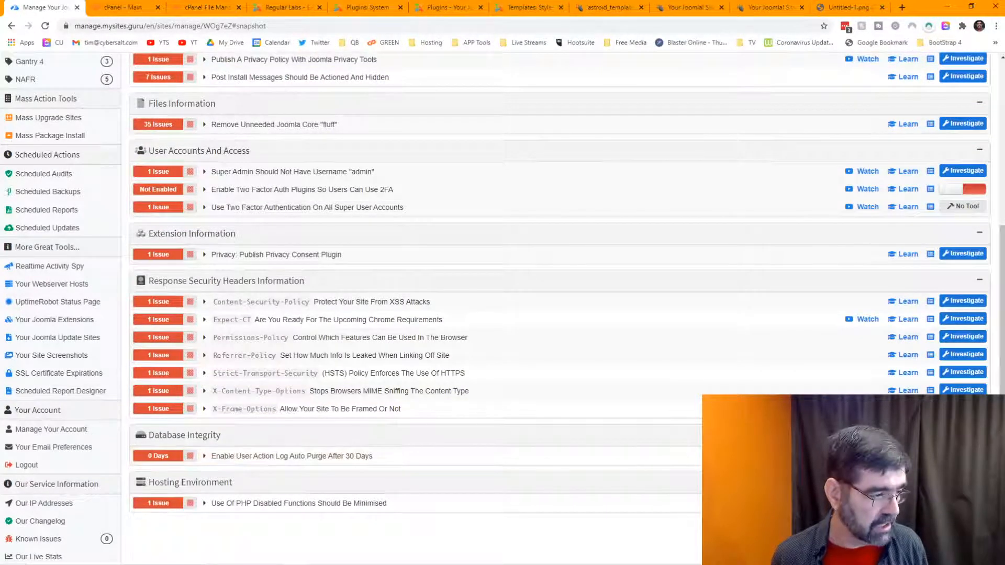
pyautogui.click(576, 456)
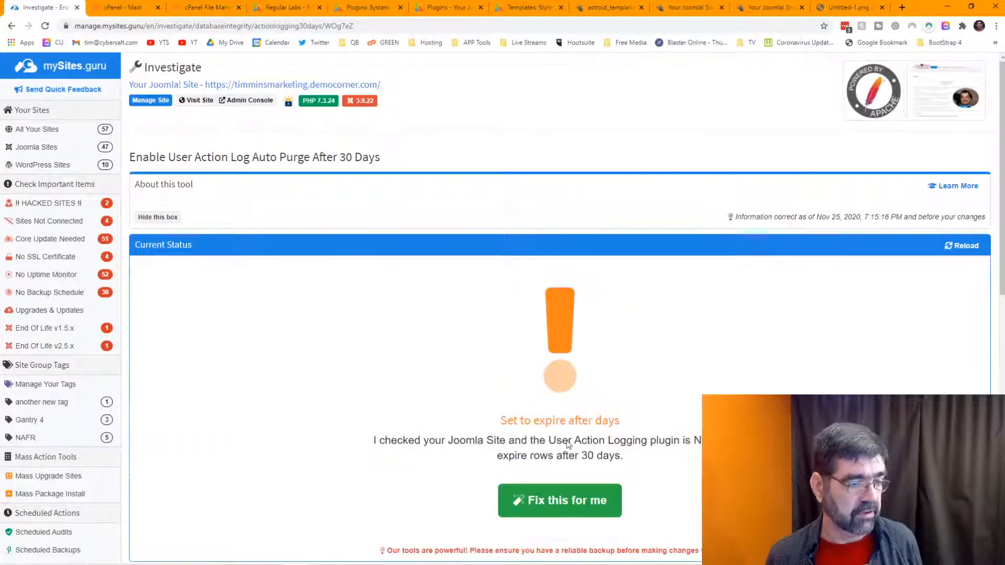
pyautogui.click(576, 499)
pyautogui.click(478, 383)
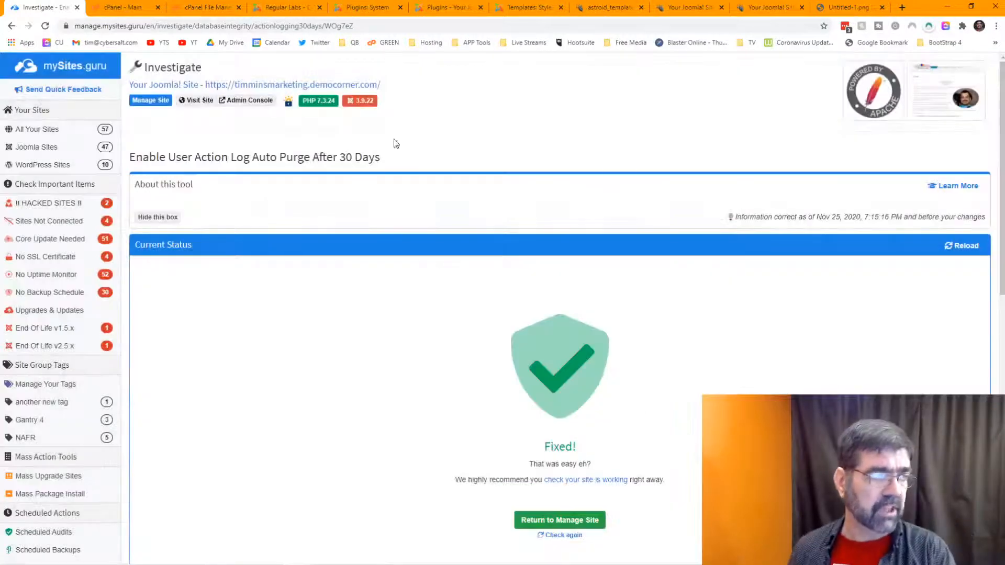
pyautogui.click(167, 99)
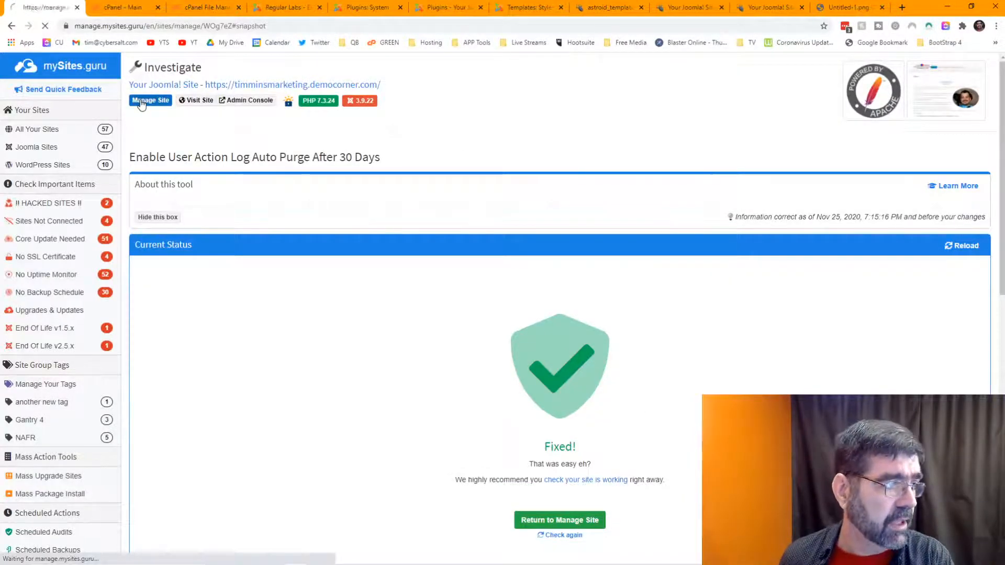
pyautogui.scroll(3, 201, 180)
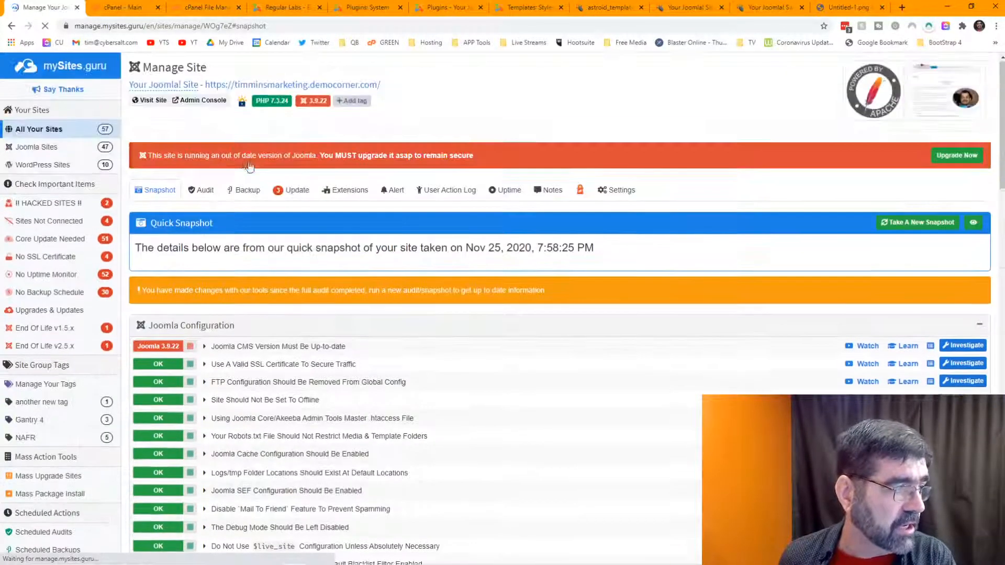
# Step: Review files flagged by the Suspect/Malicious Pattern audit check, then open the core file changes report
pyautogui.click(201, 191)
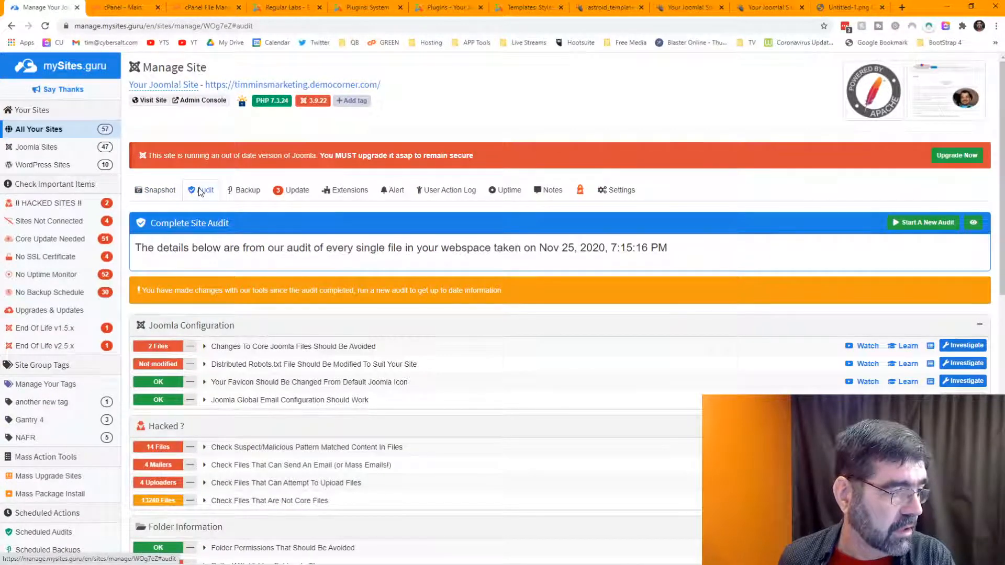
pyautogui.scroll(-3, 586, 314)
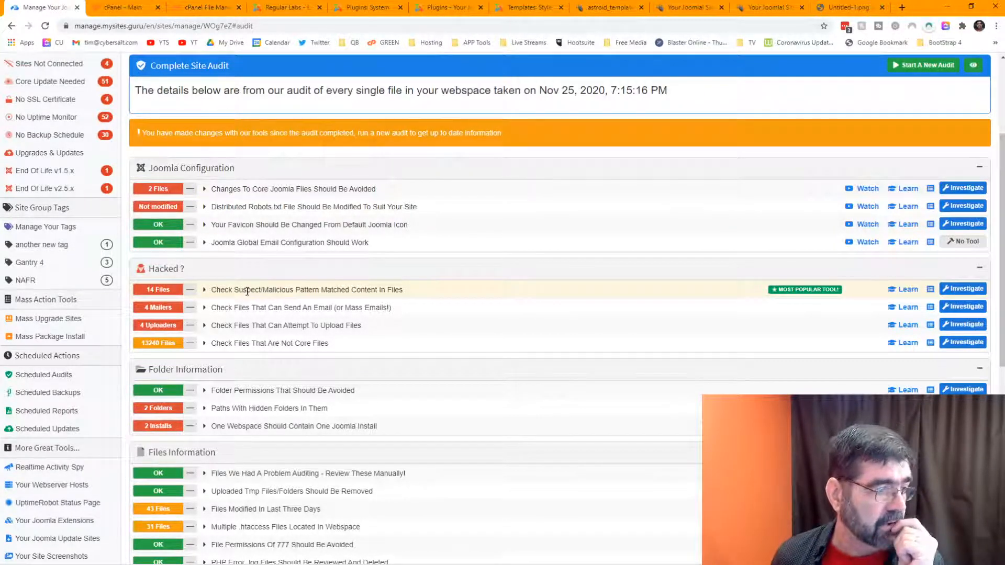
pyautogui.click(963, 289)
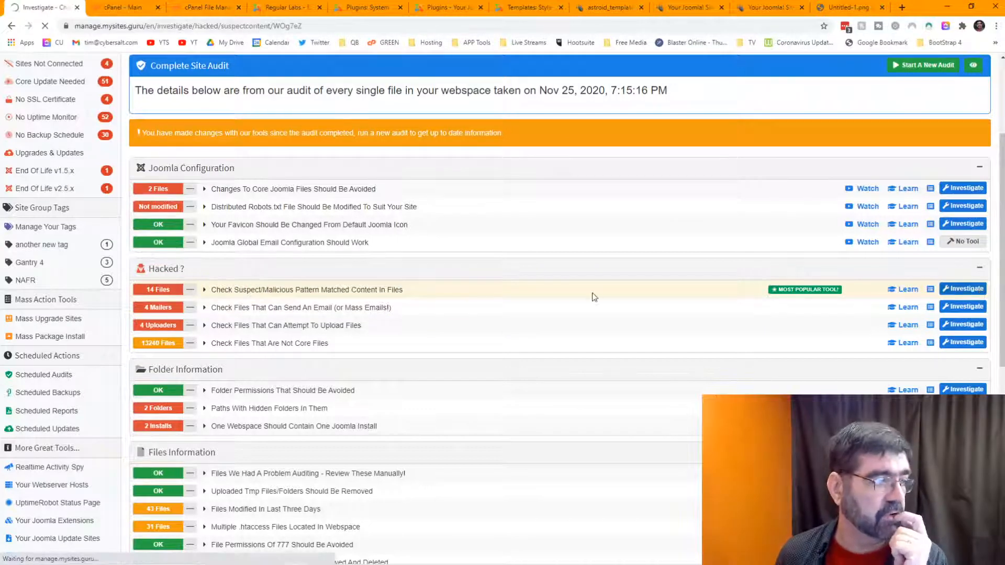
pyautogui.scroll(-6, 587, 288)
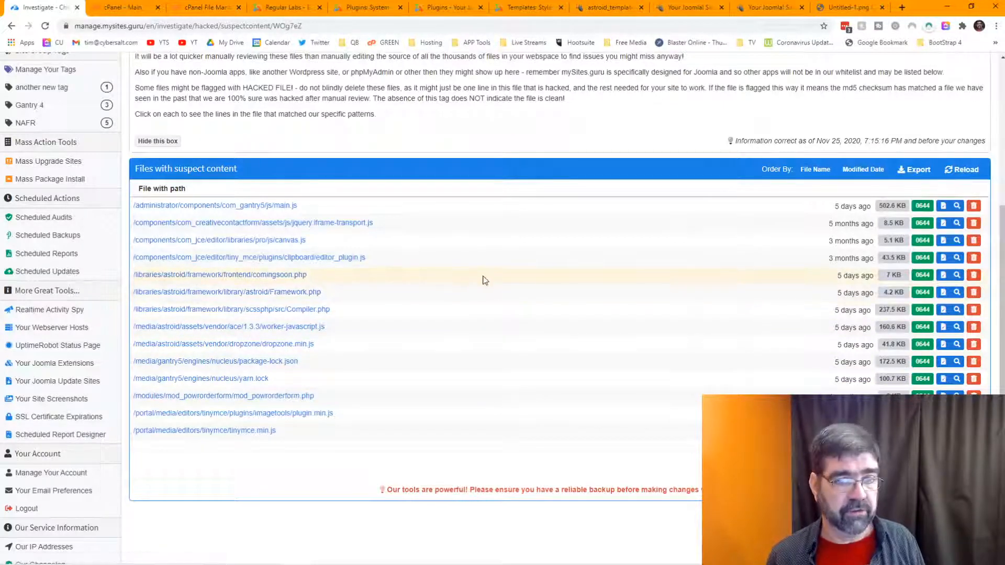
pyautogui.scroll(5, 712, 257)
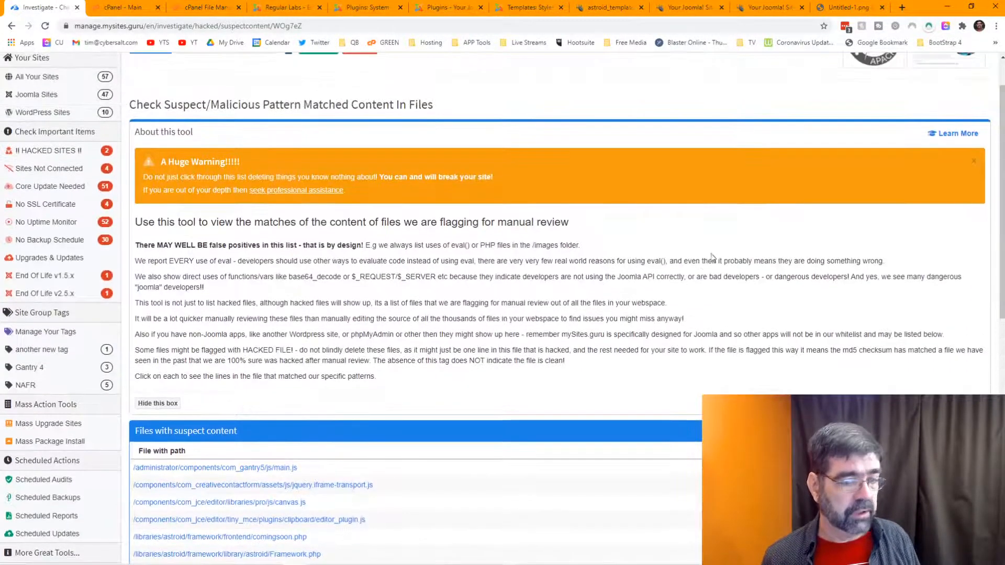
pyautogui.scroll(-2, 712, 363)
pyautogui.scroll(3, 711, 356)
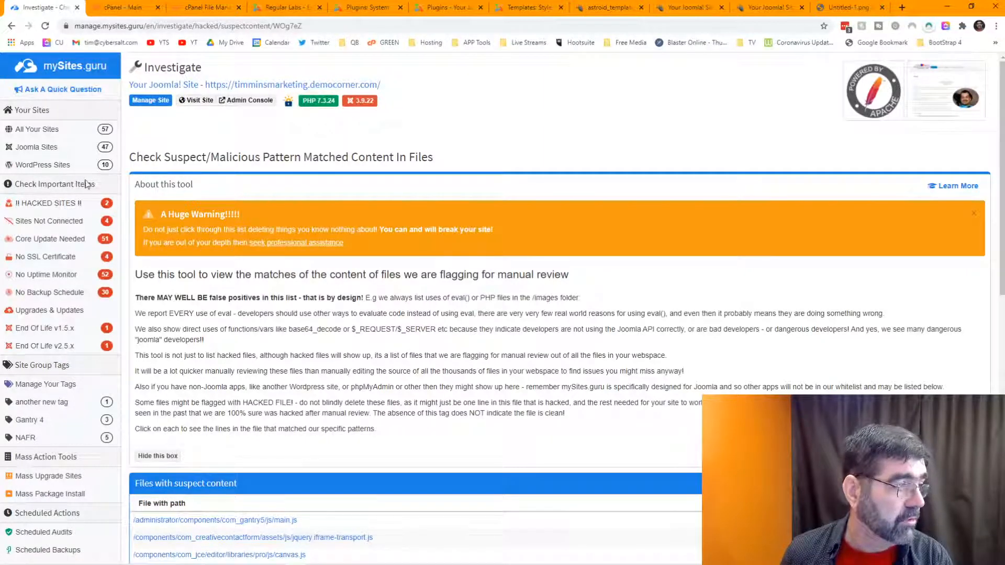
pyautogui.click(147, 101)
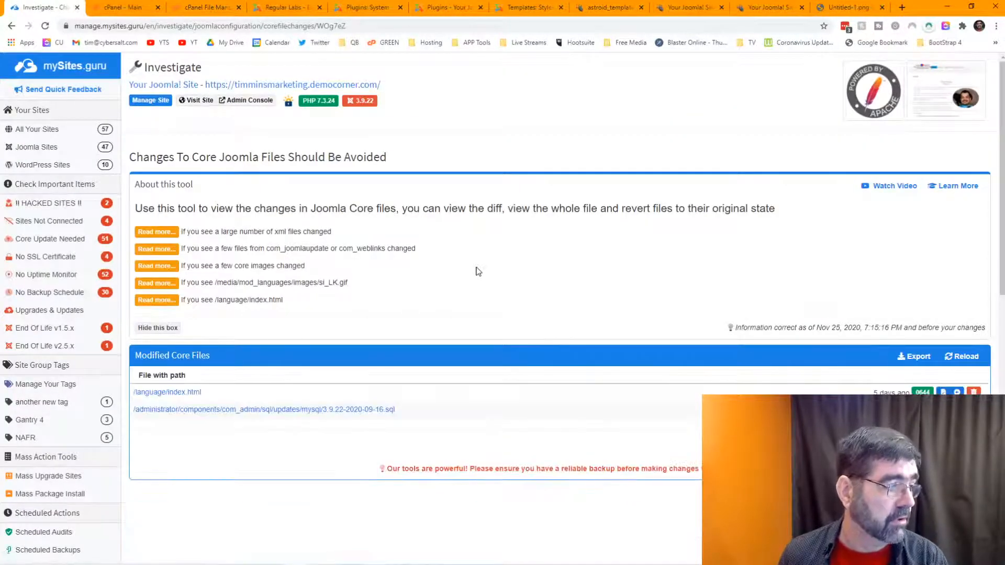
# Step: Return to the Nov 25, 2020 Complete Site Audit and scroll through its sections
pyautogui.click(152, 101)
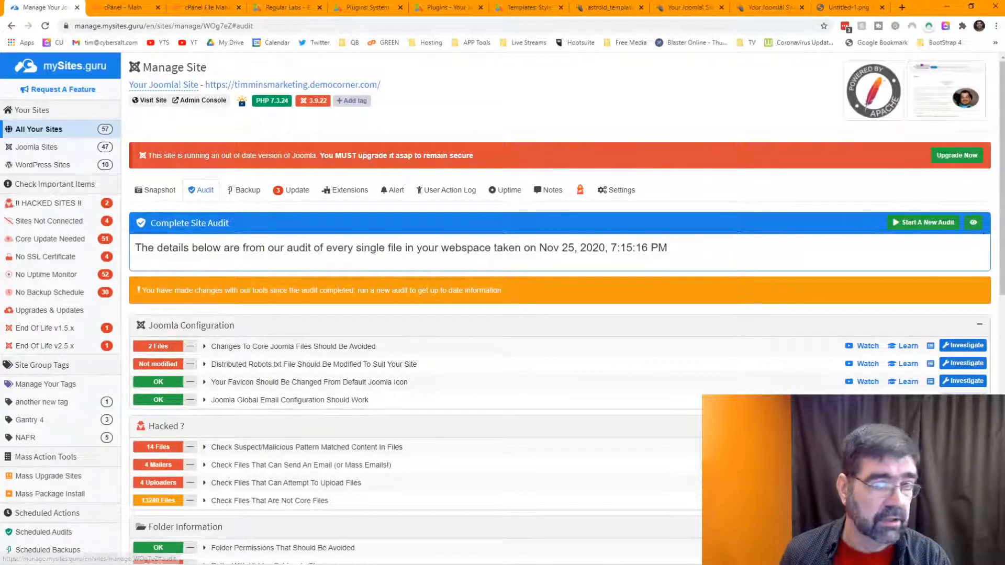
pyautogui.scroll(-4, 649, 329)
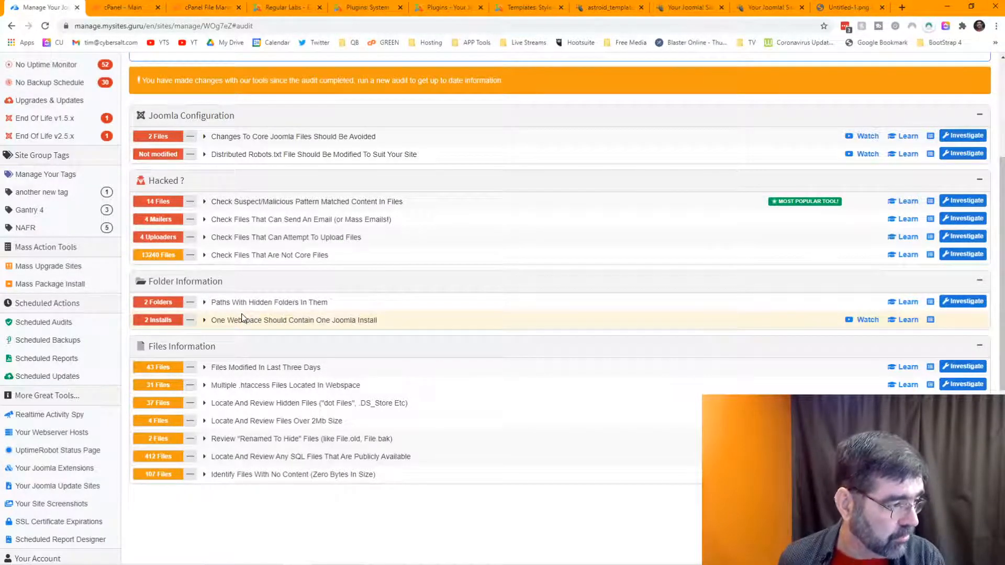
pyautogui.scroll(-2, 242, 318)
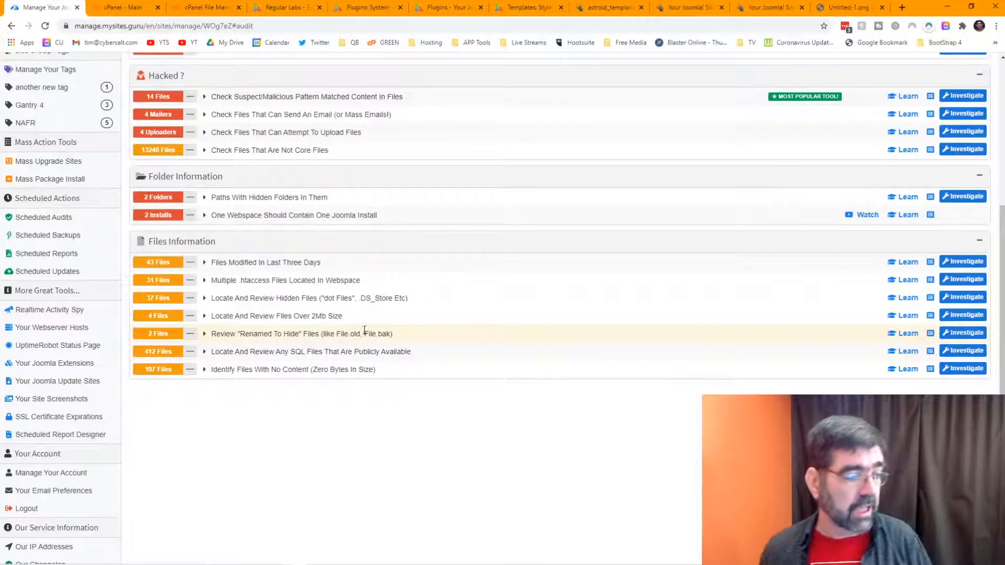
pyautogui.scroll(5, 366, 331)
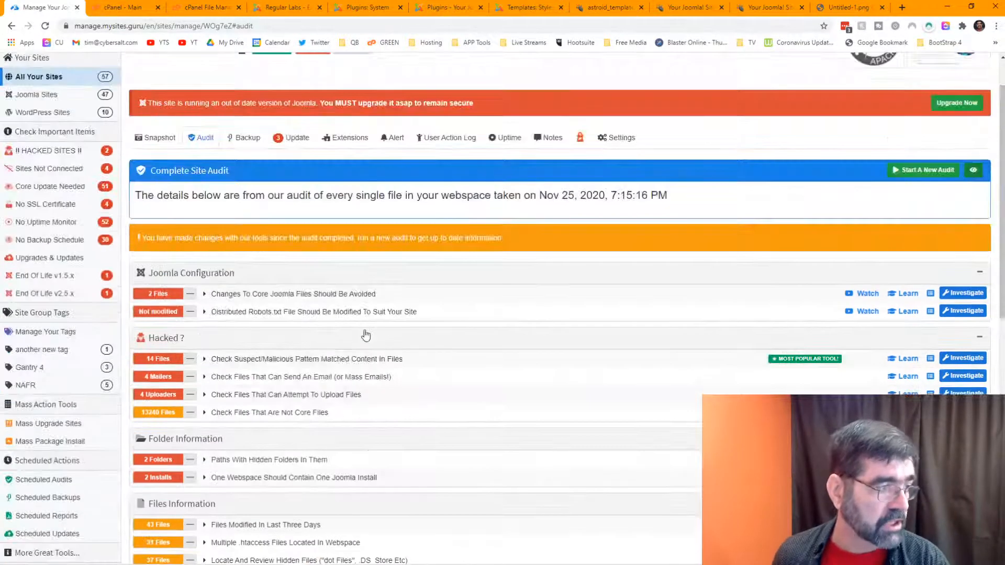
pyautogui.scroll(-1, 275, 343)
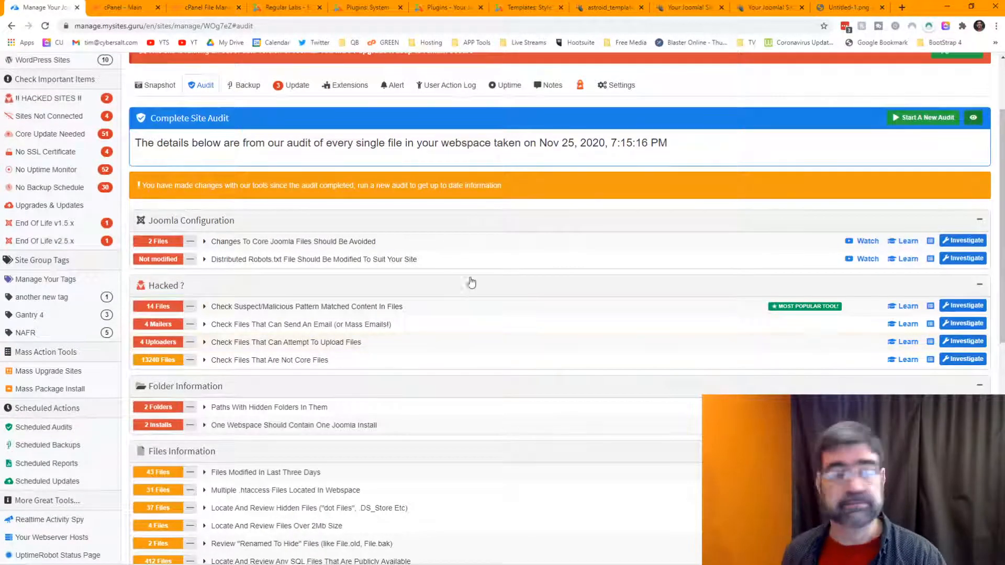
pyautogui.scroll(1, 473, 283)
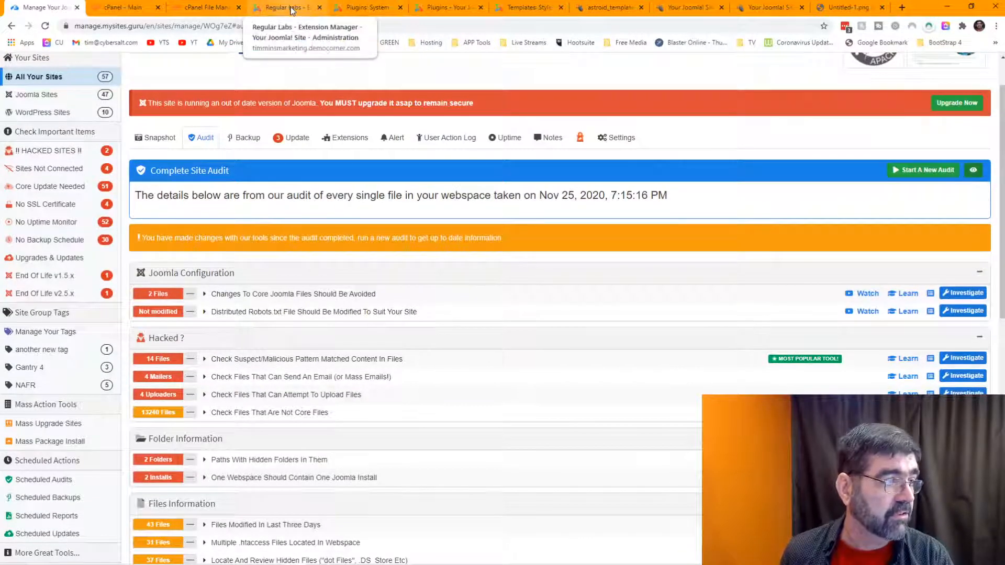
# Step: Review the three pending extension updates in mySites.guru's Update tab, then return to Regular Labs
pyautogui.click(289, 144)
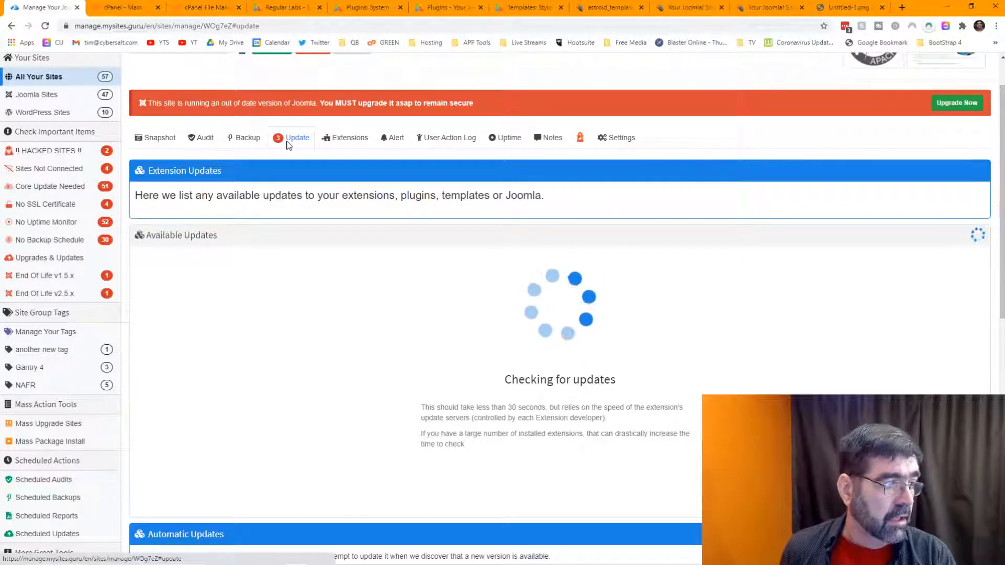
pyautogui.rightClick(289, 144)
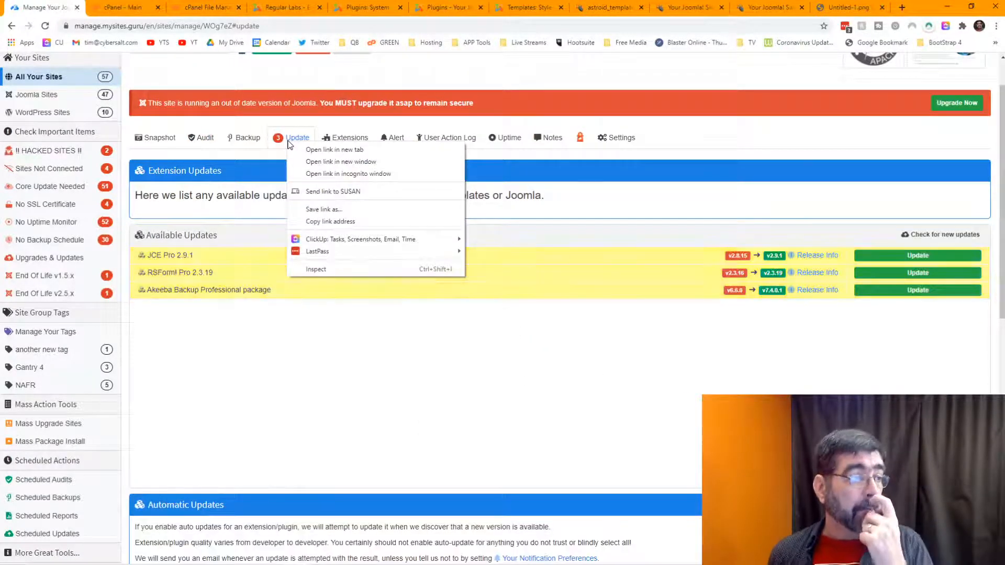
pyautogui.click(694, 76)
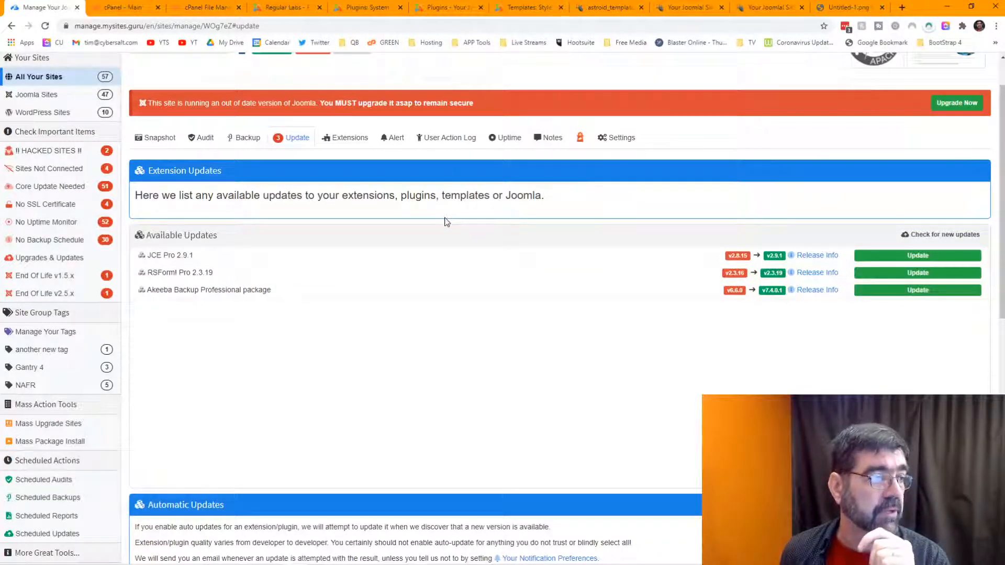
pyautogui.scroll(1, 445, 222)
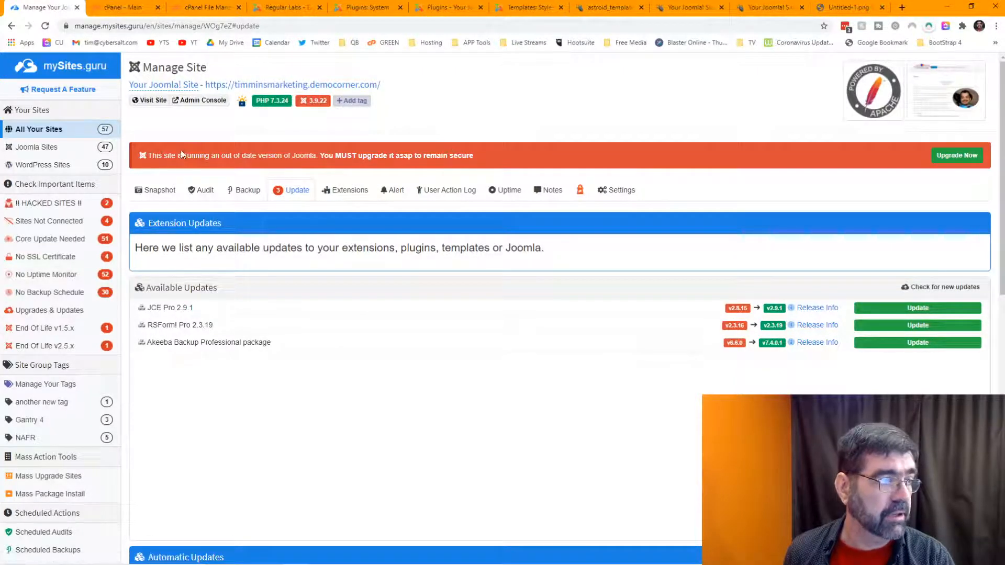
pyautogui.click(285, 7)
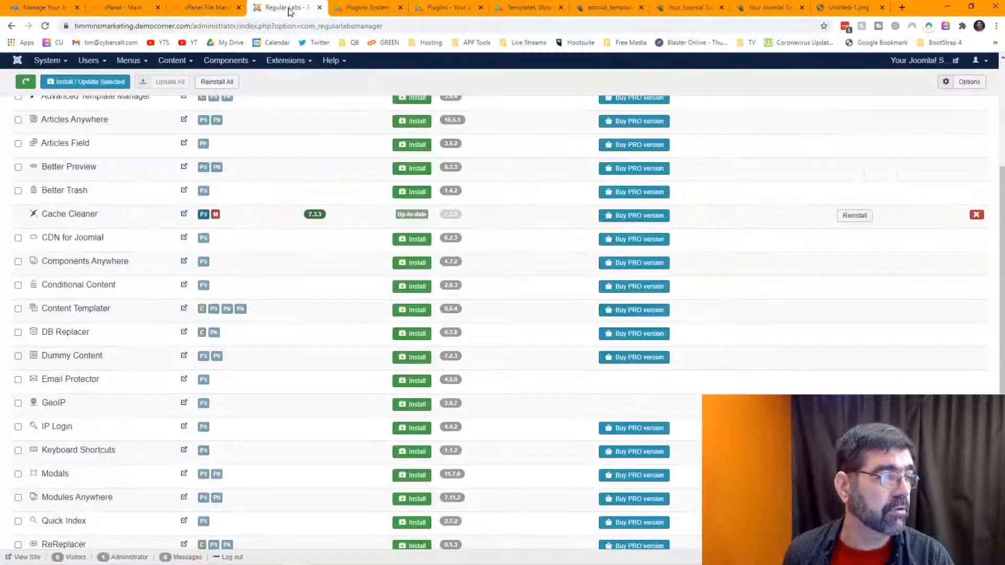
# Step: Save Cache Cleaner, install the Joomla 3.9.23 core update, and open Regular Labs Extension Manager
pyautogui.click(360, 9)
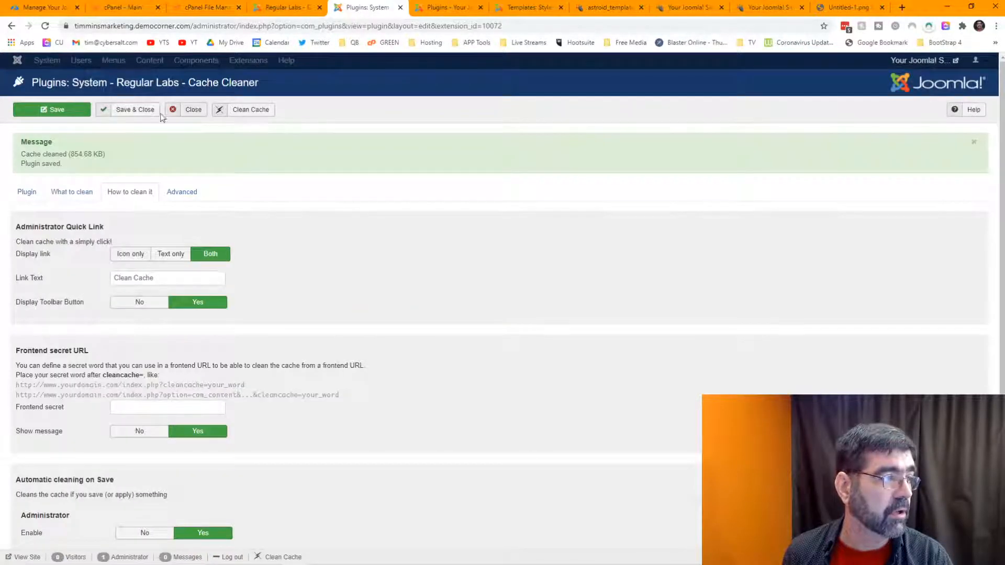
pyautogui.click(137, 114)
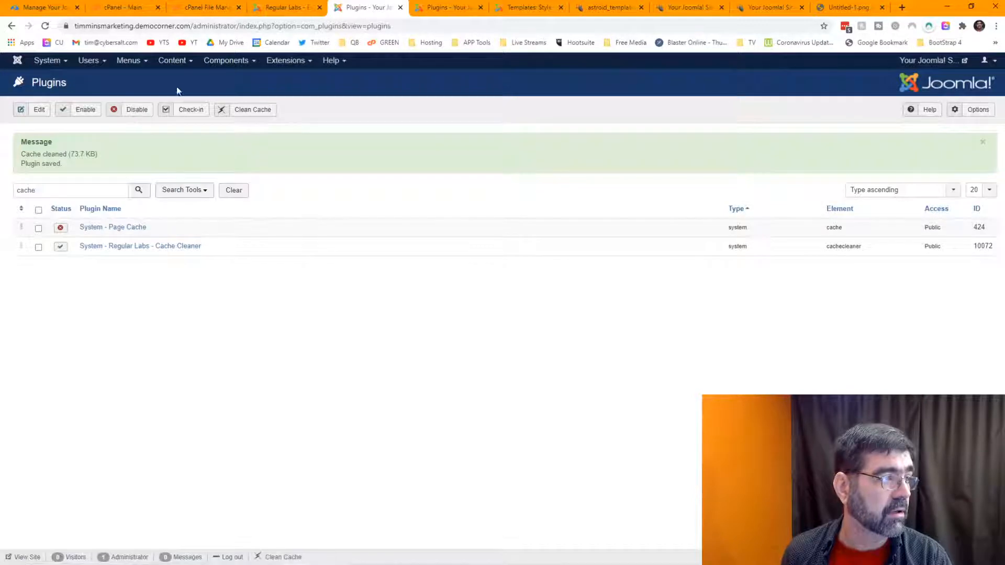
pyautogui.click(220, 62)
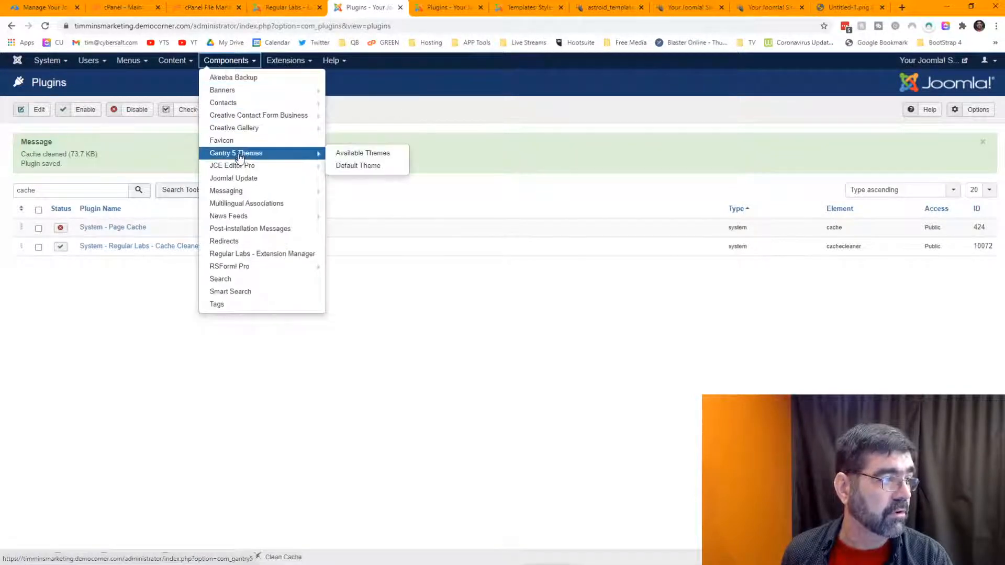
pyautogui.click(239, 179)
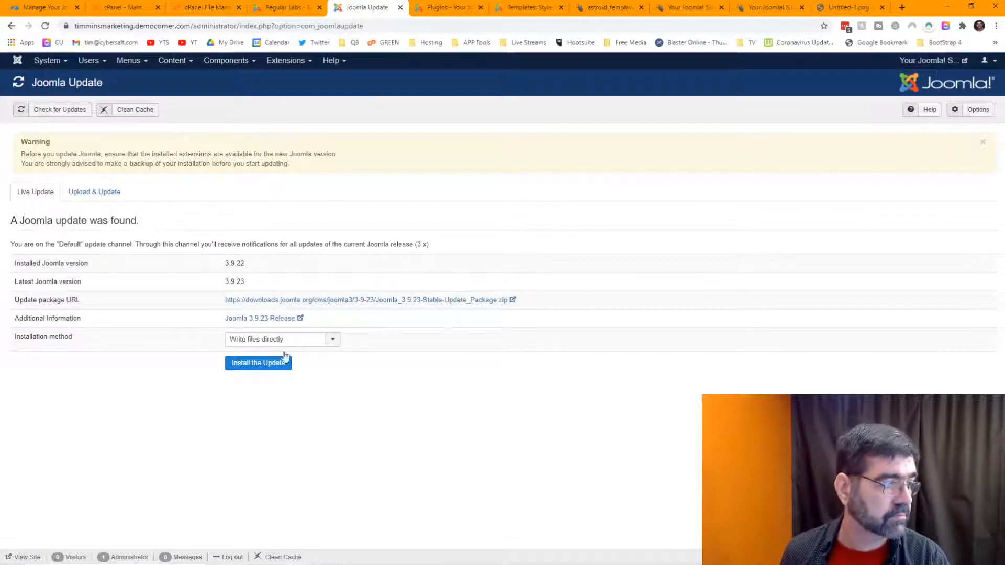
pyautogui.click(265, 369)
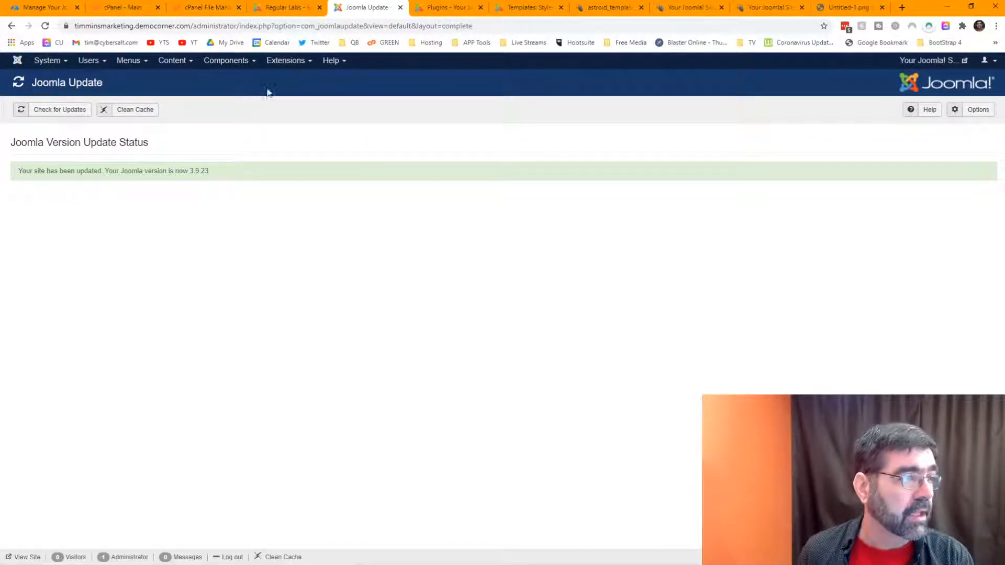
pyautogui.click(220, 64)
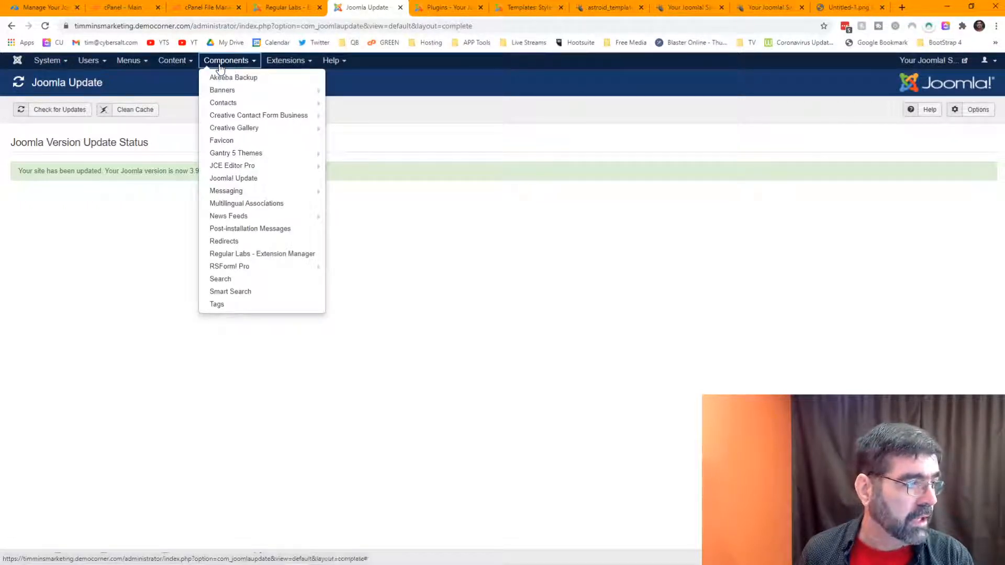
pyautogui.click(266, 253)
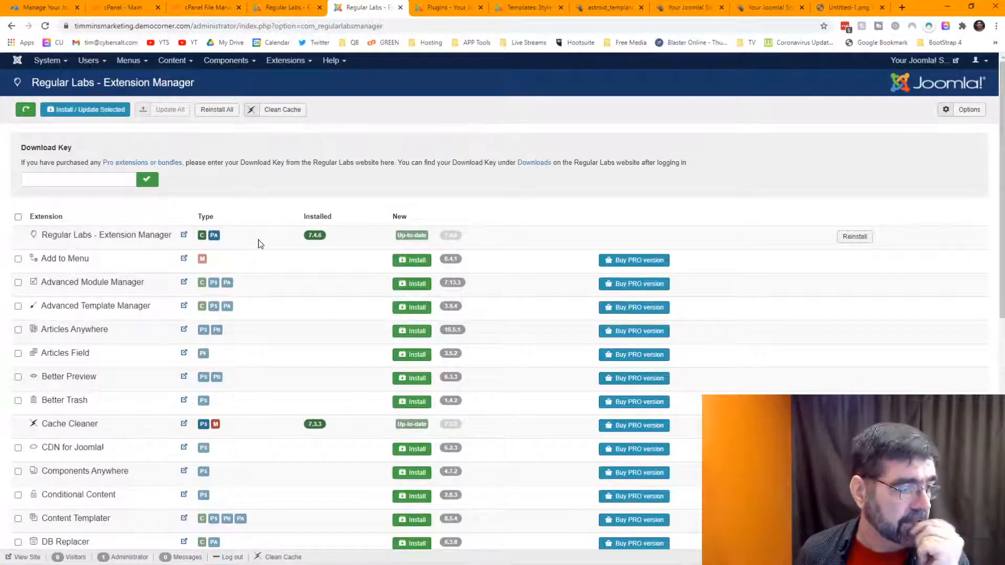
# Step: Open the GENERAL article for editing and preview the live site in a new tab
pyautogui.click(282, 6)
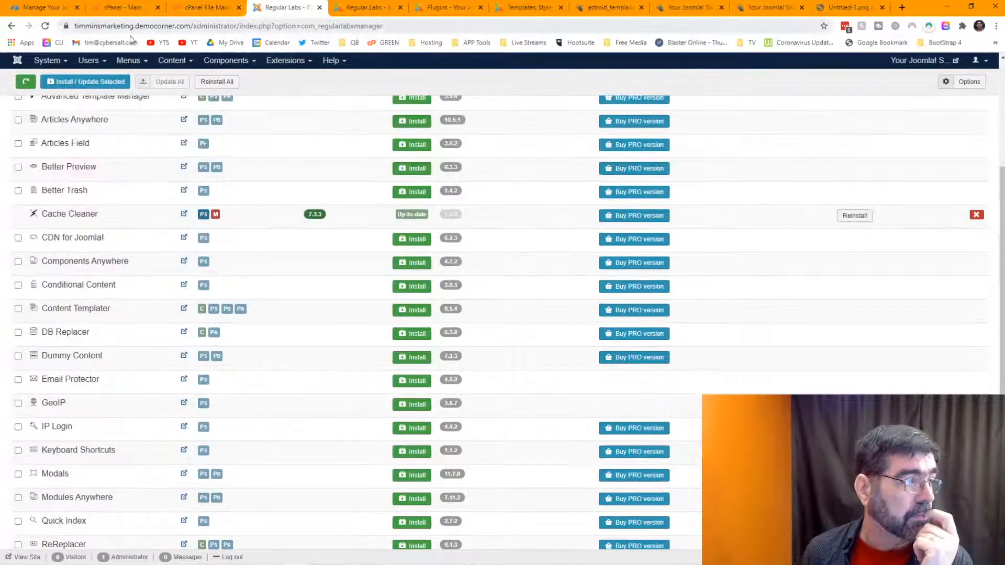
pyautogui.click(174, 63)
pyautogui.click(175, 77)
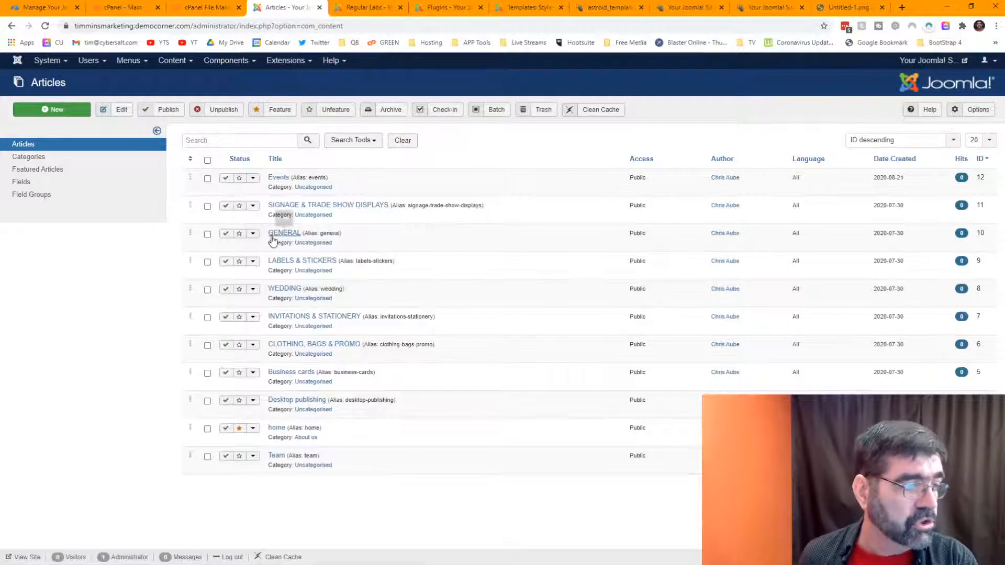
pyautogui.click(280, 238)
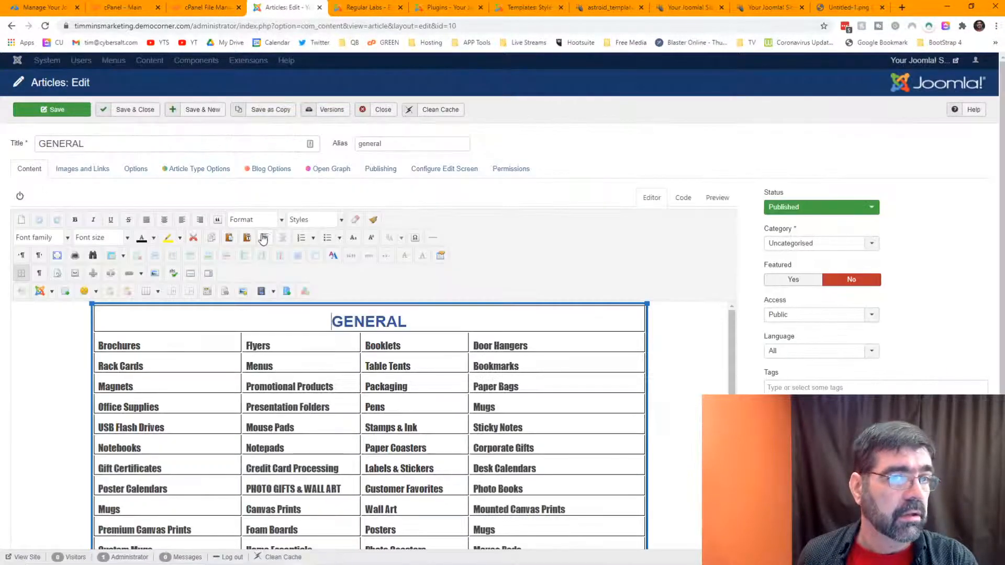
pyautogui.click(910, 62)
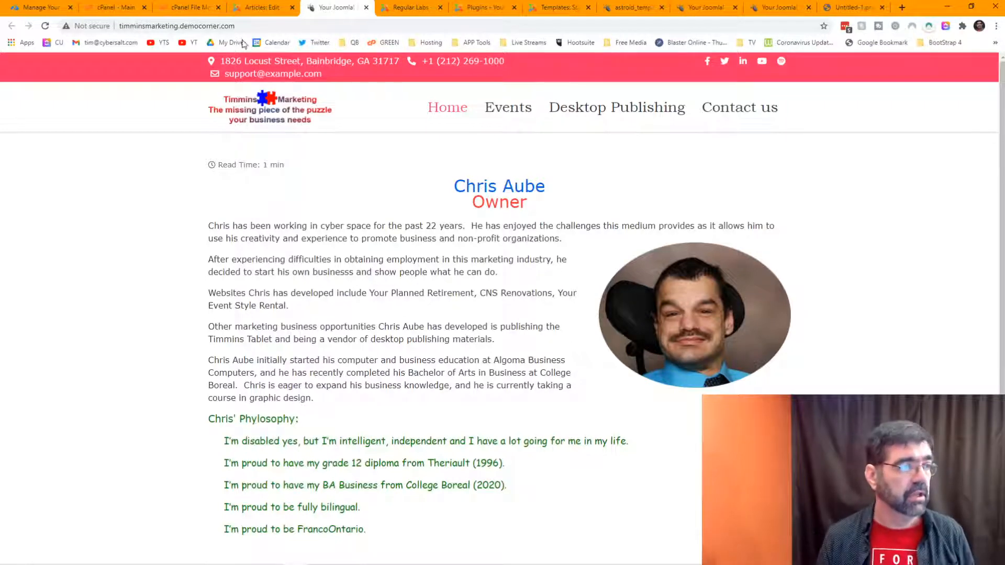
pyautogui.click(245, 7)
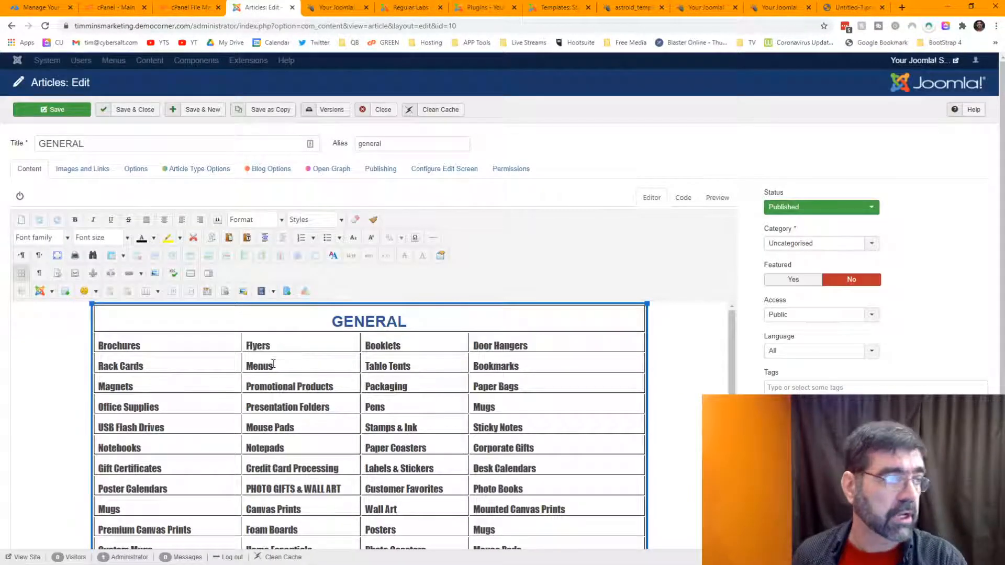
# Step: Install Better Preview 6.3.3 via the Extension Manager and list its plugins
pyautogui.click(403, 8)
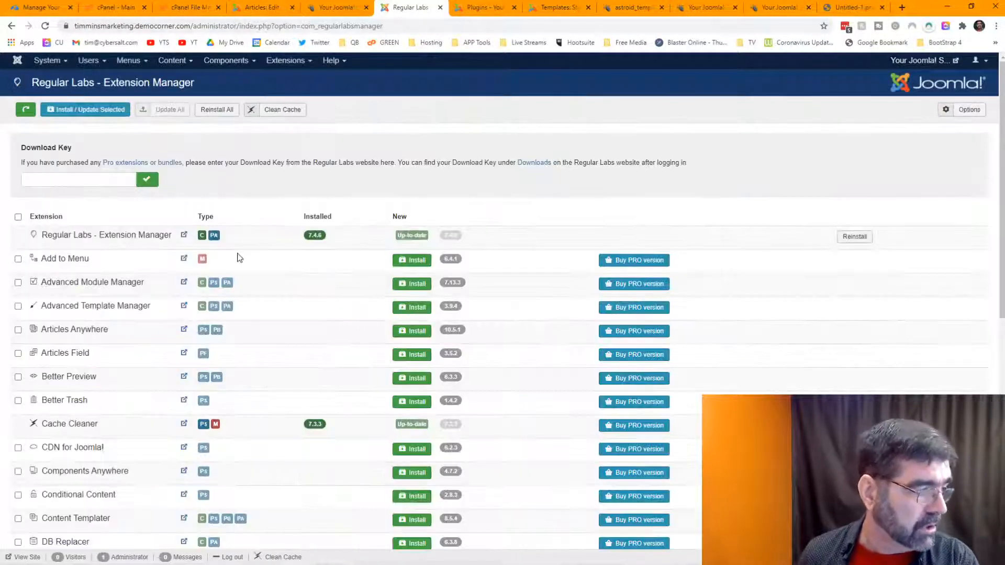
pyautogui.scroll(-2, 105, 247)
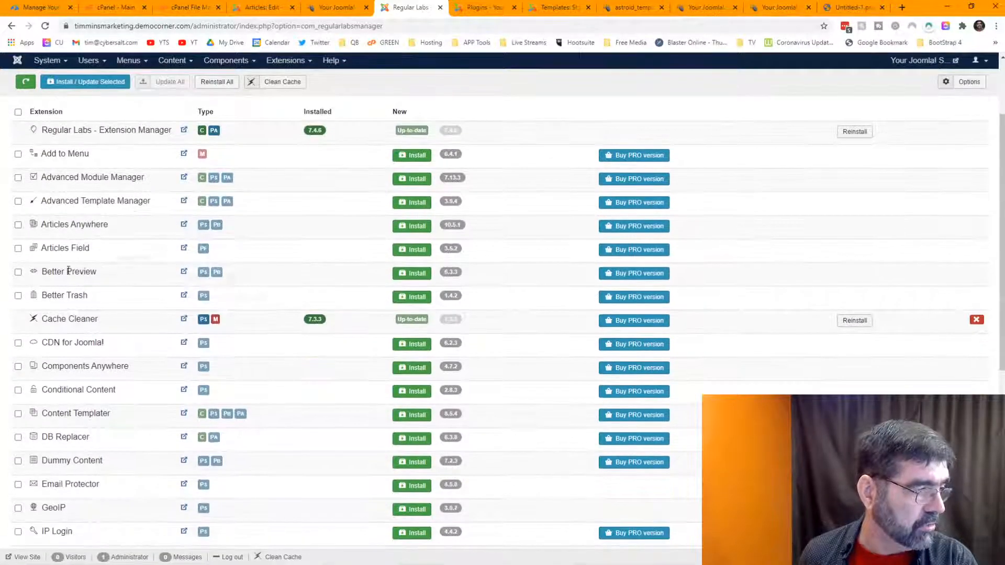
pyautogui.click(412, 273)
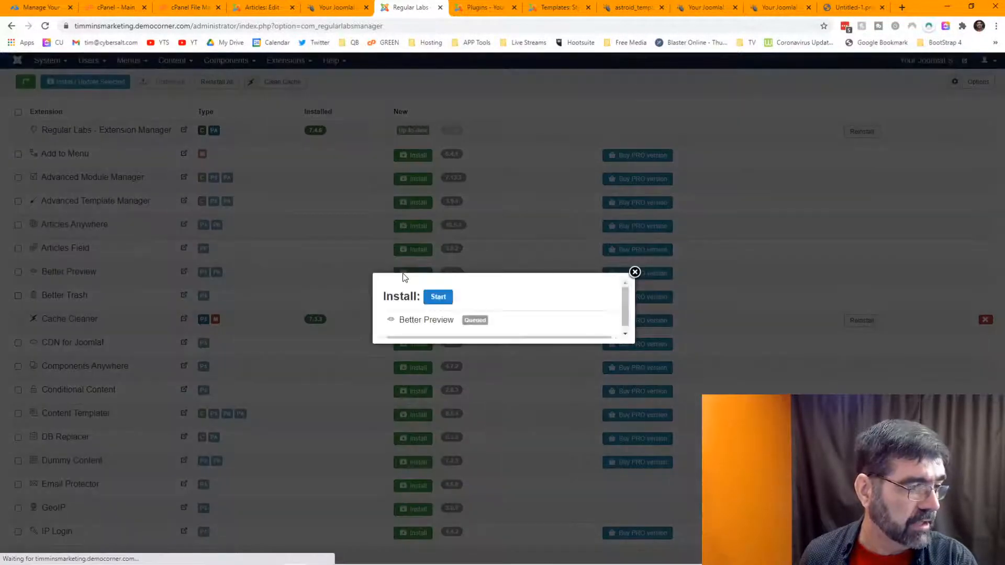
pyautogui.click(436, 297)
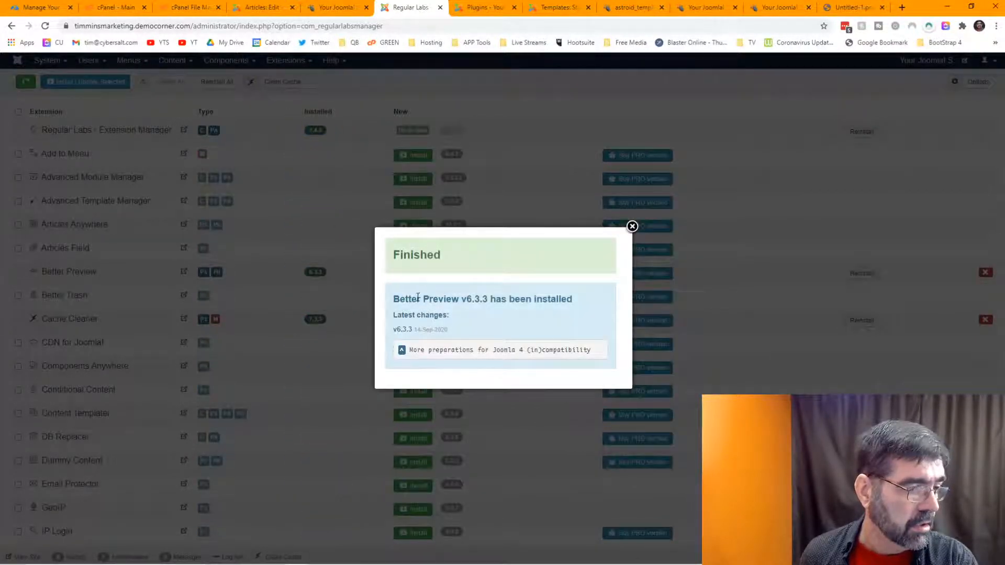
pyautogui.click(631, 227)
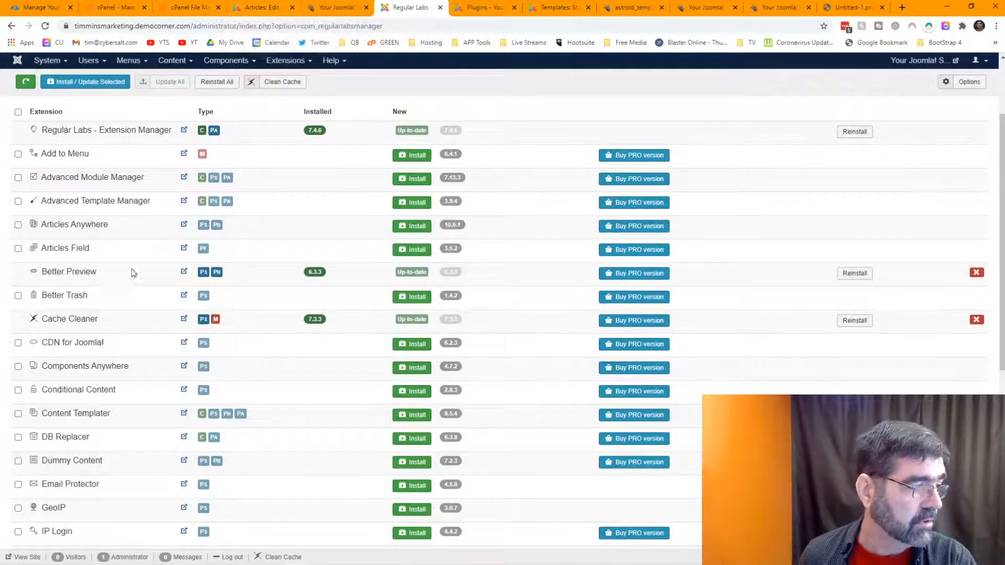
pyautogui.click(205, 273)
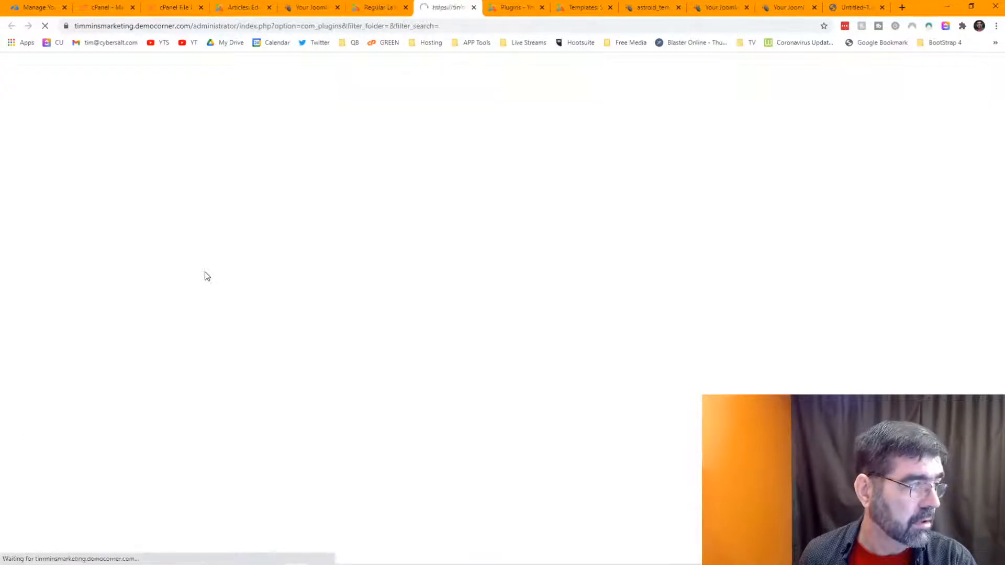
pyautogui.click(68, 141)
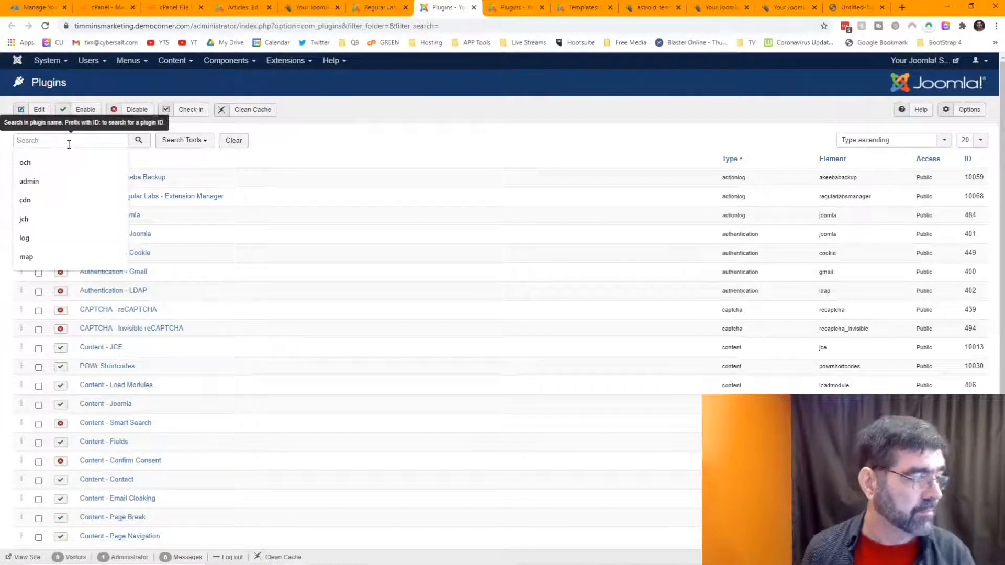
pyautogui.scroll(-1, 250, 168)
pyautogui.scroll(1, 716, 170)
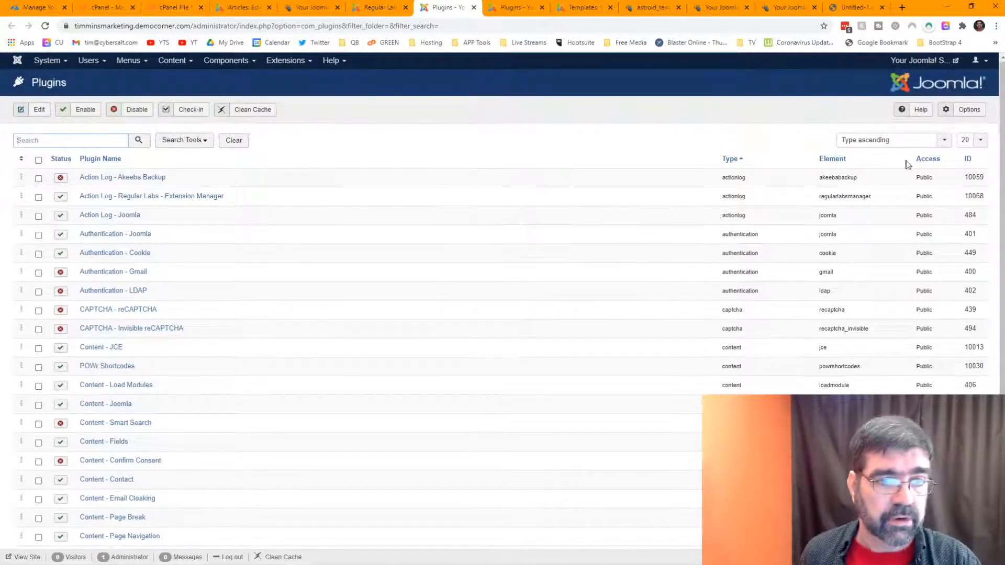
pyautogui.click(969, 159)
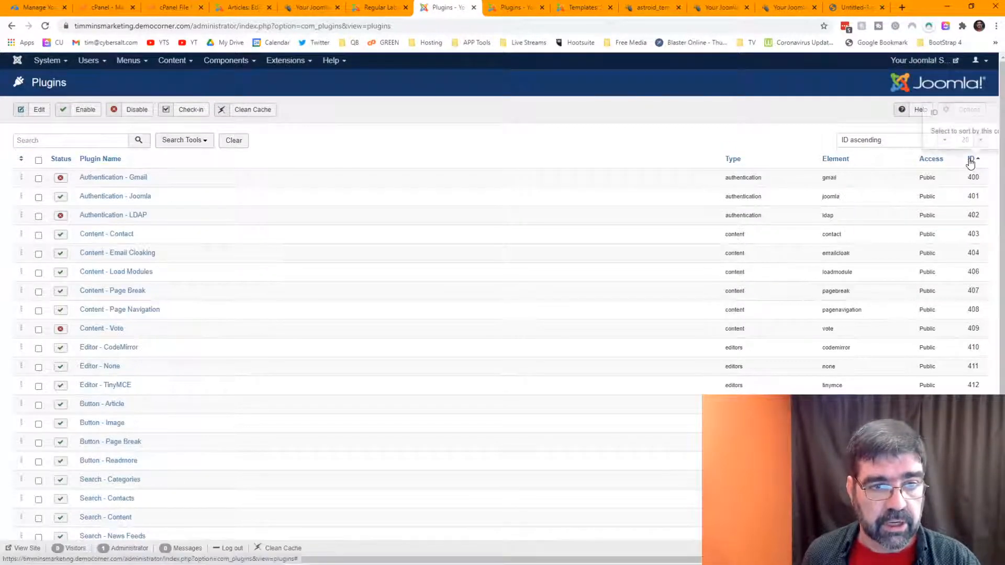
pyautogui.click(969, 159)
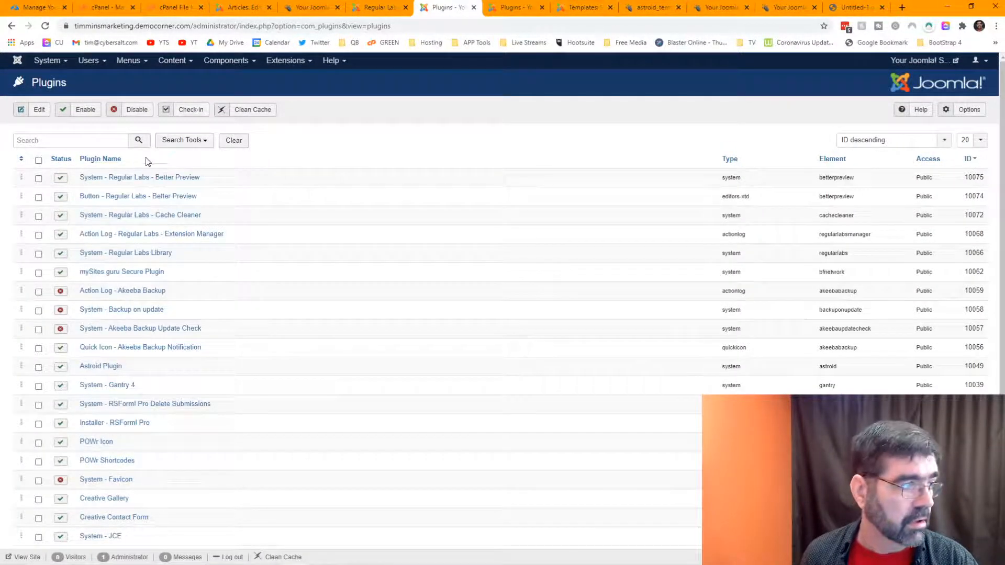
pyautogui.click(252, 7)
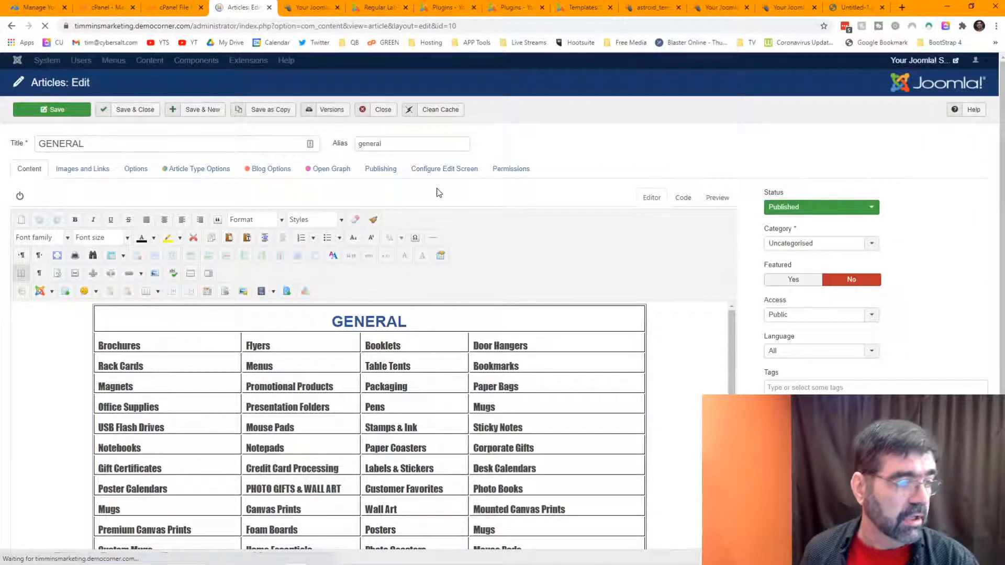
pyautogui.click(919, 60)
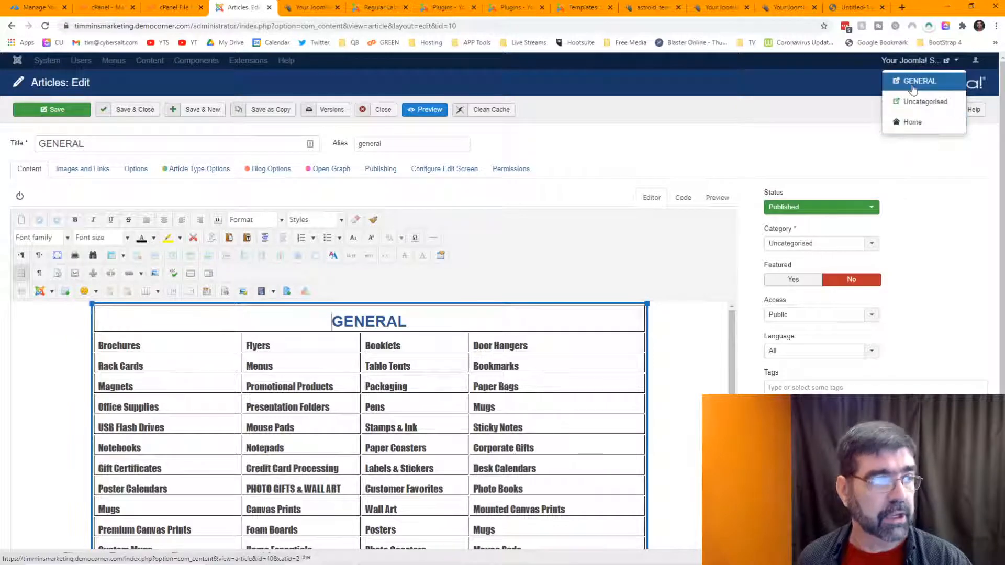
pyautogui.click(913, 90)
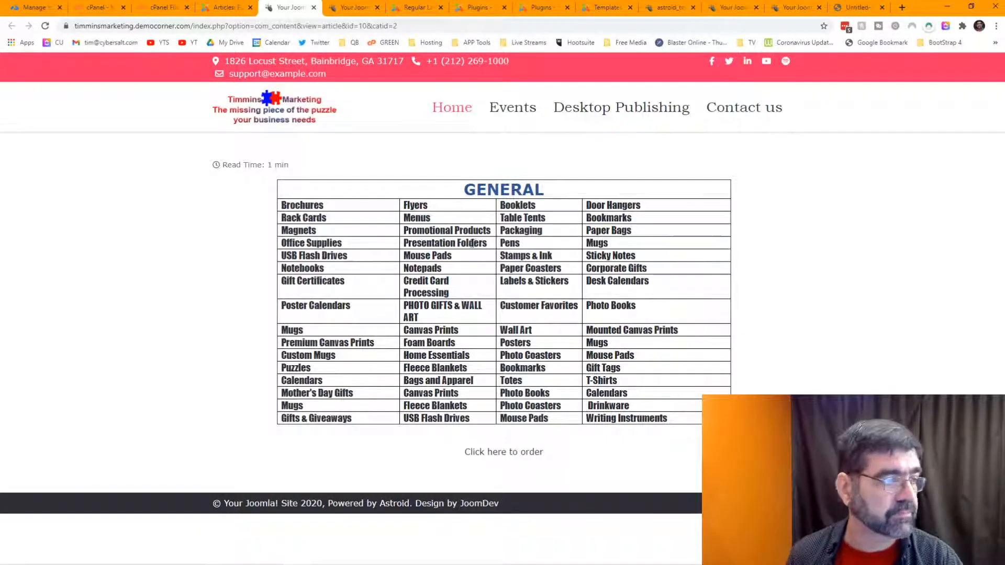
pyautogui.click(224, 11)
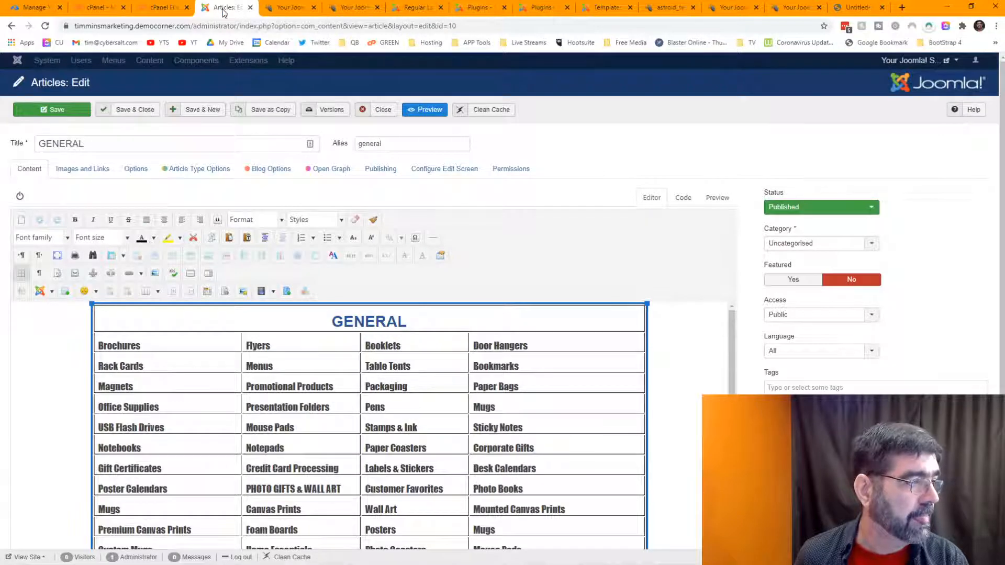
pyautogui.click(377, 109)
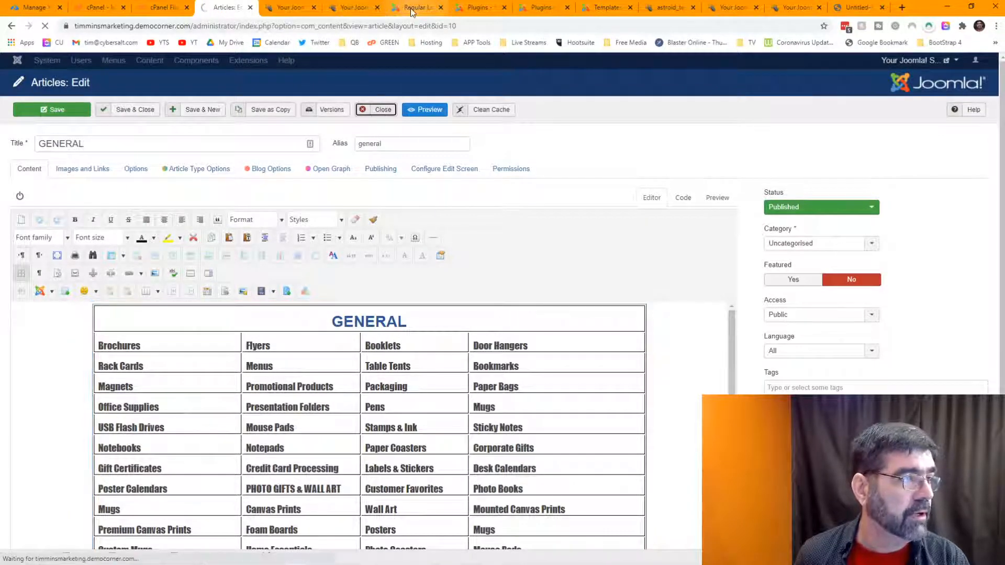
pyautogui.click(412, 8)
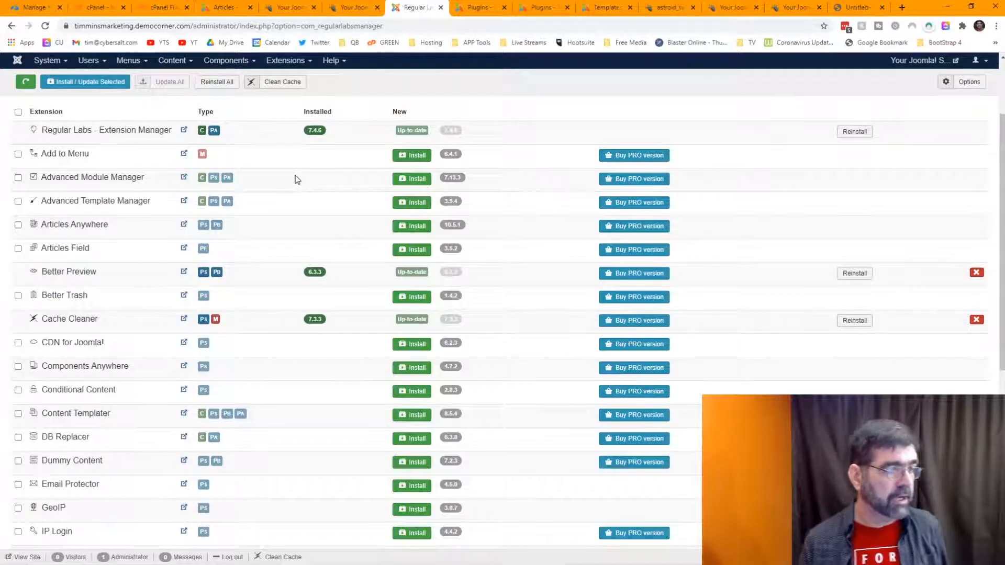
pyautogui.click(667, 8)
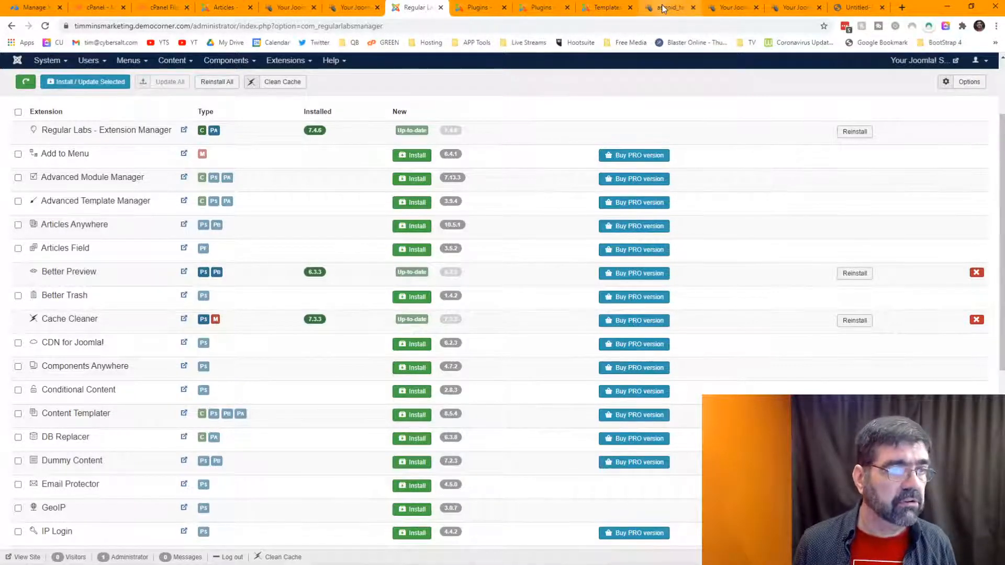
pyautogui.click(721, 9)
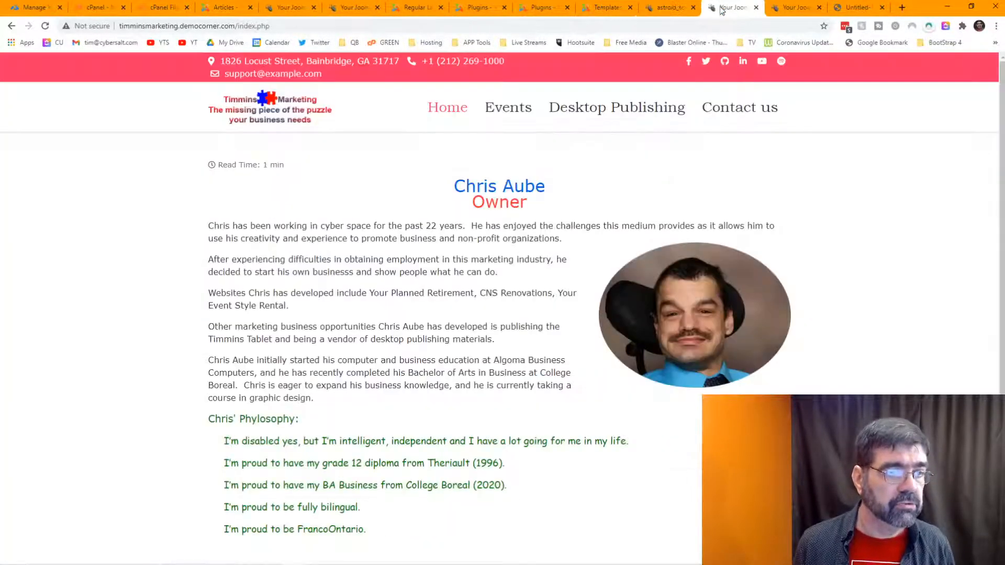
pyautogui.scroll(-1, 552, 197)
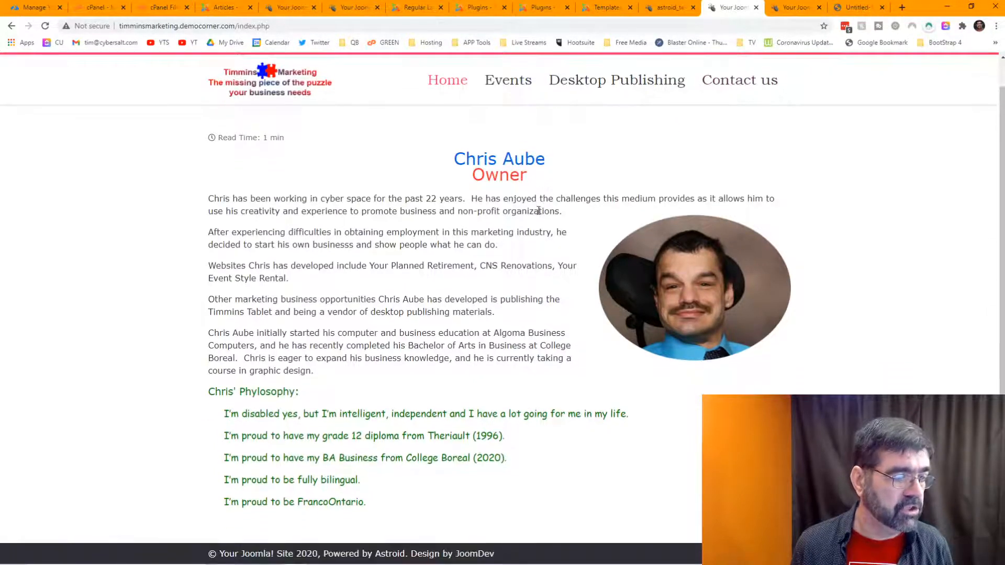
pyautogui.scroll(1, 539, 208)
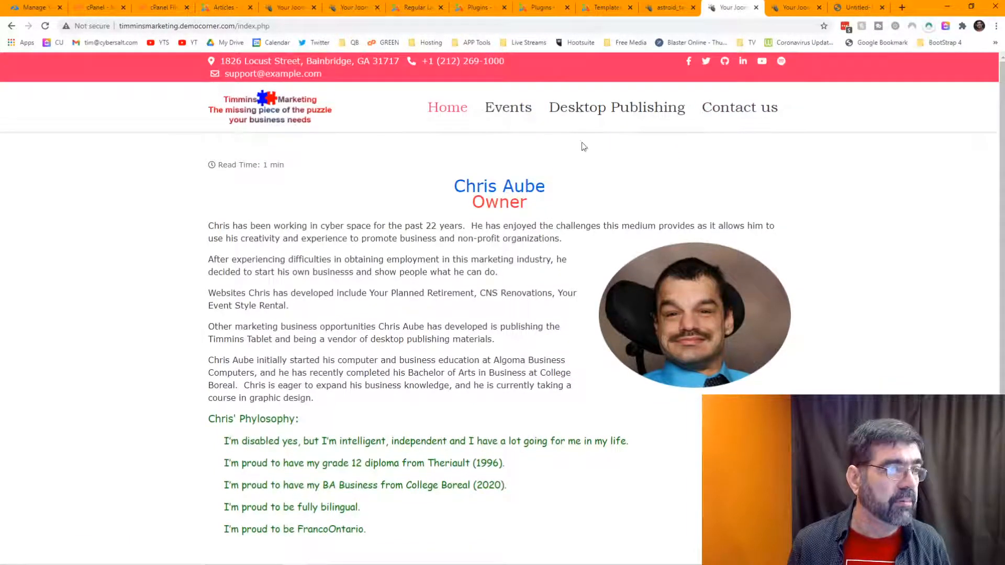
pyautogui.click(411, 9)
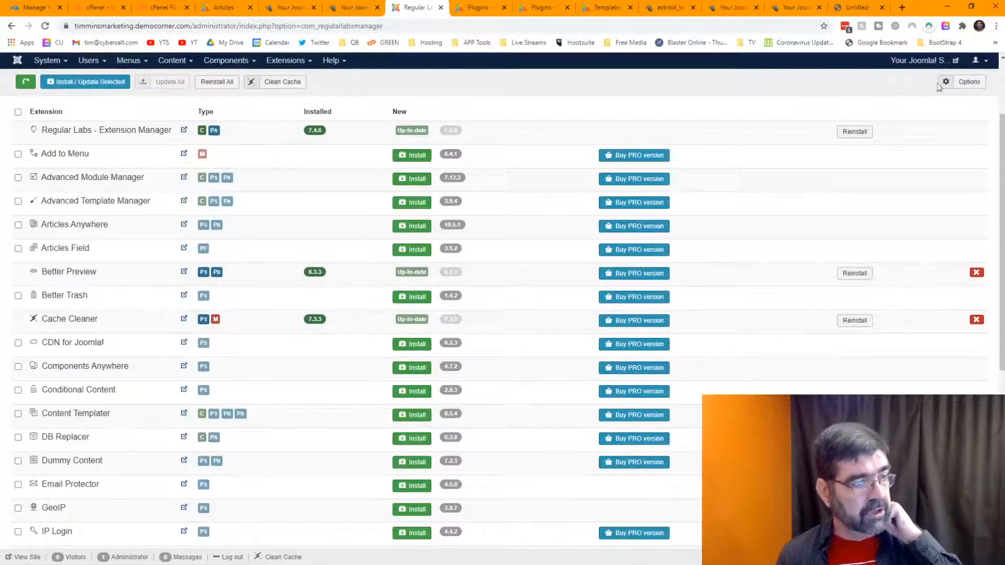
# Step: Install Advanced Module Manager 7.13.3 and queue Better Trash for installation
pyautogui.click(417, 179)
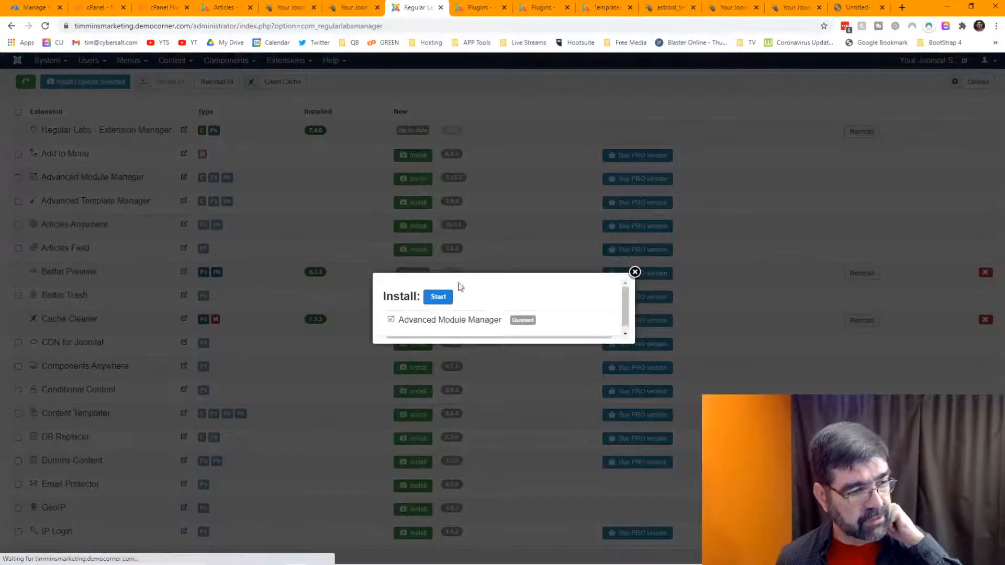
pyautogui.click(443, 295)
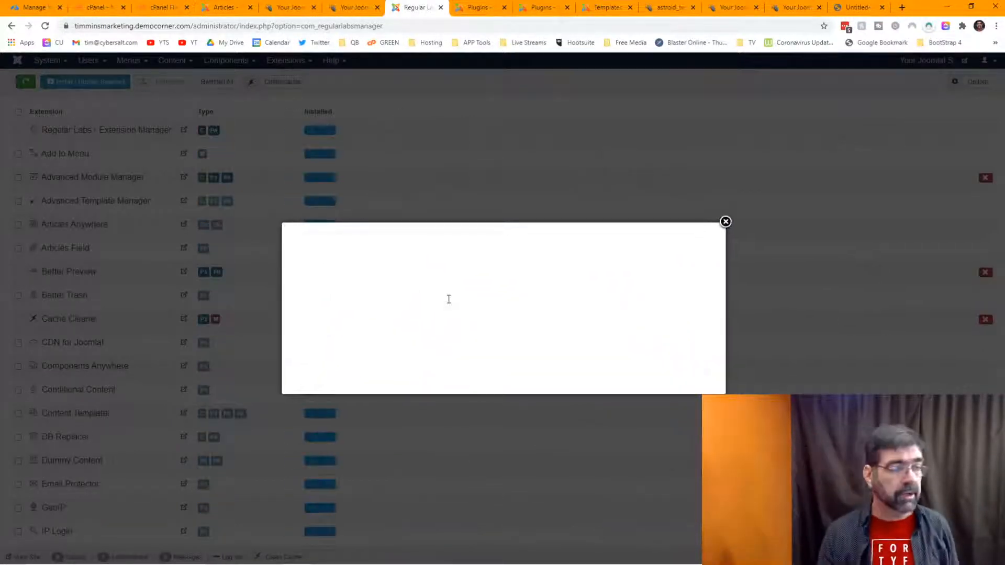
pyautogui.click(725, 222)
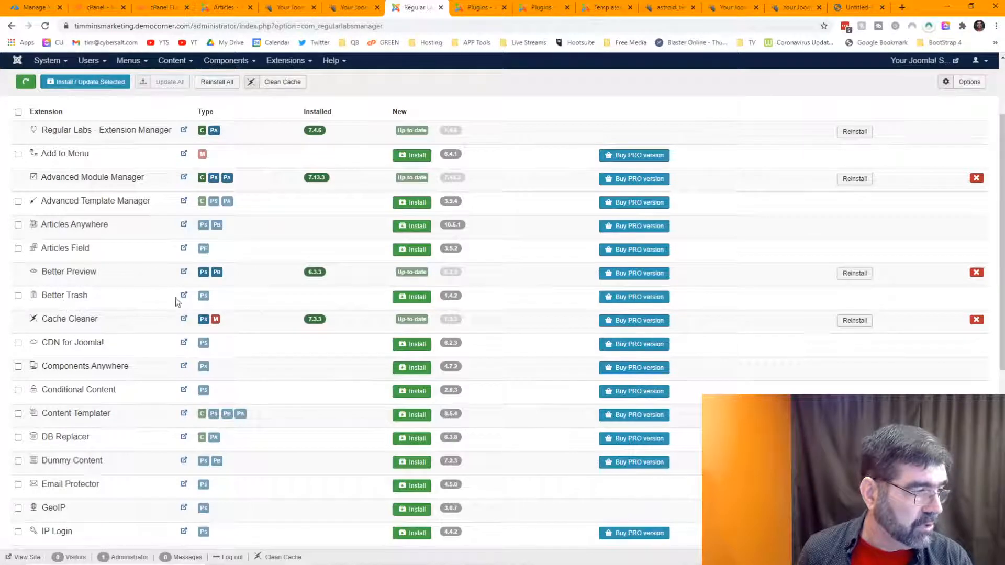
pyautogui.click(413, 297)
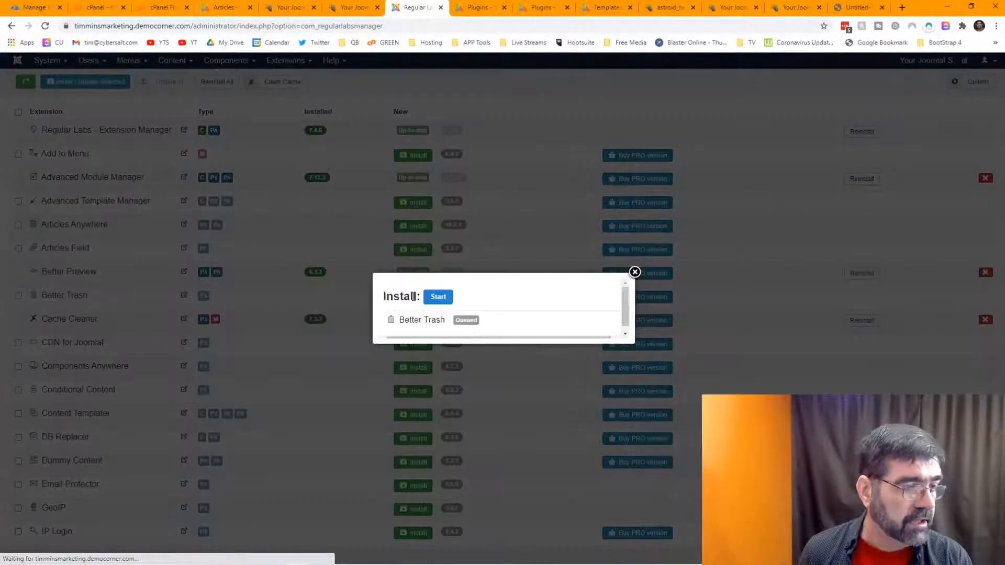
pyautogui.click(223, 8)
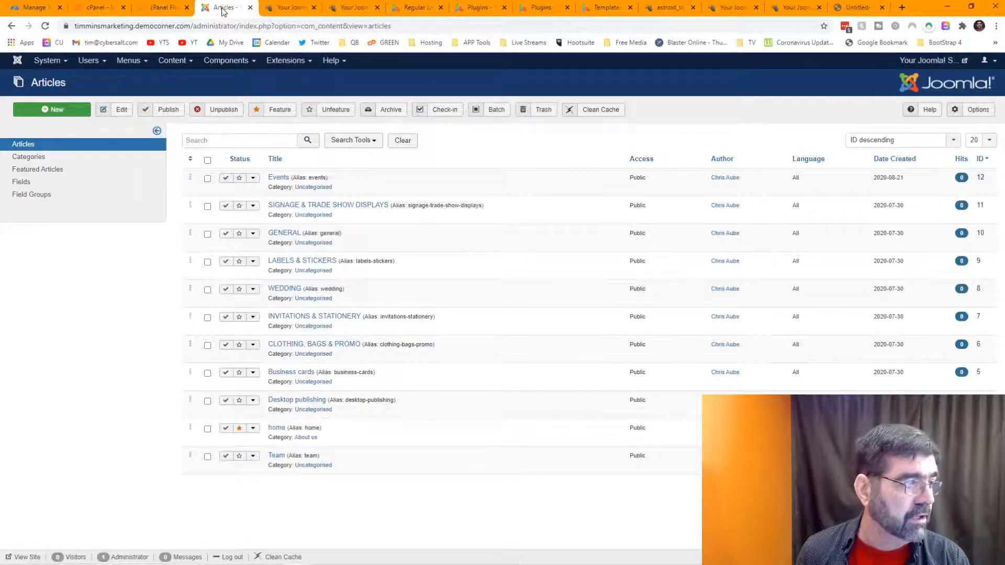
# Step: Create a new article titled 'test' and enter its body text
pyautogui.click(62, 110)
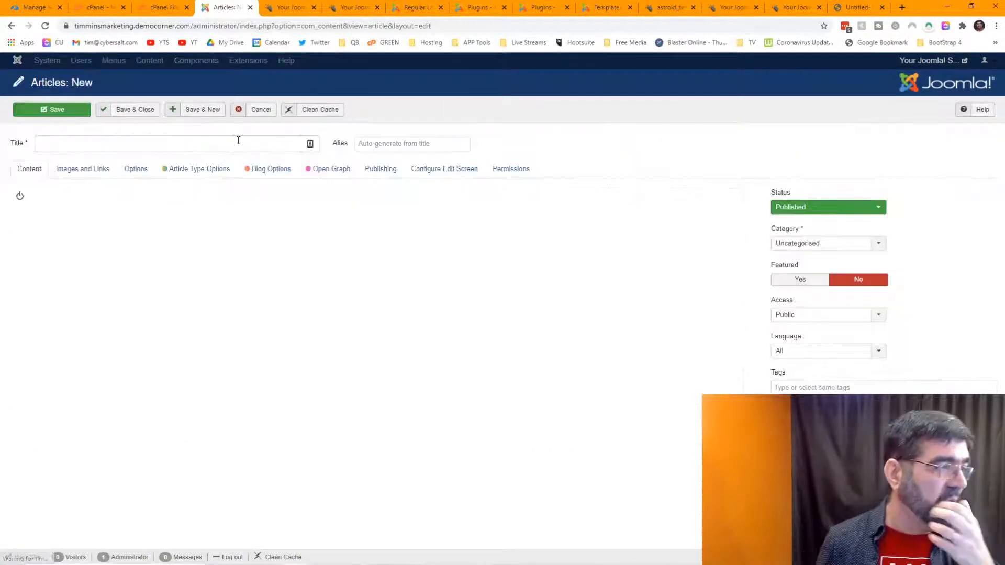
pyautogui.click(236, 140)
pyautogui.write('test')
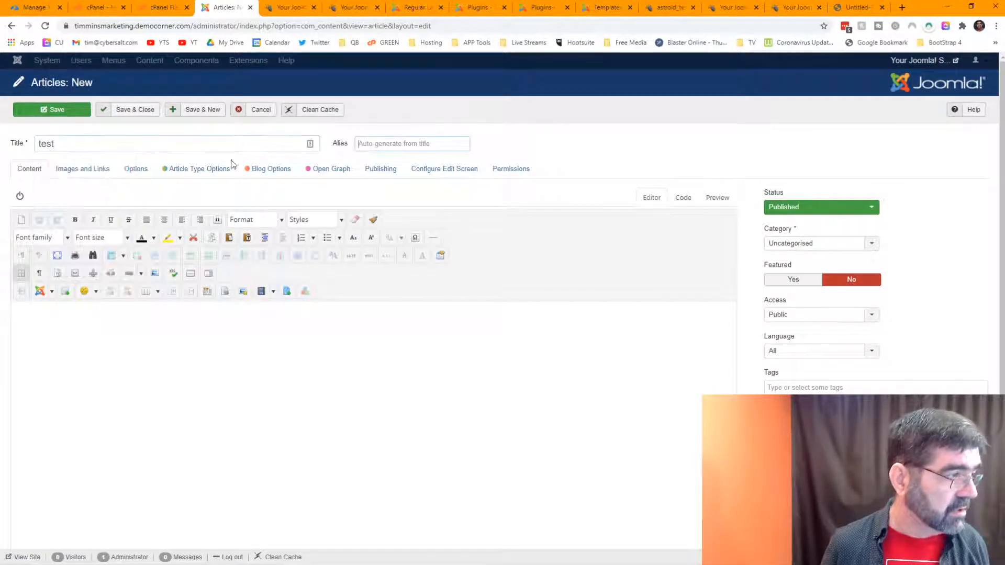
pyautogui.click(224, 331)
pyautogui.write('I')
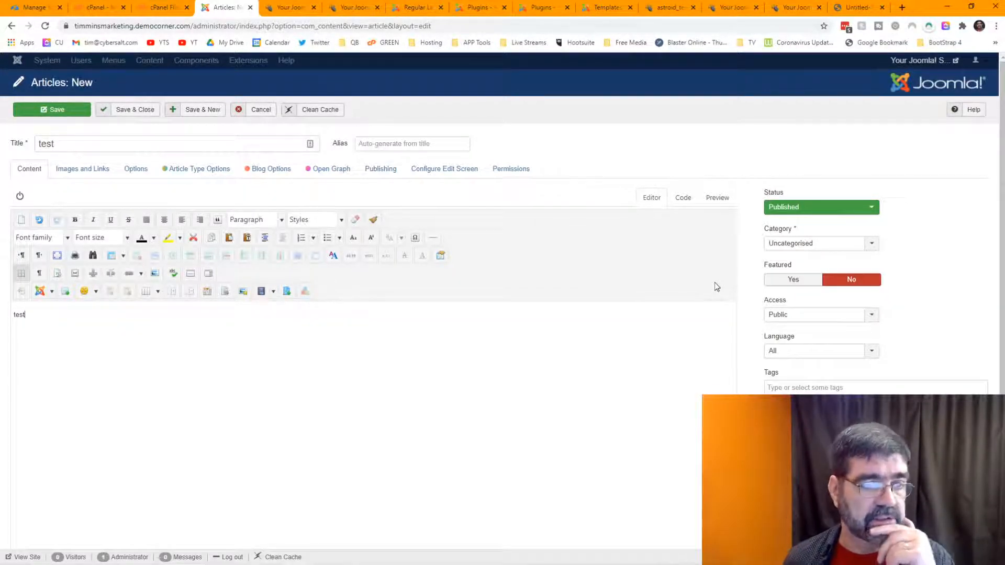
# Step: Keep Public access, check the Publishing options, then save and close the article
pyautogui.click(807, 318)
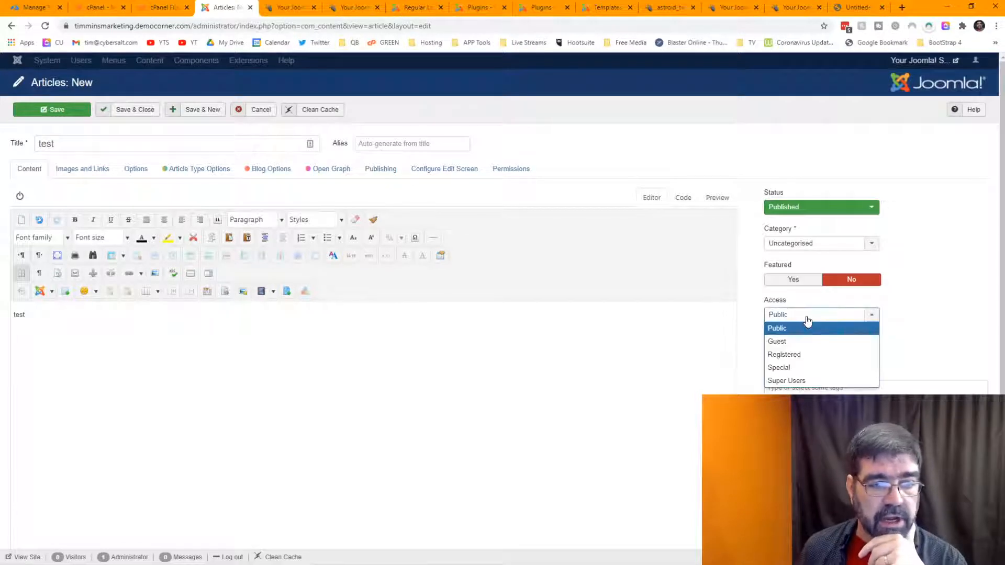
pyautogui.click(808, 320)
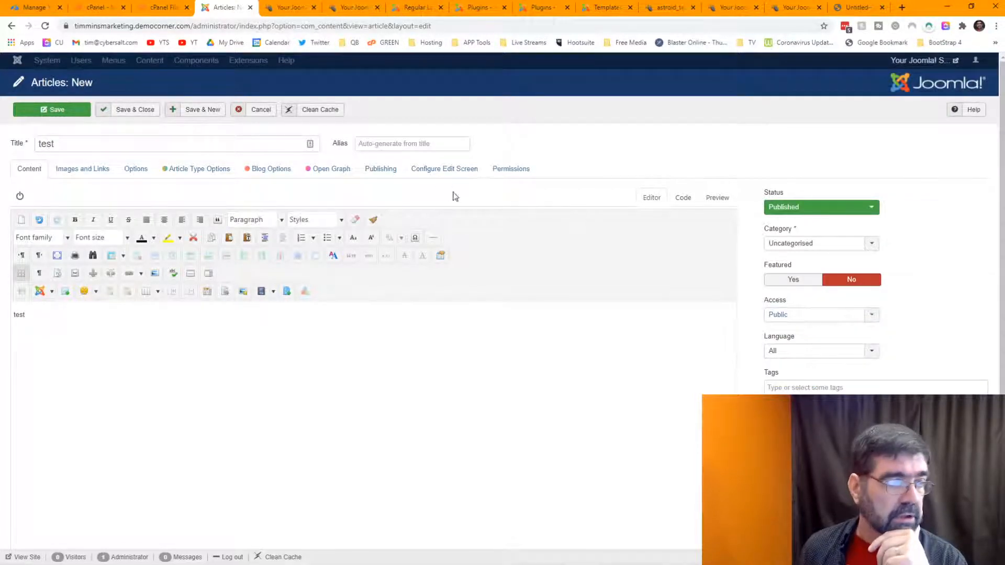
pyautogui.click(388, 172)
pyautogui.click(675, 306)
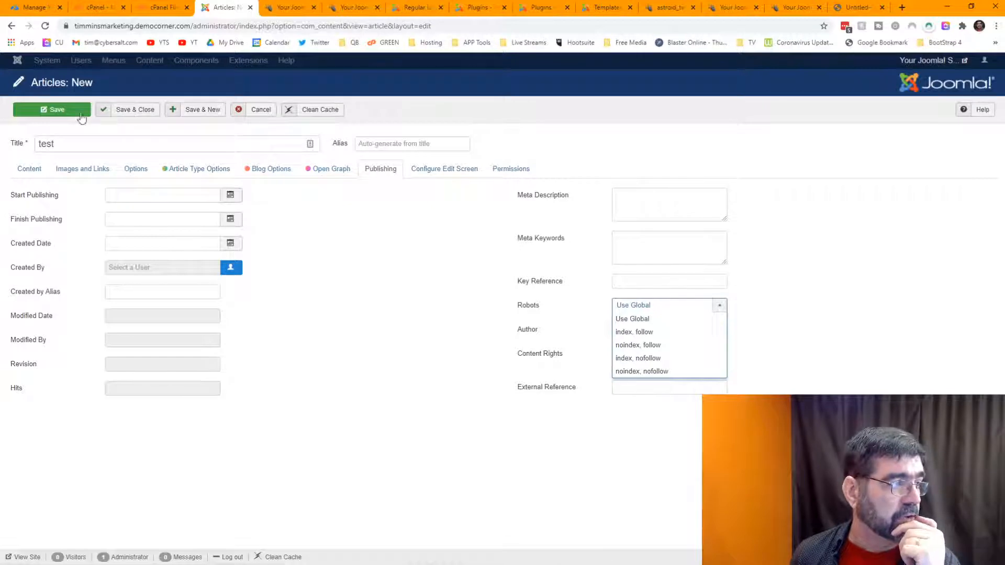
pyautogui.click(61, 112)
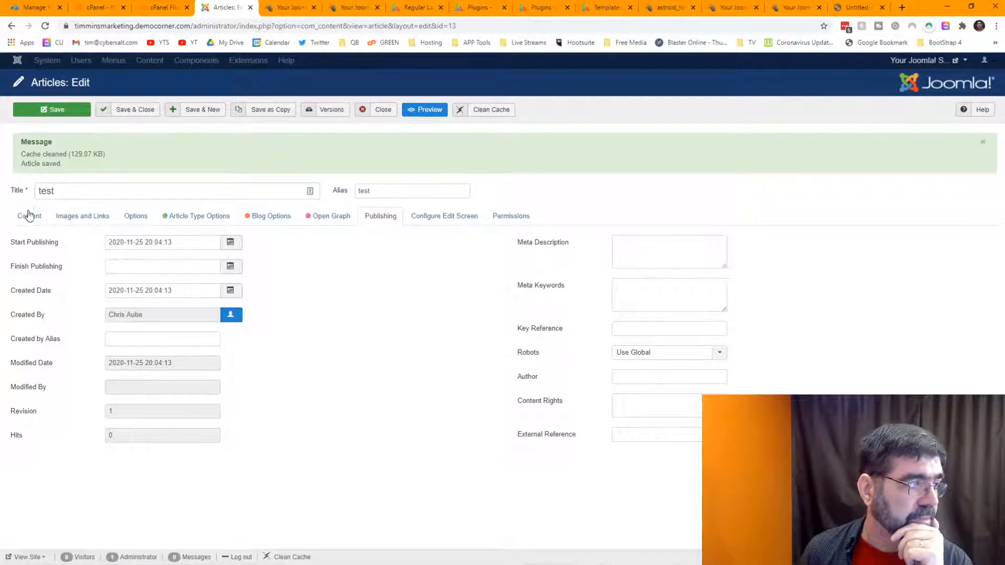
pyautogui.click(29, 219)
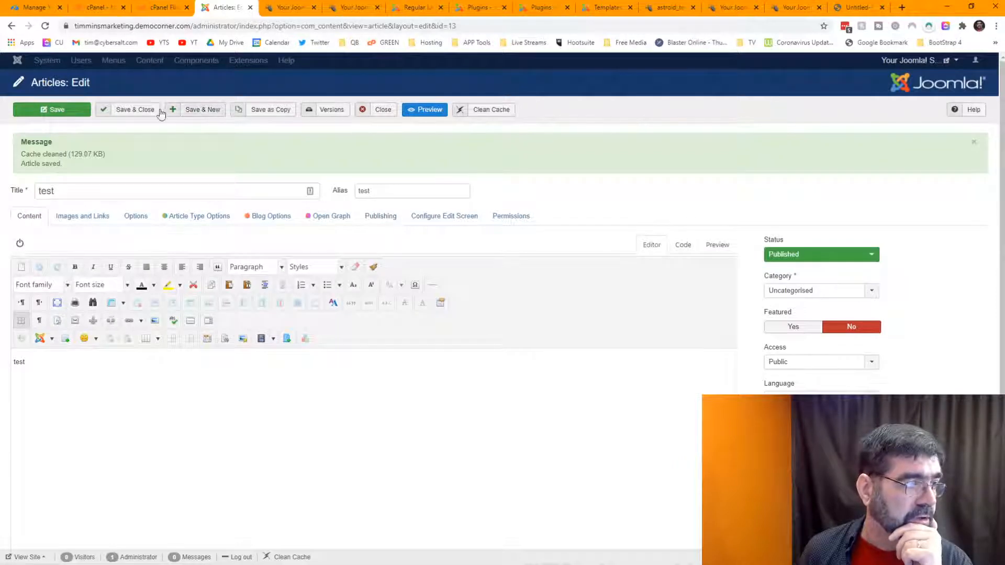
pyautogui.click(377, 111)
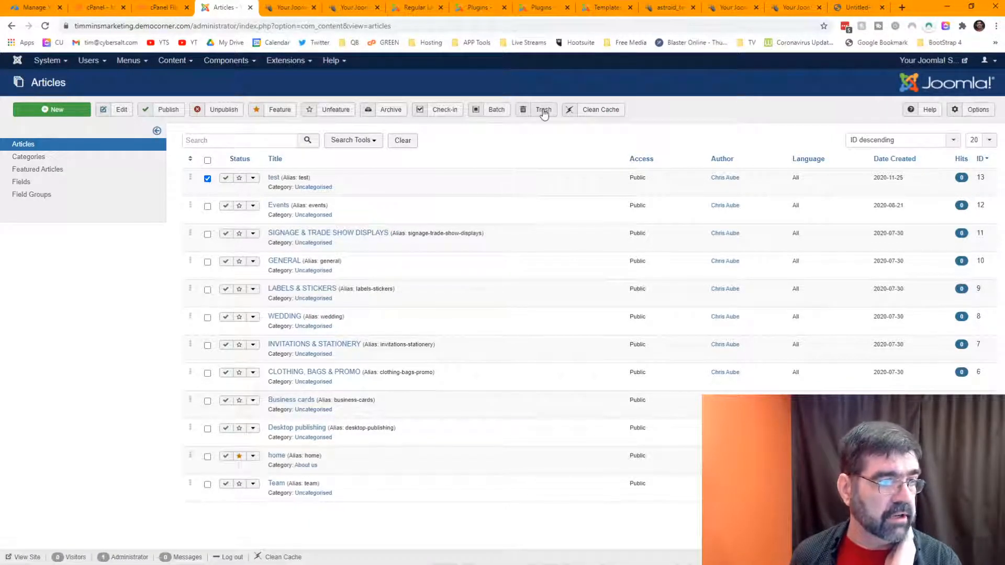
# Step: Move the test article to the trash
pyautogui.click(541, 110)
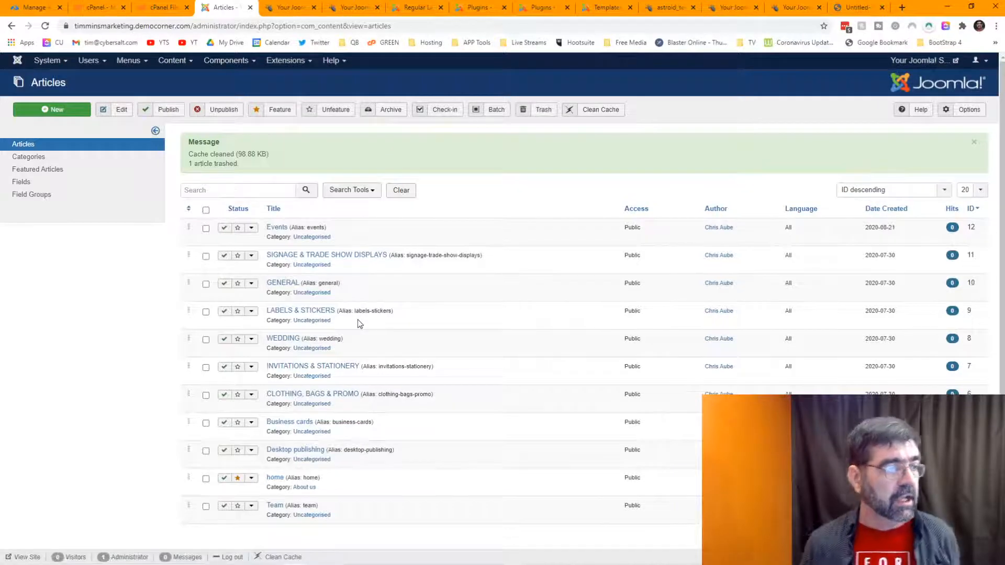
pyautogui.click(540, 114)
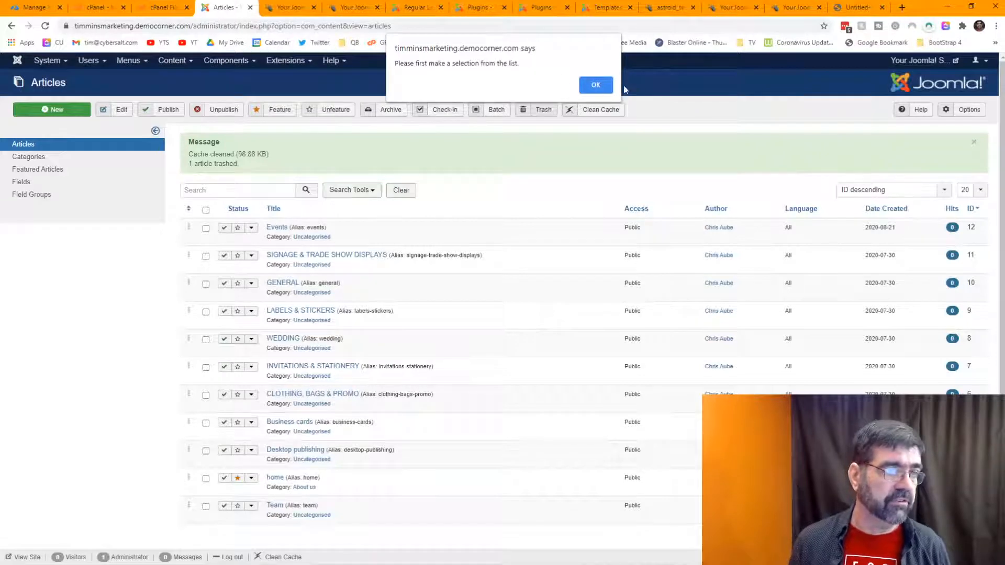
pyautogui.click(596, 85)
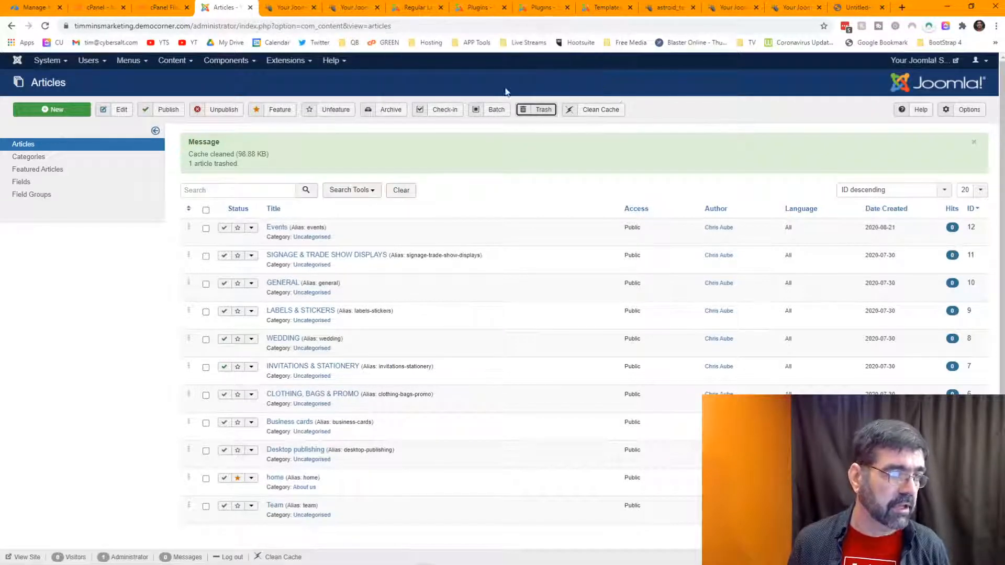
# Step: Filter the Articles list to Trashed status and attempt to empty the trash
pyautogui.click(350, 190)
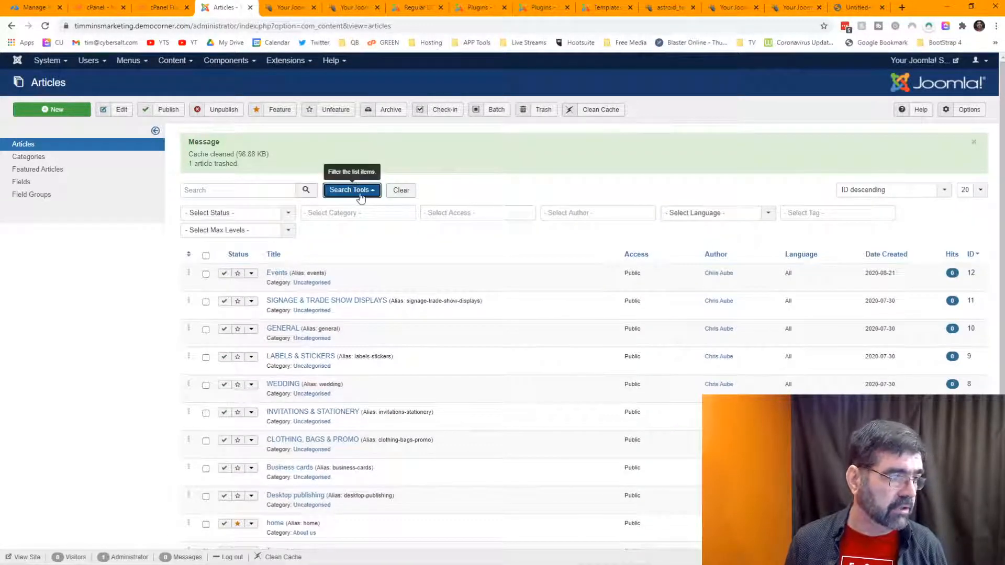
pyautogui.click(289, 213)
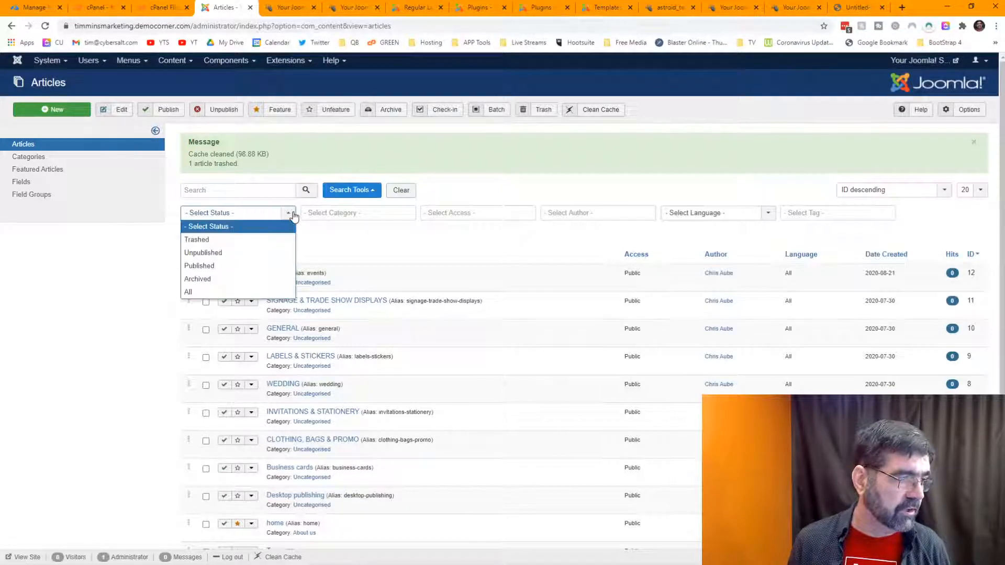
pyautogui.click(249, 242)
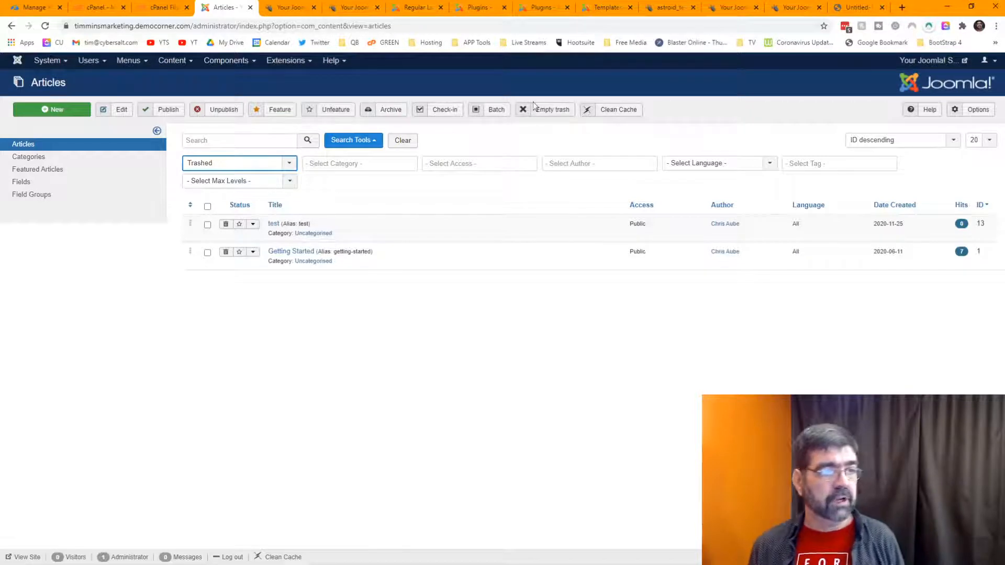
pyautogui.click(545, 111)
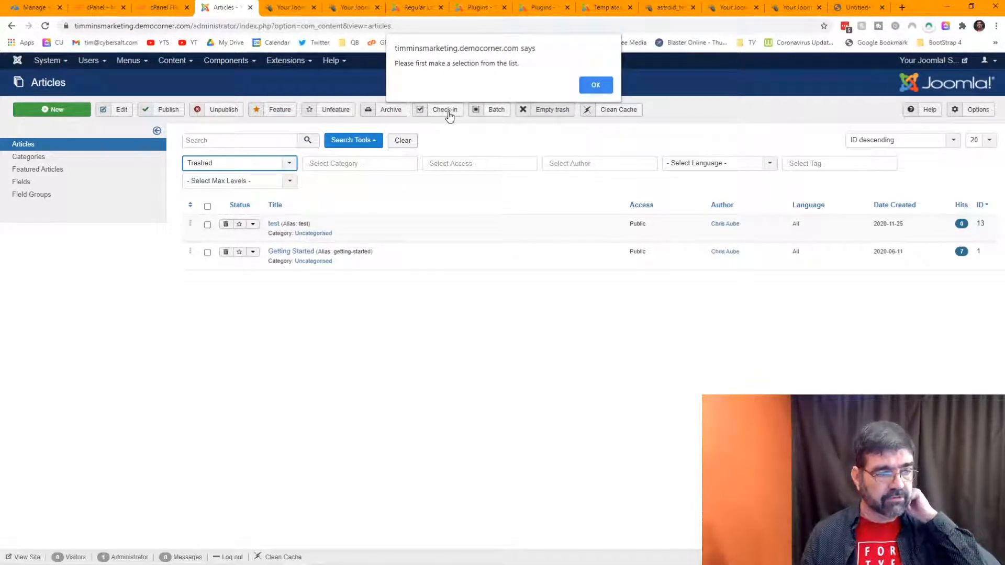
pyautogui.click(595, 85)
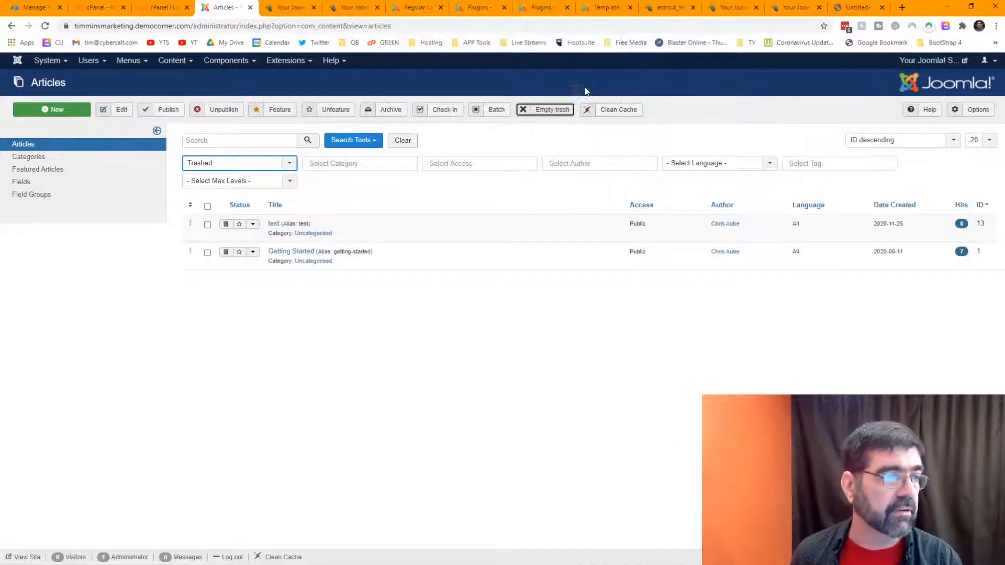
# Step: Start the Better Trash 1.4.2 installation, then return to the trashed Articles list
pyautogui.click(411, 9)
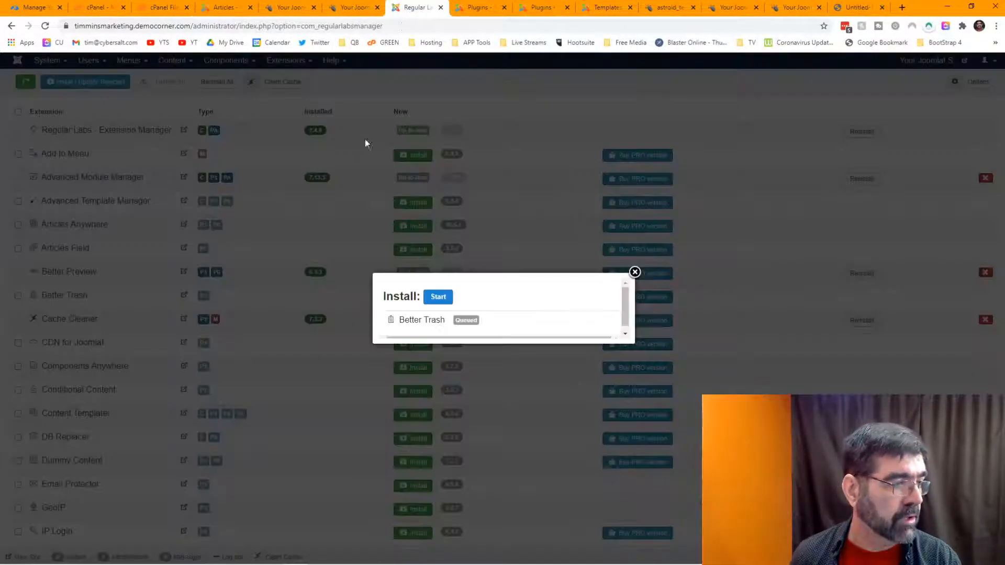
pyautogui.click(439, 298)
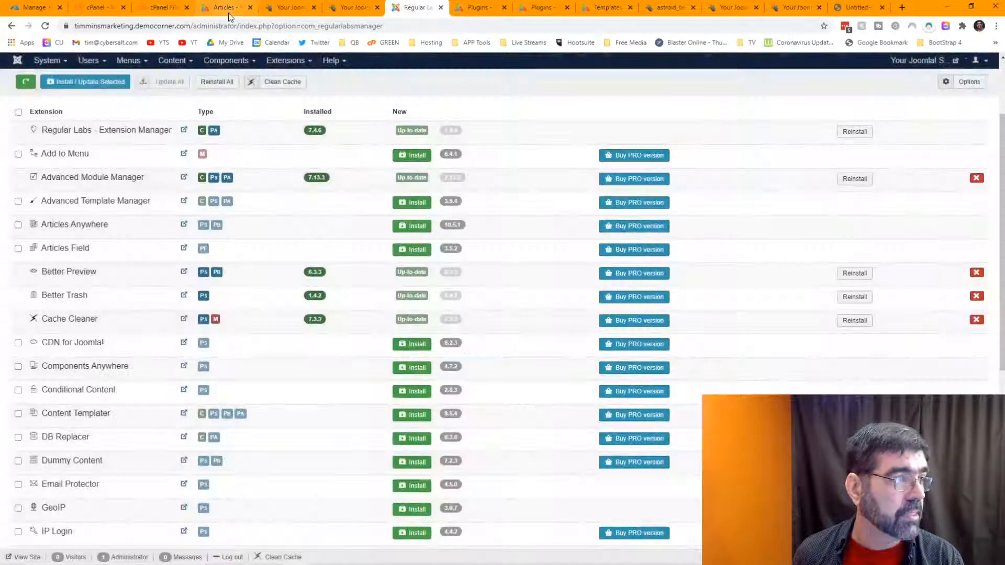
pyautogui.click(229, 17)
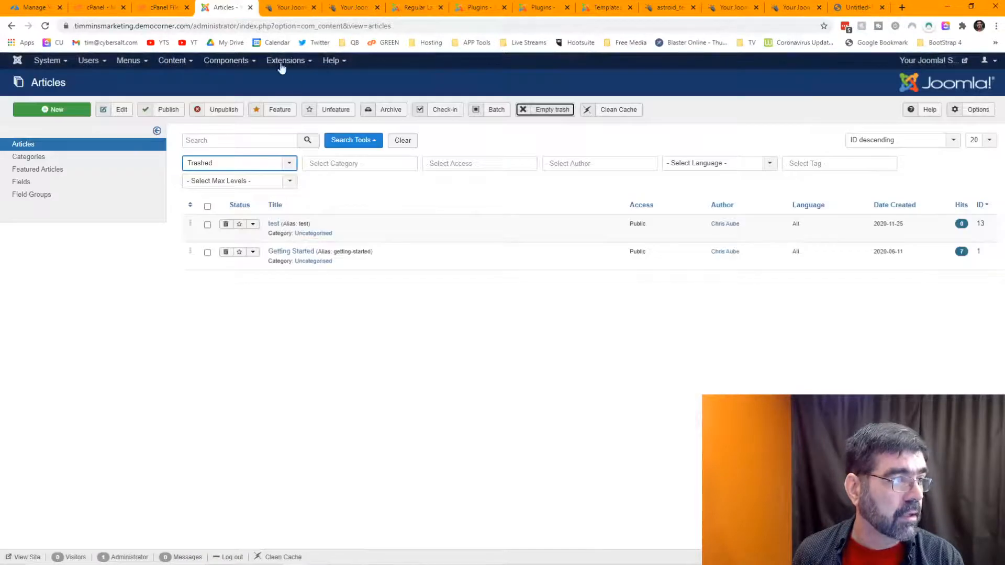
# Step: Clear the filters and empty the trash, permanently deleting both trashed articles
pyautogui.click(401, 137)
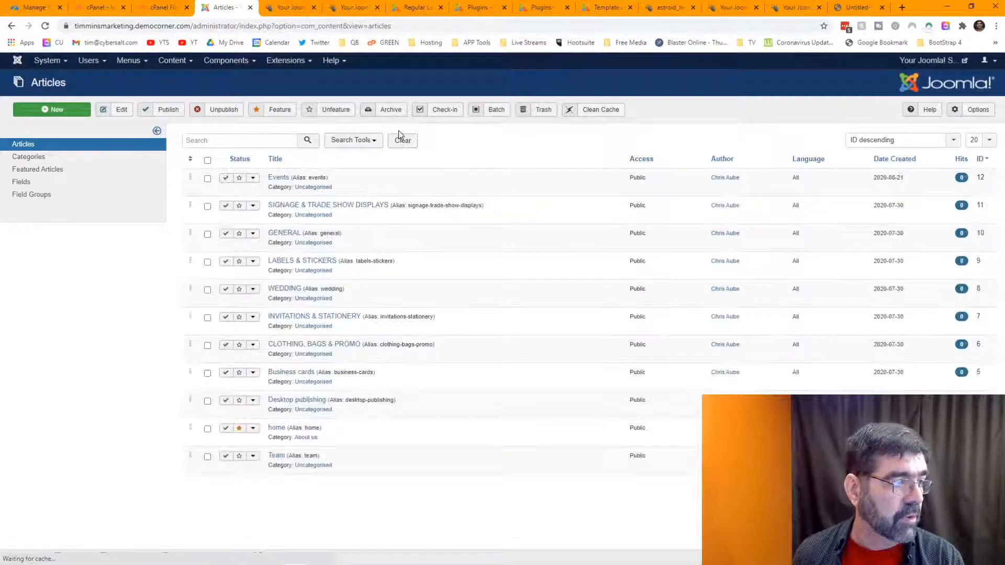
pyautogui.click(539, 112)
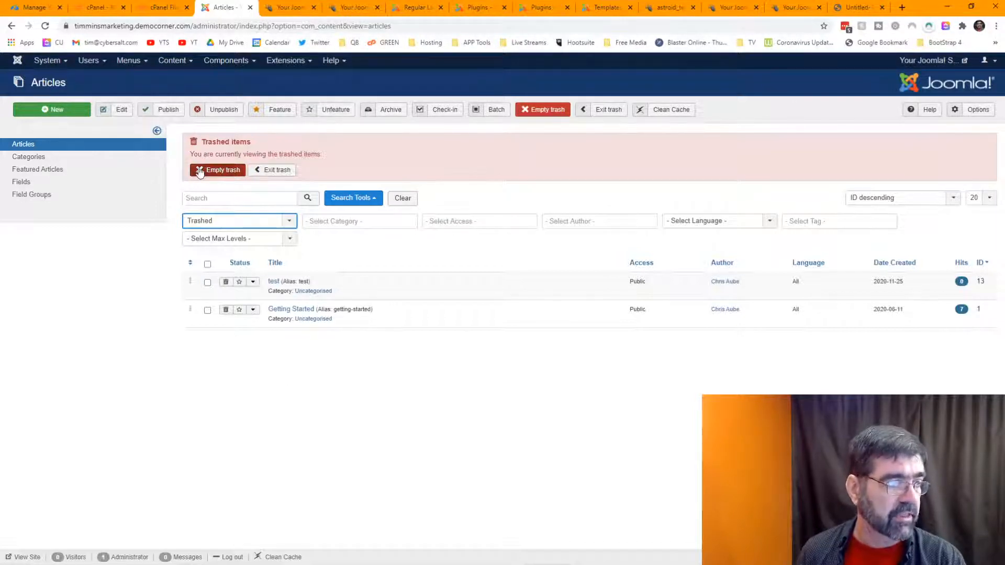
pyautogui.click(210, 171)
pyautogui.click(561, 97)
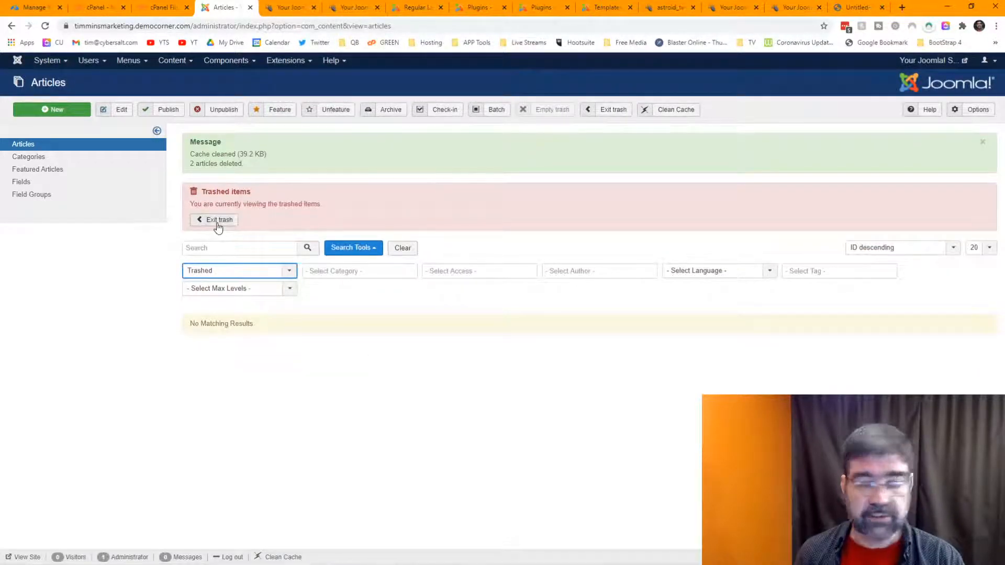
pyautogui.click(216, 221)
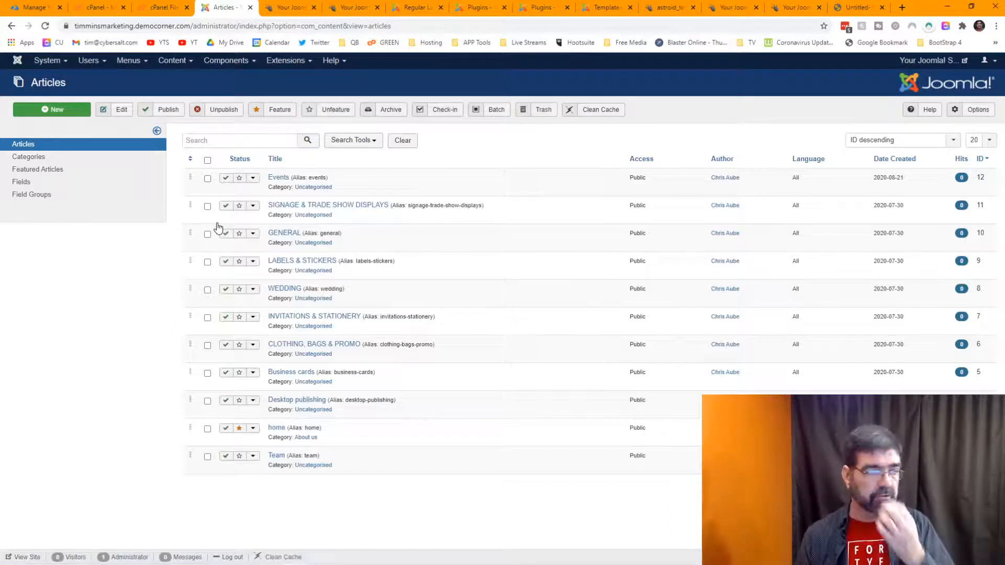
# Step: Find Email Protector in the Regular Labs Extension Manager list and install version 4.5.0
pyautogui.click(396, 7)
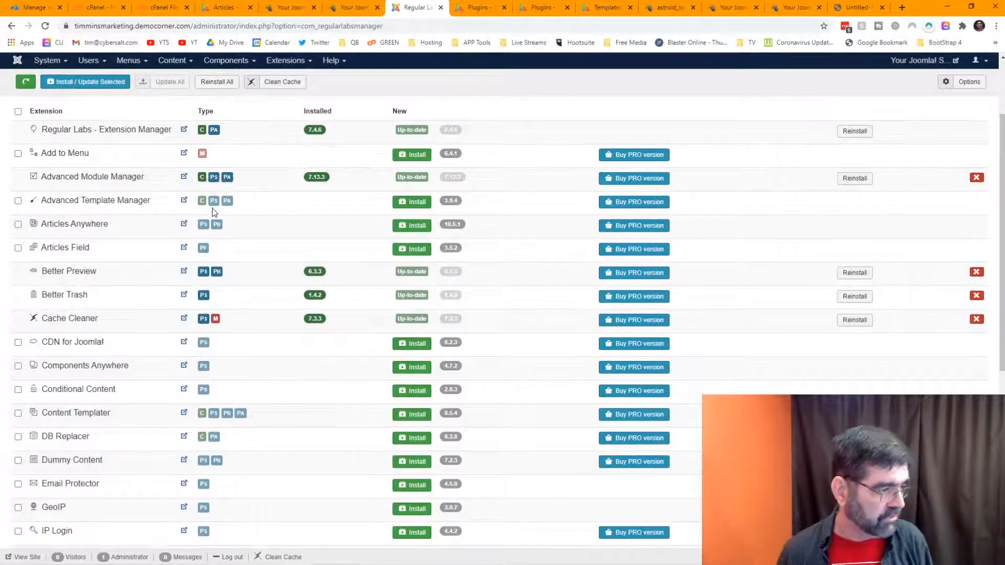
pyautogui.scroll(-3, 213, 209)
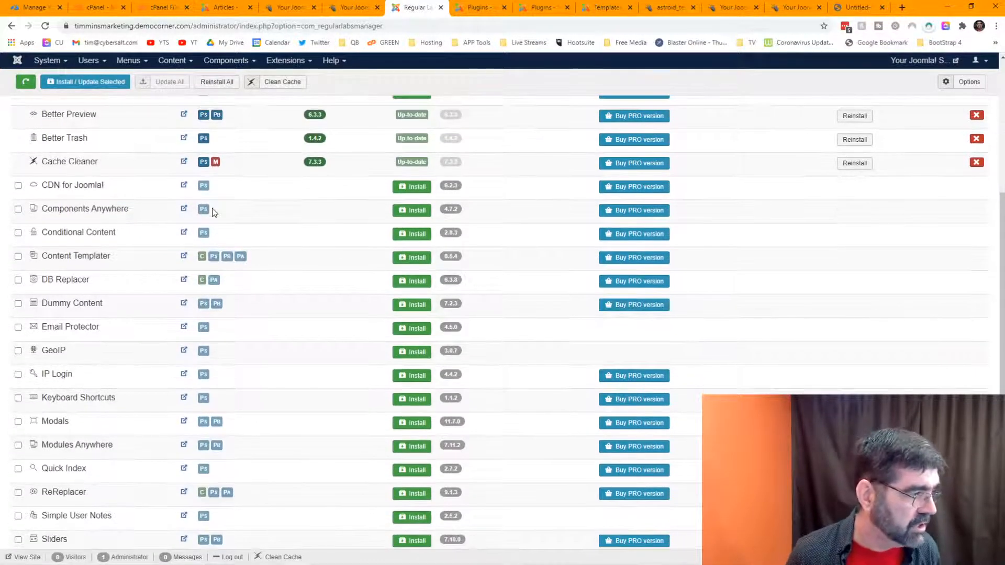
pyautogui.scroll(-2, 127, 230)
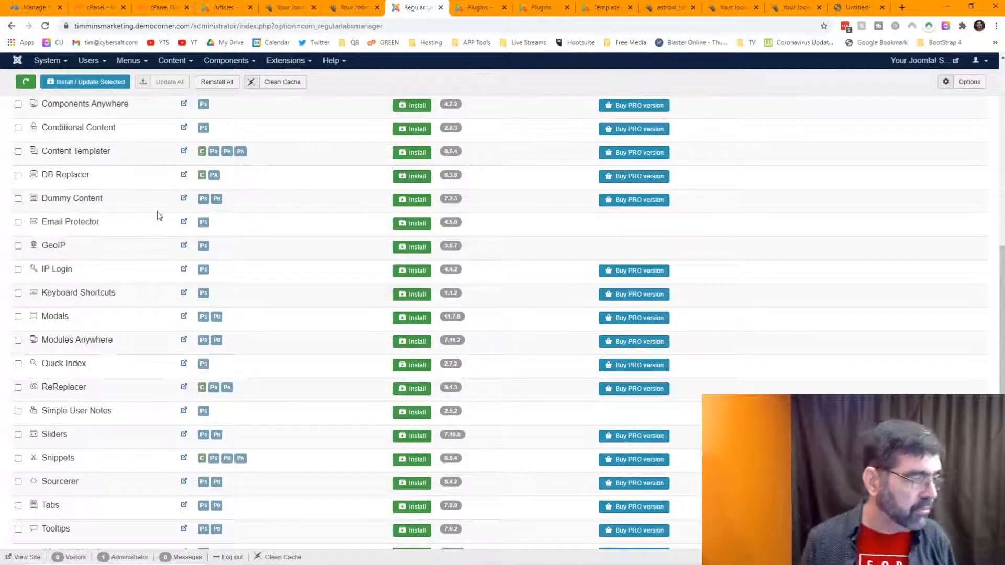
pyautogui.moveTo(48, 272)
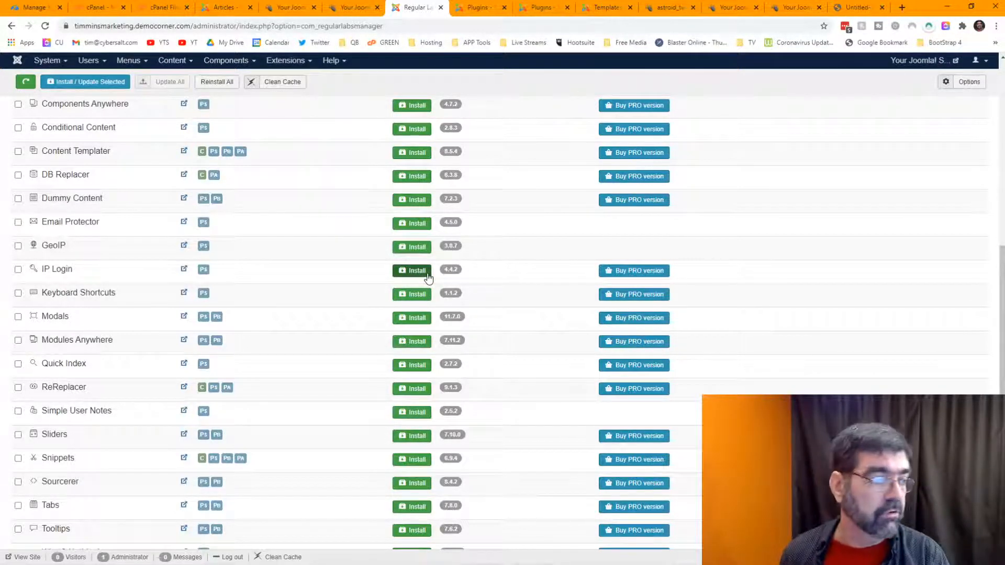
pyautogui.scroll(-1, 319, 245)
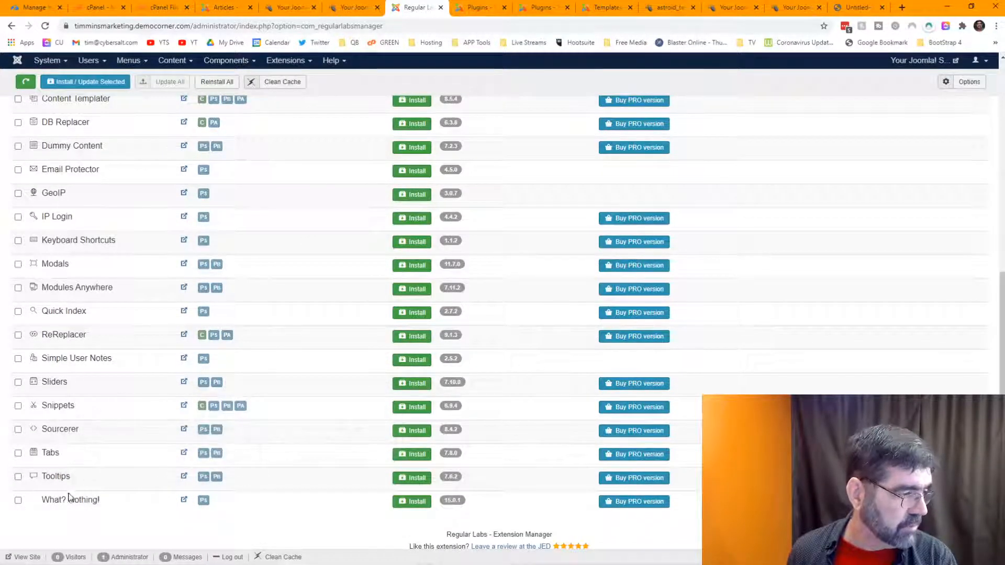
pyautogui.scroll(2, 122, 408)
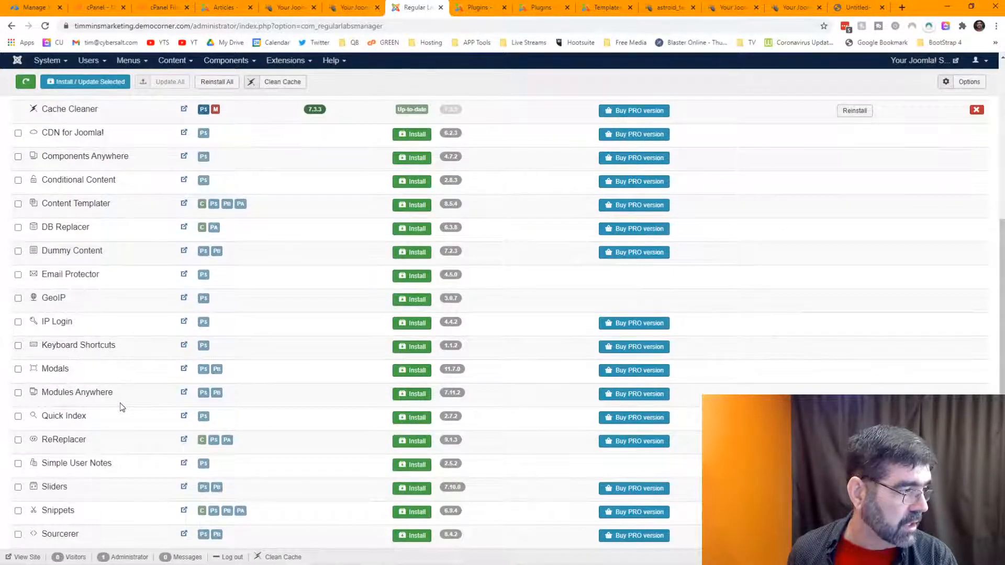
pyautogui.scroll(1, 122, 407)
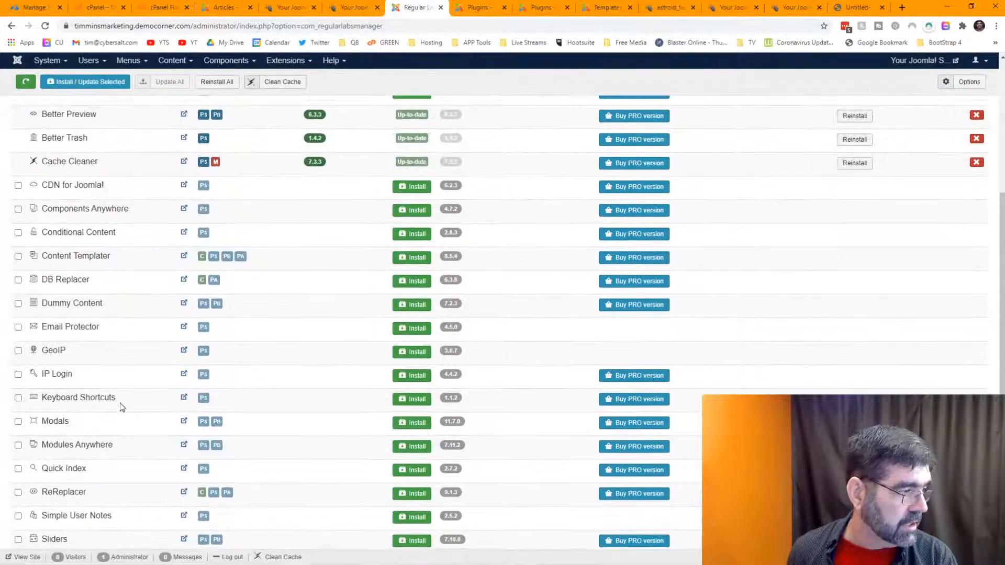
pyautogui.click(411, 330)
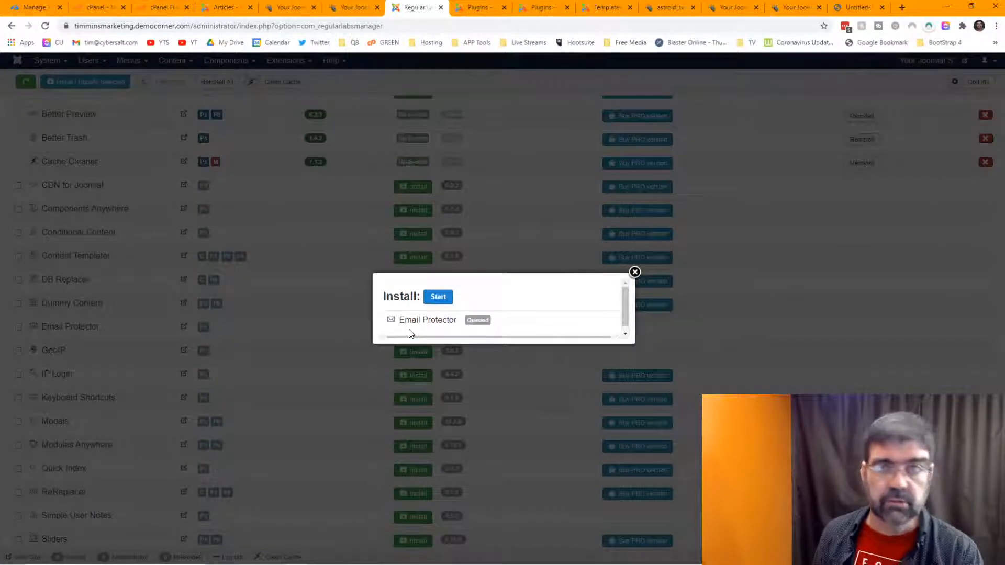
pyautogui.click(447, 298)
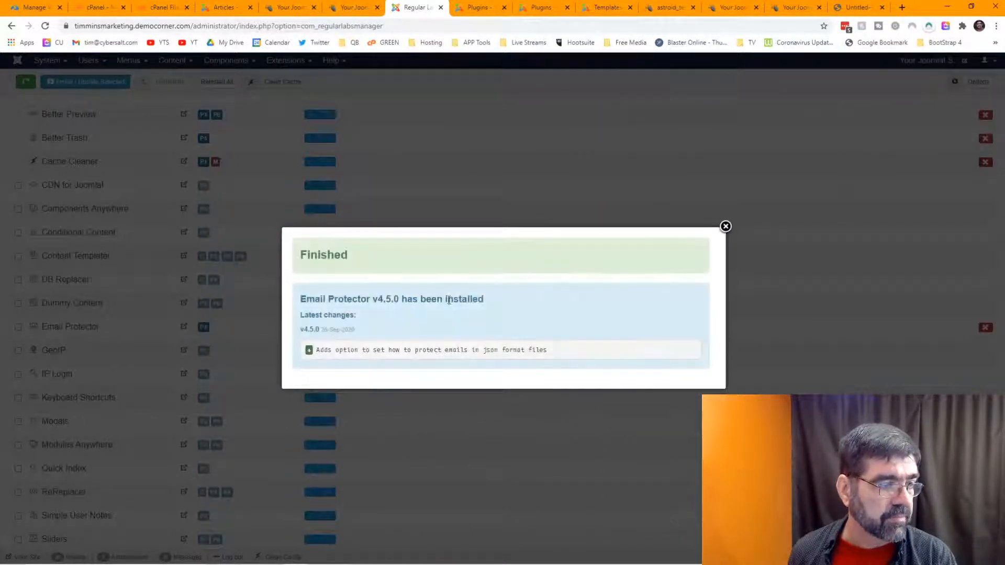
pyautogui.click(726, 226)
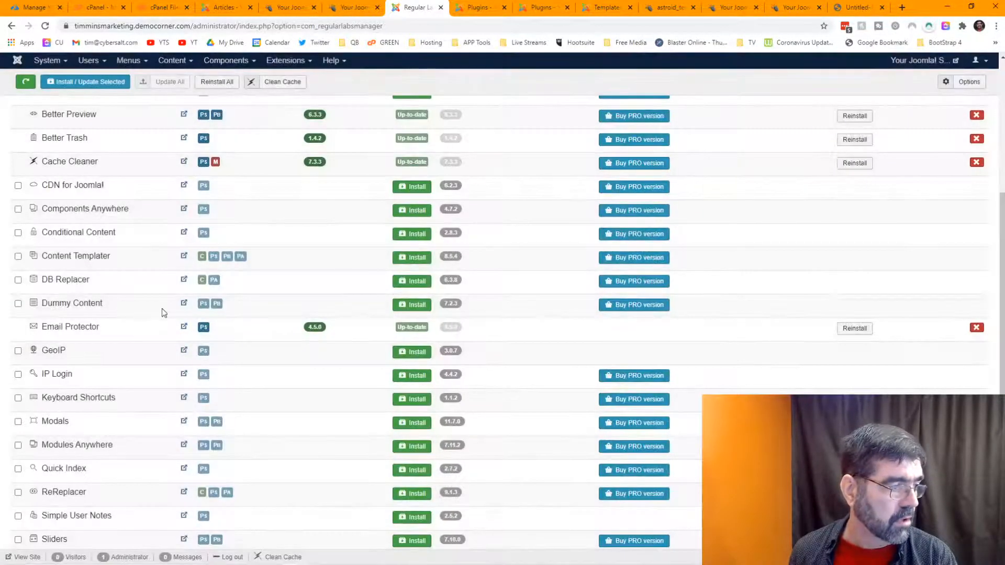
# Step: Open the System - Regular Labs - Email Protector plugin, review its Behaviour tab, and save it
pyautogui.click(203, 328)
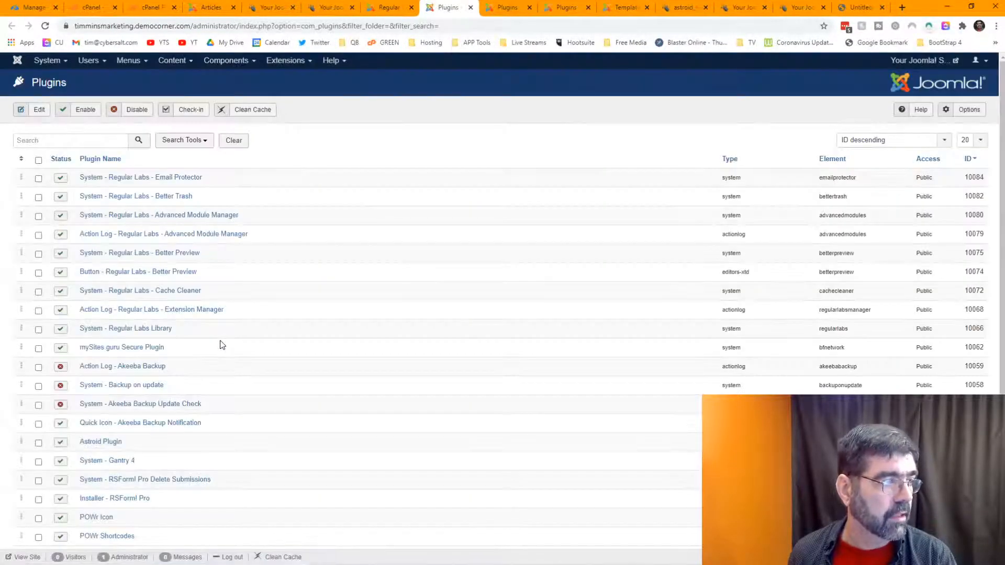
pyautogui.click(162, 178)
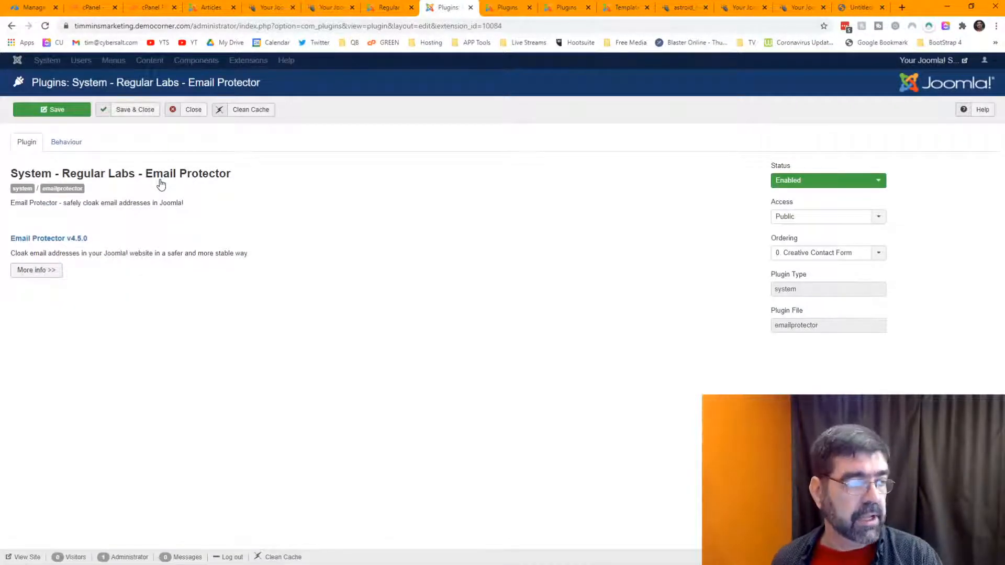
pyautogui.click(74, 144)
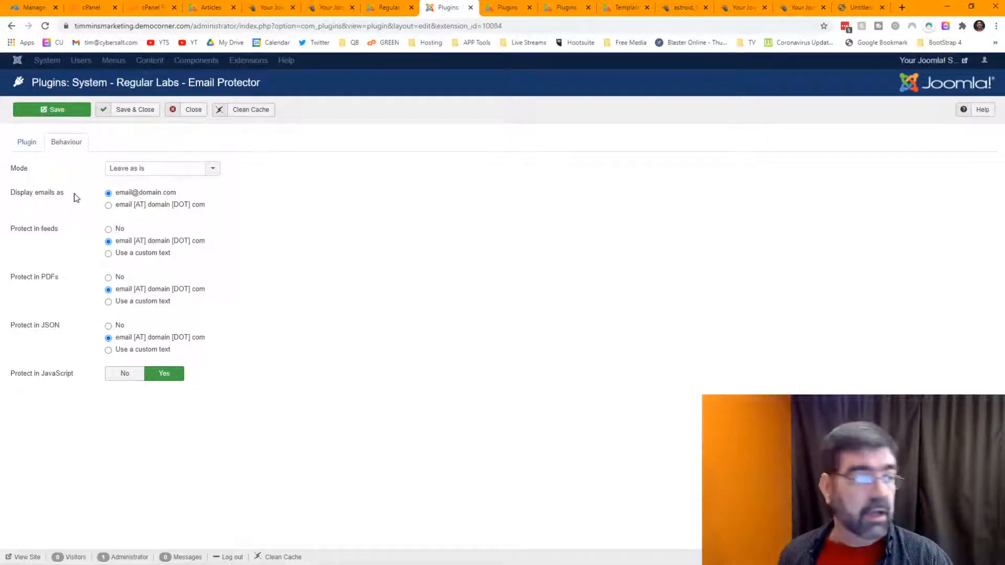
pyautogui.click(147, 116)
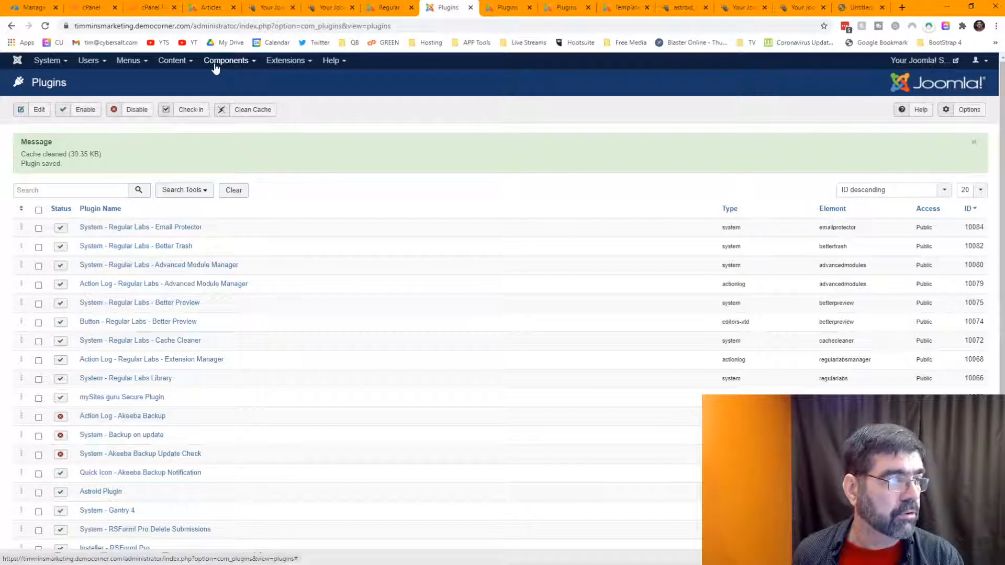
# Step: Clear the template filter in Extensions: Manage and search for 'gantry'
pyautogui.click(287, 61)
pyautogui.moveTo(292, 78)
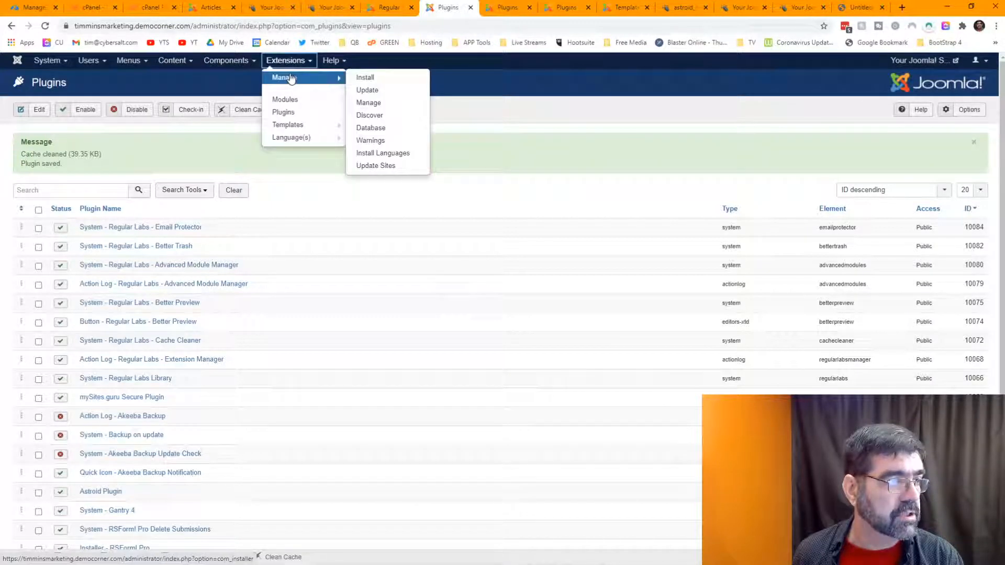
pyautogui.click(393, 105)
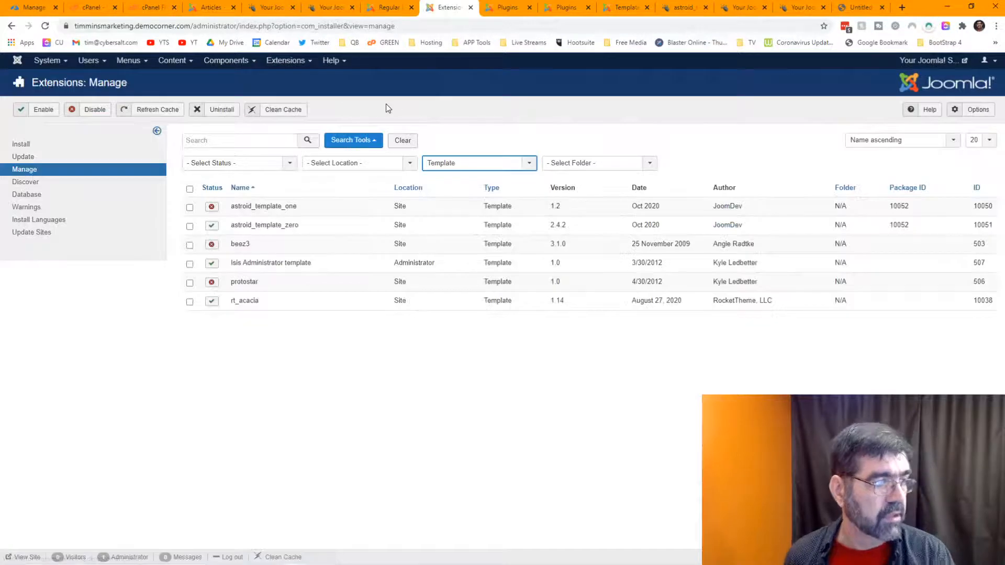
pyautogui.click(401, 140)
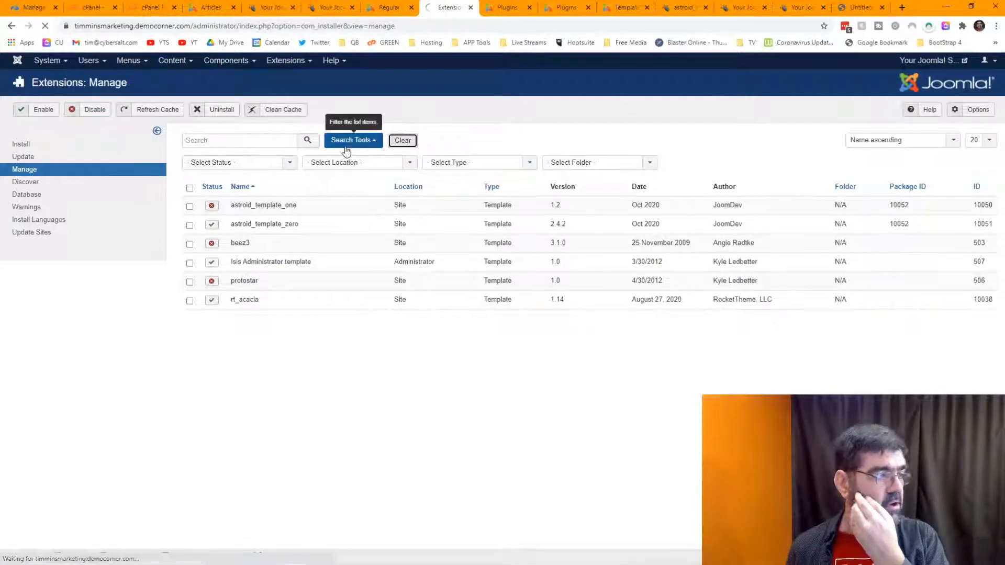
pyautogui.click(243, 140)
pyautogui.write('g')
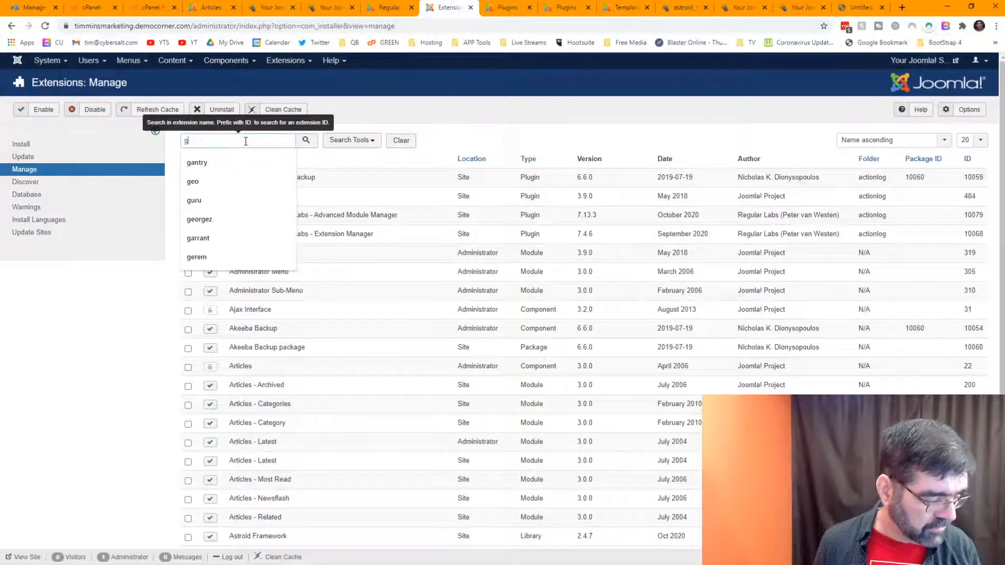
pyautogui.write('antry')
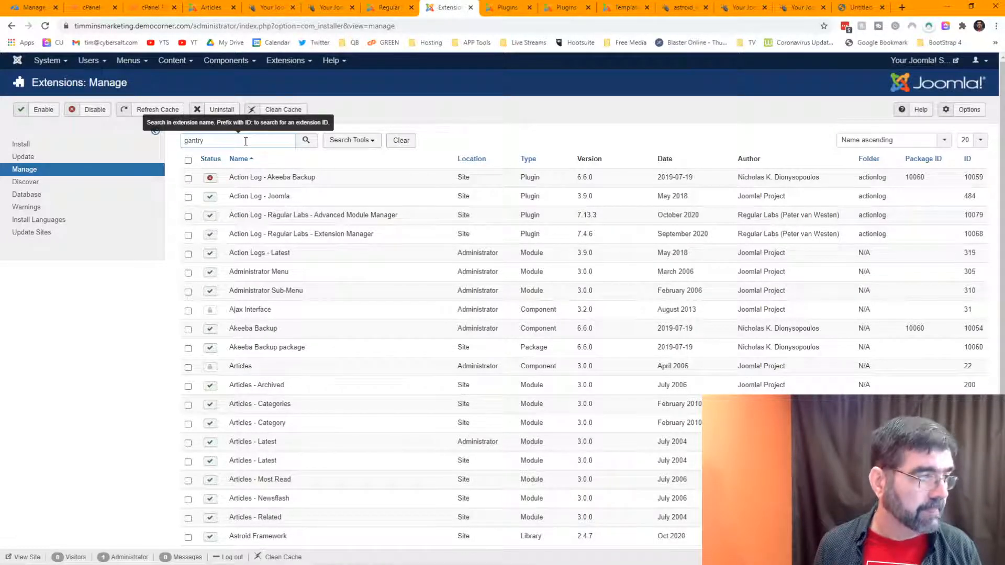
pyautogui.press('Return')
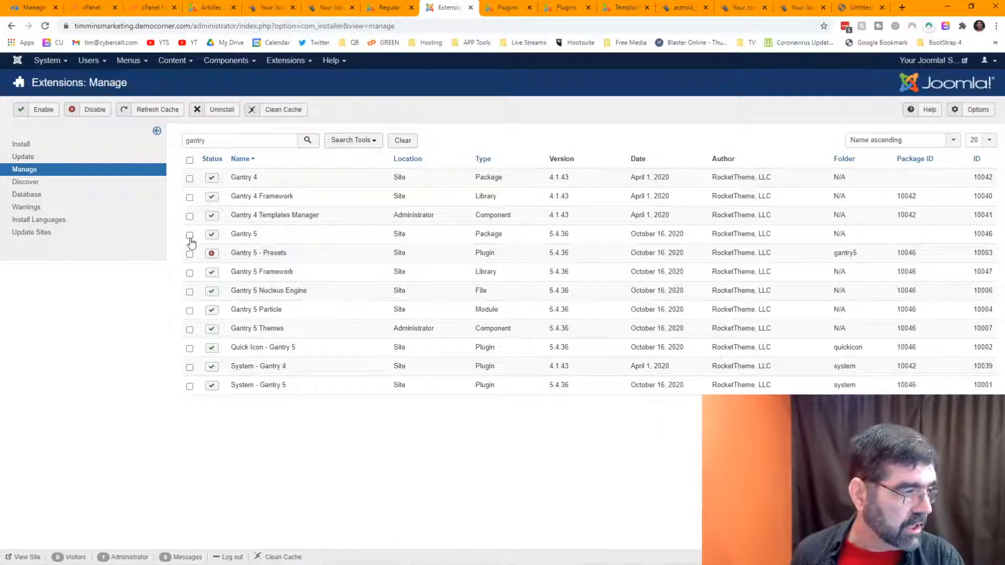
# Step: Uninstall the Gantry 5 package, Presets, Framework, Particle, Themes and remaining Gantry 5 plugins
pyautogui.click(189, 235)
pyautogui.click(189, 254)
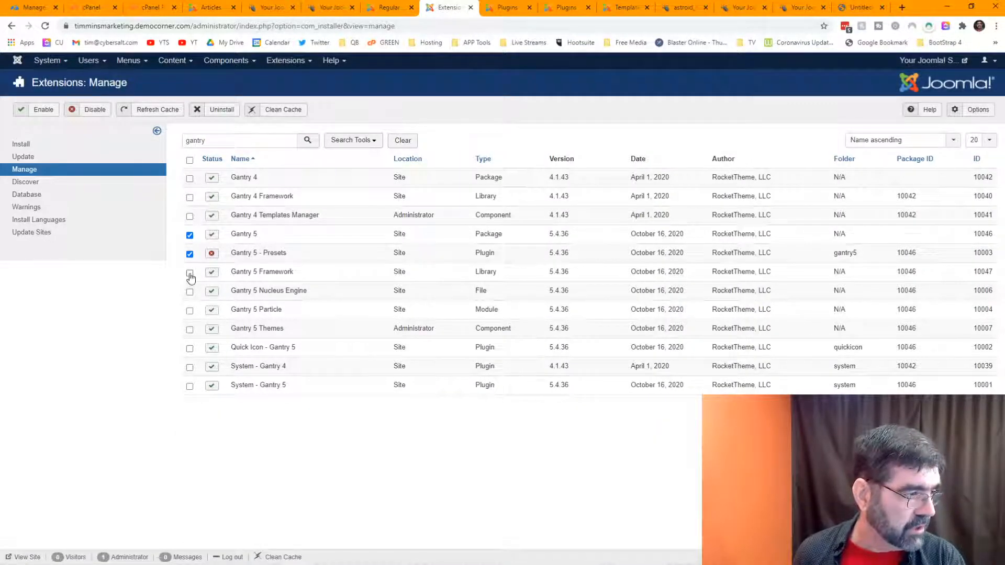
pyautogui.click(190, 272)
pyautogui.click(190, 310)
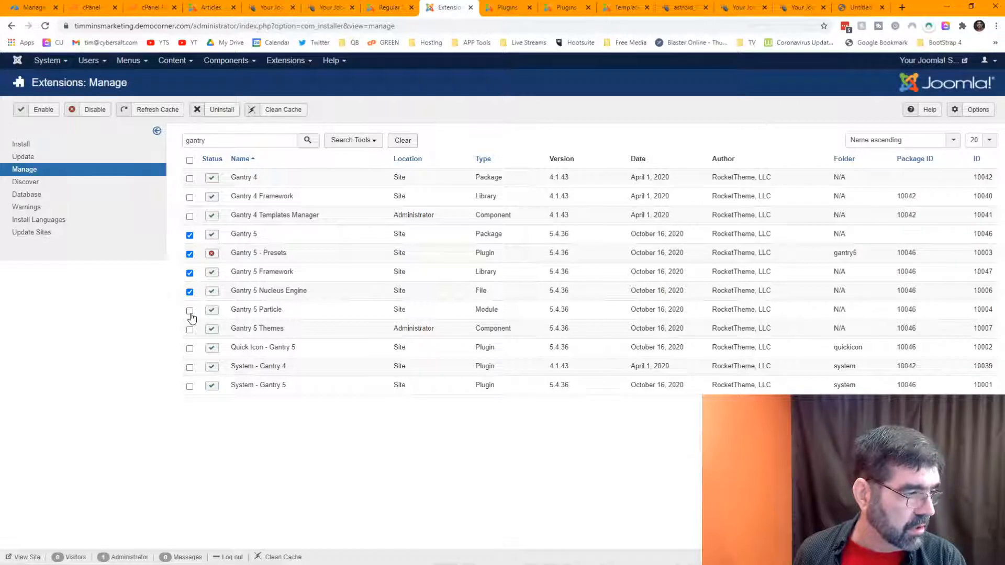
pyautogui.click(190, 329)
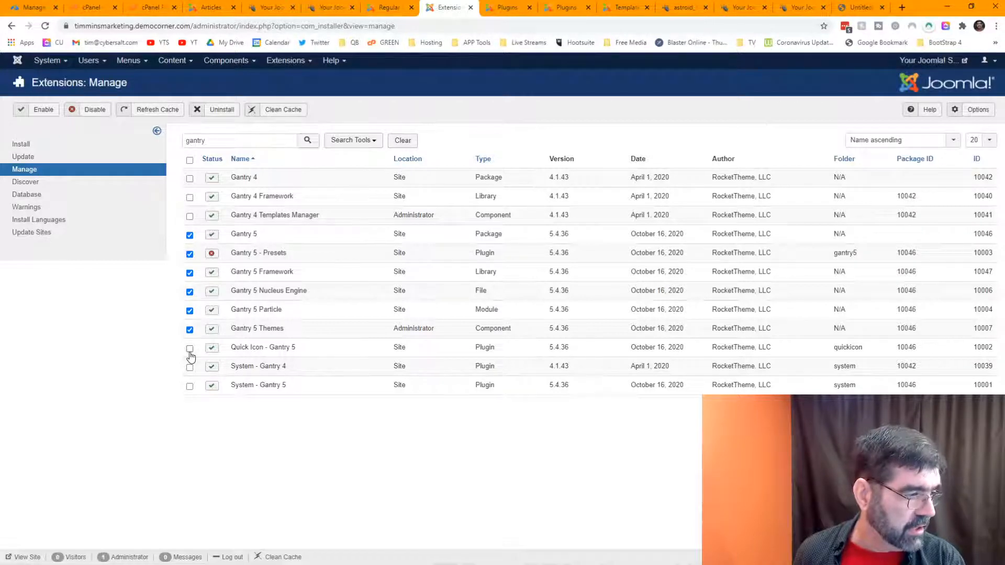
pyautogui.click(190, 348)
pyautogui.click(189, 388)
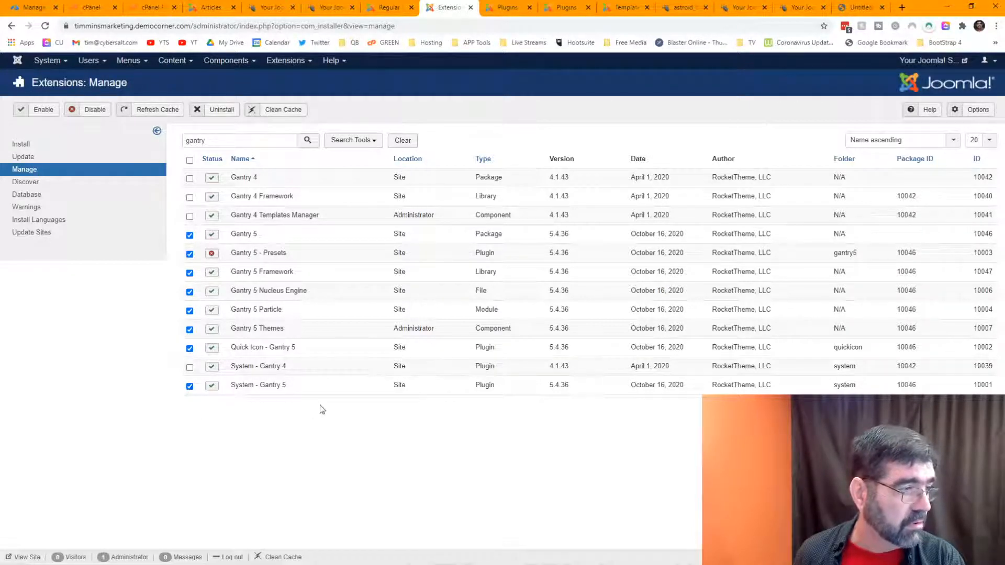
pyautogui.click(220, 109)
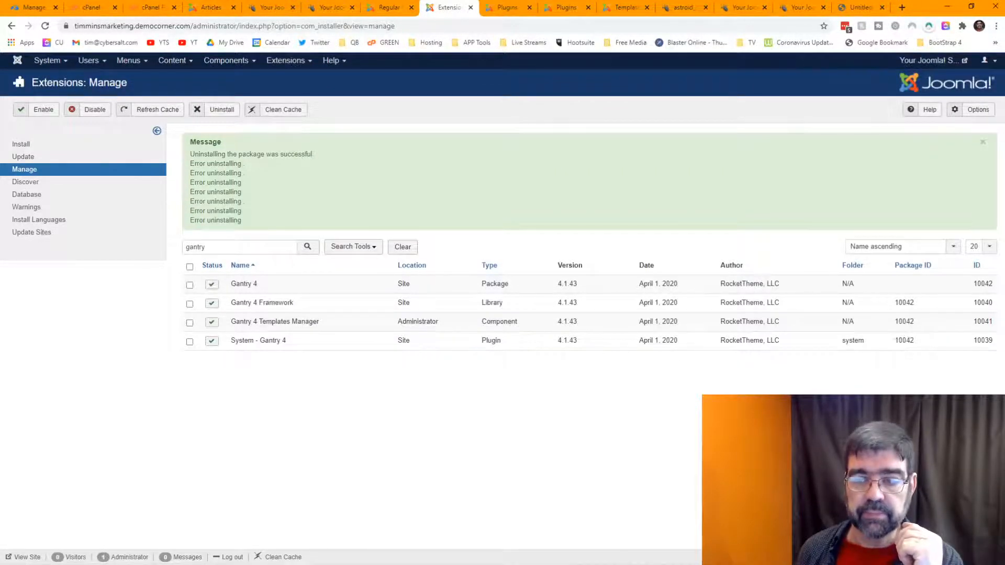
pyautogui.click(226, 62)
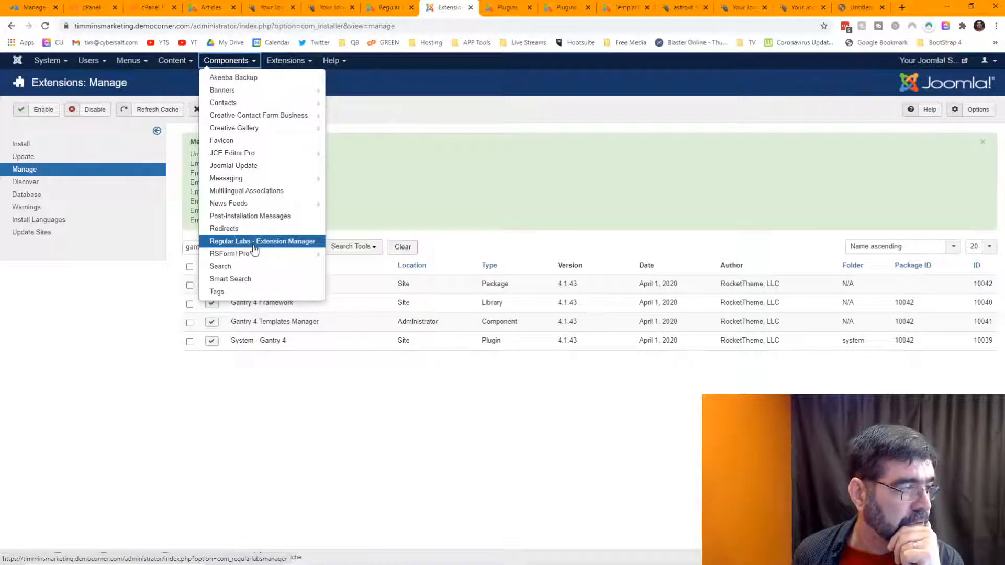
# Step: Show RSForm! Pro's Manage Forms list with the Vendor Applicaton and Guest Registration forms
pyautogui.moveTo(252, 256)
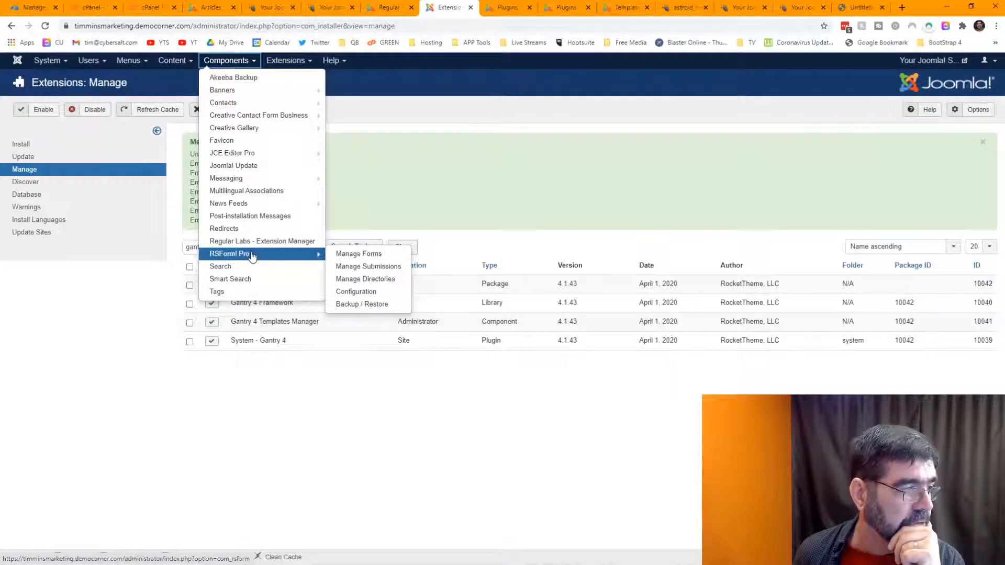
pyautogui.click(356, 256)
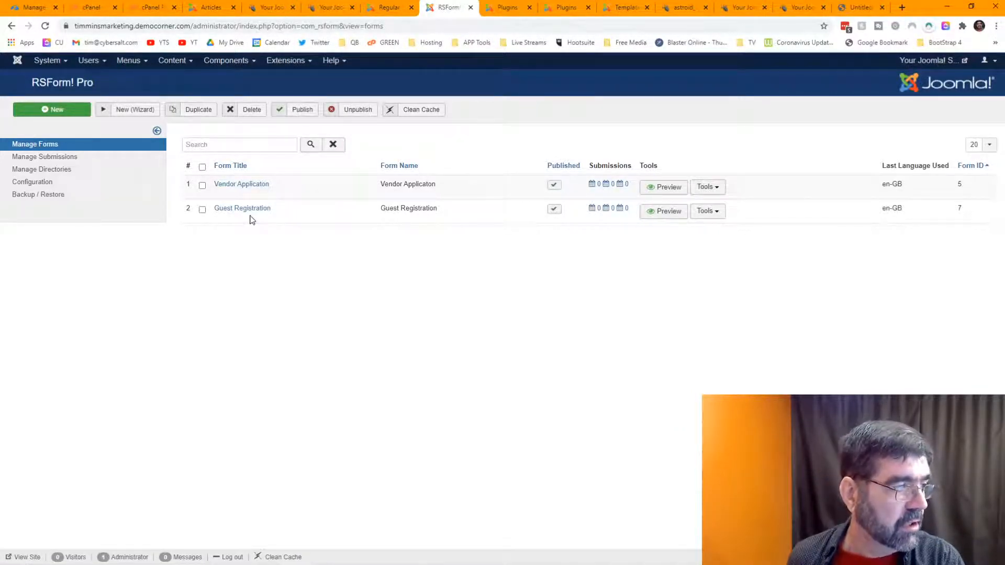
pyautogui.click(225, 62)
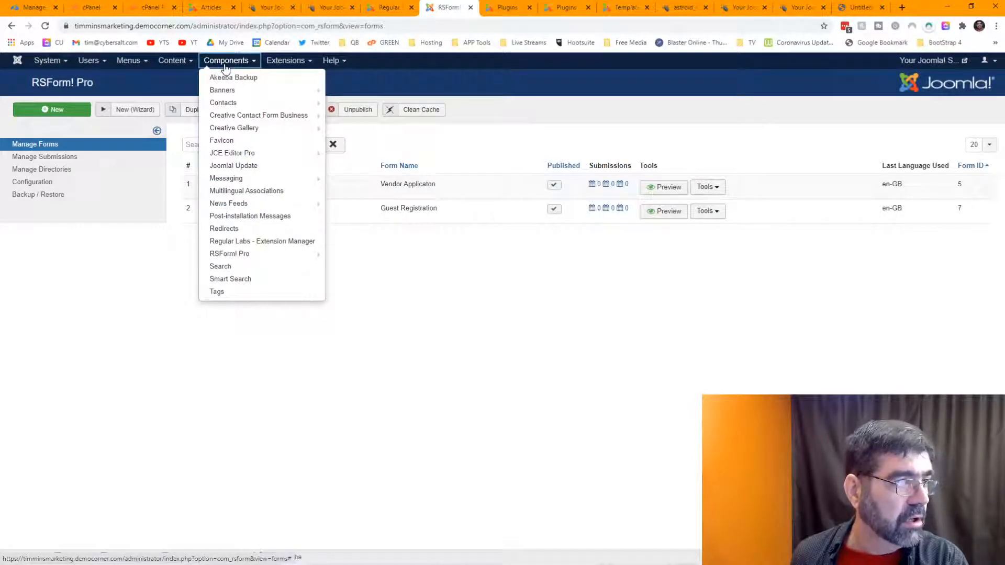
pyautogui.click(447, 75)
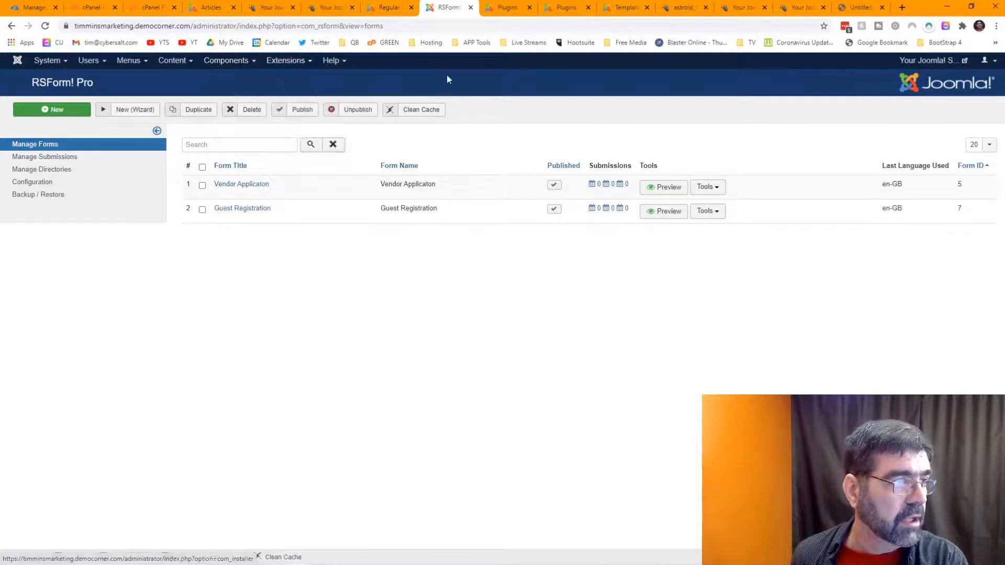
# Step: Close the two leftover Plugins tabs and the Templates tab
pyautogui.click(509, 8)
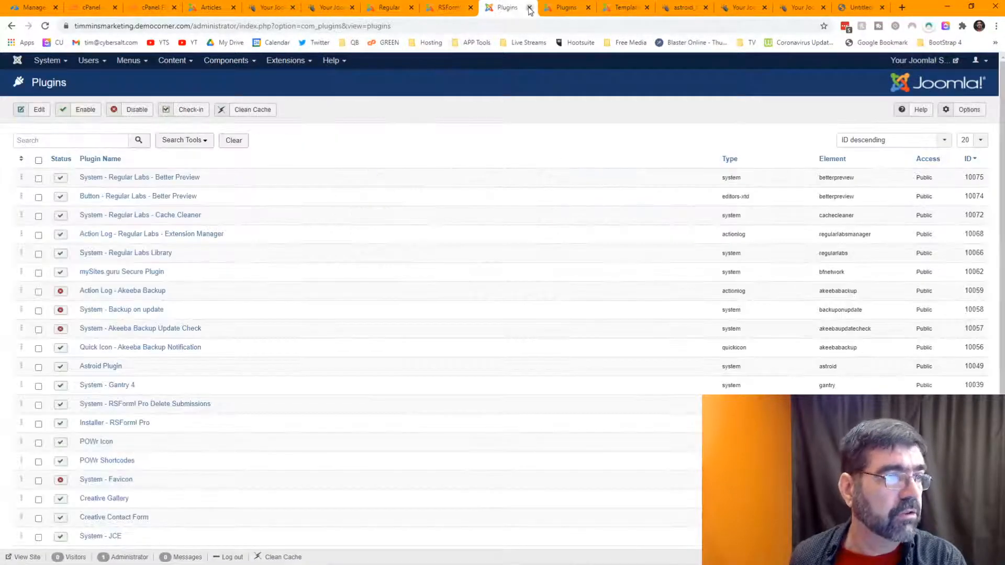
pyautogui.click(530, 8)
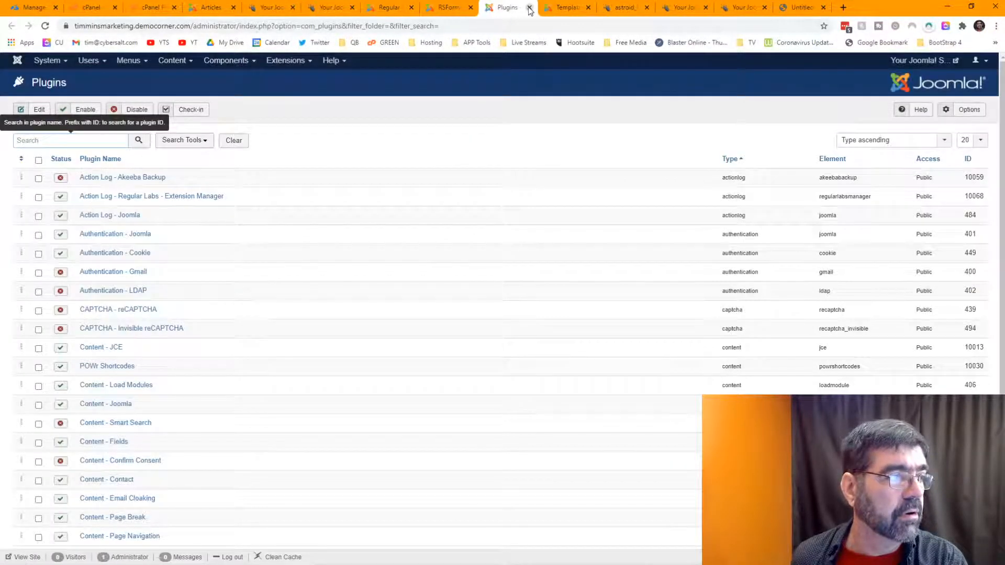
pyautogui.click(530, 8)
pyautogui.click(529, 8)
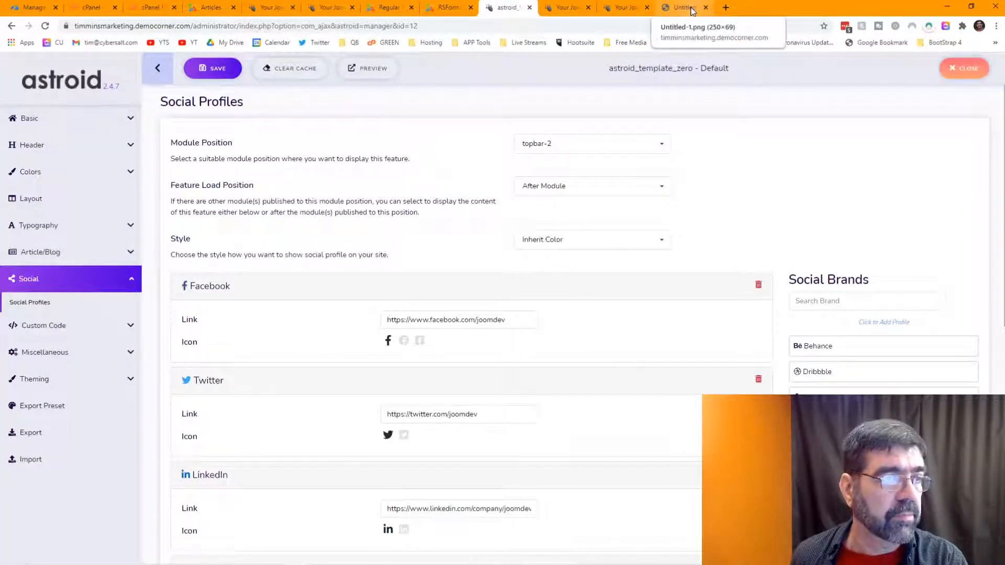
# Step: Check the site's Contact us page, then list the Main Menu items in the administrator
pyautogui.click(562, 9)
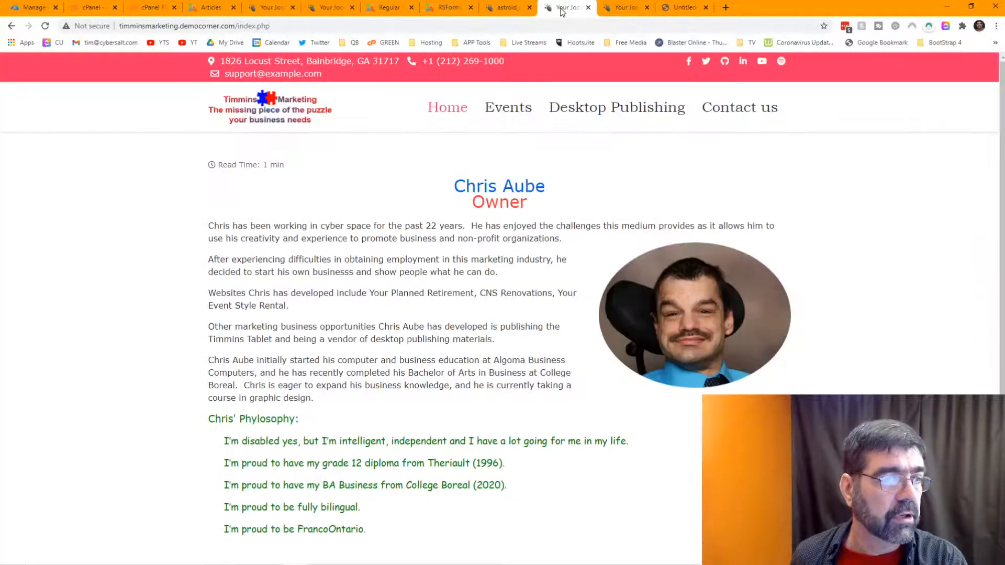
pyautogui.click(739, 113)
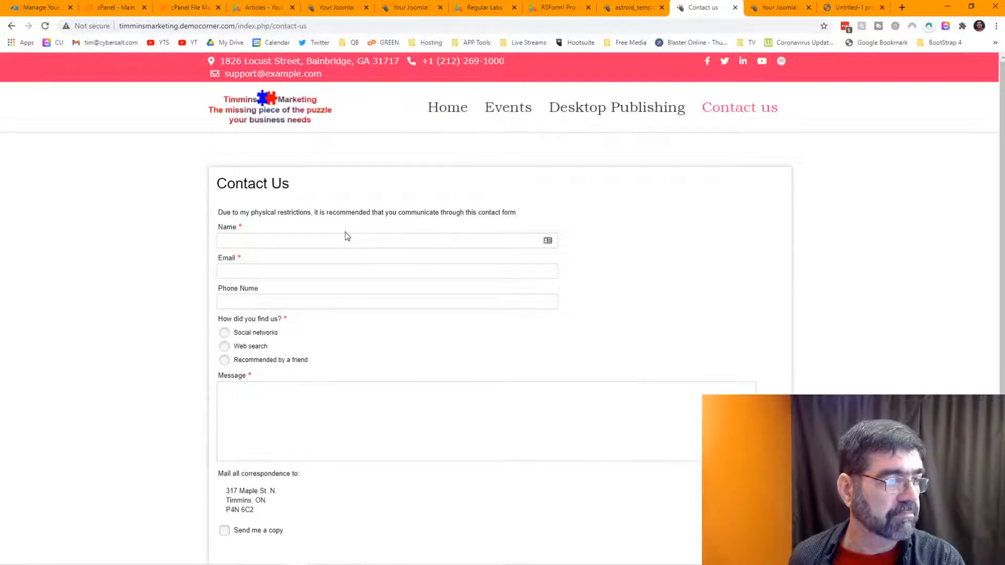
pyautogui.click(265, 8)
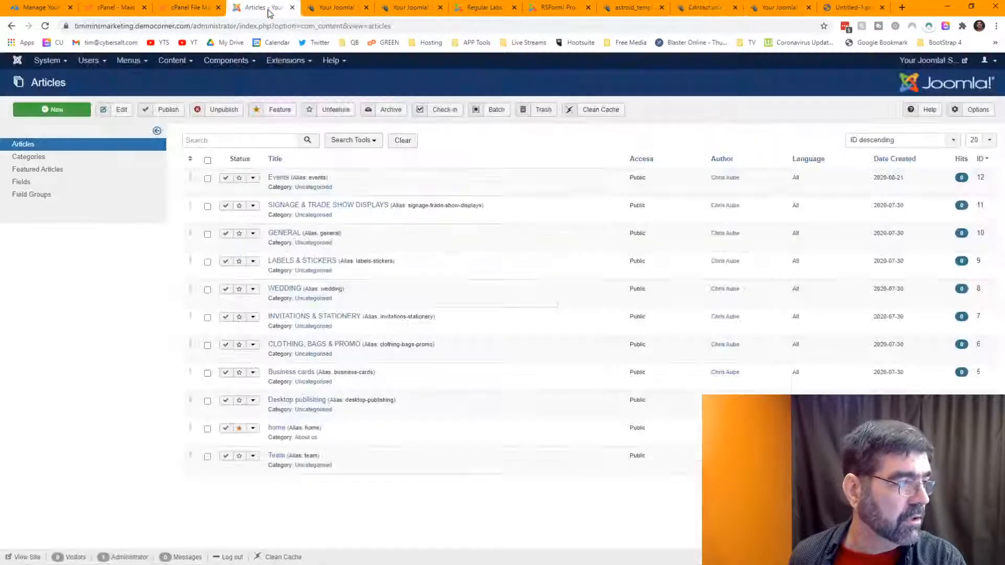
pyautogui.click(126, 63)
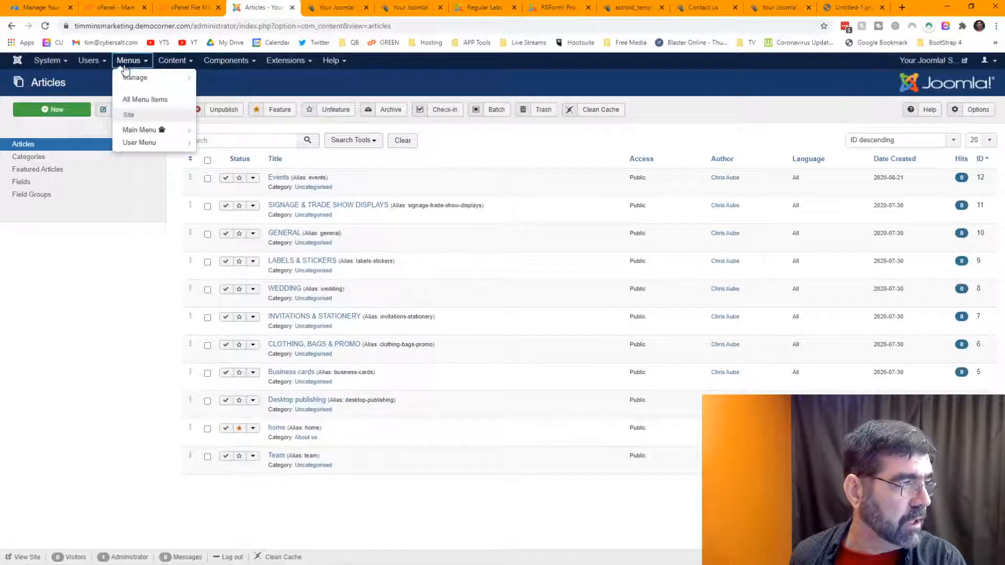
pyautogui.click(139, 130)
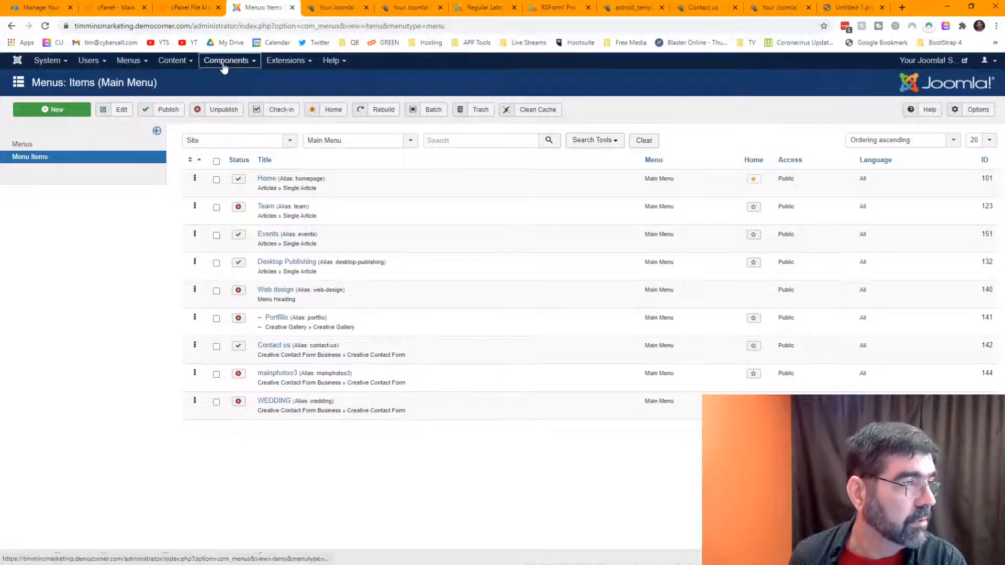
# Step: Open Creative Contact Form Business's Forms list showing its six forms and shortcodes
pyautogui.click(226, 60)
pyautogui.moveTo(272, 105)
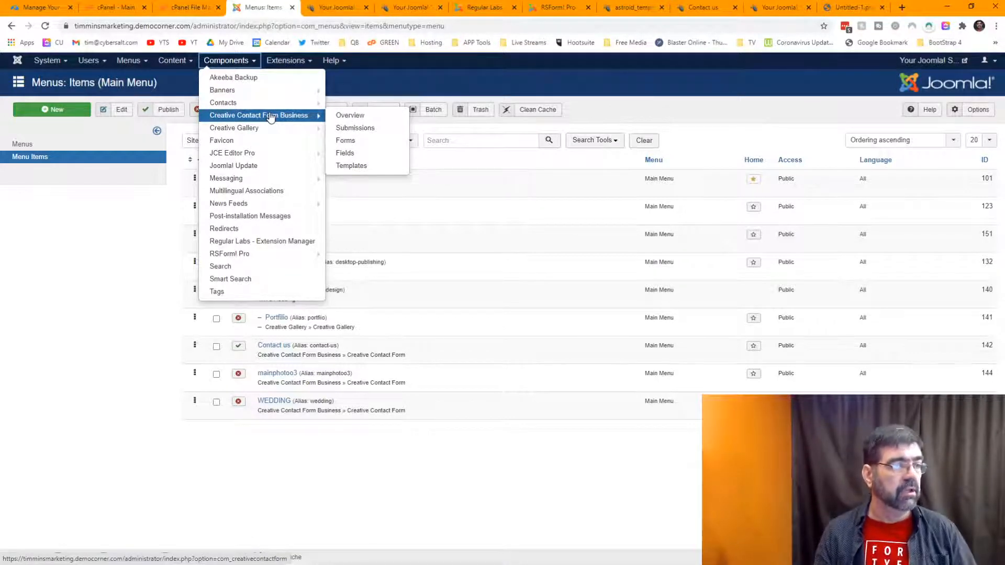
pyautogui.click(346, 141)
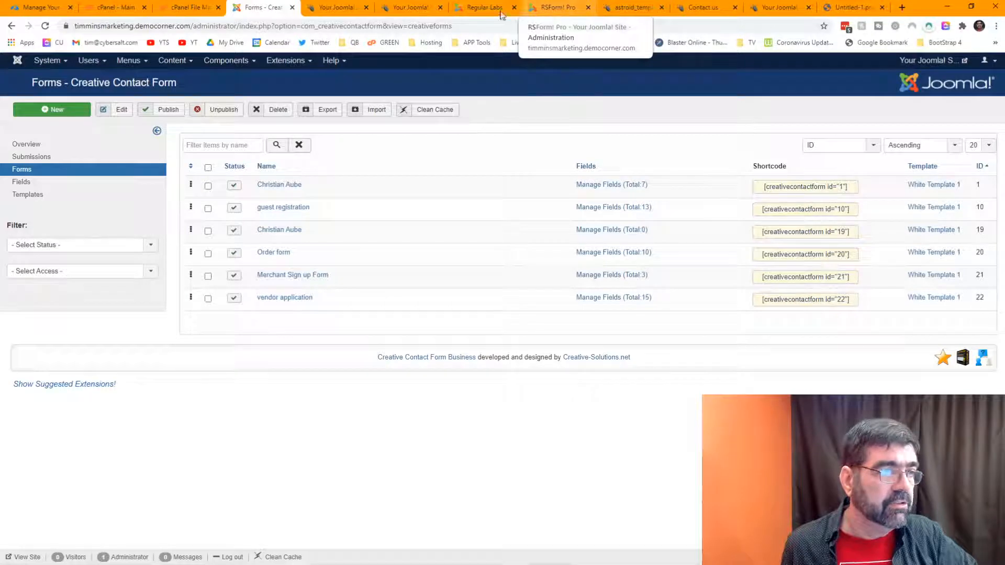
# Step: Go from Contact us via Events and Desktop Publishing to Business Cards and select its index.php address
pyautogui.click(631, 9)
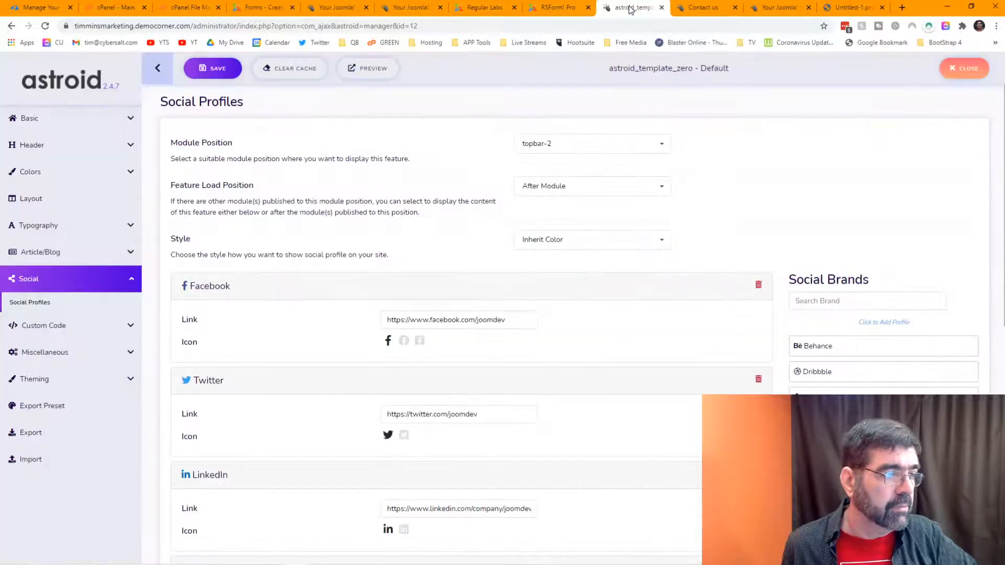
pyautogui.click(702, 11)
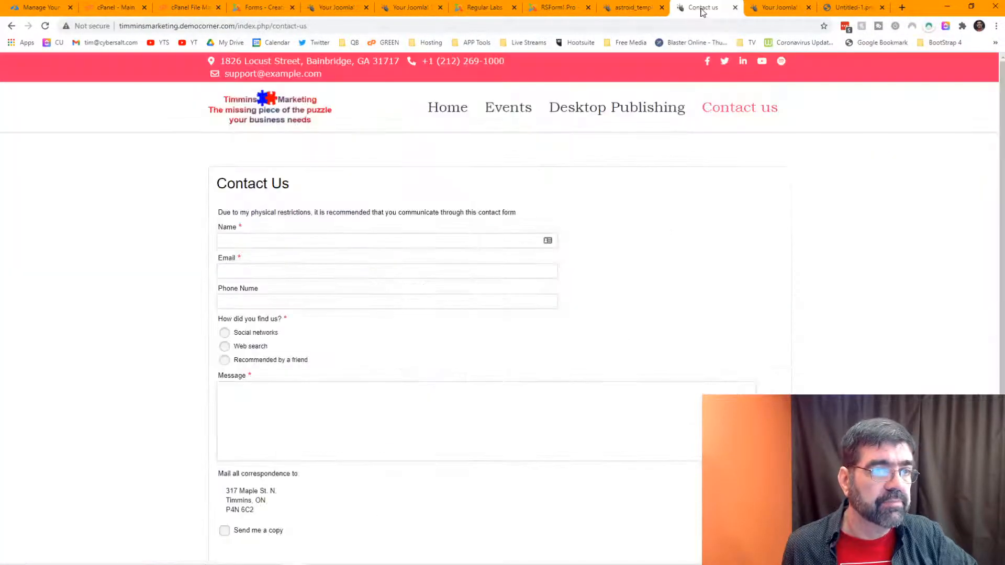
pyautogui.click(520, 110)
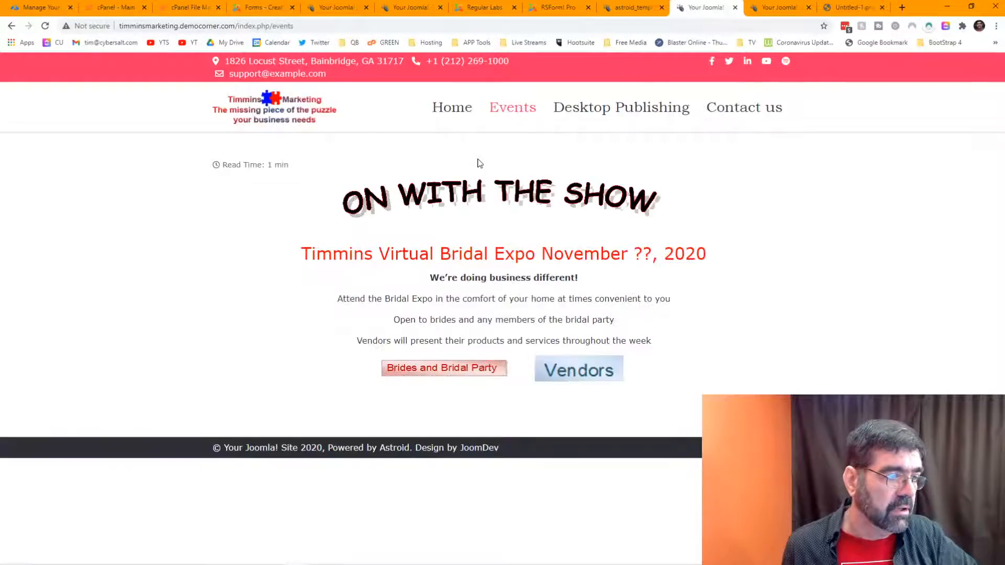
pyautogui.click(605, 112)
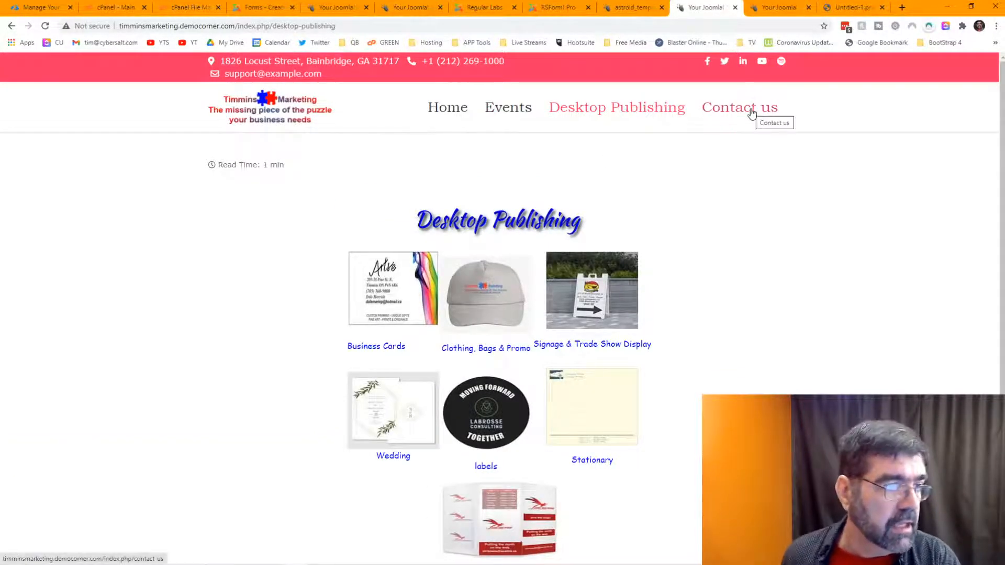
pyautogui.click(396, 286)
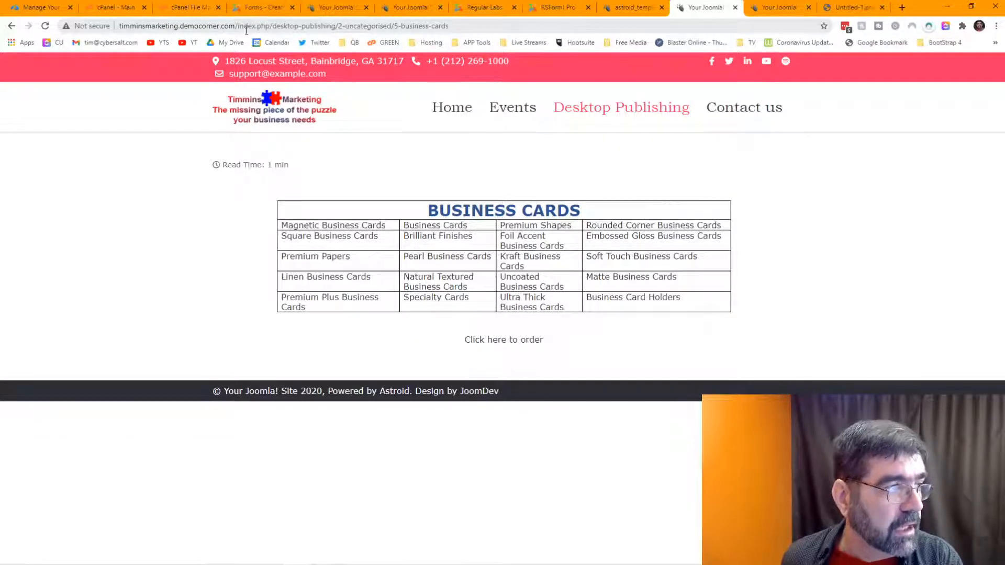
pyautogui.moveTo(237, 26); pyautogui.dragTo(468, 28)
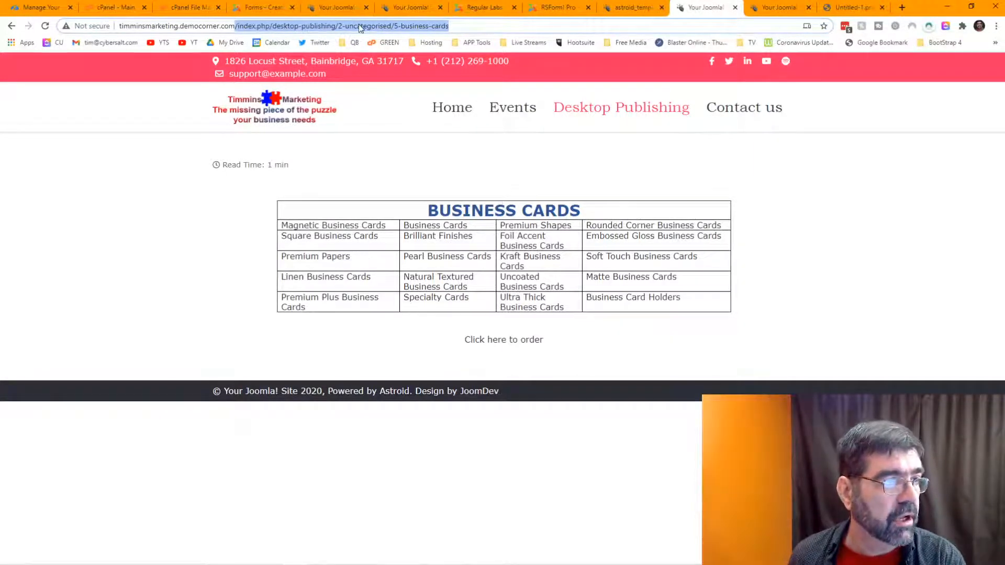
# Step: Turn on URL Rewriting in the Global Configuration
pyautogui.click(484, 11)
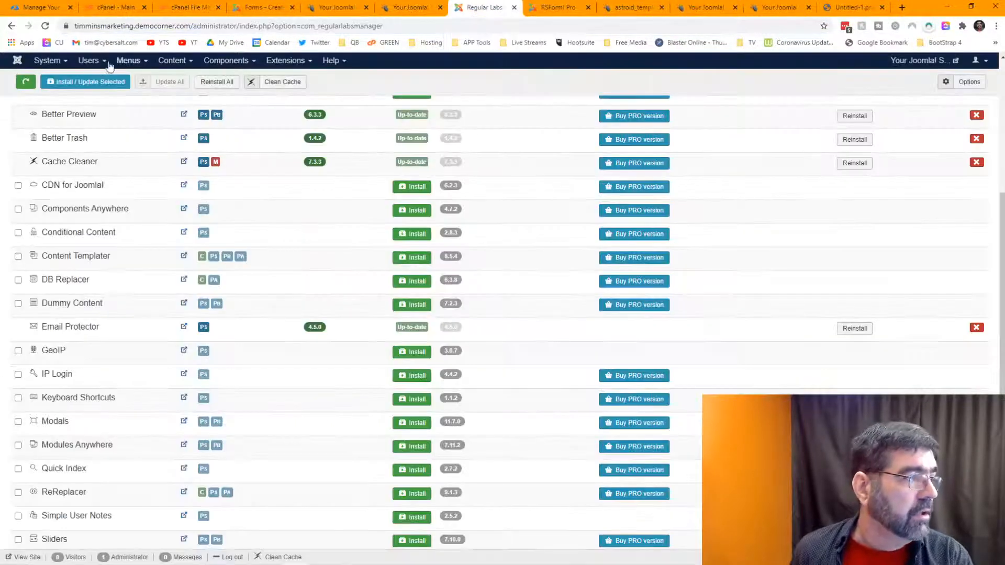
pyautogui.click(57, 63)
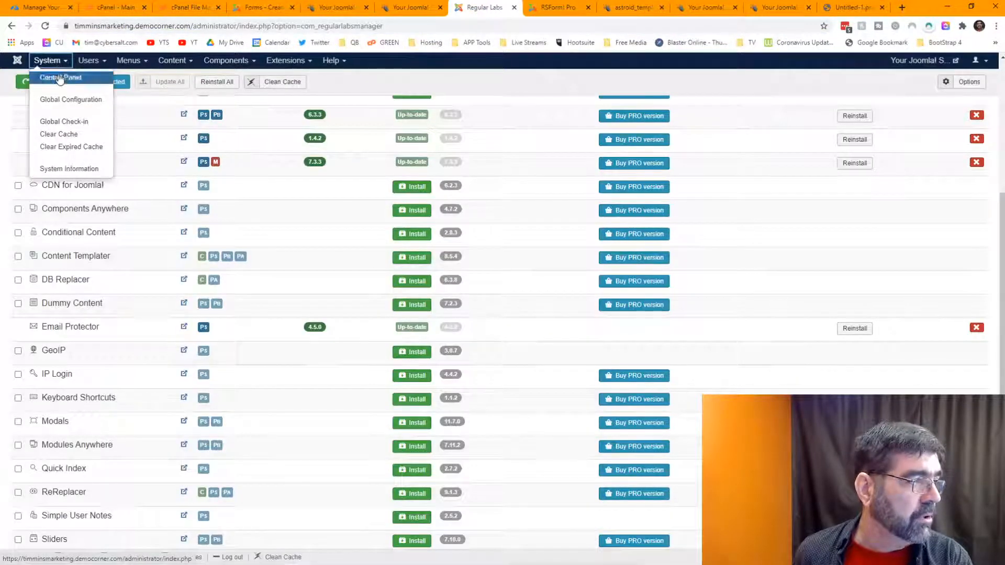
pyautogui.click(62, 101)
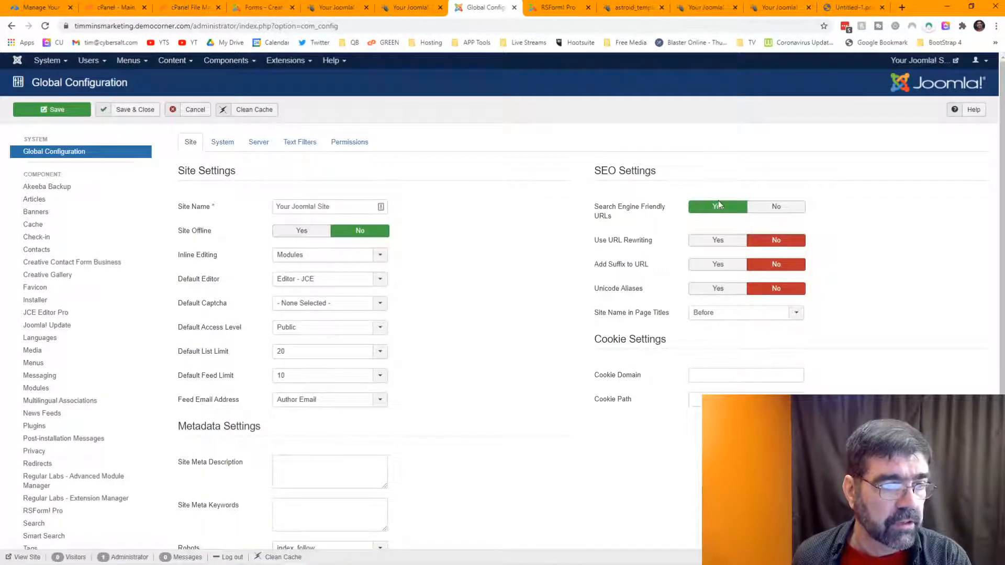
pyautogui.moveTo(614, 209)
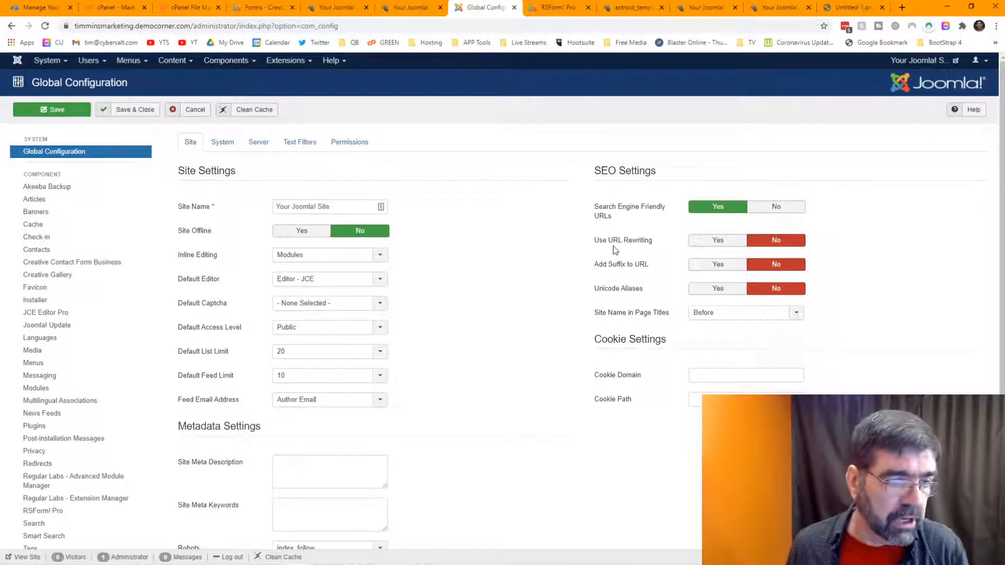
pyautogui.click(719, 243)
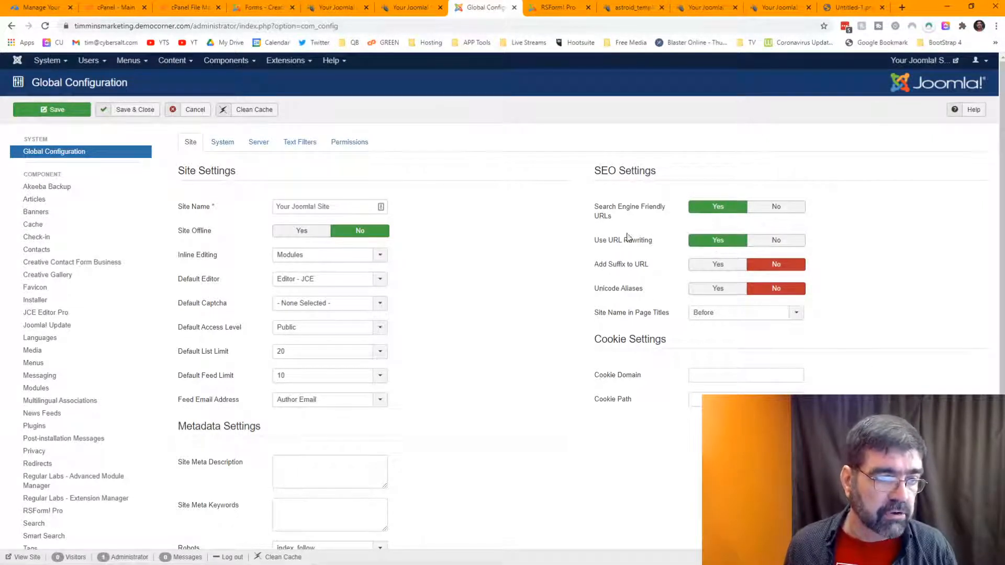
pyautogui.moveTo(627, 245)
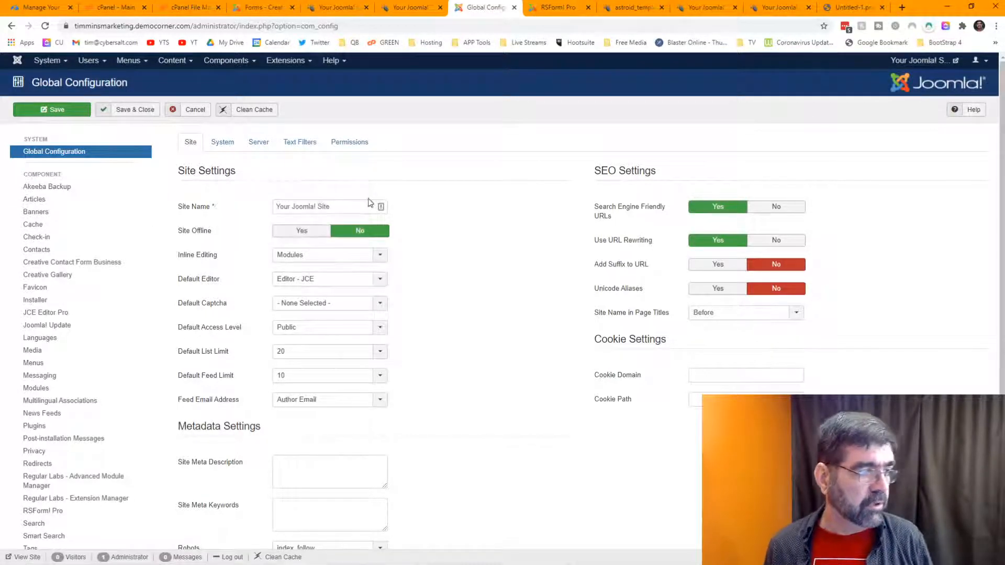
# Step: Change the Site Name to 'Timmins Marketing' and save the configuration
pyautogui.moveTo(331, 206); pyautogui.dragTo(274, 206)
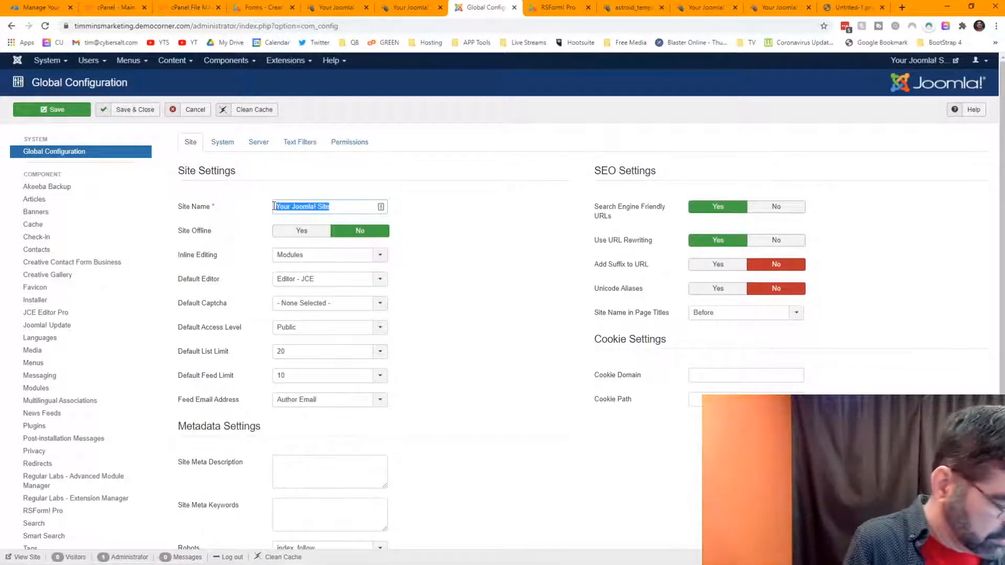
pyautogui.write('Timmins')
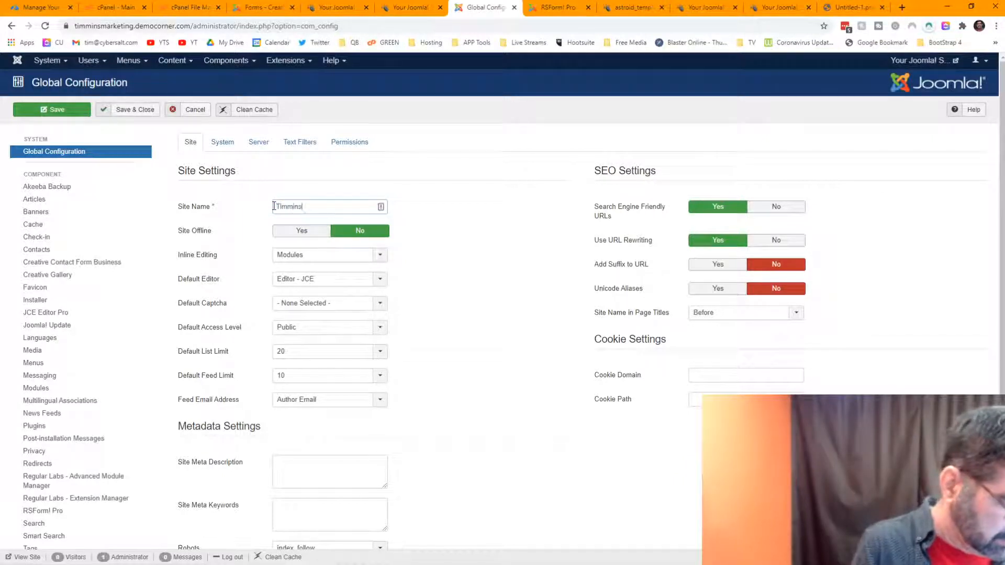
pyautogui.write(' Marketing')
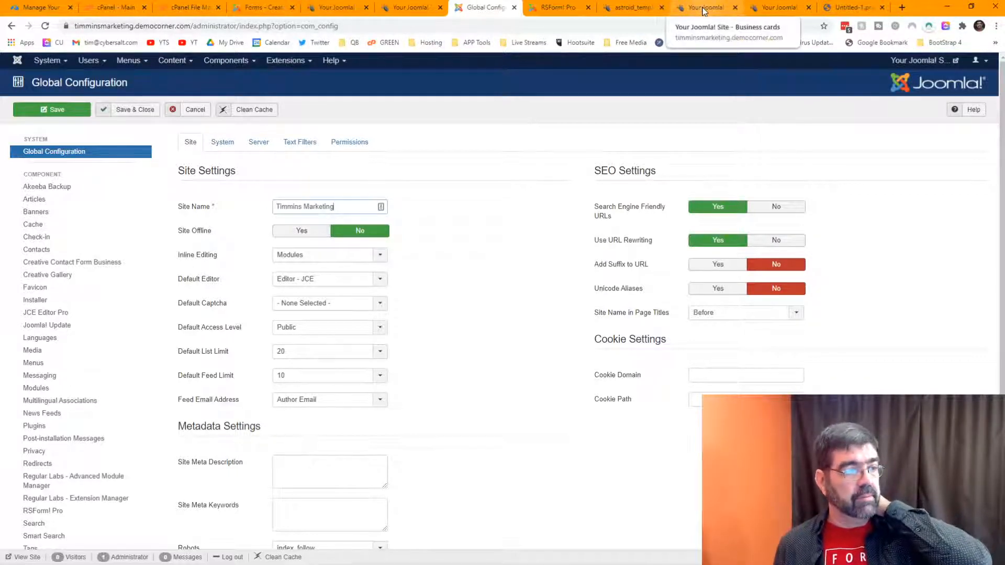
pyautogui.click(58, 111)
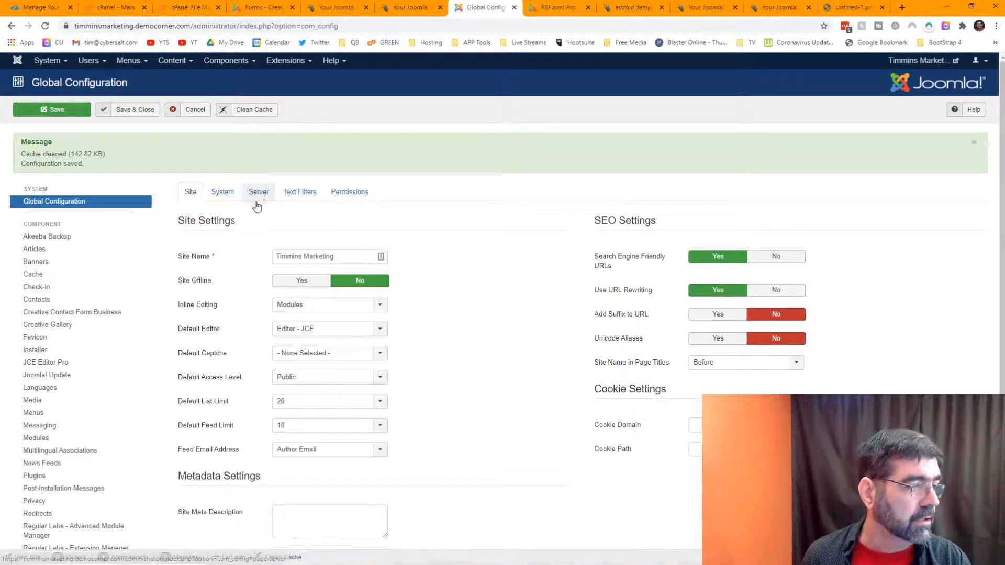
# Step: Open the timminsmarketing.democorner.com folder in File Manager
pyautogui.click(174, 9)
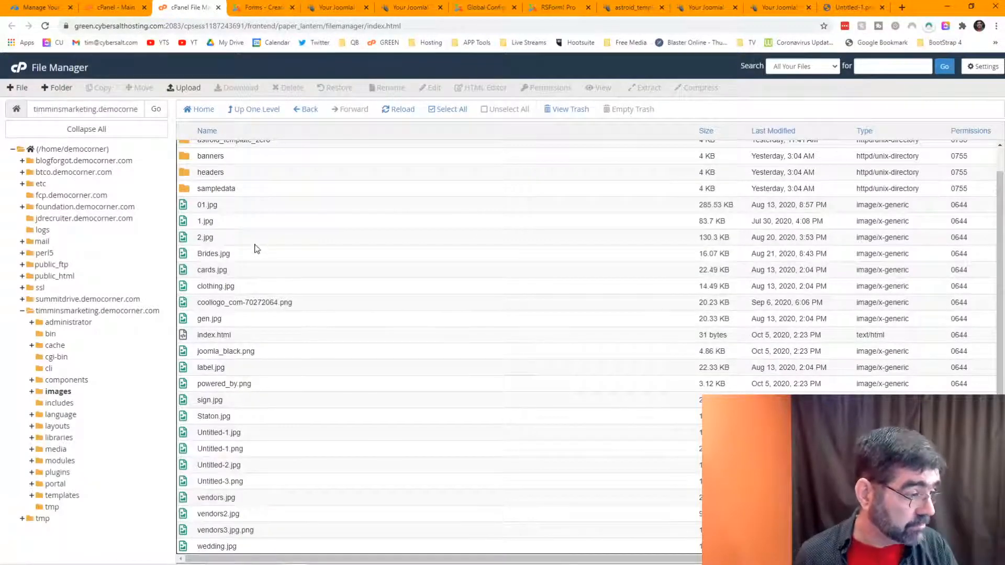
pyautogui.scroll(1, 257, 248)
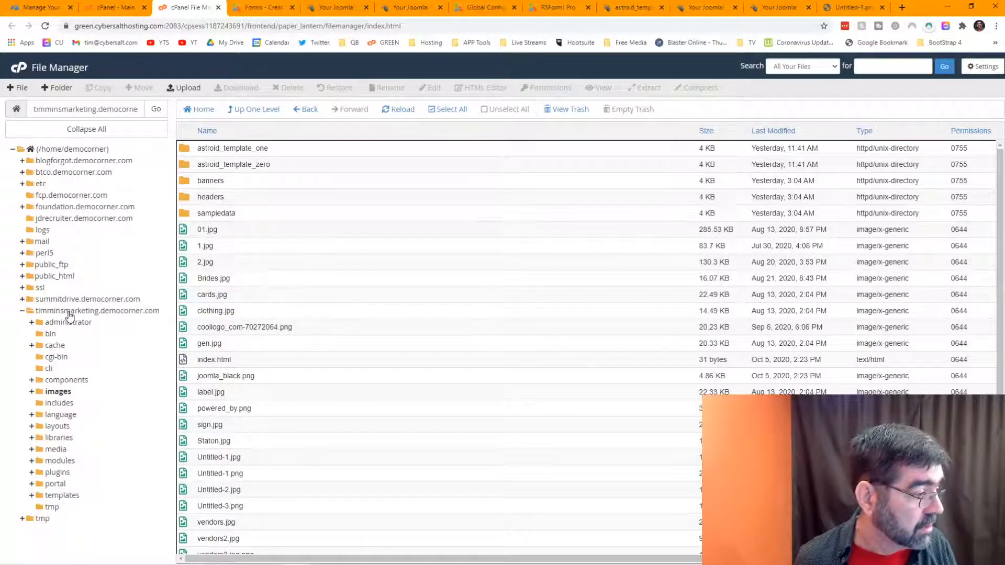
pyautogui.click(69, 312)
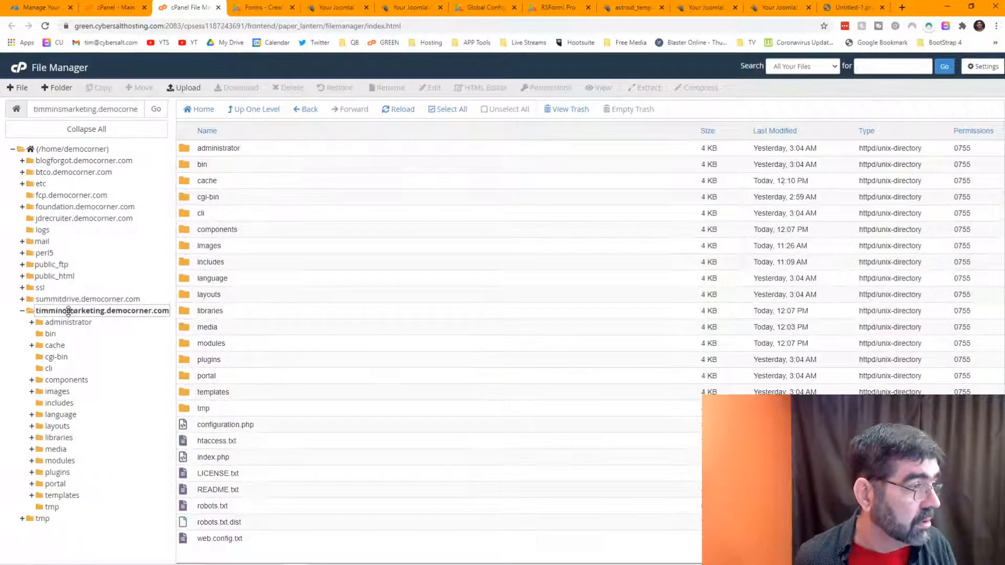
# Step: Try renaming htaccess.txt to .htaccess and dismiss the 'destination already exists' error
pyautogui.click(191, 446)
pyautogui.click(229, 443)
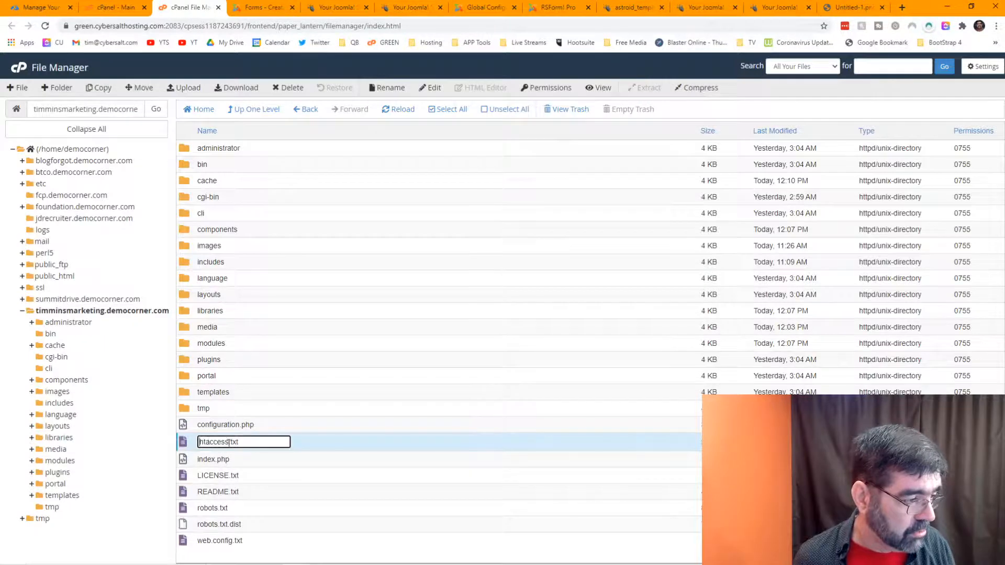
pyautogui.press('BackSpace')
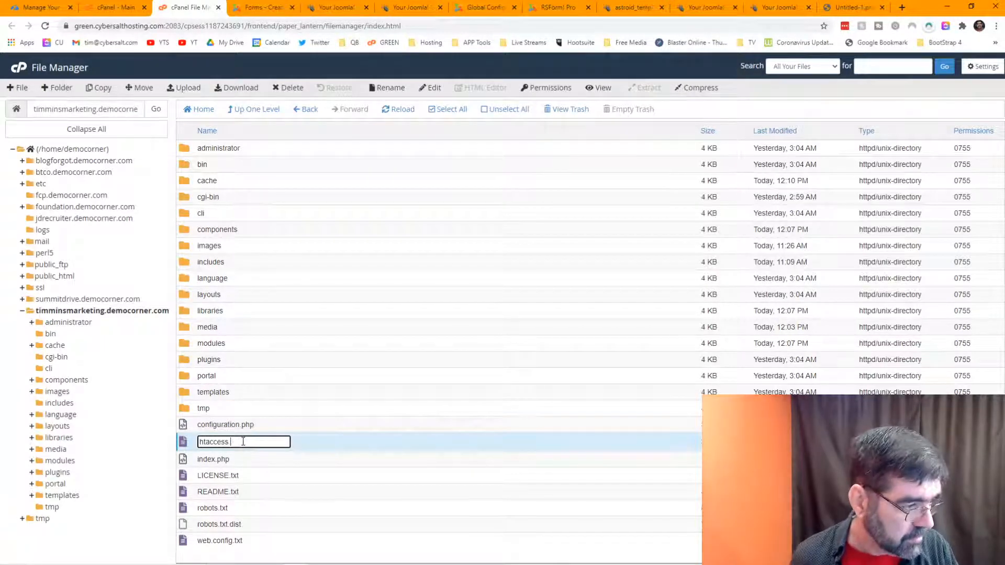
pyautogui.press('Home')
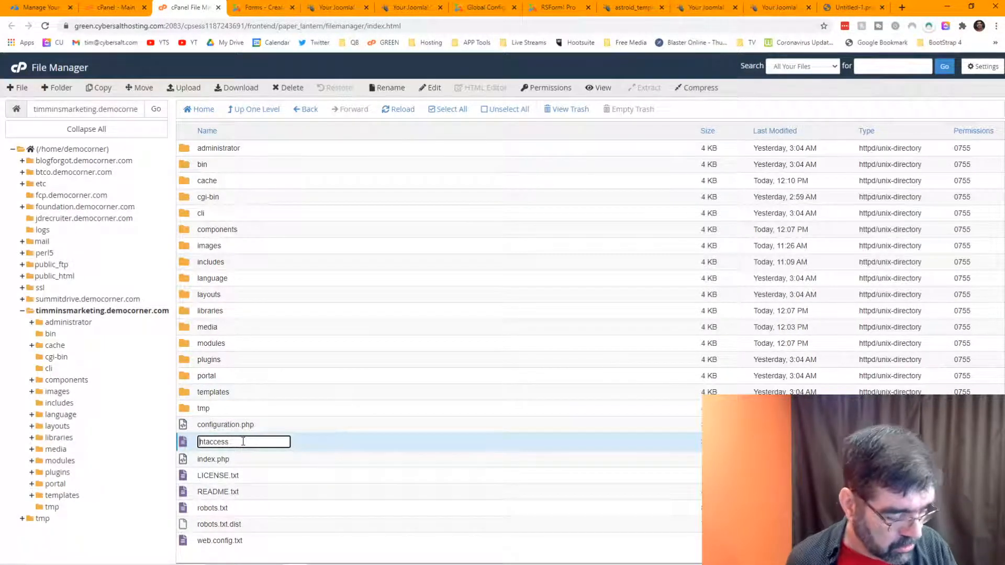
pyautogui.write('.')
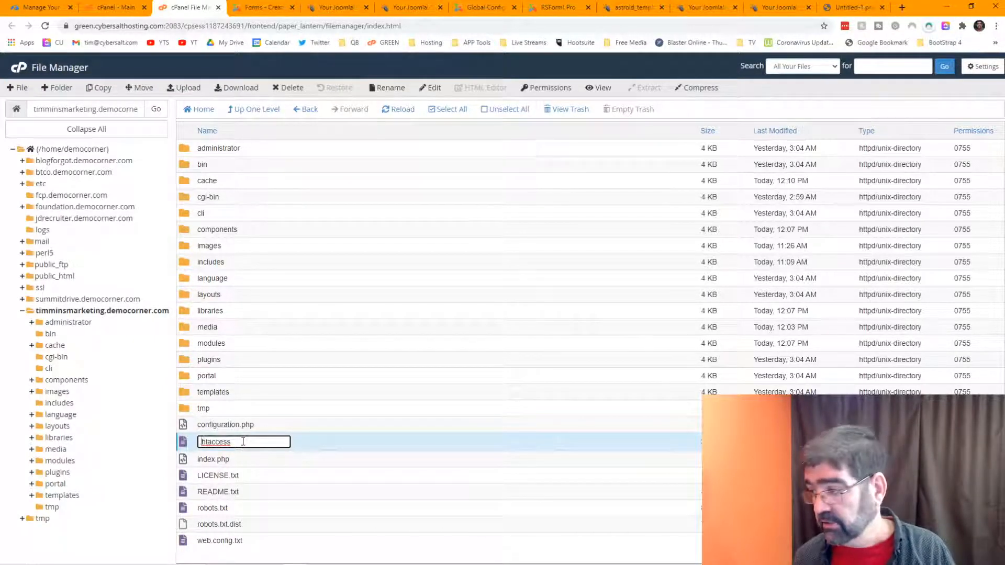
pyautogui.press('Return')
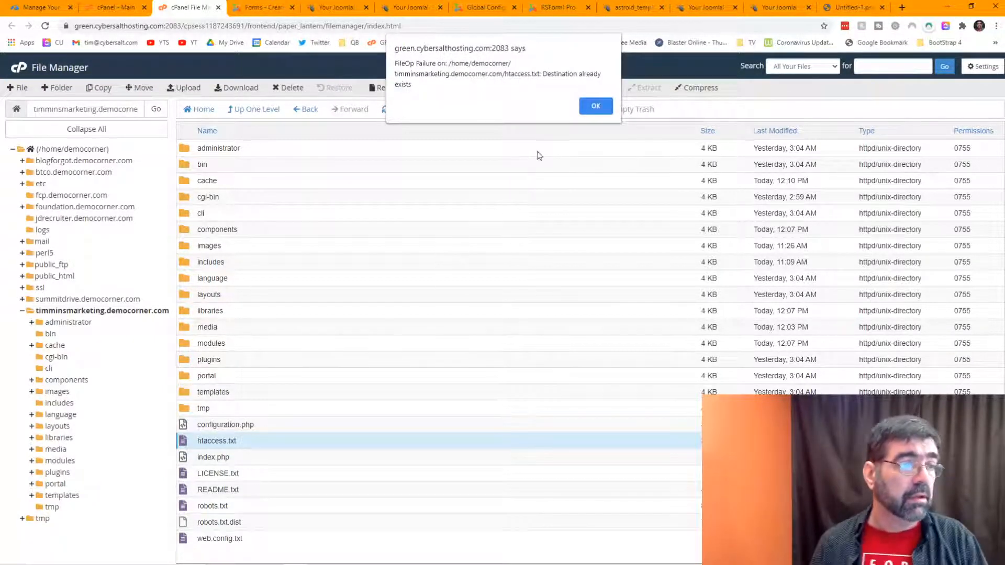
pyautogui.click(595, 107)
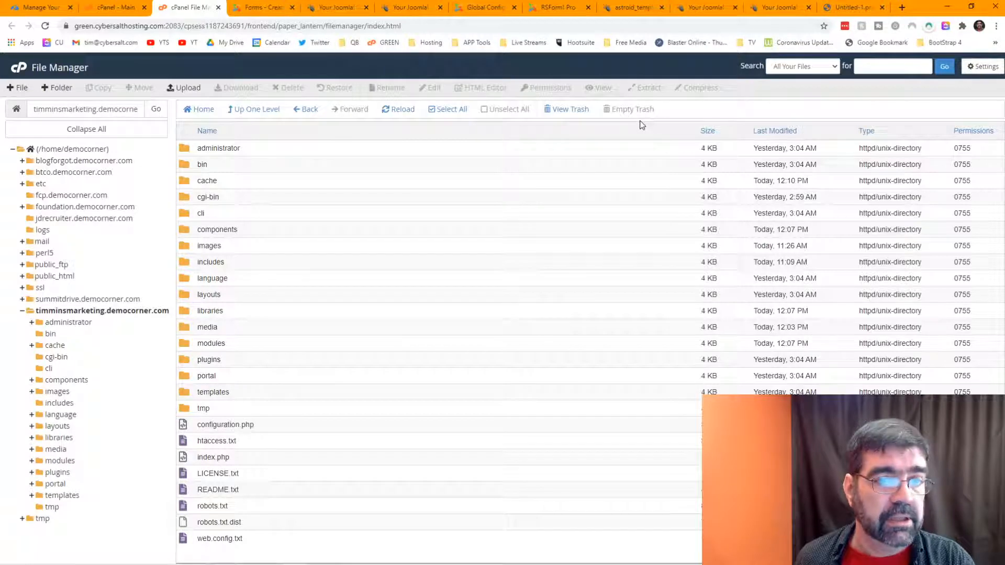
# Step: Enable Show Hidden Files in the File Manager settings
pyautogui.click(991, 70)
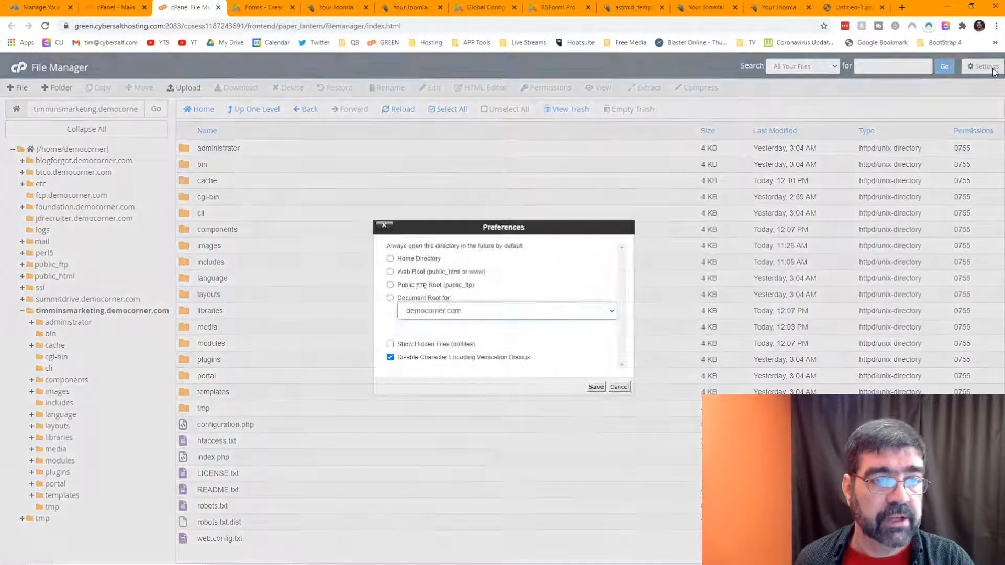
pyautogui.click(390, 345)
pyautogui.click(597, 388)
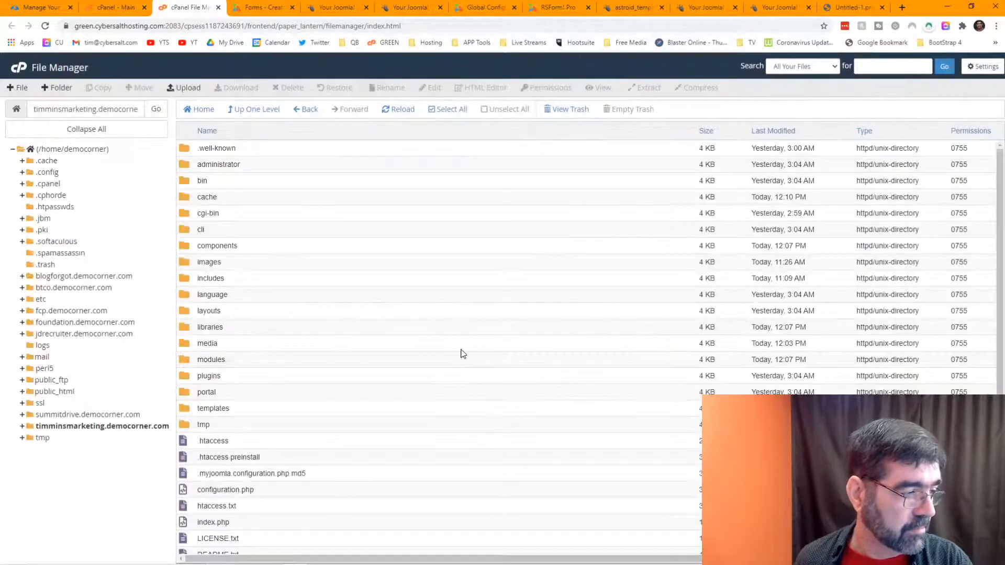
# Step: View the existing .htaccess, which holds only the ea-php73 handler lines
pyautogui.scroll(-1, 416, 314)
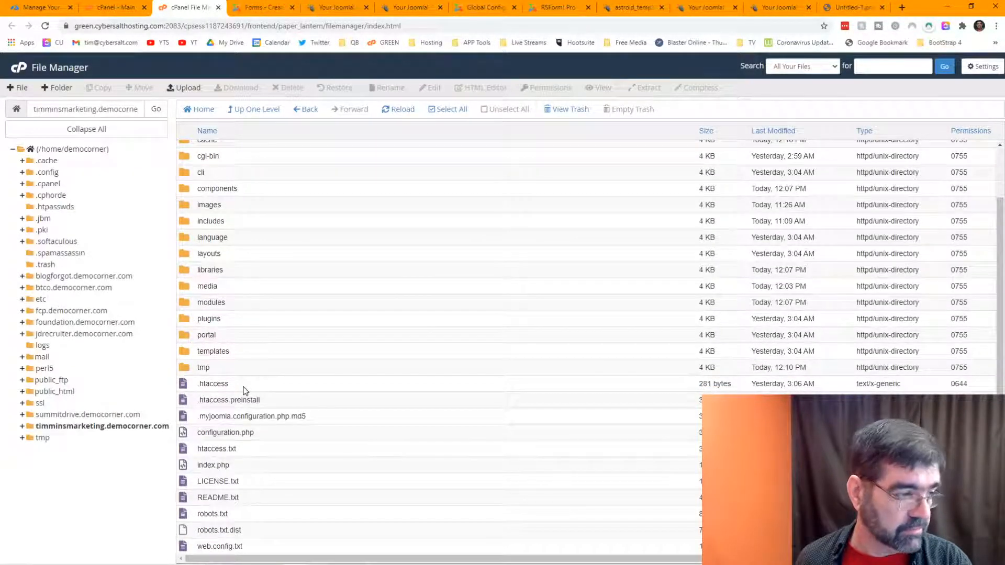
pyautogui.rightClick(190, 388)
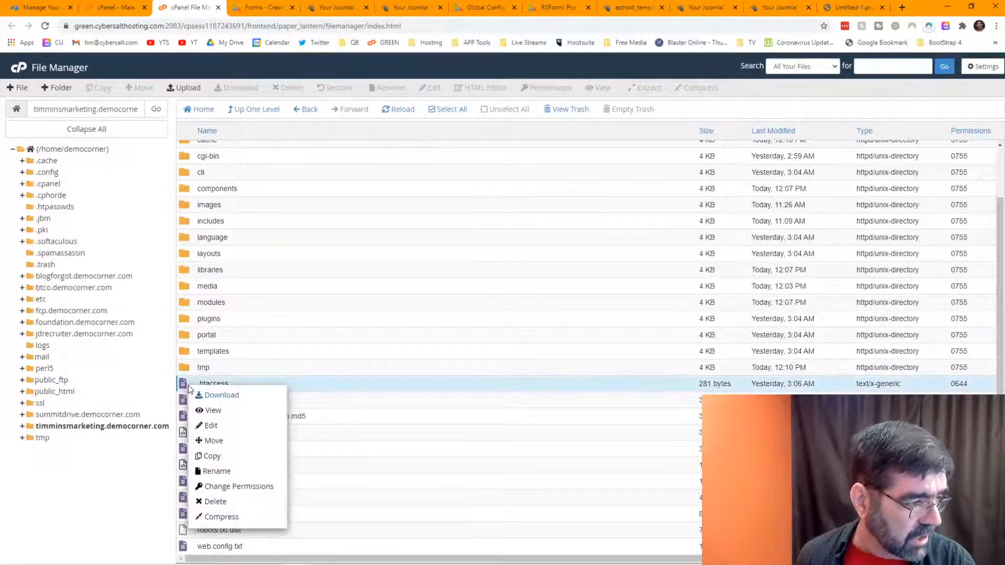
pyautogui.click(209, 410)
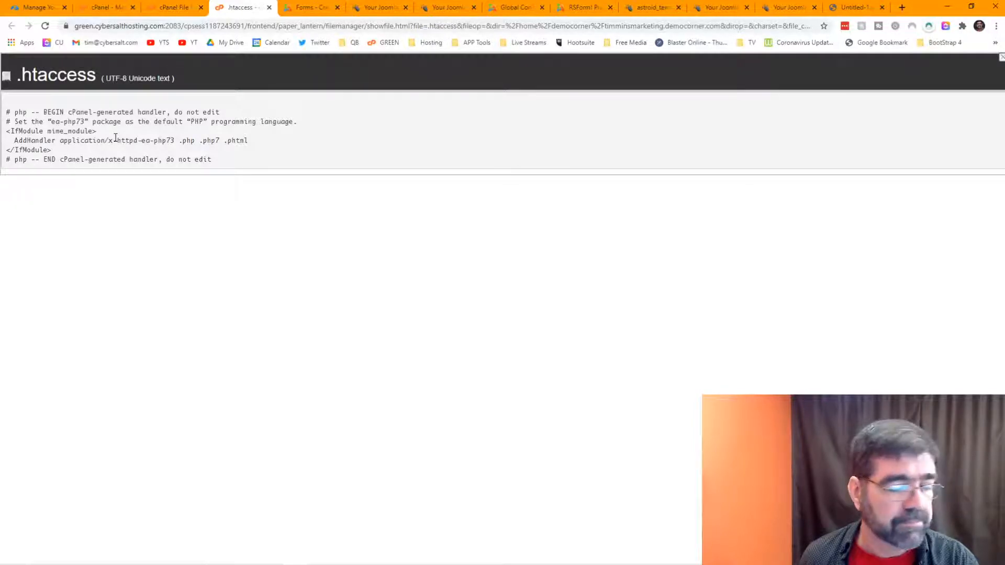
pyautogui.click(269, 8)
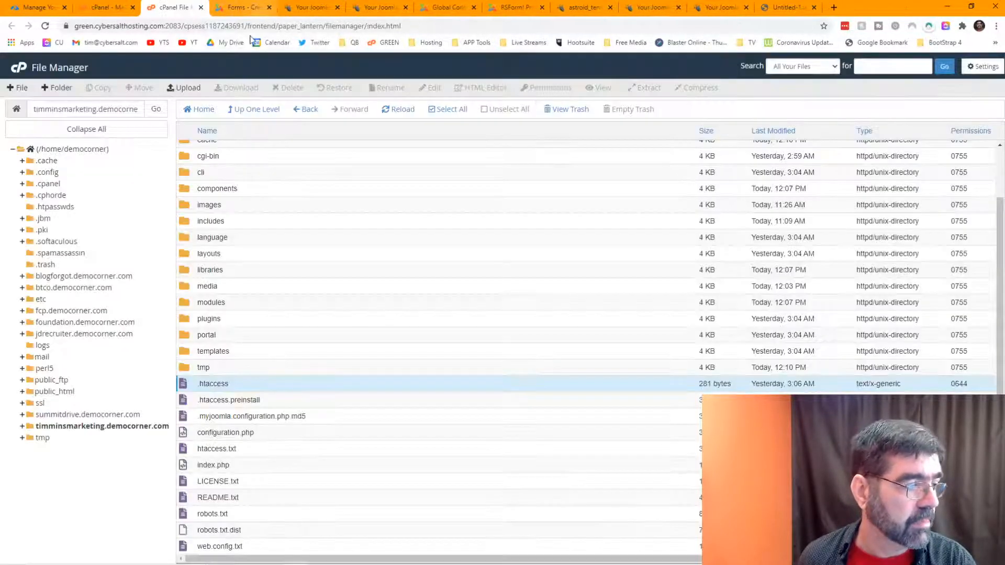
pyautogui.click(224, 386)
# Step: Rename the existing .htaccess to .htaccess-old
pyautogui.rightClick(234, 390)
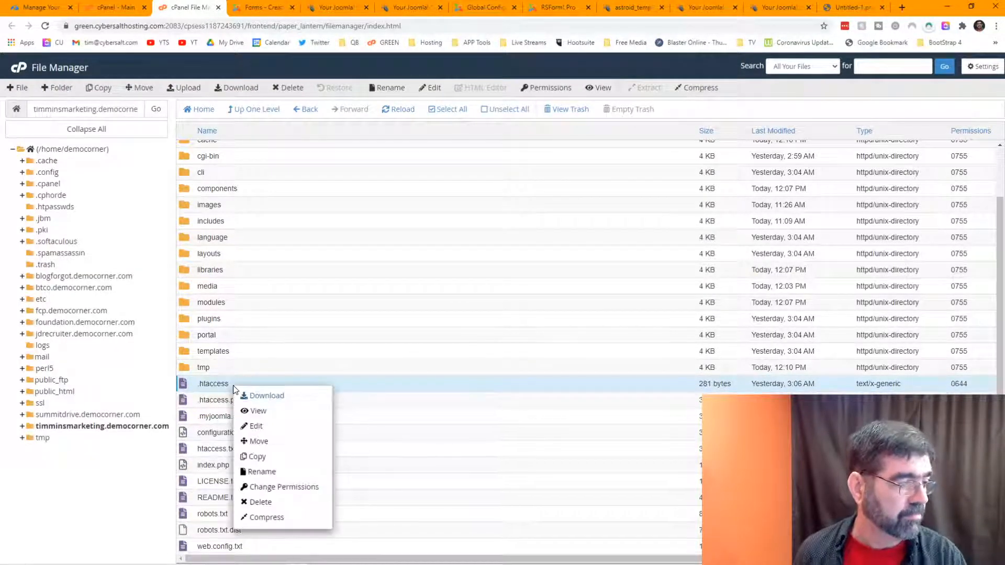
pyautogui.click(226, 381)
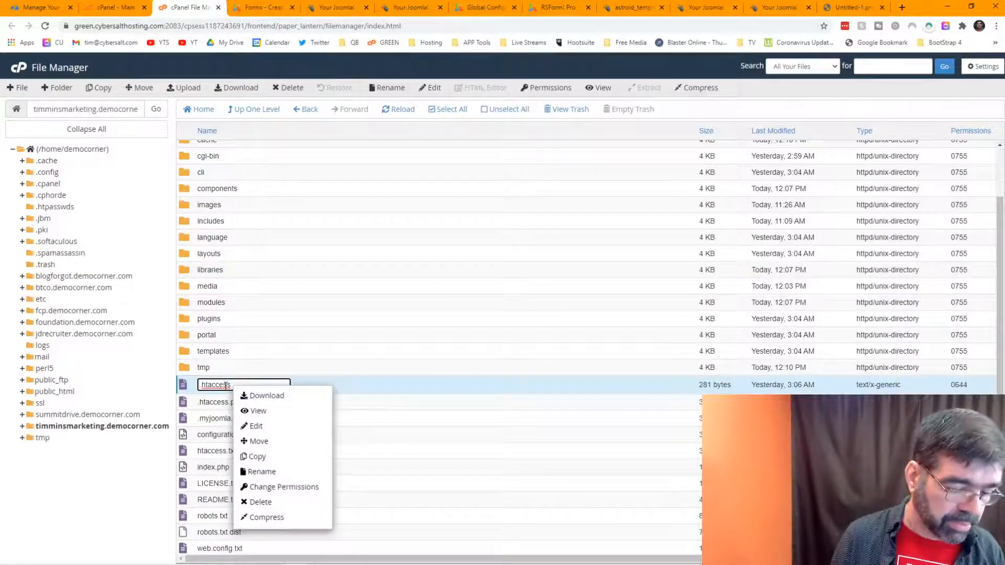
pyautogui.press('Return')
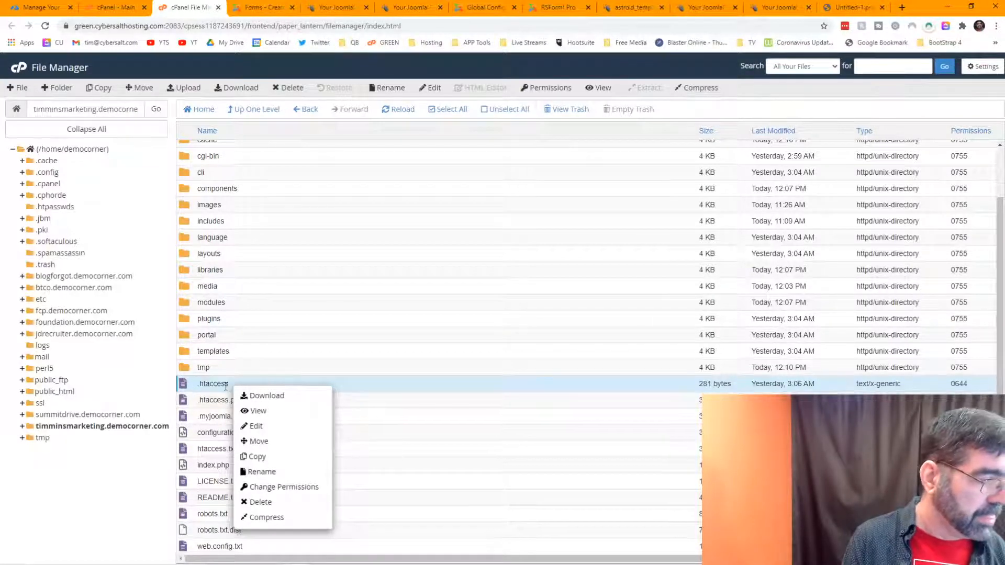
pyautogui.scroll(-1, 323, 237)
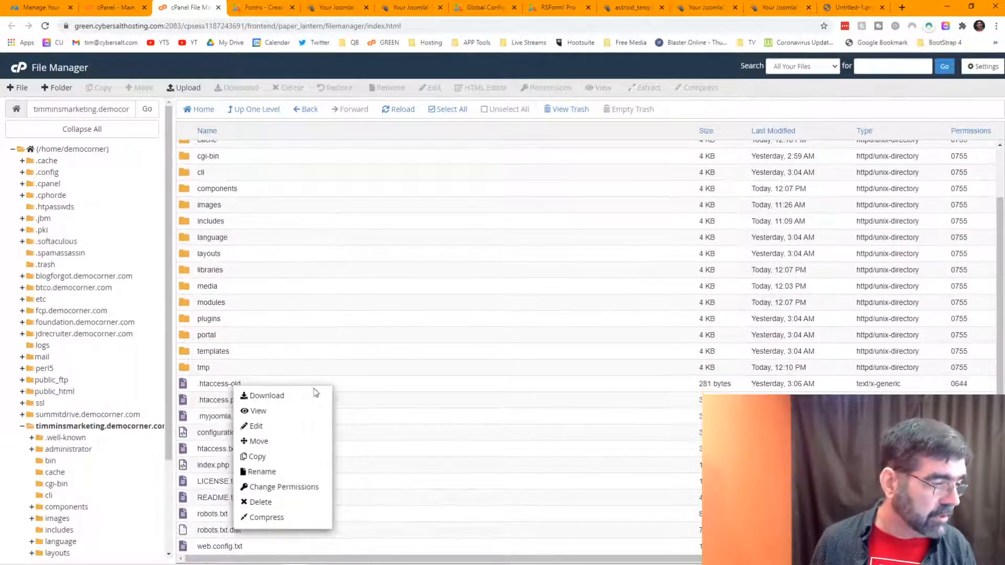
pyautogui.click(408, 376)
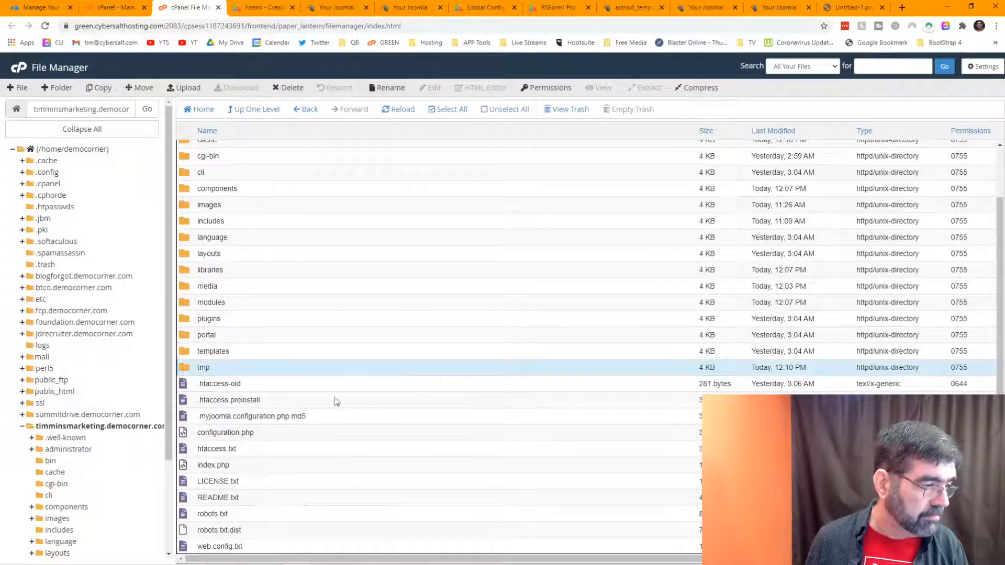
# Step: Preview htaccess.txt, then rename it to .htaccess
pyautogui.rightClick(197, 452)
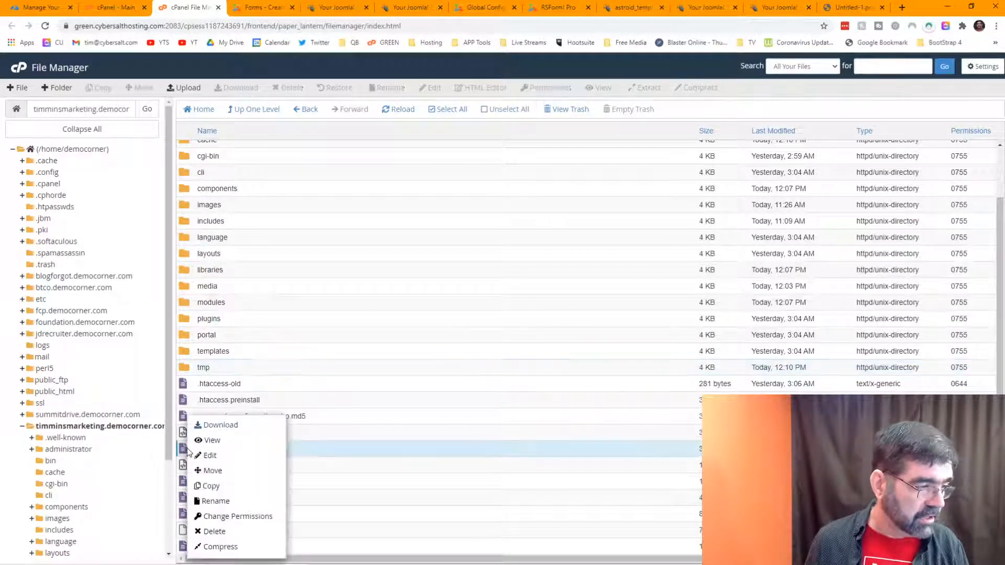
pyautogui.click(212, 441)
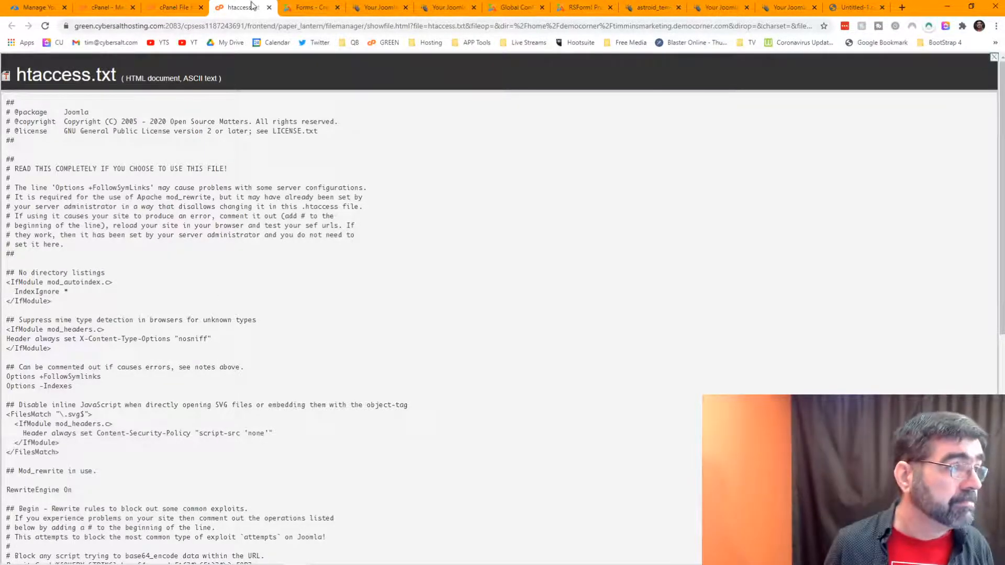
pyautogui.hotkey('ctrl', 'w')
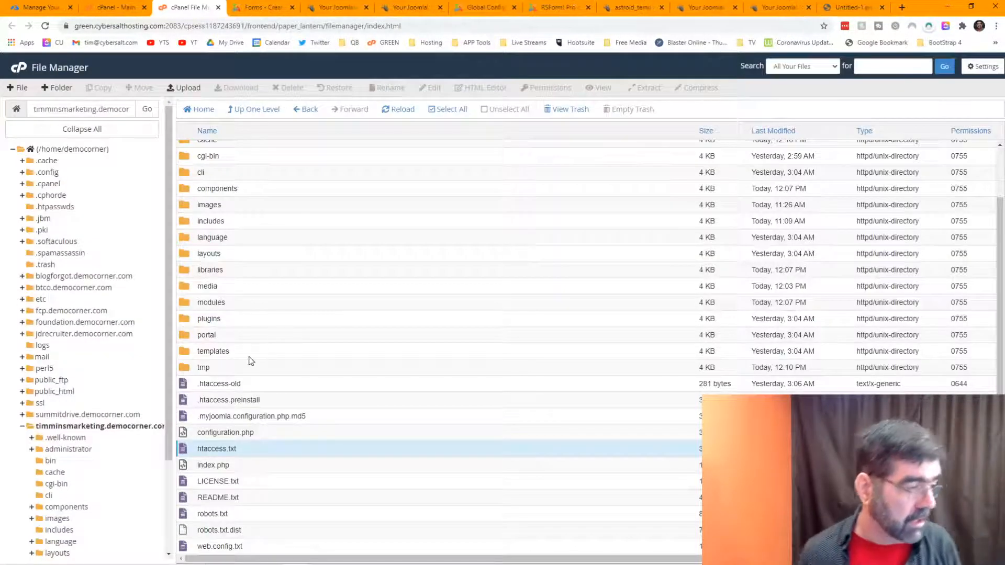
pyautogui.click(218, 449)
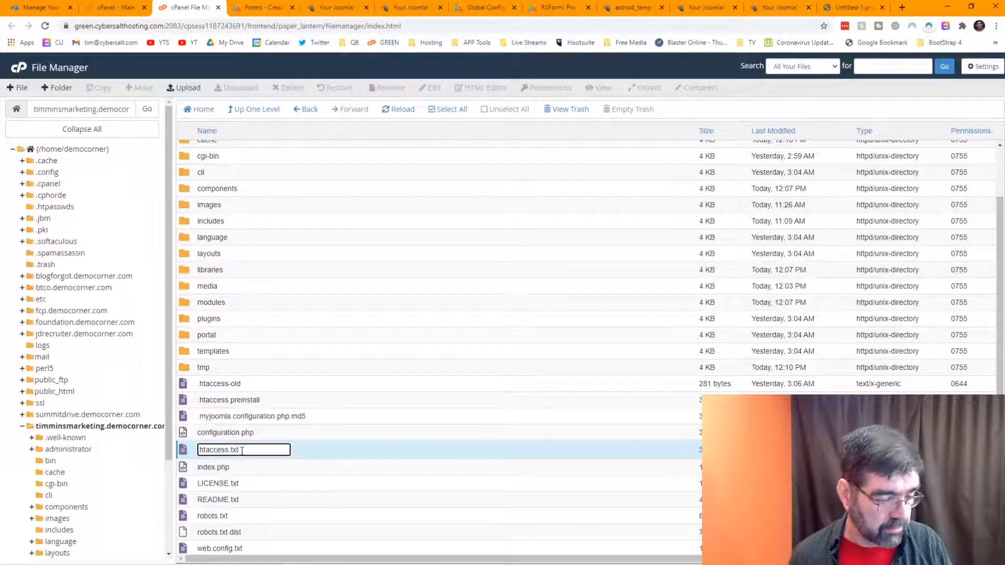
pyautogui.press('BackSpace')
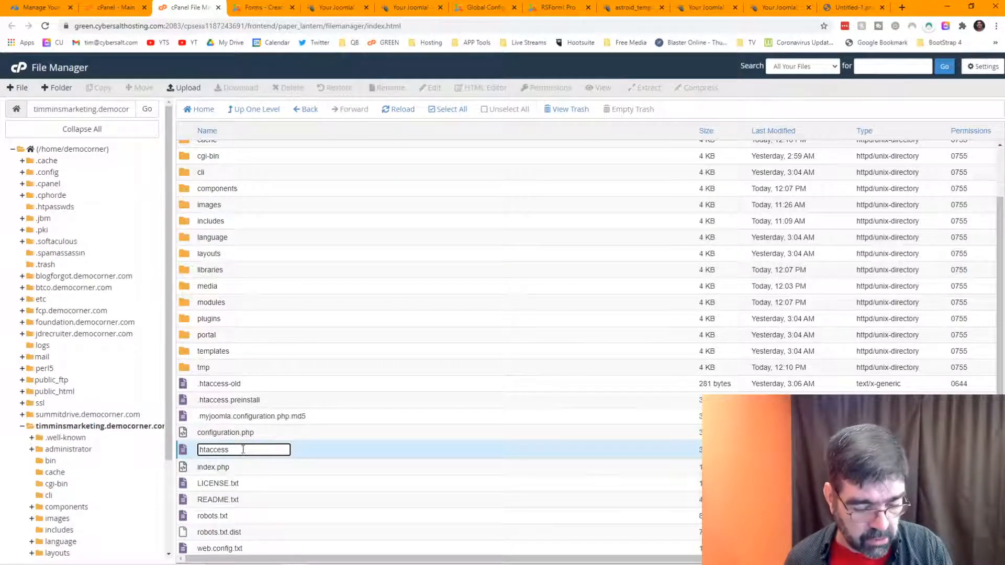
pyautogui.press('Home')
pyautogui.write('.')
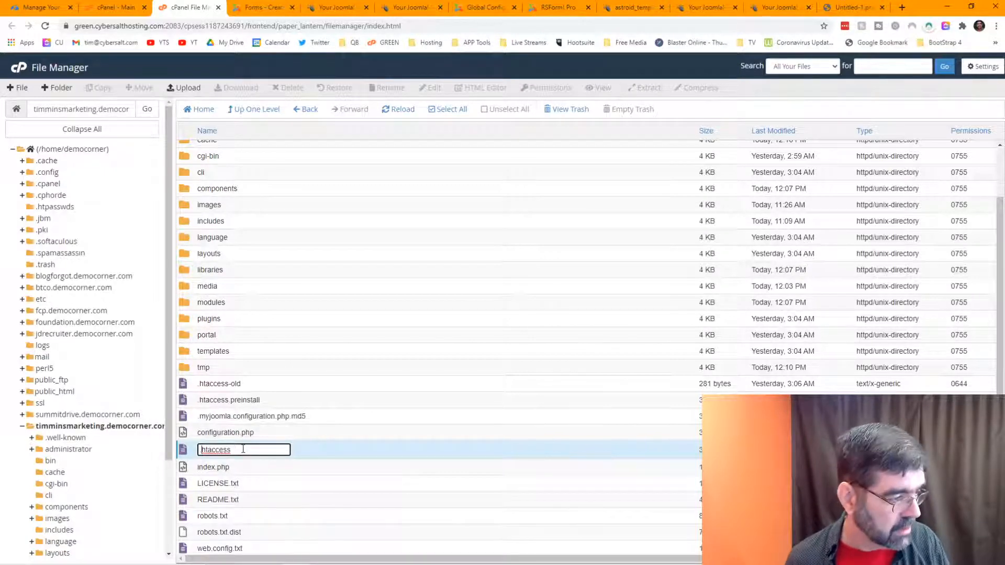
pyautogui.press('Return')
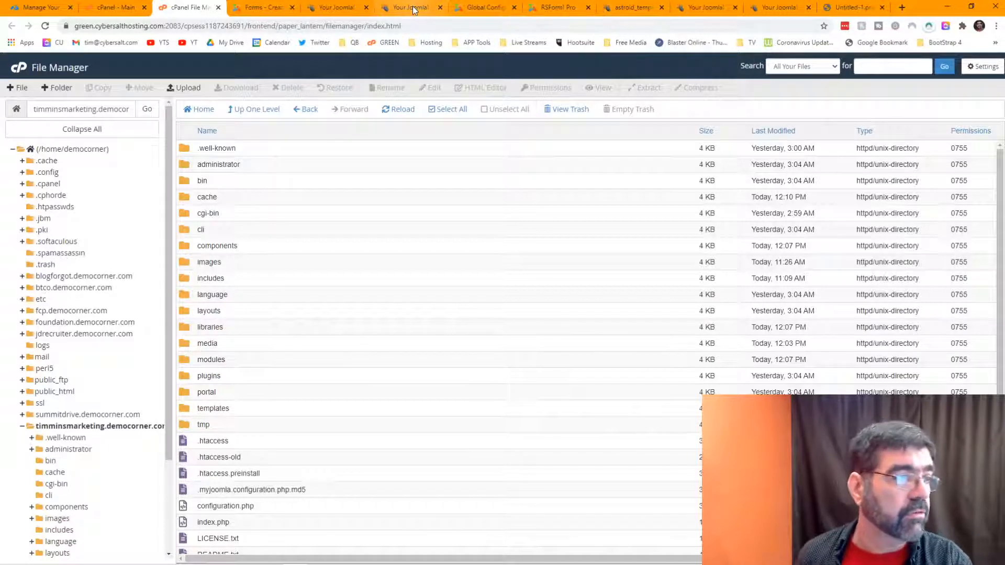
# Step: Reload the Business Cards page in the site tab and inspect its address
pyautogui.click(333, 8)
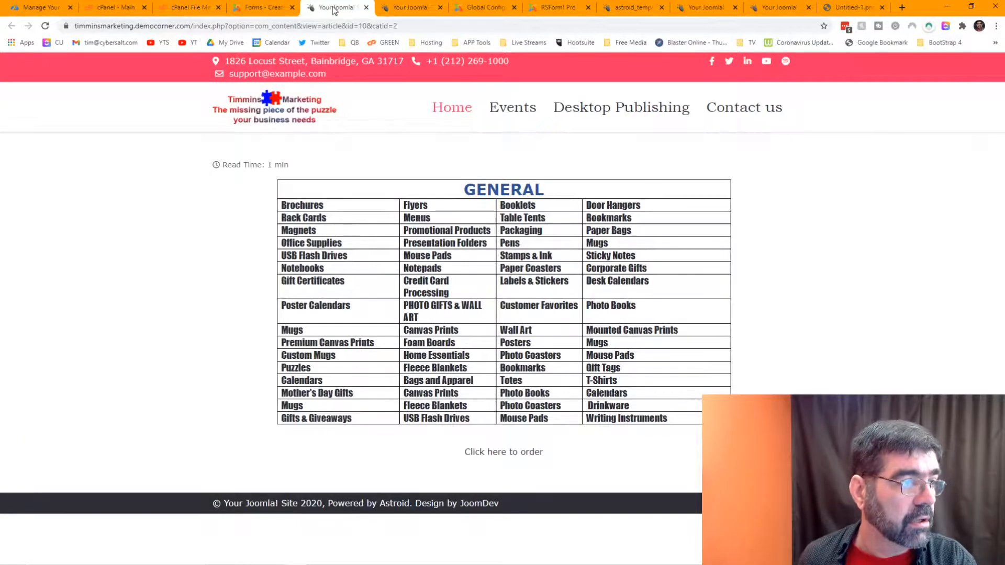
pyautogui.click(399, 9)
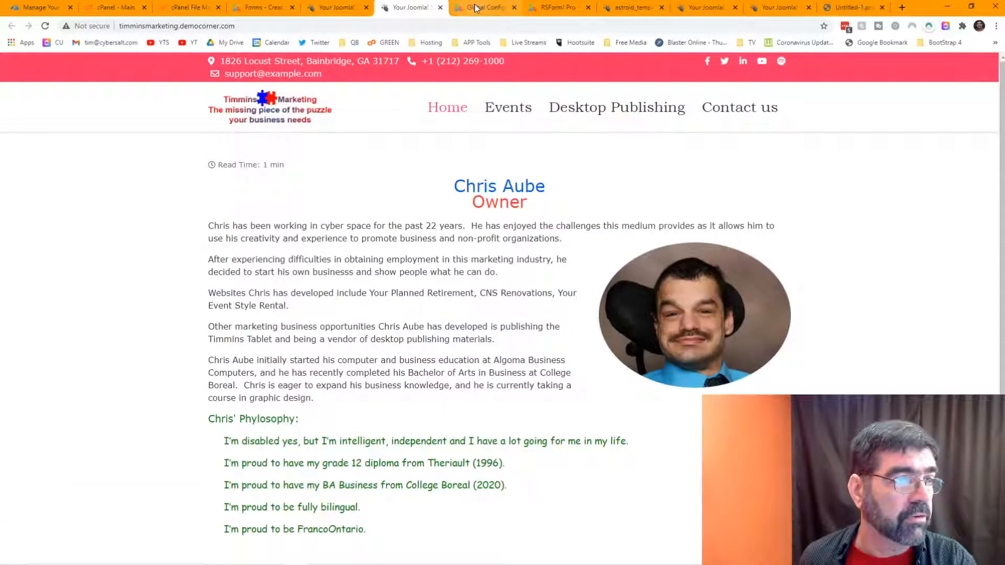
pyautogui.click(631, 8)
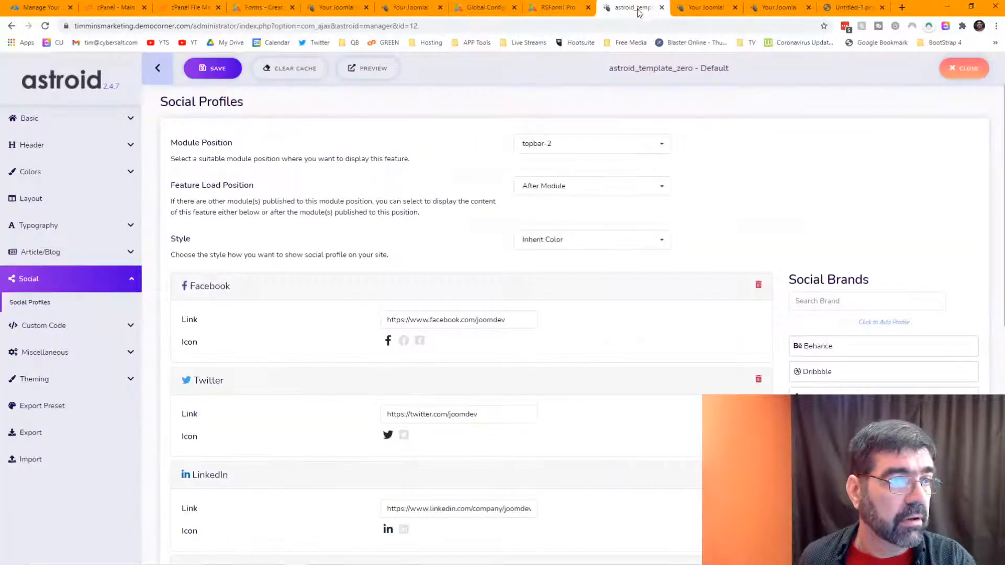
pyautogui.click(759, 8)
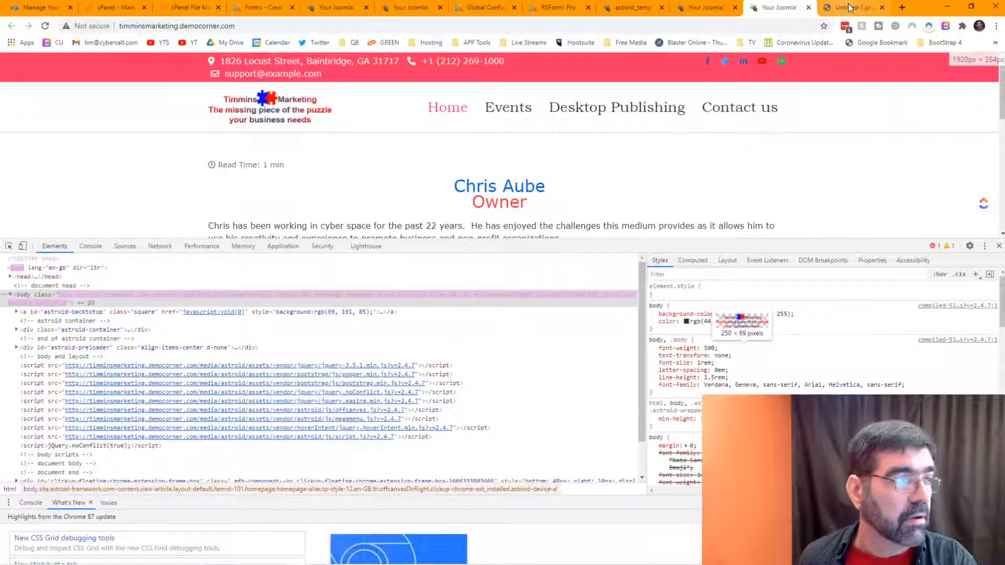
pyautogui.click(703, 8)
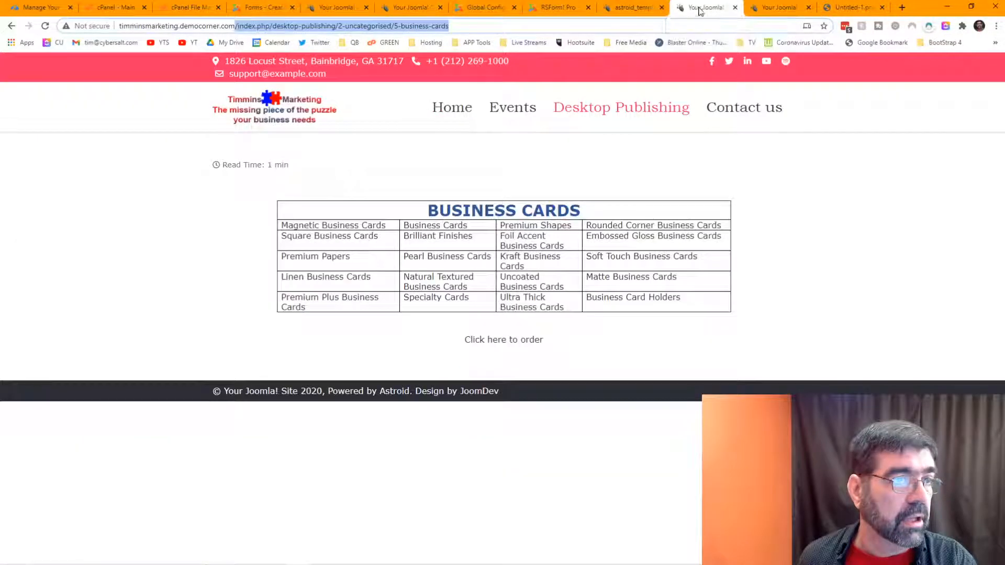
pyautogui.click(556, 27)
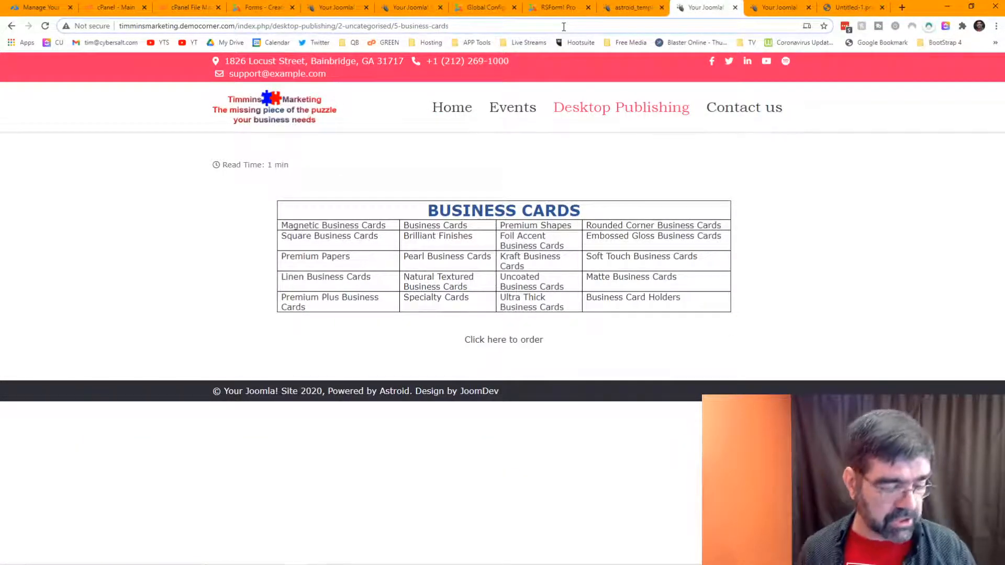
pyautogui.press('Return')
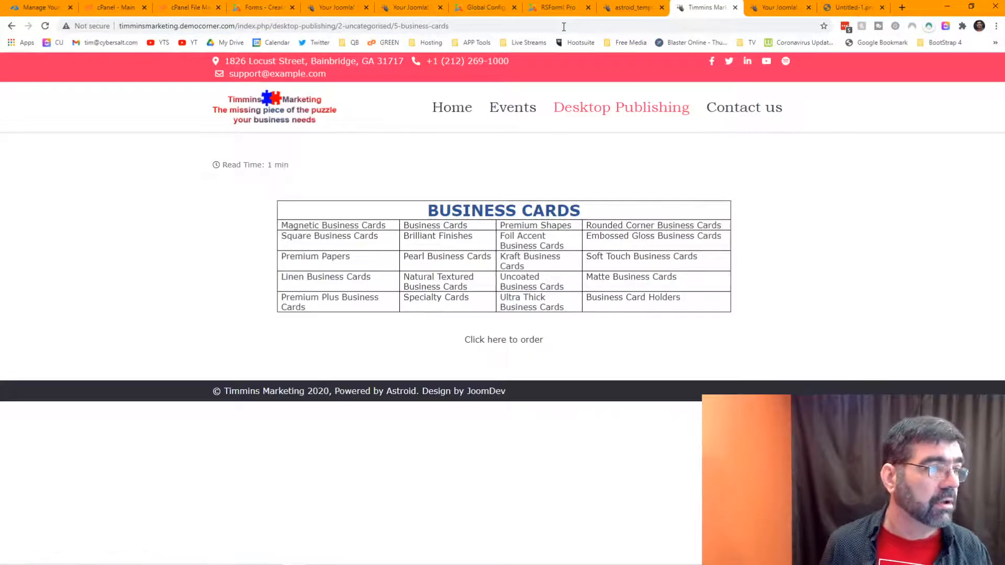
pyautogui.click(238, 26)
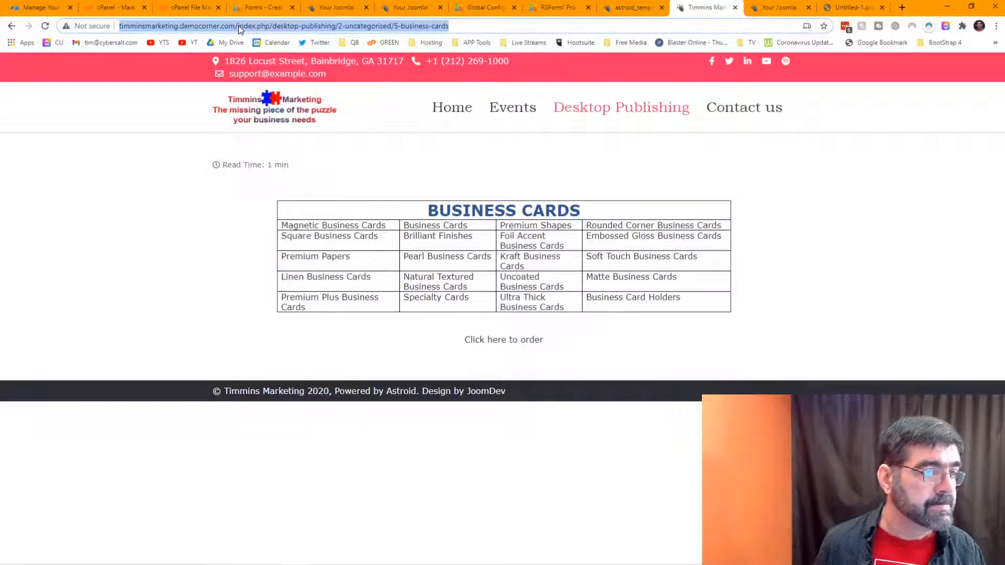
# Step: Go back to Desktop Publishing and reopen Business Cards at its clean URL without index.php
pyautogui.click(13, 27)
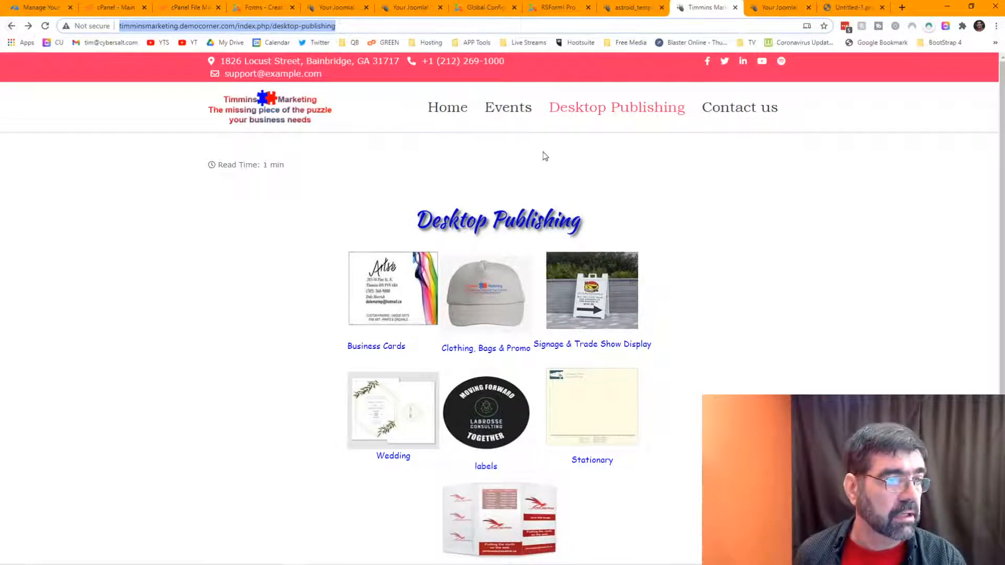
pyautogui.click(388, 283)
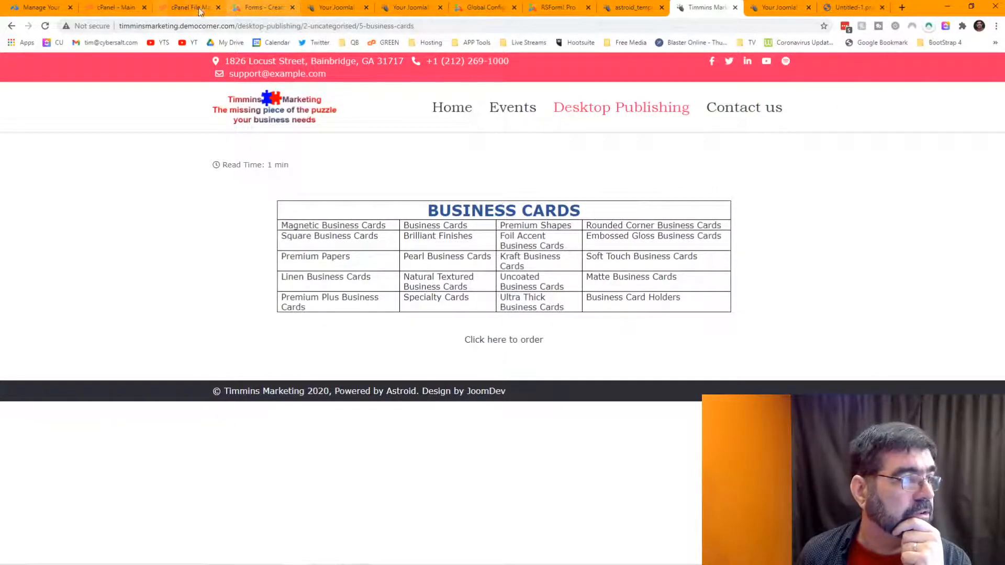
pyautogui.click(261, 7)
# Step: Review the Main Menu items and check the Business Cards page on the site's front end
pyautogui.click(126, 61)
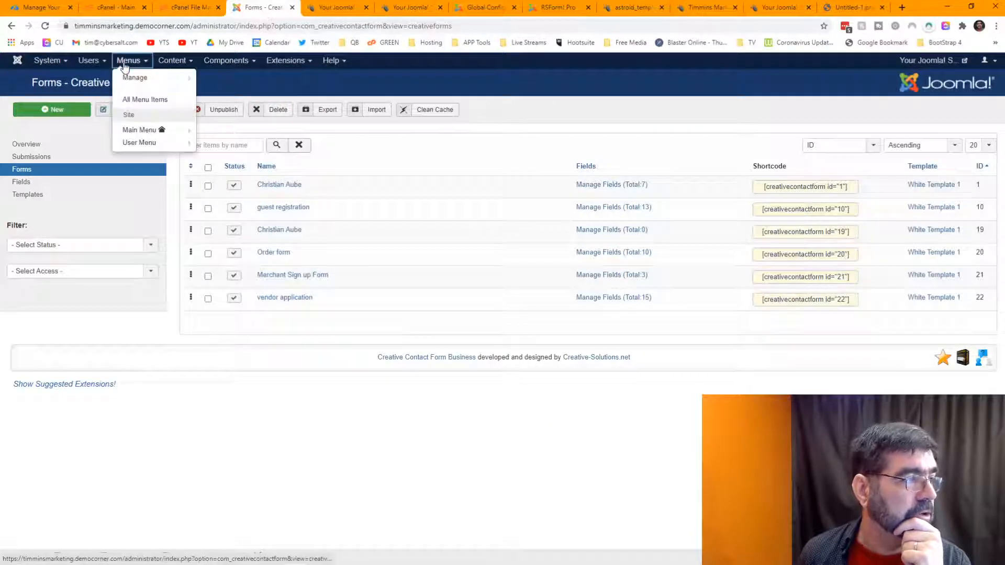
pyautogui.click(141, 130)
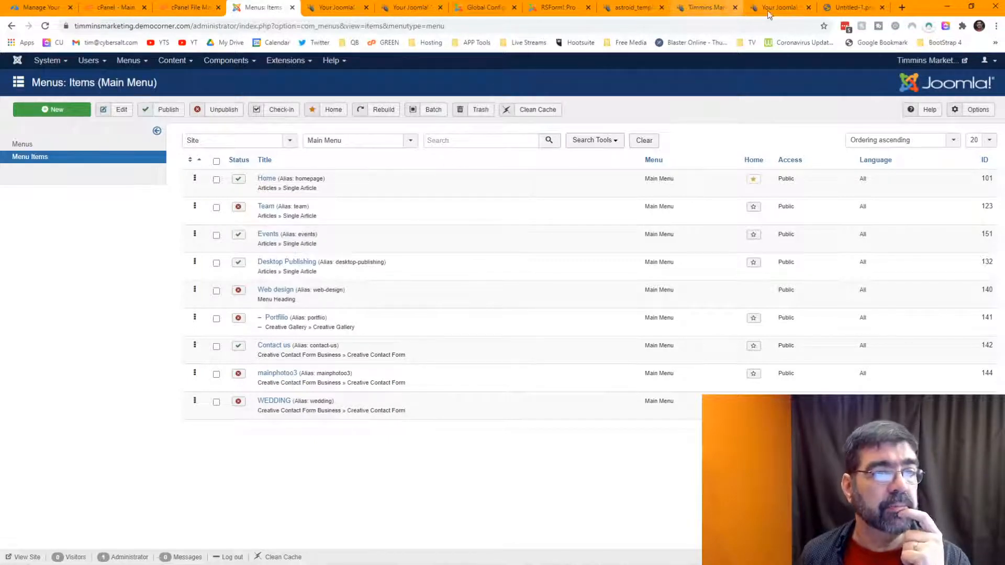
pyautogui.click(783, 9)
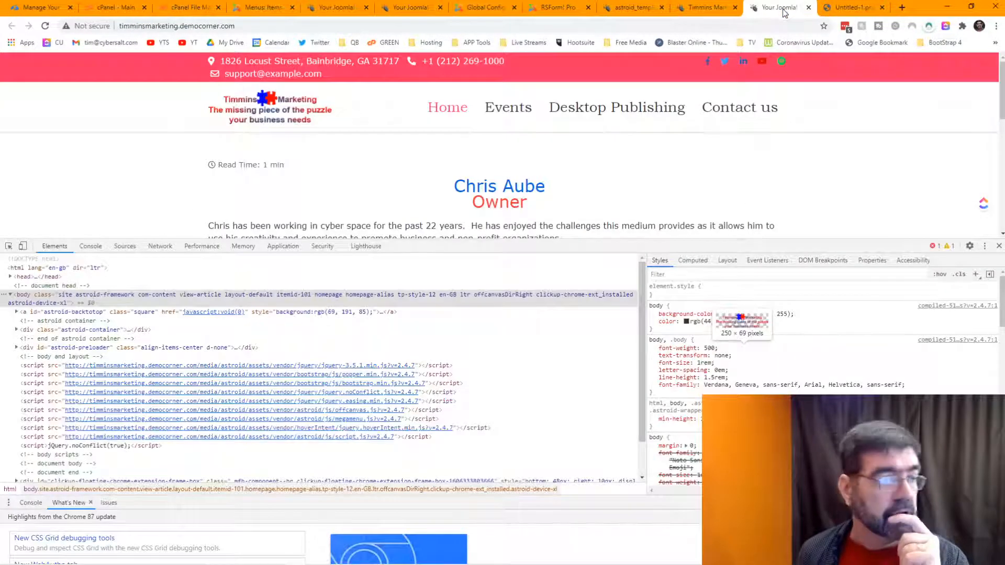
pyautogui.click(720, 6)
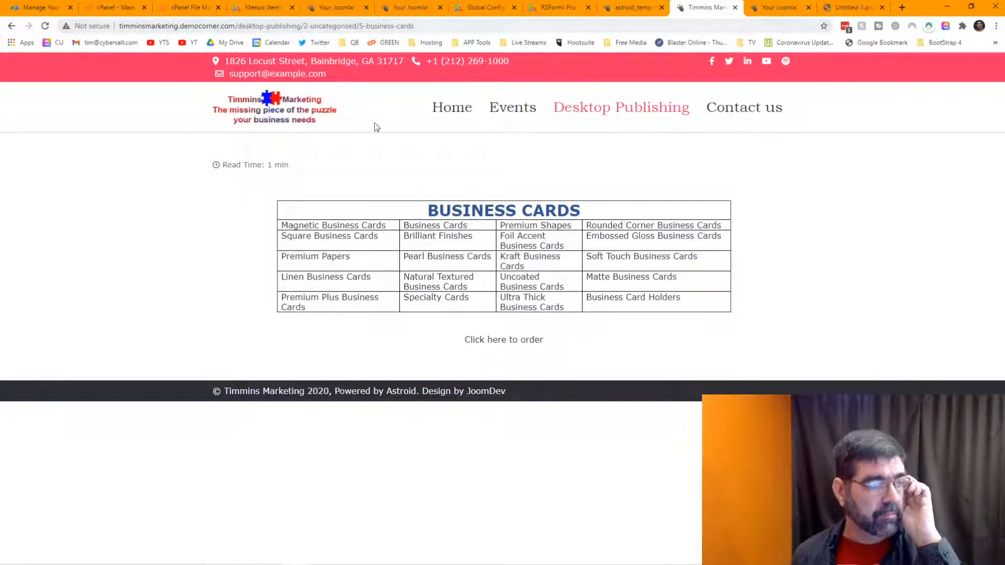
# Step: Go back to the administrator and open the Content > Articles list
pyautogui.click(273, 10)
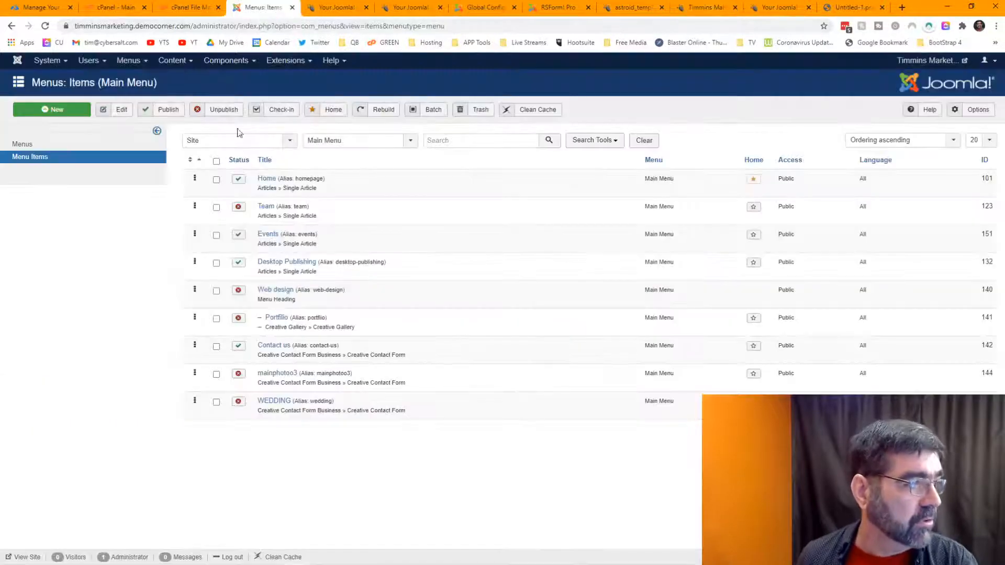
pyautogui.click(170, 64)
pyautogui.click(171, 77)
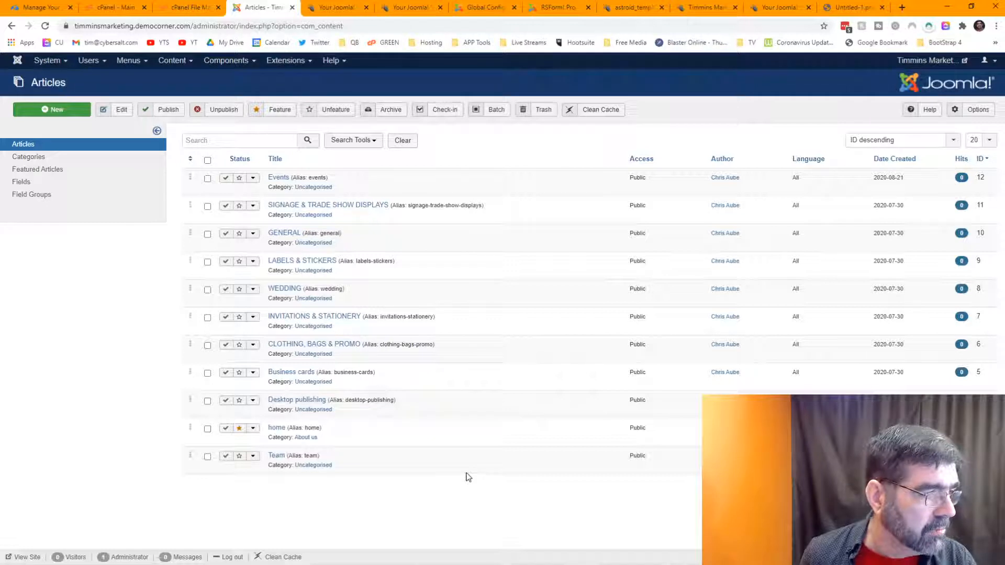
# Step: Create and save a new 'Services' article category (alias services), then return to the Articles list
pyautogui.click(30, 158)
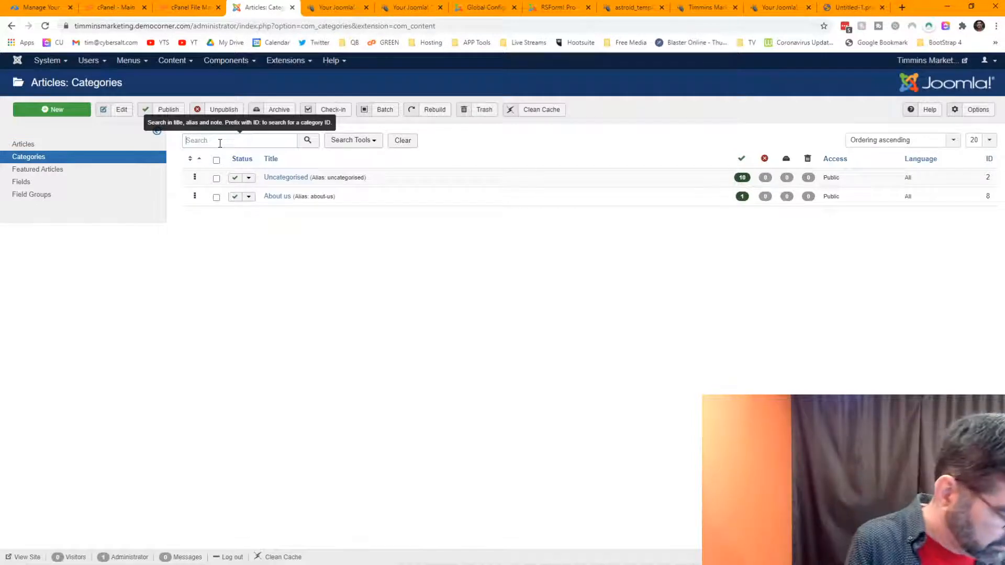
pyautogui.click(55, 113)
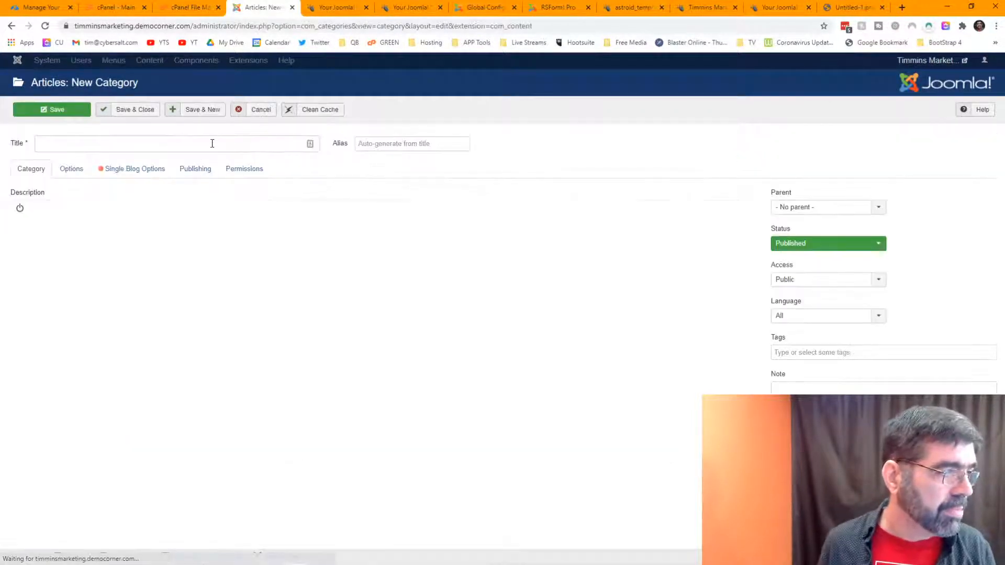
pyautogui.click(212, 143)
pyautogui.write('Ser')
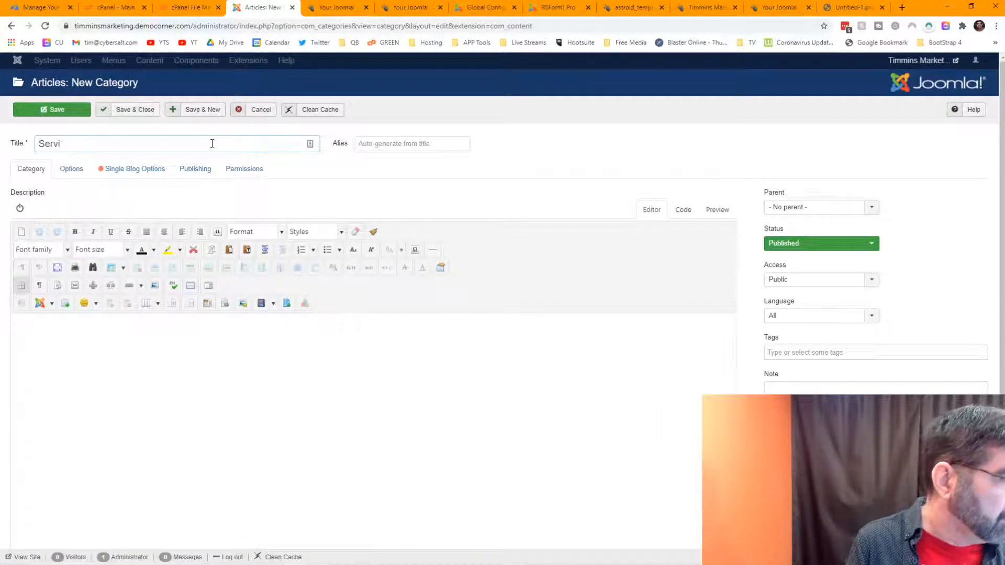
pyautogui.write('vi')
pyautogui.press('BackSpace')
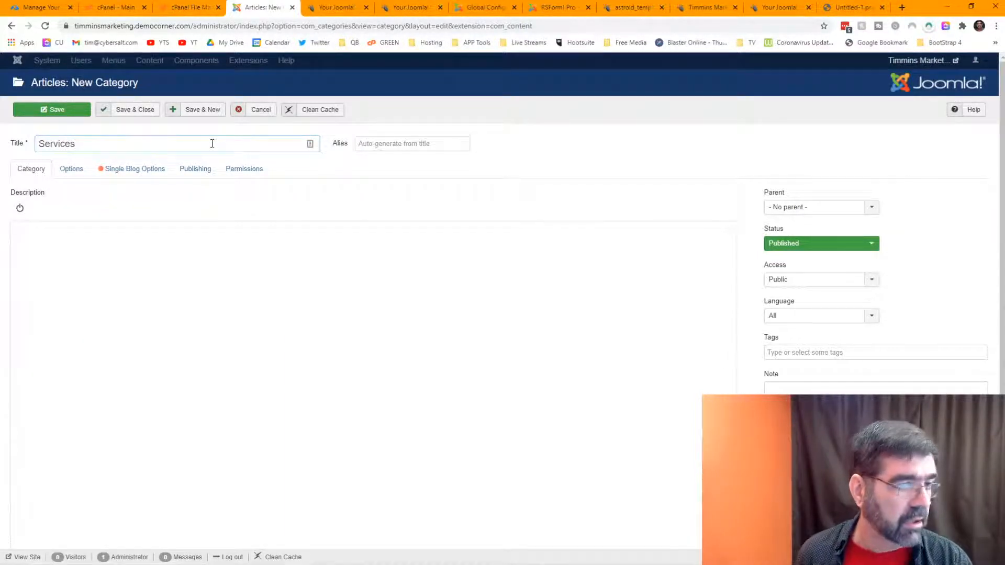
pyautogui.click(53, 114)
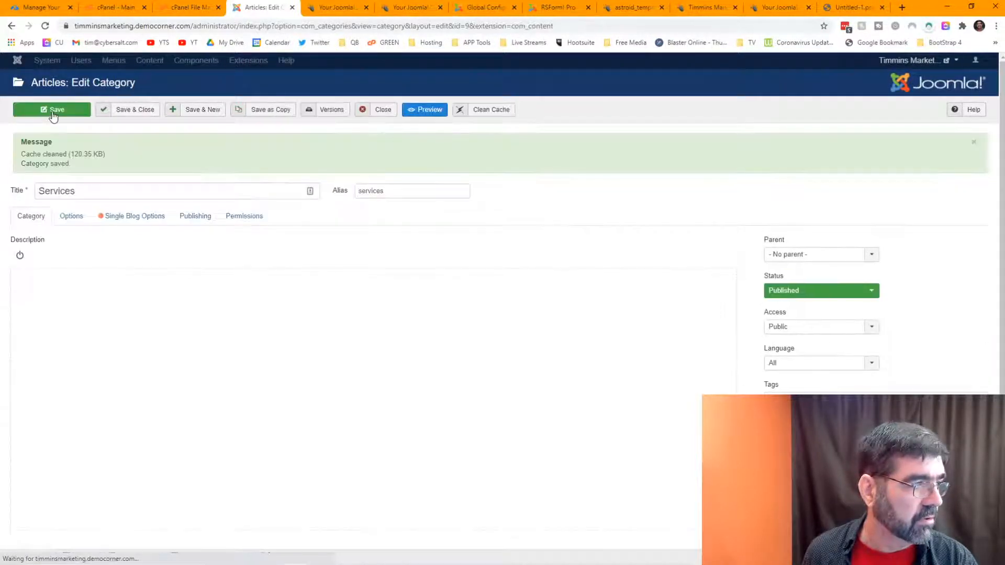
pyautogui.click(376, 114)
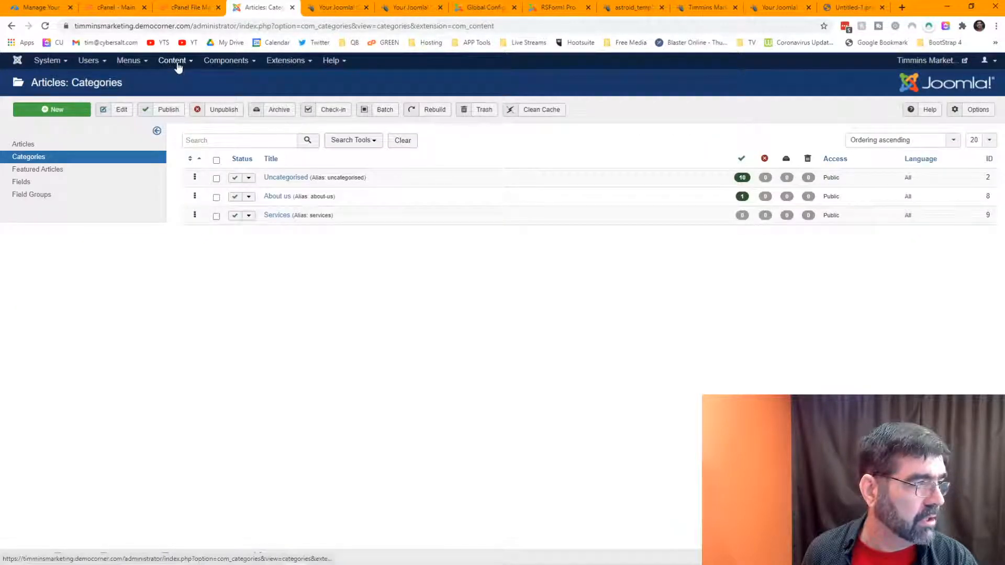
pyautogui.click(29, 143)
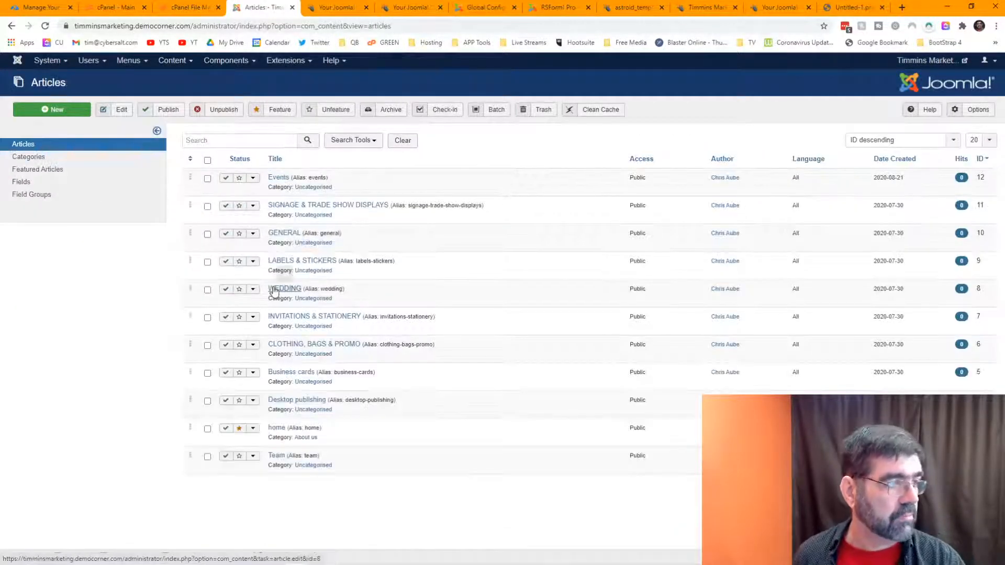
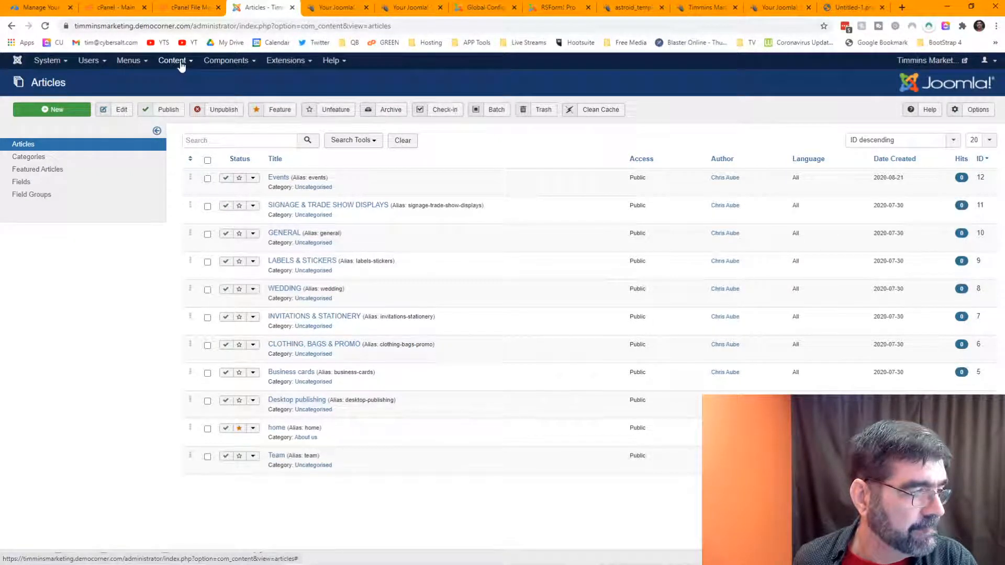
# Step: Look over the open admin tabs and the live Business Cards and Desktop Publishing pages
pyautogui.click(623, 9)
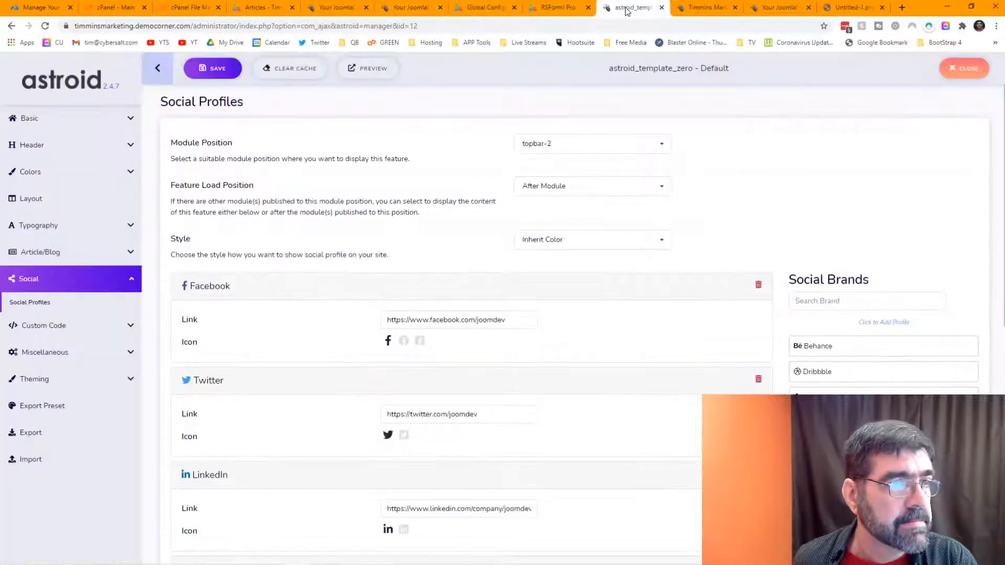
pyautogui.click(544, 8)
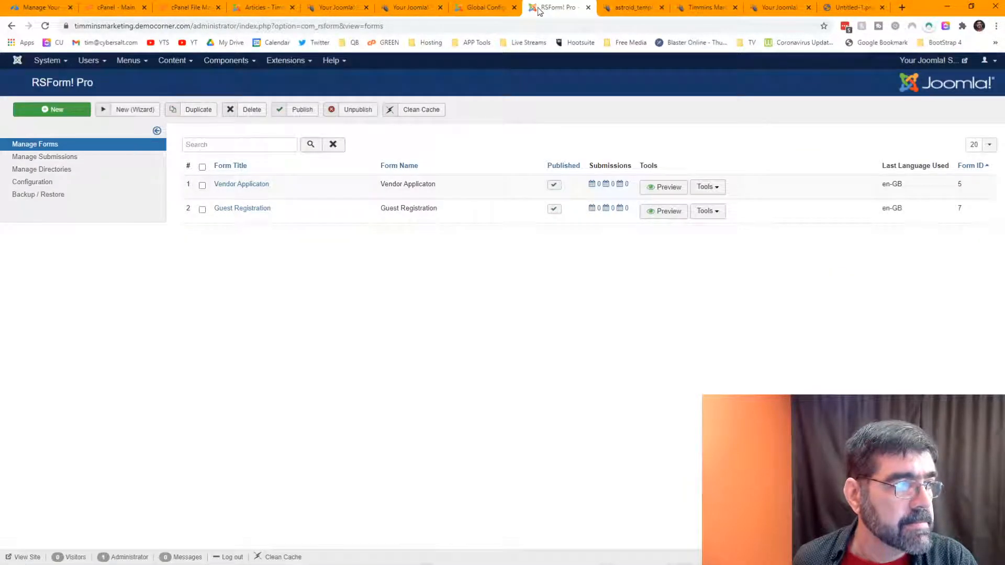
pyautogui.click(489, 9)
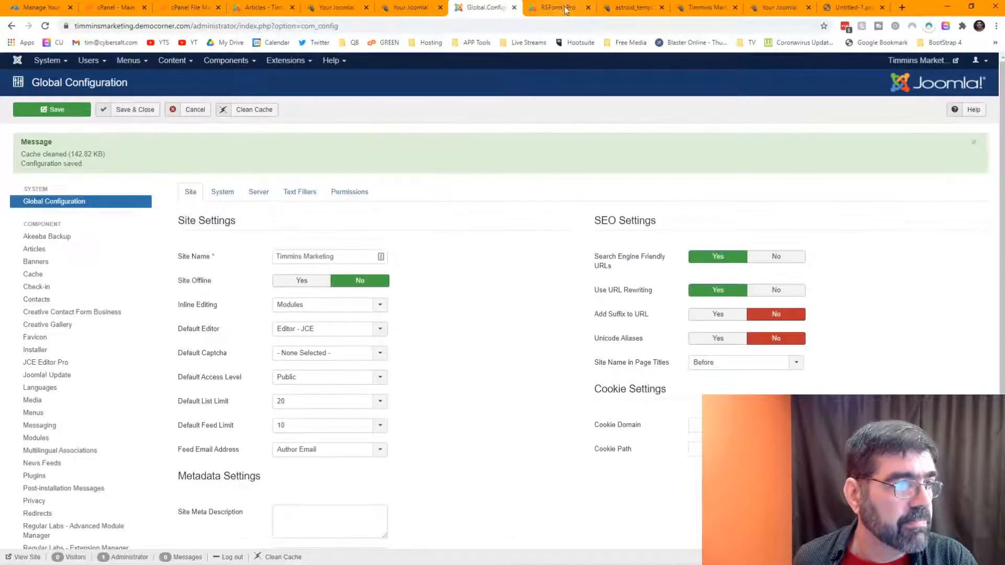
pyautogui.click(564, 9)
pyautogui.click(631, 8)
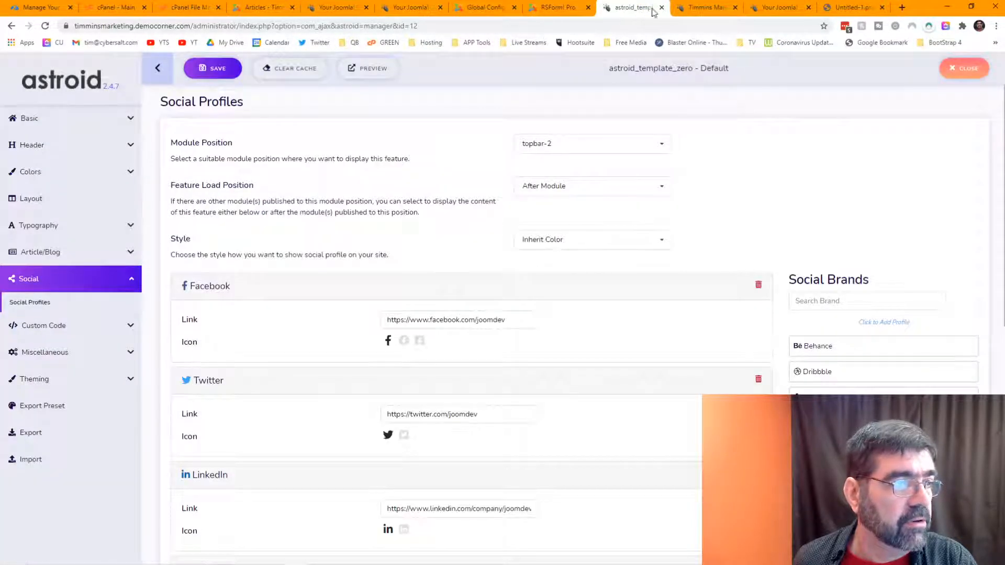
pyautogui.click(706, 7)
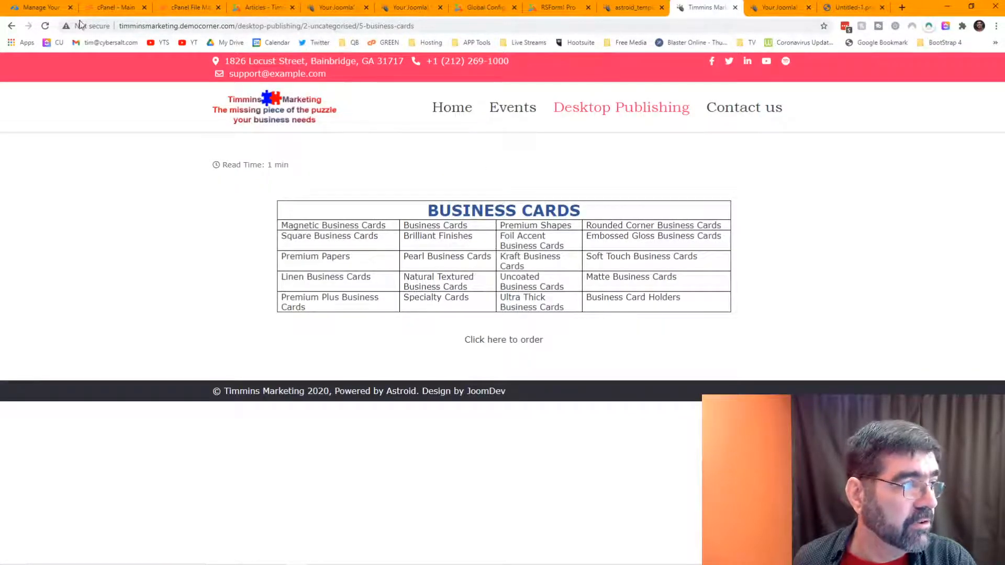
pyautogui.click(12, 26)
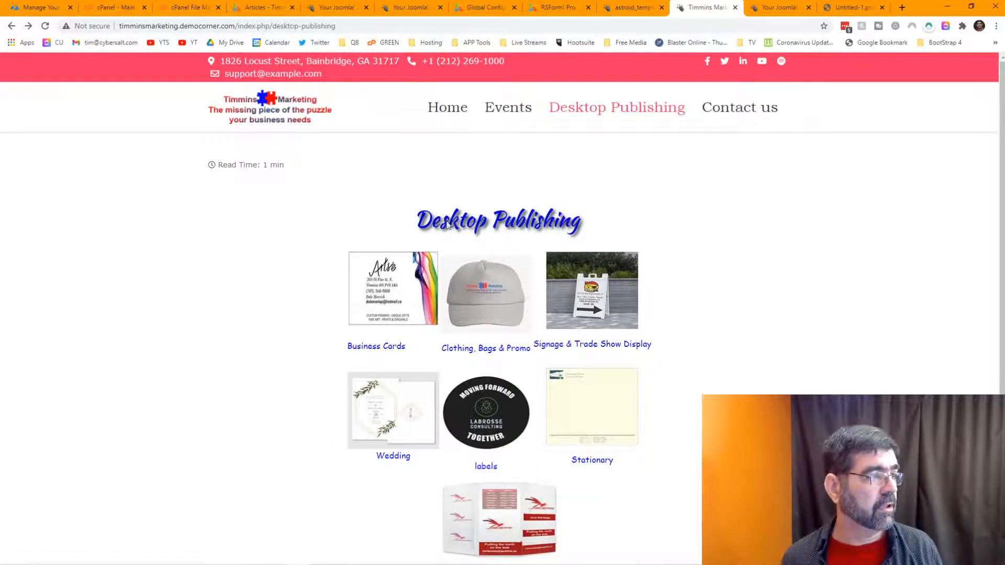
pyautogui.click(264, 7)
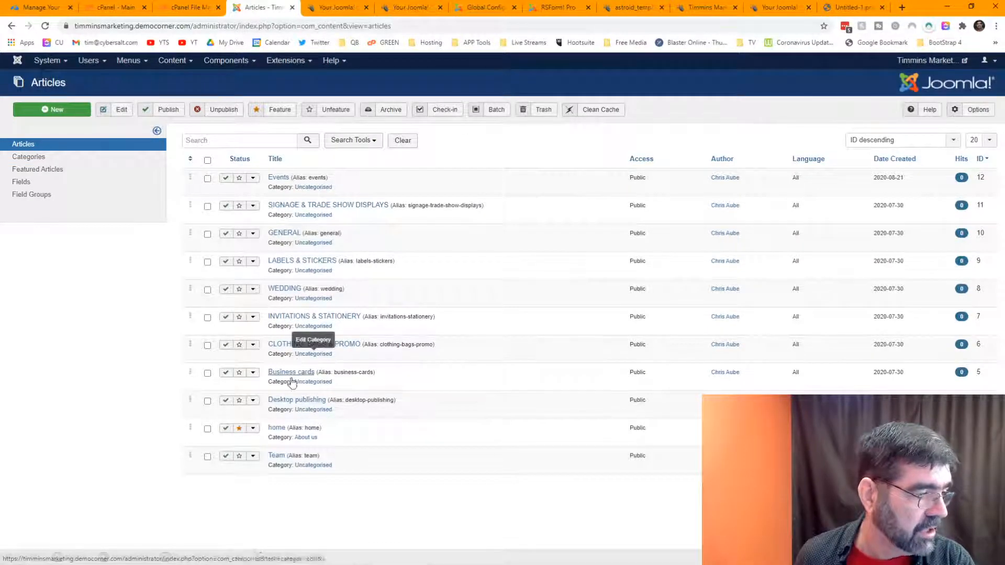
# Step: Open the Desktop publishing article and inspect the Business Cards caption's link
pyautogui.click(288, 401)
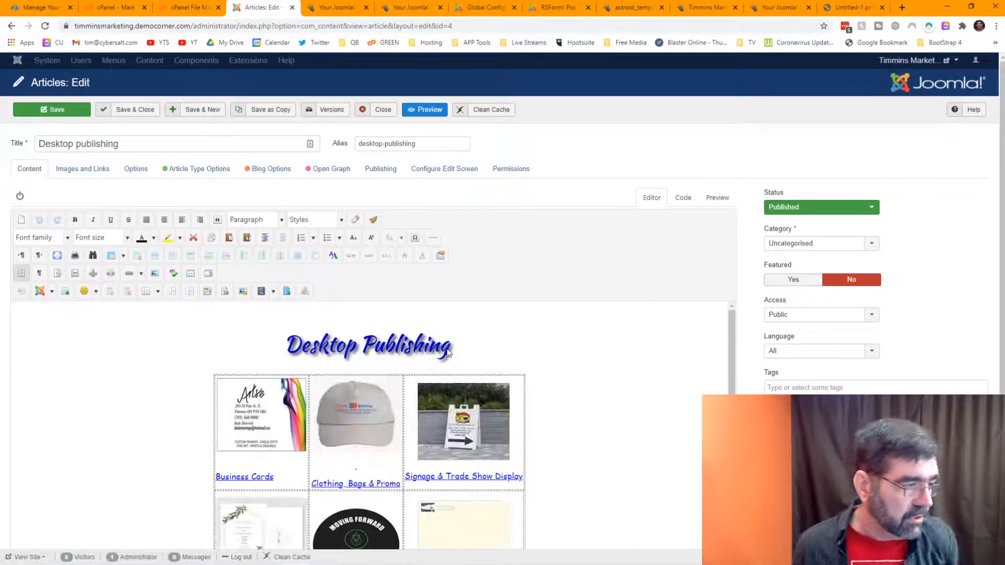
pyautogui.scroll(-2, 552, 343)
pyautogui.scroll(1, 565, 335)
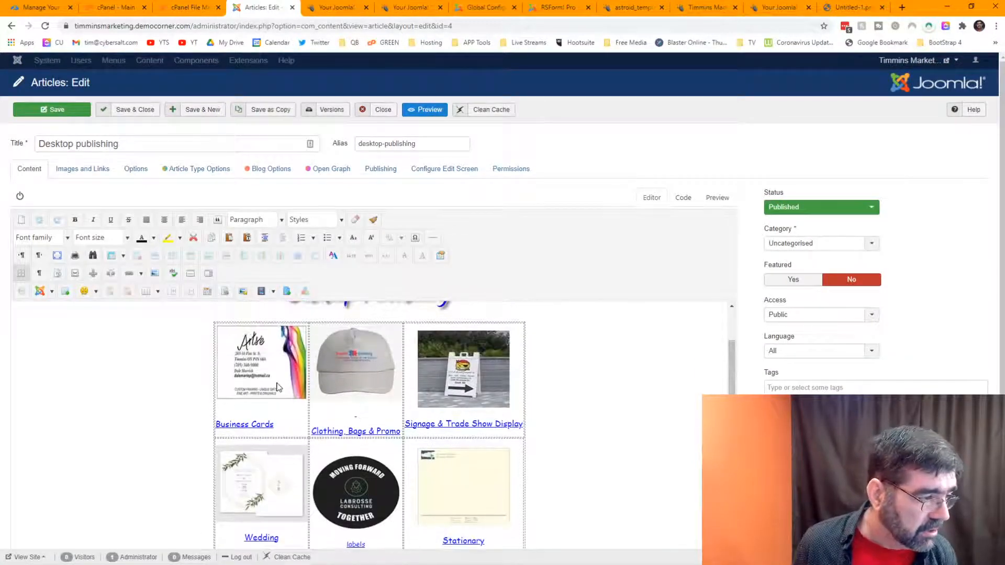
pyautogui.click(267, 425)
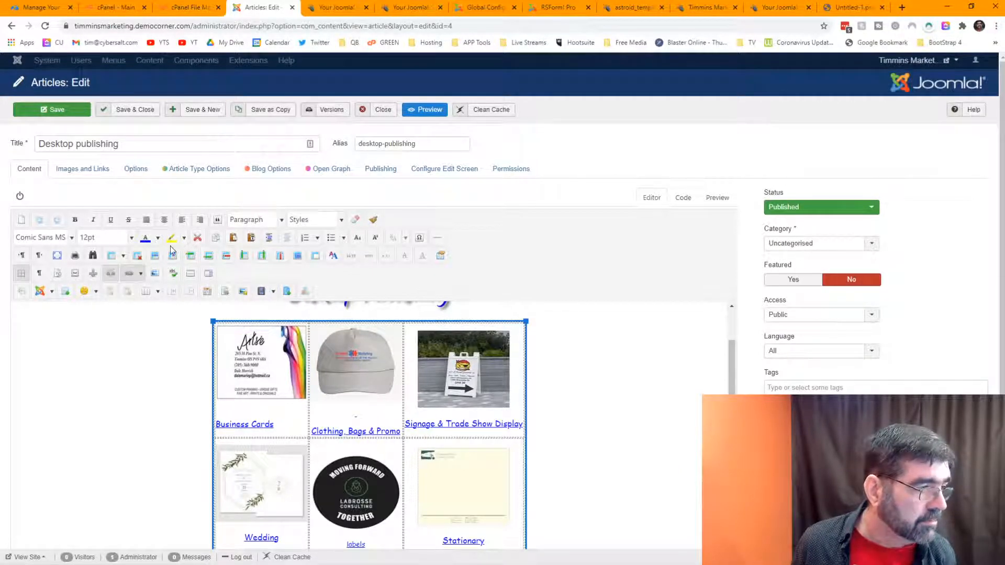
pyautogui.click(131, 272)
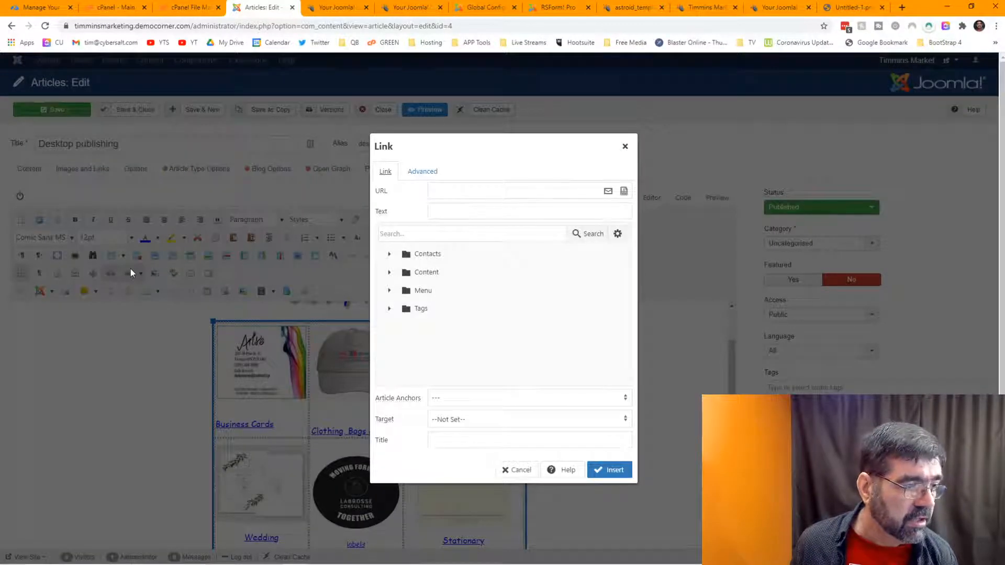
pyautogui.click(514, 469)
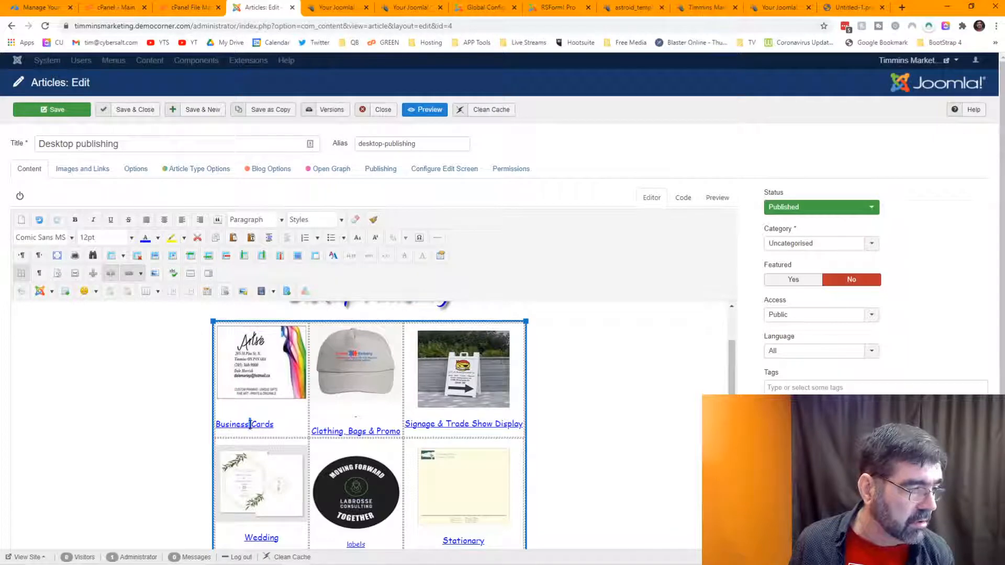
# Step: Inspect the link on the Business Cards image, then close the article unchanged
pyautogui.click(287, 417)
pyautogui.click(267, 425)
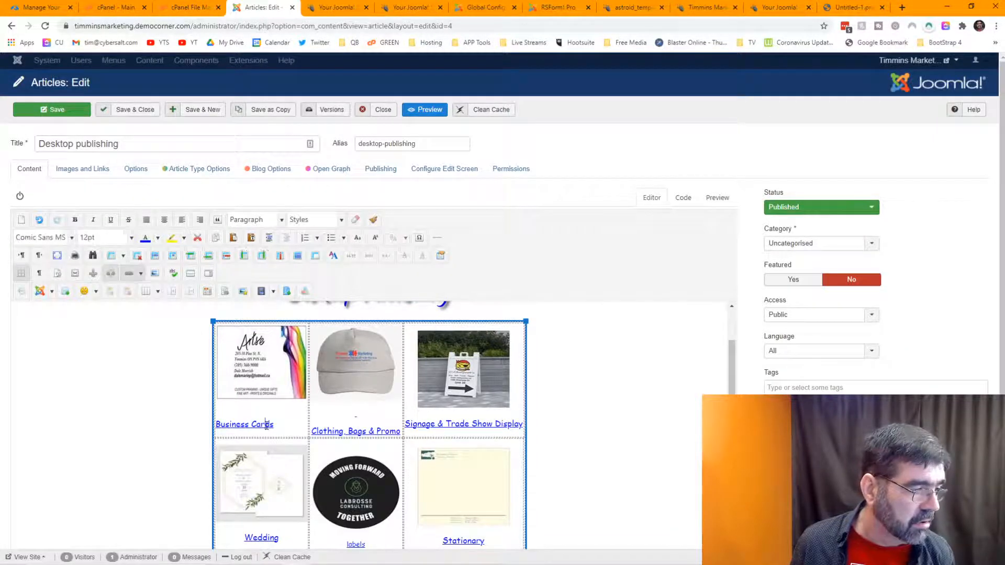
pyautogui.click(266, 391)
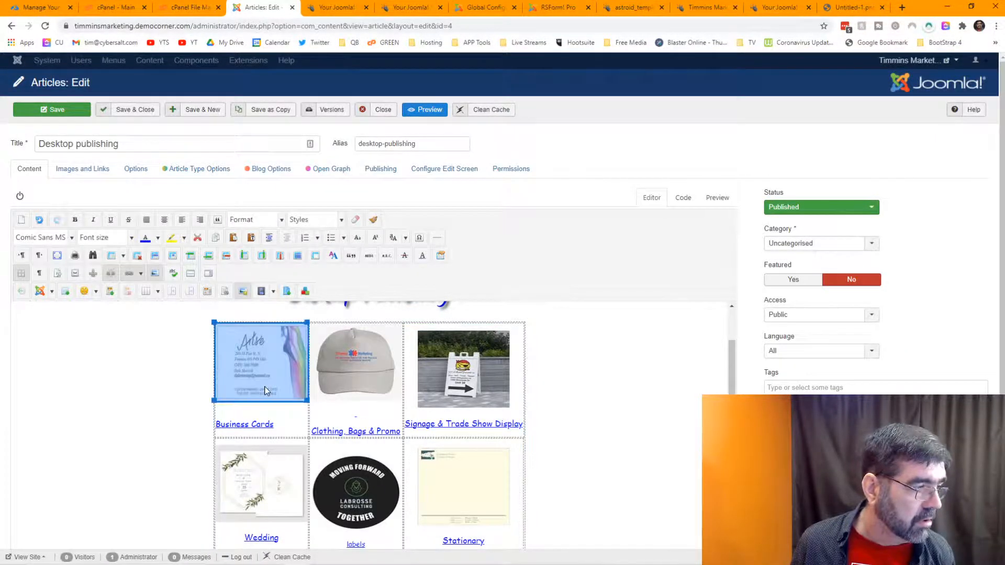
pyautogui.click(131, 275)
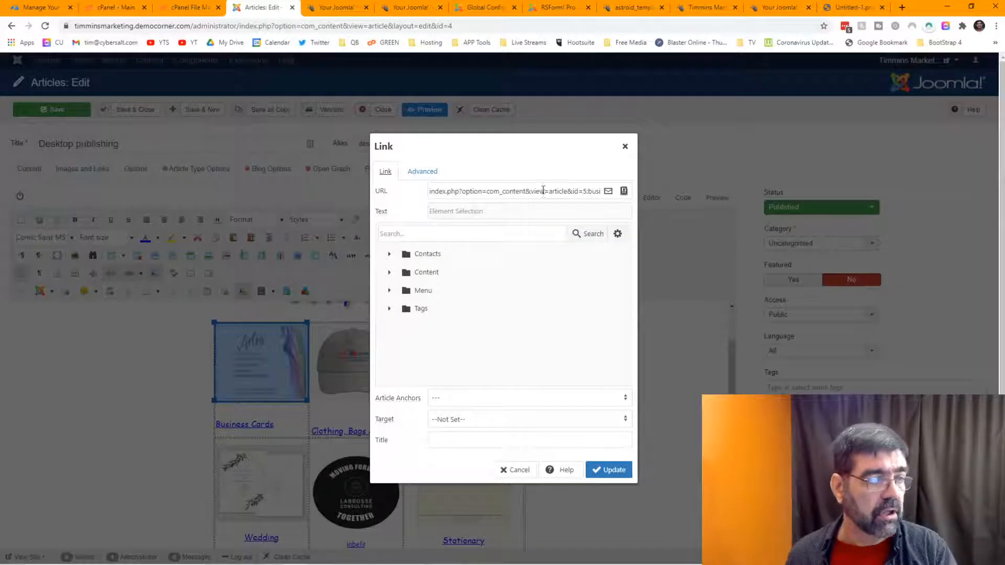
pyautogui.click(514, 468)
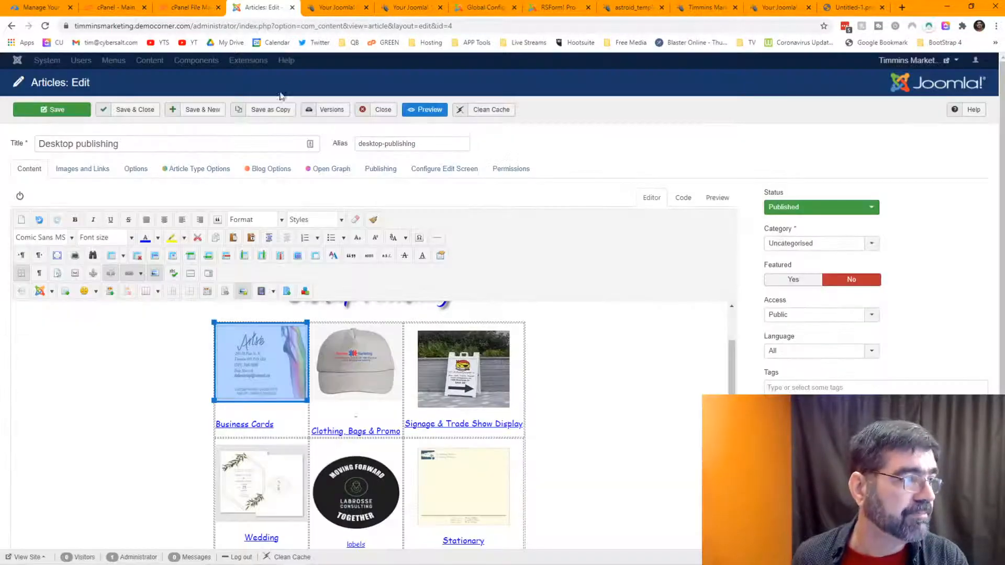
pyautogui.click(386, 111)
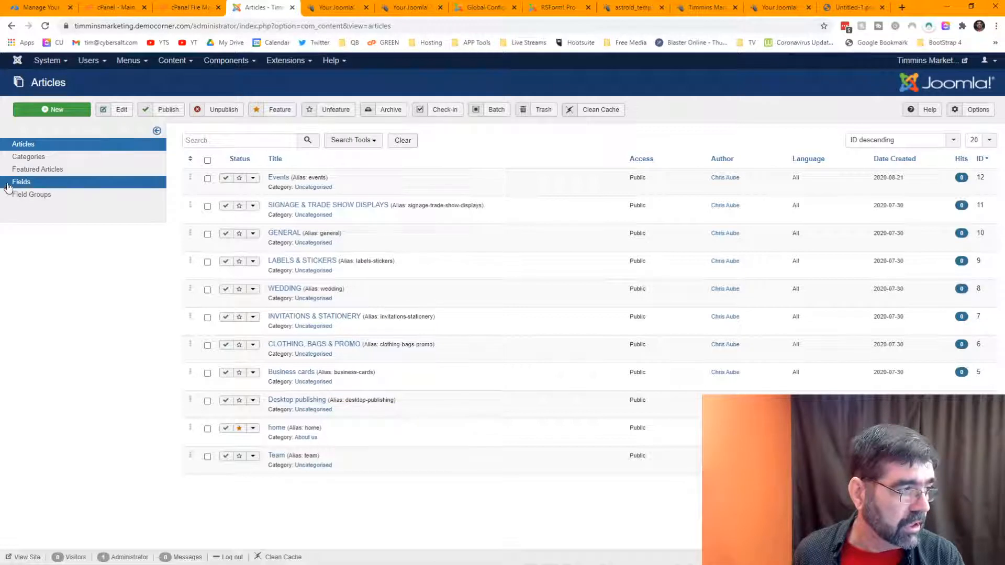
# Step: Rename the Services category to 'Products', clear its alias, and save
pyautogui.click(13, 161)
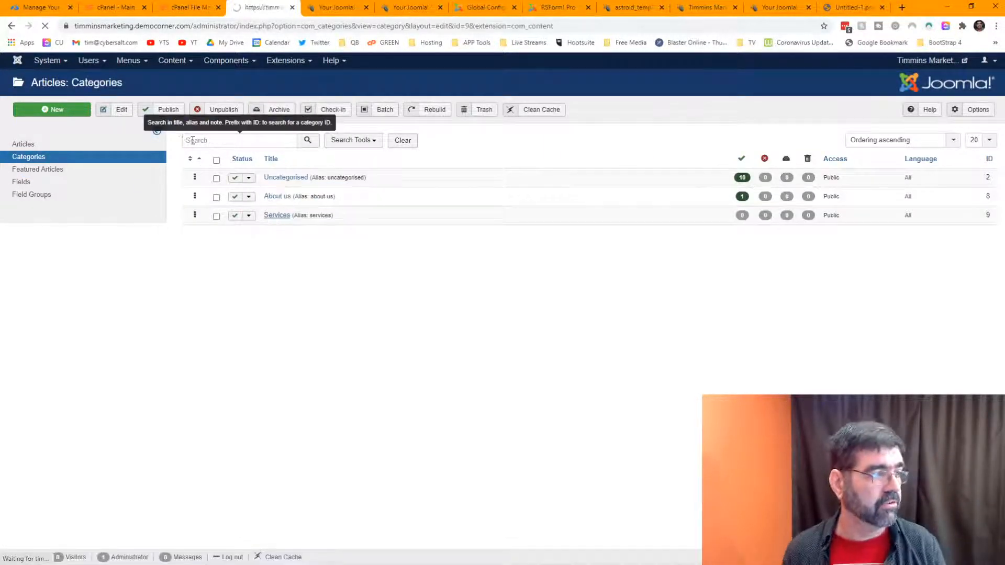
pyautogui.click(273, 216)
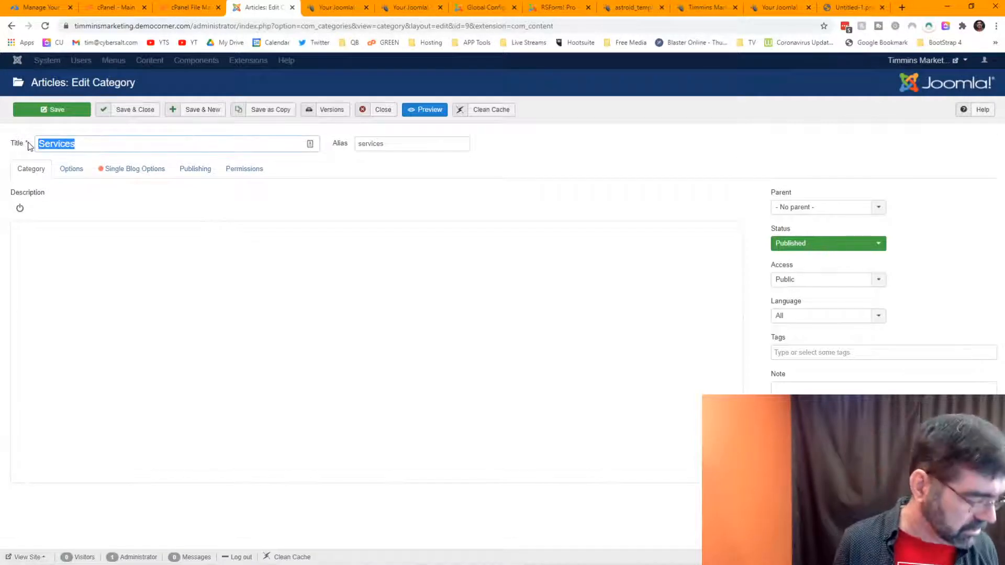
pyautogui.write('Products')
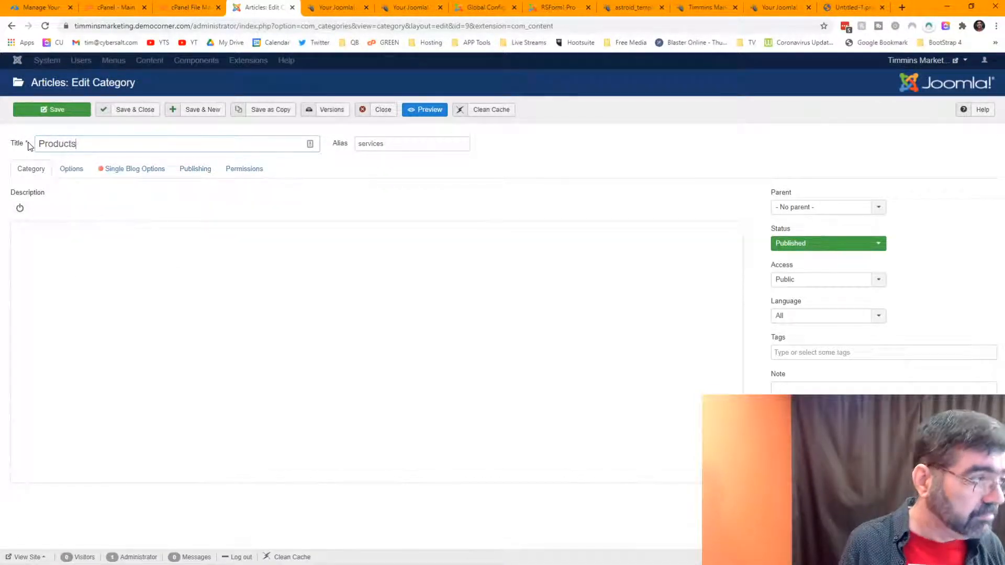
pyautogui.press('Tab')
pyautogui.press('BackSpace')
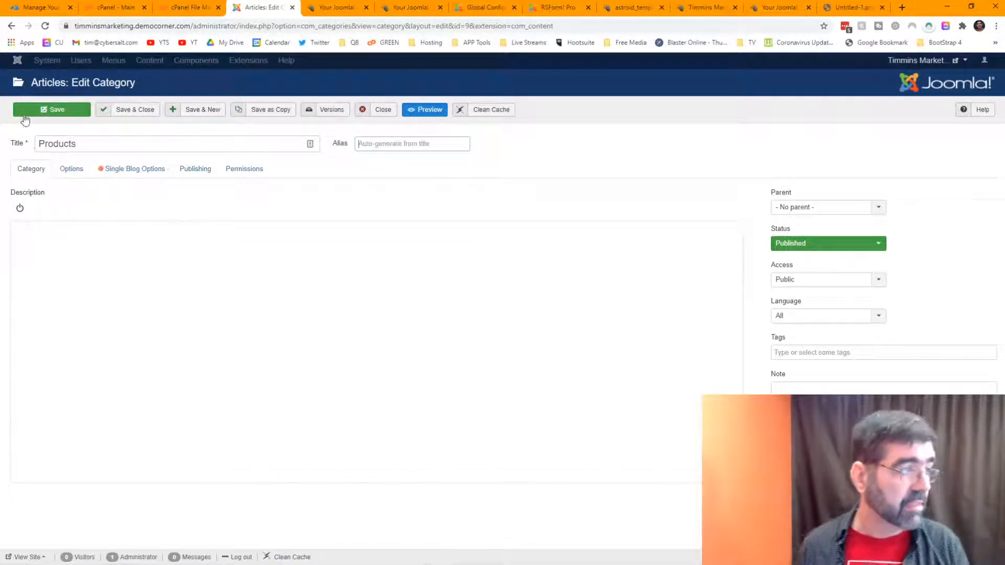
pyautogui.click(136, 116)
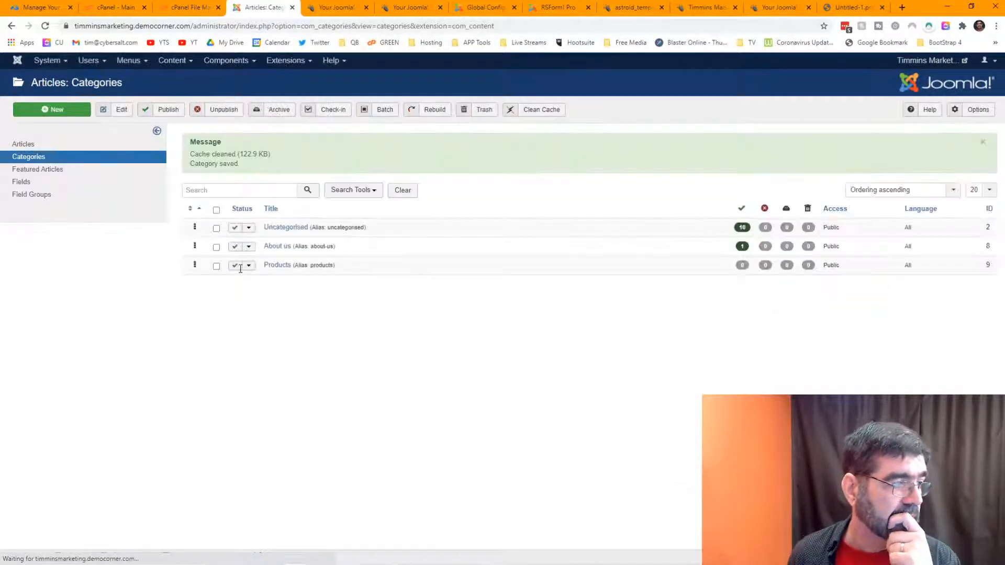
# Step: Tick the product articles, from SIGNAGE & TRADE SHOW DISPLAYS to Business cards, in the Articles list
pyautogui.click(23, 145)
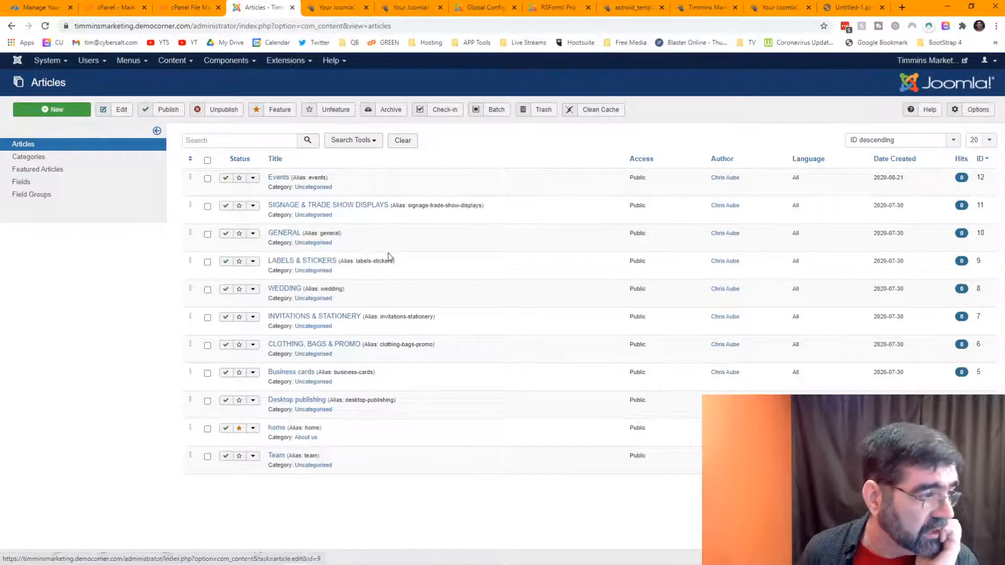
pyautogui.click(207, 208)
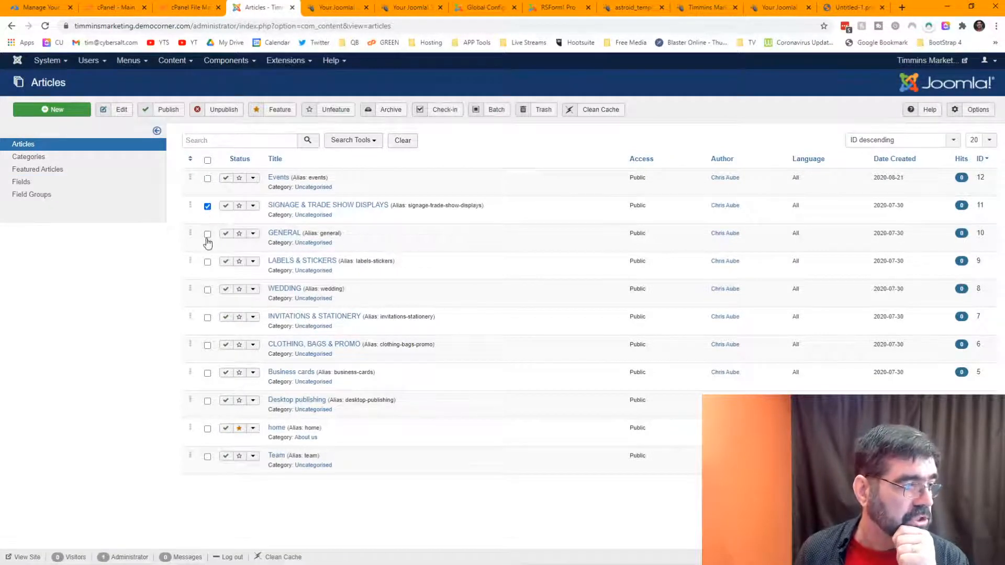
pyautogui.click(207, 235)
pyautogui.click(208, 263)
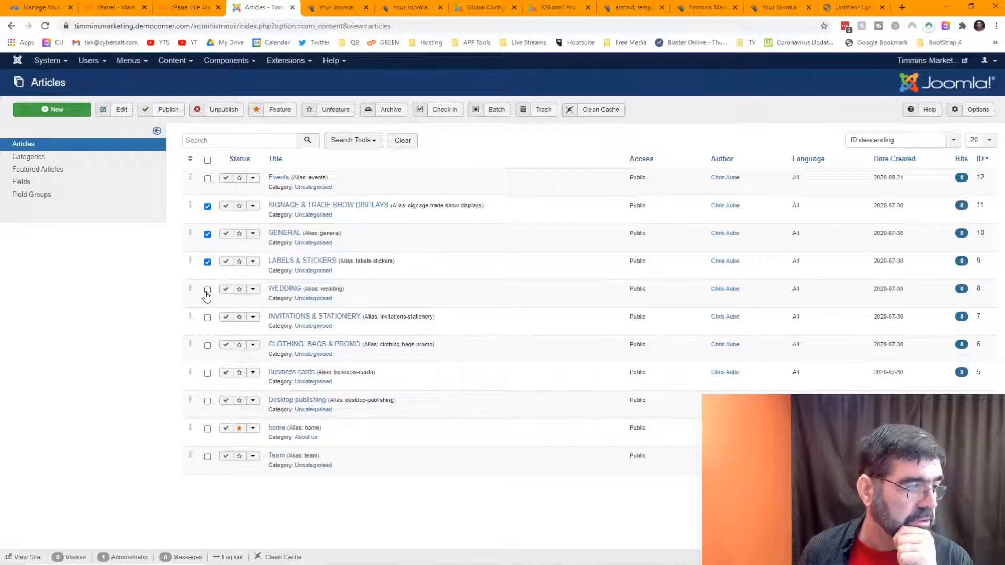
pyautogui.click(207, 291)
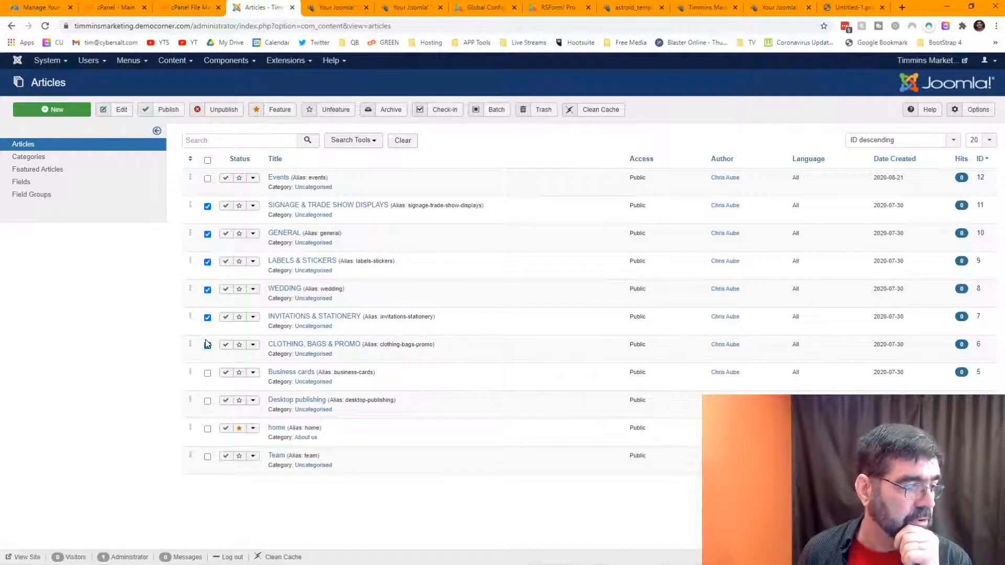
pyautogui.click(207, 344)
pyautogui.click(208, 373)
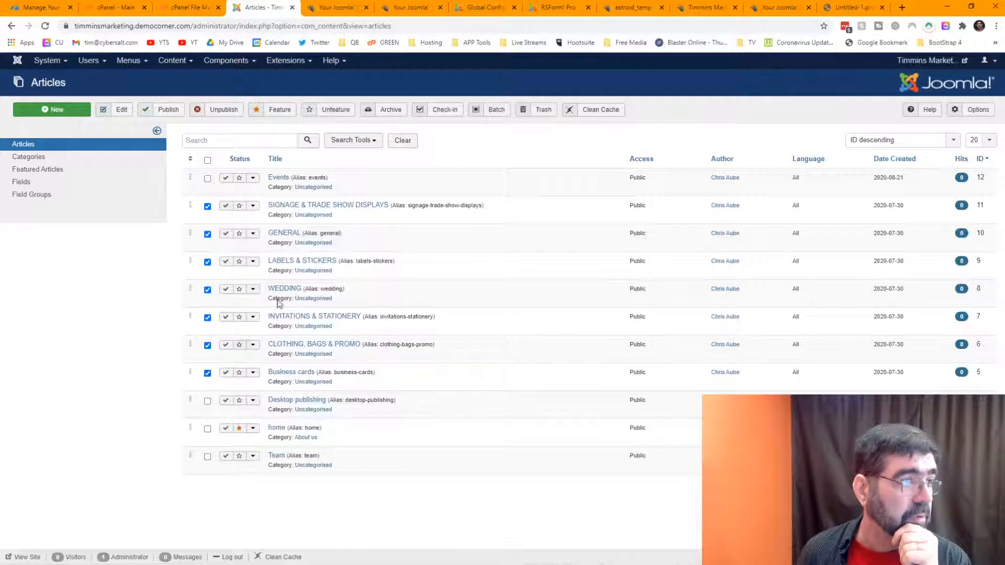
# Step: Check the live Desktop Publishing page, then return to the article admin list
pyautogui.click(754, 9)
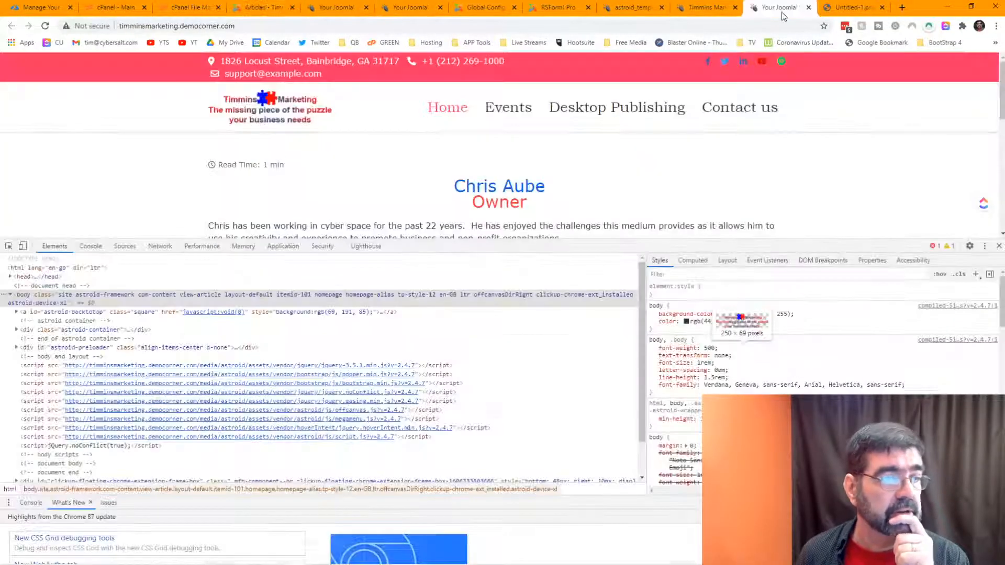
pyautogui.click(720, 8)
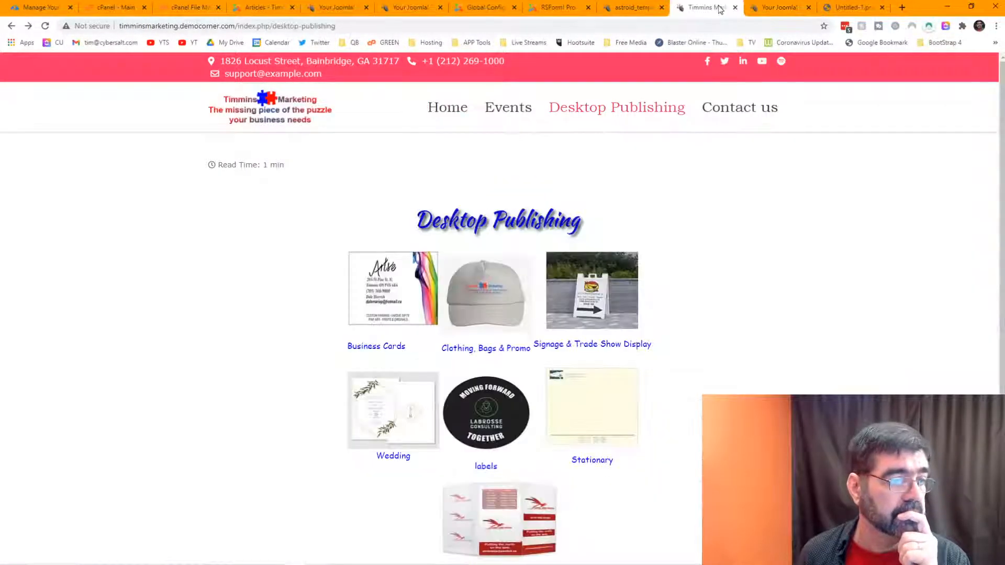
pyautogui.scroll(-1, 337, 243)
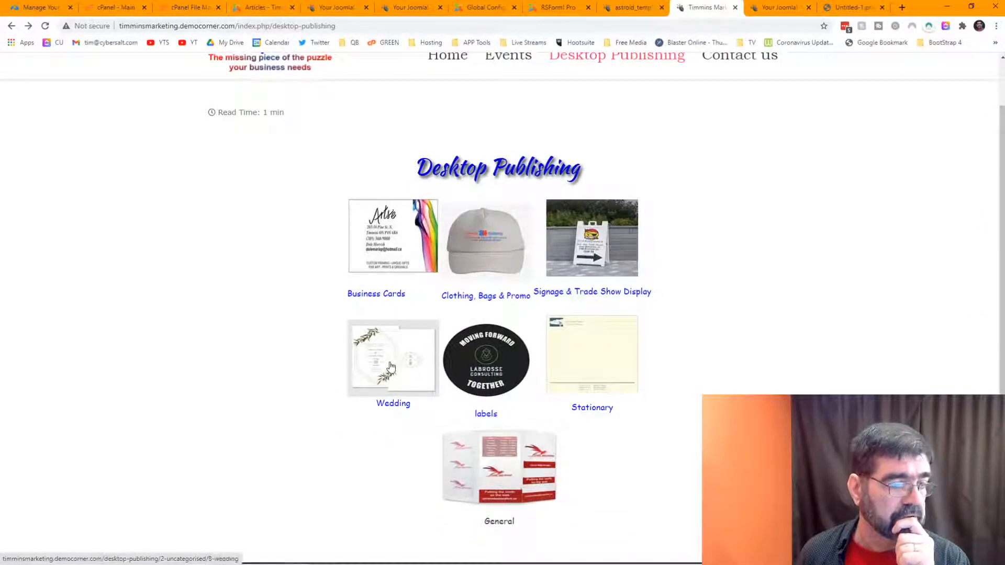
pyautogui.scroll(-1, 508, 419)
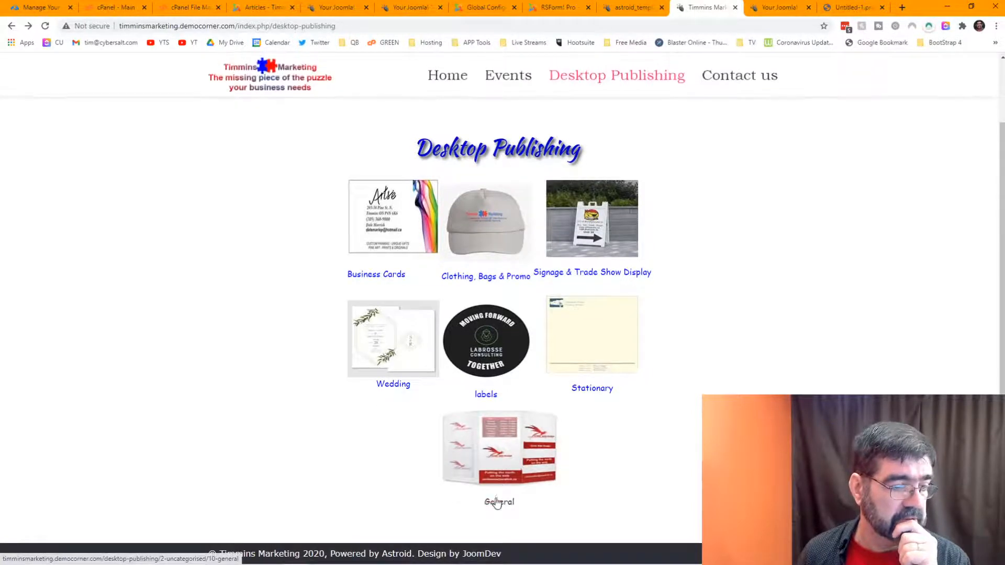
pyautogui.click(562, 9)
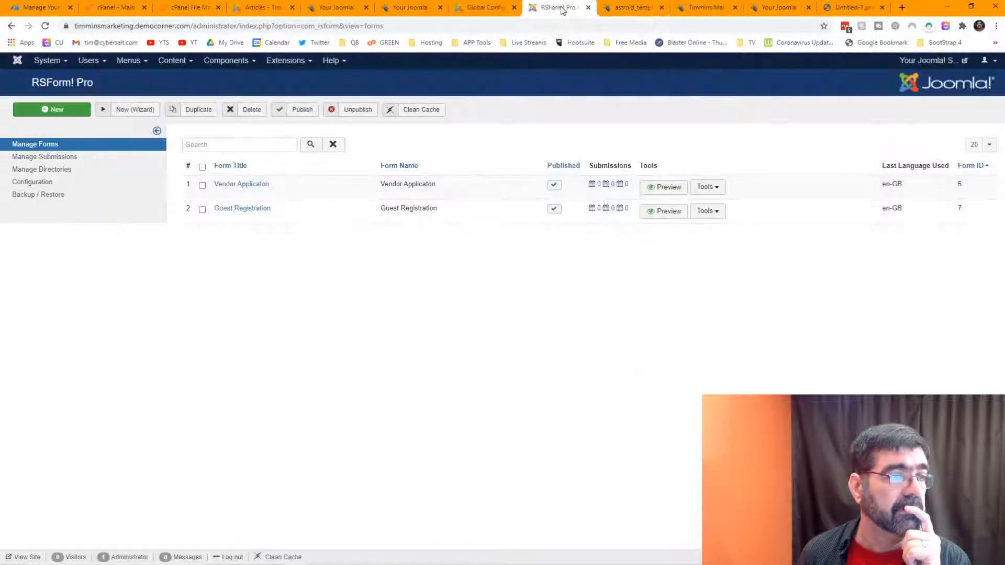
pyautogui.click(271, 14)
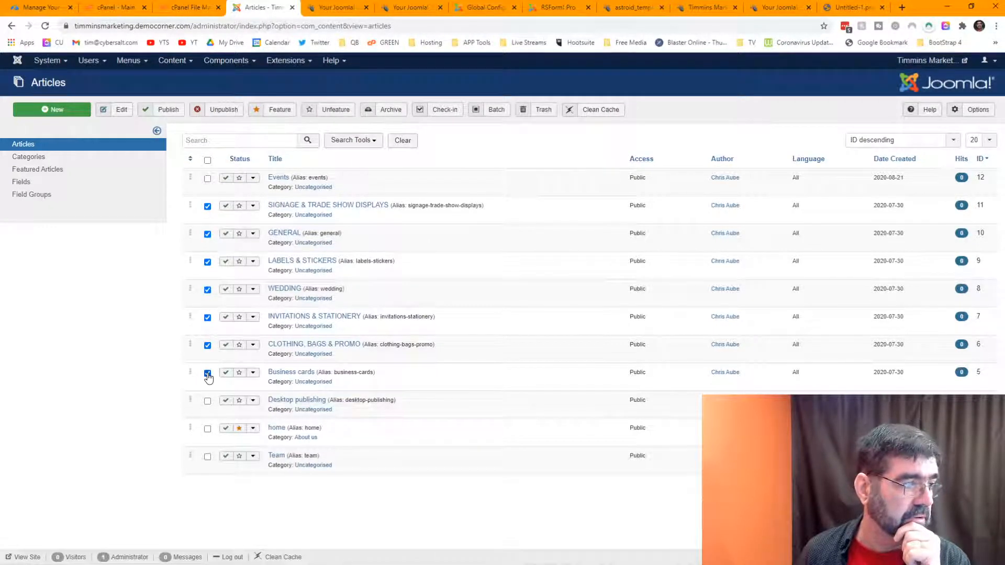
pyautogui.click(772, 9)
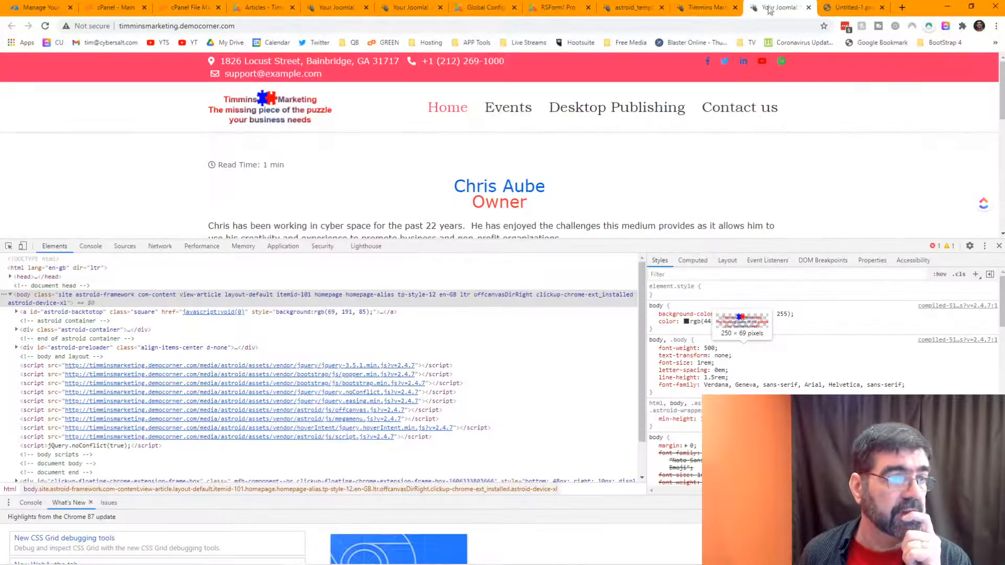
pyautogui.click(707, 8)
pyautogui.rightClick(544, 267)
pyautogui.click(797, 188)
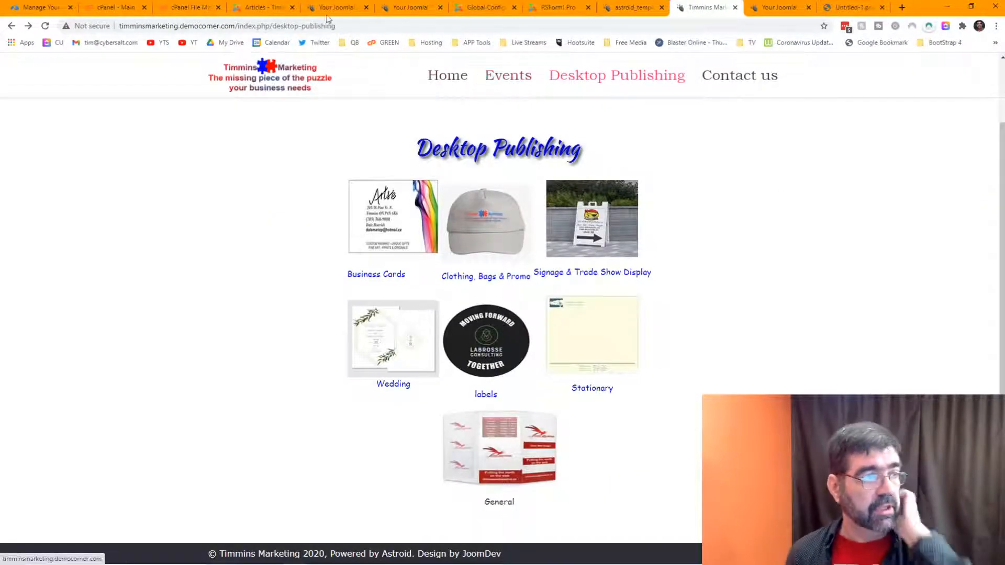
pyautogui.click(246, 8)
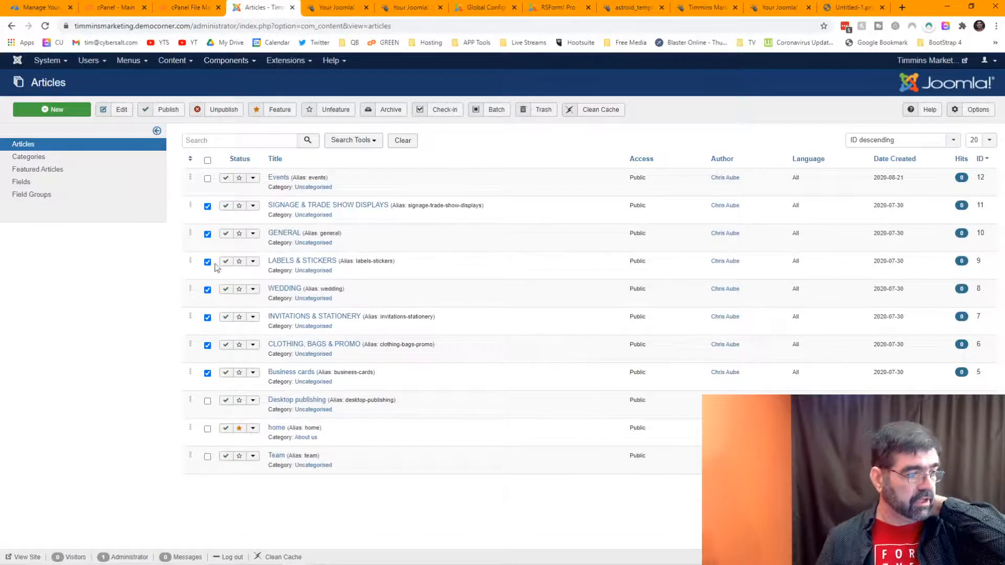
# Step: Batch-move the selected product articles from Uncategorised into the Products category
pyautogui.click(500, 110)
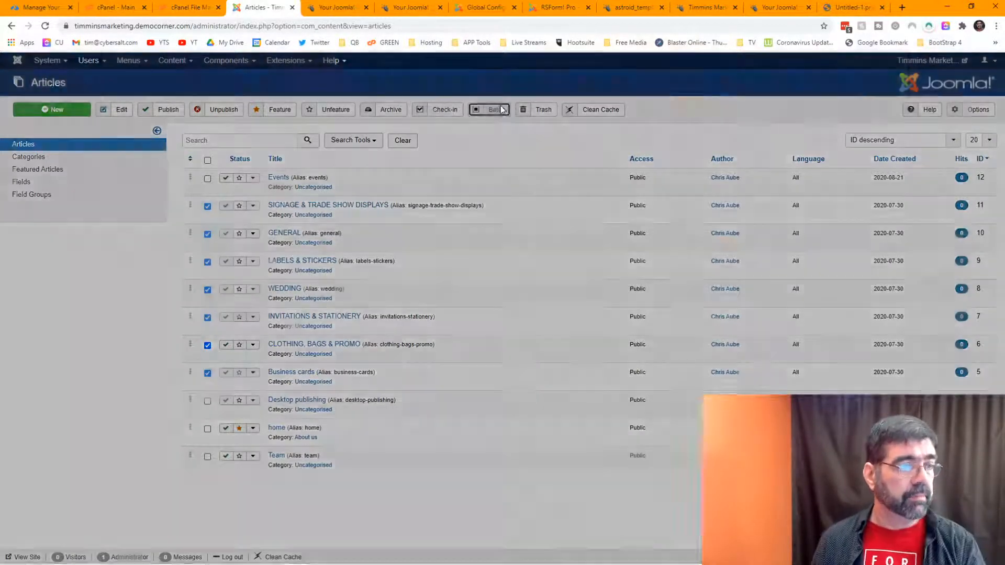
pyautogui.click(209, 165)
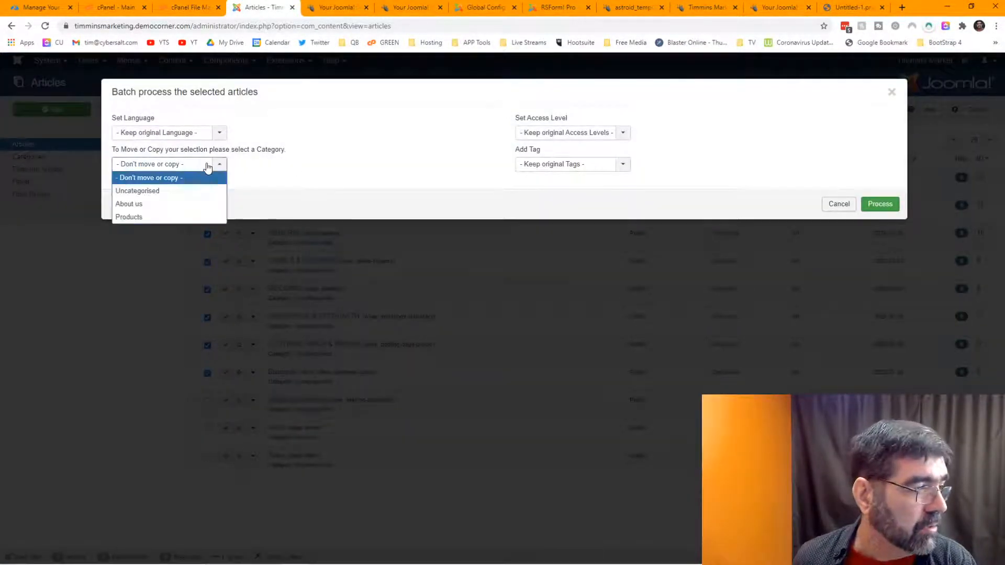
pyautogui.click(166, 218)
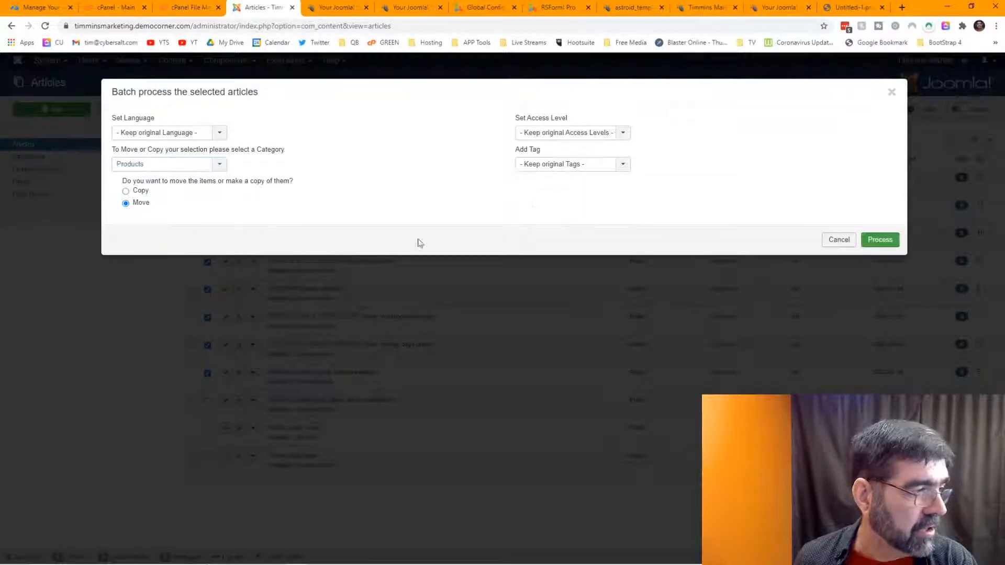
pyautogui.click(882, 243)
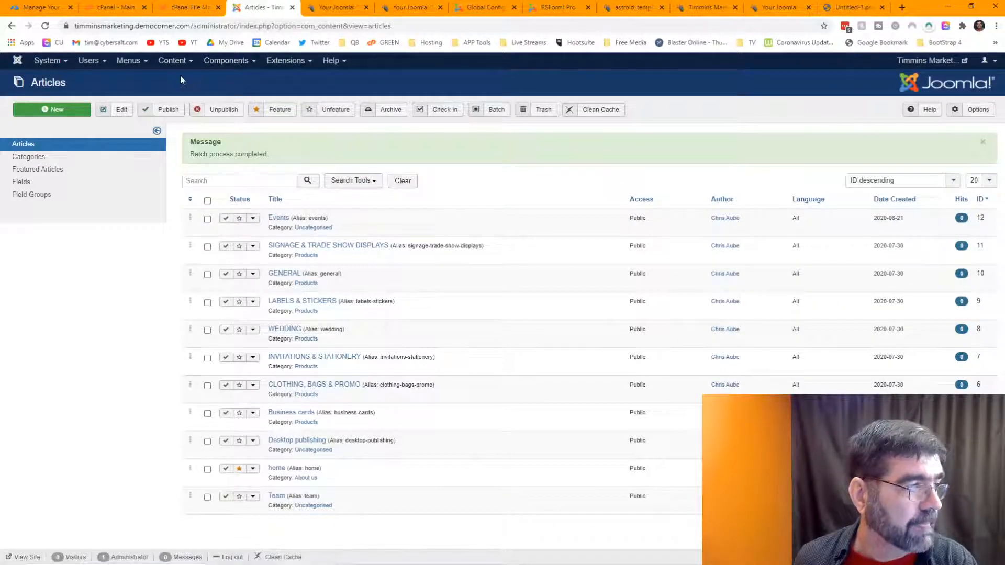
pyautogui.click(699, 11)
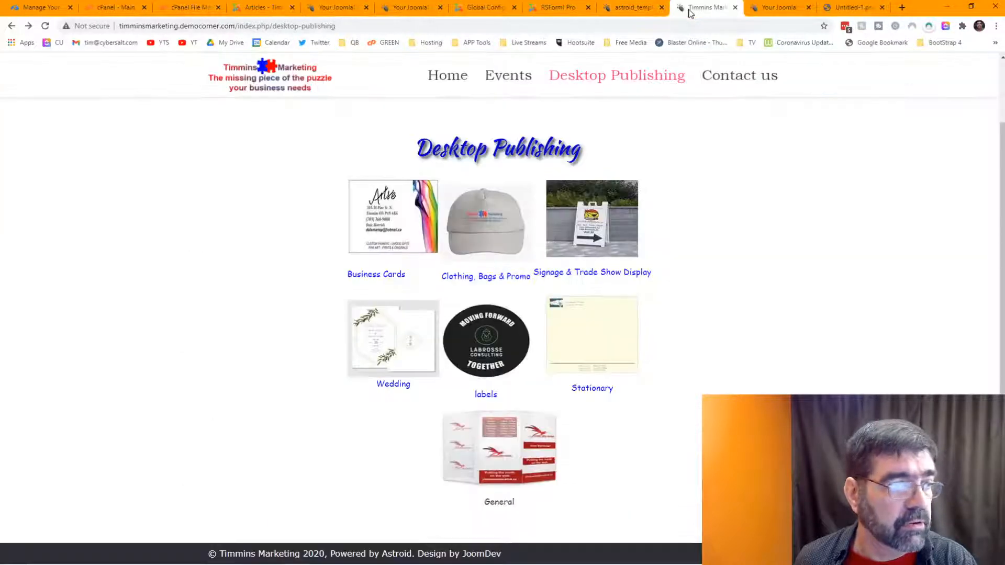
pyautogui.click(45, 25)
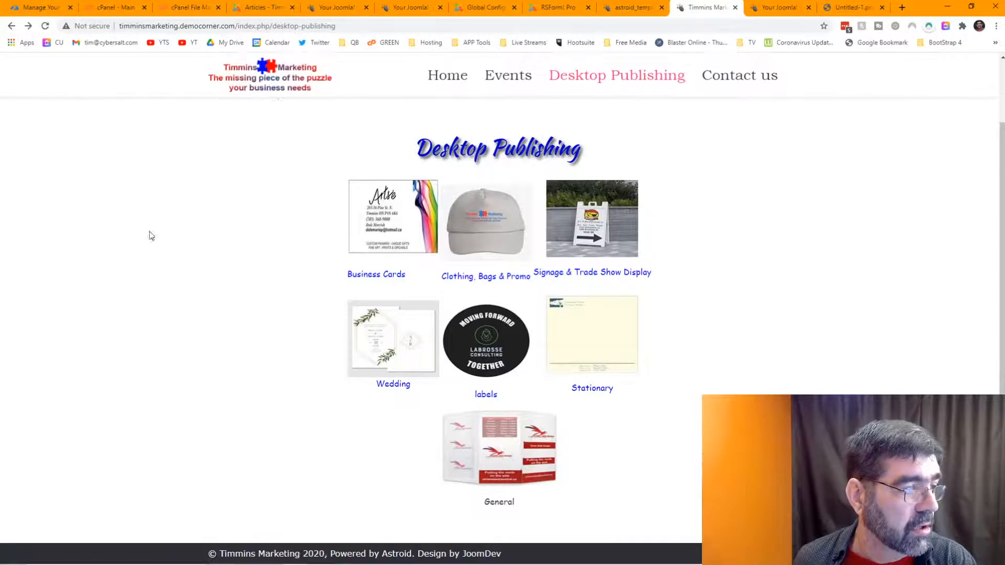
pyautogui.click(375, 276)
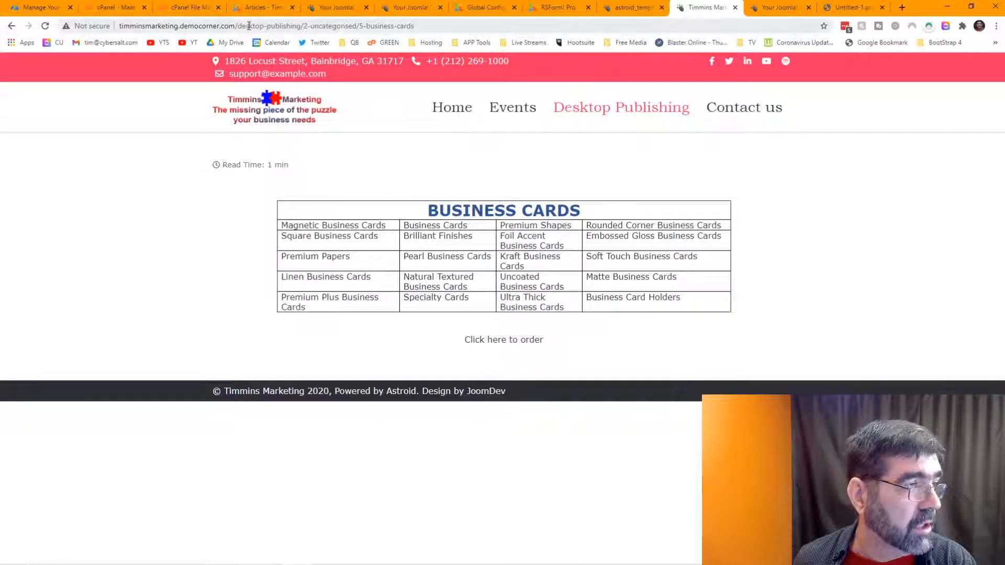
pyautogui.click(12, 27)
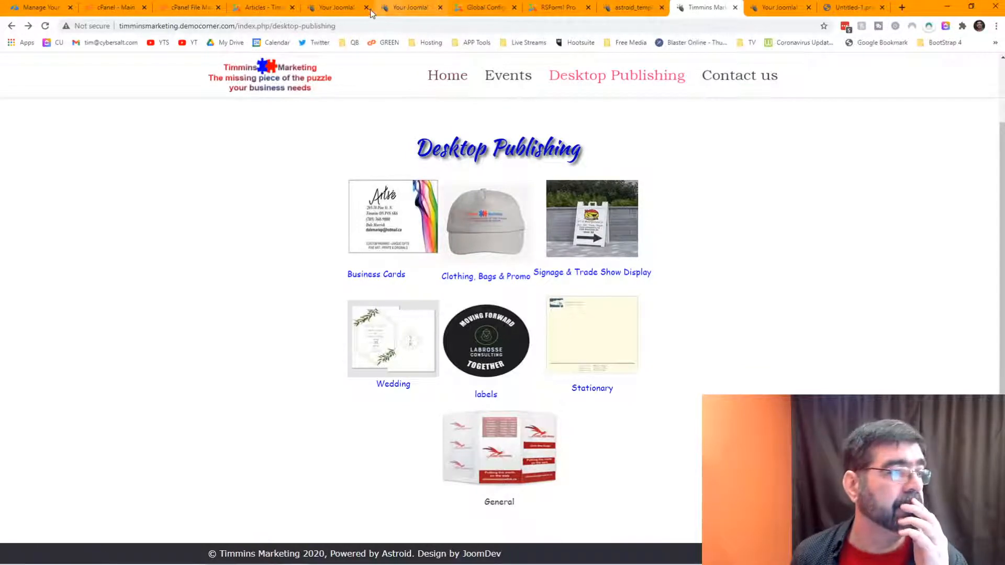
pyautogui.click(268, 10)
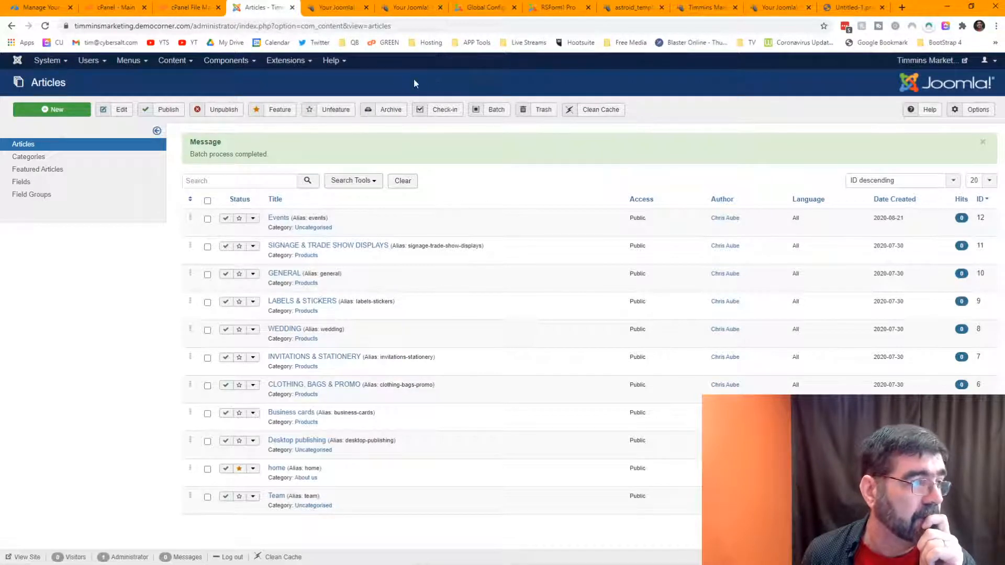
# Step: Clean the cache and reload the live Desktop Publishing page to confirm it still shows the products
pyautogui.click(599, 113)
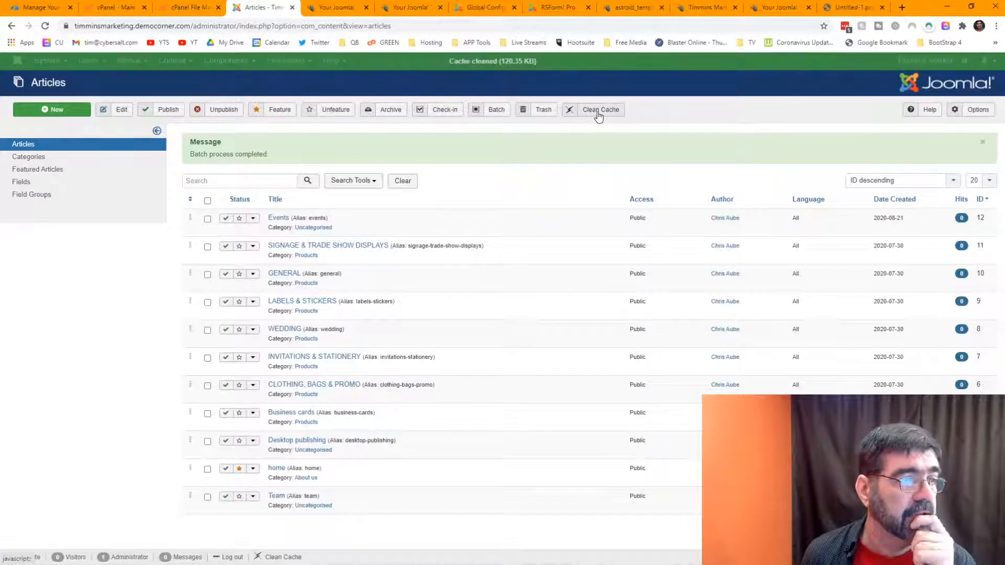
pyautogui.click(697, 11)
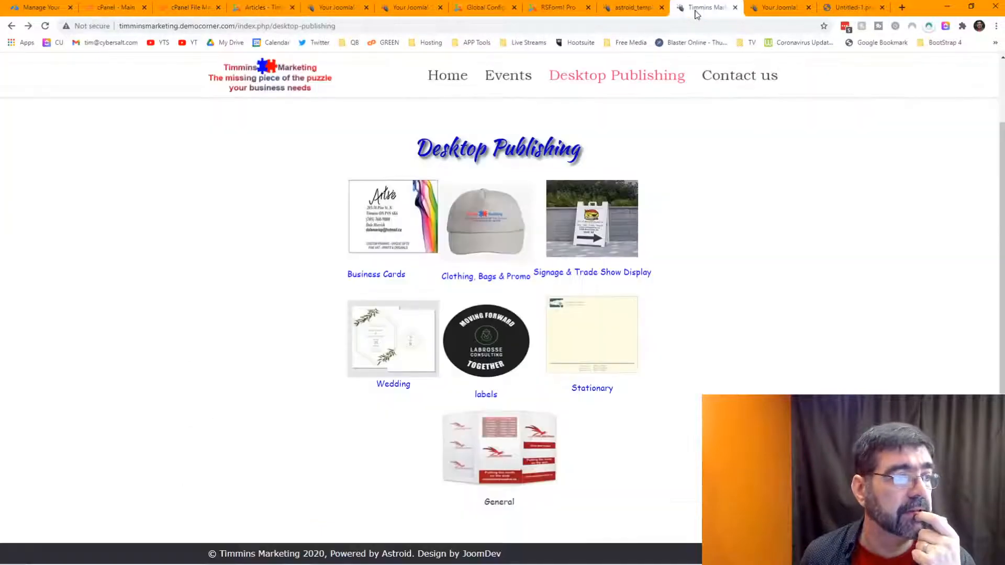
pyautogui.click(388, 27)
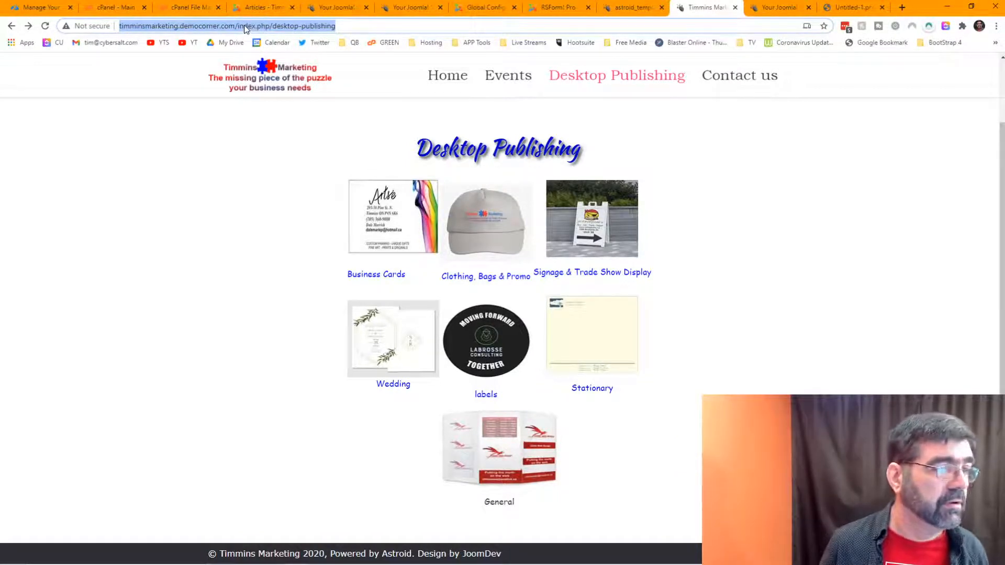
pyautogui.click(576, 79)
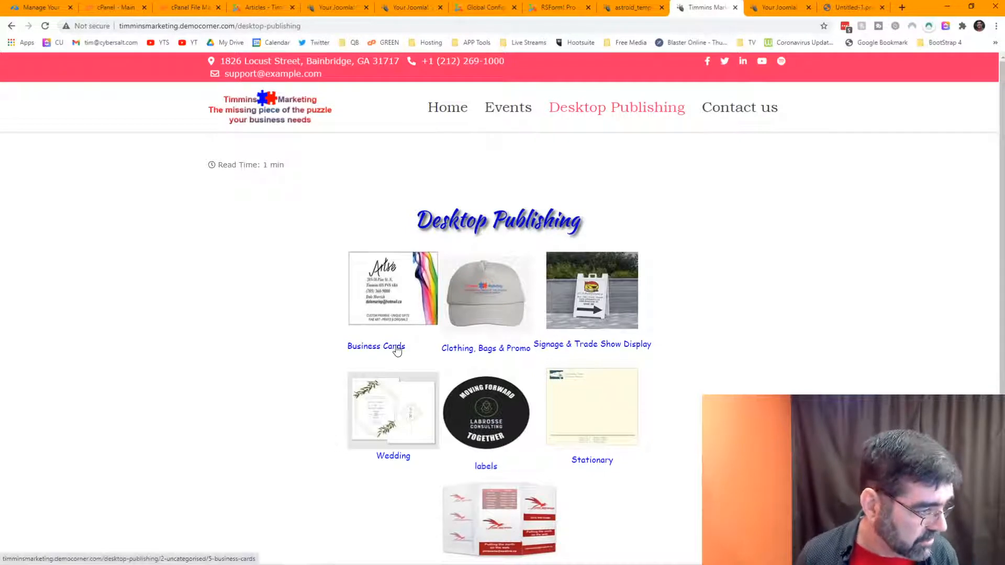
pyautogui.click(335, 25)
pyautogui.press('Return')
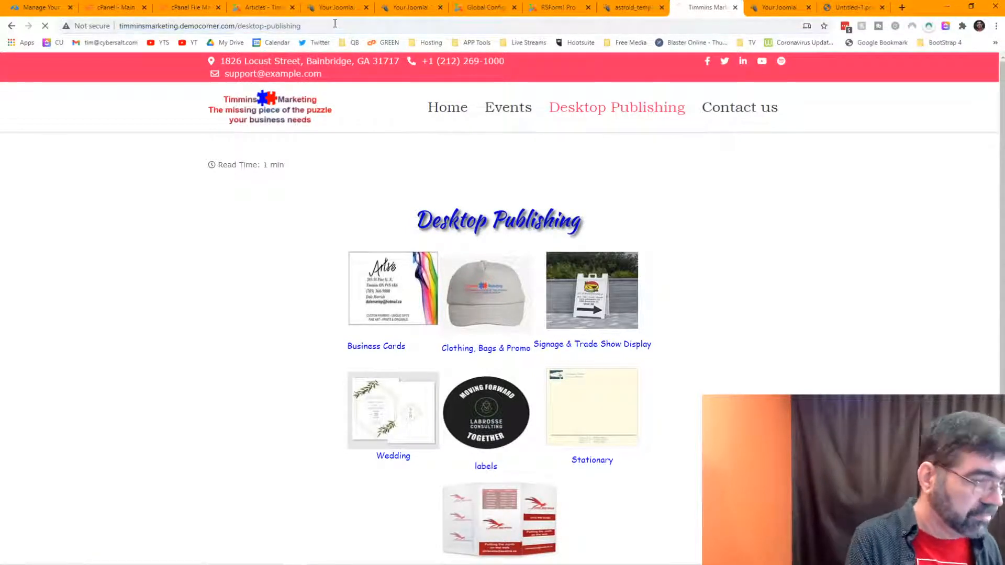
pyautogui.click(270, 12)
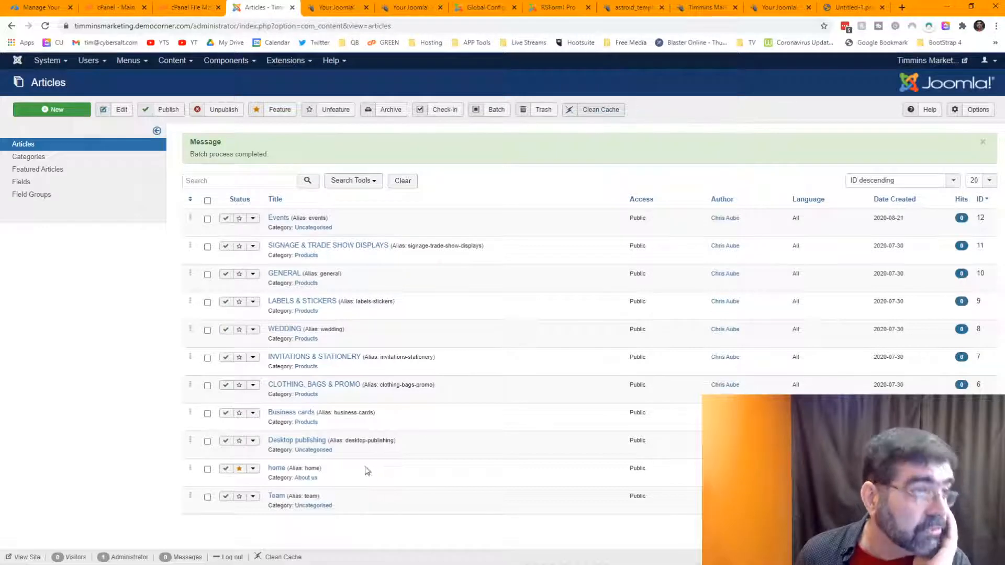
# Step: Reopen the Desktop publishing article and inspect the Business Cards image's current link address
pyautogui.click(679, 9)
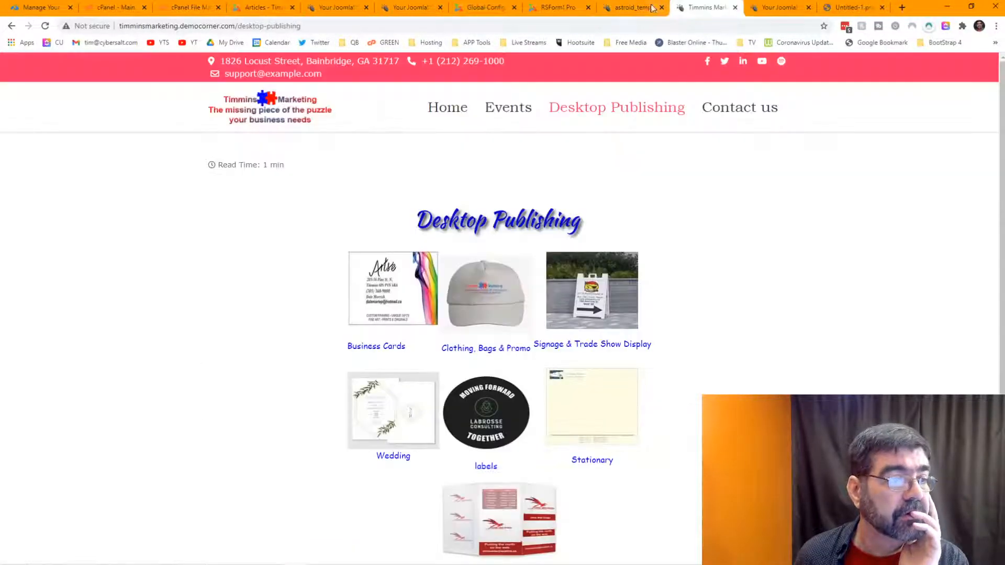
pyautogui.click(259, 8)
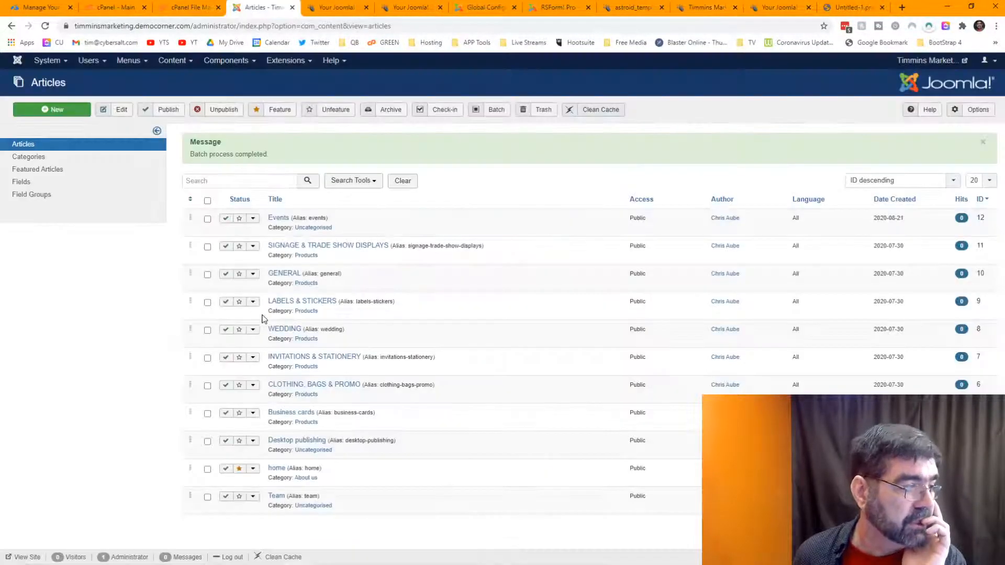
pyautogui.click(290, 442)
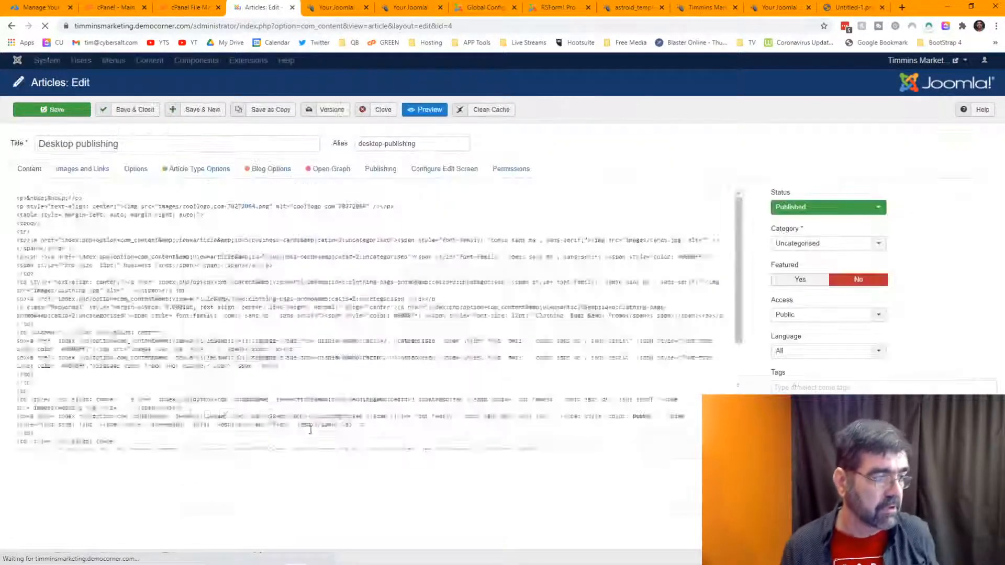
pyautogui.scroll(-1, 355, 311)
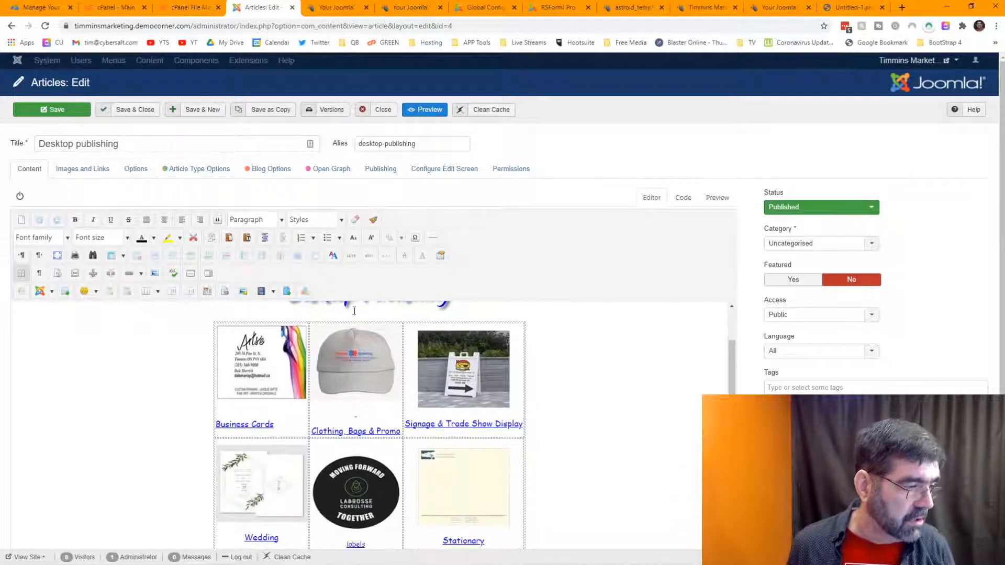
pyautogui.click(257, 365)
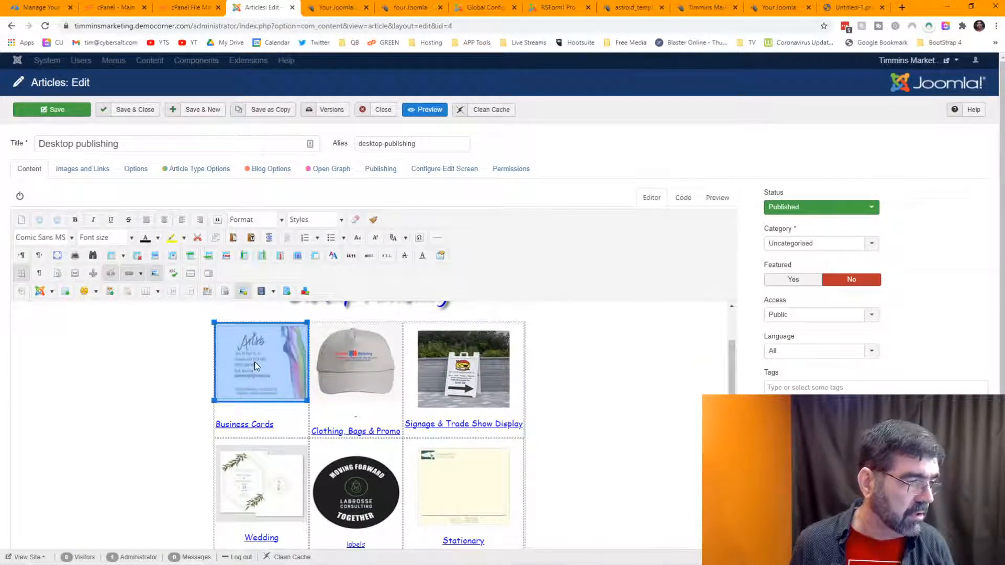
pyautogui.click(129, 274)
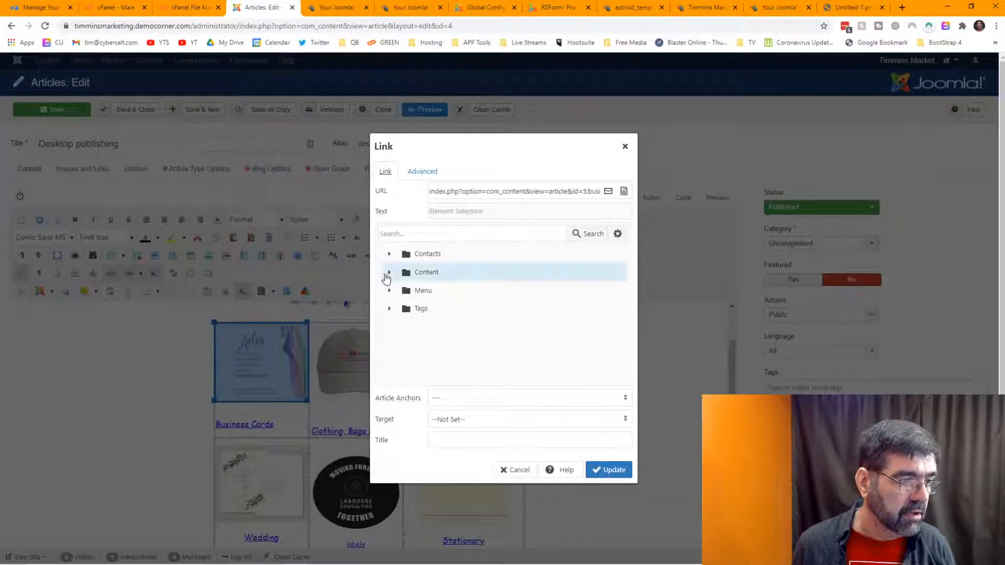
pyautogui.moveTo(526, 192); pyautogui.dragTo(546, 194)
pyautogui.click(550, 193)
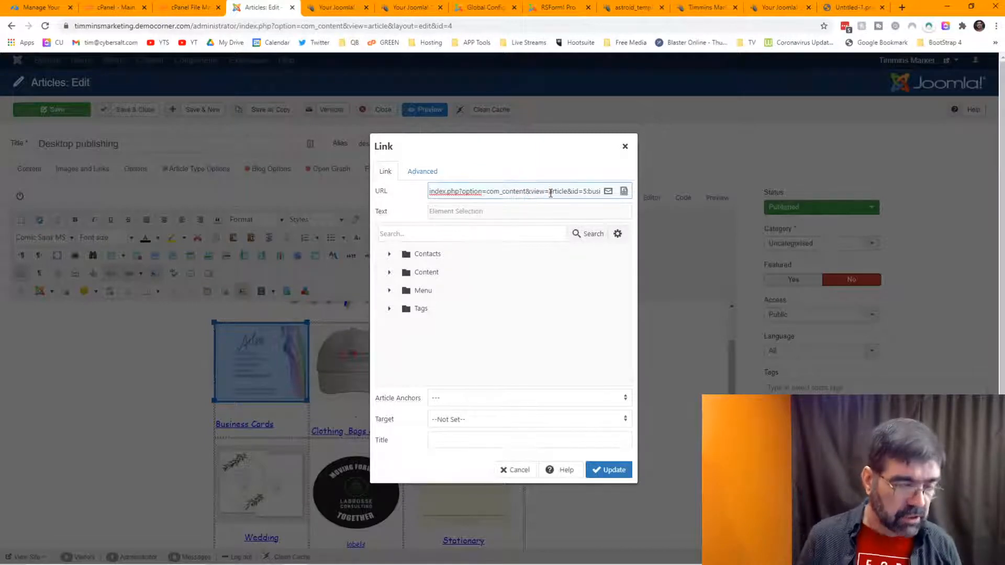
pyautogui.press('Right')
pyautogui.press('Right')
pyautogui.press('Right')
pyautogui.press('Right')
pyautogui.press('Right')
pyautogui.press('Right')
pyautogui.press('Right')
pyautogui.press('Right')
pyautogui.press('Right')
pyautogui.press('Right')
pyautogui.press('Right')
pyautogui.press('Right')
pyautogui.press('Right')
pyautogui.press('Right')
pyautogui.press('Right')
pyautogui.press('Right')
pyautogui.press('Right')
pyautogui.press('Right')
pyautogui.press('Right')
pyautogui.press('Right')
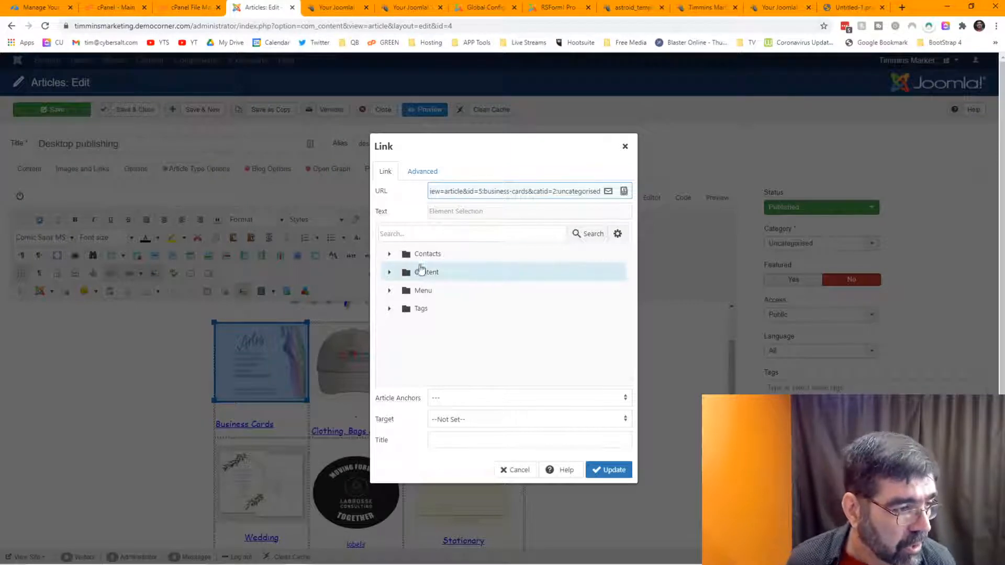
# Step: Link the Business Cards image to the Business cards article under Content > Products
pyautogui.click(390, 273)
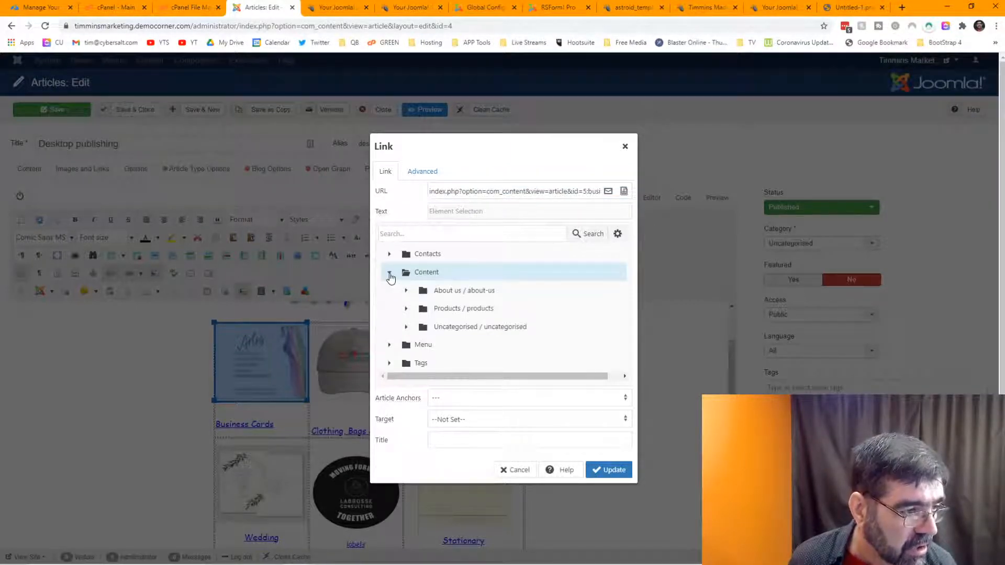
pyautogui.click(407, 309)
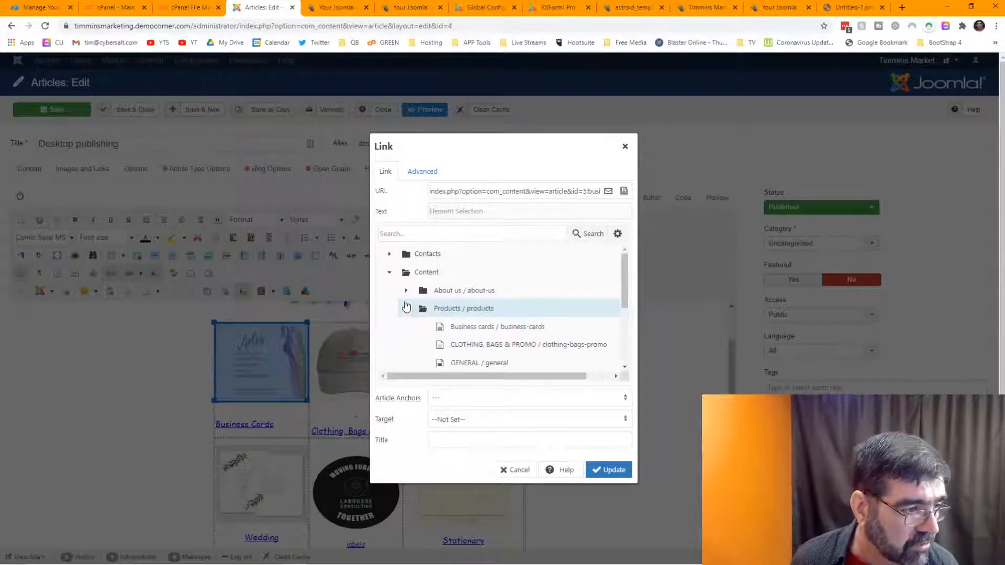
pyautogui.scroll(-1, 528, 313)
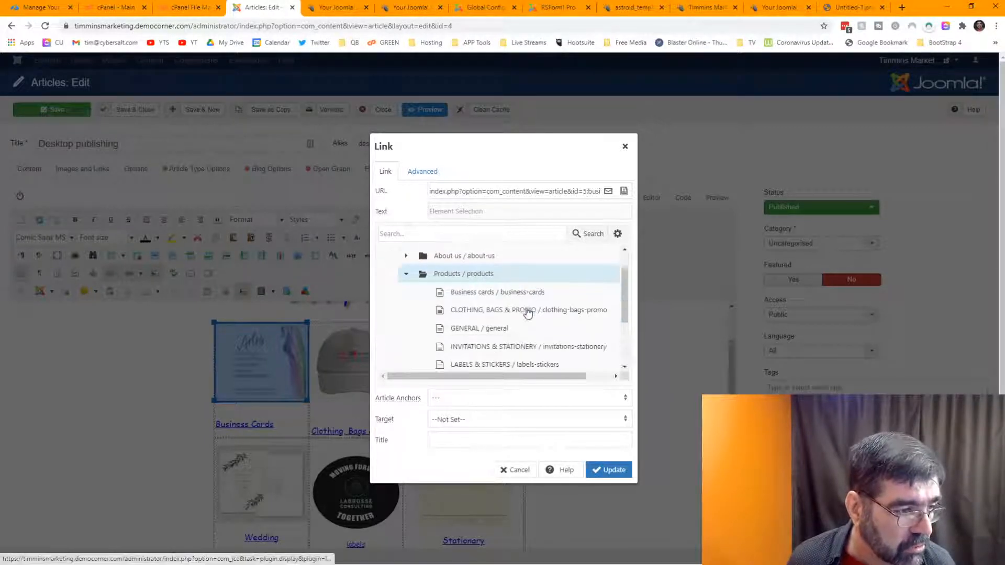
pyautogui.scroll(-1, 528, 313)
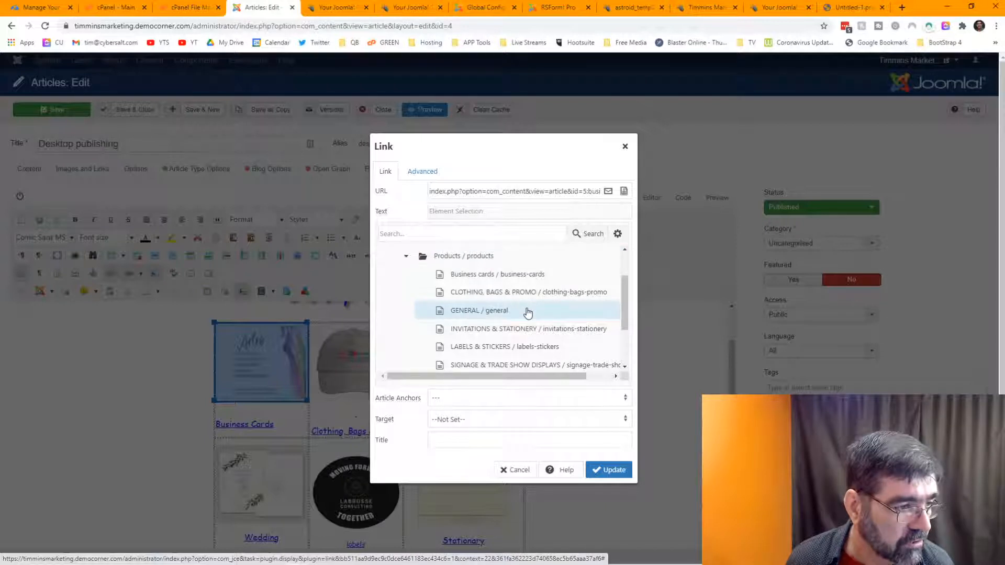
pyautogui.click(515, 278)
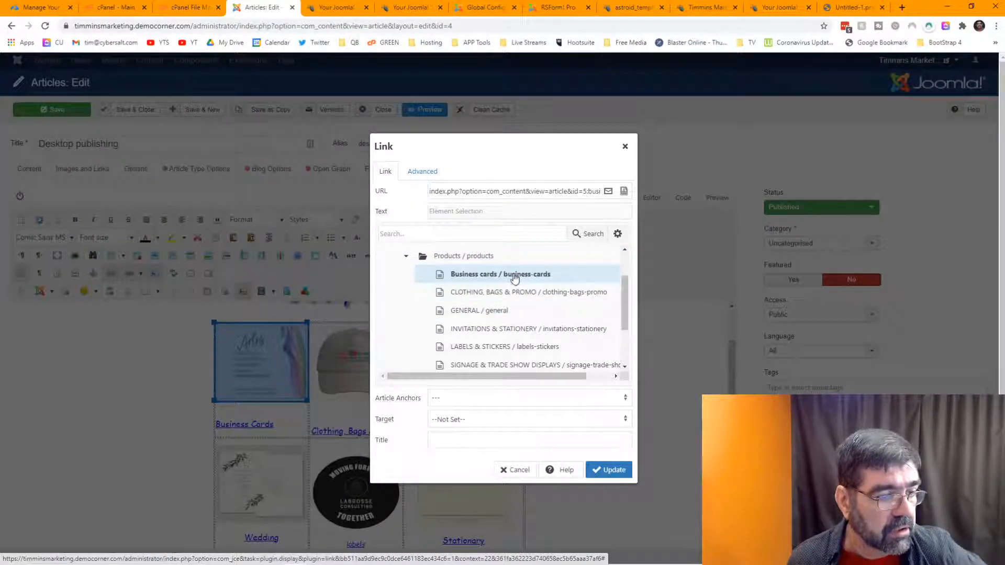
pyautogui.click(611, 470)
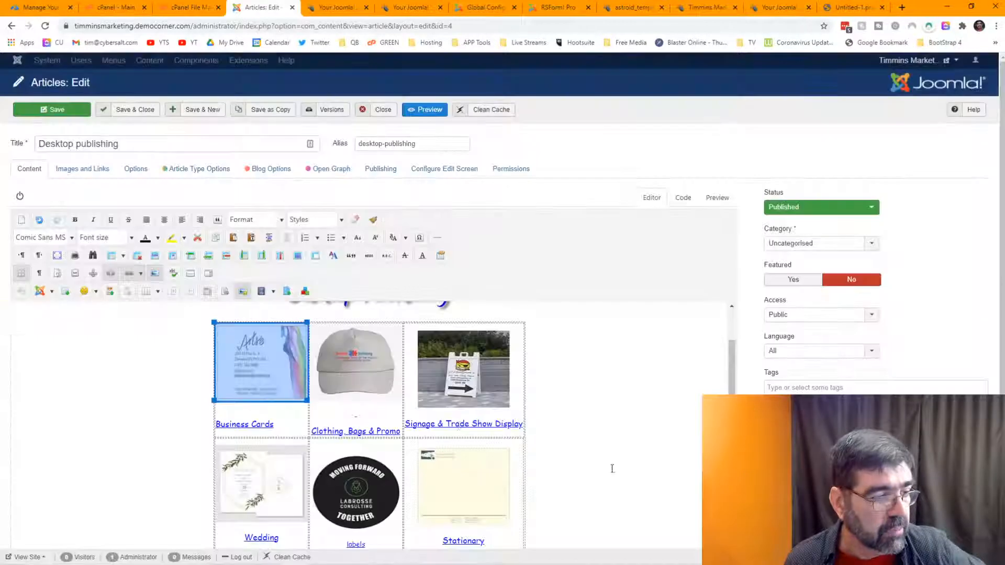
pyautogui.click(270, 425)
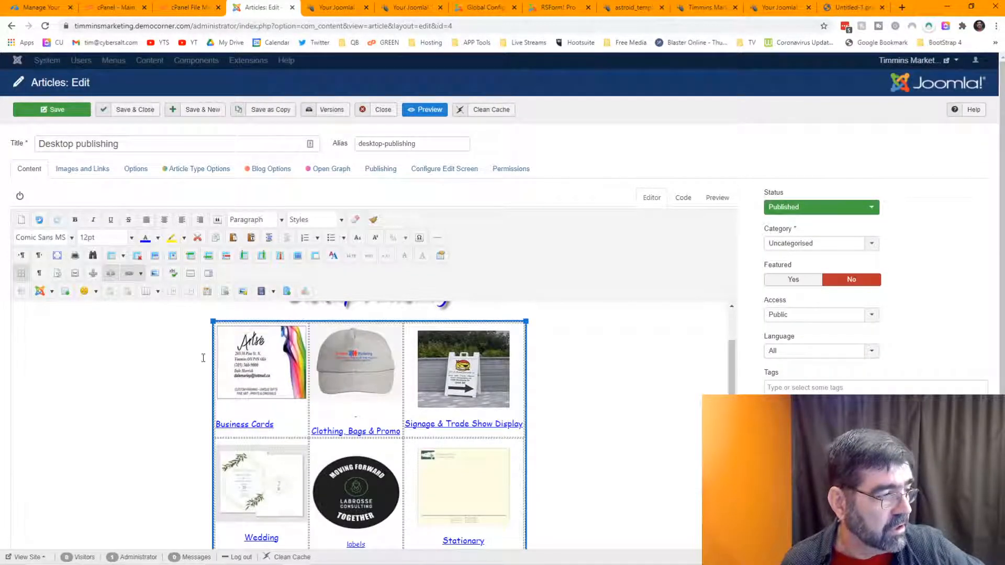
# Step: Insert a Business cards link into the caption, then reload without saving to discard the garbled result
pyautogui.click(129, 273)
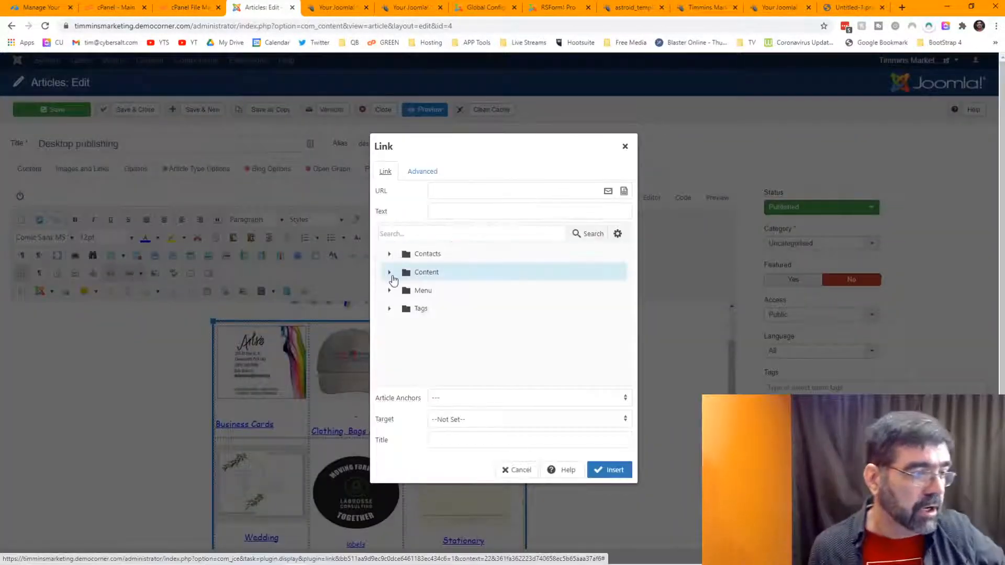
pyautogui.click(391, 273)
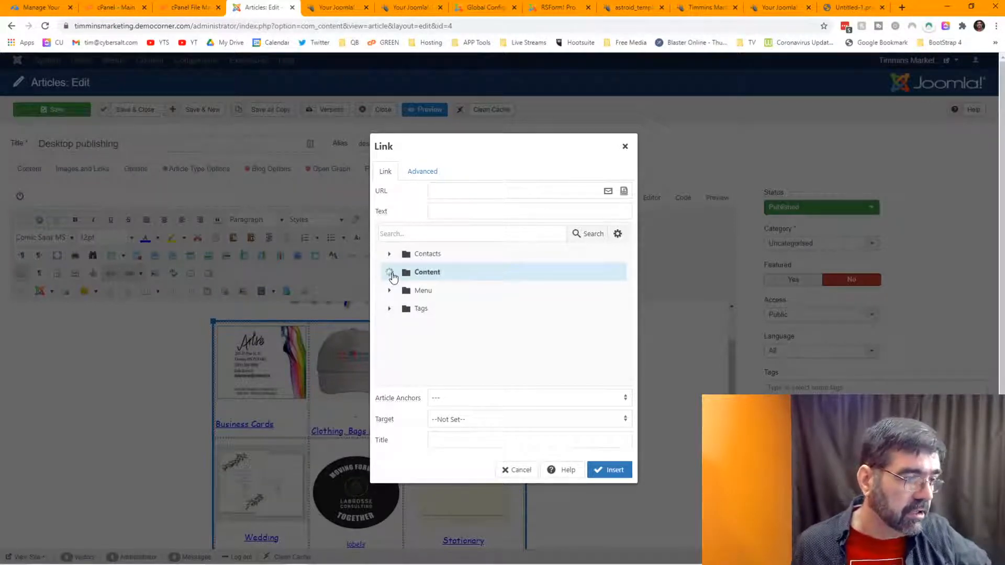
pyautogui.click(407, 308)
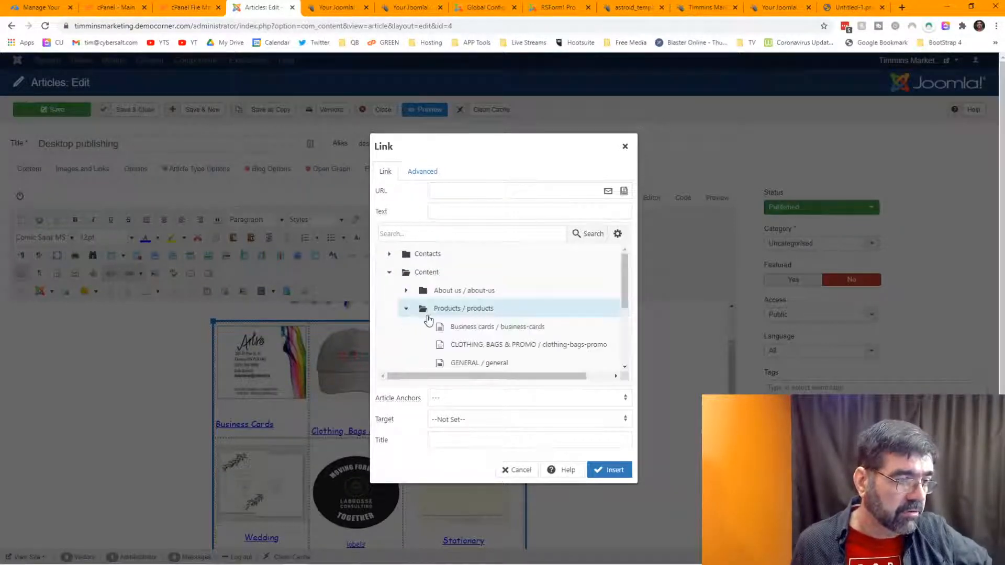
pyautogui.click(472, 328)
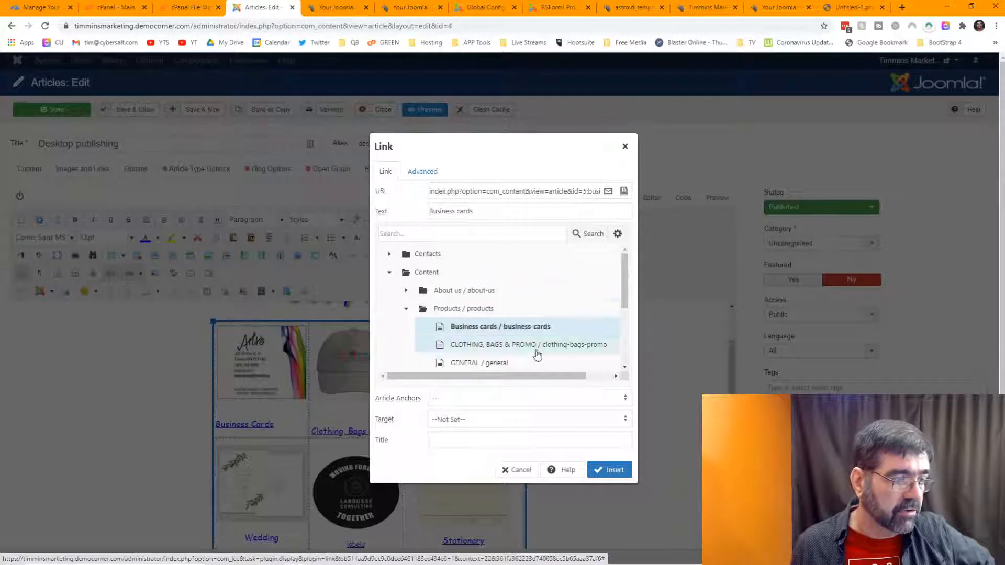
pyautogui.click(609, 470)
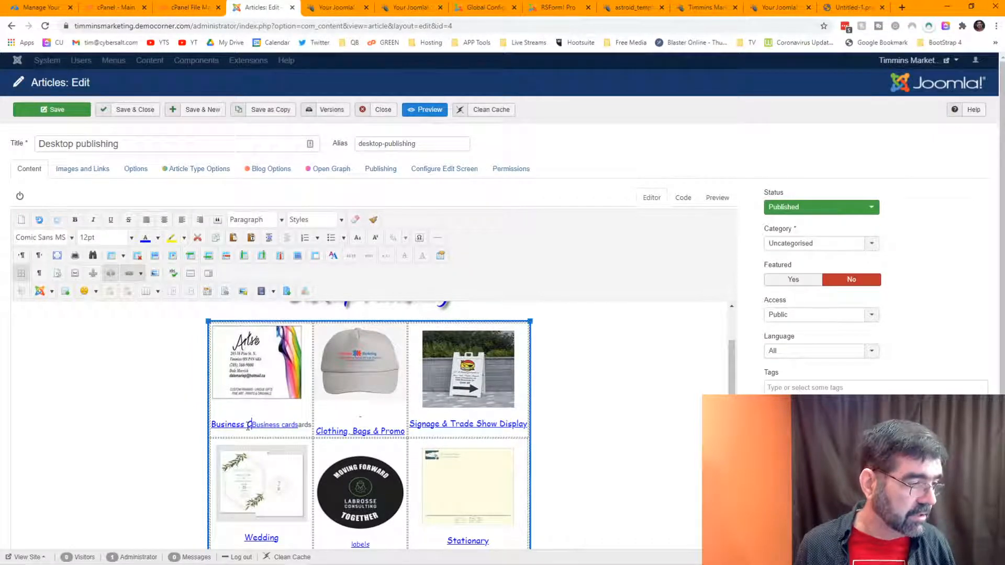
pyautogui.click(45, 25)
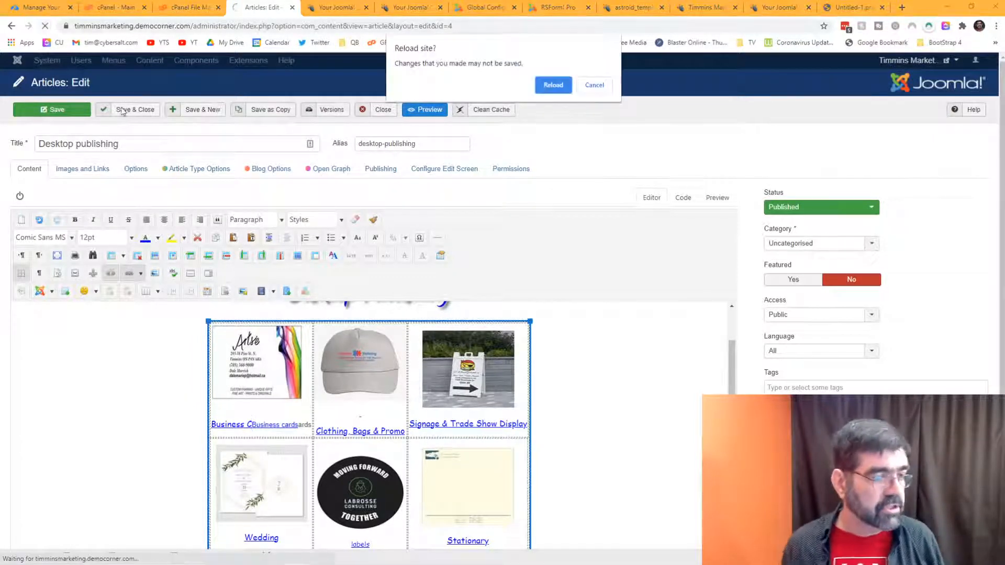
pyautogui.click(551, 86)
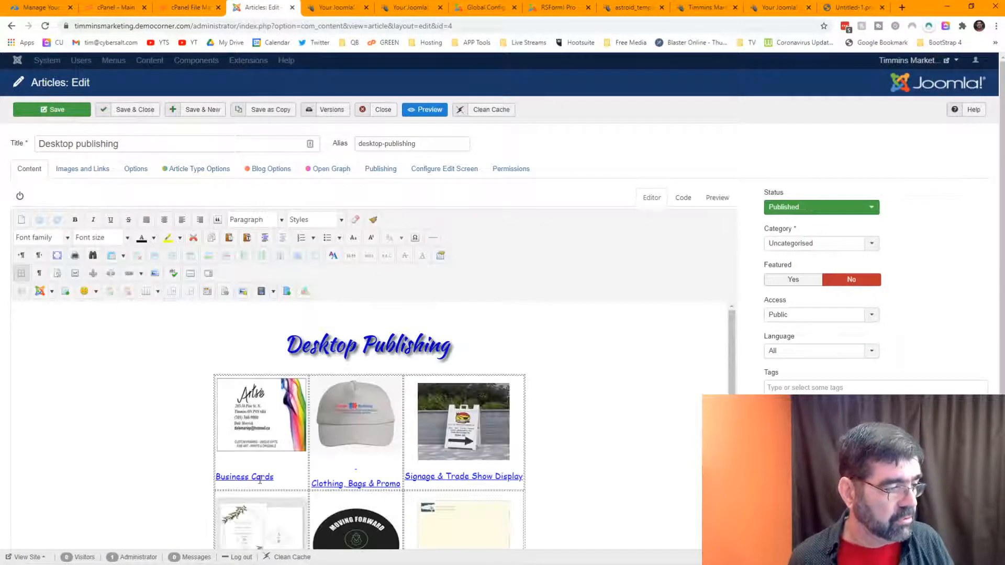
# Step: Link the Business Cards image to the Products > Business cards article, then save and close
pyautogui.click(258, 477)
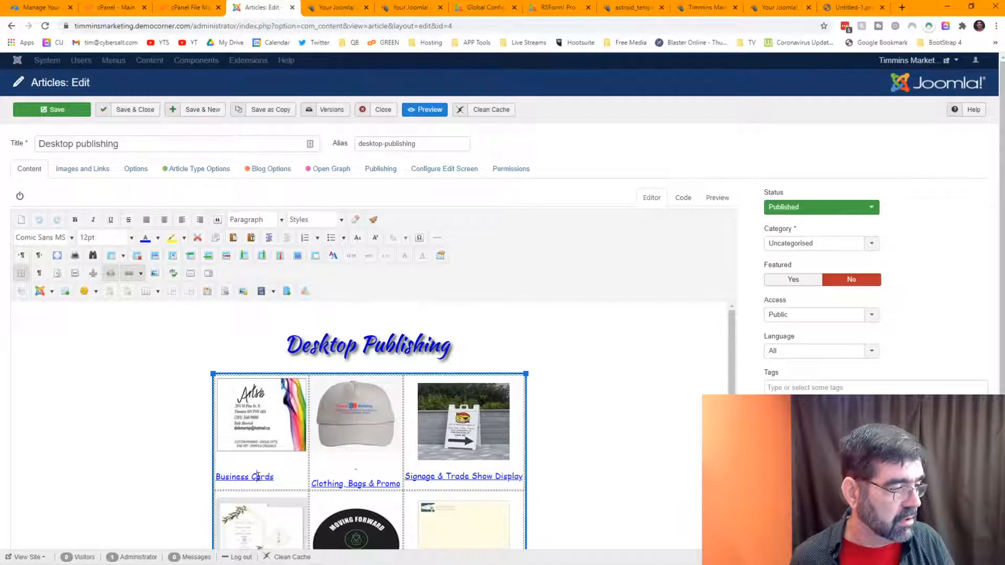
pyautogui.click(129, 273)
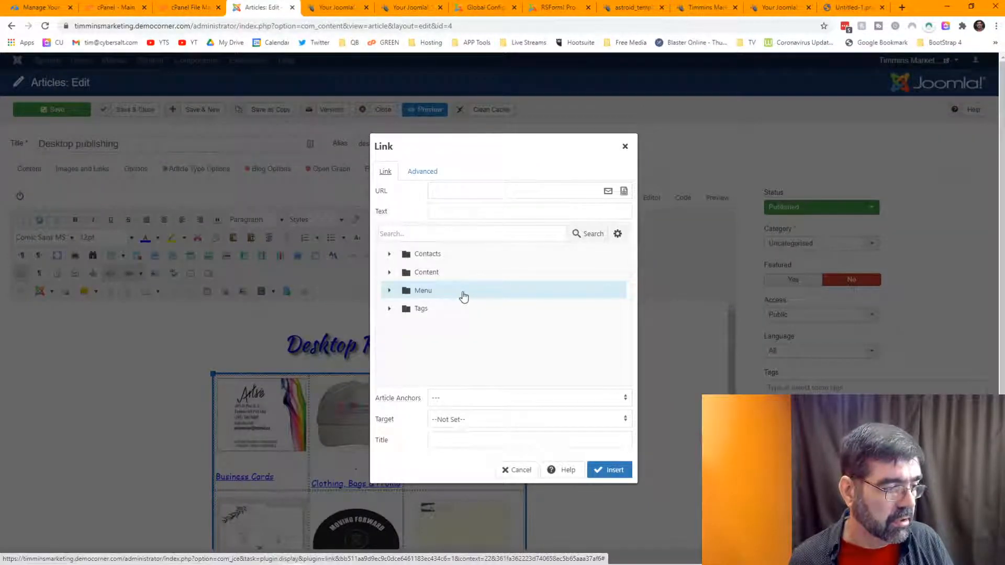
pyautogui.click(515, 470)
pyautogui.click(262, 419)
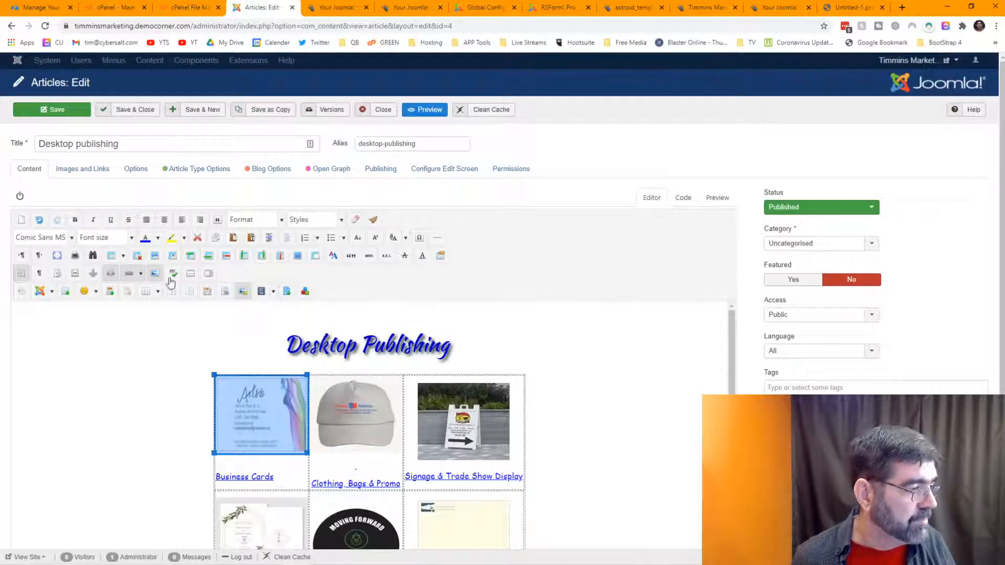
pyautogui.click(130, 273)
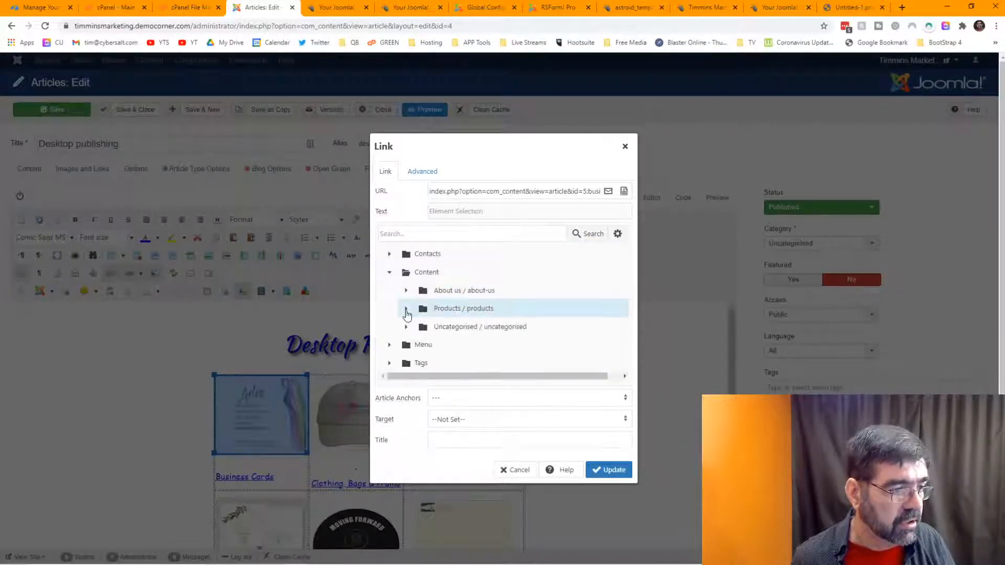
pyautogui.click(407, 309)
pyautogui.click(454, 328)
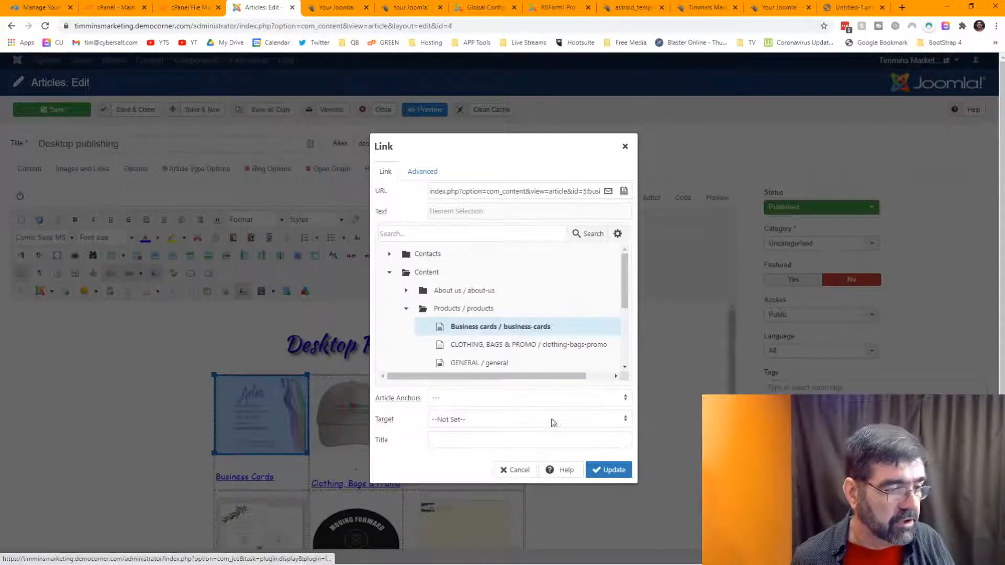
pyautogui.click(604, 471)
pyautogui.click(129, 118)
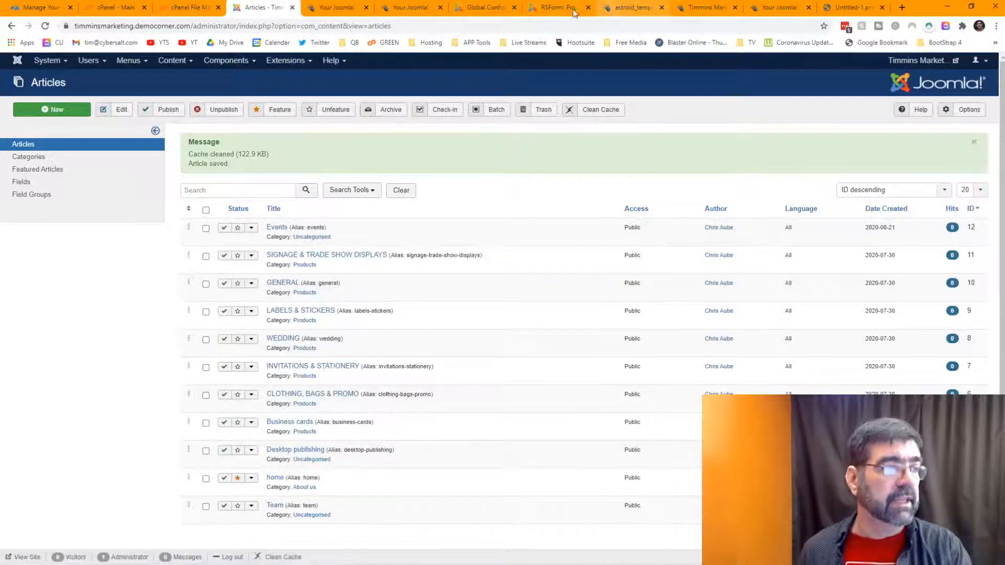
pyautogui.click(699, 7)
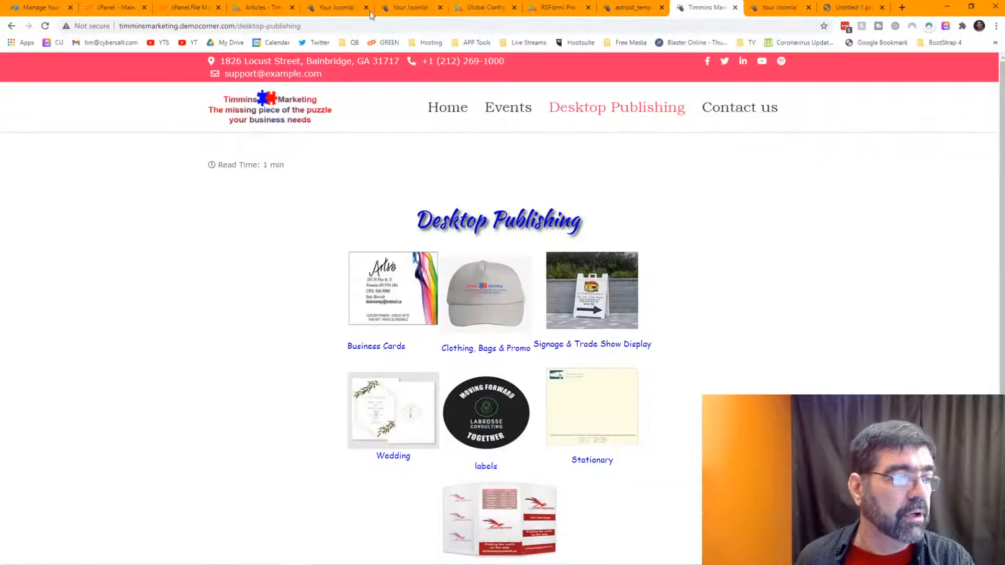
pyautogui.click(45, 26)
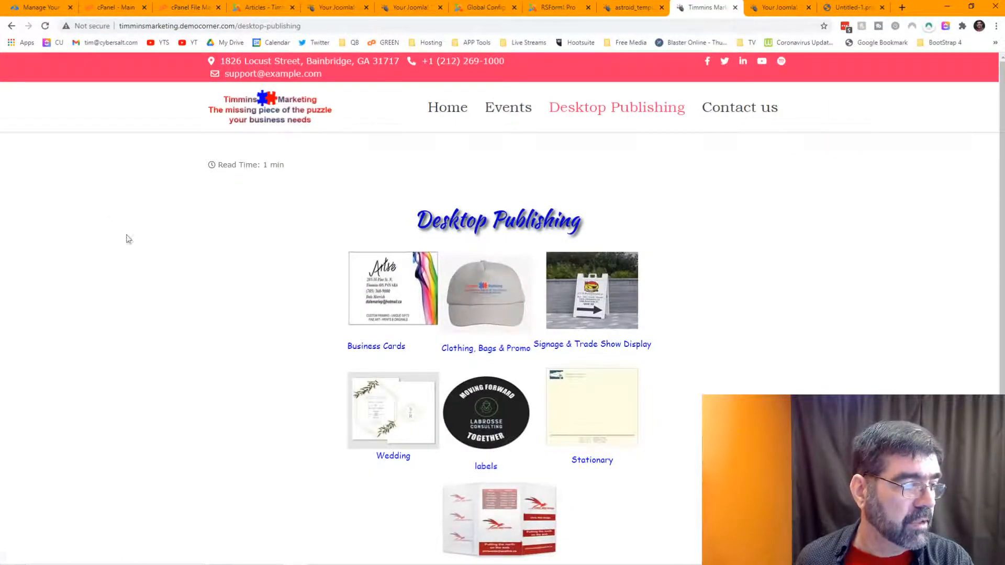
pyautogui.click(386, 306)
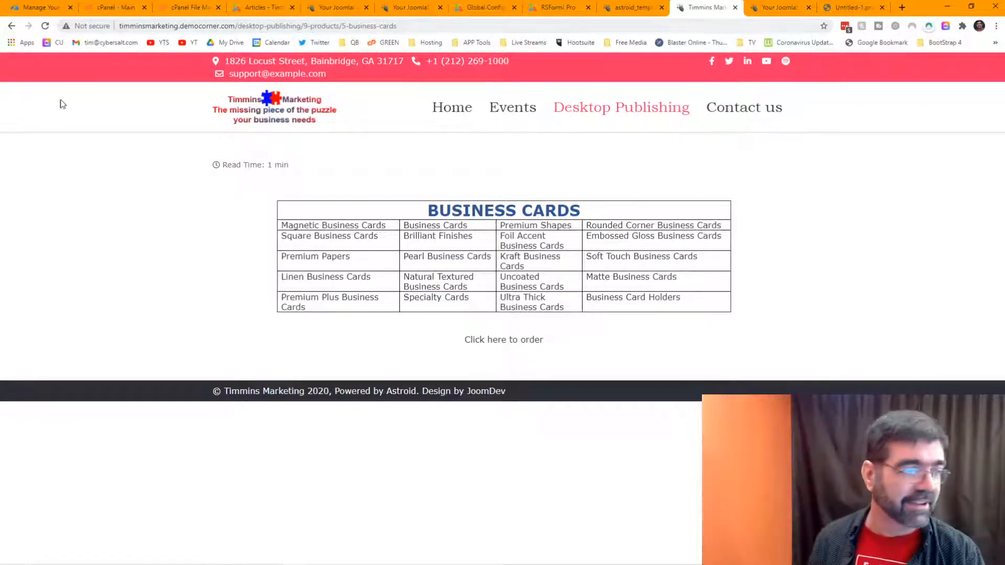
pyautogui.click(243, 9)
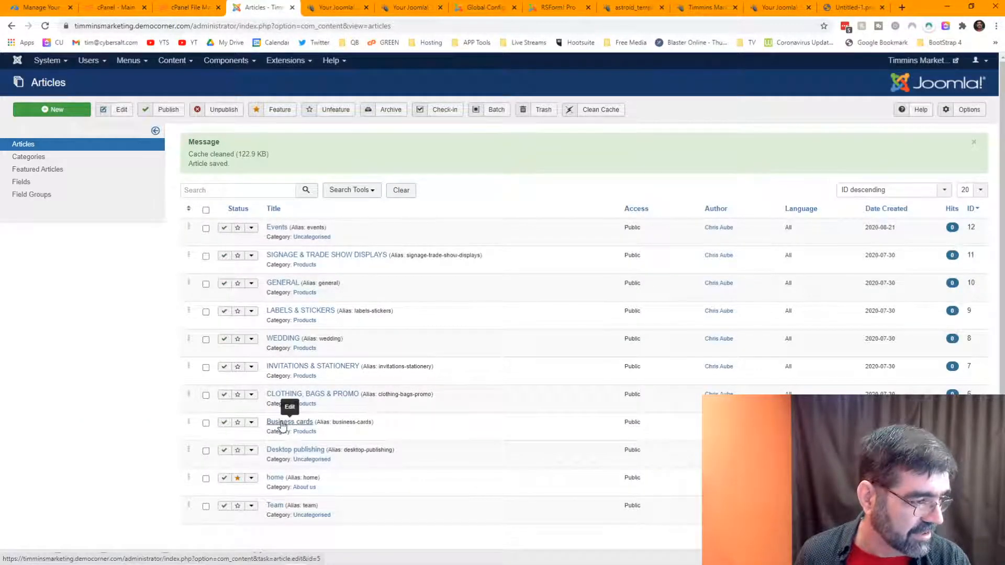
# Step: Reopen Desktop publishing, select the 'Business Cards' caption text, and bring up its link settings
pyautogui.click(289, 451)
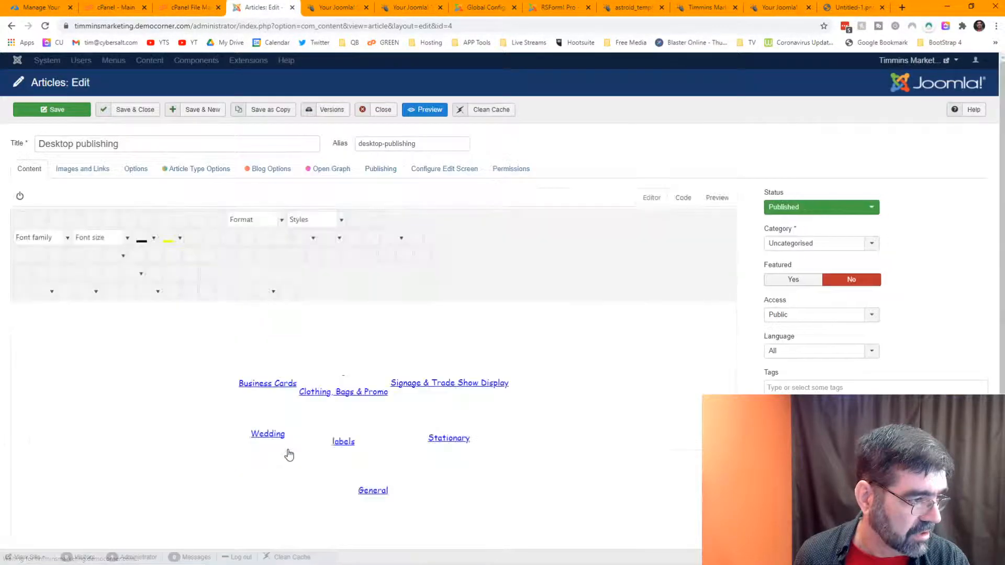
pyautogui.click(249, 477)
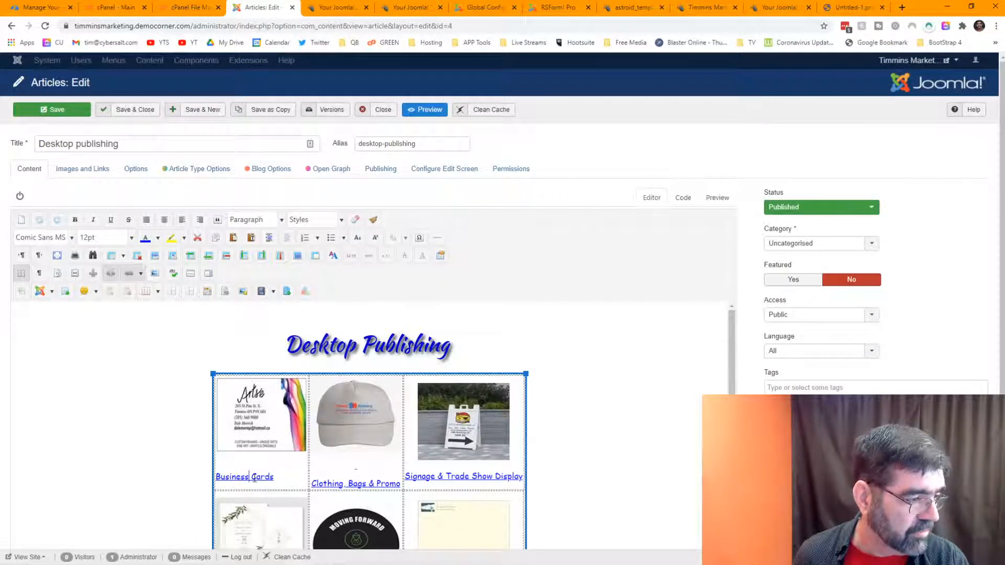
pyautogui.click(129, 273)
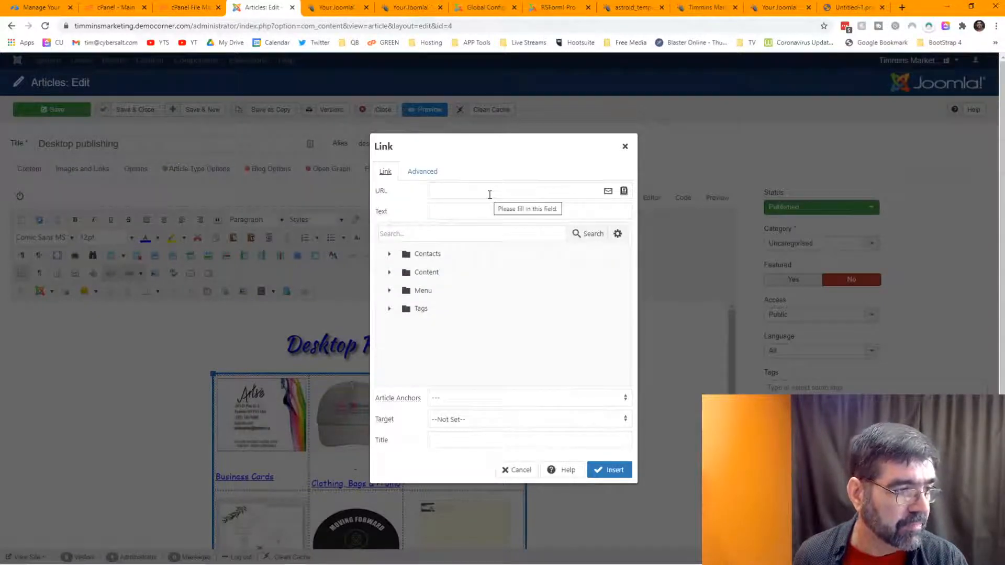
pyautogui.click(515, 471)
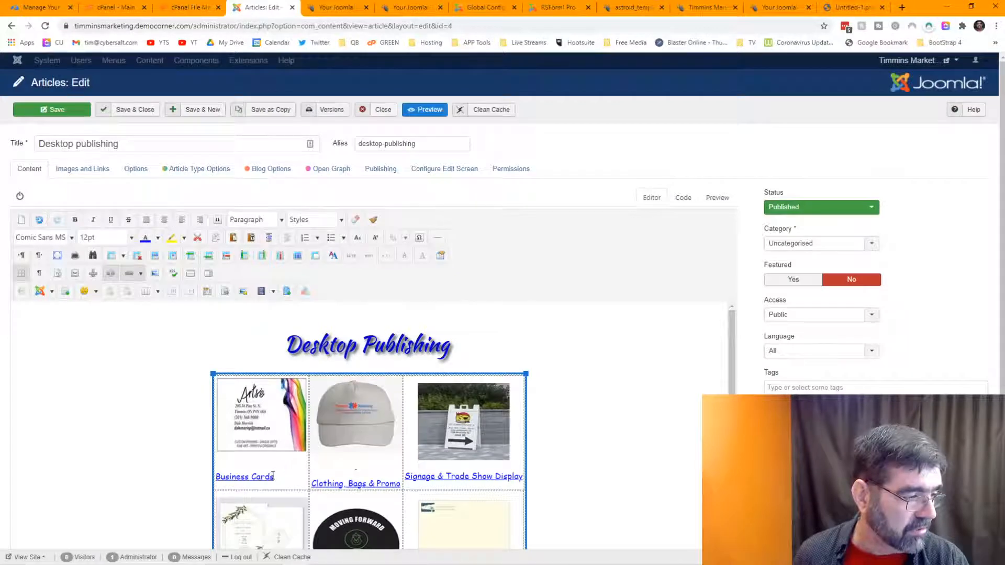
pyautogui.moveTo(273, 477); pyautogui.dragTo(215, 477)
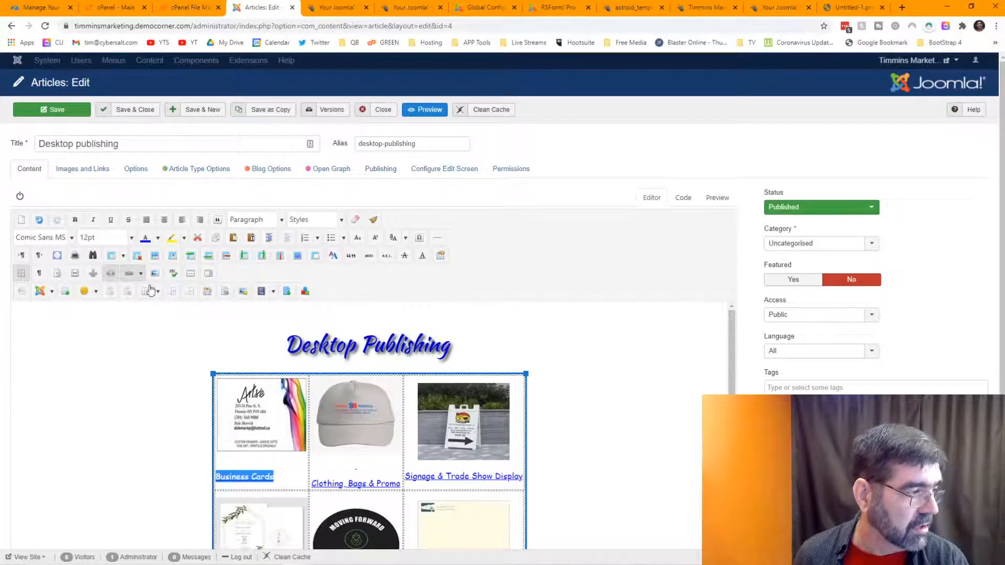
pyautogui.click(131, 275)
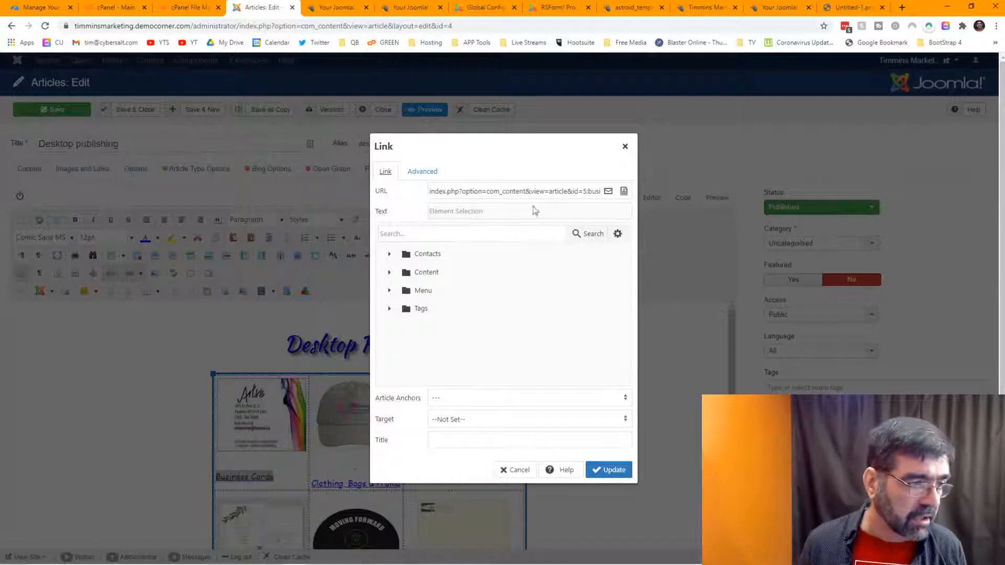
# Step: Point the caption's link to the Business cards article in the Products category
pyautogui.click(390, 273)
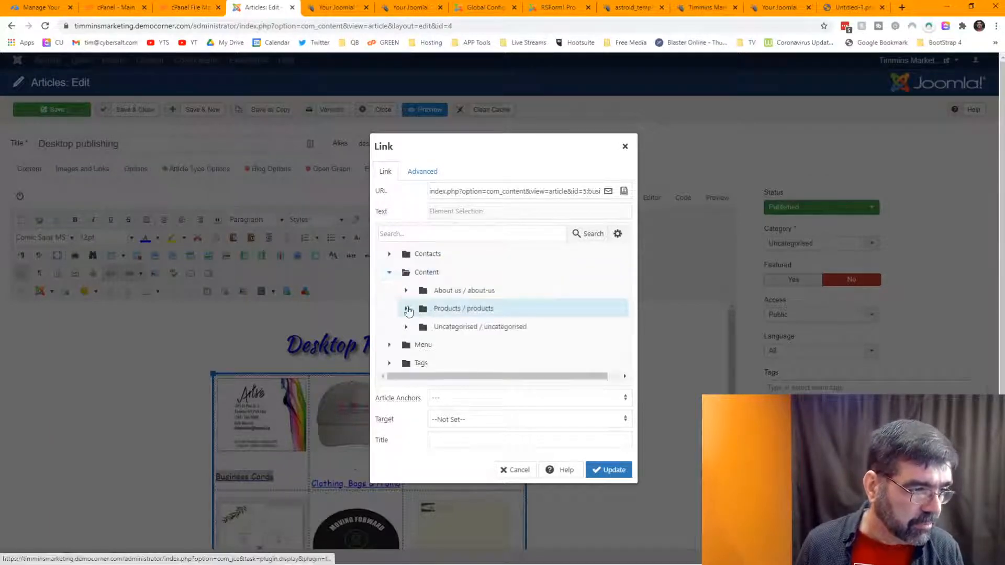
pyautogui.click(406, 309)
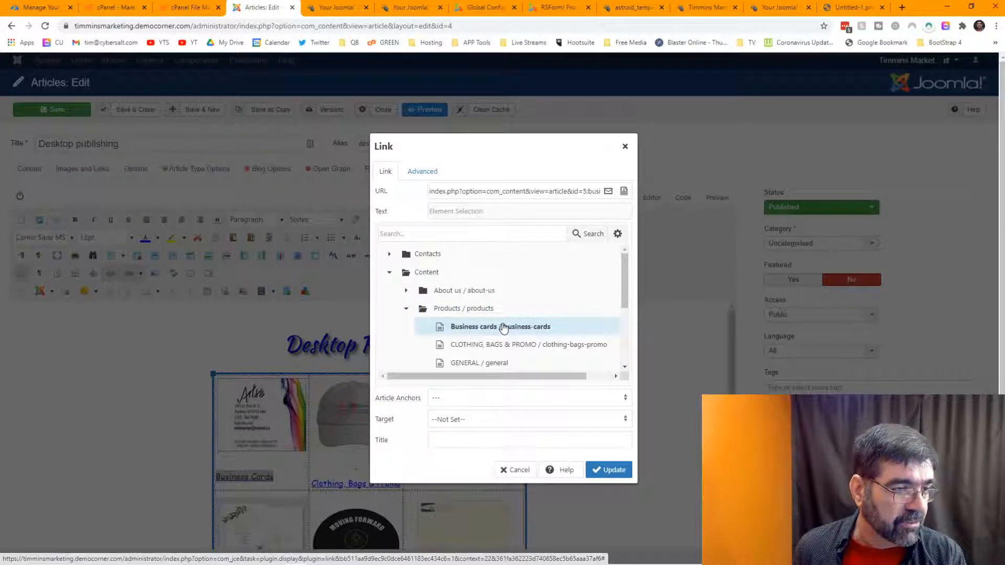
pyautogui.click(596, 472)
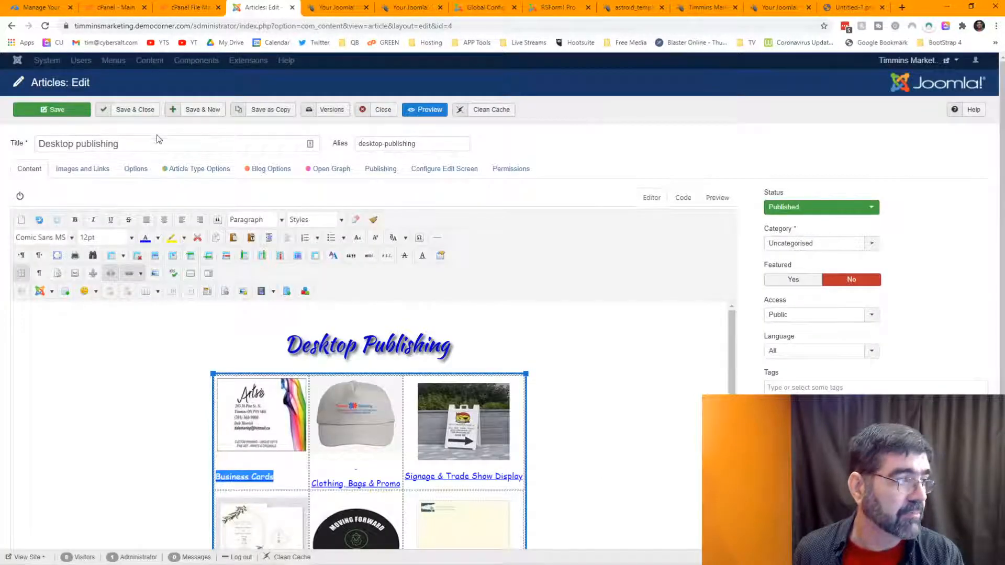
# Step: Save and close the Desktop publishing article, then open the Articles Options page
pyautogui.click(54, 112)
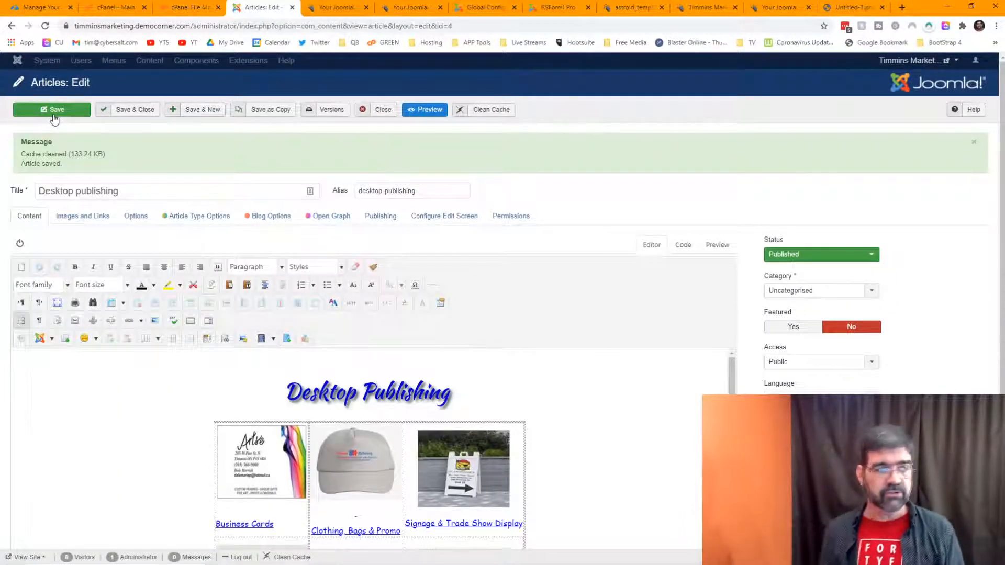
pyautogui.click(376, 116)
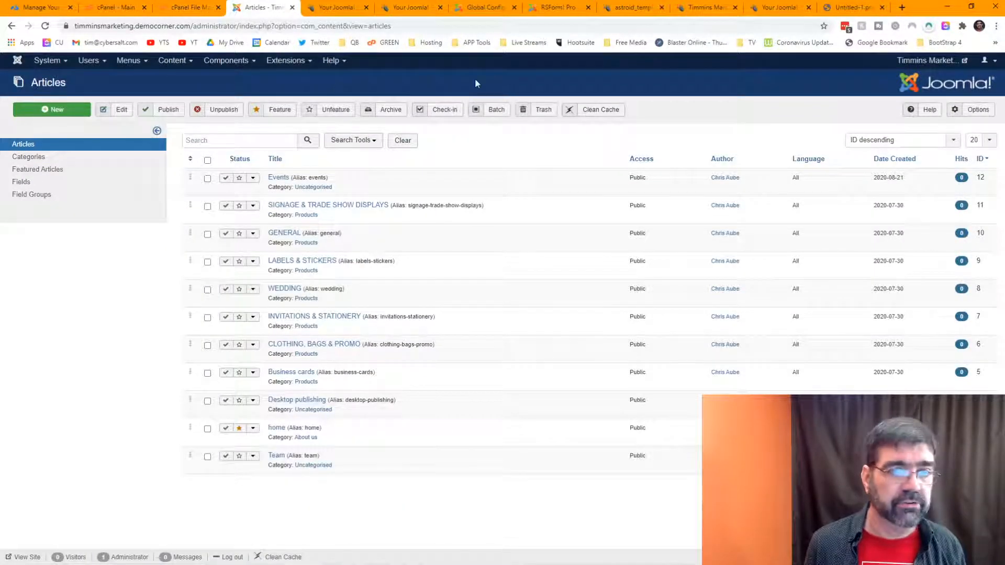
pyautogui.click(976, 112)
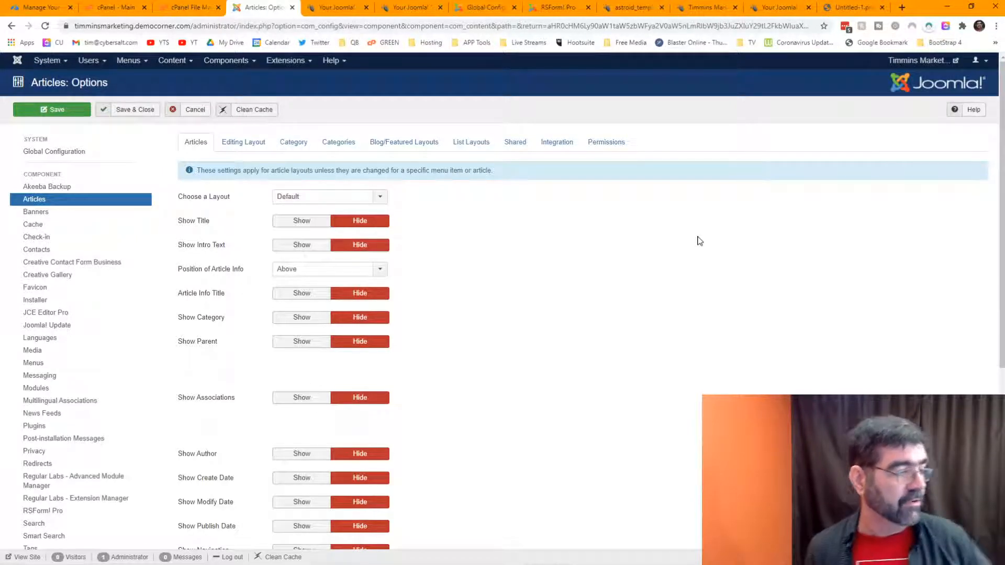
# Step: On the Integration settings, set URL Routing to Modern and Remove IDs from URLs to Yes, then save
pyautogui.scroll(-2, 700, 241)
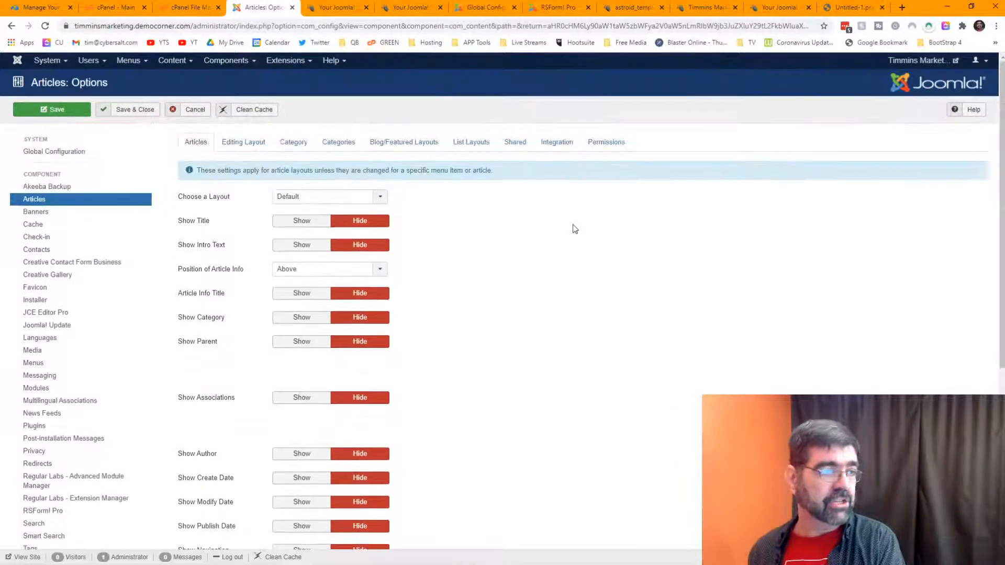
pyautogui.scroll(2, 575, 229)
pyautogui.click(556, 144)
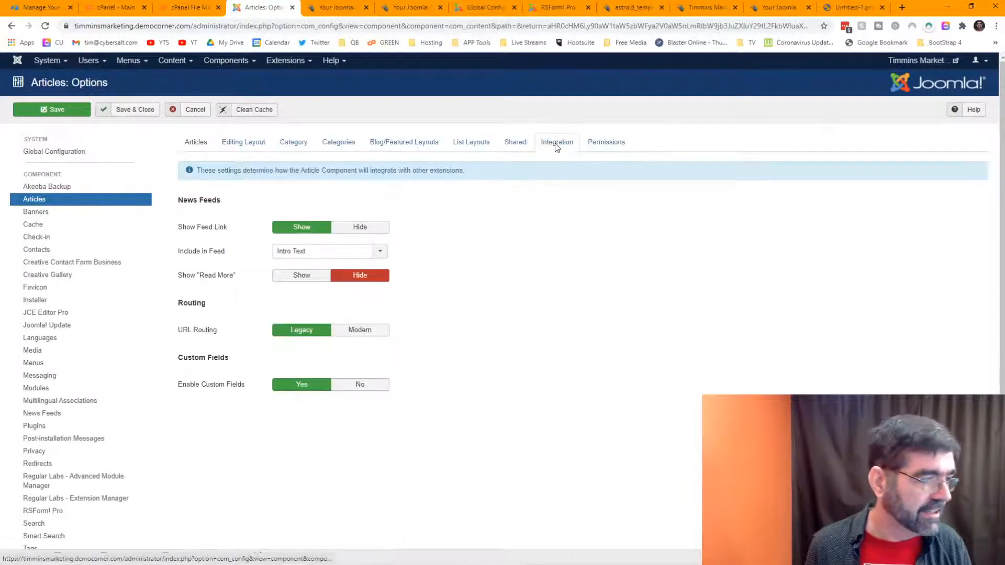
pyautogui.moveTo(224, 230)
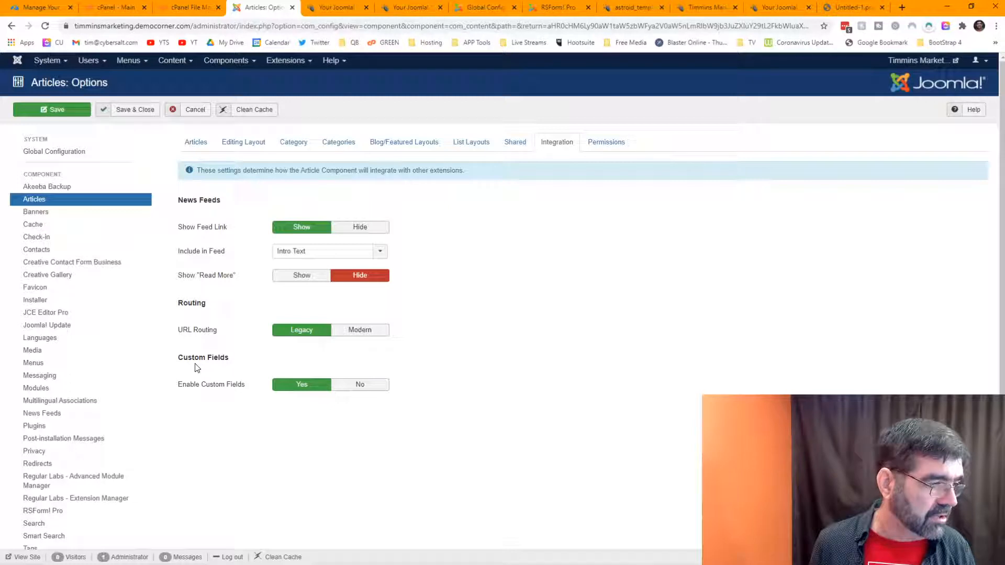
pyautogui.moveTo(182, 333)
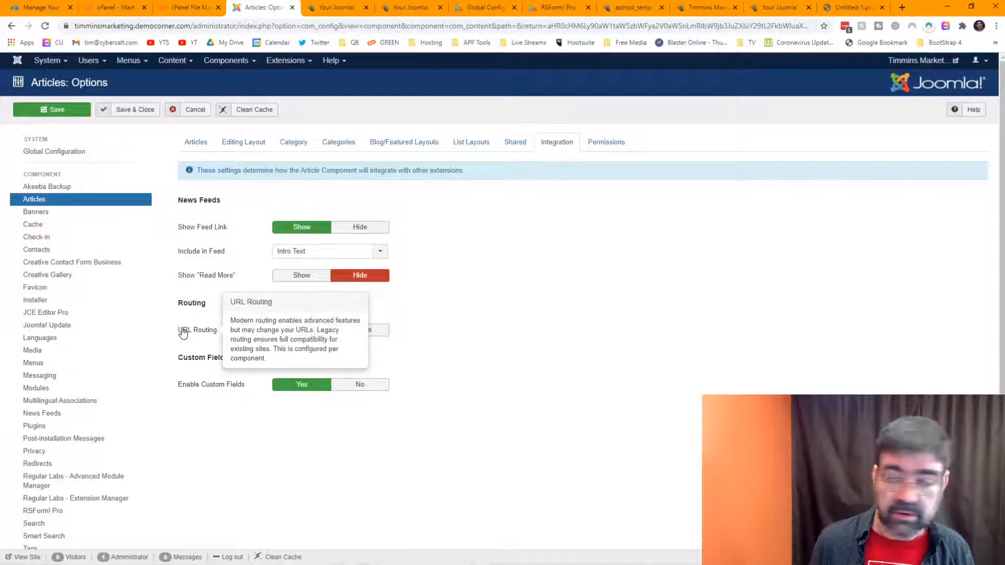
pyautogui.click(376, 332)
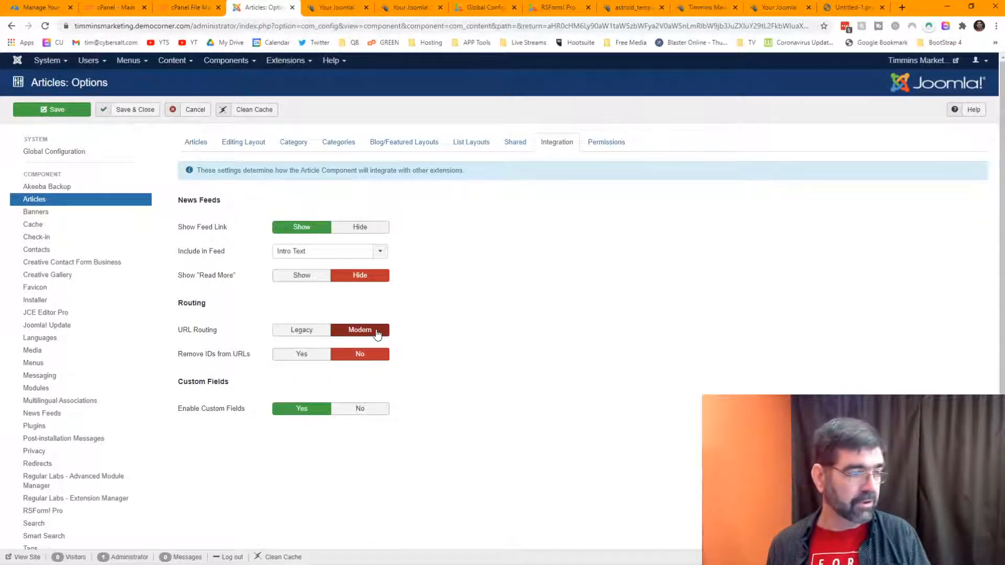
pyautogui.click(287, 356)
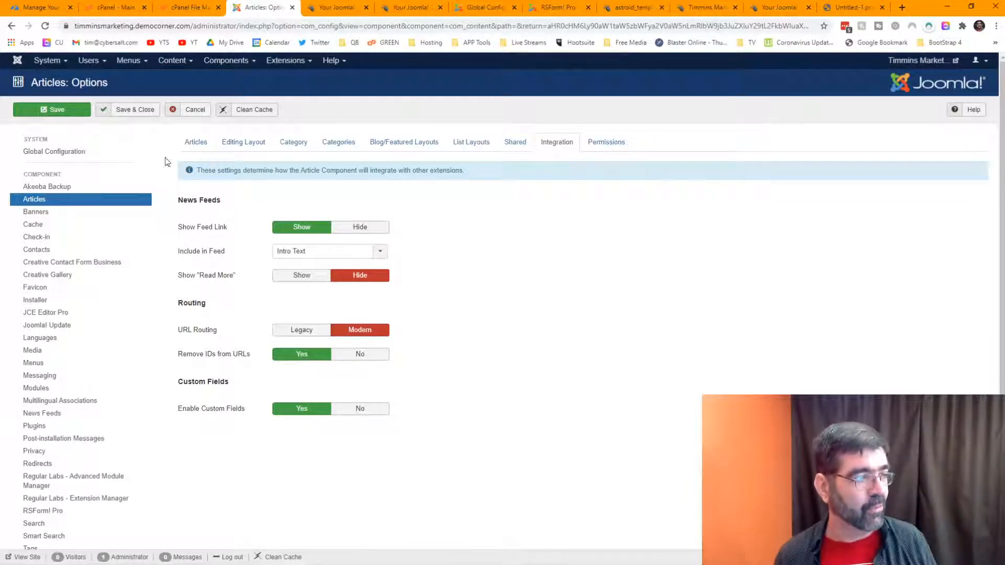
pyautogui.click(65, 114)
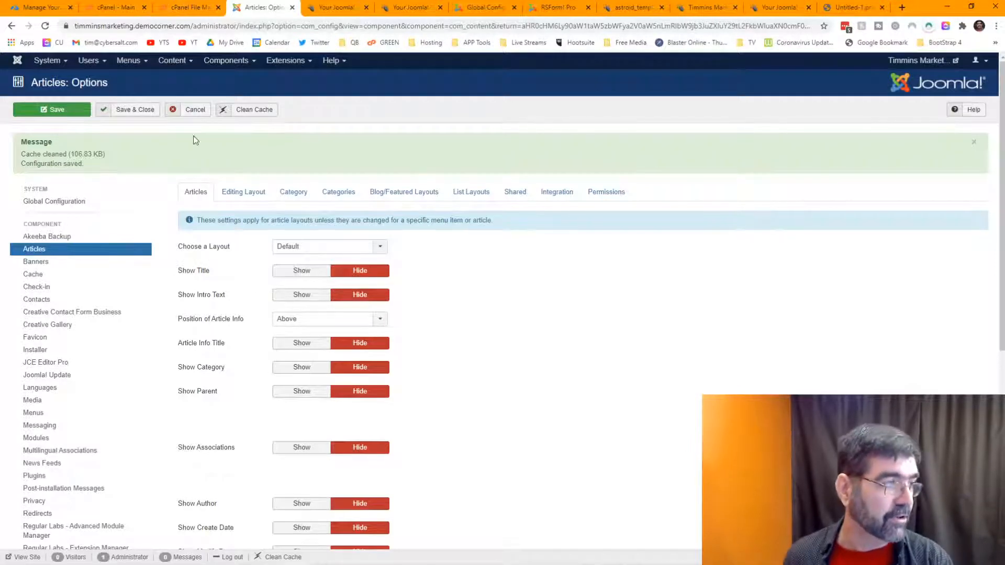
pyautogui.click(85, 111)
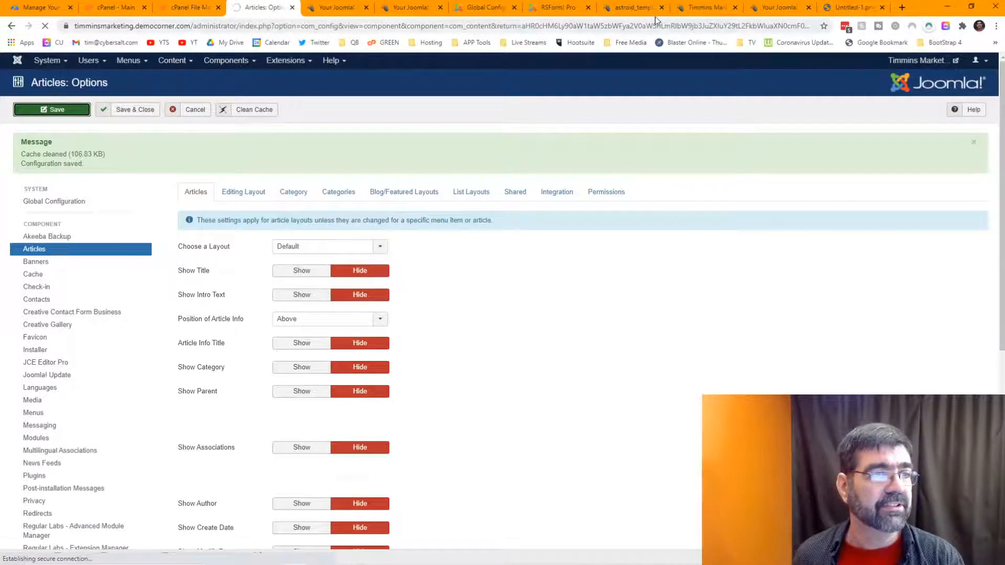
pyautogui.click(632, 12)
pyautogui.click(712, 10)
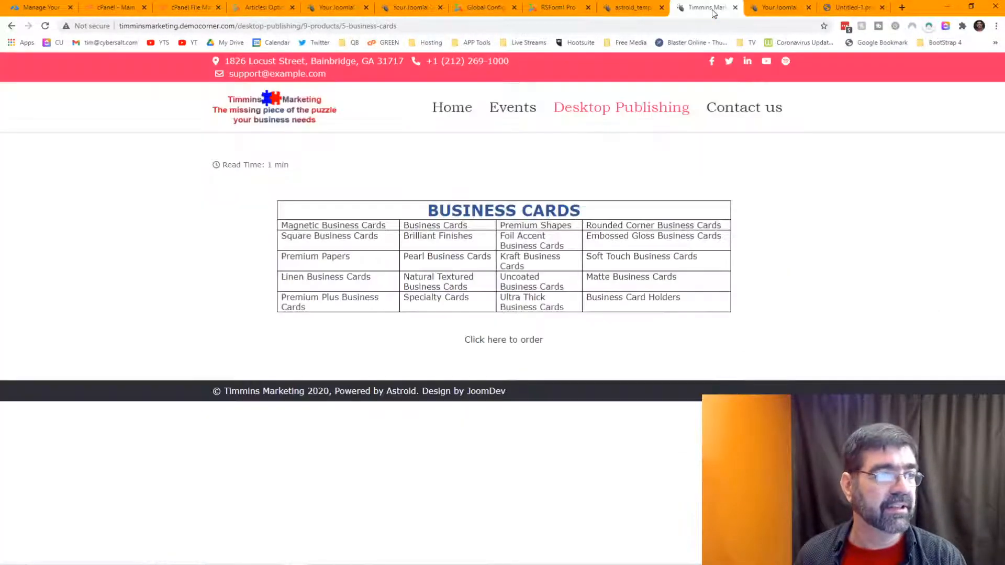
pyautogui.click(46, 26)
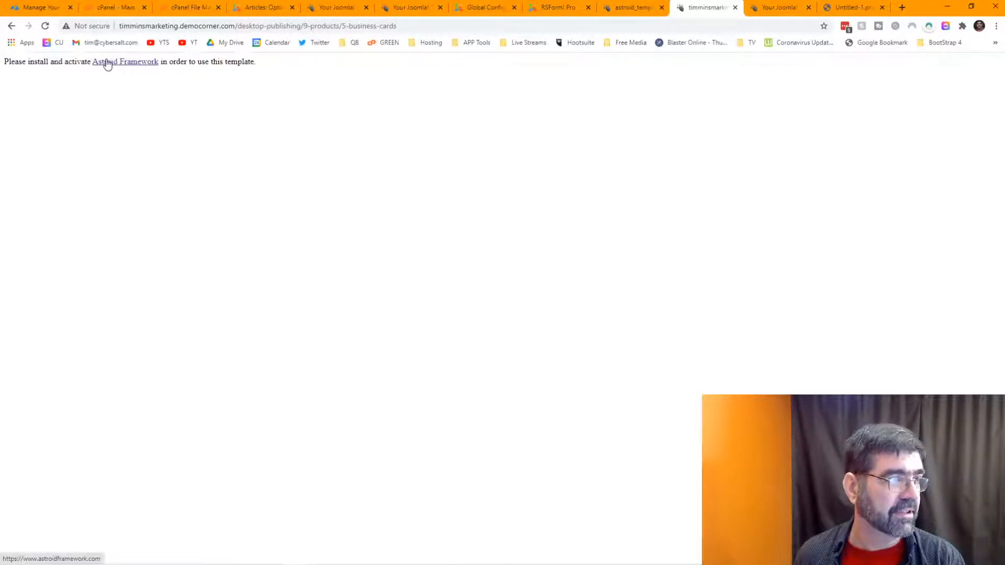
pyautogui.click(11, 28)
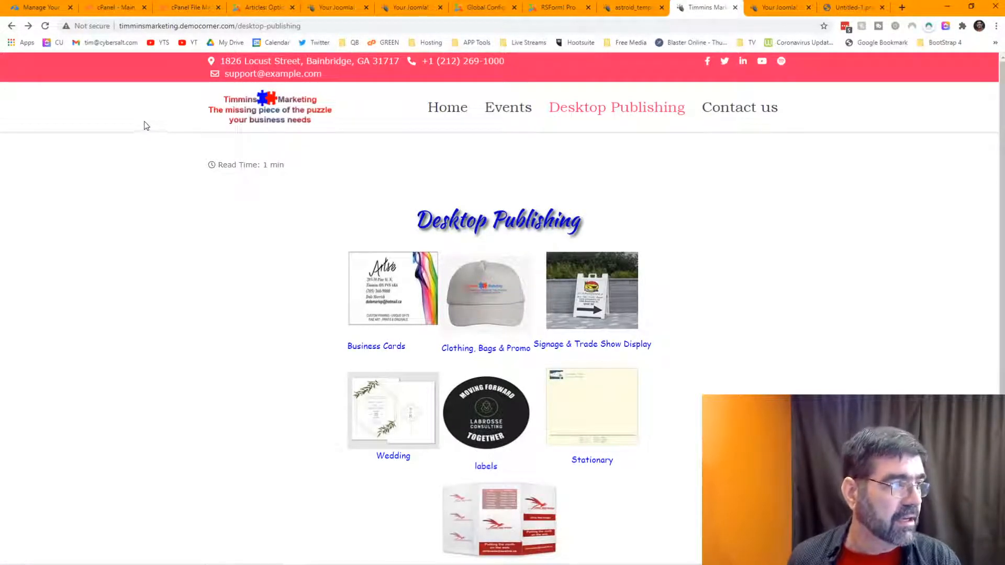
pyautogui.click(393, 277)
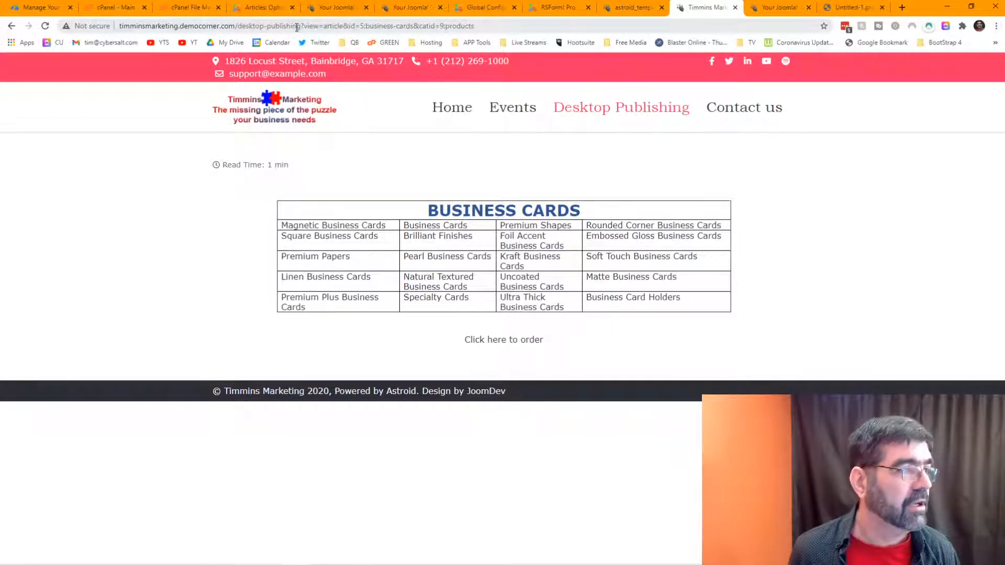
pyautogui.moveTo(302, 27); pyautogui.dragTo(503, 27)
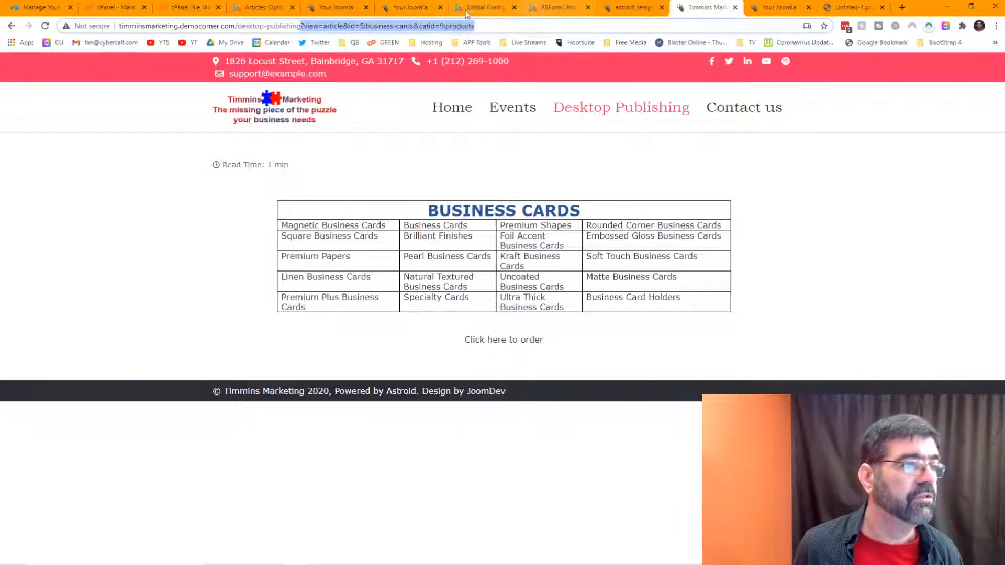
pyautogui.click(269, 8)
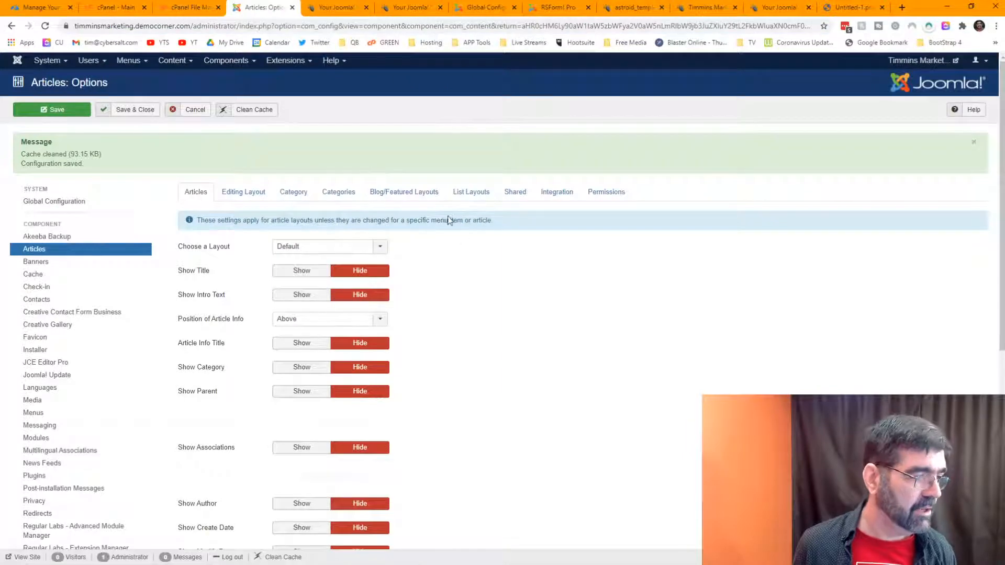
# Step: Set Remove IDs from URLs back to No in the Integration settings and save
pyautogui.scroll(-5, 449, 231)
pyautogui.scroll(5, 449, 231)
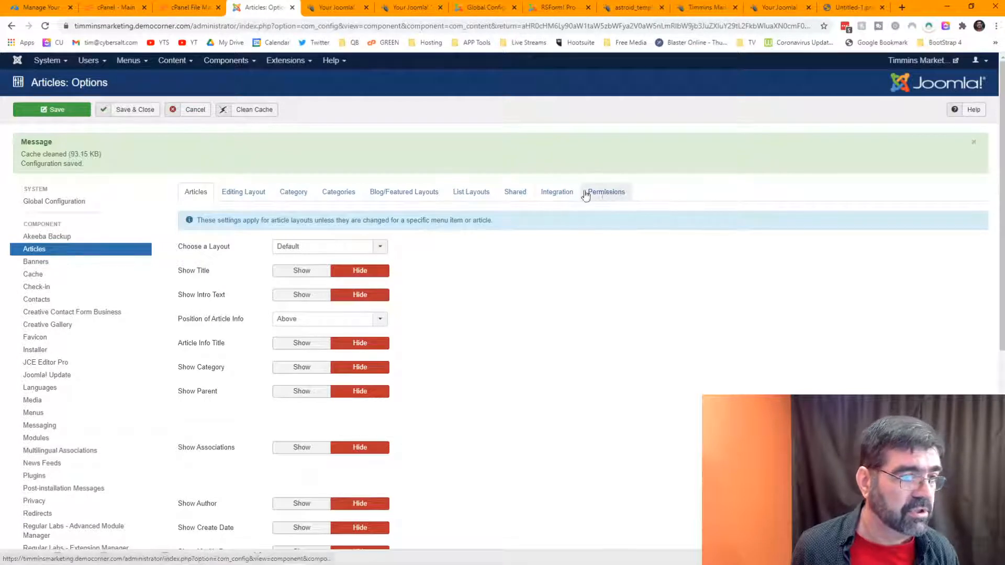
pyautogui.click(556, 191)
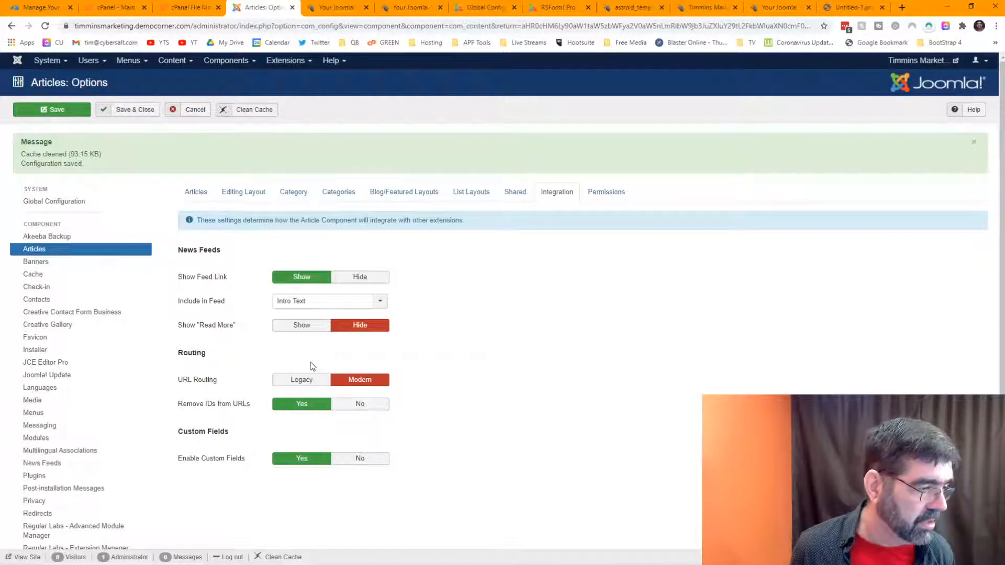
pyautogui.click(346, 406)
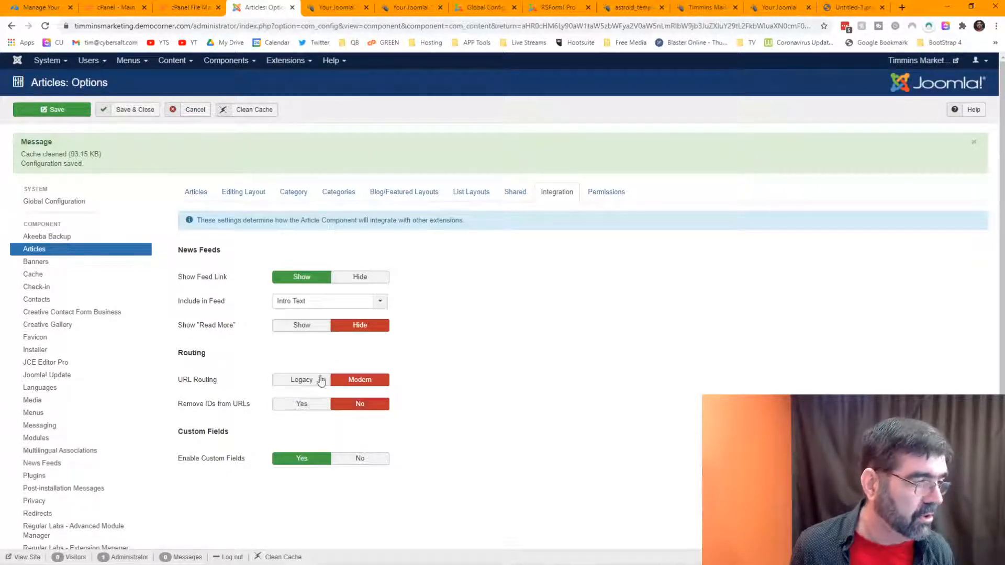
pyautogui.click(52, 111)
# Step: Reload the live Business Cards page to see the effect
pyautogui.click(630, 9)
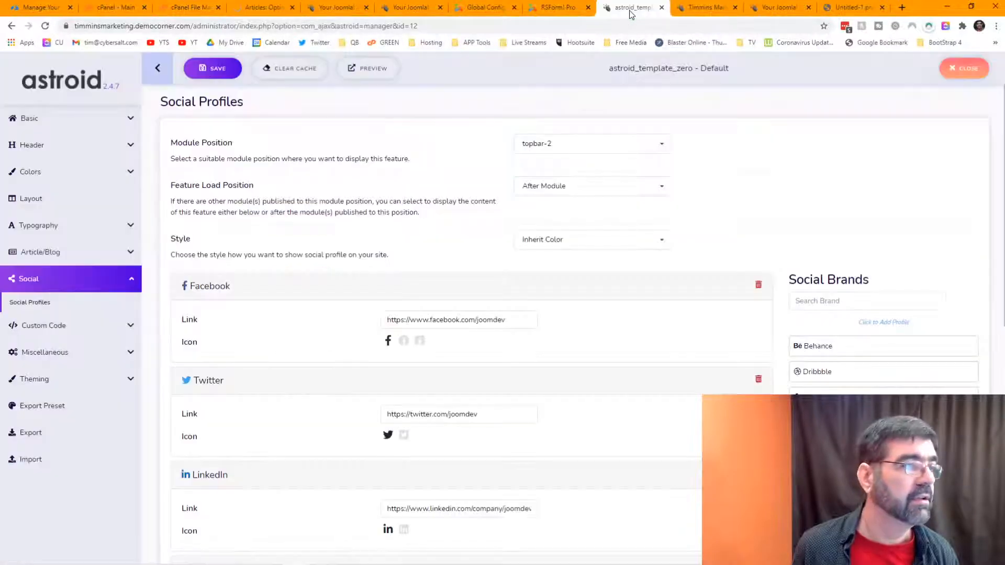
pyautogui.click(772, 9)
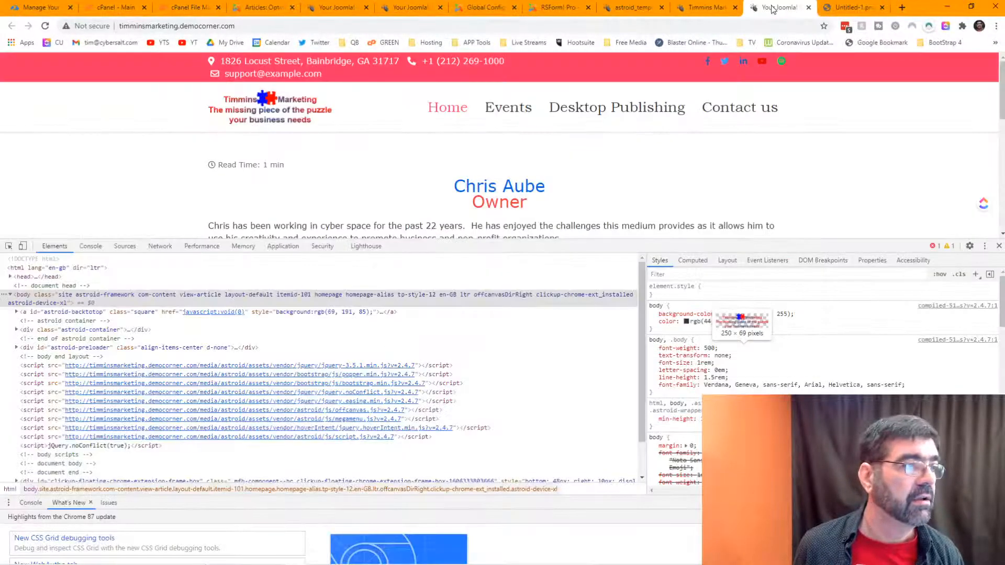
pyautogui.click(707, 7)
pyautogui.click(520, 26)
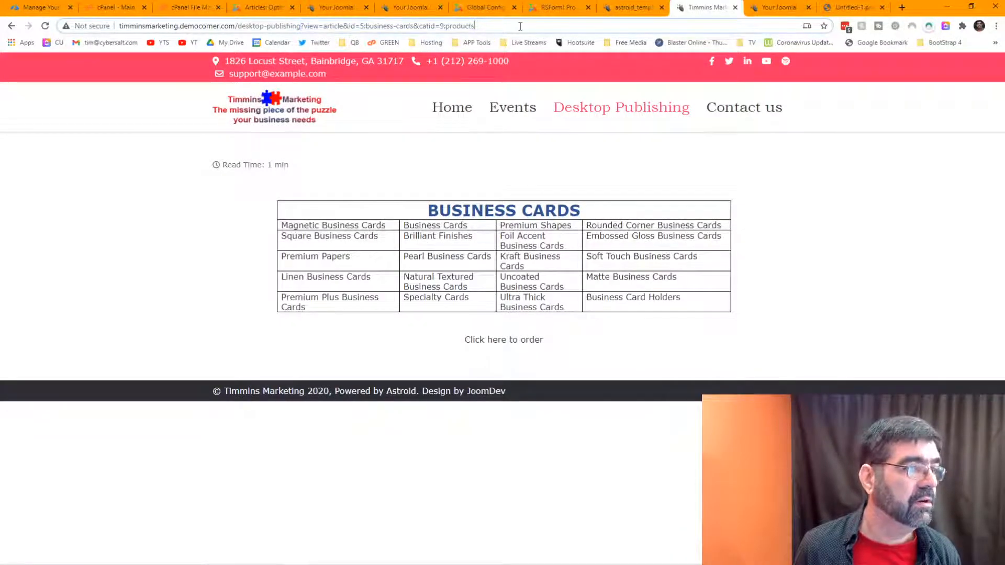
pyautogui.press('Return')
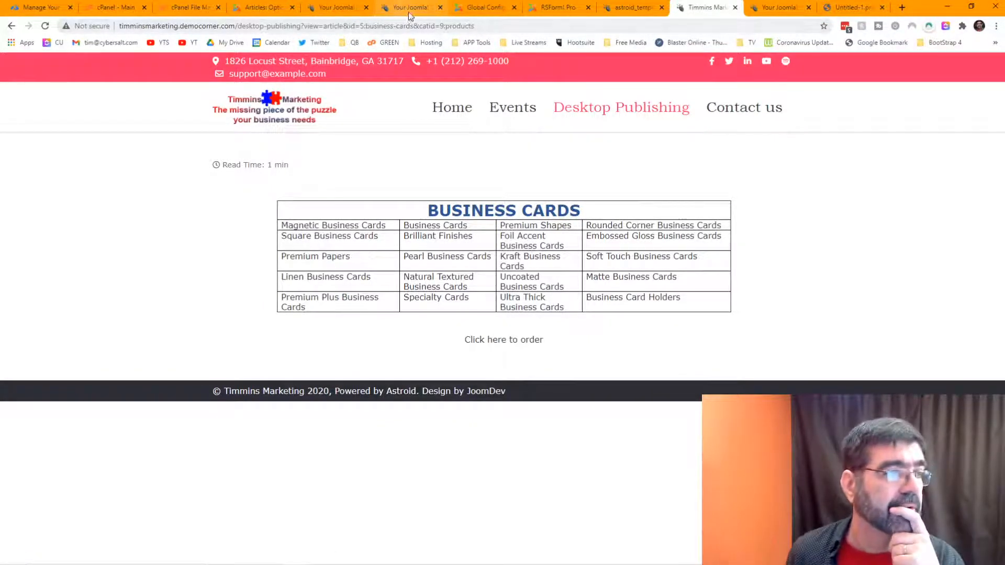
# Step: Switch URL Routing back to Legacy, save, and select the query string in the live page's address
pyautogui.click(262, 8)
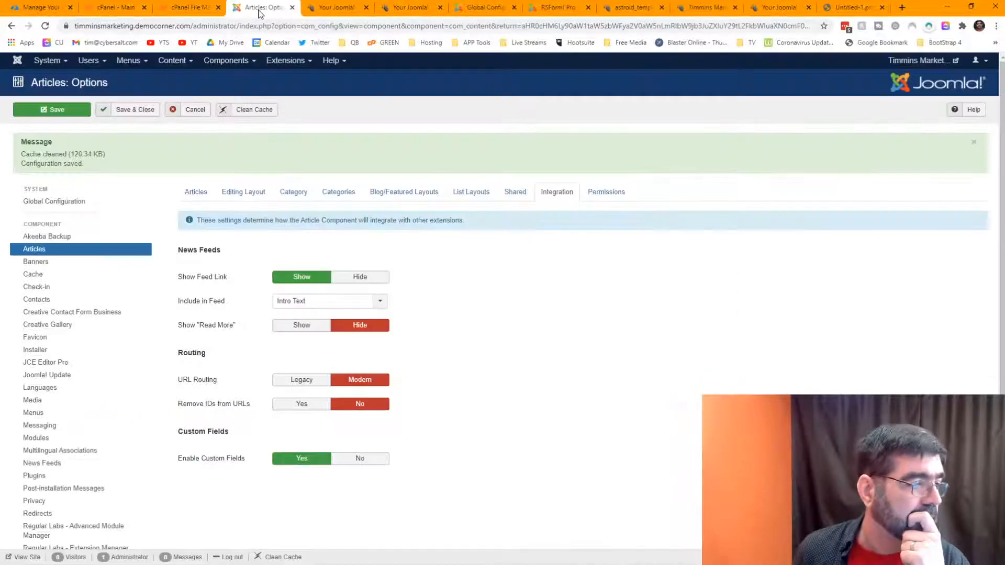
pyautogui.click(300, 380)
pyautogui.click(55, 110)
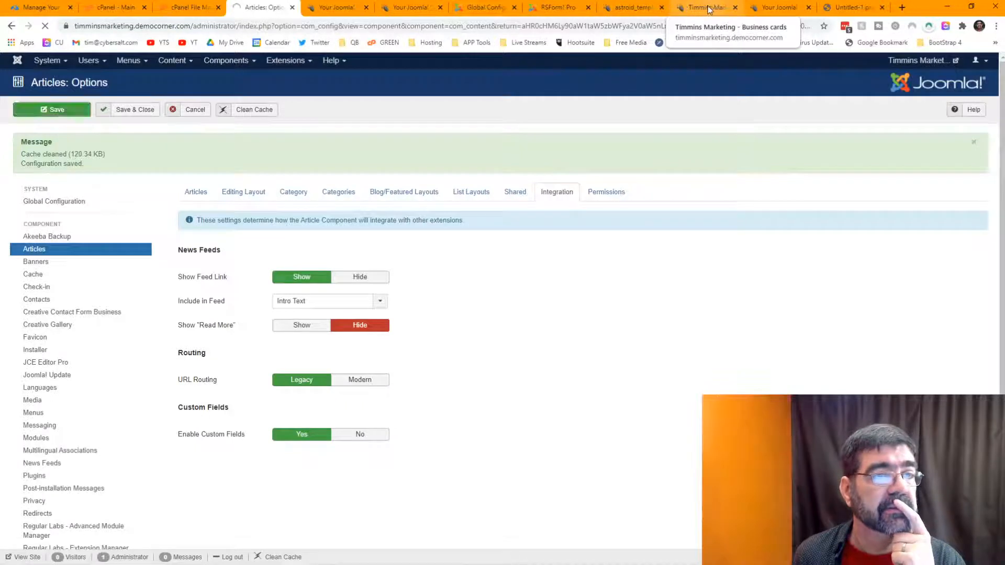
pyautogui.click(683, 7)
pyautogui.moveTo(301, 25); pyautogui.dragTo(627, 28)
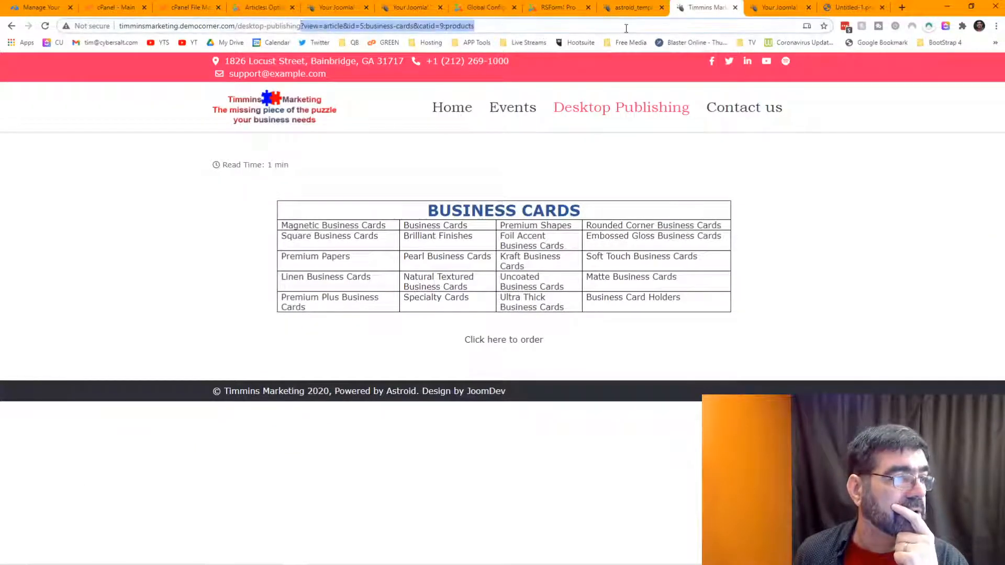
# Step: Strip the query string, open Business Cards, and reload /desktop-publishing/9-products/5-business-cards
pyautogui.press('BackSpace')
pyautogui.press('Return')
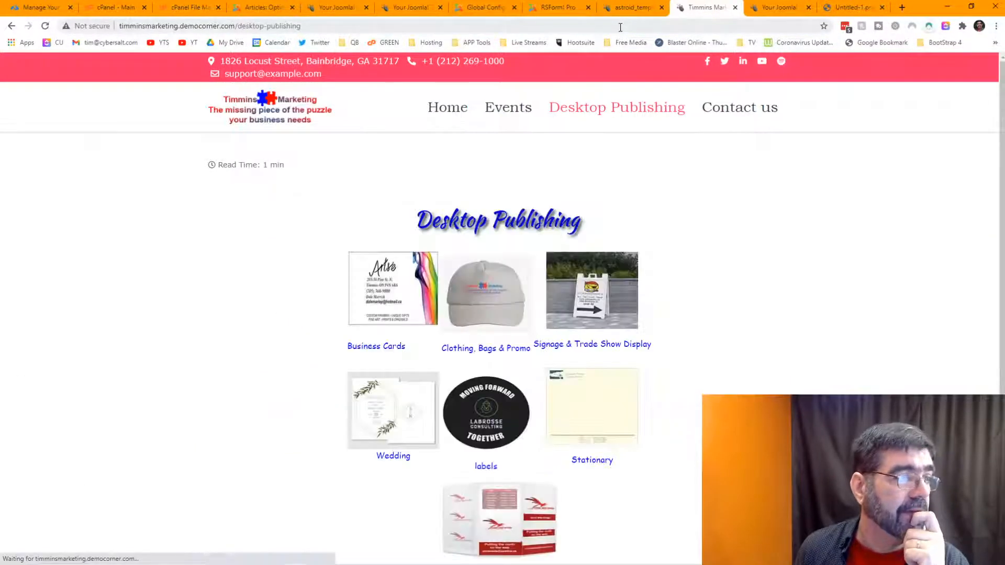
pyautogui.click(388, 291)
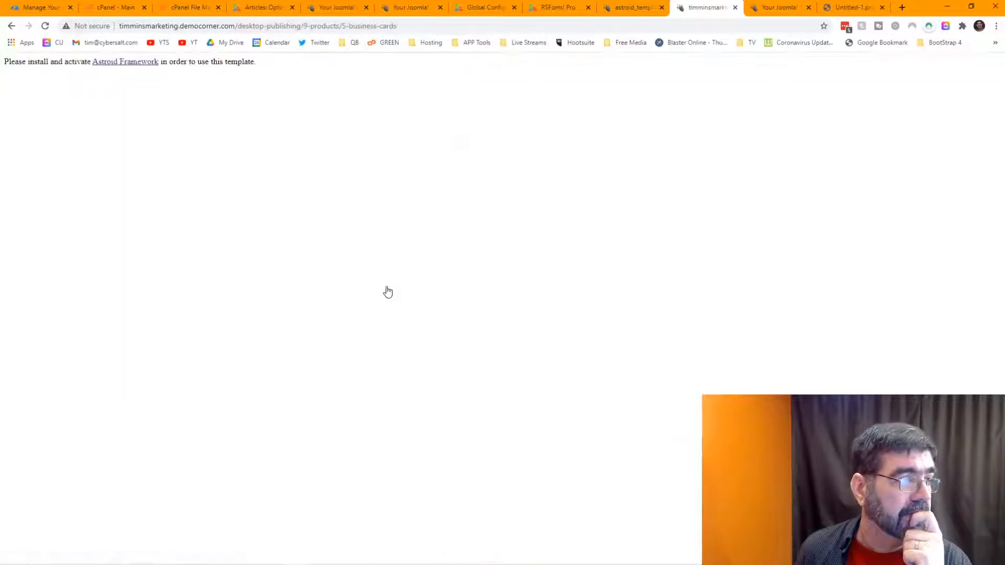
pyautogui.click(442, 27)
pyautogui.click(442, 27)
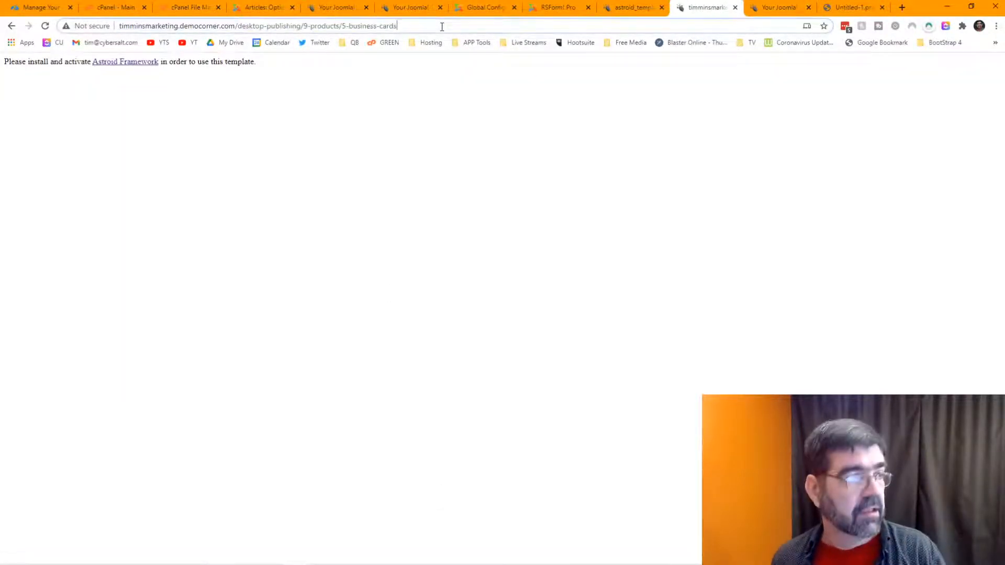
pyautogui.press('Return')
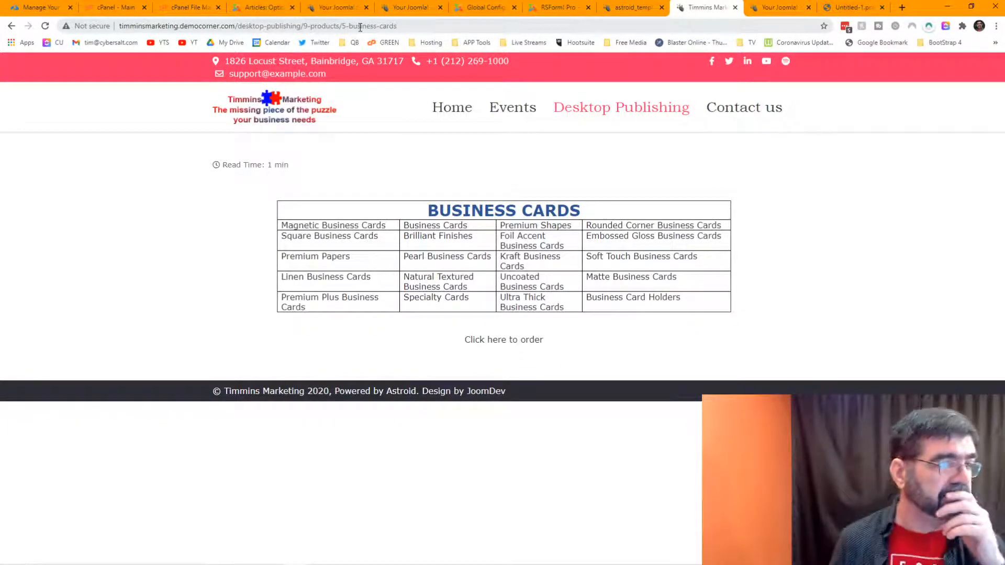
# Step: Switch URL Routing to Modern with IDs removed, save, clean the cache, and view Astroid settings
pyautogui.click(248, 10)
pyautogui.click(320, 385)
pyautogui.click(358, 386)
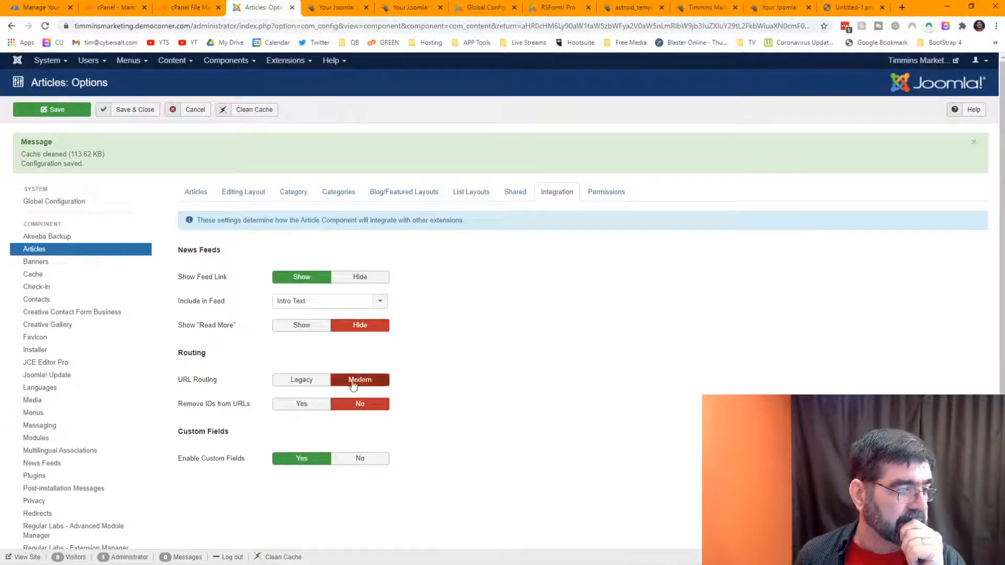
pyautogui.click(302, 405)
pyautogui.click(65, 115)
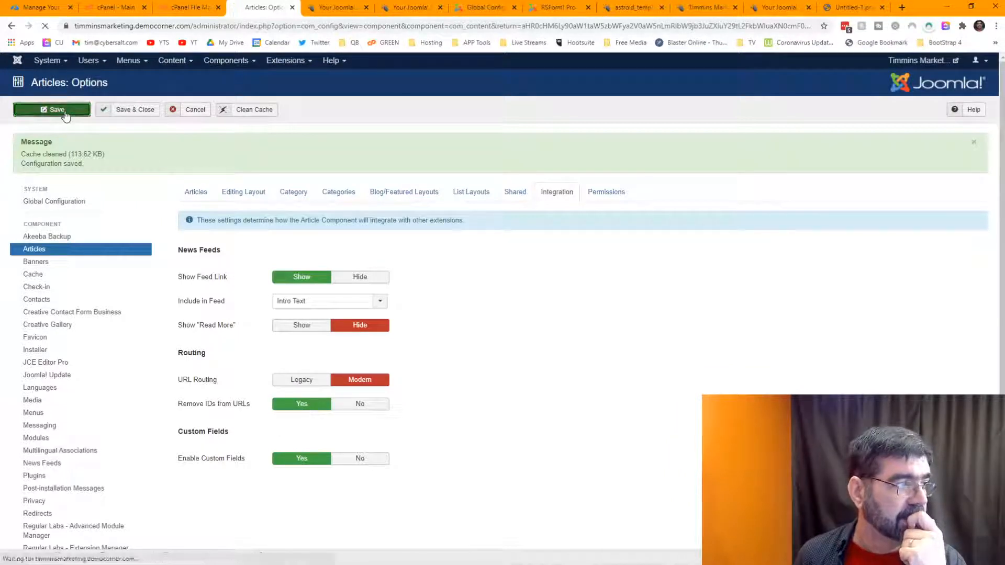
pyautogui.click(249, 113)
pyautogui.click(632, 9)
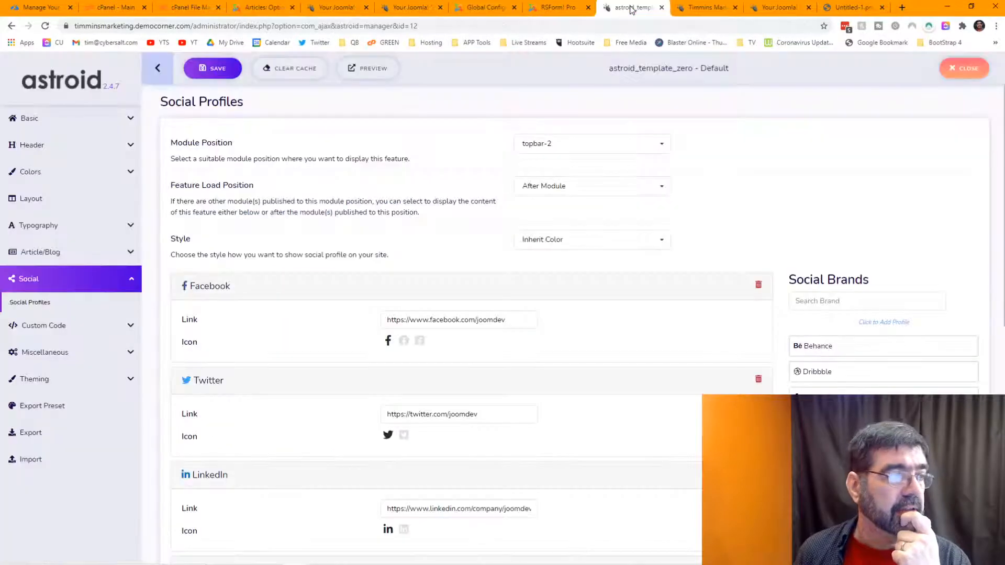
# Step: Visit the live Home, Events and Desktop Publishing pages, then go back to Articles Options
pyautogui.click(696, 11)
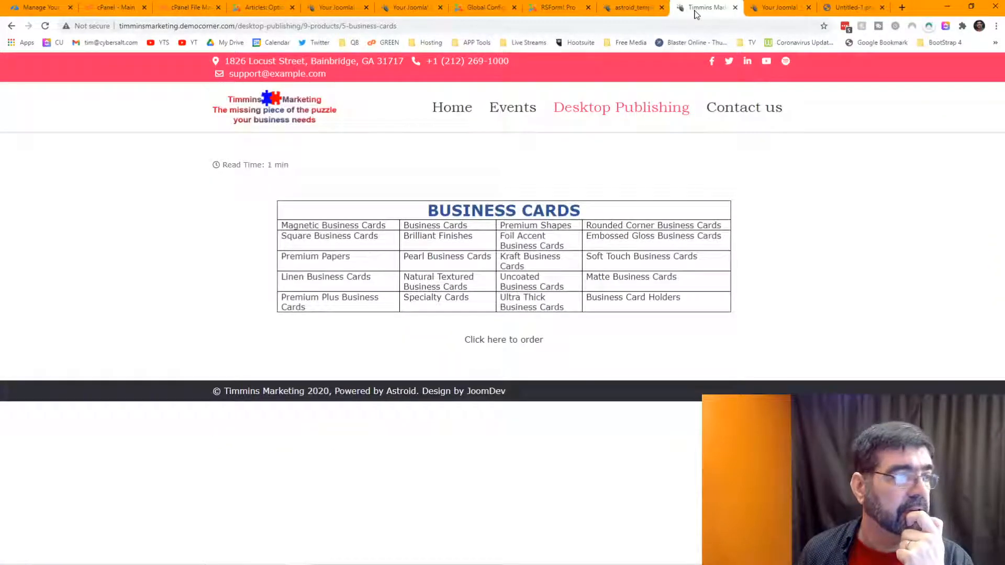
pyautogui.click(450, 111)
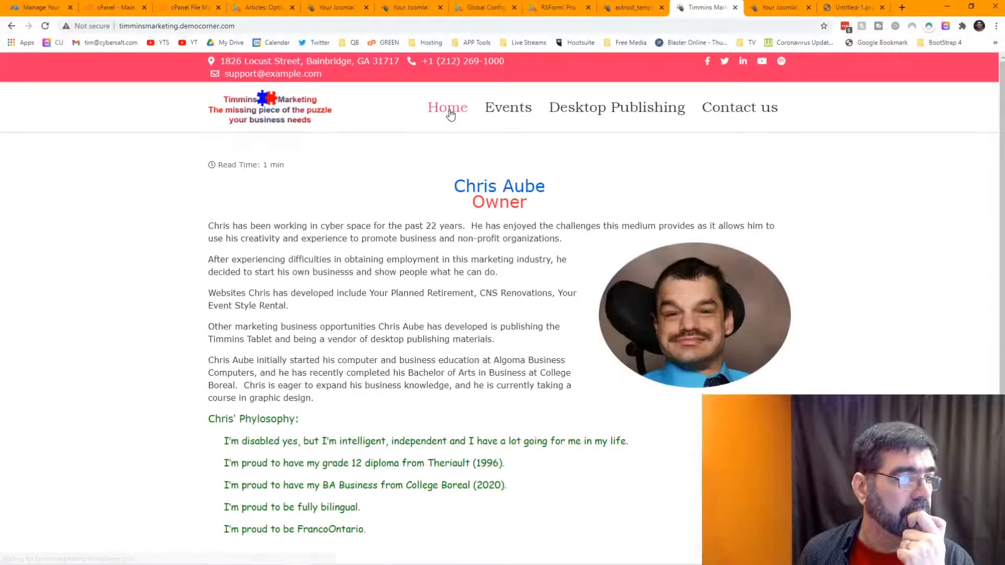
pyautogui.click(508, 113)
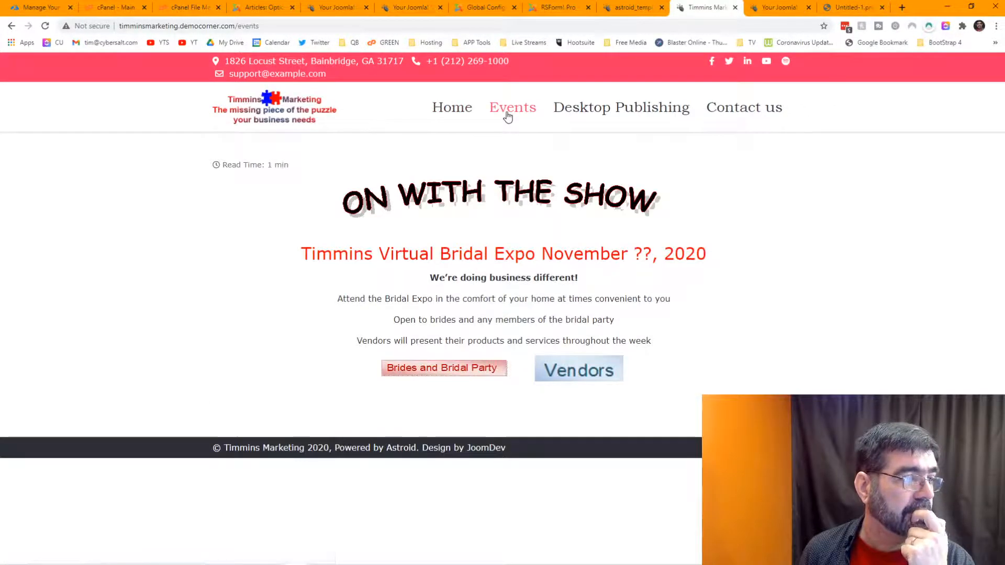
pyautogui.click(587, 116)
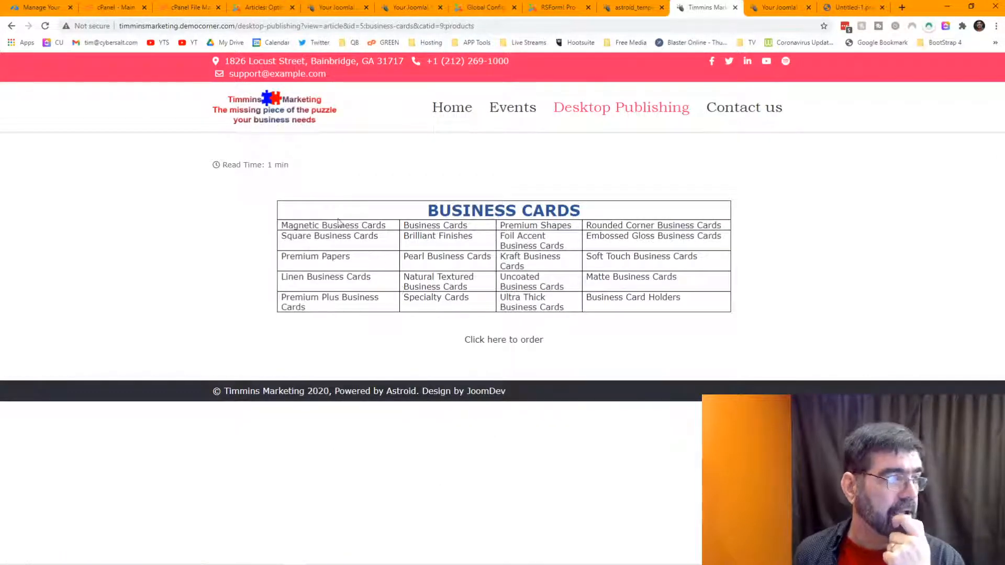
pyautogui.click(11, 26)
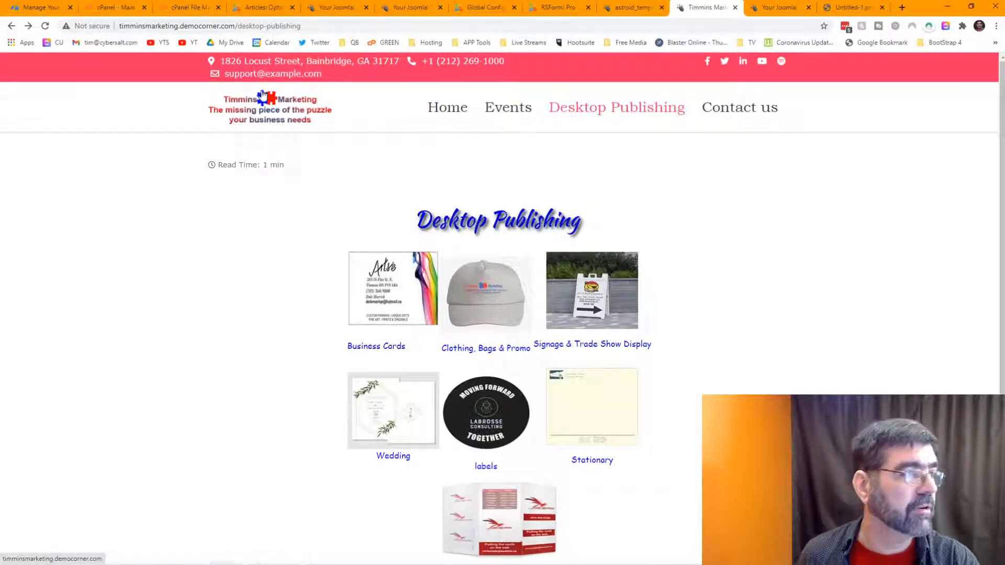
pyautogui.click(260, 9)
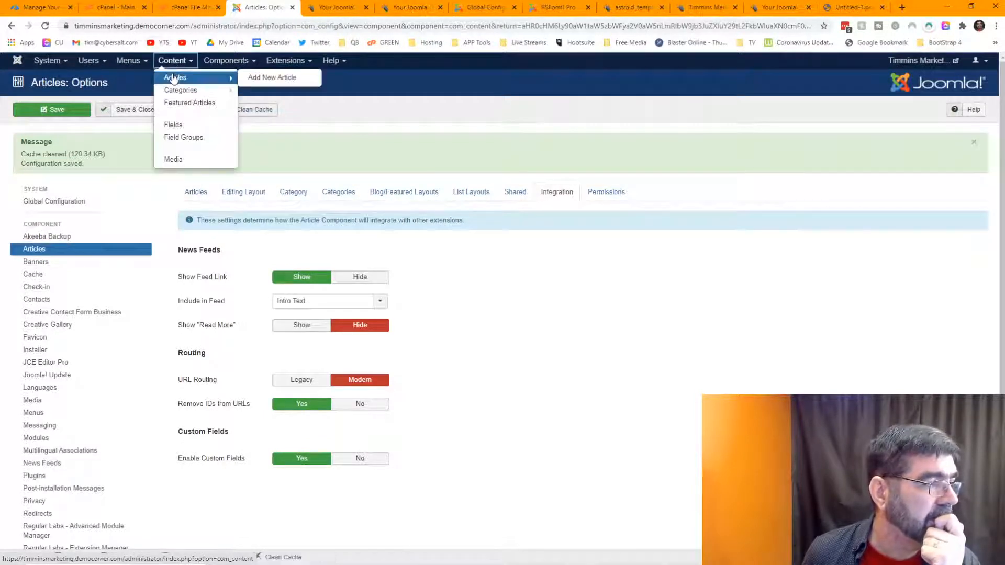
# Step: Edit the Desktop publishing article and open the Link settings of its Business Cards image
pyautogui.click(166, 77)
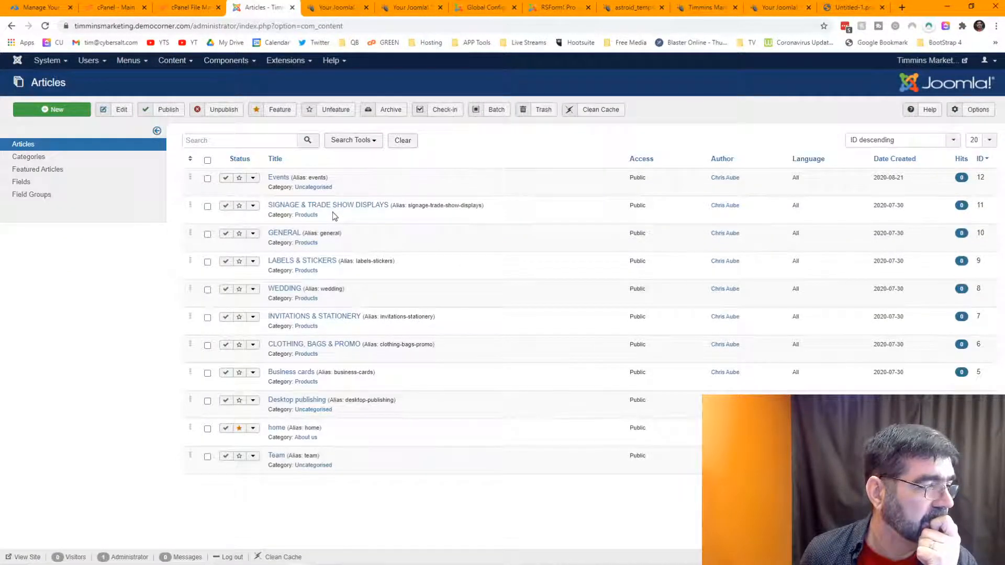
pyautogui.click(297, 401)
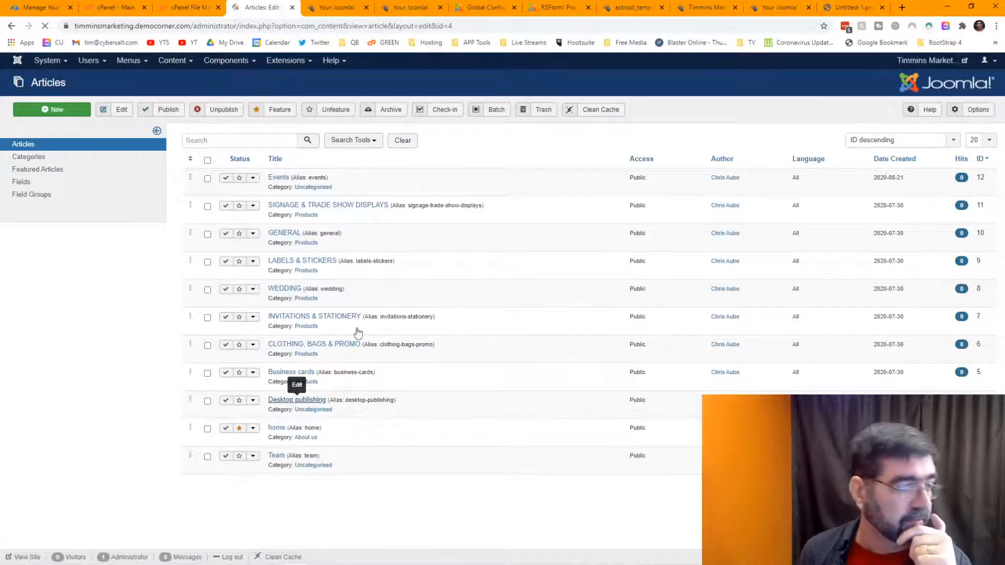
pyautogui.click(250, 427)
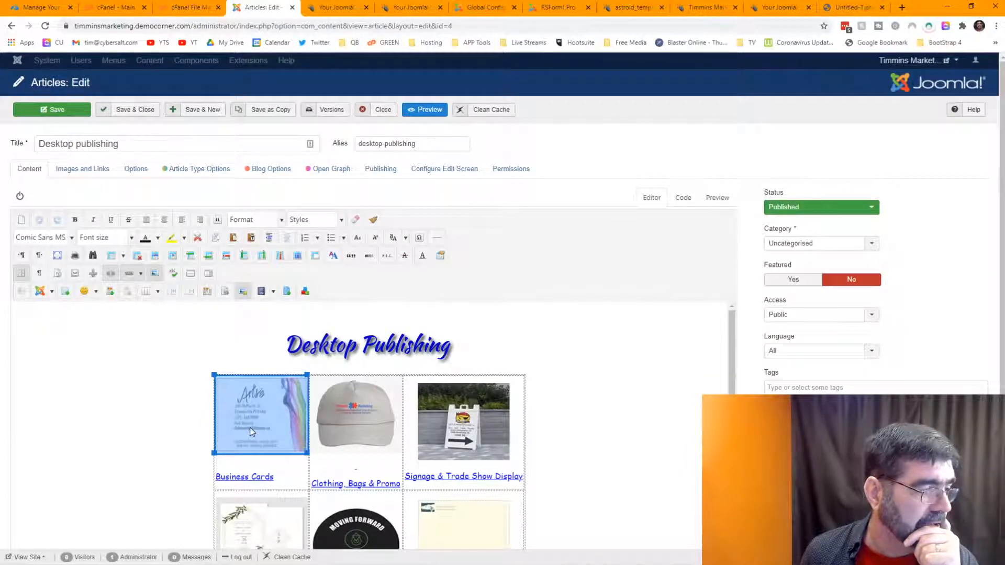
pyautogui.click(127, 273)
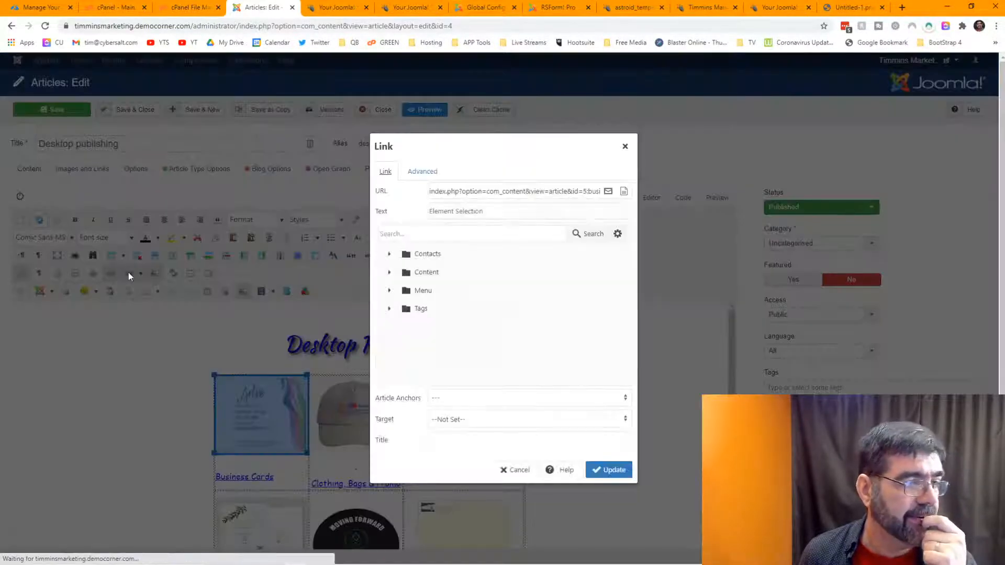
# Step: Link the image to Products > Business cards, confirming the URL ends id=5:business-cards&catid=9:products
pyautogui.click(389, 273)
pyautogui.click(405, 313)
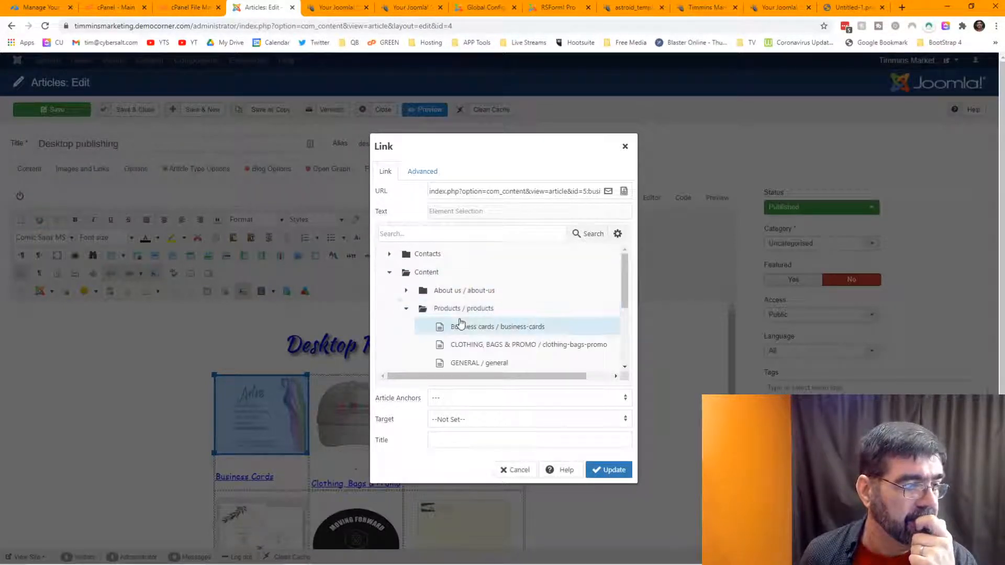
pyautogui.scroll(-1, 482, 327)
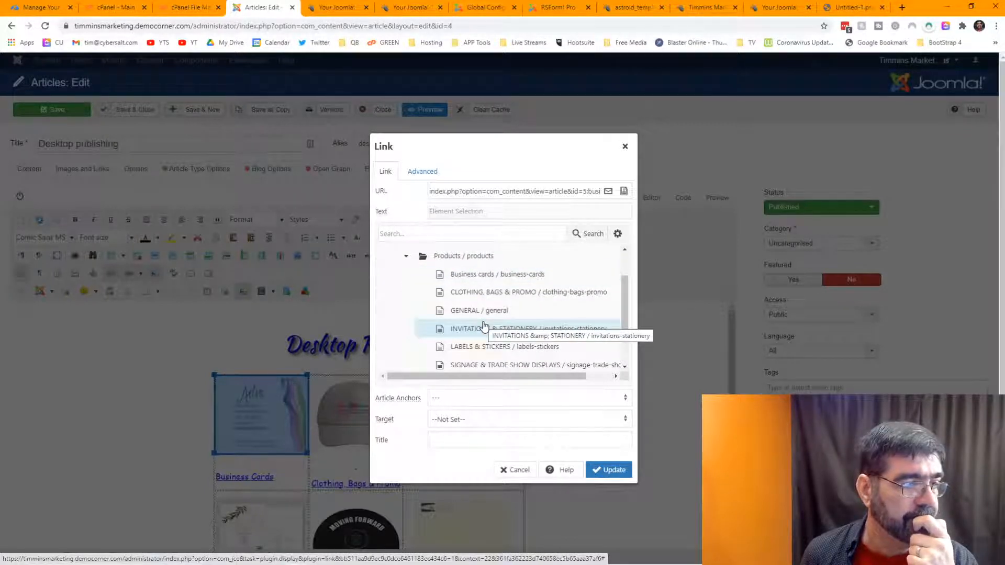
pyautogui.click(472, 277)
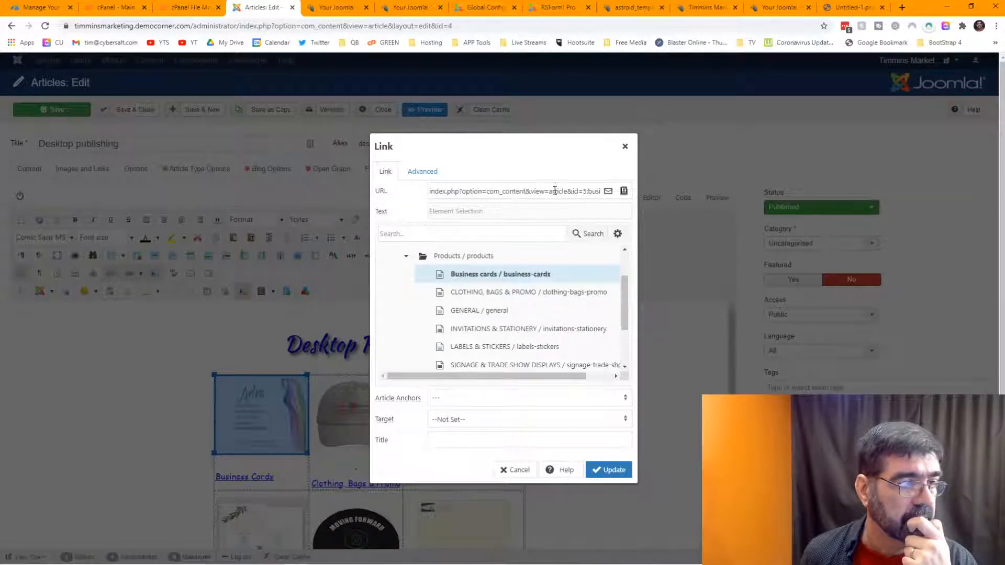
pyautogui.moveTo(550, 192); pyautogui.dragTo(593, 192)
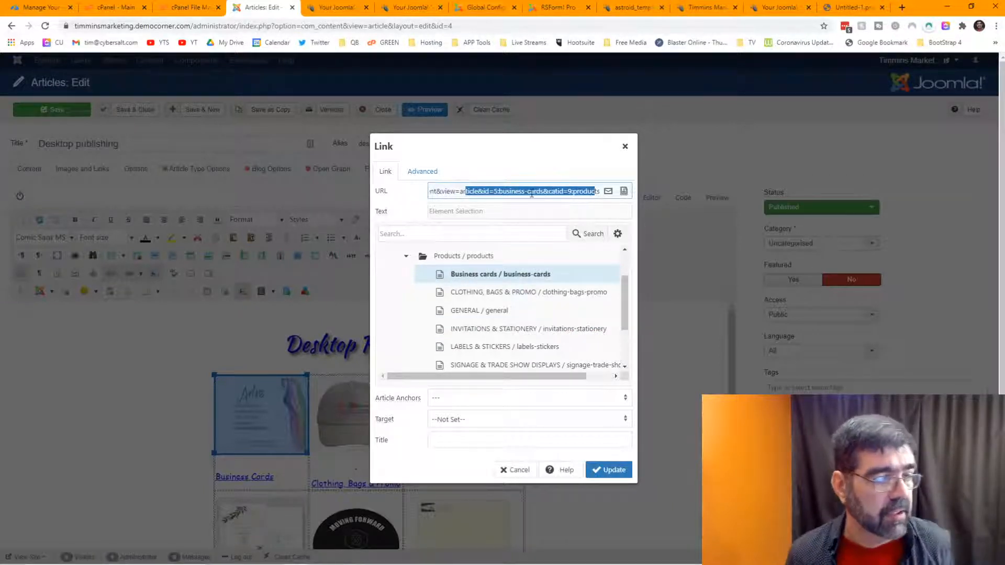
pyautogui.click(602, 470)
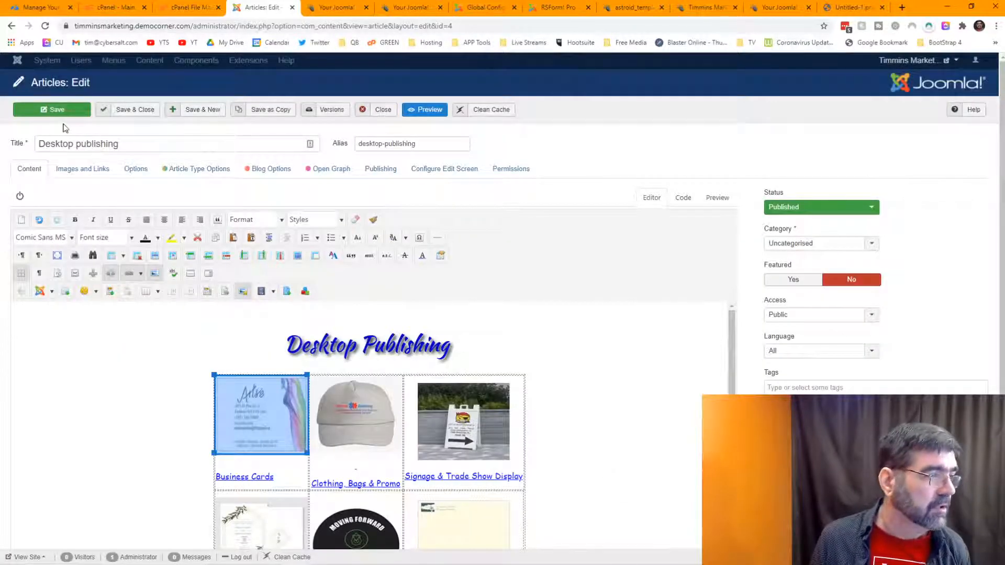
# Step: Save the Desktop publishing article, check the live site and Astroid tabs, then return to the editor
pyautogui.click(57, 110)
pyautogui.click(410, 9)
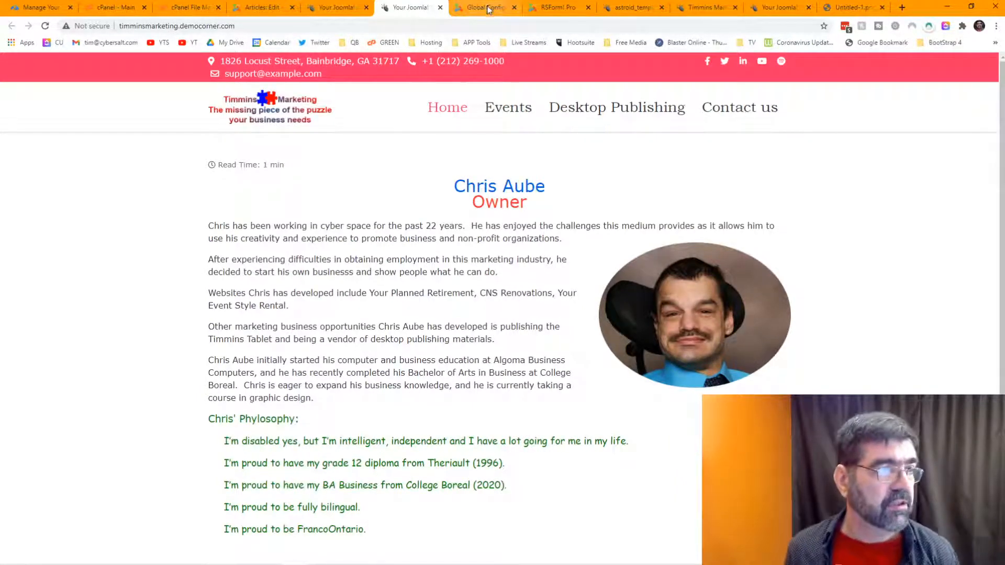
pyautogui.click(620, 9)
pyautogui.click(696, 10)
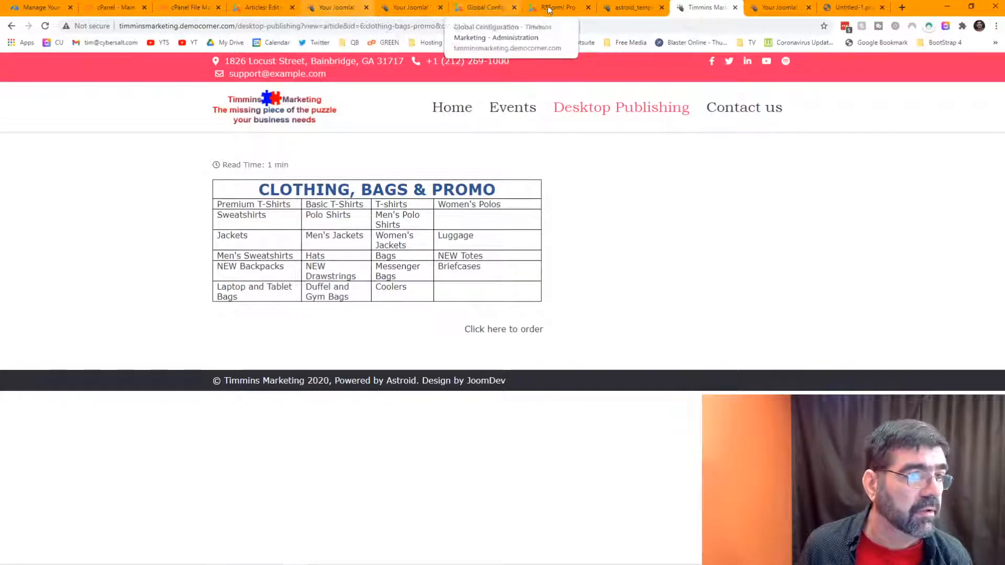
pyautogui.click(631, 8)
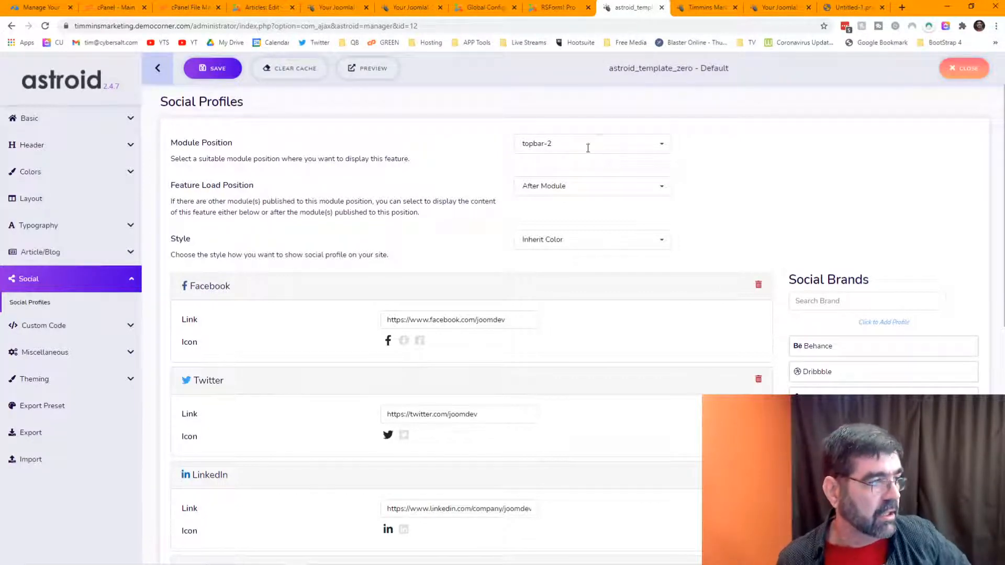
pyautogui.click(246, 11)
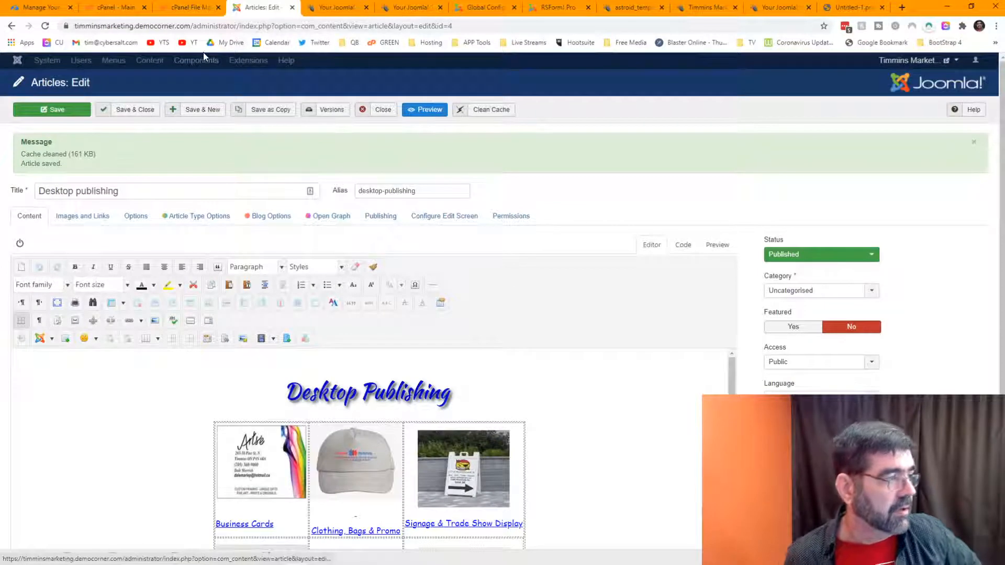
# Step: Close the Desktop publishing article and open System > Global Configuration
pyautogui.click(376, 113)
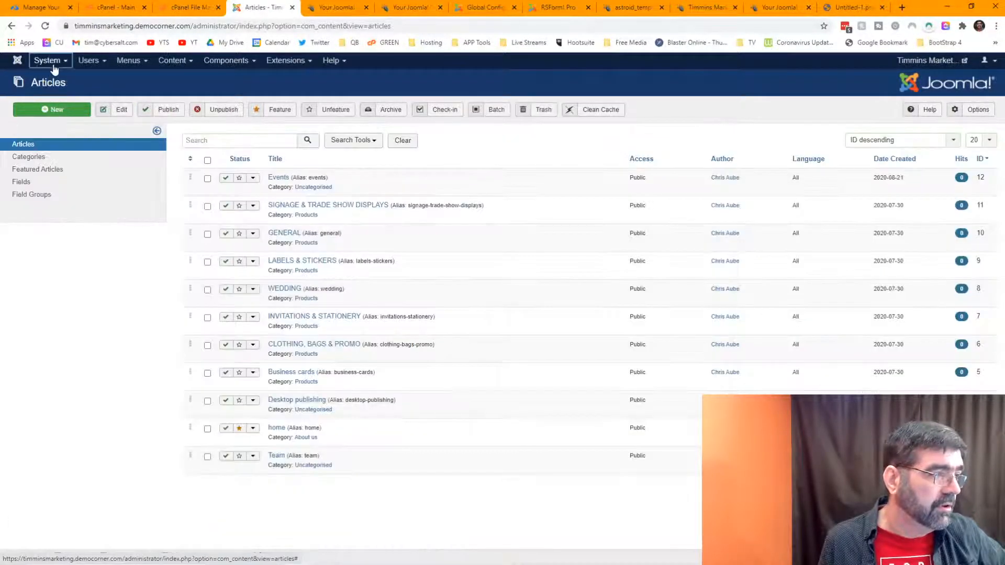
pyautogui.click(48, 60)
pyautogui.click(58, 102)
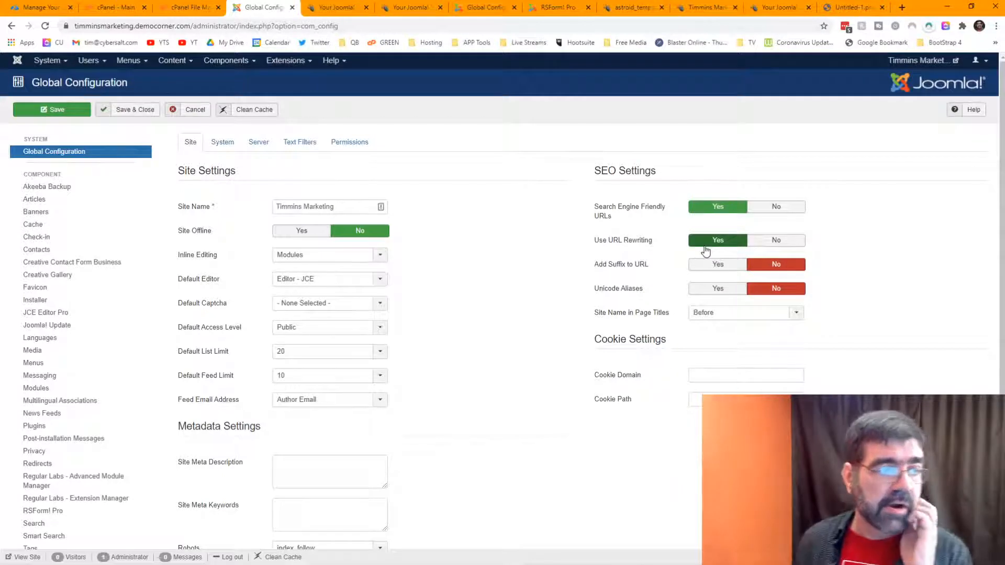
pyautogui.moveTo(644, 270)
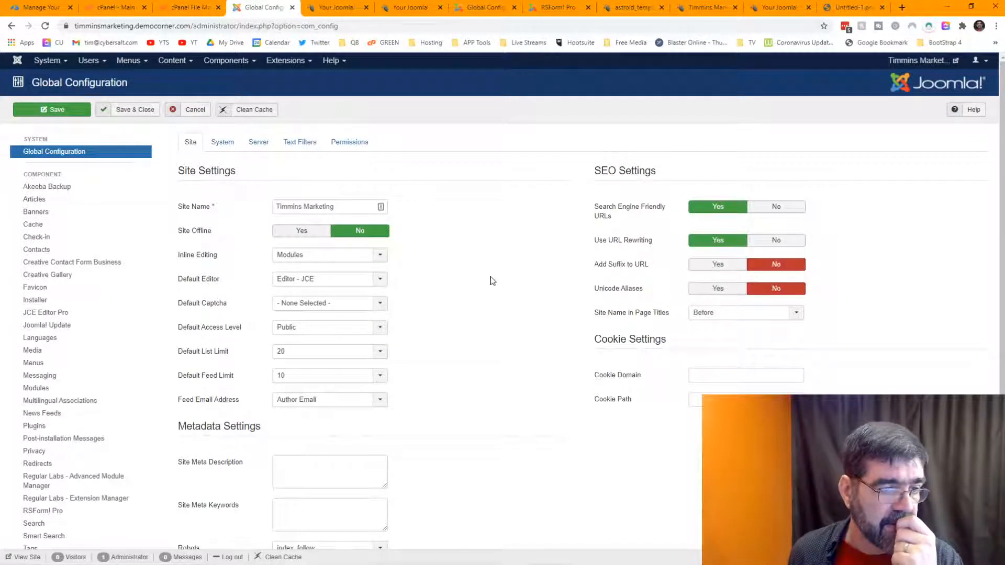
# Step: Check the Astroid and live site tabs, then return to Global Configuration and the Menus menu
pyautogui.click(628, 8)
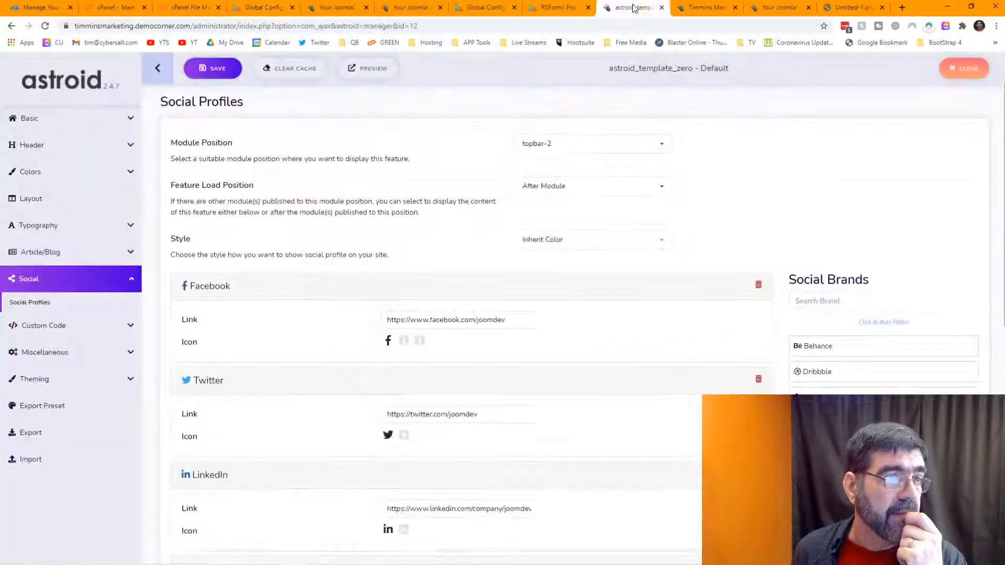
pyautogui.click(690, 8)
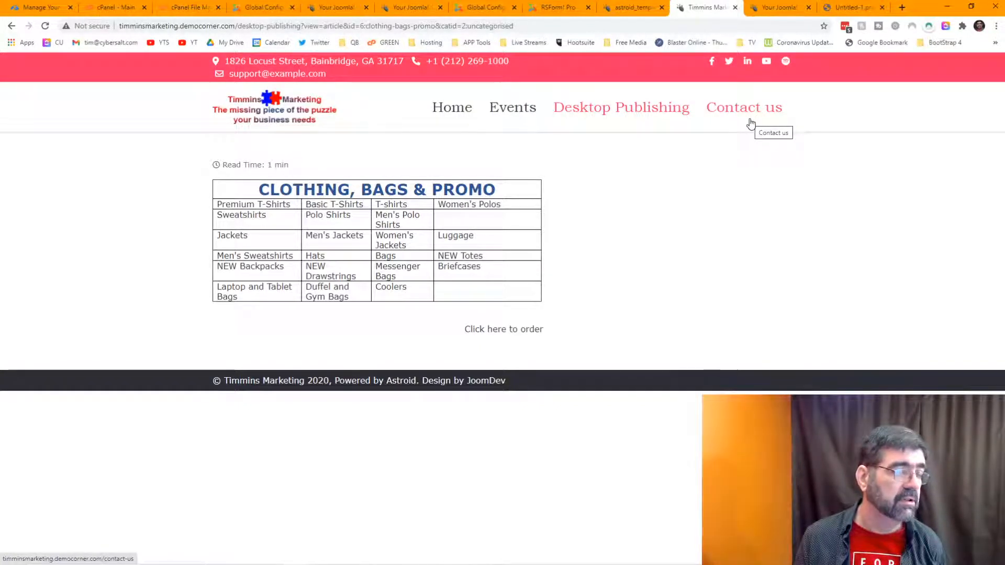
pyautogui.click(334, 9)
pyautogui.click(286, 14)
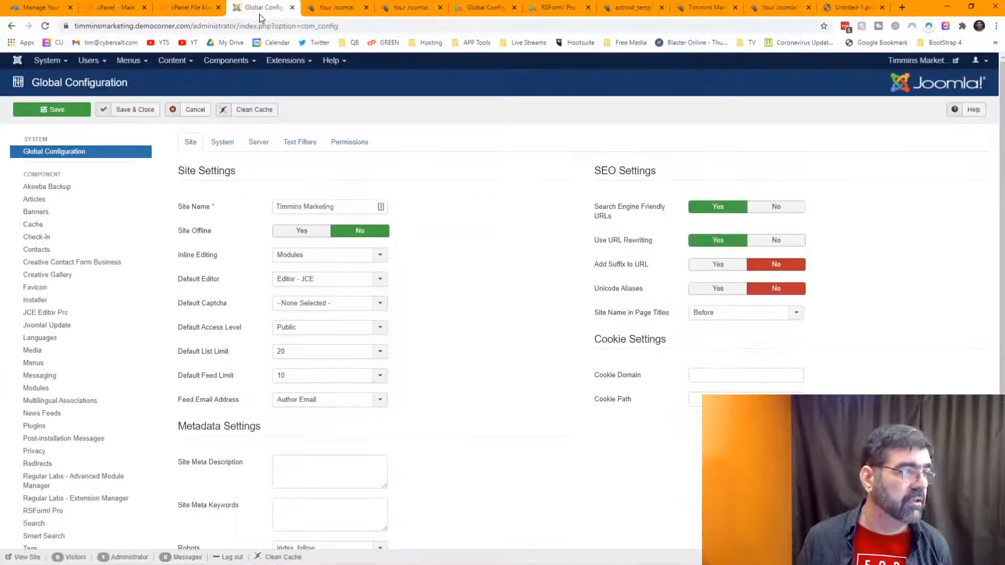
pyautogui.click(128, 60)
# Step: Open Menus > Main Menu and compare its items with the live Desktop Publishing page
pyautogui.moveTo(128, 86)
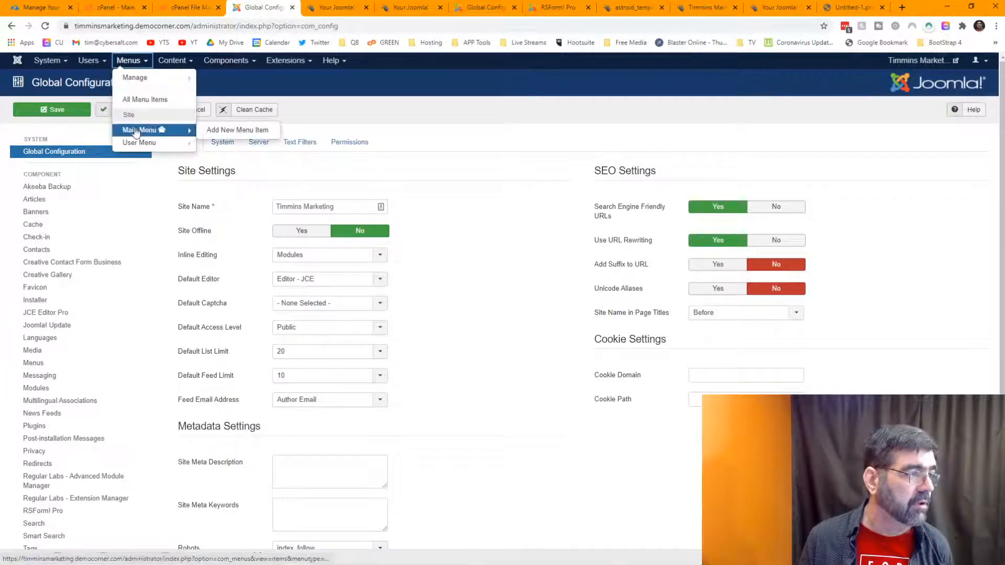
pyautogui.click(138, 130)
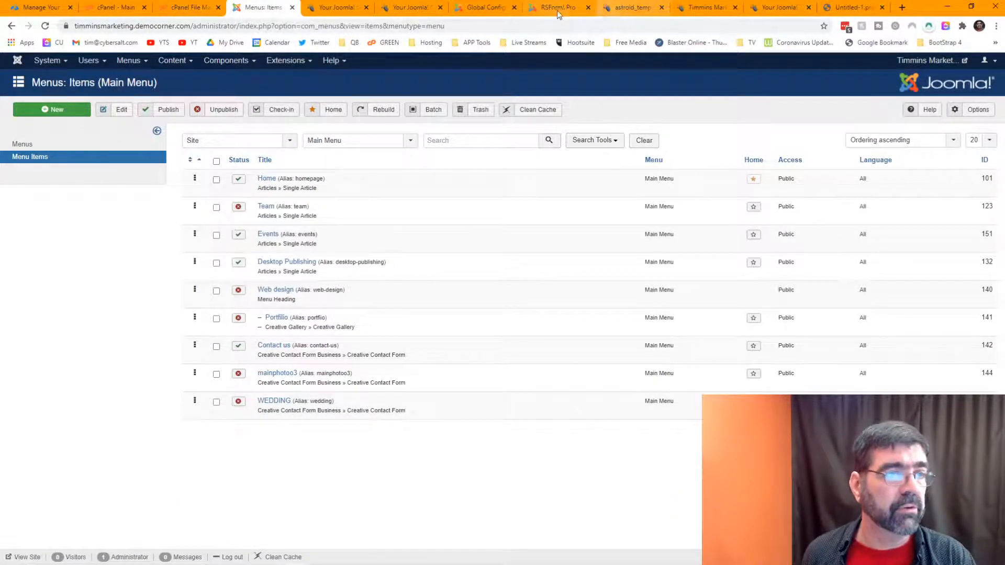
pyautogui.click(713, 8)
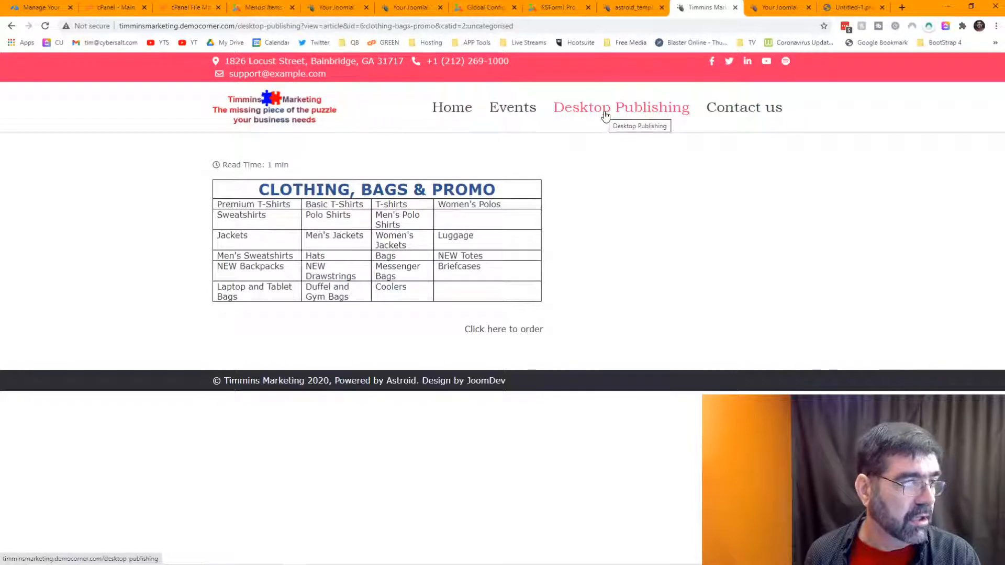
pyautogui.click(261, 8)
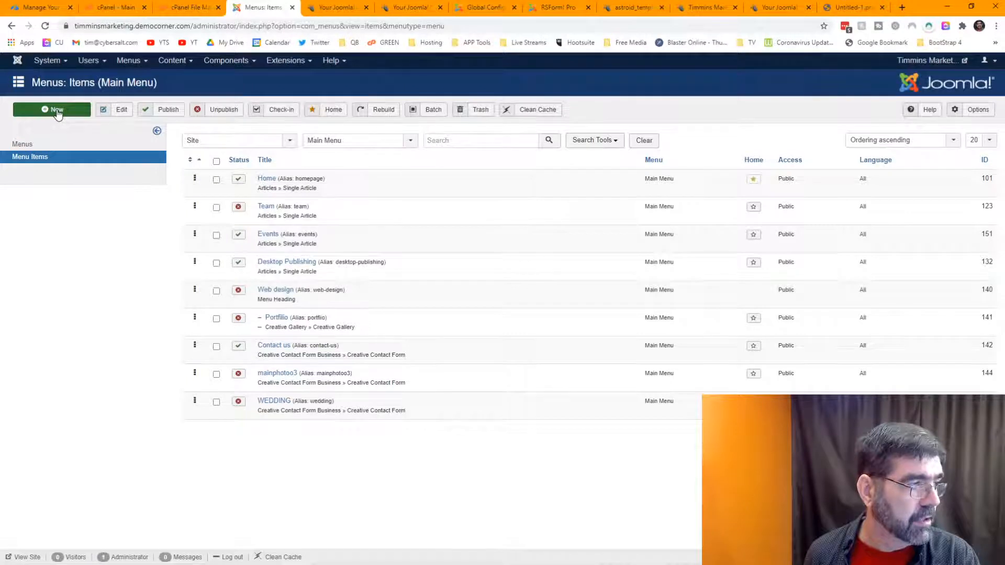
# Step: Start a new Single Article menu item titled 'Business Cards'
pyautogui.click(57, 111)
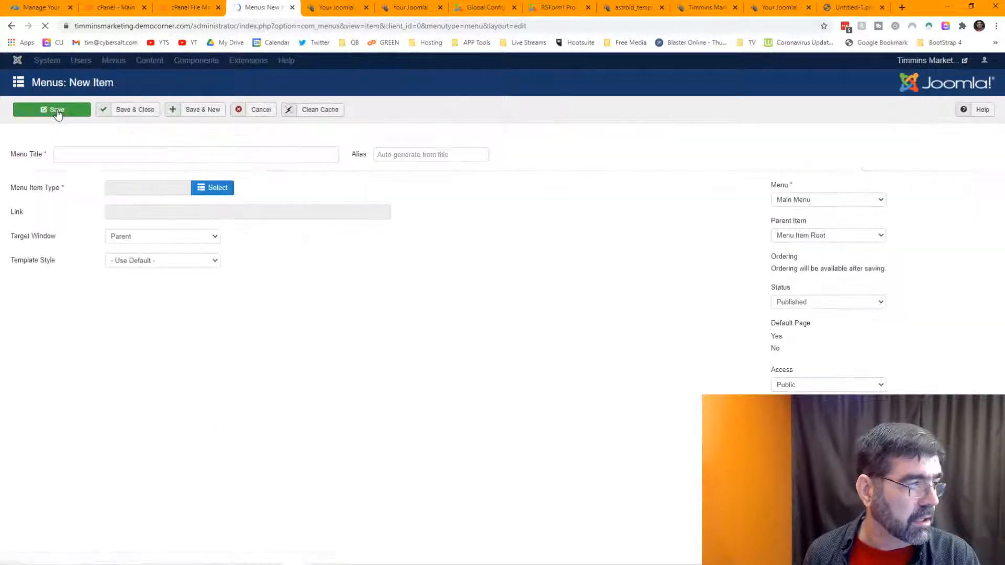
pyautogui.click(88, 157)
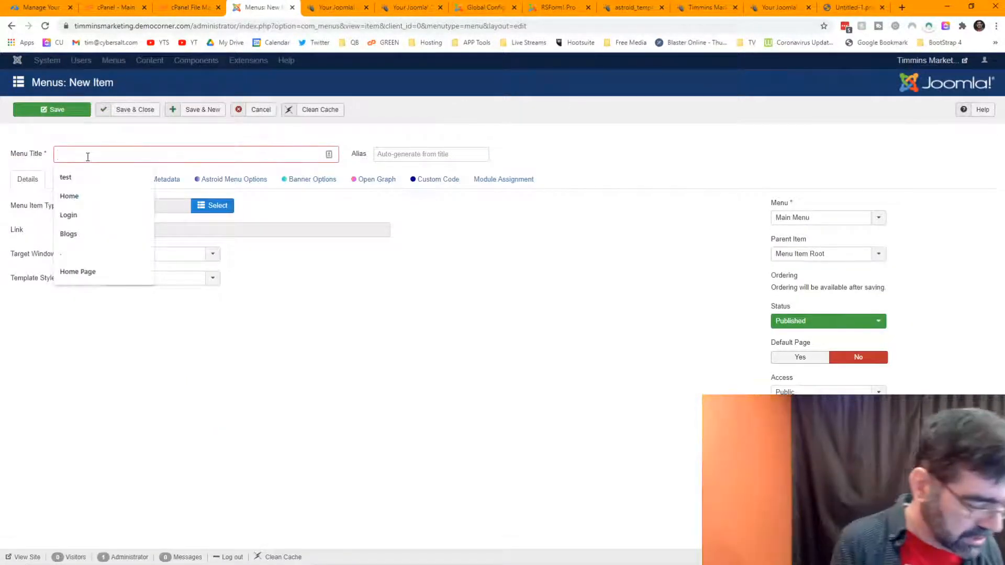
pyautogui.write('Bus')
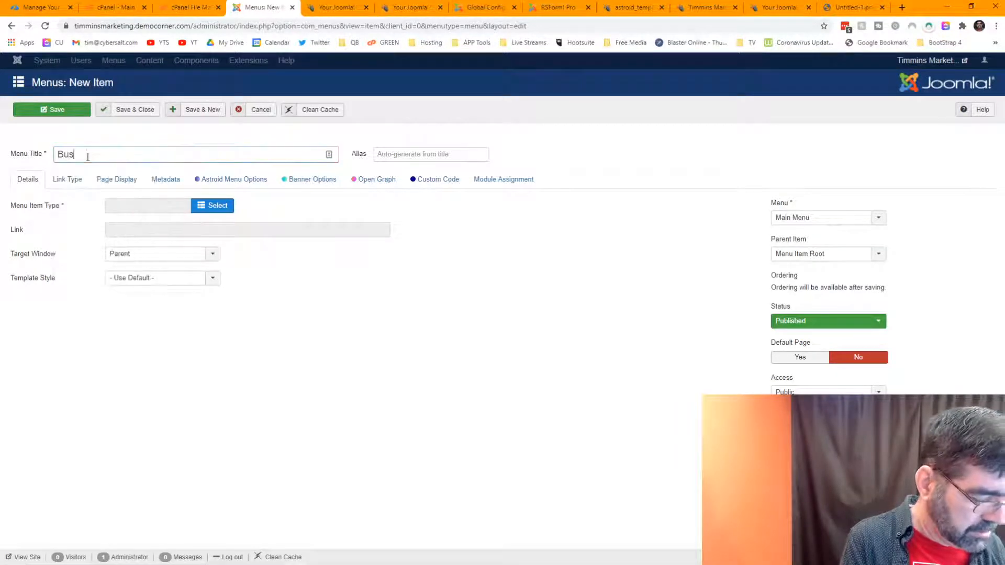
pyautogui.write('iness Cards')
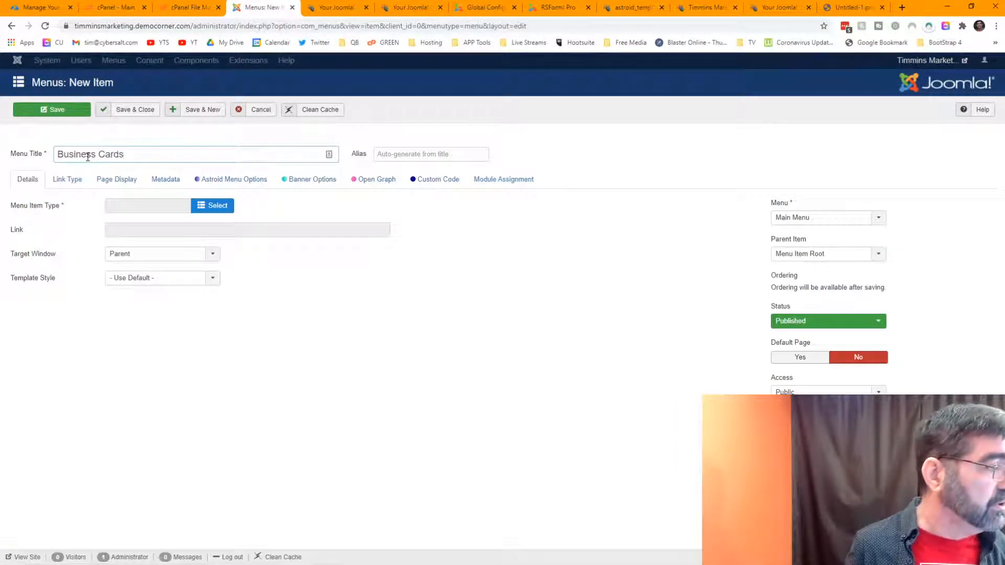
pyautogui.click(204, 209)
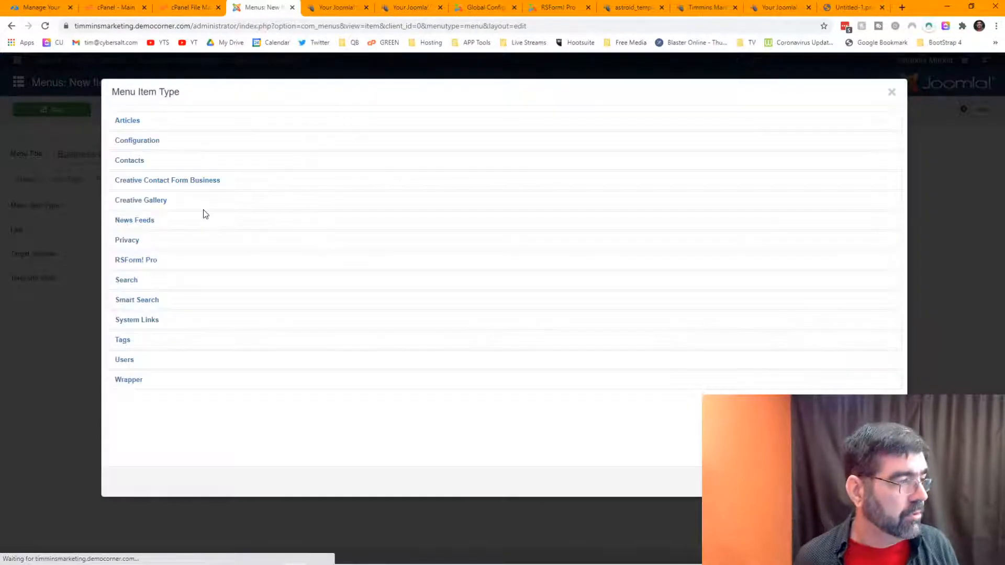
pyautogui.click(129, 122)
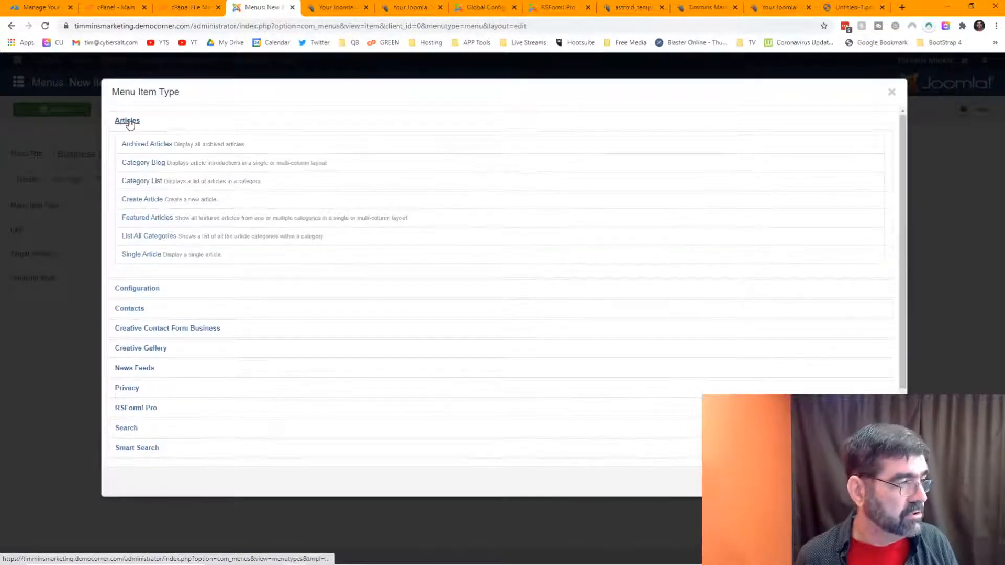
pyautogui.click(136, 255)
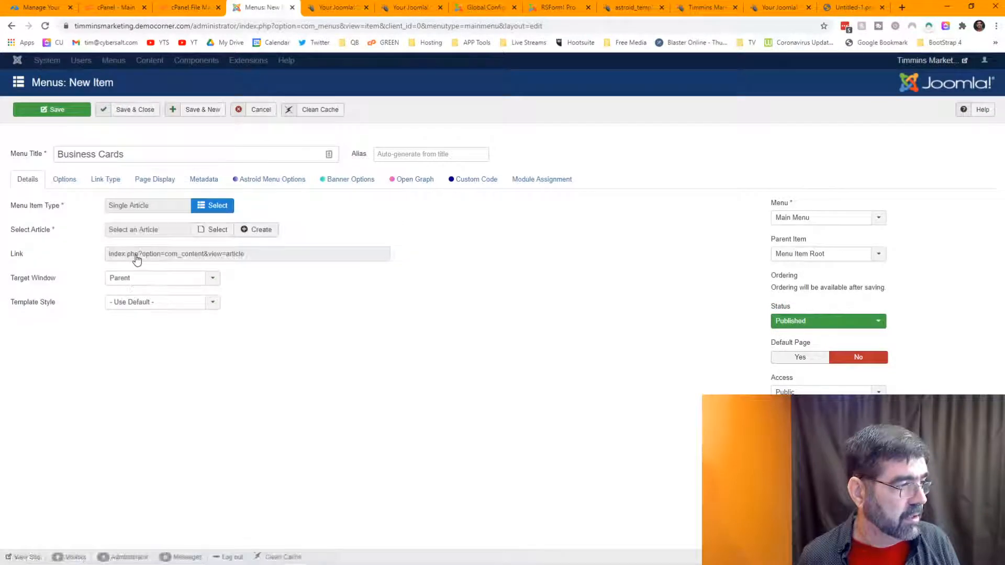
# Step: Link it to the Business cards article, nest it under Desktop Publishing, and save it
pyautogui.click(211, 232)
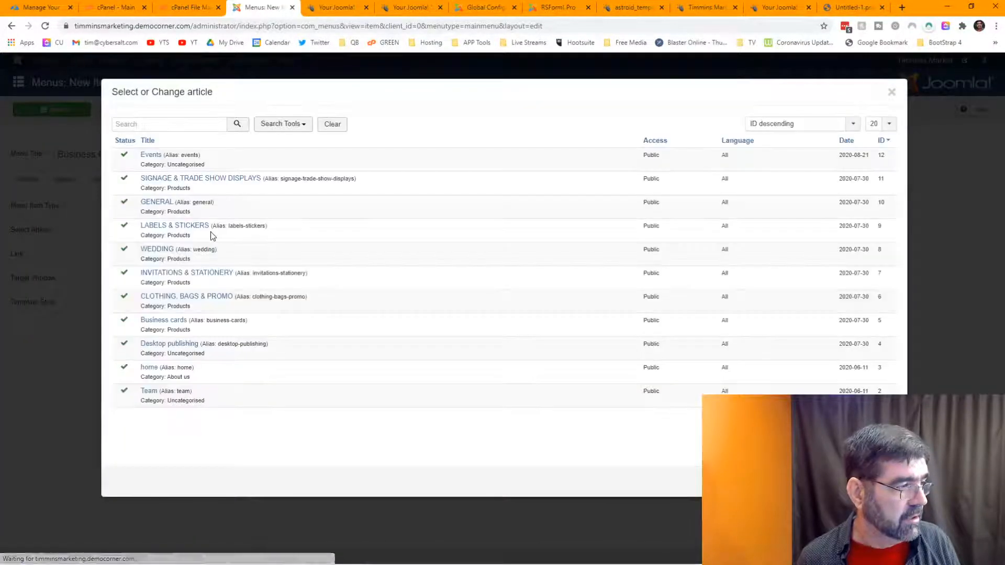
pyautogui.click(158, 321)
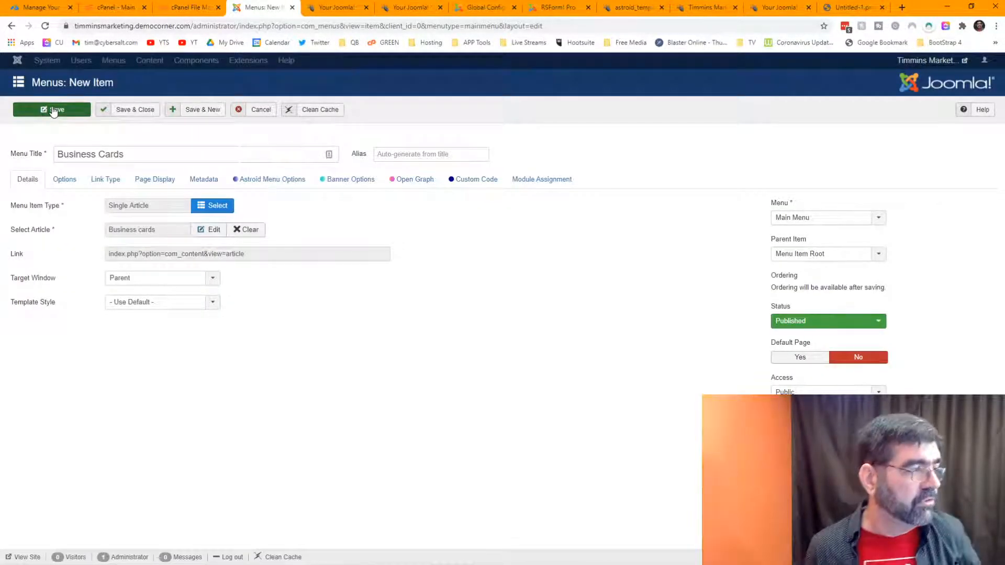
pyautogui.click(833, 255)
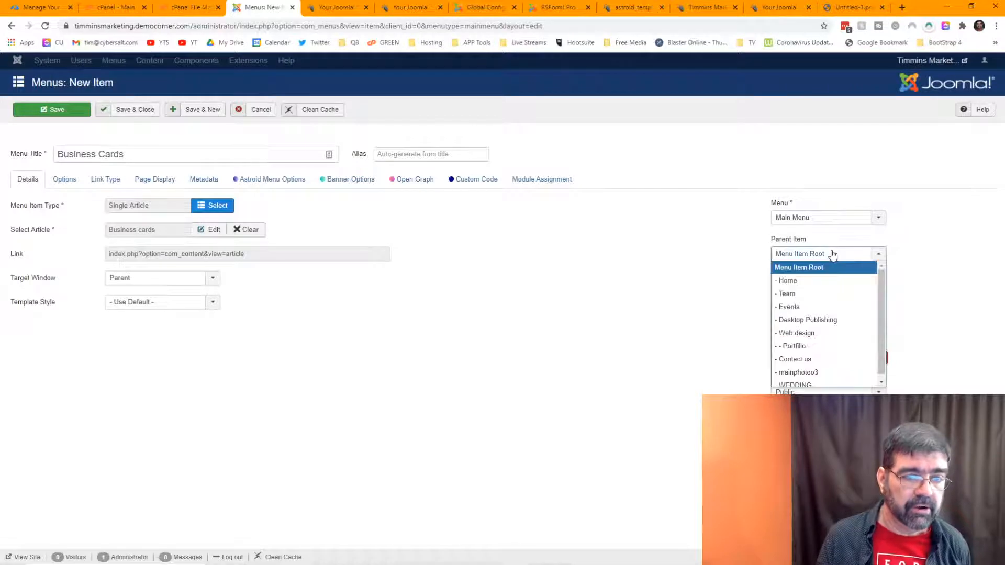
pyautogui.click(828, 320)
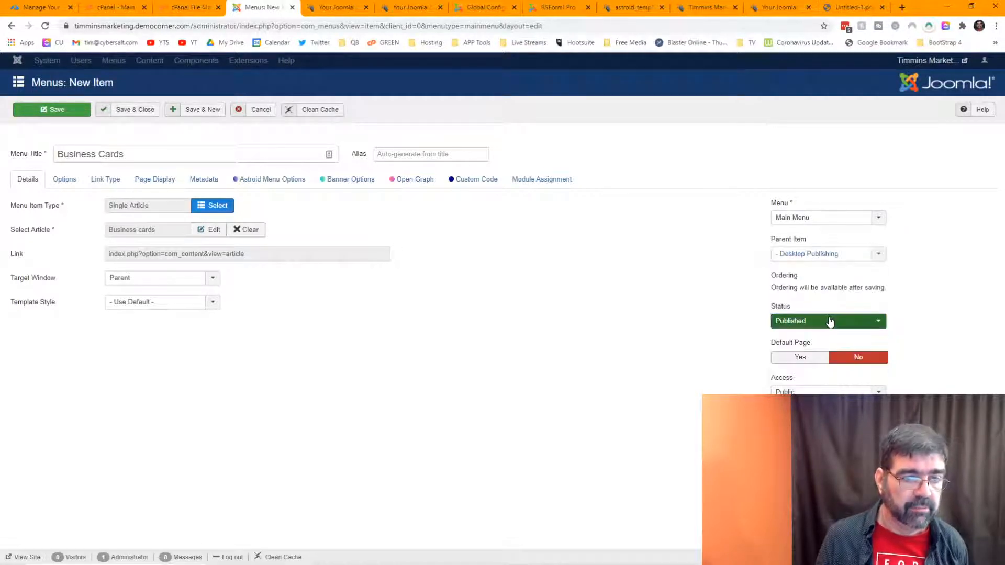
pyautogui.click(27, 111)
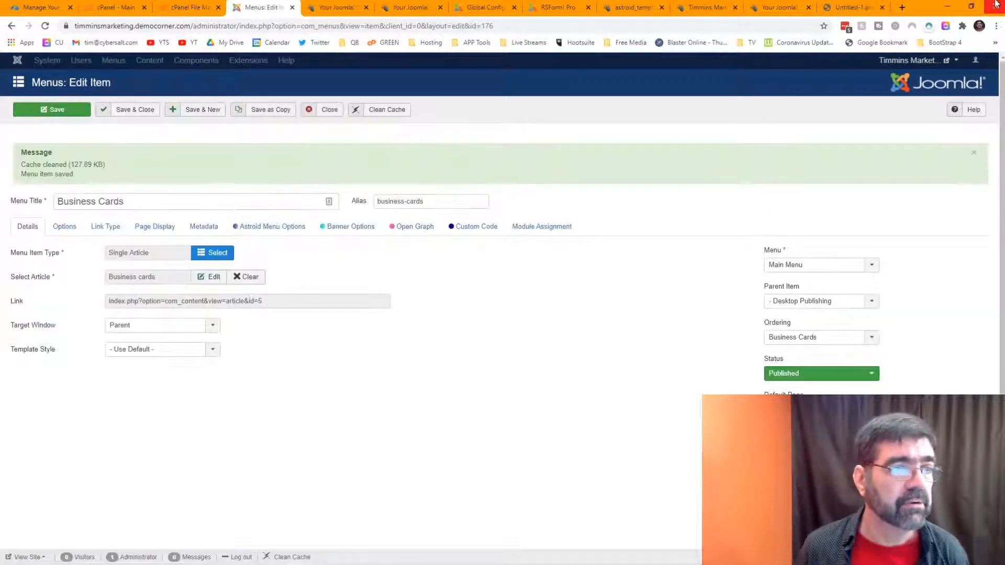
pyautogui.click(702, 7)
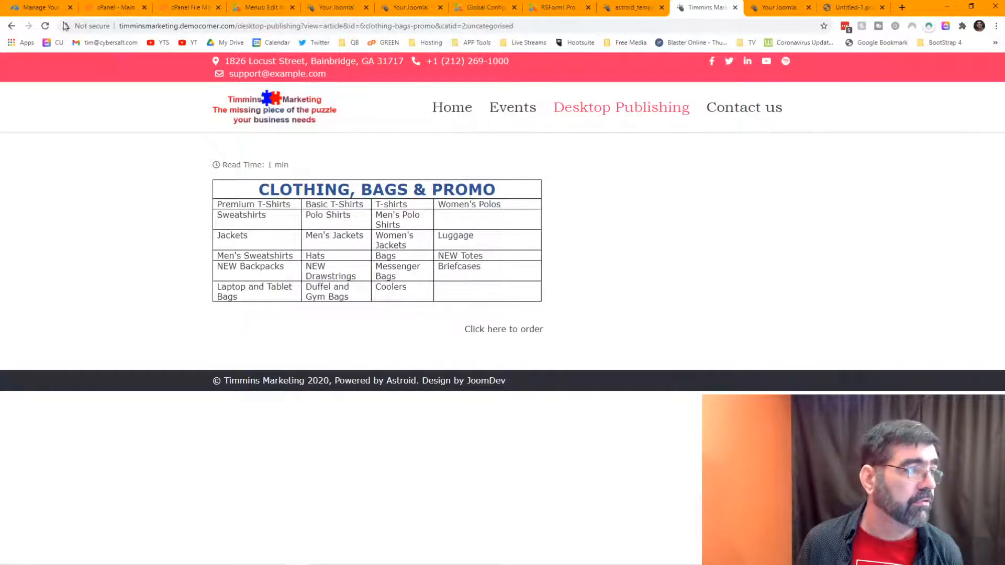
# Step: Reload the live site, open Business Cards from the Desktop Publishing dropdown, then return to the editor
pyautogui.click(46, 26)
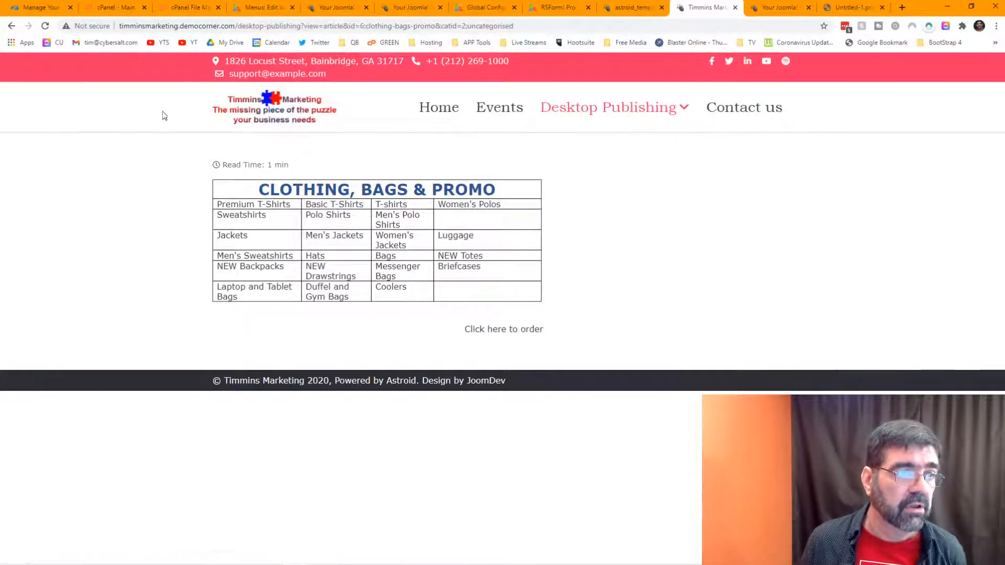
pyautogui.moveTo(595, 113)
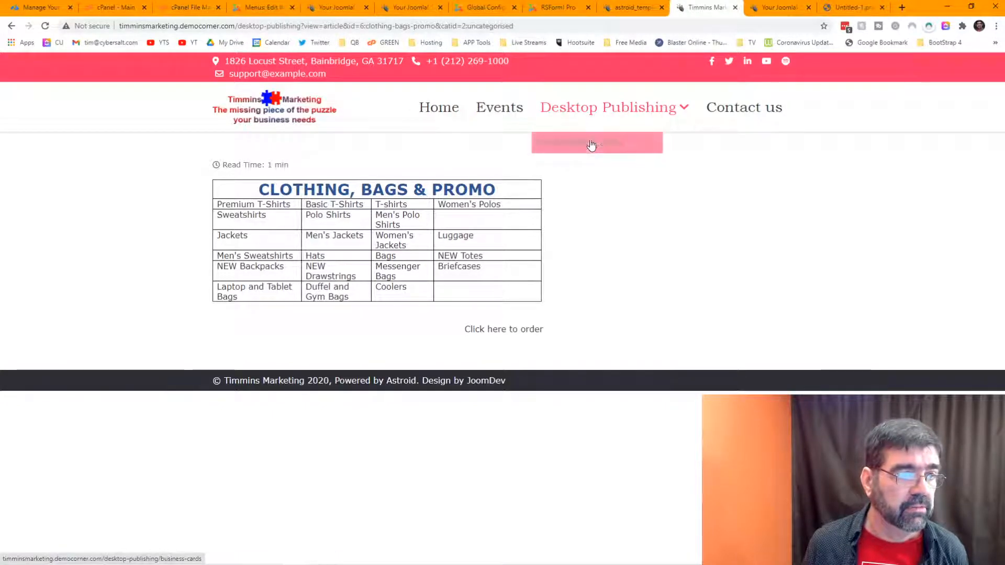
pyautogui.click(590, 144)
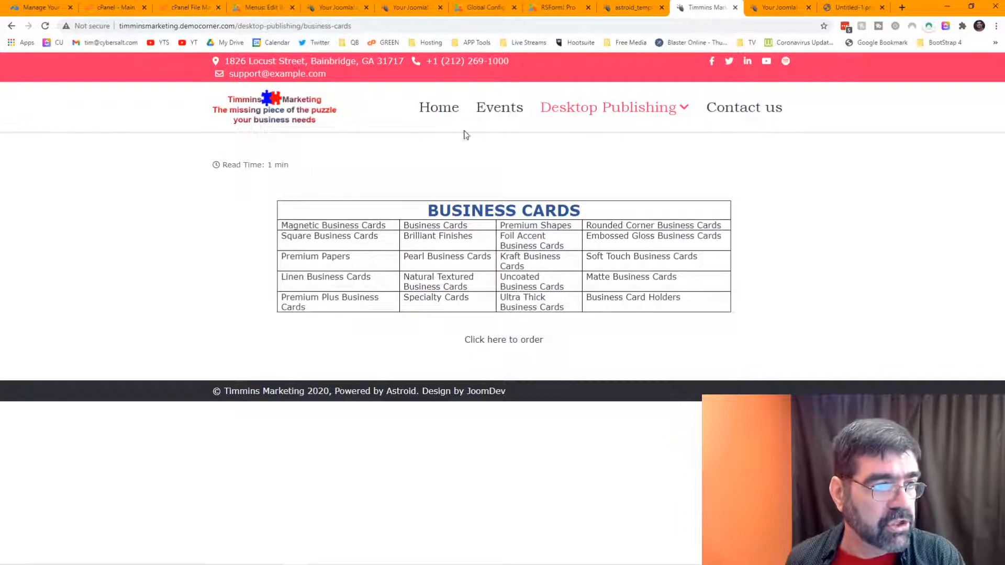
pyautogui.moveTo(597, 117)
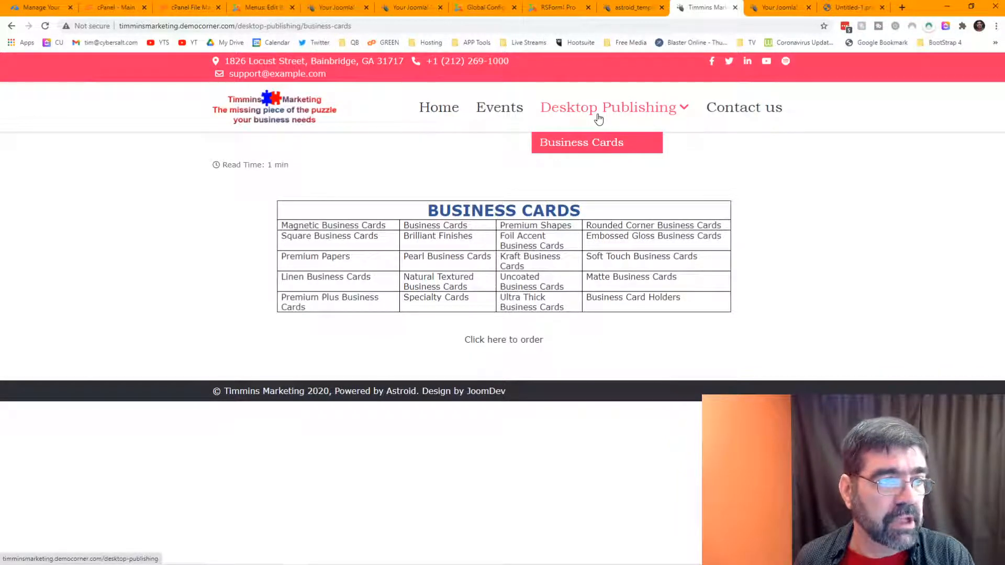
pyautogui.click(600, 150)
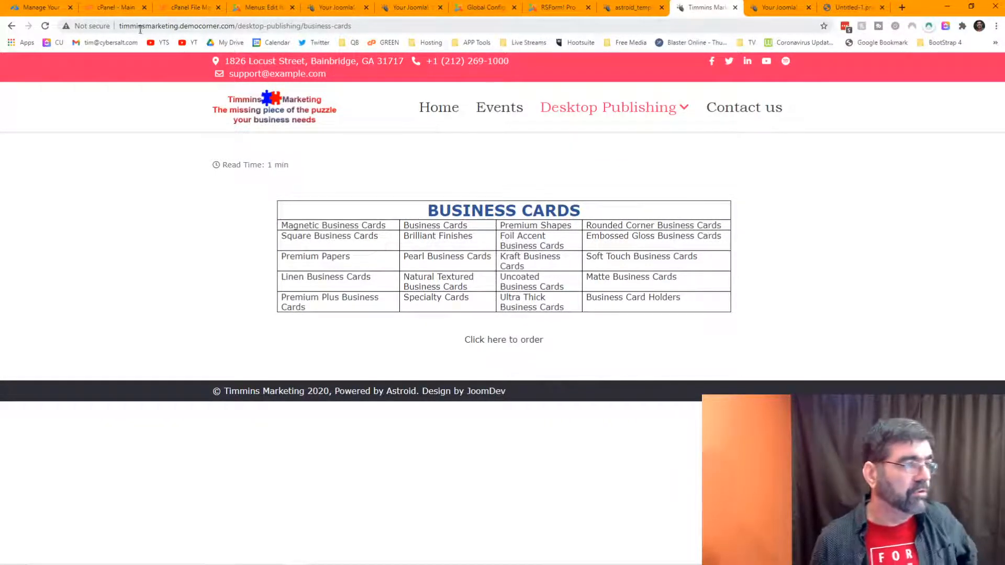
pyautogui.click(268, 9)
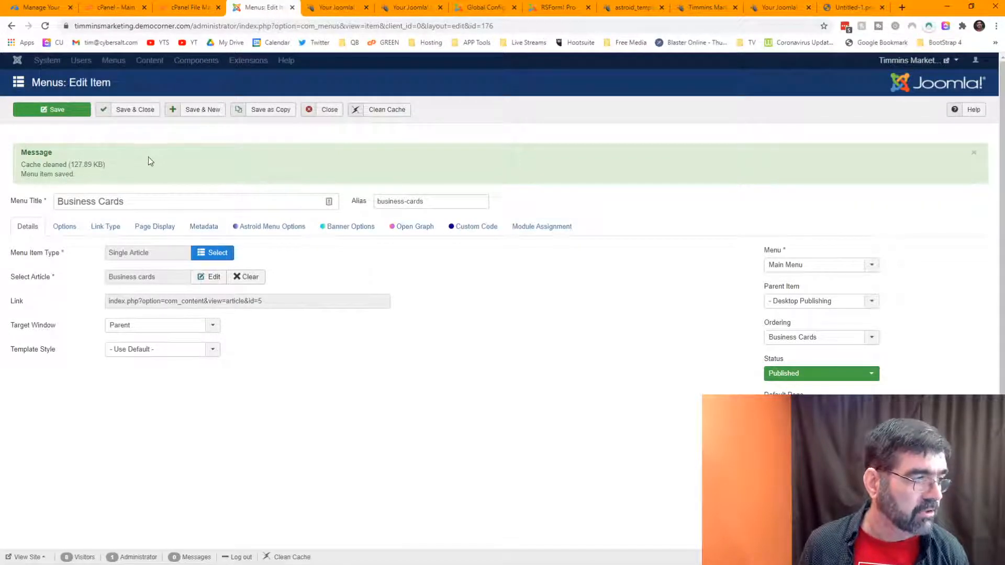
# Step: Relink the item to the SIGNAGE & TRADE SHOW DISPLAYS article, filtering articles by Products
pyautogui.click(171, 202)
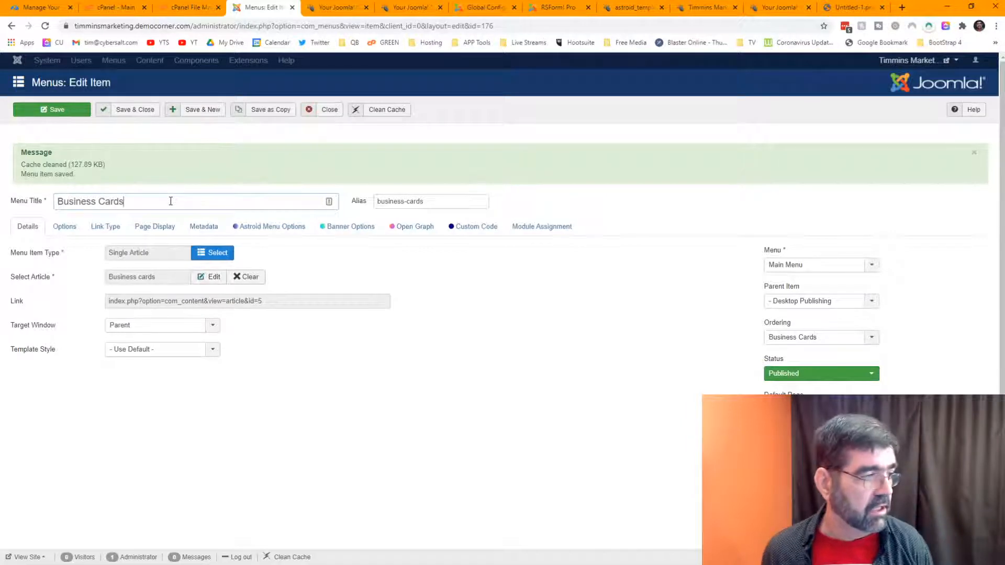
pyautogui.click(244, 278)
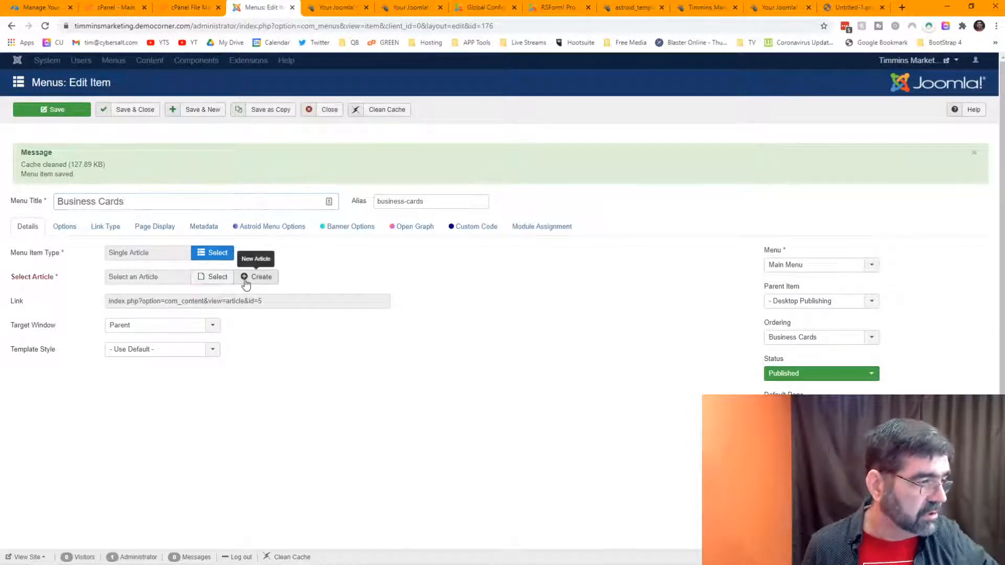
pyautogui.click(216, 282)
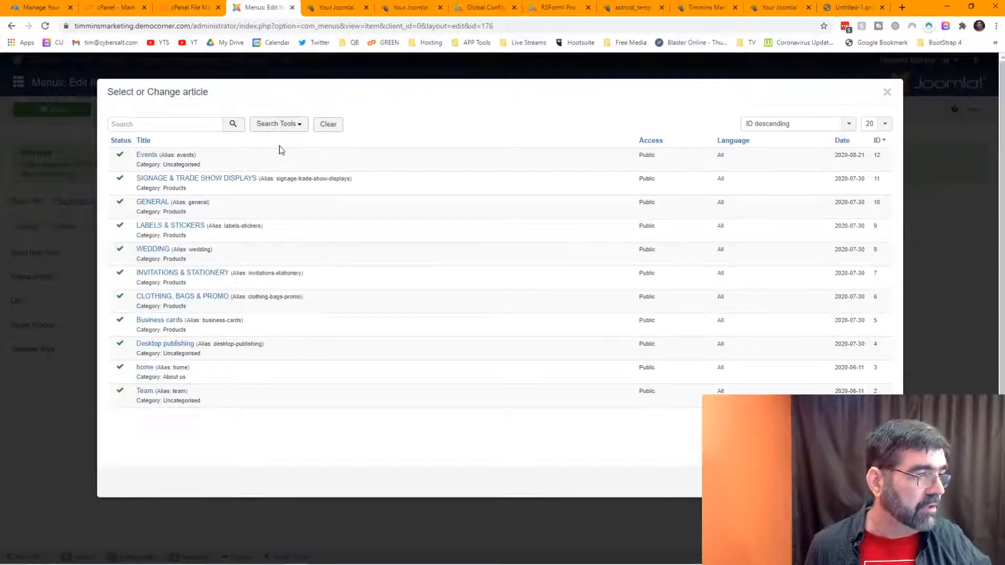
pyautogui.click(277, 124)
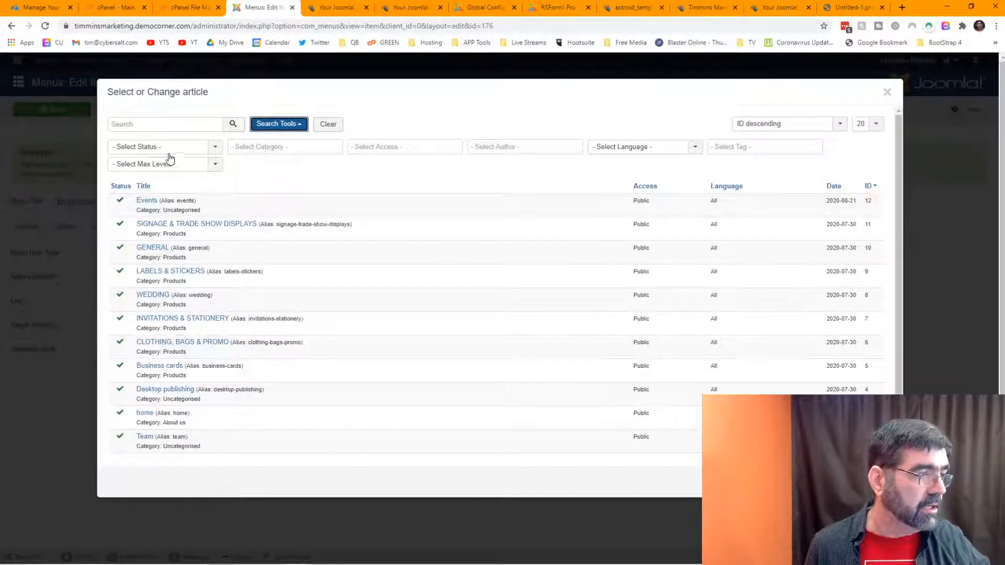
pyautogui.click(261, 147)
pyautogui.click(261, 186)
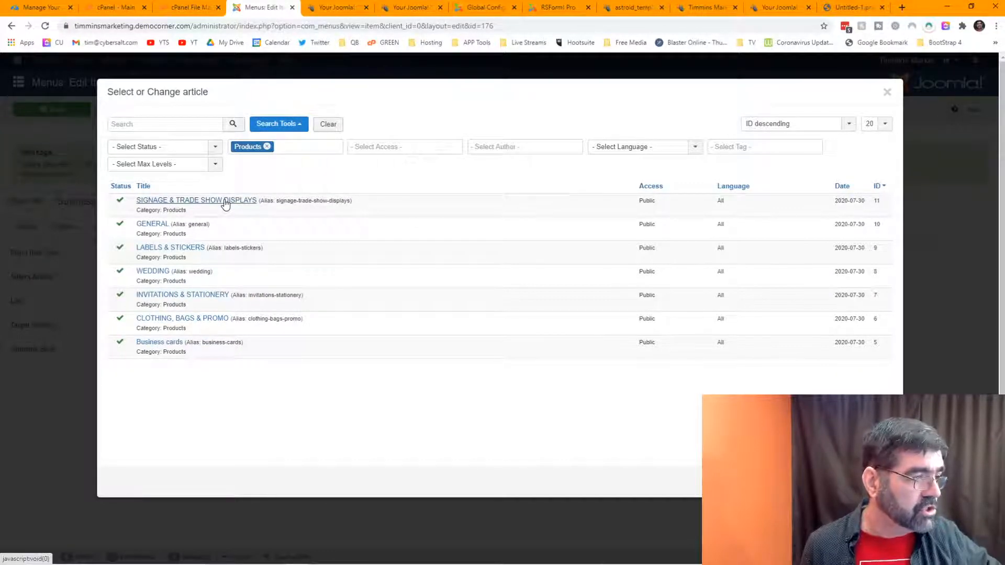
pyautogui.click(225, 202)
# Step: Retitle it 'Signage & Trade Show Displays', clear the alias, save as copy, and close
pyautogui.moveTo(153, 200); pyautogui.dragTo(57, 203)
pyautogui.write('Signage & Trade Show')
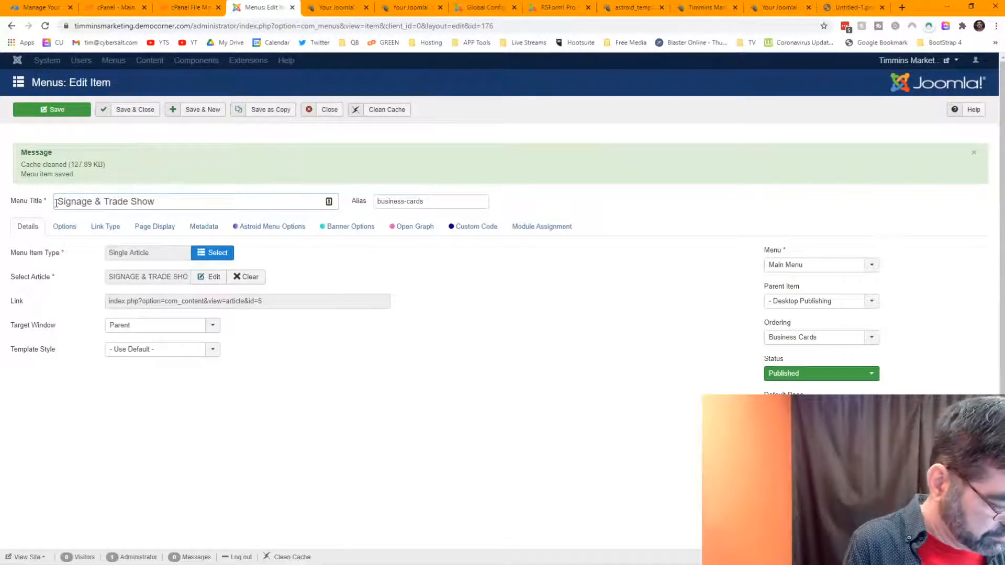
pyautogui.write('ys')
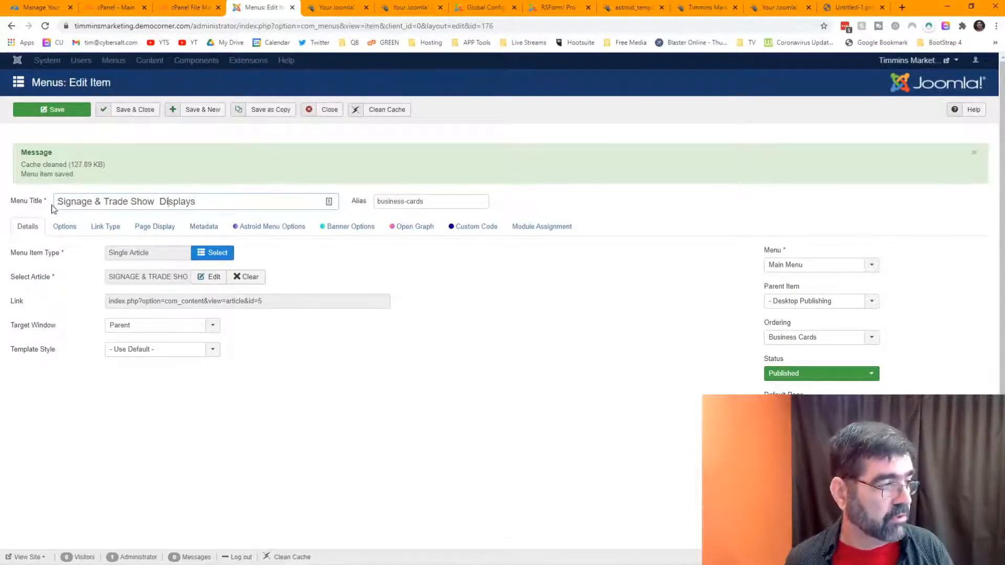
pyautogui.press('Delete')
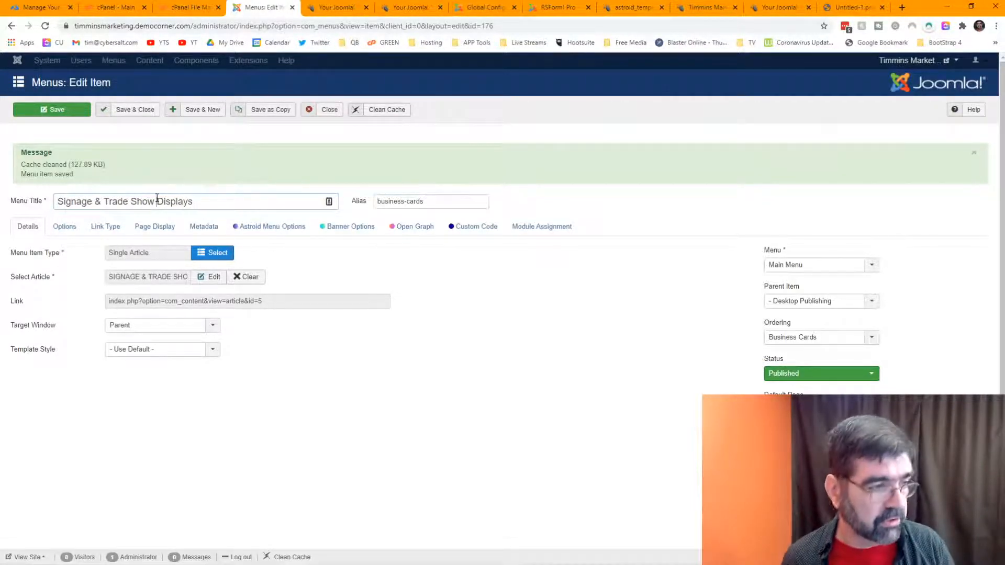
pyautogui.moveTo(379, 203); pyautogui.dragTo(474, 201)
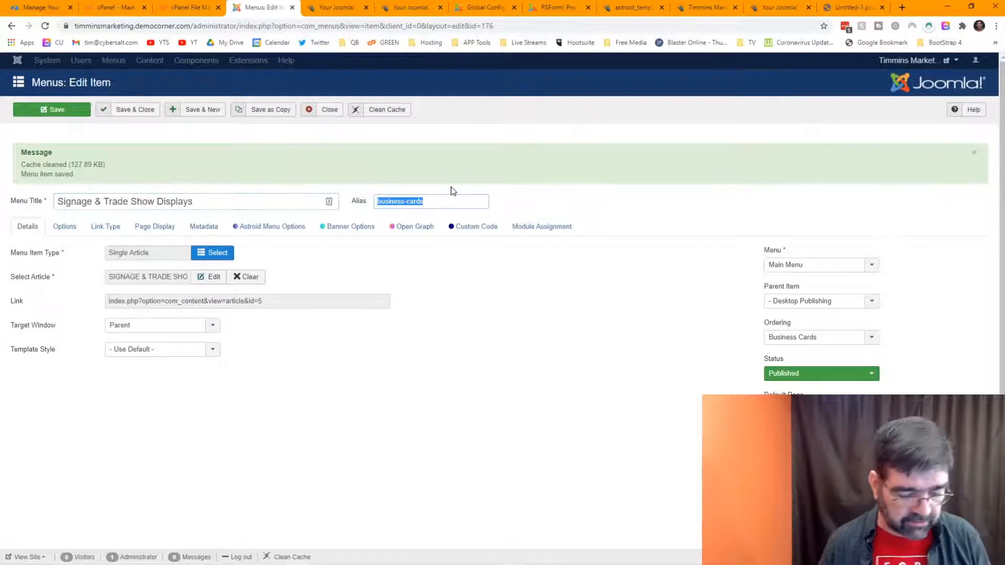
pyautogui.press('BackSpace')
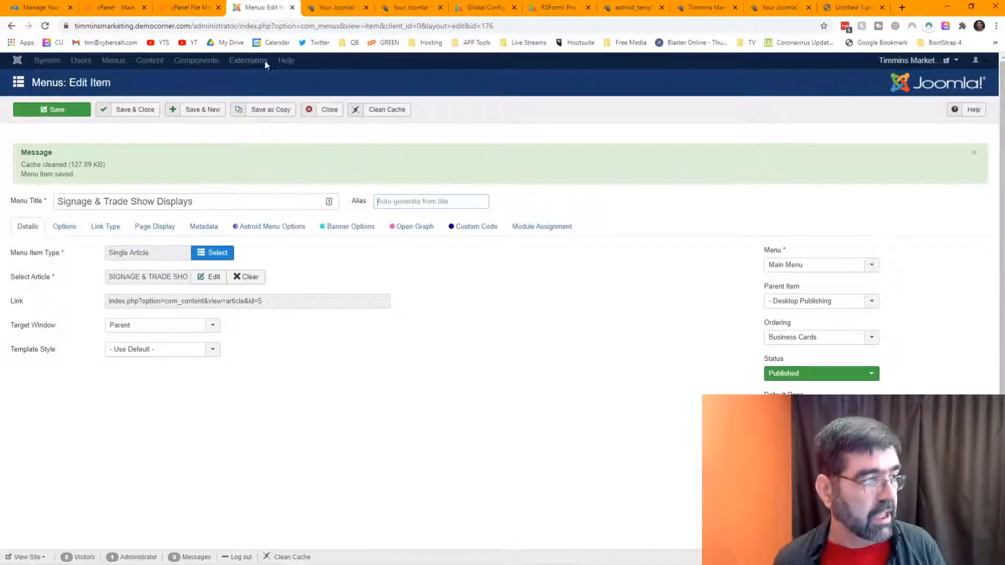
pyautogui.click(273, 111)
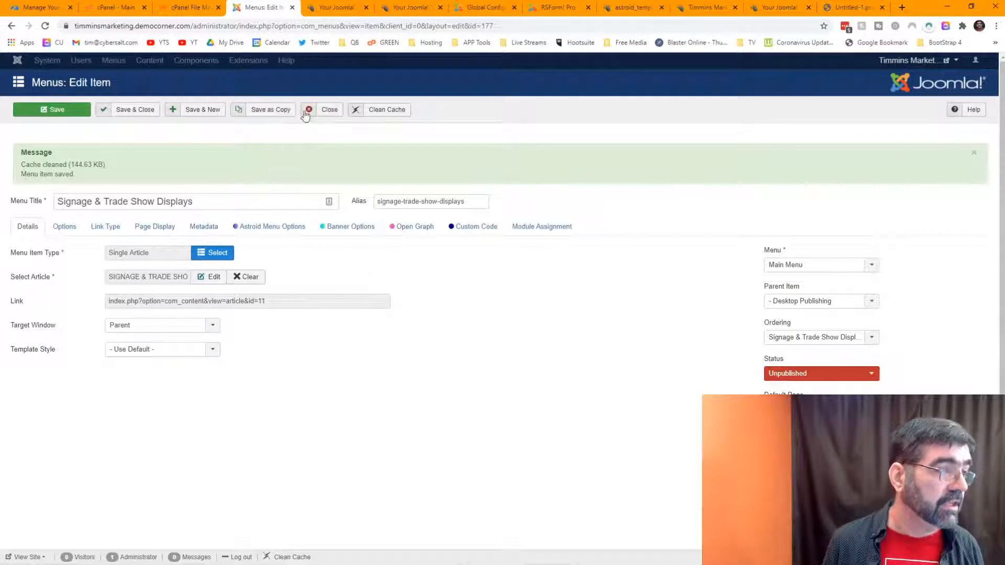
pyautogui.click(324, 116)
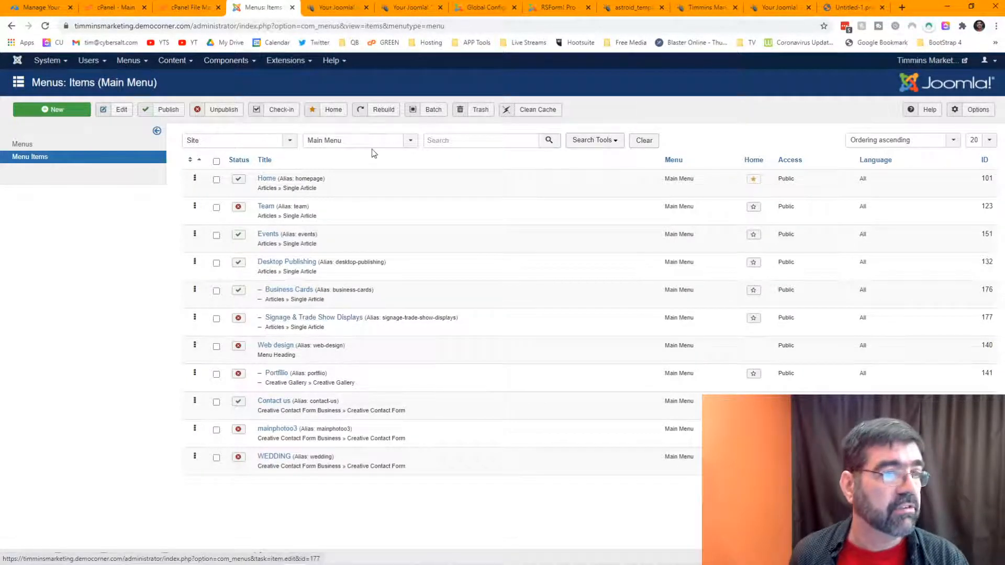
# Step: Start a new Single Article menu item linked to the GENERAL article
pyautogui.click(59, 113)
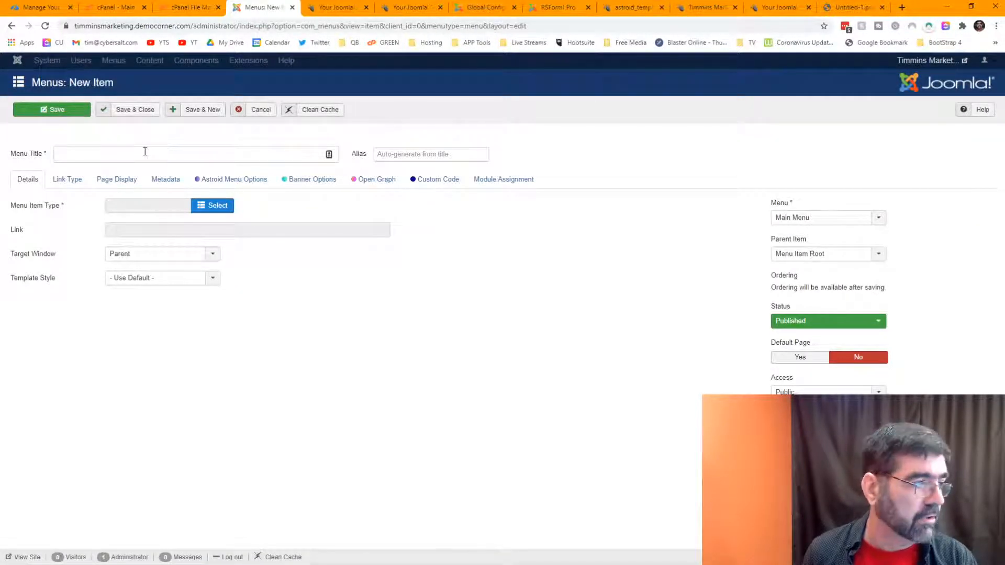
pyautogui.click(140, 154)
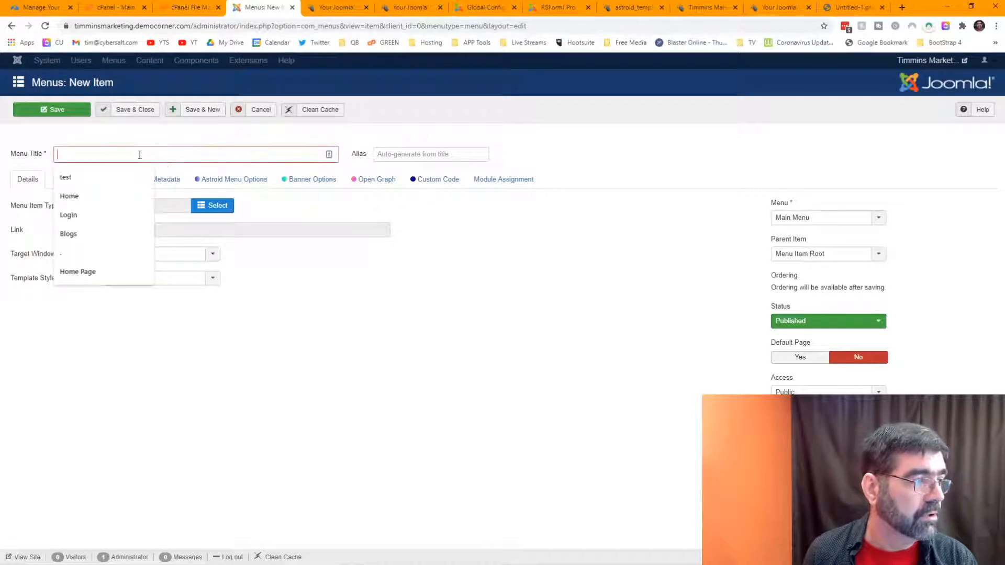
pyautogui.click(308, 226)
pyautogui.click(214, 207)
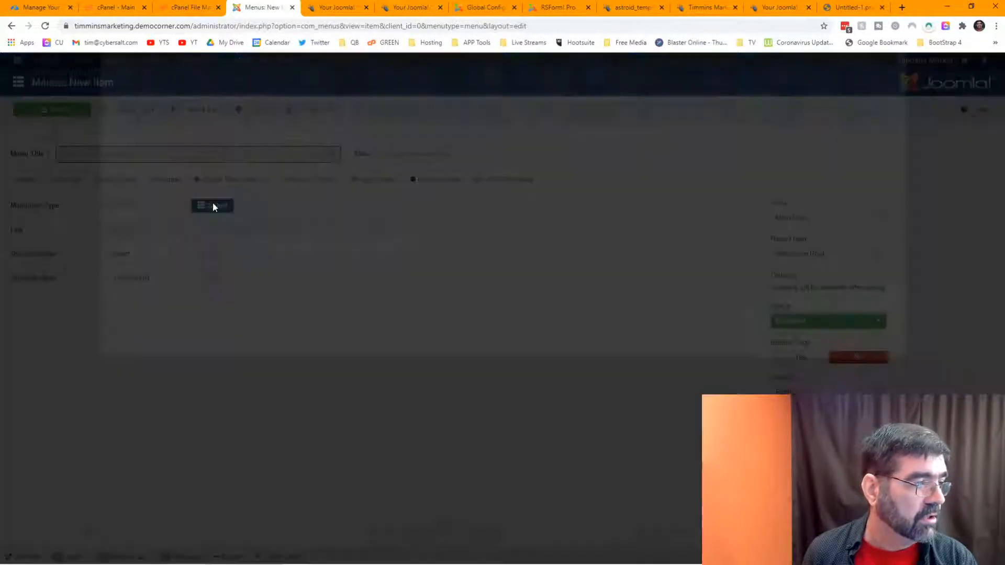
pyautogui.click(131, 122)
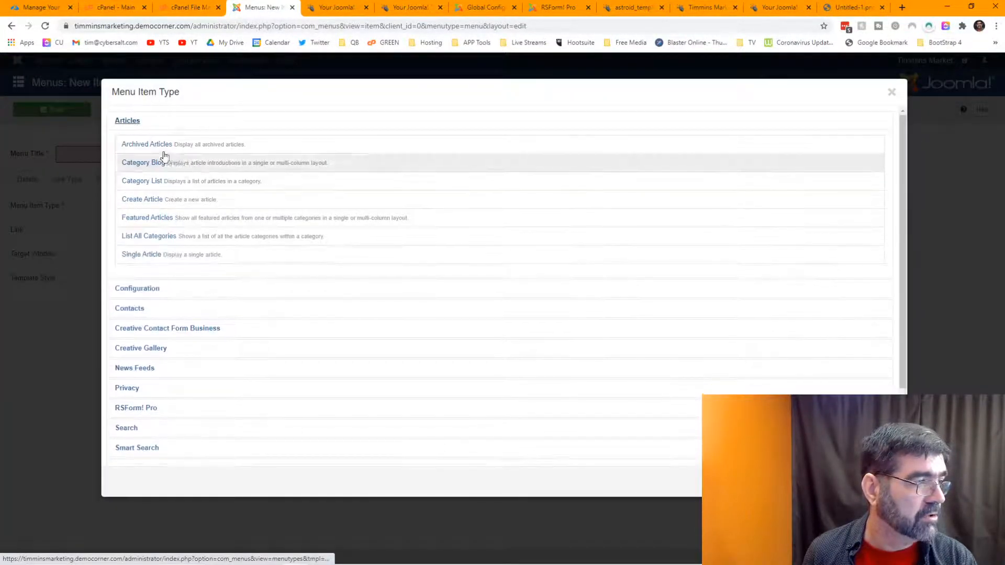
pyautogui.click(137, 255)
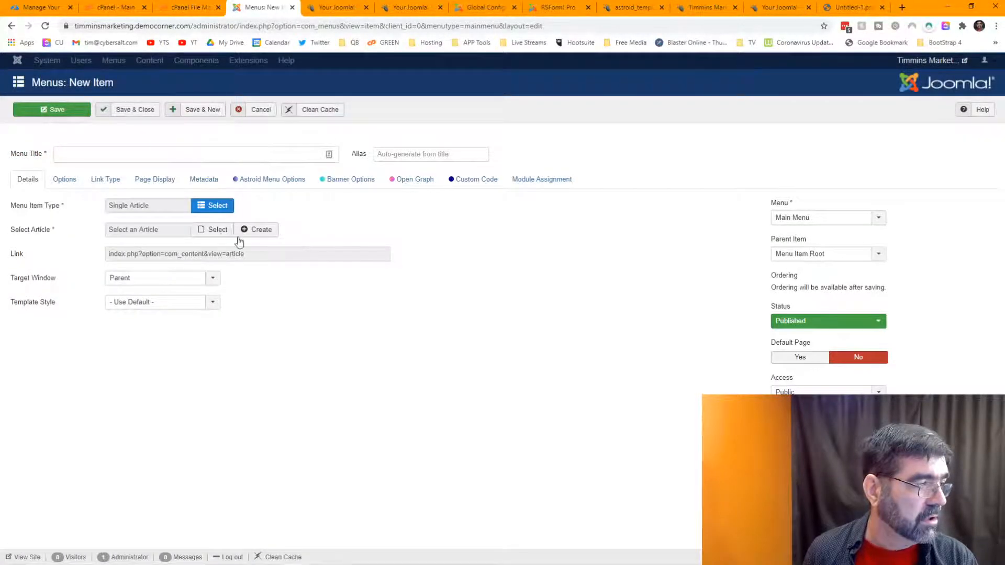
pyautogui.click(220, 232)
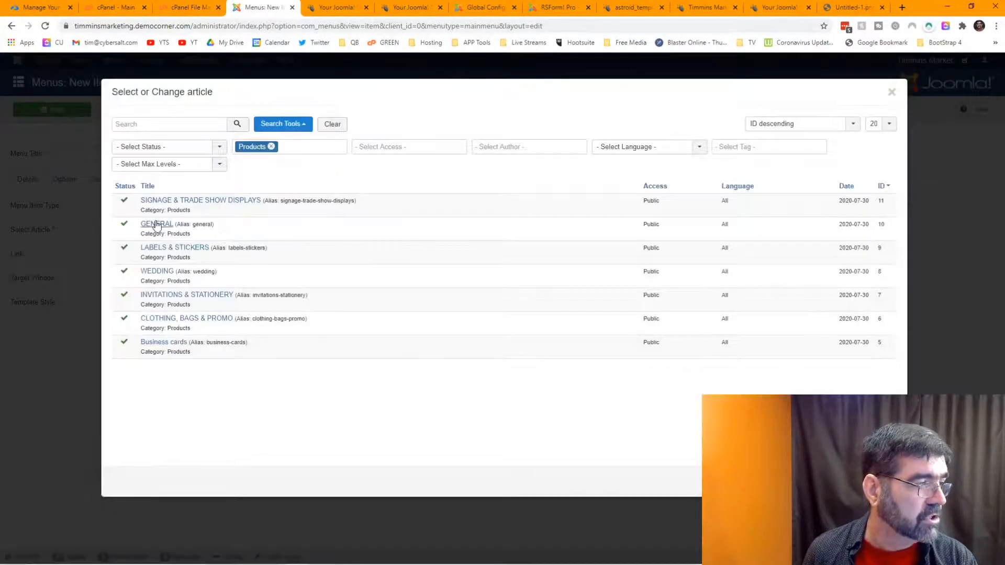
pyautogui.click(155, 227)
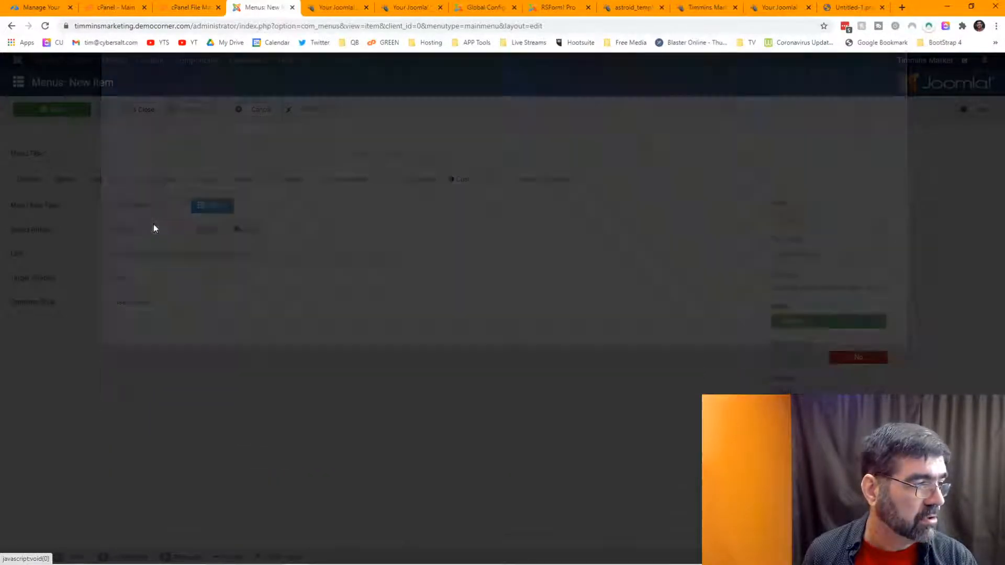
# Step: Title it 'General', clear the alias, and set its parent to Desktop Publishing
pyautogui.click(144, 154)
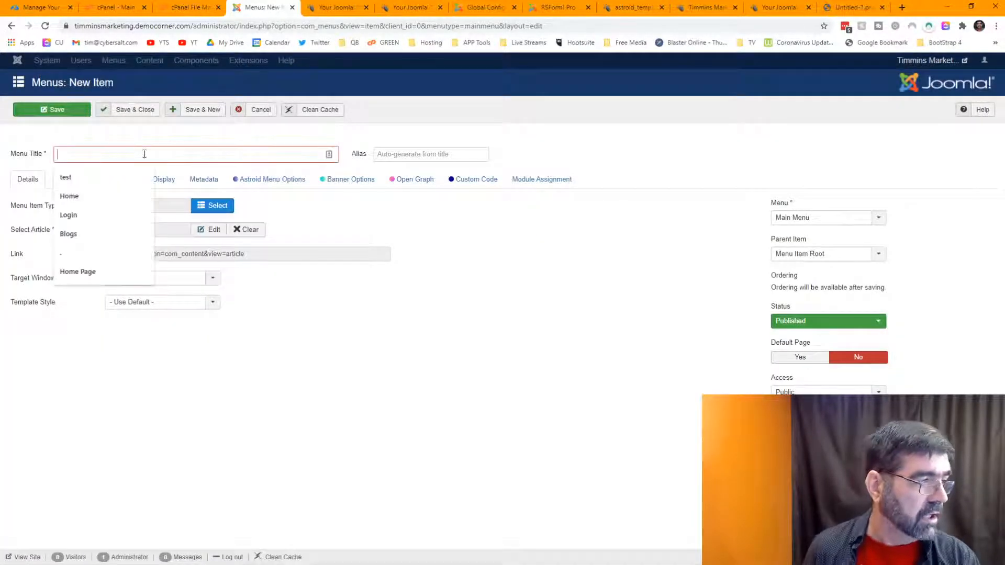
pyautogui.write('General')
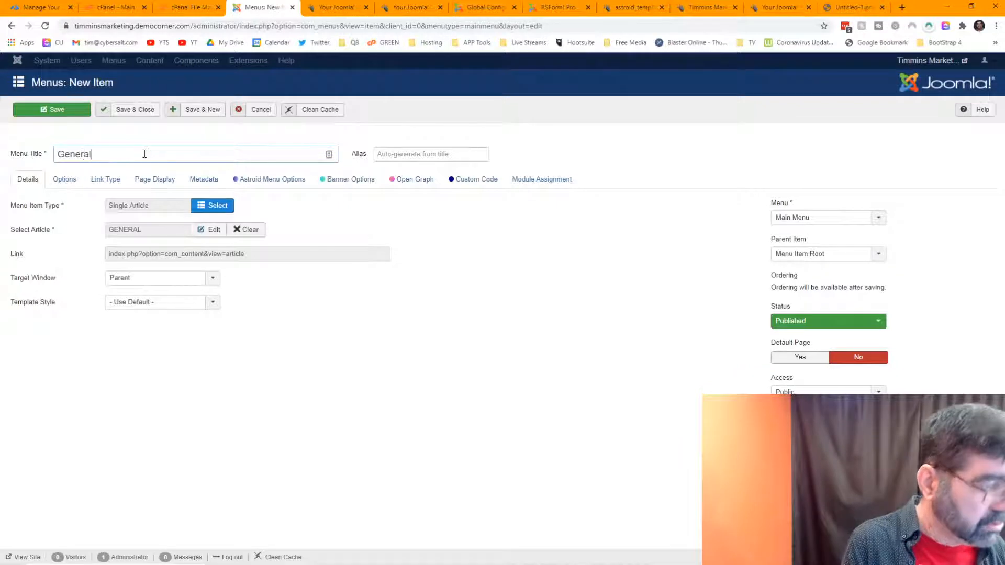
pyautogui.press('Tab')
pyautogui.write('Gene')
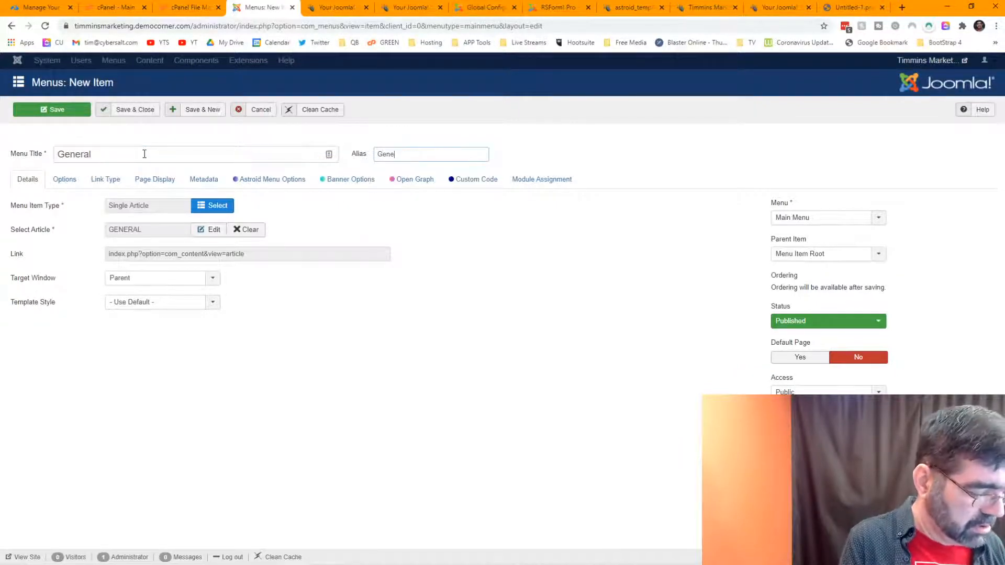
pyautogui.write('ral')
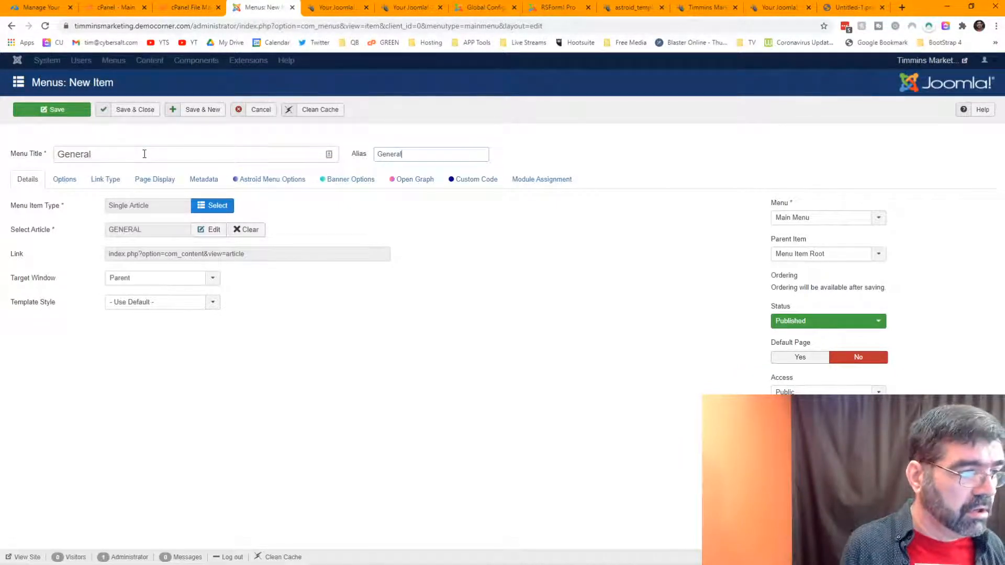
pyautogui.press('BackSpace')
pyautogui.press('BackSpace')
pyautogui.press('BackSpace')
pyautogui.press('BackSpace')
pyautogui.press('BackSpace')
pyautogui.press('BackSpace')
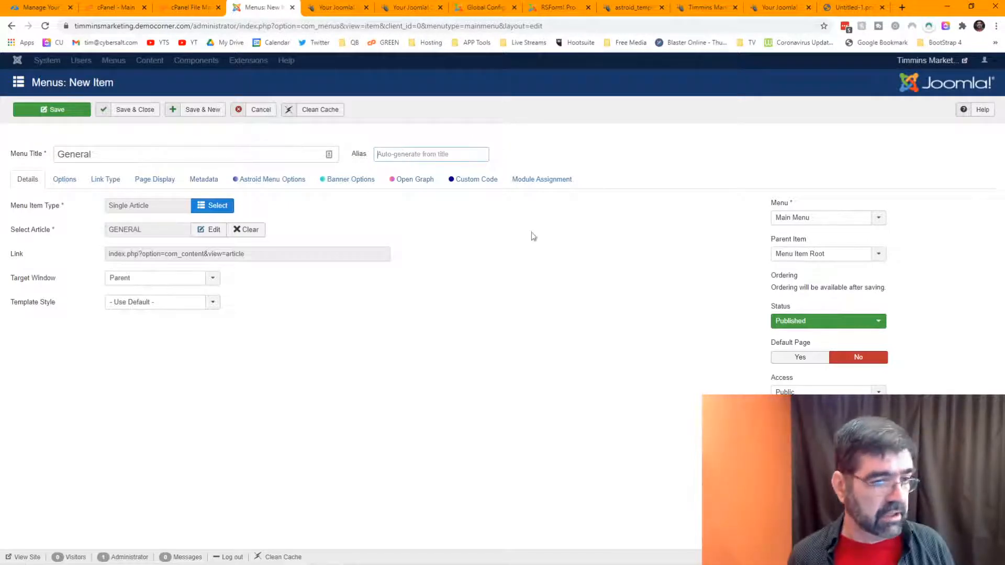
pyautogui.click(806, 255)
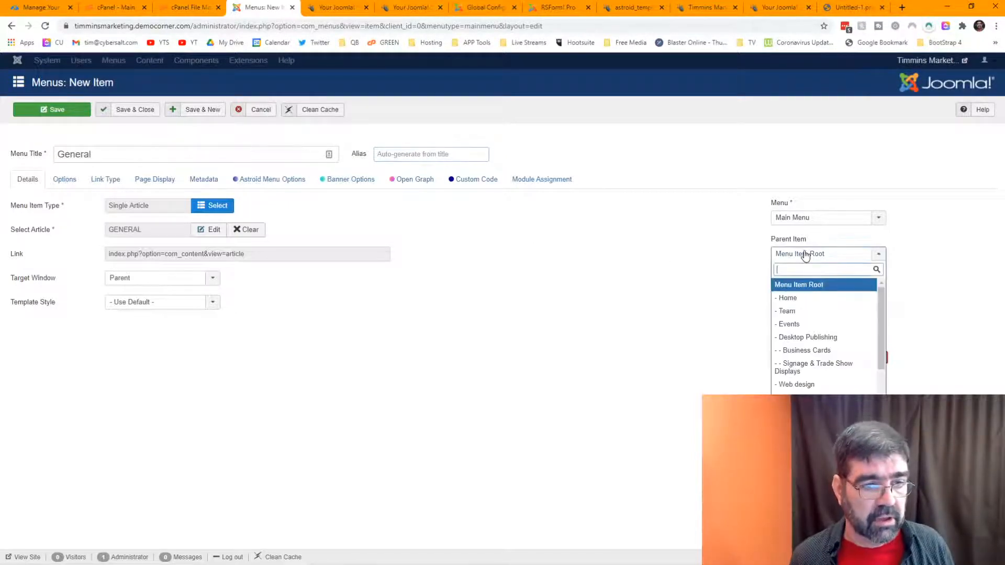
pyautogui.click(814, 337)
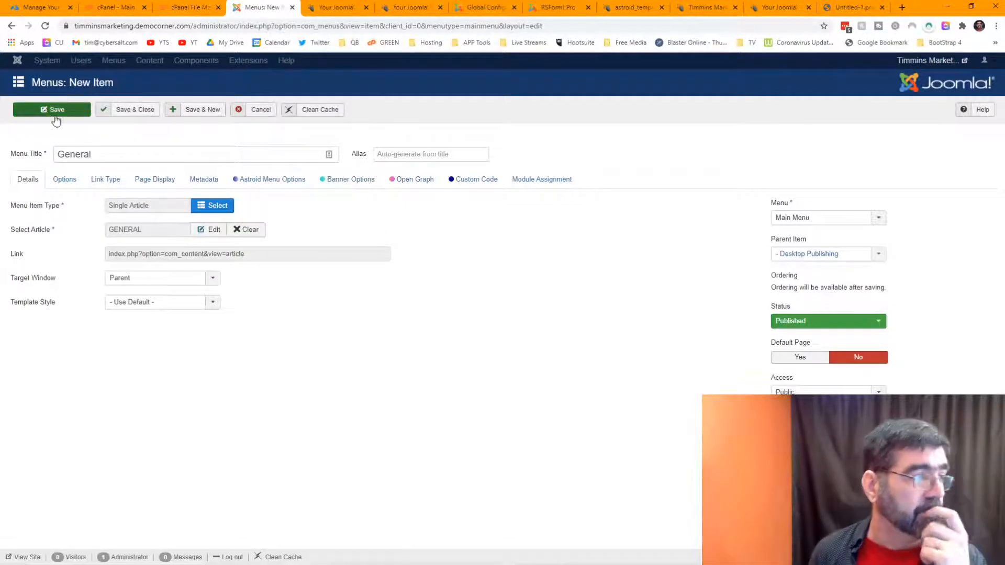
# Step: Save the General menu item
pyautogui.click(49, 115)
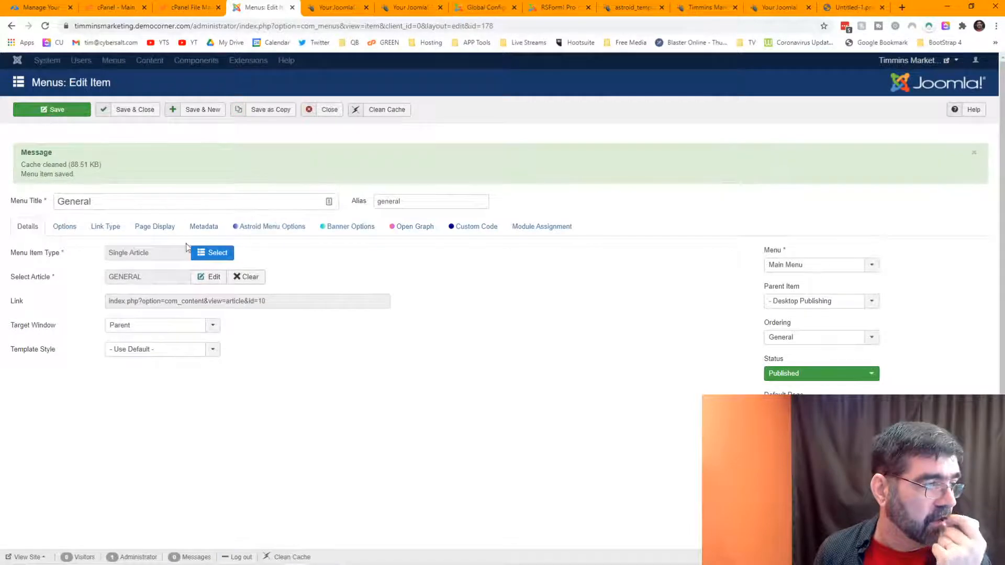
pyautogui.click(214, 279)
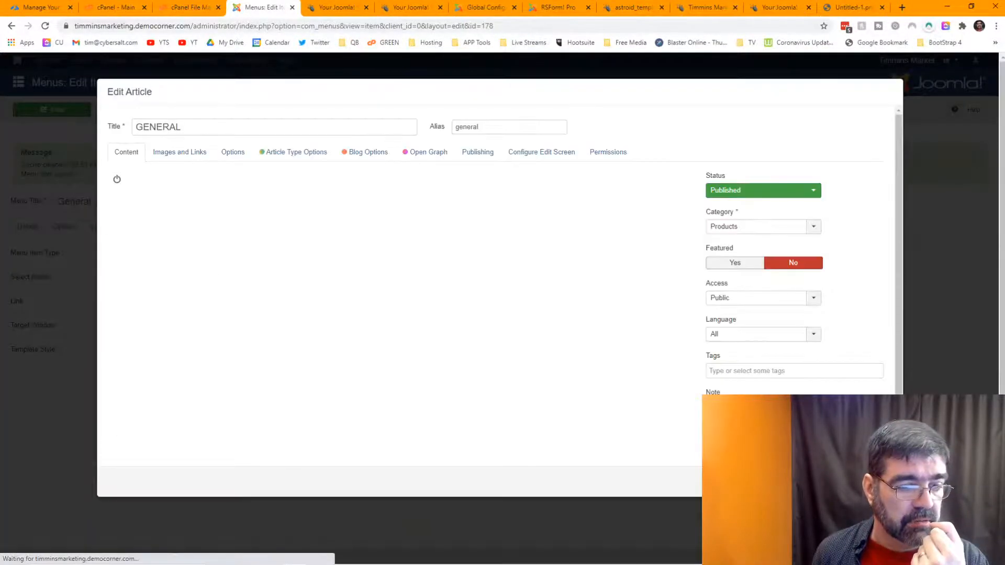
pyautogui.click(792, 482)
# Step: Relink the form to LABELS & STICKERS, retitle it 'Labels & Stickers', and empty the alias
pyautogui.click(258, 281)
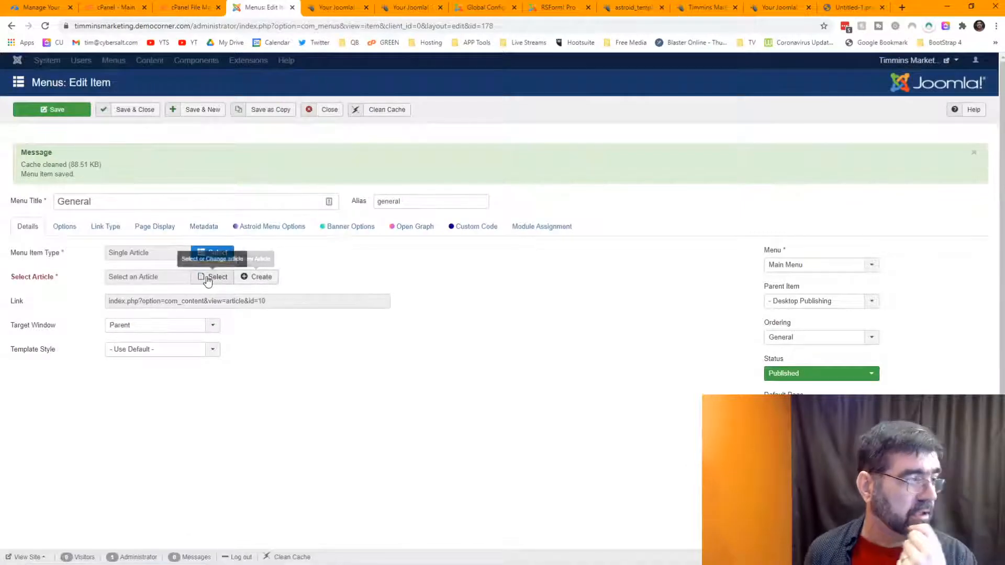
pyautogui.click(208, 276)
pyautogui.click(160, 246)
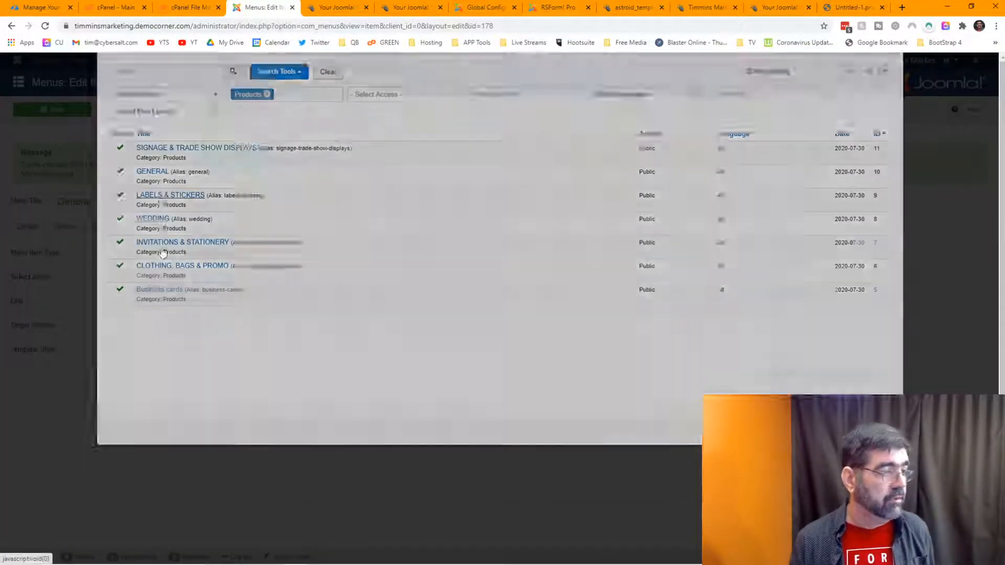
pyautogui.moveTo(108, 202); pyautogui.dragTo(59, 202)
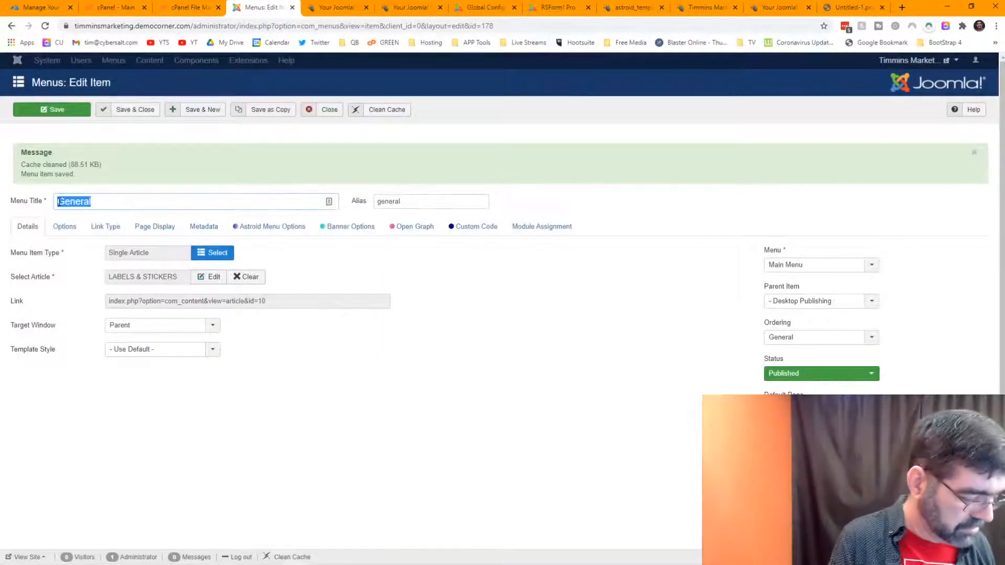
pyautogui.write('Labels & Sitckers')
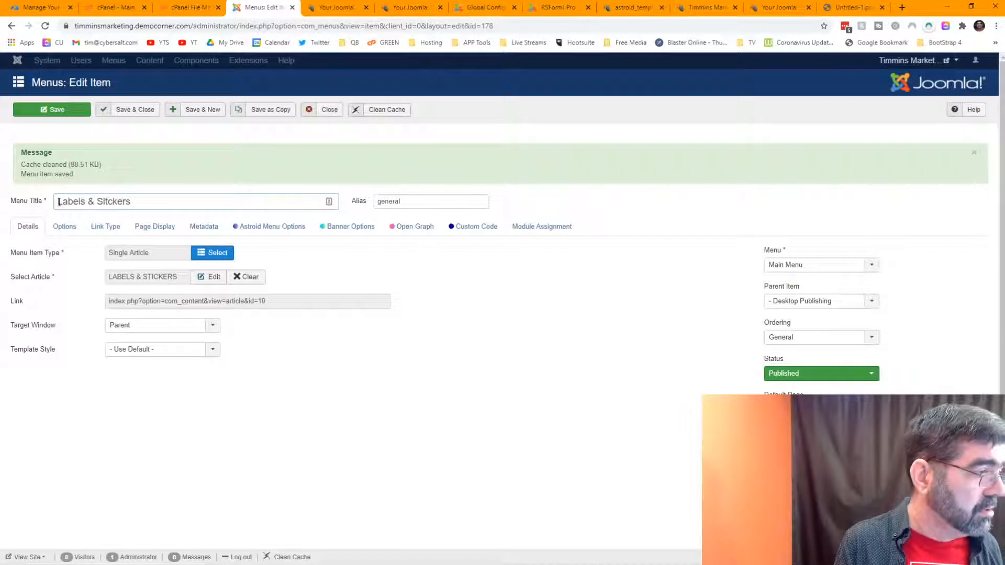
pyautogui.press('Tab')
pyautogui.press('BackSpace')
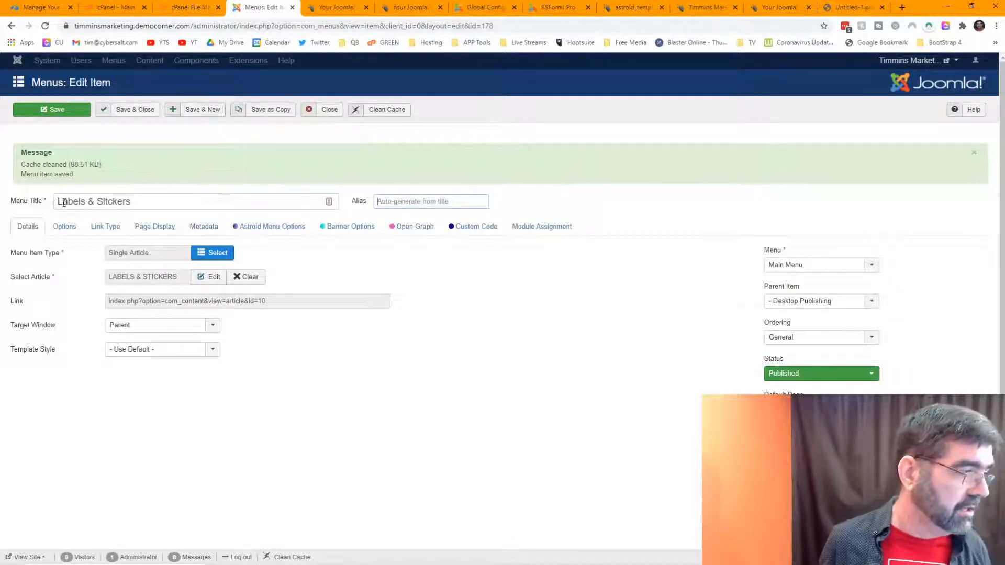
pyautogui.doubleClick(117, 201)
pyautogui.write('St')
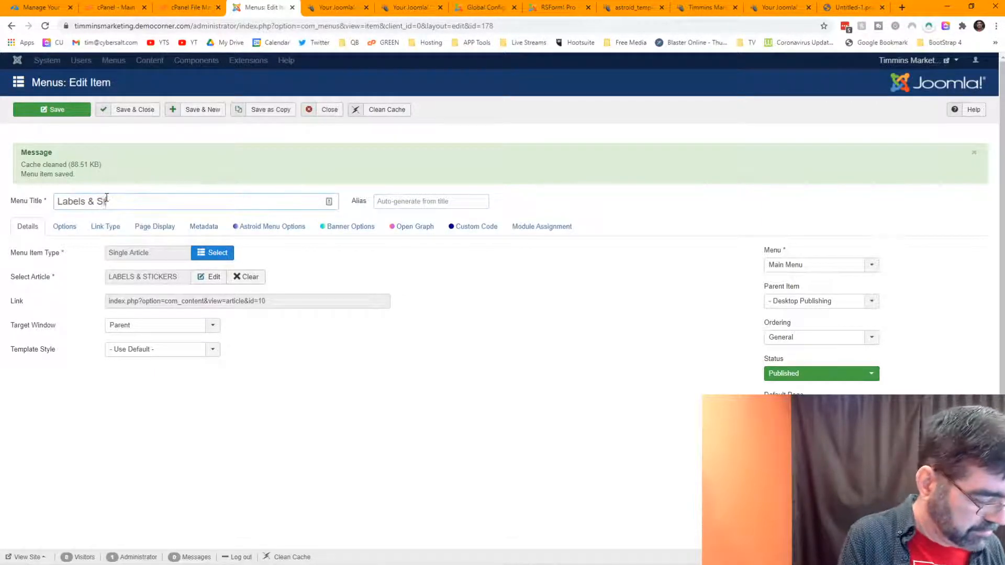
pyautogui.write('ickers')
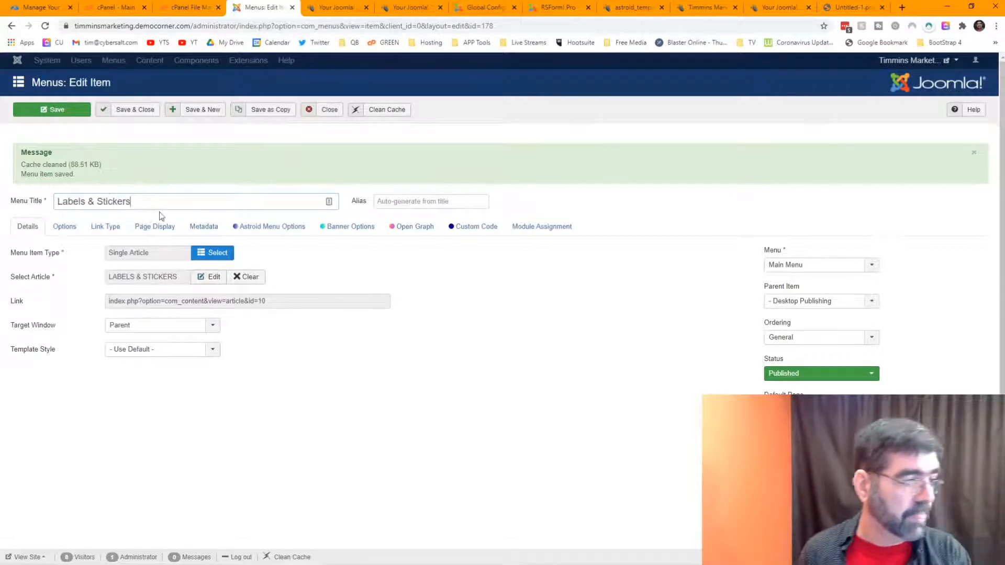
# Step: Save the Labels & Stickers item as a copy and relink the form to the WEDDING article
pyautogui.click(272, 111)
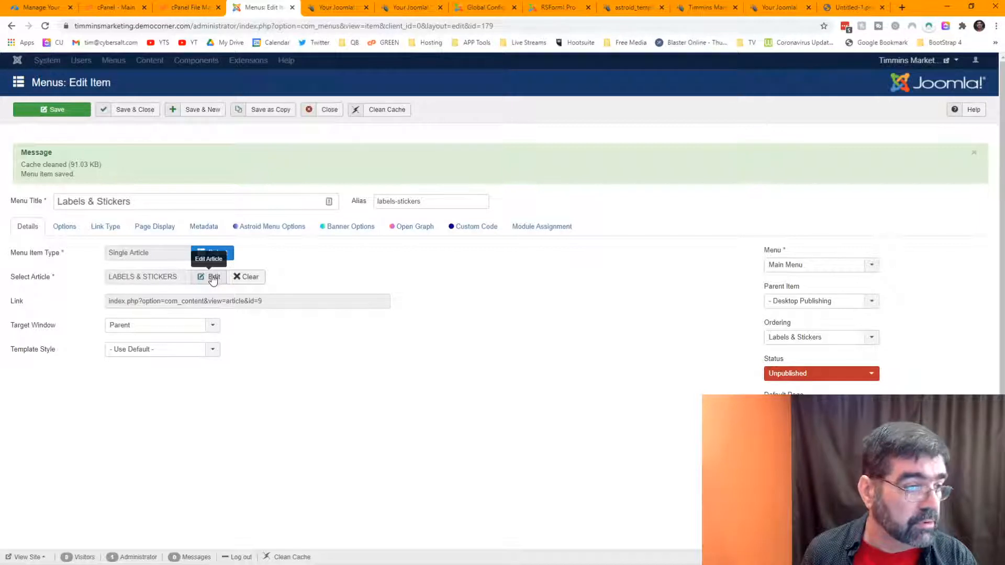
pyautogui.click(244, 277)
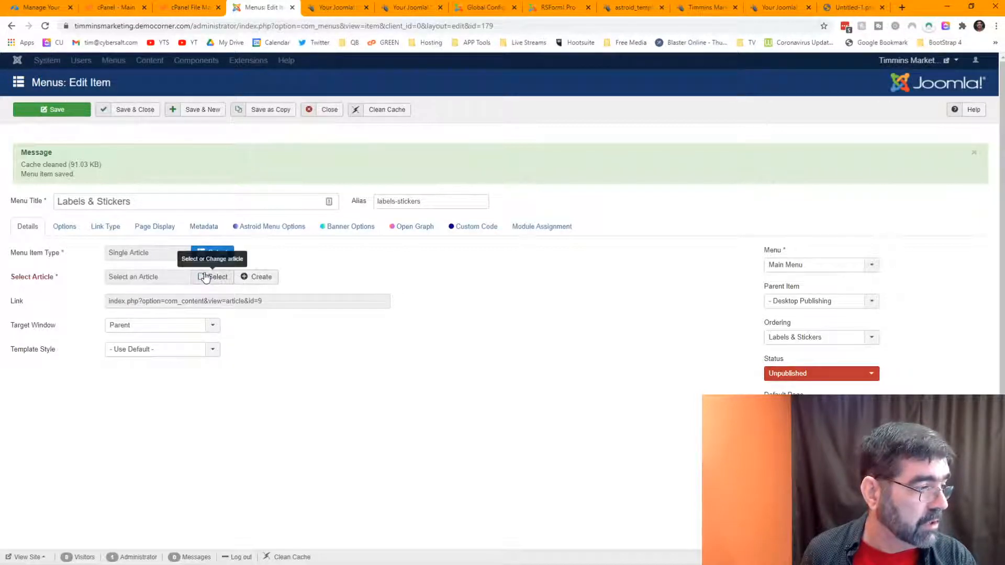
pyautogui.click(205, 274)
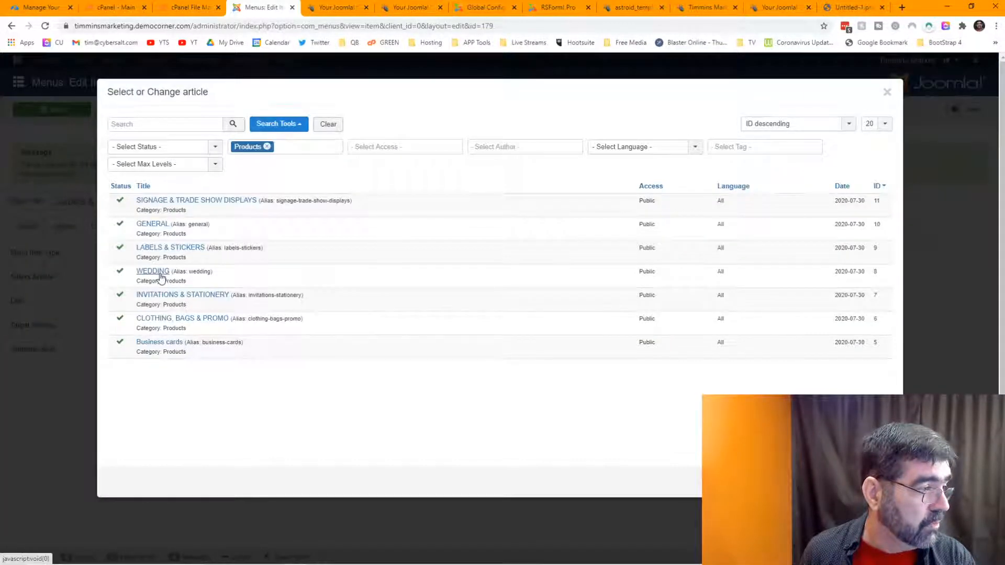
pyautogui.click(161, 274)
# Step: Retitle it 'Wedding', clear the alias, and save it as a new copy
pyautogui.moveTo(131, 201); pyautogui.dragTo(39, 199)
pyautogui.write('Wedding')
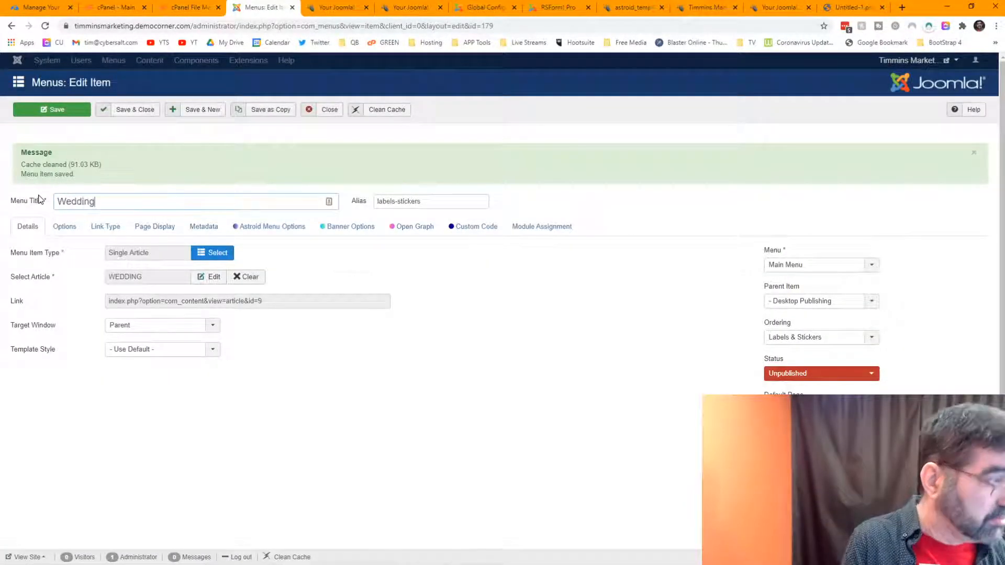
pyautogui.press('Tab')
pyautogui.press('Delete')
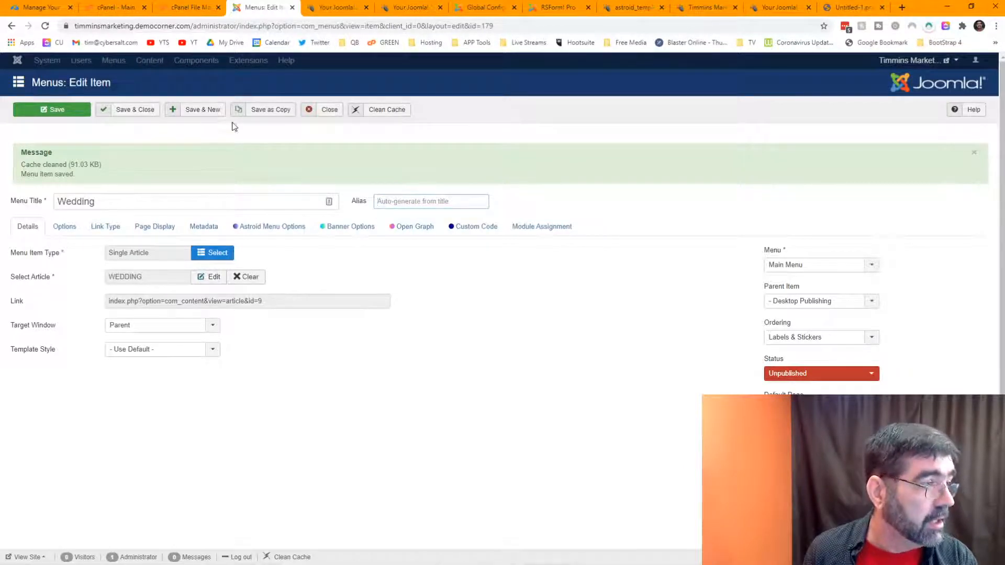
pyautogui.click(261, 112)
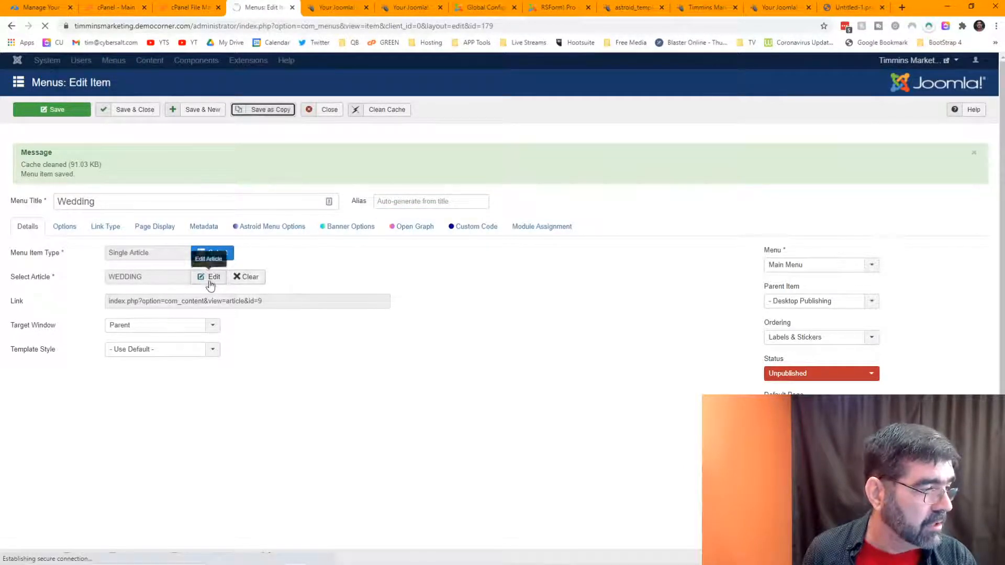
pyautogui.click(238, 277)
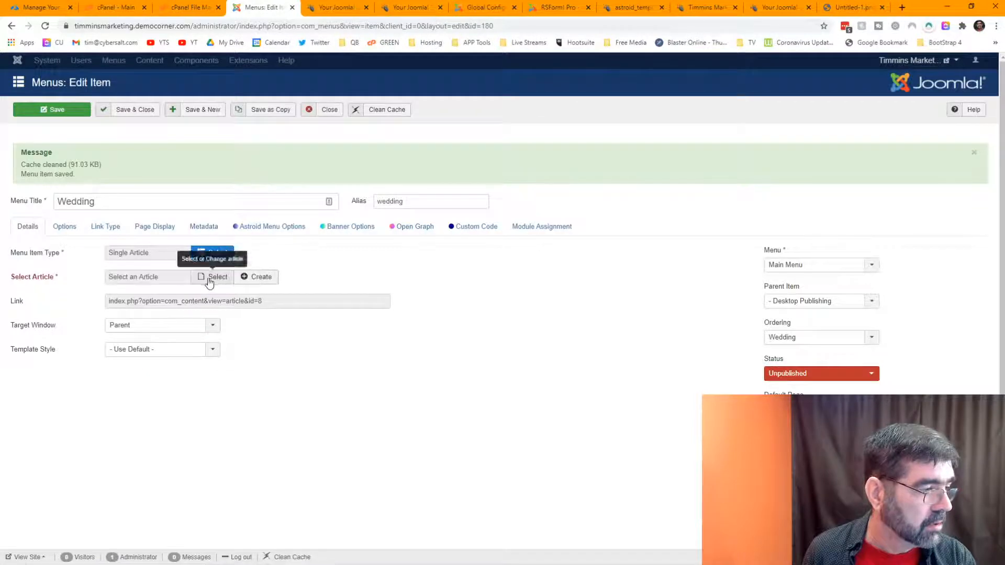
# Step: Link INVITATIONS & STATIONERY, retitle 'Invitations & Stationery', clear the alias, and save as copy
pyautogui.click(209, 278)
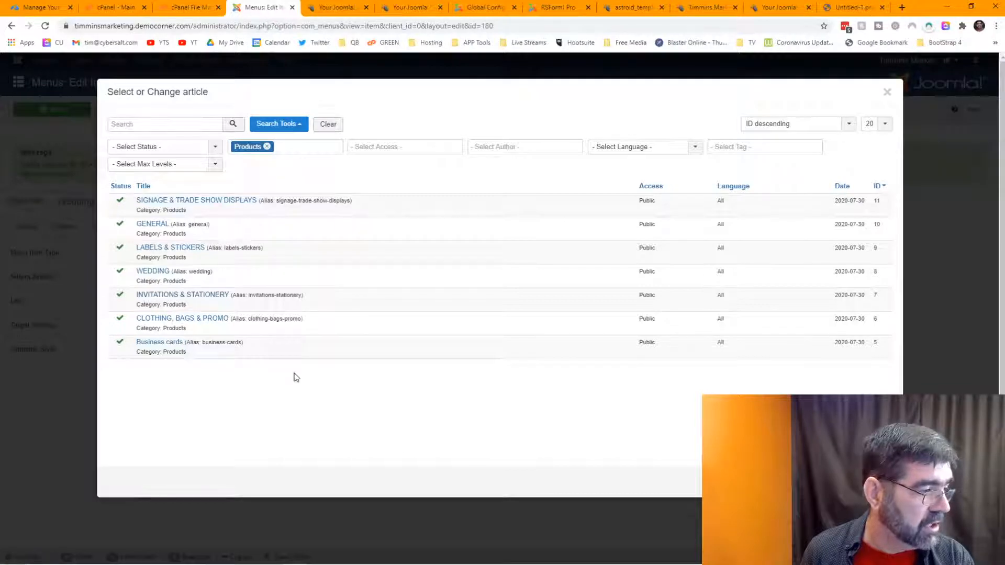
pyautogui.click(200, 297)
pyautogui.doubleClick(60, 201)
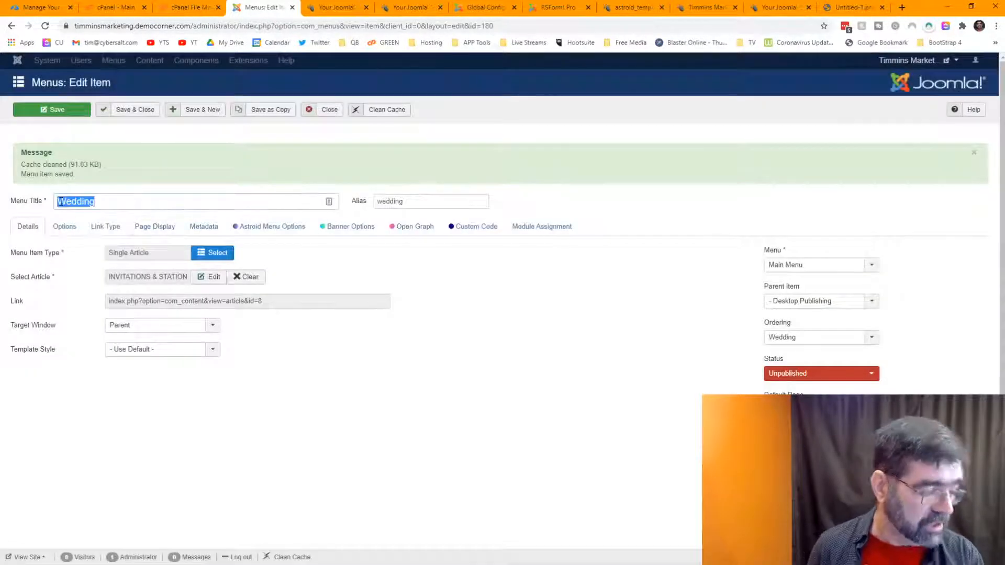
pyautogui.write('Invitat')
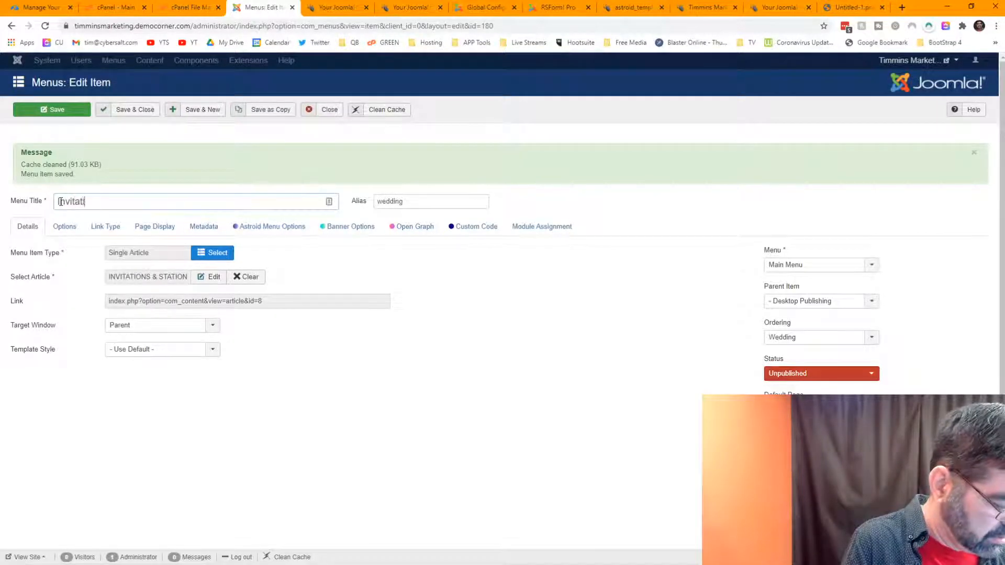
pyautogui.write('ions & ')
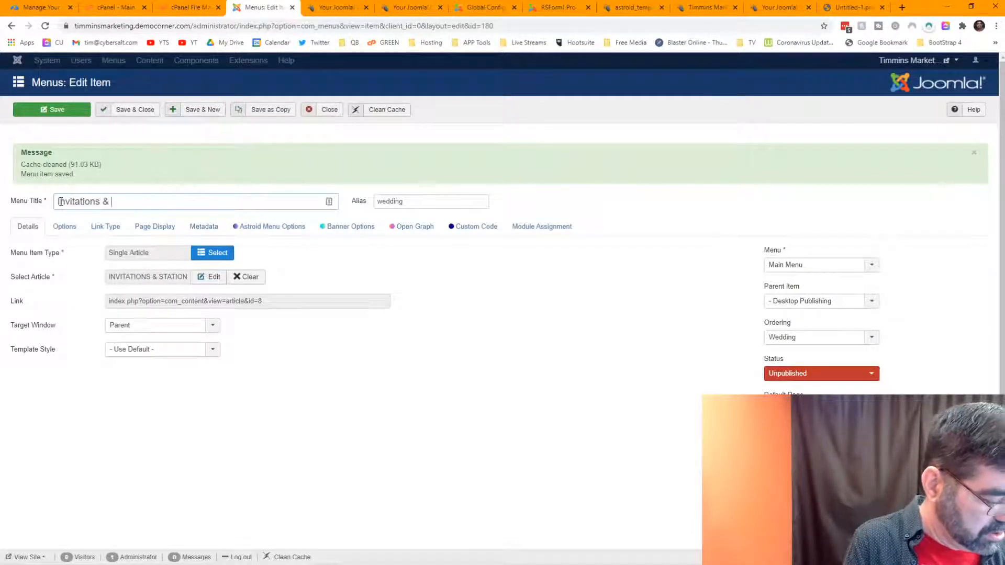
pyautogui.write('Statione')
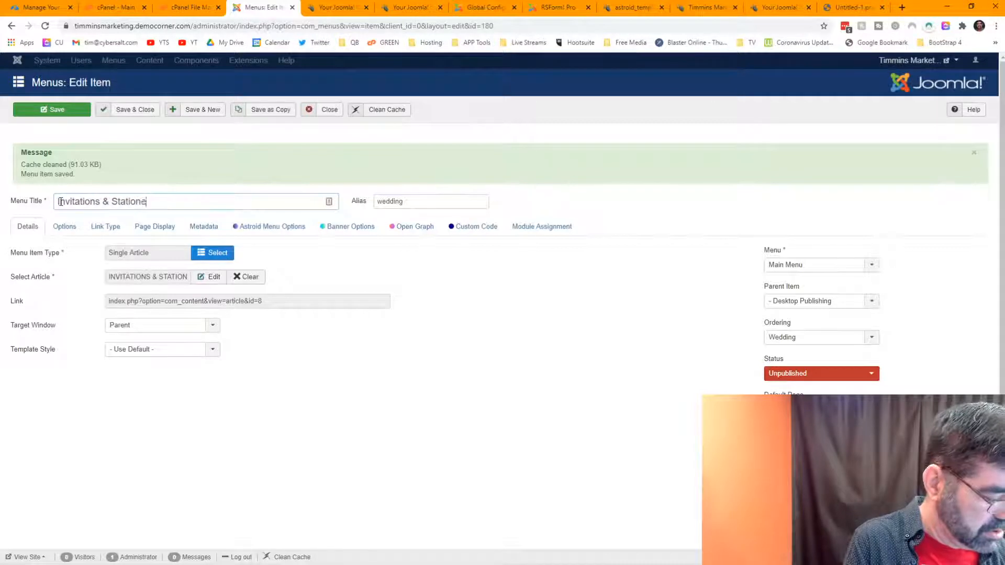
pyautogui.write('ry')
pyautogui.press('Tab')
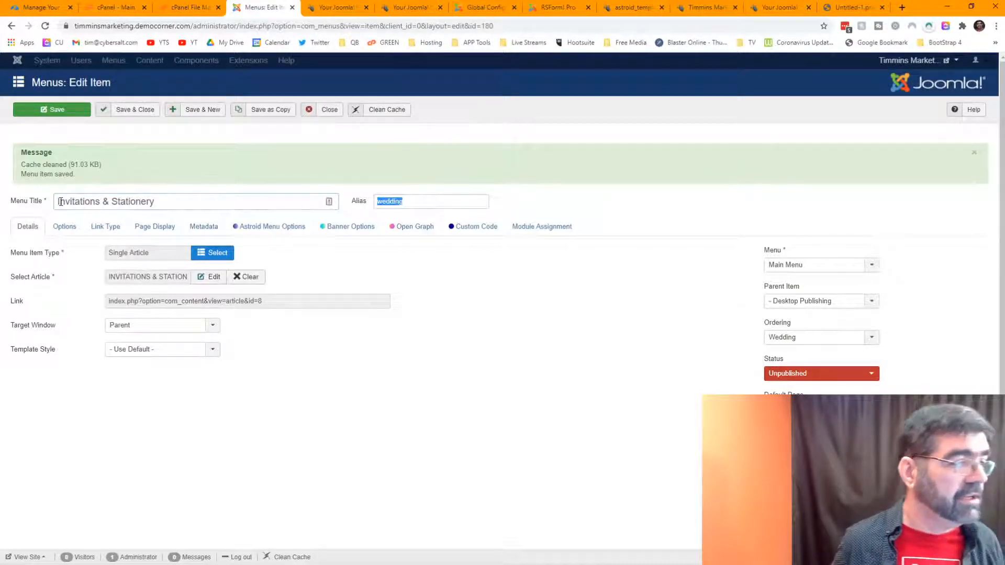
pyautogui.press('Delete')
pyautogui.click(276, 111)
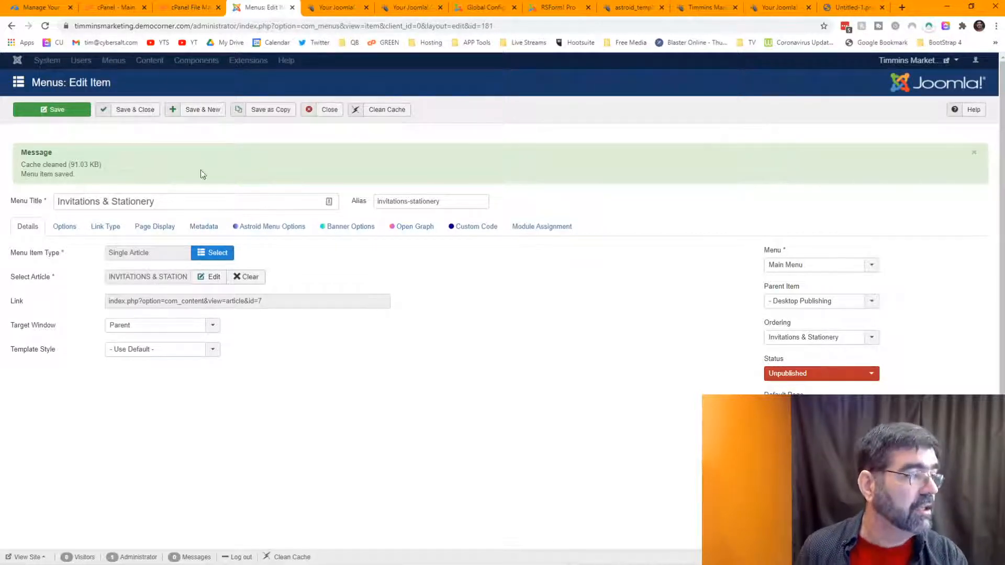
# Step: Relink to CLOTHING, BAGS & PROMO, retitle 'Clothing, Bags & Promo', clear the alias, save as copy, and close
pyautogui.click(247, 278)
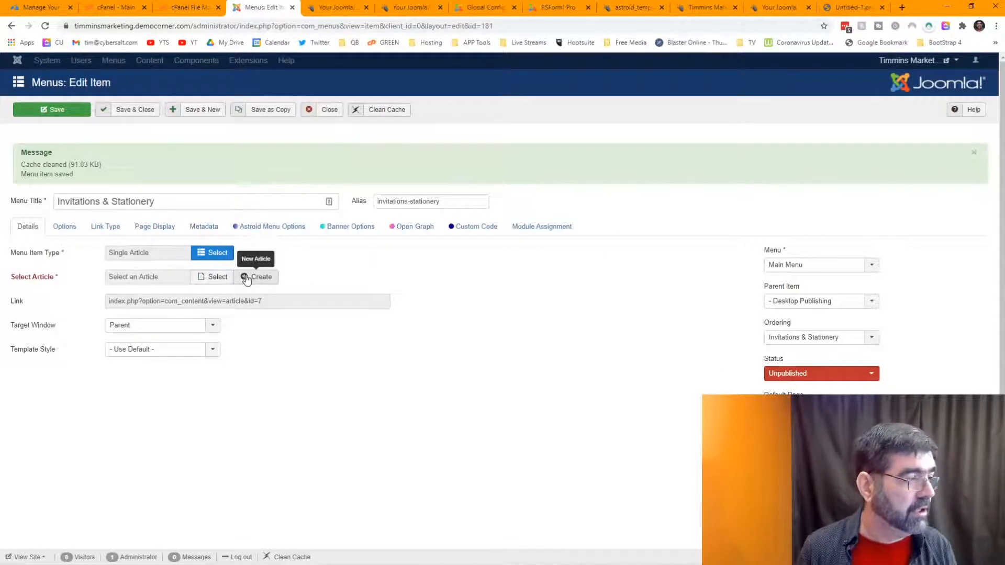
pyautogui.click(214, 278)
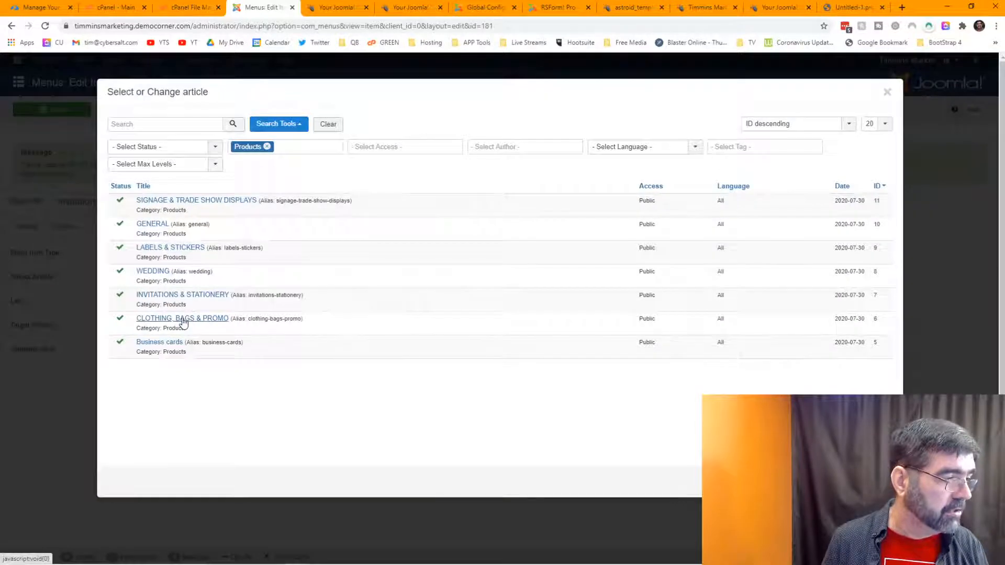
pyautogui.click(187, 320)
pyautogui.click(38, 201)
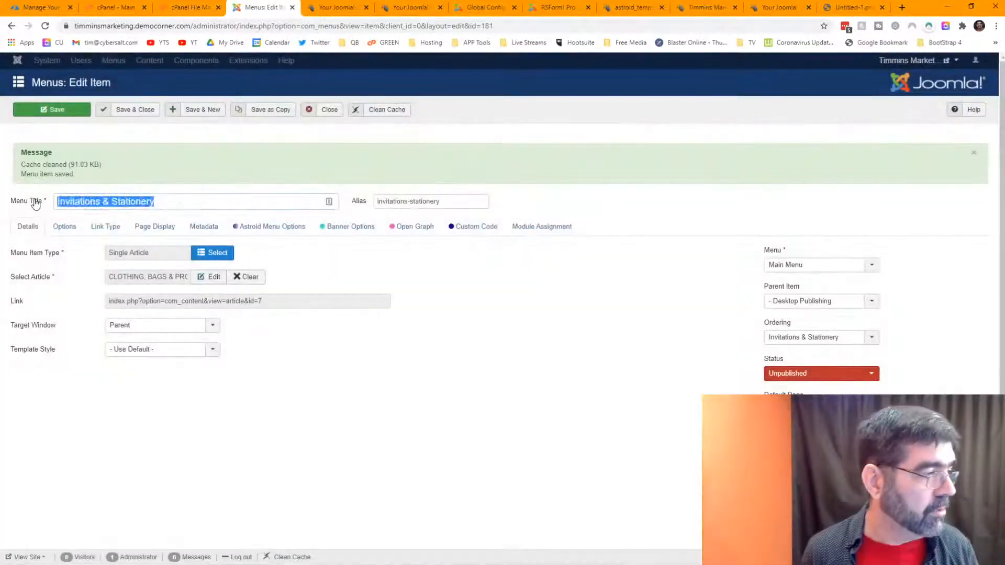
pyautogui.write('Clot')
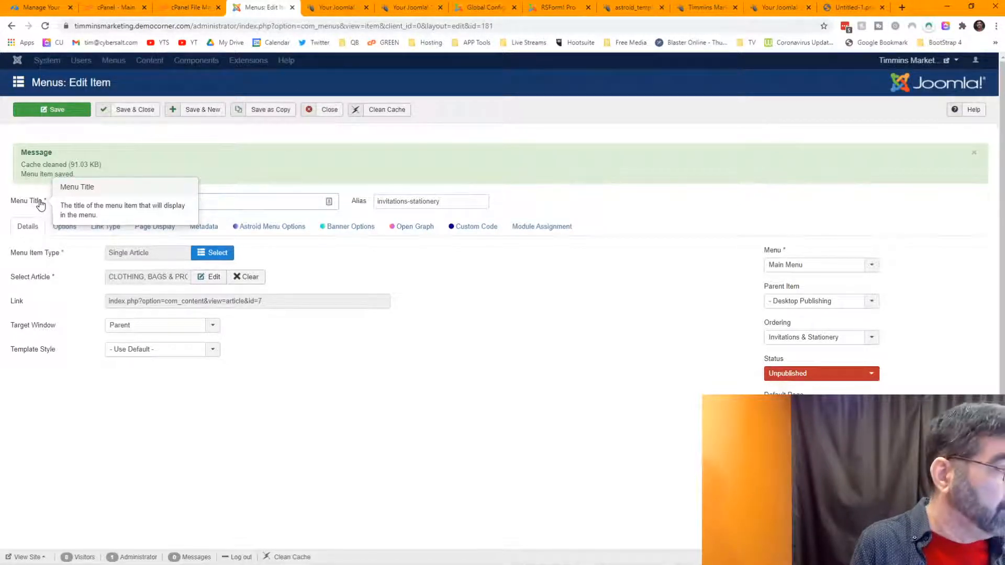
pyautogui.write('hing, Bags & Promo')
pyautogui.press('Tab')
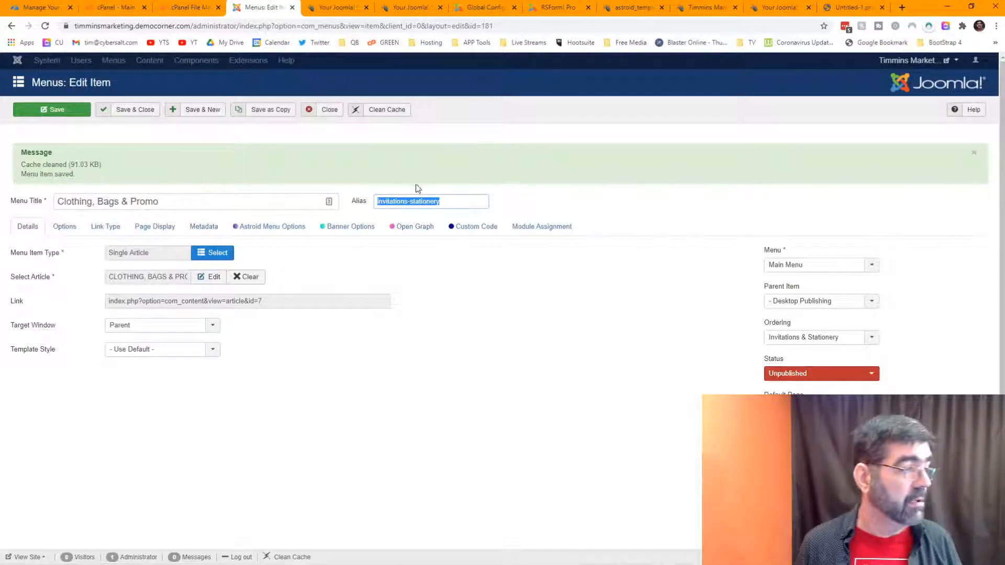
pyautogui.press('BackSpace')
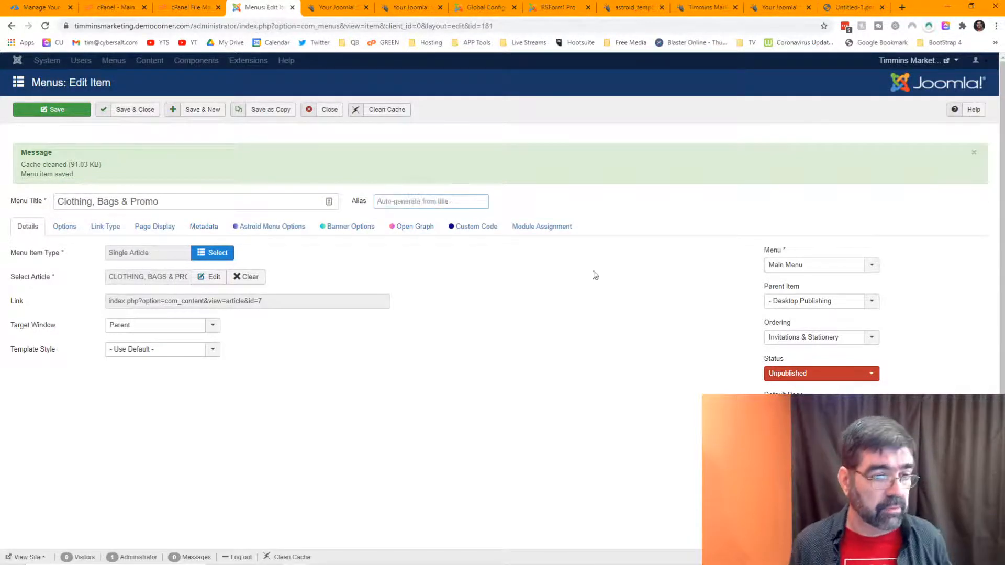
pyautogui.click(270, 113)
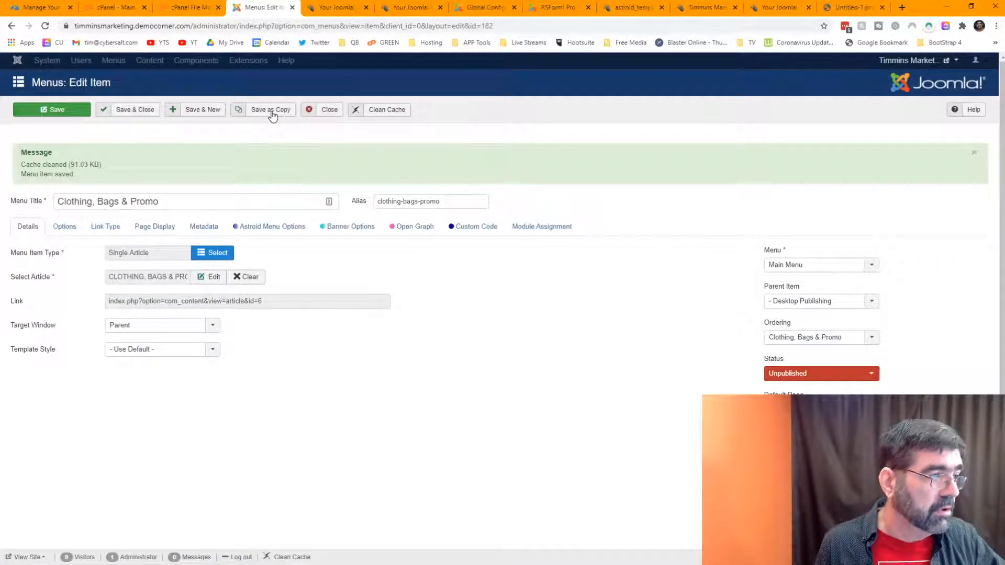
pyautogui.click(324, 114)
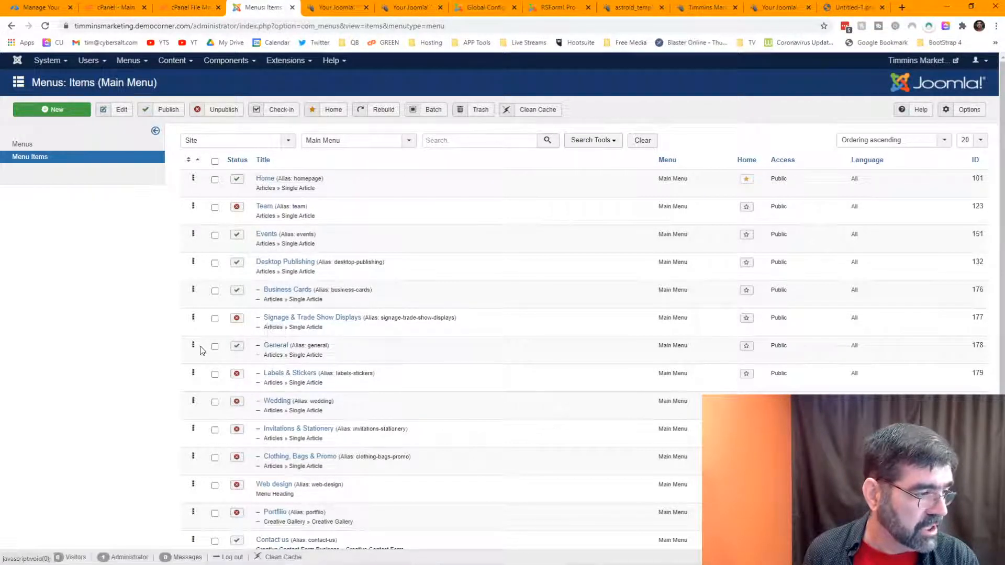
# Step: Drag General, Labels & Stickers, Invitations & Stationery and Clothing, Bags & Promo into alphabetical positions
pyautogui.moveTo(193, 346); pyautogui.dragTo(202, 317)
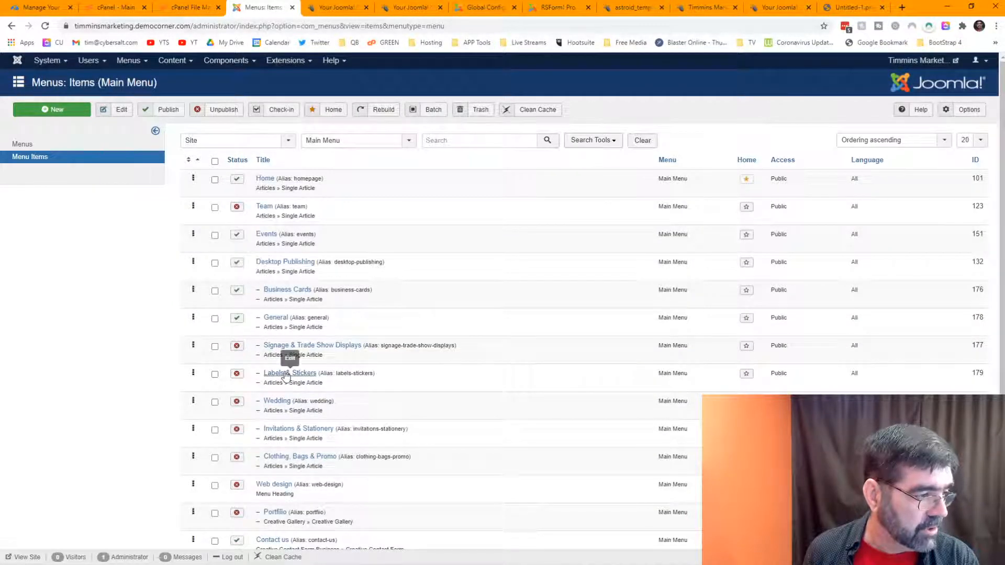
pyautogui.moveTo(193, 373); pyautogui.dragTo(193, 345)
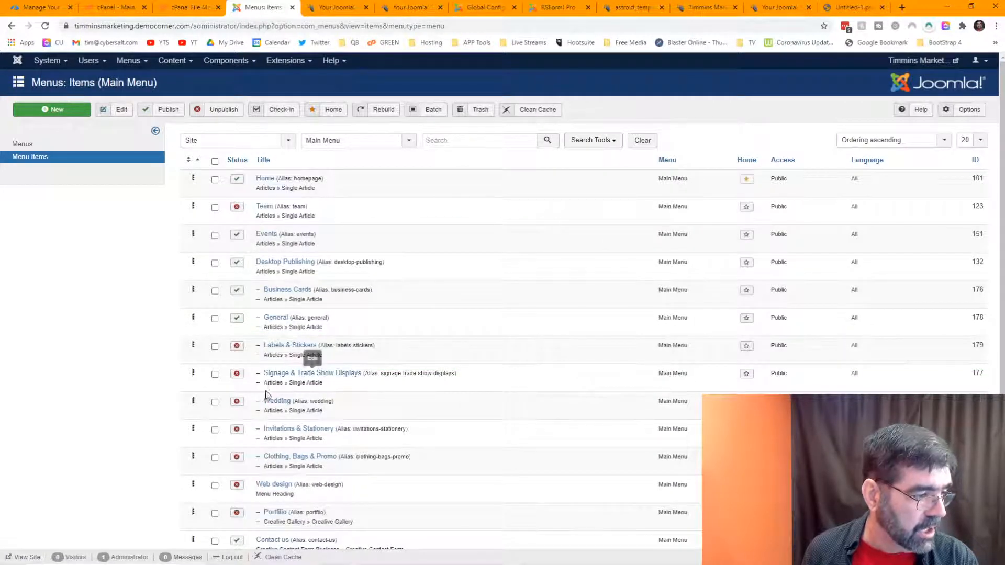
pyautogui.moveTo(192, 428); pyautogui.dragTo(199, 341)
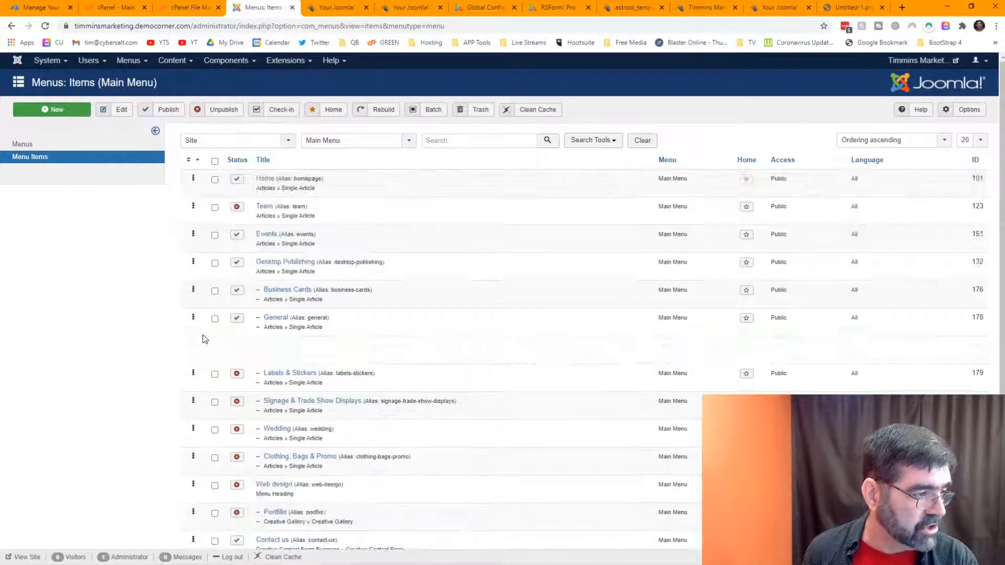
pyautogui.scroll(-2, 157, 340)
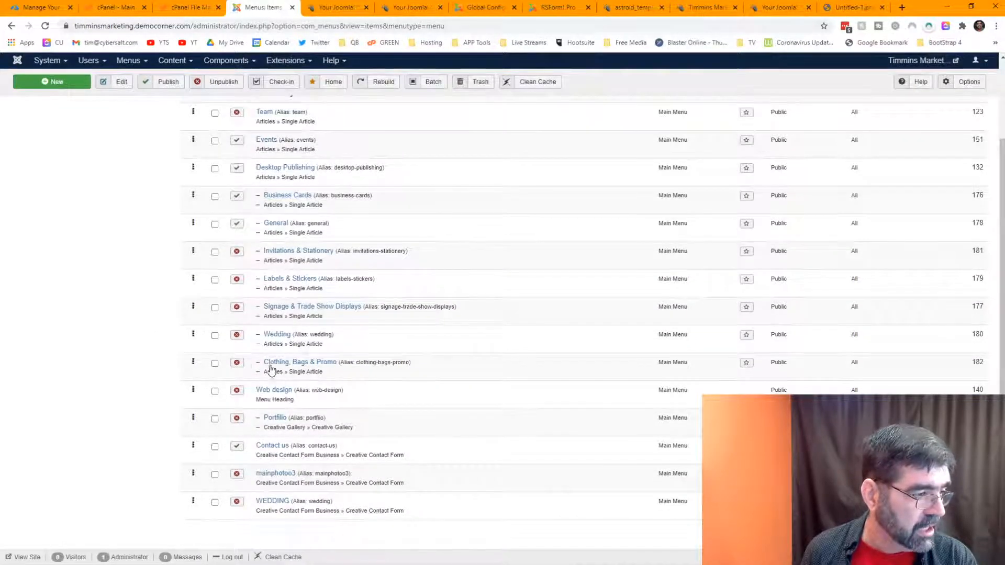
pyautogui.moveTo(193, 360); pyautogui.dragTo(209, 211)
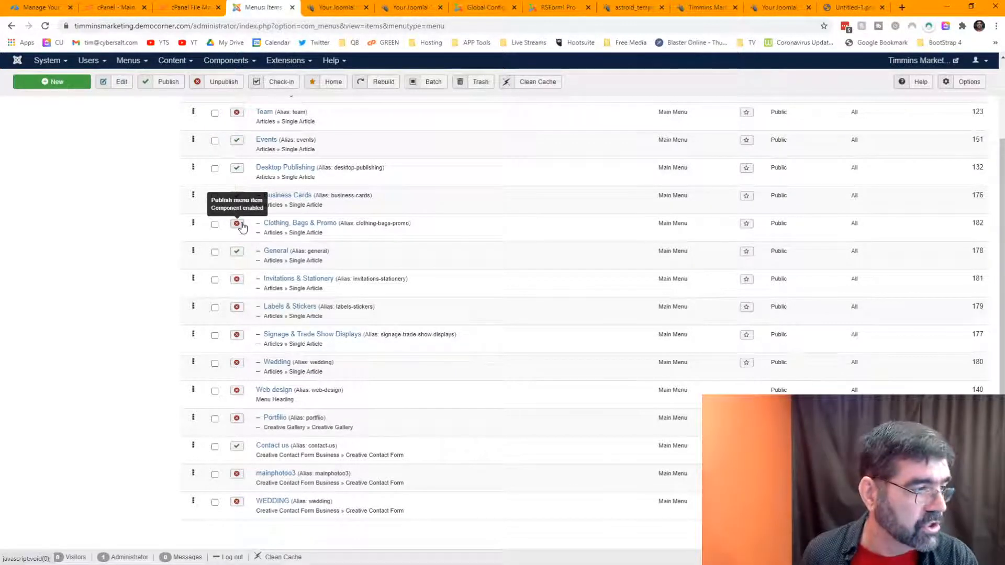
# Step: Check the unpublished submenu items, including Clothing, Bags & Promo and Invitations & Stationery, and publish them
pyautogui.click(214, 226)
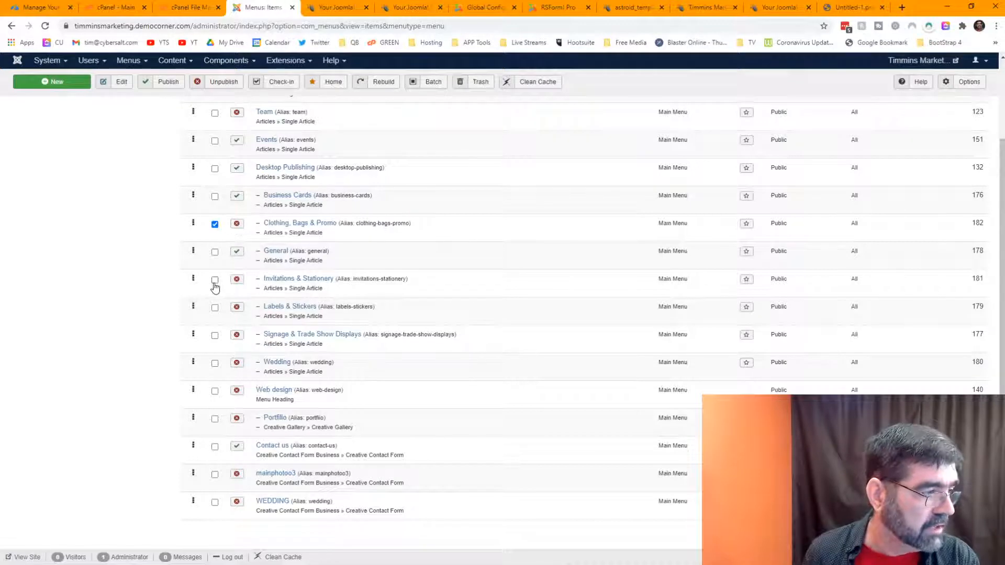
pyautogui.click(215, 280)
pyautogui.click(215, 336)
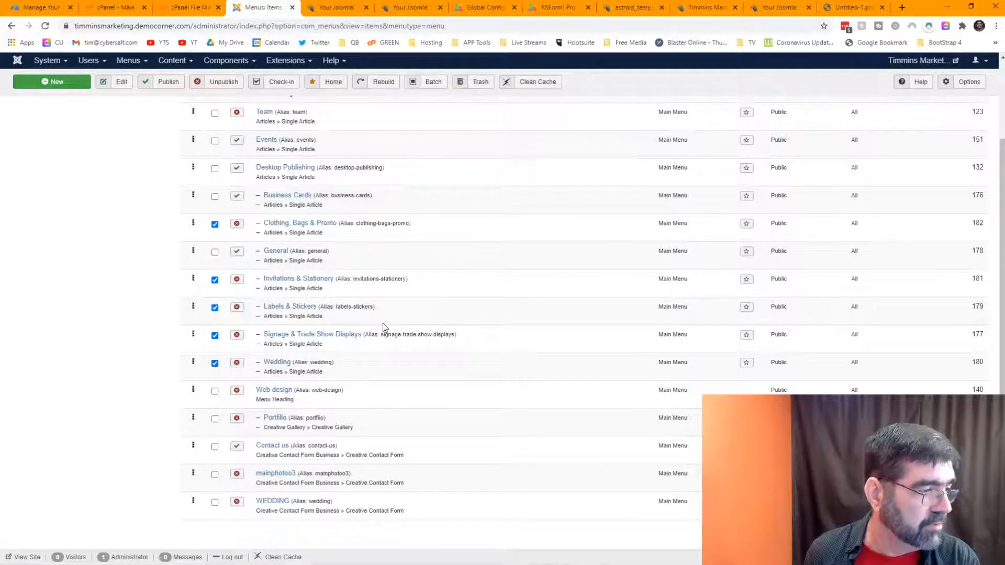
pyautogui.scroll(3, 382, 326)
pyautogui.click(163, 109)
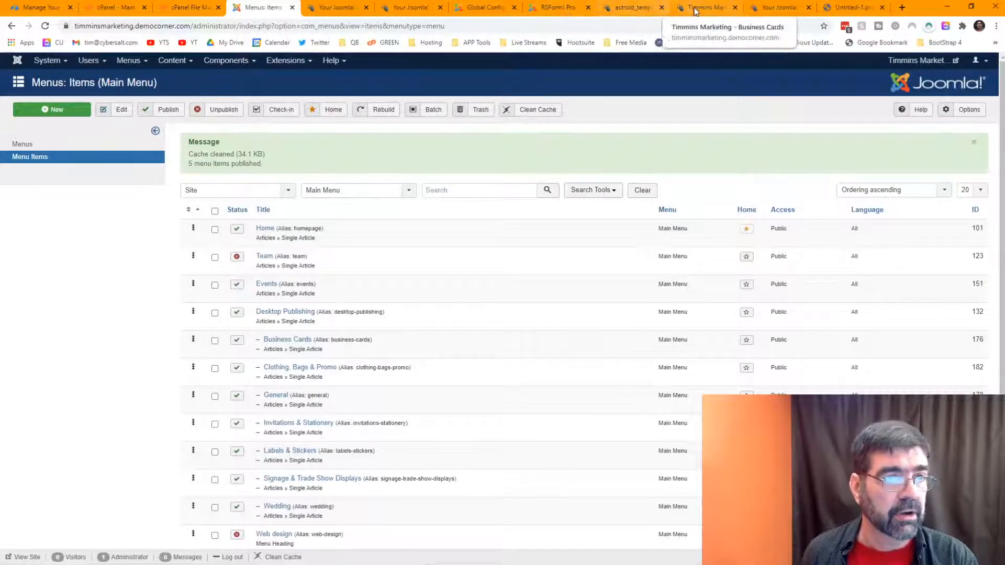
pyautogui.click(696, 11)
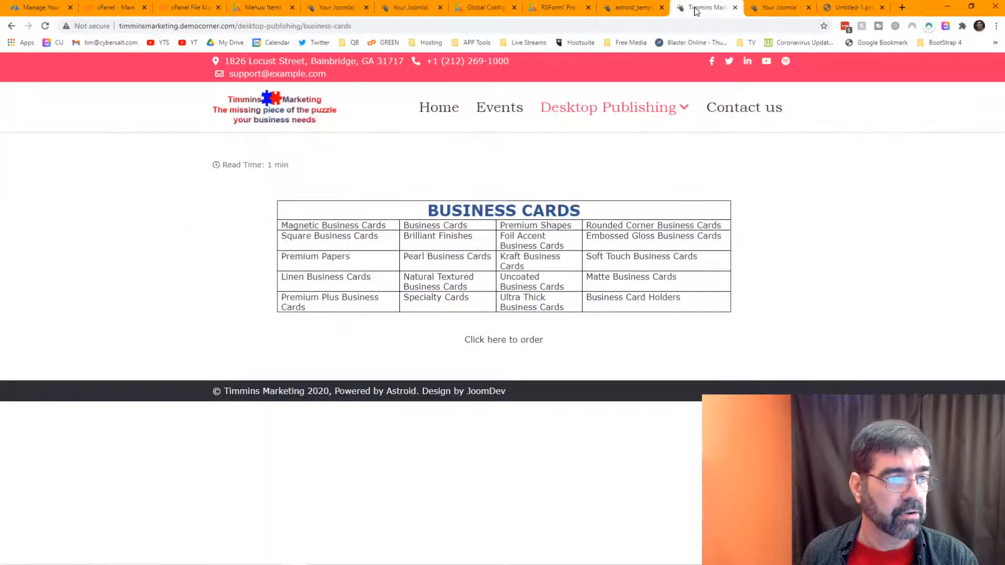
# Step: Reload the live Business Cards page and check the Desktop Publishing dropdown for the seven product pages
pyautogui.click(45, 26)
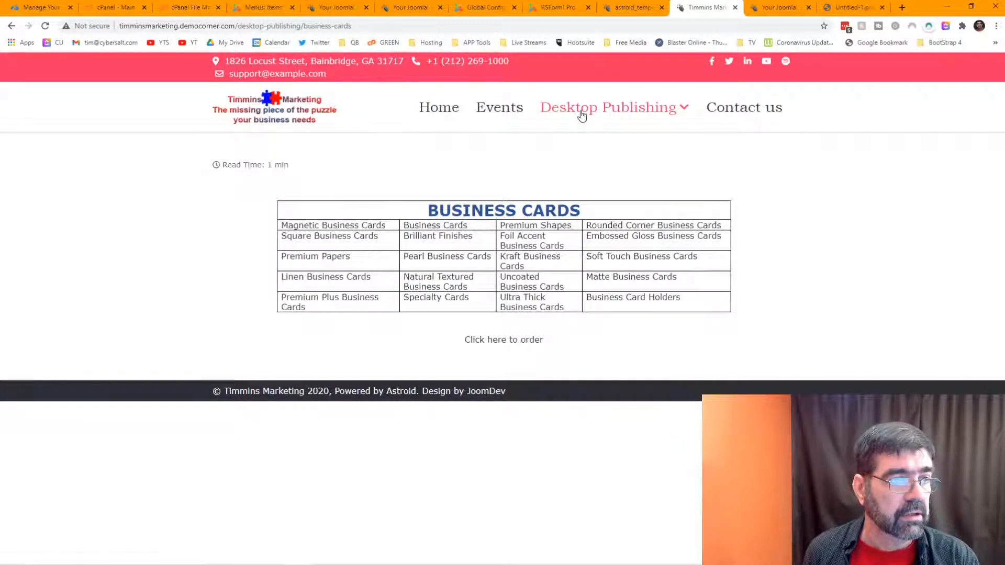
pyautogui.moveTo(581, 112)
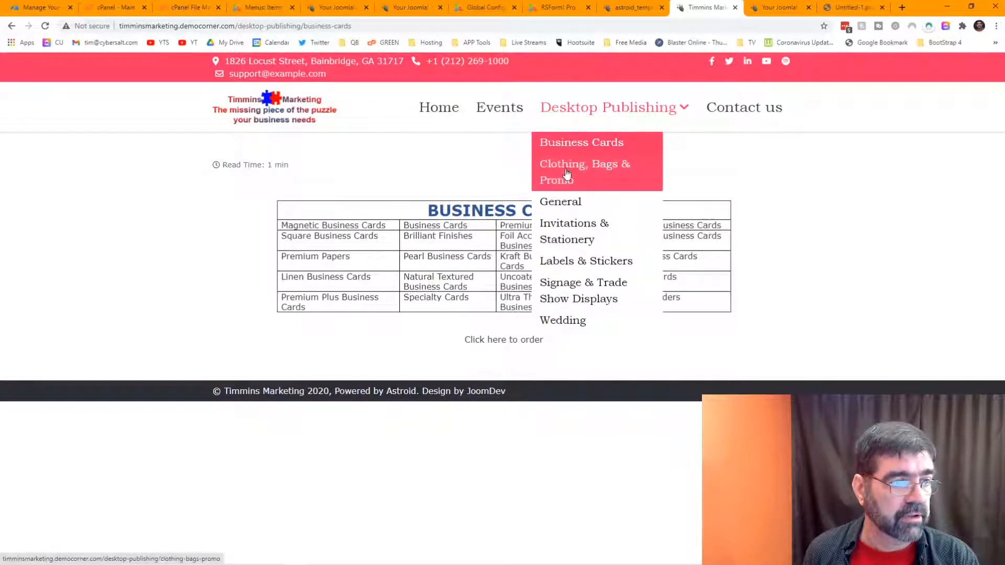
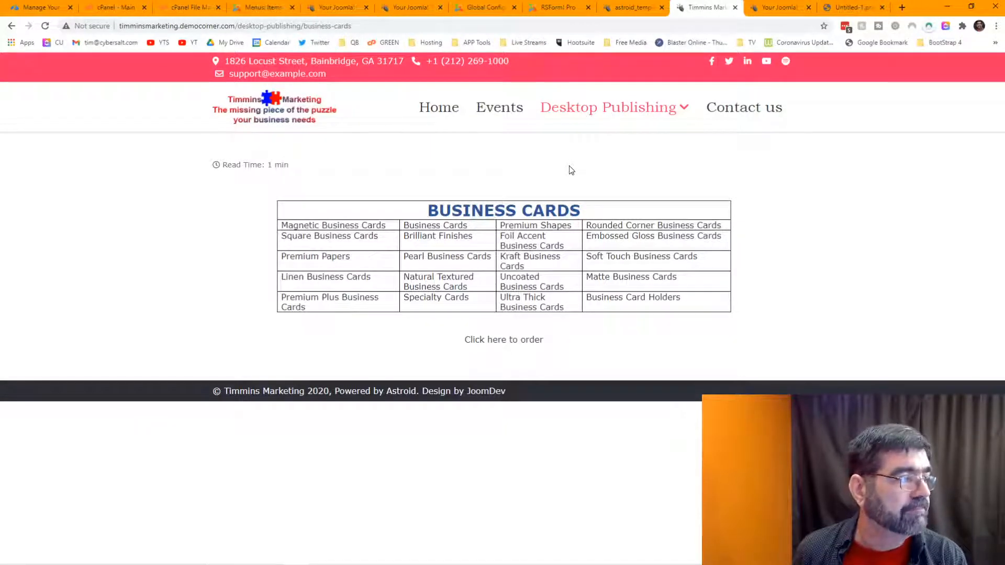
# Step: Open Desktop Publishing from the Main Menu items list for editing
pyautogui.click(260, 7)
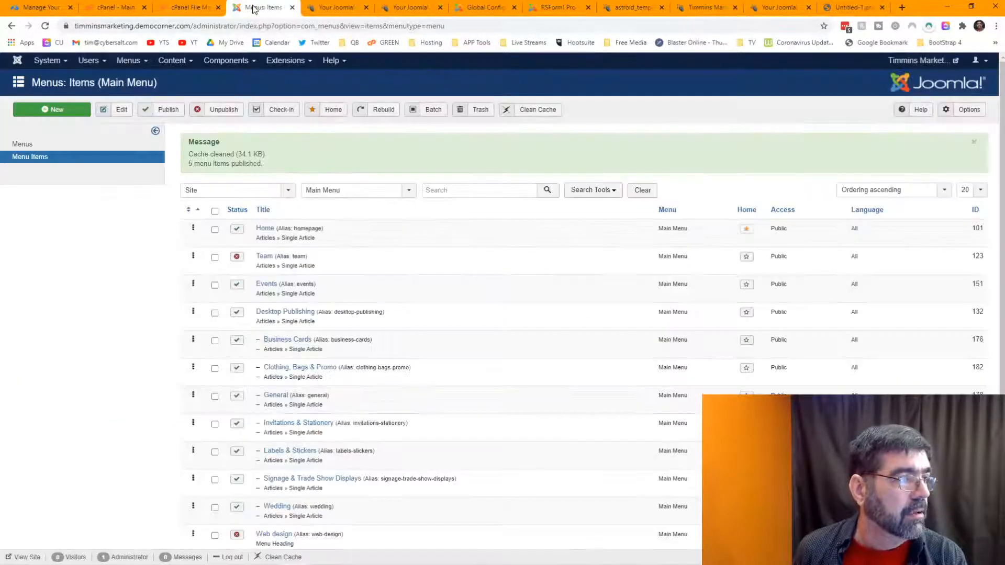
pyautogui.scroll(-3, 366, 189)
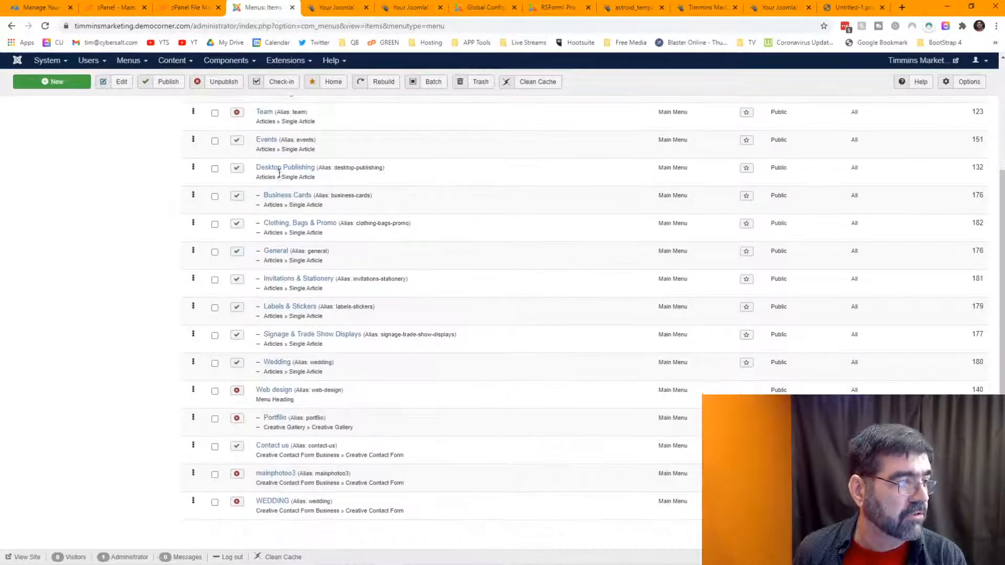
pyautogui.click(278, 170)
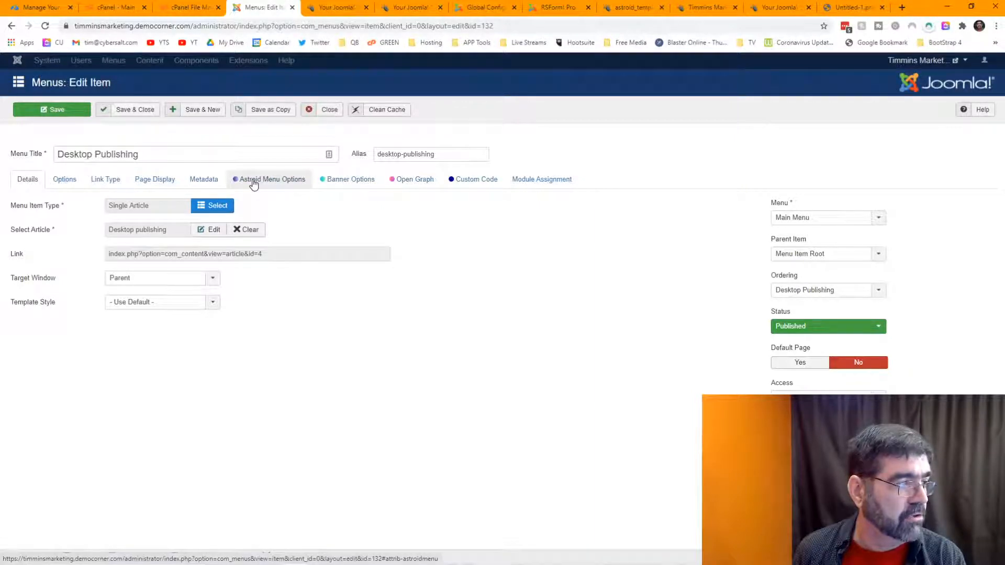
# Step: Turn on Mega Menu in the item's Astroid Menu Options and save
pyautogui.click(253, 182)
pyautogui.click(34, 281)
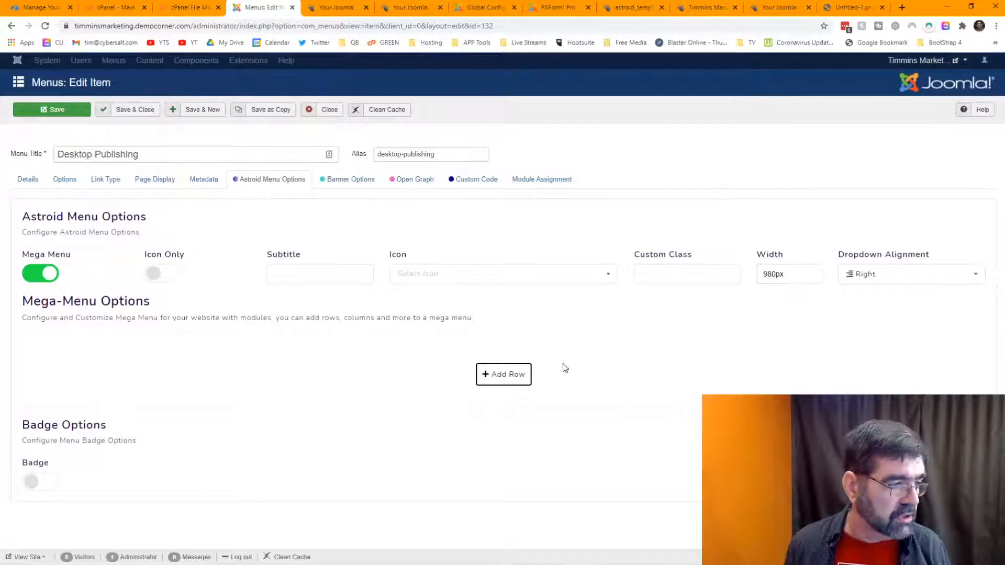
pyautogui.click(58, 110)
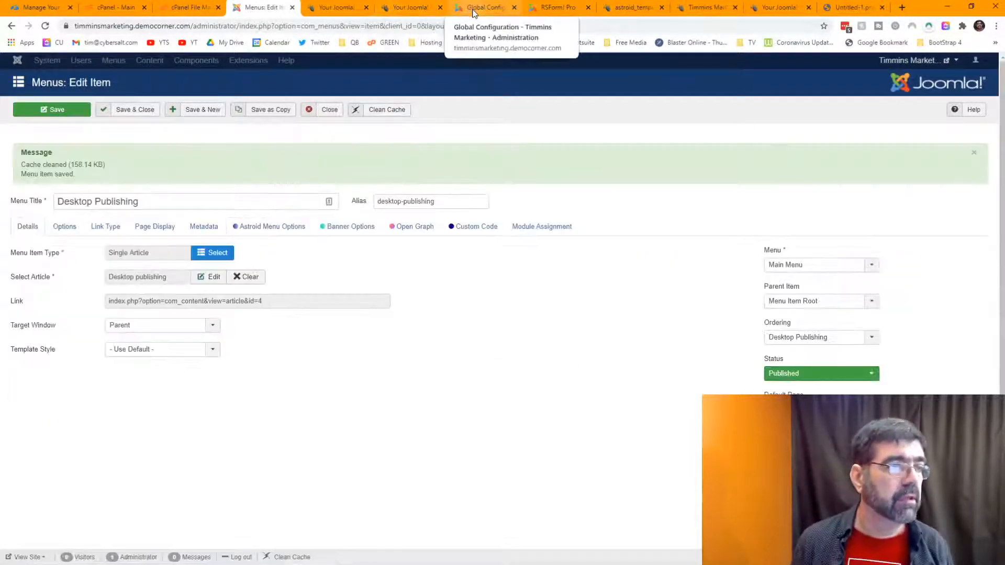
# Step: Check the Desktop Publishing page on the live site, then return to the item's Astroid options
pyautogui.click(328, 9)
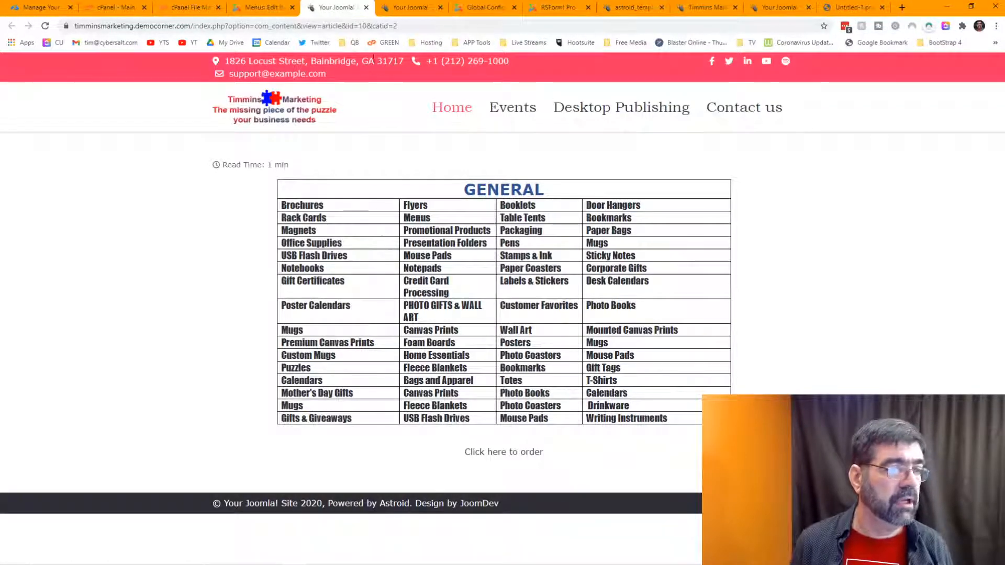
pyautogui.click(445, 113)
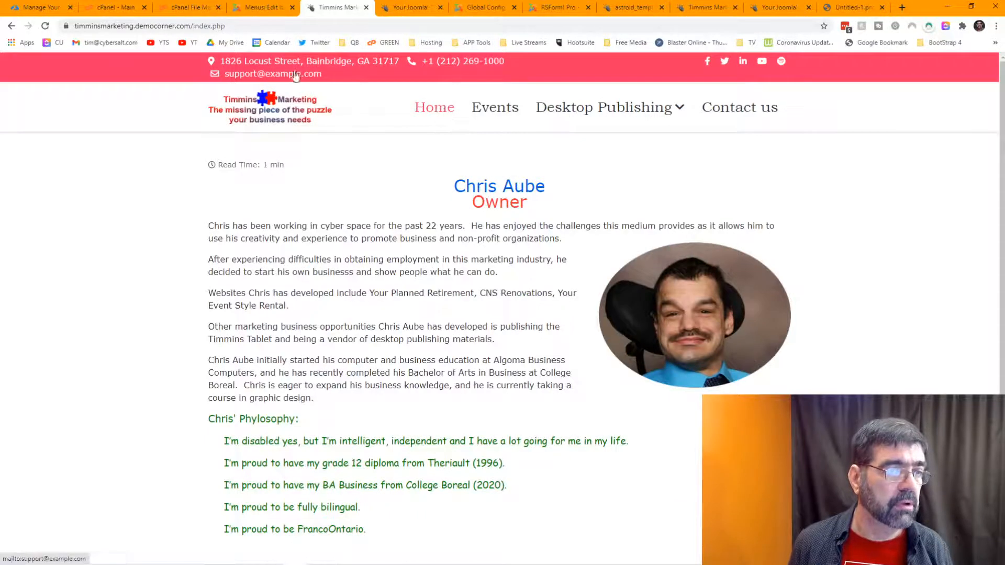
pyautogui.click(563, 111)
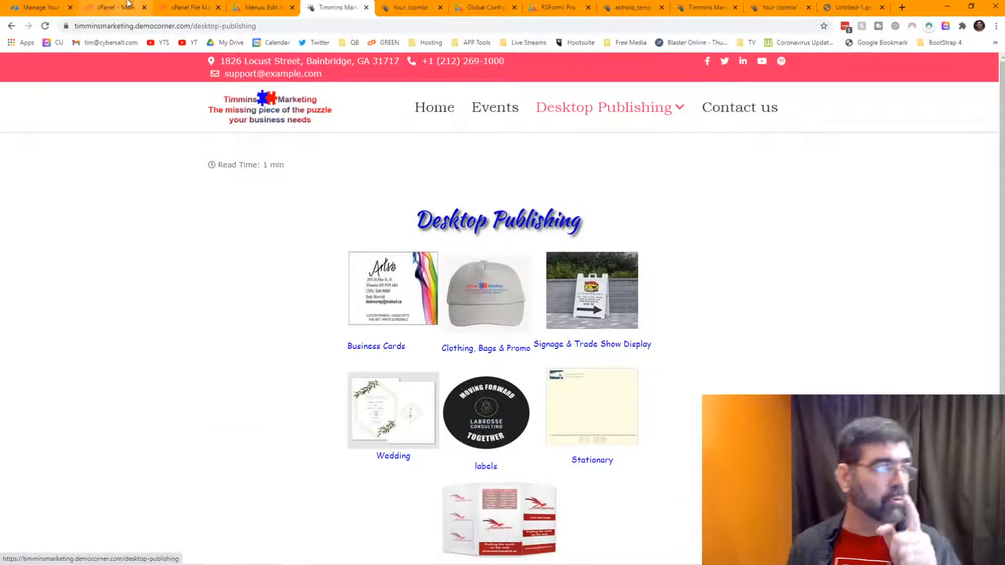
pyautogui.click(257, 7)
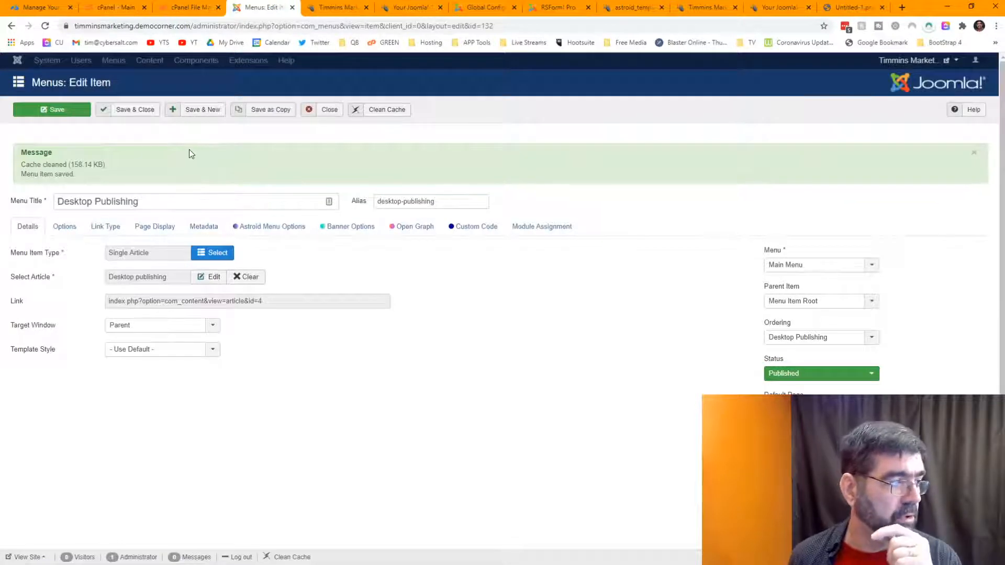
pyautogui.click(270, 232)
# Step: Add a 6|6 row to the mega menu with Business Cards in the left column
pyautogui.scroll(-1, 597, 278)
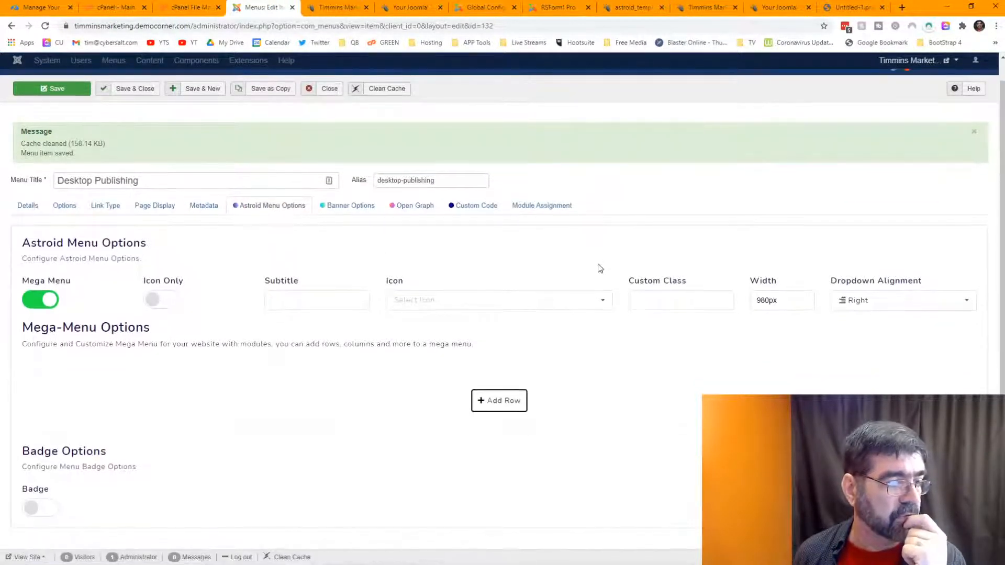
pyautogui.click(491, 407)
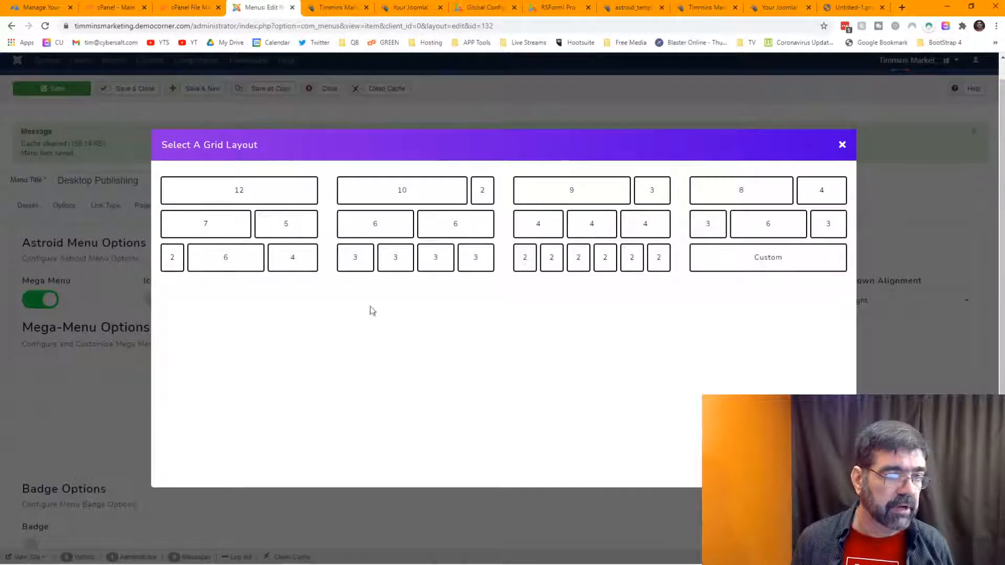
pyautogui.click(423, 231)
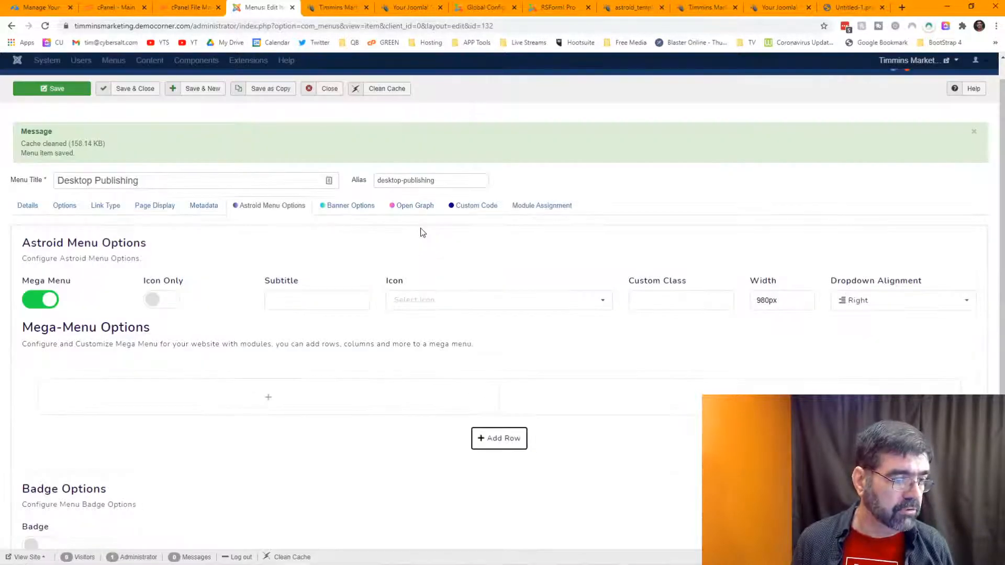
pyautogui.click(270, 399)
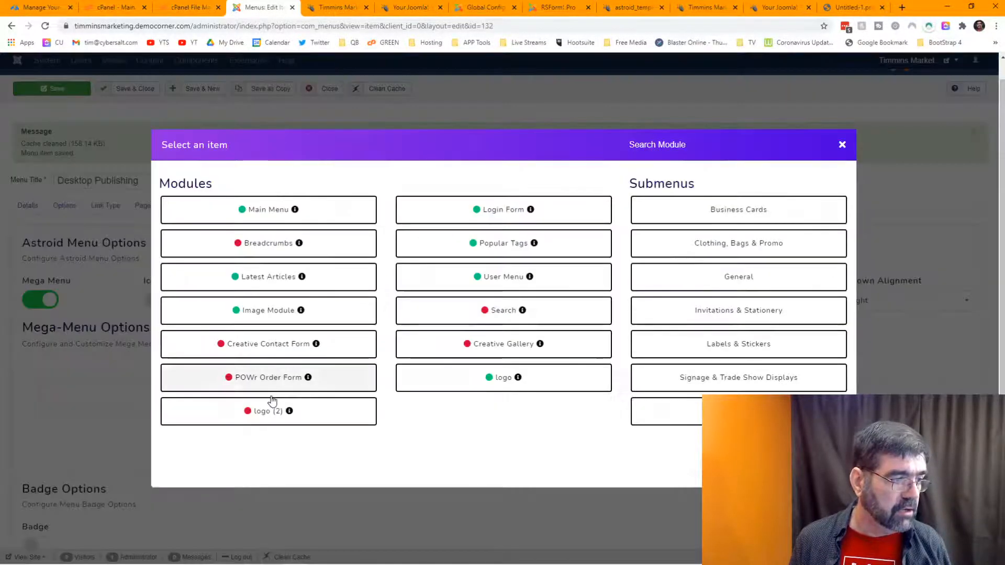
pyautogui.click(685, 215)
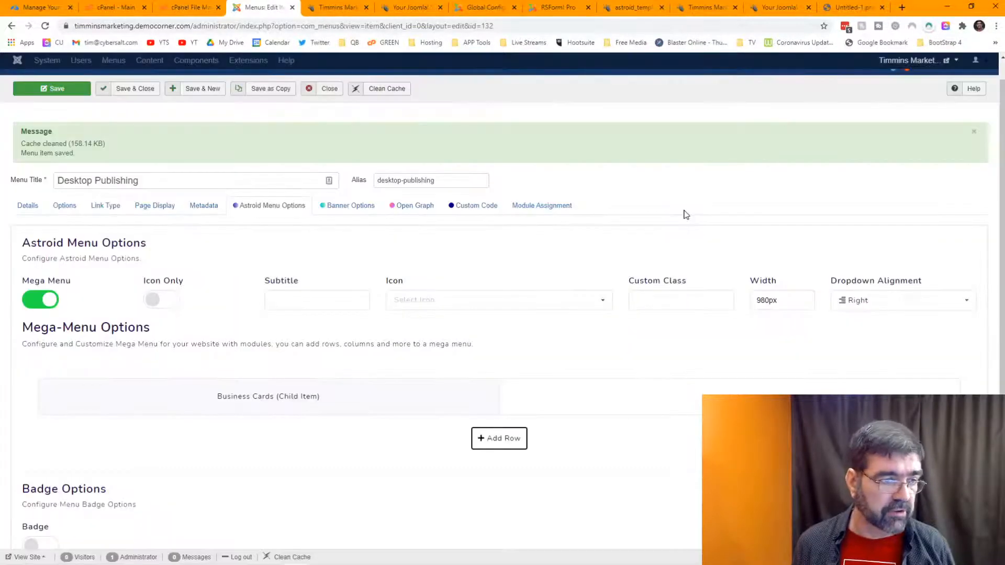
# Step: Add a second full-width row and add Clothing, Bags & Promo and General to the left column
pyautogui.click(492, 439)
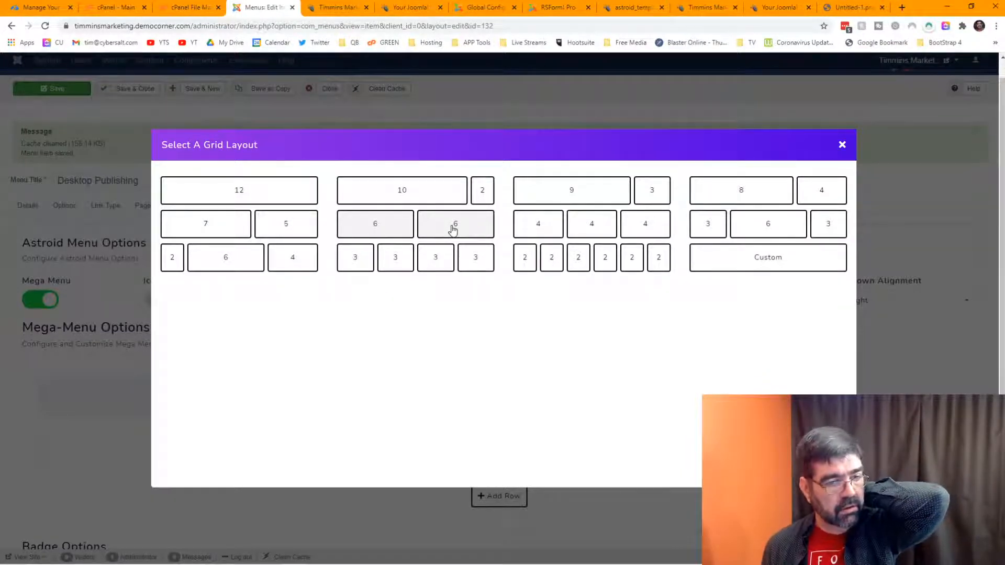
pyautogui.click(842, 145)
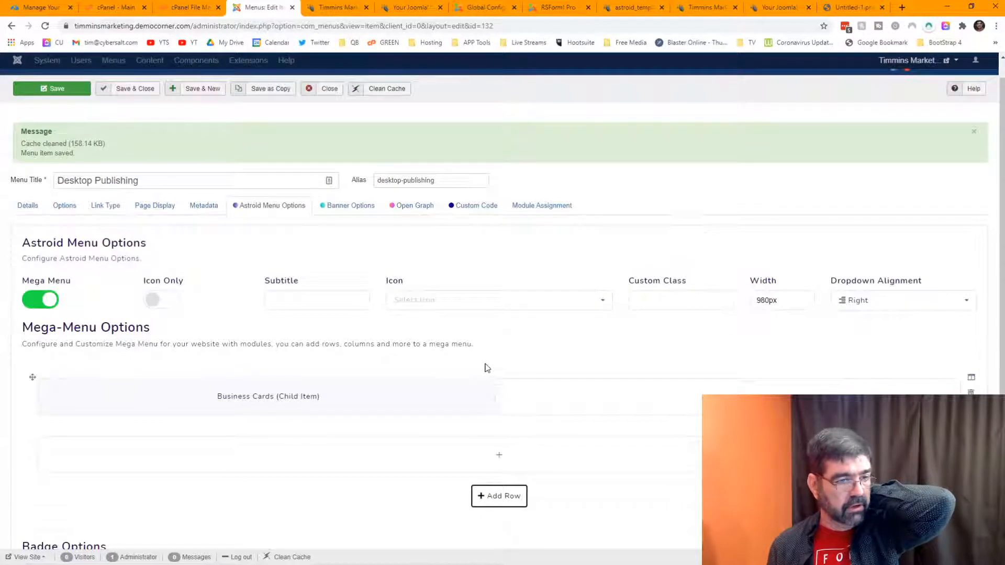
pyautogui.moveTo(476, 397)
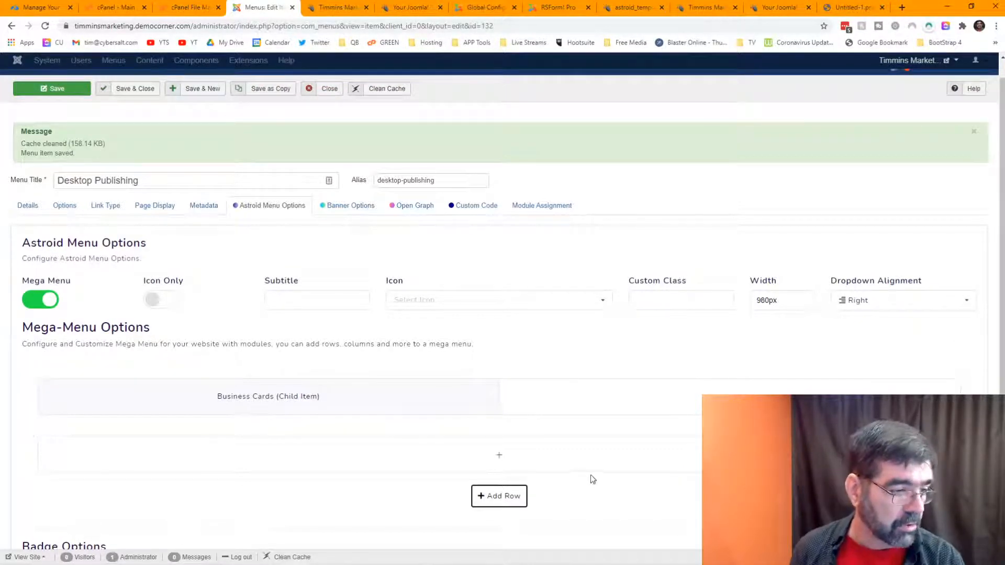
pyautogui.click(266, 414)
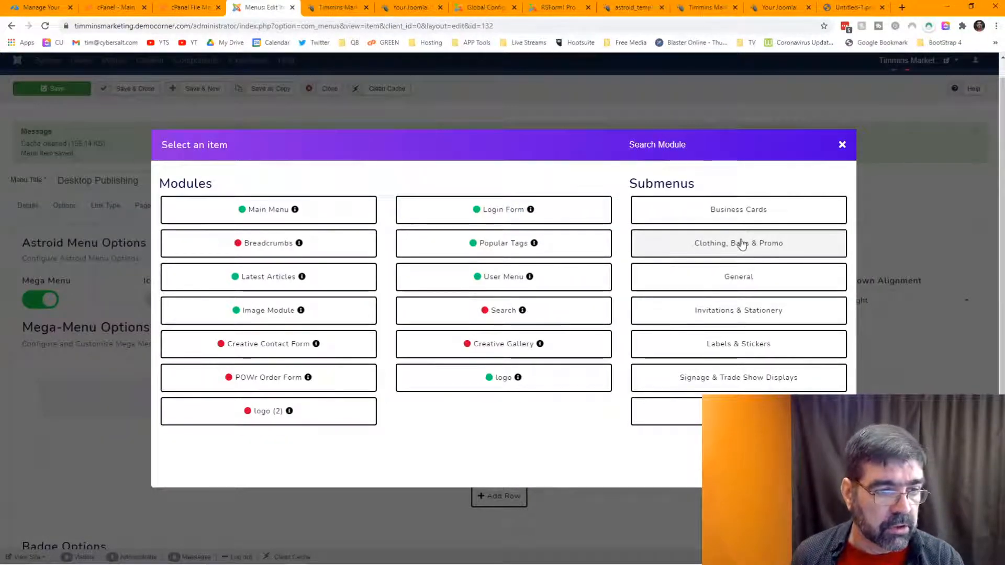
pyautogui.click(743, 240)
pyautogui.click(269, 443)
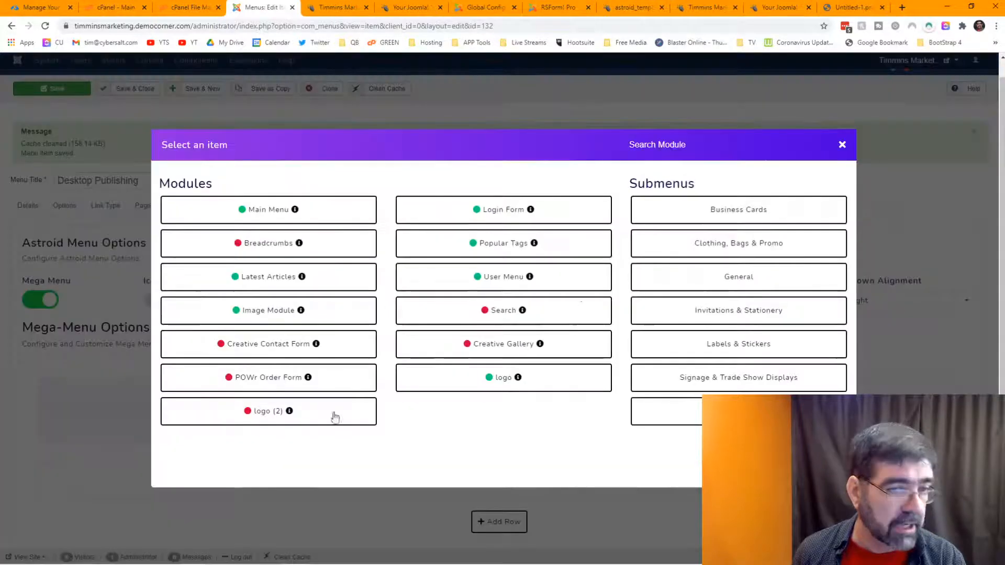
pyautogui.click(720, 284)
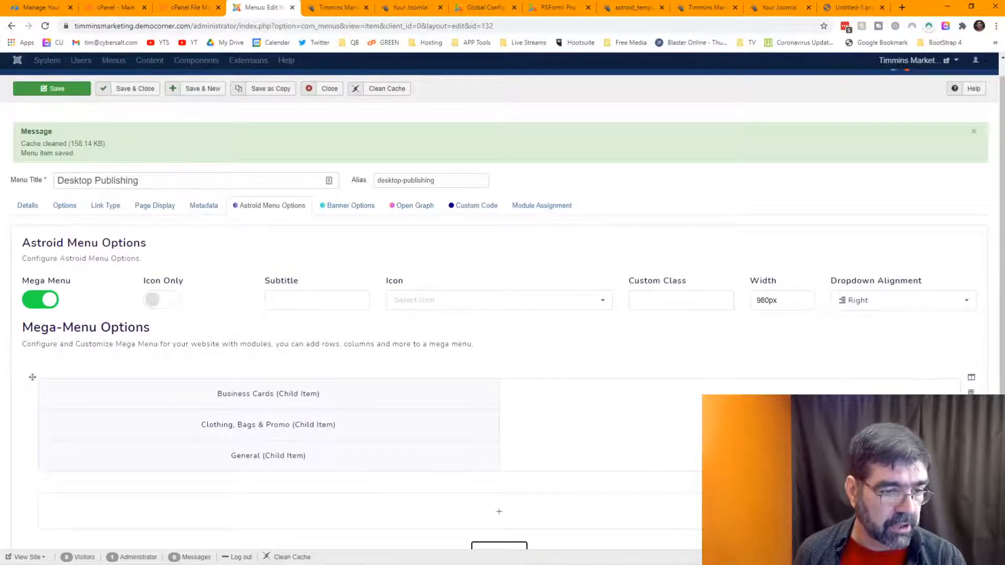
# Step: Fill the right column with Invitations & Stationery, Labels & Stickers and Signage & Trade Show Displays
pyautogui.click(731, 411)
pyautogui.click(743, 311)
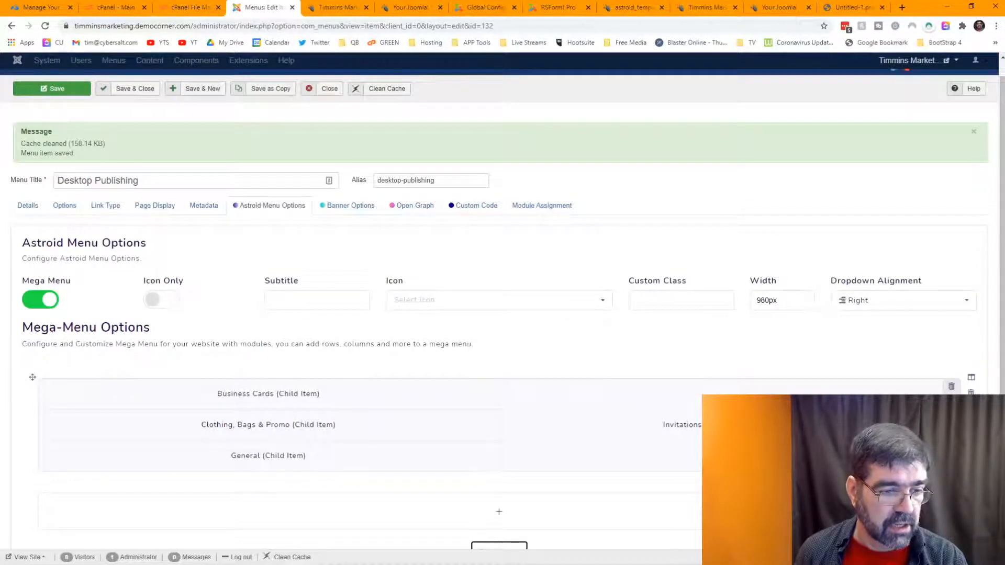
pyautogui.click(731, 470)
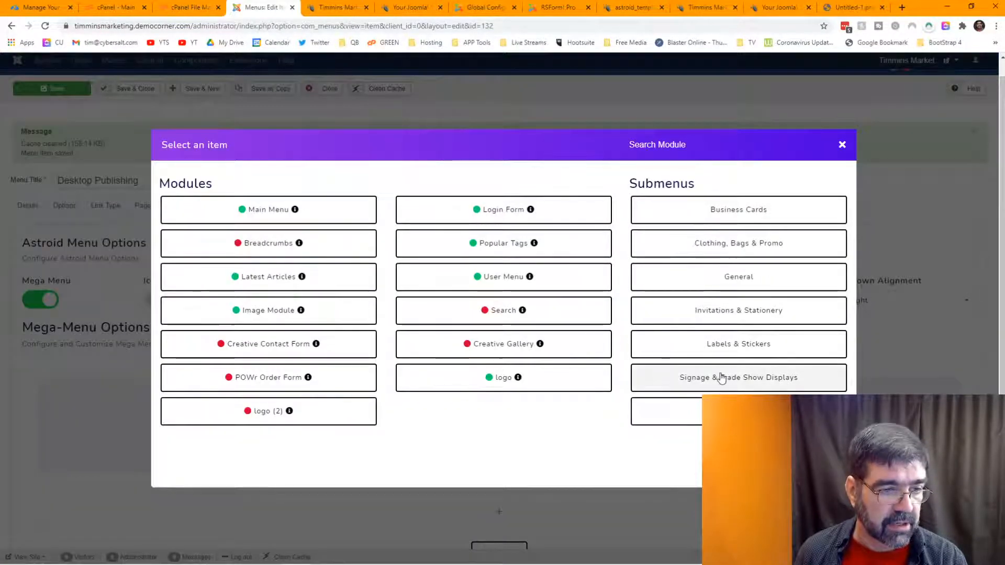
pyautogui.click(718, 346)
pyautogui.click(731, 470)
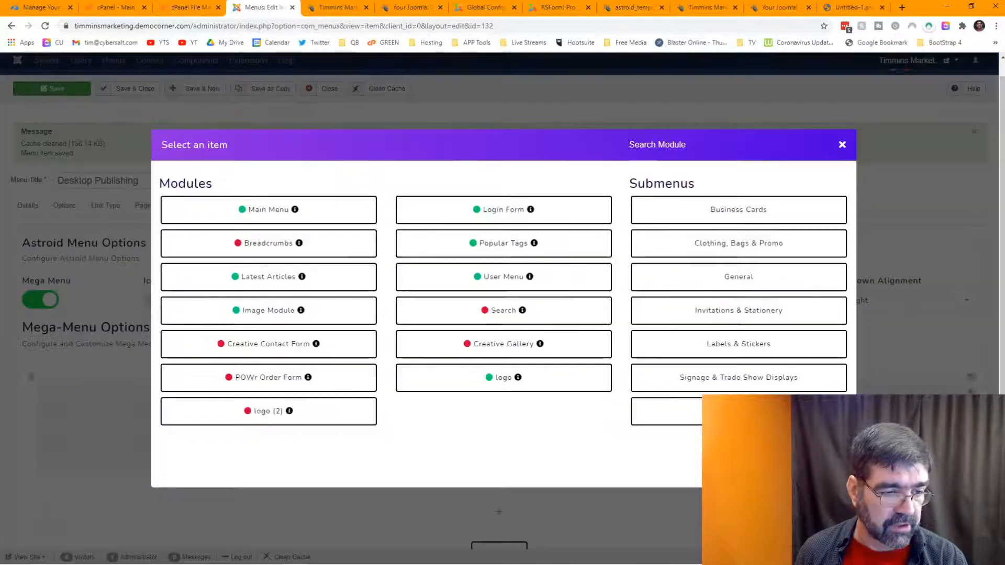
pyautogui.click(728, 378)
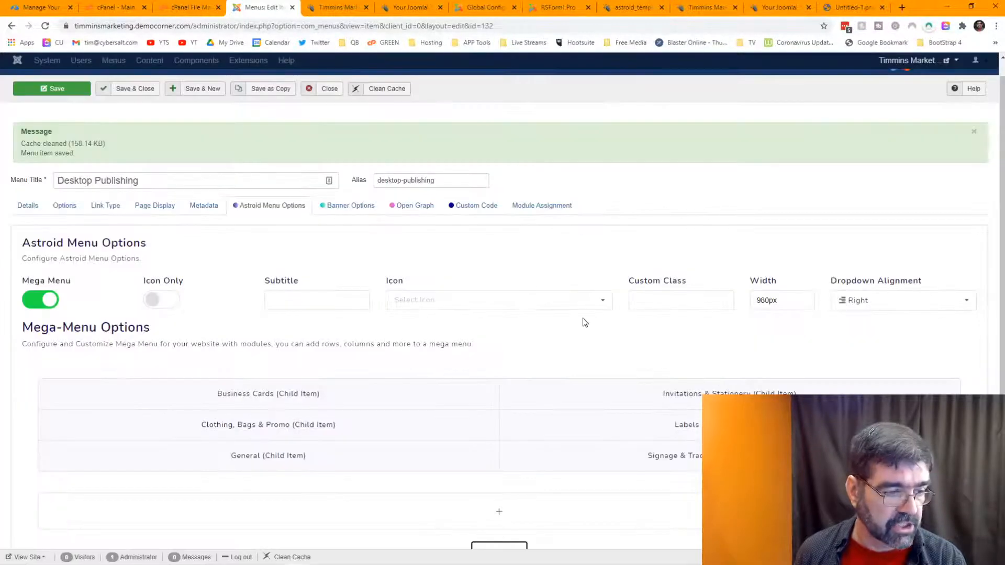
# Step: Put Wedding in the second row and save the mega menu layout
pyautogui.scroll(-3, 583, 318)
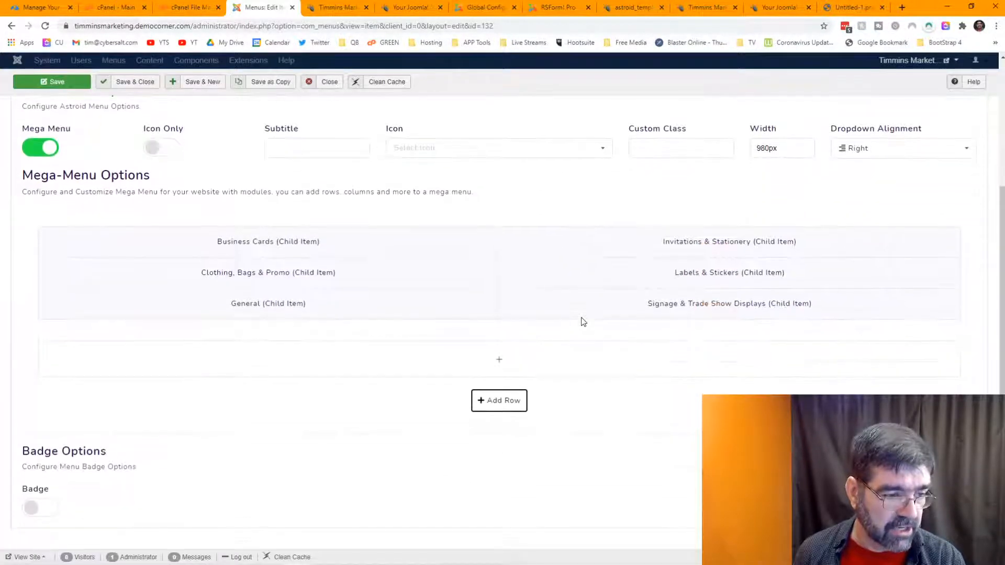
pyautogui.click(500, 362)
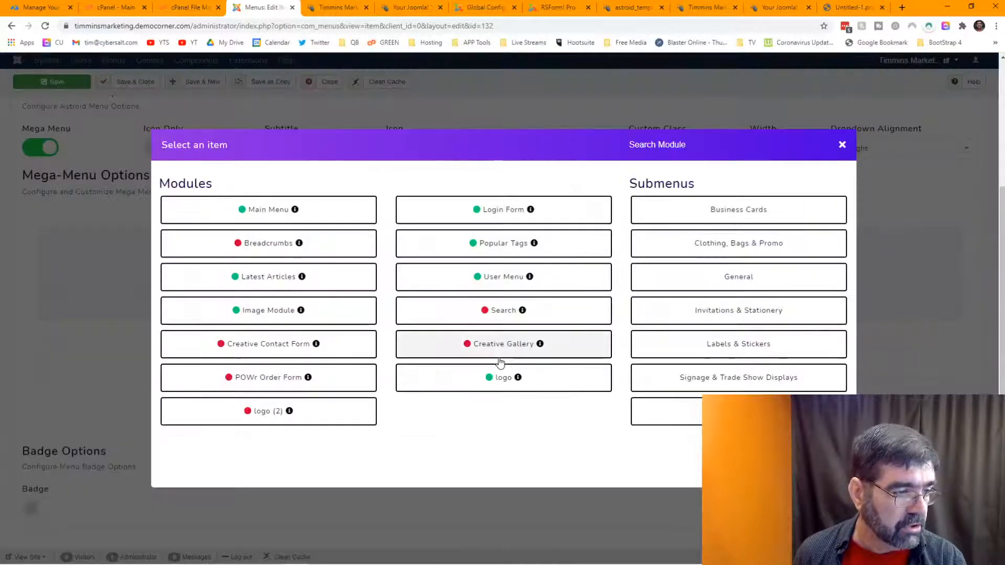
pyautogui.click(739, 411)
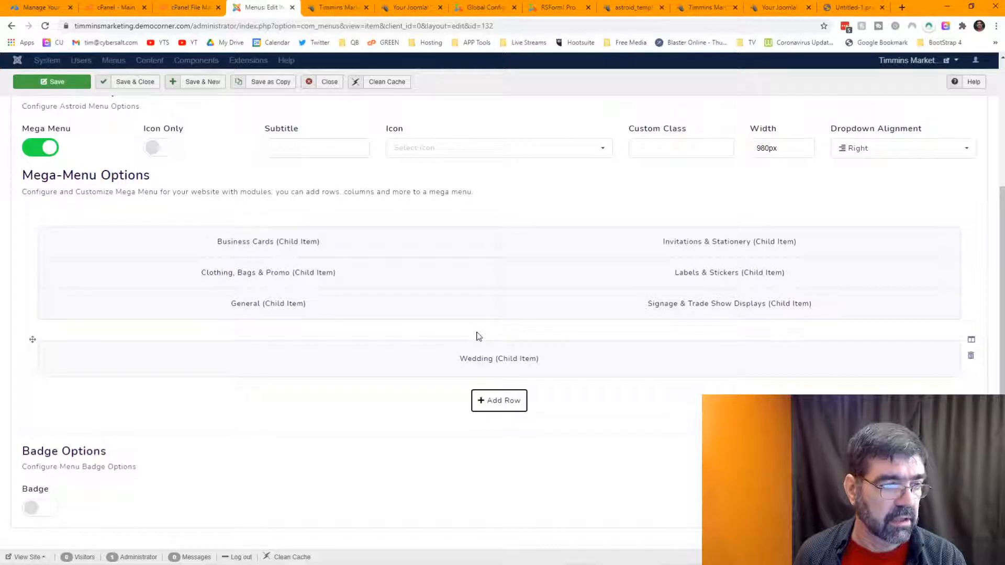
pyautogui.click(58, 82)
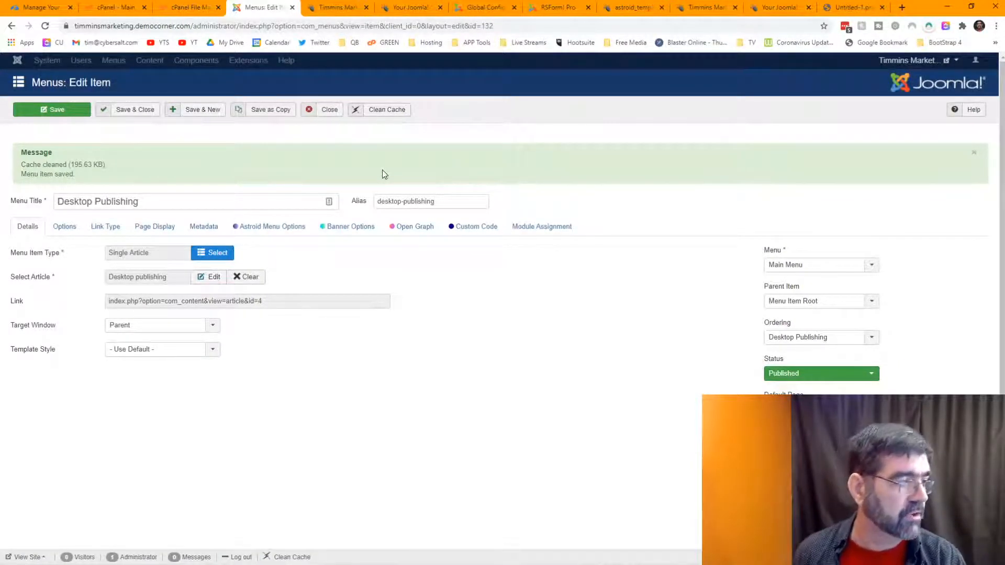
pyautogui.click(336, 11)
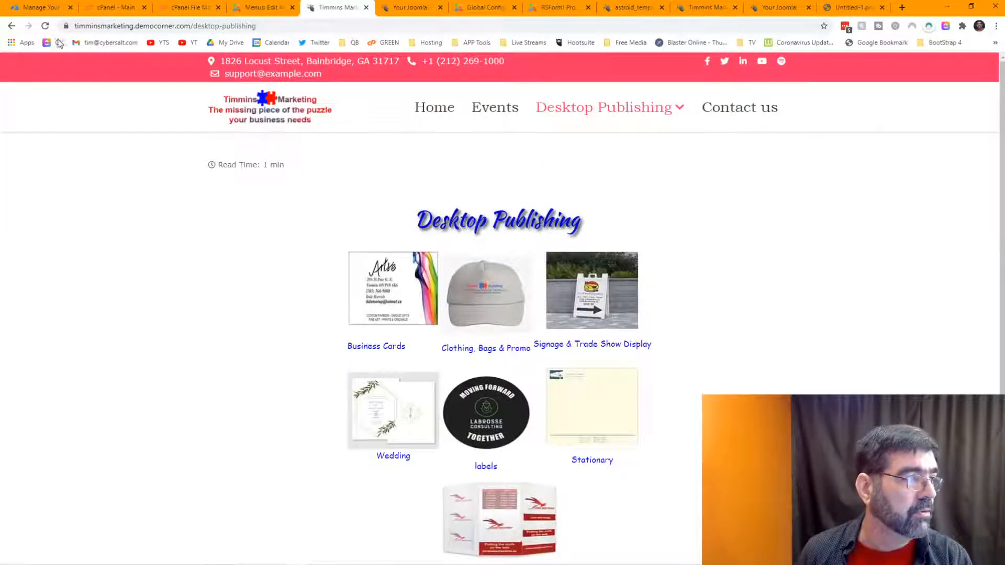
pyautogui.click(45, 25)
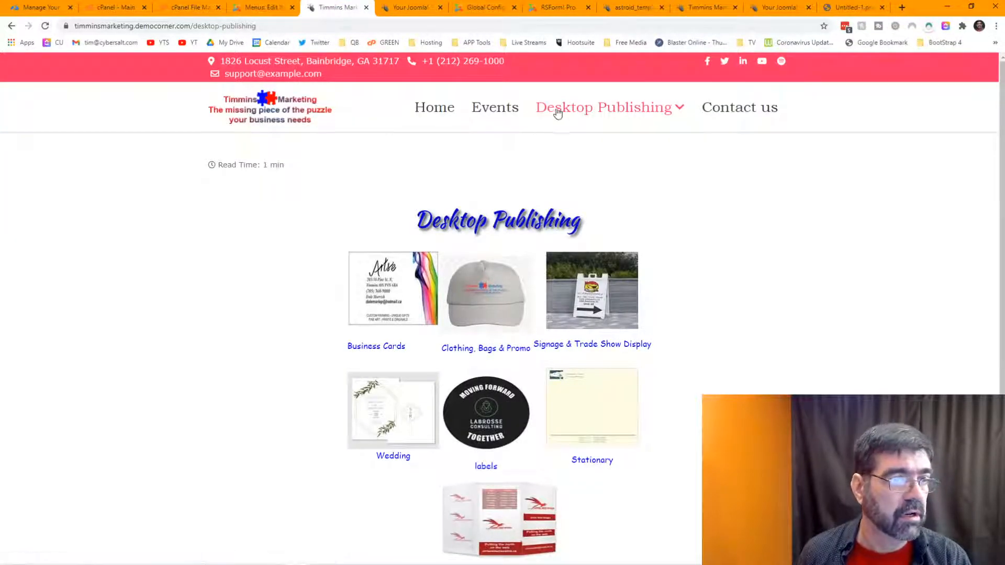
pyautogui.moveTo(574, 112)
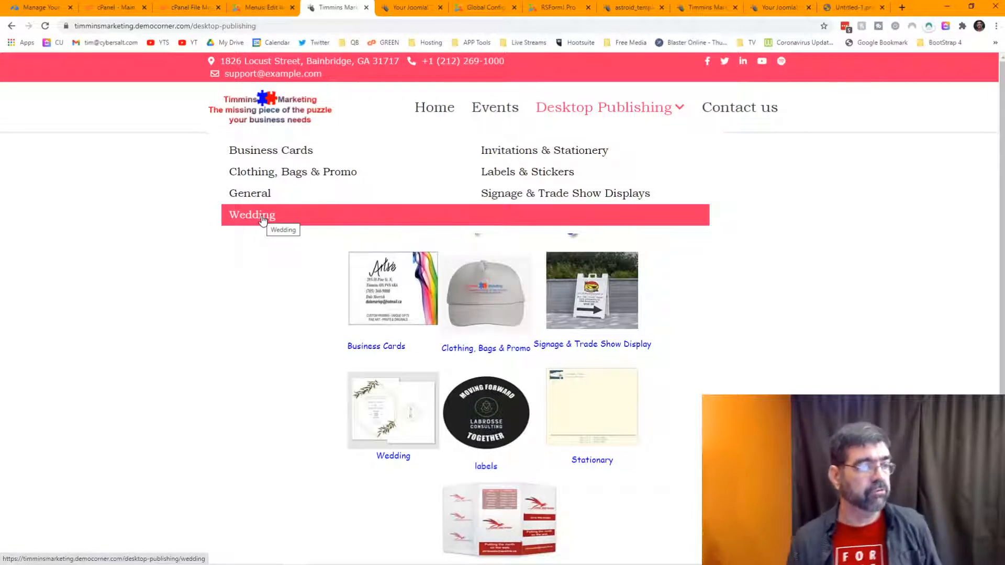
pyautogui.click(264, 8)
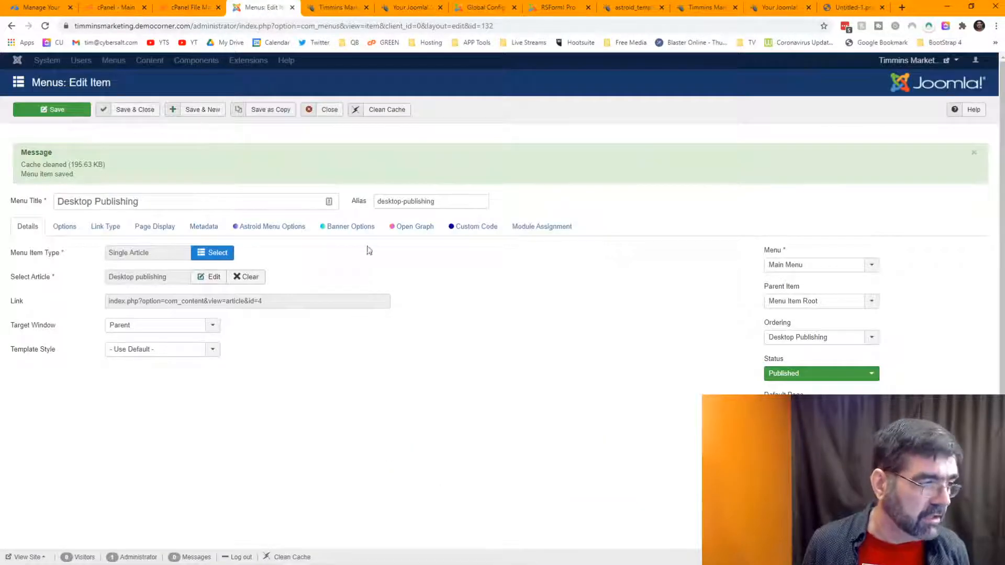
# Step: Delete the separate Wedding row and add Wedding as an element below General
pyautogui.click(257, 231)
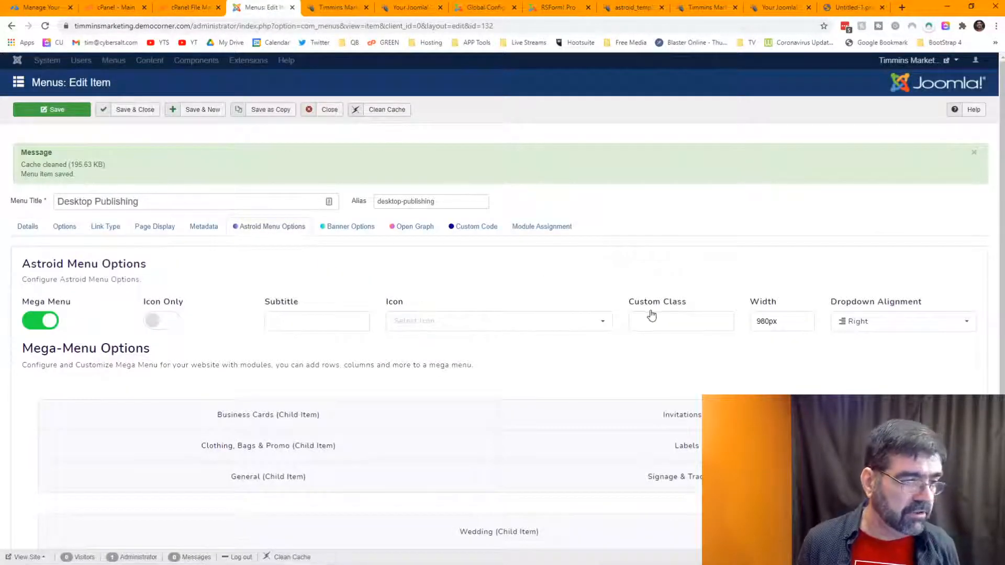
pyautogui.scroll(-1, 578, 277)
pyautogui.scroll(-2, 578, 277)
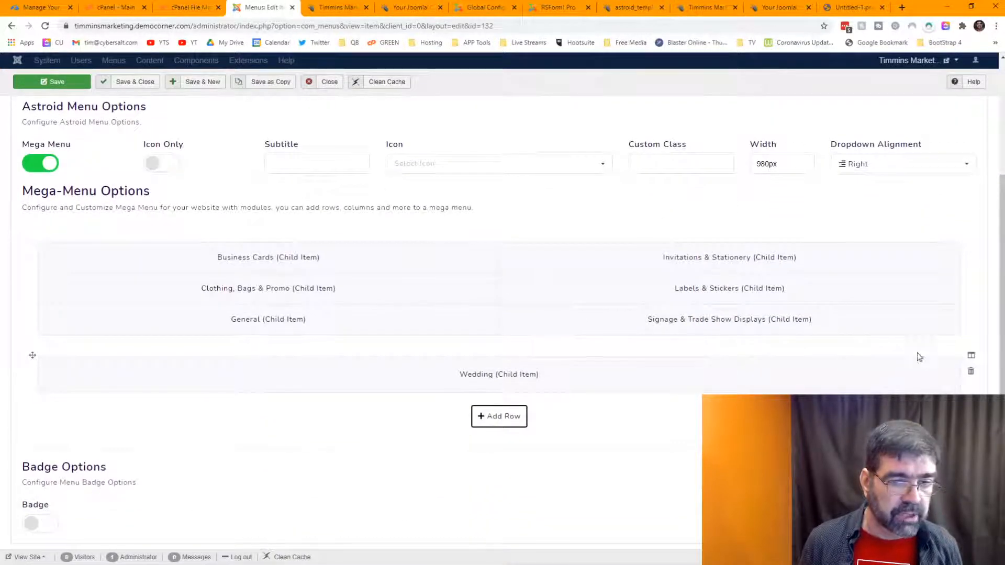
pyautogui.click(971, 373)
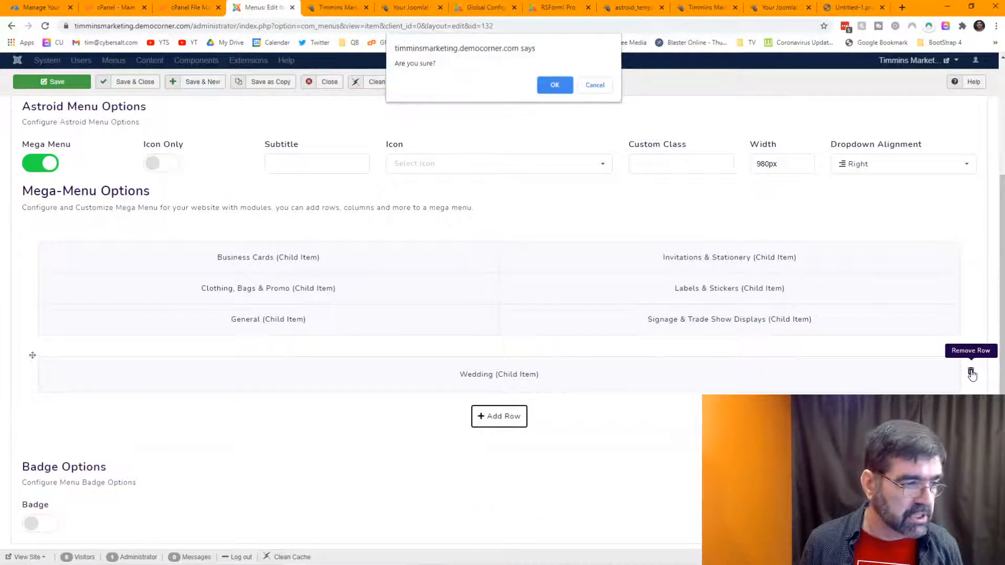
pyautogui.click(551, 84)
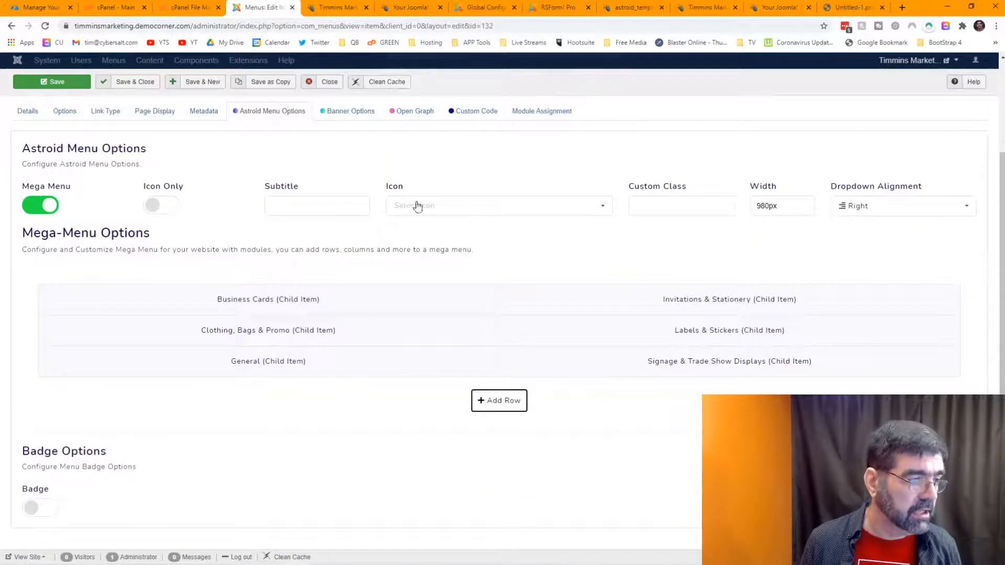
pyautogui.click(269, 378)
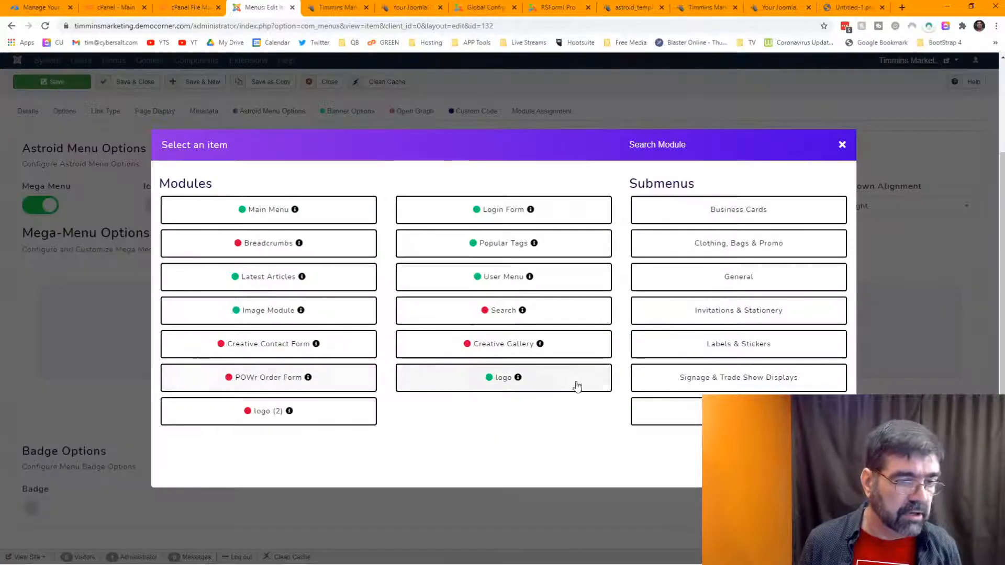
pyautogui.click(657, 417)
# Step: Change the width's first digit to 5, save, and check the dropdown on the reloaded live page
pyautogui.click(768, 169)
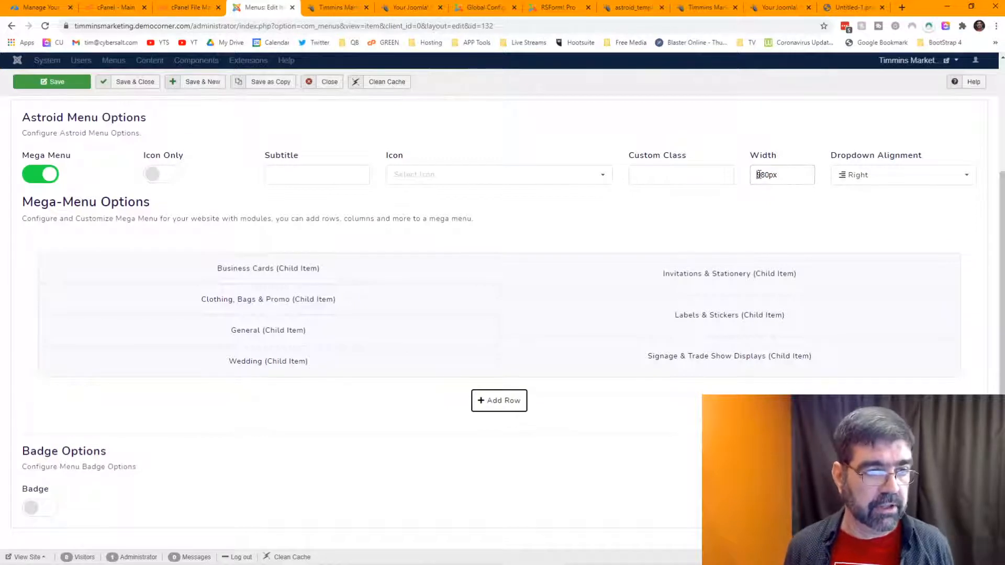
pyautogui.moveTo(759, 174); pyautogui.dragTo(762, 175)
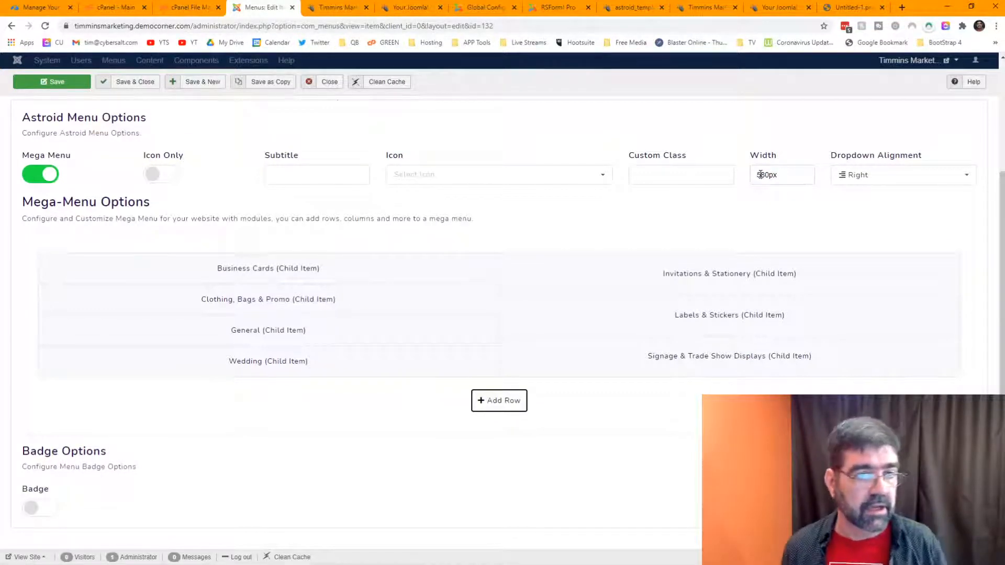
pyautogui.write('5')
pyautogui.click(52, 82)
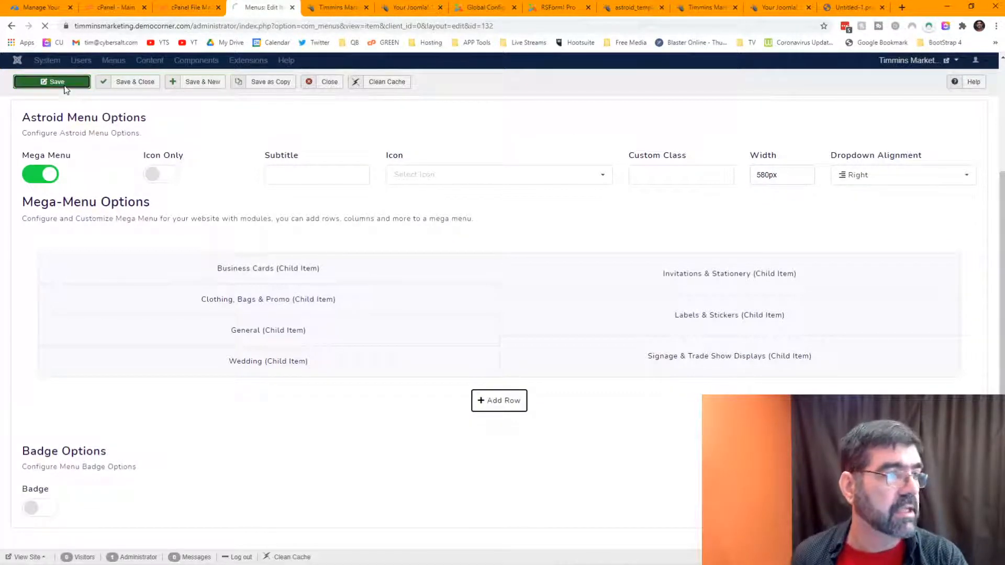
pyautogui.click(339, 6)
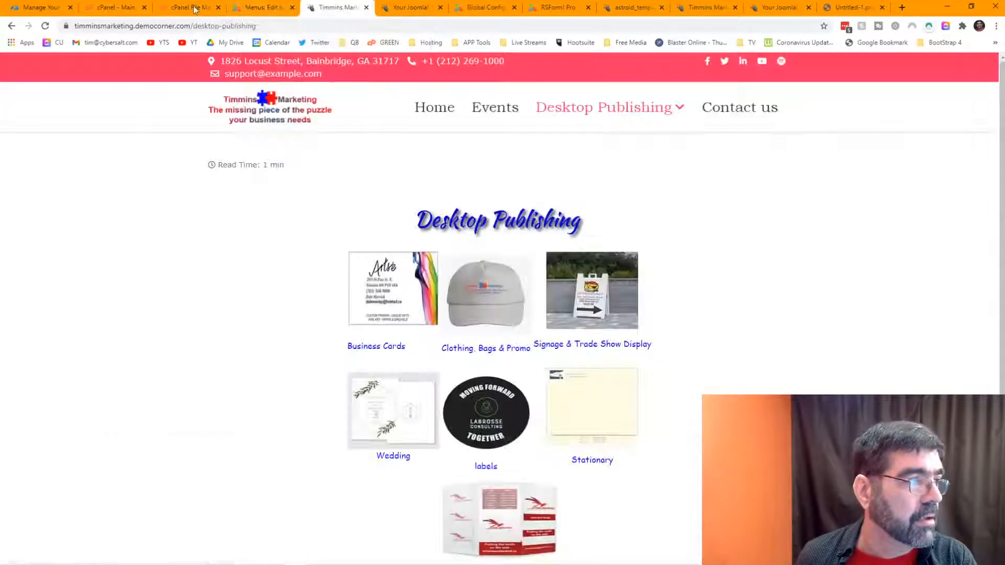
pyautogui.click(45, 25)
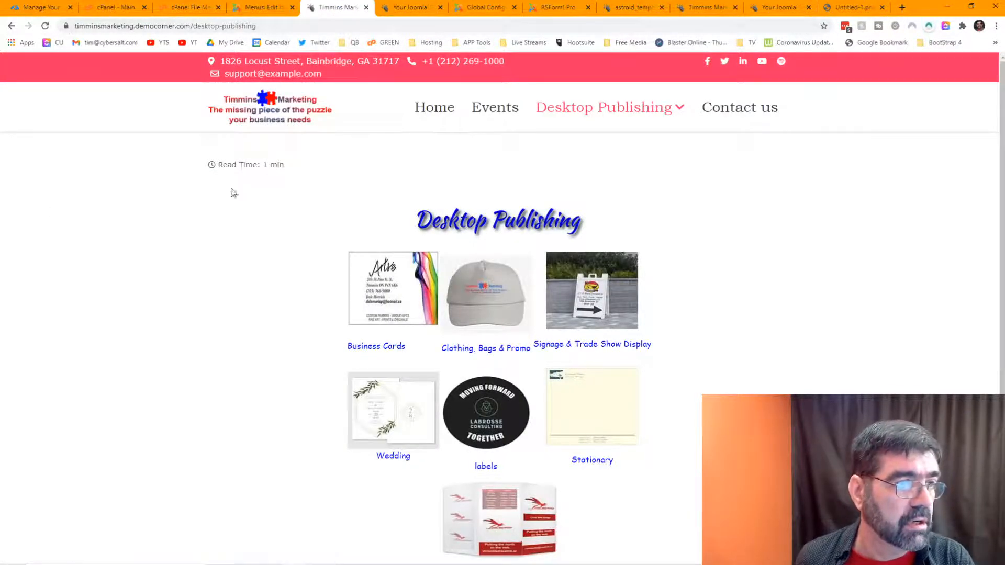
pyautogui.moveTo(613, 115)
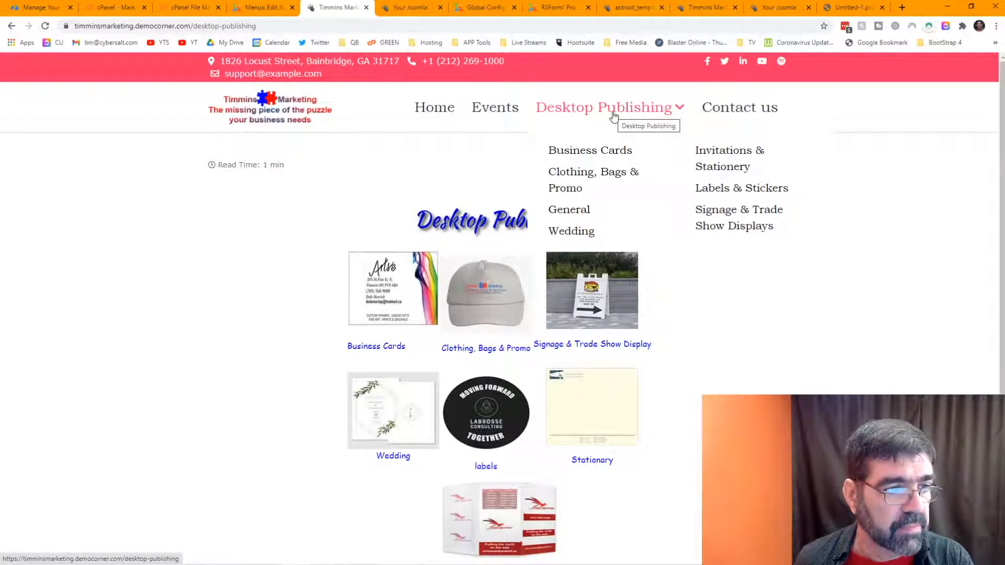
# Step: Back in the Astroid menu options, set the mega-menu width to 700px and save
pyautogui.click(264, 7)
pyautogui.click(272, 230)
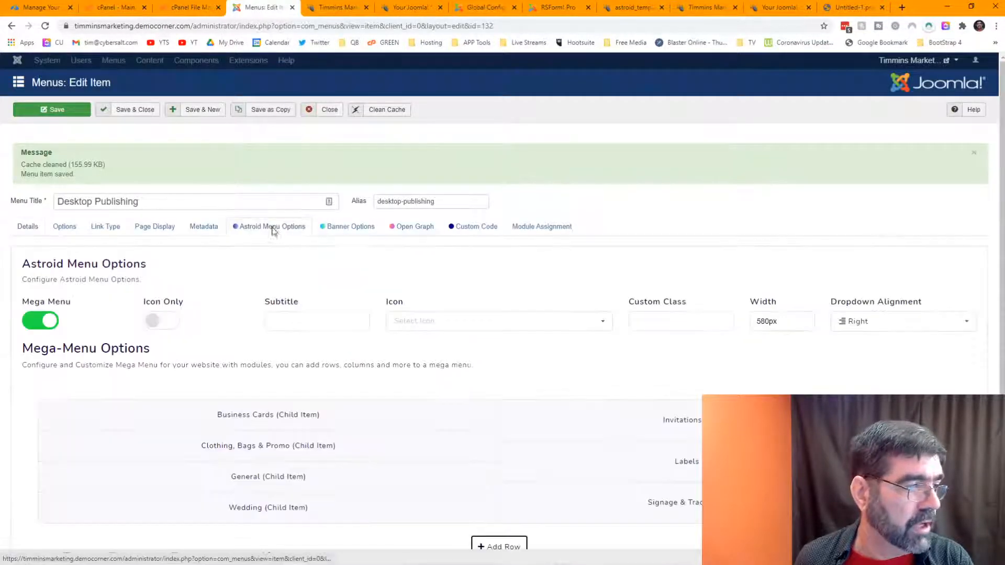
pyautogui.moveTo(760, 321); pyautogui.dragTo(763, 321)
pyautogui.doubleClick(760, 321)
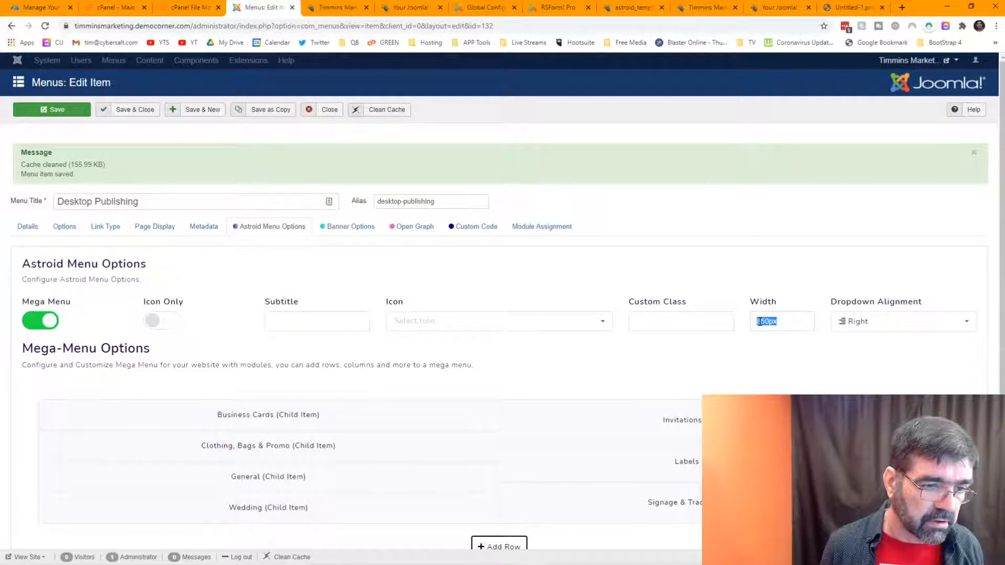
pyautogui.write('700')
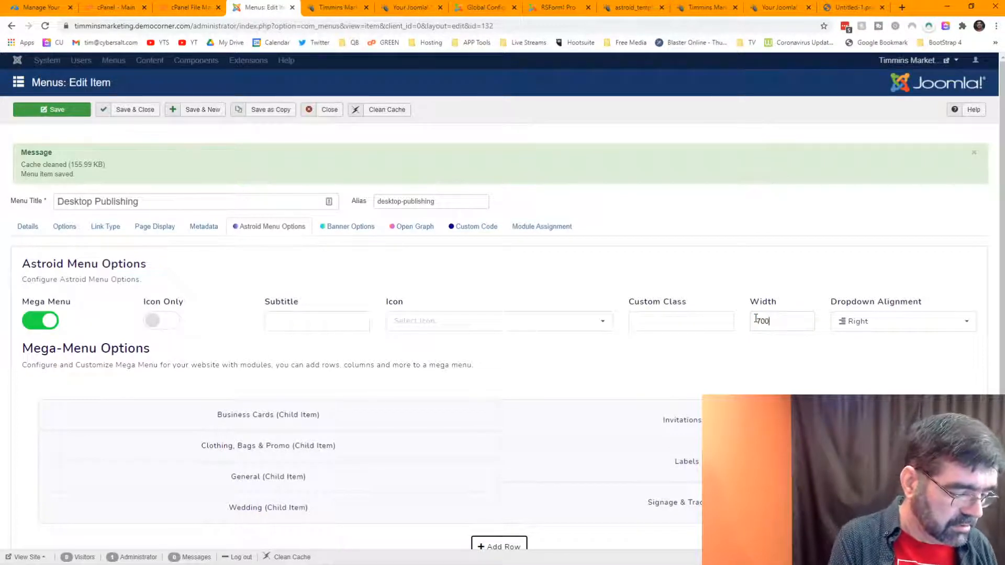
pyautogui.write('px')
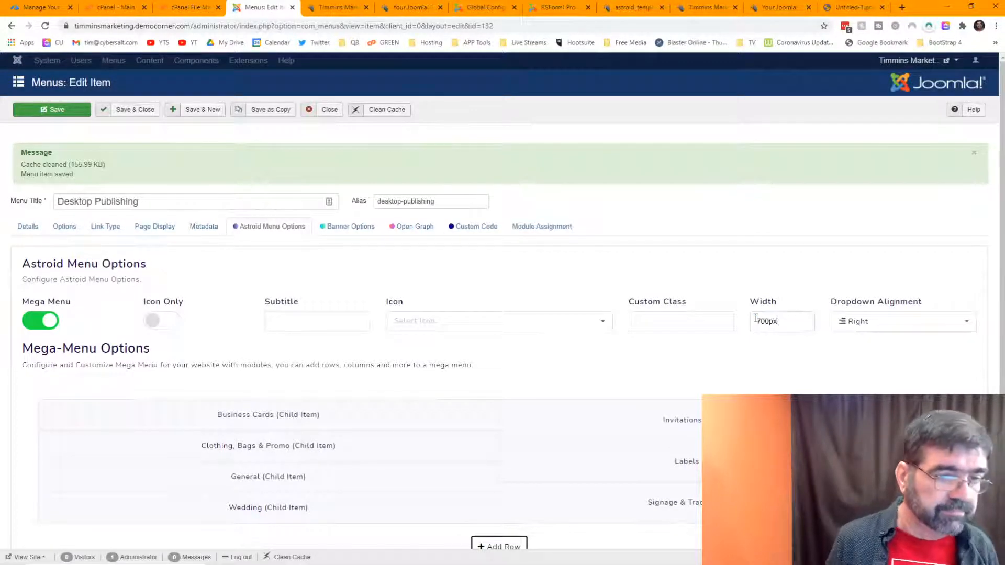
pyautogui.click(59, 108)
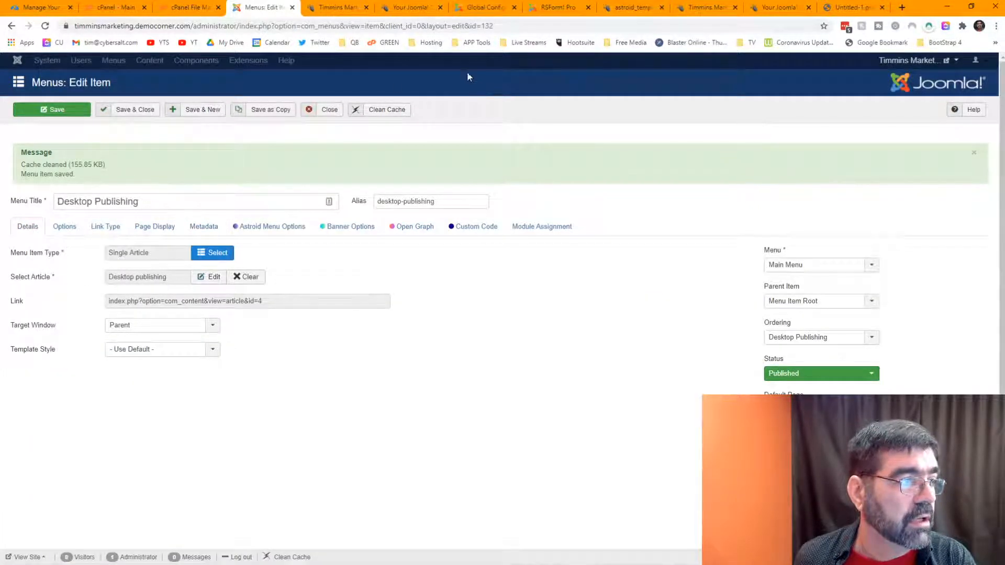
# Step: Reload the live Desktop Publishing page and view its 700px-wide dropdown
pyautogui.click(308, 12)
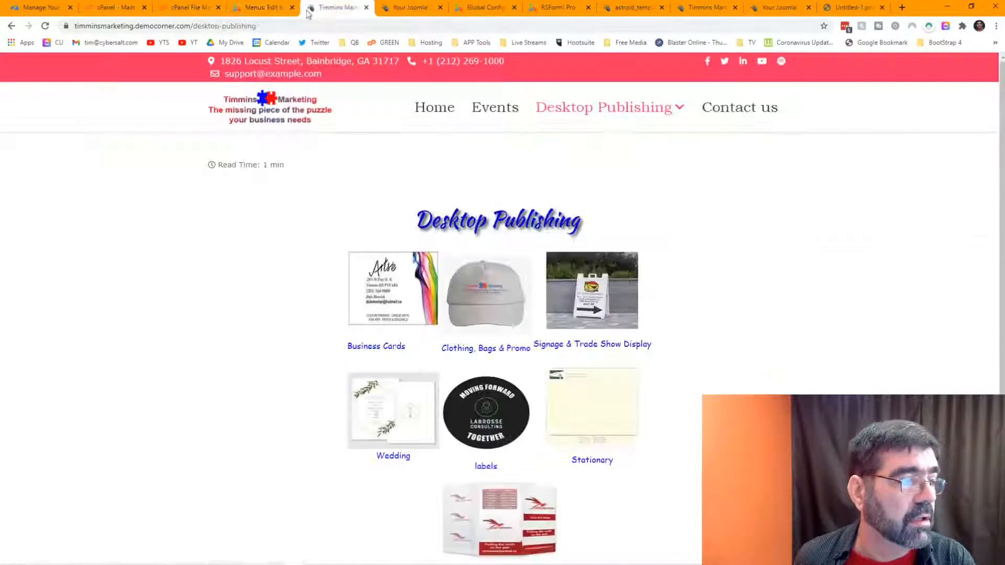
pyautogui.click(45, 26)
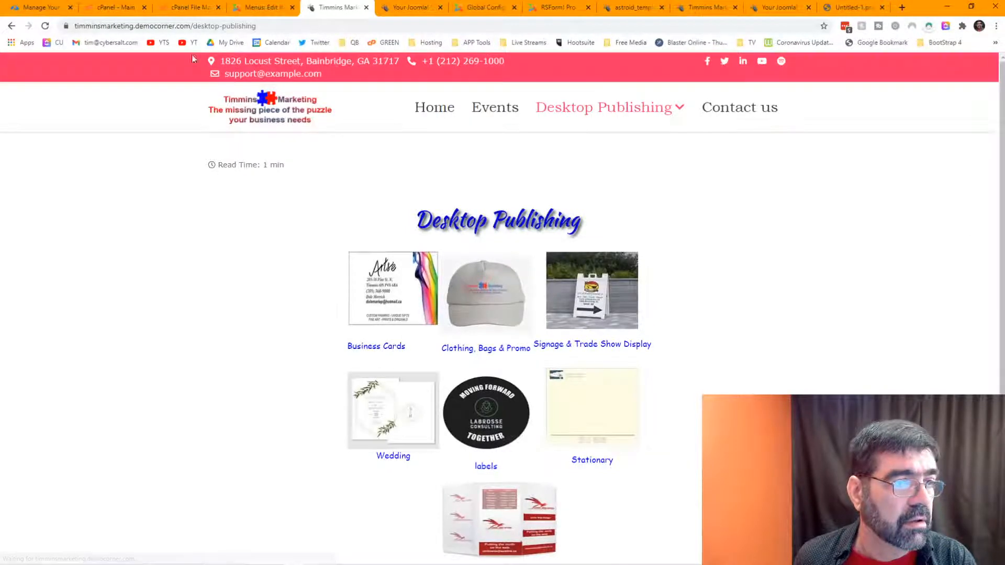
pyautogui.moveTo(573, 112)
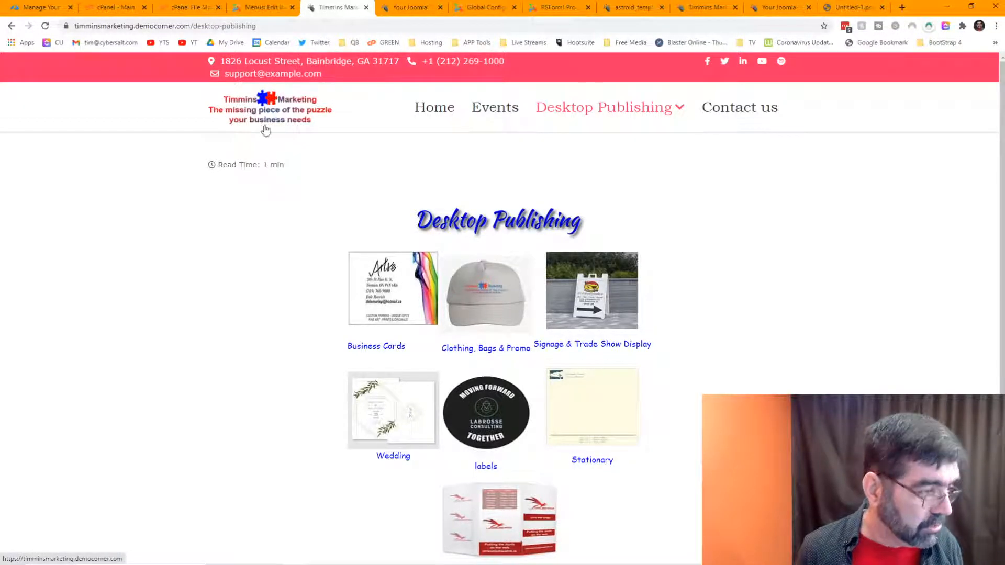
# Step: Inspect the page and eyedrop the logo's red as the body text colour
pyautogui.rightClick(190, 215)
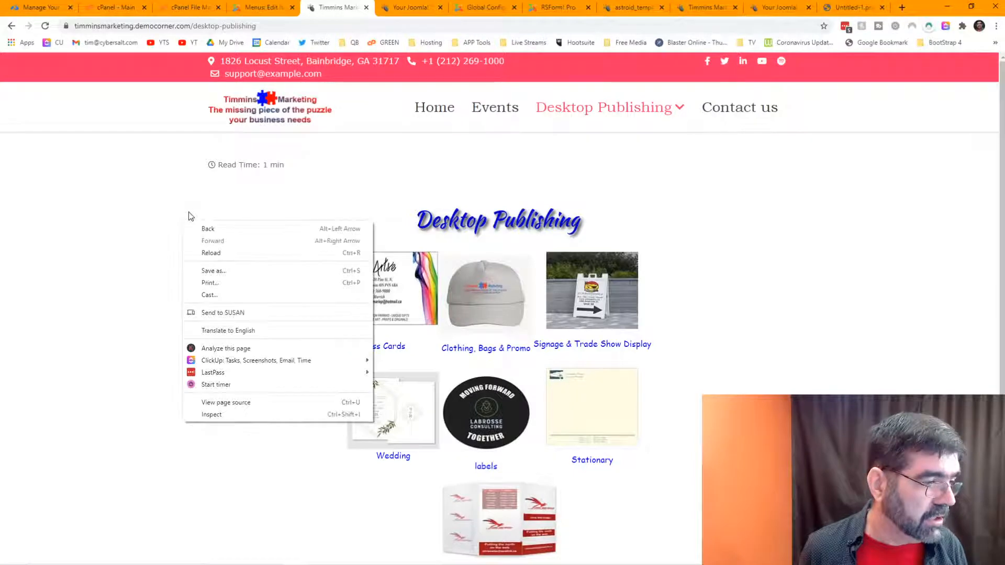
pyautogui.click(277, 414)
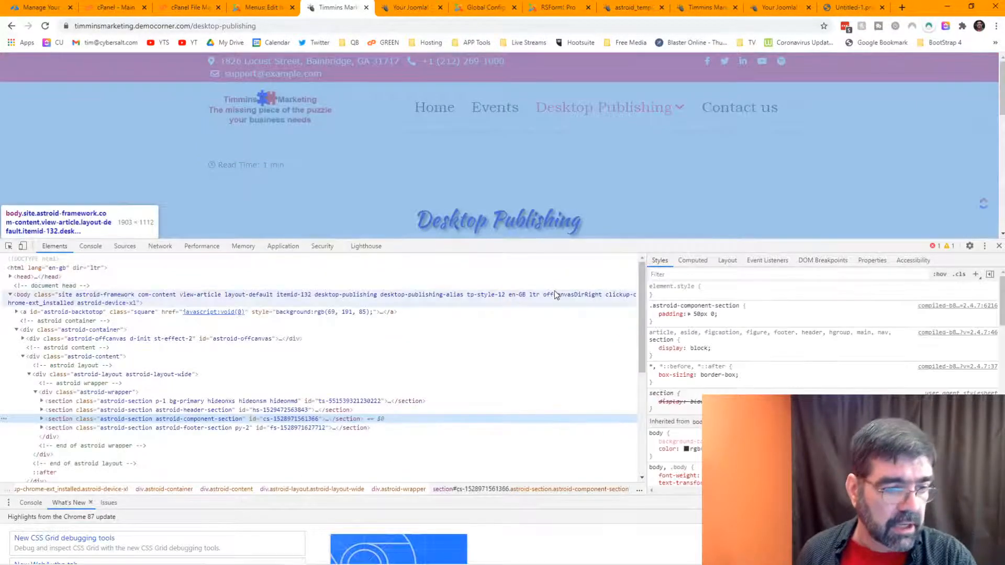
pyautogui.scroll(-2, 710, 344)
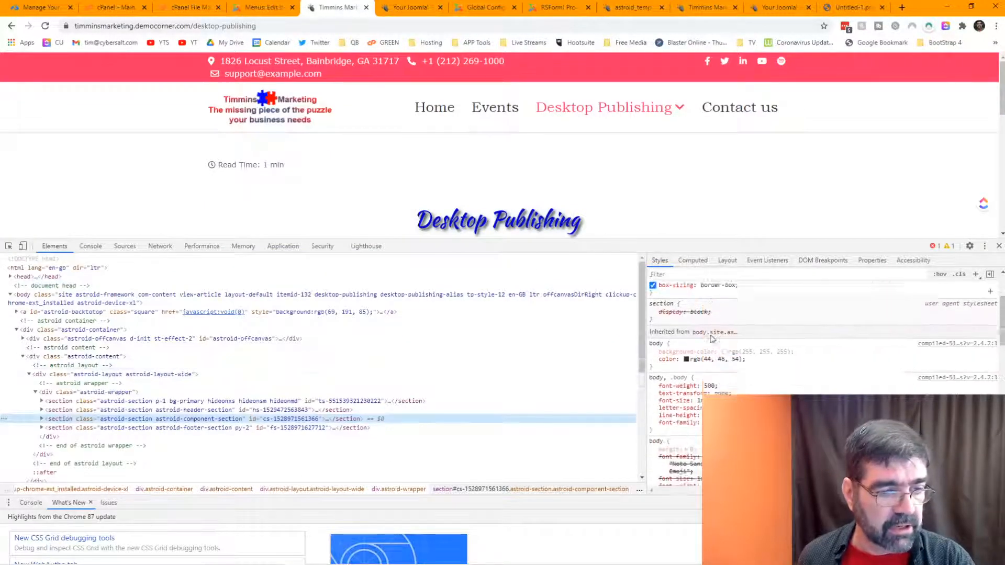
pyautogui.click(687, 344)
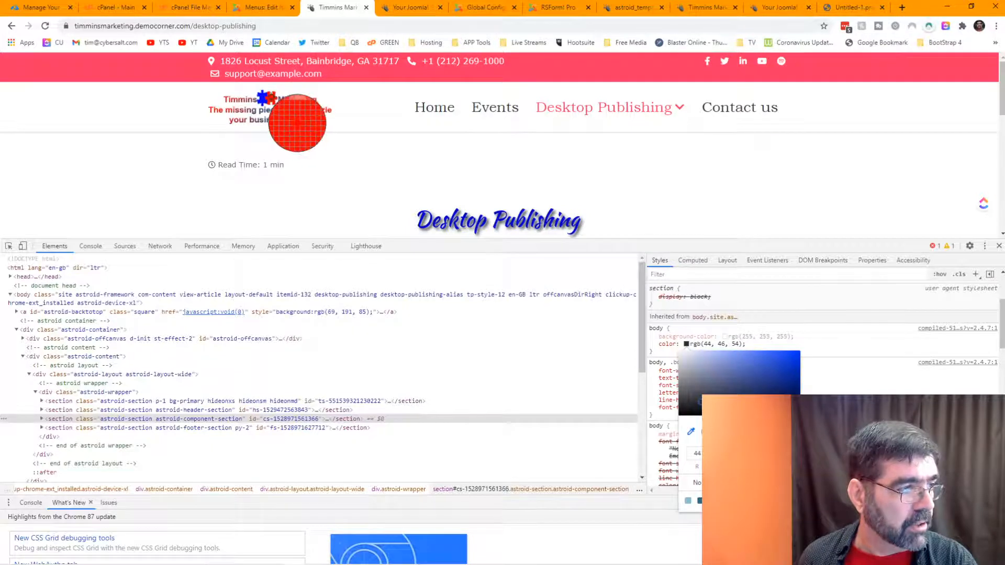
pyautogui.click(297, 124)
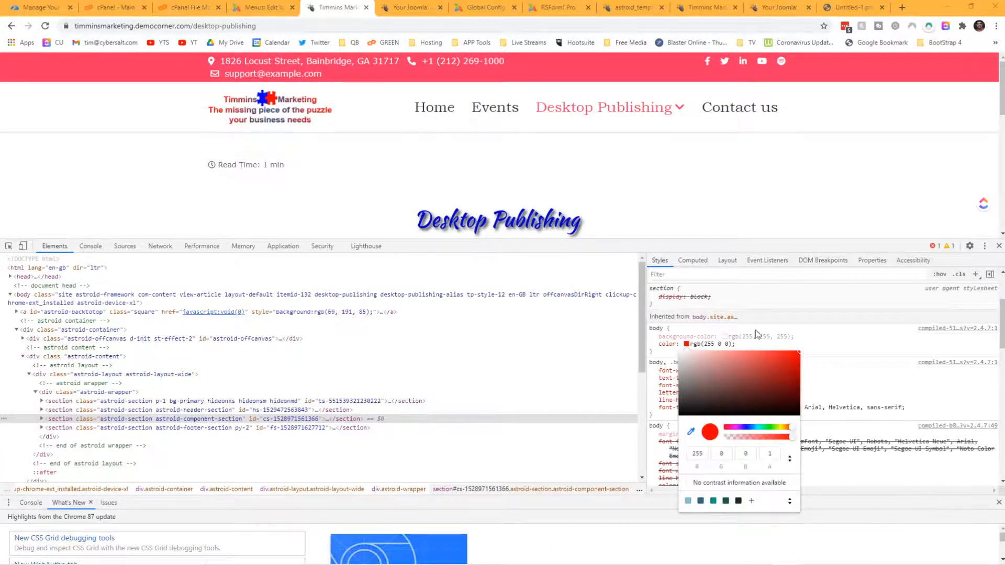
pyautogui.click(853, 472)
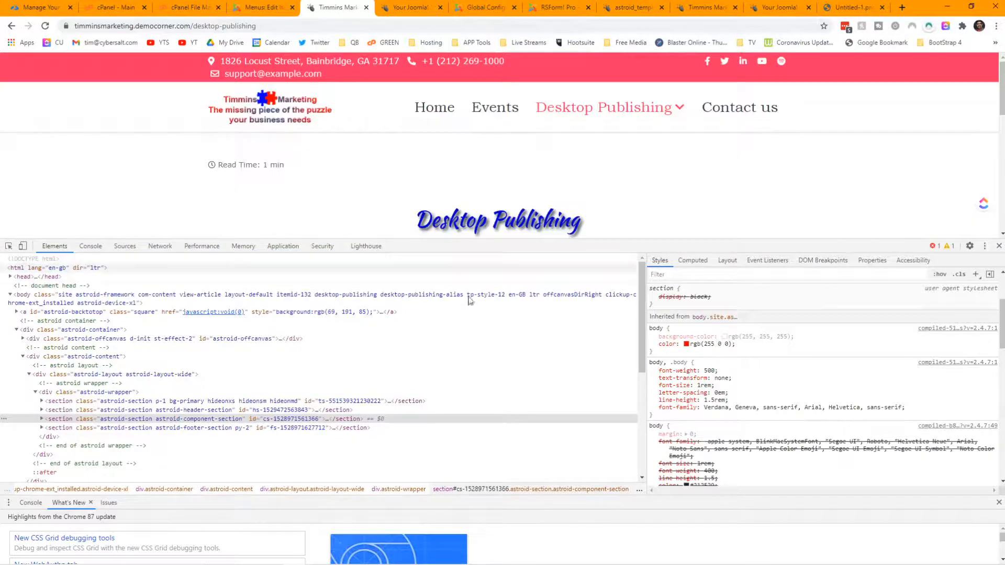
# Step: Switch the colour format to HEX and copy the #ff0000 value
pyautogui.click(686, 345)
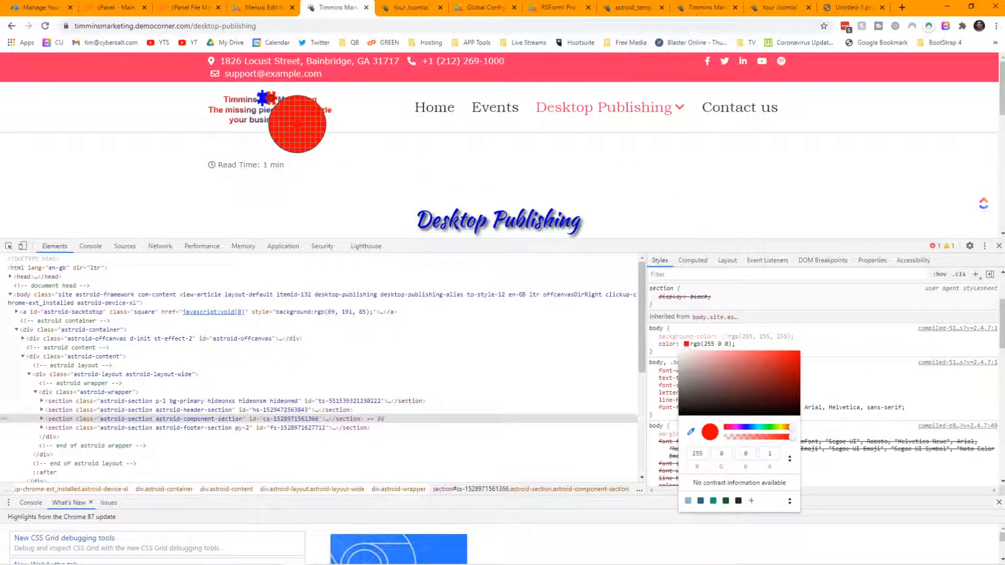
pyautogui.click(791, 459)
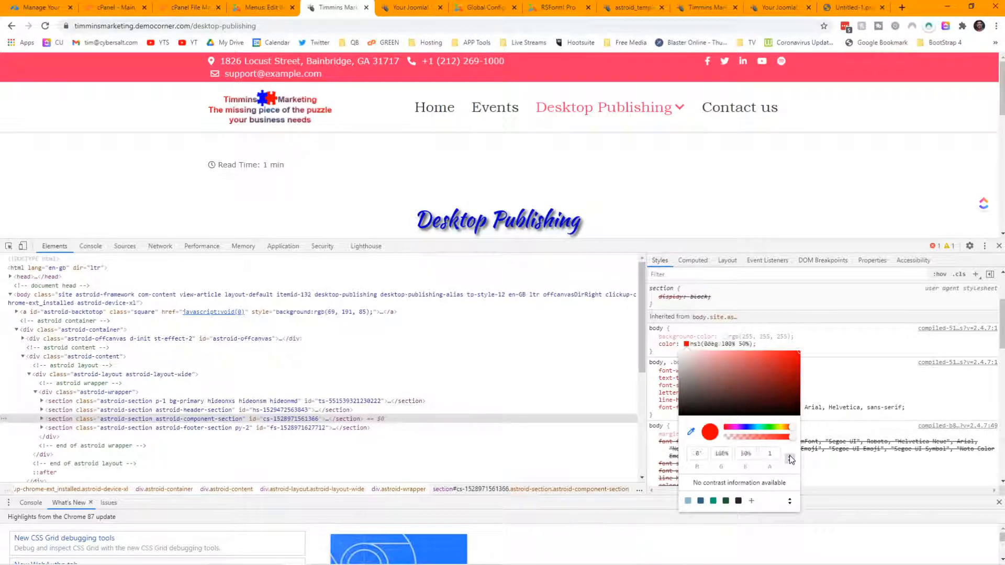
pyautogui.click(790, 458)
pyautogui.moveTo(752, 454); pyautogui.dragTo(707, 450)
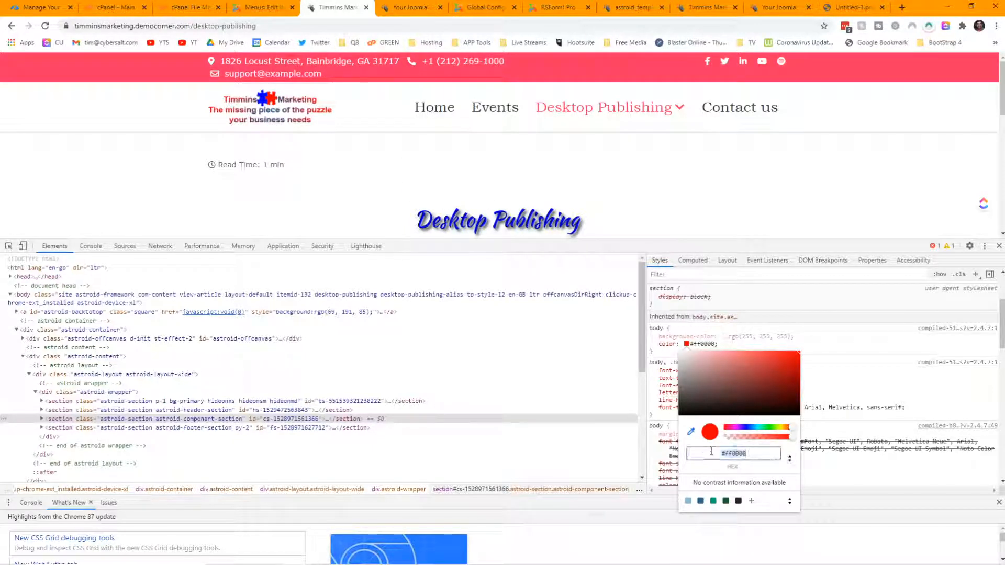
pyautogui.rightClick(743, 454)
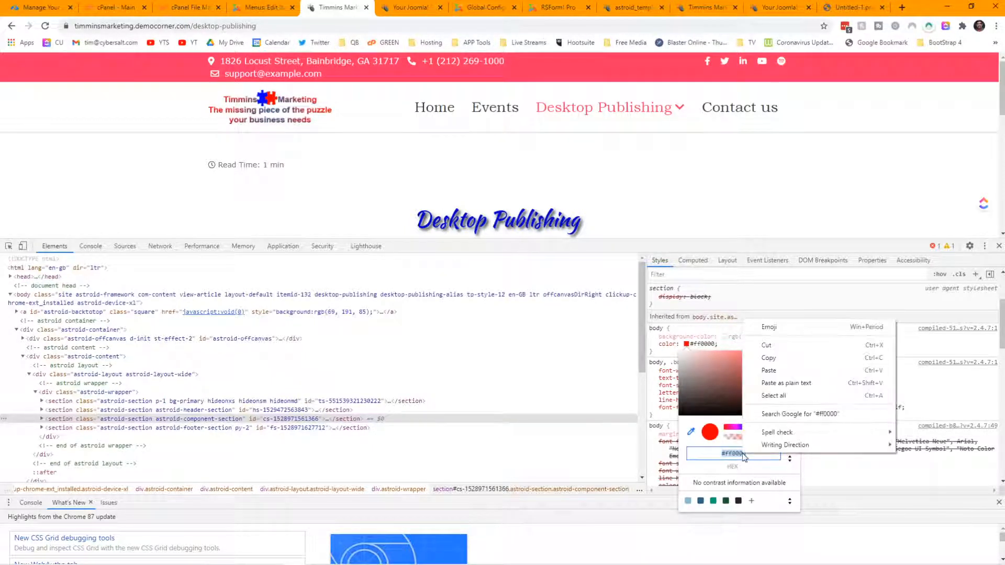
pyautogui.click(769, 357)
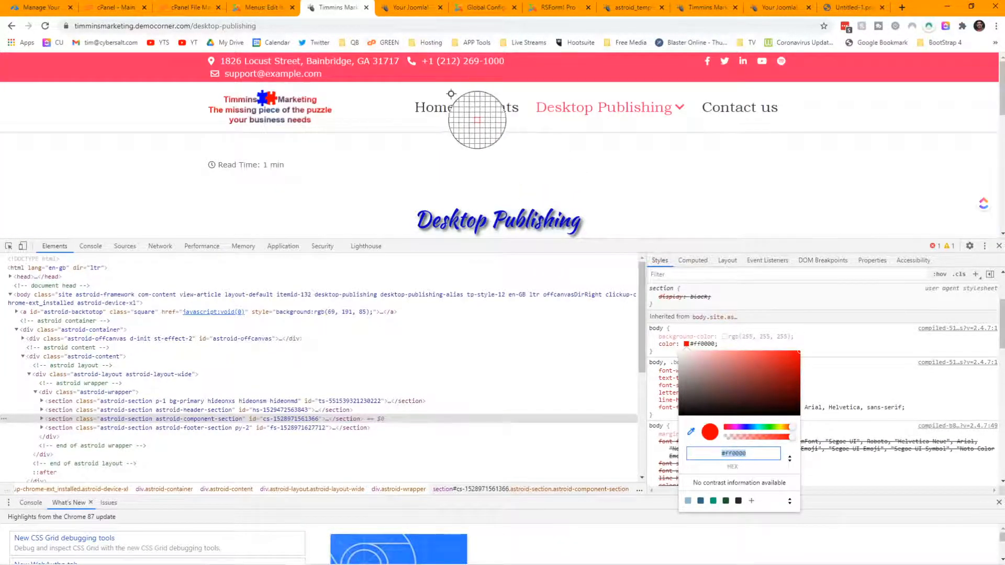
pyautogui.click(401, 11)
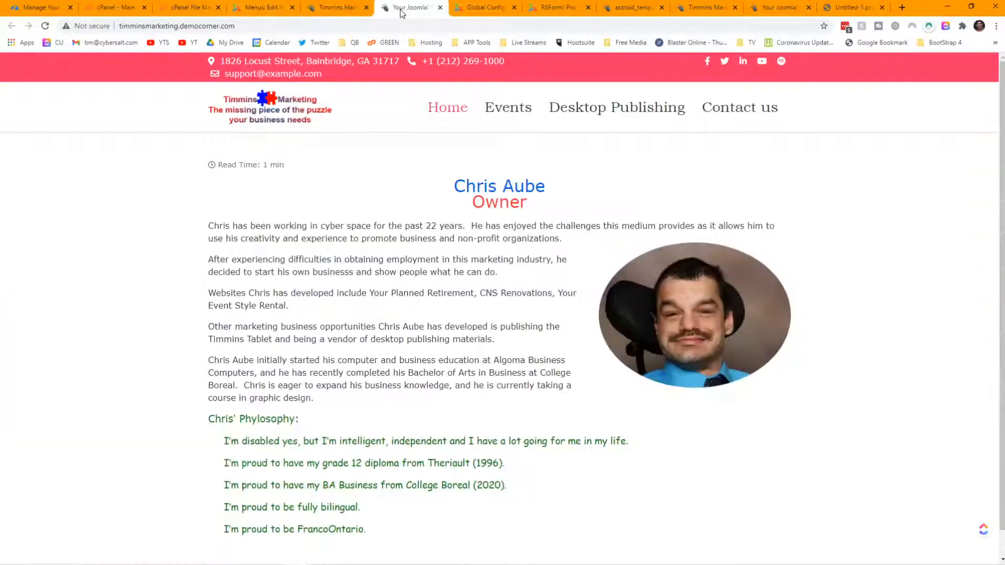
# Step: In the Astroid template Colors, paste red as the body link hover colour
pyautogui.click(631, 12)
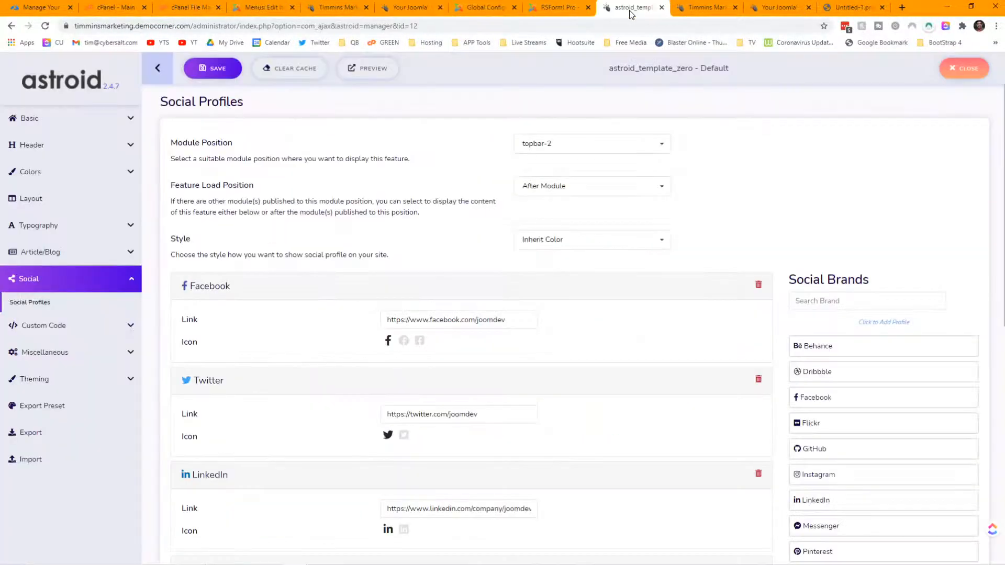
pyautogui.click(23, 174)
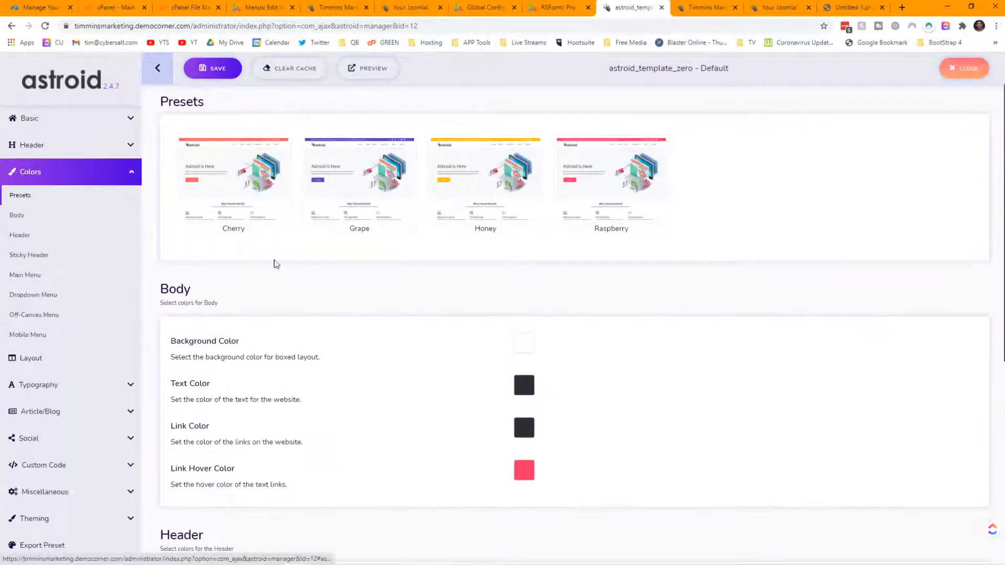
pyautogui.scroll(-5, 621, 281)
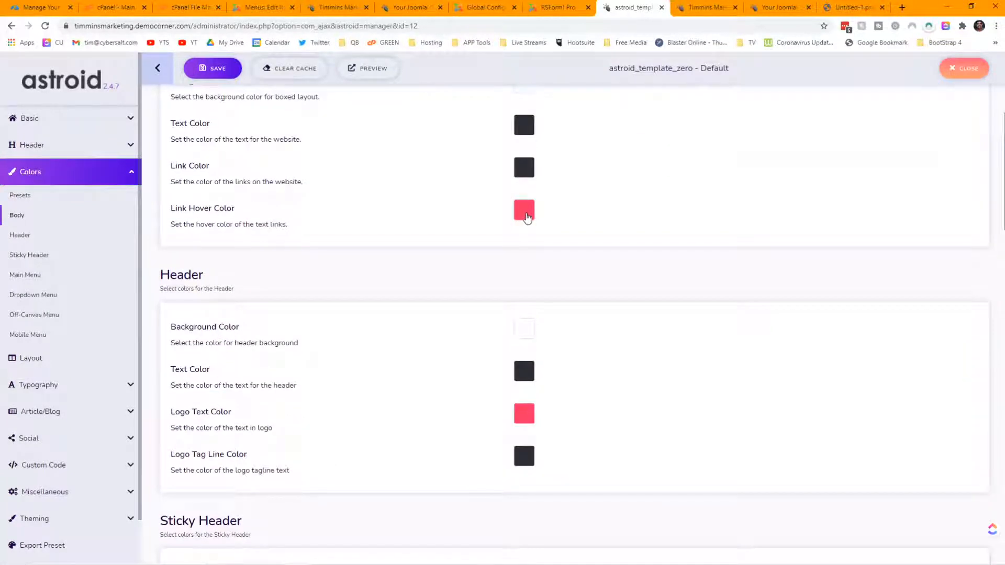
pyautogui.click(525, 212)
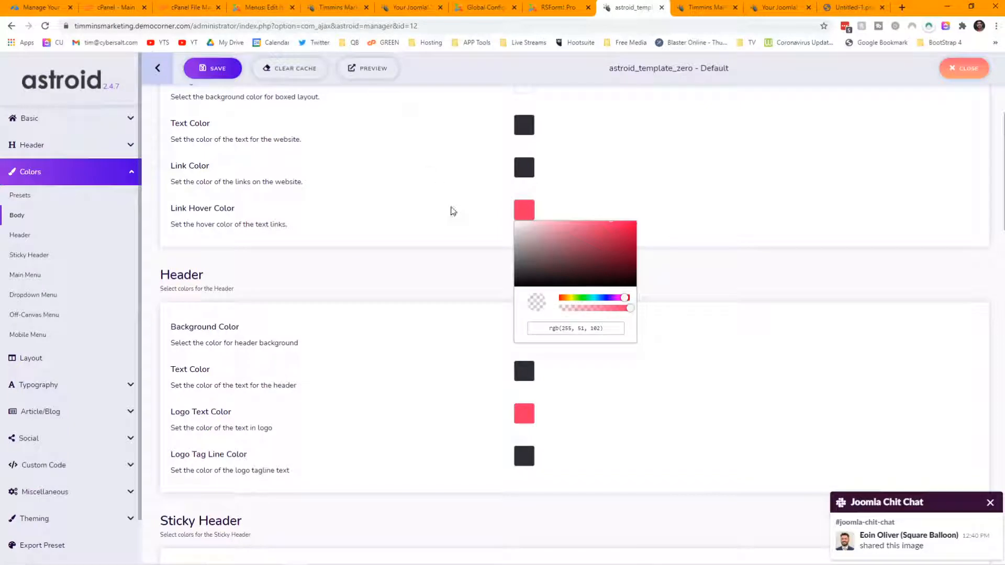
pyautogui.tripleClick(612, 330)
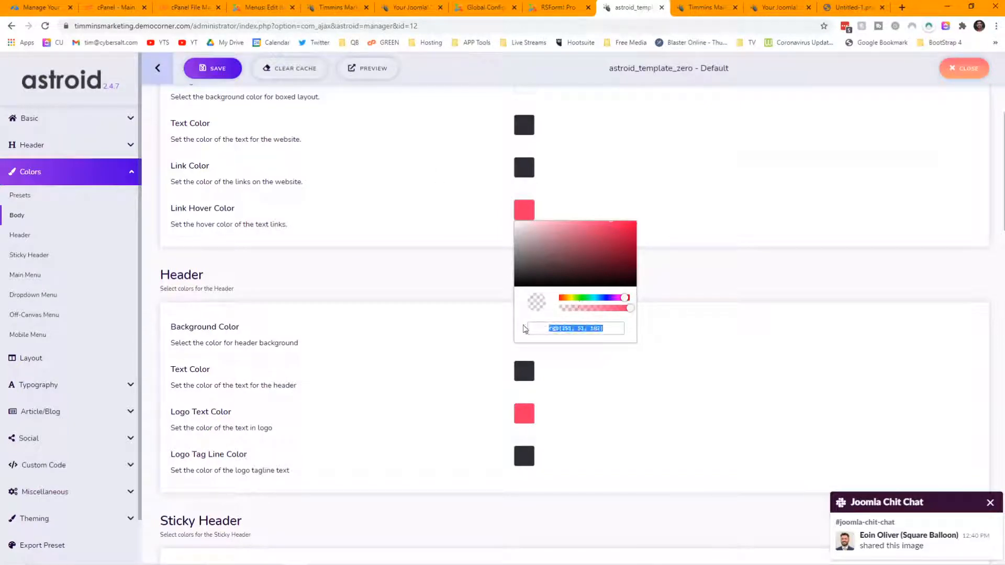
pyautogui.hotkey('ctrl', 'v')
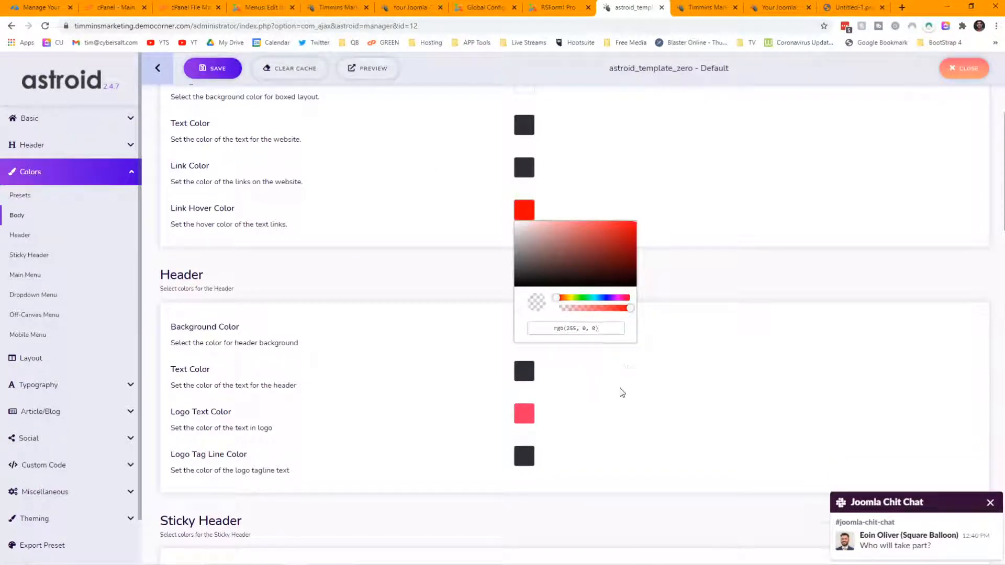
pyautogui.click(621, 393)
# Step: Set the logo text and sticky header active link colours to red
pyautogui.click(594, 414)
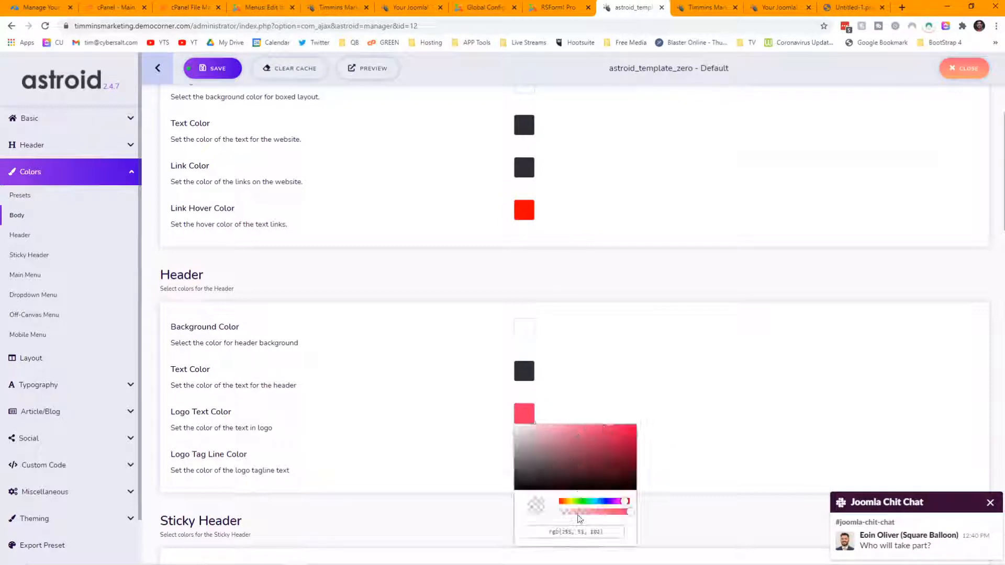
pyautogui.moveTo(604, 532); pyautogui.dragTo(517, 540)
pyautogui.hotkey('ctrl', 'v')
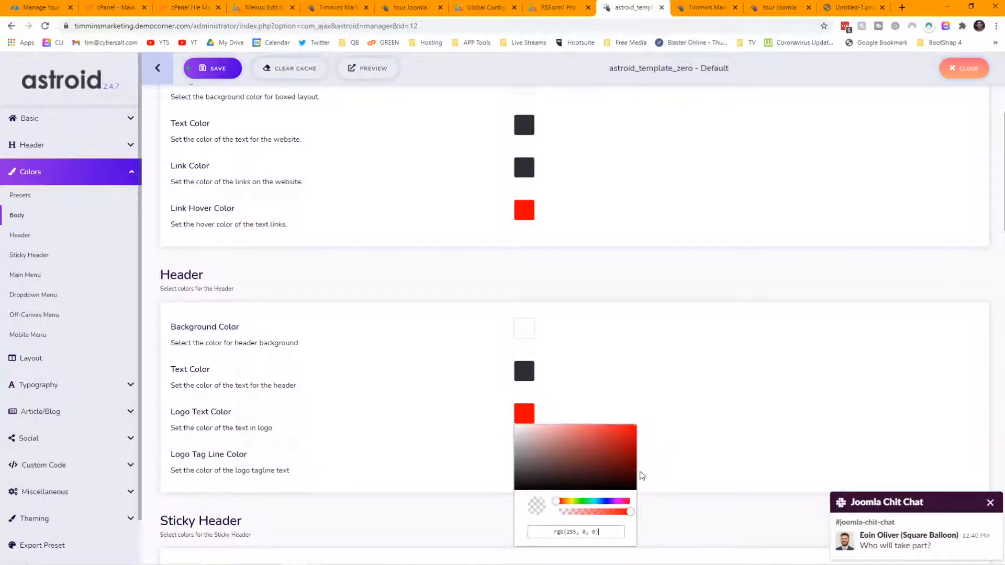
pyautogui.scroll(-5, 680, 419)
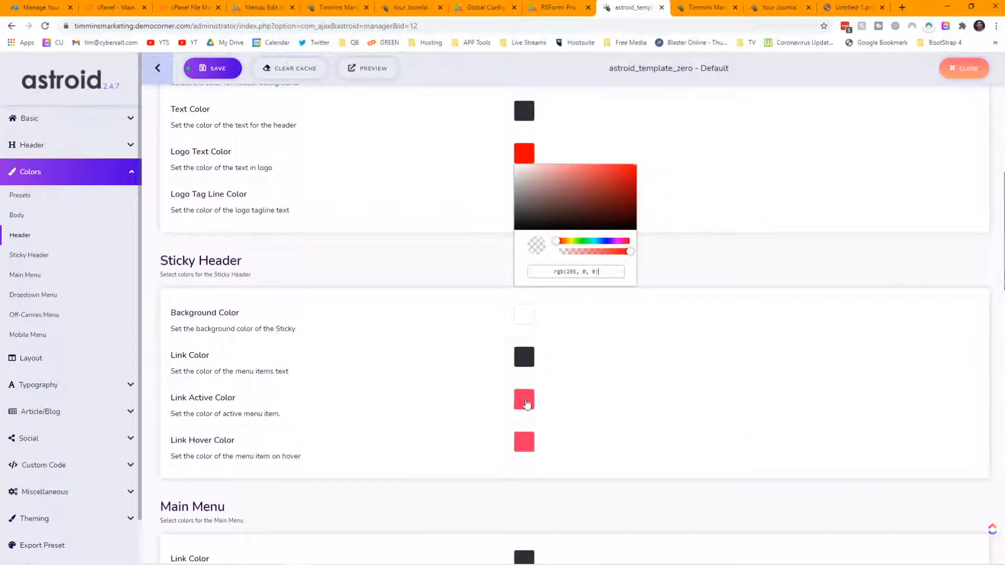
pyautogui.click(527, 404)
pyautogui.moveTo(600, 515); pyautogui.dragTo(548, 518)
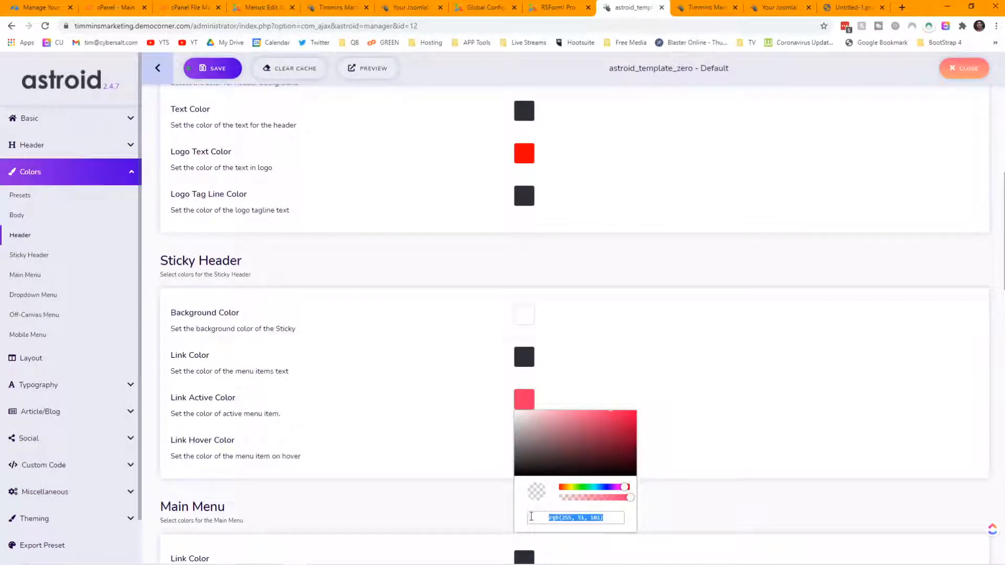
pyautogui.hotkey('ctrl', 'v')
pyautogui.click(732, 404)
# Step: Set the main menu active link colour to red, leaving the hover colours unchanged
pyautogui.click(527, 445)
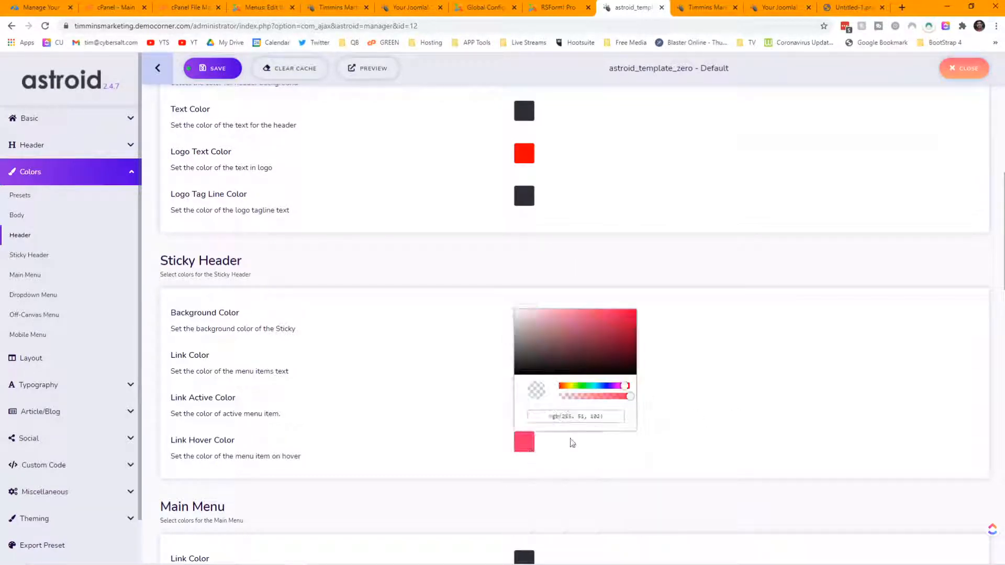
pyautogui.moveTo(596, 419); pyautogui.dragTo(513, 425)
pyautogui.click(512, 426)
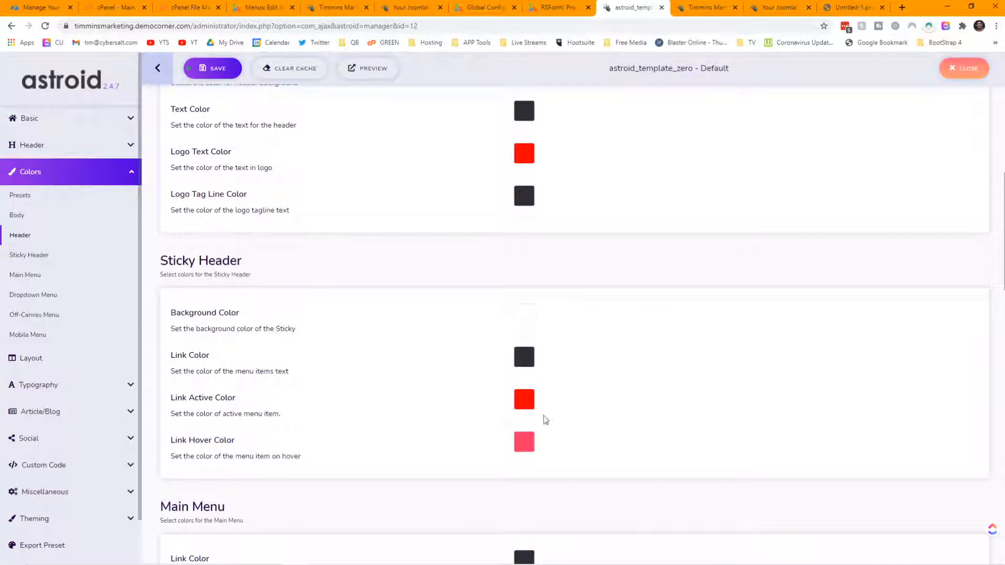
pyautogui.scroll(-7, 696, 359)
pyautogui.click(530, 236)
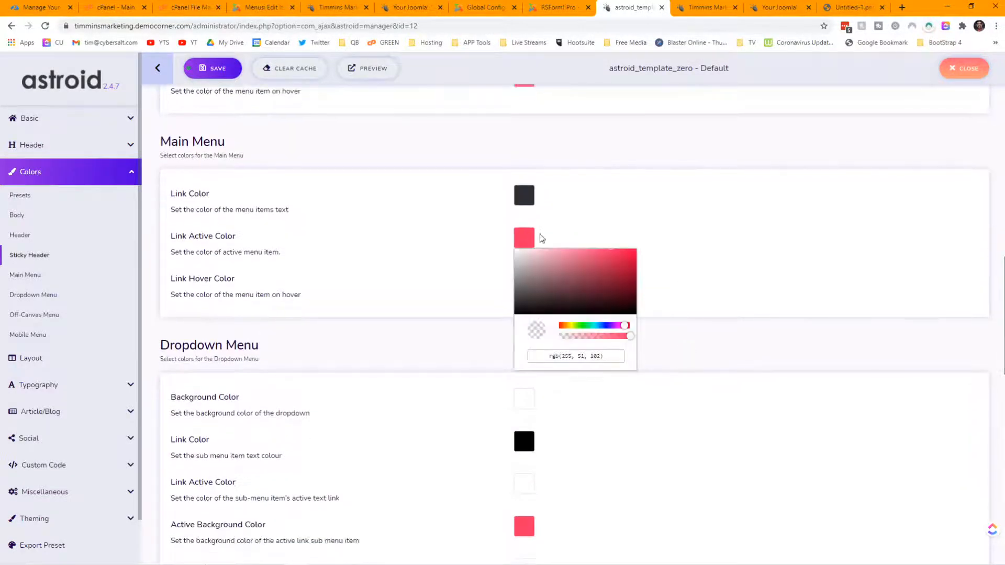
pyautogui.moveTo(616, 353); pyautogui.dragTo(521, 359)
pyautogui.hotkey('ctrl', 'v')
pyautogui.click(709, 348)
pyautogui.click(528, 287)
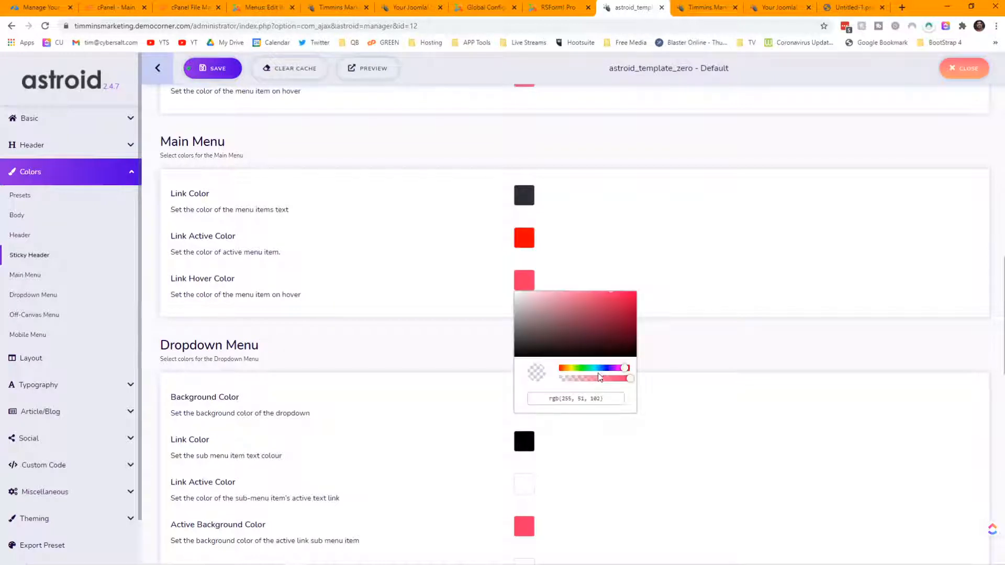
pyautogui.click(510, 394)
pyautogui.scroll(-3, 649, 384)
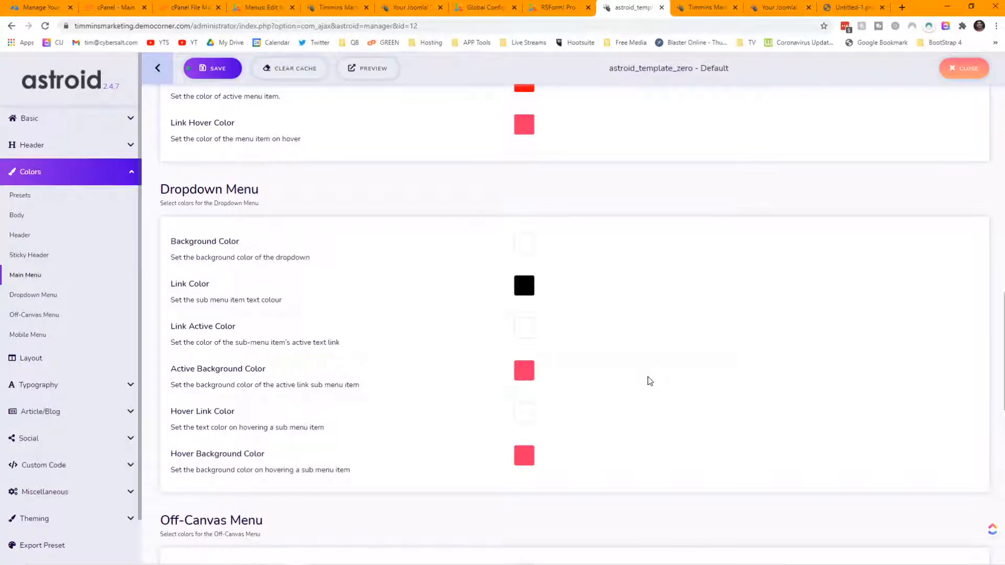
pyautogui.scroll(-2, 597, 370)
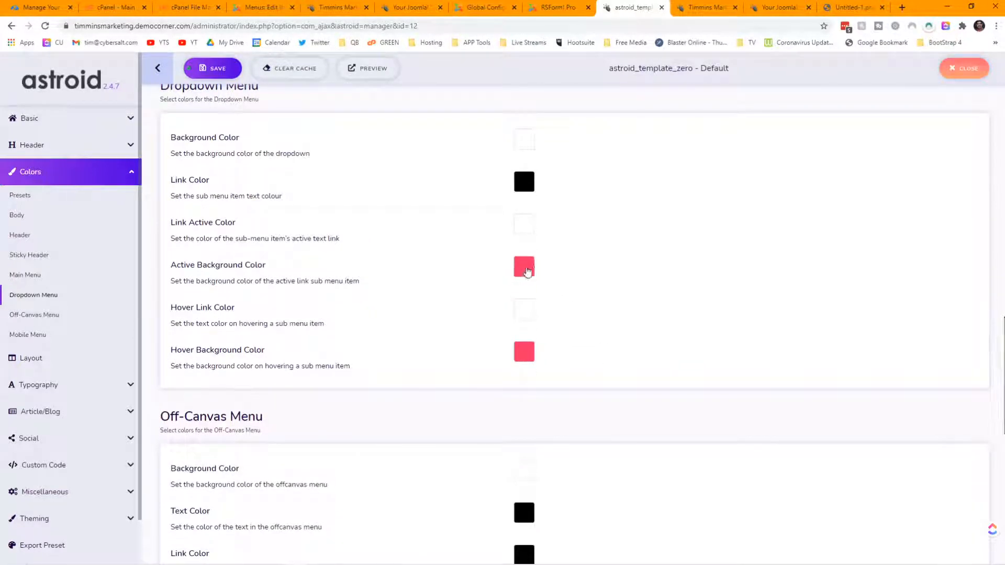
# Step: Set the dropdown active and hover background colours to rgb(255, 0, 0)
pyautogui.click(527, 272)
pyautogui.moveTo(603, 386); pyautogui.dragTo(519, 382)
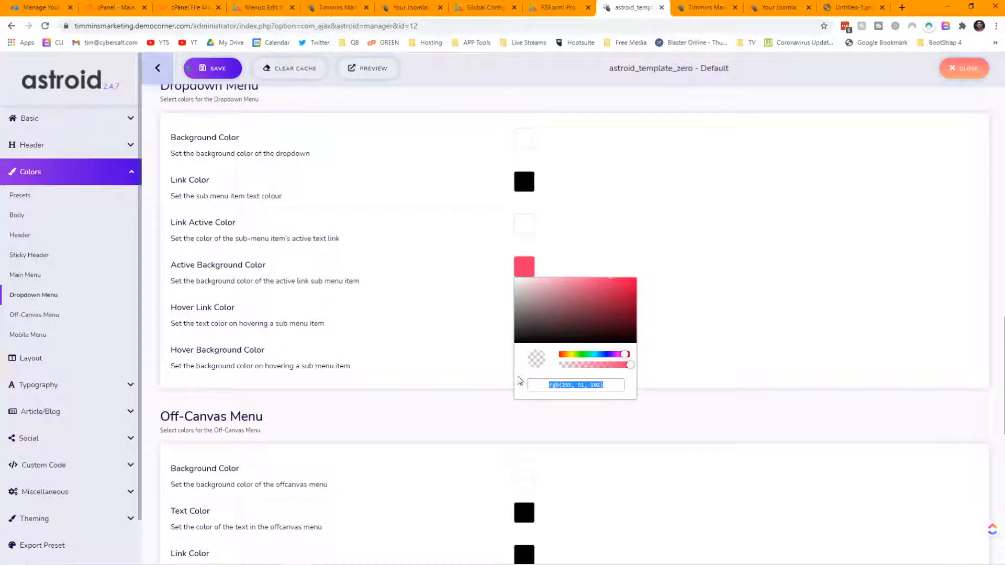
pyautogui.write('rgb(255, 0, 0)')
pyautogui.click(712, 348)
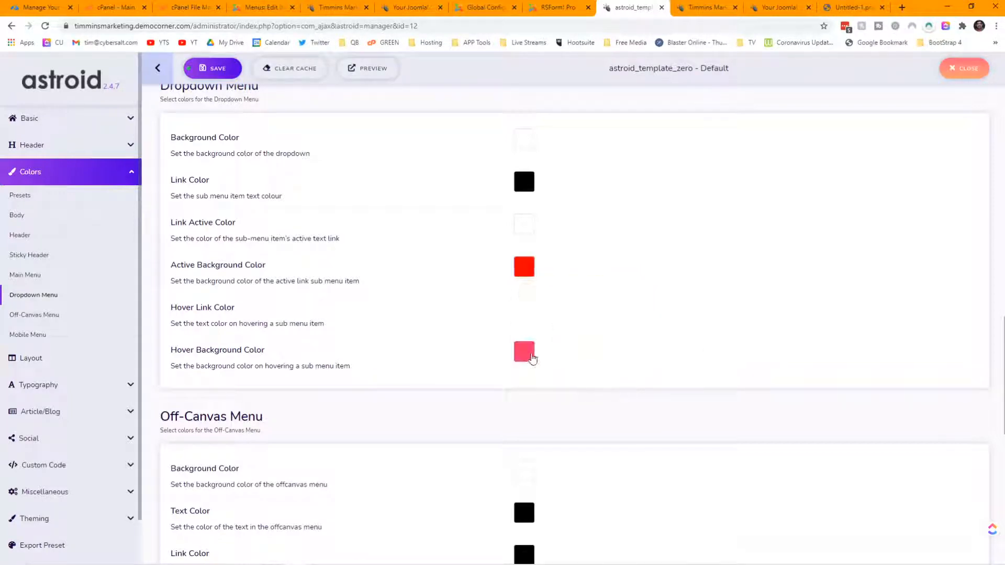
pyautogui.click(526, 353)
pyautogui.moveTo(598, 470); pyautogui.dragTo(525, 472)
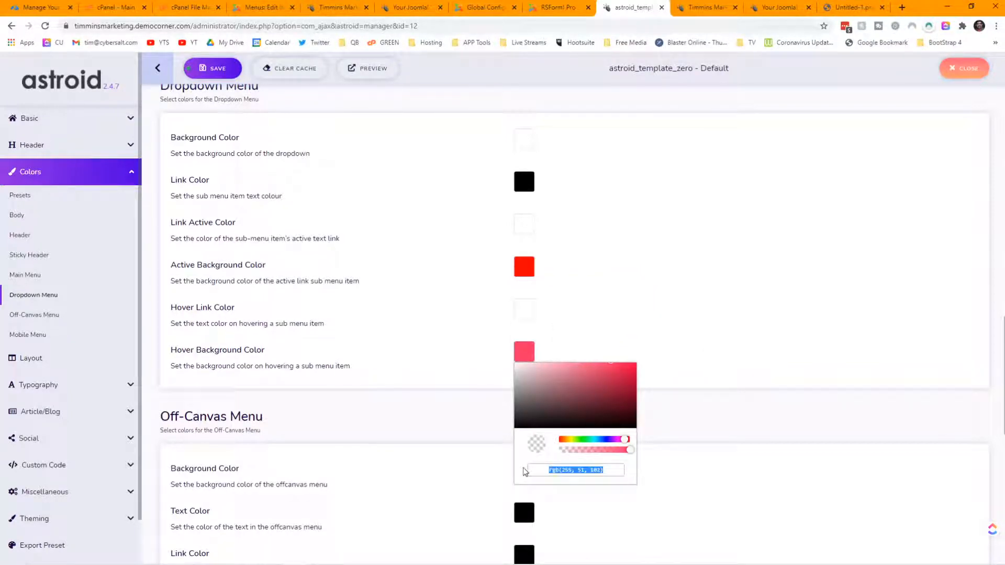
pyautogui.write('rgb(255, 0, 0)')
pyautogui.click(713, 339)
# Step: Make the off-canvas and mobile menu active link colours red and save the template
pyautogui.scroll(-6, 702, 339)
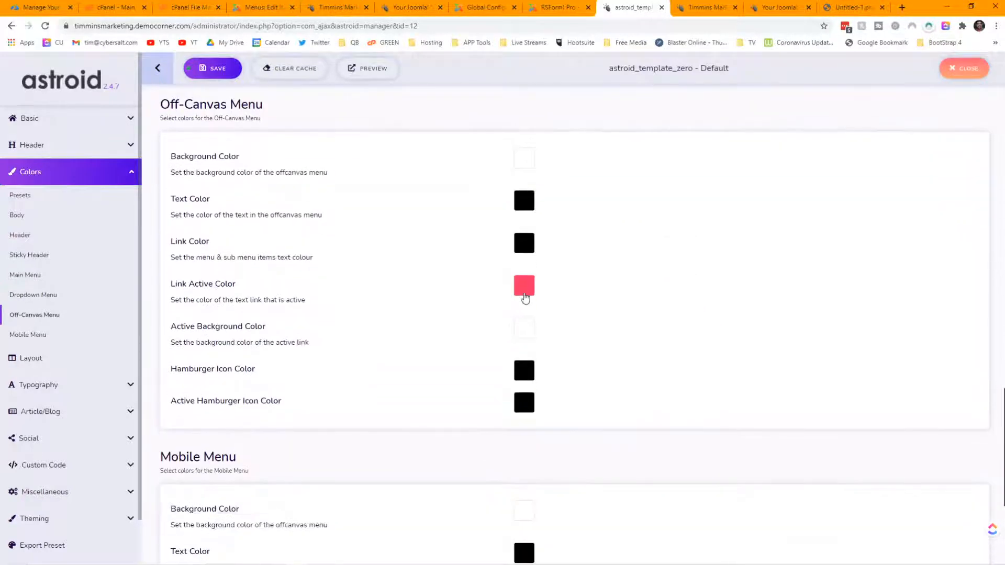
pyautogui.click(524, 288)
pyautogui.click(511, 405)
pyautogui.click(535, 296)
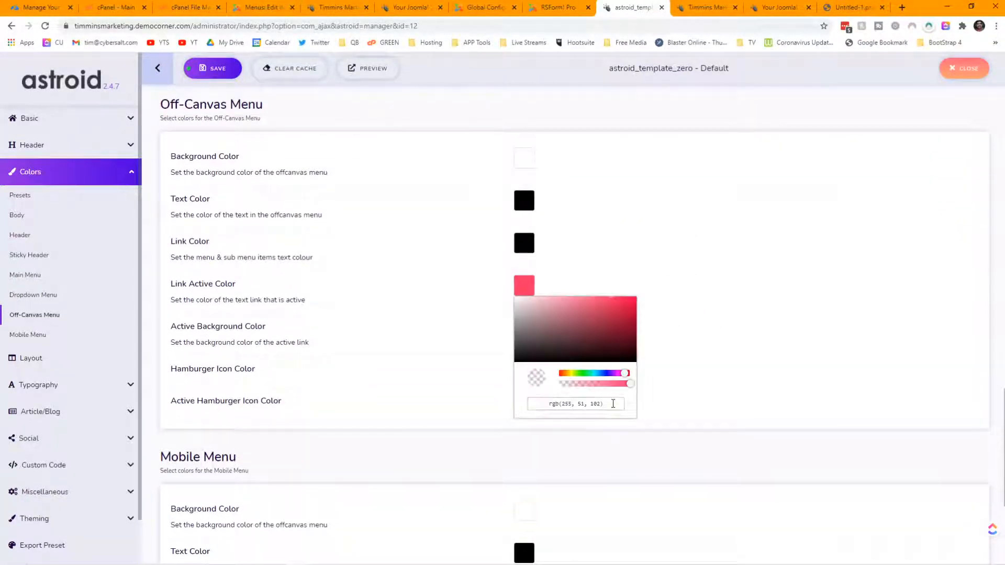
pyautogui.moveTo(614, 404); pyautogui.dragTo(533, 399)
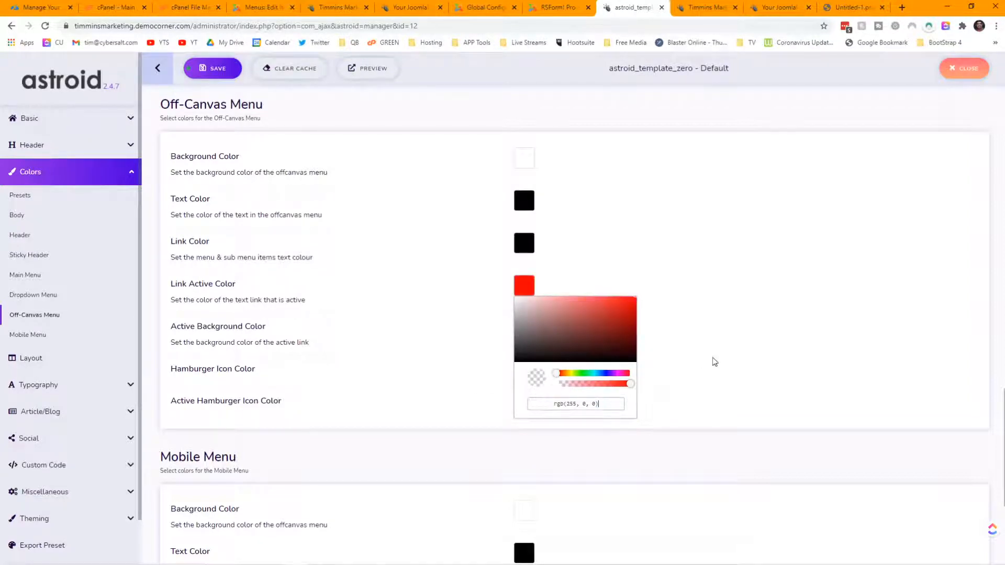
pyautogui.click(707, 346)
pyautogui.scroll(-5, 696, 346)
pyautogui.click(527, 394)
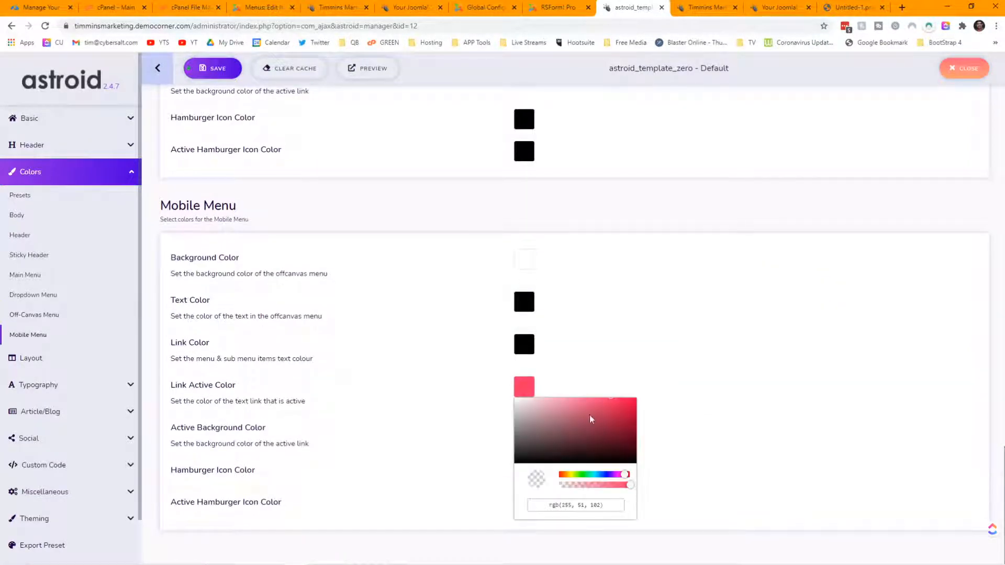
pyautogui.moveTo(602, 504); pyautogui.dragTo(529, 504)
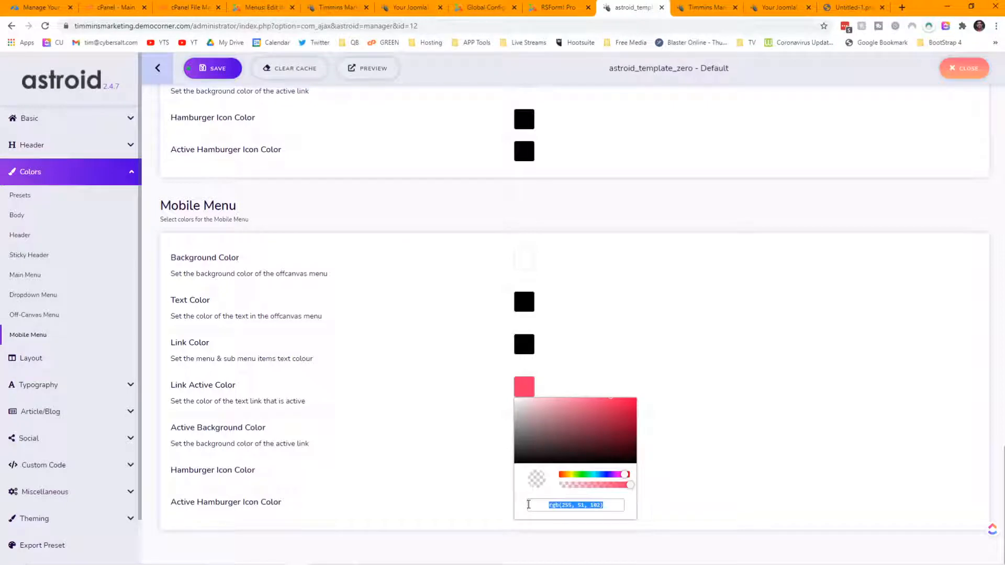
pyautogui.write('rgb(255, 17, 0)')
pyautogui.click(759, 385)
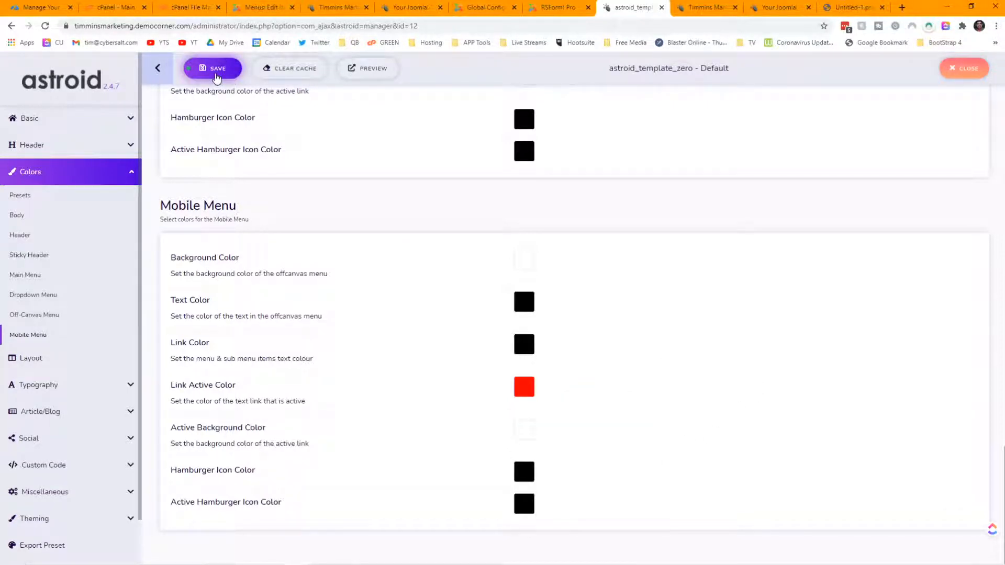
pyautogui.click(336, 8)
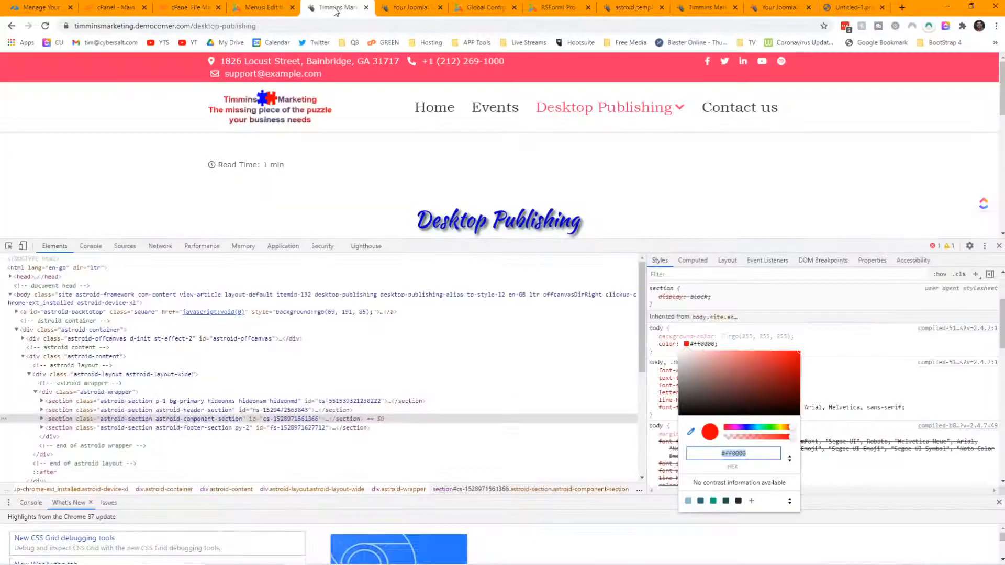
# Step: Reload the live site and check the new red menu colours
pyautogui.click(46, 27)
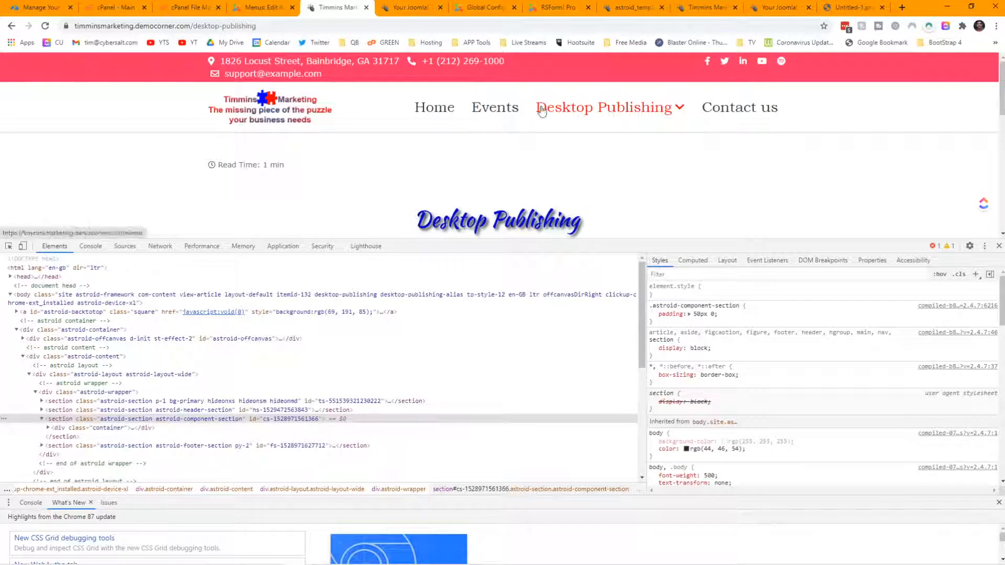
pyautogui.moveTo(606, 116)
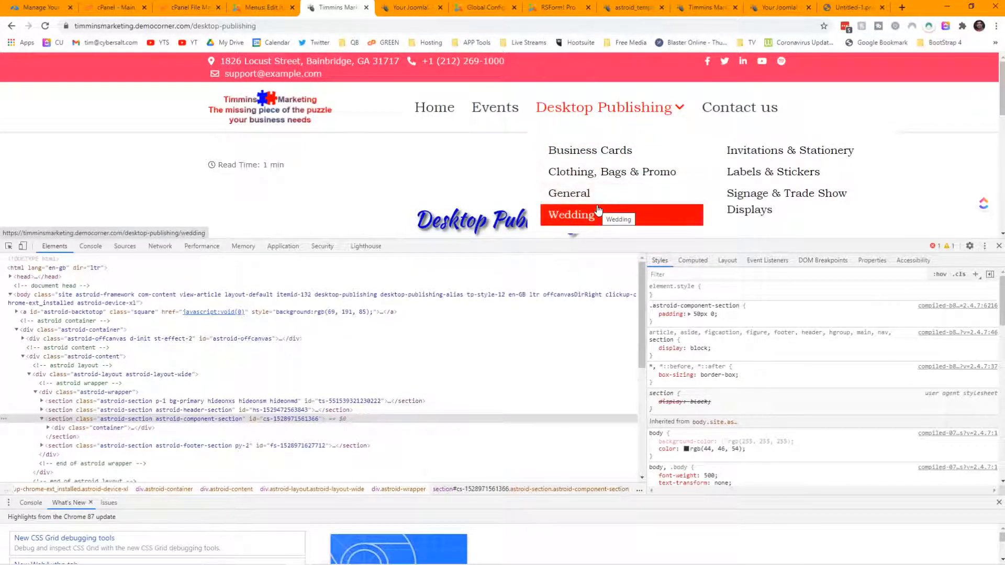
pyautogui.scroll(-10, 793, 159)
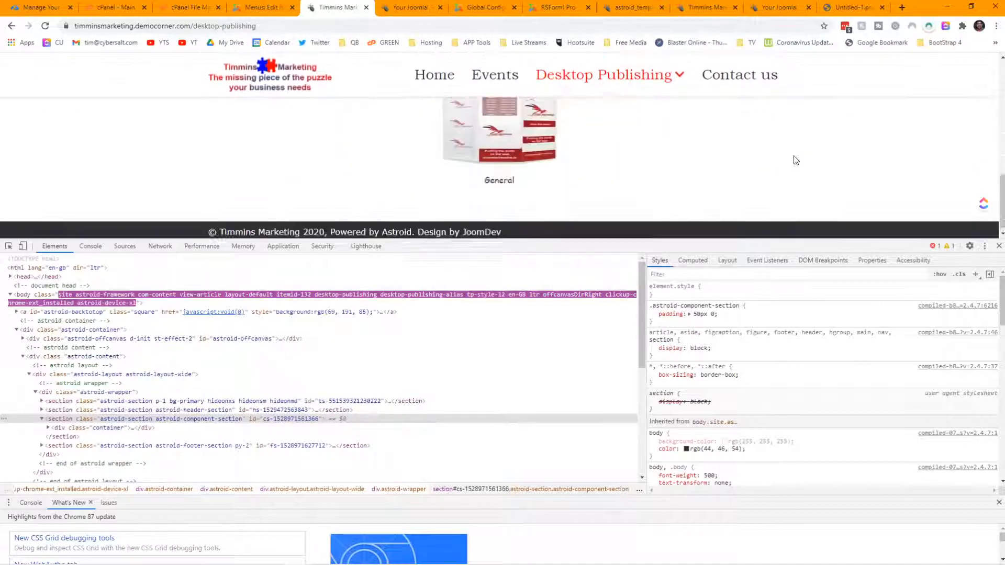
pyautogui.scroll(10, 795, 160)
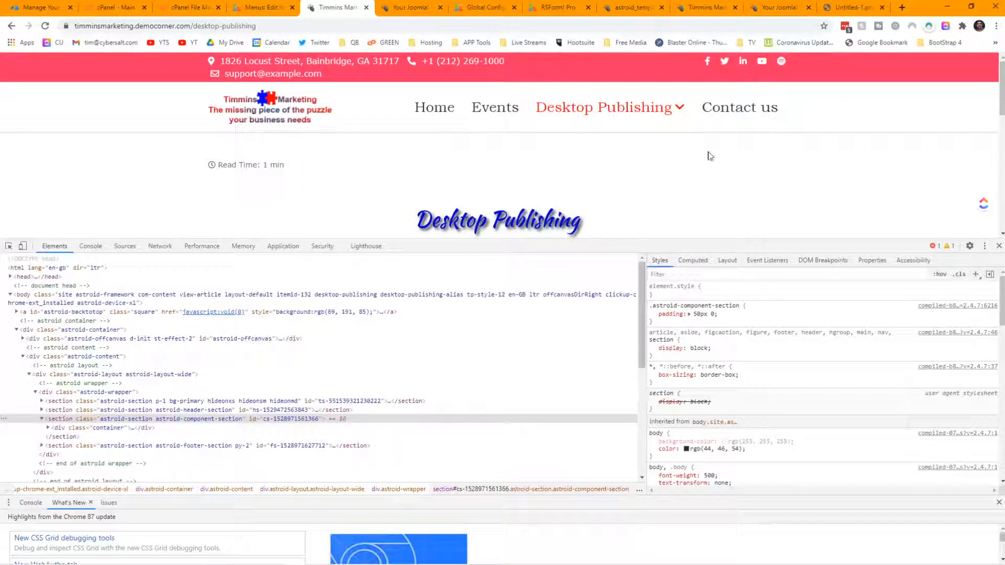
# Step: Eyedrop the logo's blue in DevTools, copy it as #0000ff, and close DevTools
pyautogui.click(686, 449)
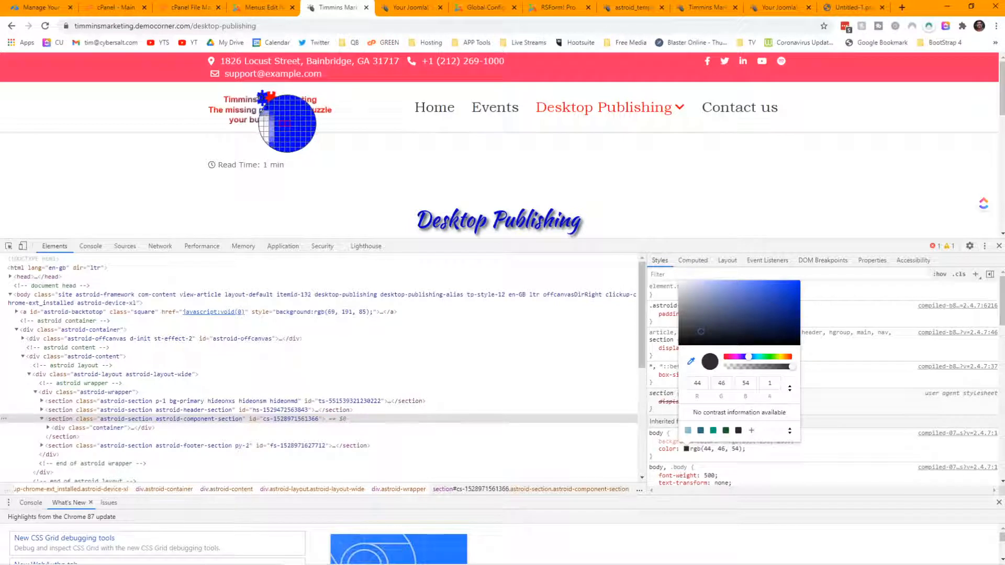
pyautogui.click(287, 123)
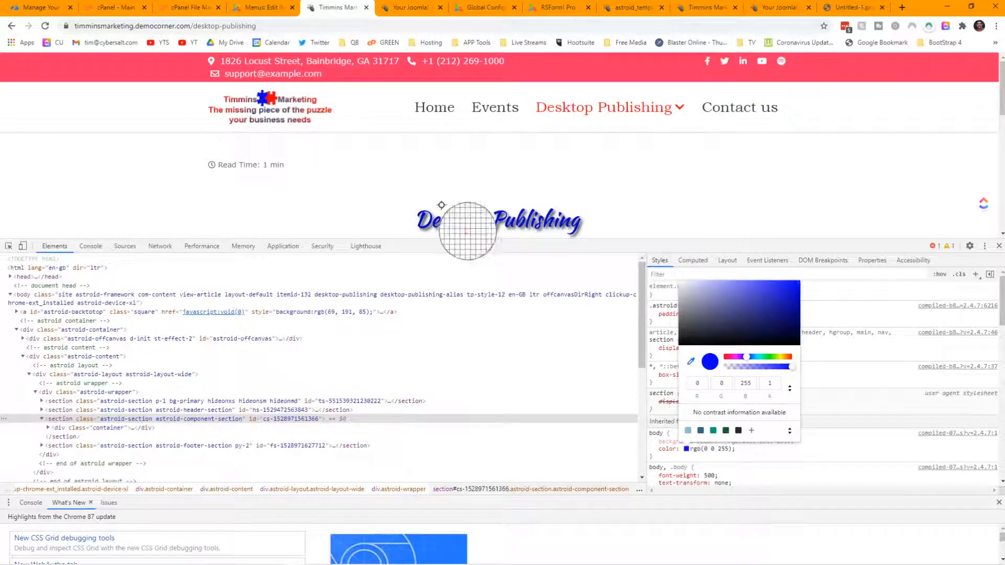
pyautogui.click(790, 389)
pyautogui.click(767, 386)
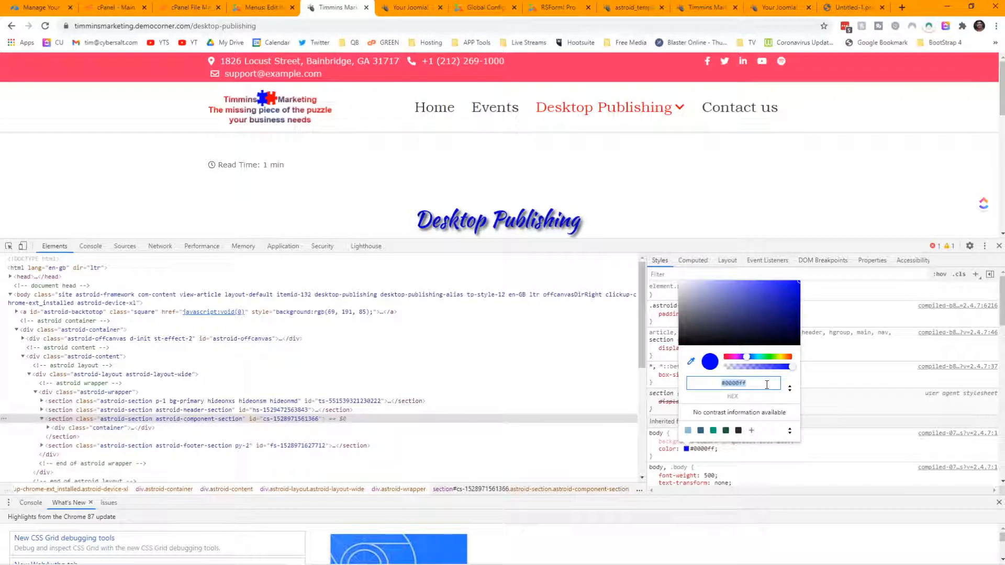
pyautogui.rightClick(741, 384)
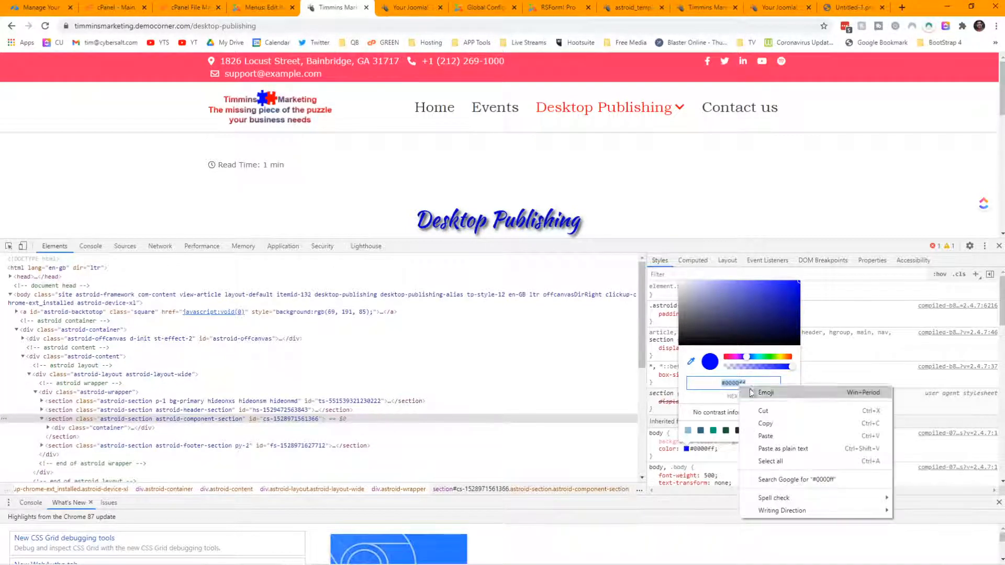
pyautogui.click(770, 422)
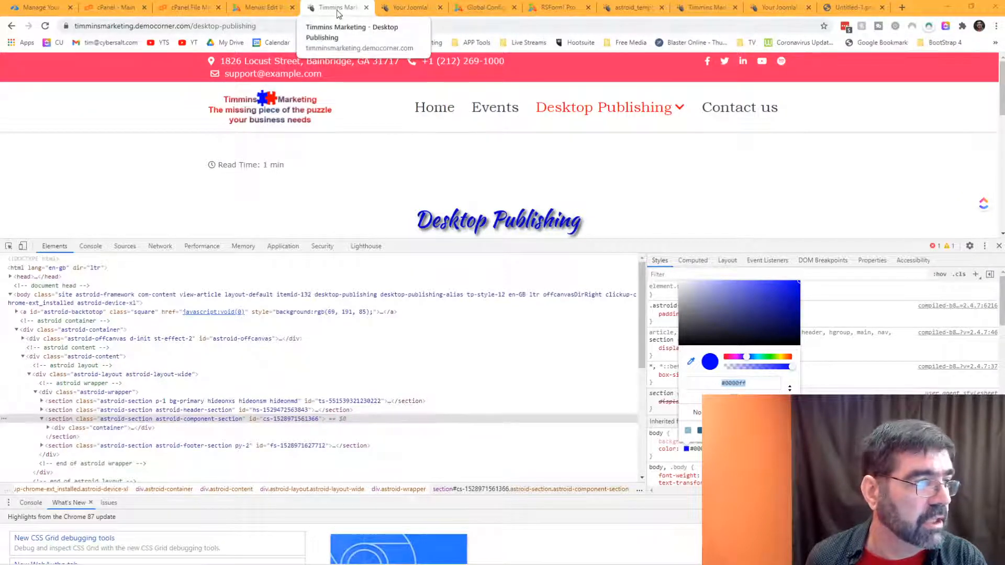
pyautogui.click(999, 246)
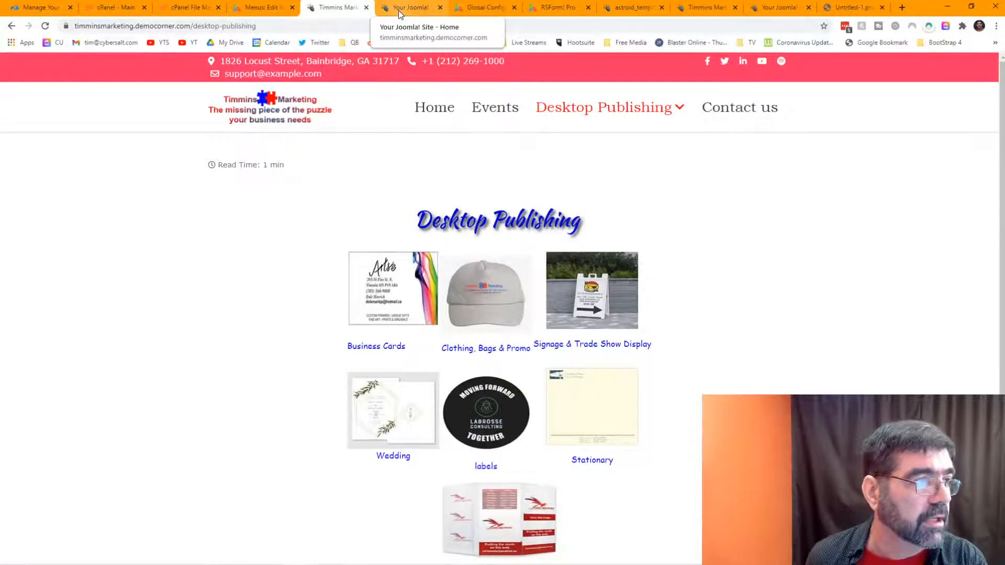
# Step: Set the Main Menu link hover colour to red (#ff0000) in Astroid Colors
pyautogui.click(602, 15)
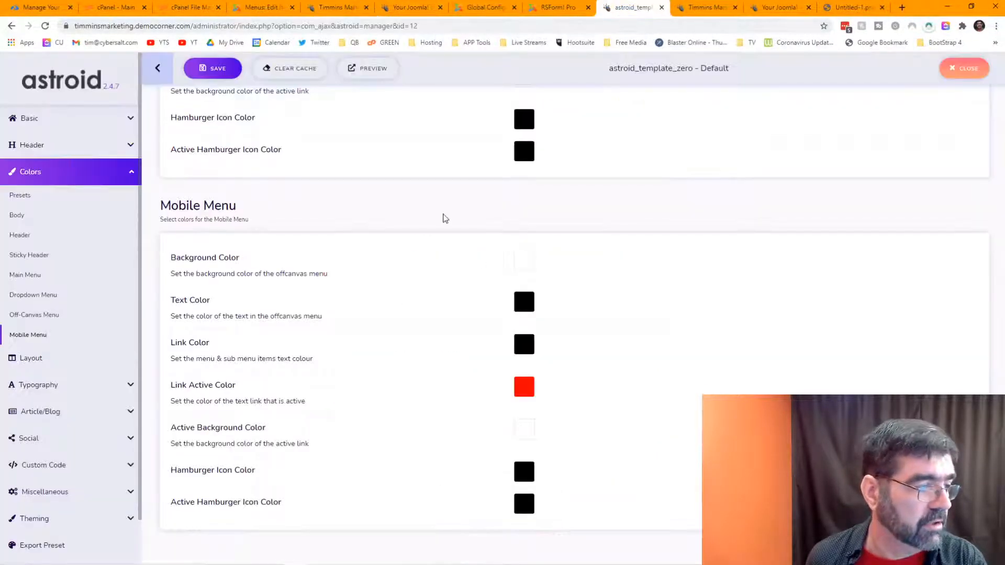
pyautogui.scroll(20, 431, 217)
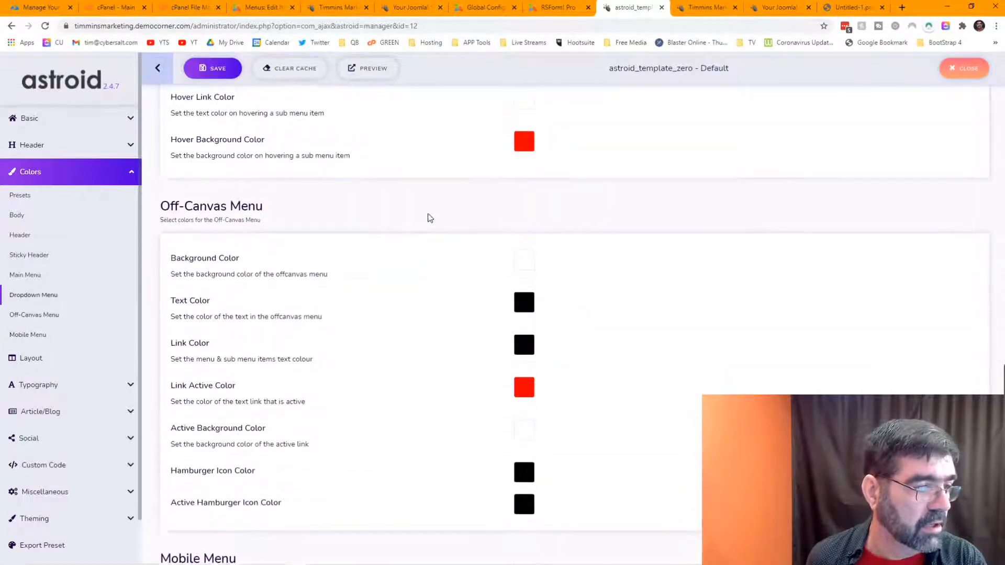
pyautogui.scroll(-7, 428, 217)
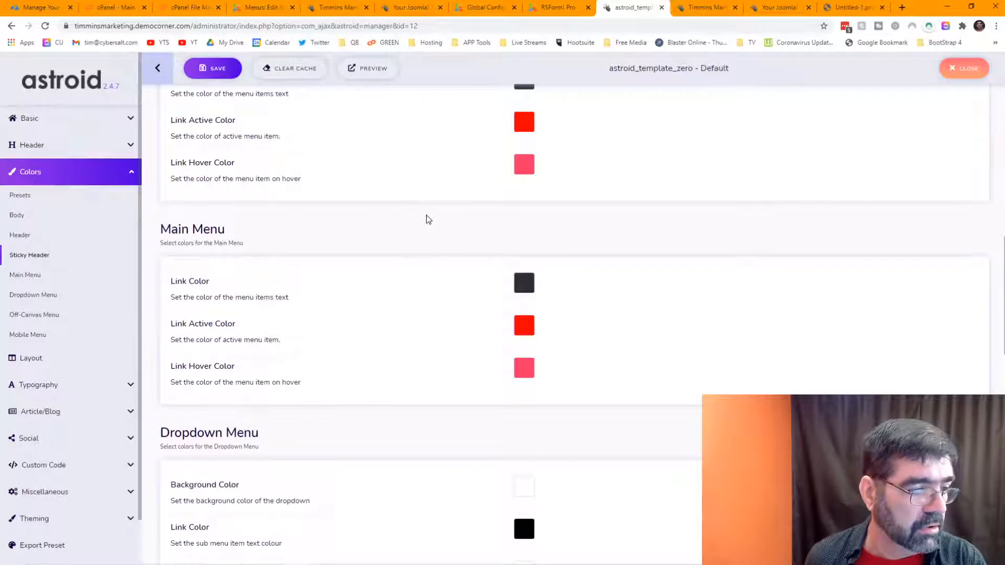
pyautogui.click(525, 372)
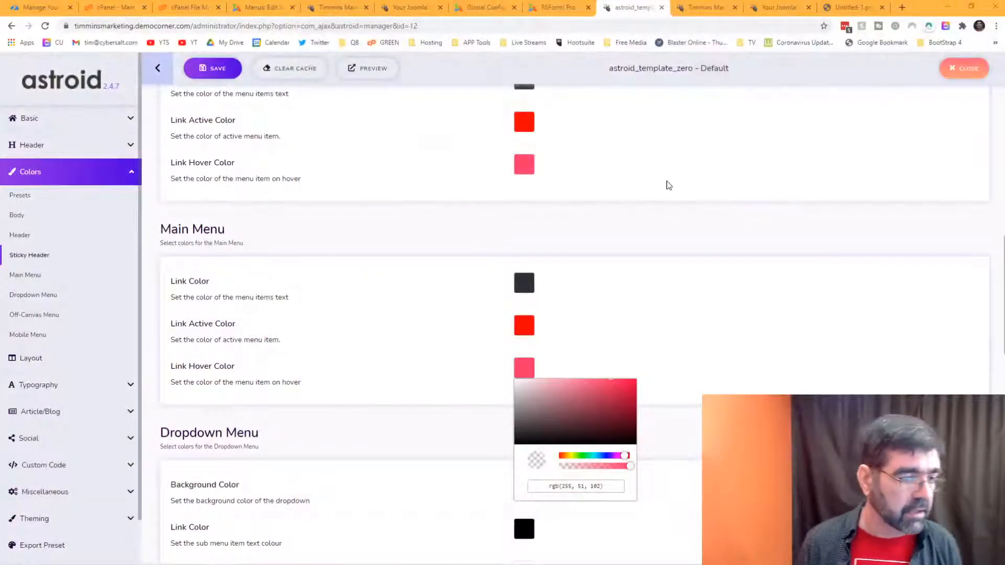
pyautogui.click(524, 327)
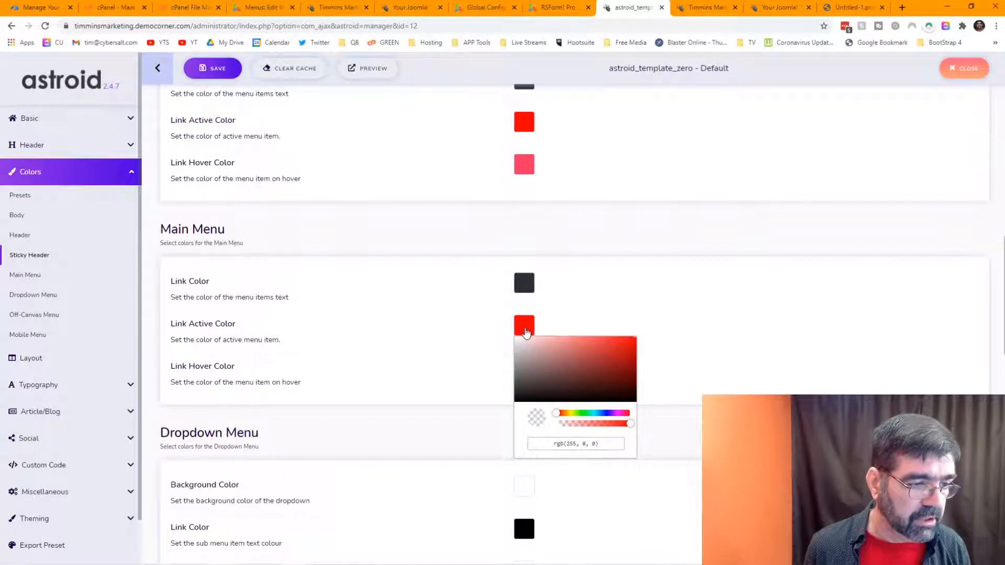
pyautogui.click(730, 352)
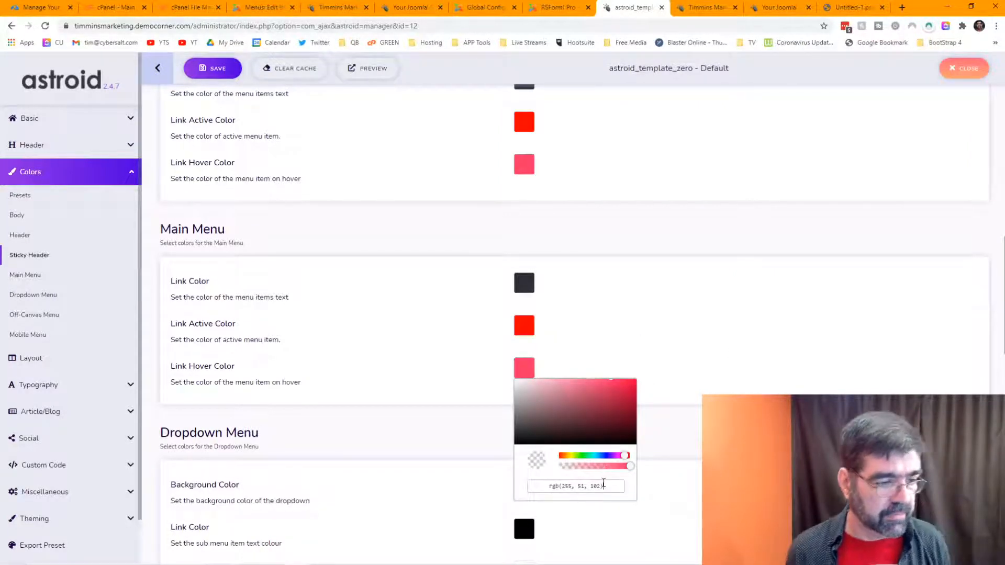
pyautogui.click(604, 486)
pyautogui.press('BackSpace')
pyautogui.press('BackSpace')
pyautogui.press('BackSpace')
pyautogui.press('BackSpace')
pyautogui.press('BackSpace')
pyautogui.press('BackSpace')
pyautogui.press('BackSpace')
pyautogui.press('BackSpace')
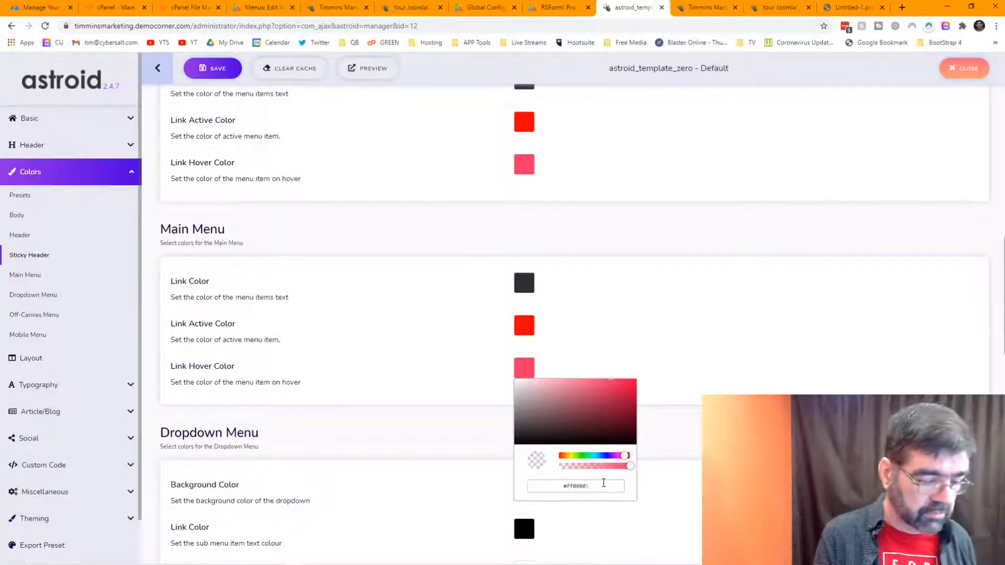
pyautogui.press('Return')
pyautogui.click(768, 344)
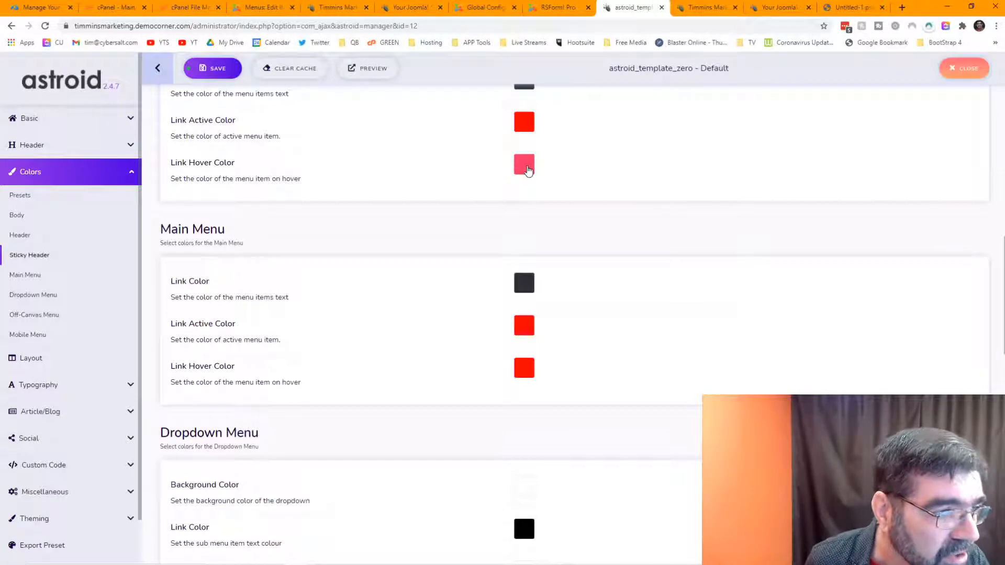
# Step: Change the Sticky Header link hover colour to #ff0000
pyautogui.click(525, 166)
pyautogui.moveTo(604, 283); pyautogui.dragTo(526, 287)
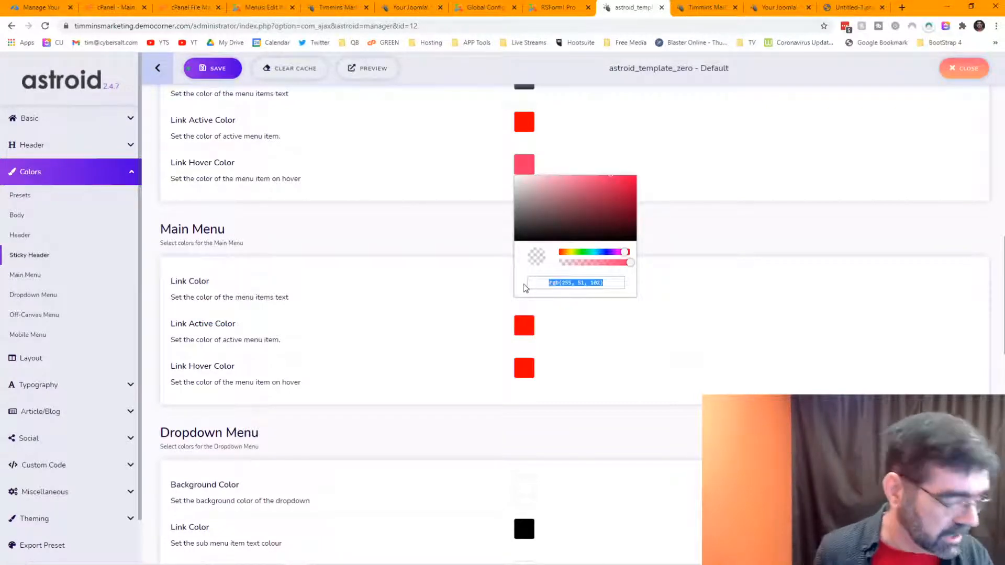
pyautogui.write('#ff')
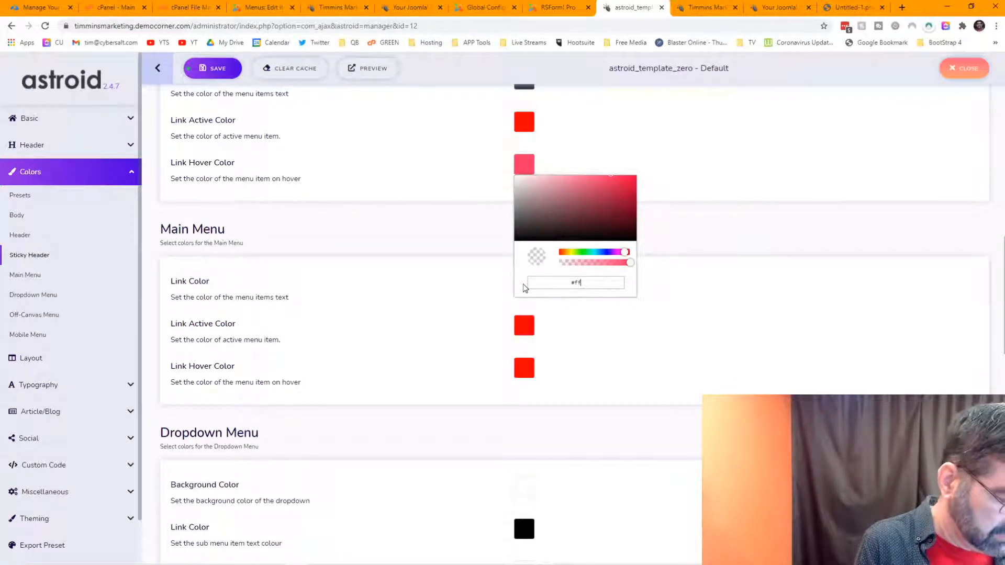
pyautogui.write('0000')
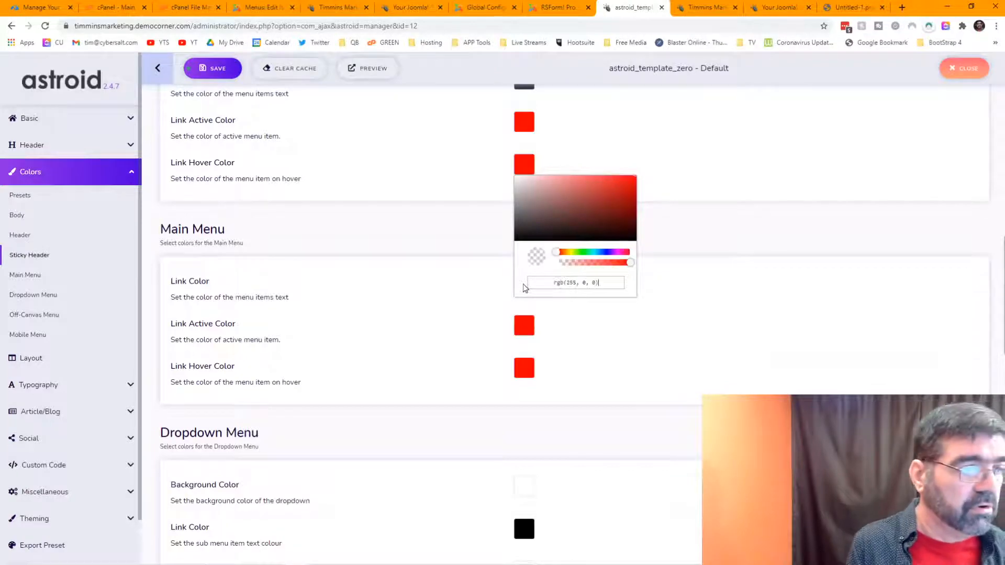
pyautogui.click(745, 299)
pyautogui.scroll(10, 745, 299)
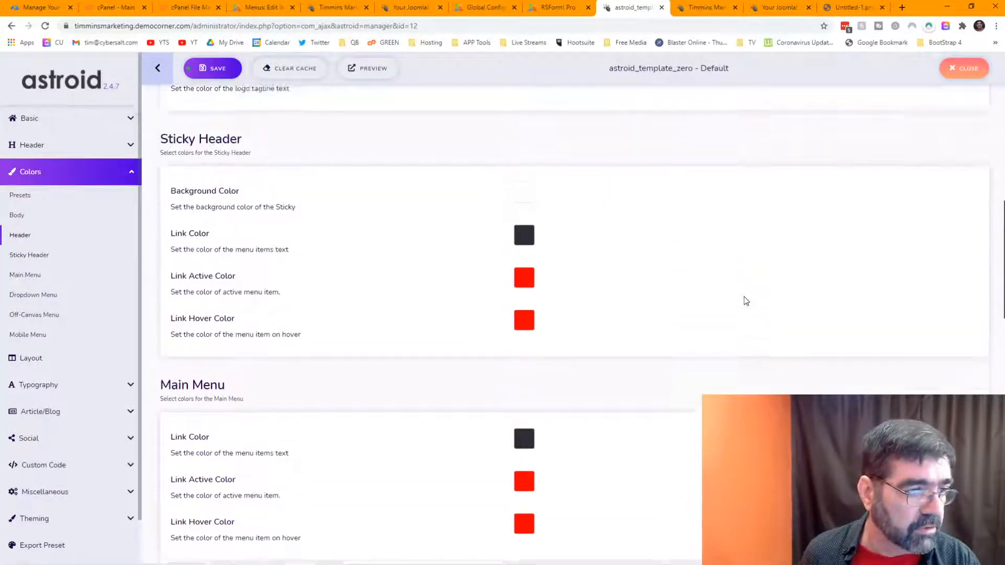
pyautogui.scroll(2, 747, 301)
pyautogui.scroll(-20, 746, 301)
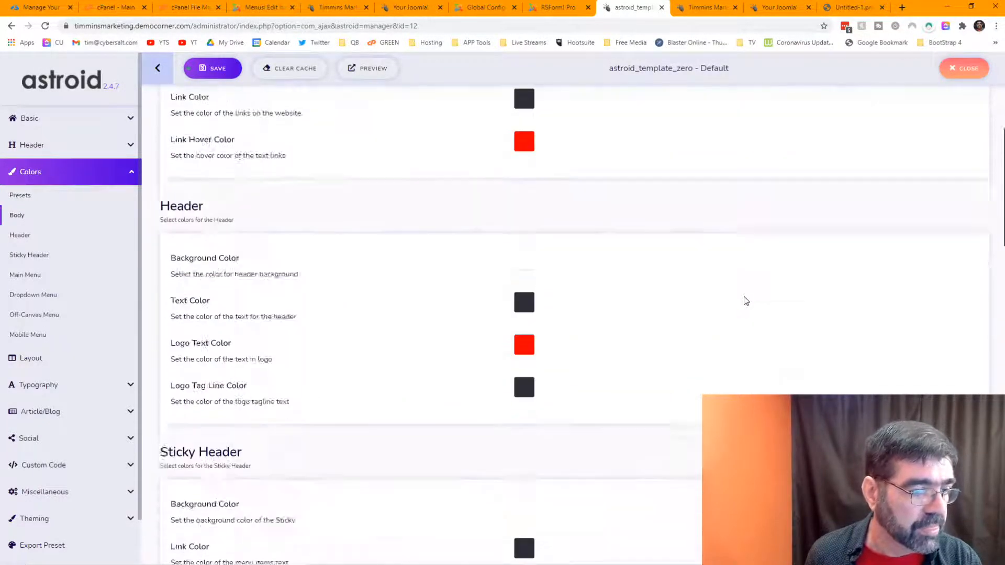
pyautogui.scroll(20, 745, 299)
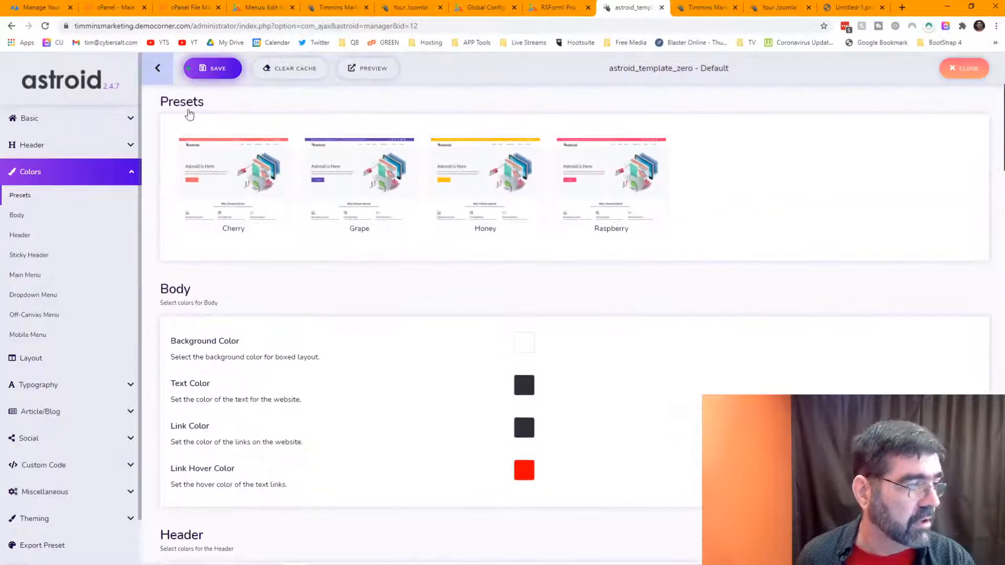
# Step: Open the Astroid Layout builder and review the Topbar Section's general and design settings
pyautogui.click(43, 360)
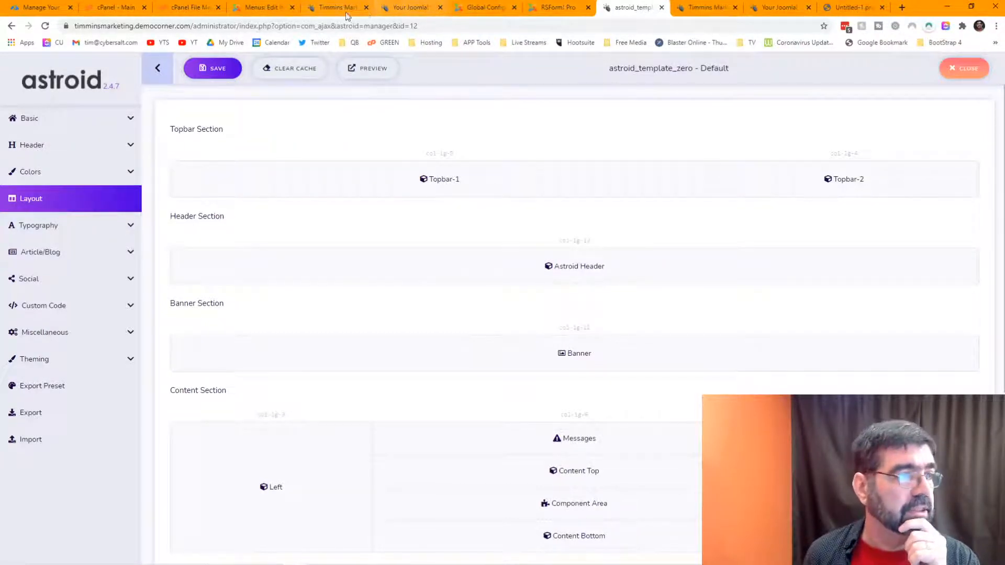
pyautogui.click(337, 8)
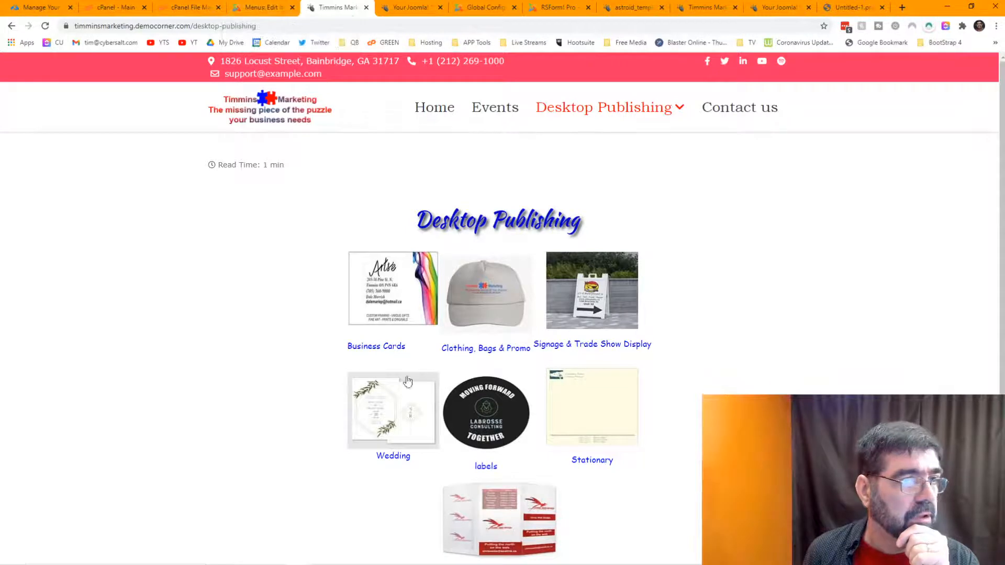
pyautogui.click(630, 9)
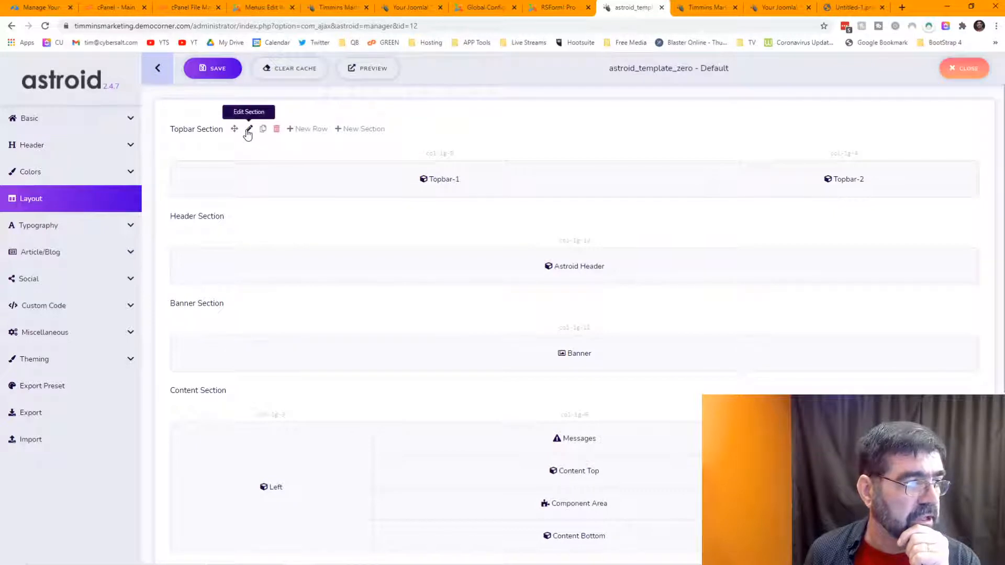
pyautogui.click(248, 130)
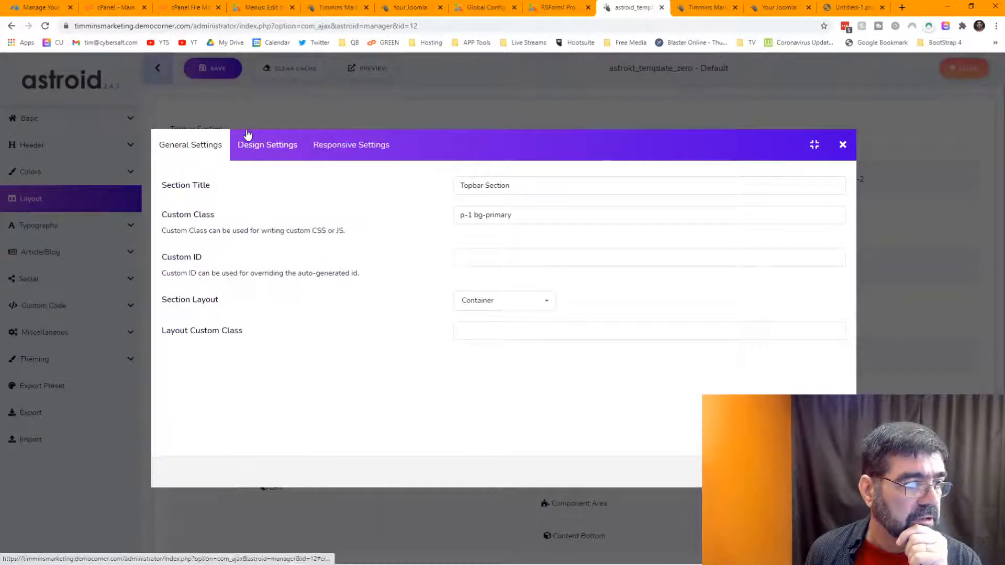
pyautogui.click(261, 146)
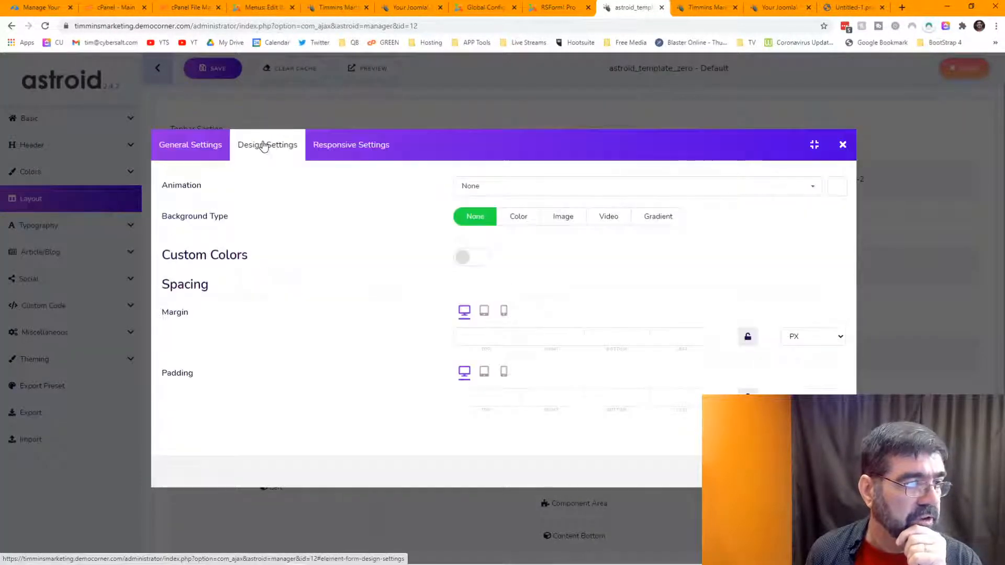
pyautogui.click(204, 146)
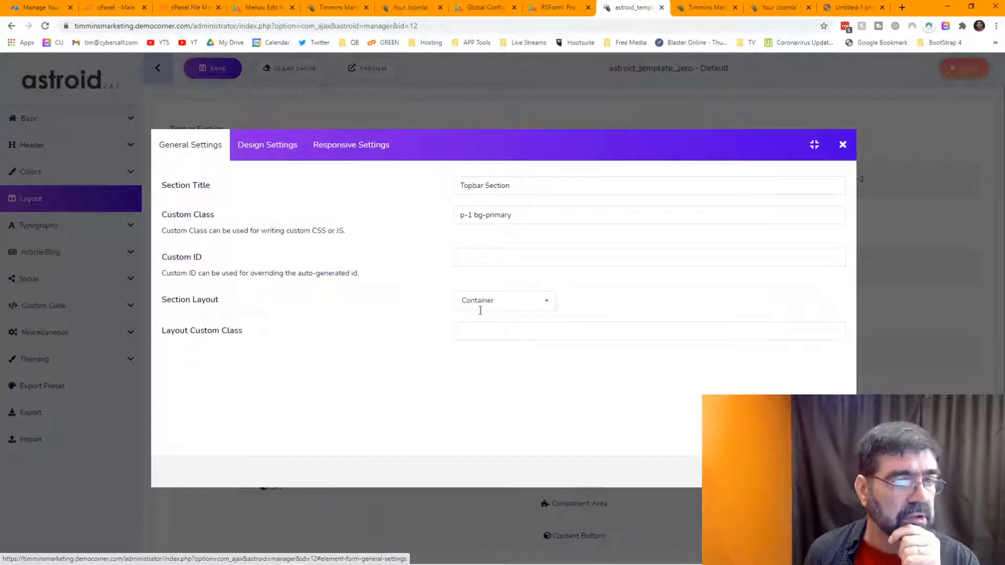
pyautogui.click(843, 145)
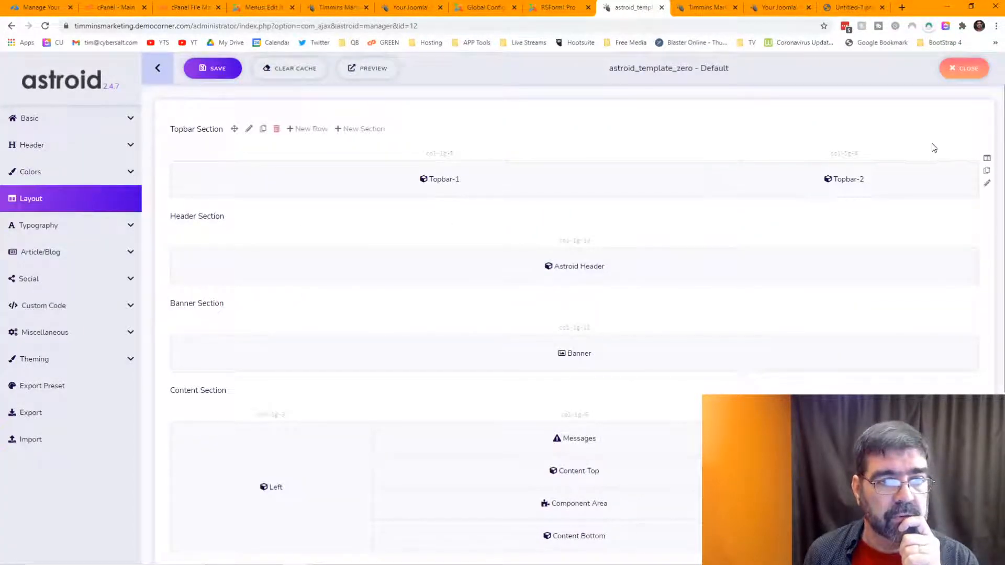
# Step: Review the Topbar row's design settings, then close them without changes
pyautogui.click(988, 186)
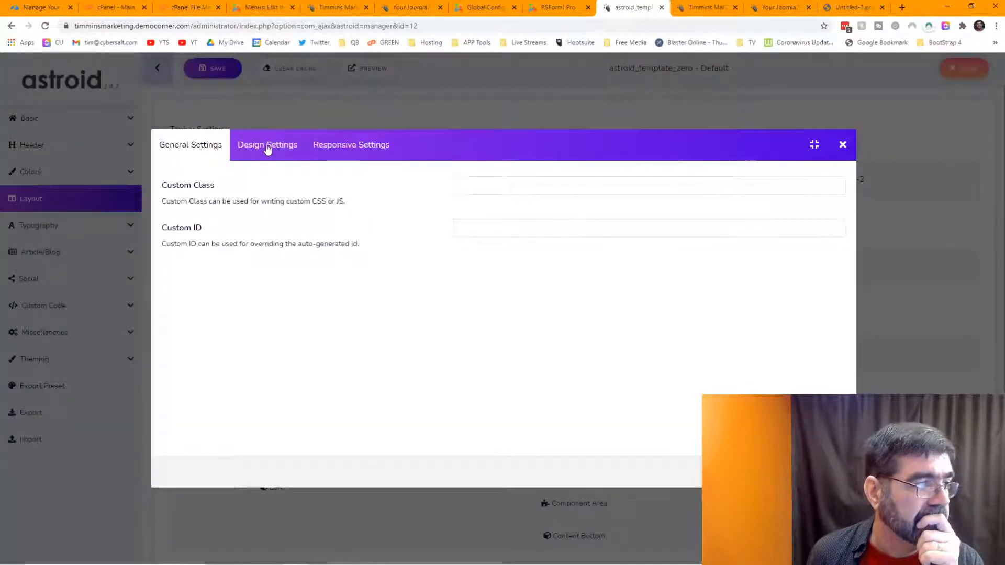
pyautogui.click(267, 145)
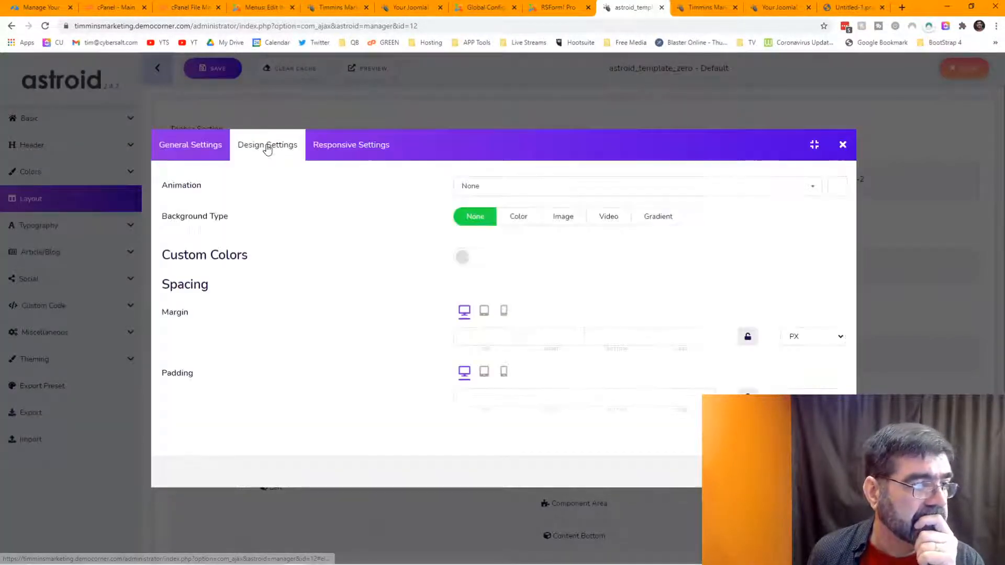
pyautogui.click(843, 145)
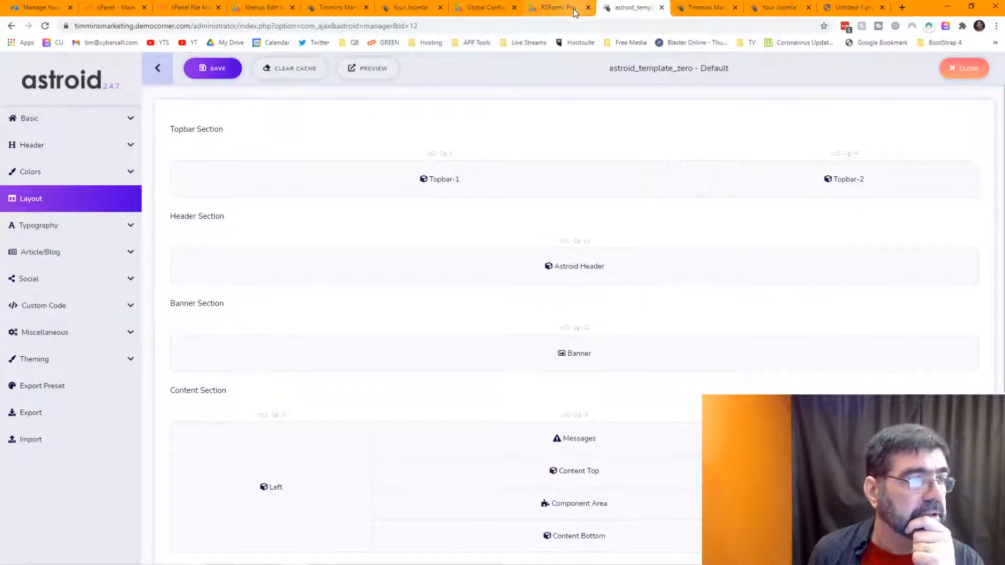
pyautogui.click(727, 3)
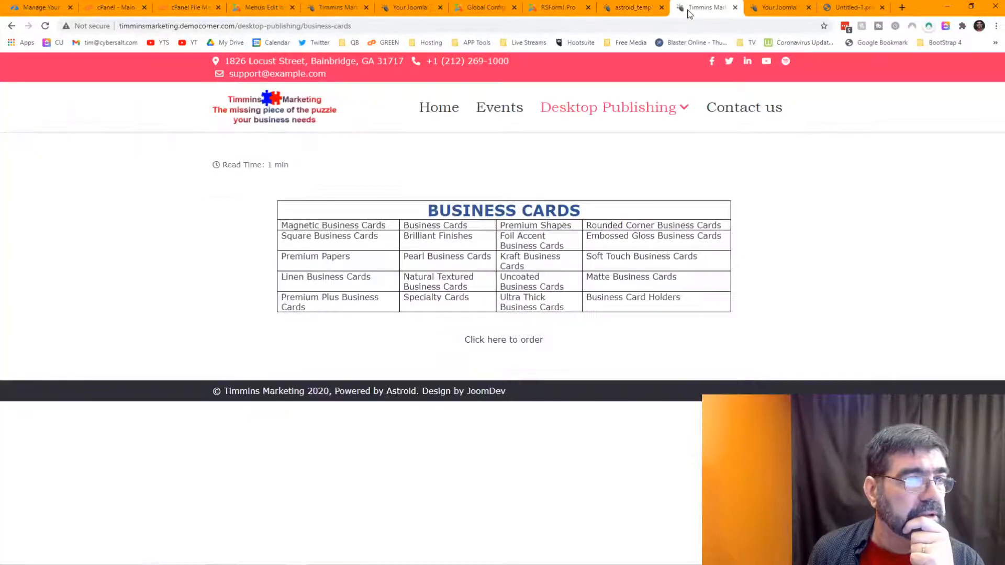
# Step: Inspect the pink top bar section in the browser's developer tools
pyautogui.rightClick(78, 77)
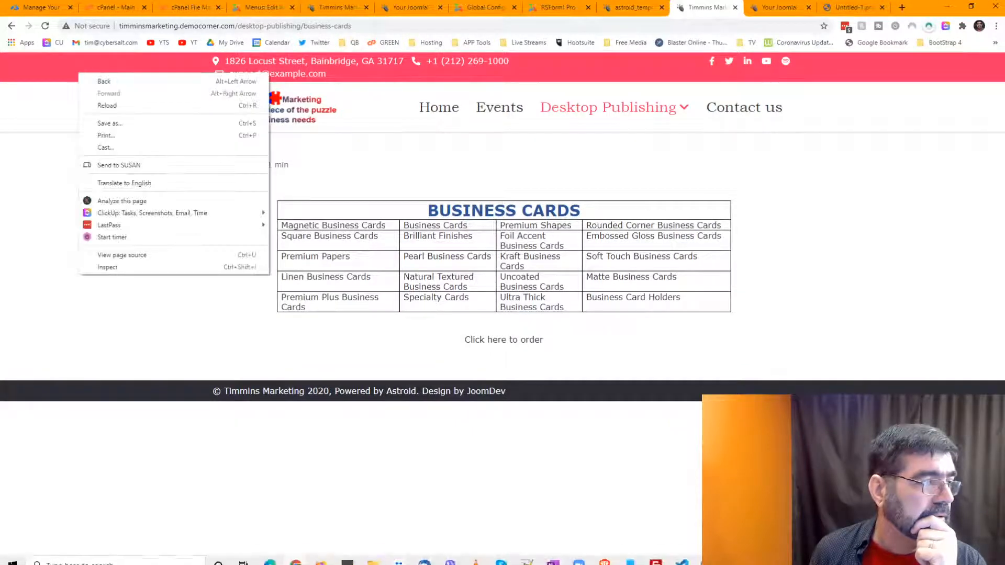
pyautogui.click(128, 271)
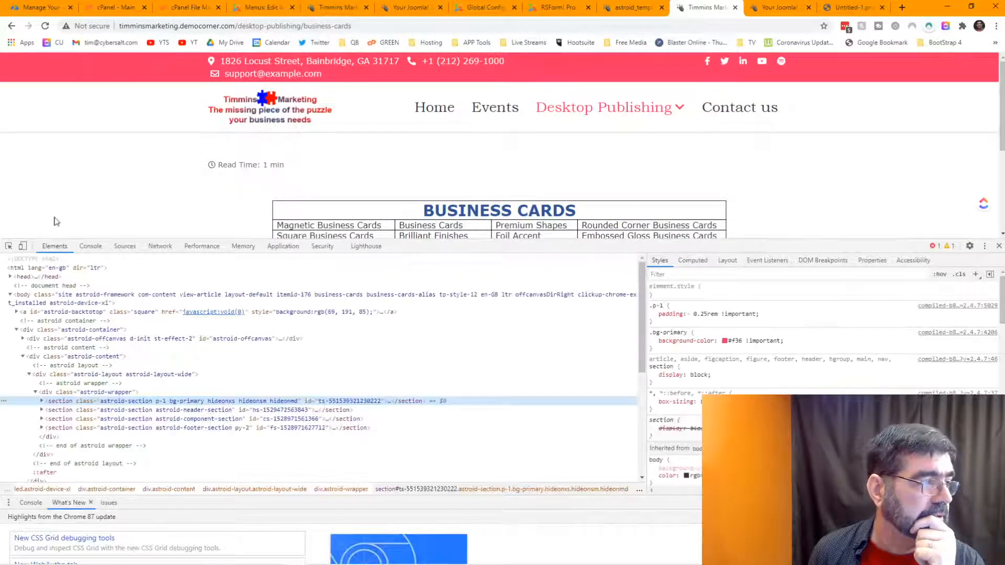
pyautogui.click(9, 246)
pyautogui.click(121, 75)
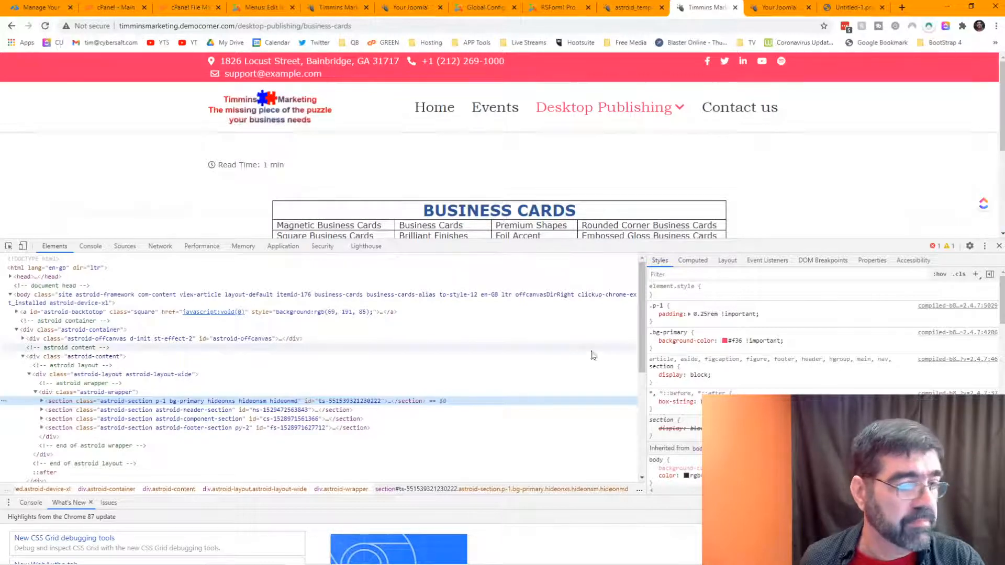
# Step: Cycle the top bar background's colour notation, sample white with the eyedropper, then reach the home page tab
pyautogui.click(725, 342)
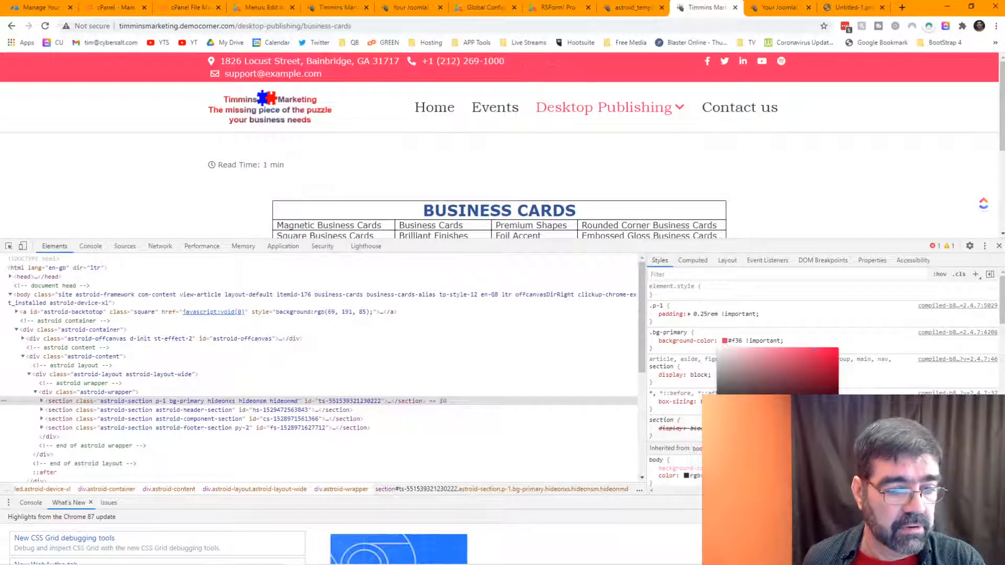
pyautogui.click(830, 452)
pyautogui.click(830, 451)
pyautogui.click(829, 452)
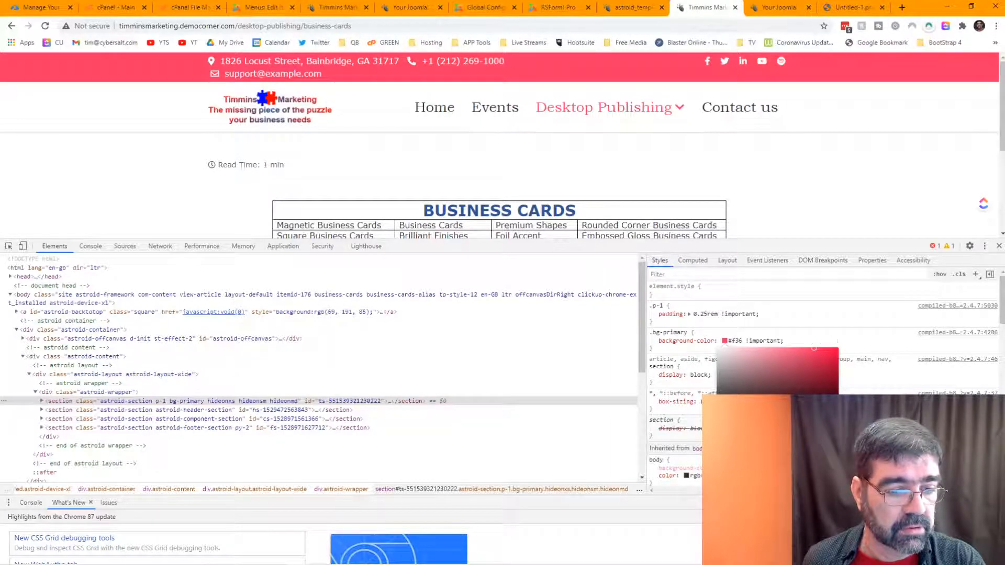
pyautogui.click(829, 451)
pyautogui.click(829, 451)
pyautogui.click(829, 451)
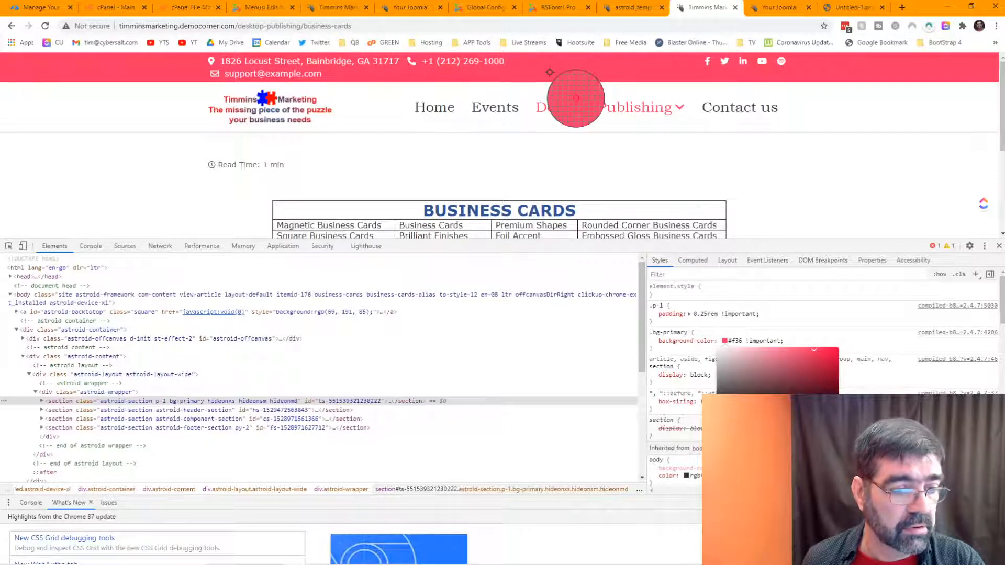
pyautogui.click(761, 182)
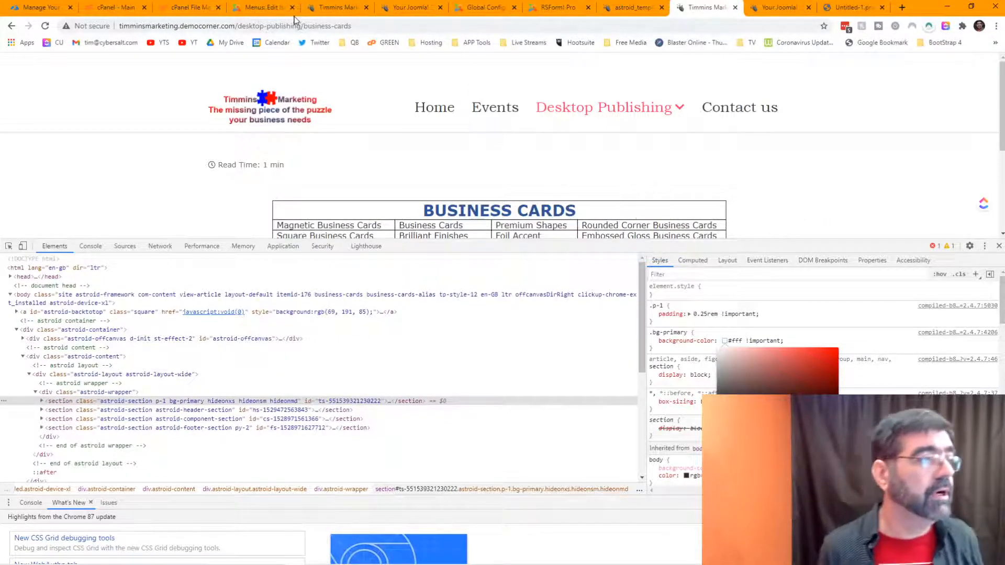
pyautogui.click(326, 11)
pyautogui.click(413, 10)
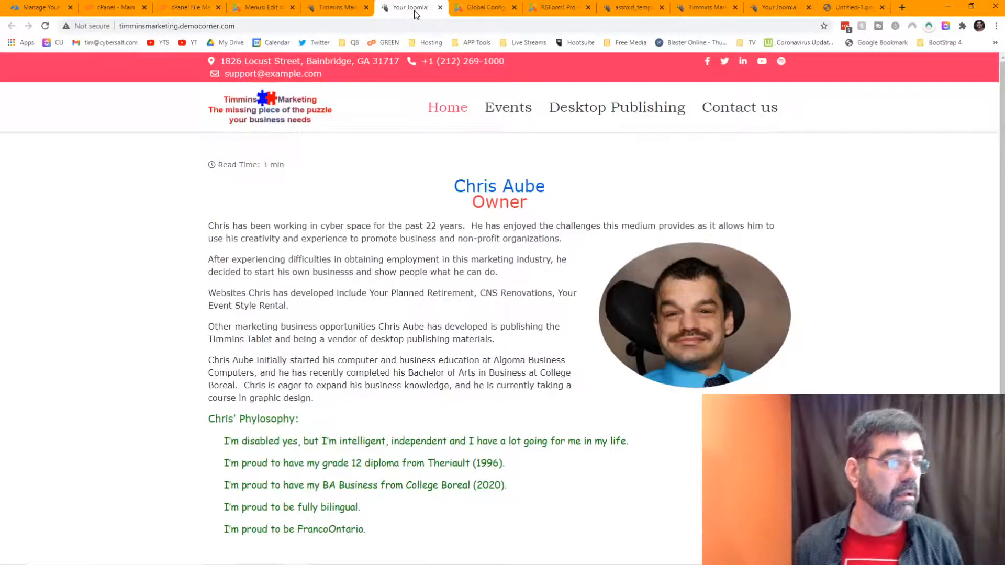
# Step: In the Astroid layout manager, view the Topbar-1 column's design settings without changing them
pyautogui.click(636, 11)
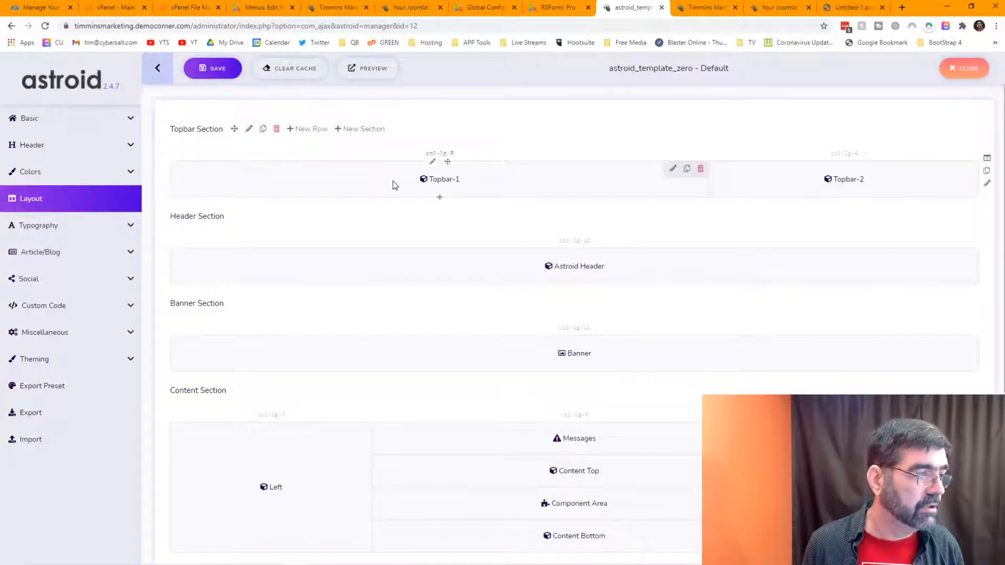
pyautogui.click(433, 162)
pyautogui.click(265, 150)
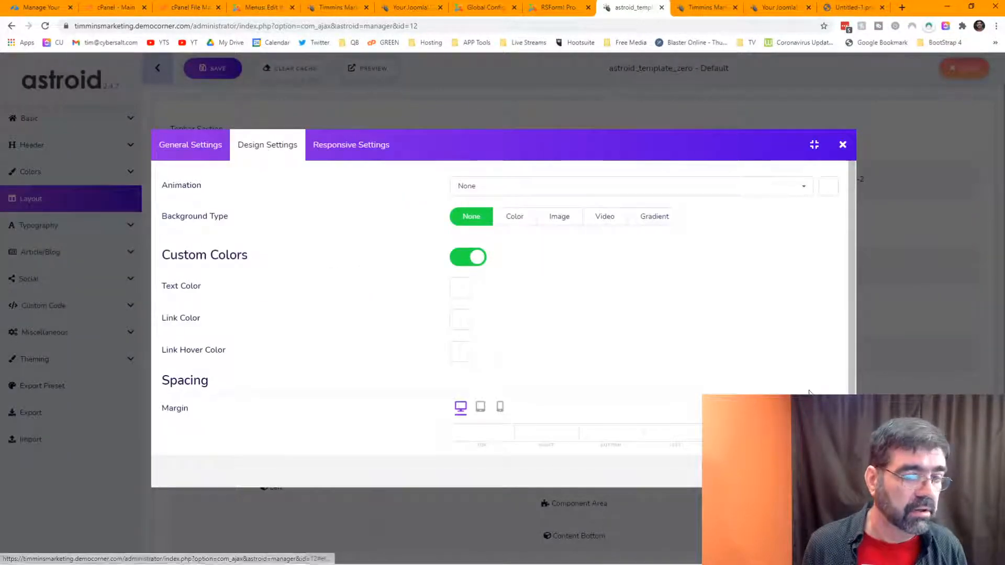
pyautogui.click(844, 146)
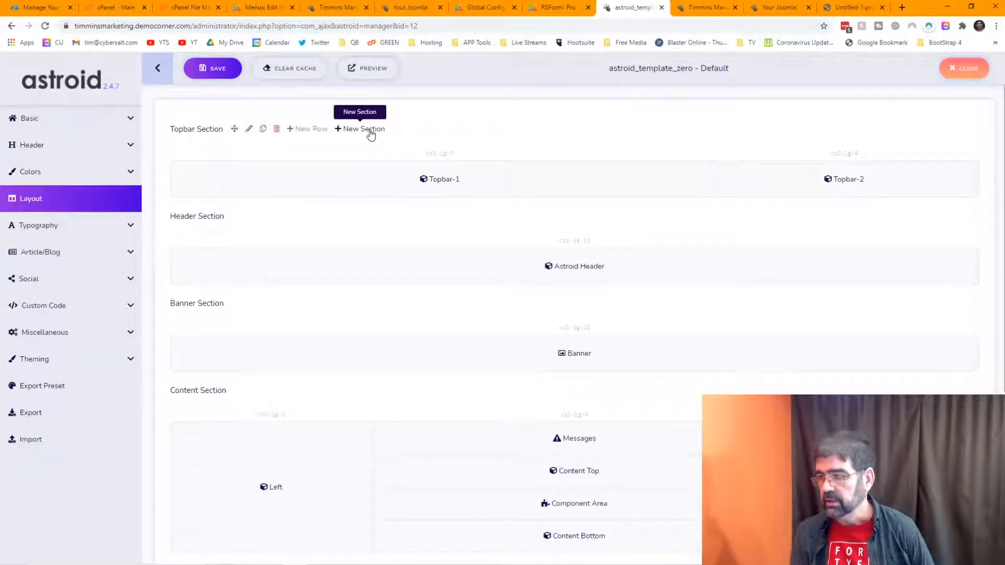
# Step: Give the Topbar Section a solid colour background of #ff0000
pyautogui.click(249, 131)
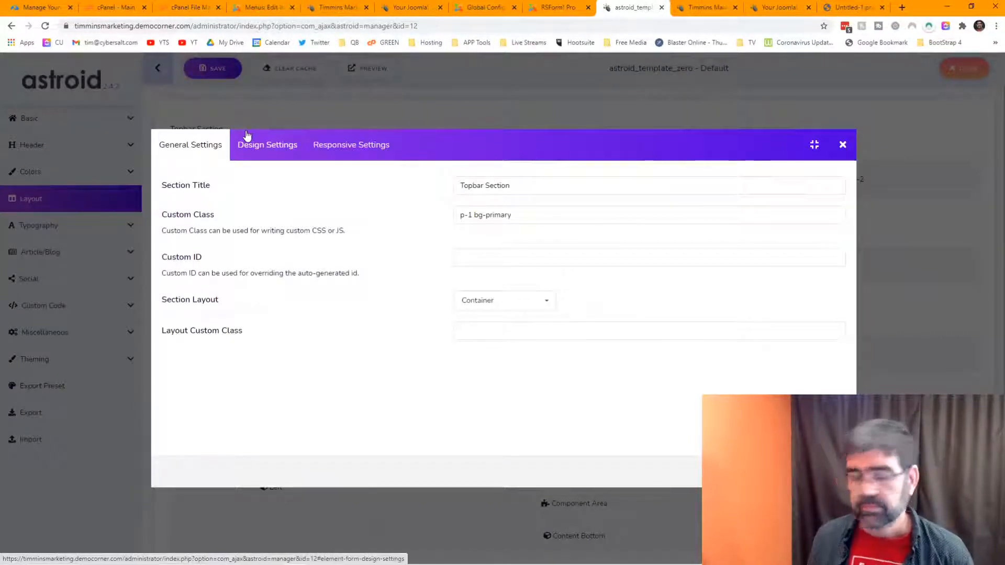
pyautogui.click(253, 151)
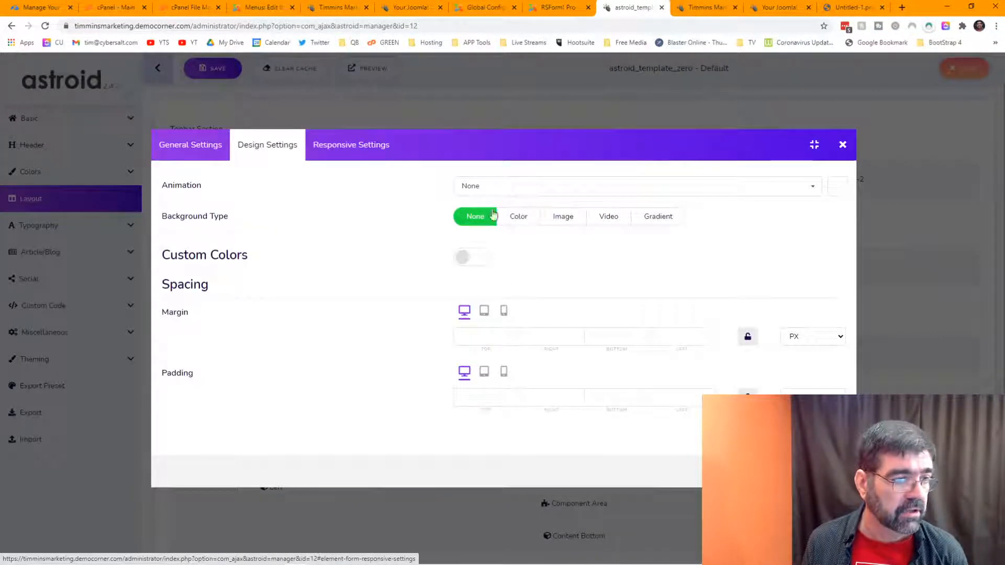
pyautogui.click(519, 217)
pyautogui.click(468, 259)
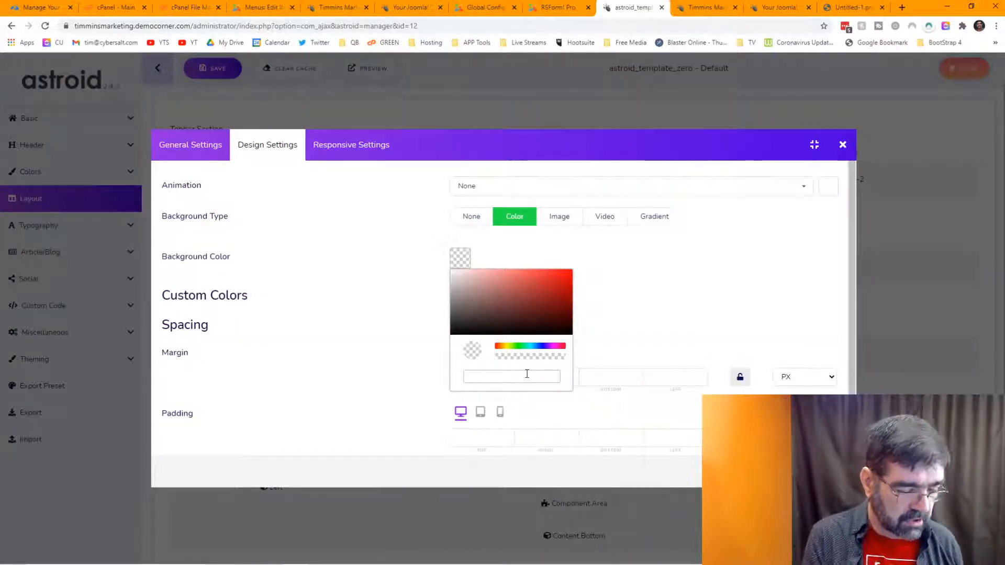
pyautogui.write('#ff0000')
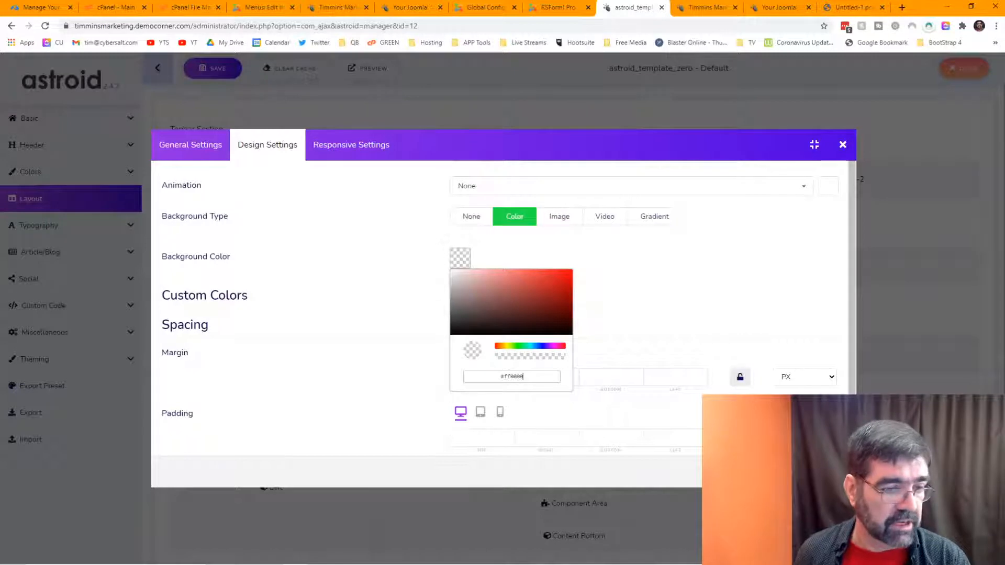
pyautogui.press('Return')
pyautogui.click(823, 472)
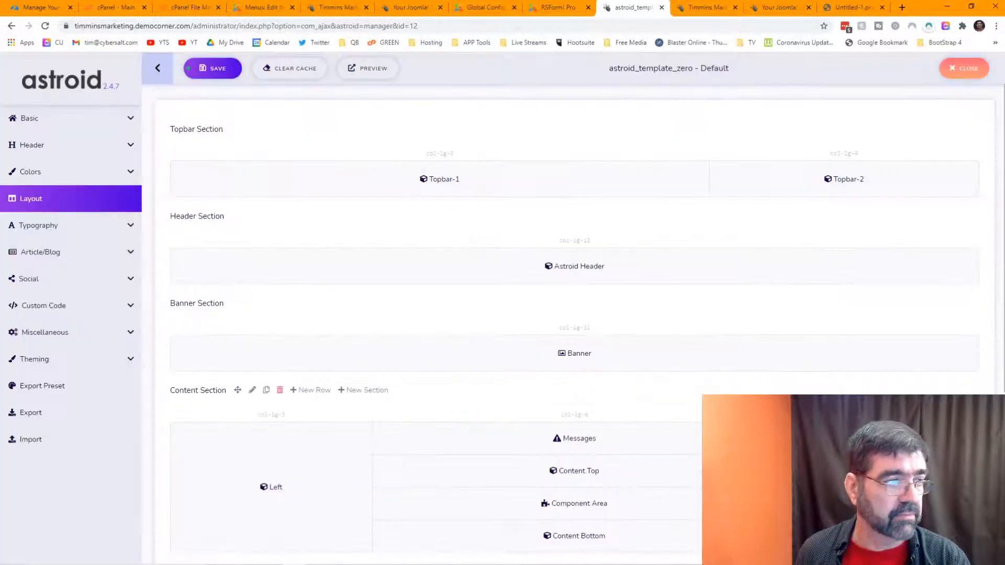
# Step: Clear the template cache and reload the Desktop Publishing page
pyautogui.click(300, 76)
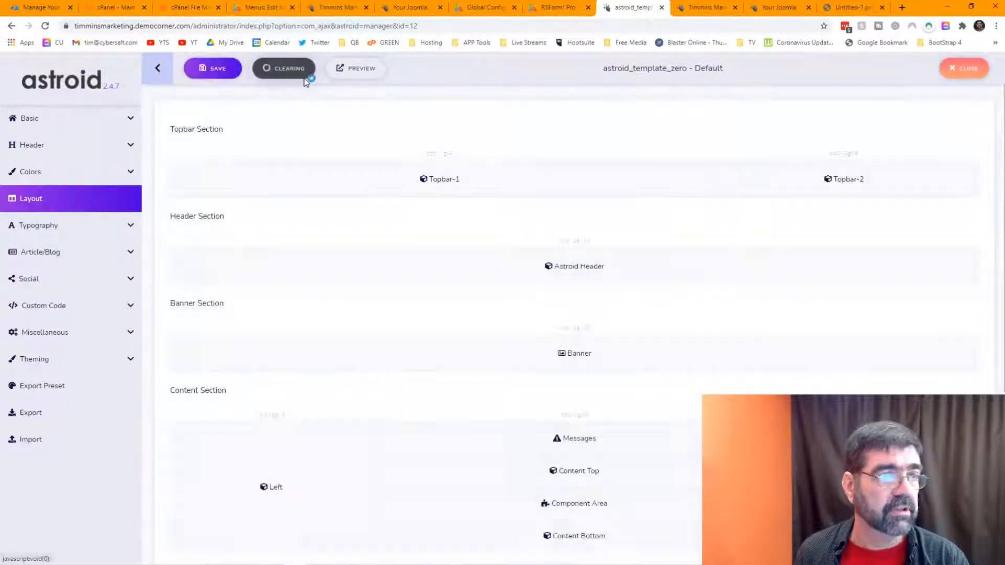
pyautogui.click(707, 7)
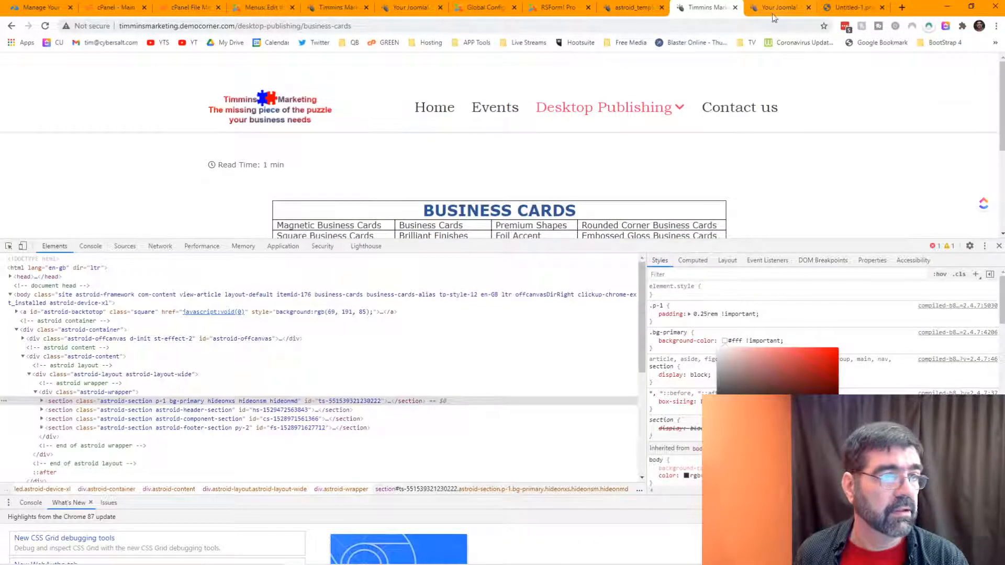
pyautogui.click(337, 8)
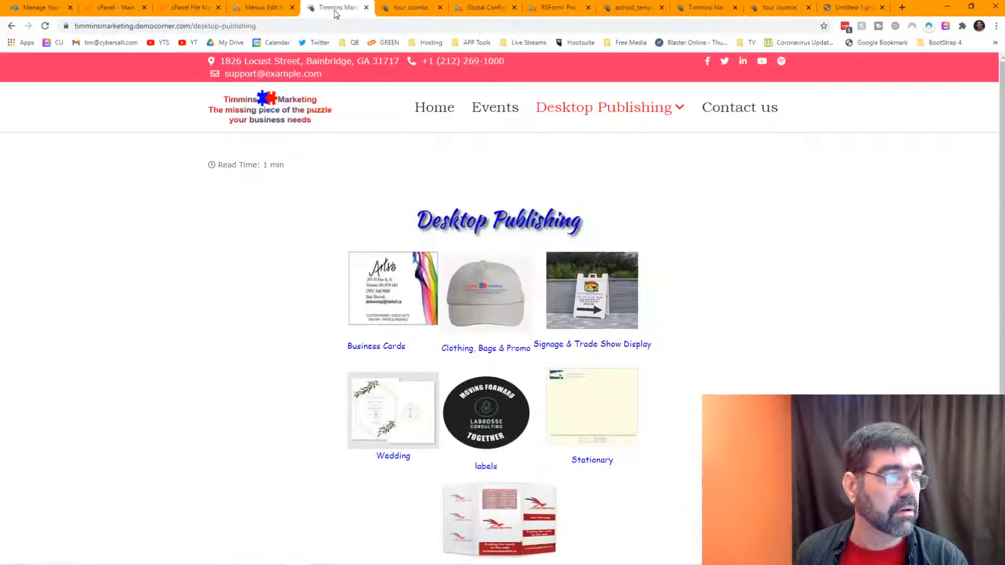
pyautogui.click(45, 26)
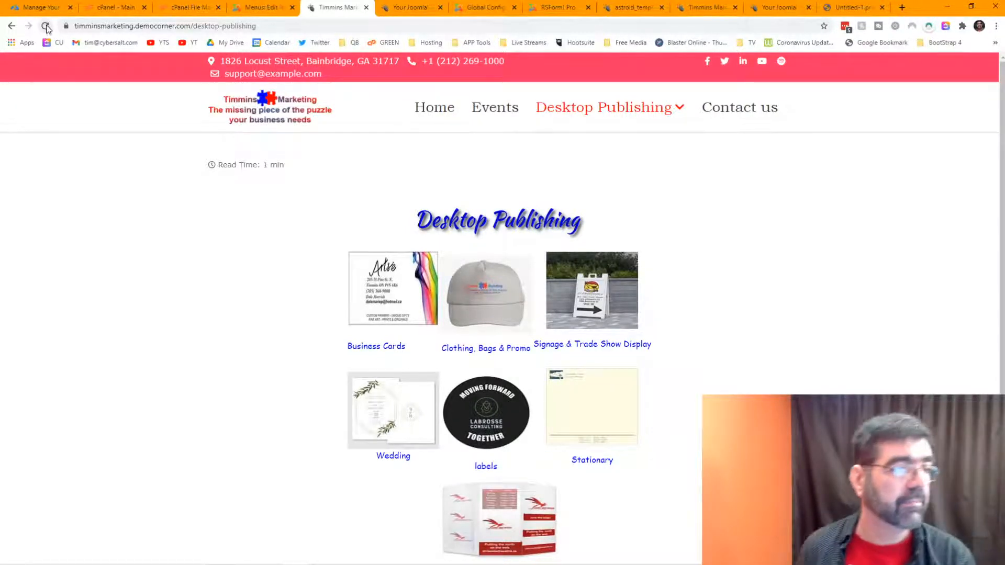
pyautogui.click(262, 8)
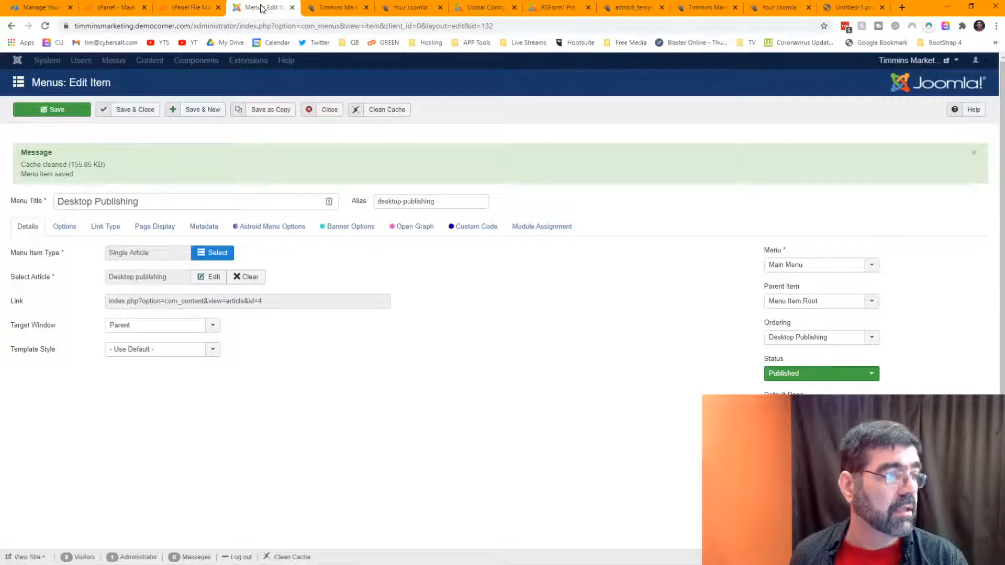
pyautogui.click(408, 8)
pyautogui.click(609, 13)
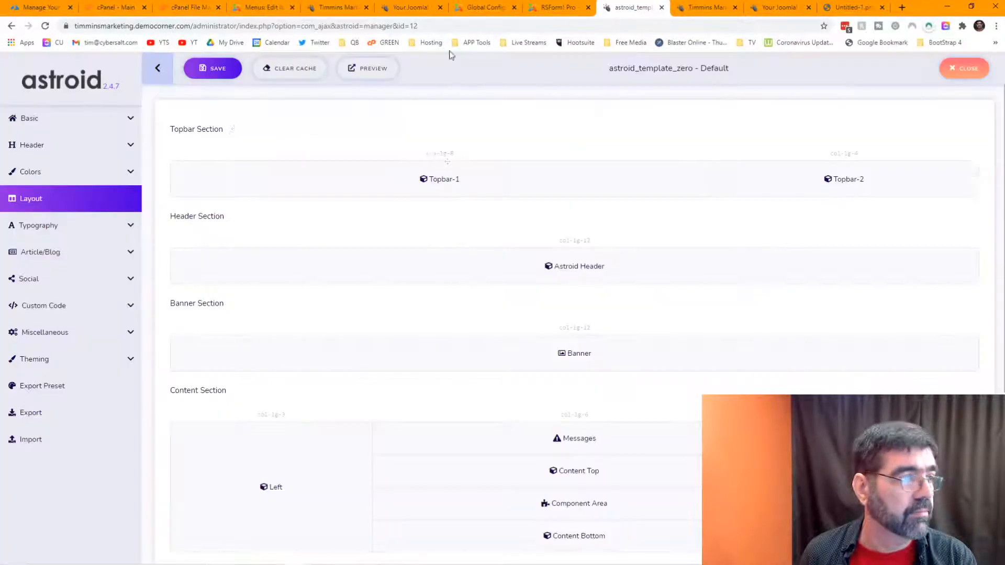
pyautogui.click(38, 175)
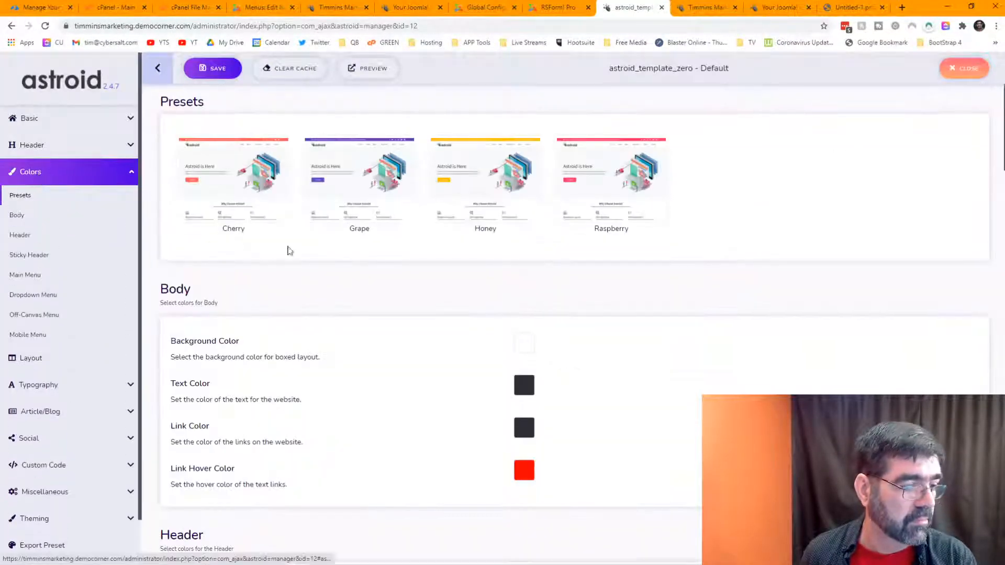
pyautogui.scroll(-1, 412, 268)
pyautogui.scroll(-3, 412, 268)
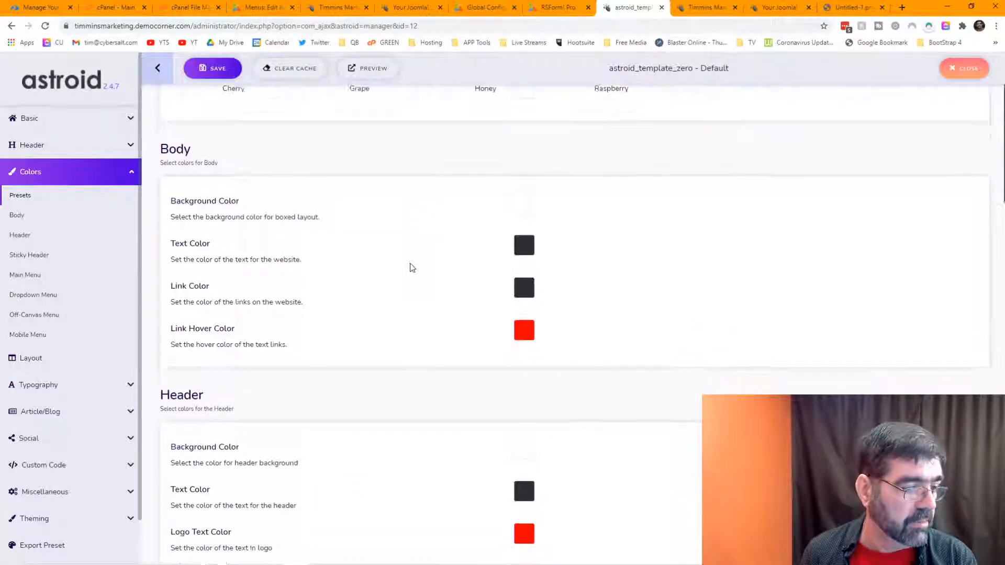
pyautogui.scroll(-1, 442, 229)
pyautogui.scroll(-17, 442, 229)
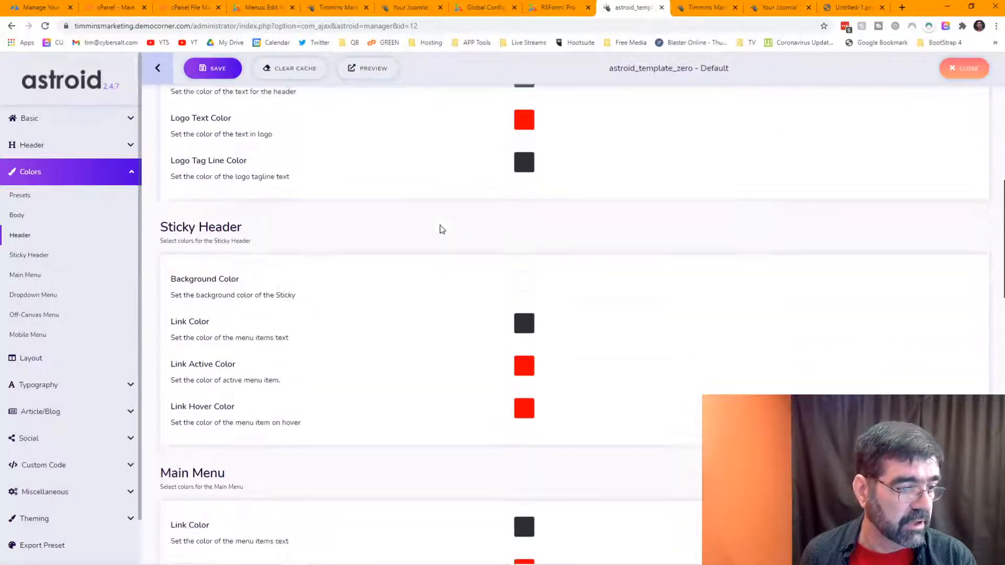
pyautogui.scroll(-4, 439, 231)
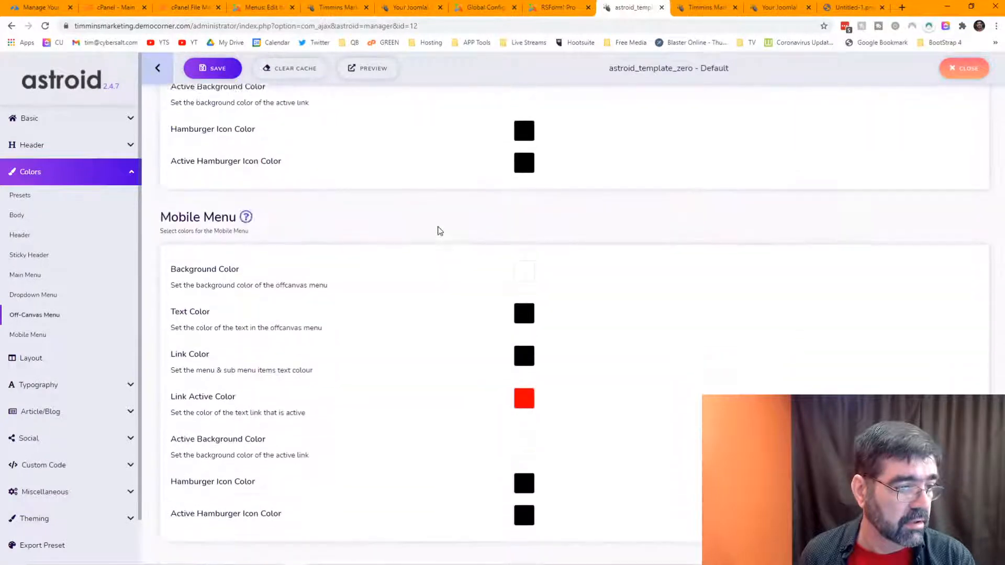
pyautogui.scroll(20, 439, 231)
pyautogui.scroll(12, 439, 231)
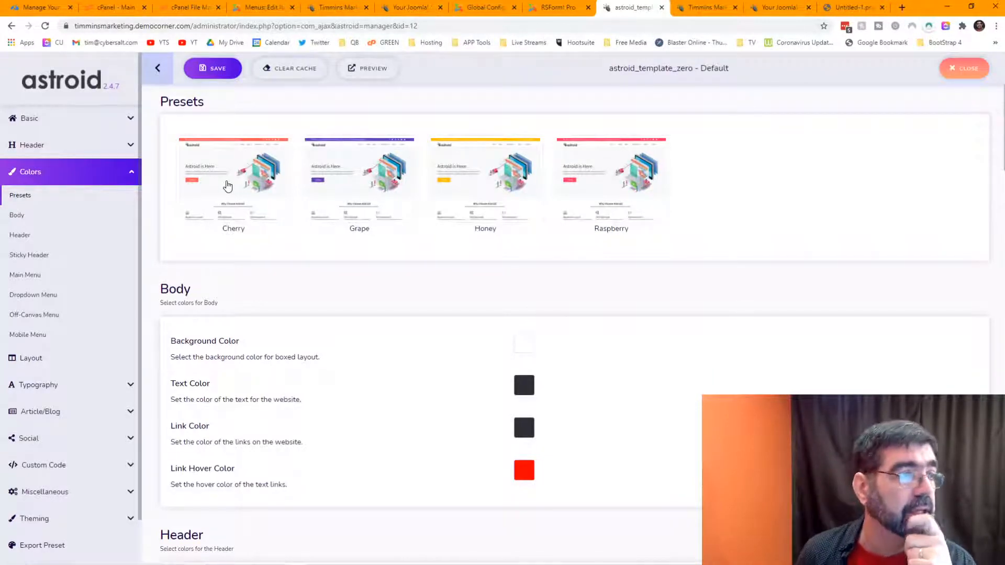
pyautogui.click(349, 8)
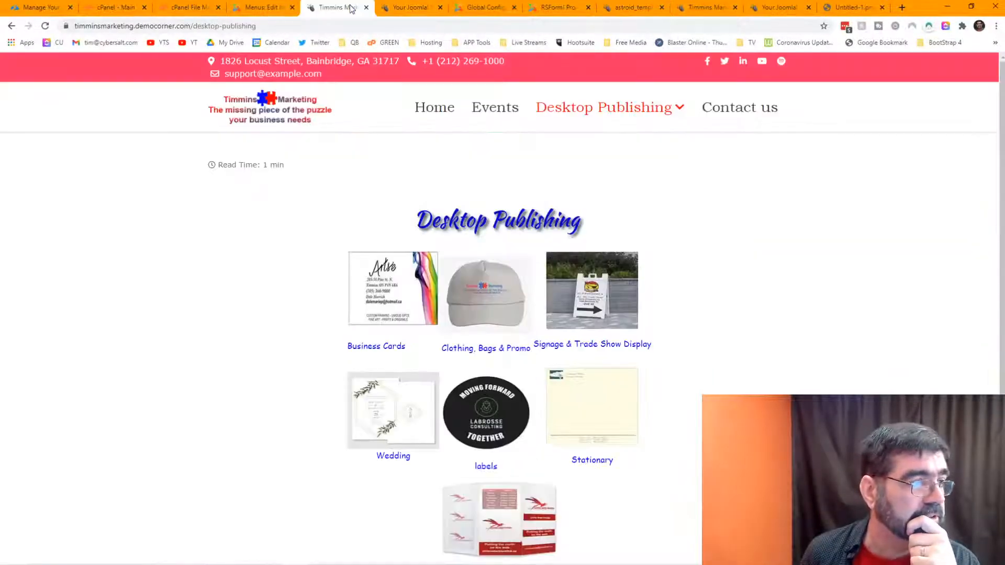
# Step: Inspect the top bar and toggle the .bg-primary background-color rule off and on to confirm the #f36 override
pyautogui.rightClick(498, 77)
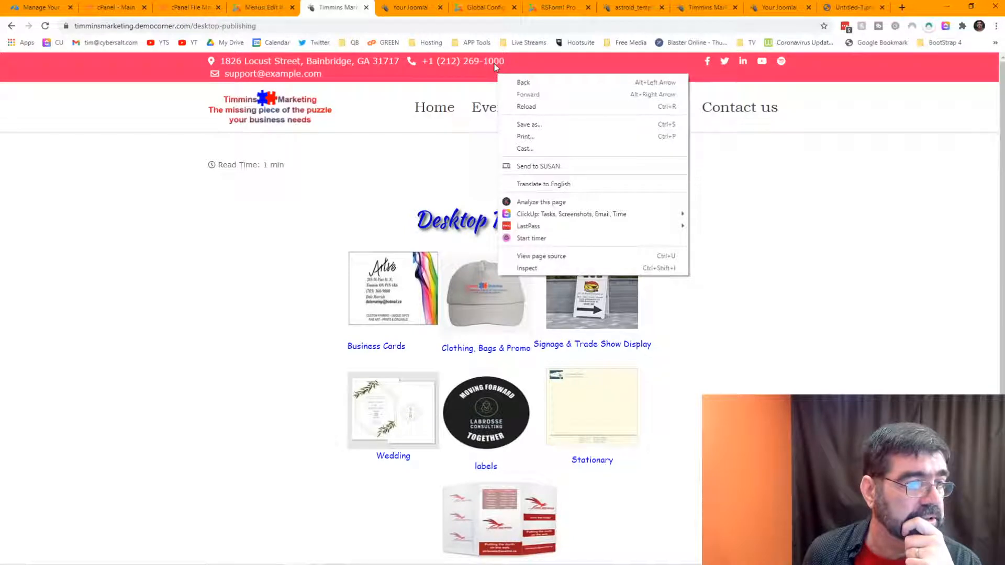
pyautogui.click(550, 268)
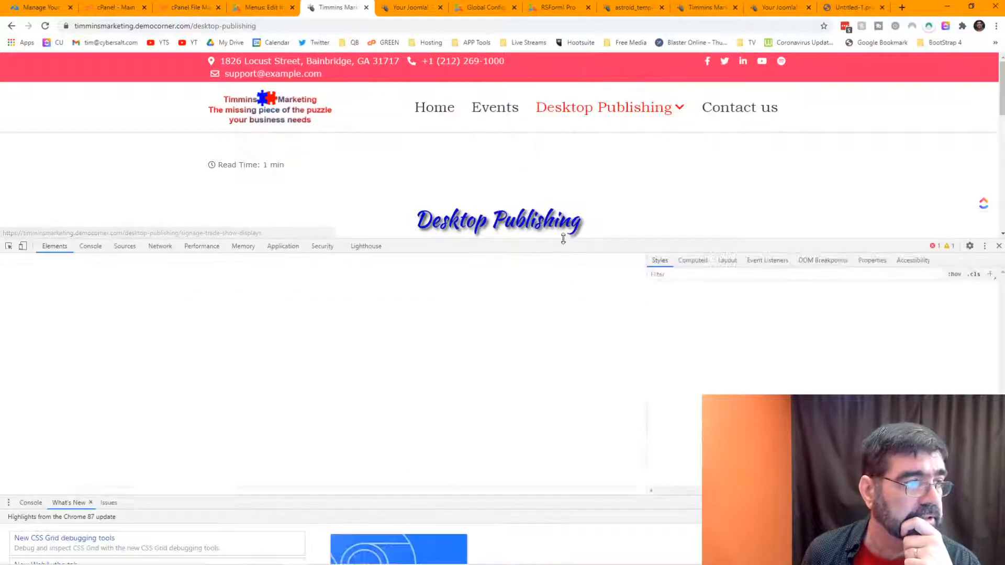
pyautogui.click(8, 246)
pyautogui.click(91, 77)
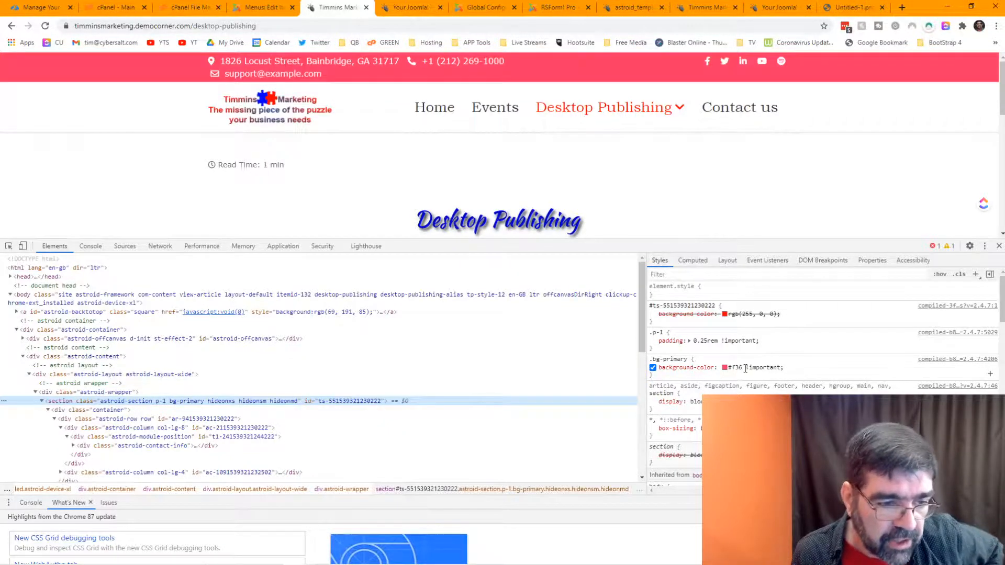
pyautogui.click(653, 367)
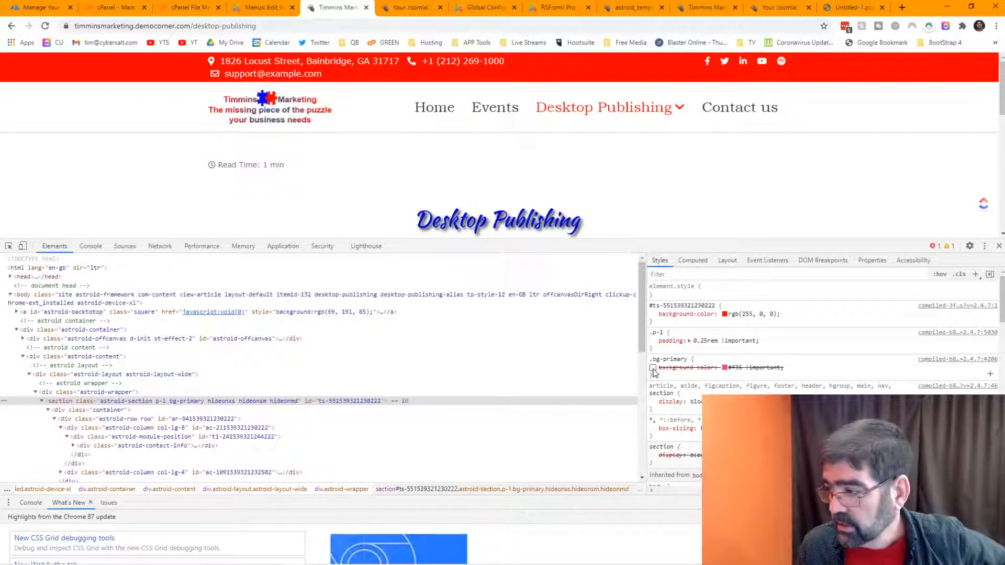
pyautogui.click(653, 368)
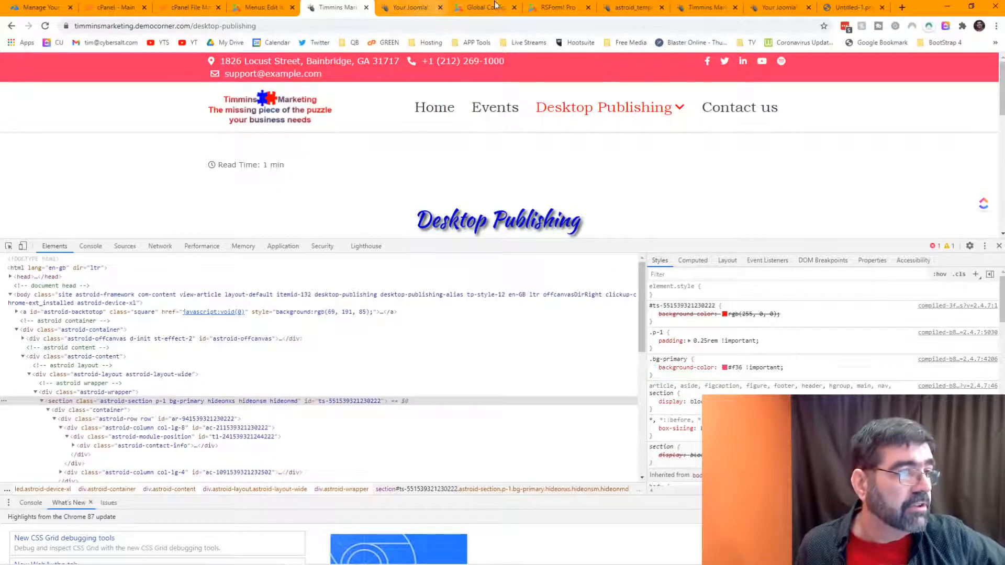
pyautogui.click(629, 15)
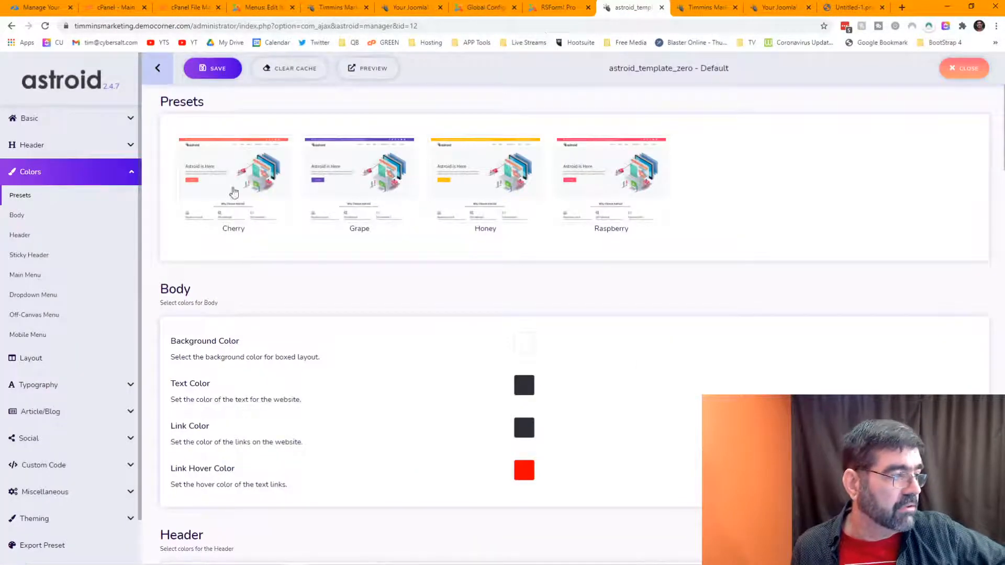
pyautogui.click(46, 357)
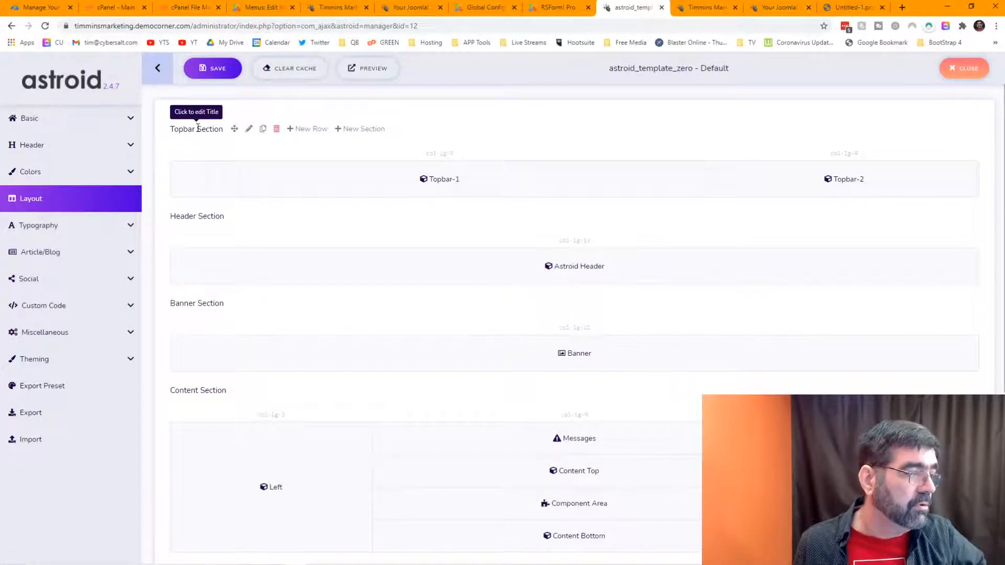
pyautogui.click(249, 129)
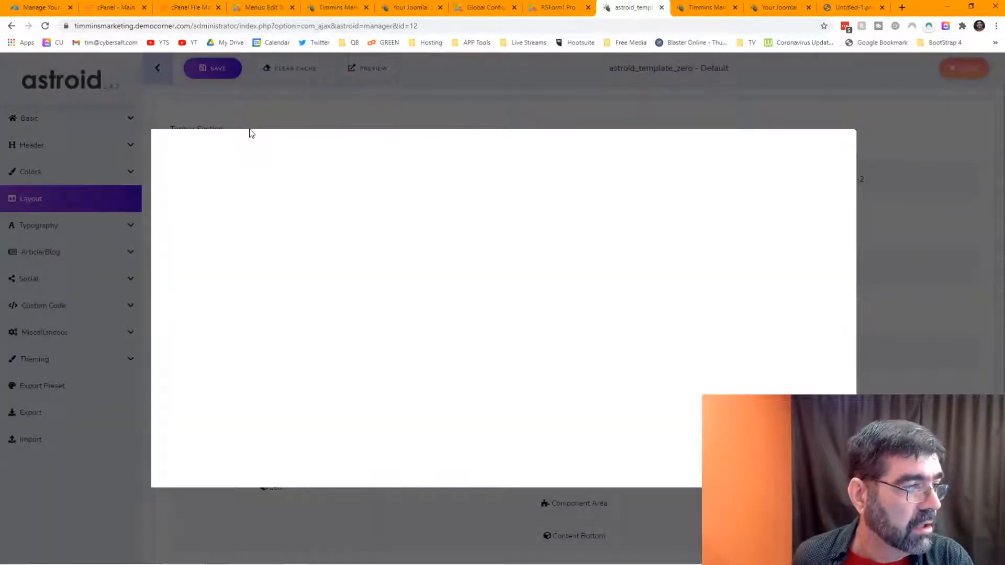
pyautogui.click(259, 148)
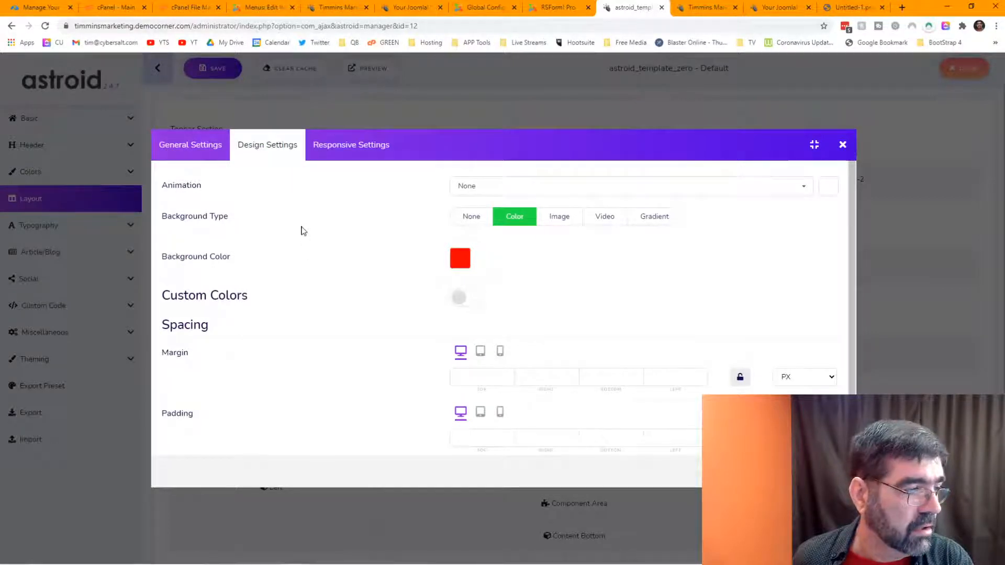
pyautogui.click(341, 156)
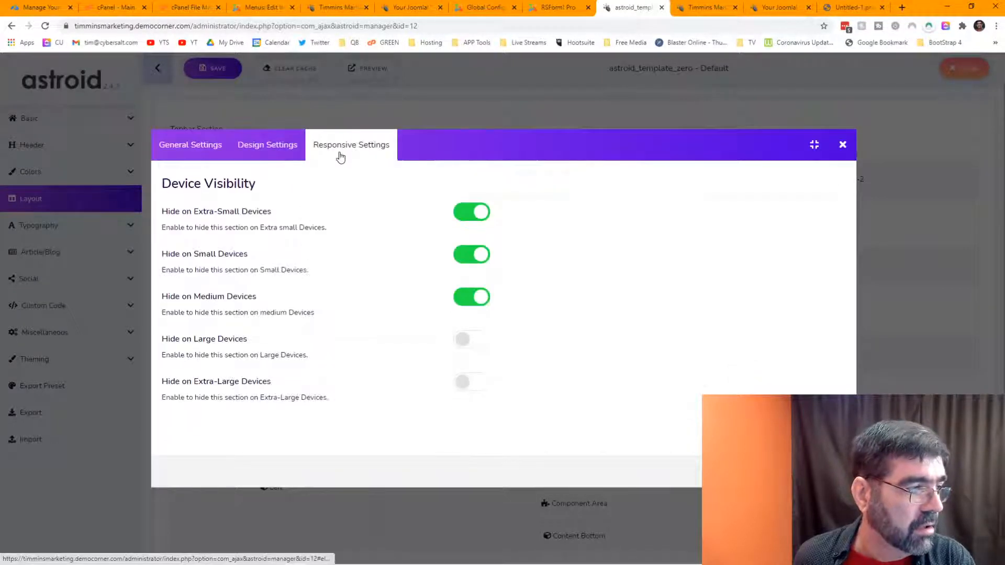
pyautogui.click(164, 149)
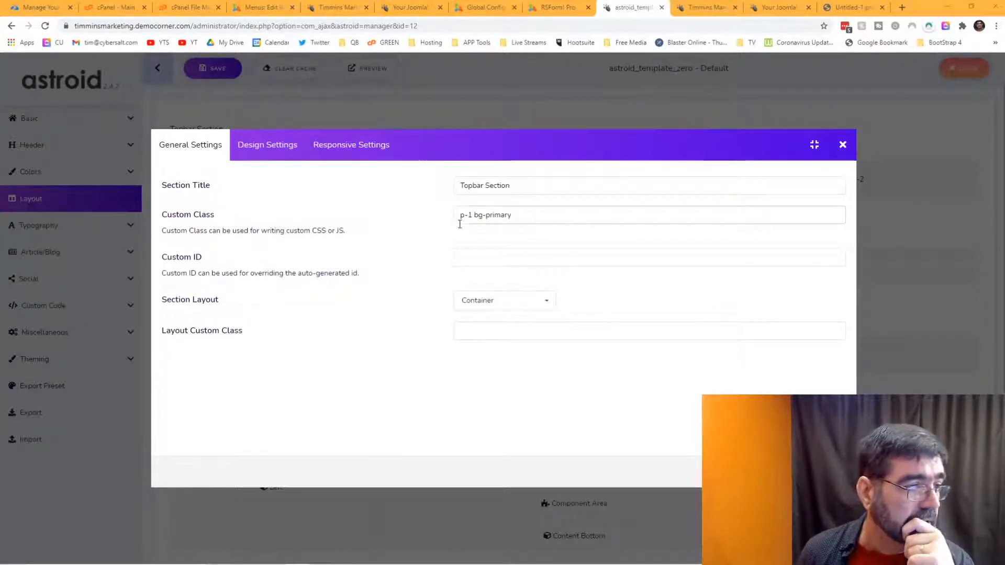
pyautogui.click(278, 152)
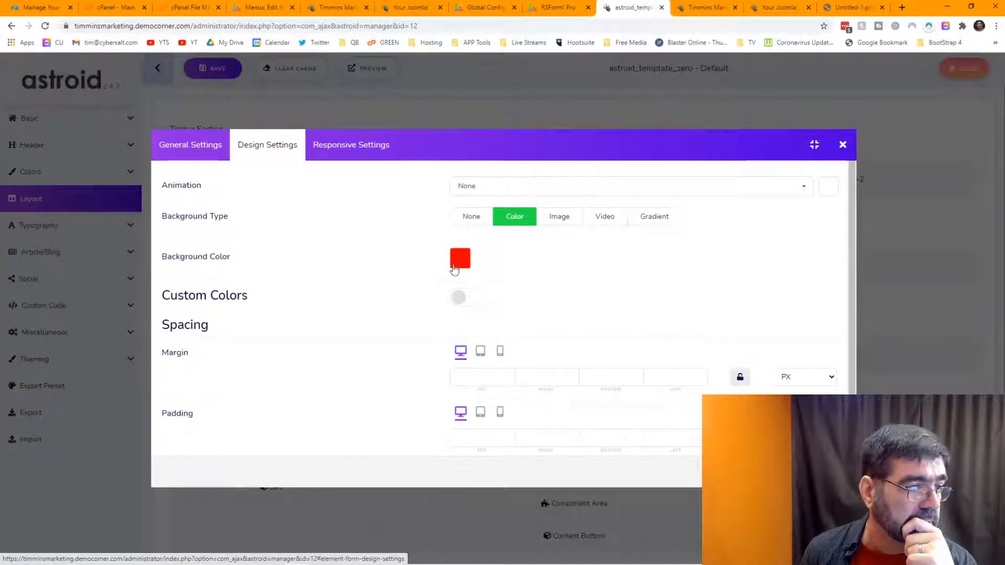
pyautogui.scroll(-1, 367, 254)
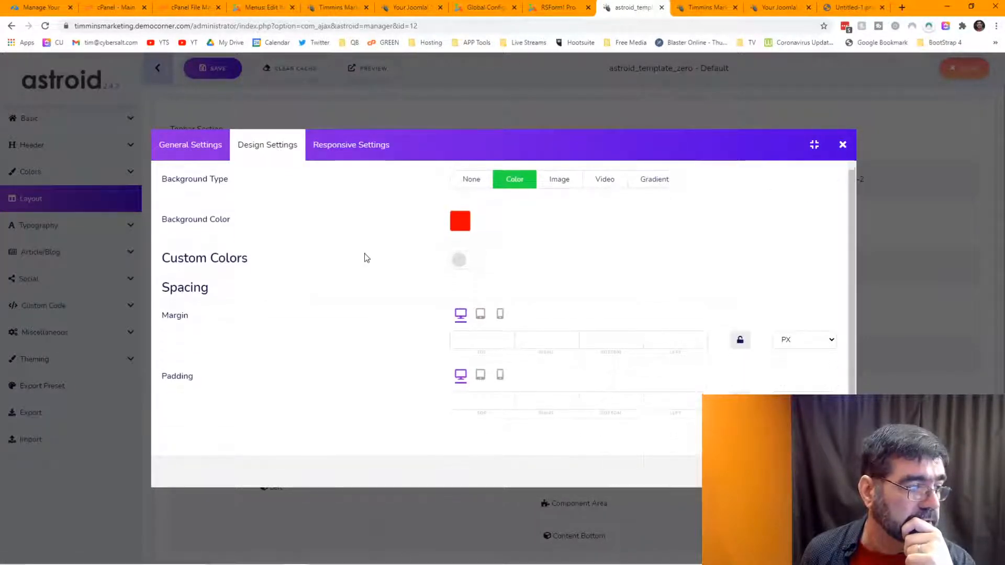
pyautogui.scroll(1, 366, 257)
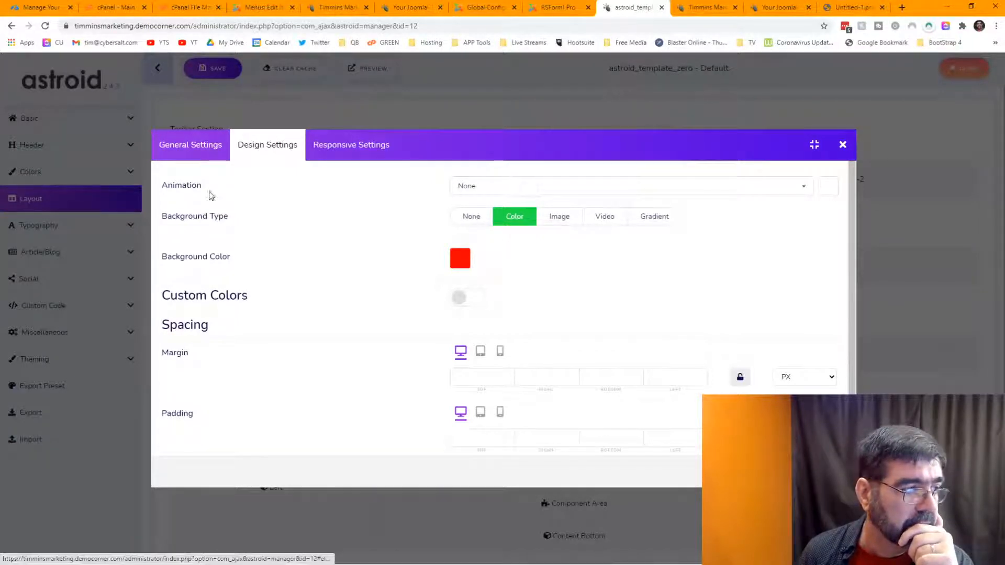
pyautogui.scroll(-1, 231, 225)
pyautogui.scroll(1, 240, 206)
pyautogui.click(191, 149)
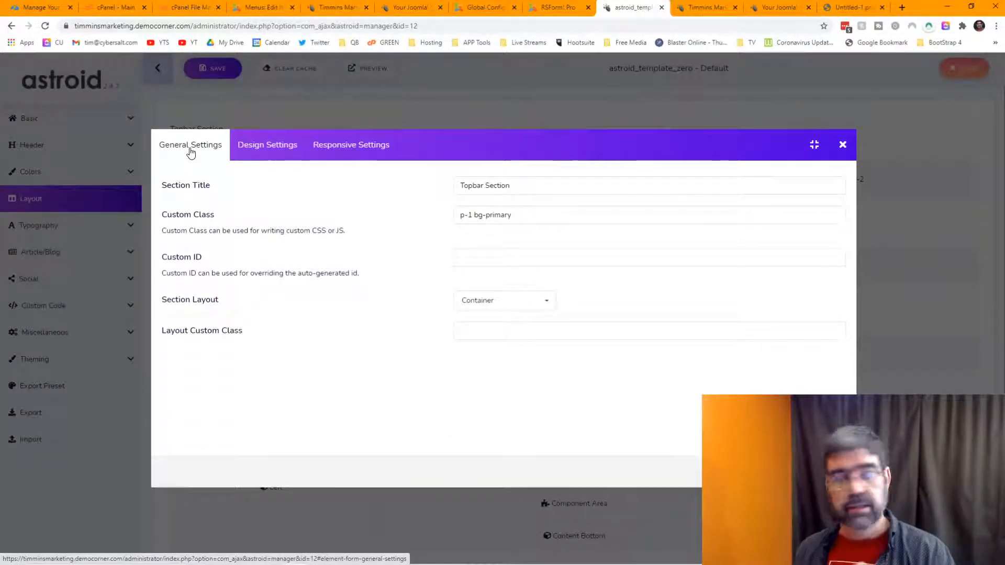
pyautogui.click(210, 182)
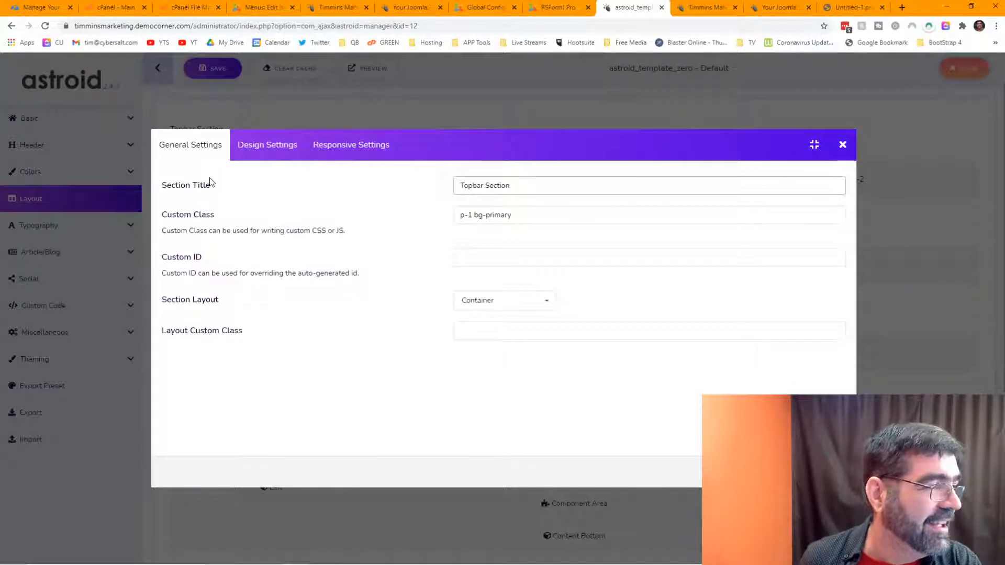
pyautogui.click(842, 147)
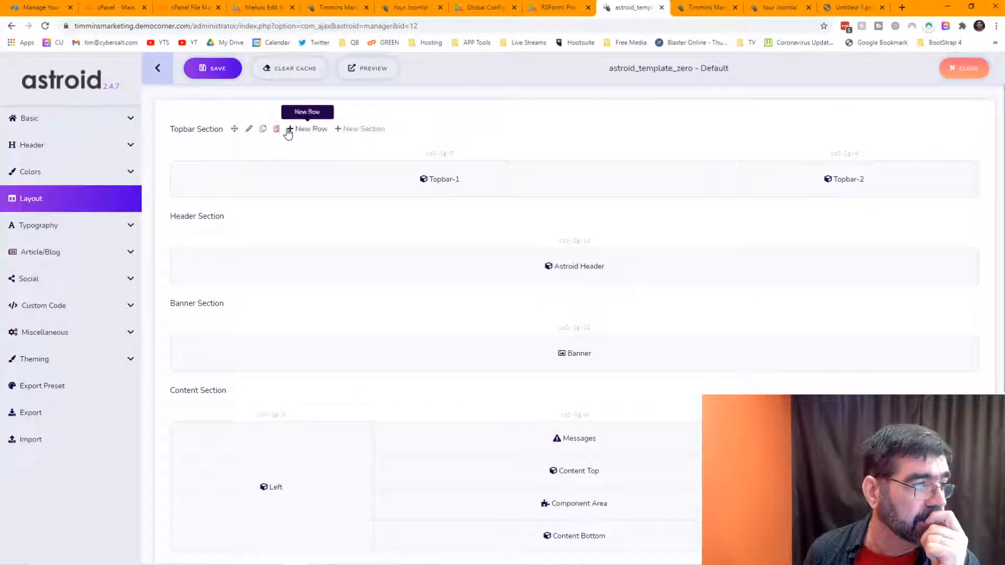
pyautogui.click(250, 130)
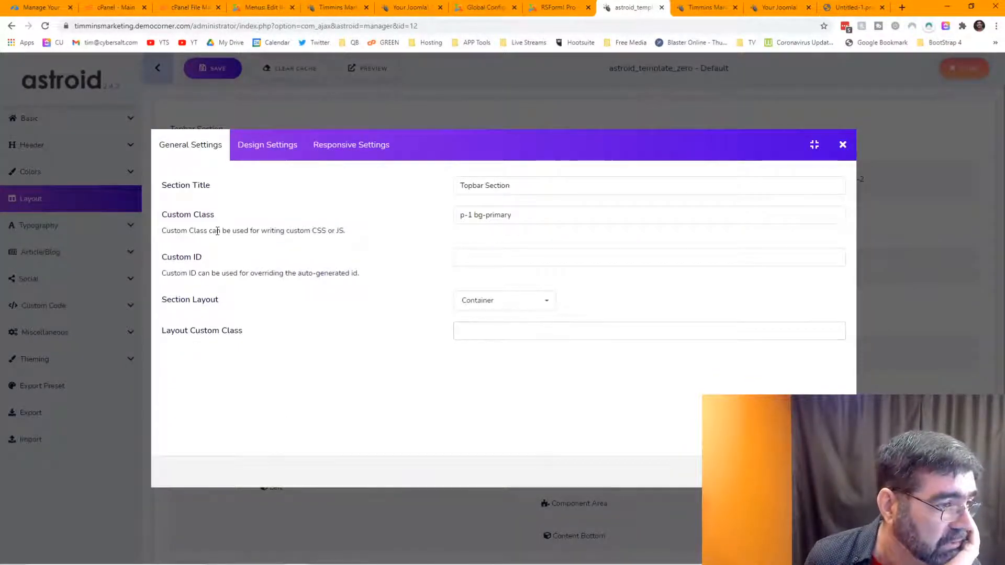
pyautogui.moveTo(474, 214); pyautogui.dragTo(526, 213)
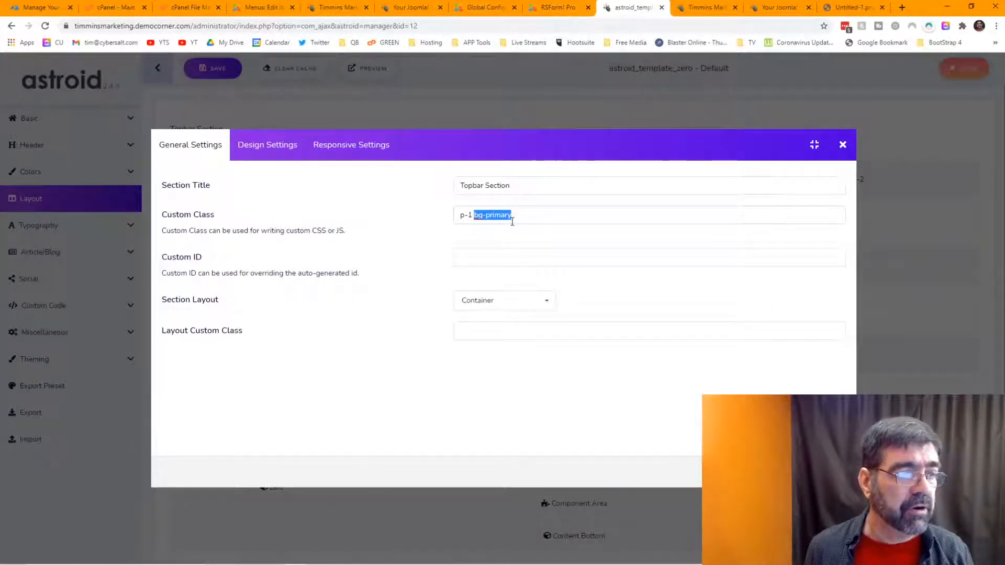
pyautogui.click(842, 146)
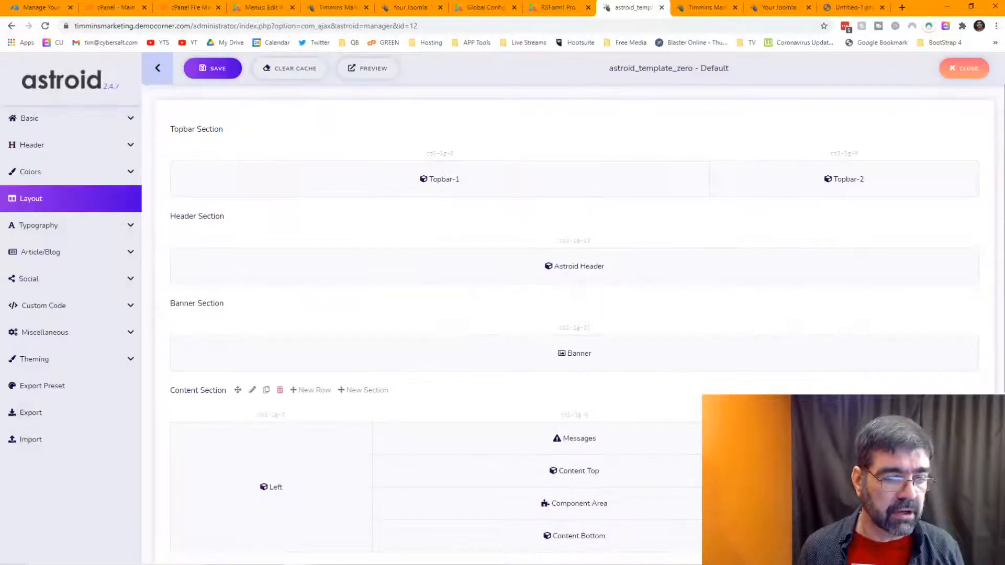
# Step: Open Theming colours and scroll to the Theme Colors dropdowns, where Primary is Pink
pyautogui.click(21, 363)
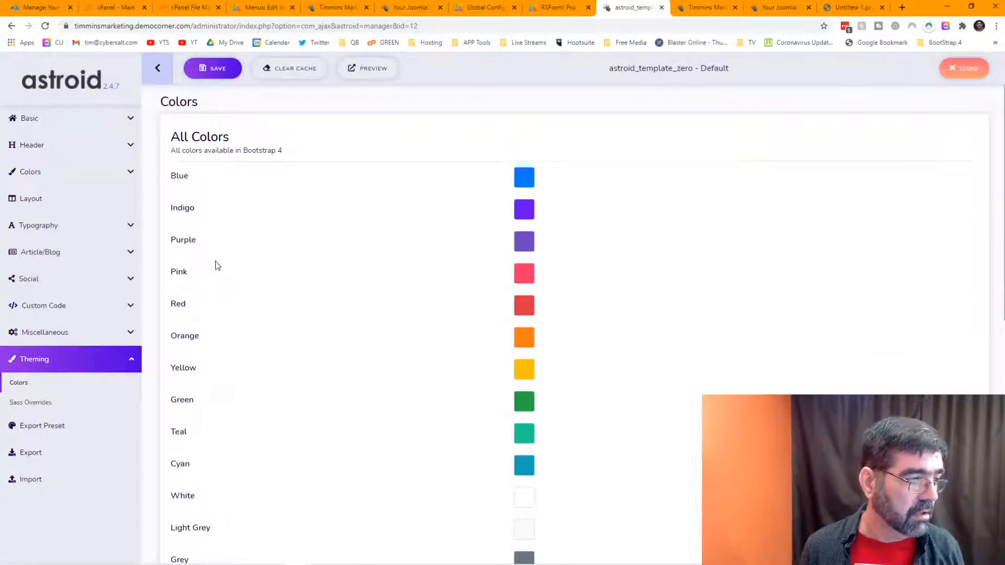
pyautogui.scroll(-7, 338, 272)
pyautogui.scroll(-2, 337, 272)
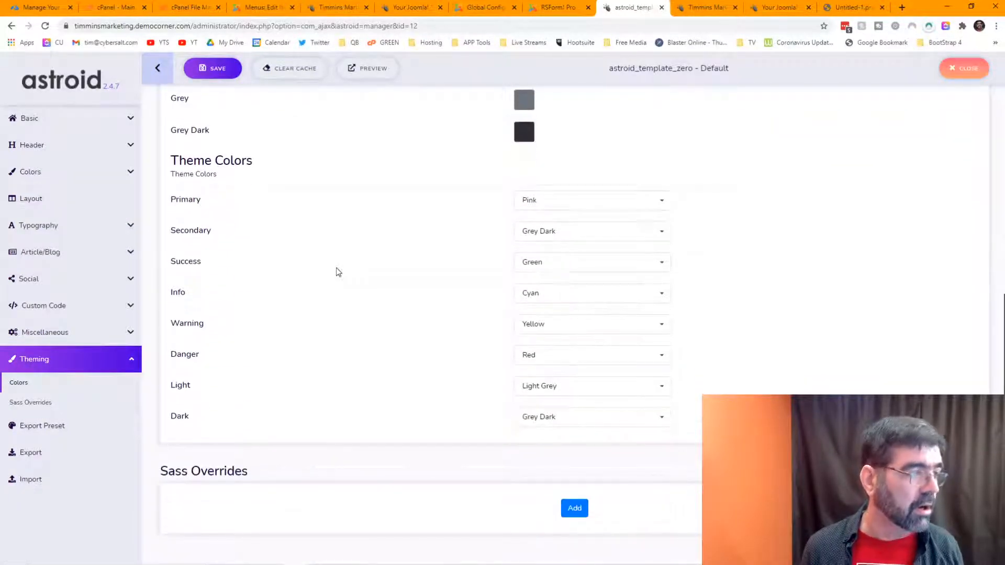
pyautogui.rightClick(208, 155)
pyautogui.click(764, 198)
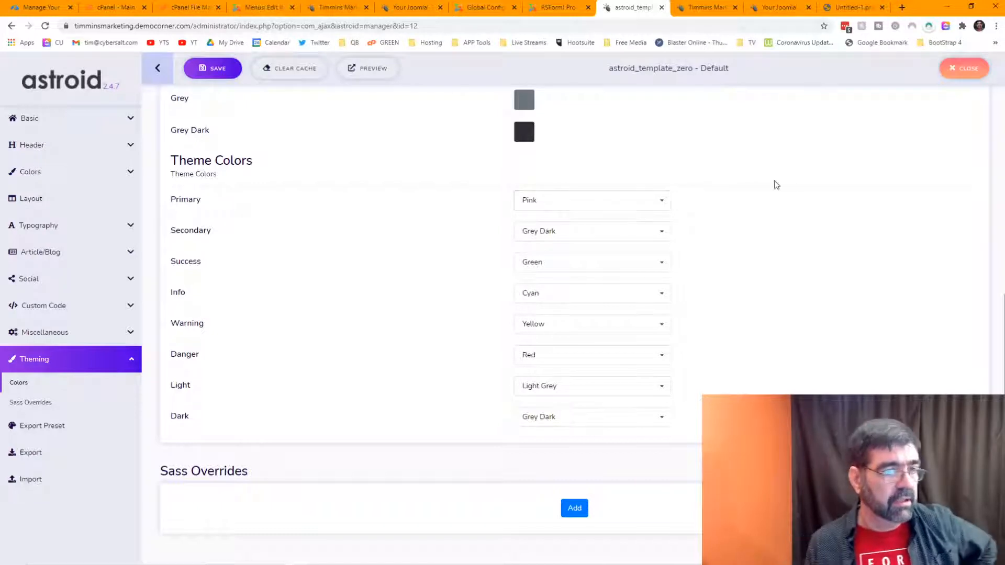
pyautogui.scroll(8, 815, 190)
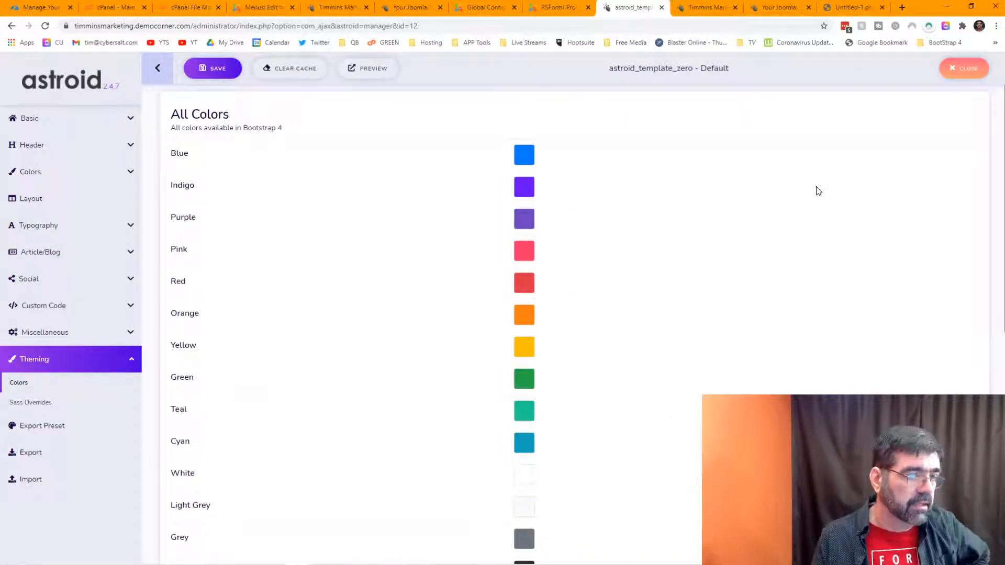
pyautogui.scroll(-6, 819, 192)
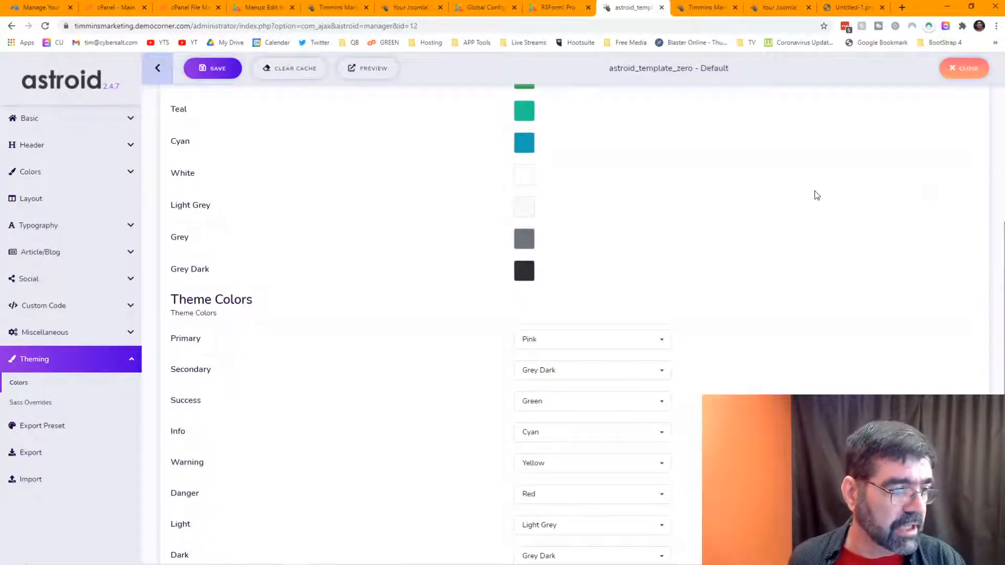
pyautogui.scroll(6, 817, 195)
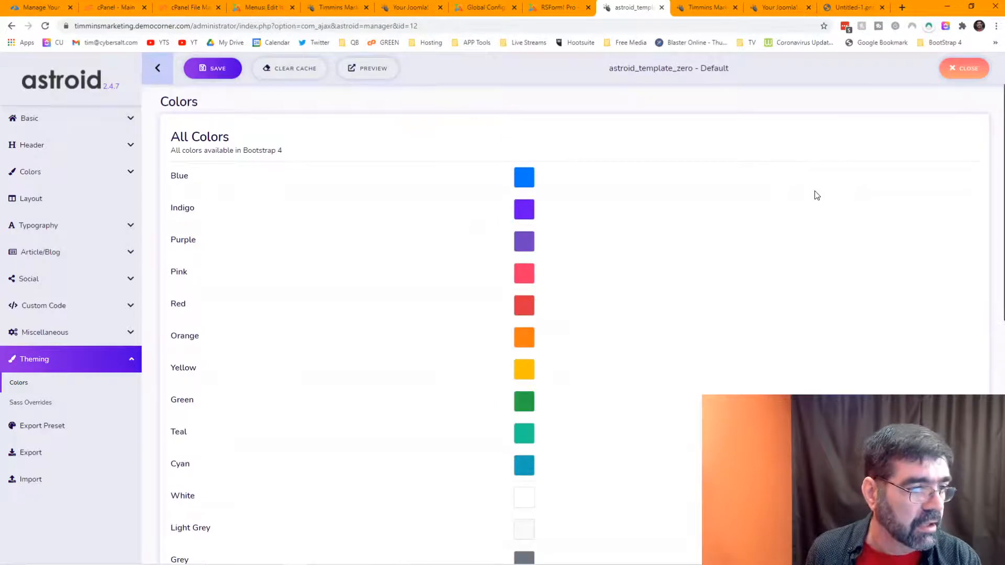
pyautogui.scroll(-7, 817, 195)
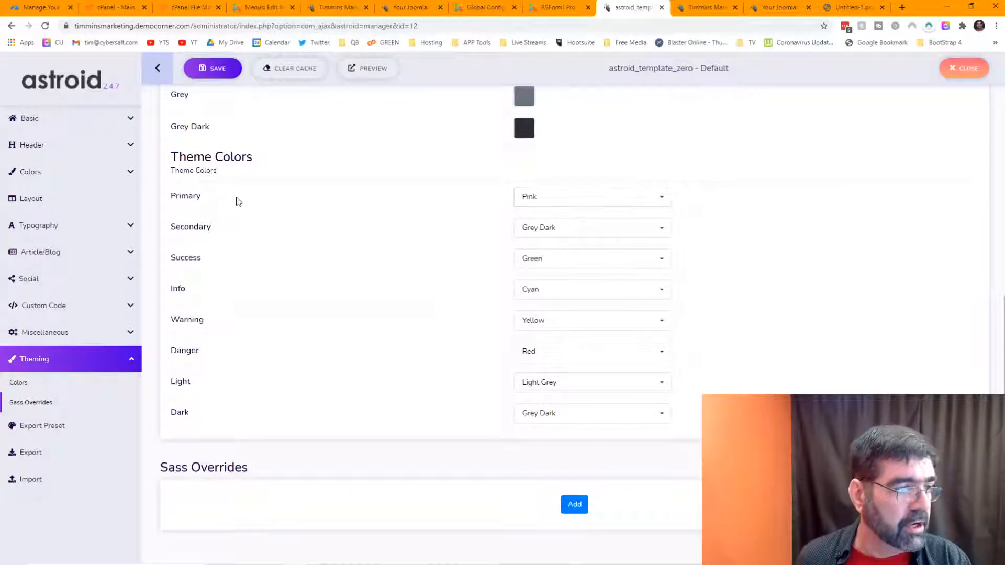
# Step: Make the Primary theme colour Red, set the Red swatch to #ff0000, and save the template
pyautogui.click(662, 203)
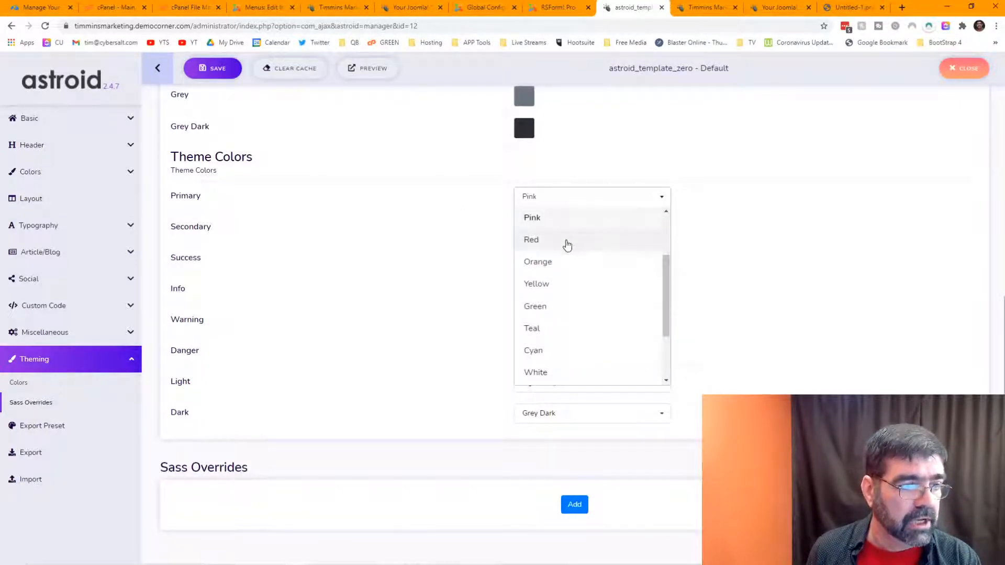
pyautogui.click(567, 242)
pyautogui.scroll(8, 777, 257)
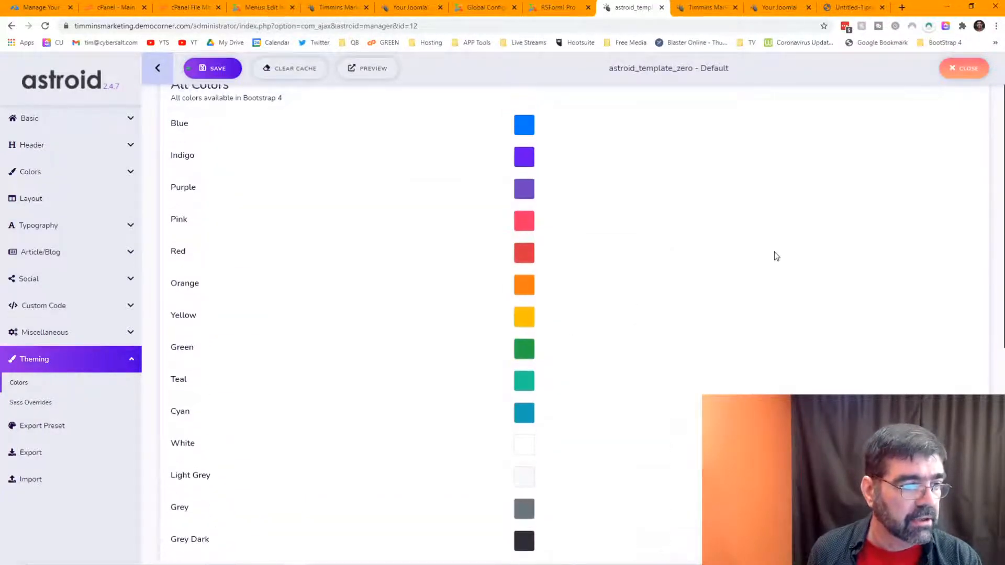
pyautogui.click(524, 260)
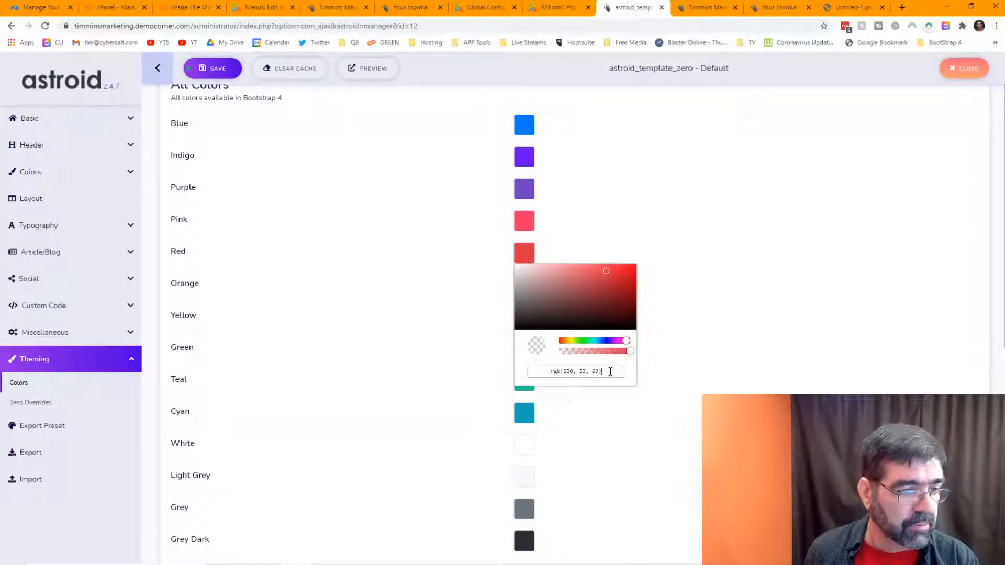
pyautogui.click(491, 361)
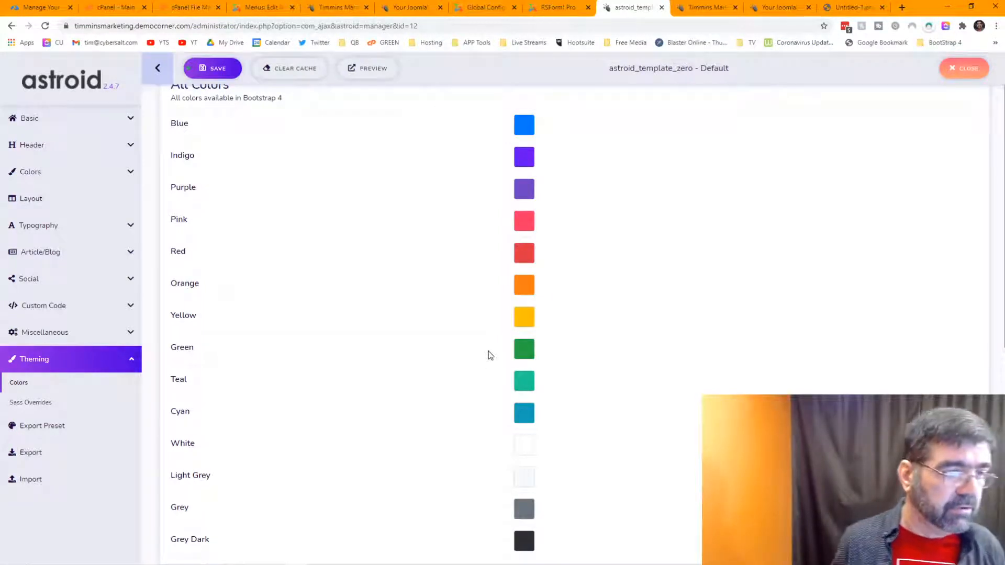
pyautogui.click(525, 255)
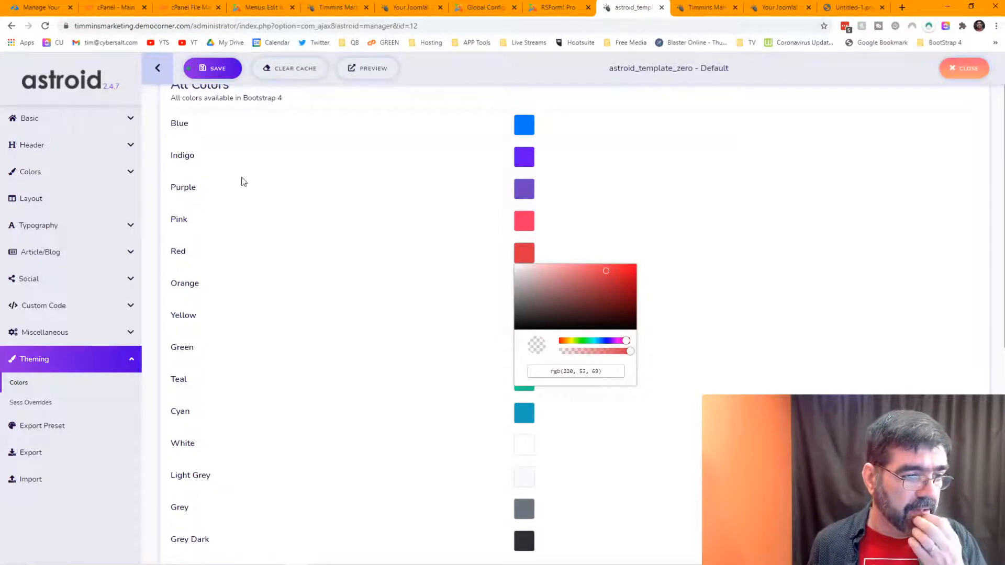
pyautogui.tripleClick(595, 371)
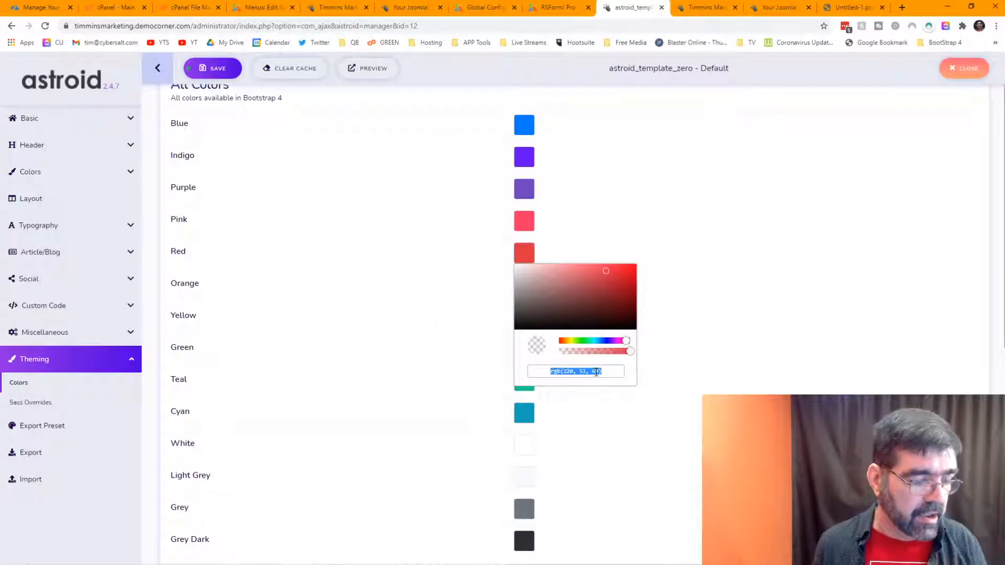
pyautogui.write('#')
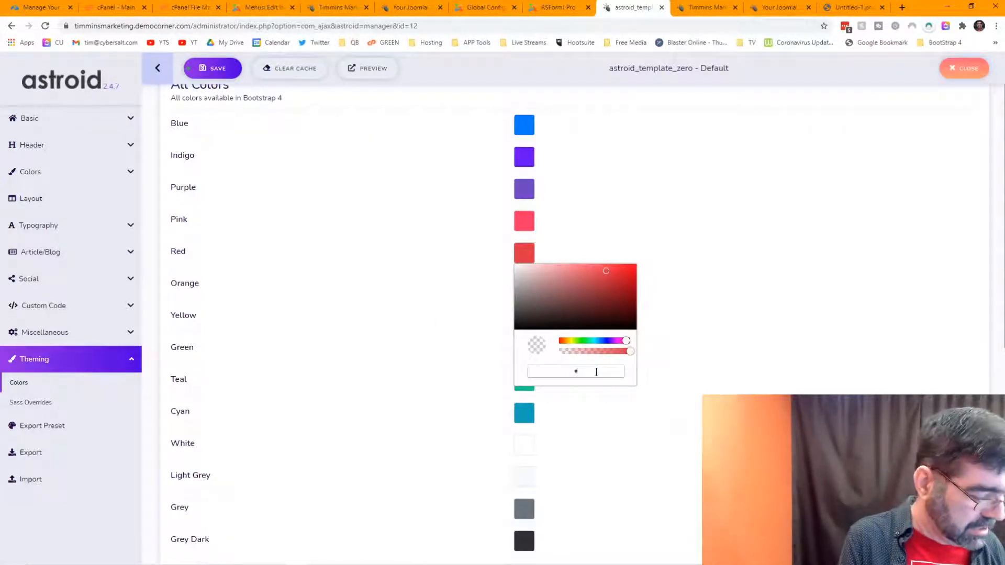
pyautogui.write('ff000')
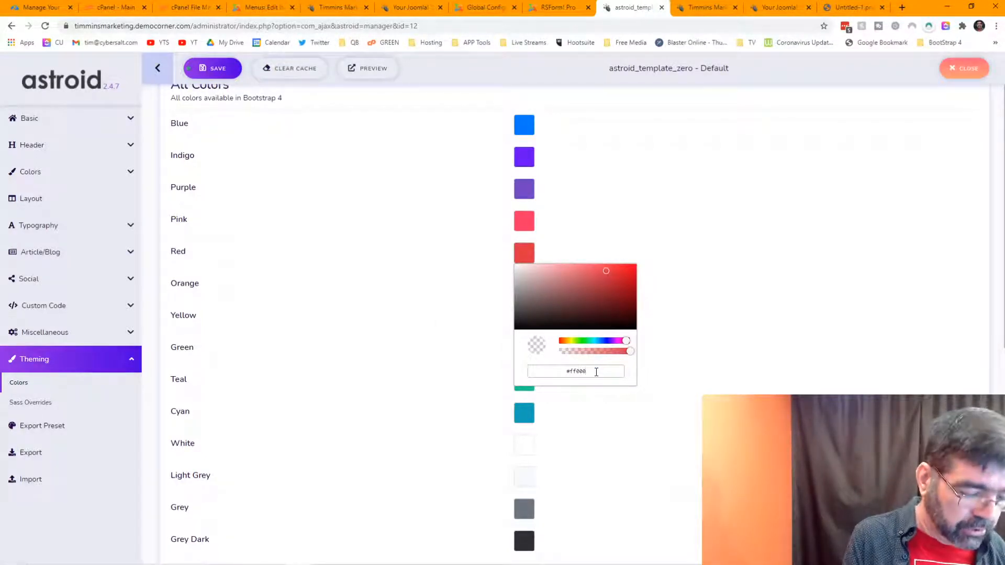
pyautogui.write('0')
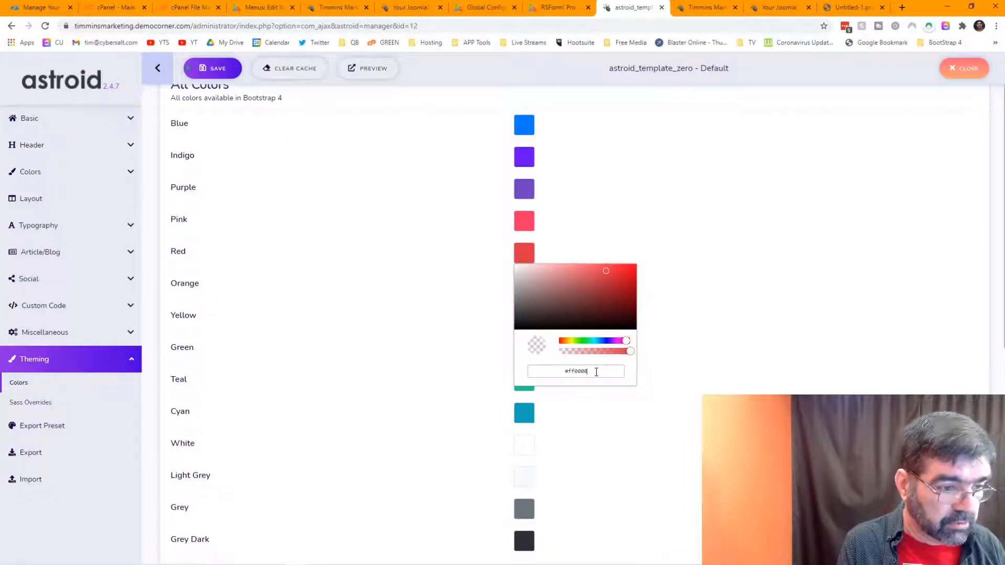
pyautogui.press('Return')
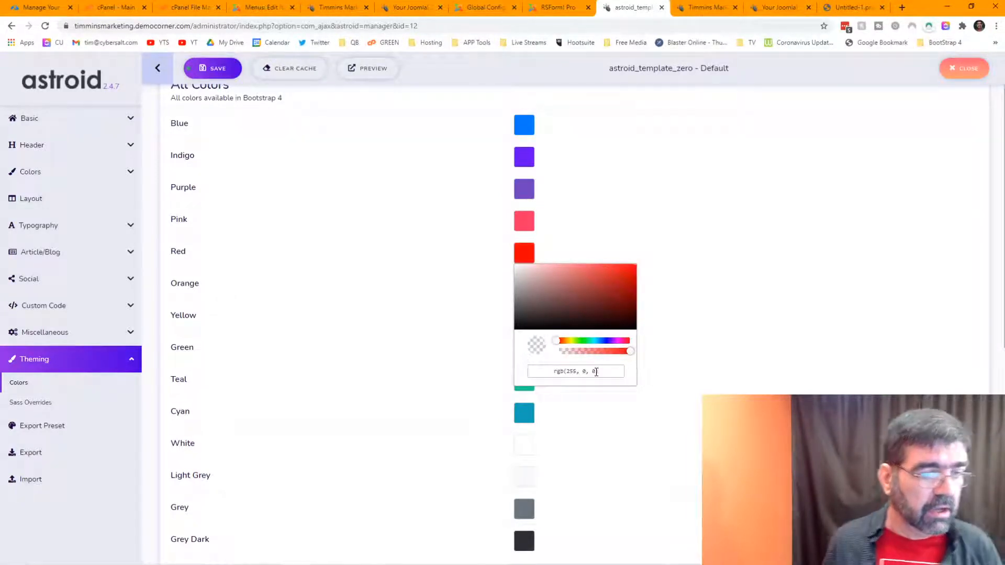
pyautogui.click(648, 352)
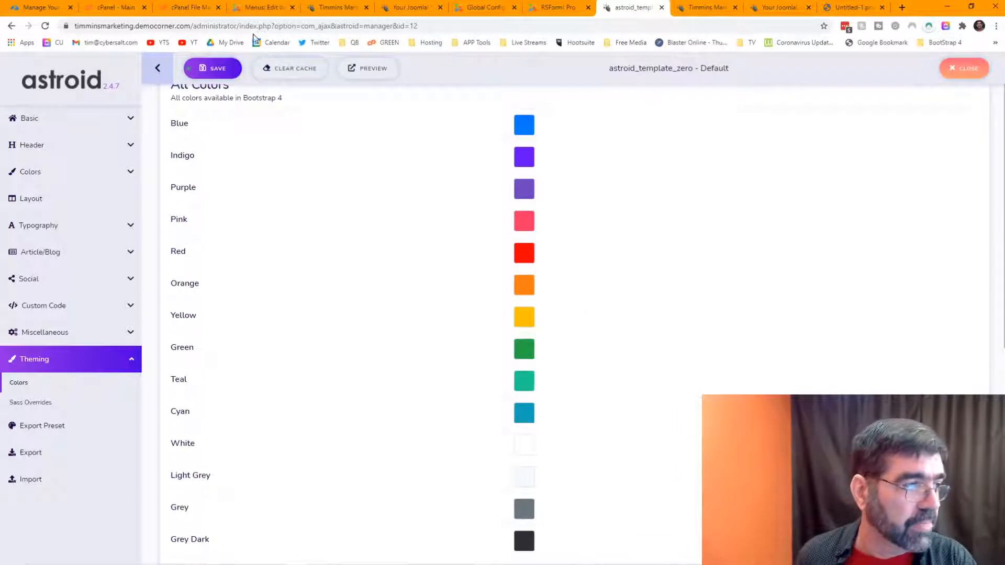
pyautogui.click(217, 71)
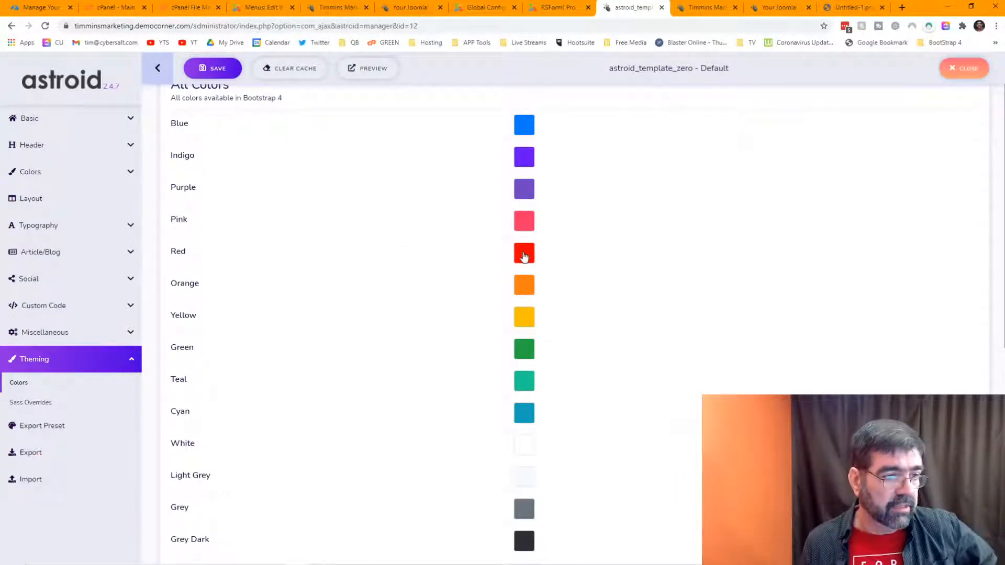
# Step: Reload the Business Cards page to check the red top bar, then return to the colour settings
pyautogui.scroll(-6, 390, 265)
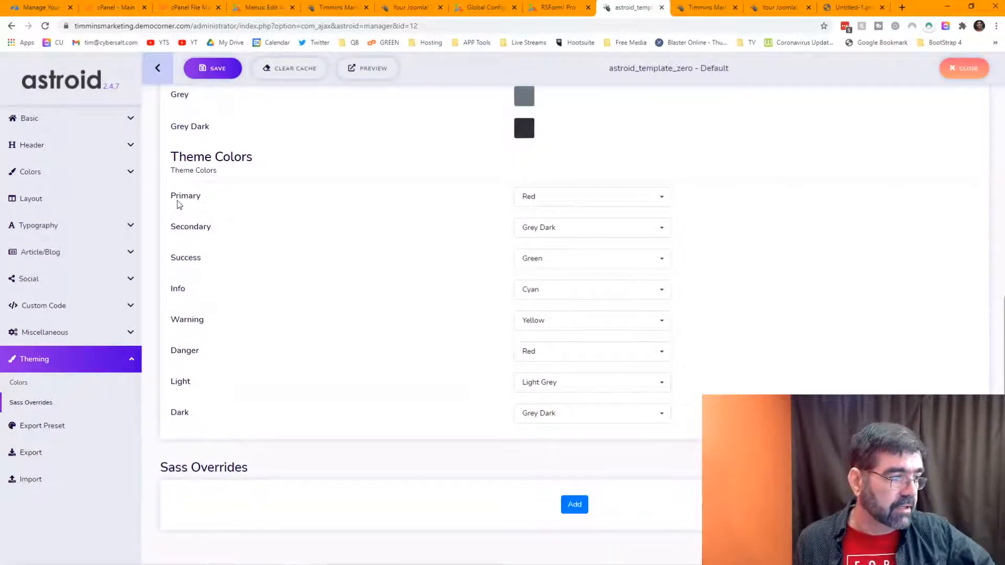
pyautogui.scroll(8, 366, 217)
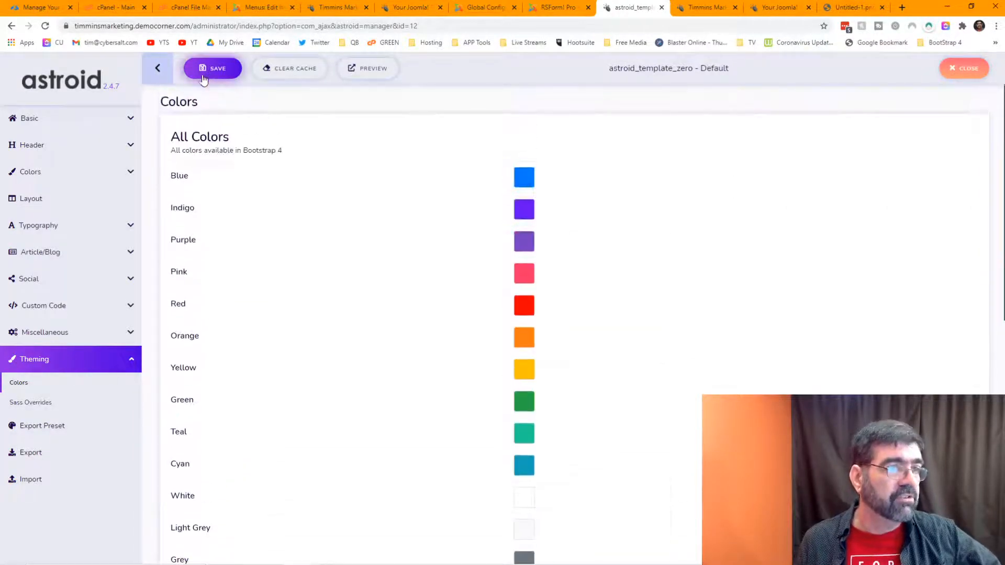
pyautogui.hotkey('ctrl', 'Tab')
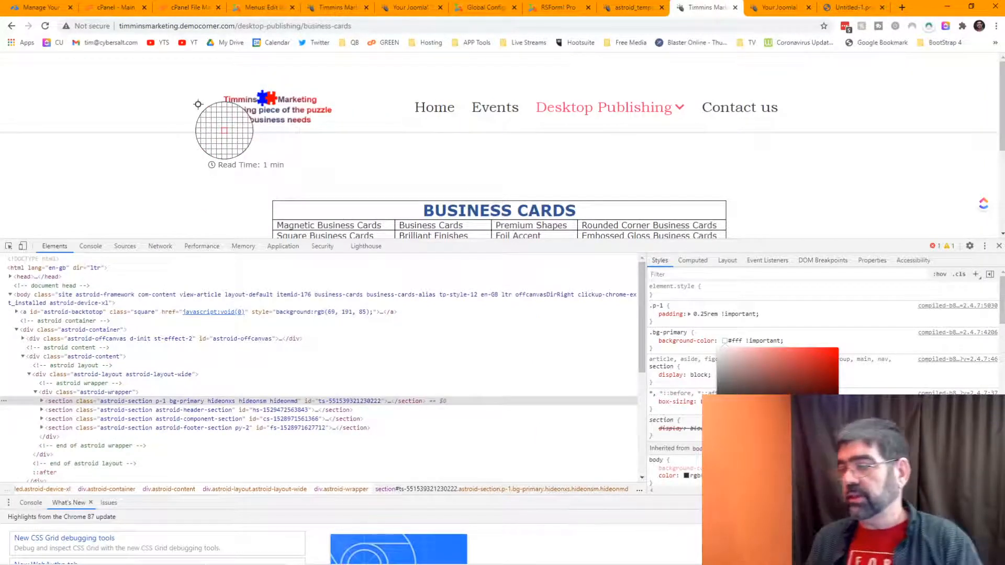
pyautogui.click(45, 26)
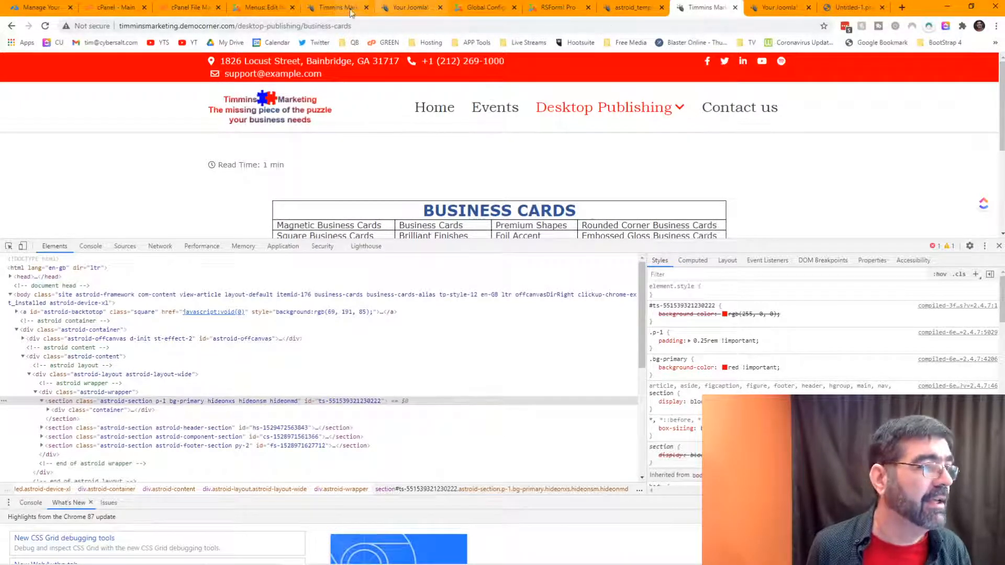
pyautogui.click(320, 15)
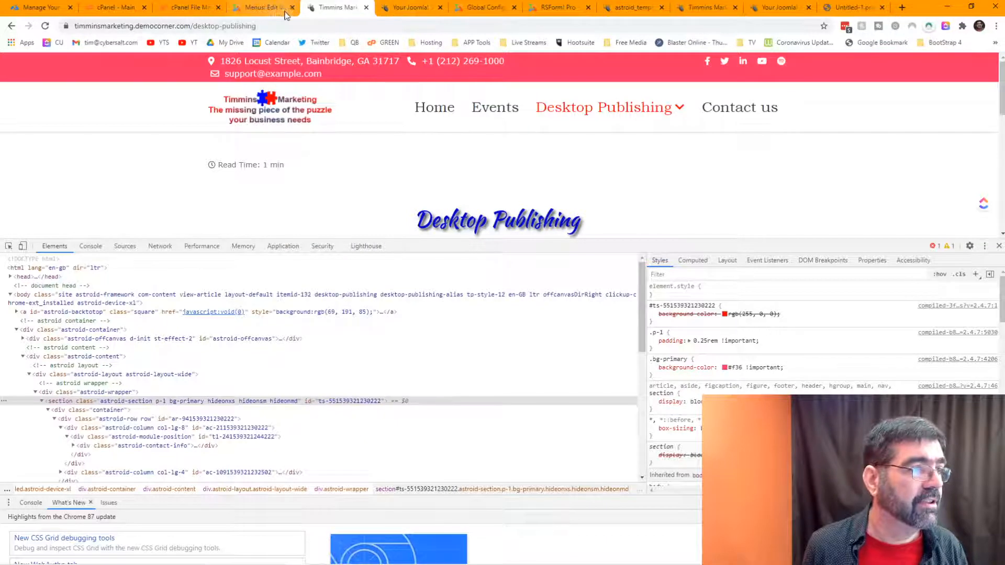
pyautogui.click(627, 9)
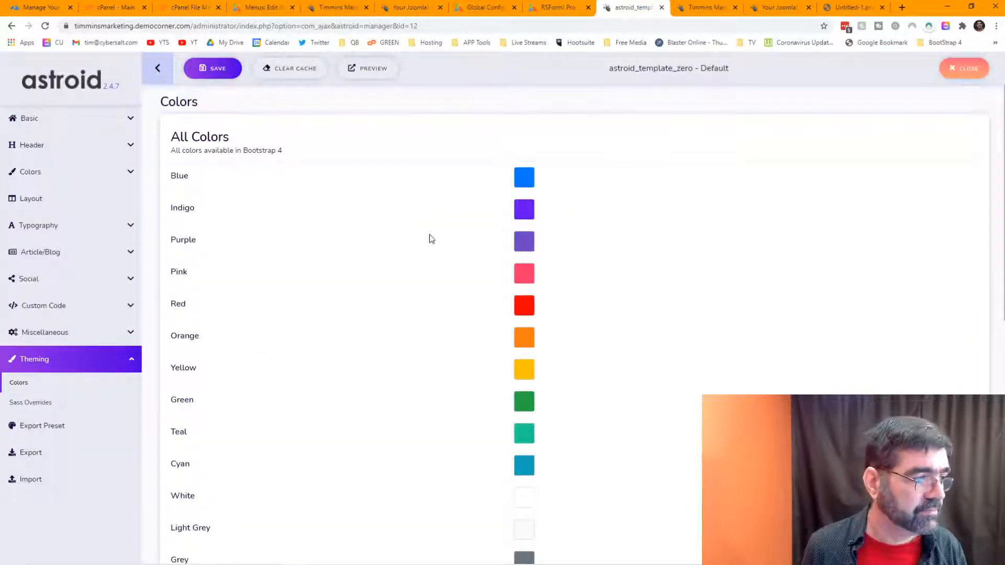
# Step: Change the Blue swatch to #0000ff, choose Blue as the Primary theme colour, and save
pyautogui.click(525, 179)
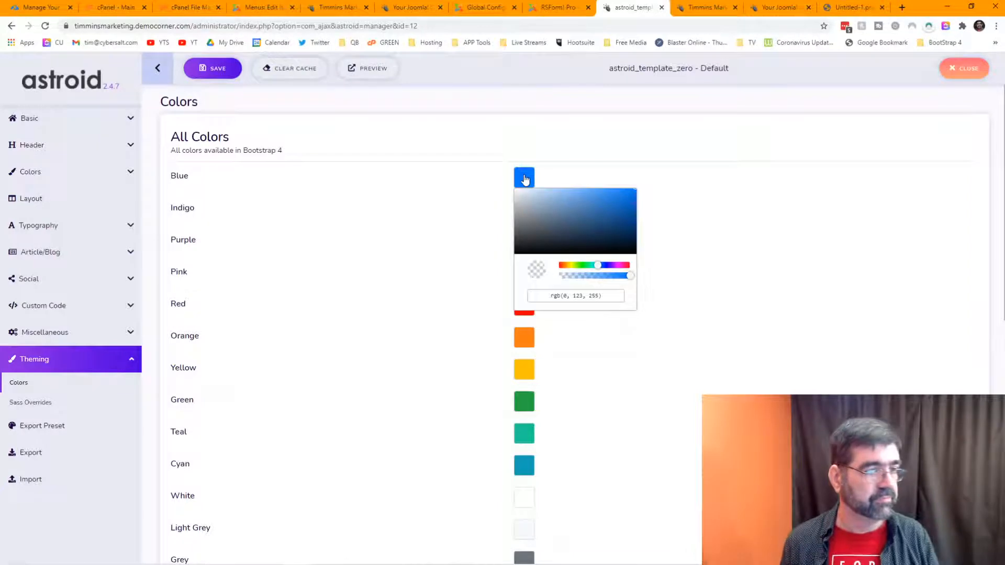
pyautogui.tripleClick(605, 296)
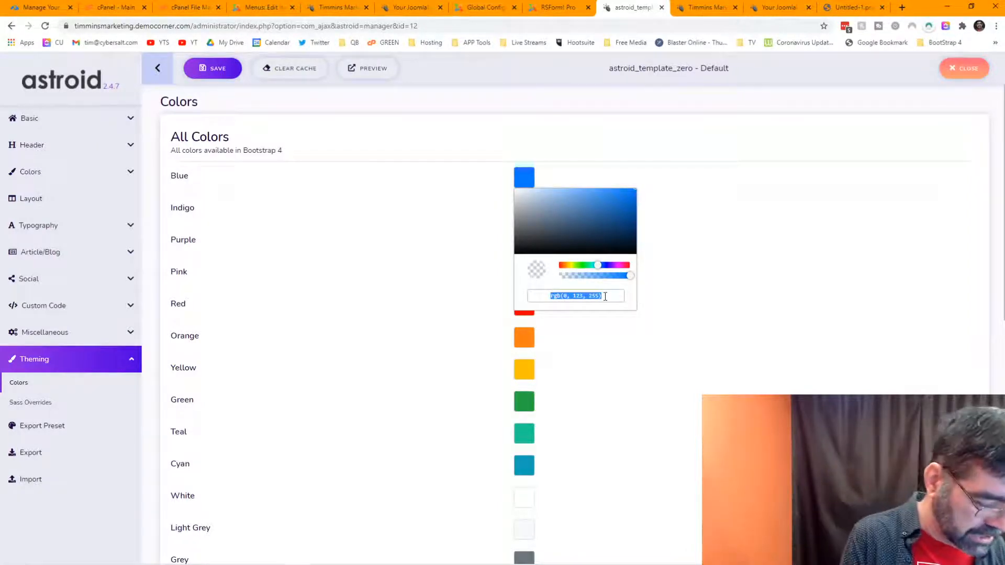
pyautogui.write('#')
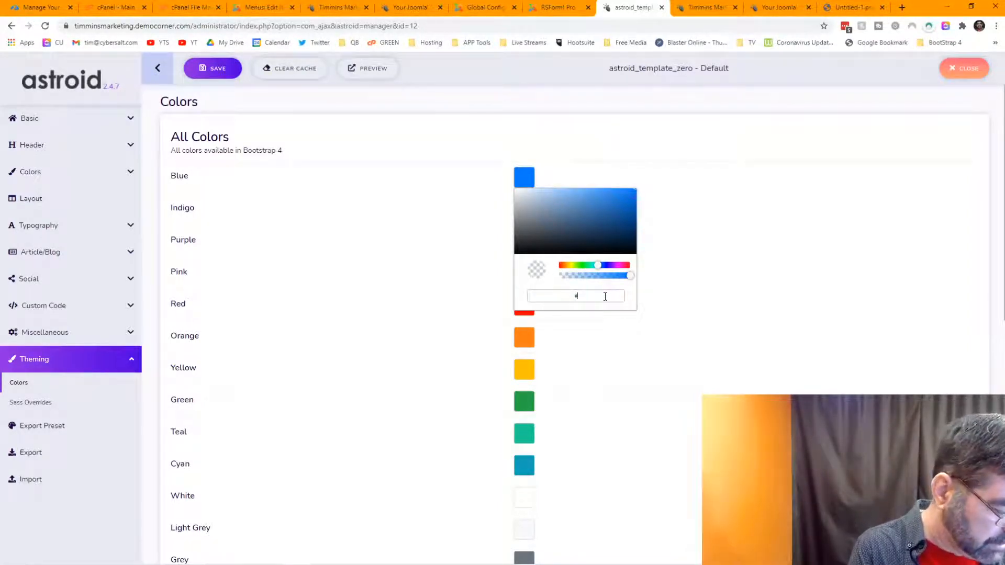
pyautogui.write('0000ff')
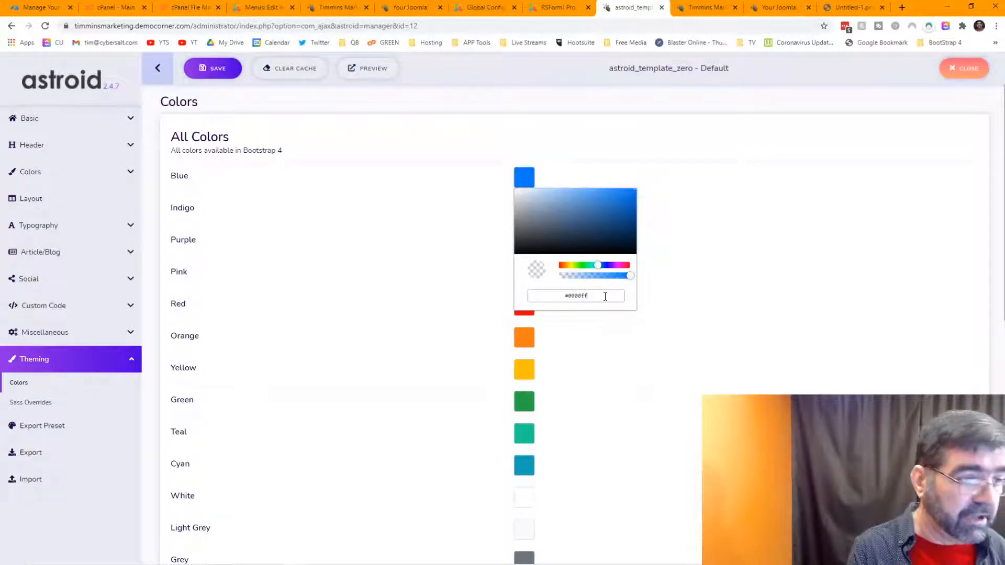
pyautogui.press('Return')
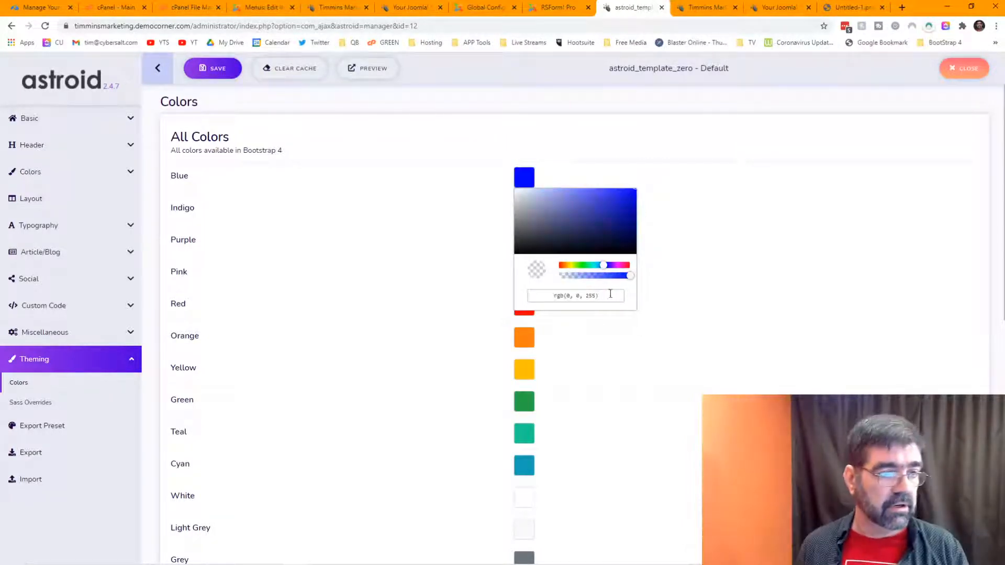
pyautogui.click(783, 306)
pyautogui.scroll(-7, 734, 294)
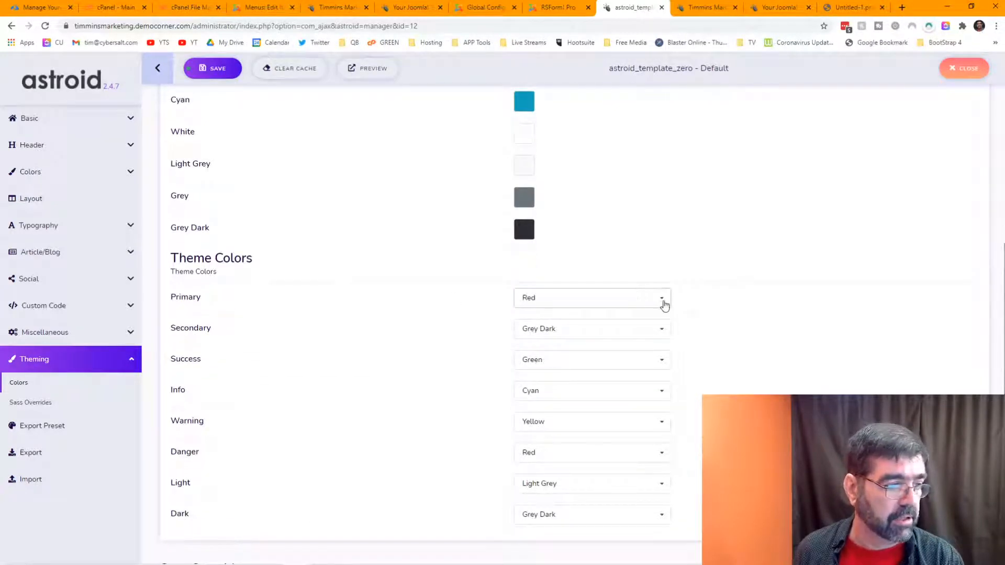
pyautogui.click(665, 306)
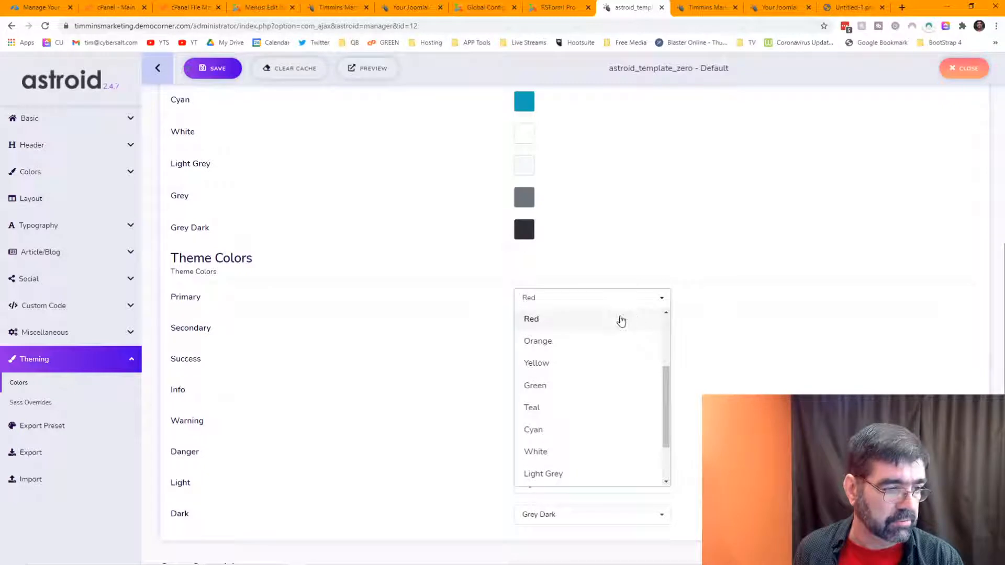
pyautogui.scroll(3, 612, 325)
pyautogui.click(595, 341)
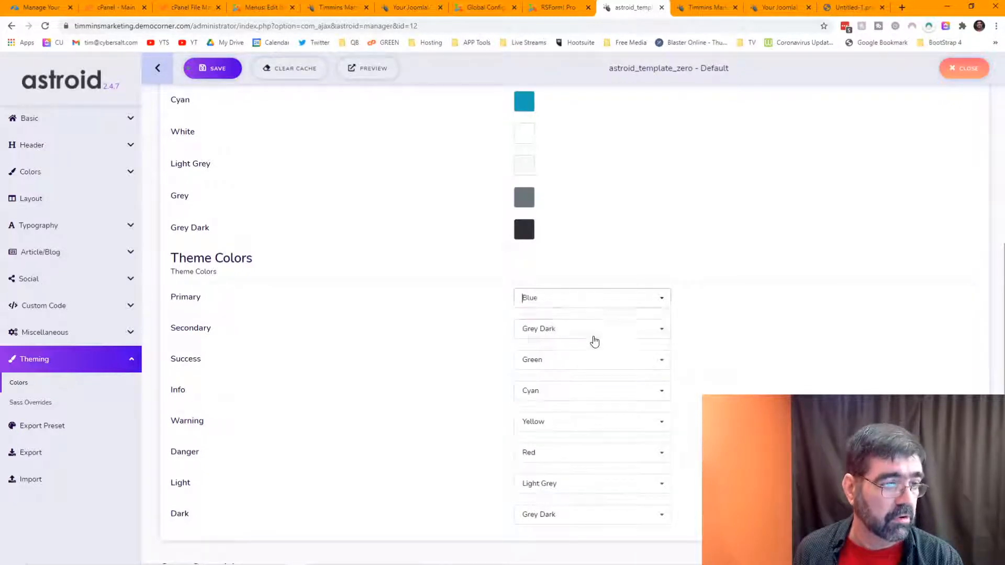
pyautogui.click(223, 72)
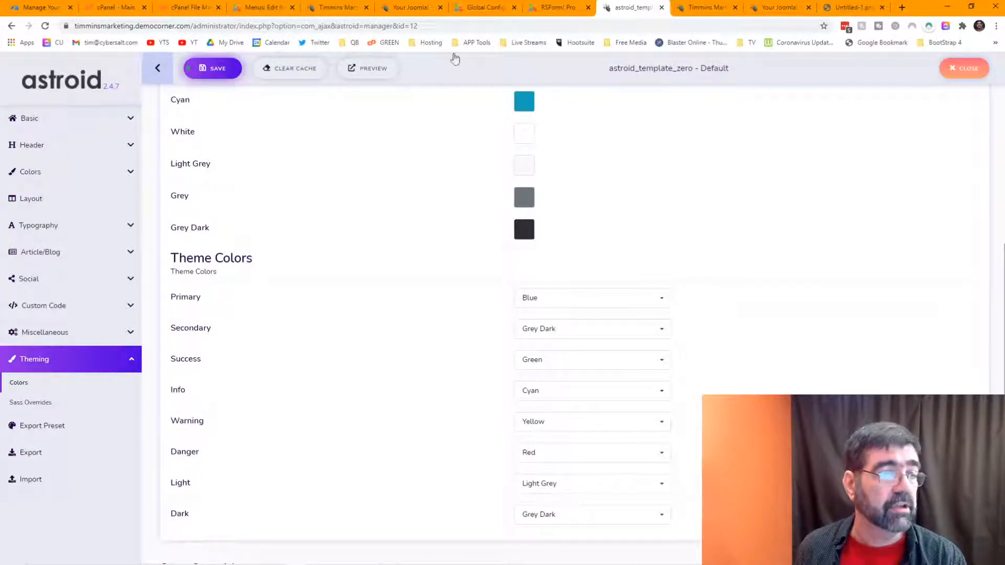
# Step: Reload the Business Cards page and close the developer tools to view the blue top bar
pyautogui.click(697, 12)
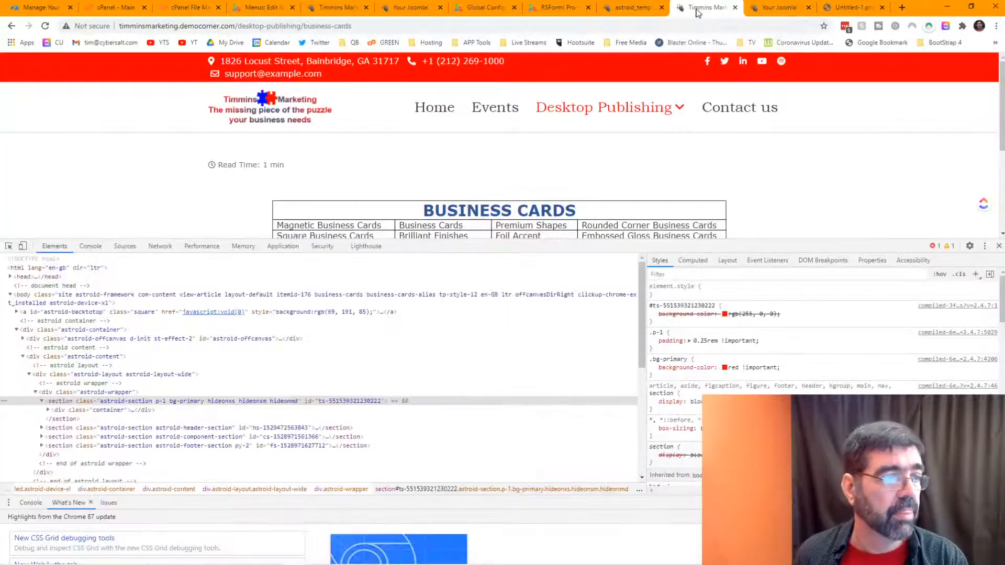
pyautogui.click(45, 26)
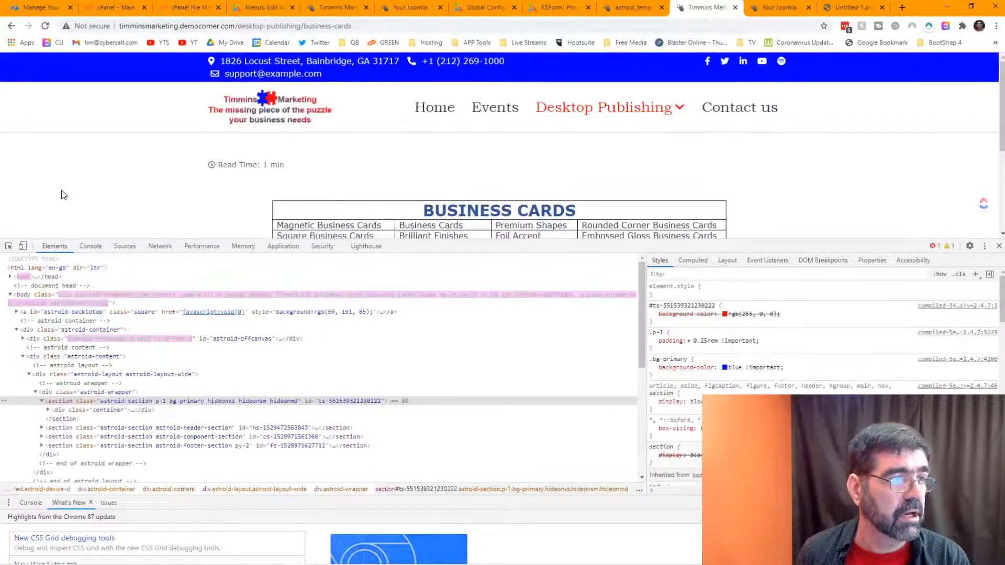
pyautogui.moveTo(603, 107)
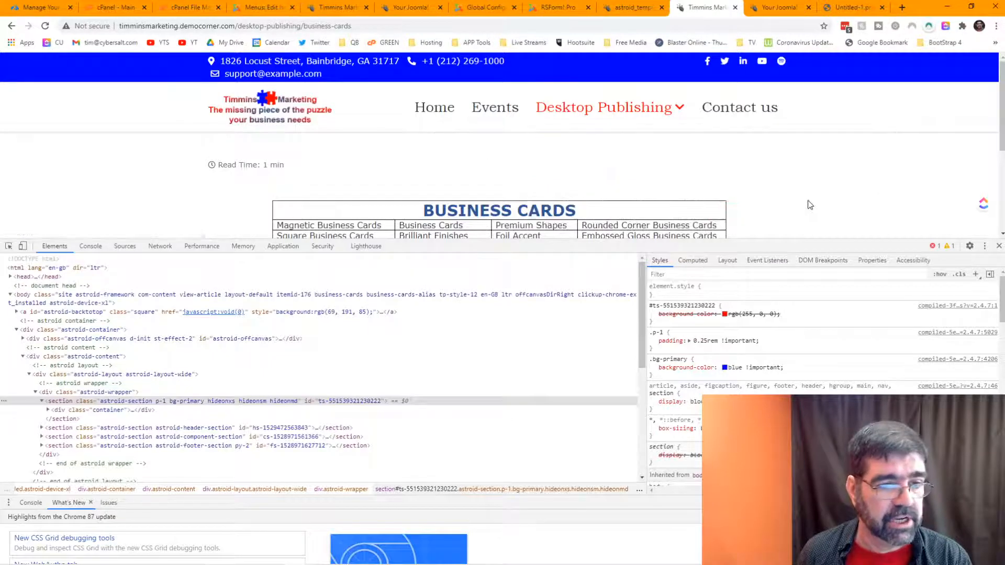
pyautogui.click(999, 246)
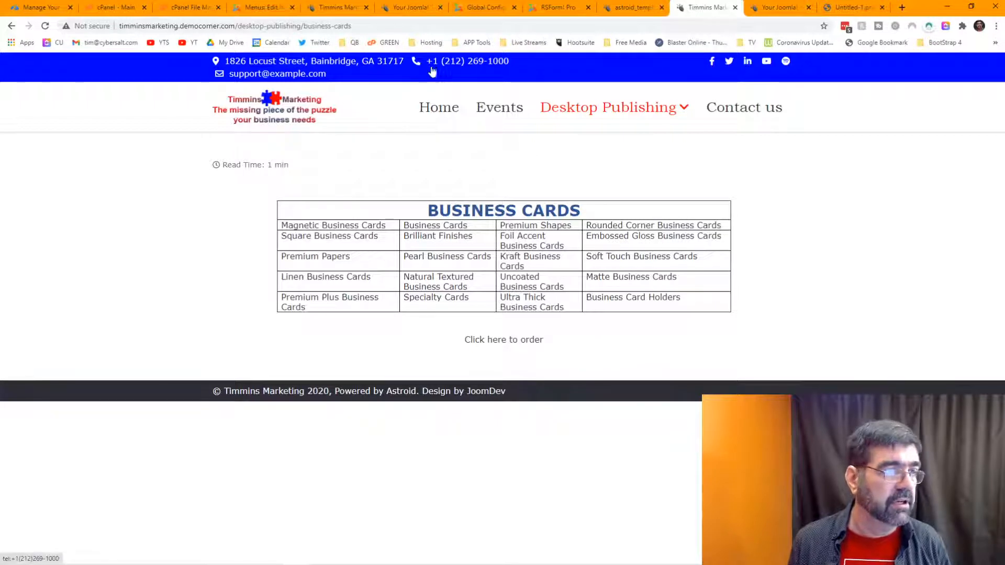
pyautogui.moveTo(585, 113)
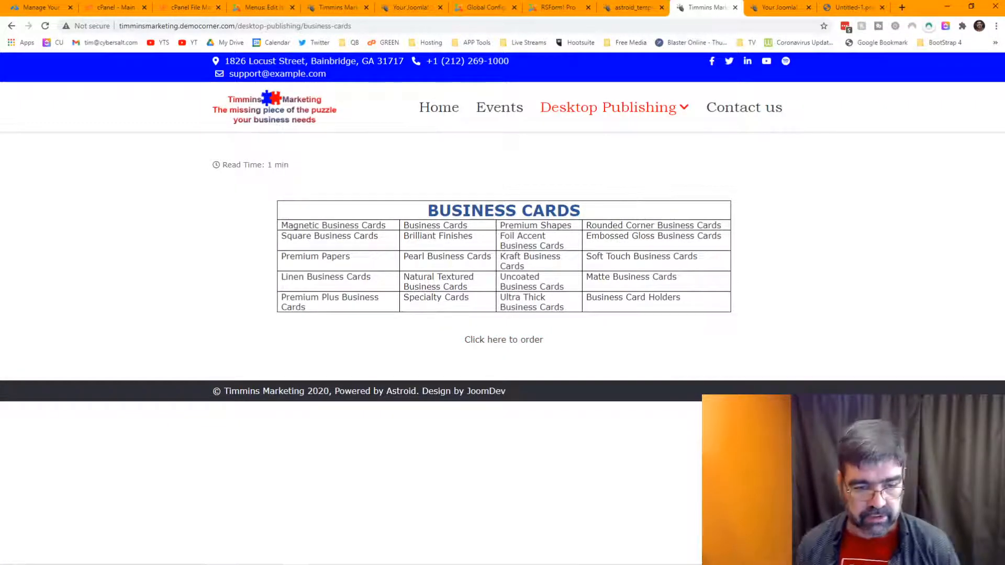
pyautogui.moveTo(579, 555)
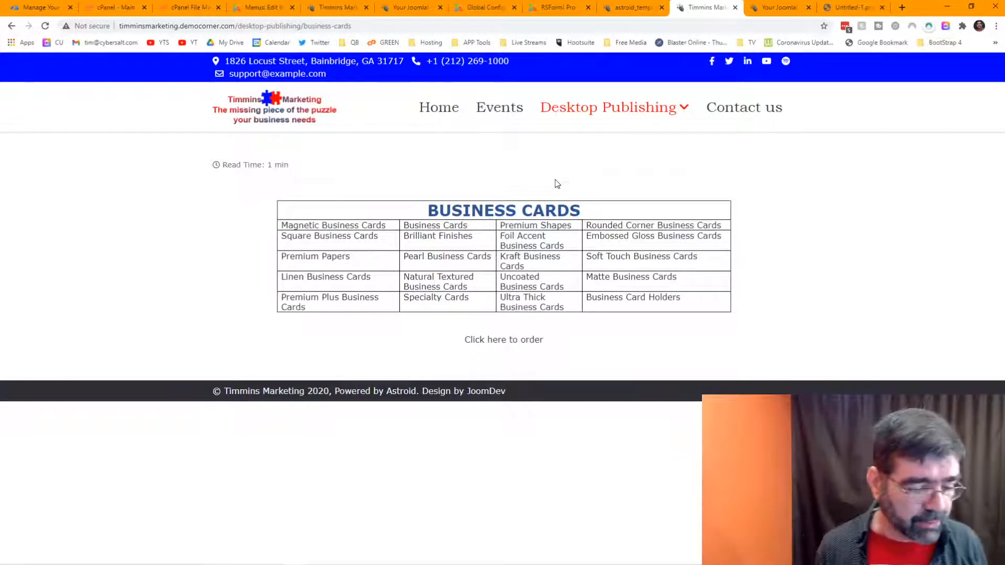
# Step: Preview the page as a Galaxy S5 phone and open and close the off-canvas menu twice
pyautogui.hotkey('ctrl', 'shift', 'j')
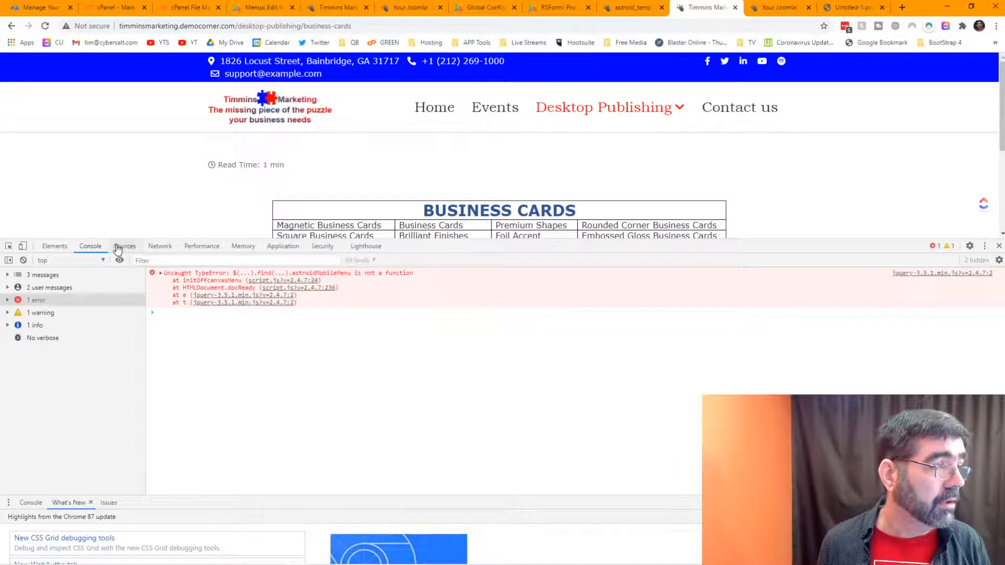
pyautogui.click(23, 245)
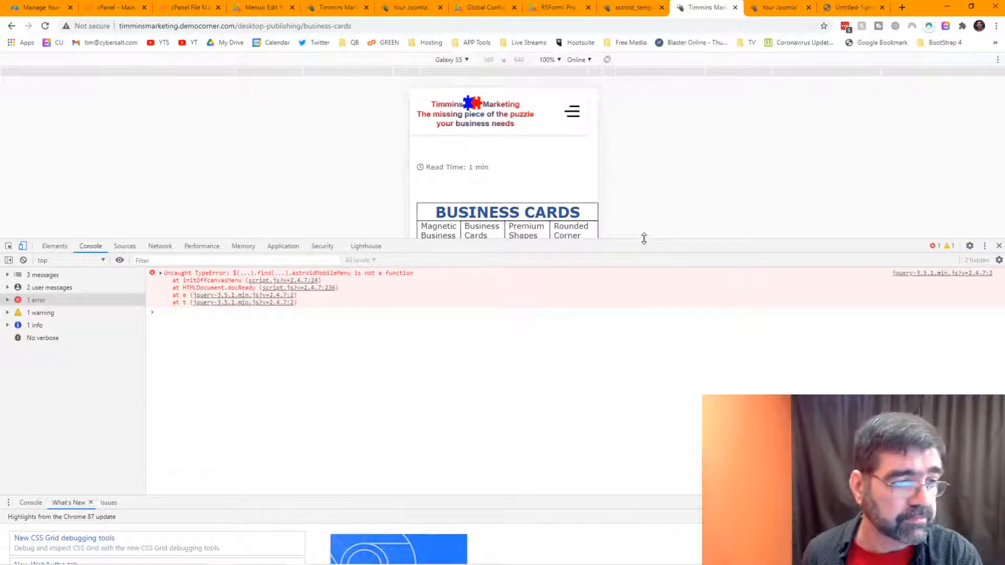
pyautogui.moveTo(644, 238); pyautogui.dragTo(641, 425)
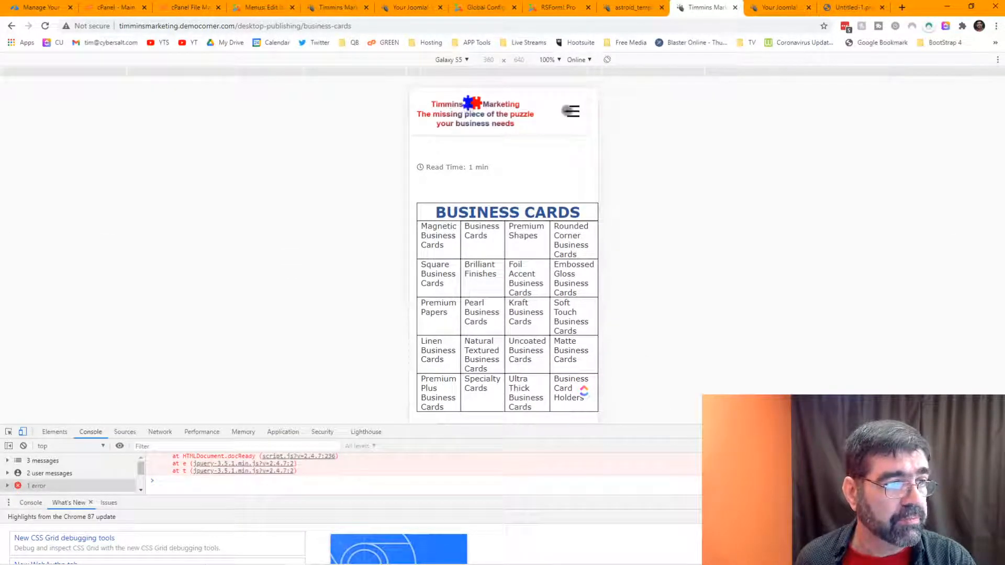
pyautogui.click(572, 111)
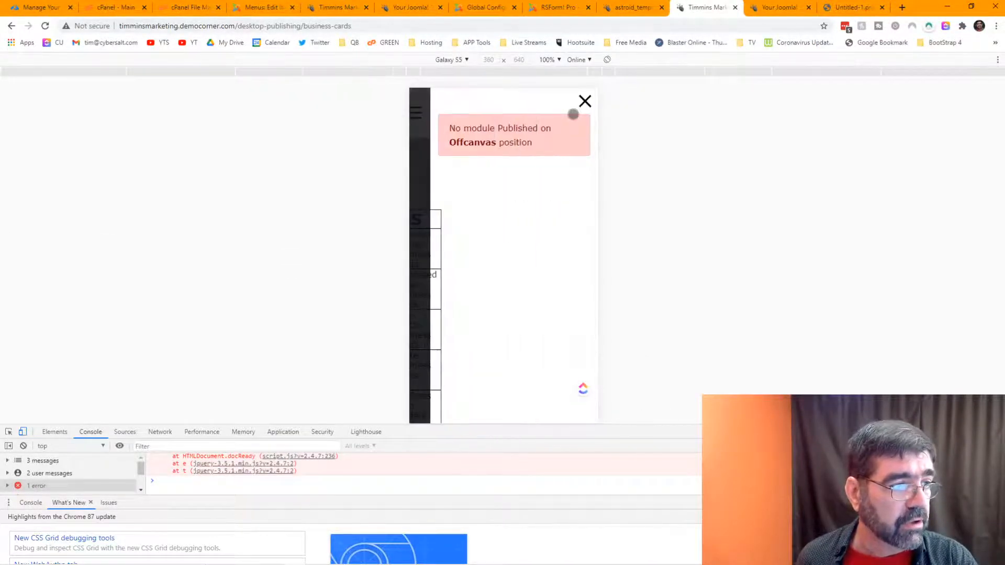
pyautogui.click(585, 101)
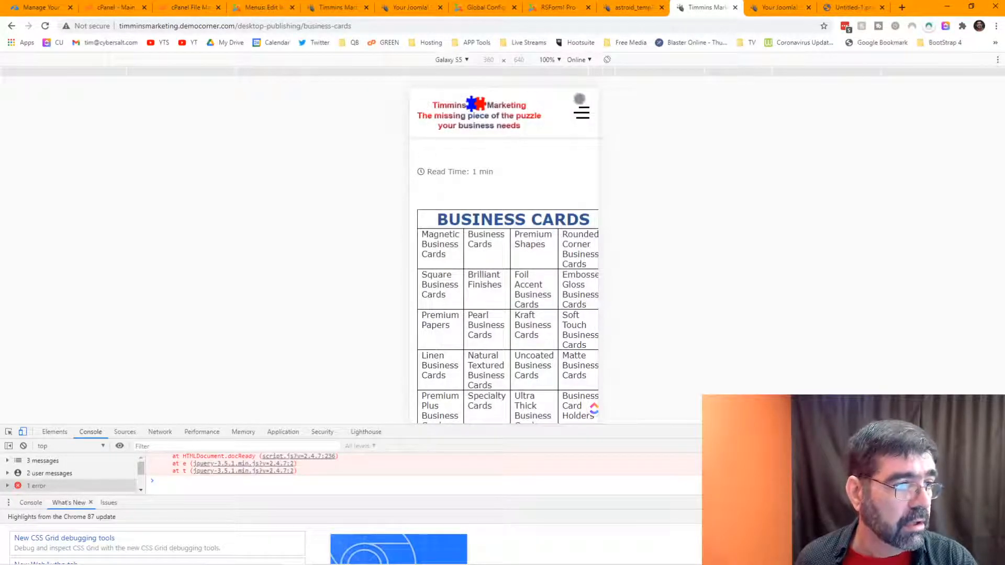
pyautogui.click(582, 111)
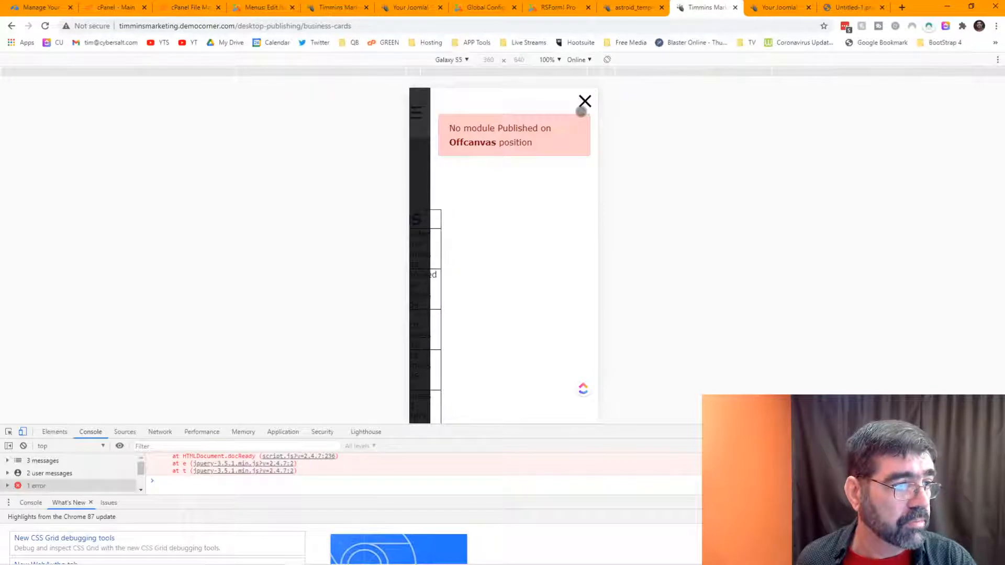
pyautogui.click(585, 102)
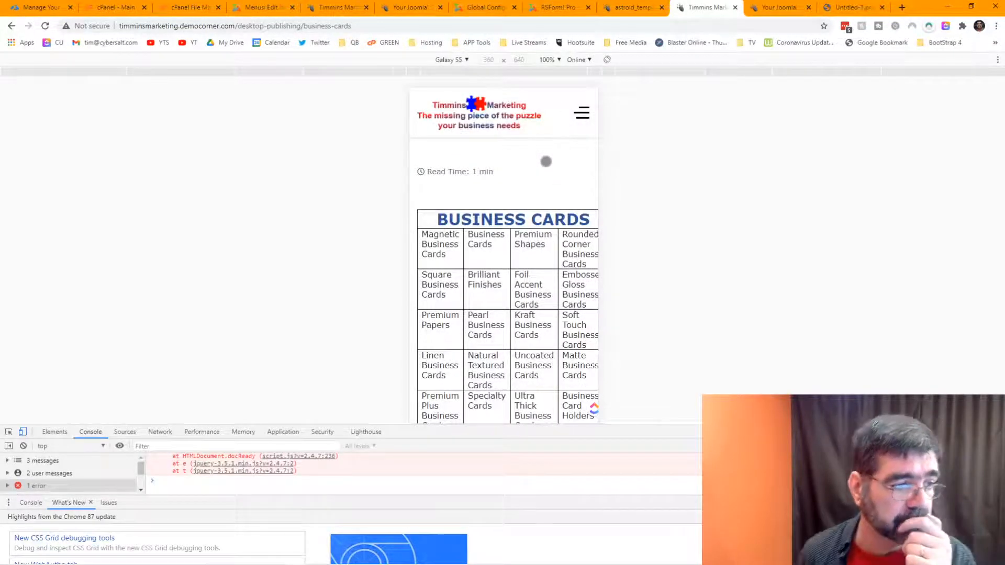
# Step: Scroll through the mobile preview, then go to the site's home page and scroll through it
pyautogui.scroll(-2, 546, 162)
pyautogui.scroll(-2, 547, 161)
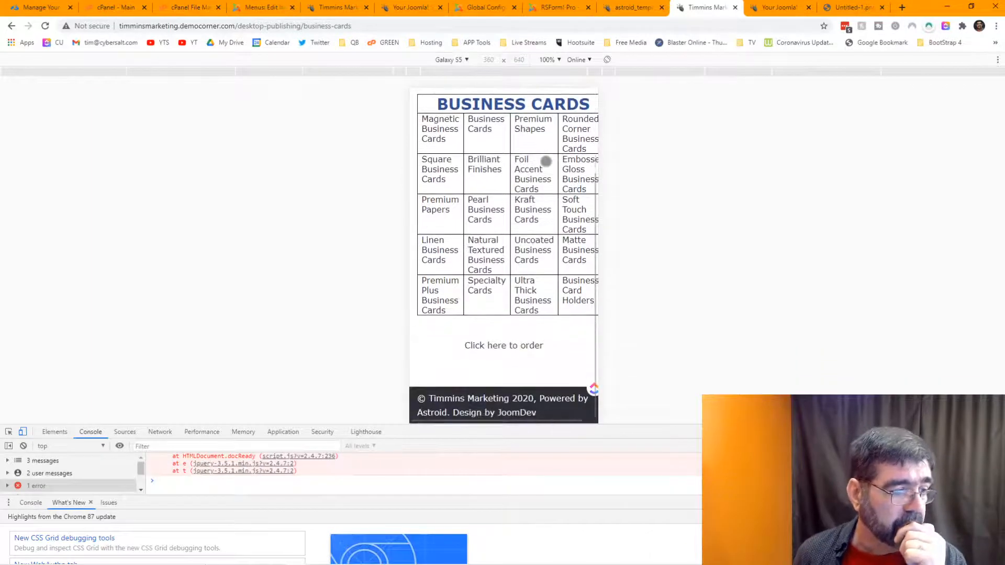
pyautogui.scroll(3, 546, 161)
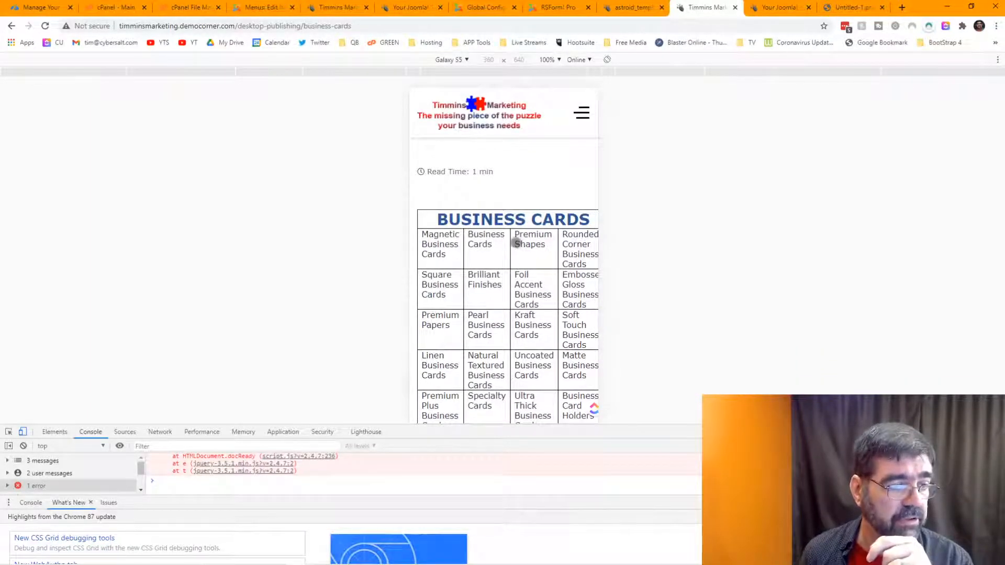
pyautogui.scroll(-2, 466, 257)
pyautogui.scroll(2, 525, 225)
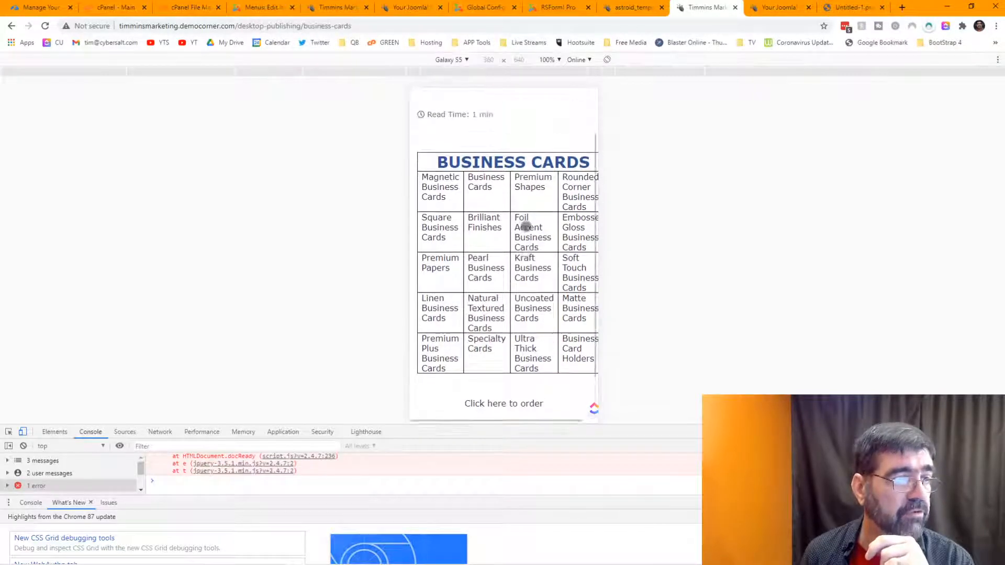
pyautogui.click(476, 116)
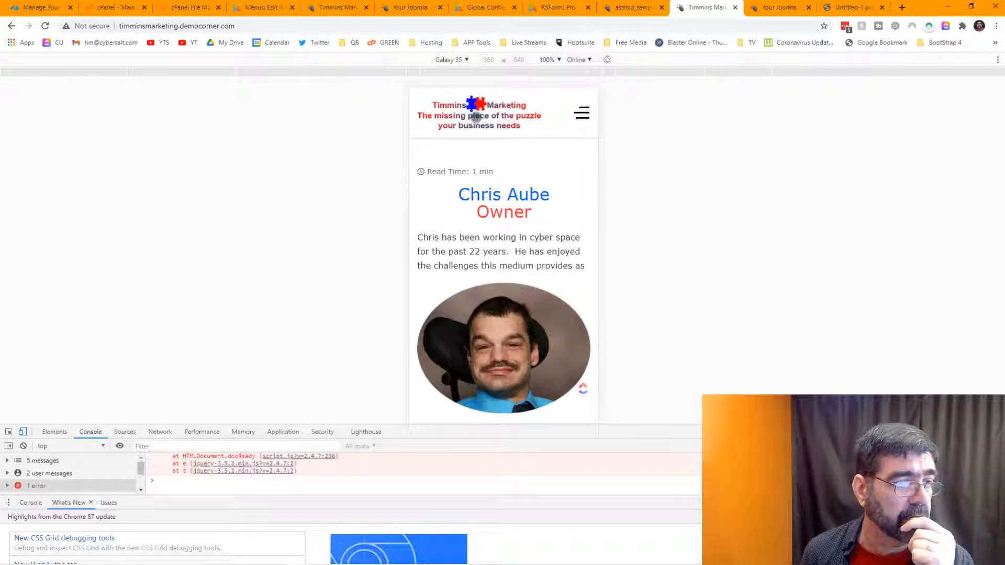
pyautogui.scroll(-2, 531, 155)
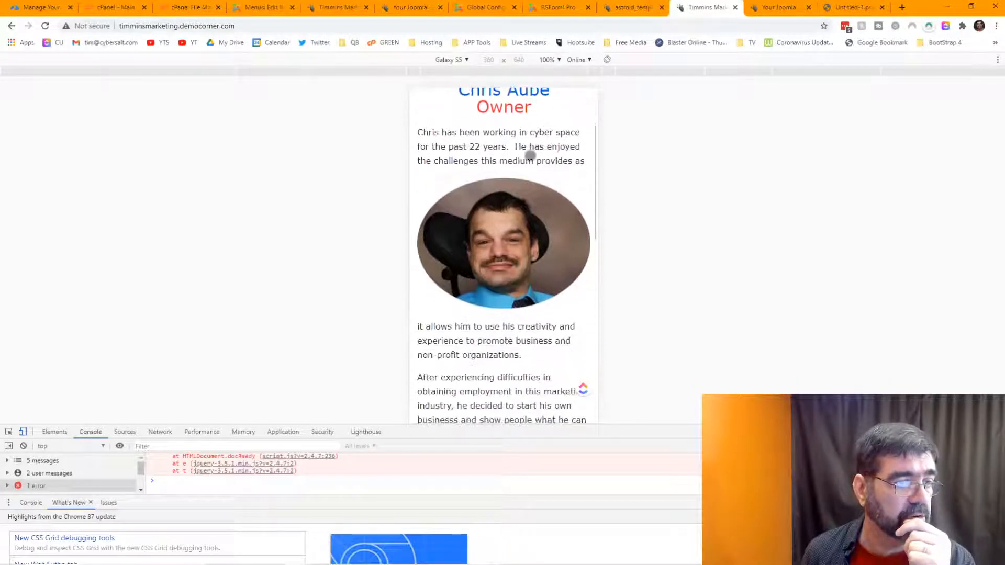
pyautogui.scroll(-2, 530, 156)
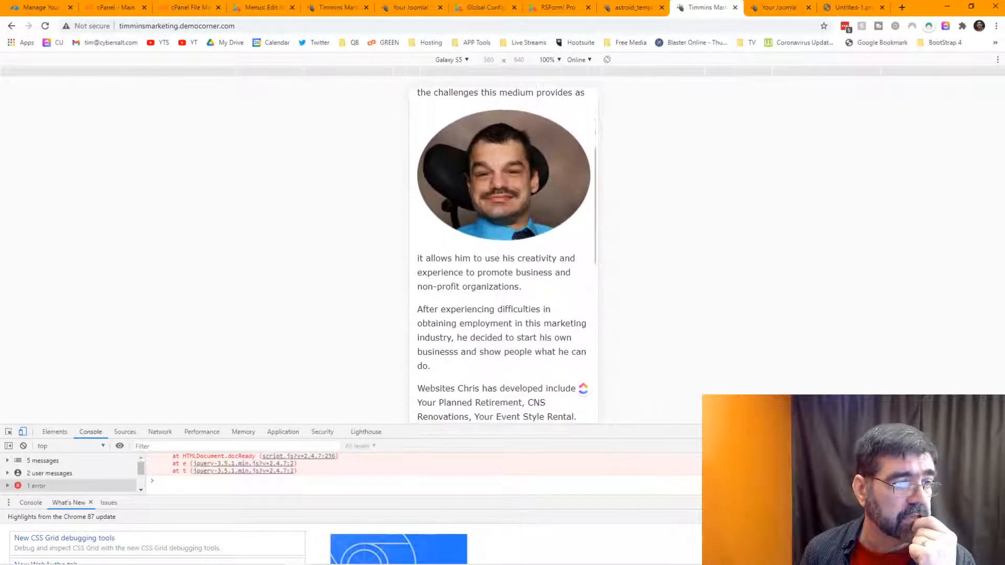
pyautogui.scroll(3, 530, 155)
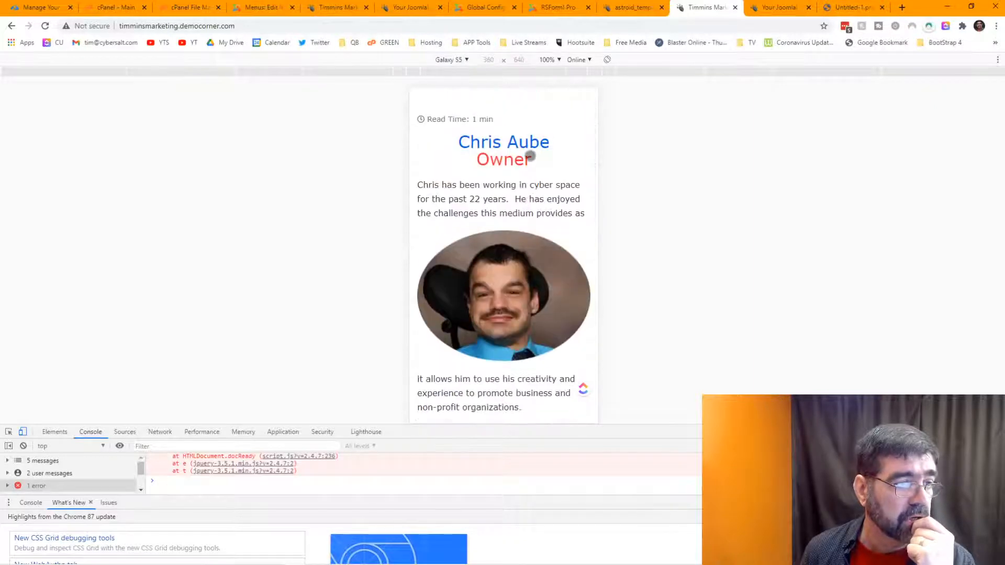
pyautogui.scroll(-8, 530, 155)
pyautogui.scroll(-3, 530, 155)
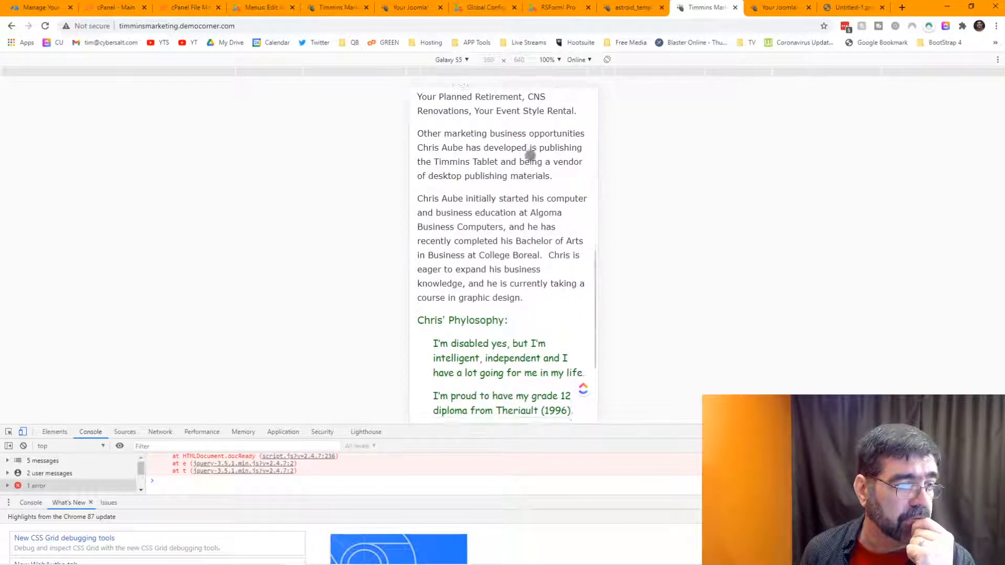
pyautogui.scroll(13, 529, 156)
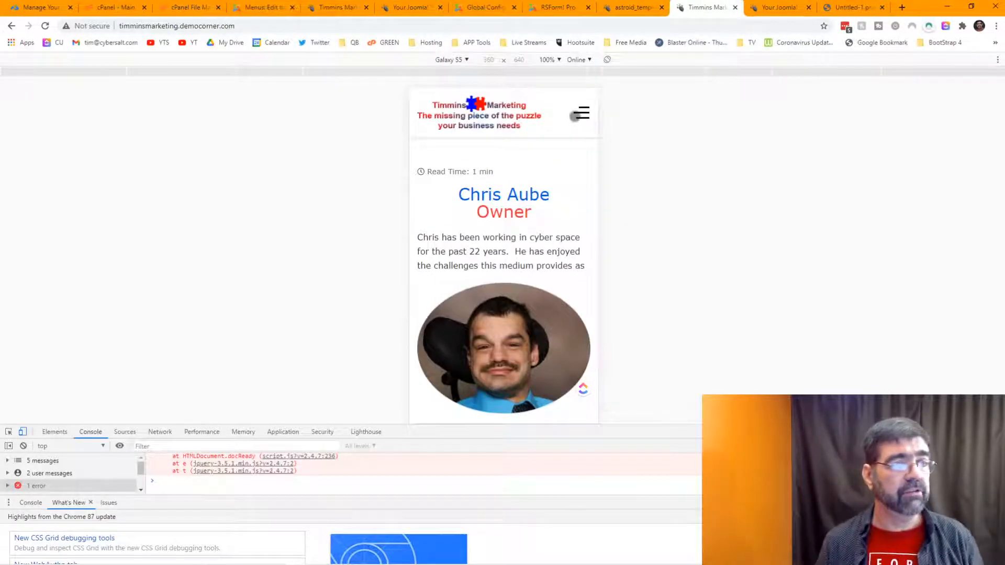
# Step: Look through the open site tabs and return to the Astroid template settings
pyautogui.click(331, 10)
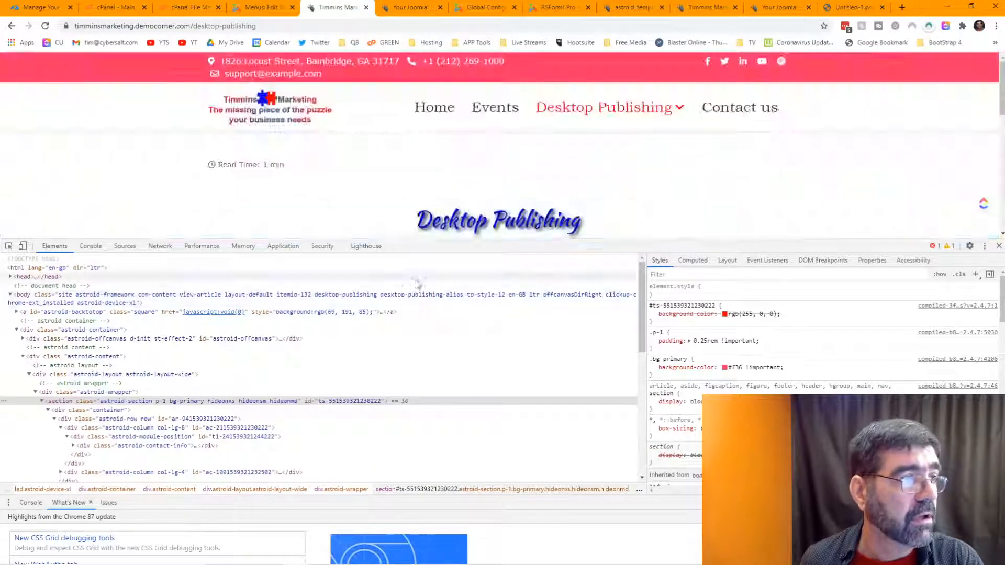
pyautogui.click(410, 9)
pyautogui.click(696, 8)
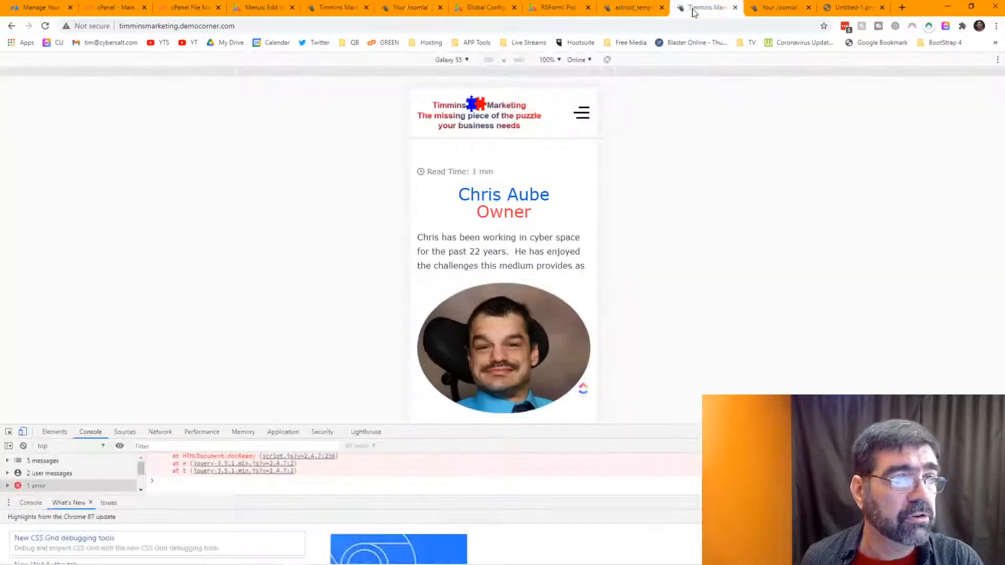
pyautogui.click(635, 8)
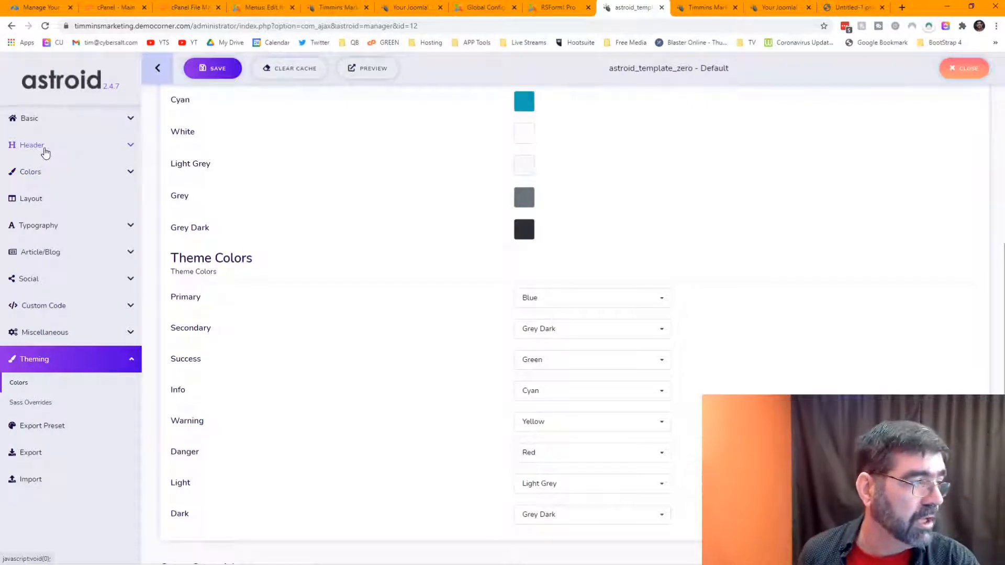
# Step: In Astroid Header settings, turn the off-canvas menu off and set Mobile Menu from None to Main Menu
pyautogui.click(44, 151)
pyautogui.scroll(-4, 390, 191)
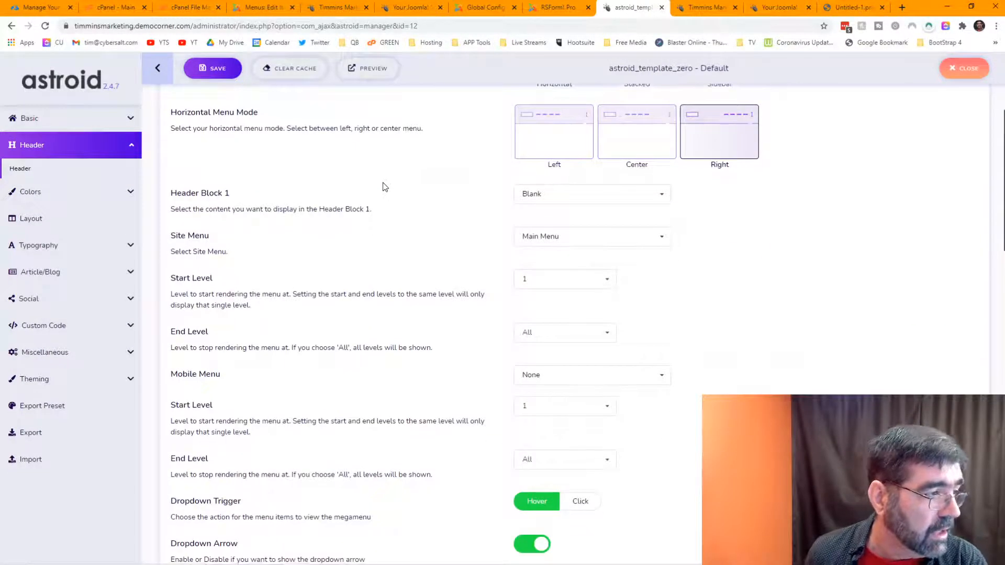
pyautogui.scroll(-9, 384, 187)
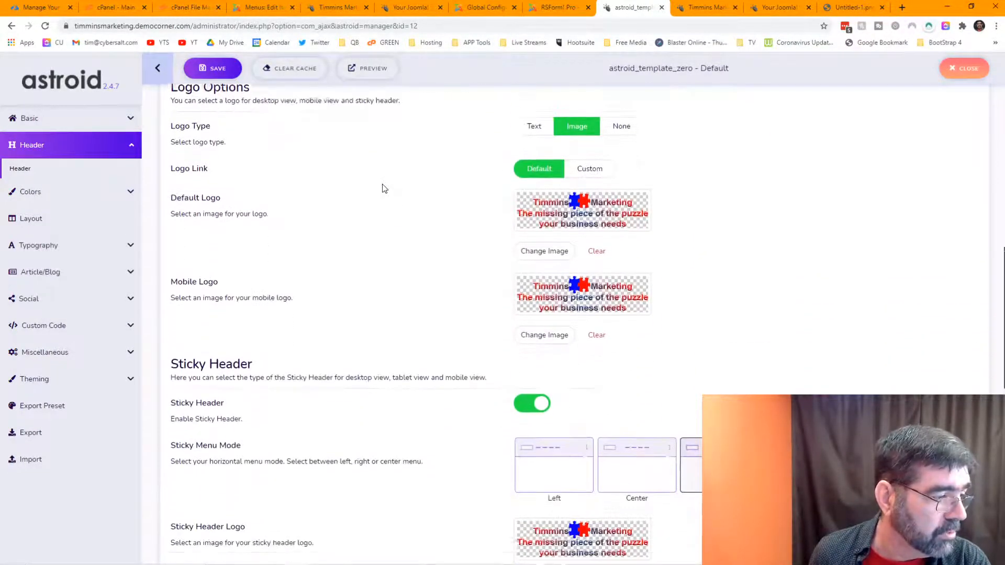
pyautogui.scroll(-9, 384, 188)
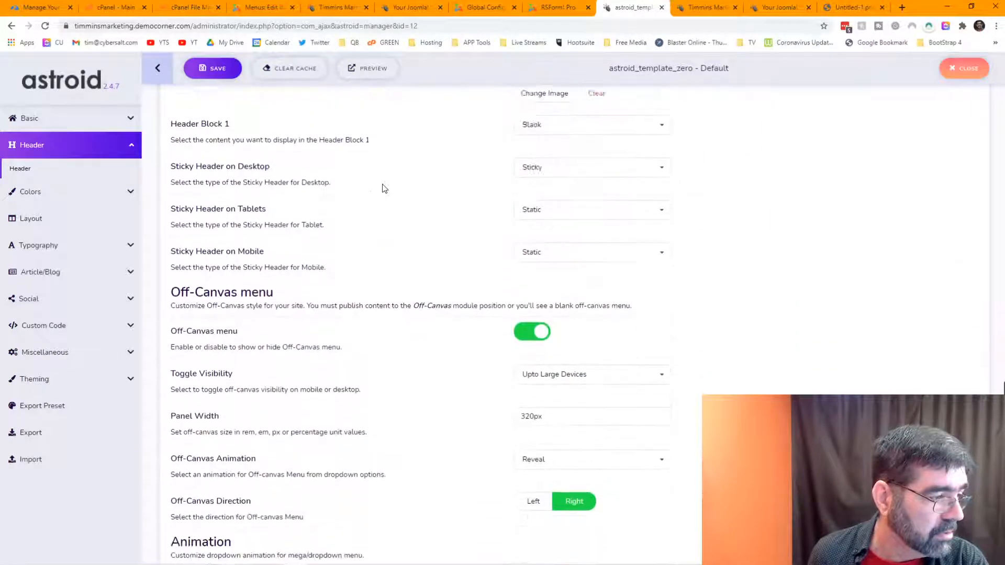
pyautogui.scroll(-1, 384, 189)
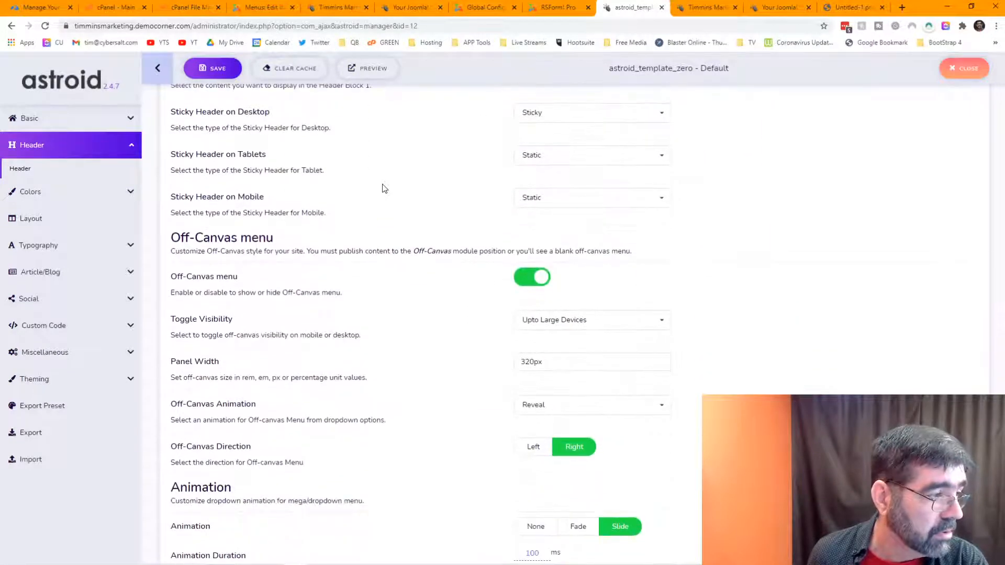
pyautogui.click(537, 285)
pyautogui.scroll(4, 433, 256)
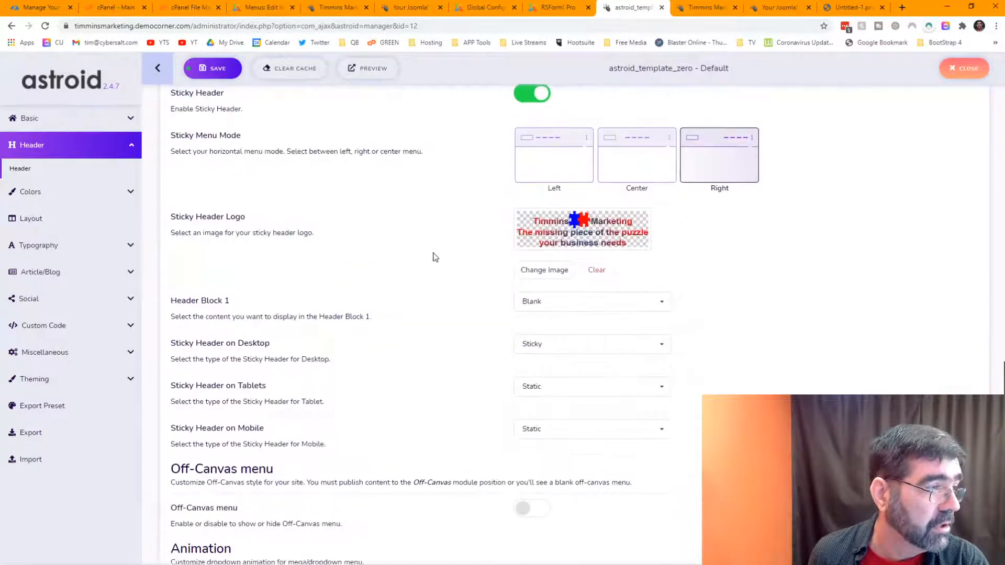
pyautogui.scroll(10, 434, 256)
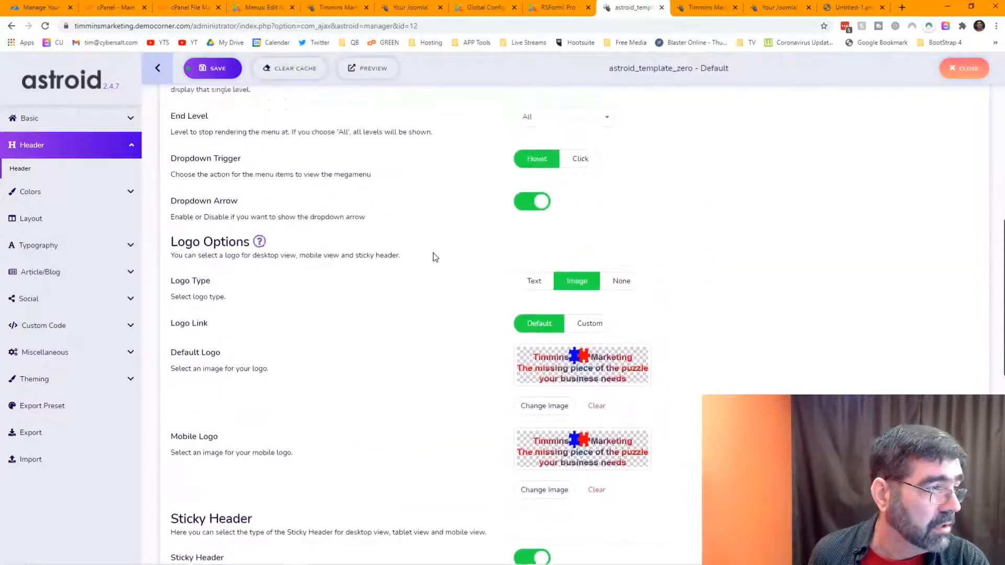
pyautogui.scroll(4, 433, 257)
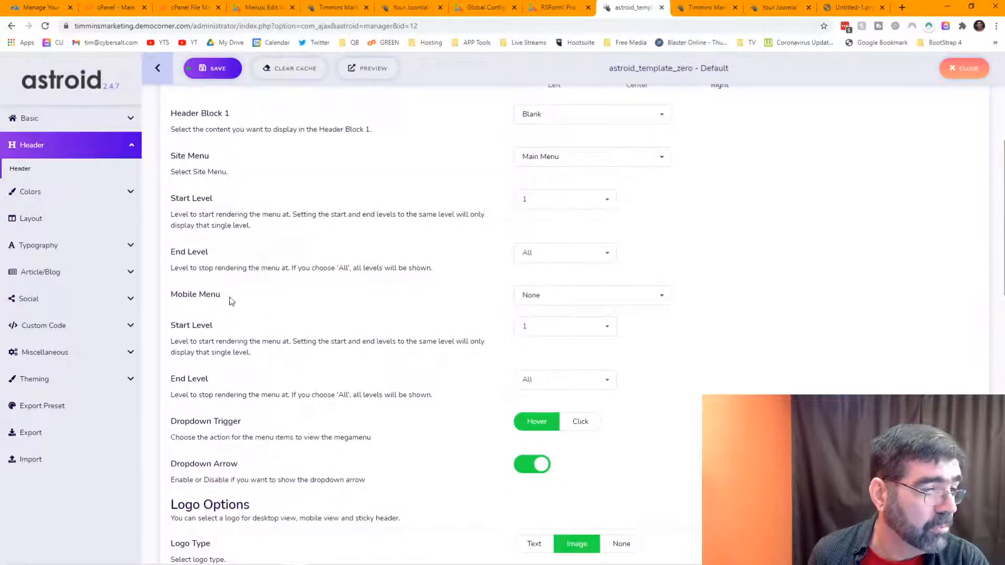
pyautogui.click(658, 297)
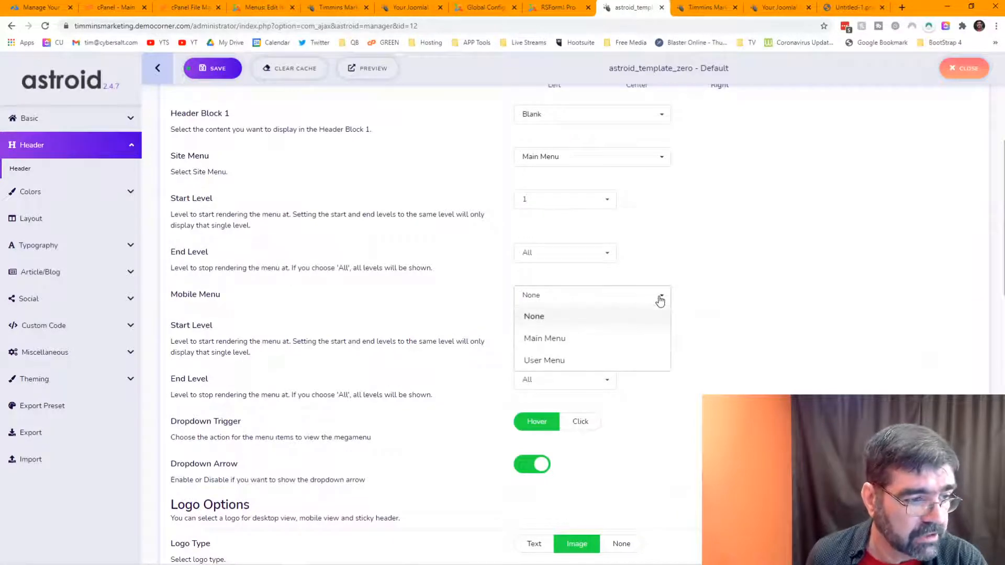
pyautogui.click(547, 341)
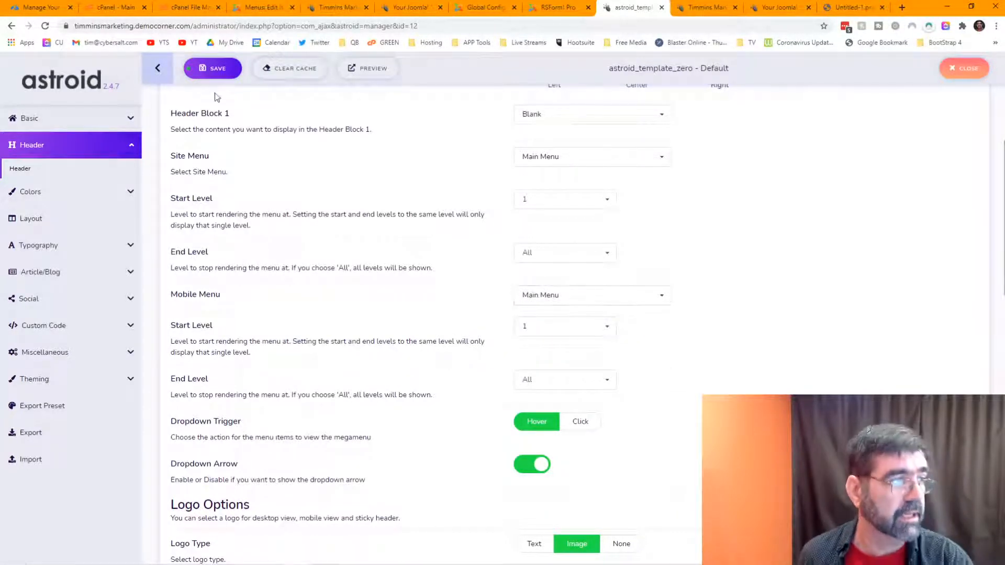
# Step: Save the header settings and reload the phone-sized site preview
pyautogui.click(212, 72)
pyautogui.click(704, 7)
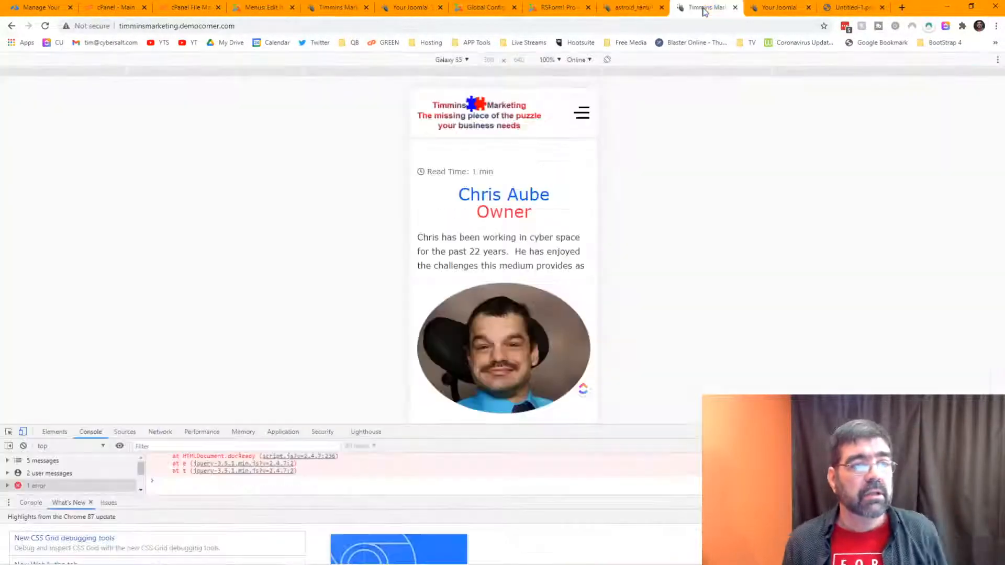
pyautogui.click(46, 26)
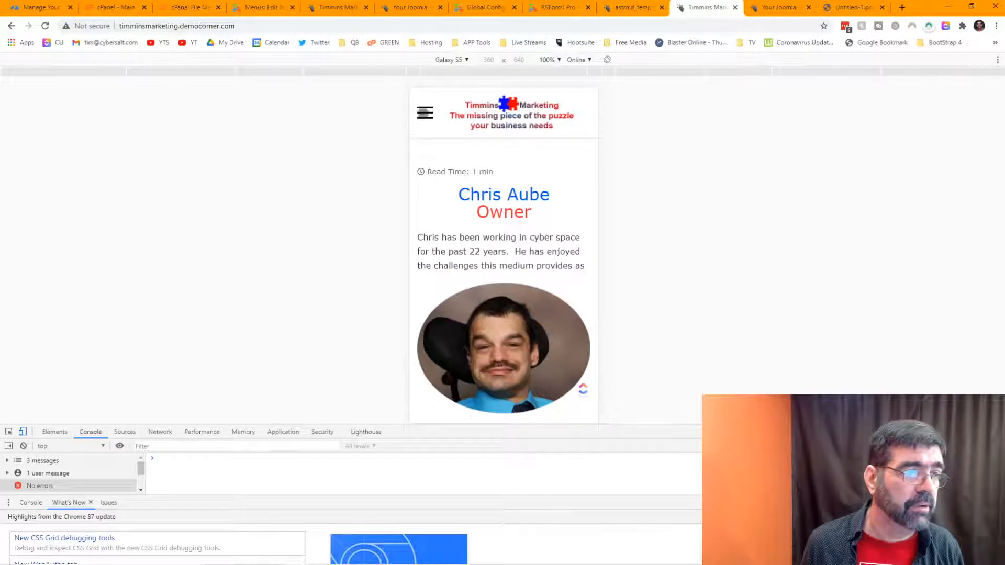
# Step: Check the new left mobile menu by expanding Desktop Publishing's submenu, then close it
pyautogui.click(424, 112)
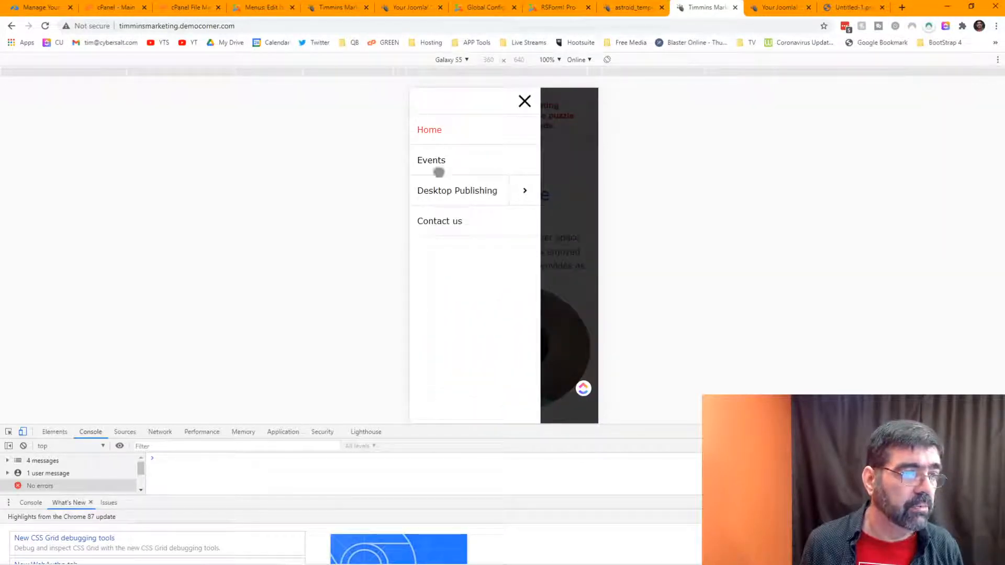
pyautogui.click(523, 193)
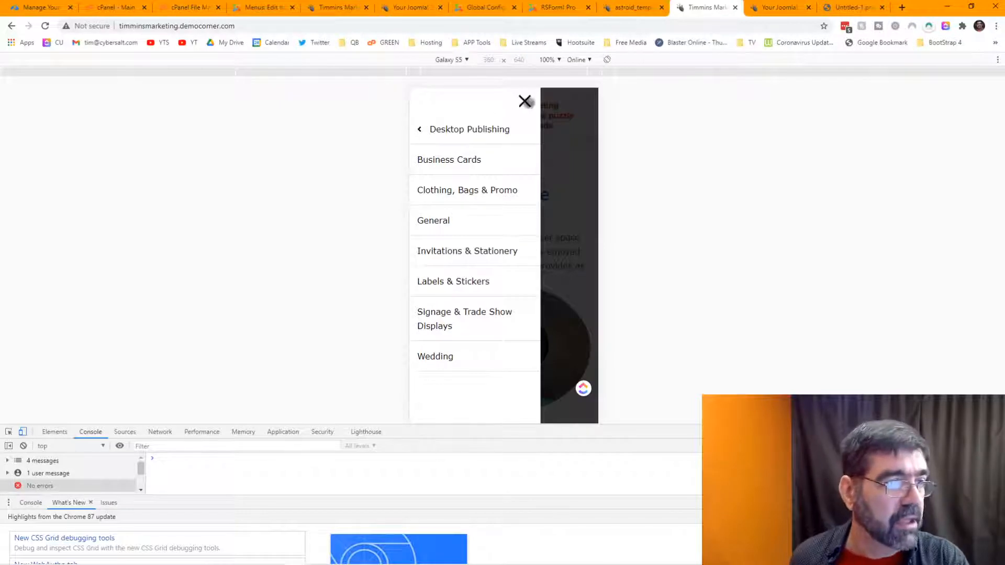
pyautogui.click(527, 102)
pyautogui.scroll(-5, 493, 236)
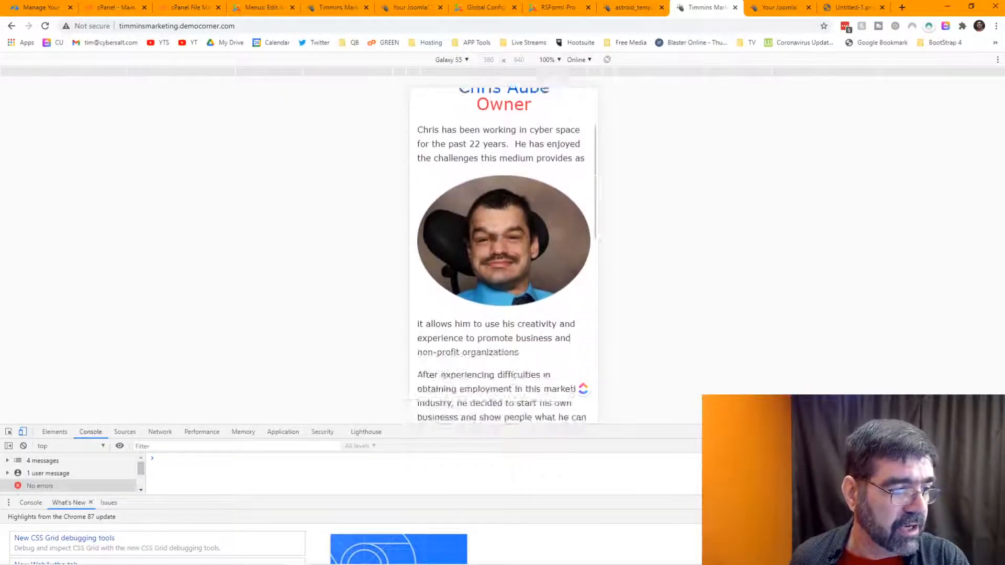
pyautogui.scroll(5, 493, 236)
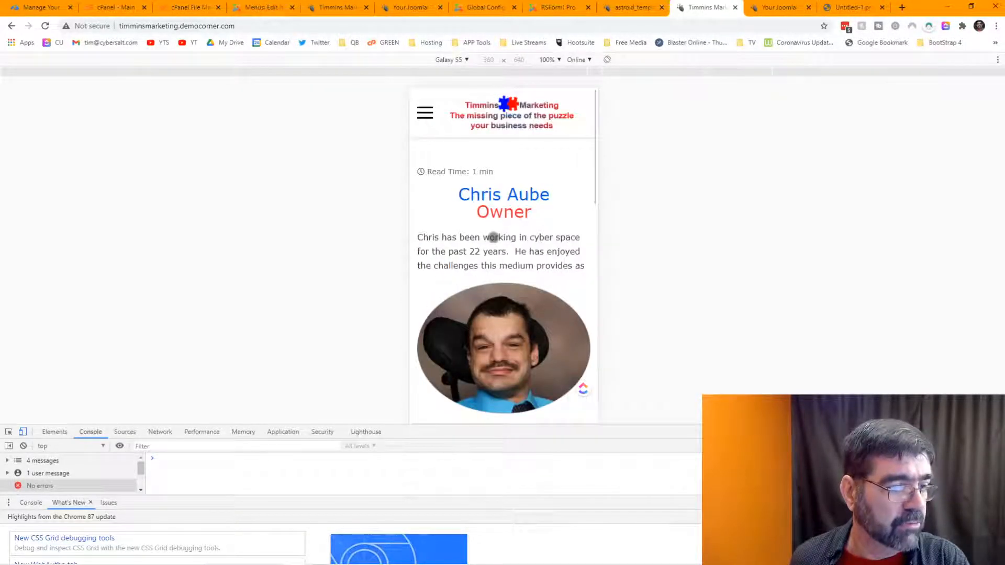
pyautogui.click(640, 9)
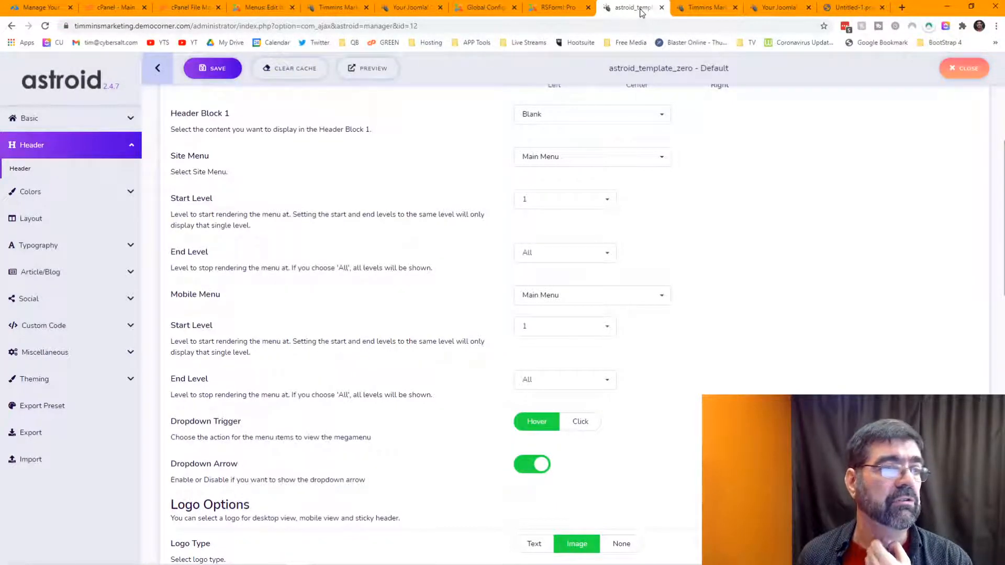
# Step: Close the leftover site preview, Untitled-1.png, home page and Desktop Publishing tabs
pyautogui.click(703, 10)
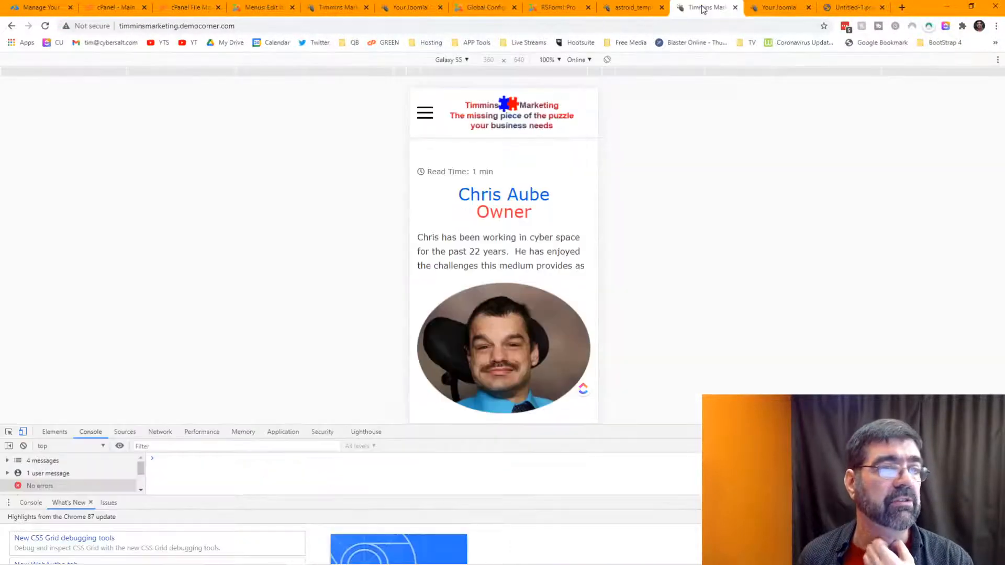
pyautogui.click(761, 9)
pyautogui.click(808, 8)
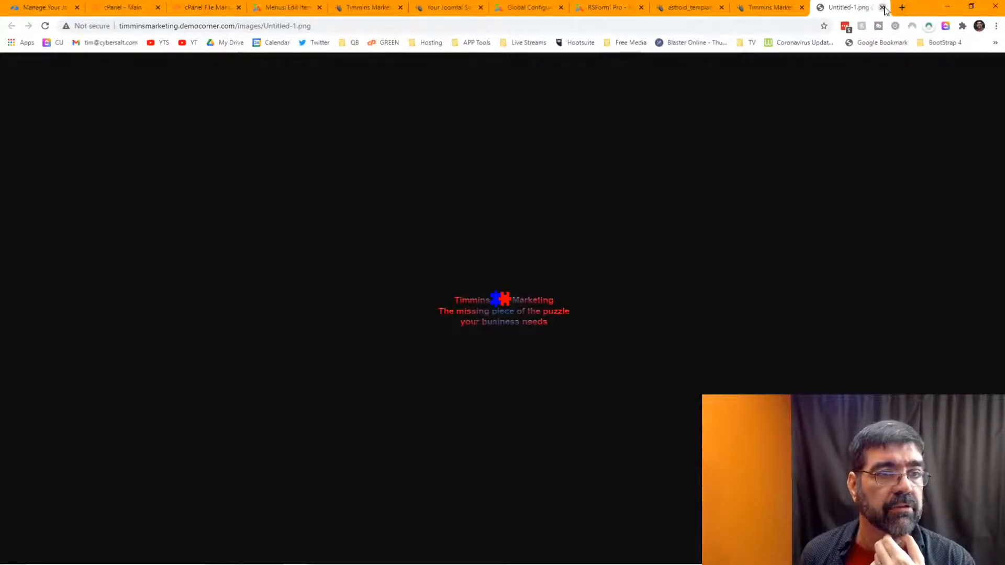
pyautogui.click(883, 7)
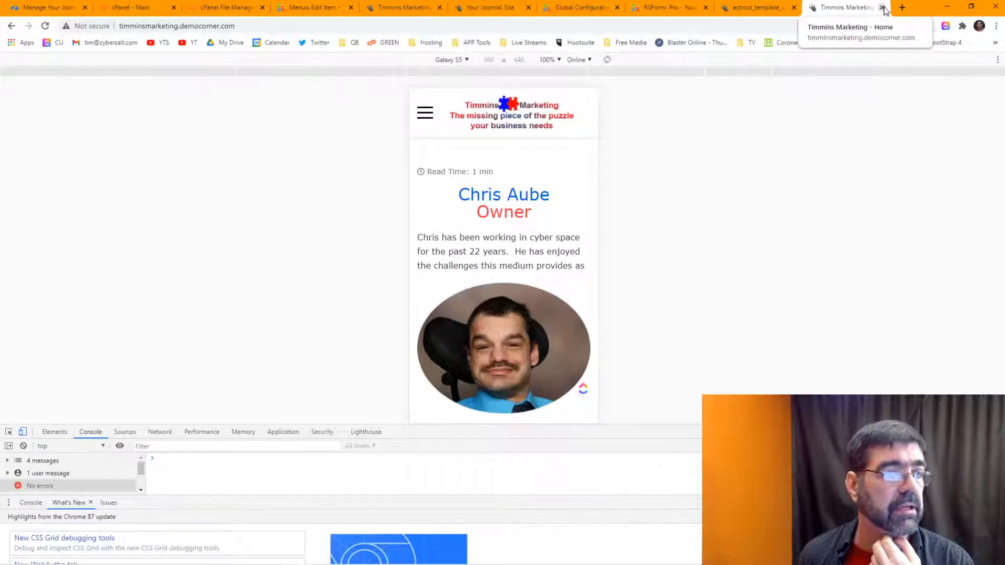
pyautogui.click(883, 8)
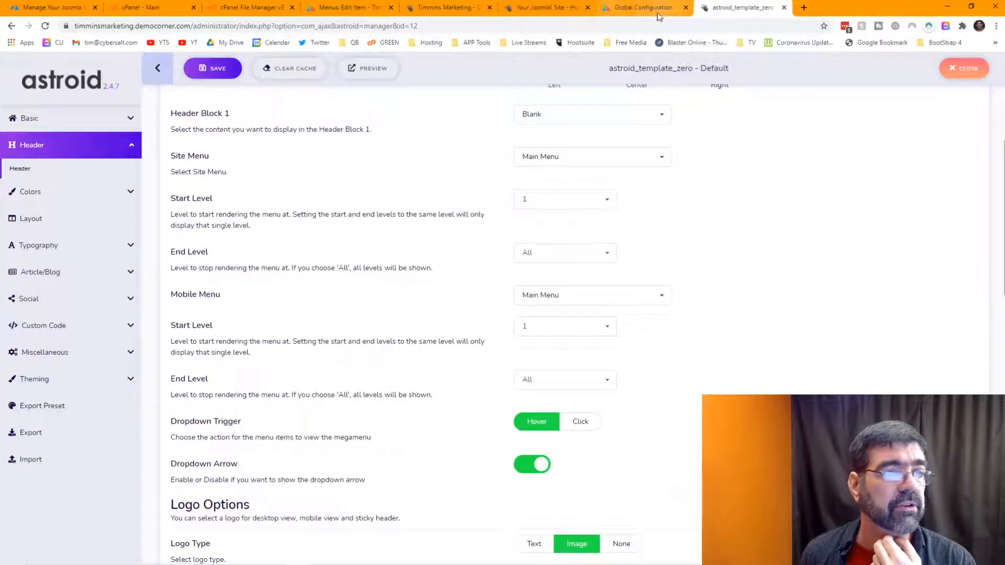
pyautogui.click(570, 8)
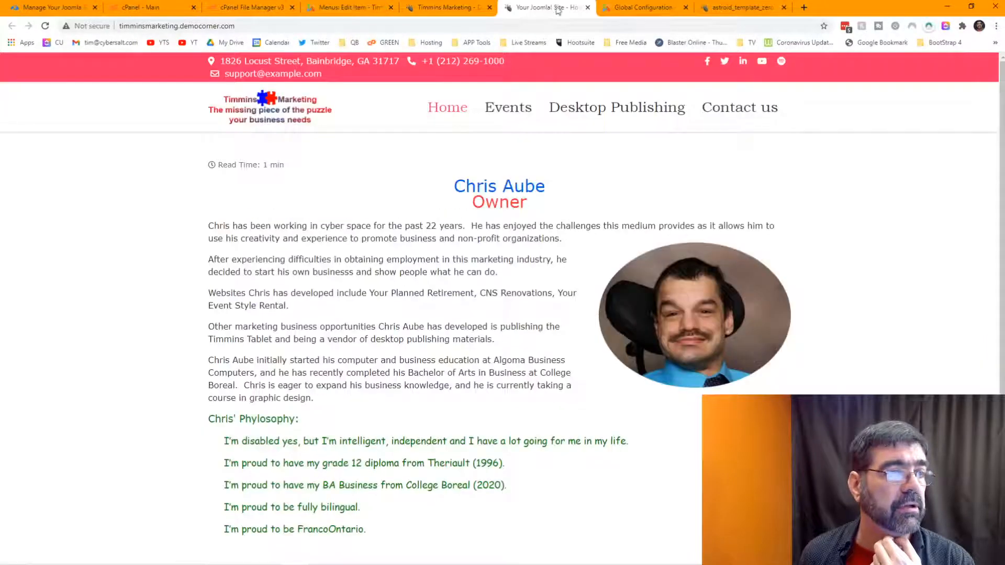
pyautogui.click(588, 8)
pyautogui.click(433, 8)
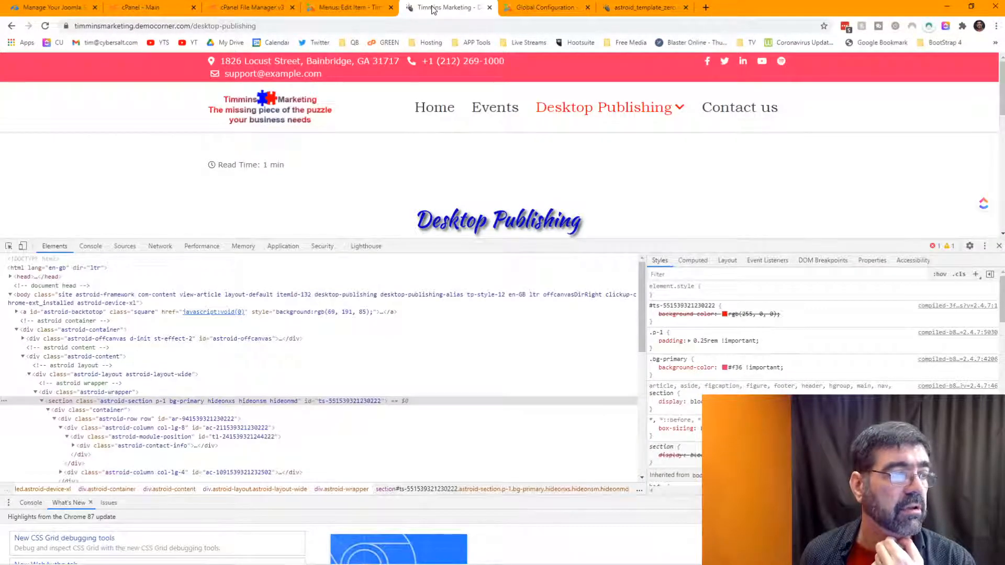
pyautogui.click(489, 8)
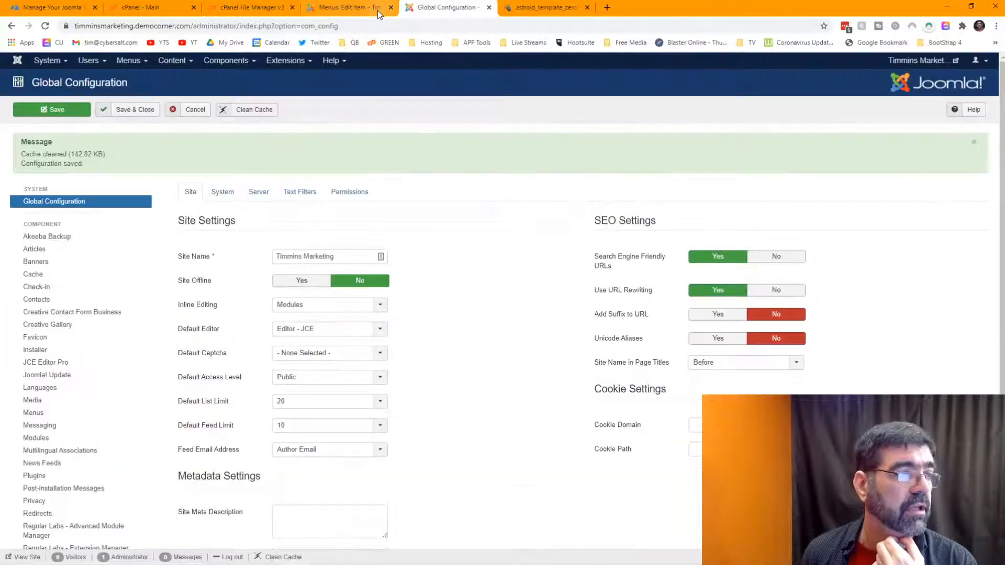
# Step: Close the Desktop Publishing menu item editor and the cPanel file manager
pyautogui.click(379, 14)
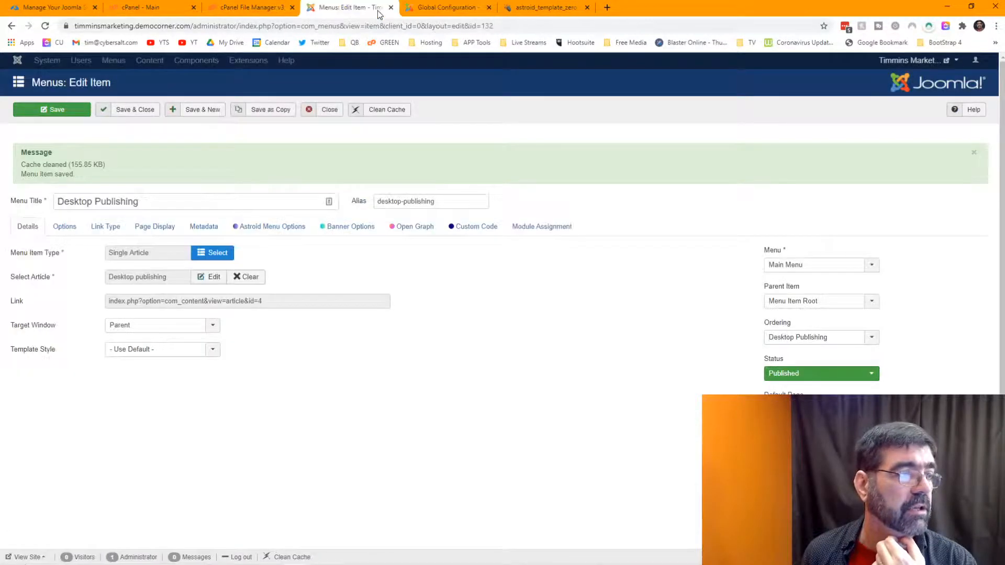
pyautogui.click(324, 112)
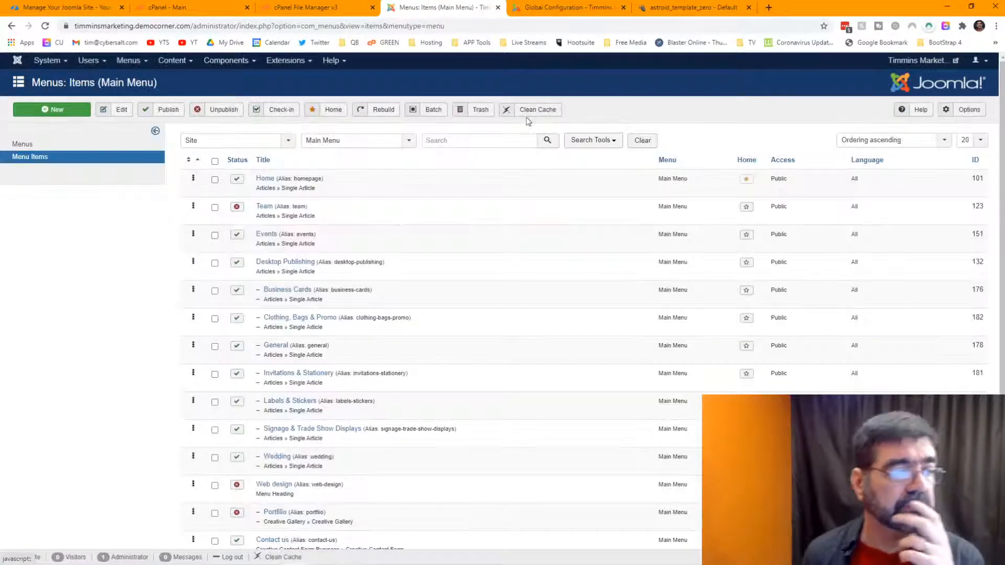
pyautogui.click(316, 9)
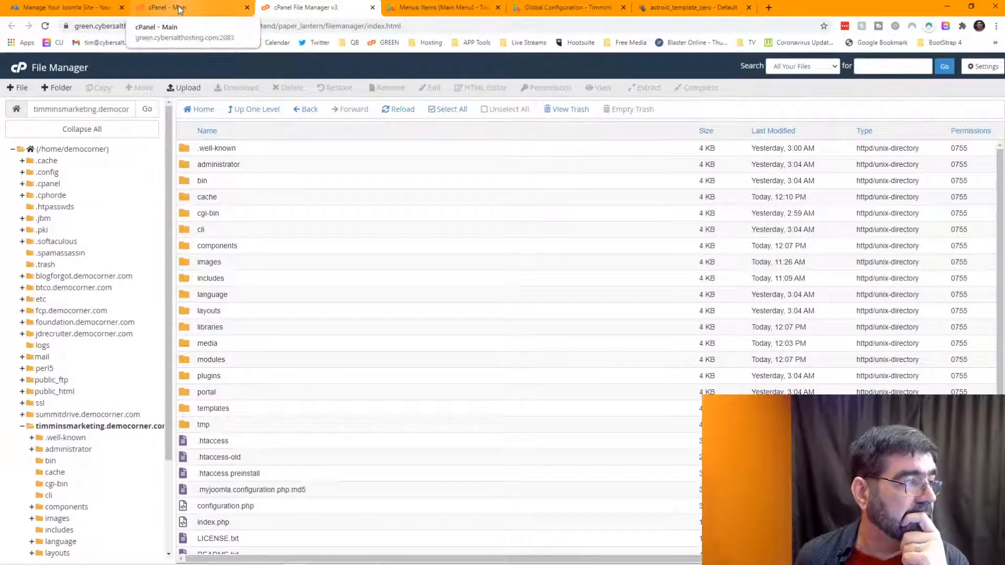
pyautogui.click(372, 8)
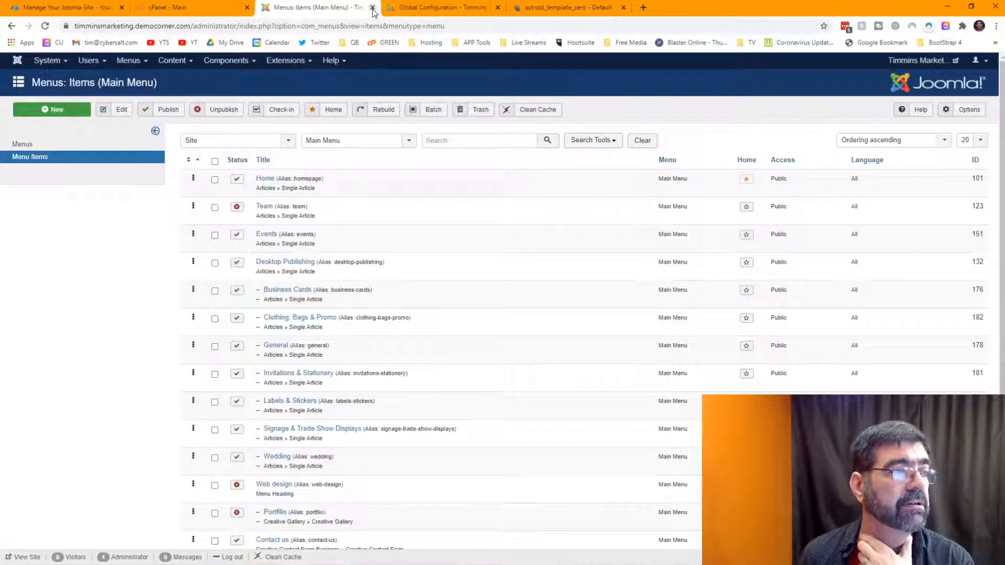
# Step: Save and close the Global Configuration, ending on the Joomla Control Panel
pyautogui.click(420, 11)
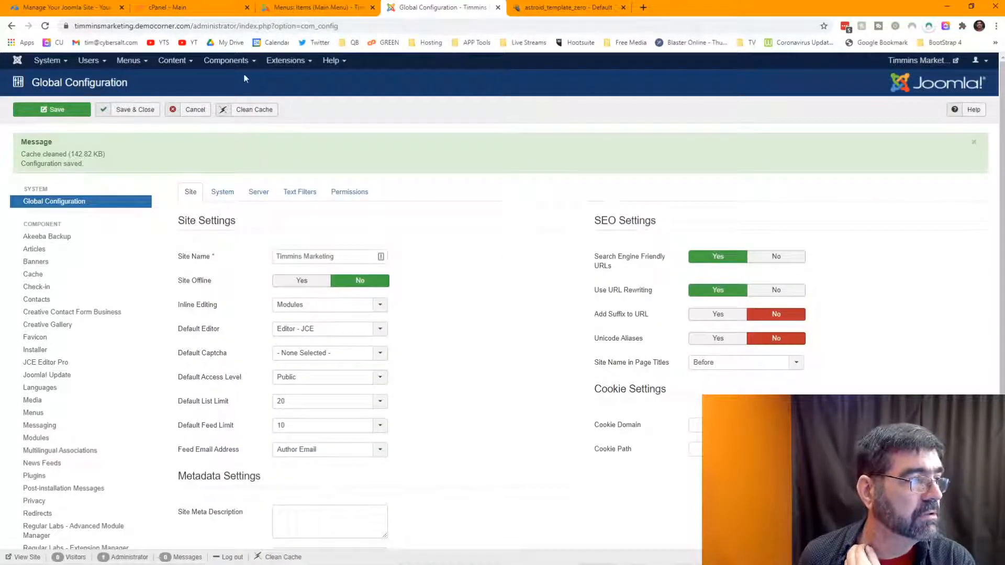
pyautogui.click(134, 114)
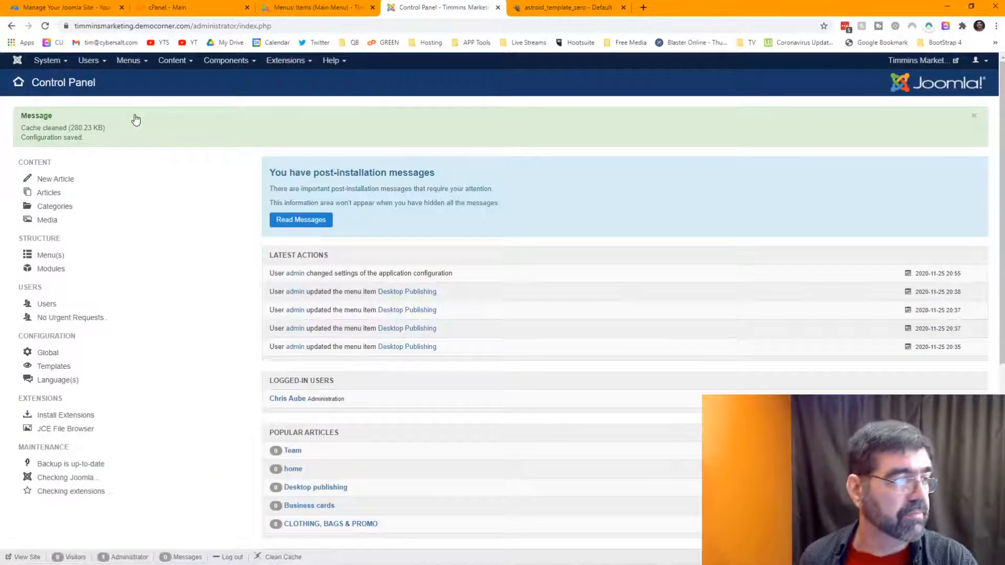
pyautogui.click(568, 11)
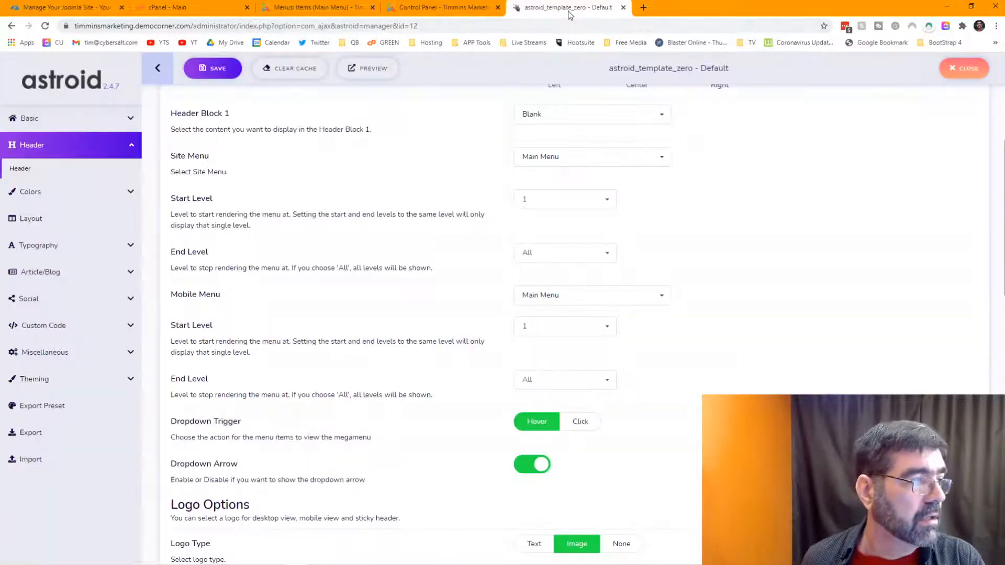
pyautogui.click(443, 10)
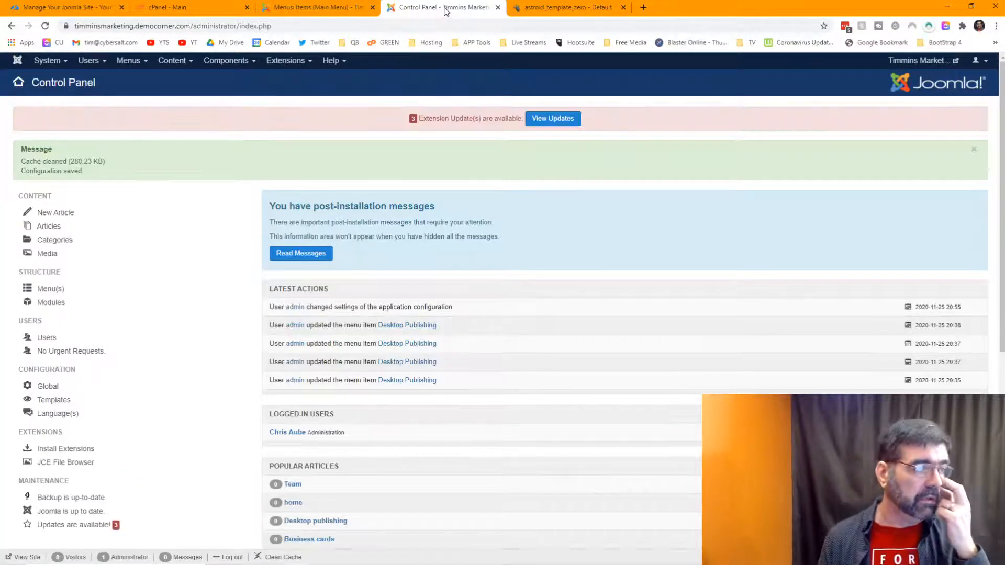
# Step: Open Extensions: Install on Upload Package File, browse the Joomla 3 folder, then cancel
pyautogui.click(295, 66)
pyautogui.moveTo(296, 81)
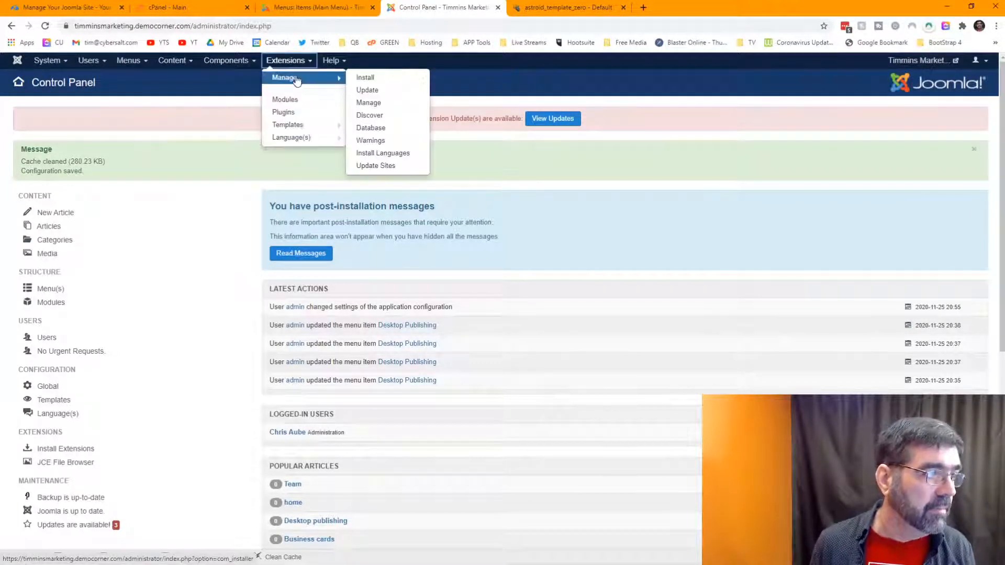
pyautogui.click(380, 77)
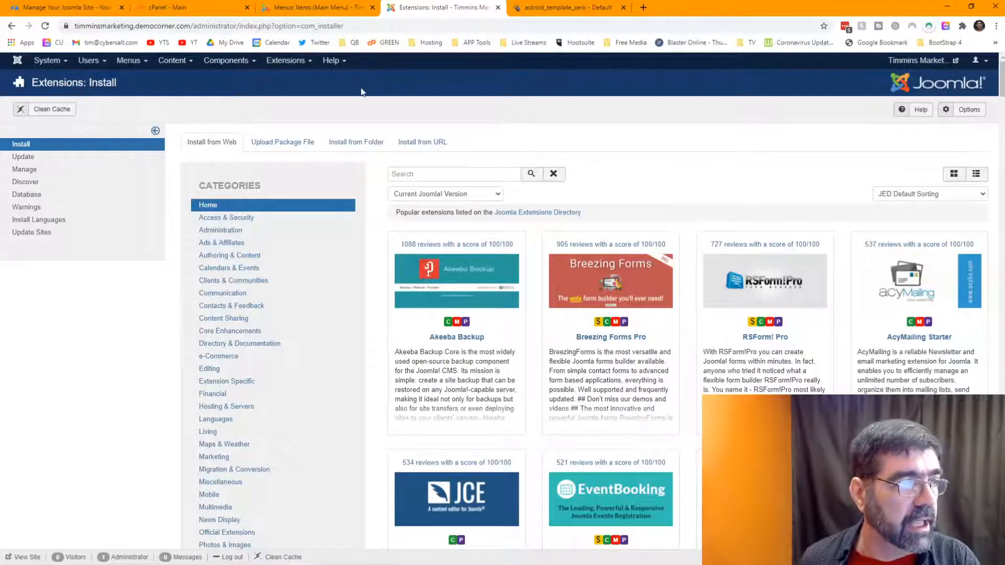
pyautogui.click(273, 142)
pyautogui.click(575, 315)
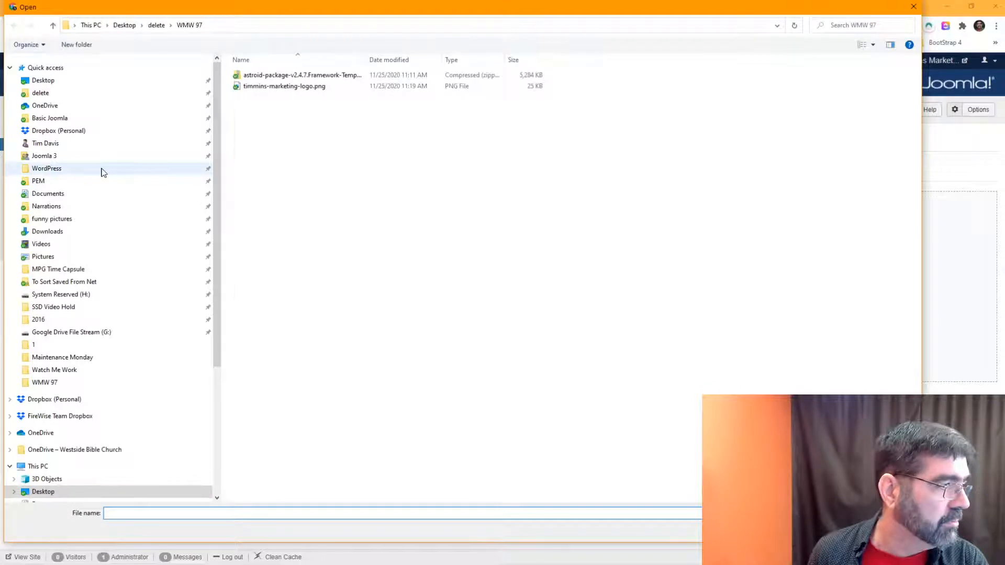
pyautogui.click(74, 156)
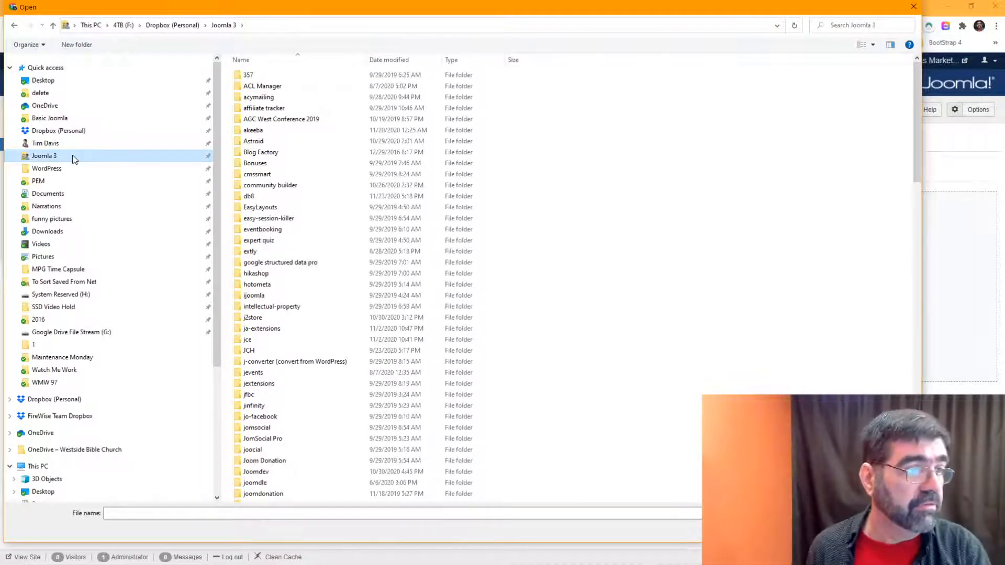
pyautogui.press('Escape')
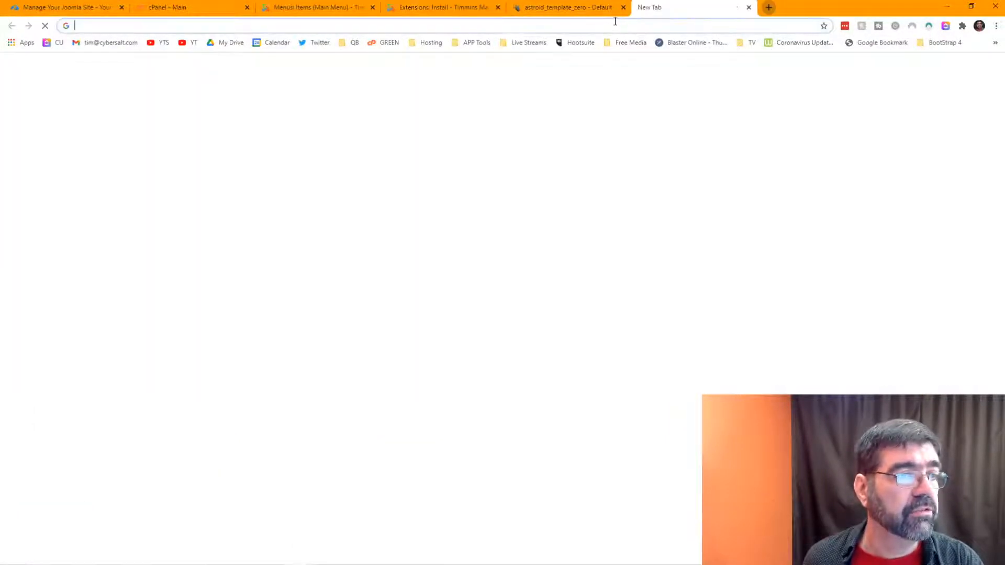
# Step: Go to joomdev.com in a new tab and open the Page Builder product page
pyautogui.click(644, 7)
pyautogui.write('joomdev')
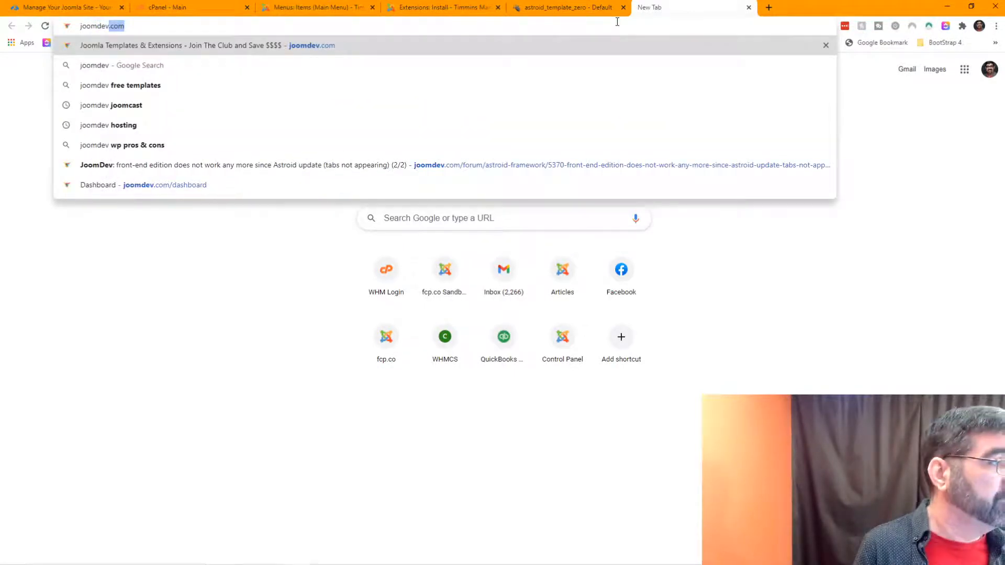
pyautogui.press('Return')
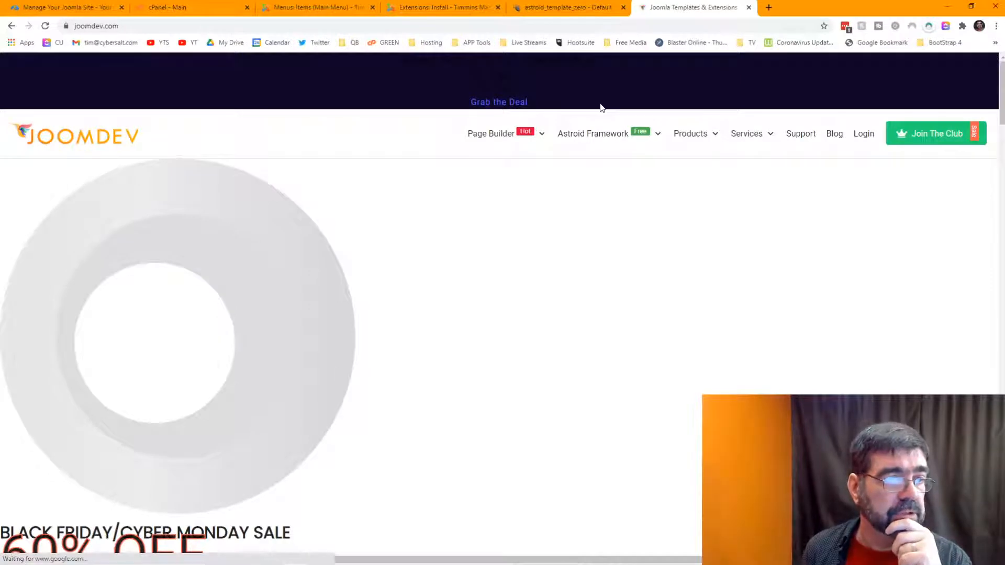
pyautogui.moveTo(518, 137)
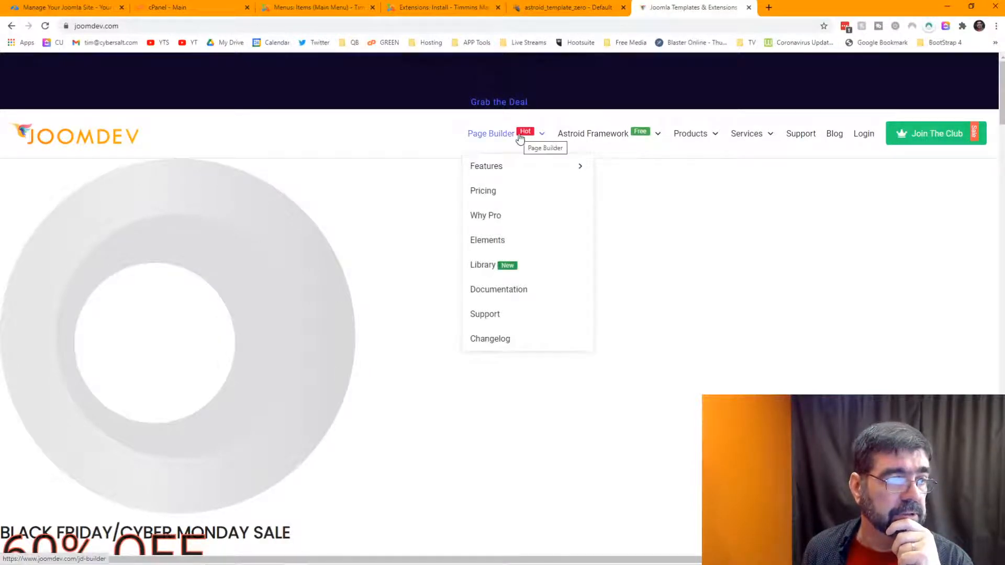
pyautogui.click(495, 136)
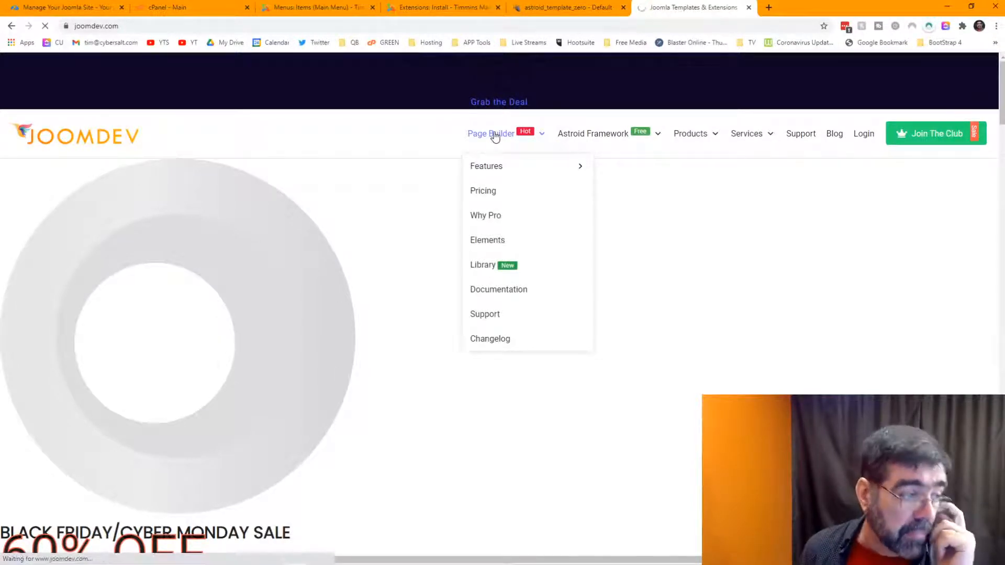
# Step: Choose JD Builder's free download and start downloading jdbuilder-v1.10.1.zip
pyautogui.moveTo(489, 183)
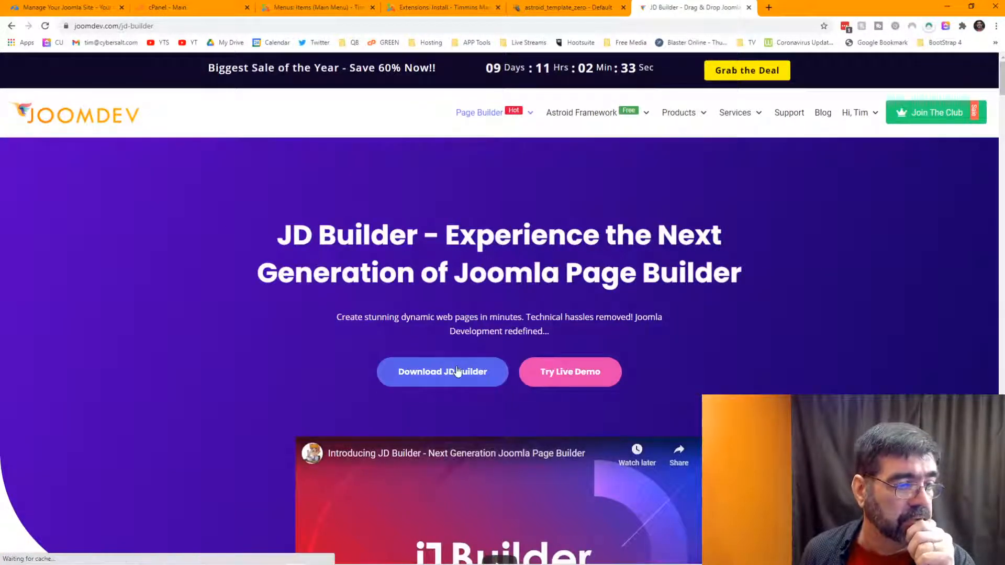
pyautogui.click(459, 371)
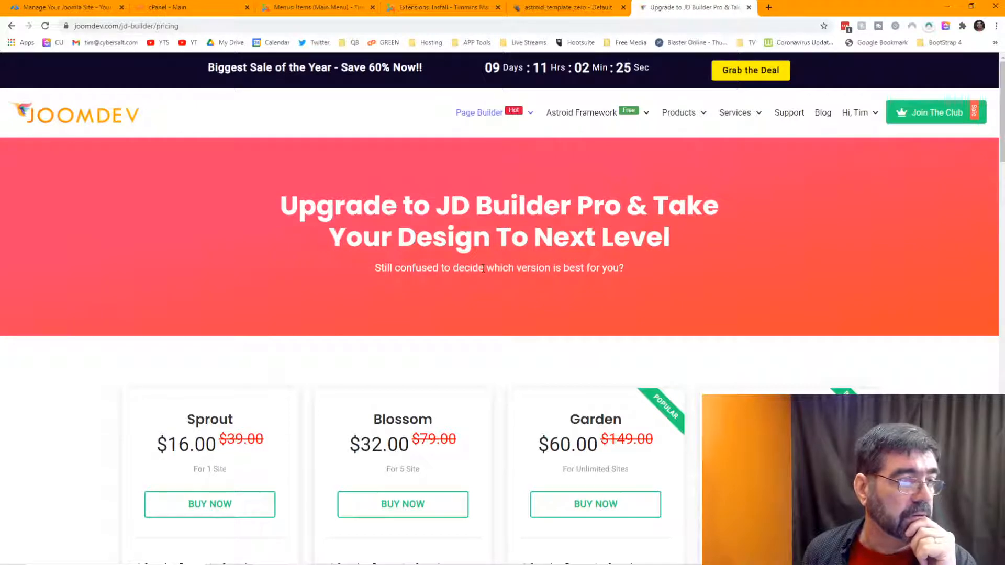
pyautogui.scroll(-10, 483, 268)
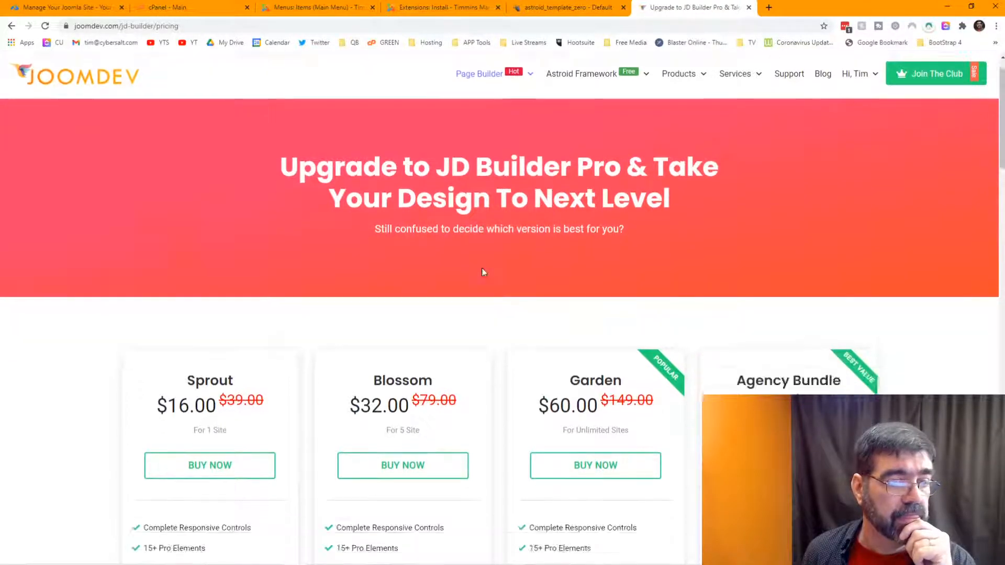
pyautogui.scroll(10, 483, 272)
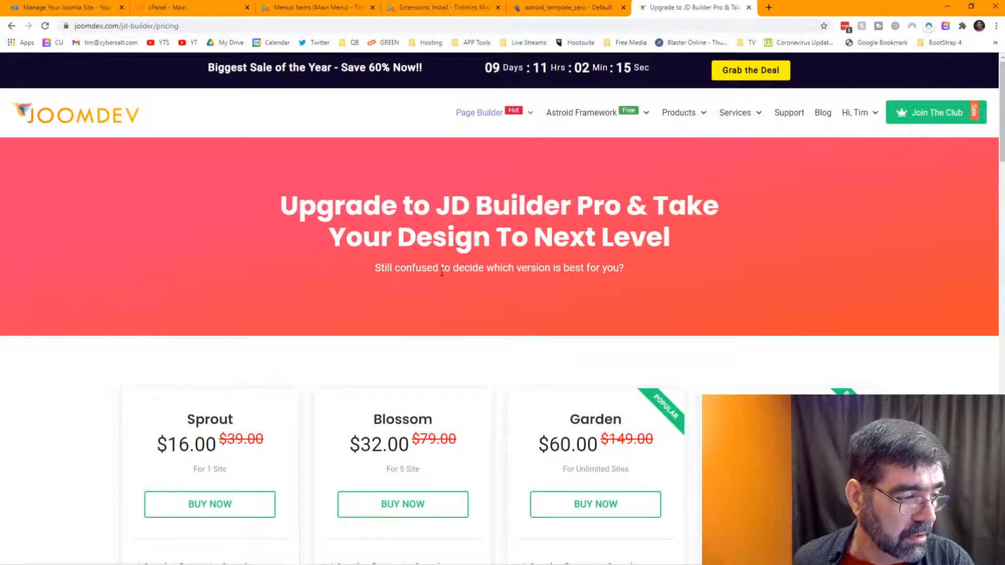
pyautogui.scroll(-8, 443, 272)
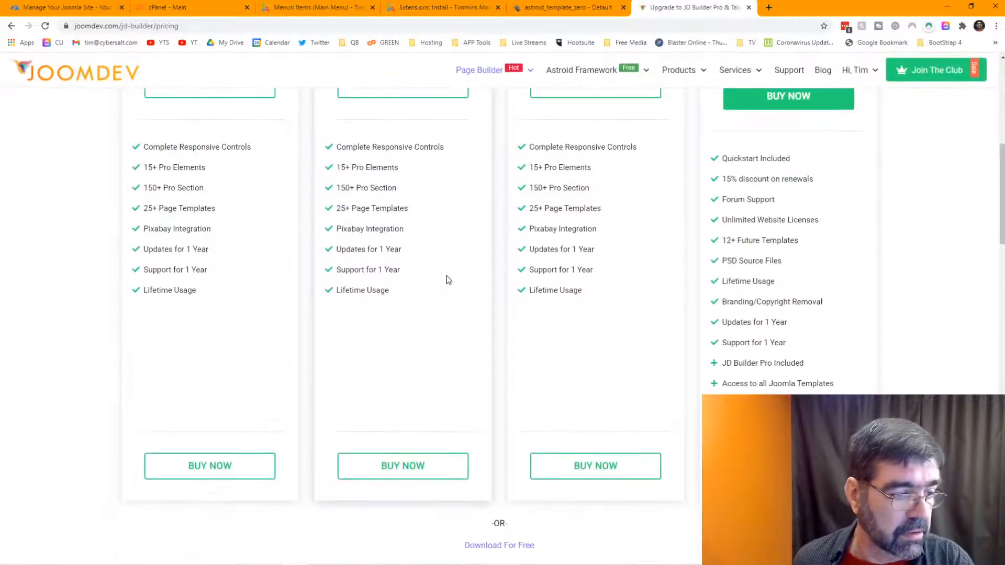
pyautogui.scroll(10, 447, 277)
pyautogui.scroll(-15, 509, 317)
pyautogui.scroll(6, 523, 287)
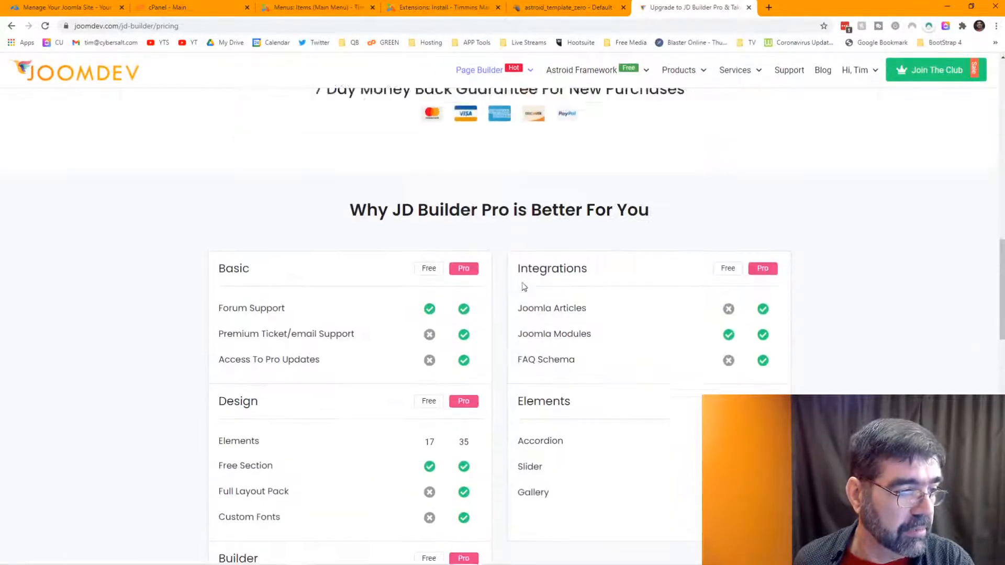
pyautogui.scroll(5, 524, 287)
pyautogui.click(524, 349)
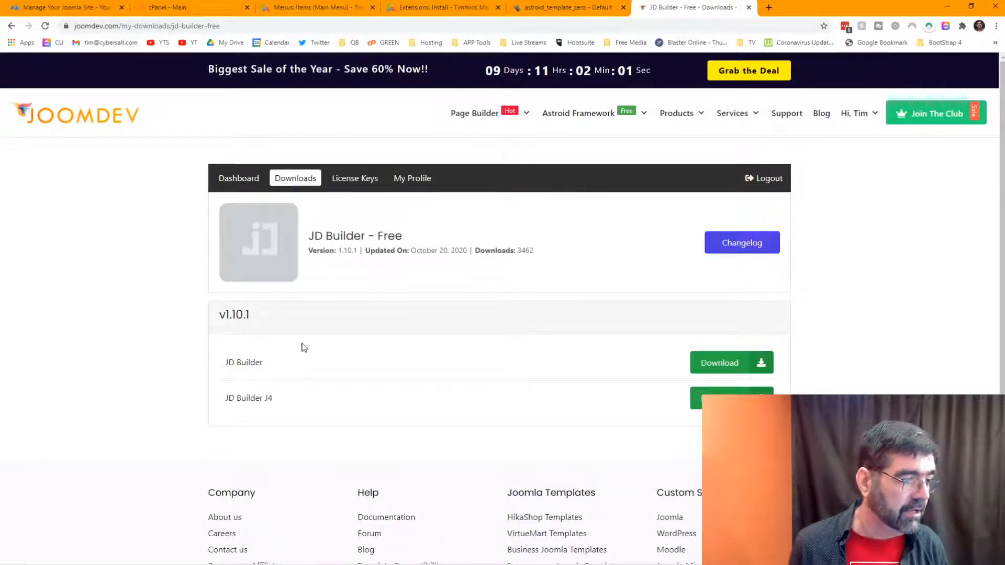
pyautogui.click(716, 369)
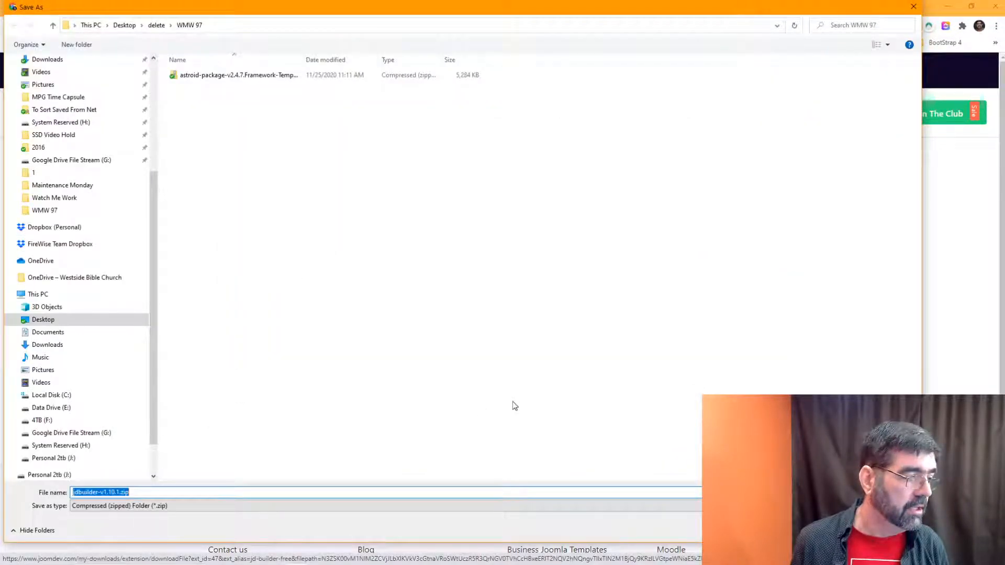
# Step: Save jdbuilder-v1.10.1.zip to WMW 97, then close its opened Explorer window
pyautogui.press('Return')
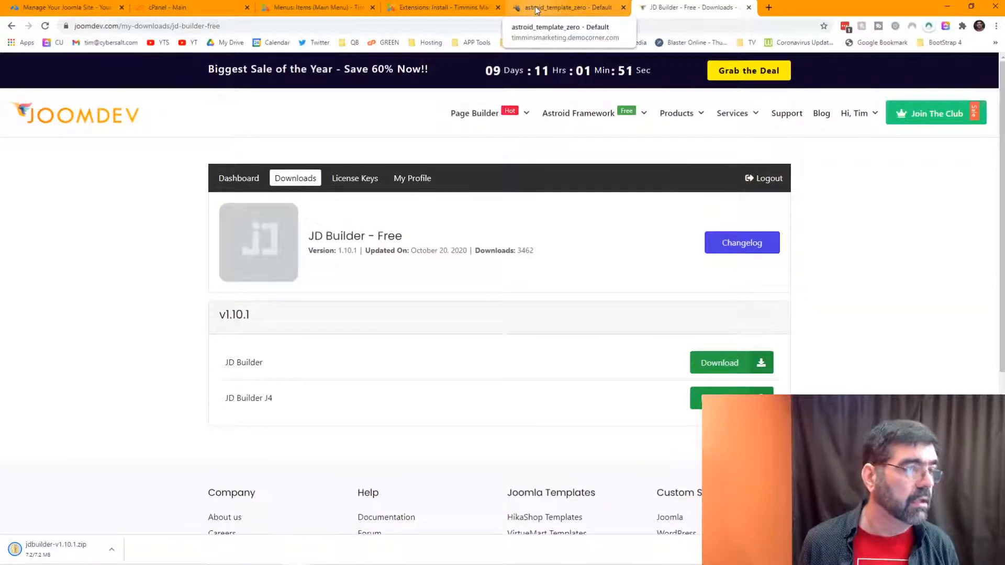
pyautogui.click(429, 10)
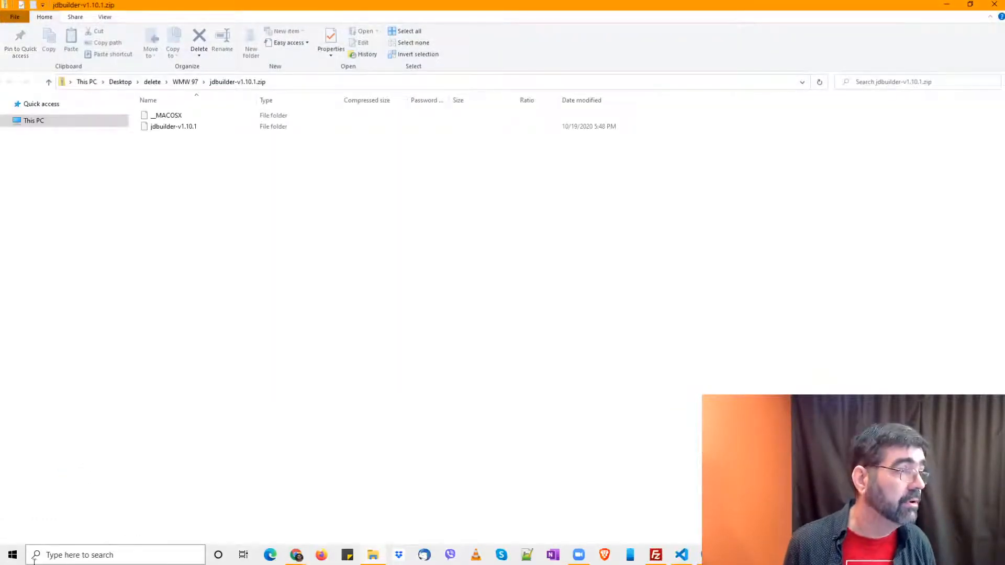
pyautogui.click(994, 6)
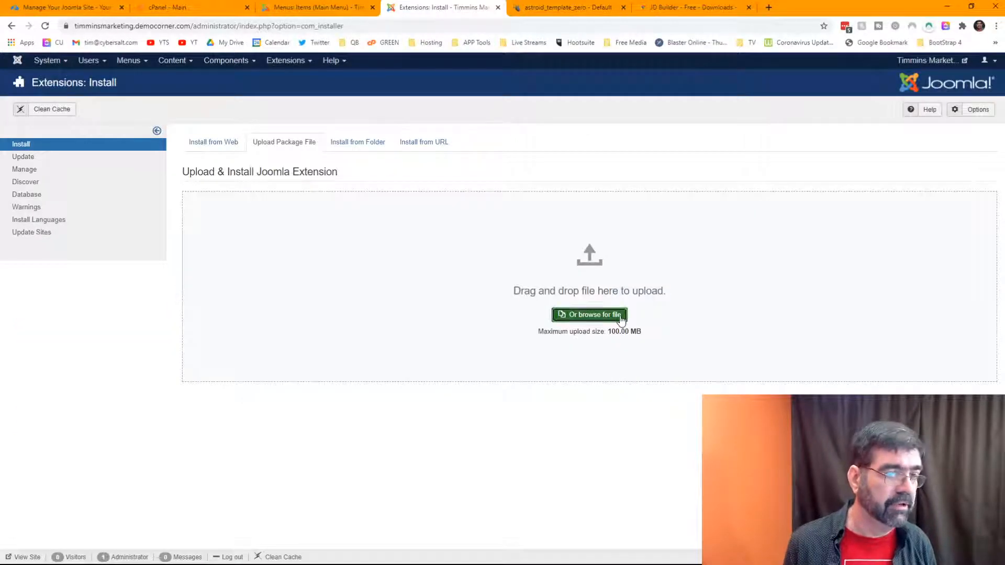
# Step: Pick jdbuilder-v1.10.1.zip from WMW 97 in the installer's file browser to upload it
pyautogui.click(620, 315)
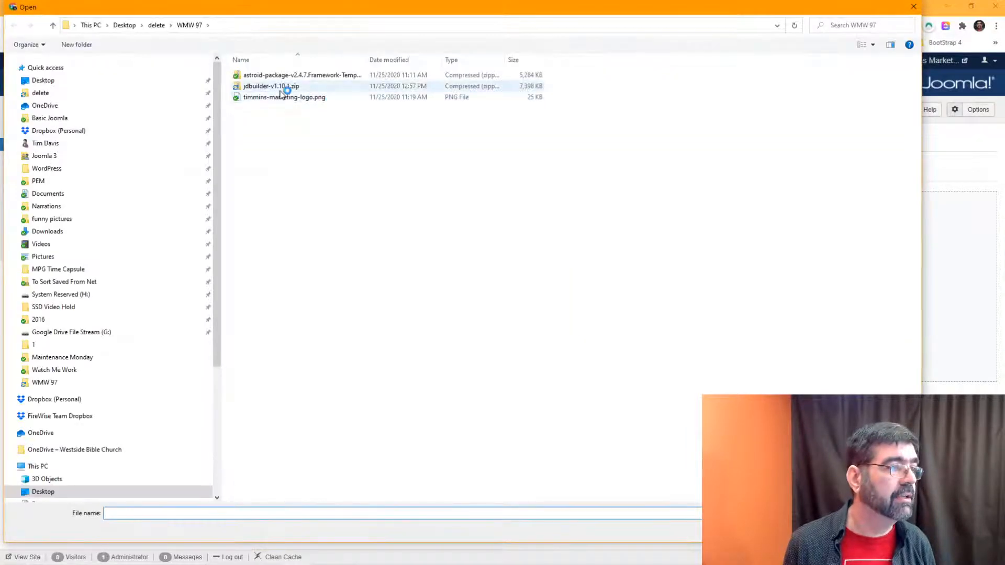
pyautogui.click(275, 88)
pyautogui.doubleClick(274, 87)
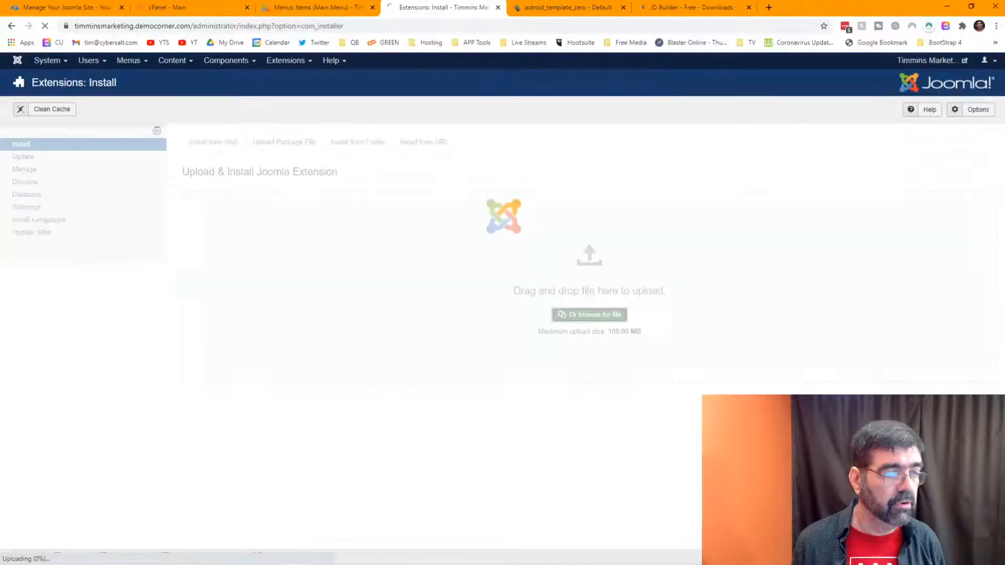
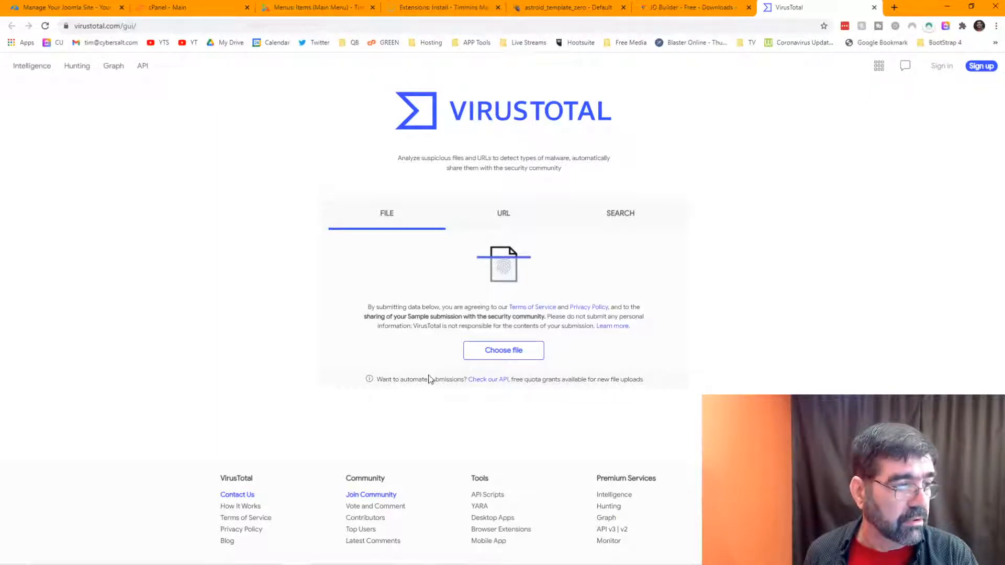
# Step: Close the VirusTotal tab and load the site's front-end home page by removing the admin path from the URL
pyautogui.click(874, 8)
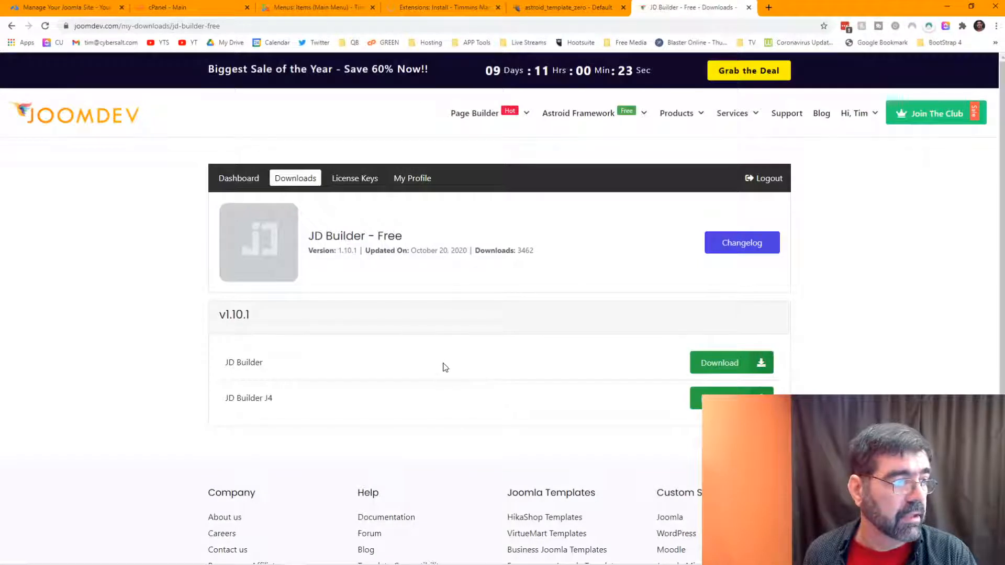
pyautogui.click(445, 9)
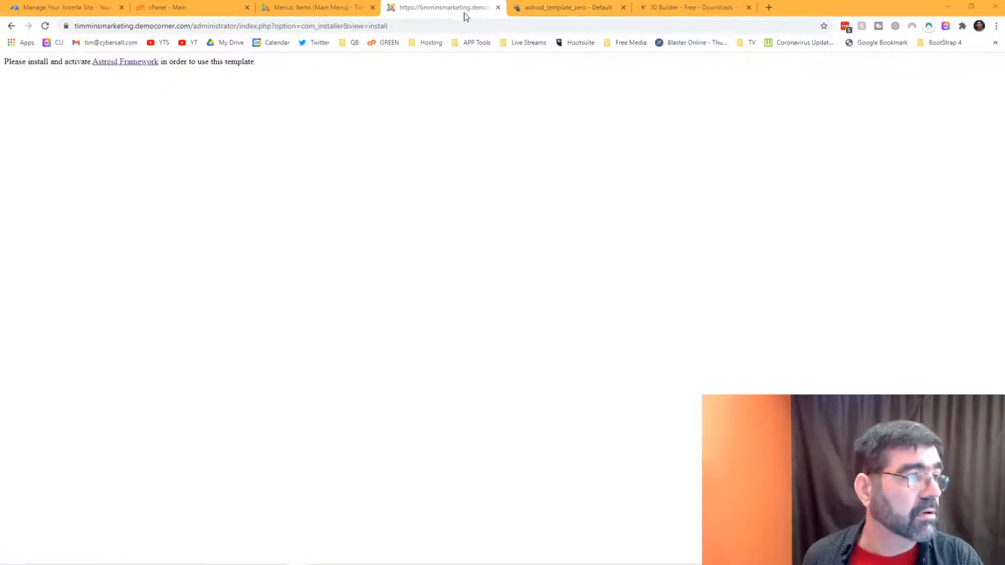
pyautogui.click(415, 25)
pyautogui.click(440, 24)
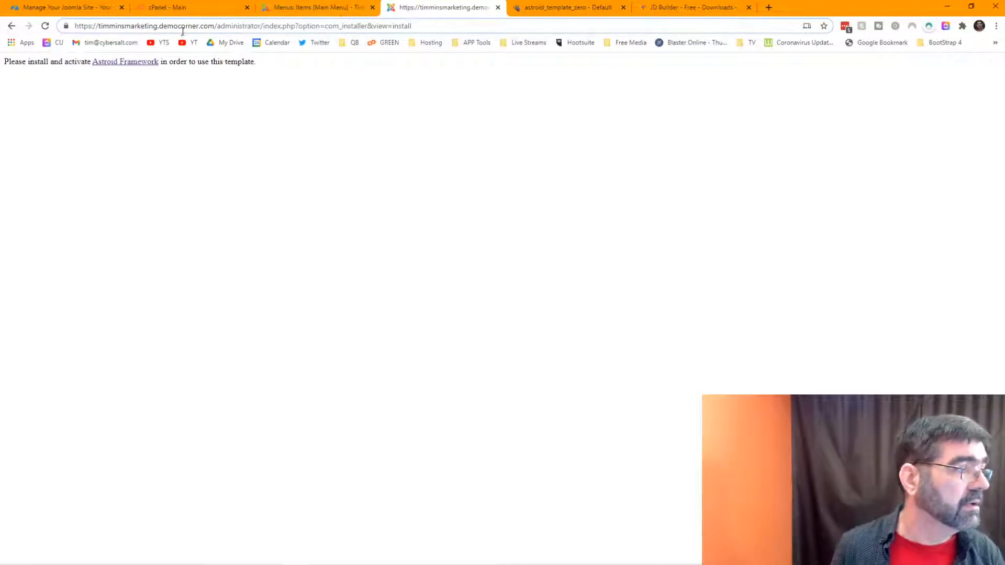
pyautogui.moveTo(217, 25); pyautogui.dragTo(539, 25)
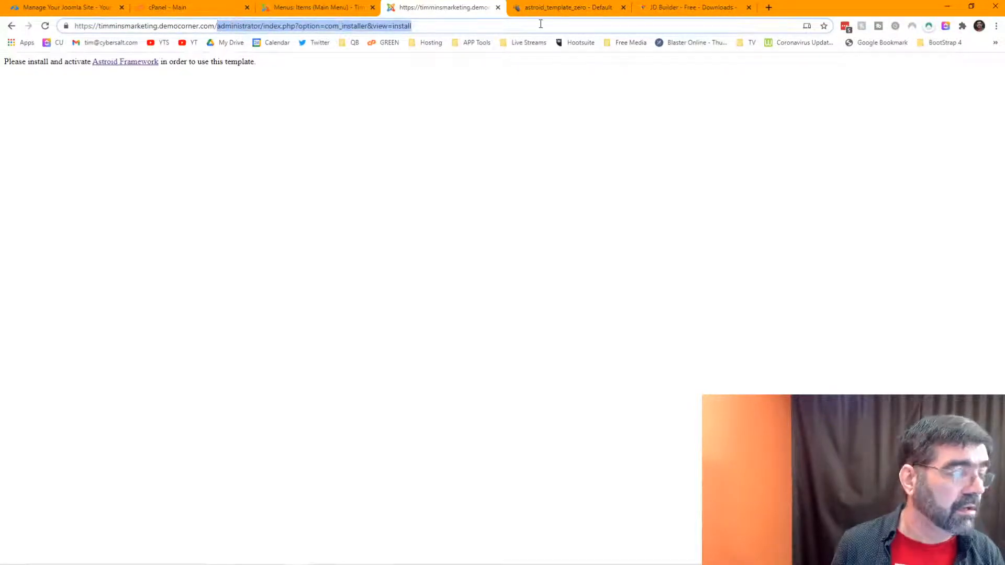
pyautogui.press('BackSpace')
pyautogui.press('Return')
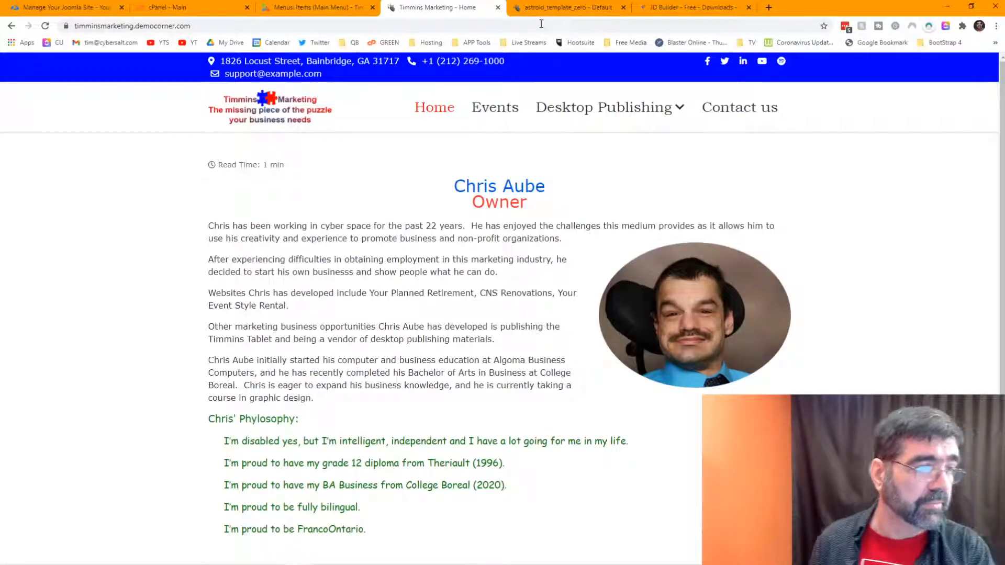
# Step: Reload the menu items admin page so JD Builder appears under Components
pyautogui.click(312, 9)
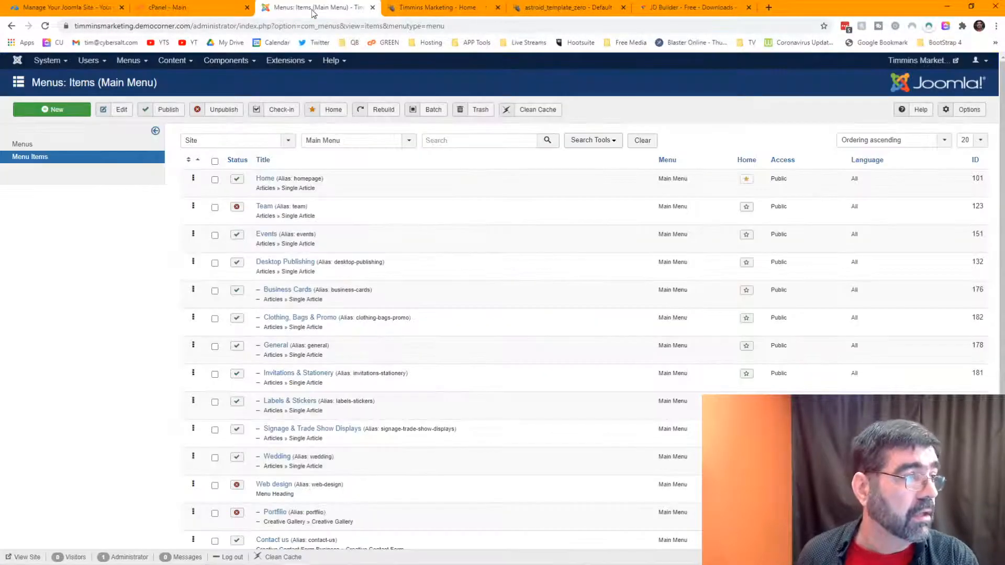
pyautogui.click(225, 62)
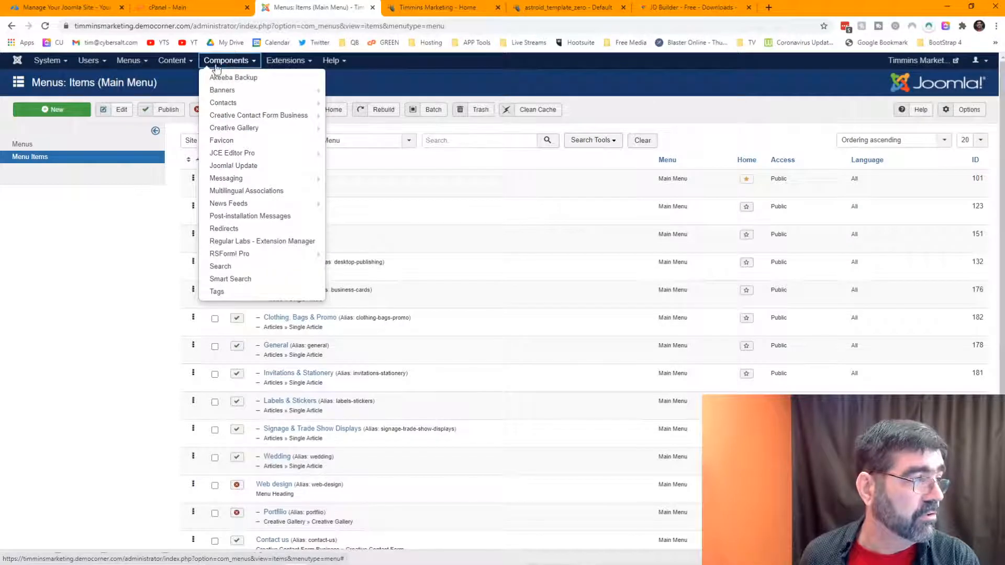
pyautogui.click(399, 77)
pyautogui.click(46, 28)
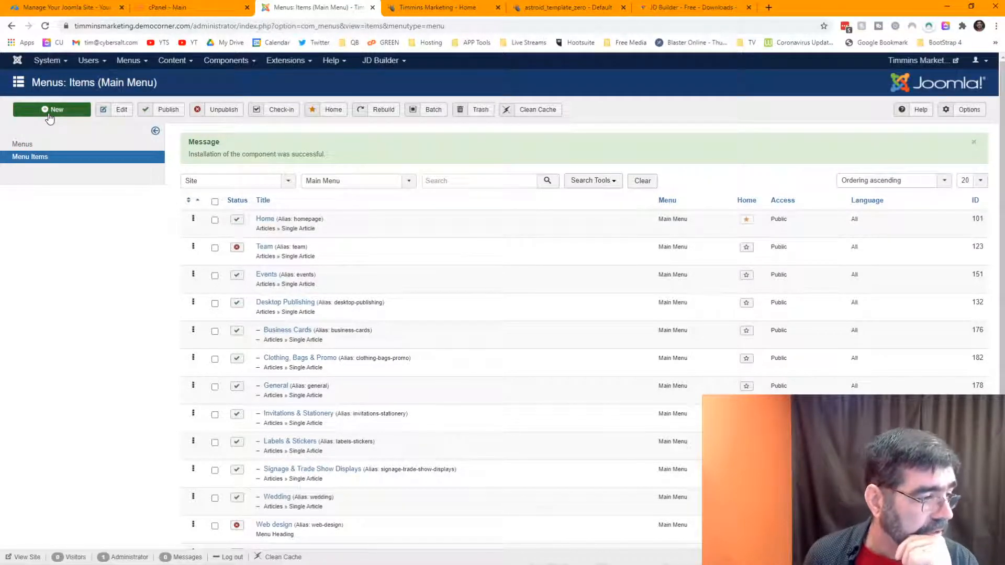
# Step: View the existing Desktop Publishing > Business Cards page on the front end, then return to the admin
pyautogui.click(472, 8)
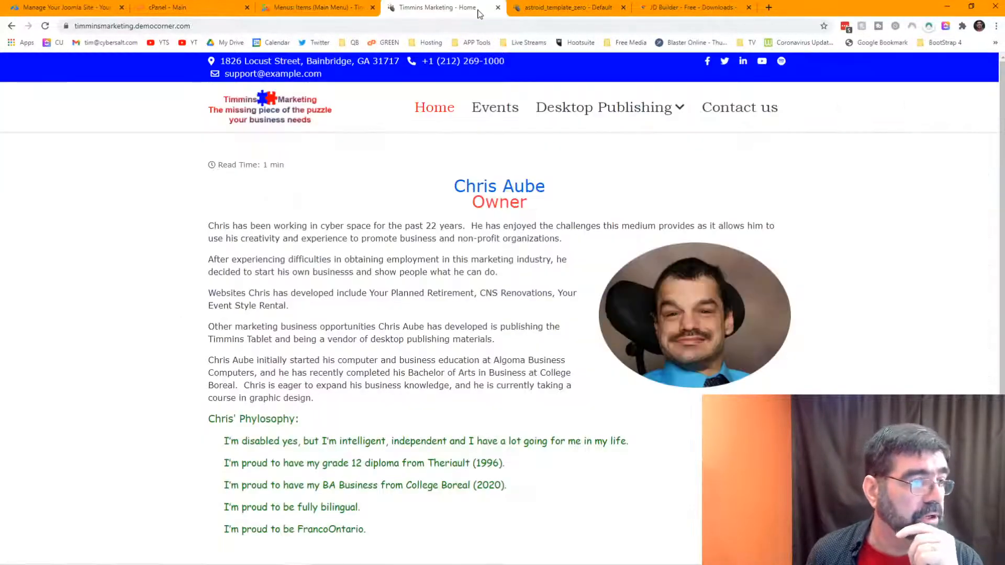
pyautogui.moveTo(576, 119)
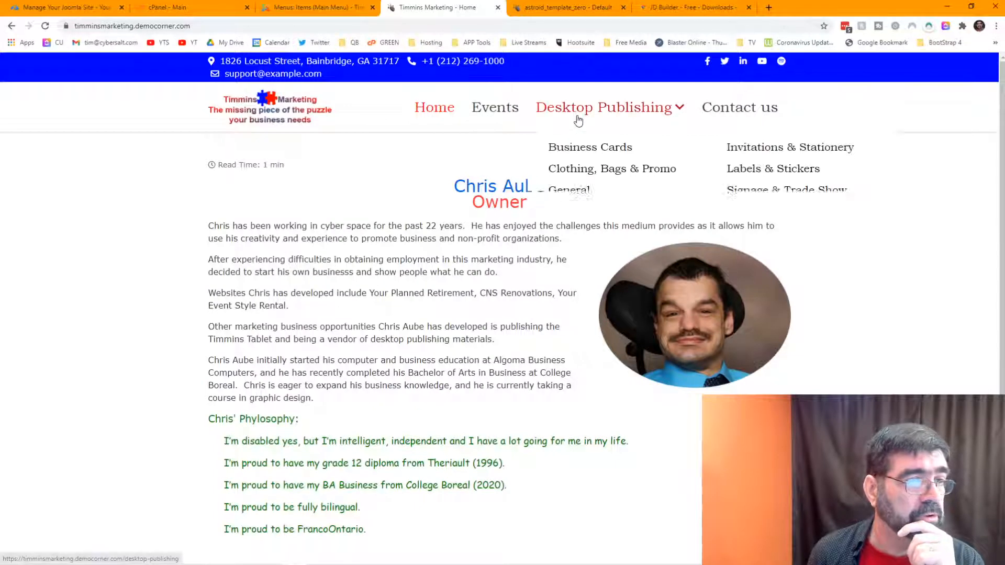
pyautogui.click(576, 153)
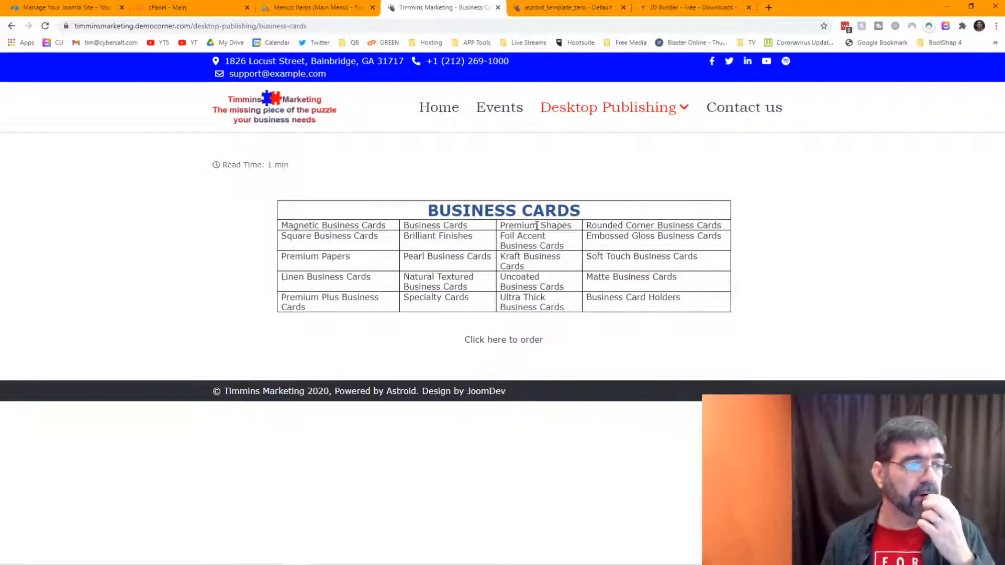
pyautogui.click(311, 7)
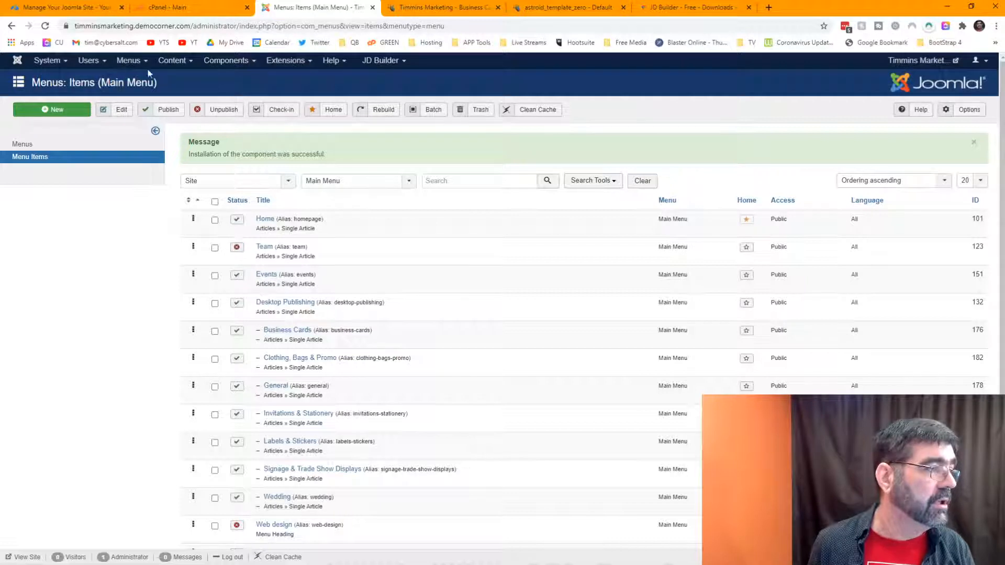
# Step: Create and save a new article titled 'Business Cards JD', then close the editor
pyautogui.click(172, 61)
pyautogui.click(171, 77)
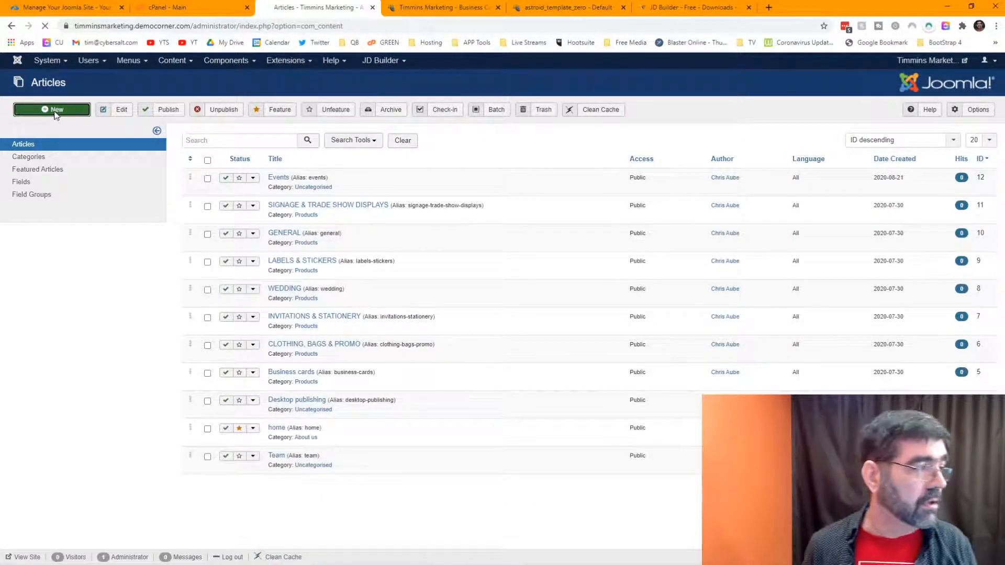
pyautogui.click(56, 111)
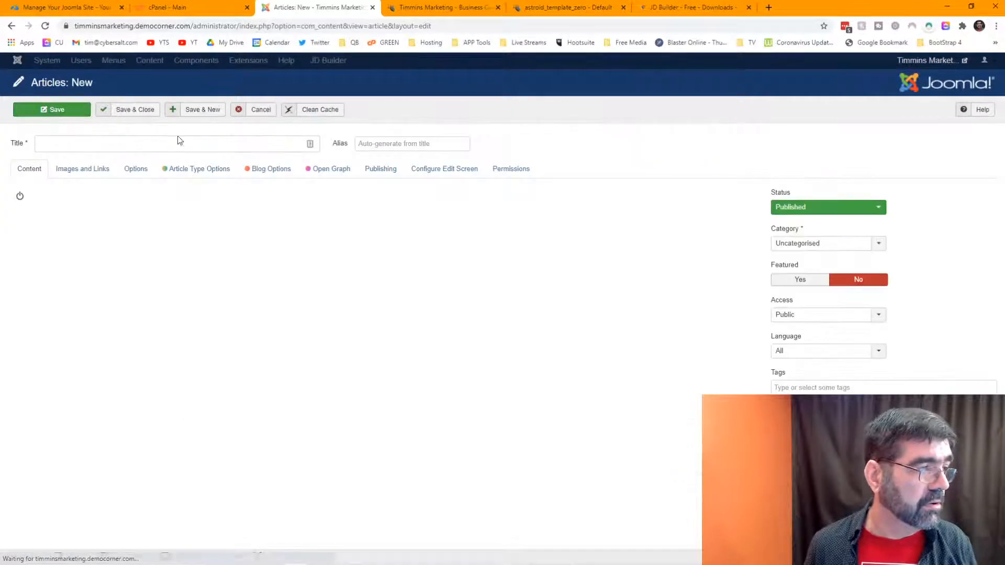
pyautogui.click(185, 143)
pyautogui.write('Busine')
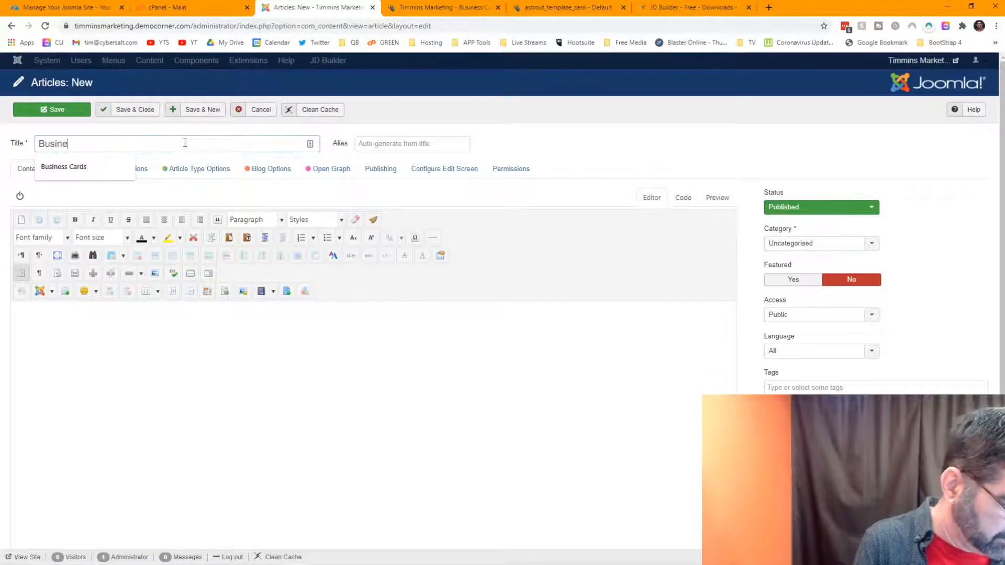
pyautogui.write('ss Cards ')
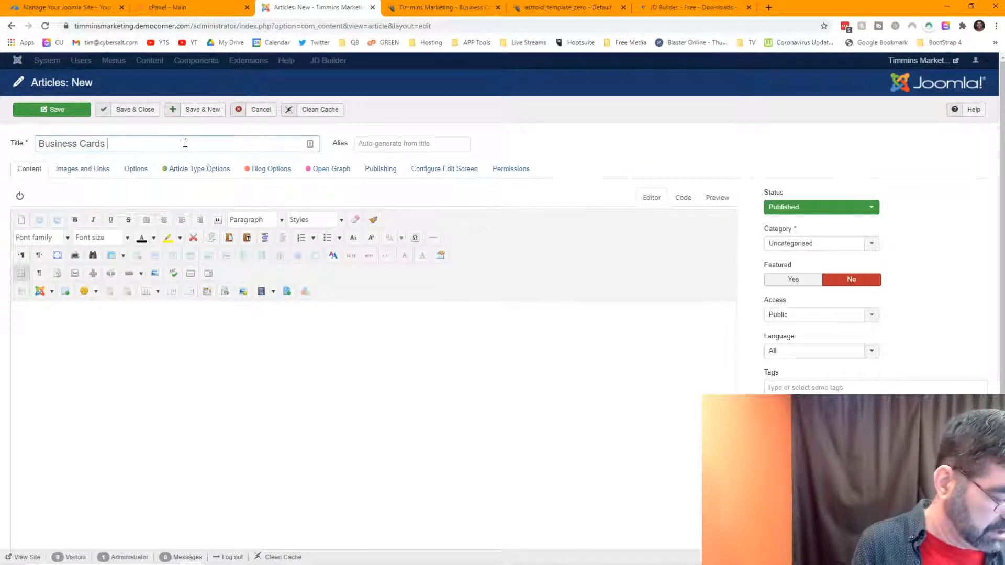
pyautogui.write('JD')
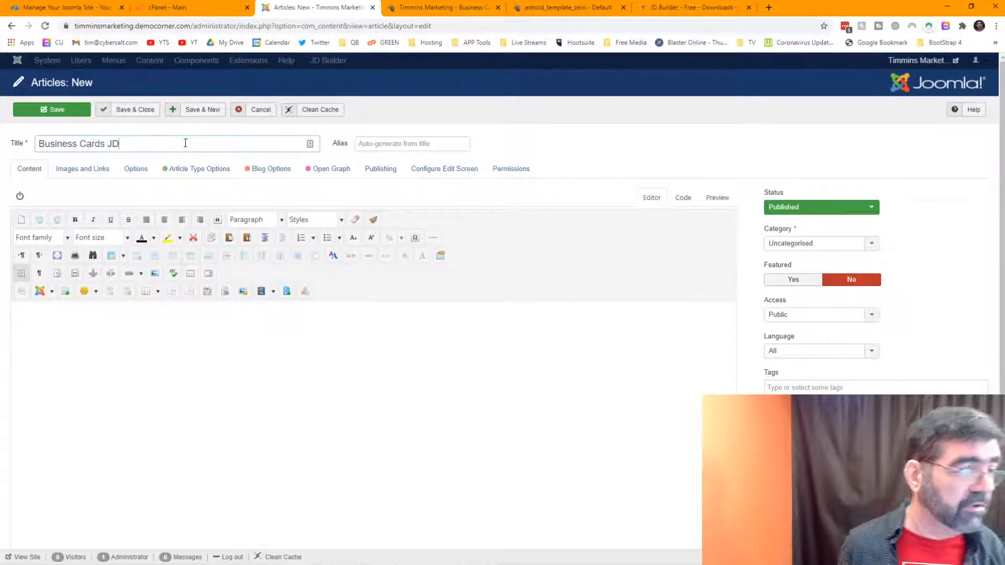
pyautogui.click(50, 113)
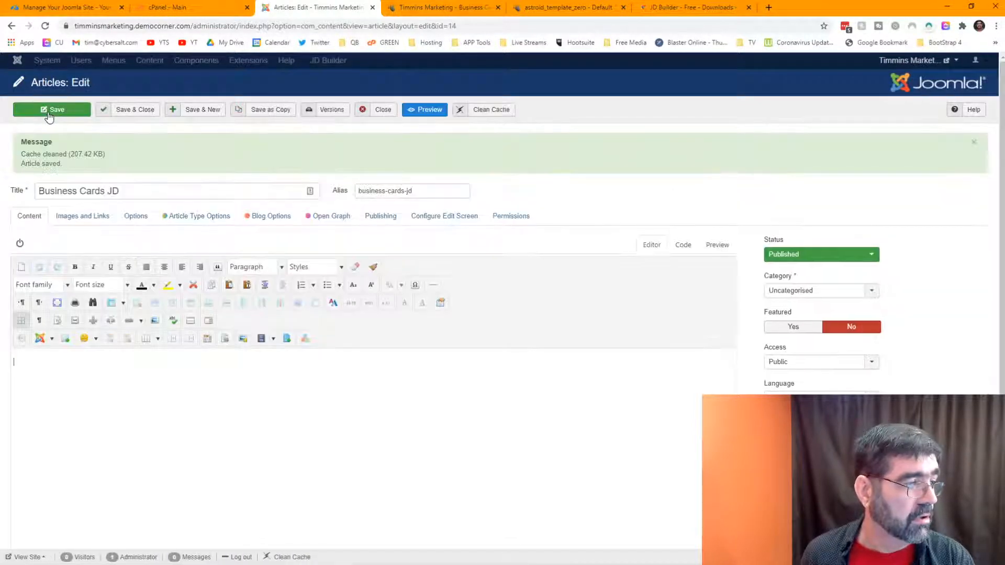
pyautogui.click(376, 111)
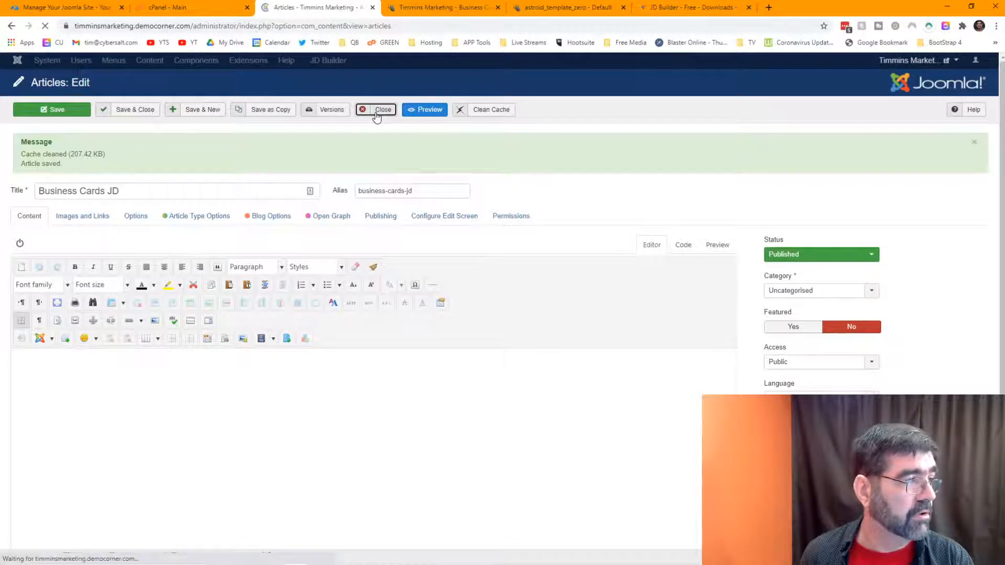
# Step: Reopen the Business Cards JD article from the list and close it without changes
pyautogui.click(240, 61)
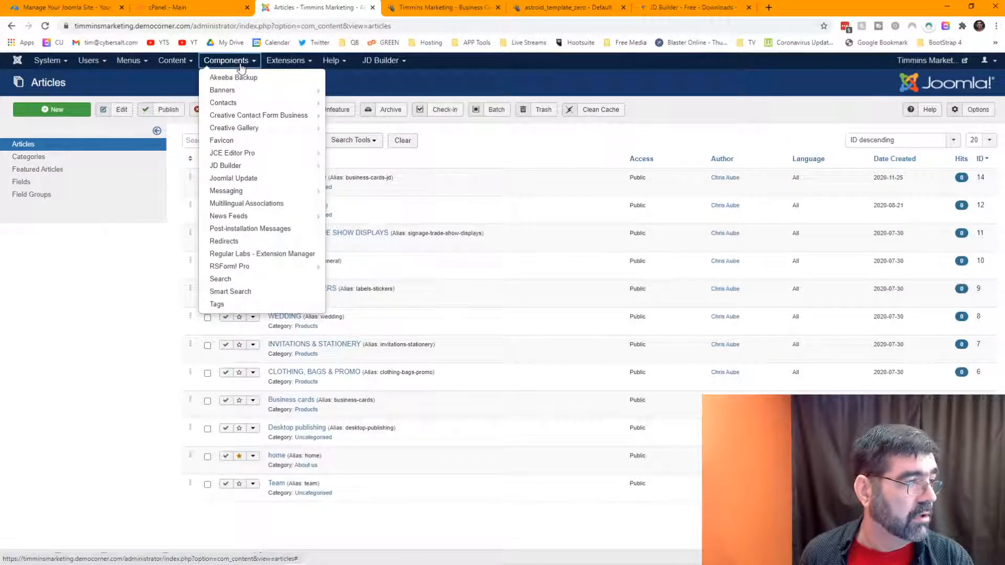
pyautogui.click(240, 63)
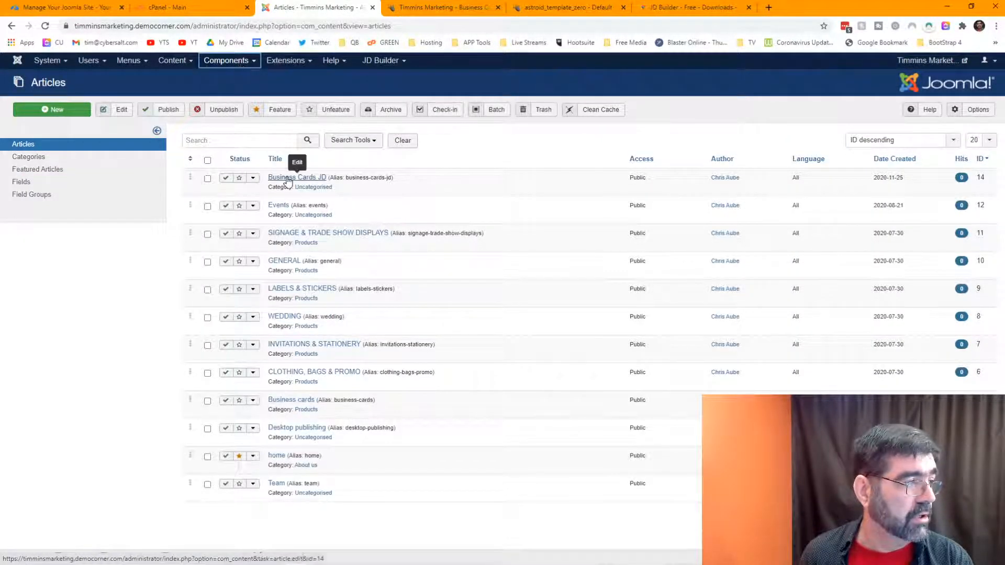
pyautogui.click(288, 179)
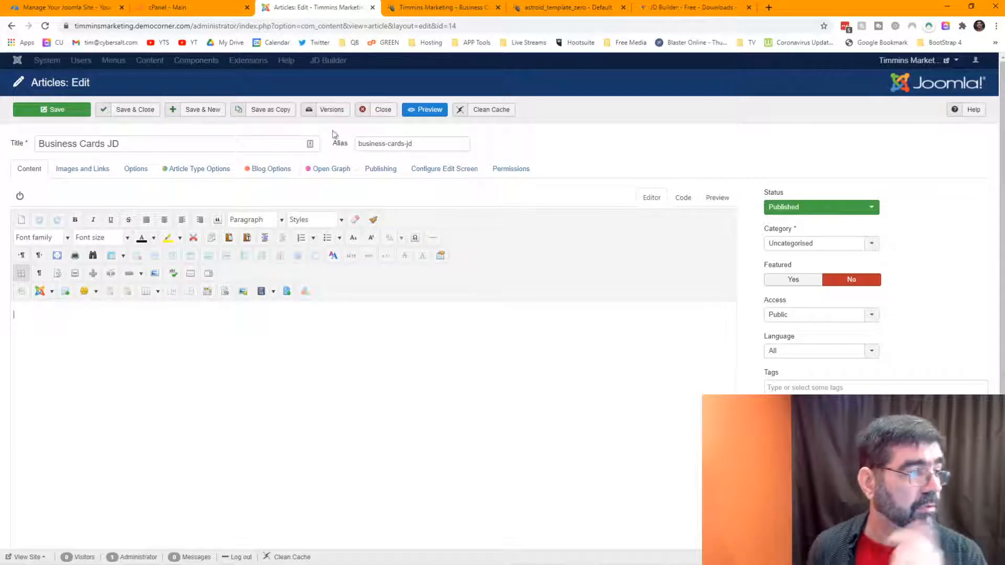
pyautogui.click(381, 111)
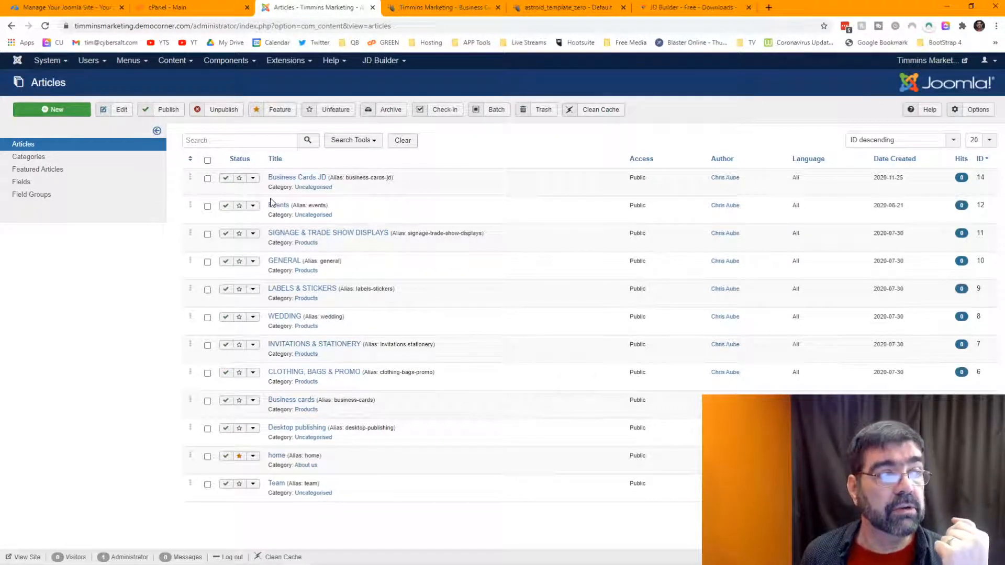
# Step: Start a new page from JD Builder's Pages list
pyautogui.click(229, 61)
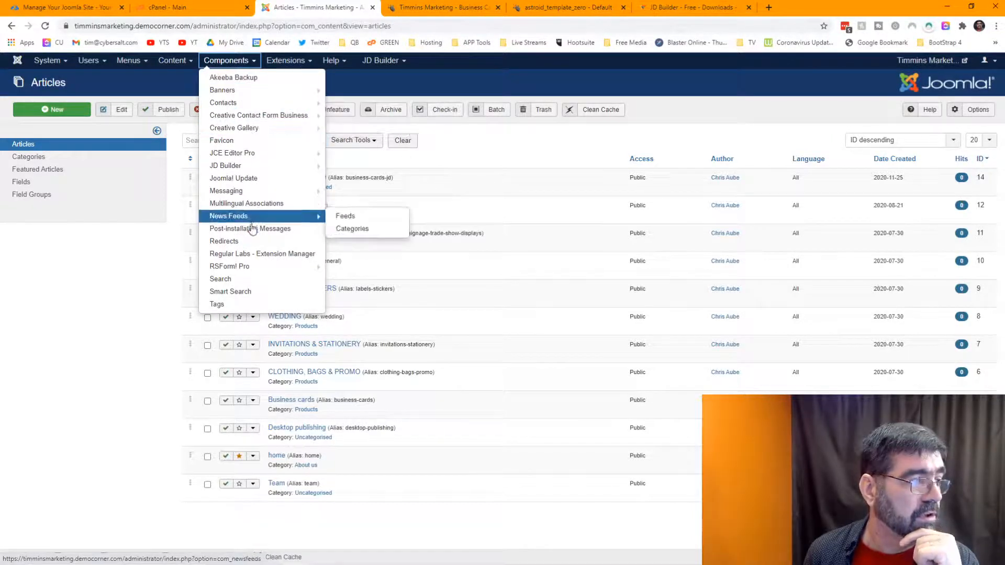
pyautogui.moveTo(249, 166)
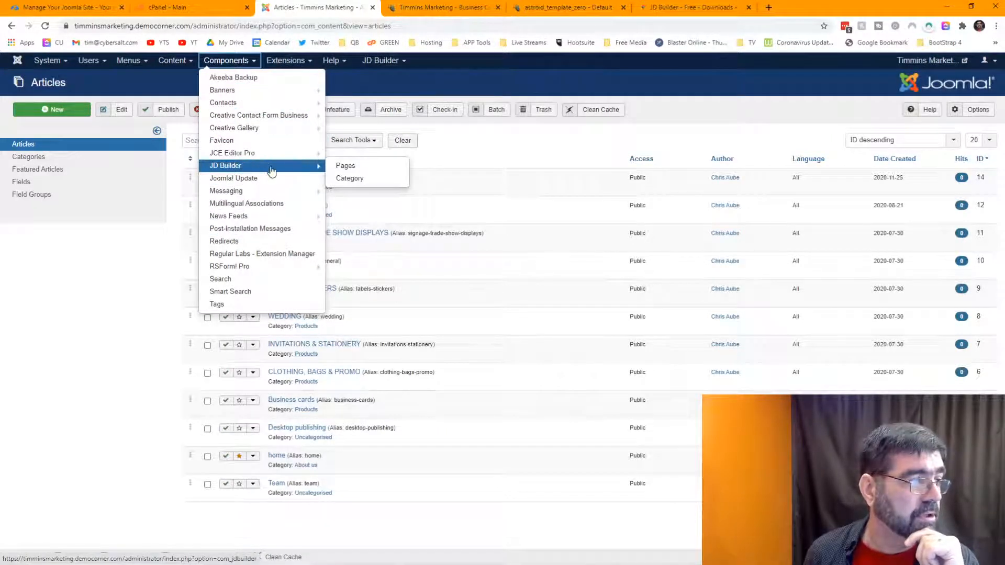
pyautogui.click(345, 166)
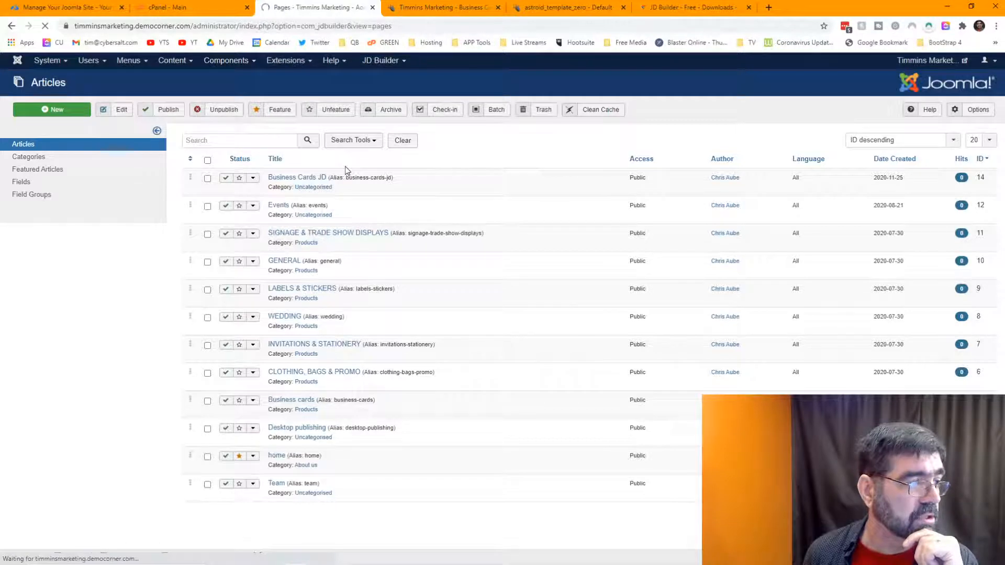
pyautogui.click(57, 120)
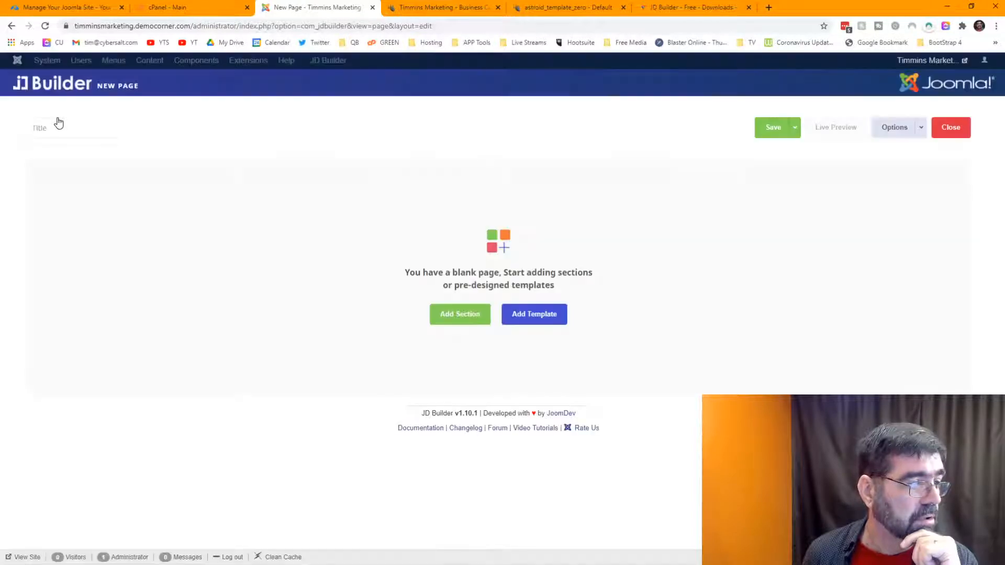
# Step: Title the page 'Business Cards' using the autofill suggestion and save it
pyautogui.click(105, 127)
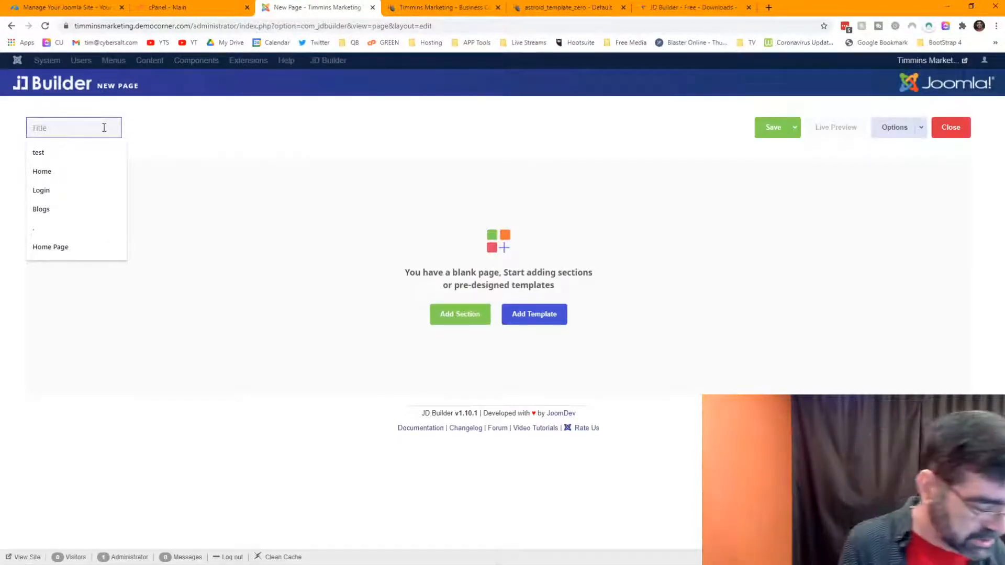
pyautogui.write('B')
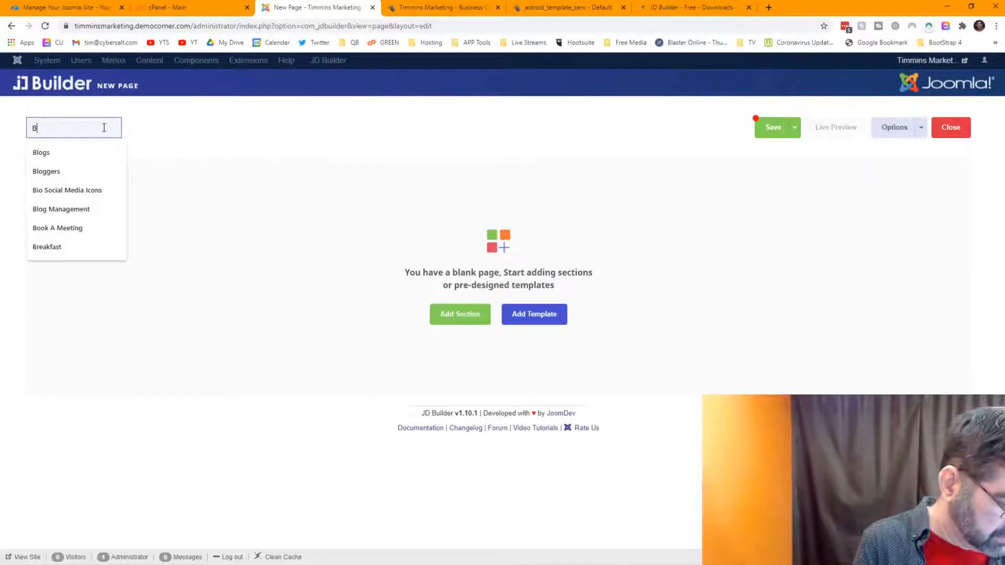
pyautogui.write('usiness Cards')
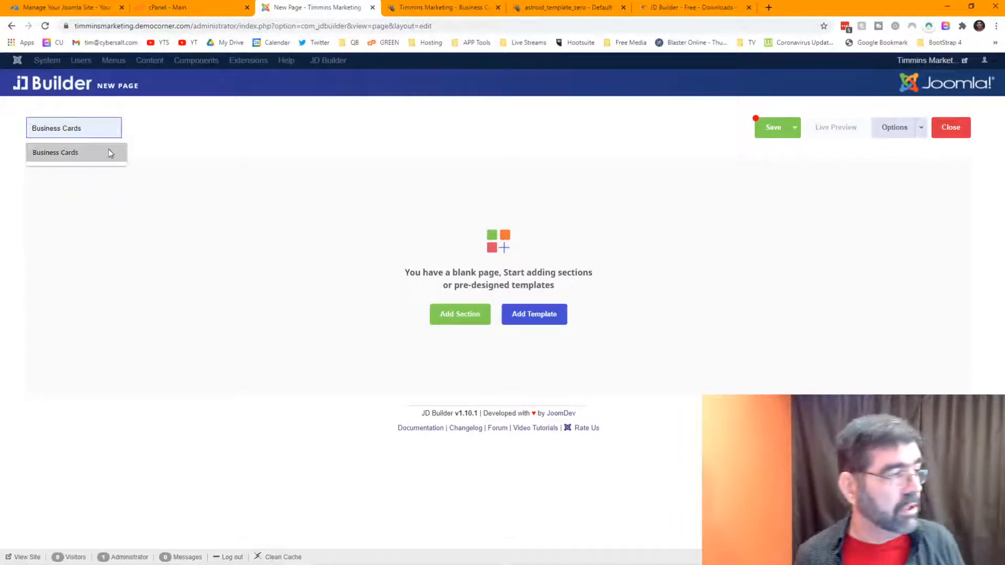
pyautogui.click(109, 149)
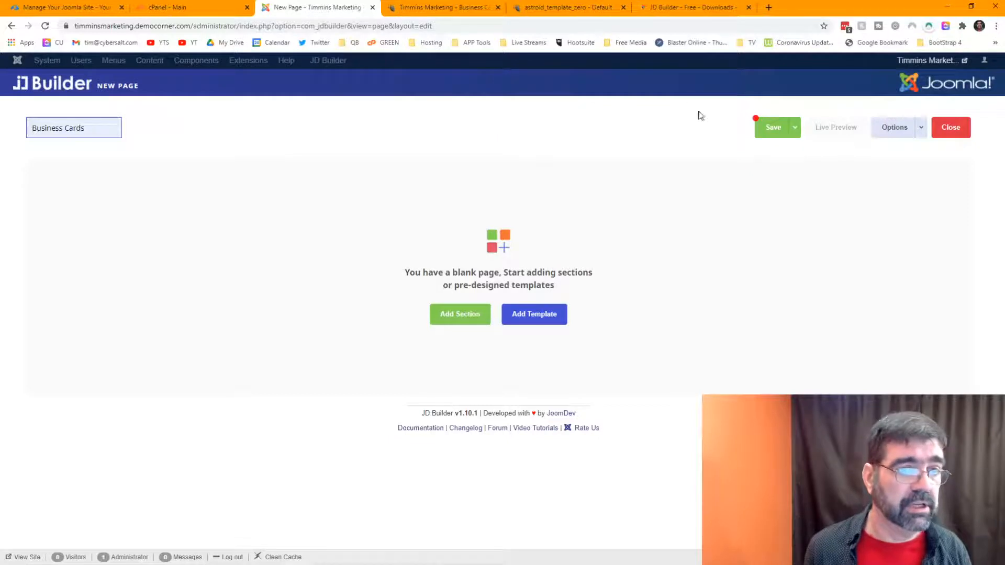
pyautogui.click(773, 130)
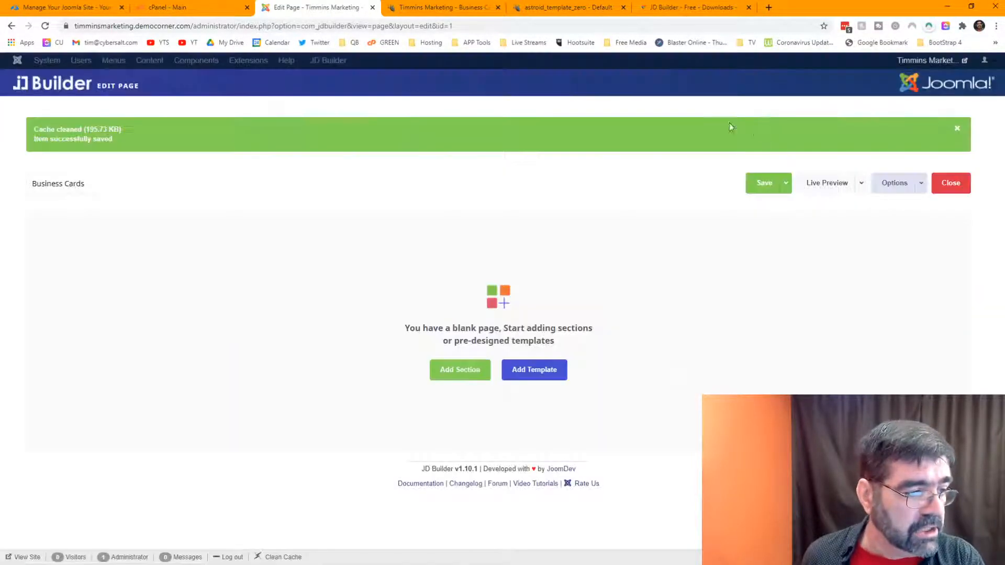
# Step: Add a section with the 12 grid and insert a Heading element into it
pyautogui.click(469, 378)
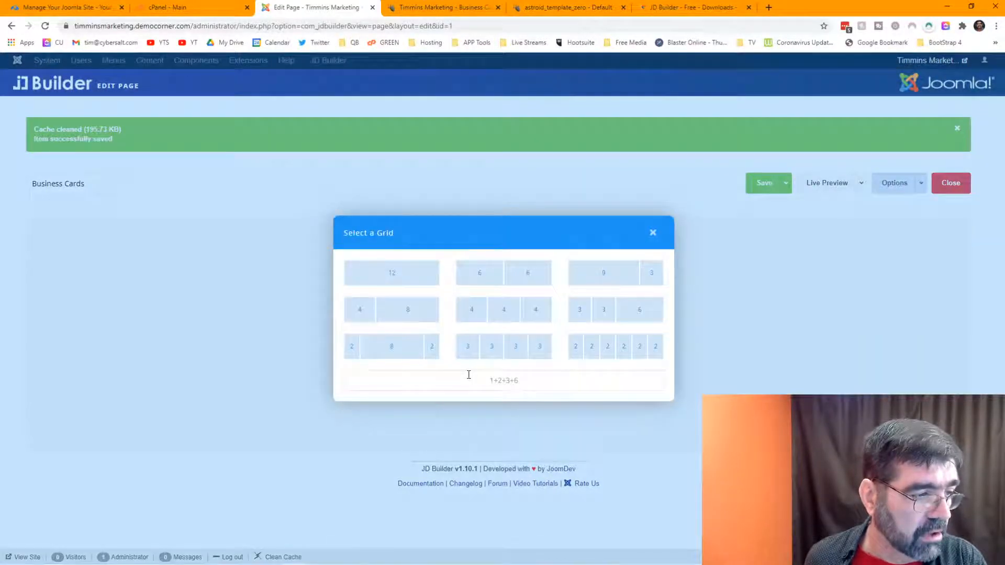
pyautogui.click(388, 279)
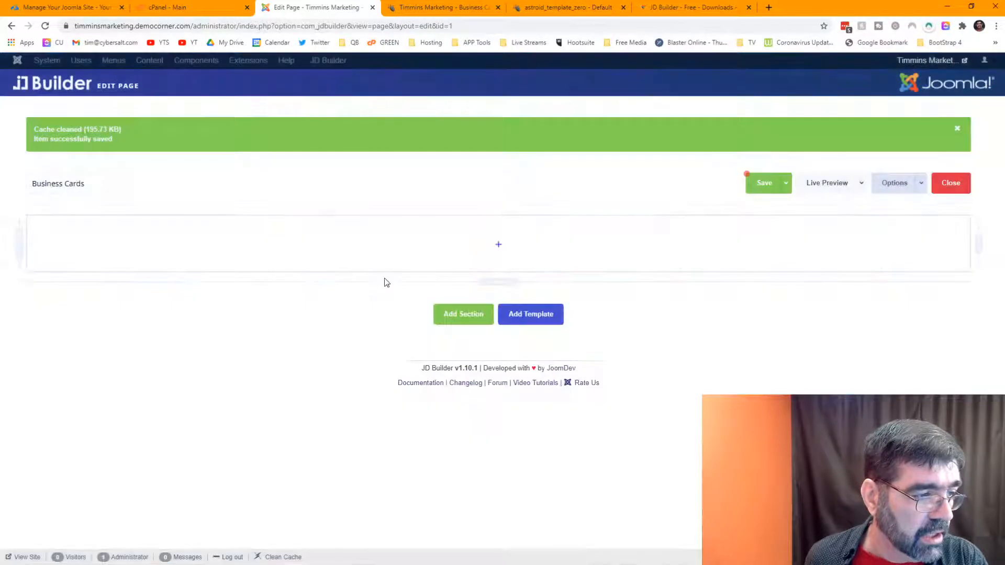
pyautogui.click(498, 248)
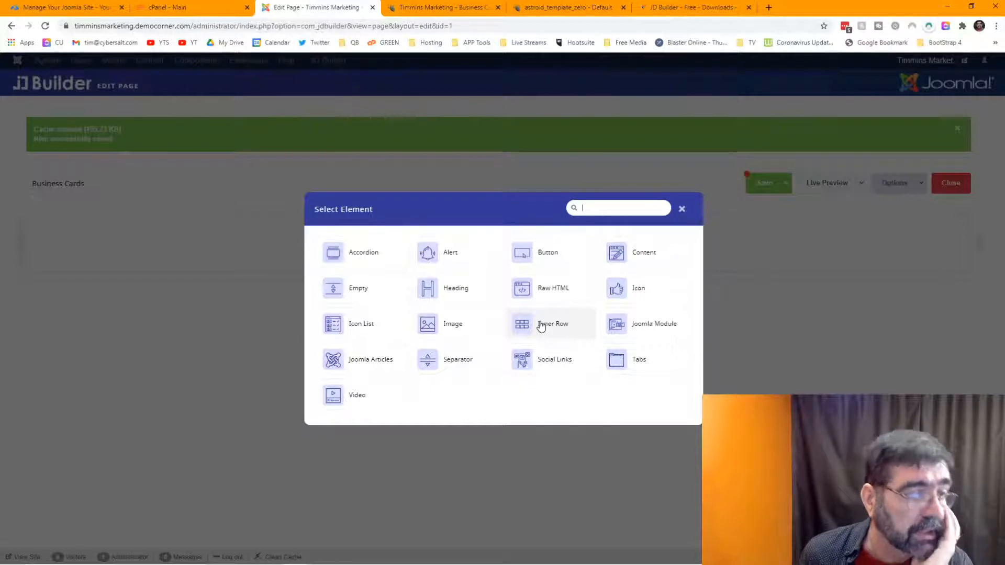
pyautogui.click(460, 287)
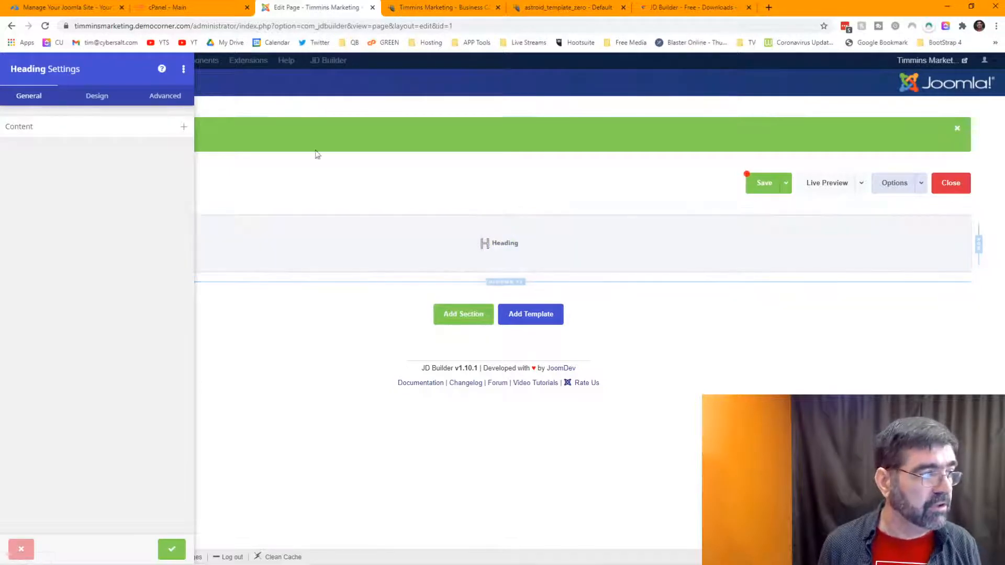
# Step: Set the heading text to 'Business Cards', apply it, and save the page
pyautogui.click(90, 127)
pyautogui.moveTo(89, 176); pyautogui.dragTo(2, 182)
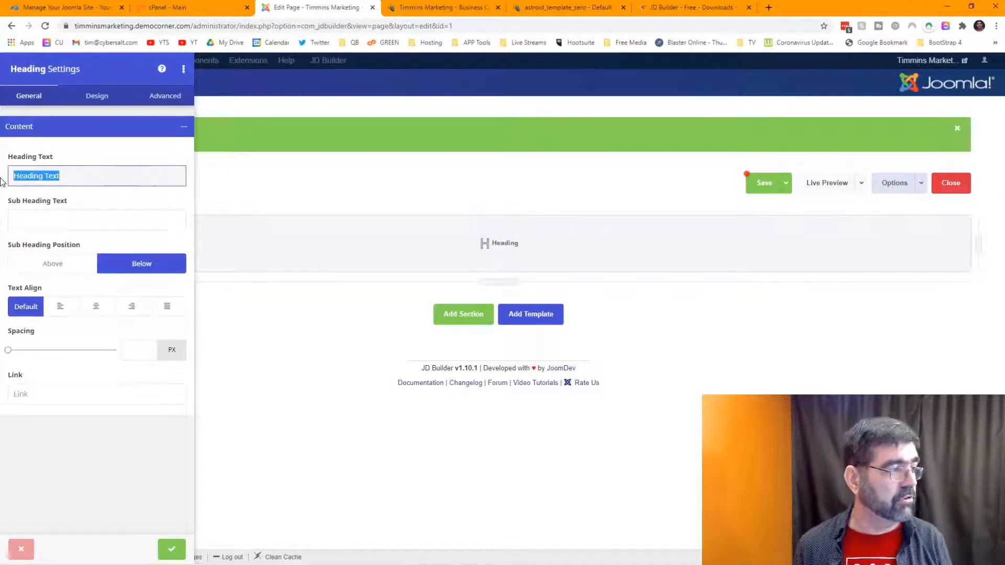
pyautogui.write('Busines')
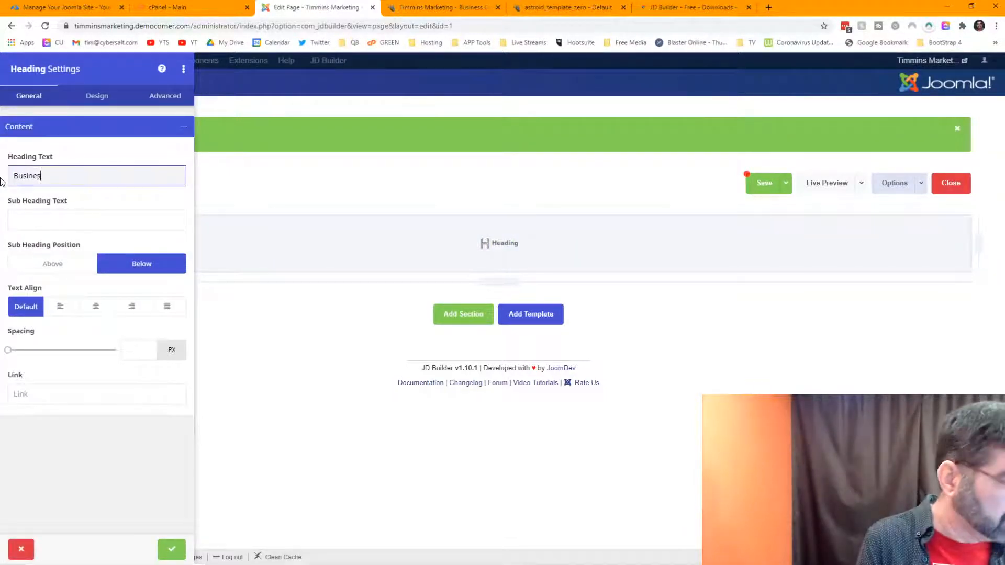
pyautogui.write('s Cards')
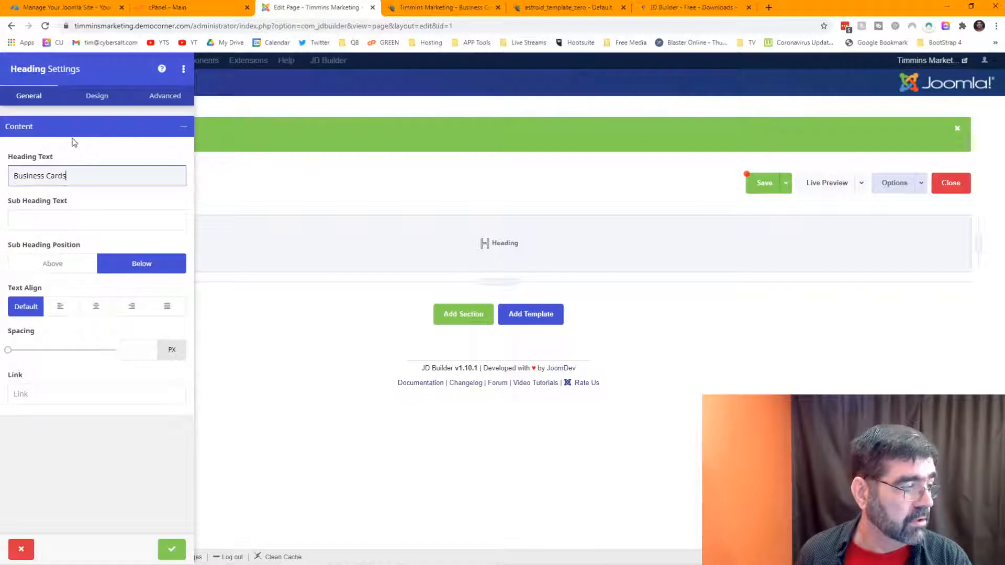
pyautogui.click(171, 545)
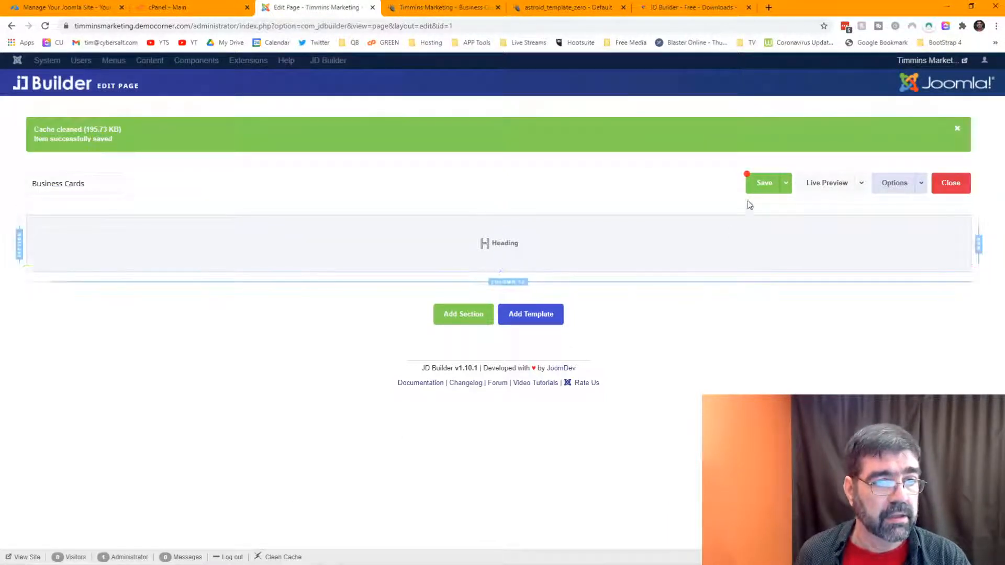
pyautogui.click(755, 185)
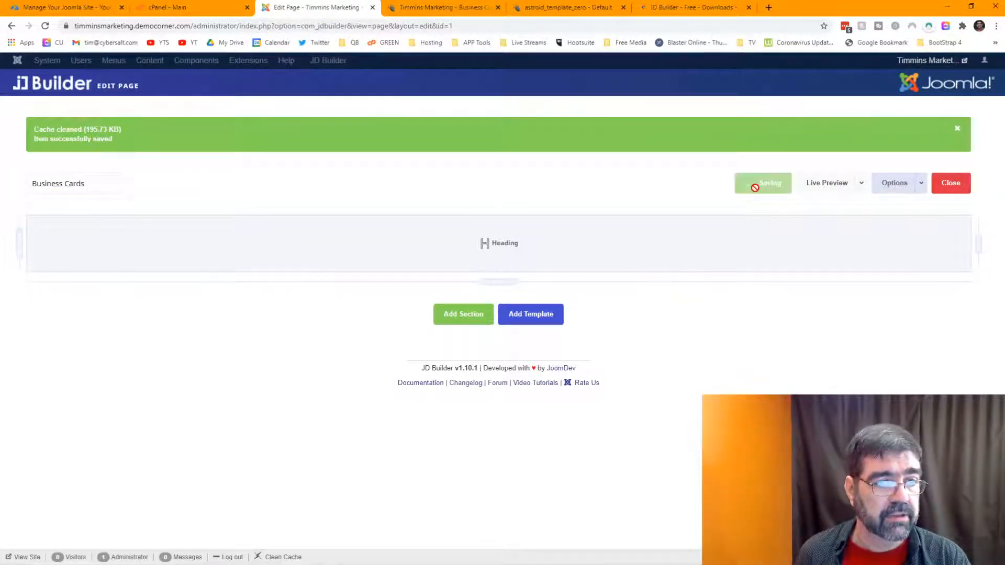
# Step: Turn on Live Preview and set the heading's Text Align to Center
pyautogui.click(826, 188)
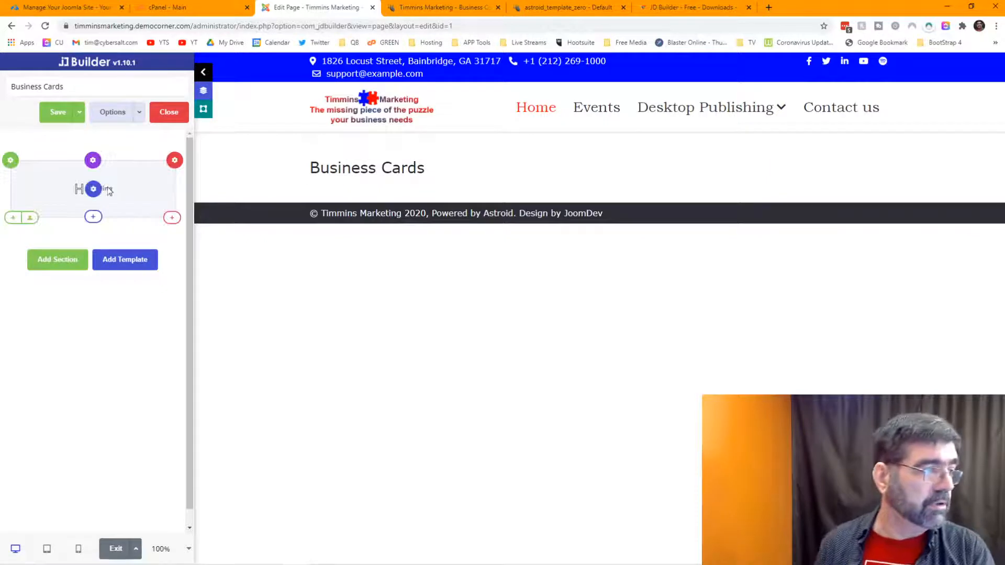
pyautogui.click(97, 191)
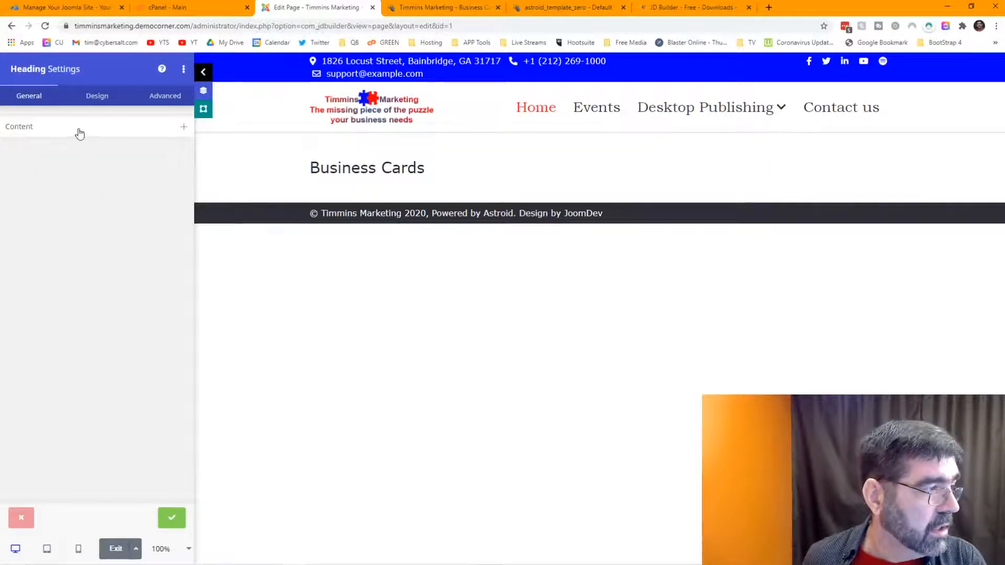
pyautogui.click(75, 129)
pyautogui.click(96, 312)
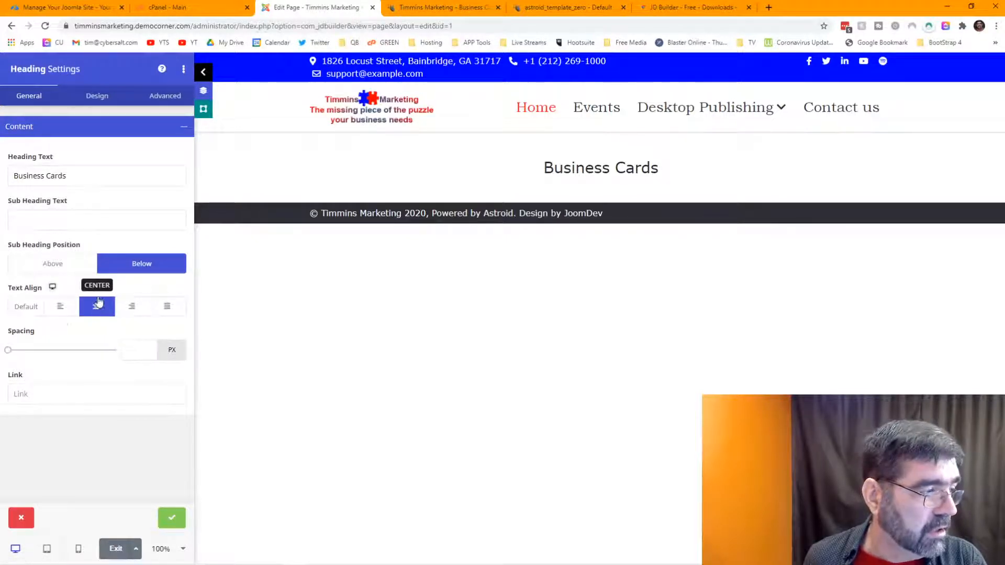
# Step: Apply the centred heading settings and close the Heading Settings panel
pyautogui.click(173, 525)
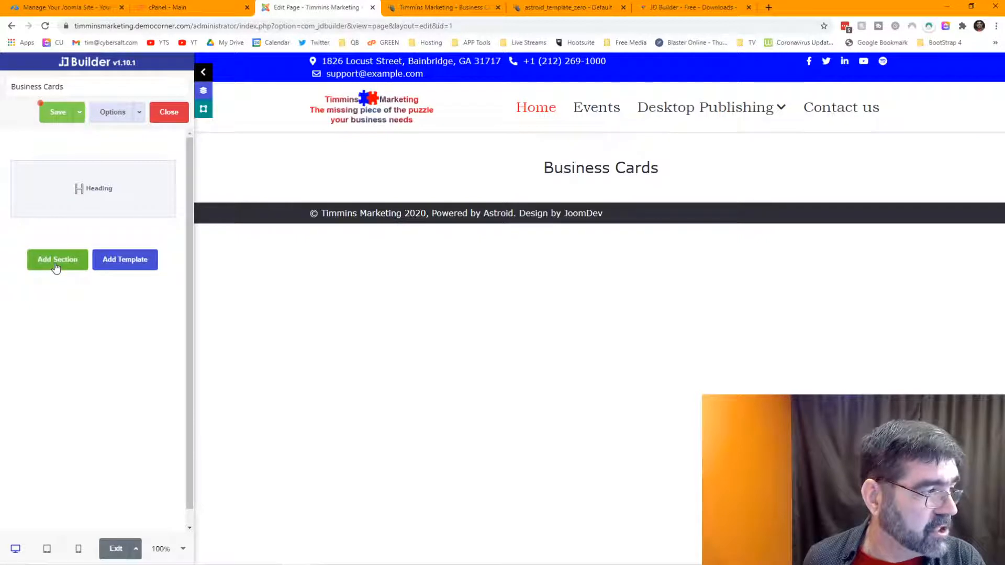
# Step: Add a new section with the 3,3,3,3 four-column grid below the heading
pyautogui.click(56, 262)
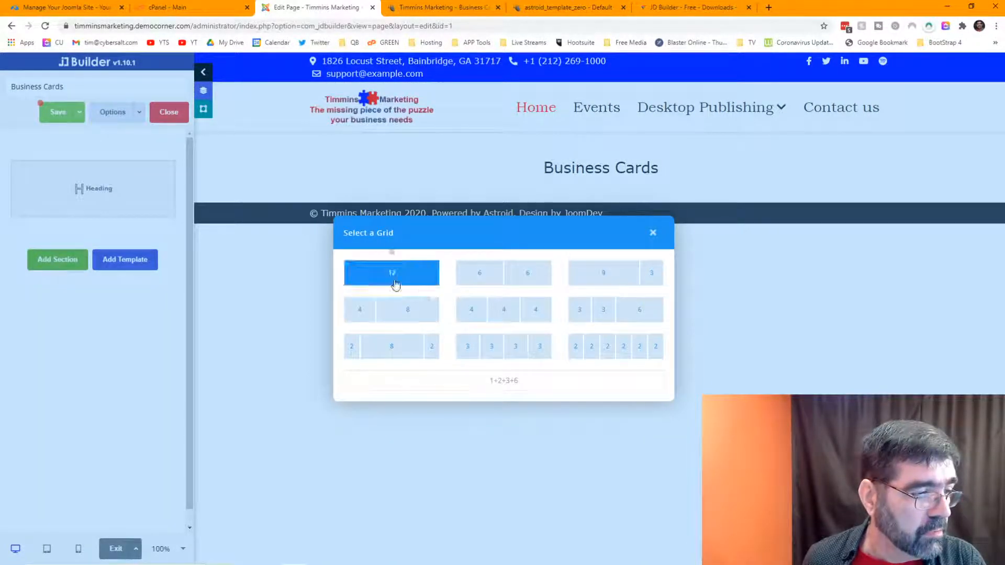
pyautogui.click(417, 6)
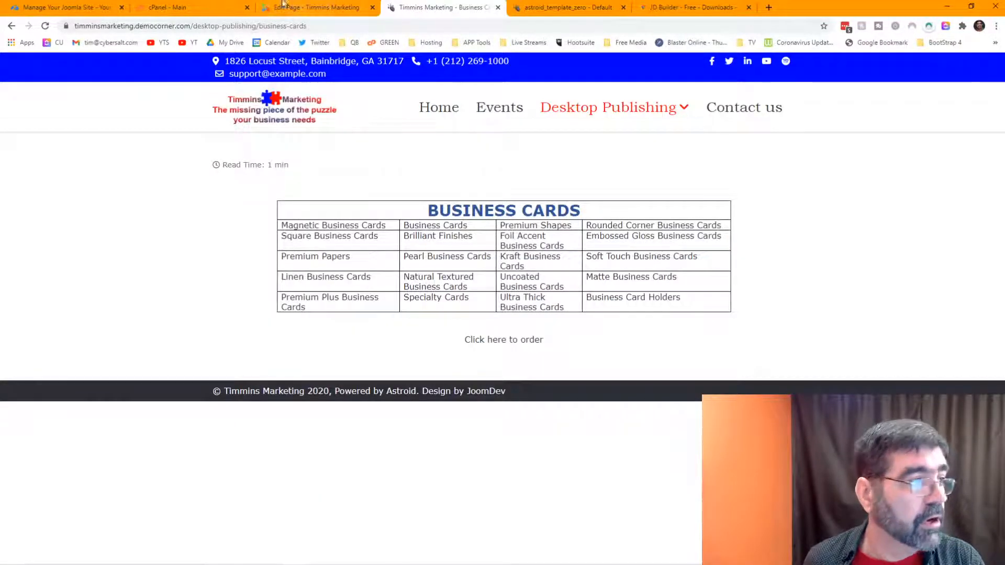
pyautogui.click(313, 8)
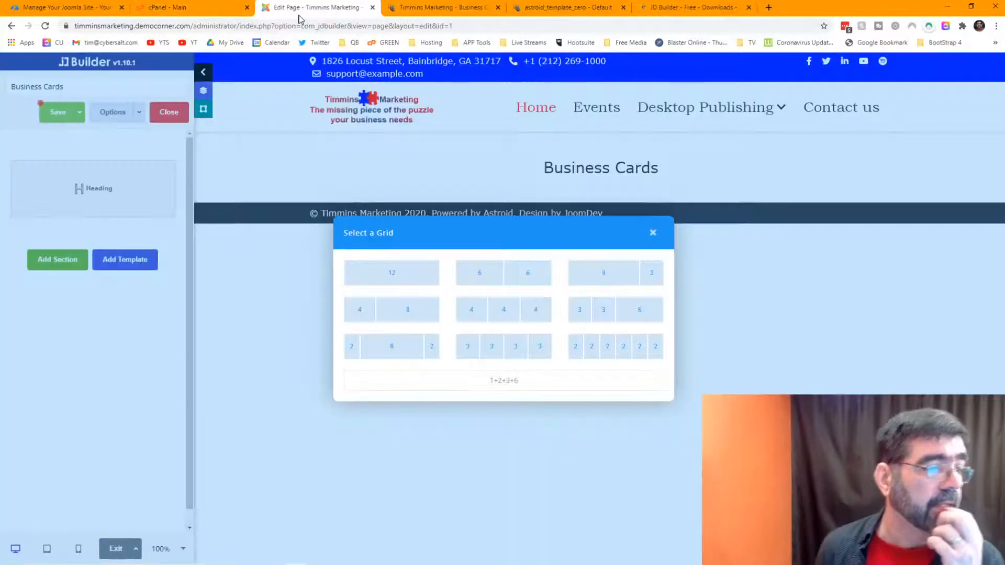
pyautogui.click(495, 350)
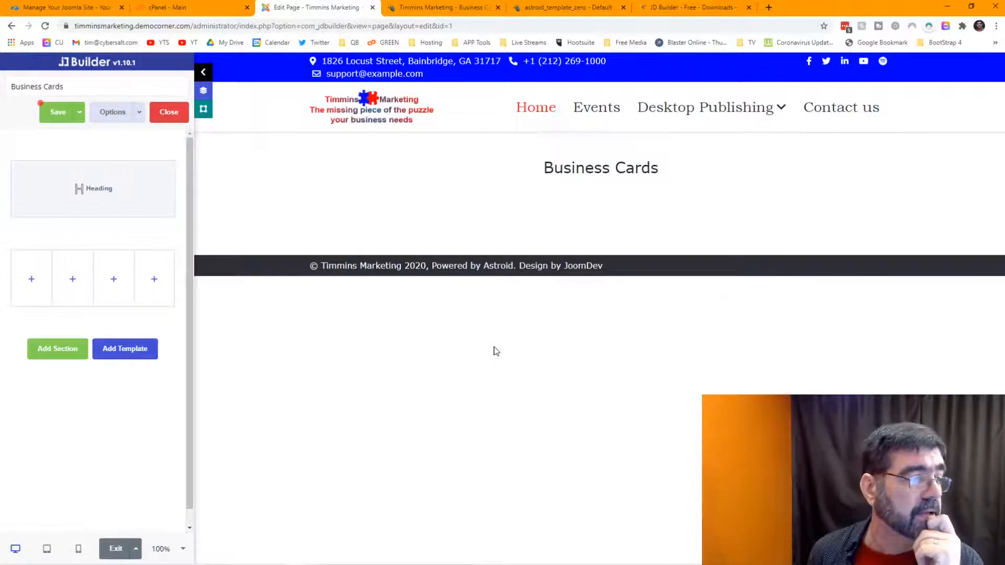
# Step: Cancel the Inner Row grid dialog opened by mistake in the first column
pyautogui.click(32, 280)
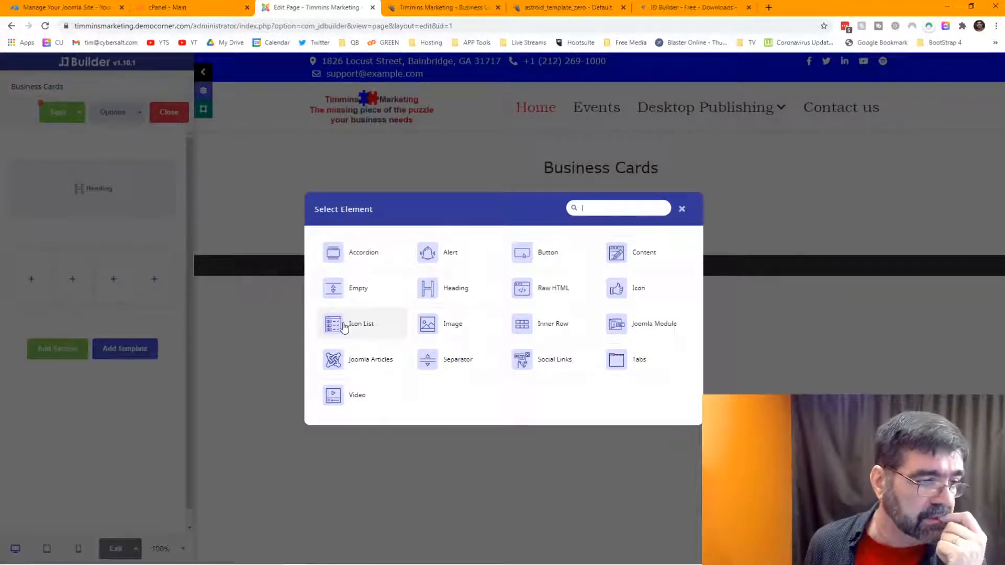
pyautogui.click(531, 324)
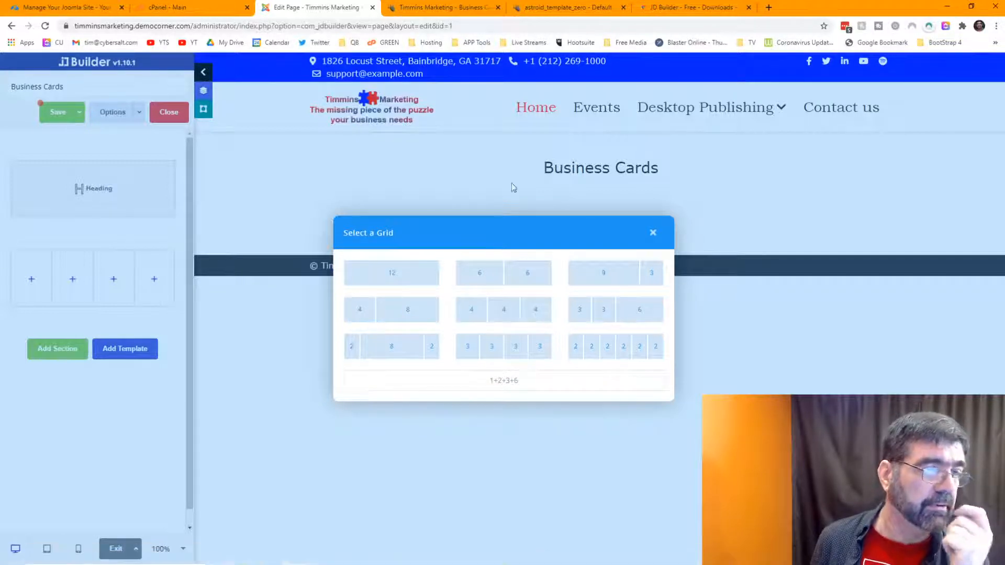
pyautogui.click(652, 230)
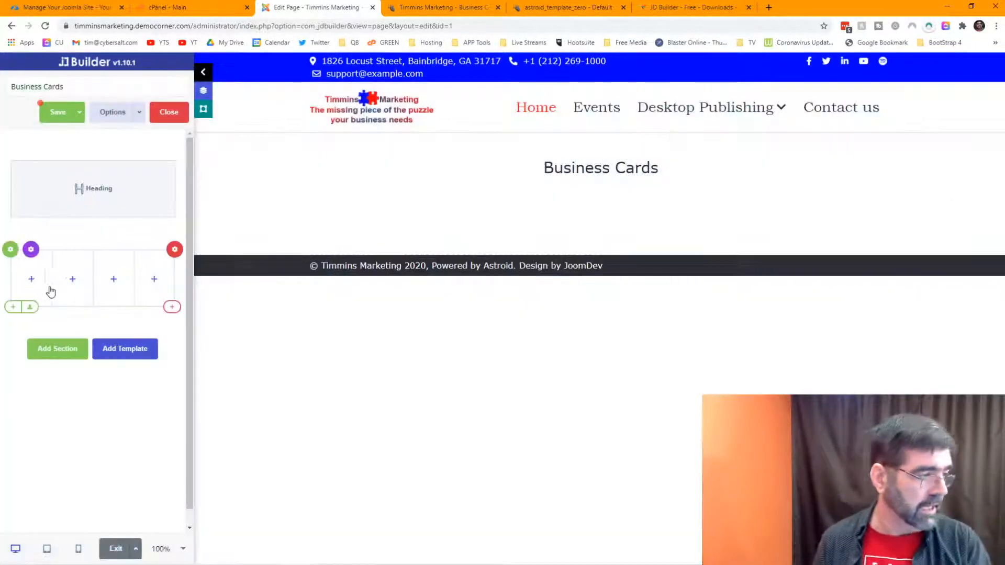
# Step: Add a Content element to column 1 with 'Magnetic Business Cards' copied from the live page
pyautogui.click(32, 280)
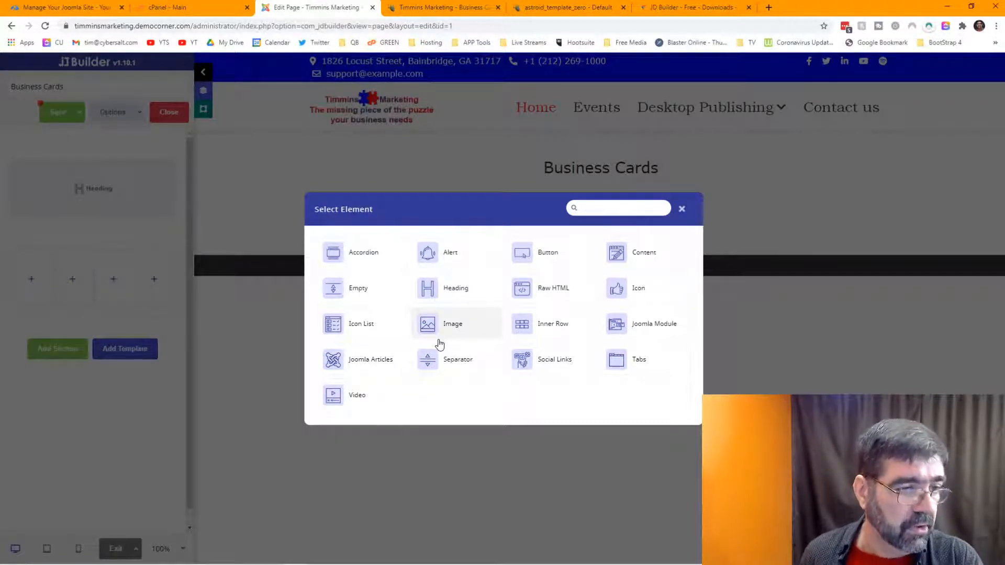
pyautogui.click(637, 254)
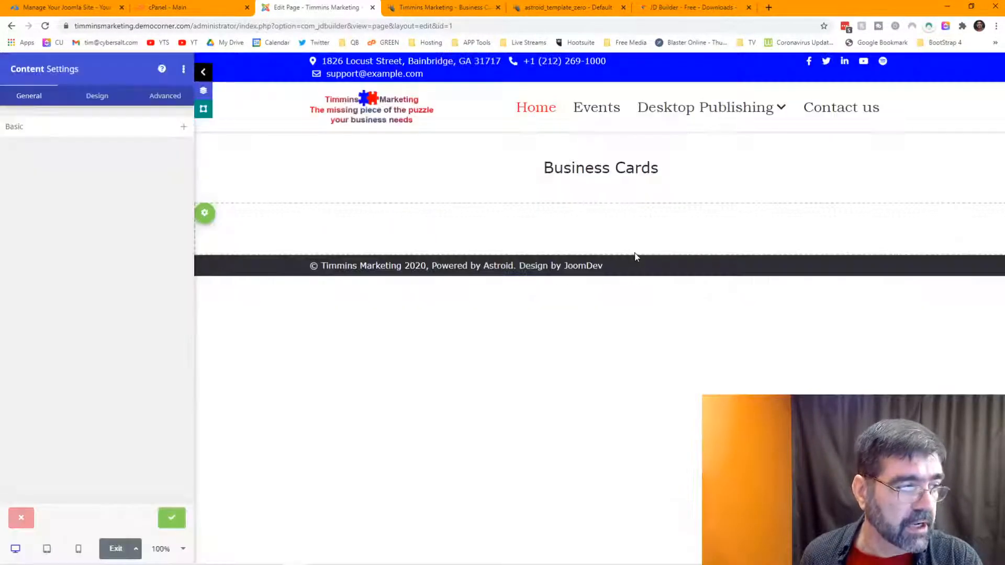
pyautogui.click(76, 131)
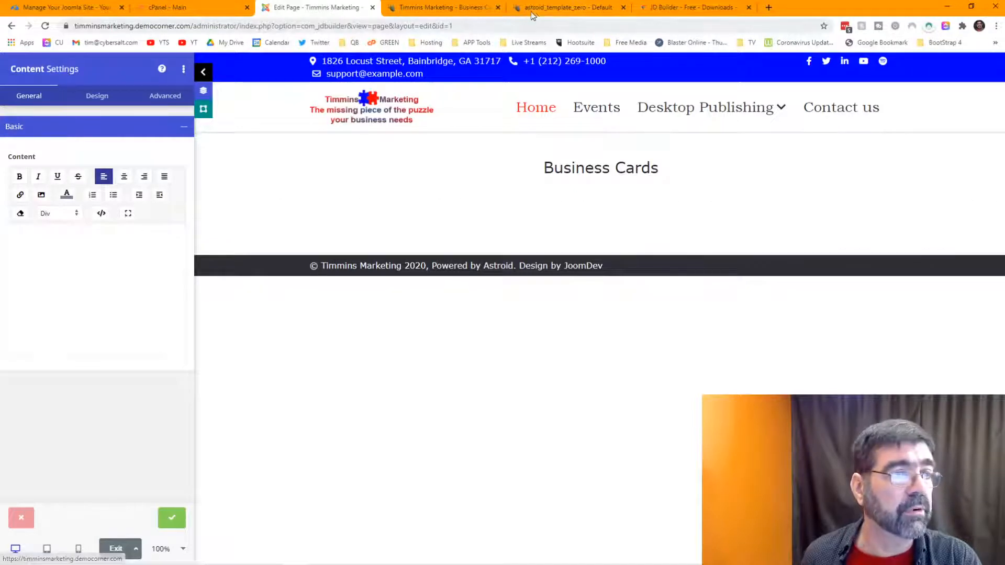
pyautogui.click(555, 11)
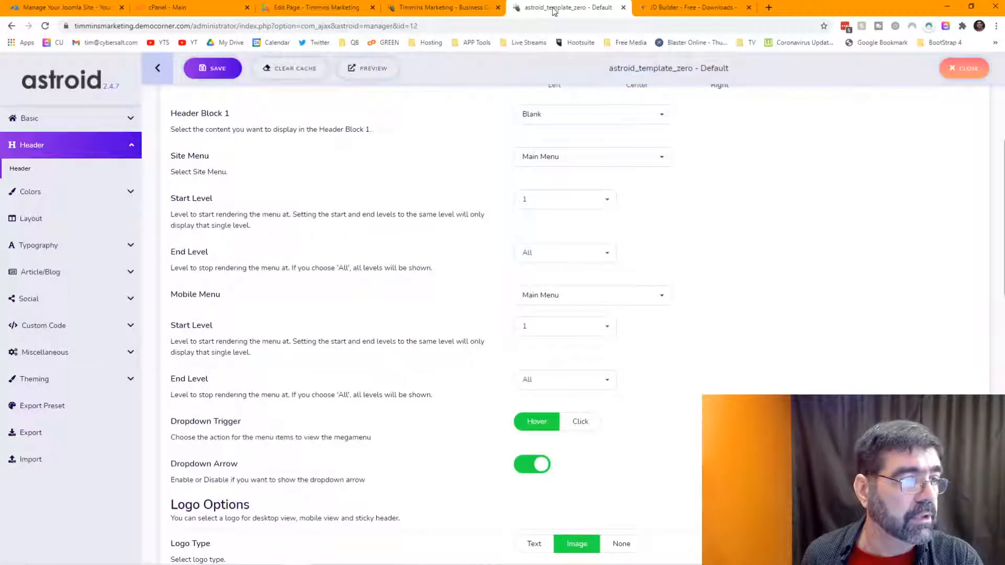
pyautogui.click(448, 10)
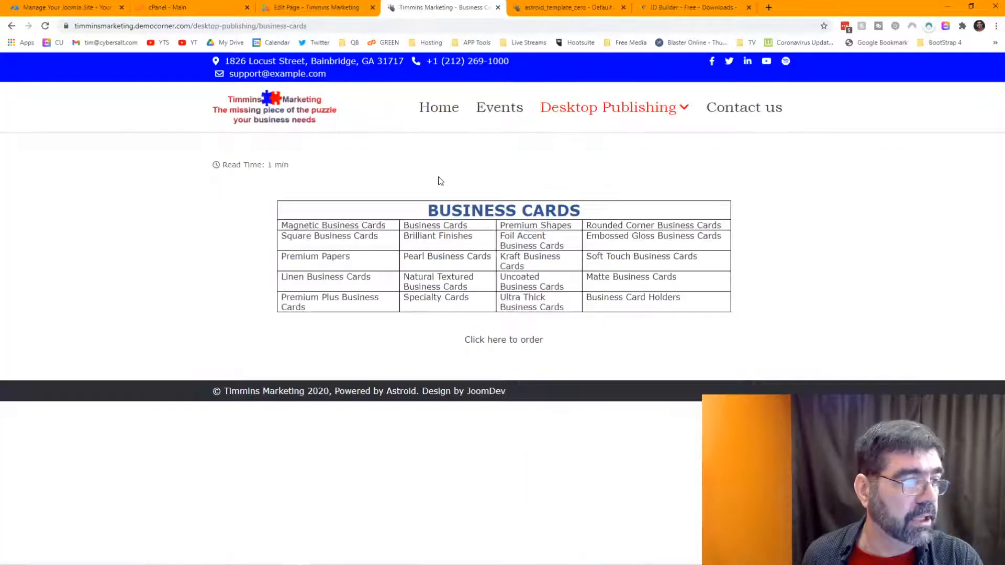
pyautogui.moveTo(391, 229); pyautogui.dragTo(282, 233)
pyautogui.hotkey('ctrl', 'c')
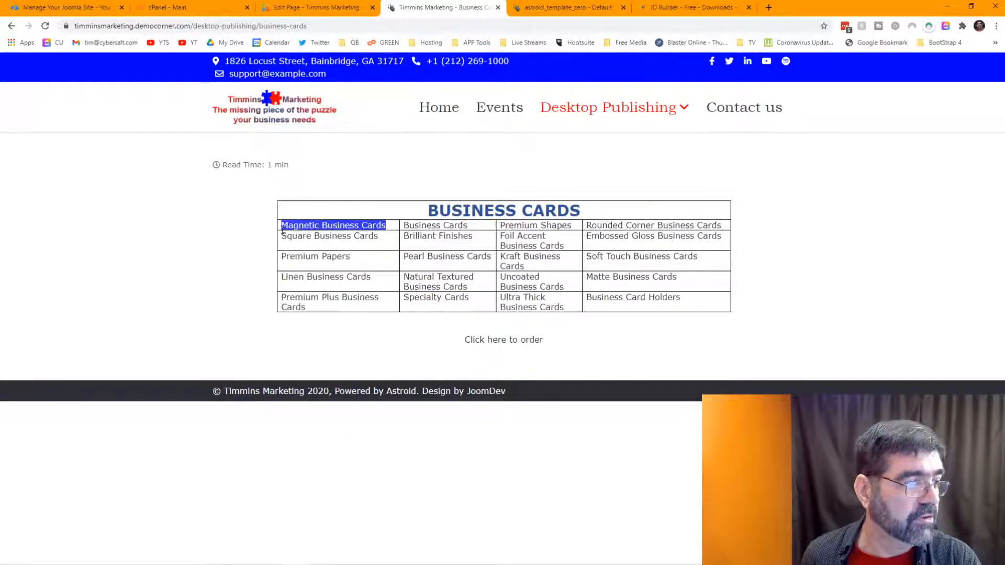
pyautogui.click(314, 7)
pyautogui.click(98, 251)
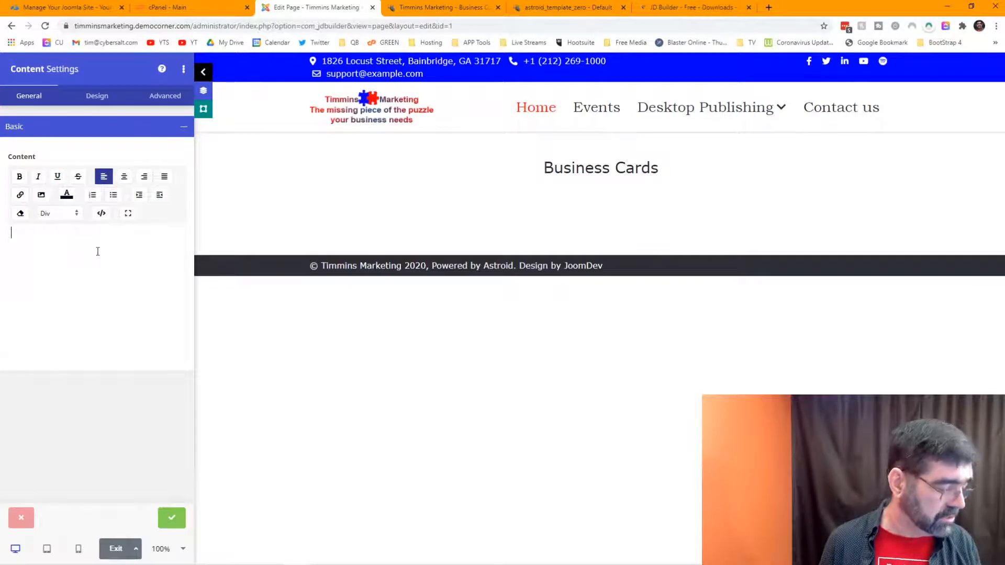
pyautogui.hotkey('ctrl', 'v')
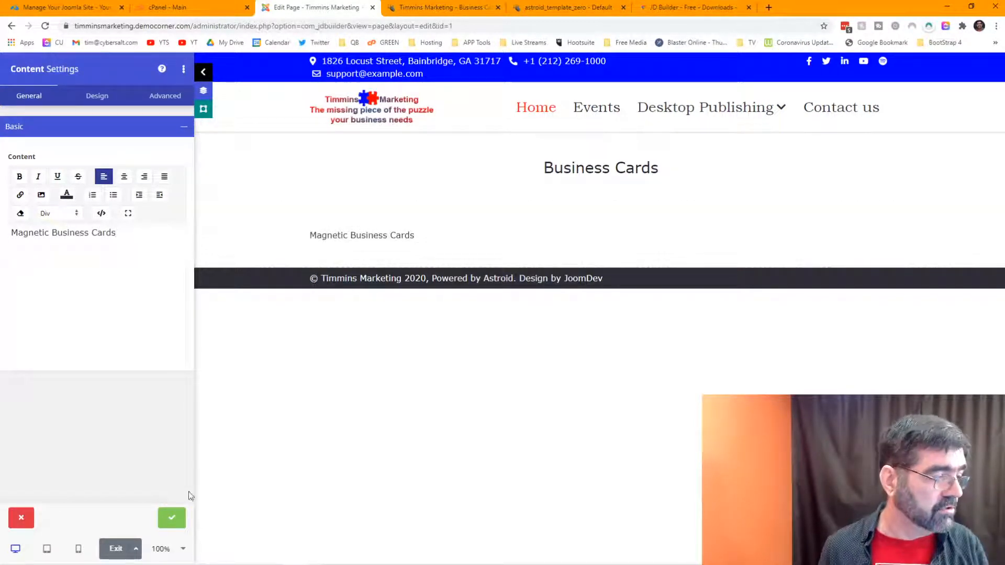
pyautogui.click(174, 517)
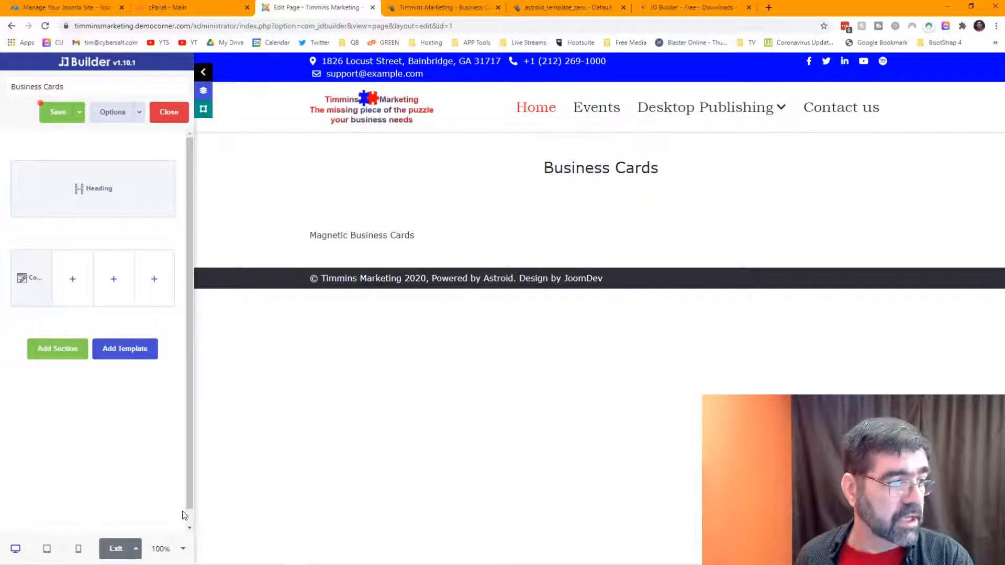
# Step: Add a centred Content element reading 'Business Cards' to the second column
pyautogui.click(72, 281)
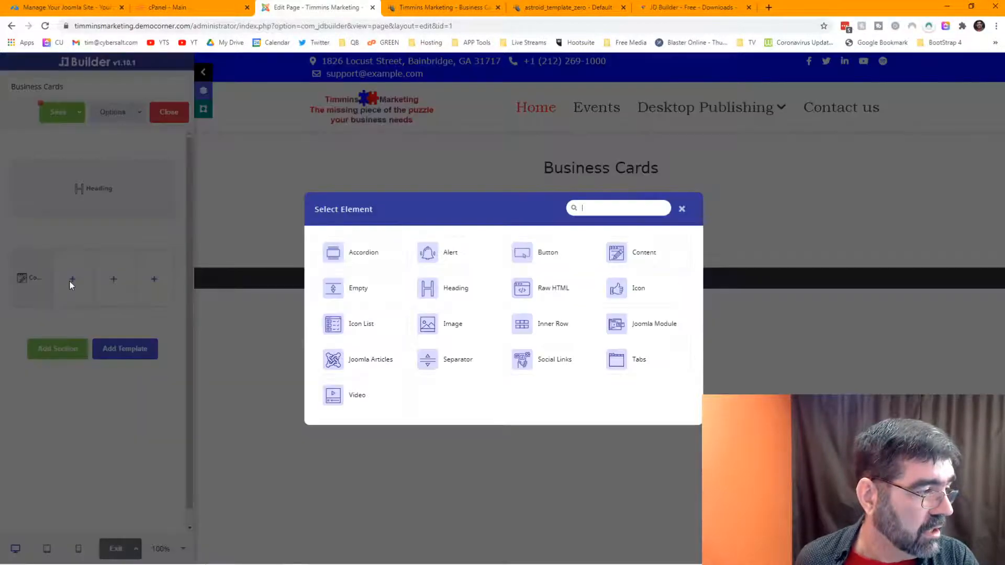
pyautogui.click(640, 256)
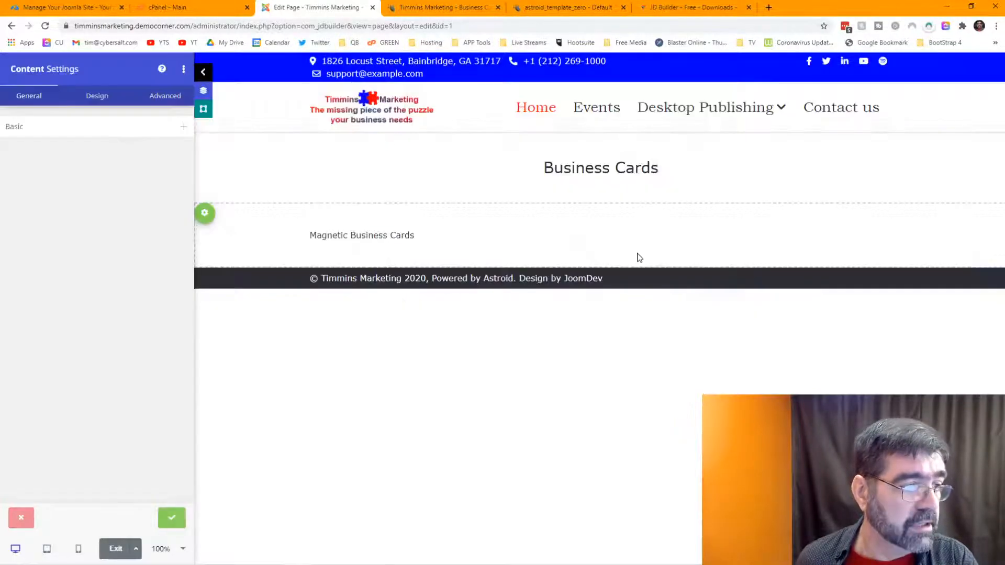
pyautogui.click(404, 8)
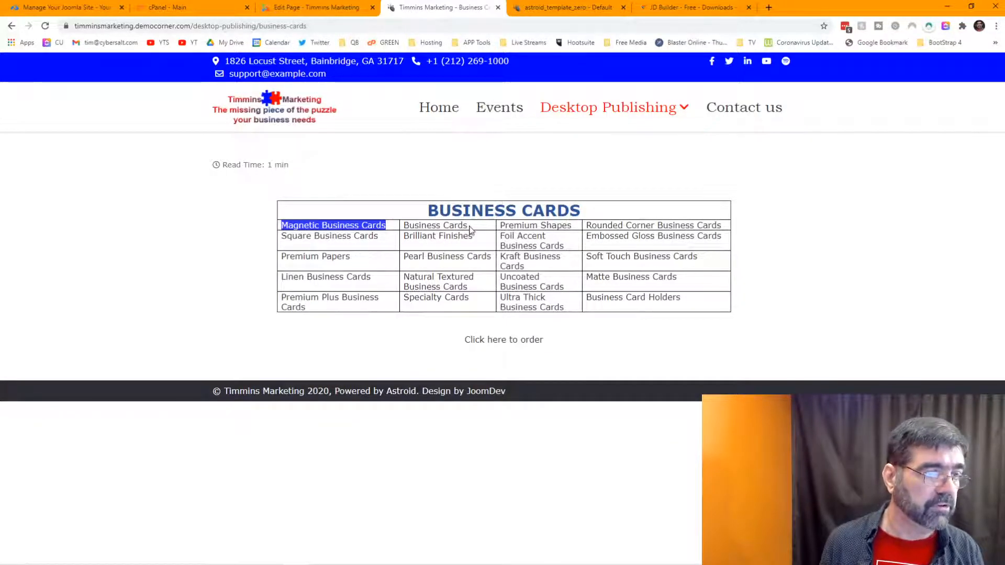
pyautogui.click(314, 7)
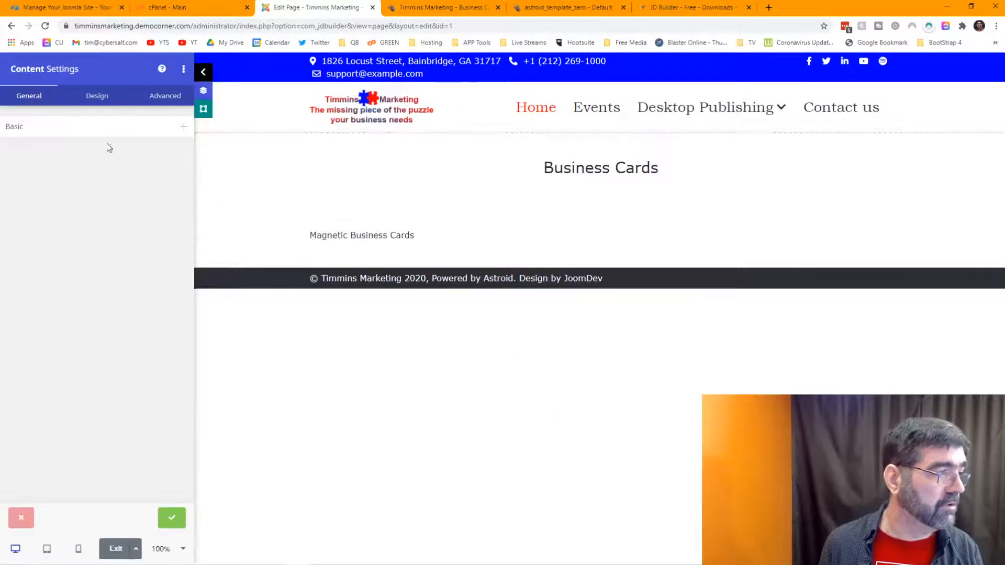
pyautogui.click(87, 131)
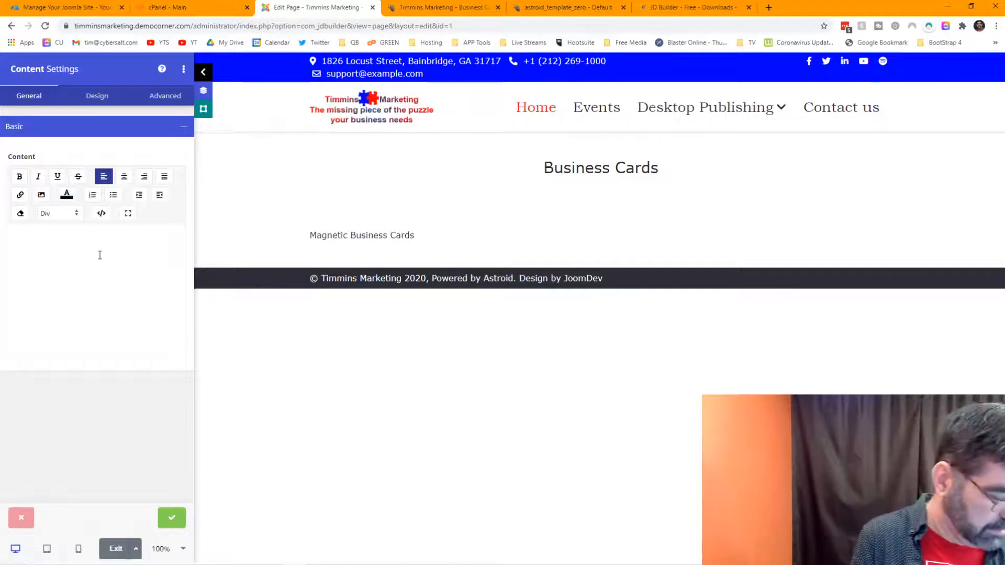
pyautogui.write('Business Cards')
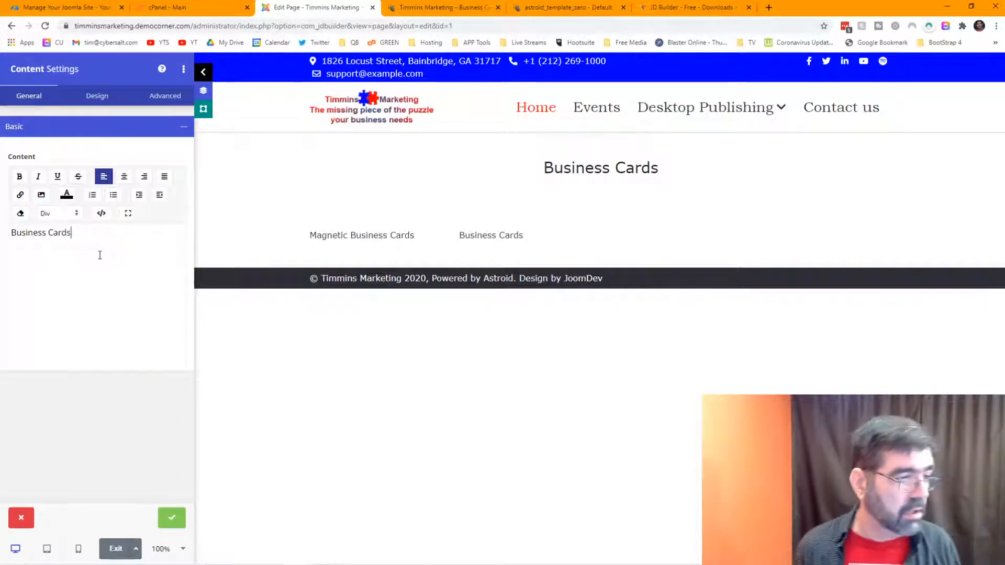
pyautogui.click(125, 178)
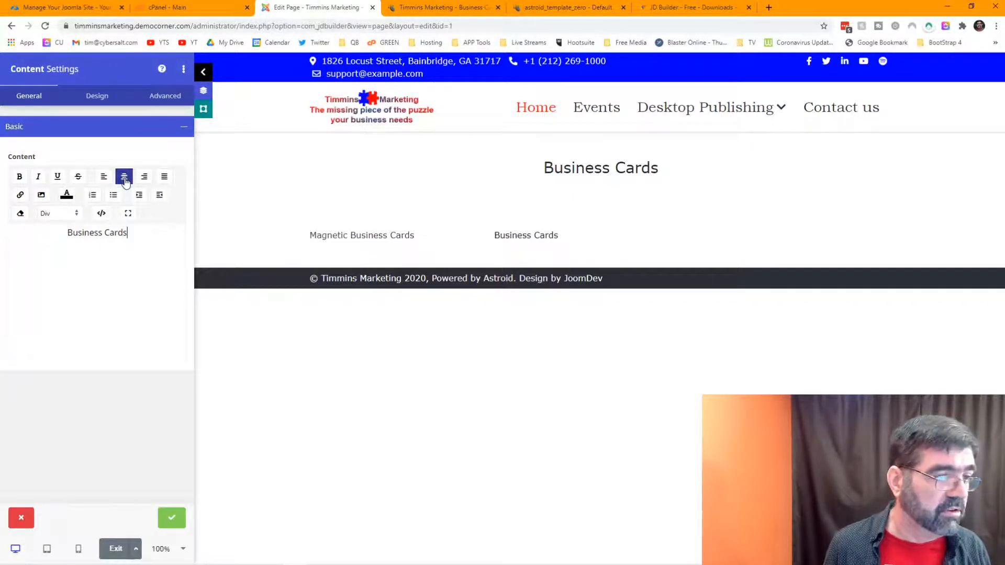
pyautogui.click(179, 520)
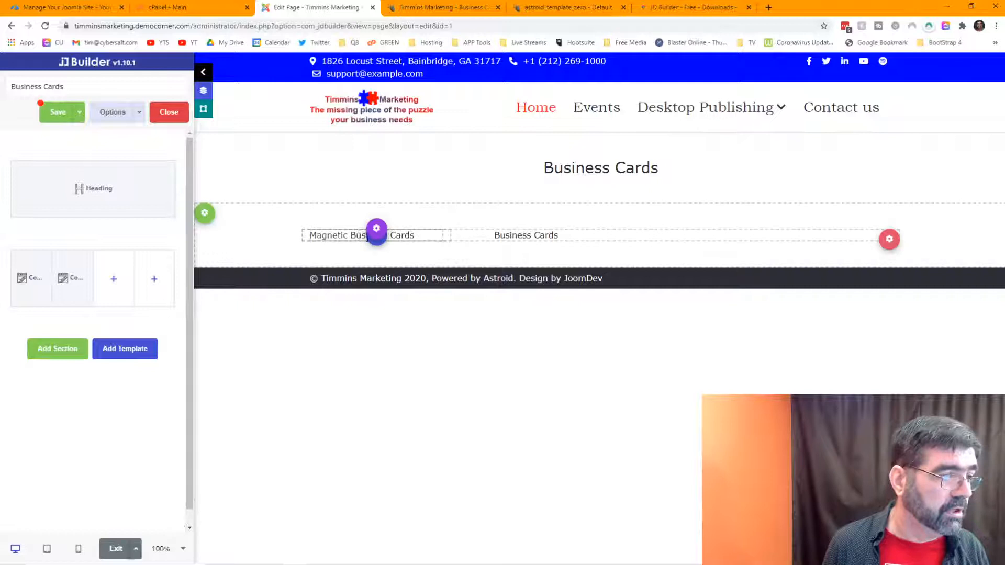
# Step: Center-align the Magnetic Business Cards text in the first column
pyautogui.click(377, 228)
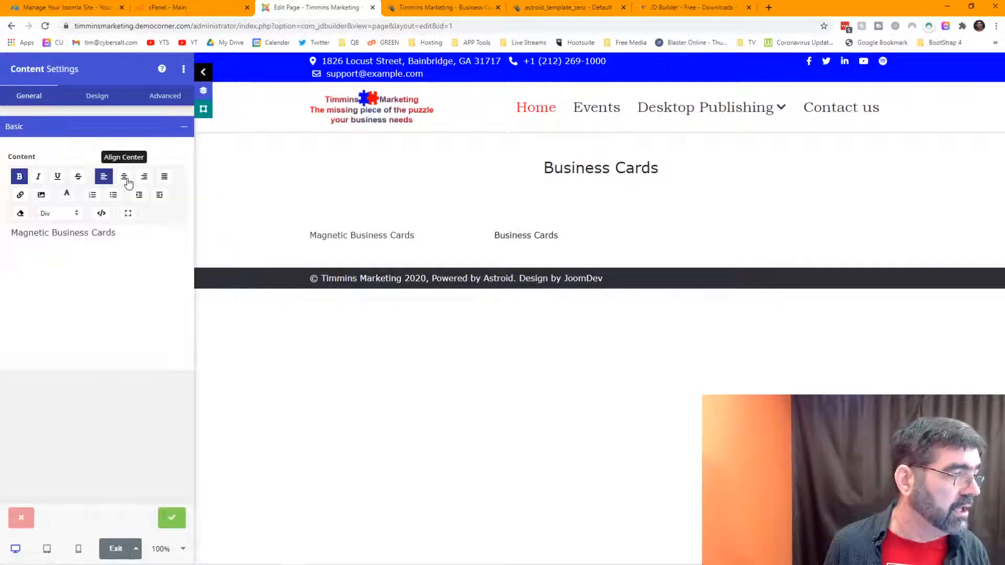
pyautogui.tripleClick(109, 232)
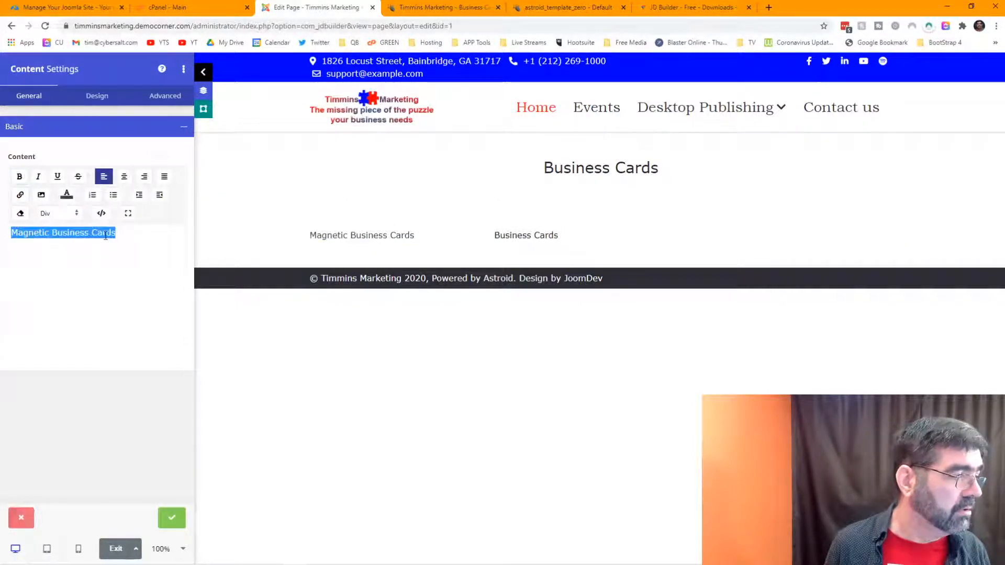
pyautogui.click(124, 178)
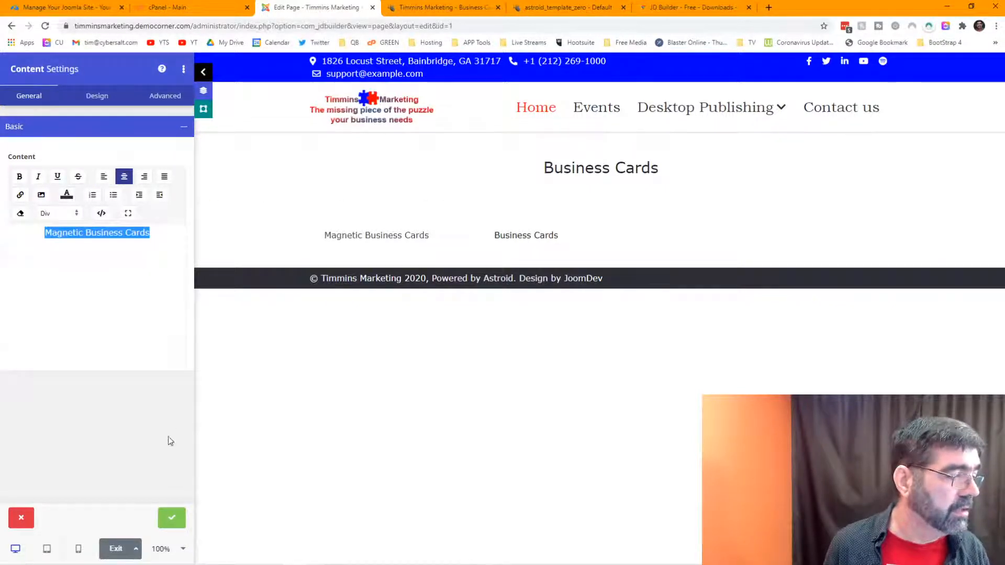
pyautogui.click(172, 518)
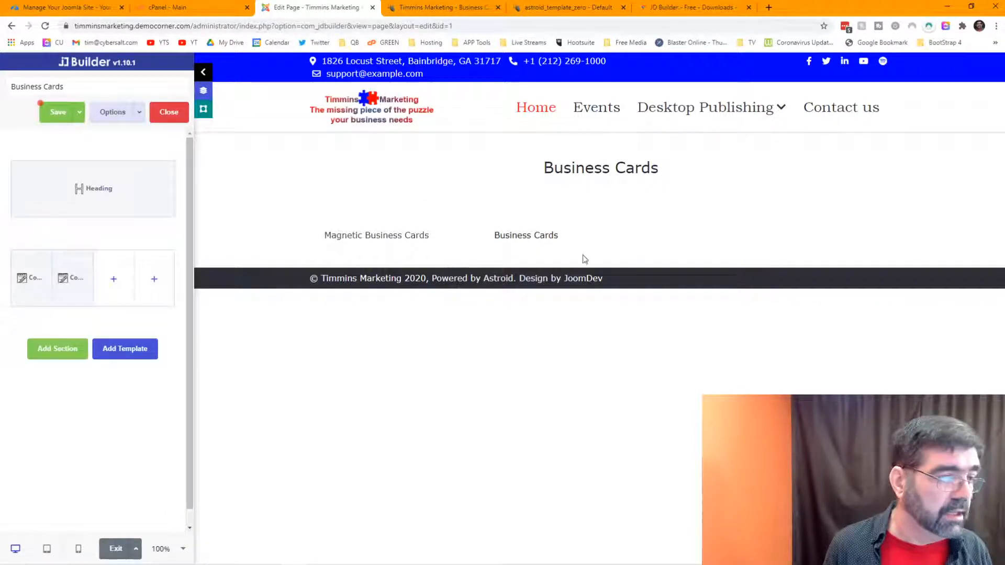
# Step: Add a centred 'Premium Shapes' text element to the third column
pyautogui.click(114, 280)
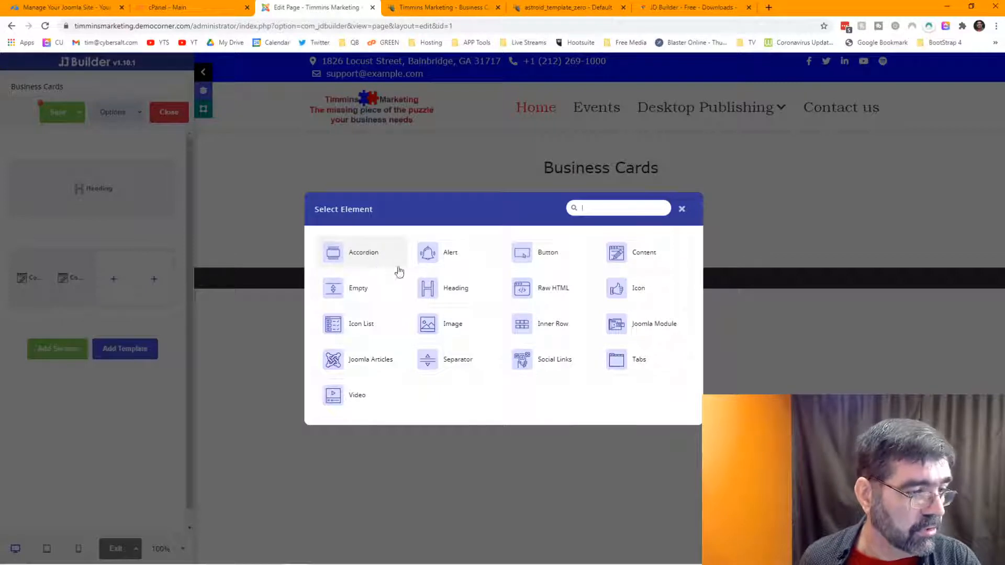
pyautogui.click(644, 264)
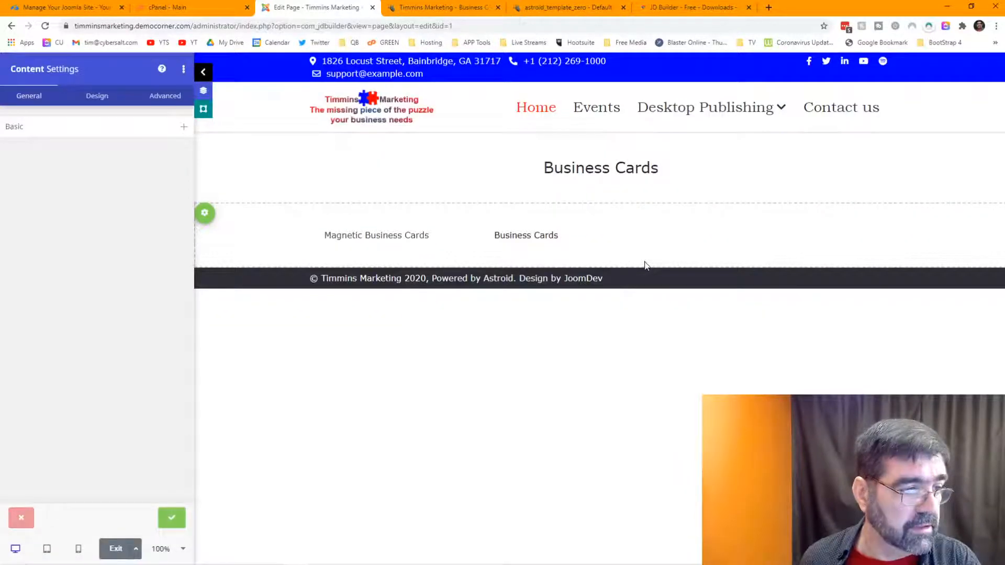
pyautogui.click(90, 132)
pyautogui.click(470, 9)
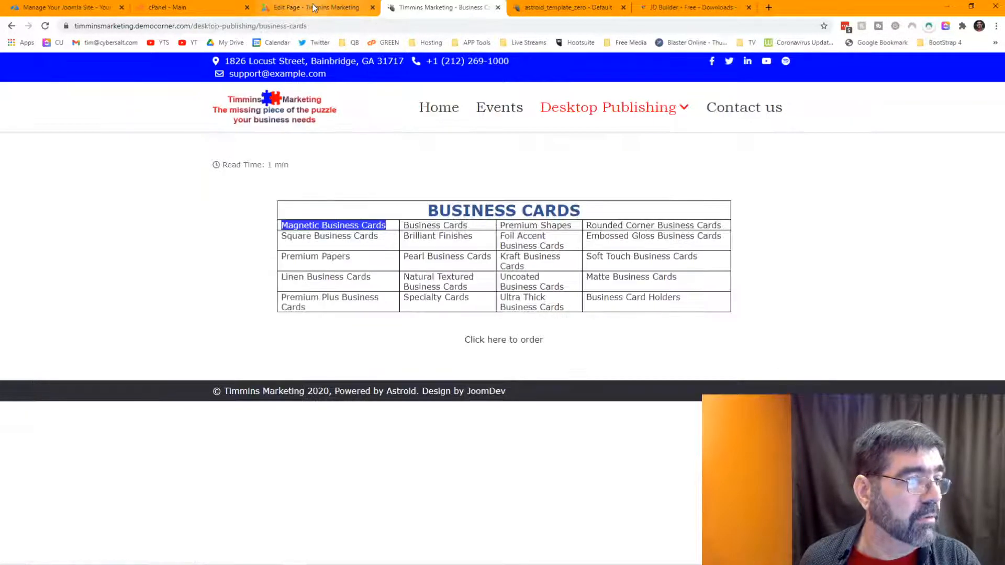
pyautogui.click(313, 7)
pyautogui.click(61, 287)
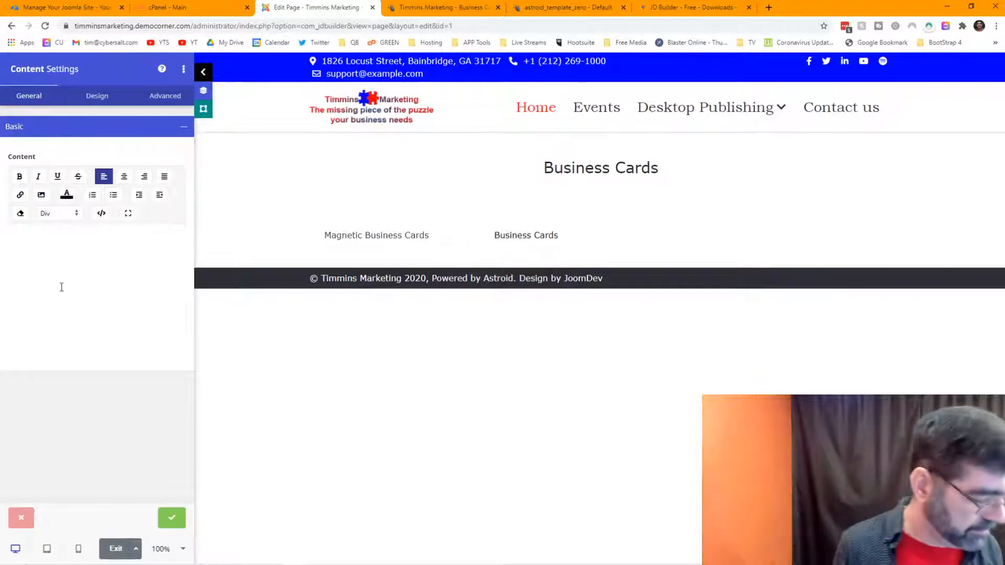
pyautogui.write('Premium Shapes')
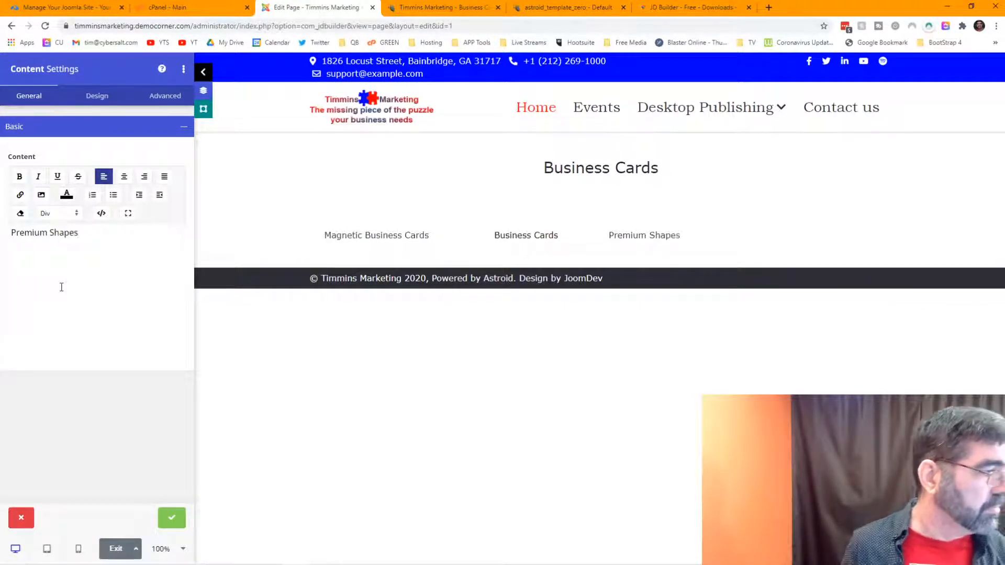
pyautogui.moveTo(89, 237); pyautogui.dragTo(10, 233)
pyautogui.click(124, 176)
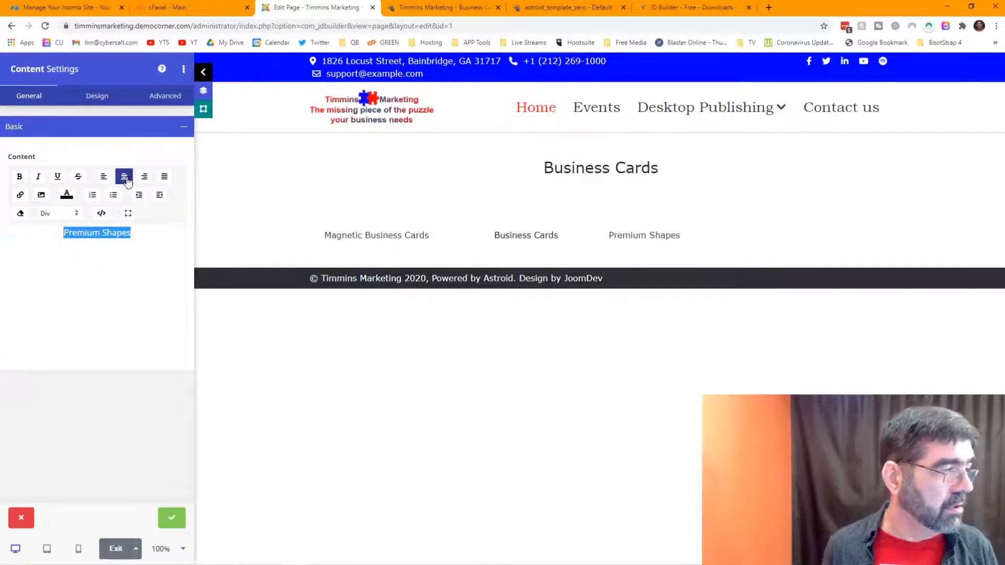
pyautogui.click(413, 8)
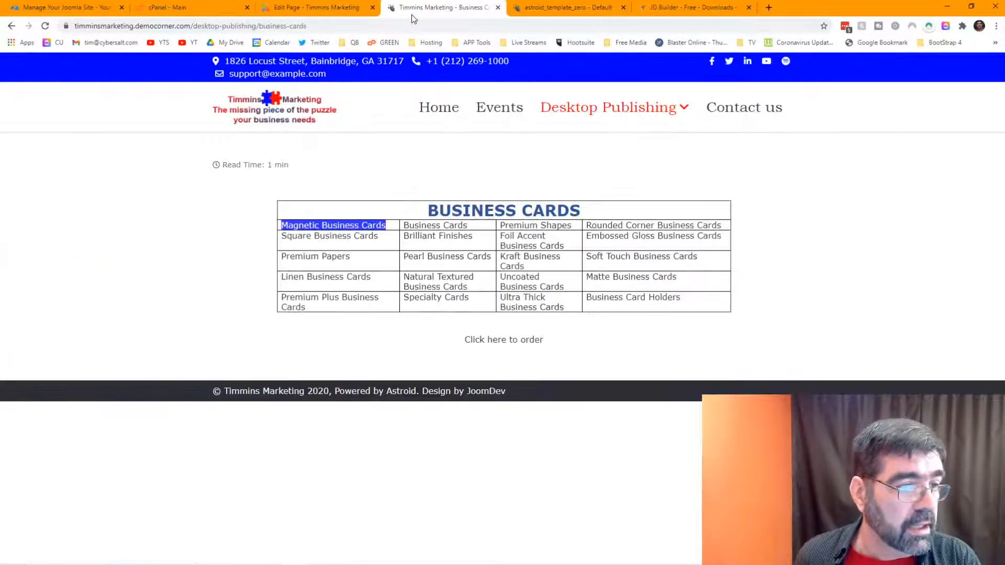
pyautogui.click(290, 9)
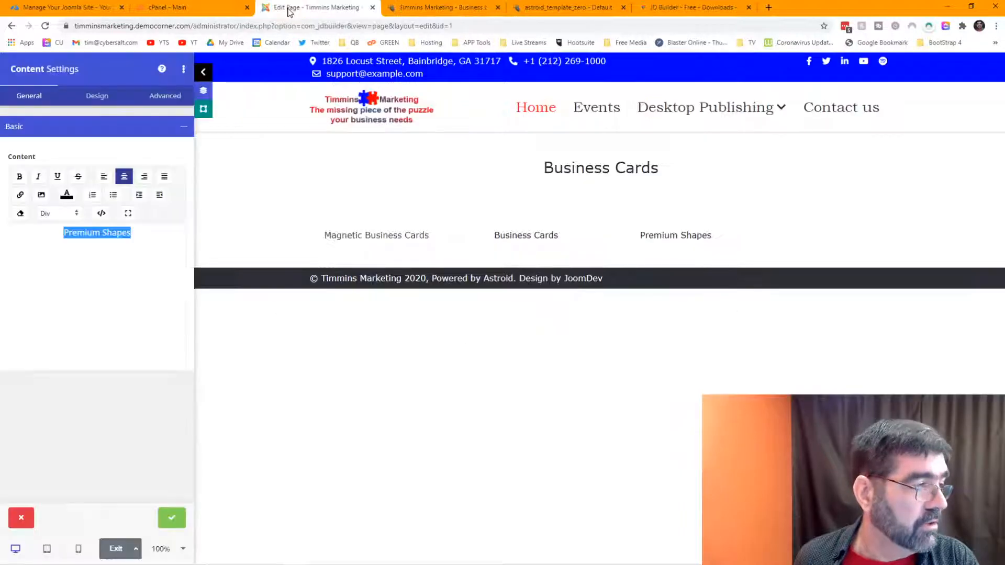
pyautogui.click(172, 518)
# Step: Add a centred 'Rounded Corner Business Cards' text element to the fourth column
pyautogui.click(156, 279)
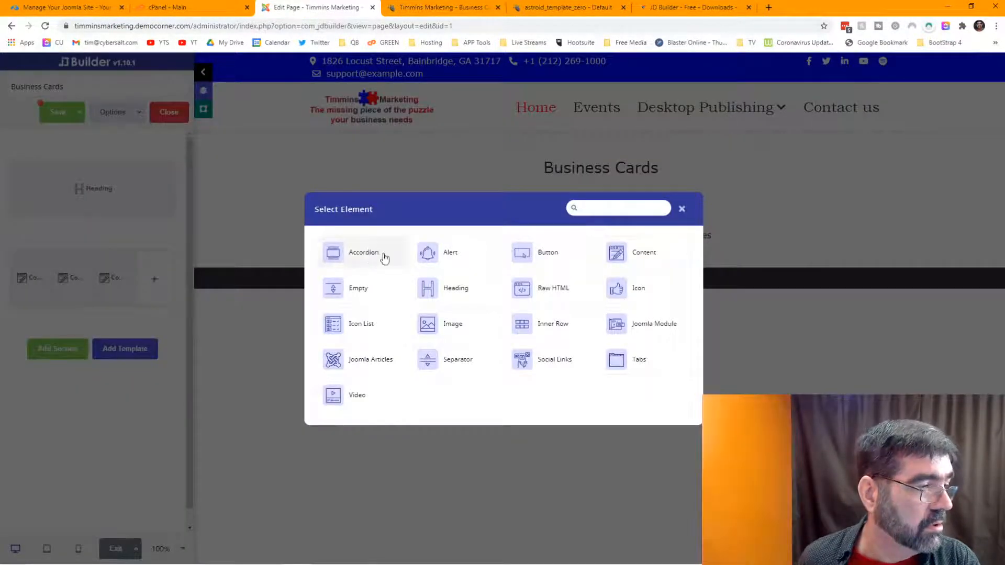
pyautogui.click(625, 254)
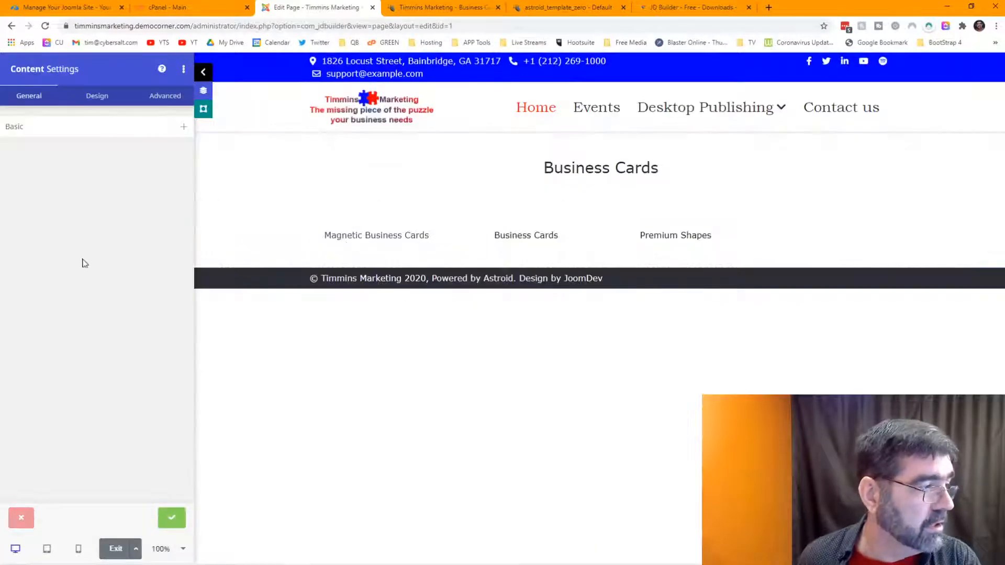
pyautogui.click(61, 131)
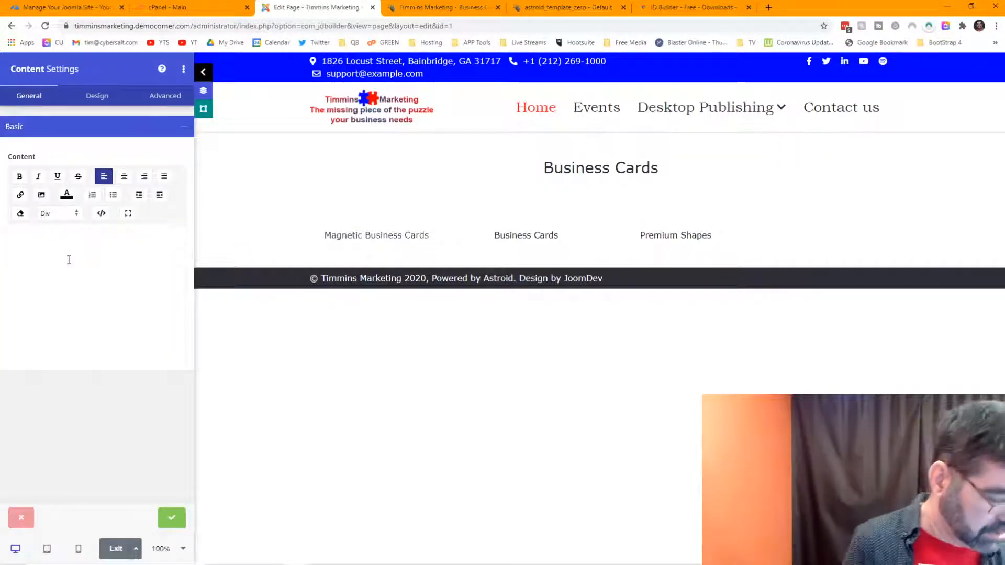
pyautogui.write('Rounded C')
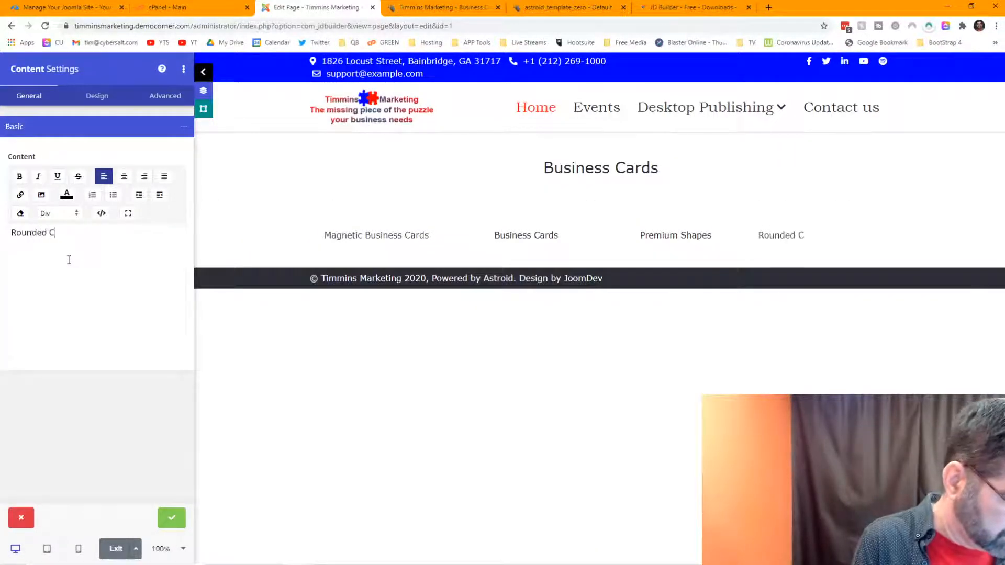
pyautogui.write('orner Busin')
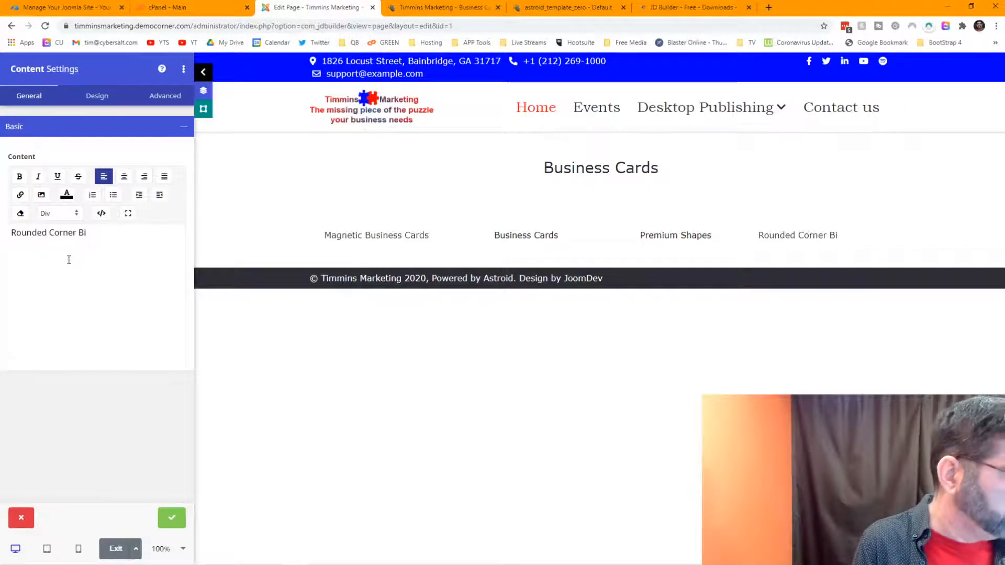
pyautogui.write('ess Cards')
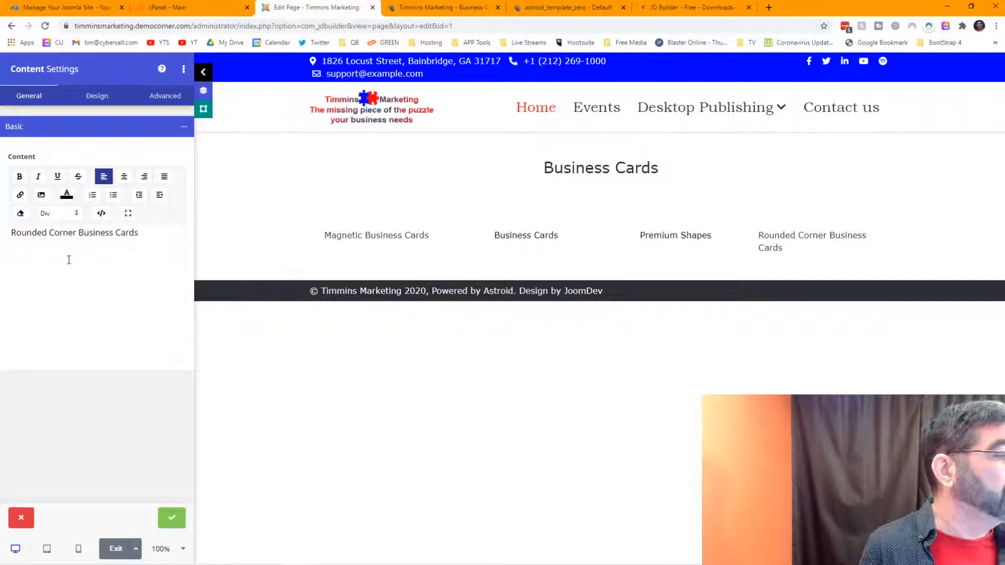
pyautogui.moveTo(139, 232); pyautogui.dragTo(10, 232)
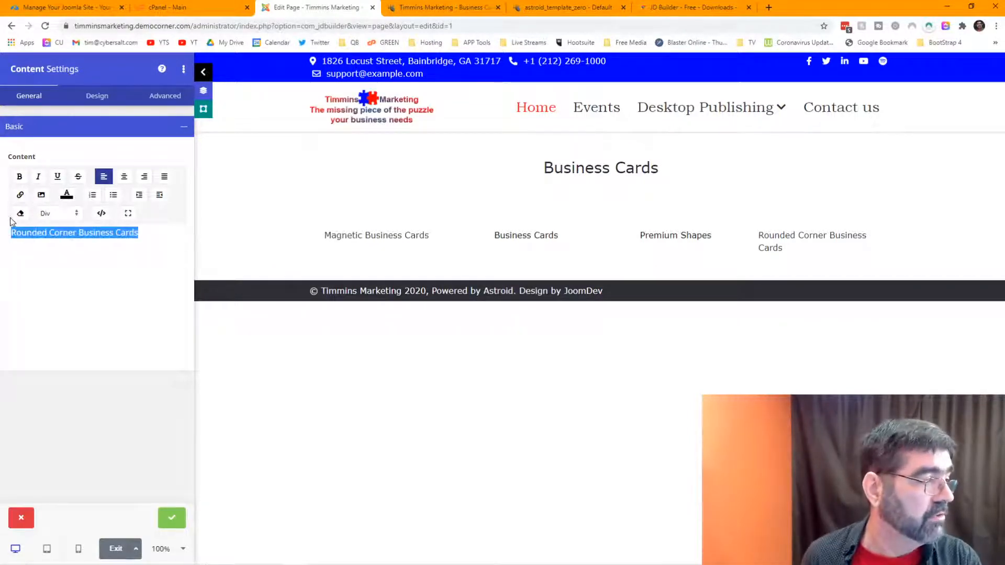
pyautogui.click(124, 177)
pyautogui.click(175, 518)
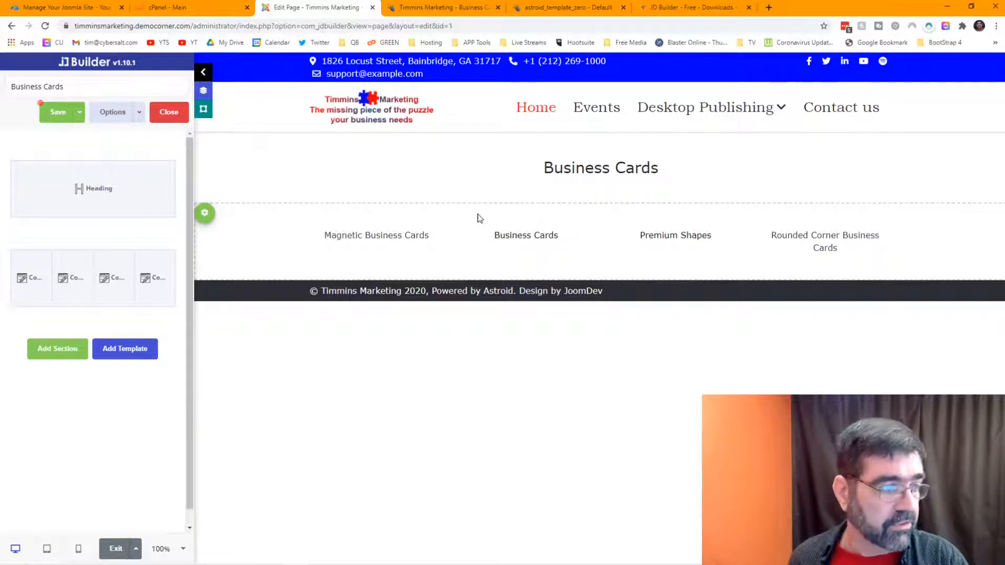
# Step: Save the page, confirm the Magnetic Business Cards content and row settings, and save again
pyautogui.click(57, 116)
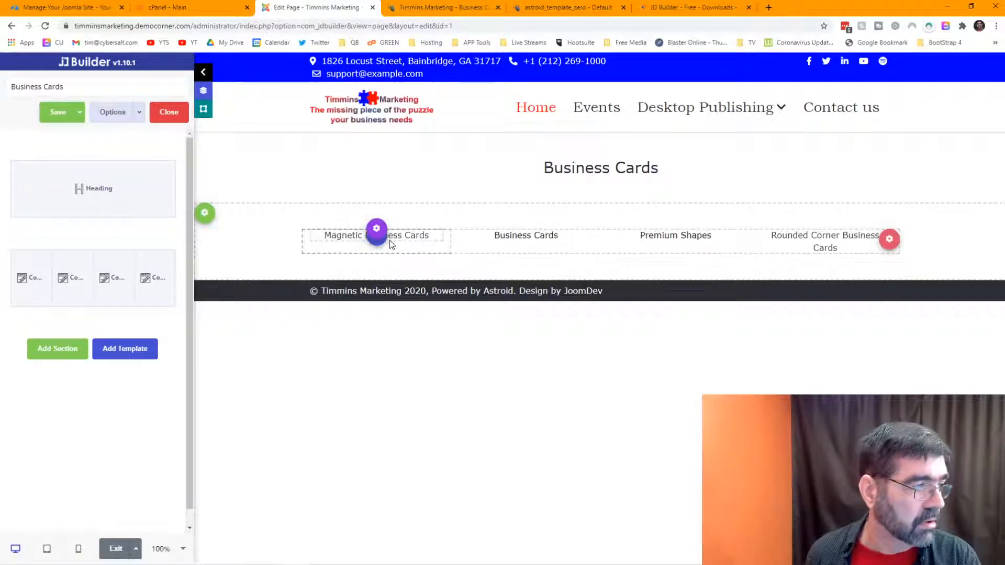
pyautogui.click(377, 231)
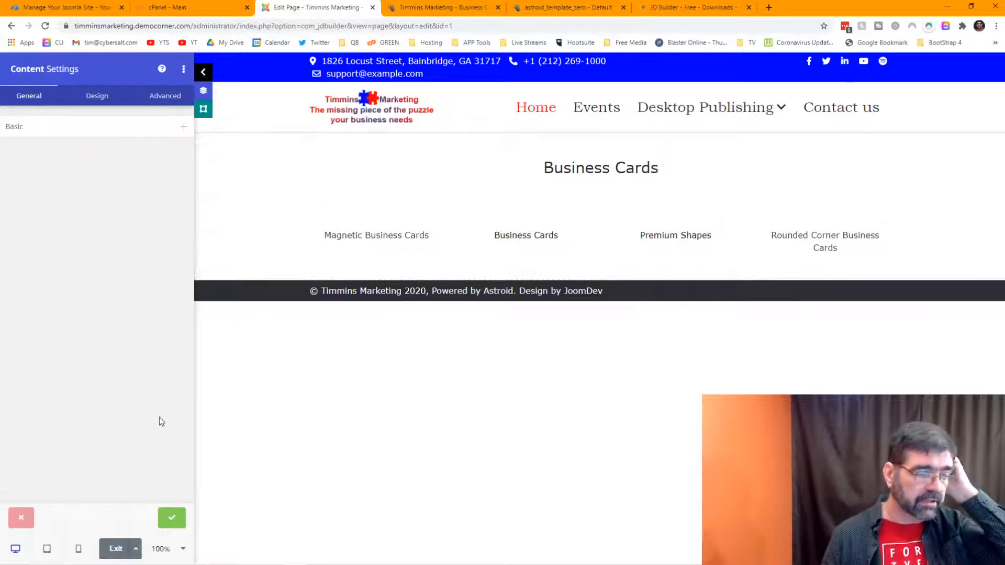
pyautogui.click(172, 517)
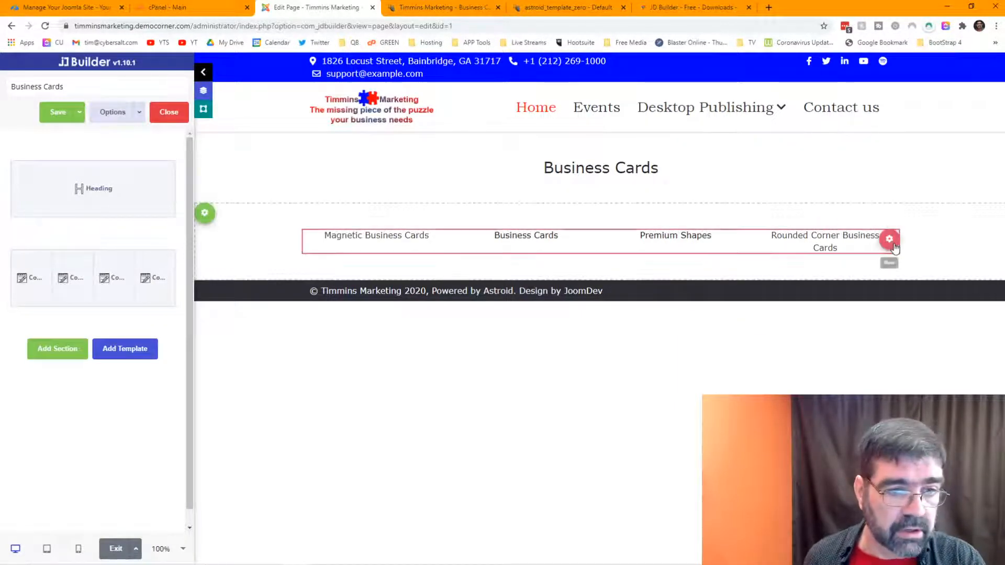
pyautogui.click(890, 240)
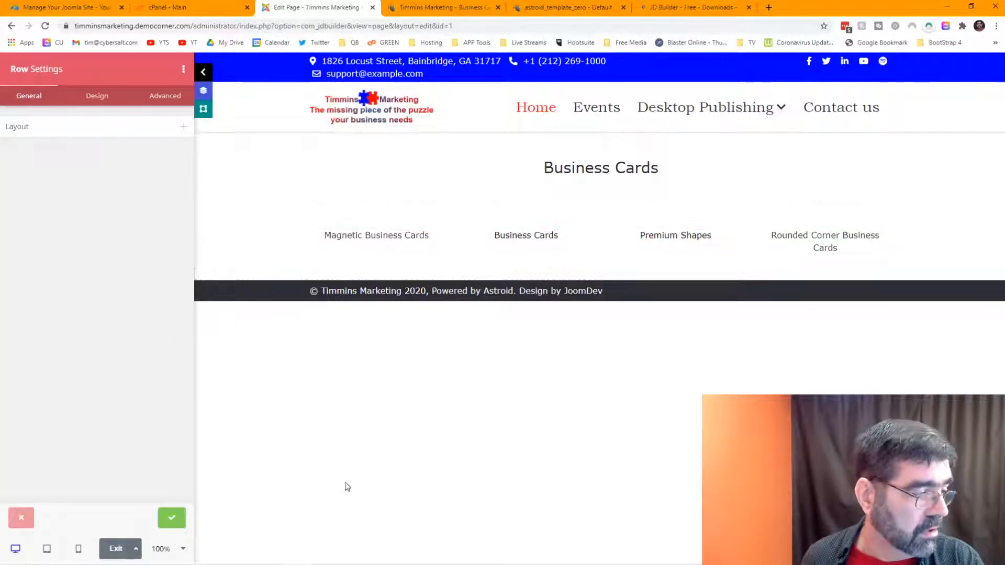
pyautogui.click(171, 519)
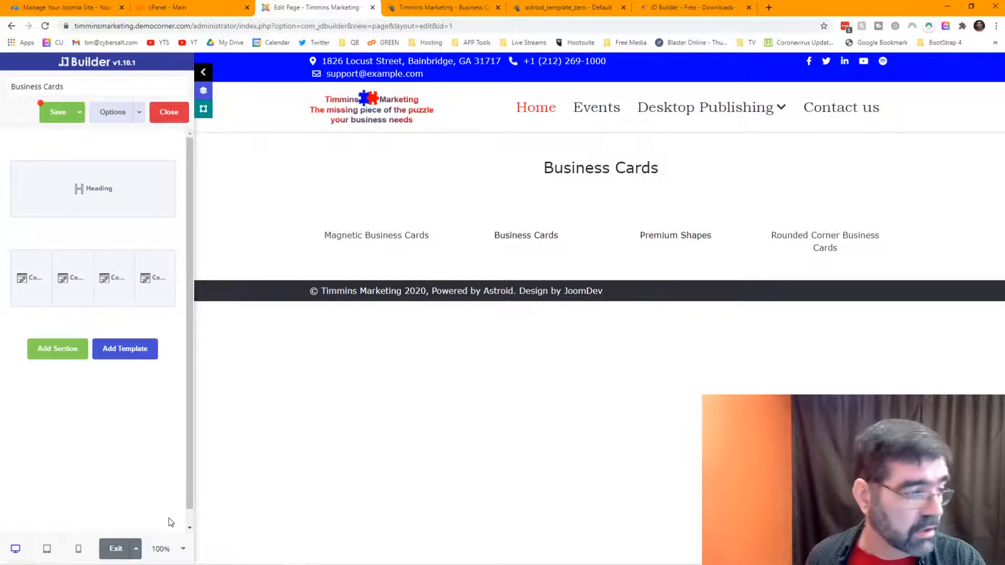
pyautogui.click(47, 113)
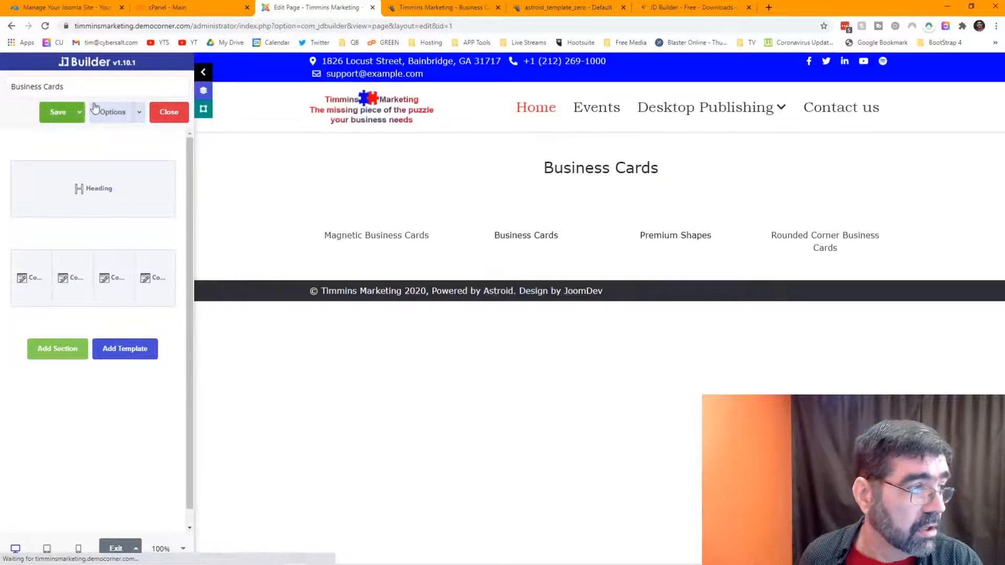
pyautogui.click(163, 113)
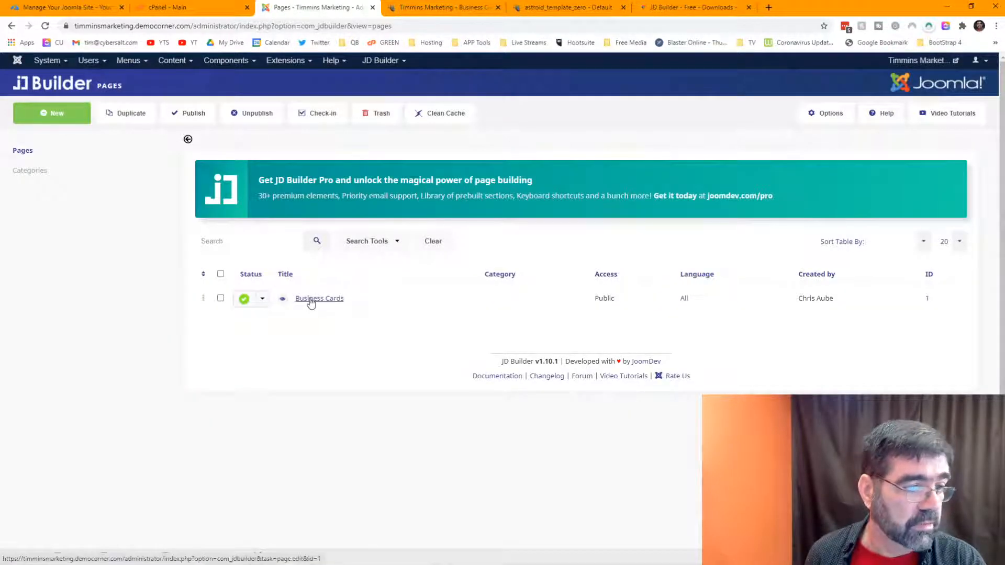
pyautogui.click(311, 303)
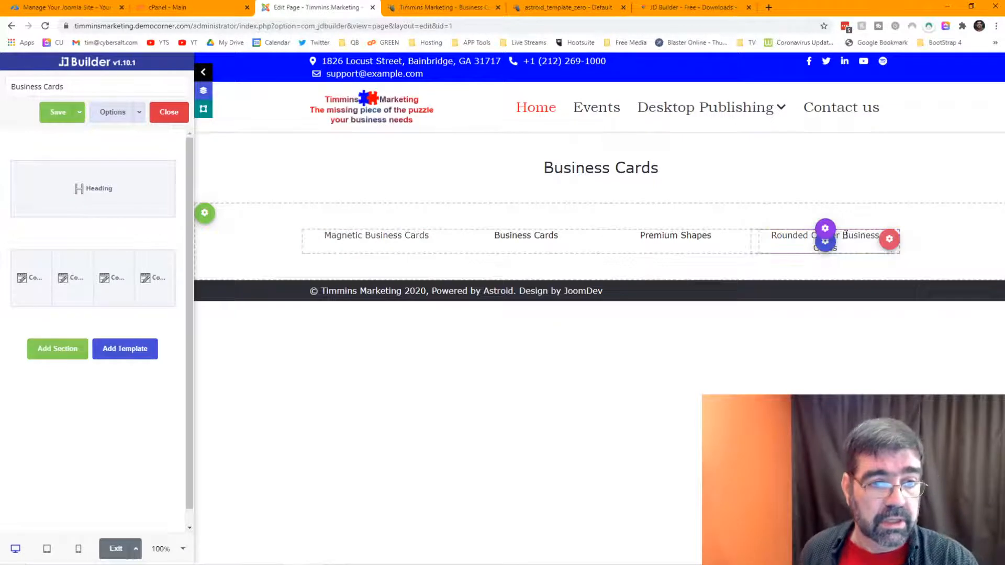
pyautogui.click(889, 241)
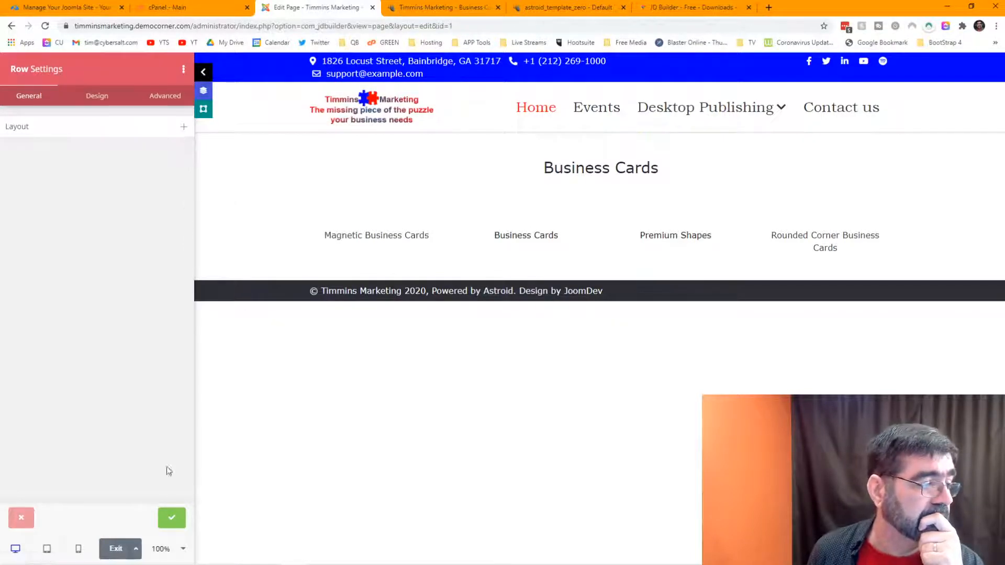
pyautogui.click(172, 516)
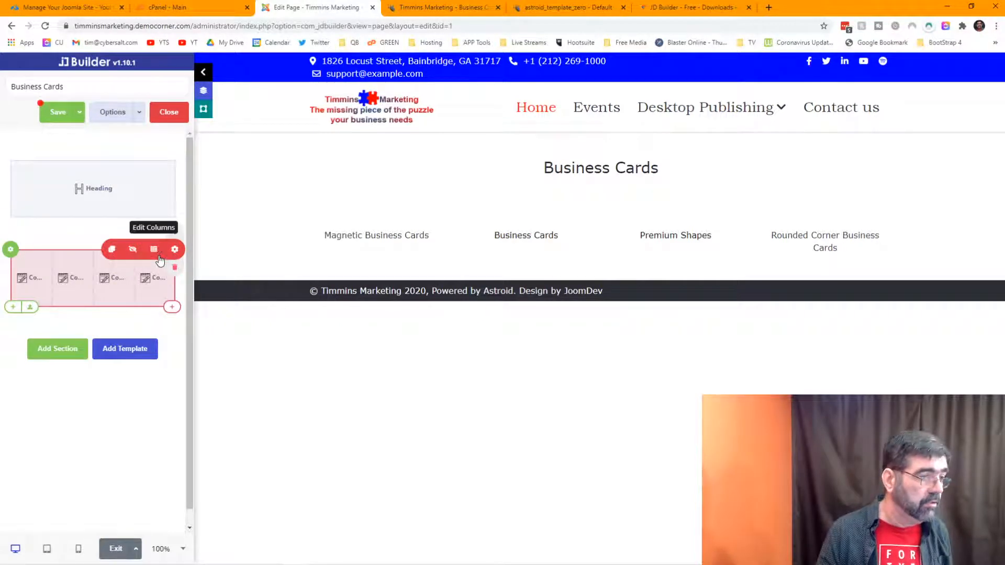
# Step: Duplicate the four card-type columns row and review the copy's content, column and row settings
pyautogui.click(113, 250)
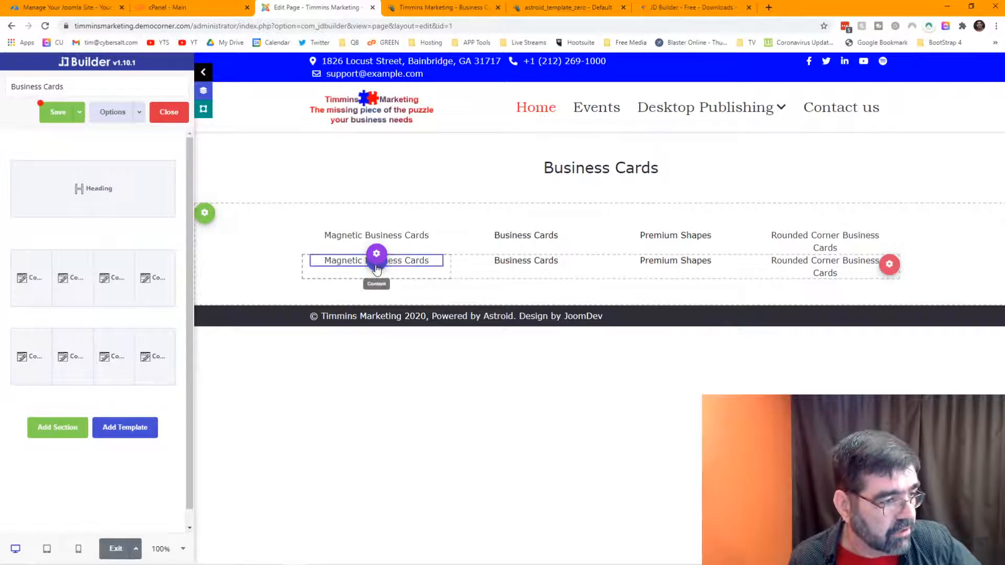
pyautogui.click(376, 266)
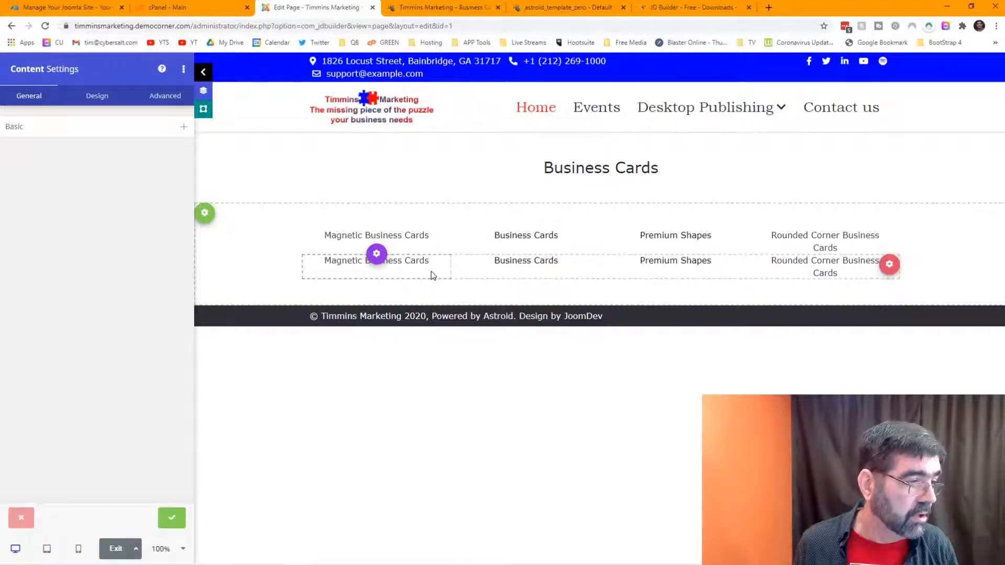
pyautogui.click(380, 258)
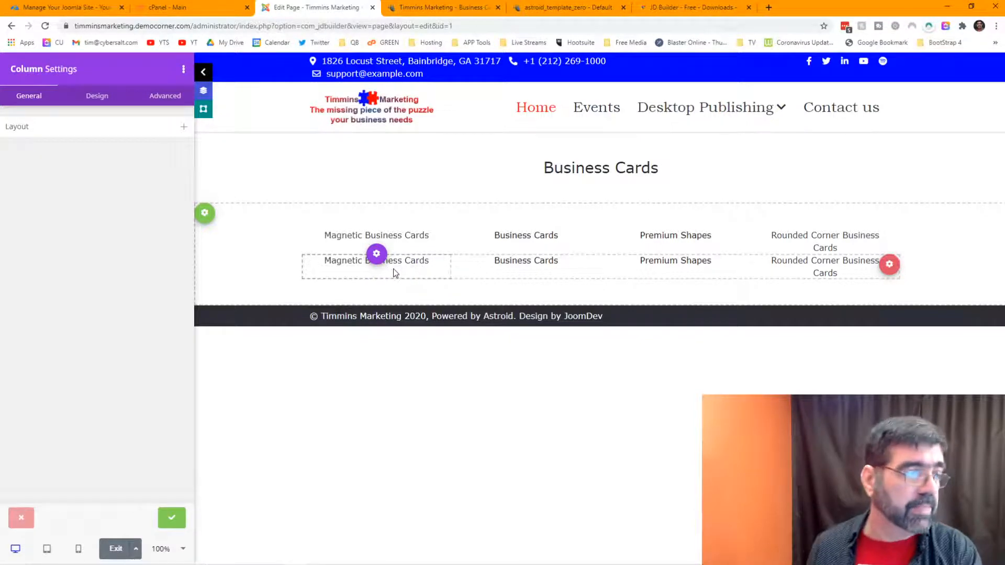
pyautogui.click(889, 267)
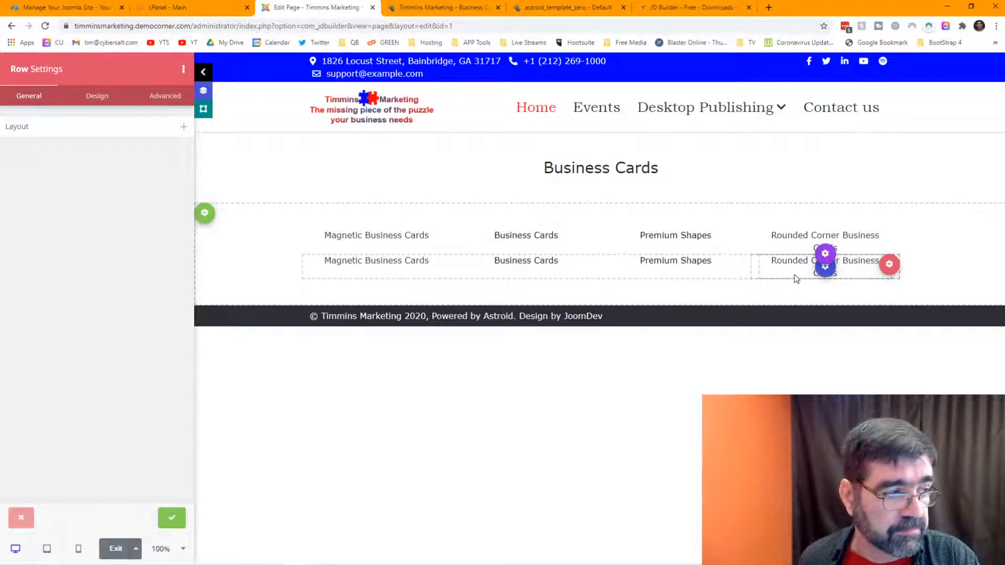
pyautogui.click(172, 518)
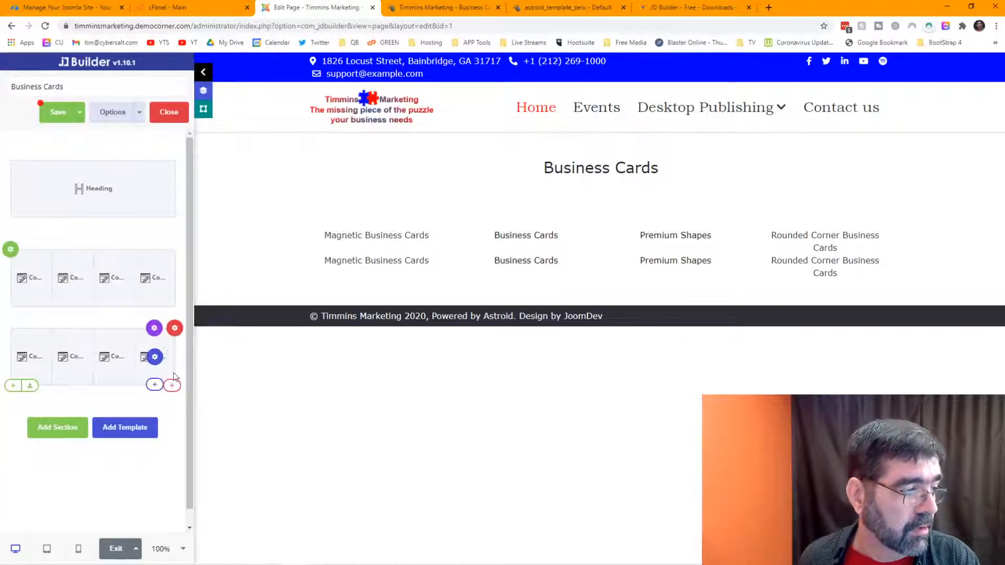
# Step: Delete the duplicate Magnetic, Business Cards, Premium Shapes and Rounded Corner labels from the second row
pyautogui.moveTo(155, 358)
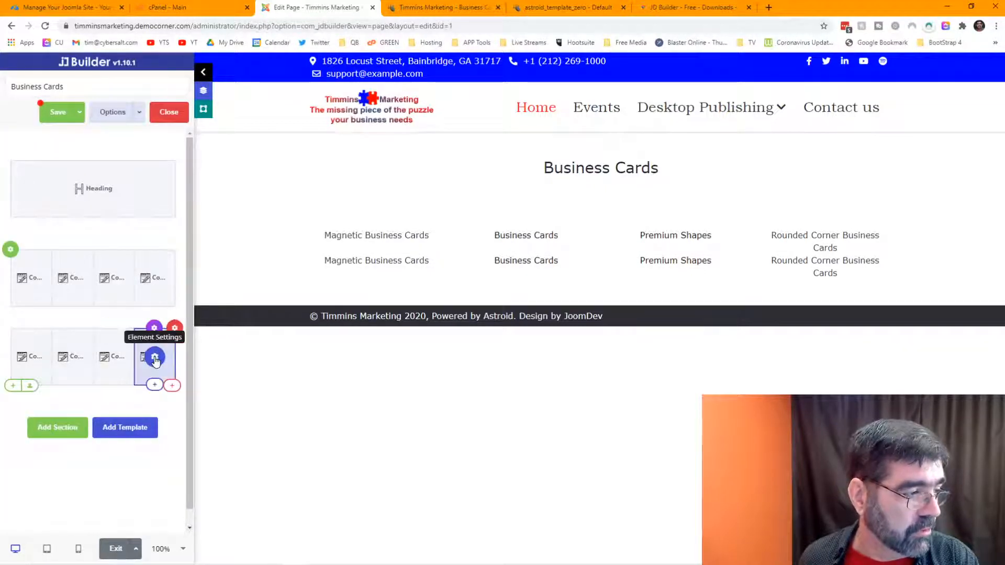
pyautogui.moveTo(52, 362)
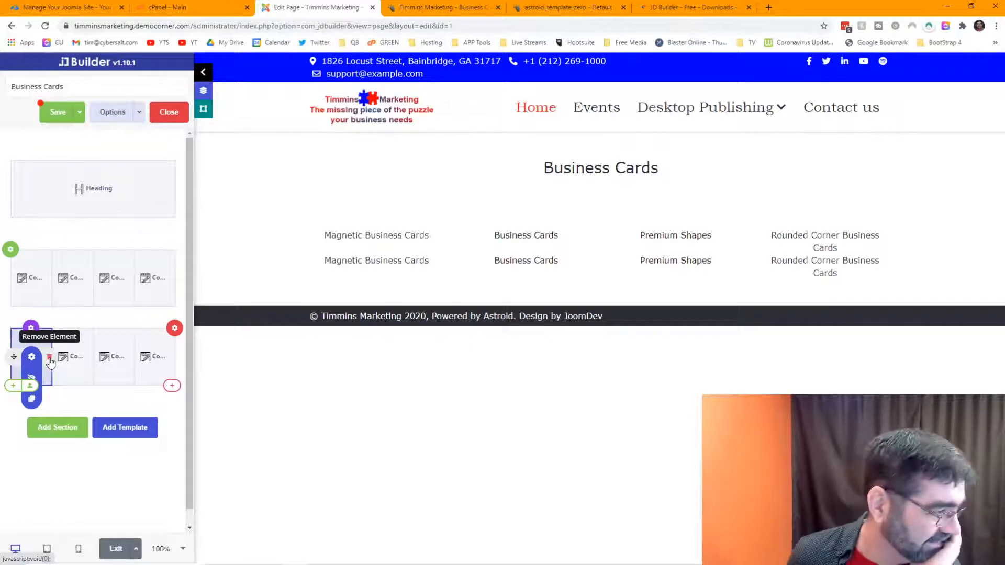
pyautogui.click(49, 358)
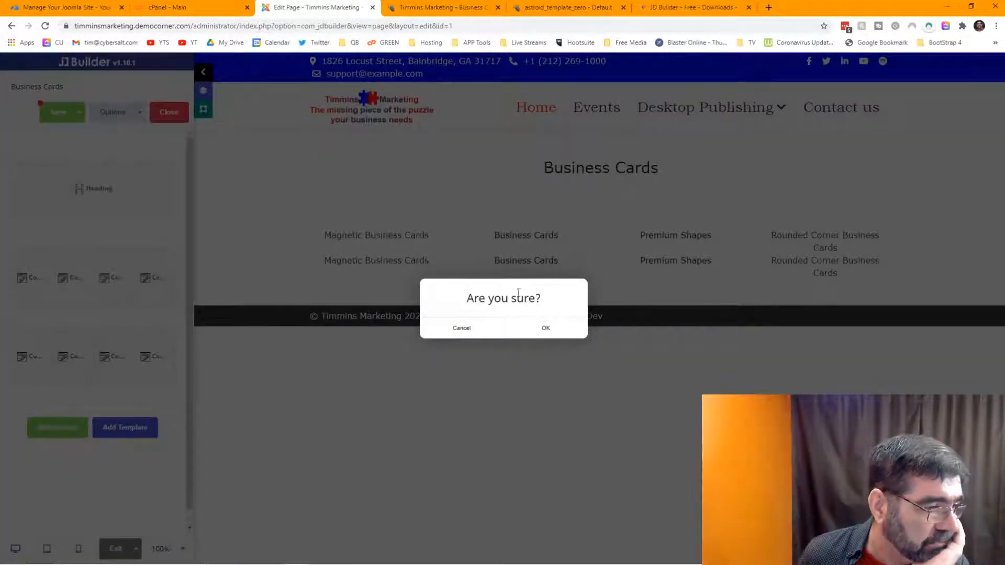
pyautogui.click(562, 337)
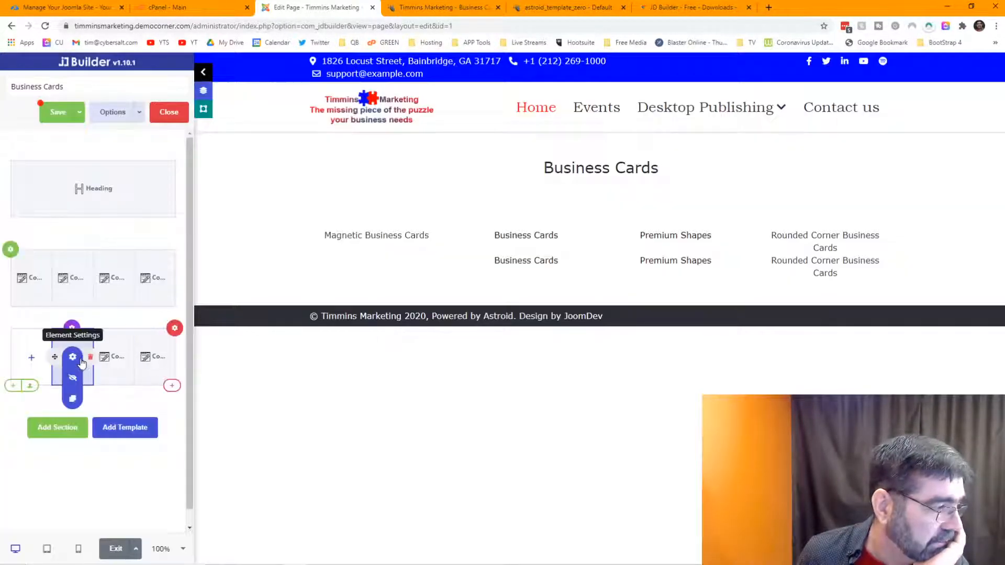
pyautogui.click(79, 361)
pyautogui.click(543, 330)
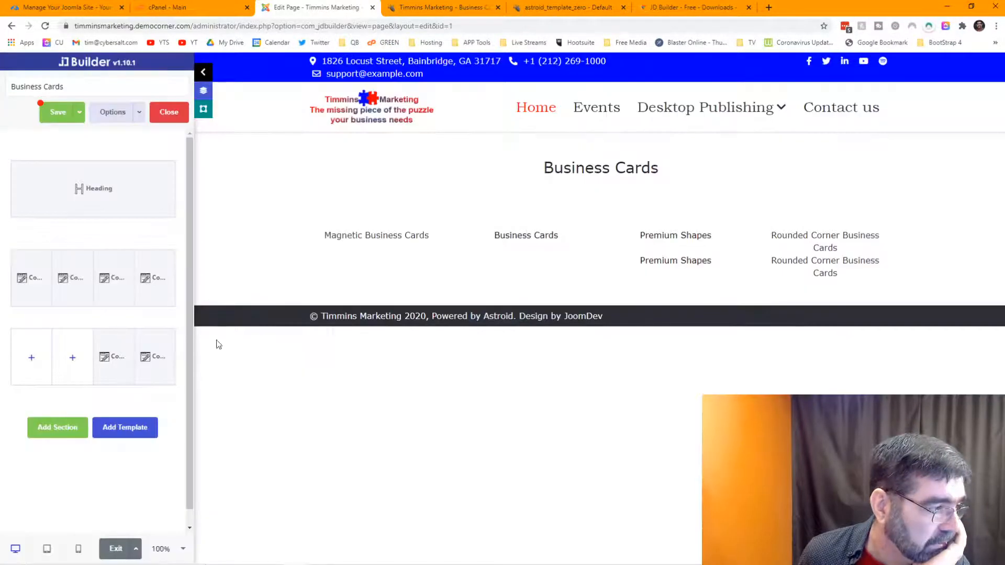
pyautogui.click(132, 359)
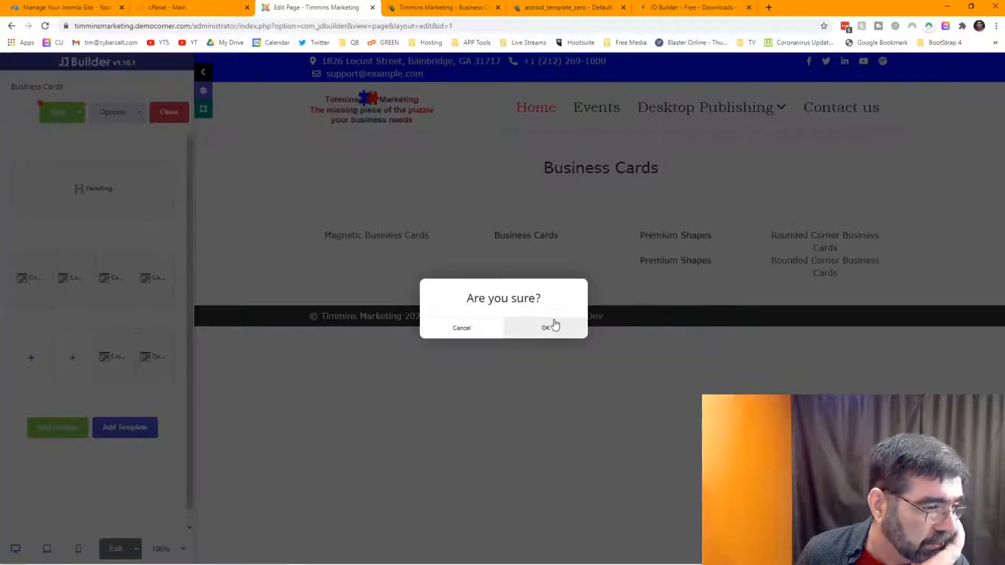
pyautogui.click(554, 328)
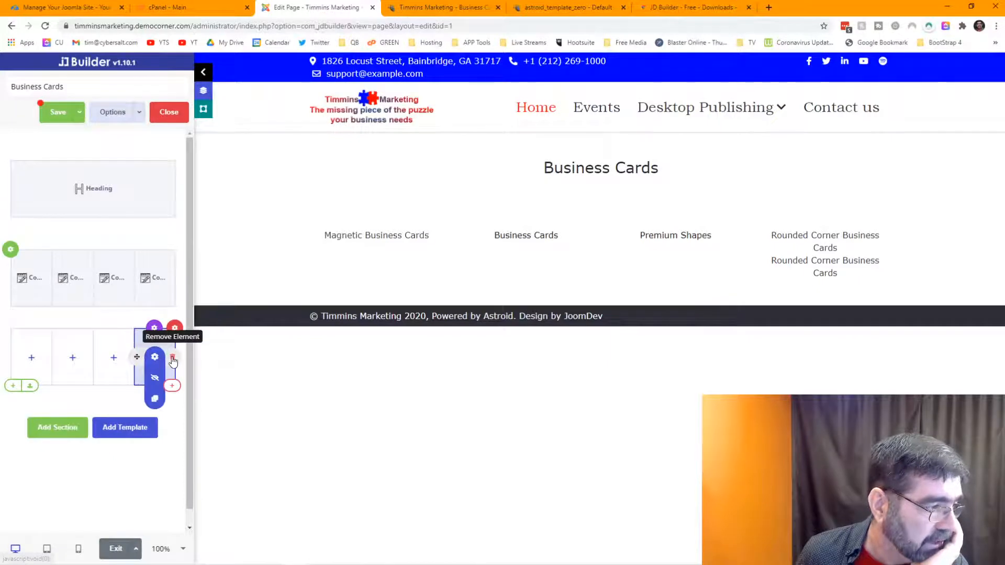
pyautogui.click(172, 358)
pyautogui.click(563, 326)
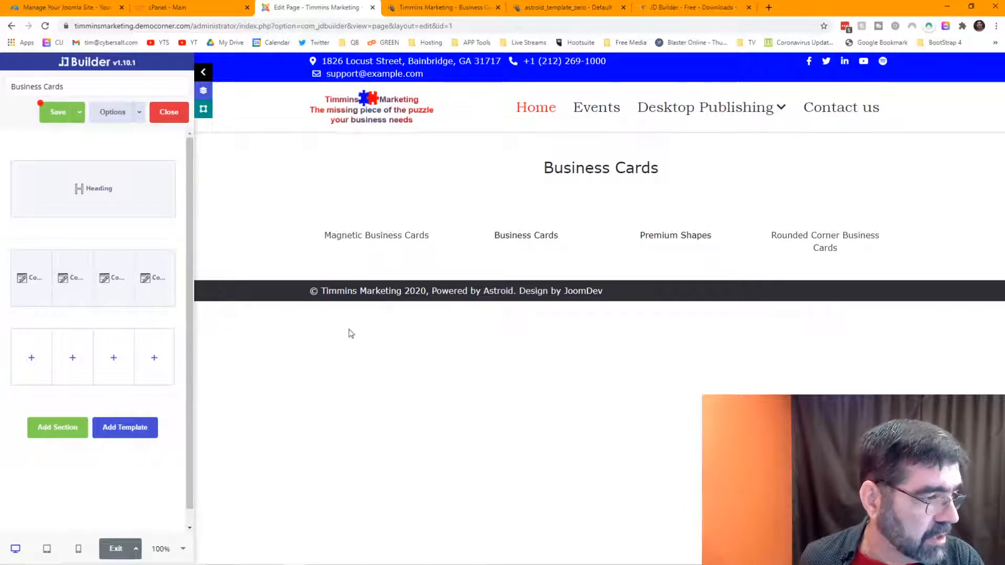
pyautogui.click(32, 359)
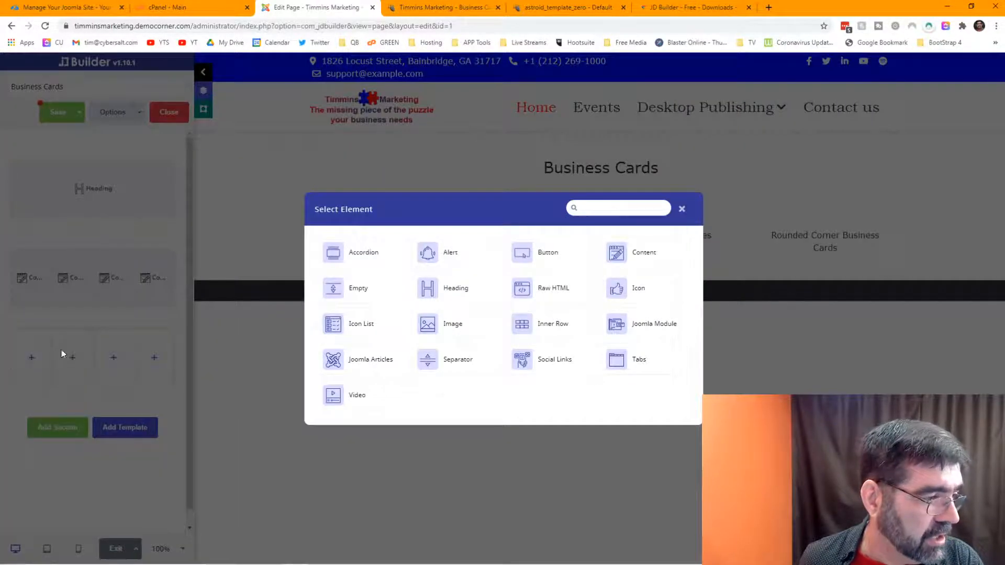
# Step: Insert an Icon List into the first empty column and switch its first item's icon to Check
pyautogui.click(356, 332)
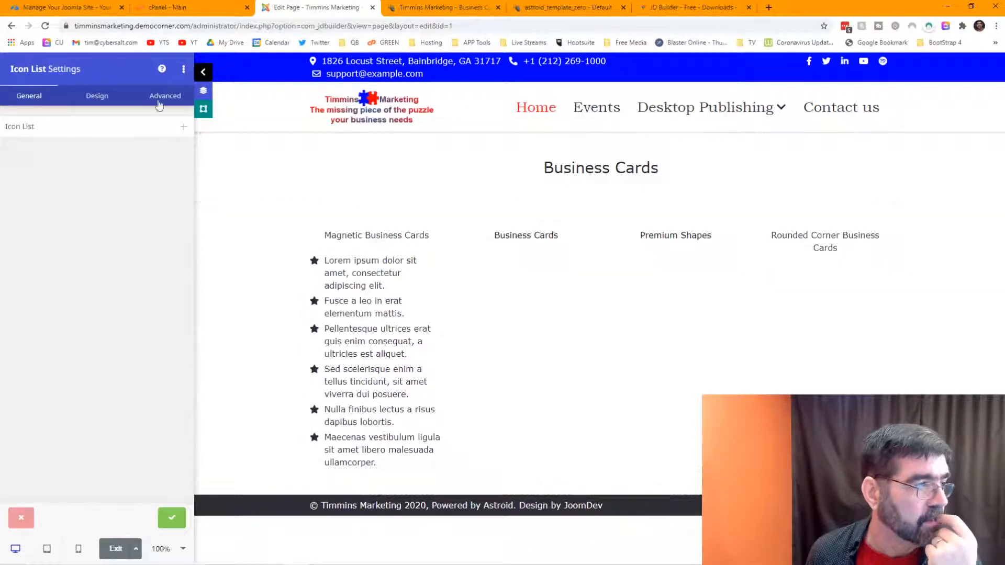
pyautogui.click(101, 130)
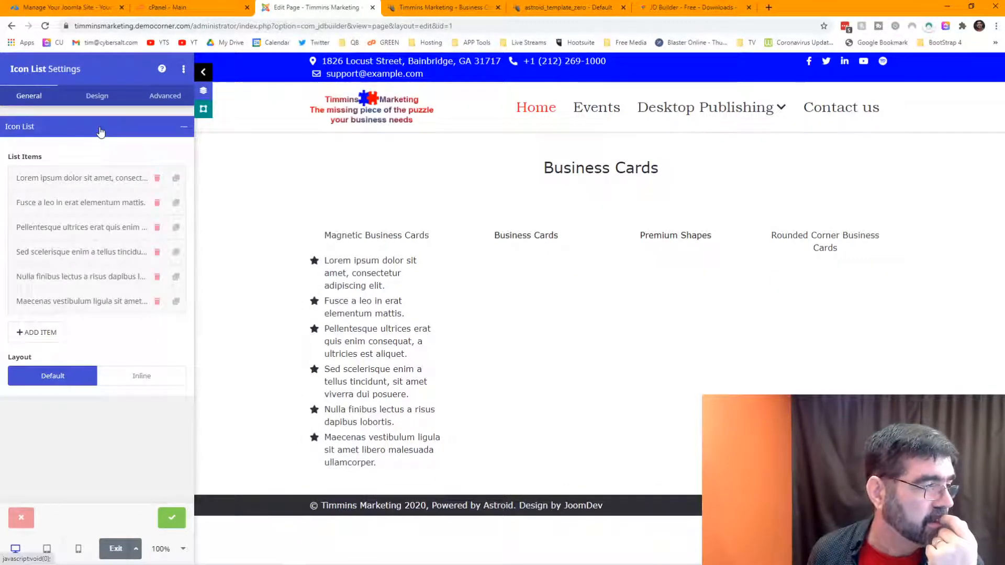
pyautogui.click(107, 180)
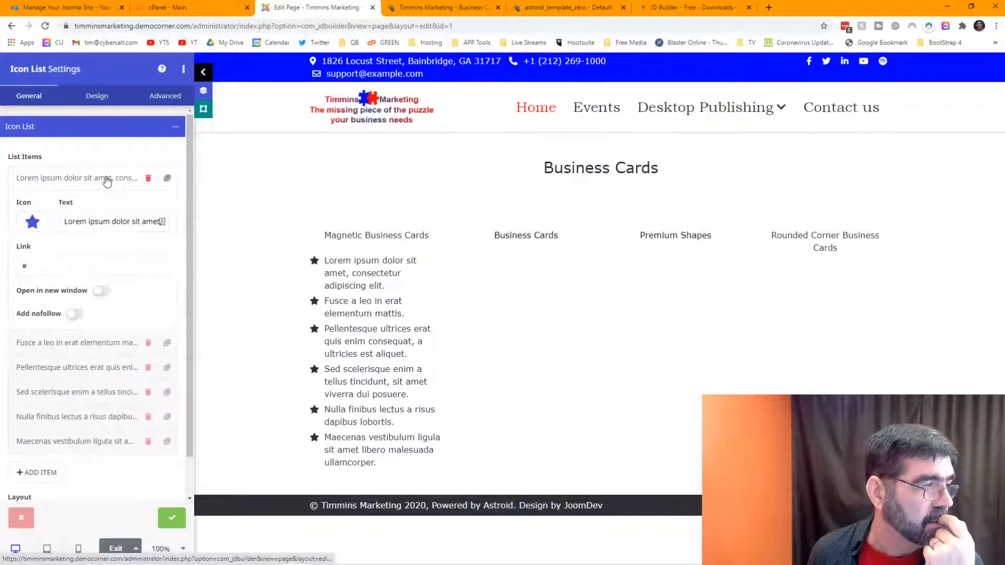
pyautogui.click(33, 222)
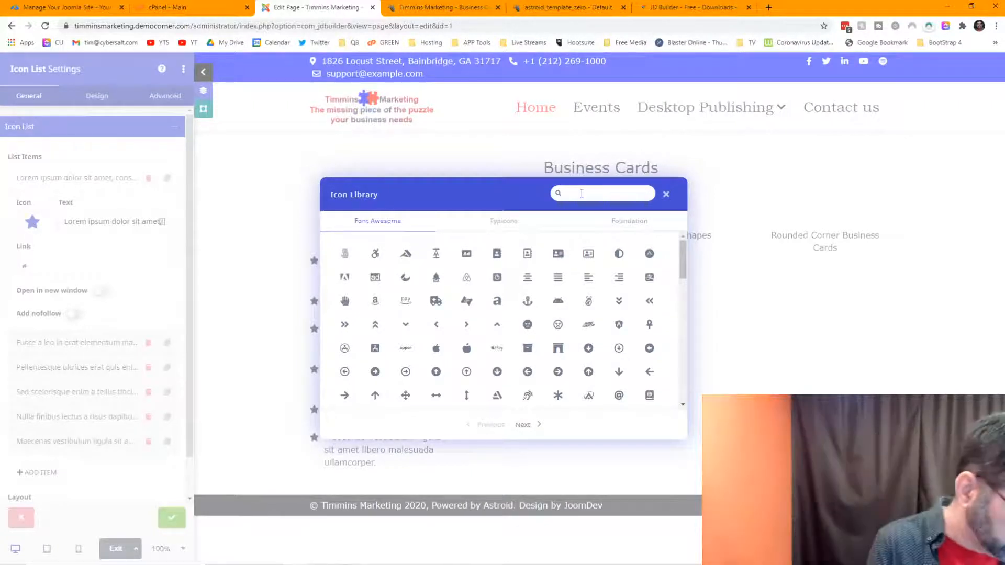
pyautogui.write('check')
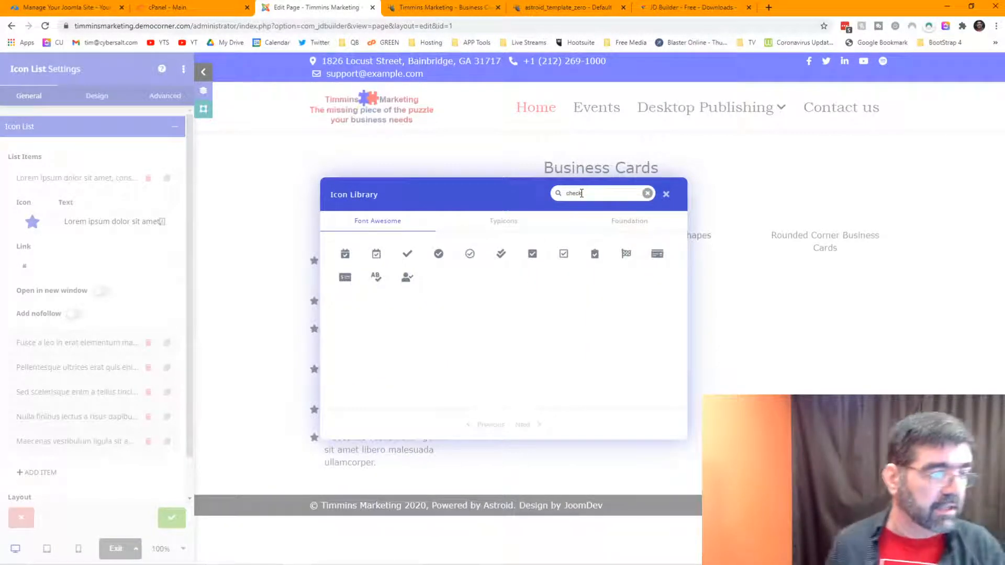
pyautogui.click(406, 255)
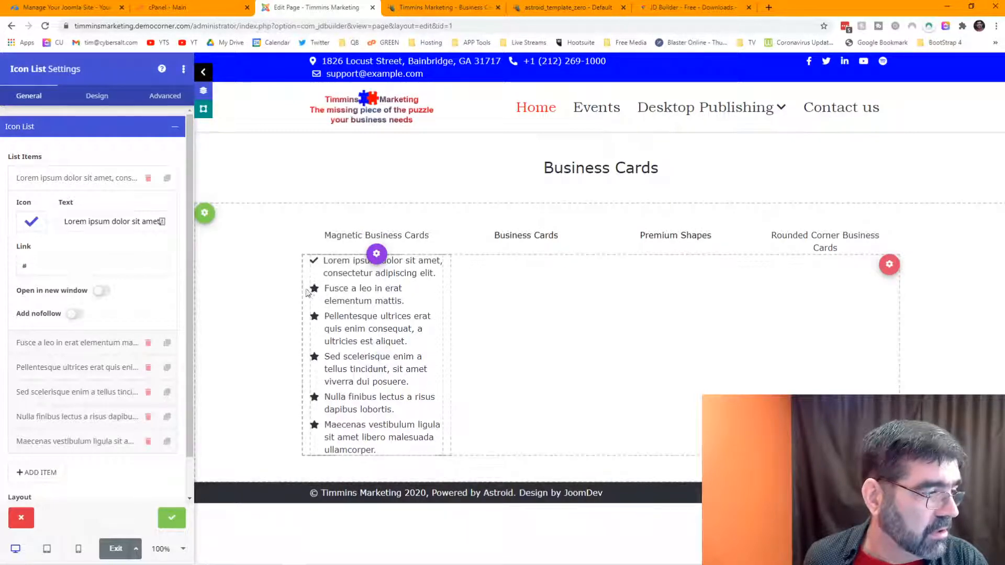
# Step: Delete the placeholder items so only one list item remains
pyautogui.scroll(-1, 141, 239)
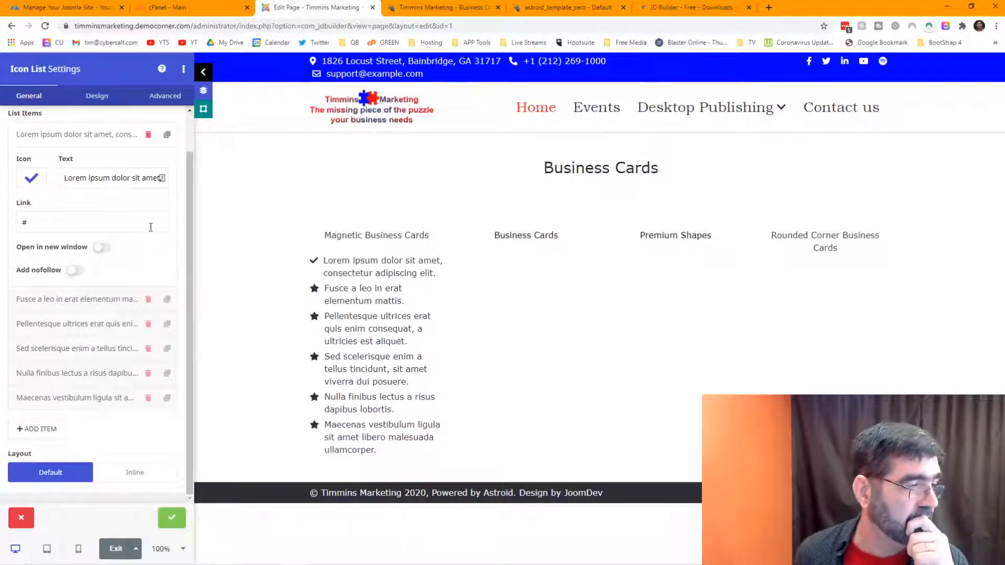
pyautogui.click(148, 299)
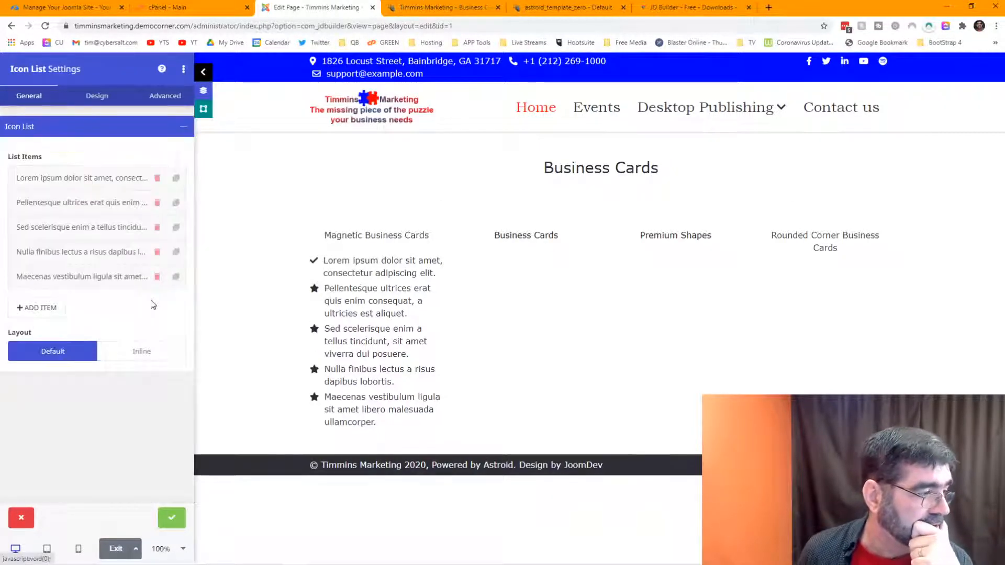
pyautogui.click(156, 179)
pyautogui.click(156, 180)
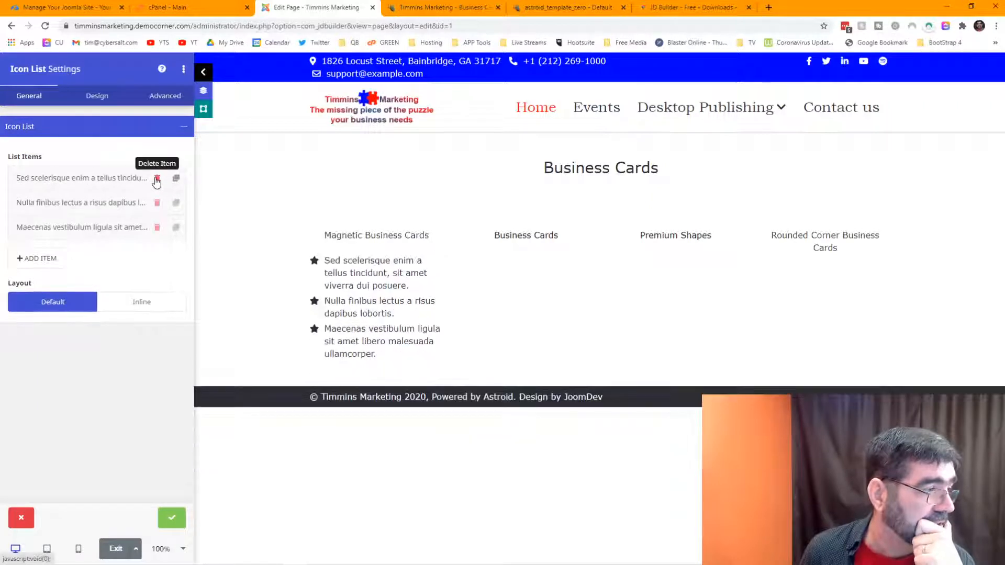
pyautogui.click(157, 180)
pyautogui.click(157, 179)
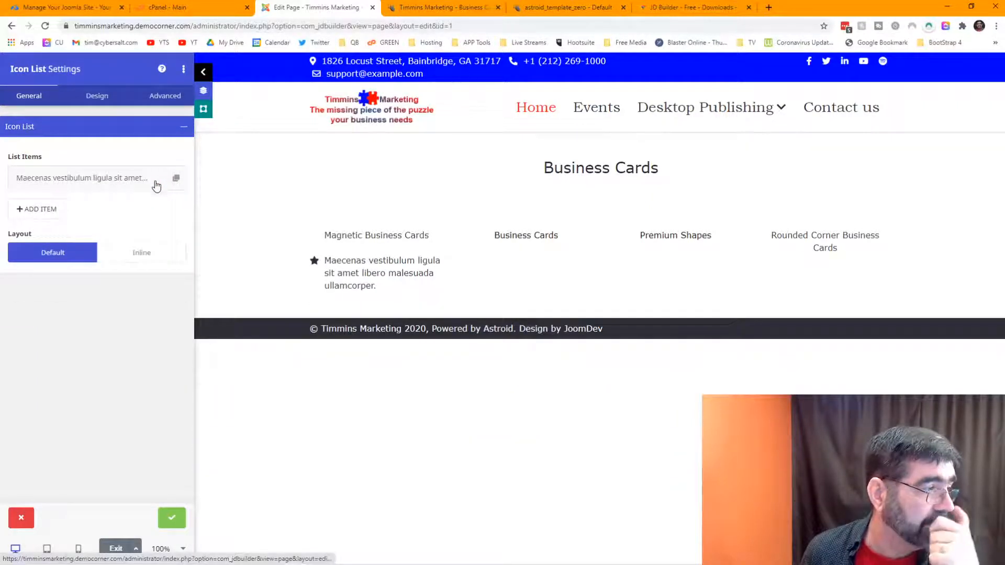
# Step: Give the remaining item a Check icon and the text 'Magnetic Business Cards', keeping link #
pyautogui.click(132, 183)
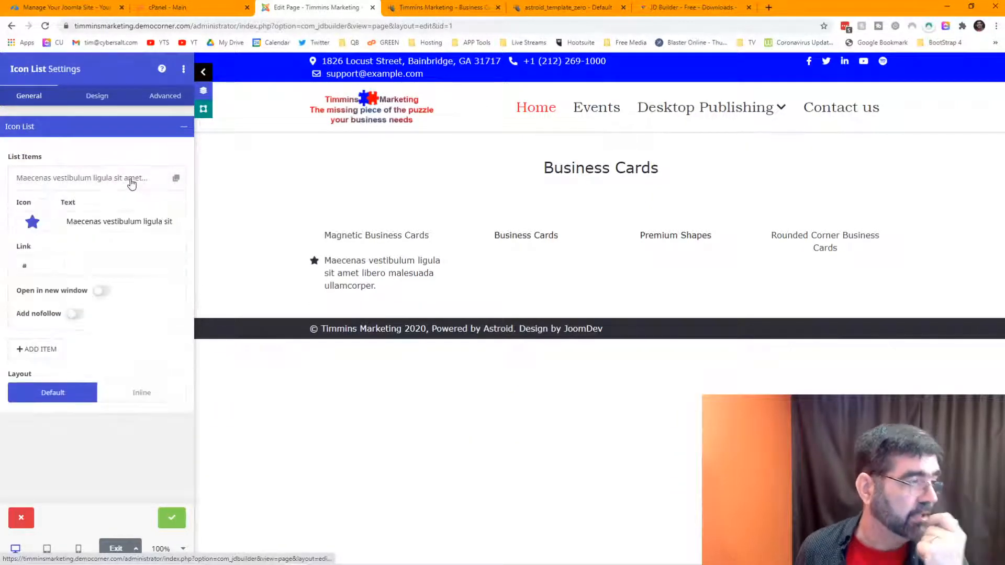
pyautogui.click(32, 221)
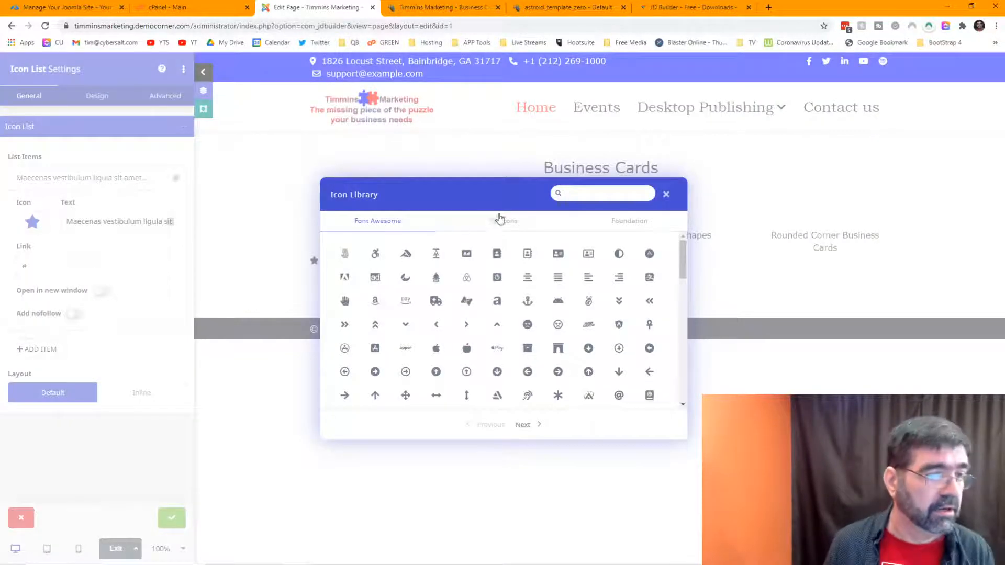
pyautogui.click(588, 192)
pyautogui.write('chec')
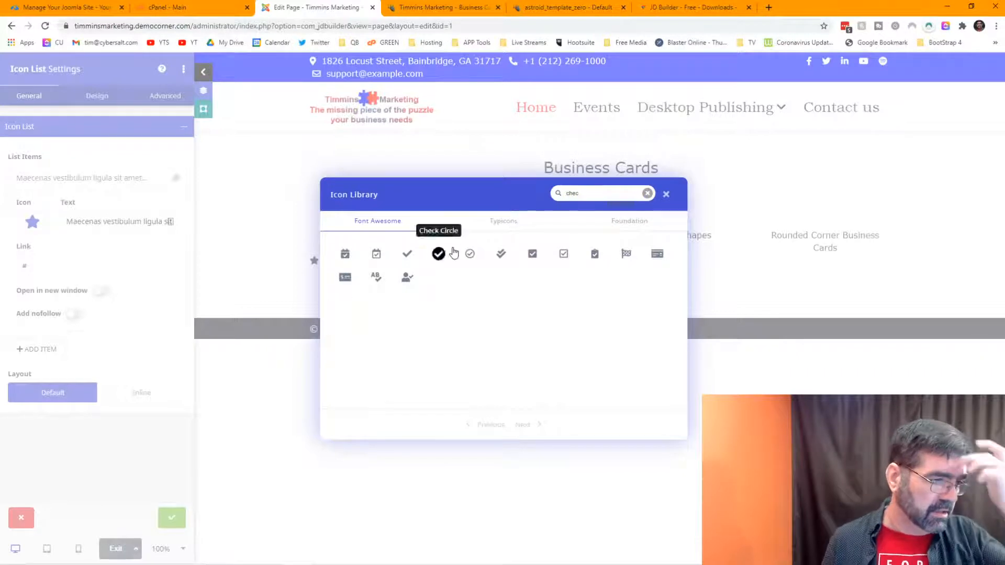
pyautogui.click(407, 254)
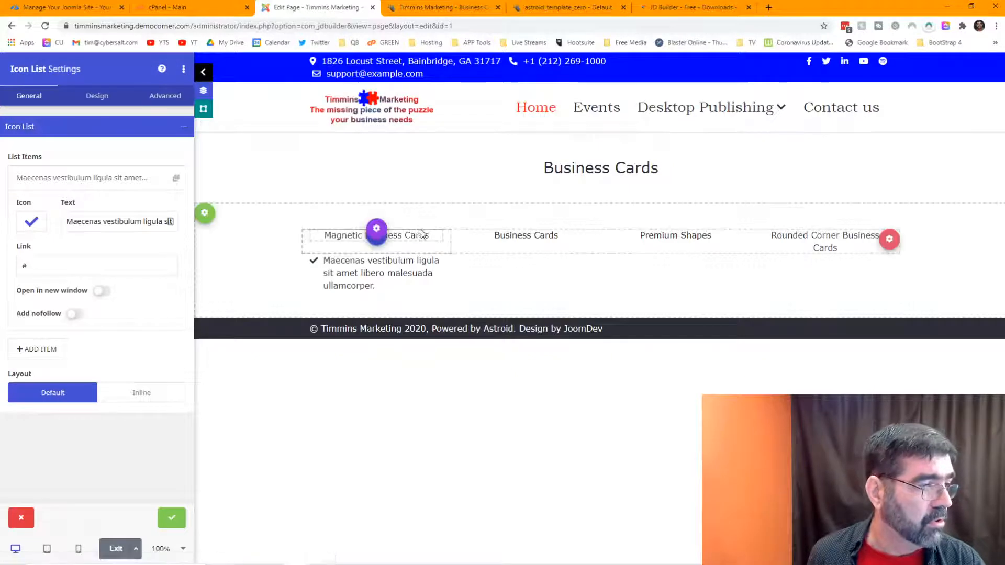
pyautogui.click(105, 180)
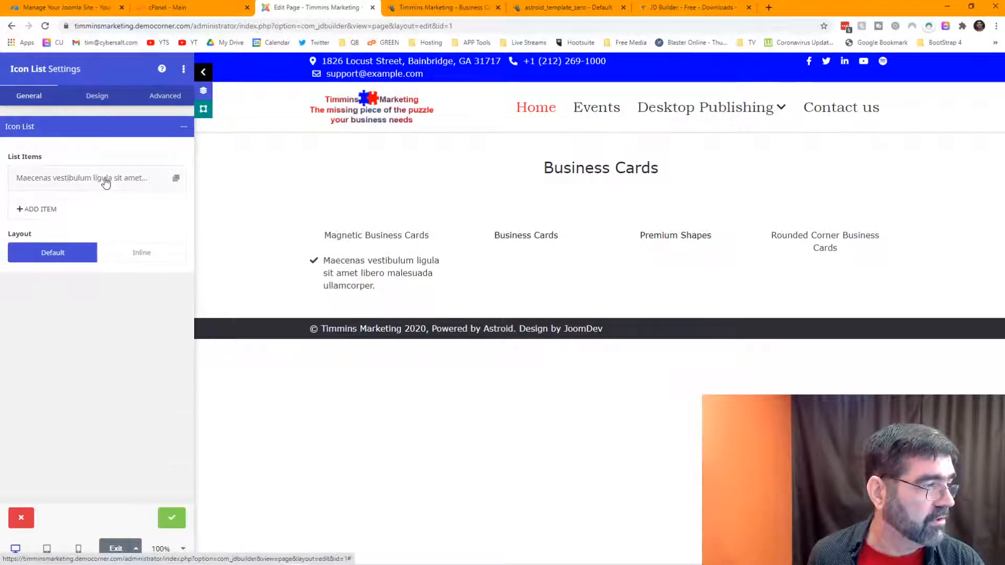
pyautogui.click(105, 180)
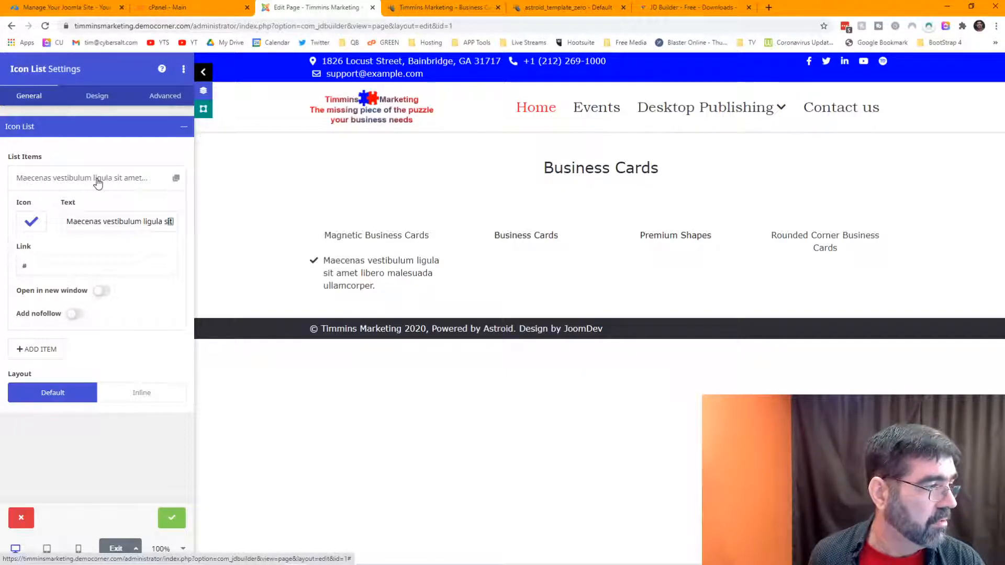
pyautogui.click(100, 220)
pyautogui.hotkey('ctrl', 'a')
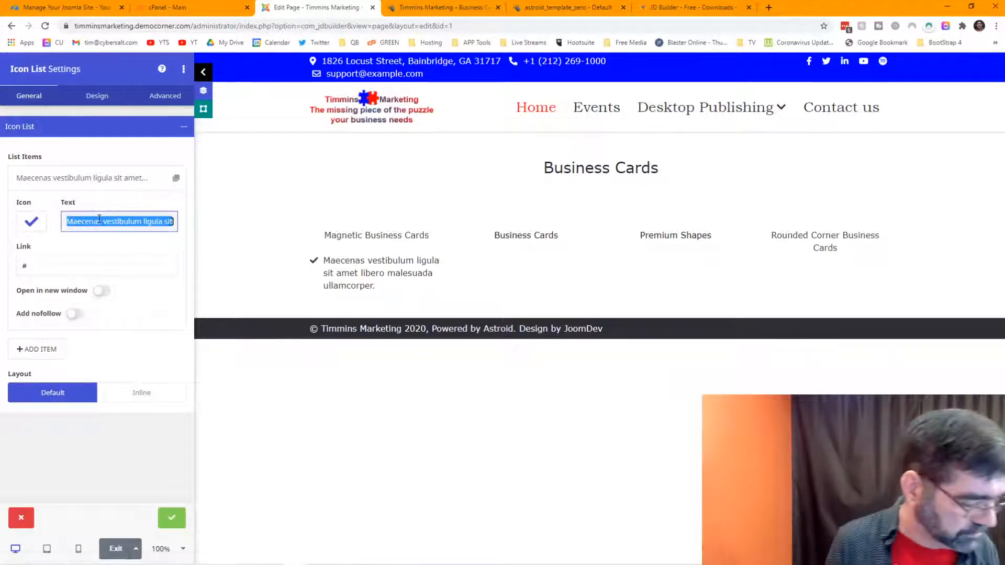
pyautogui.write('Magnetic')
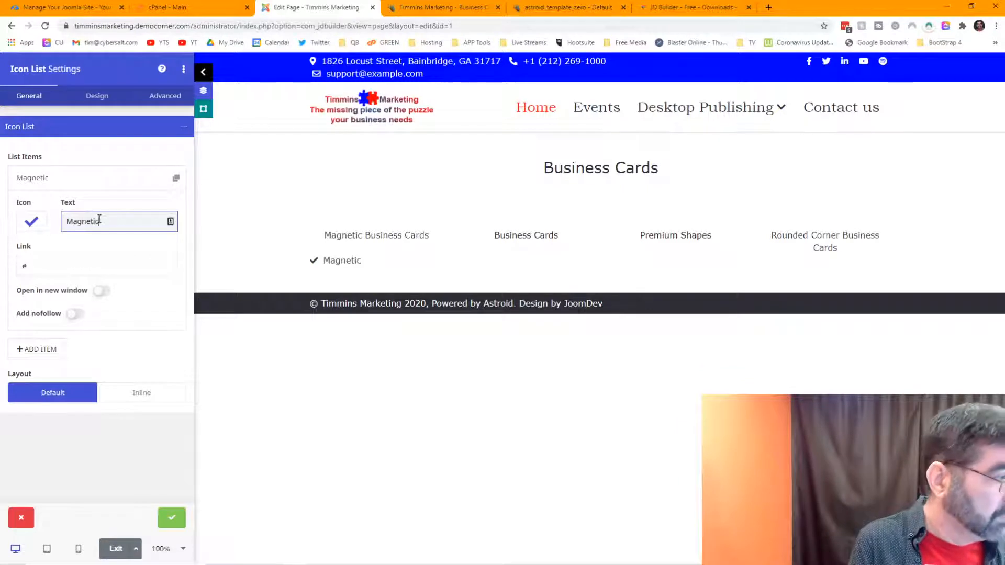
pyautogui.write(' Business Car')
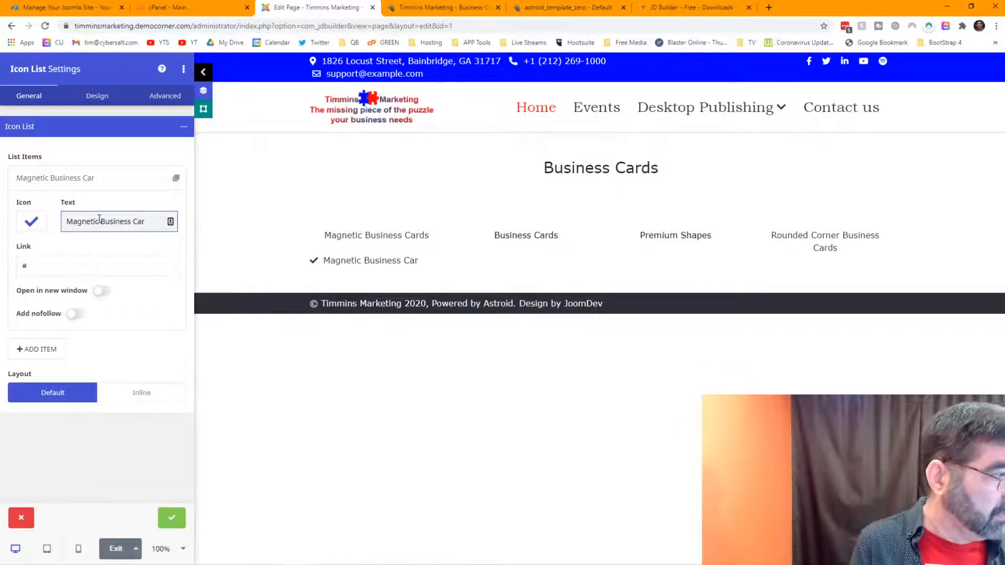
pyautogui.write('ds')
pyautogui.press('Tab')
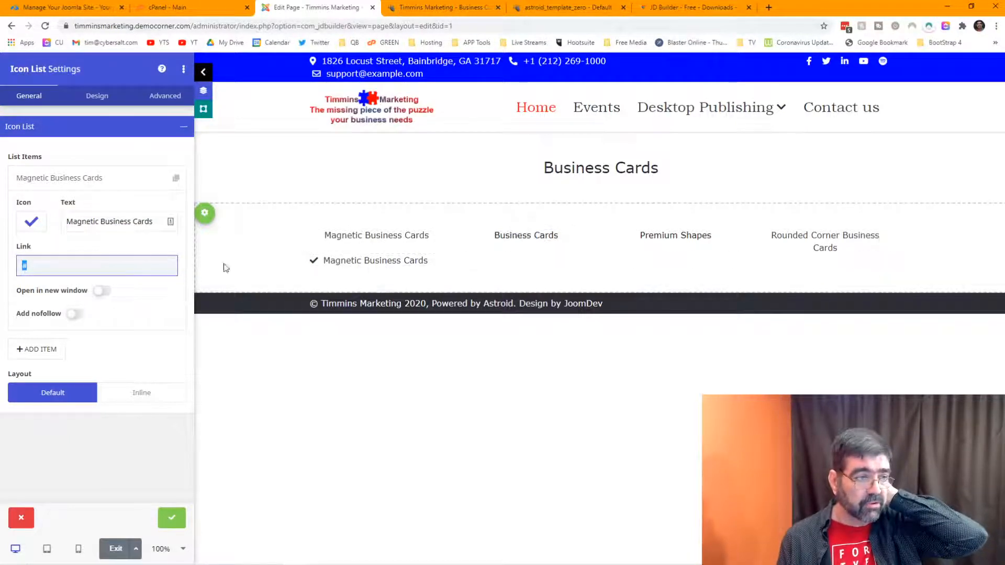
pyautogui.click(152, 322)
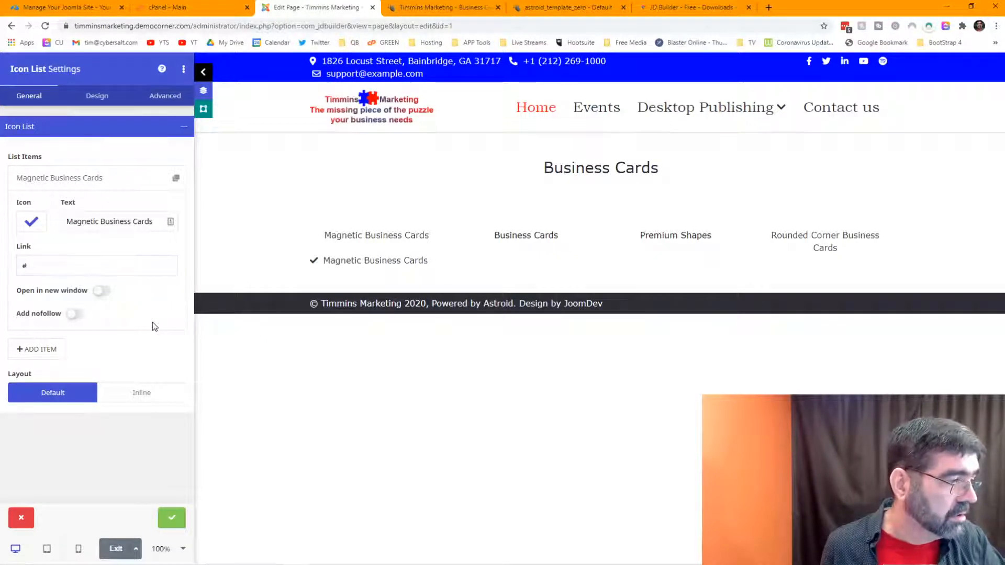
# Step: Add a new Item #2 to the list and give it the Check icon
pyautogui.click(58, 350)
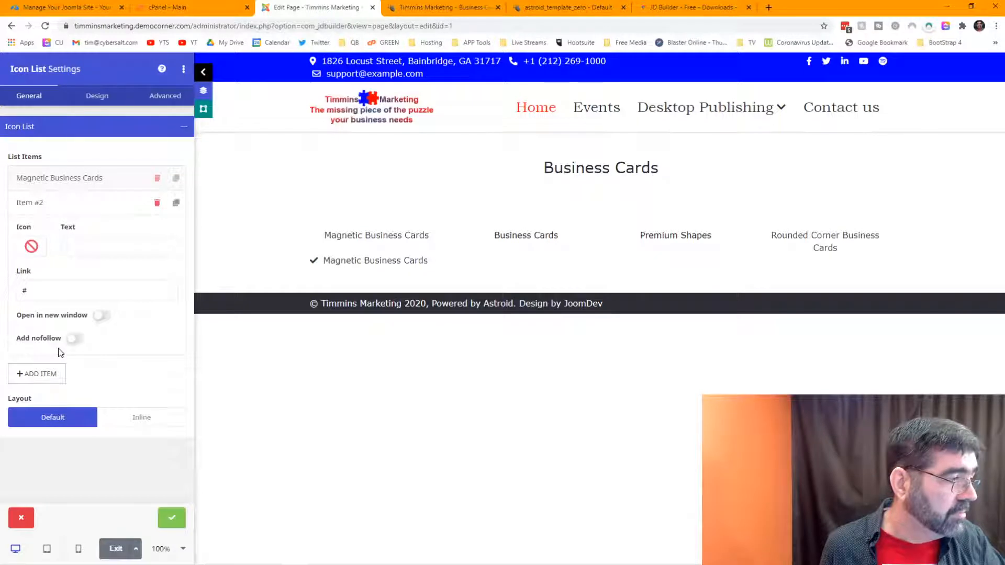
pyautogui.click(89, 205)
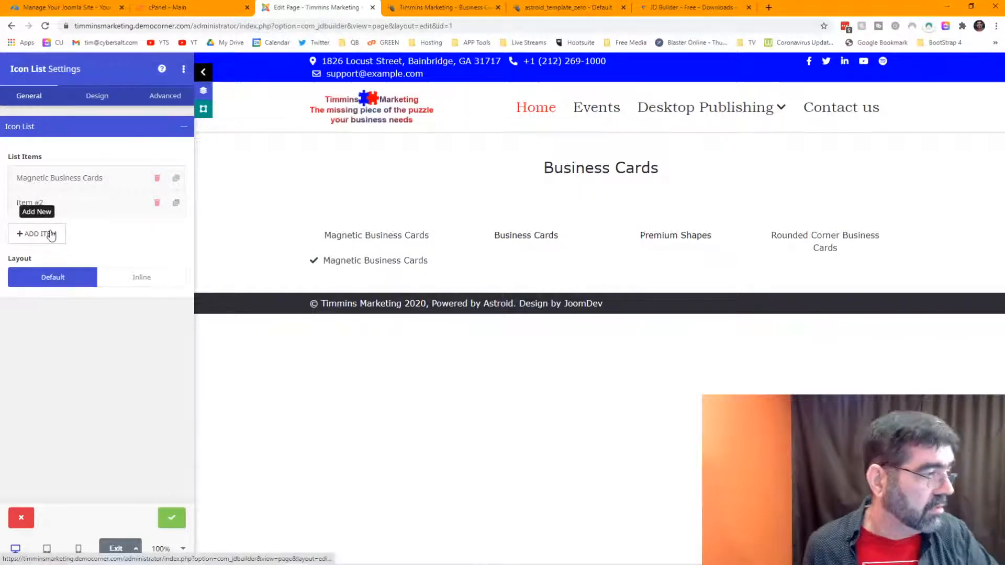
pyautogui.click(113, 203)
pyautogui.click(31, 246)
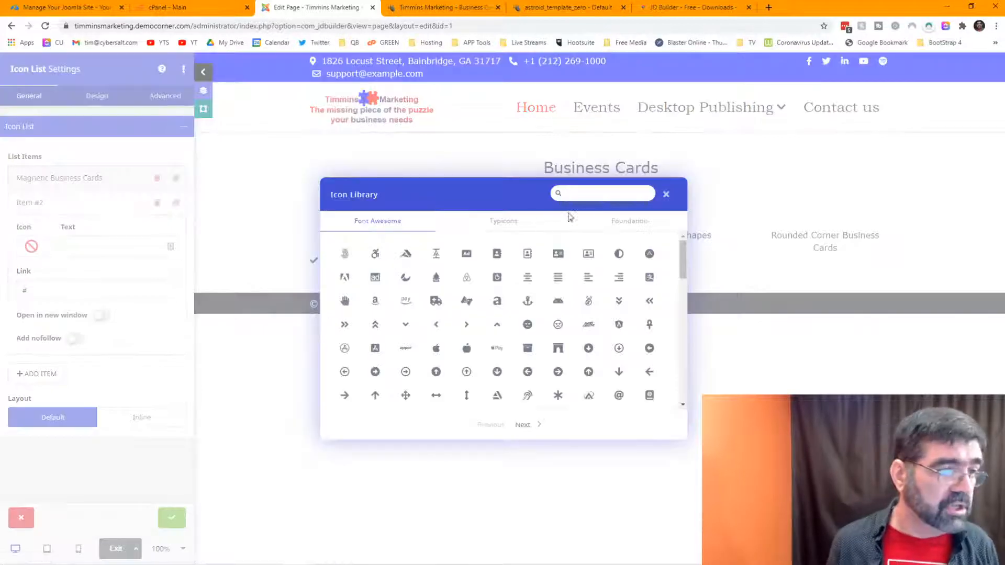
pyautogui.write('check')
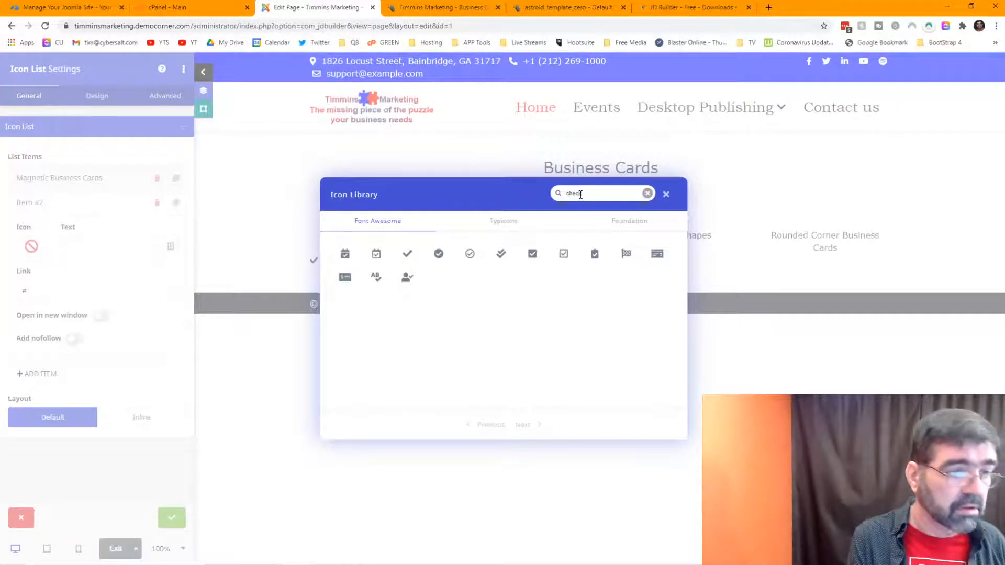
pyautogui.click(408, 253)
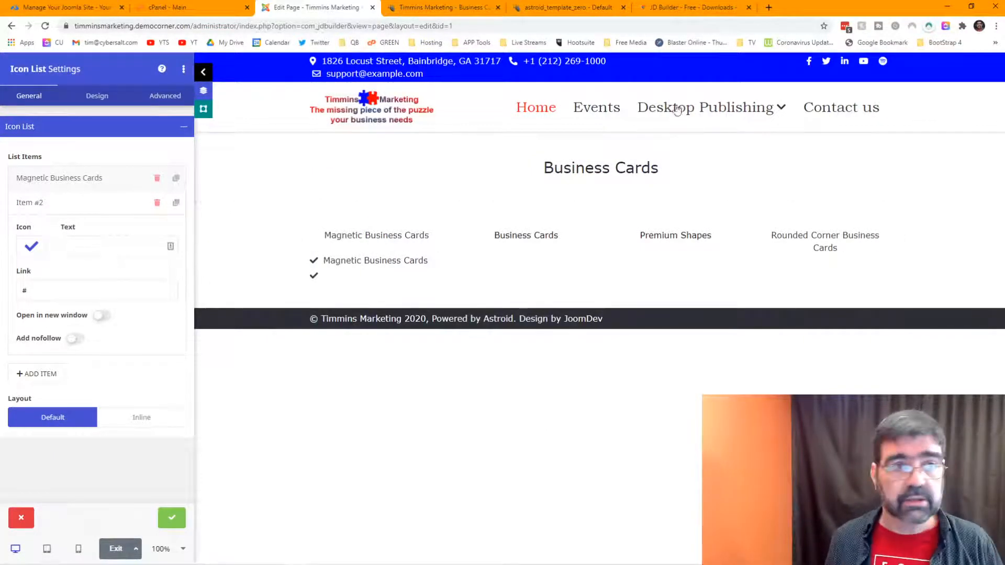
# Step: Copy Premium Papers, Linen Business Cards and Premium Plus Business Cards from the live page's table
pyautogui.click(412, 9)
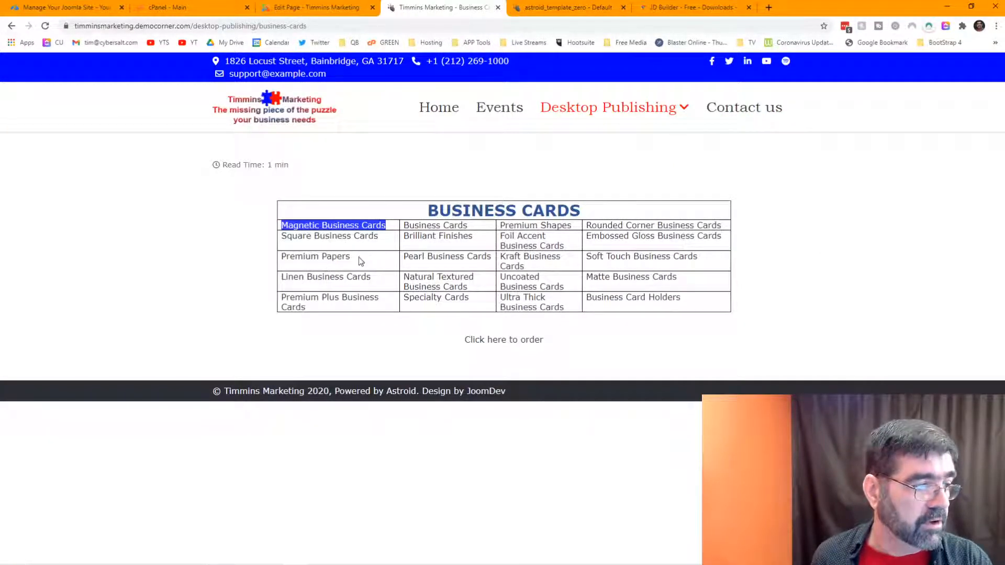
pyautogui.moveTo(361, 262); pyautogui.dragTo(288, 260)
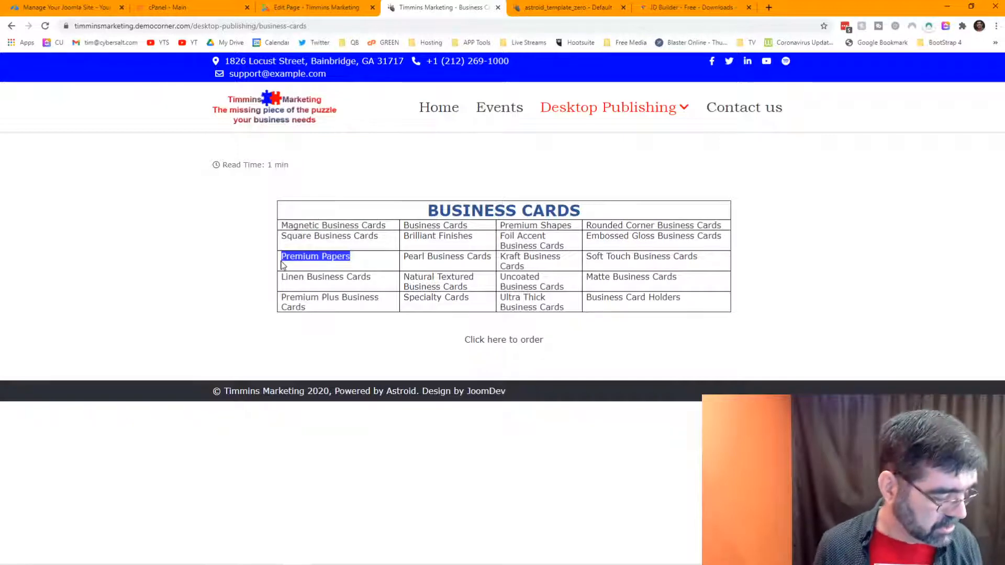
pyautogui.moveTo(373, 280); pyautogui.dragTo(274, 279)
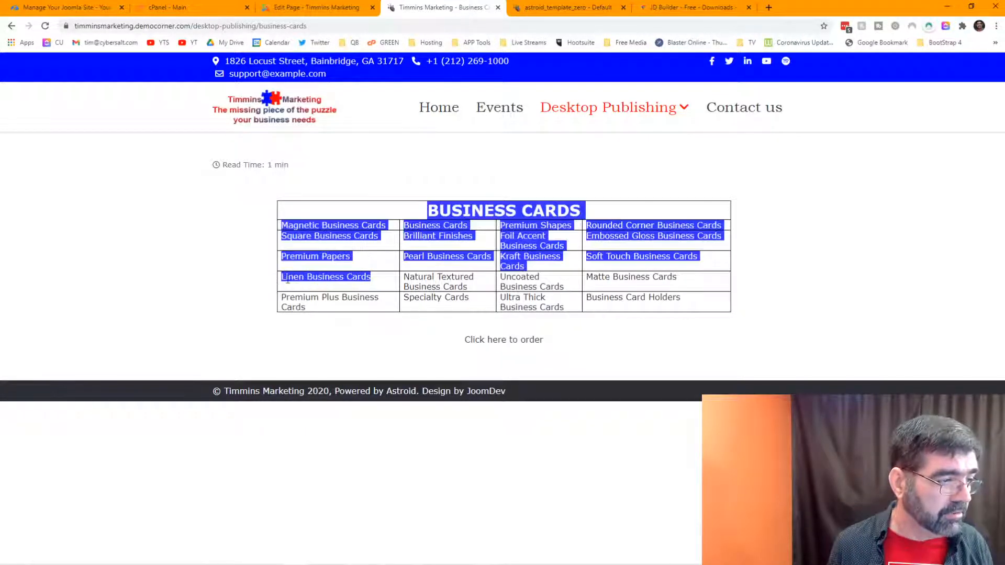
pyautogui.click(349, 277)
pyautogui.moveTo(373, 281); pyautogui.dragTo(283, 279)
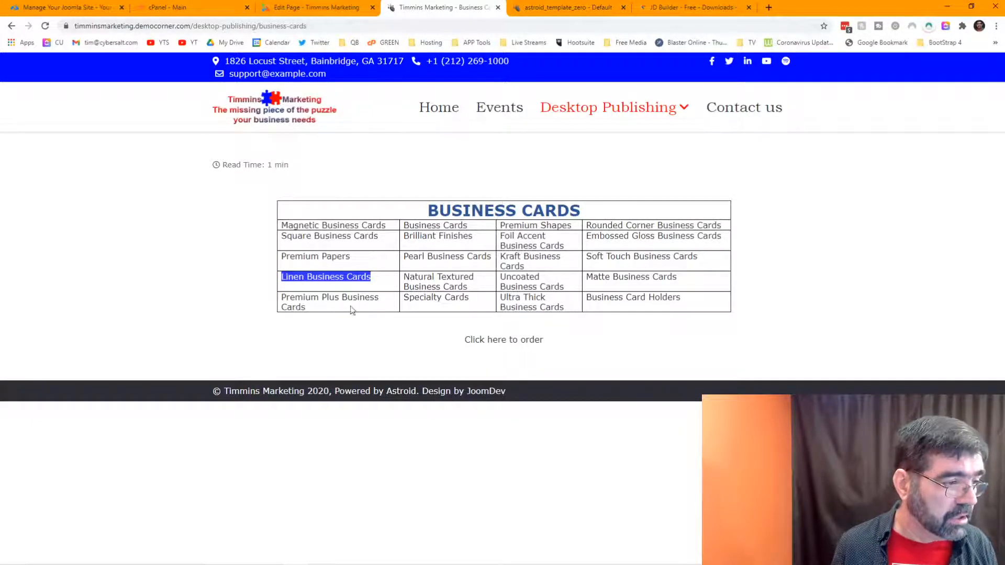
pyautogui.moveTo(322, 310); pyautogui.dragTo(280, 297)
pyautogui.press('super+c')
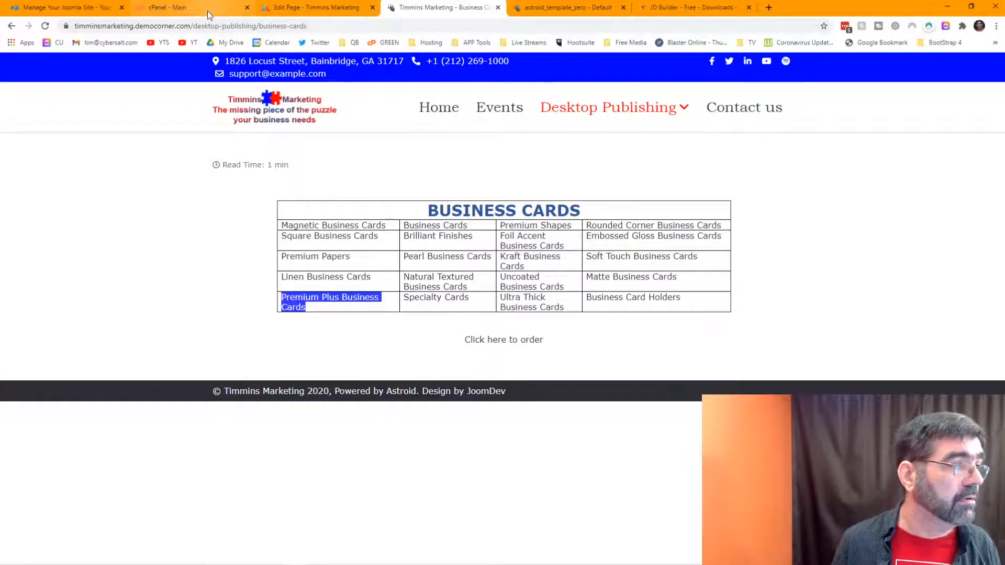
pyautogui.click(311, 9)
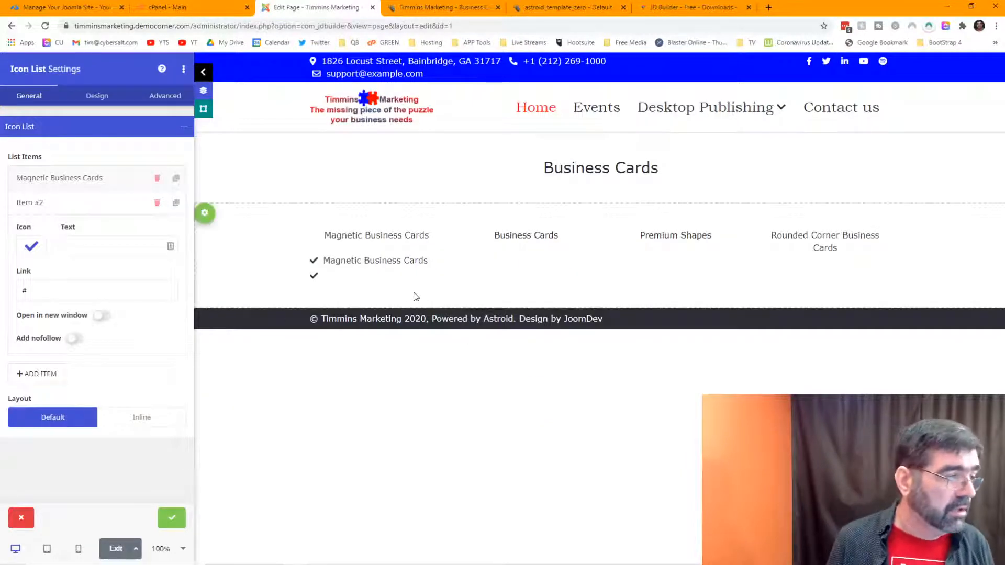
# Step: Paste 'Premium Papers' as the second item's text and duplicate that item twice
pyautogui.click(121, 250)
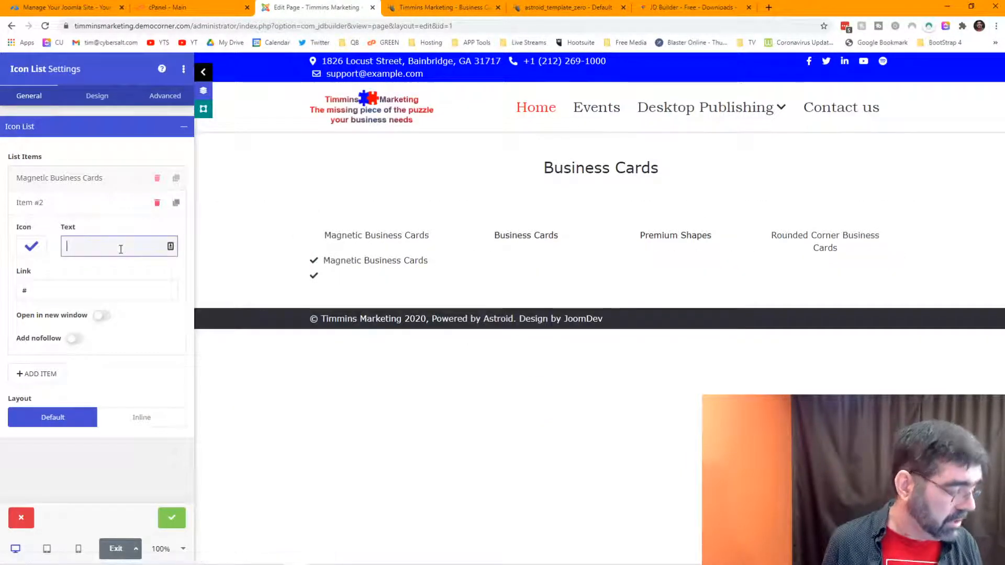
pyautogui.press('super+v')
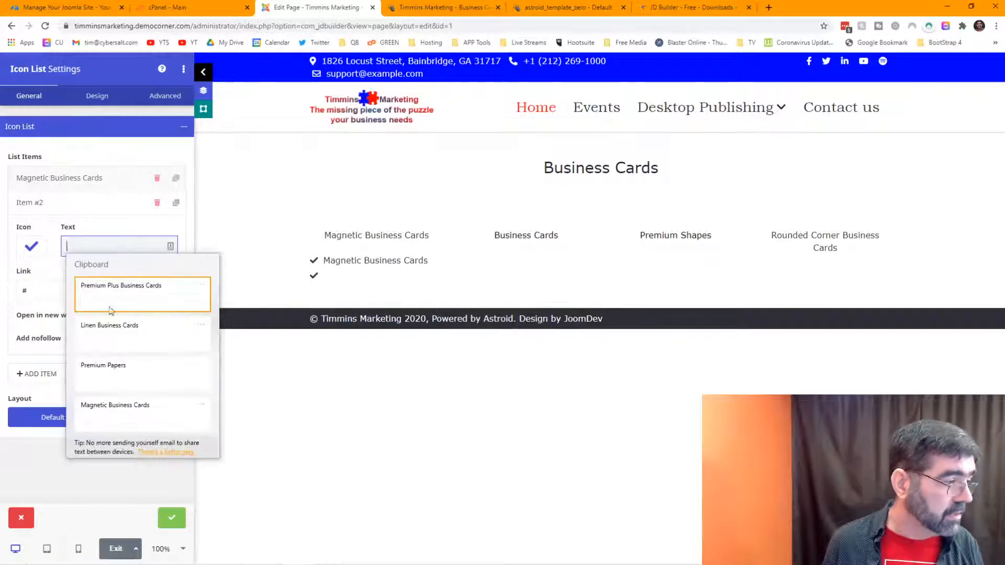
pyautogui.click(110, 380)
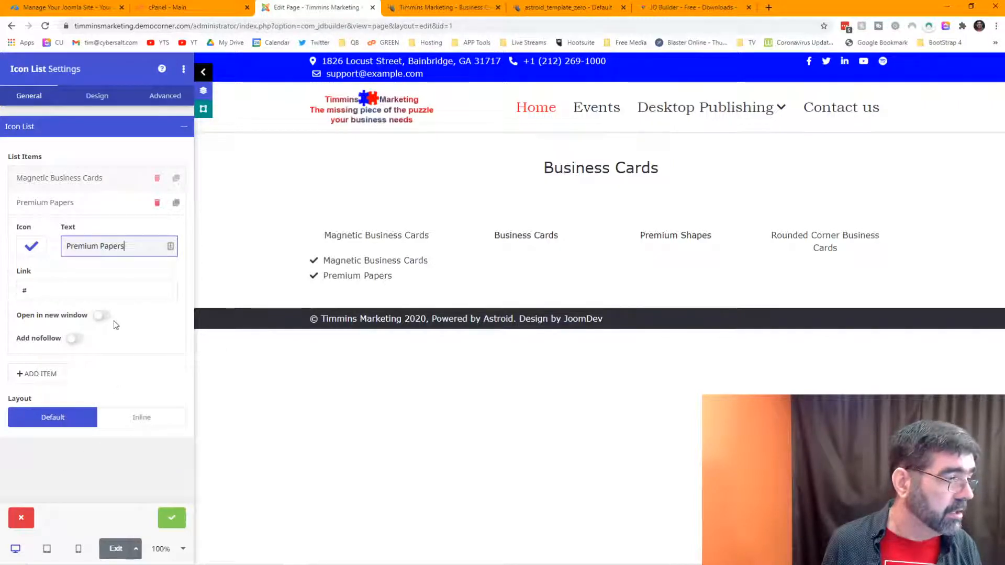
pyautogui.click(176, 206)
pyautogui.click(177, 206)
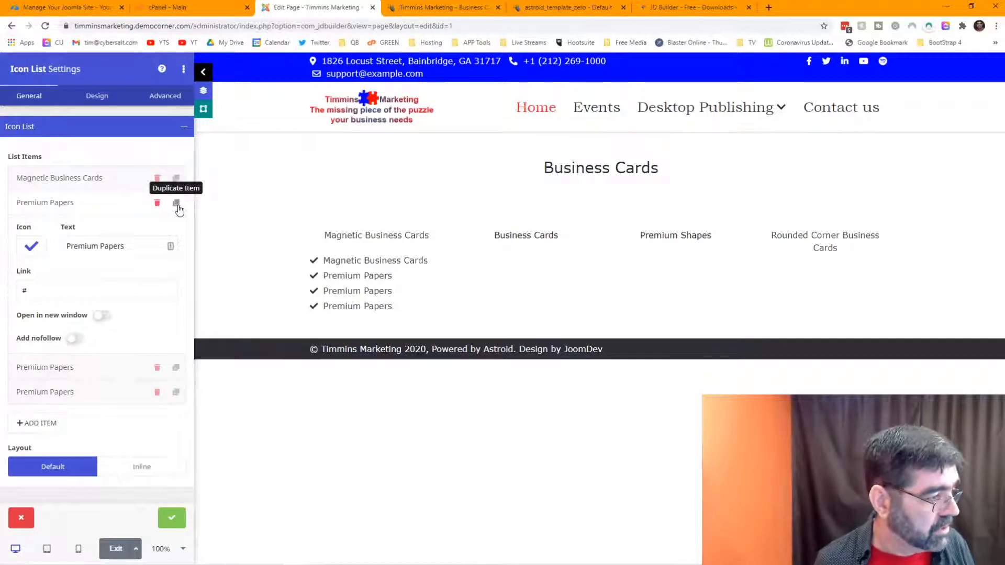
# Step: Rename items three and four to 'Linen Business Cards' and 'Premium Plus Business Cards', then apply
pyautogui.click(67, 369)
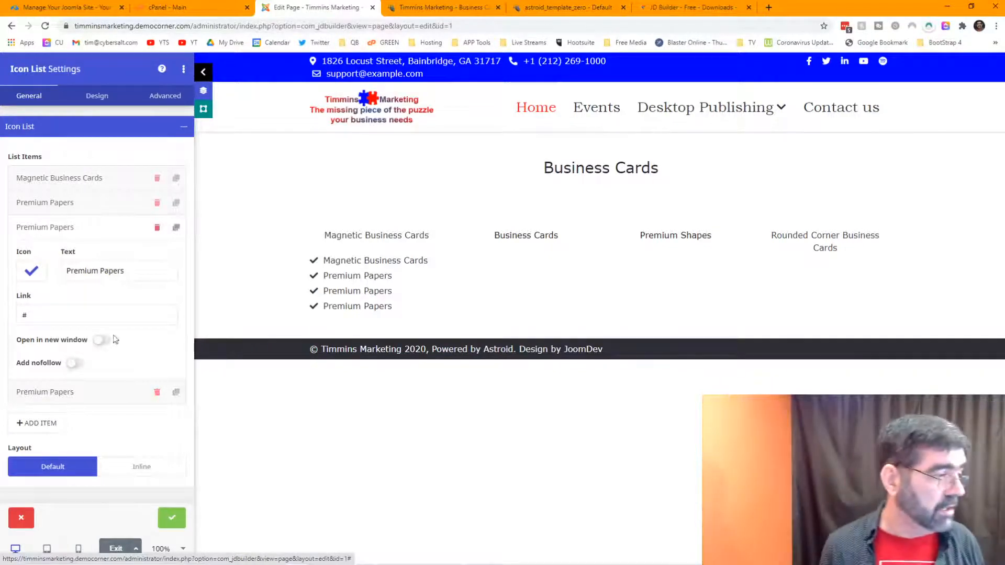
pyautogui.tripleClick(134, 273)
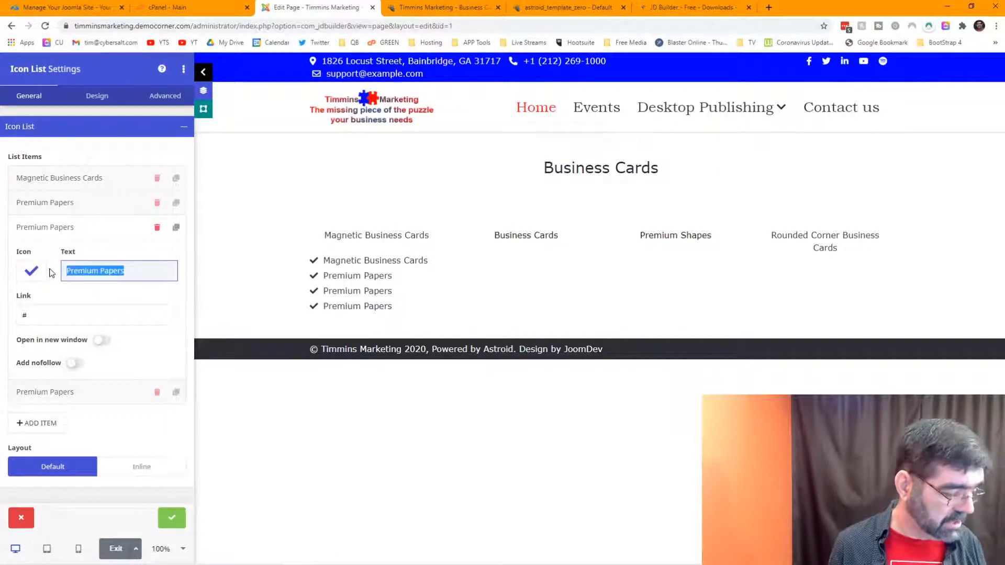
pyautogui.press('super+v')
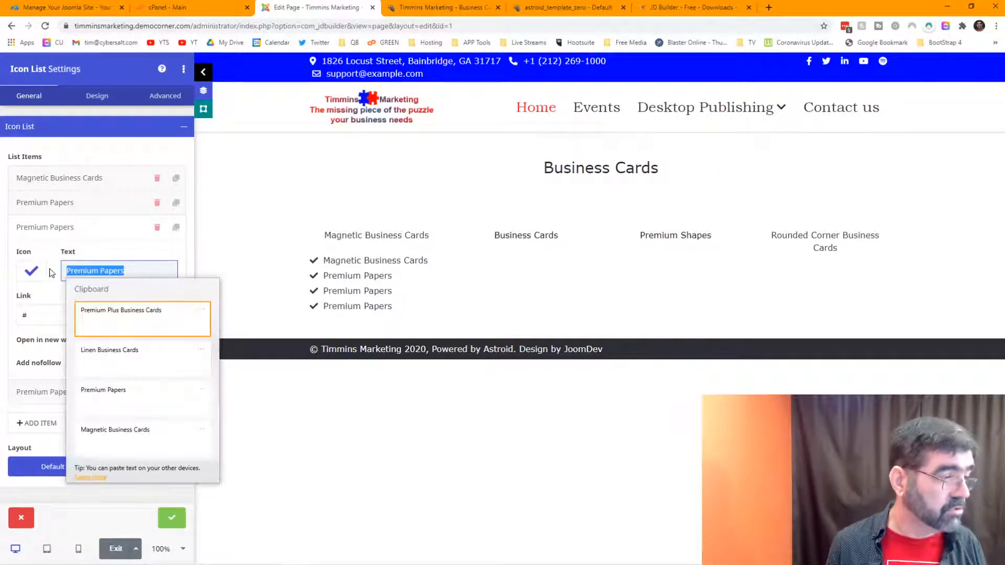
pyautogui.click(119, 360)
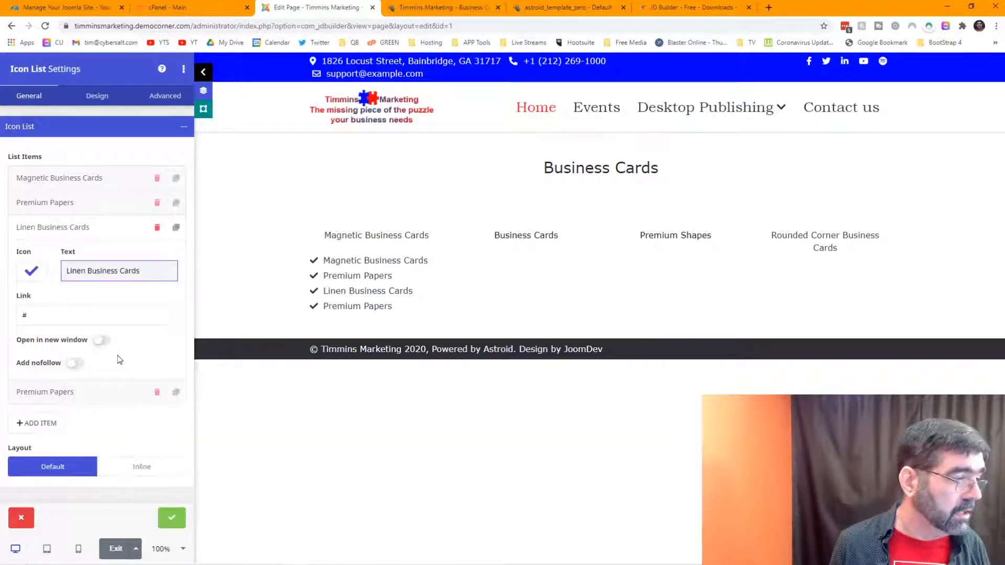
pyautogui.click(110, 401)
pyautogui.moveTo(138, 301); pyautogui.dragTo(56, 305)
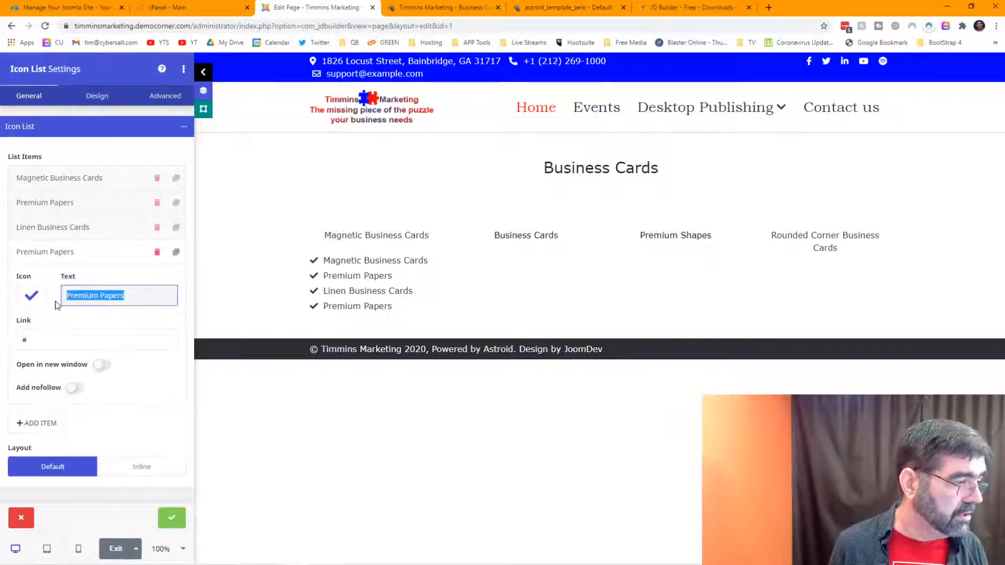
pyautogui.press('super+v')
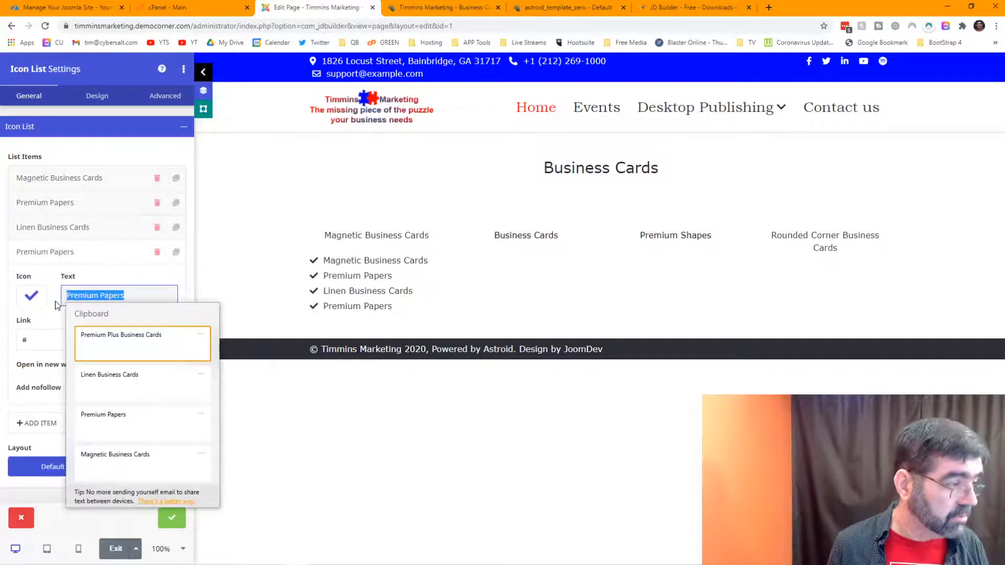
pyautogui.click(125, 348)
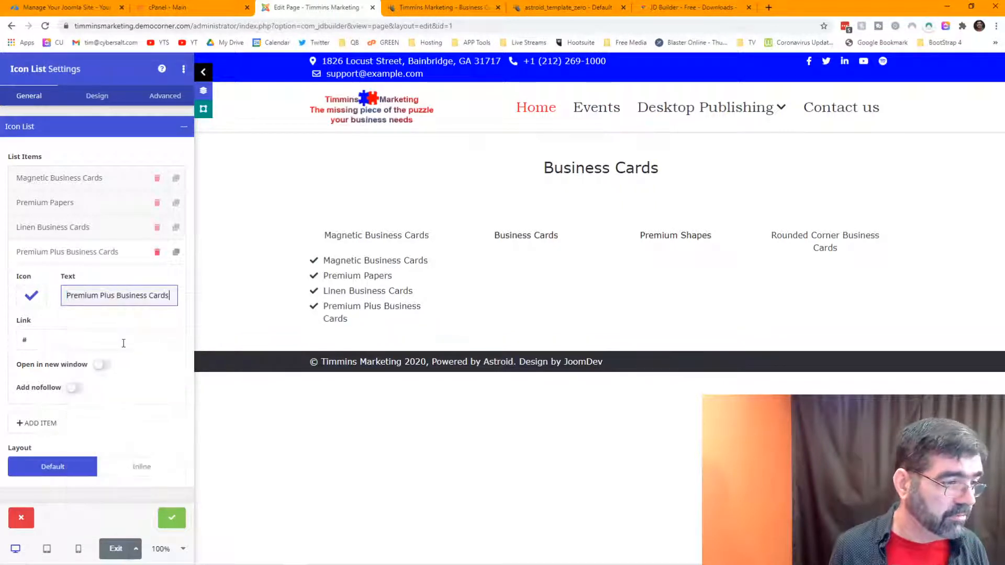
pyautogui.click(175, 520)
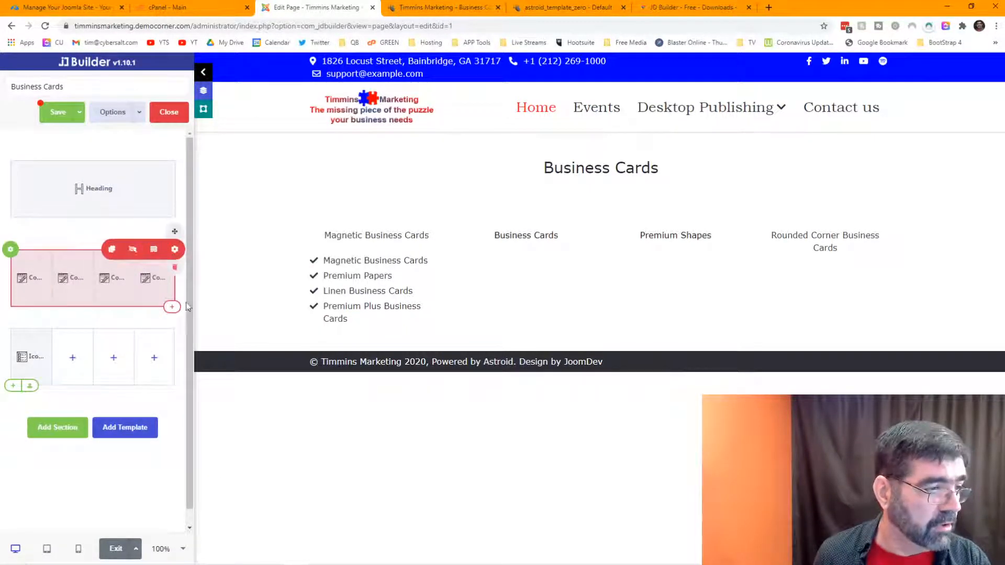
# Step: Save the Business Cards page with the four-item checklist under Magnetic Business Cards
pyautogui.moveTo(31, 356)
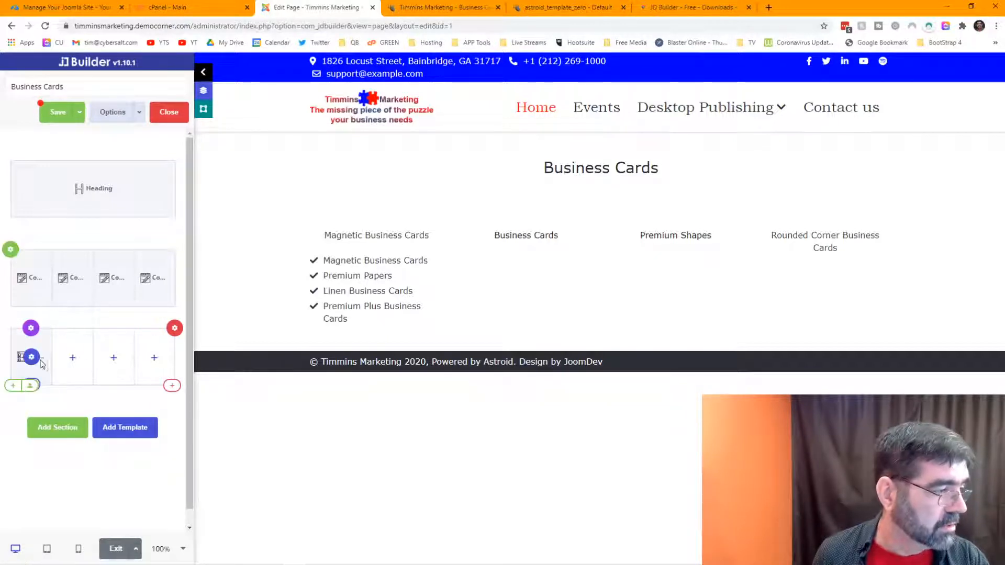
pyautogui.click(370, 320)
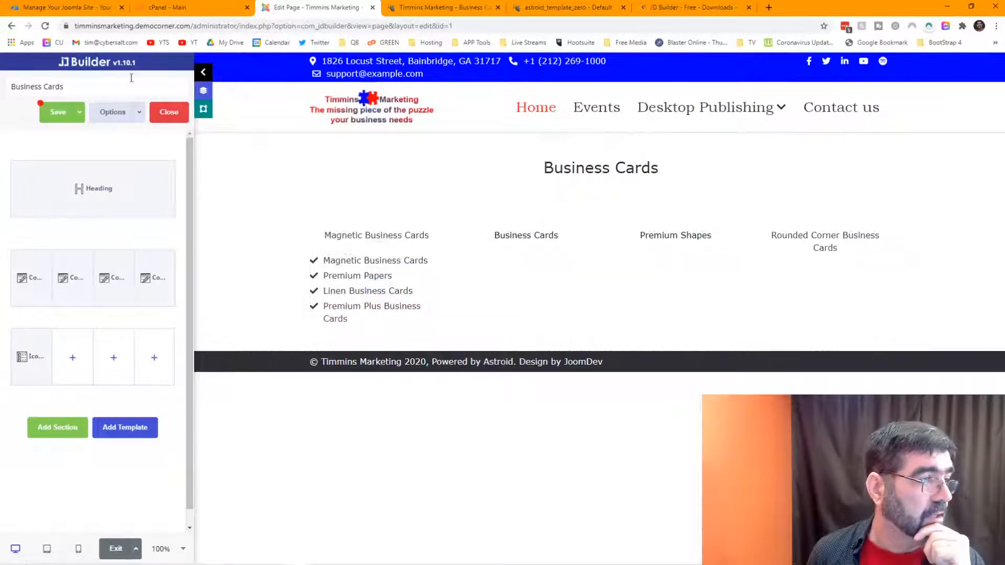
pyautogui.click(55, 110)
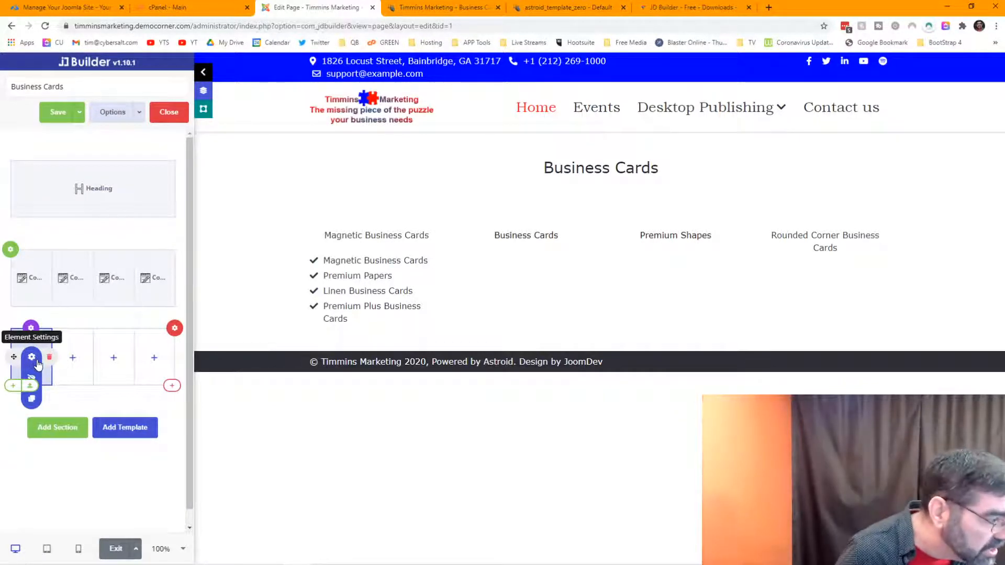
# Step: Duplicate the checklist and move the copies into the second, third and fourth columns
pyautogui.click(32, 400)
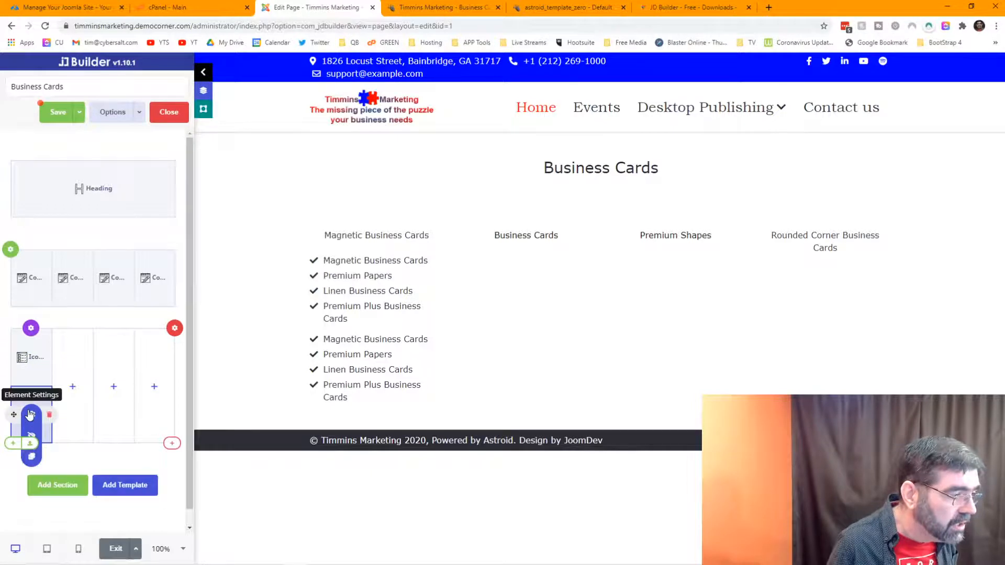
pyautogui.moveTo(30, 415); pyautogui.dragTo(67, 364)
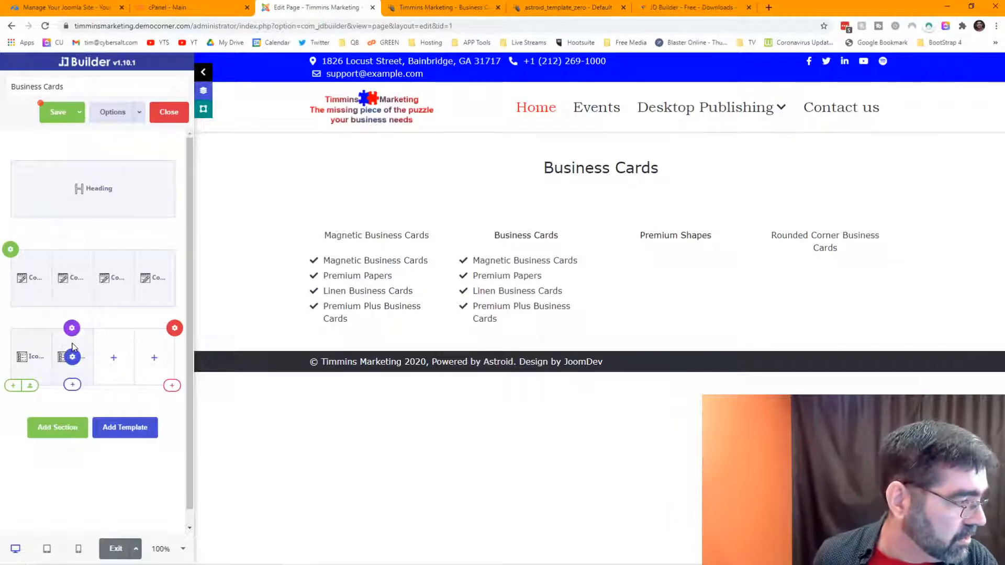
pyautogui.moveTo(72, 358)
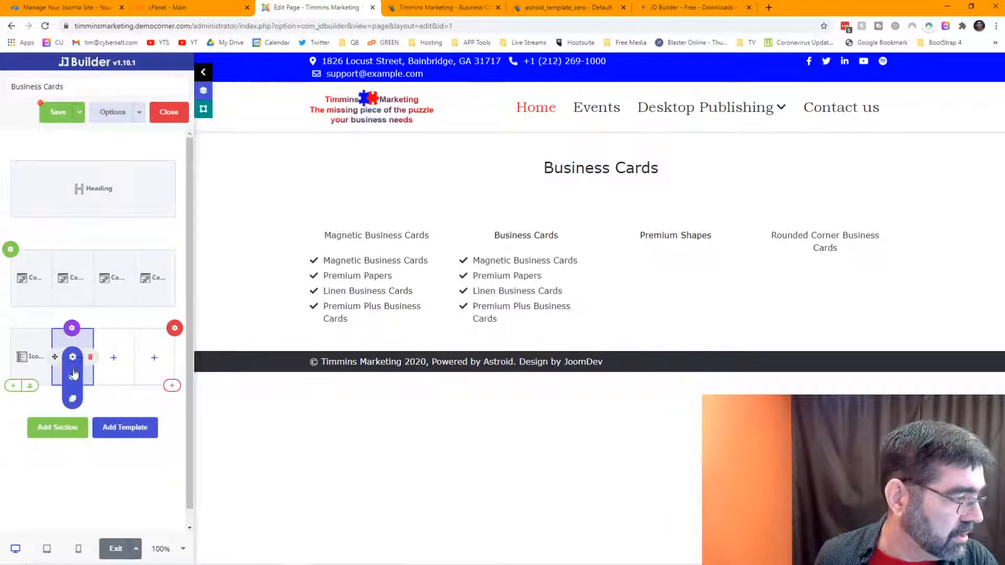
pyautogui.click(72, 399)
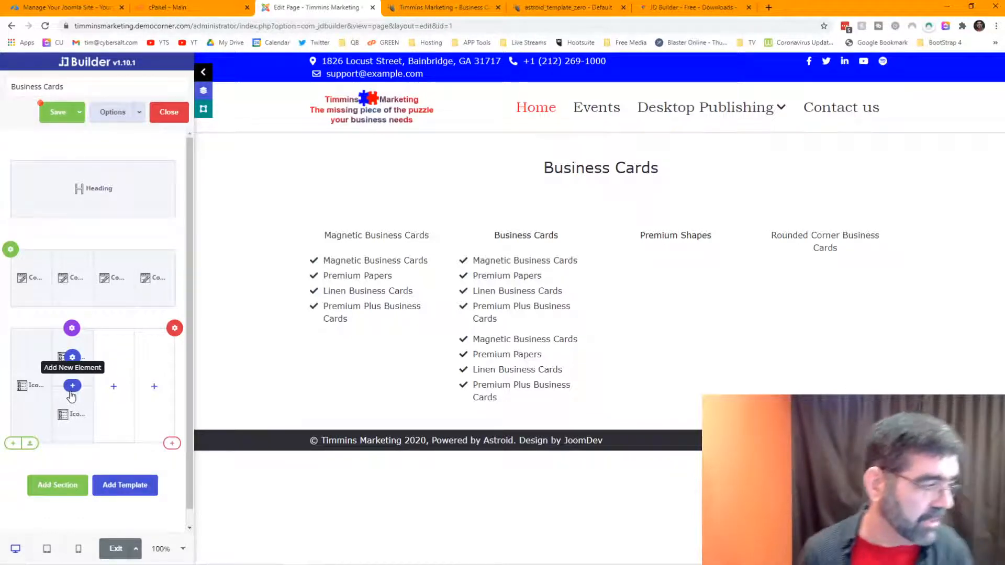
pyautogui.moveTo(72, 413)
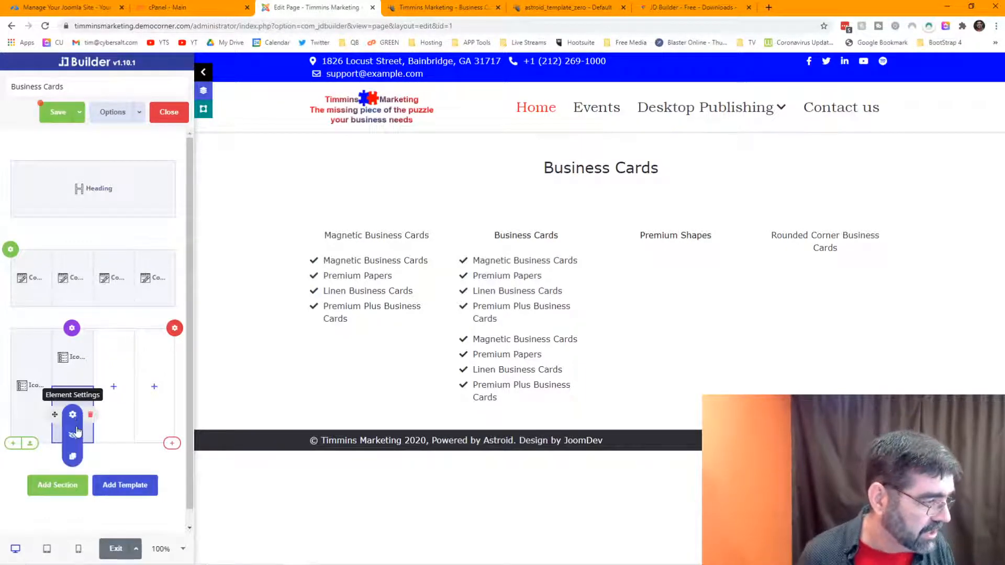
pyautogui.click(74, 458)
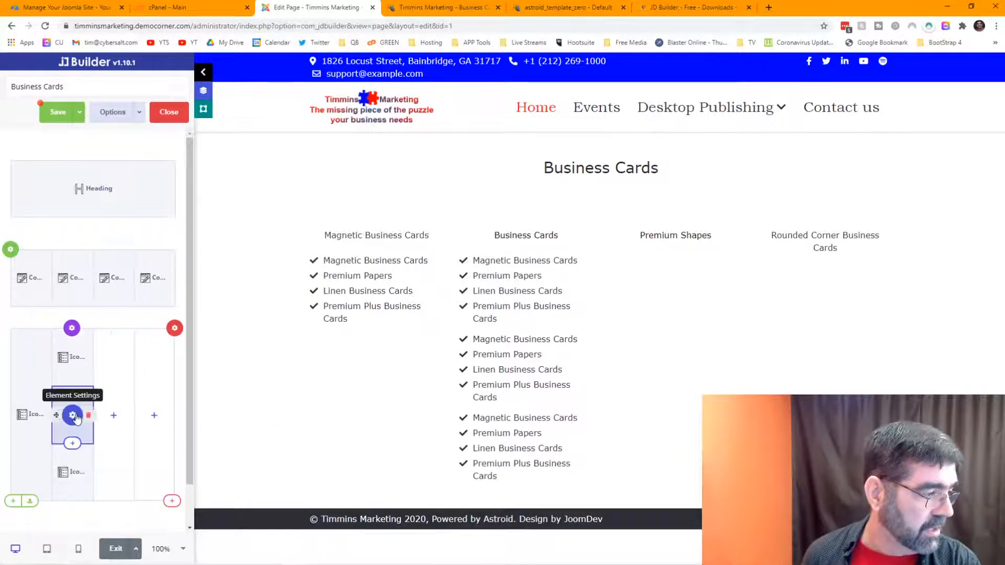
pyautogui.moveTo(72, 416); pyautogui.dragTo(149, 389)
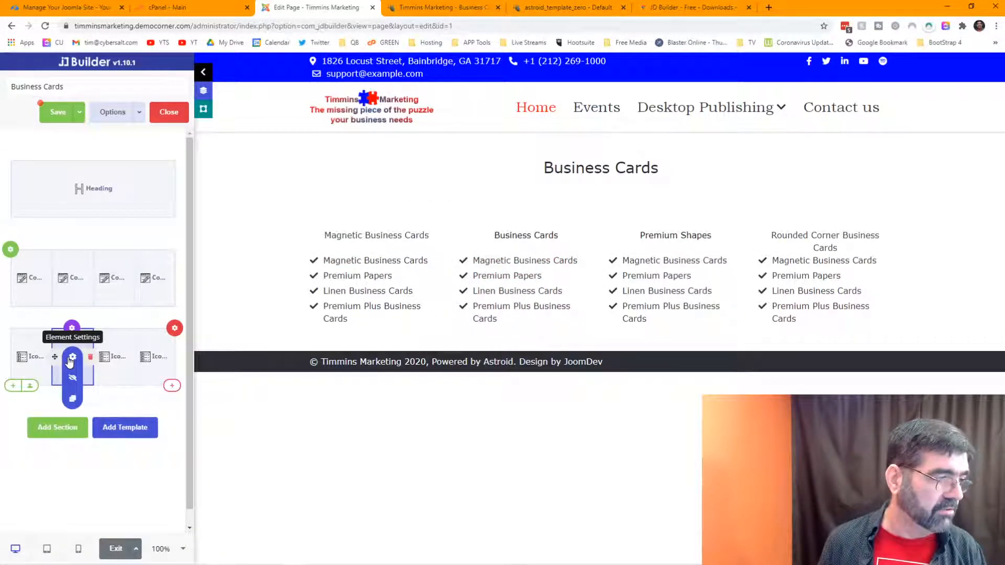
pyautogui.click(72, 361)
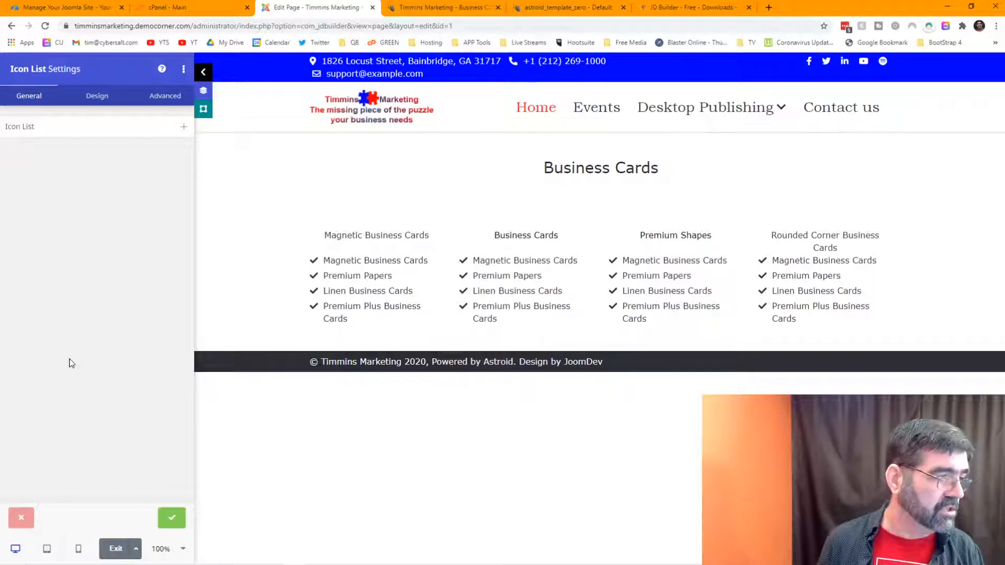
# Step: Delete 'Magnetic' from the second column's first Icon List item so it reads Business Cards
pyautogui.click(42, 127)
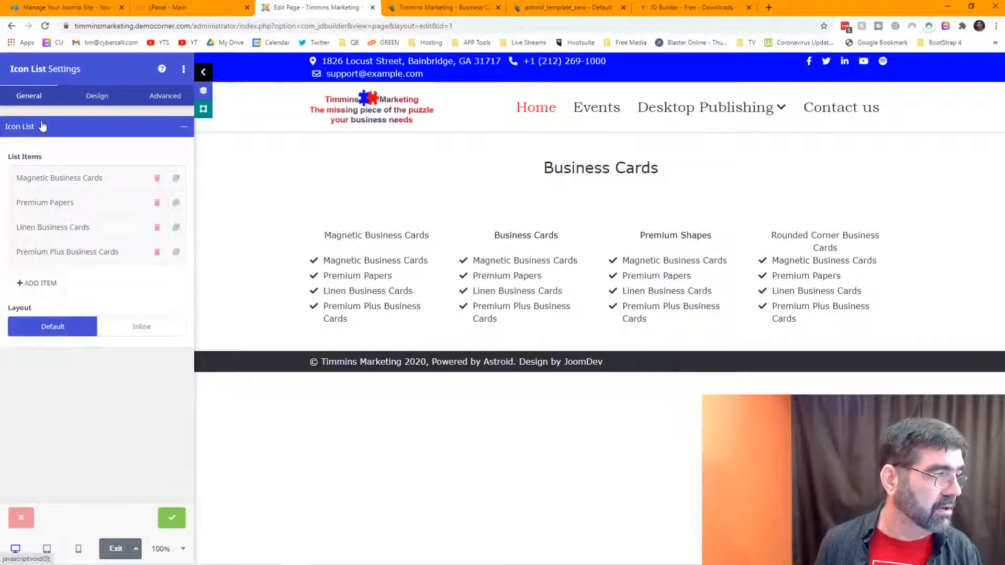
pyautogui.click(68, 184)
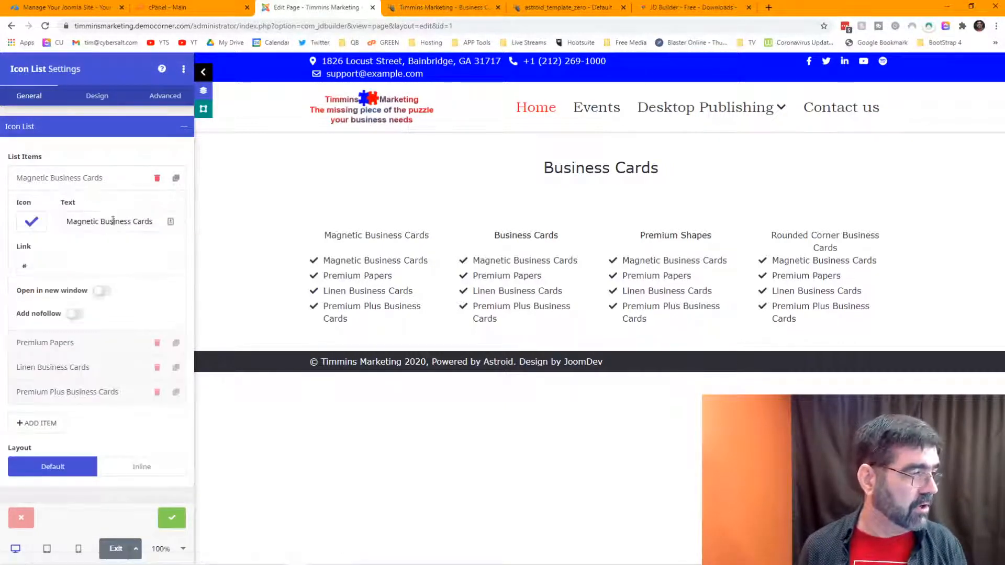
pyautogui.moveTo(102, 221); pyautogui.dragTo(10, 225)
pyautogui.press('BackSpace')
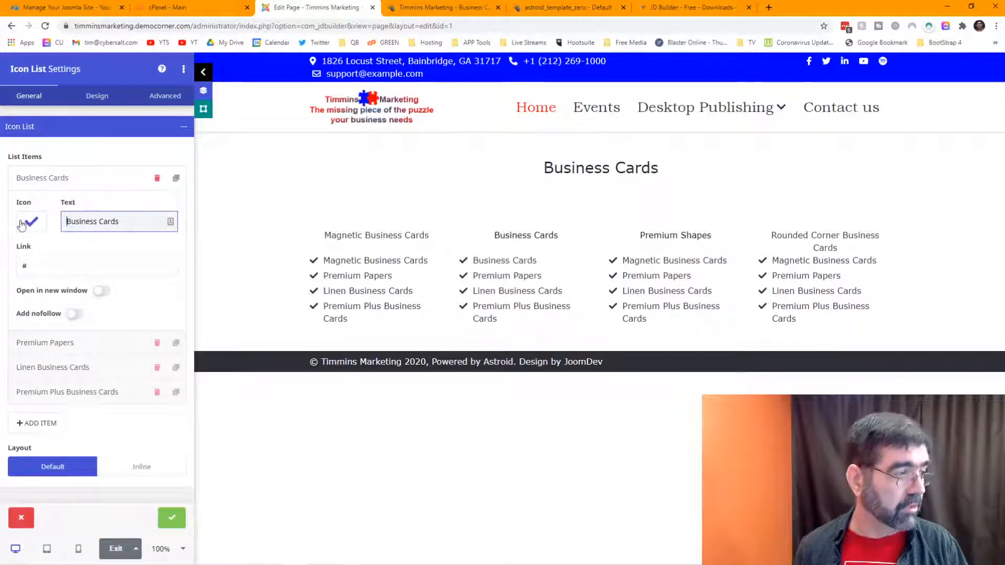
pyautogui.click(98, 346)
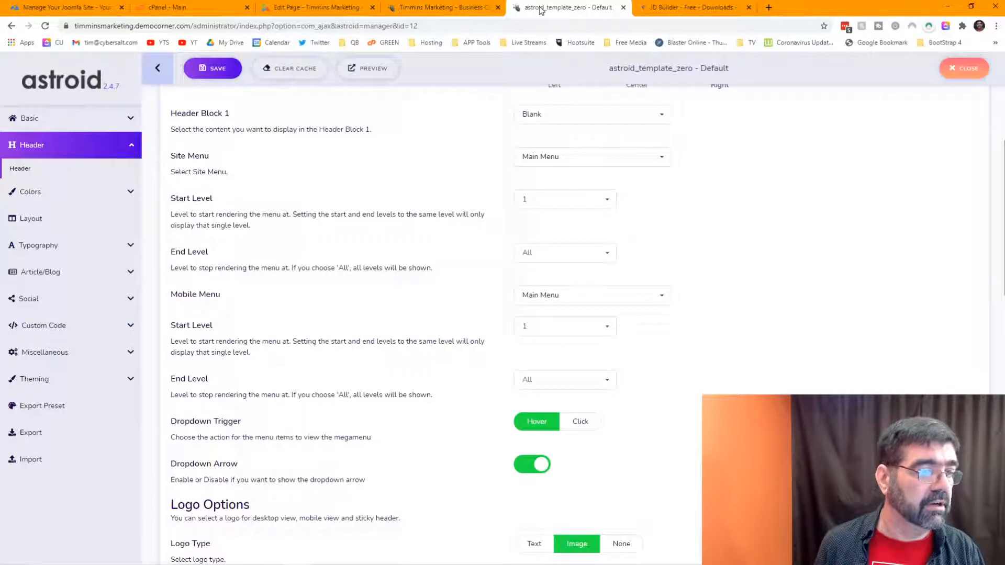
# Step: Detach the live Business Cards page into its own browser window for reference
pyautogui.click(460, 8)
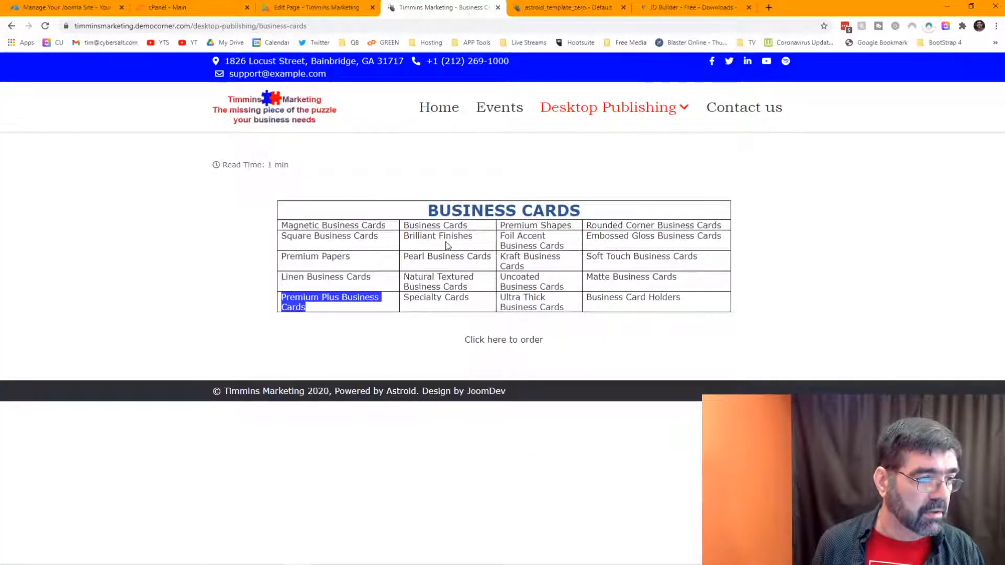
pyautogui.moveTo(405, 235); pyautogui.dragTo(422, 236)
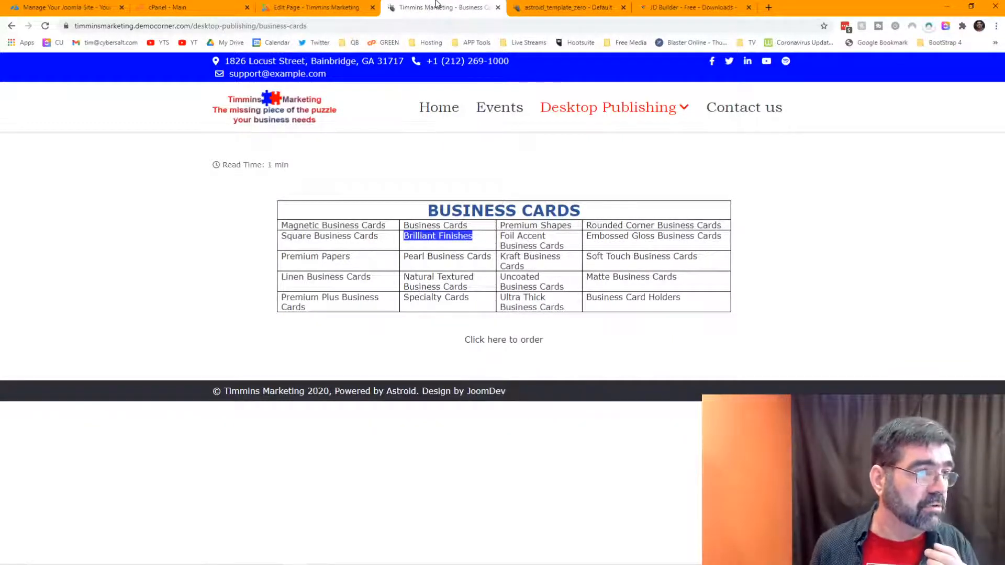
pyautogui.moveTo(437, 3); pyautogui.dragTo(439, 86)
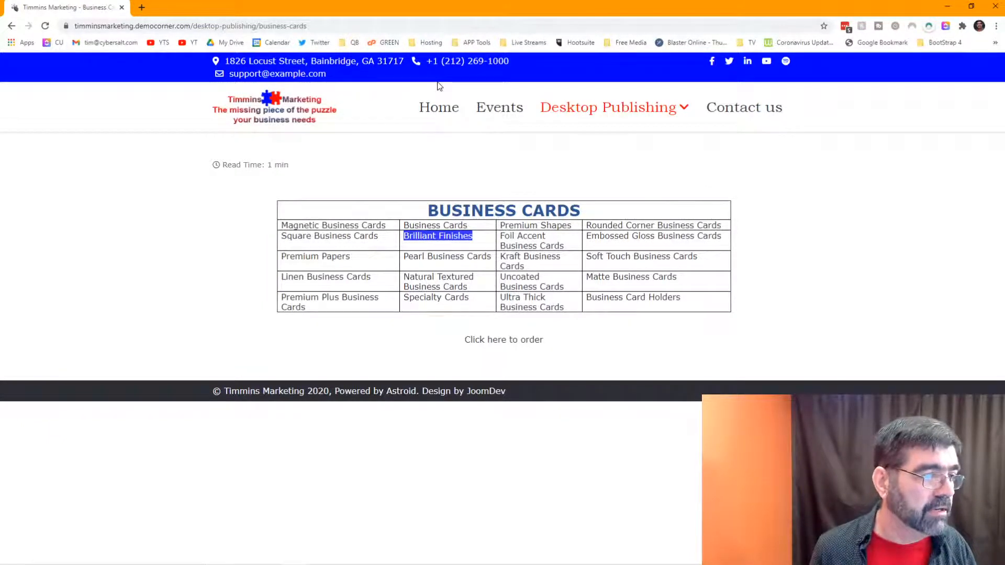
pyautogui.hotkey('alt', 'Tab')
pyautogui.hotkey('alt', 'Tab')
pyautogui.hotkey('alt', 'Tab')
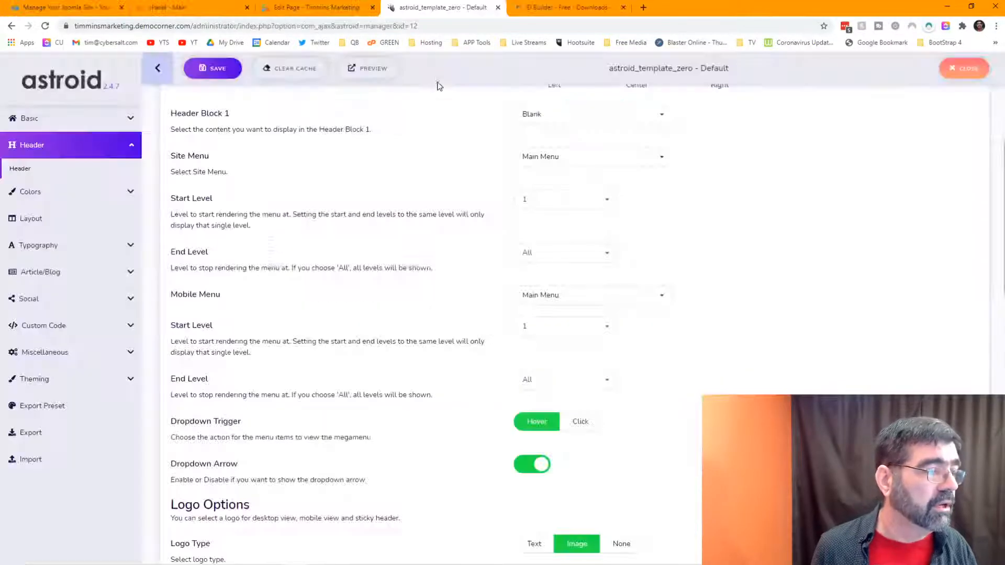
pyautogui.click(270, 8)
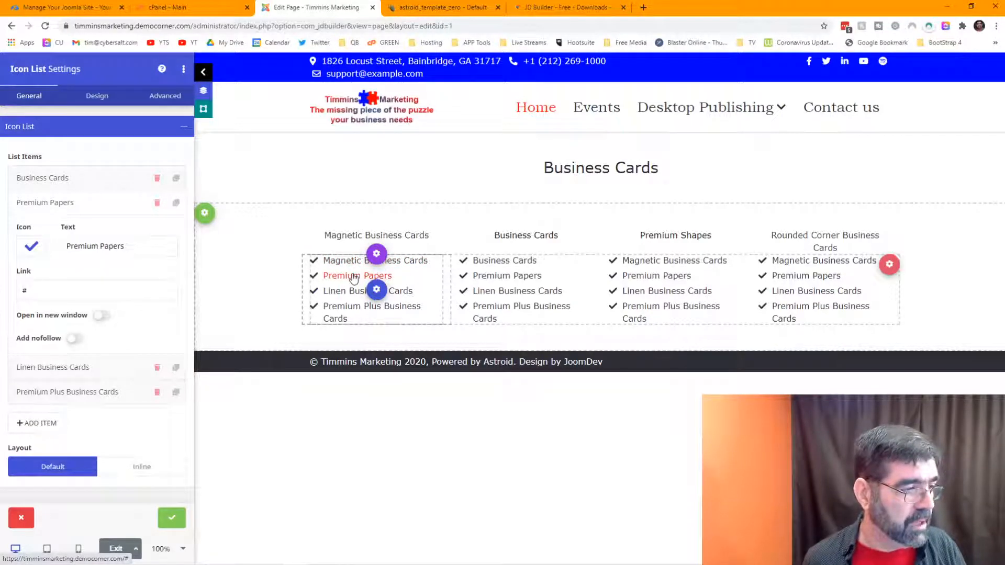
# Step: Copy 'Square Business Cards' from the live page's table and return to the builder
pyautogui.click(429, 6)
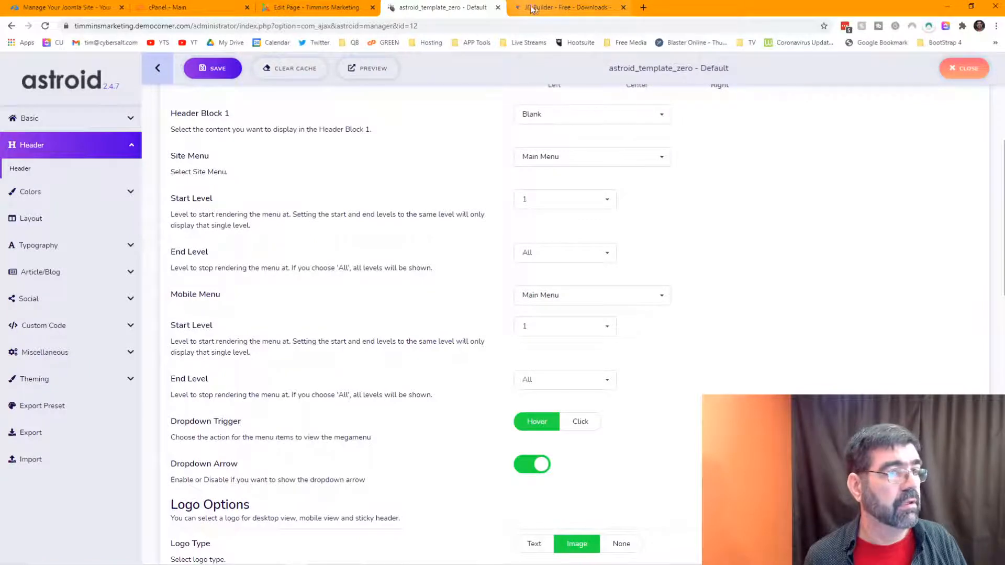
pyautogui.click(340, 7)
pyautogui.hotkey('alt', 'Tab')
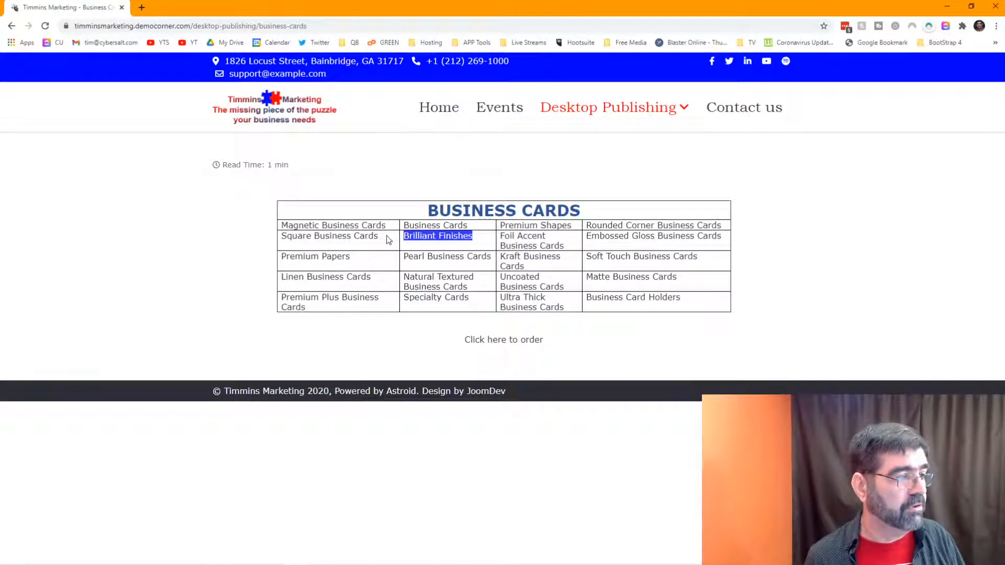
pyautogui.moveTo(388, 240); pyautogui.dragTo(285, 239)
pyautogui.rightClick(302, 240)
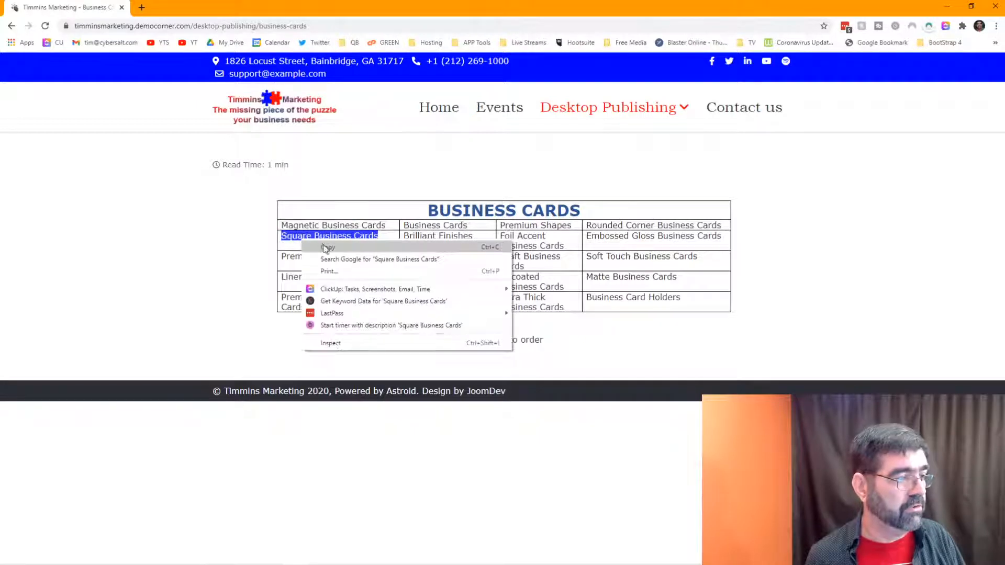
pyautogui.click(325, 247)
pyautogui.hotkey('alt', 'Tab')
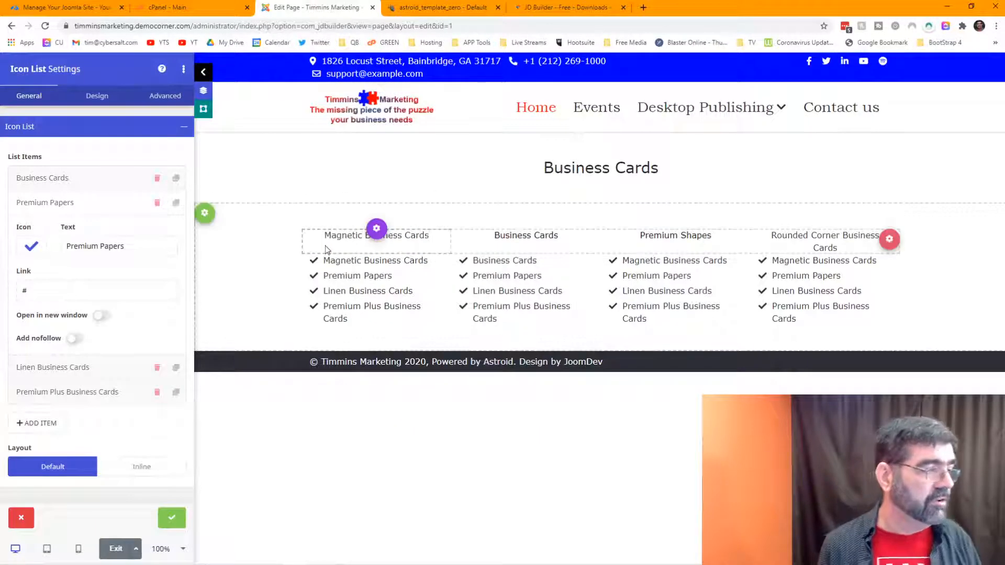
# Step: Duplicate the first column's Magnetic Business Cards item and rename the copy Square Business Cards
pyautogui.click(172, 517)
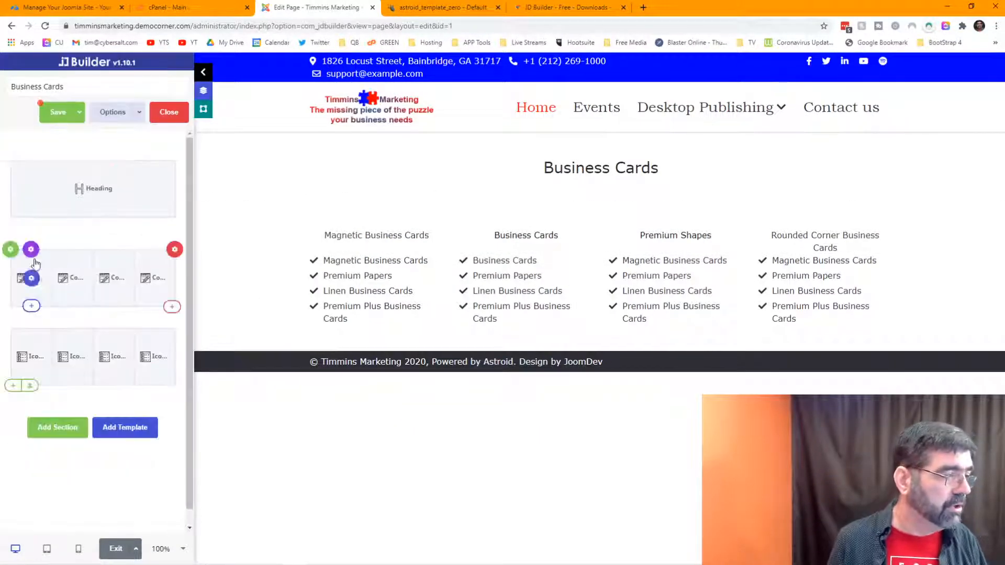
pyautogui.moveTo(32, 356)
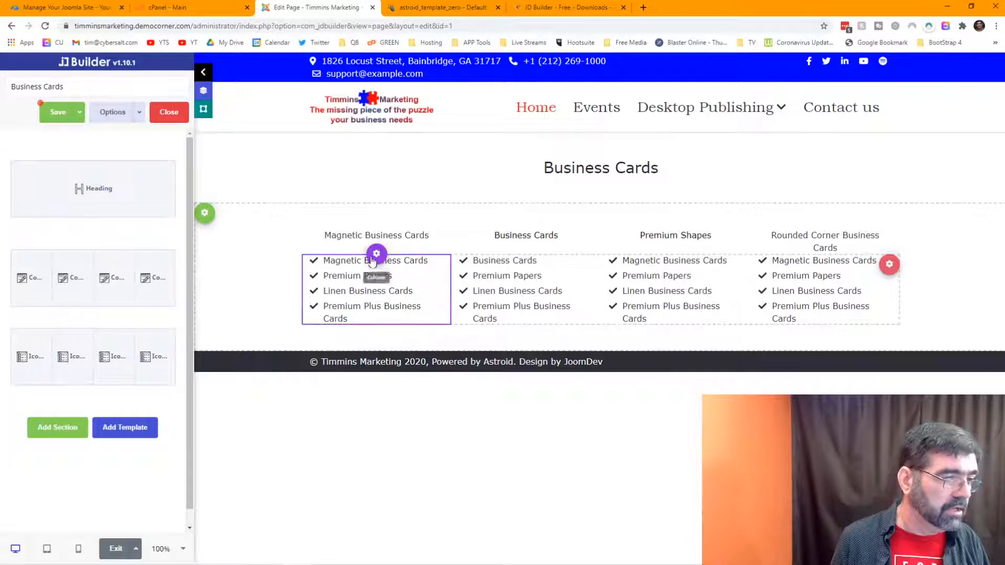
pyautogui.click(376, 291)
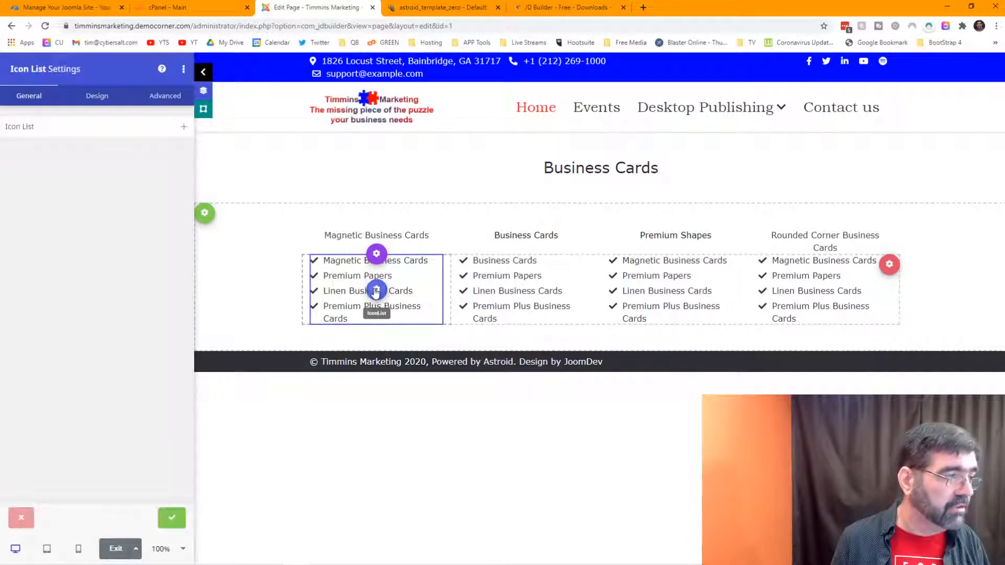
pyautogui.click(118, 127)
pyautogui.click(175, 179)
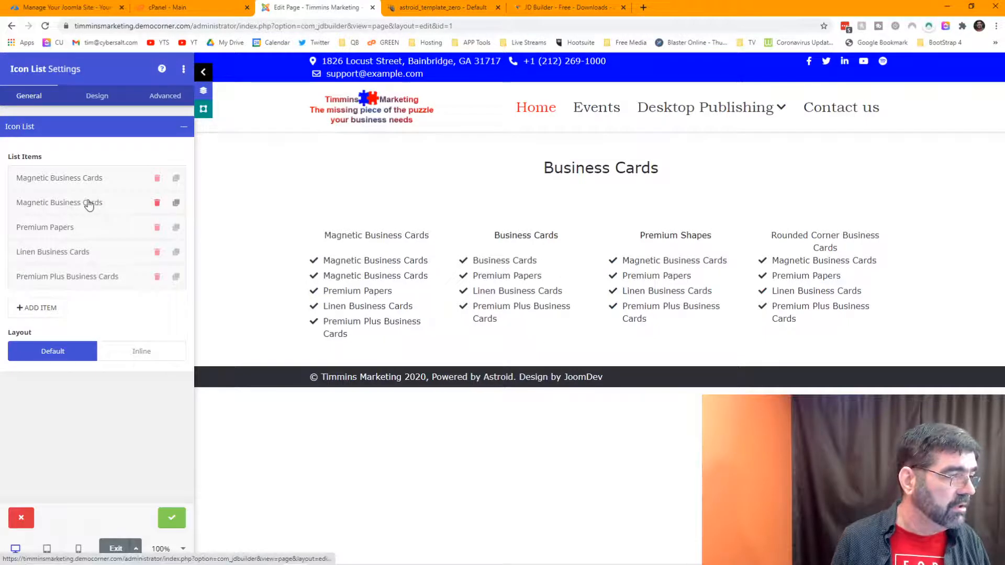
pyautogui.click(90, 203)
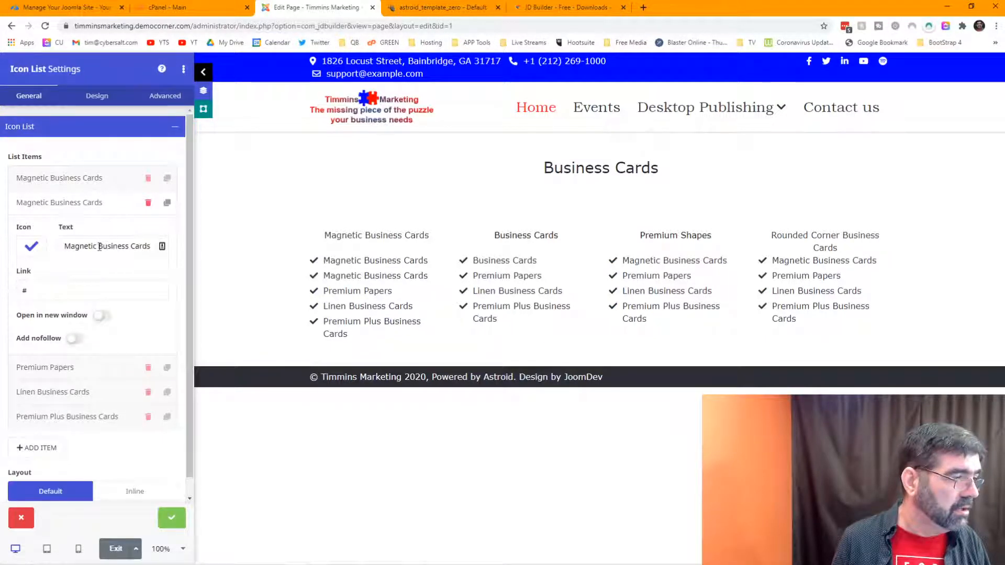
pyautogui.moveTo(99, 247); pyautogui.dragTo(62, 248)
pyautogui.write('Square')
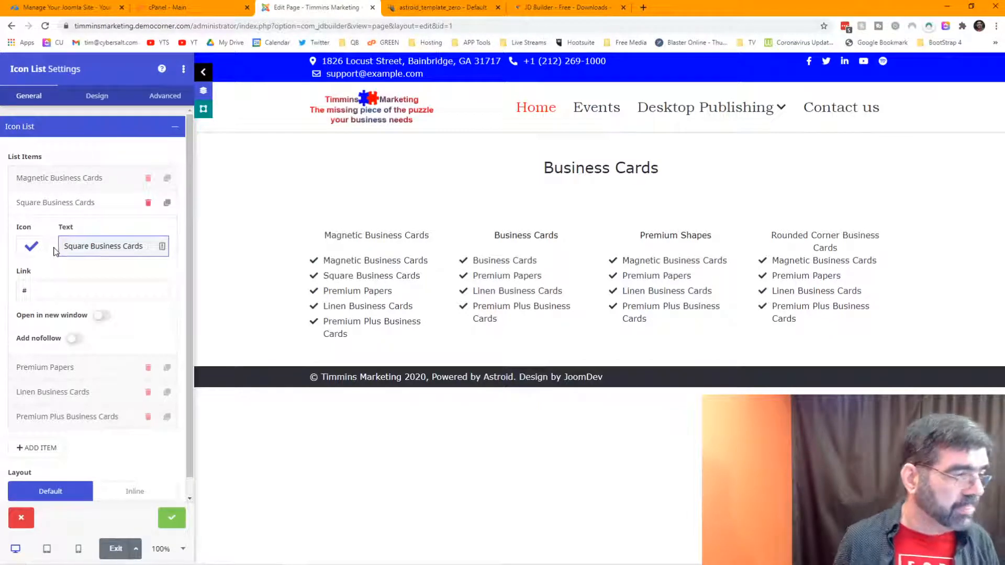
pyautogui.click(172, 518)
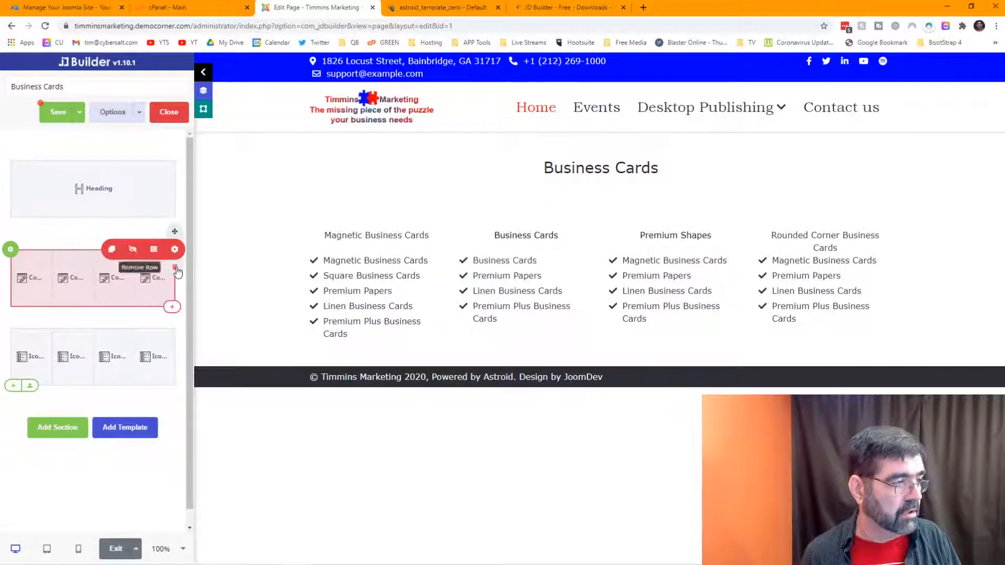
# Step: Delete the column-heading row and check the live table for the second list's names
pyautogui.click(175, 250)
pyautogui.click(531, 328)
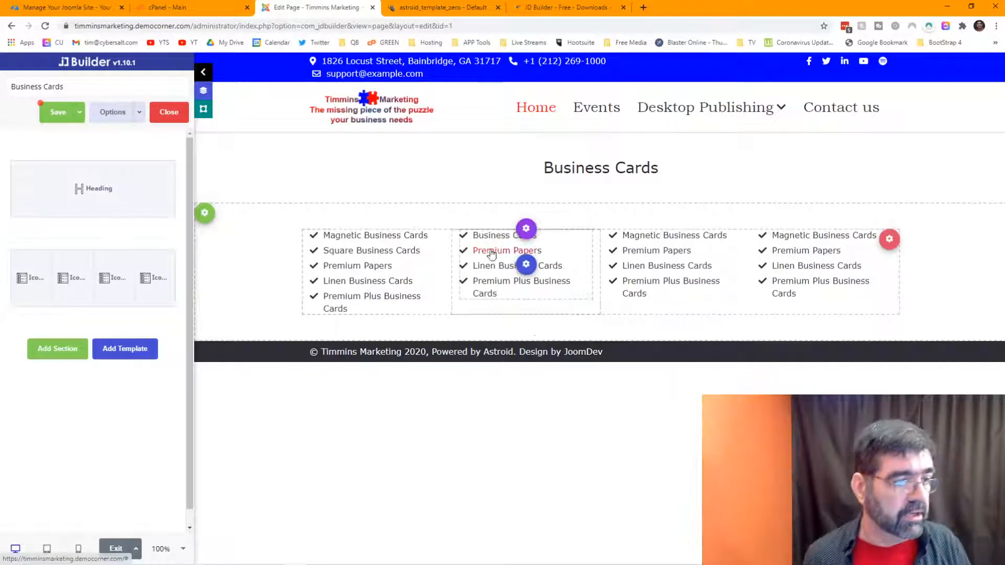
pyautogui.click(518, 267)
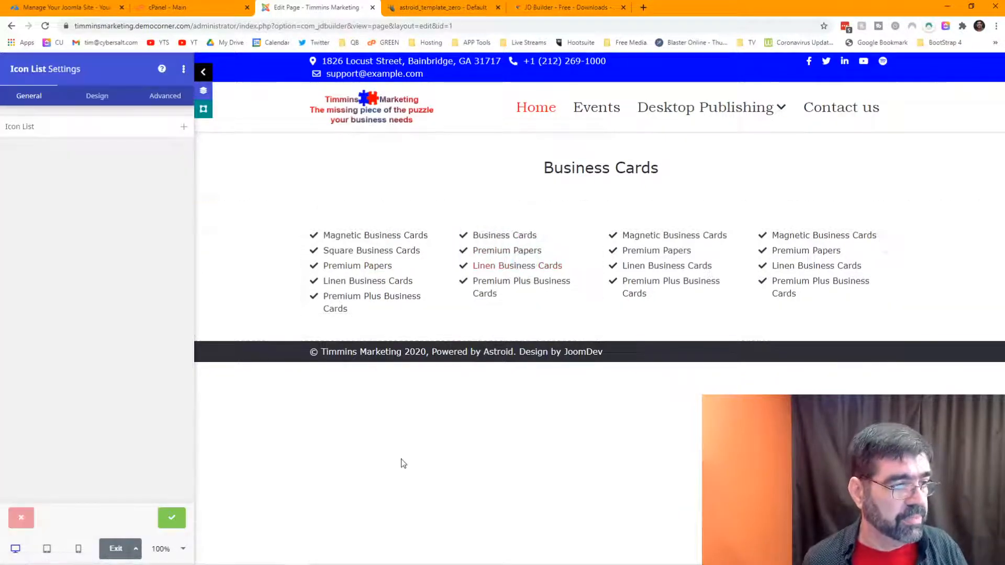
pyautogui.hotkey('alt', 'Tab')
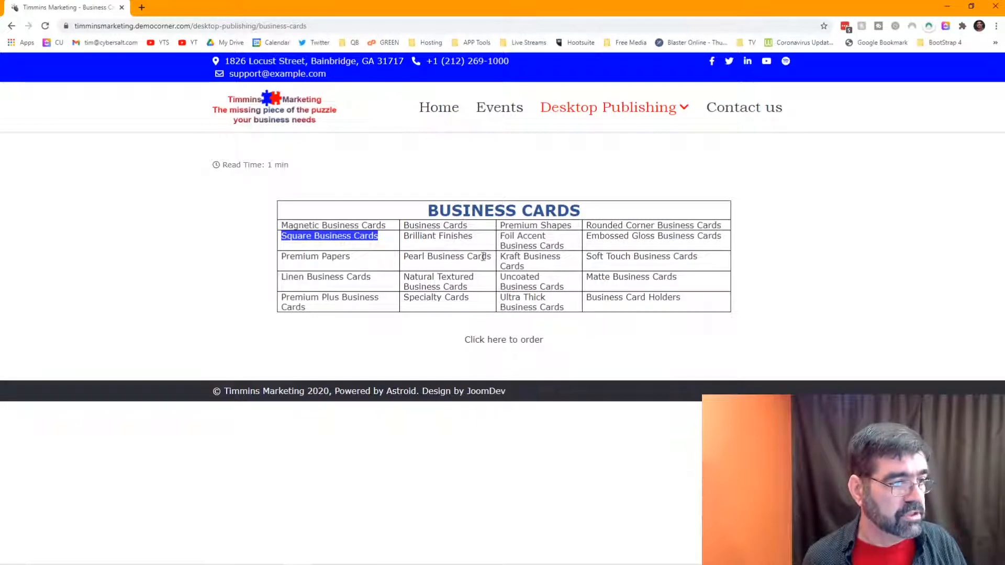
pyautogui.hotkey('alt', 'Tab')
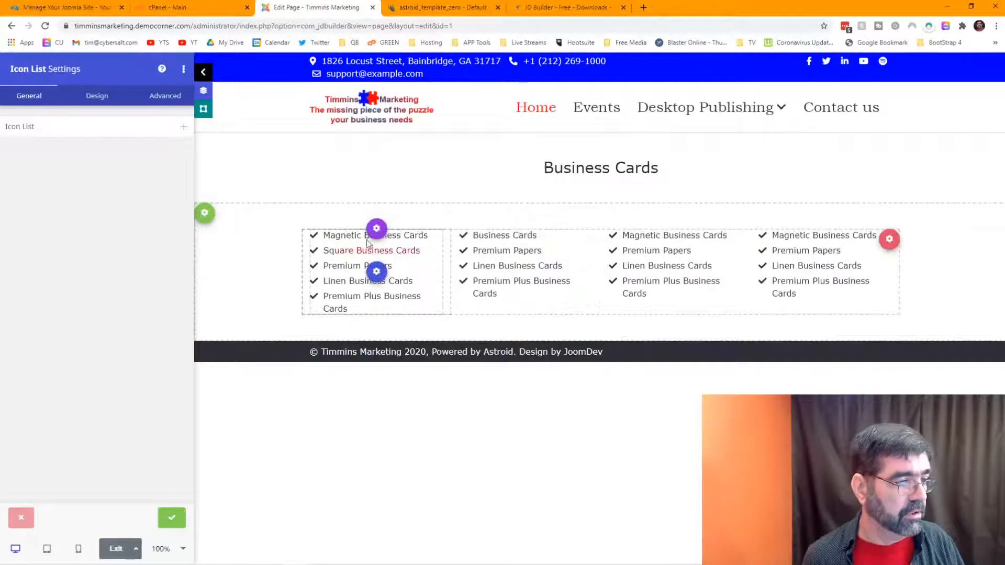
# Step: Rename the second list's Premium Papers to Brilliant Finishes and Linen to Pearl Business Cards
pyautogui.click(68, 128)
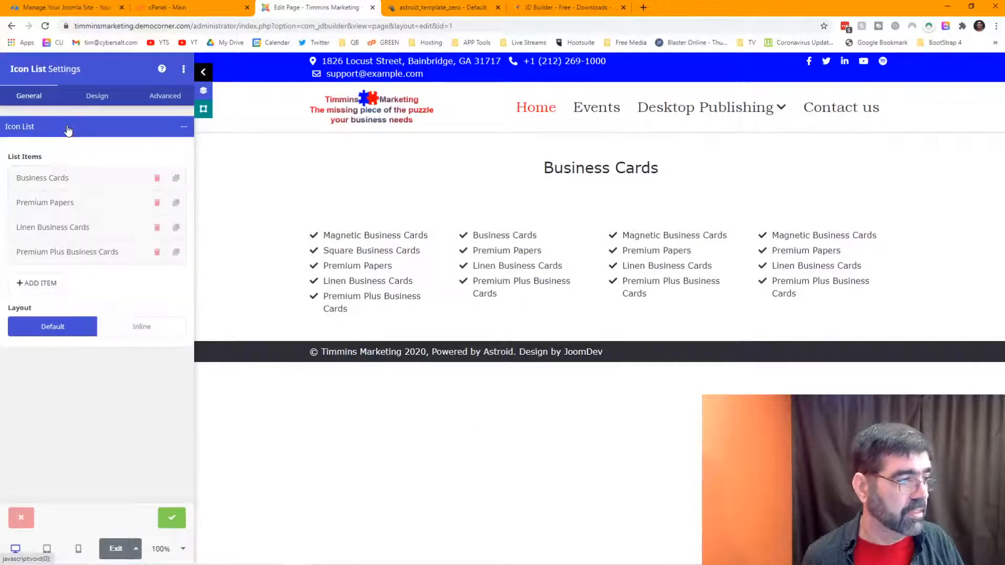
pyautogui.click(43, 206)
pyautogui.moveTo(66, 246); pyautogui.dragTo(144, 250)
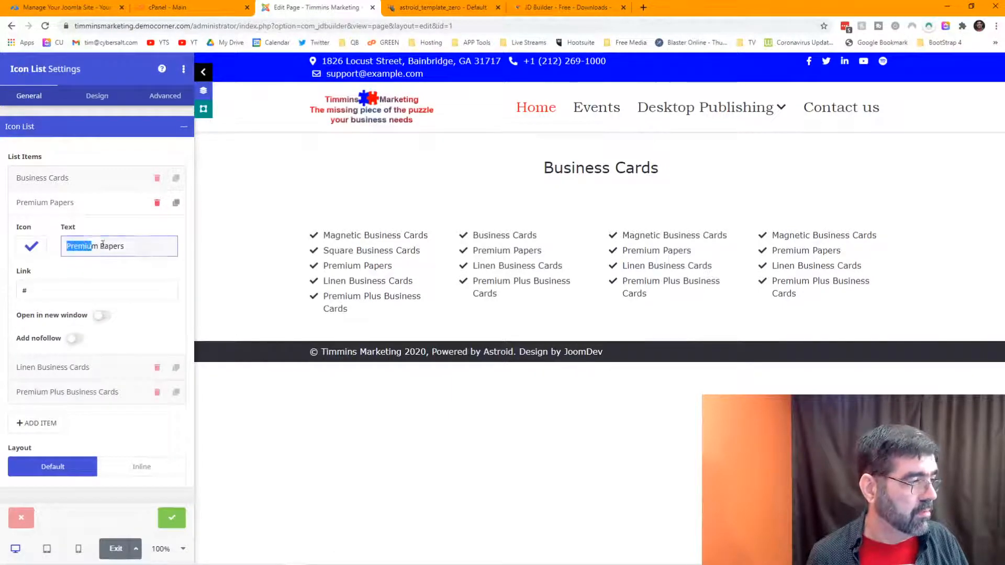
pyautogui.write('Brill')
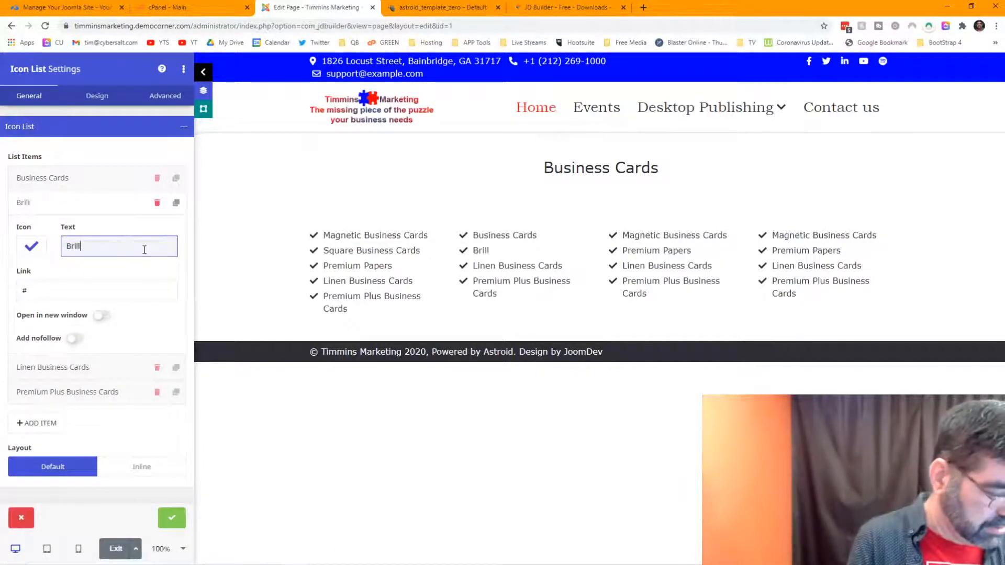
pyautogui.write('iant Finsihes')
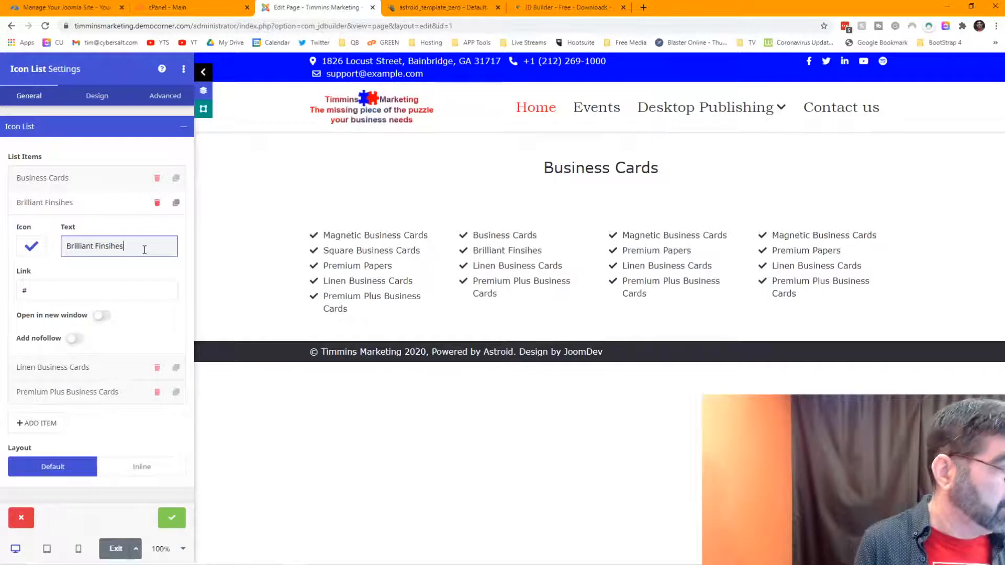
pyautogui.press('BackSpace')
pyautogui.press('BackSpace')
pyautogui.press('BackSpace')
pyautogui.press('BackSpace')
pyautogui.press('BackSpace')
pyautogui.write('ishes')
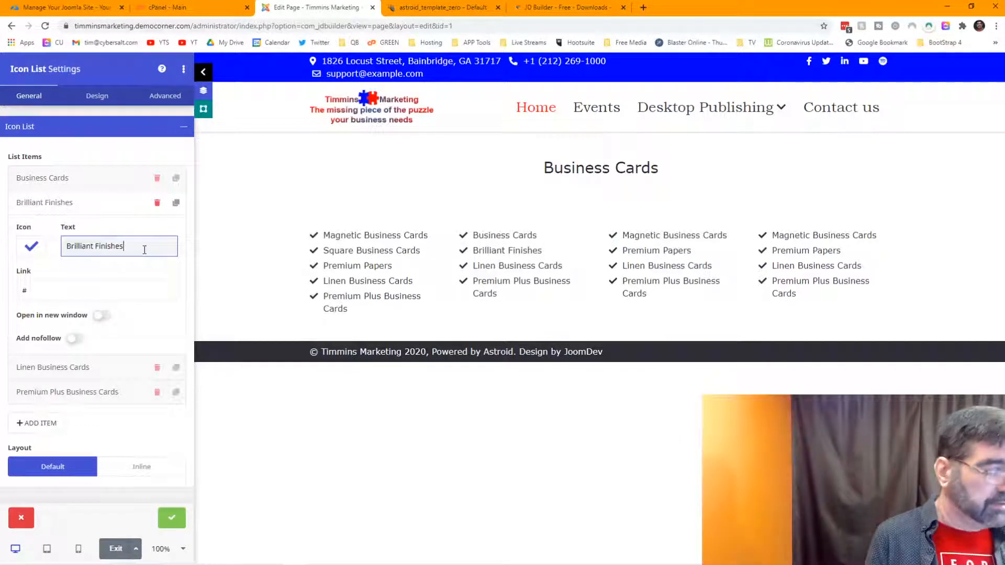
pyautogui.click(87, 374)
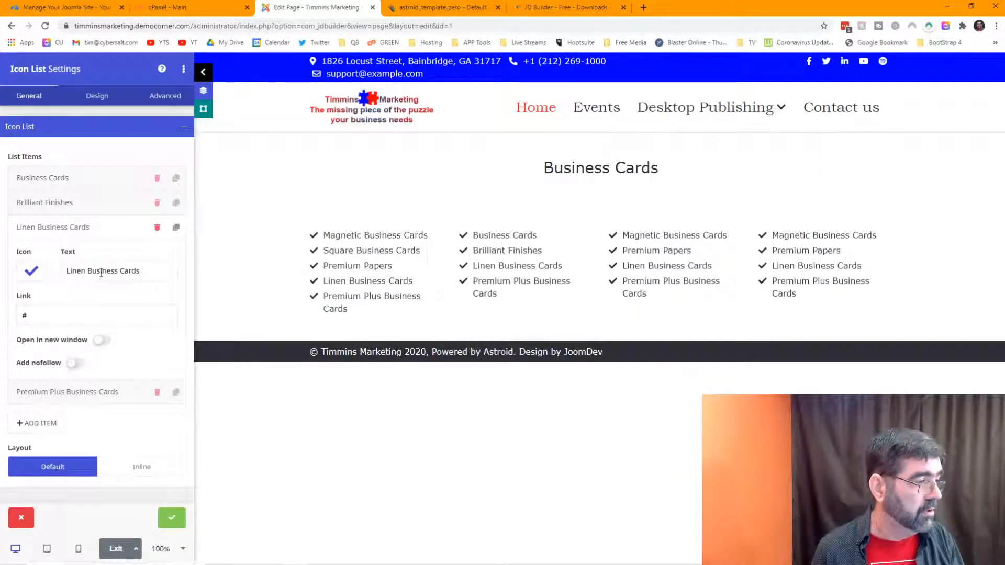
pyautogui.doubleClick(85, 272)
pyautogui.write('Pearkl')
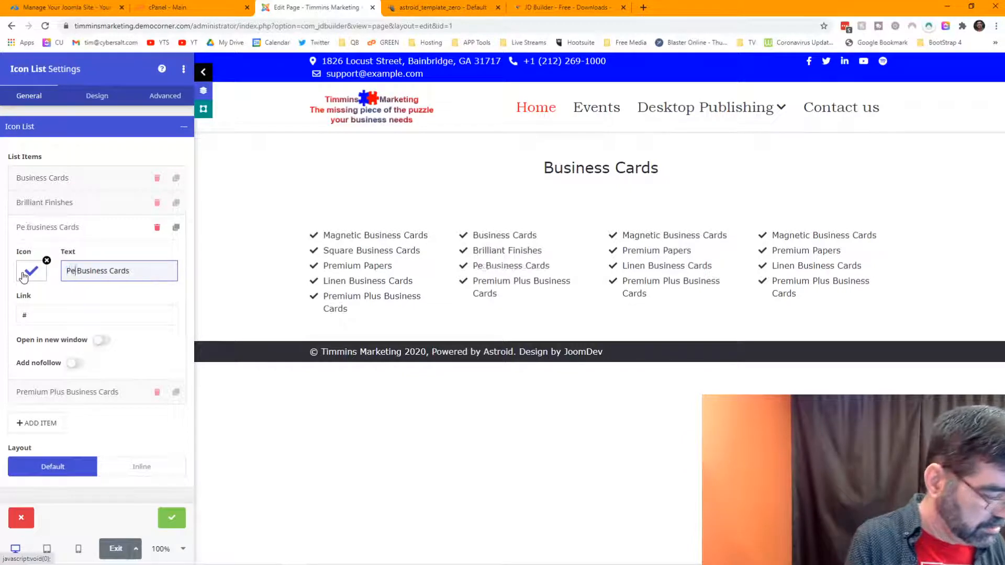
pyautogui.press('BackSpace')
pyautogui.press('BackSpace')
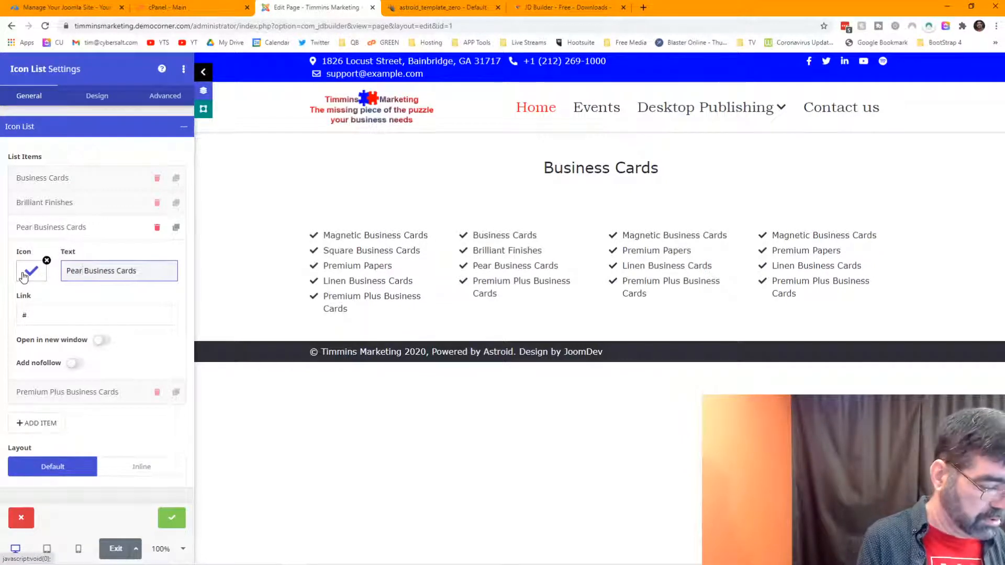
pyautogui.write('l')
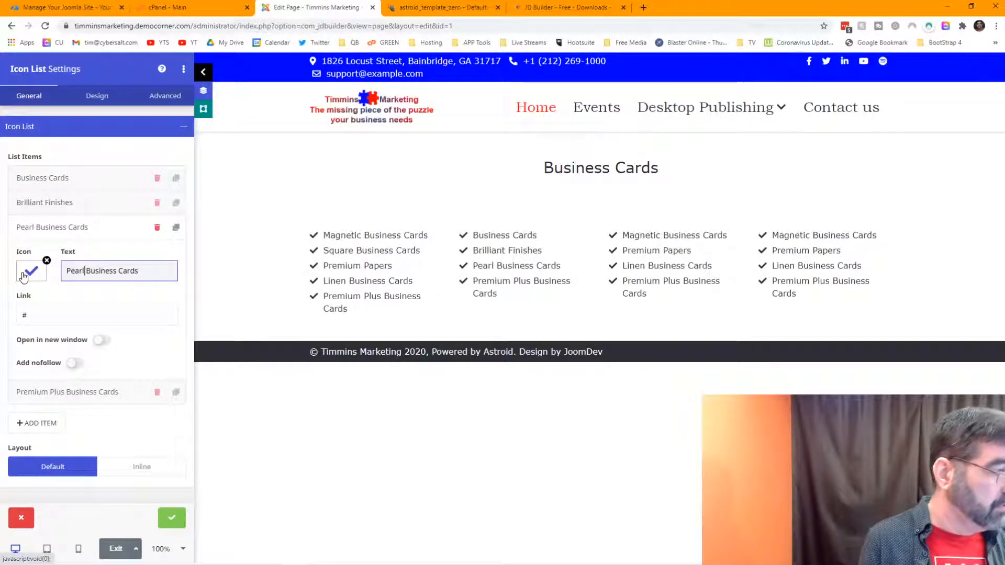
# Step: Change Premium Plus Business Cards to Natural Textured Plus Business Cards
pyautogui.click(74, 392)
pyautogui.hotkey('alt', 'Tab')
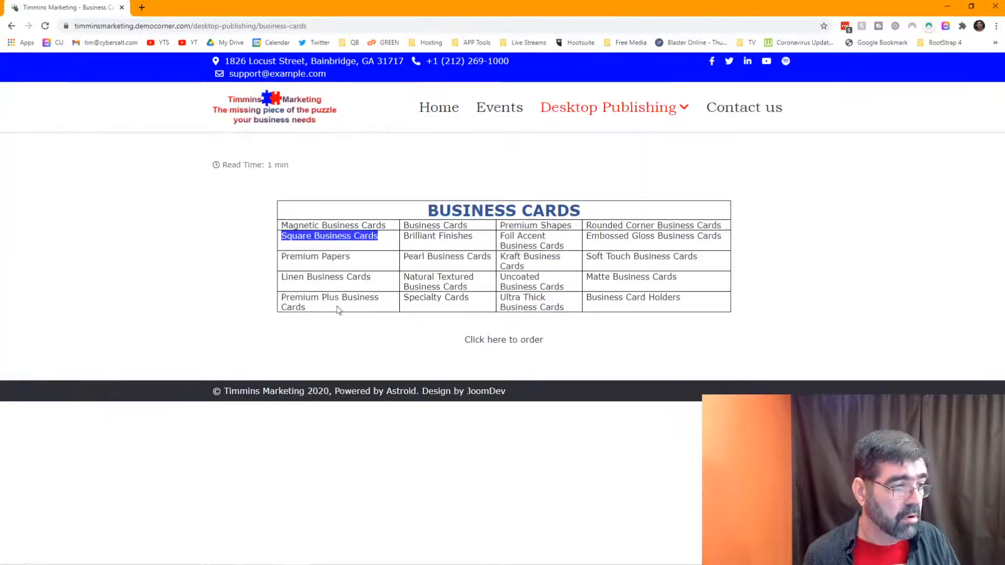
pyautogui.hotkey('alt', 'Tab')
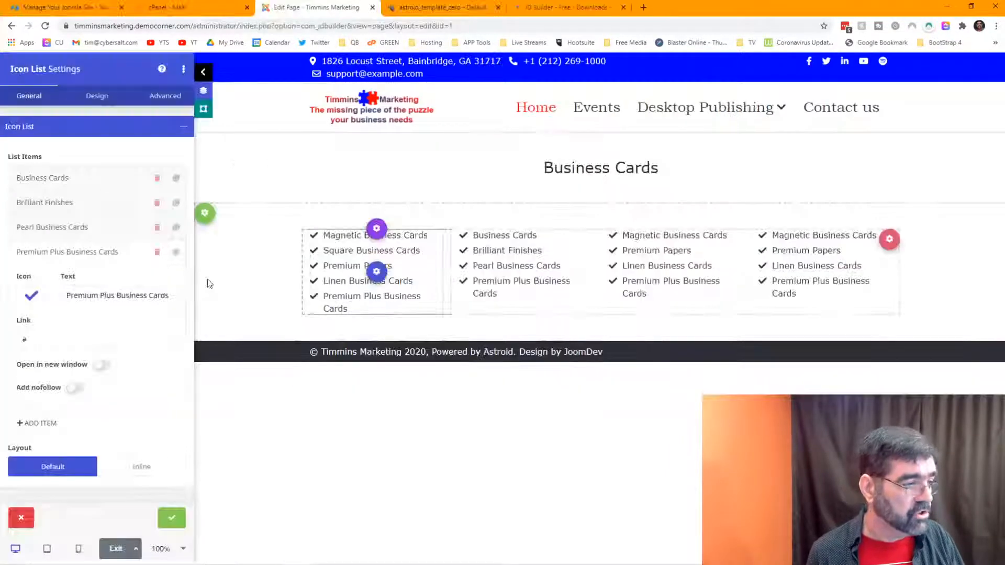
pyautogui.doubleClick(98, 297)
pyautogui.write('Natural')
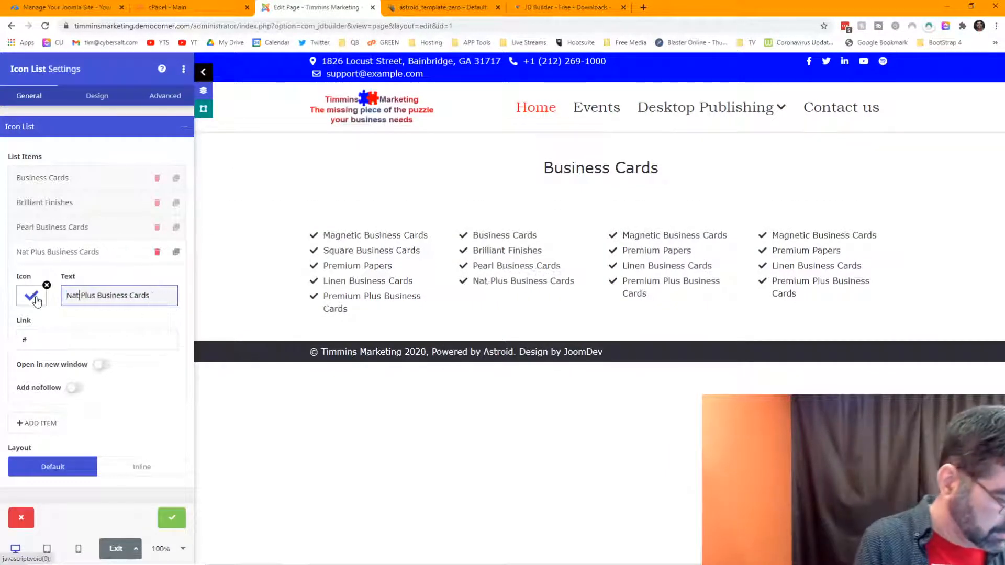
pyautogui.write(' Textured')
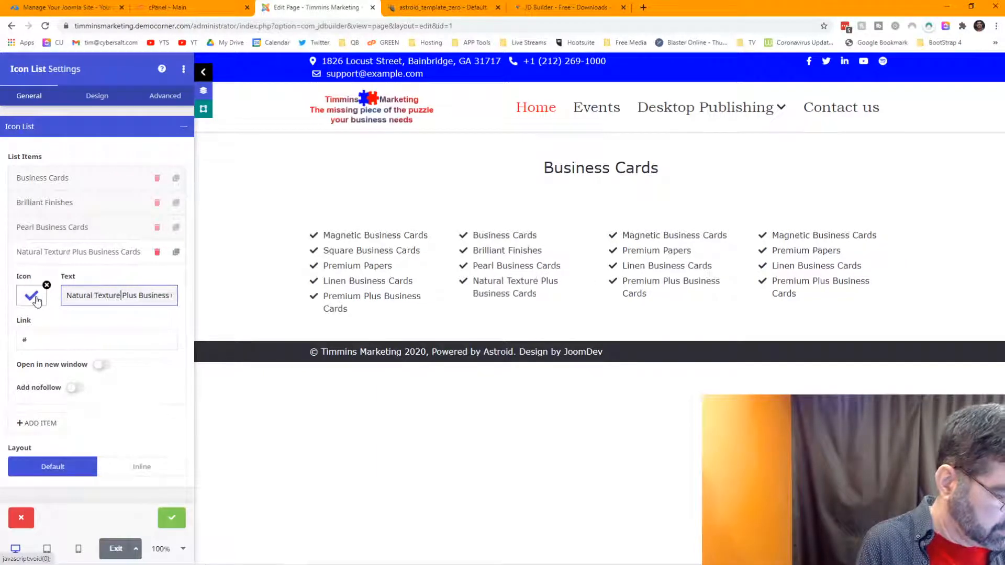
pyautogui.hotkey('alt', 'Tab')
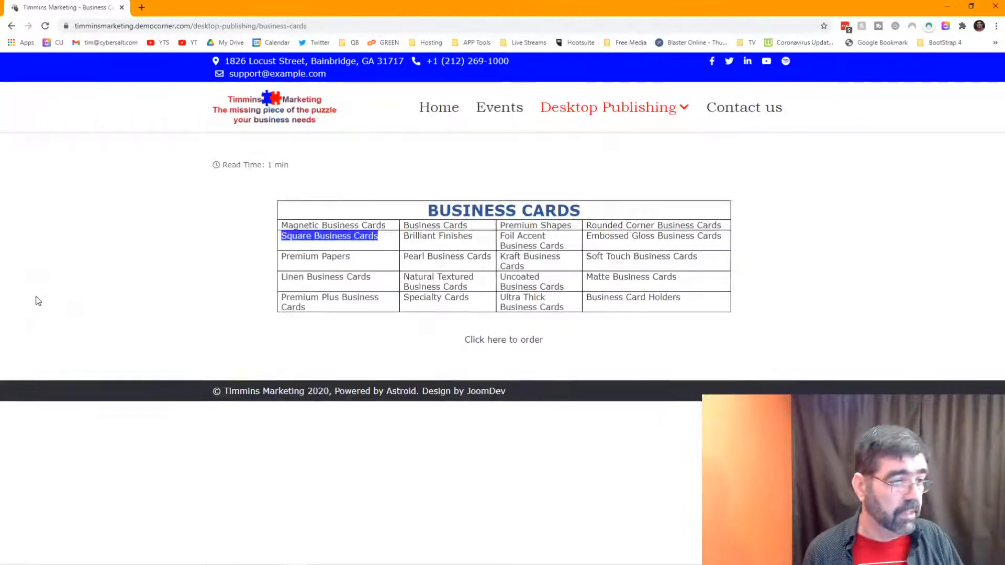
pyautogui.hotkey('alt', 'Tab')
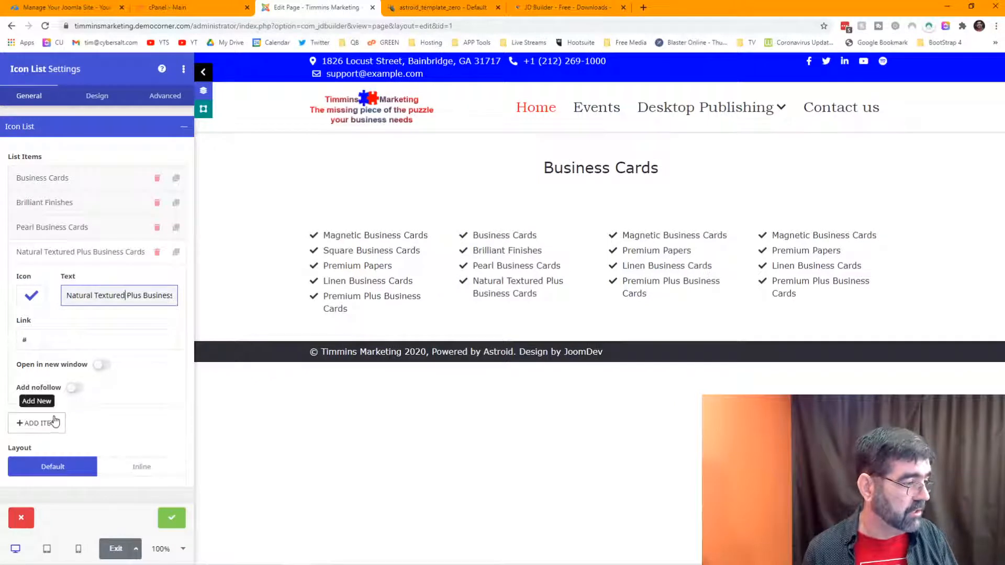
# Step: Duplicate the last item as Specialty Business Cards and close the list settings
pyautogui.click(175, 254)
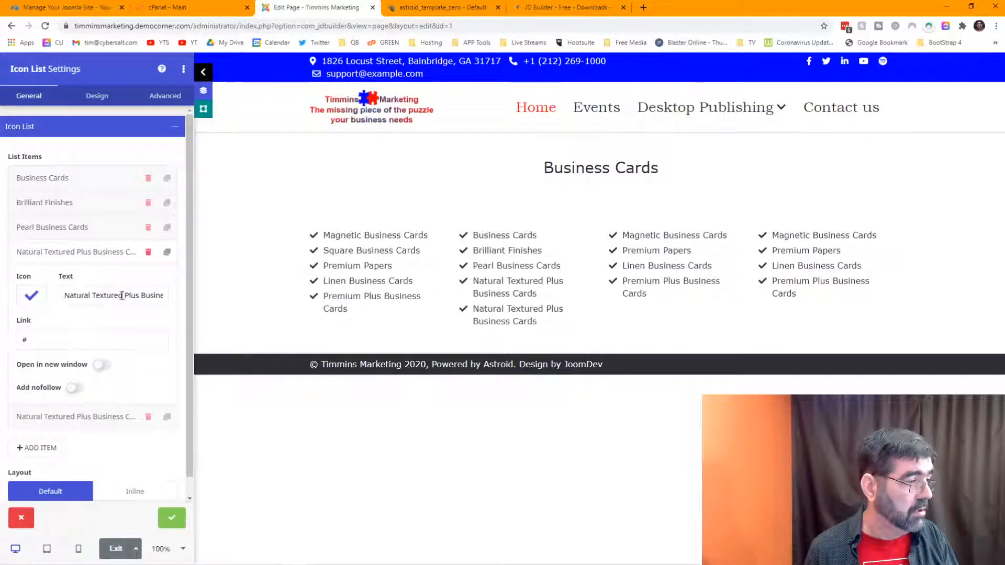
pyautogui.moveTo(122, 295); pyautogui.dragTo(30, 292)
pyautogui.write('S')
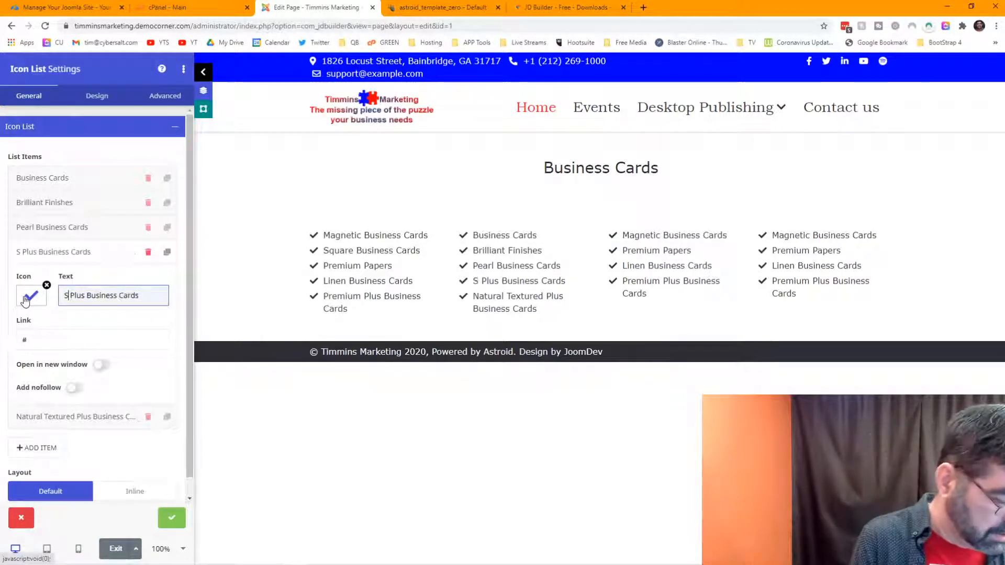
pyautogui.write('pecialty')
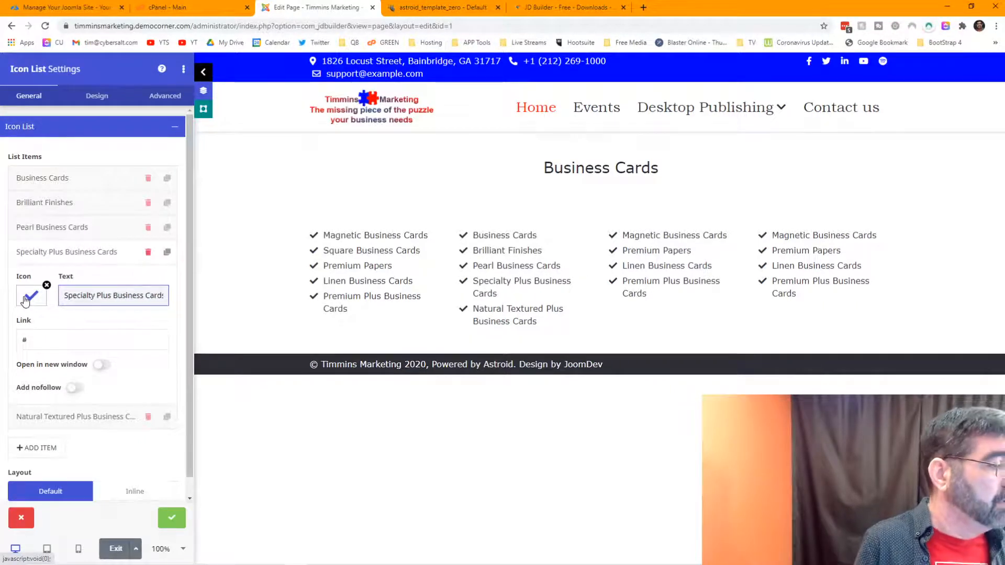
pyautogui.press('Delete')
pyautogui.press('Delete')
pyautogui.press('Delete')
pyautogui.press('Delete')
pyautogui.press('Delete')
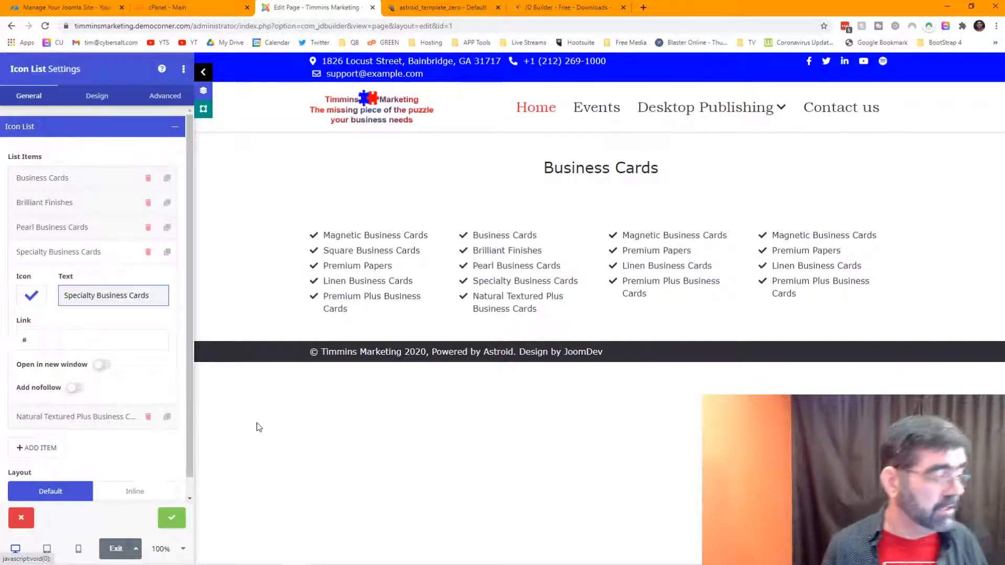
pyautogui.click(164, 523)
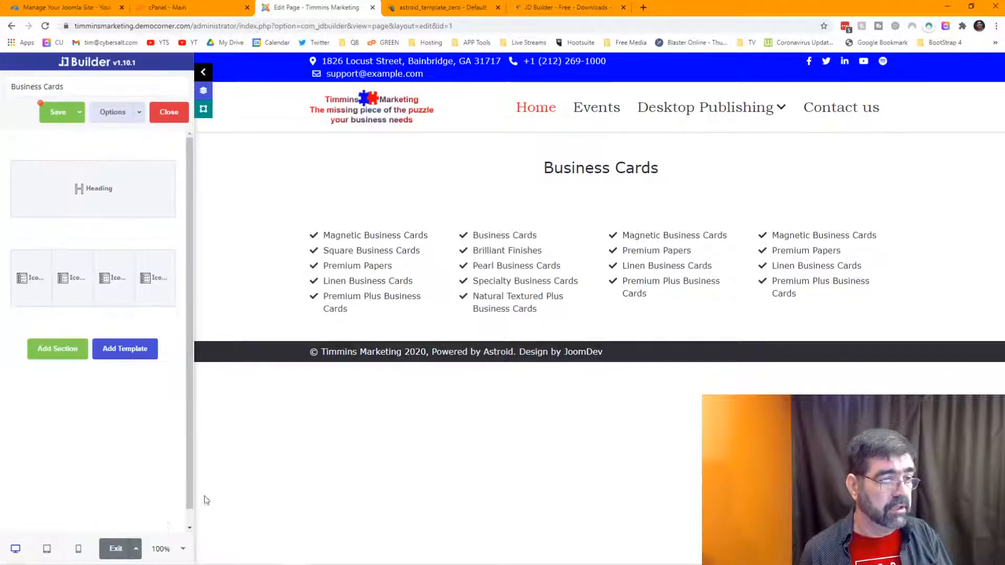
pyautogui.hotkey('alt', 'Tab')
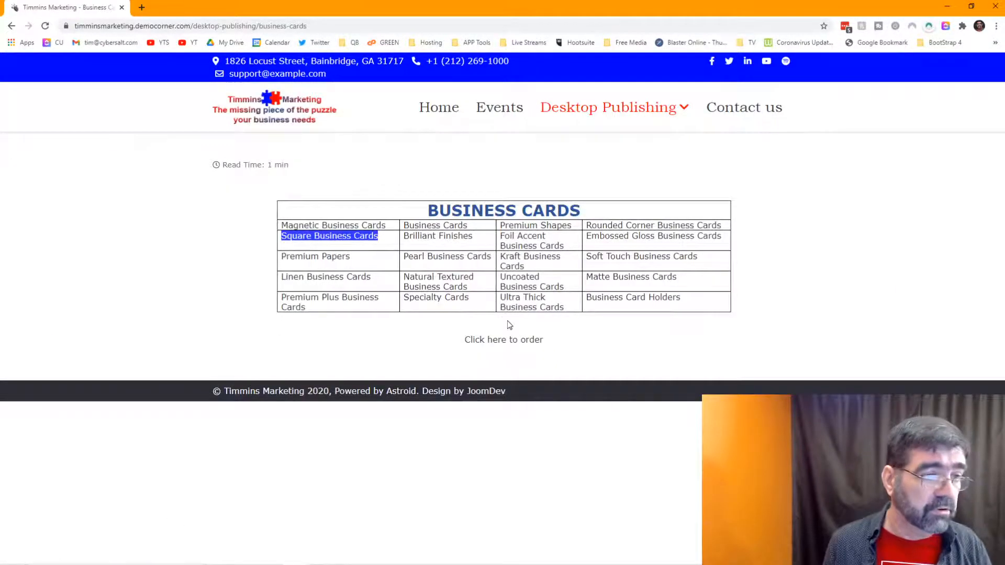
pyautogui.hotkey('alt', 'Tab')
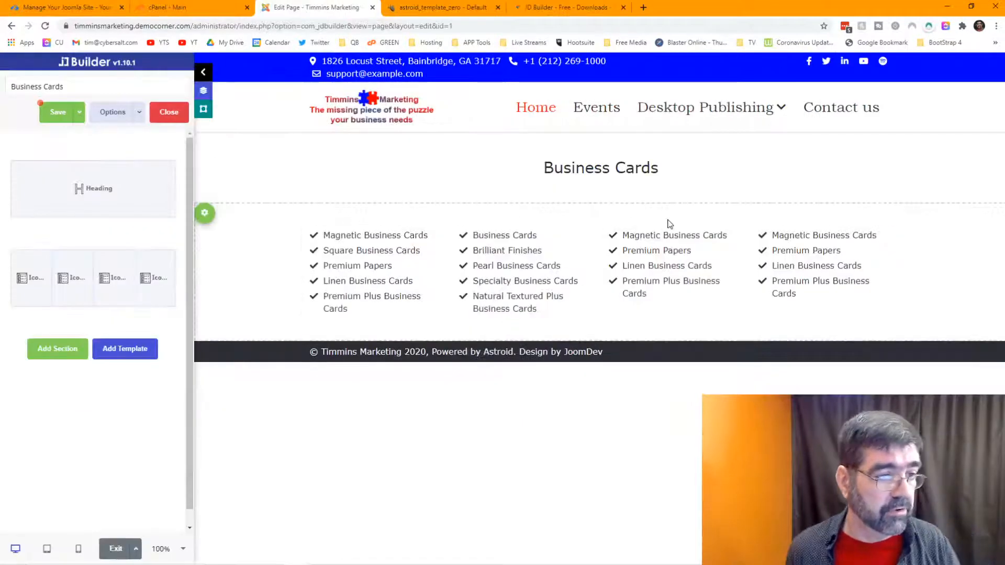
# Step: In the third column's list, replace Magnetic Business Cards with Premium shapes
pyautogui.click(675, 264)
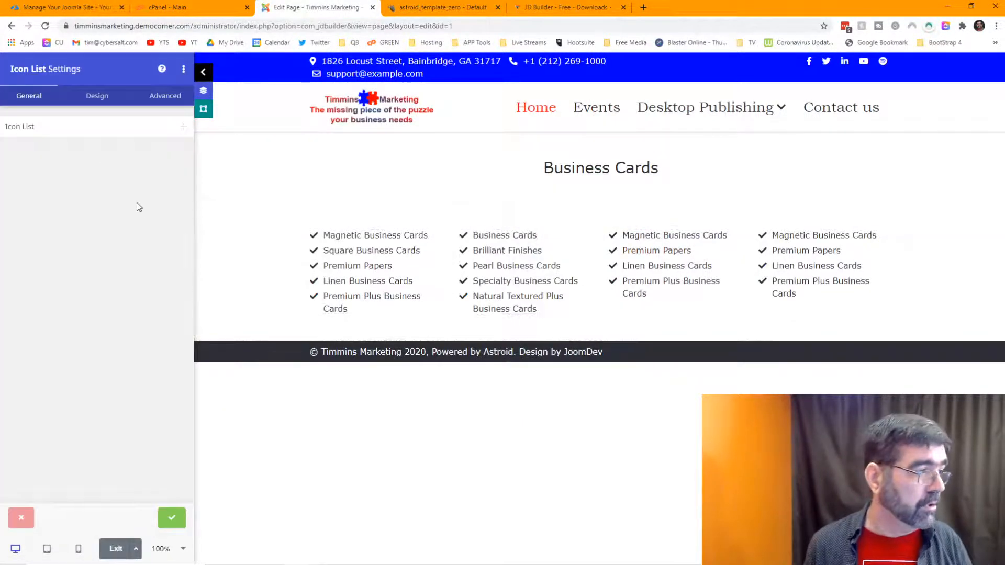
pyautogui.click(56, 127)
pyautogui.click(67, 178)
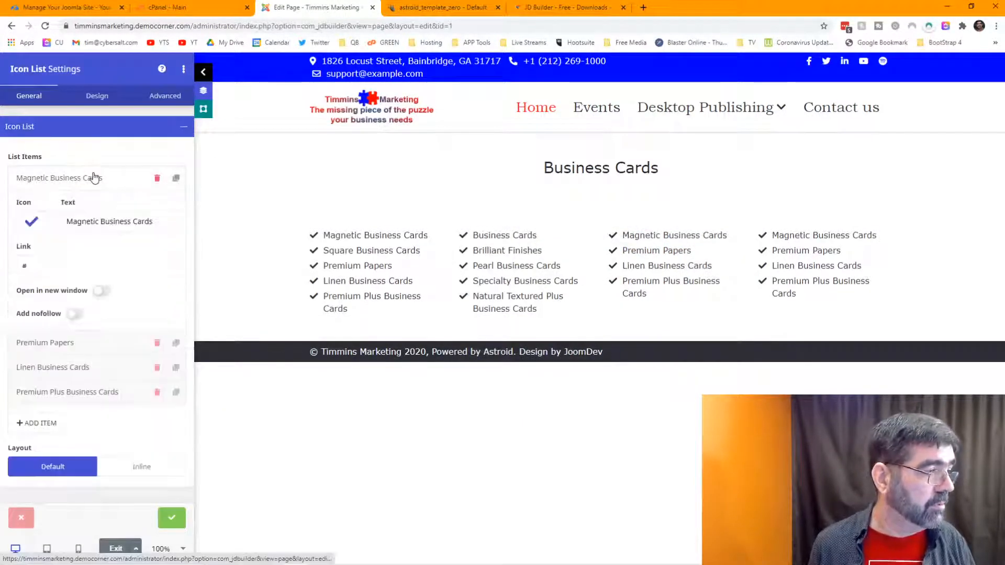
pyautogui.click(98, 222)
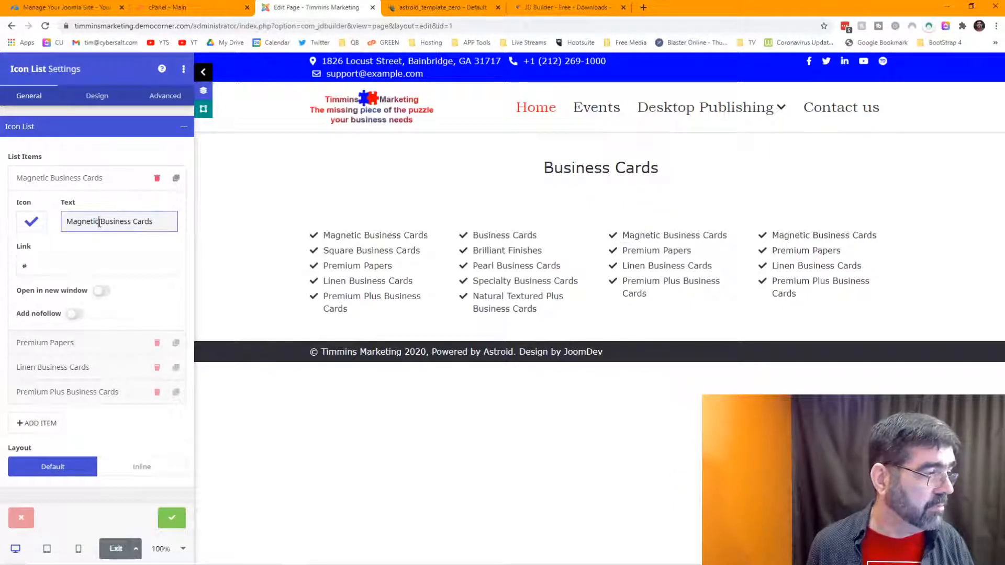
pyautogui.hotkey('alt', 'Tab')
pyautogui.hotkey('alt', 'Tab')
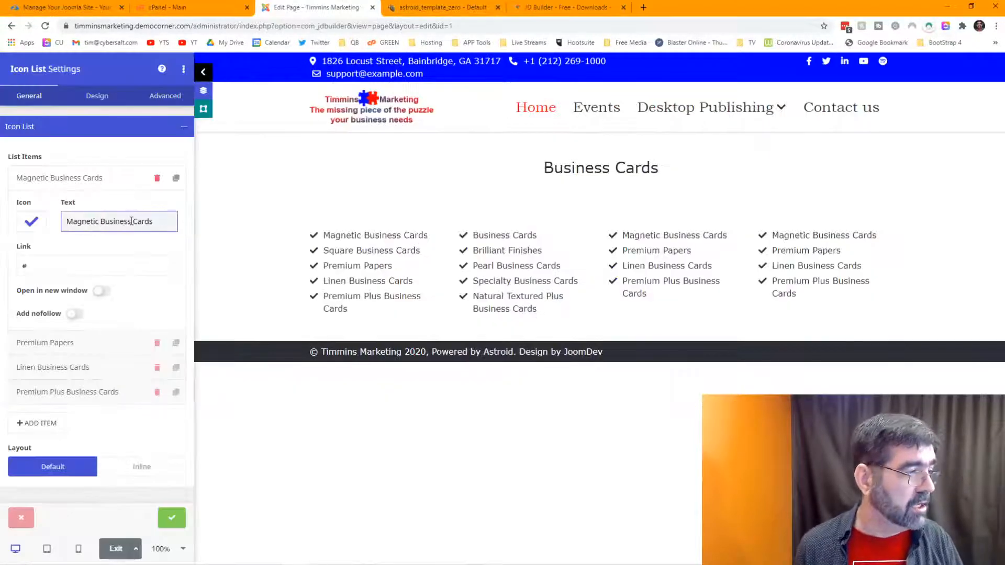
pyautogui.moveTo(157, 221); pyautogui.dragTo(51, 231)
pyautogui.write('Premium shapes')
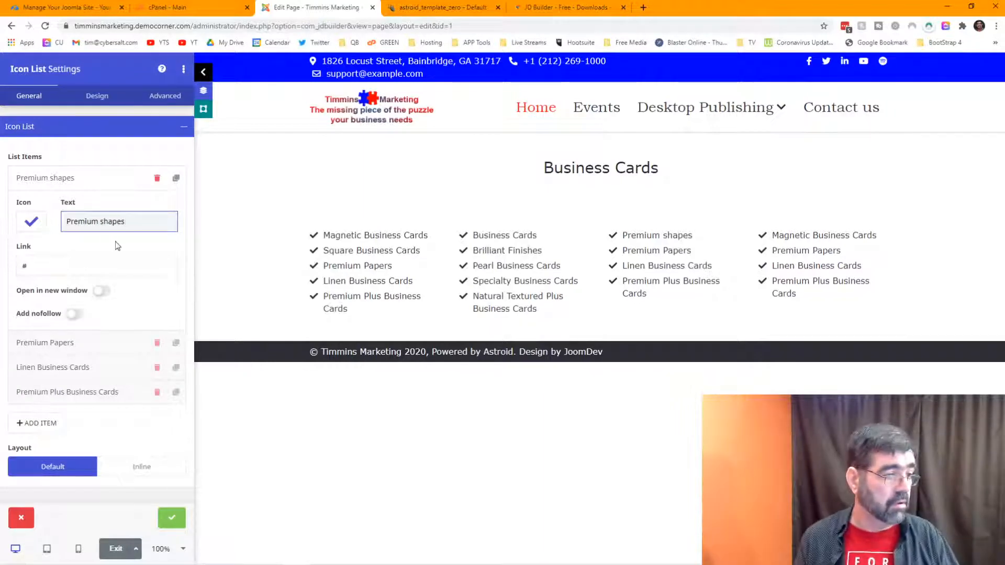
# Step: Replace the Premium Papers item's text with Foil Accent Business Cards
pyautogui.click(99, 348)
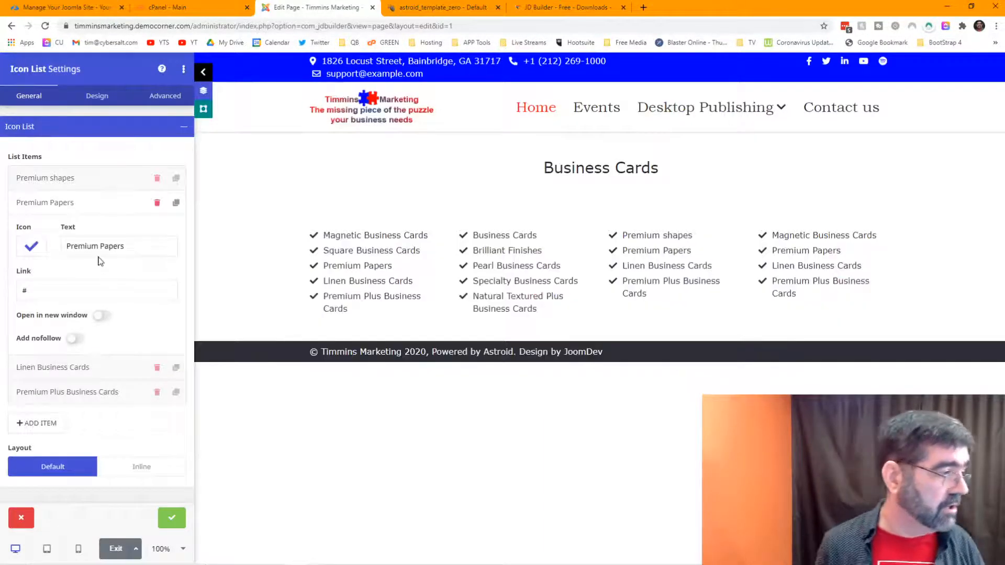
pyautogui.click(74, 203)
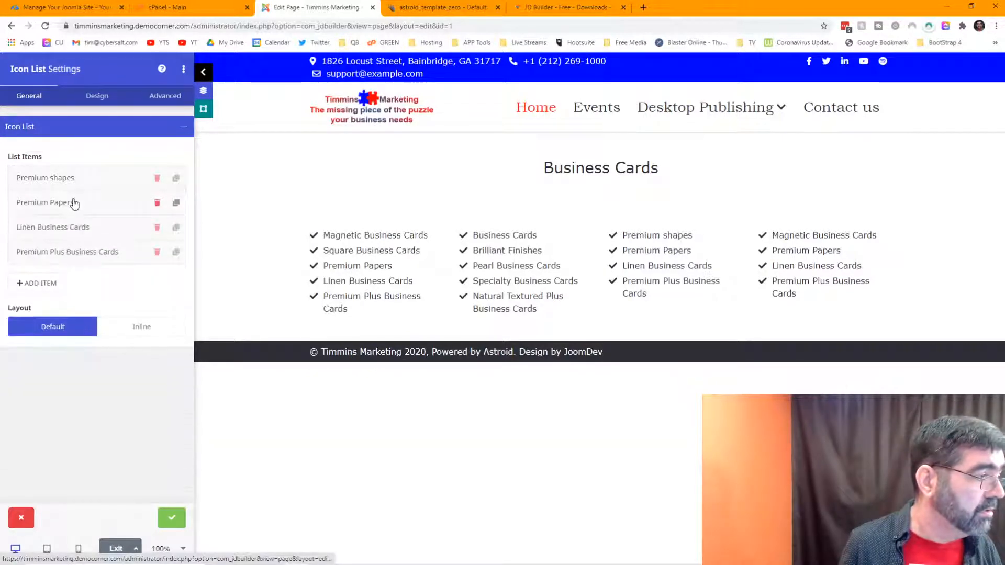
pyautogui.click(74, 203)
pyautogui.click(72, 181)
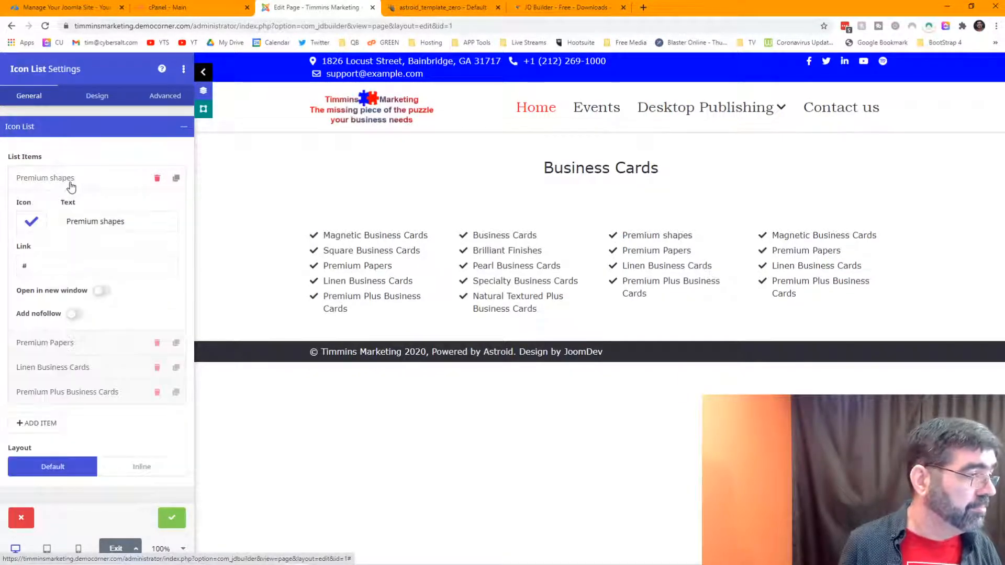
pyautogui.click(65, 184)
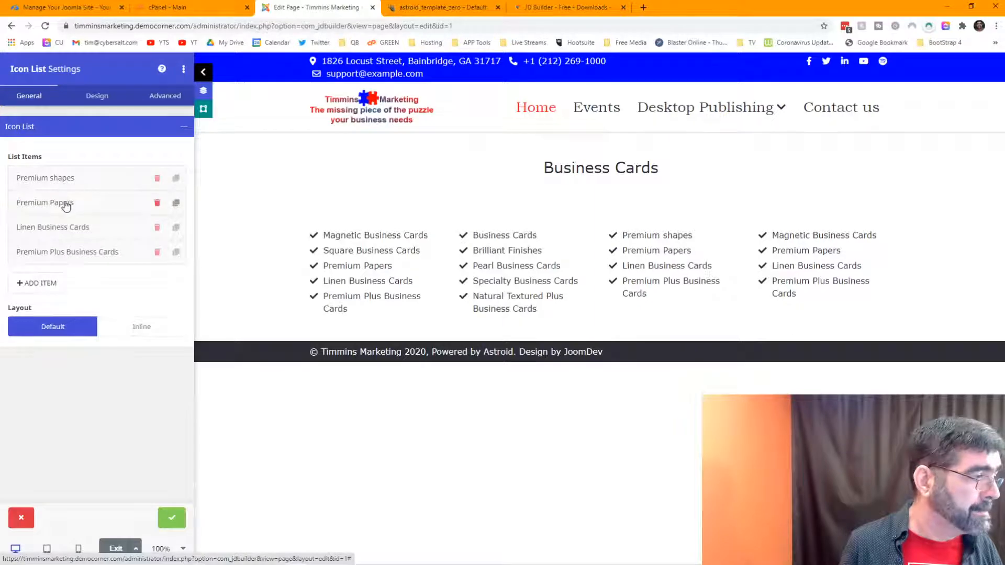
pyautogui.click(67, 204)
pyautogui.click(124, 247)
pyautogui.hotkey('ctrl', 'a')
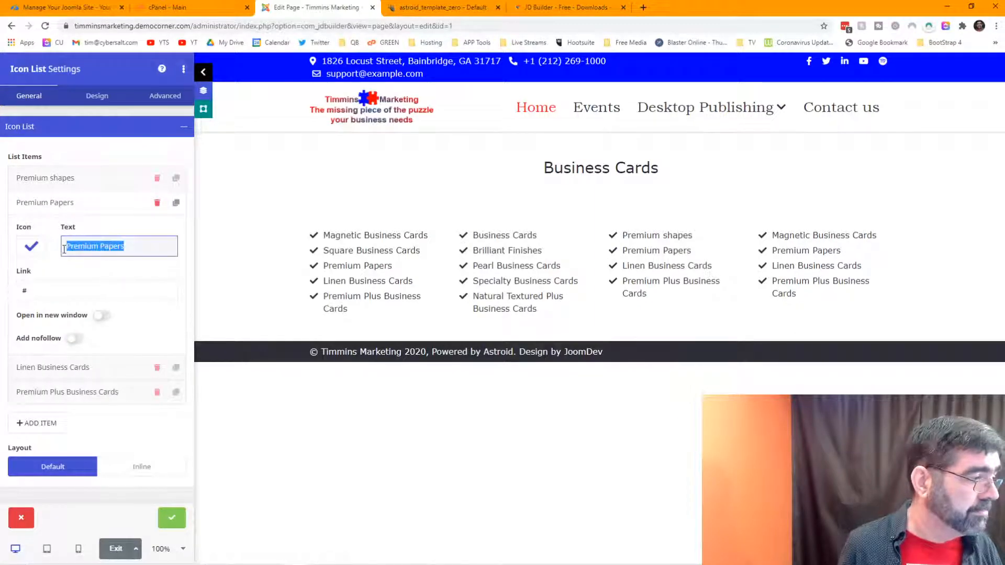
pyautogui.hotkey('alt', 'Tab')
pyautogui.hotkey('alt', 'Tab')
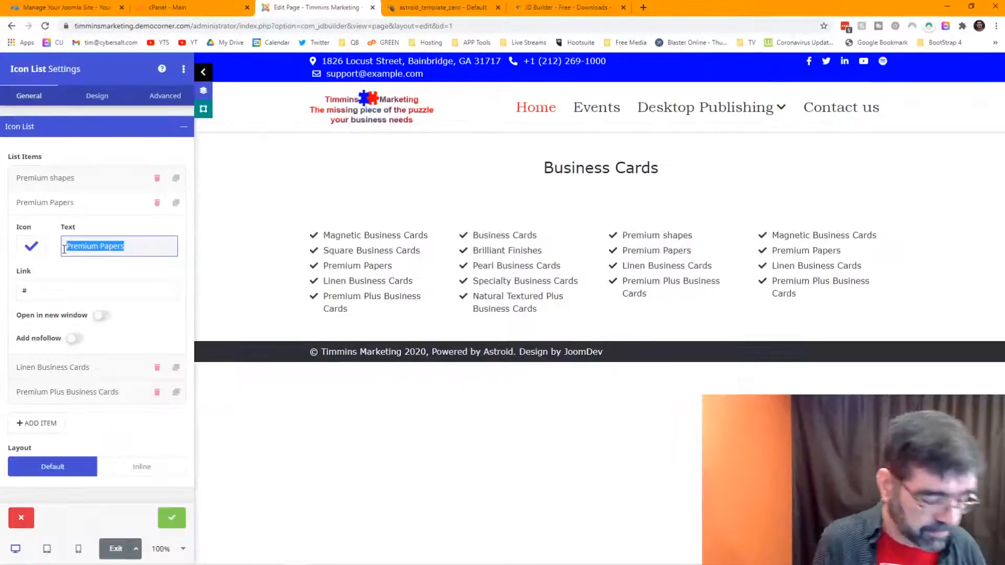
pyautogui.write('Foi')
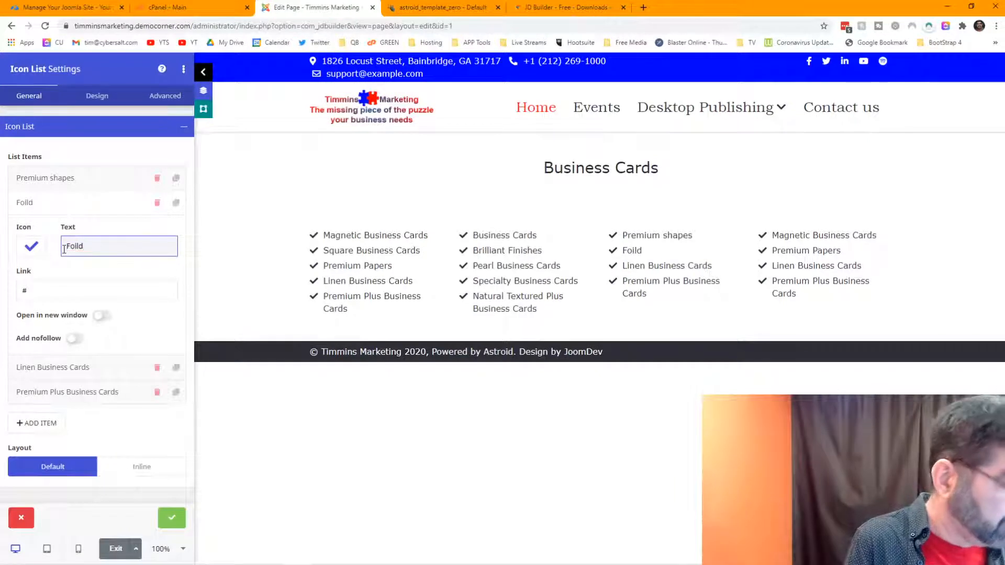
pyautogui.write('l Accent Business Cards')
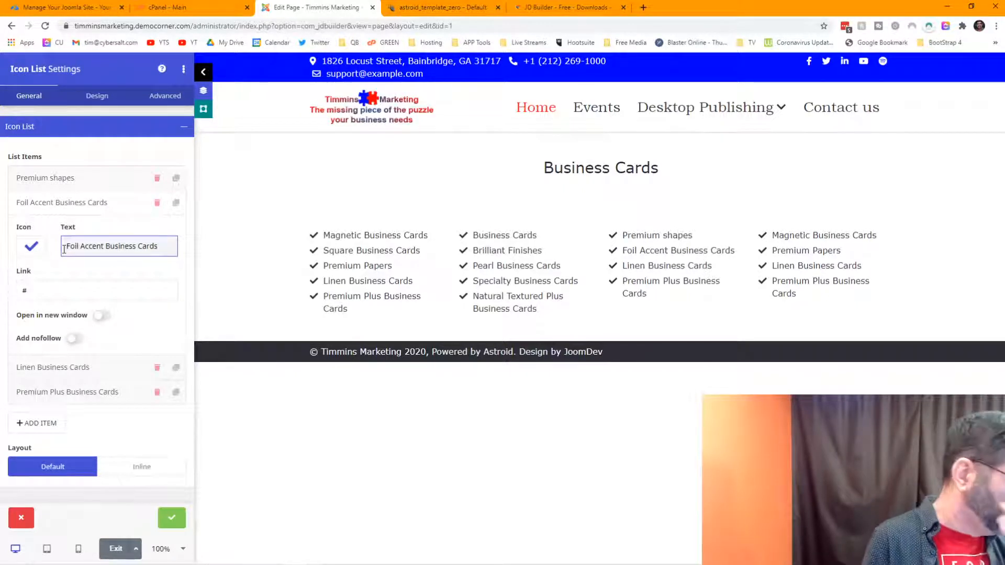
# Step: Rename Linen to Kraft Business Cards and Premium Plus to Uncoated Business Cards
pyautogui.click(113, 367)
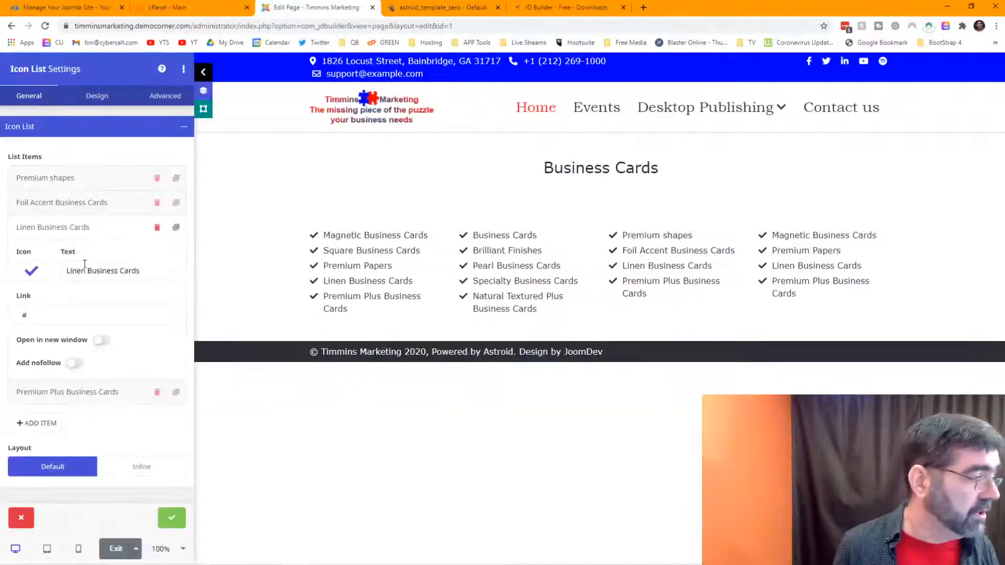
pyautogui.click(81, 270)
pyautogui.doubleClick(81, 271)
pyautogui.write('Kraf')
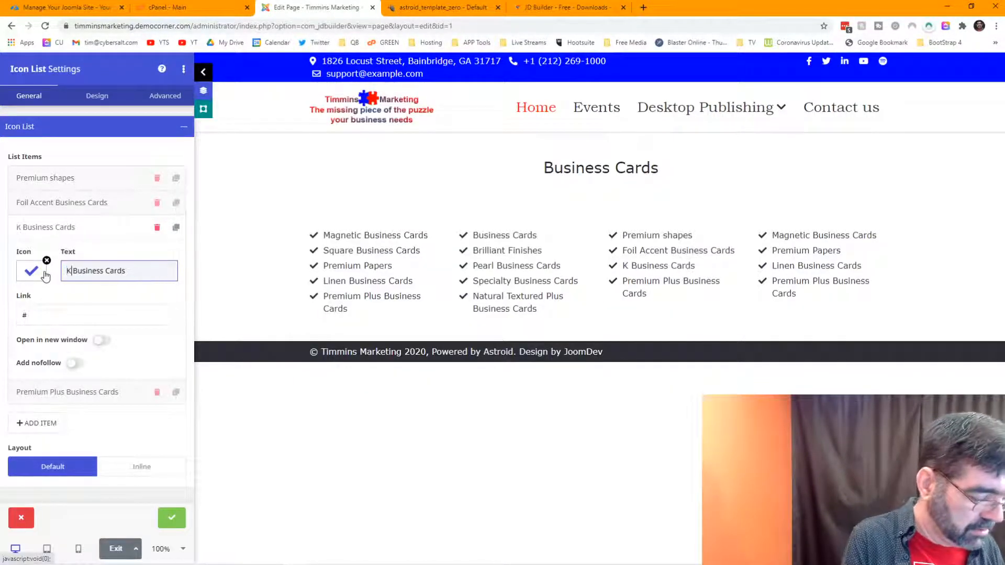
pyautogui.write('t')
pyautogui.hotkey('alt', 'Tab')
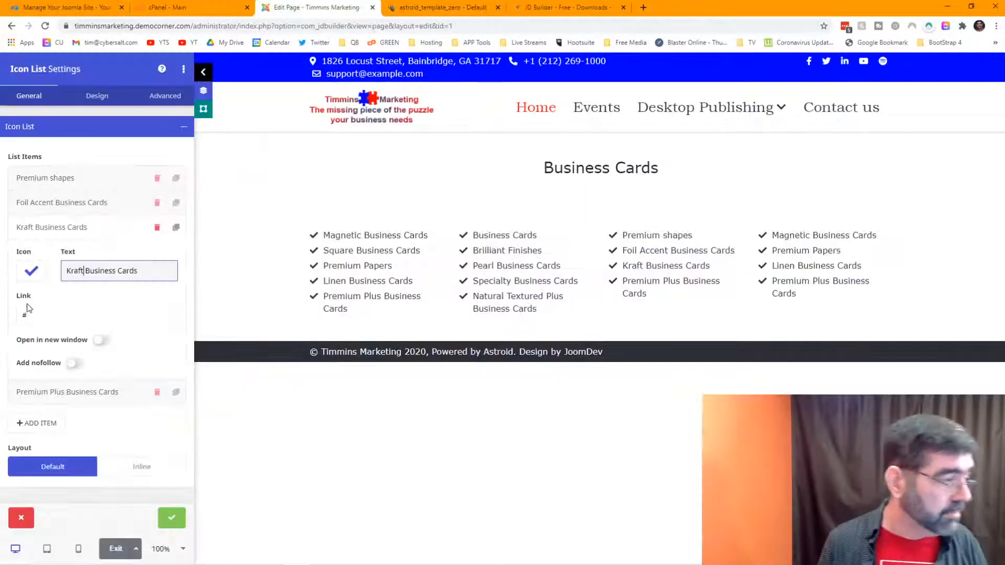
pyautogui.click(77, 392)
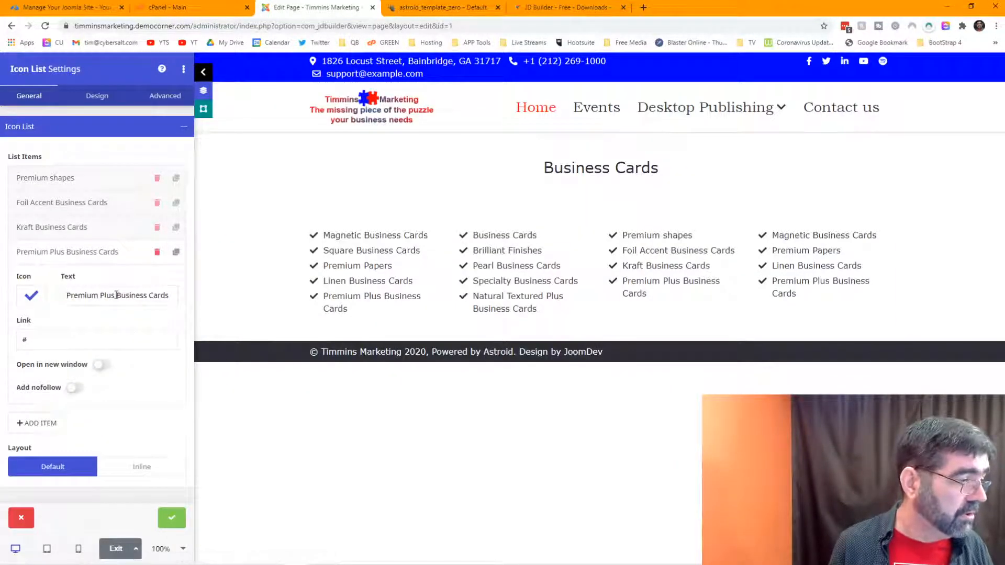
pyautogui.moveTo(116, 296); pyautogui.dragTo(7, 299)
pyautogui.write('Uncoated')
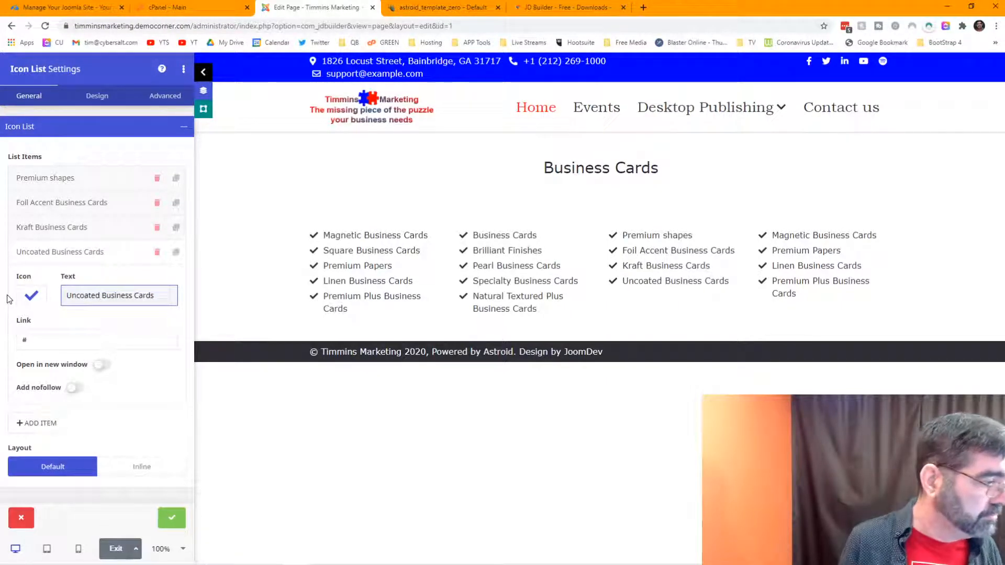
# Step: Duplicate Uncoated Business Cards as Ultra Thick Business Cards and close the list settings
pyautogui.hotkey('alt', 'Tab')
pyautogui.hotkey('alt', 'Tab')
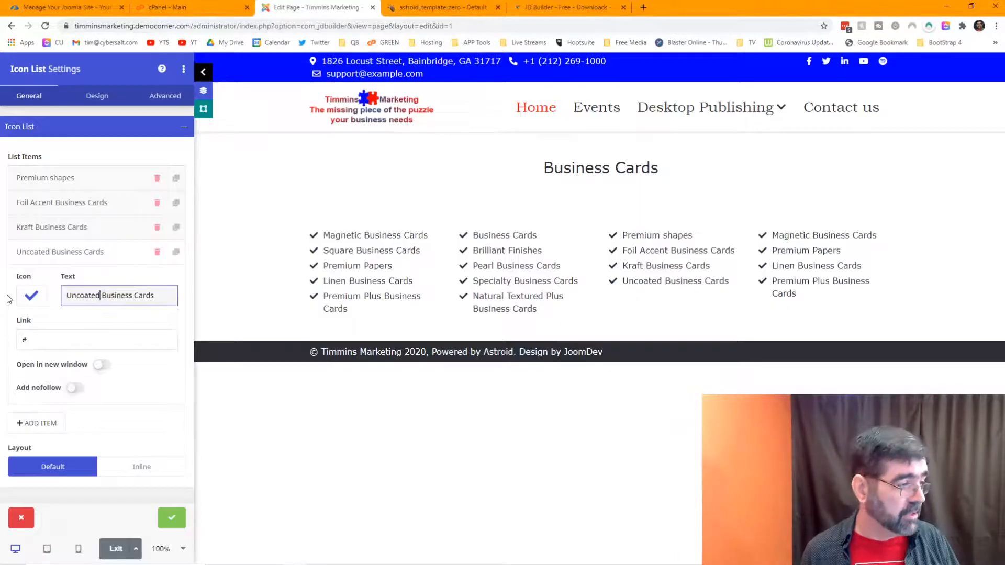
pyautogui.click(176, 251)
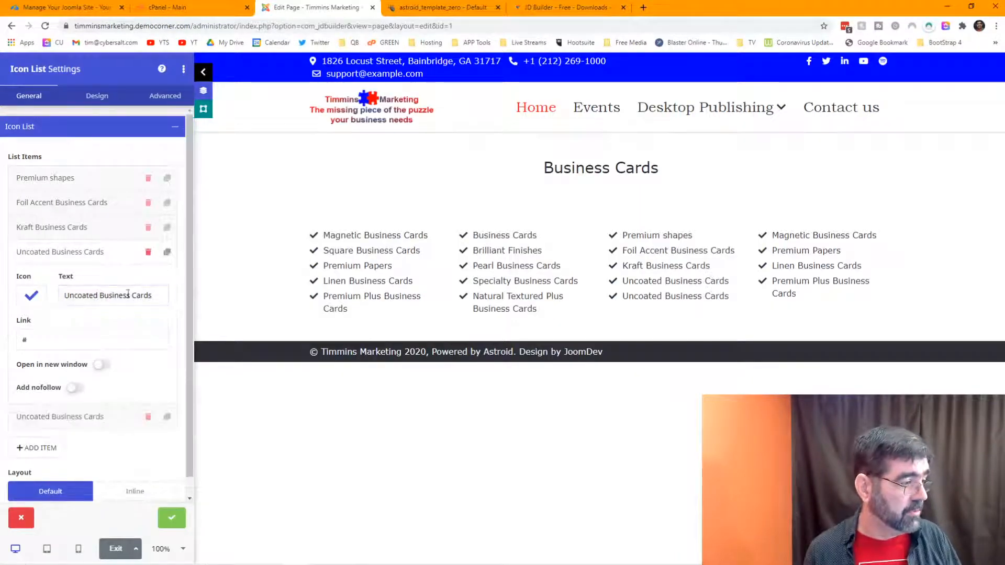
pyautogui.click(51, 417)
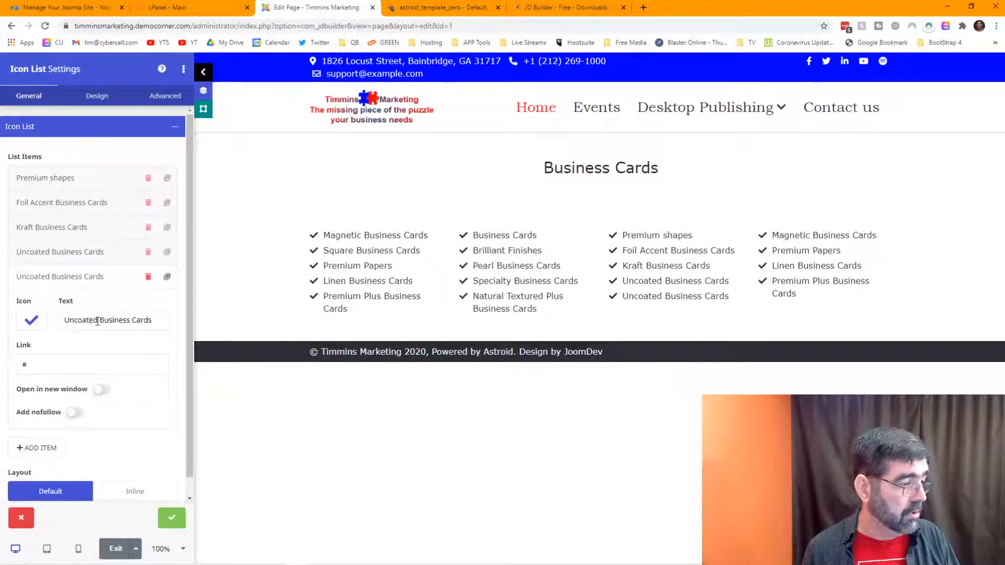
pyautogui.moveTo(98, 320); pyautogui.dragTo(19, 311)
pyautogui.write('Ultra')
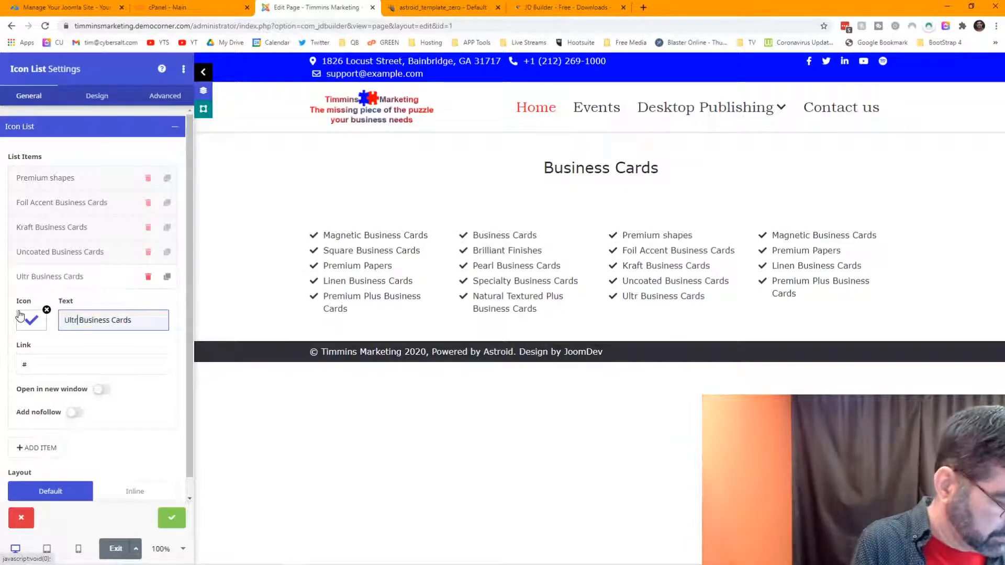
pyautogui.write(' Thick')
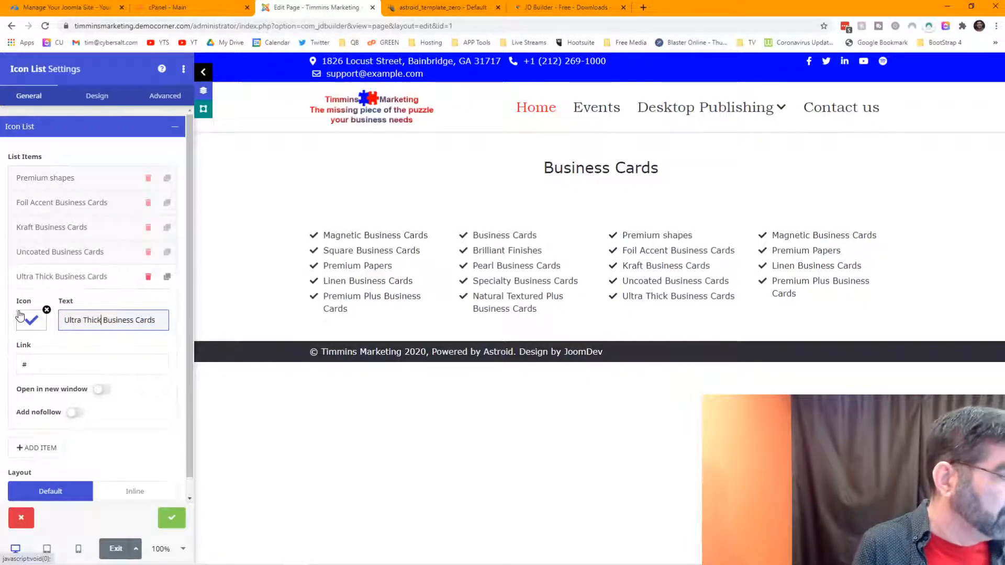
pyautogui.hotkey('alt', 'Tab')
pyautogui.hotkey('alt', 'Tab')
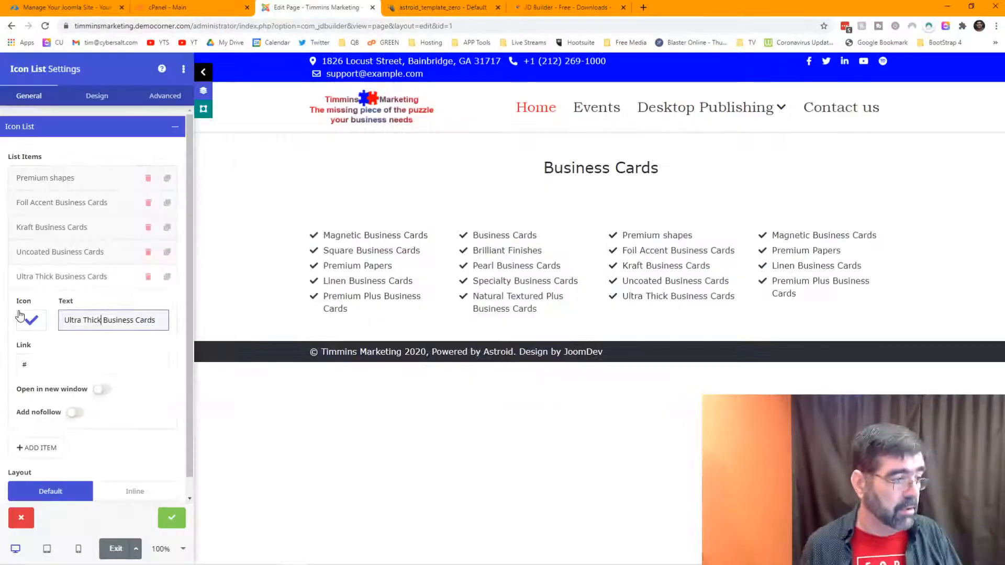
pyautogui.click(171, 518)
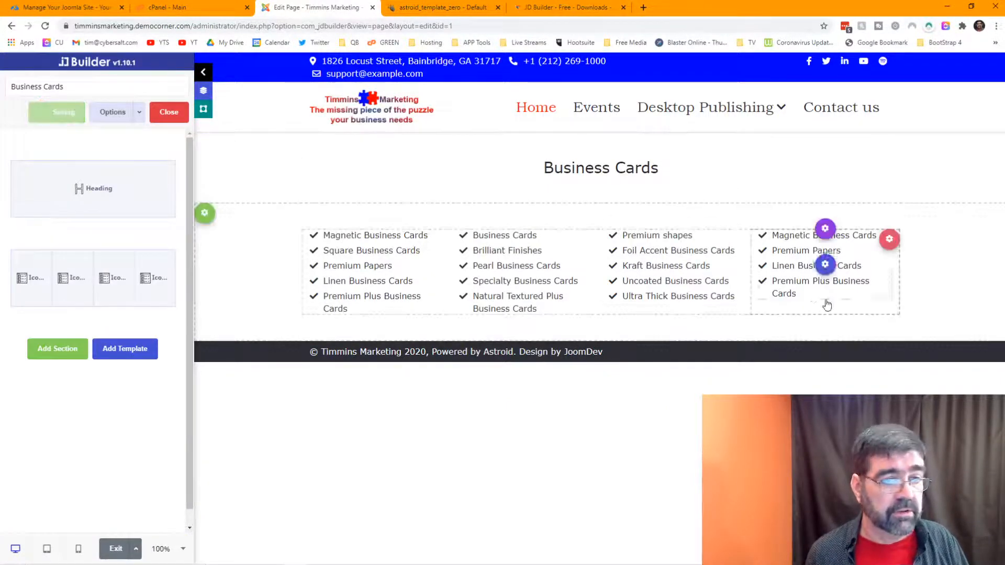
# Step: Paste Rounded Corner Business Cards from the table over the fourth list's first item
pyautogui.click(824, 266)
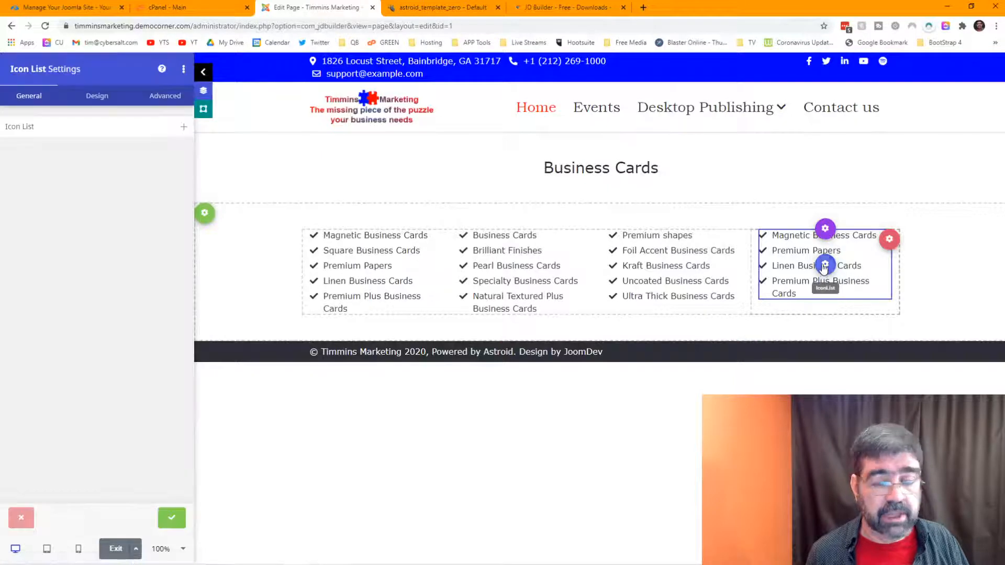
pyautogui.hotkey('alt', 'Tab')
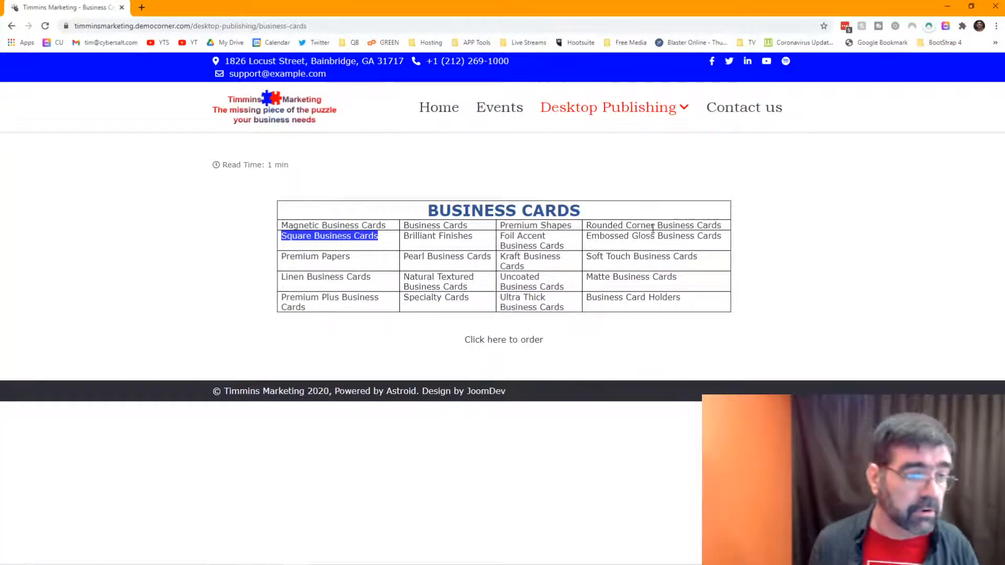
pyautogui.moveTo(722, 226); pyautogui.dragTo(589, 222)
pyautogui.hotkey('ctrl', 'c')
pyautogui.hotkey('alt', 'Tab')
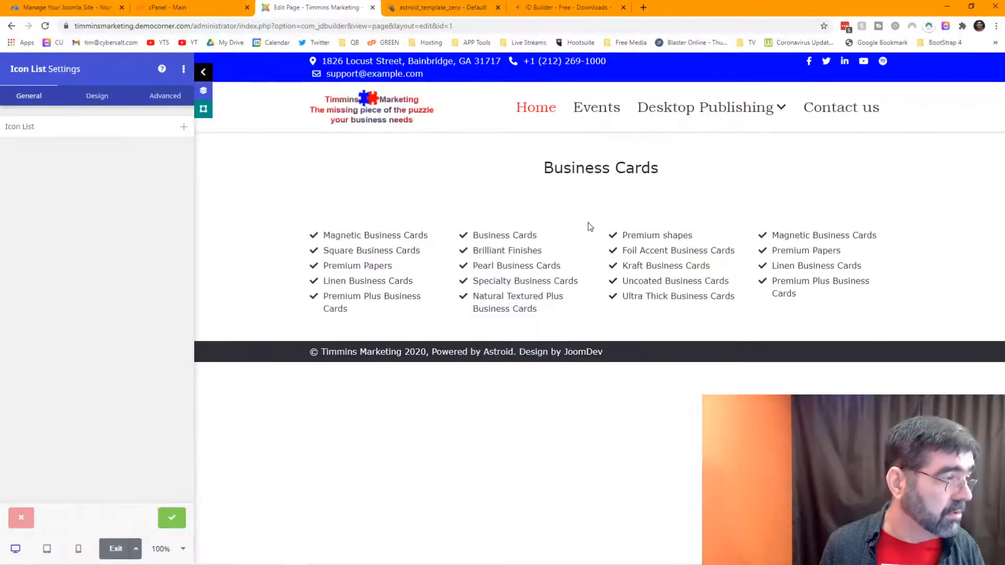
pyautogui.click(144, 135)
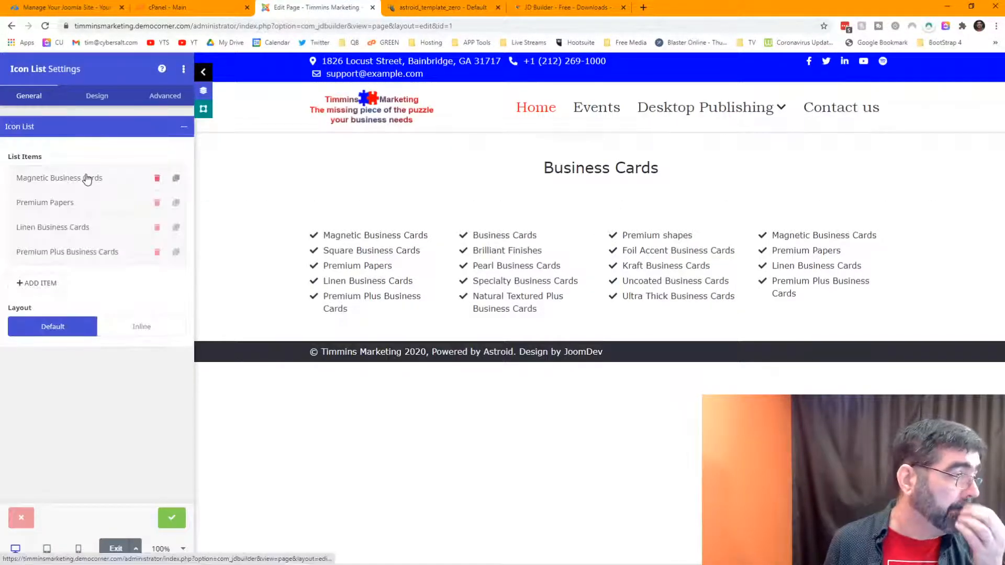
pyautogui.click(85, 176)
pyautogui.click(165, 223)
pyautogui.moveTo(164, 223); pyautogui.dragTo(52, 228)
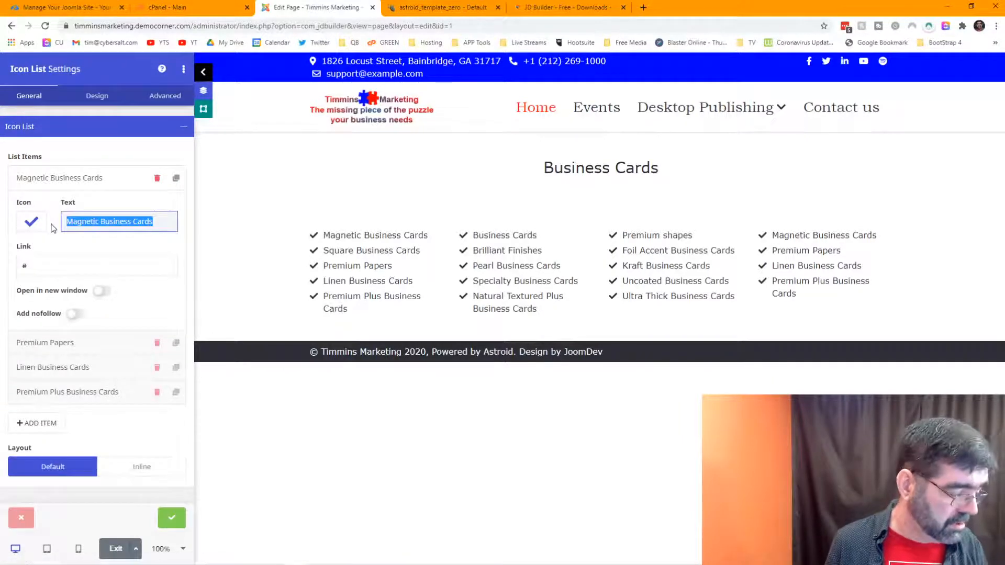
pyautogui.hotkey('ctrl', 'v')
# Step: Replace Premium Papers with Embossed Gloss and Linen with Soft Touch Business Cards
pyautogui.click(88, 348)
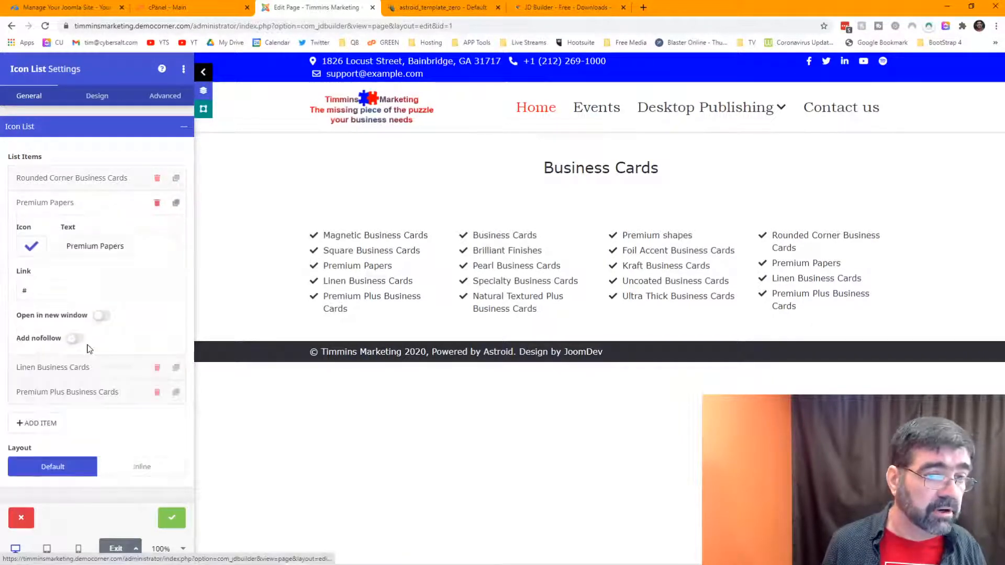
pyautogui.hotkey('alt', 'Tab')
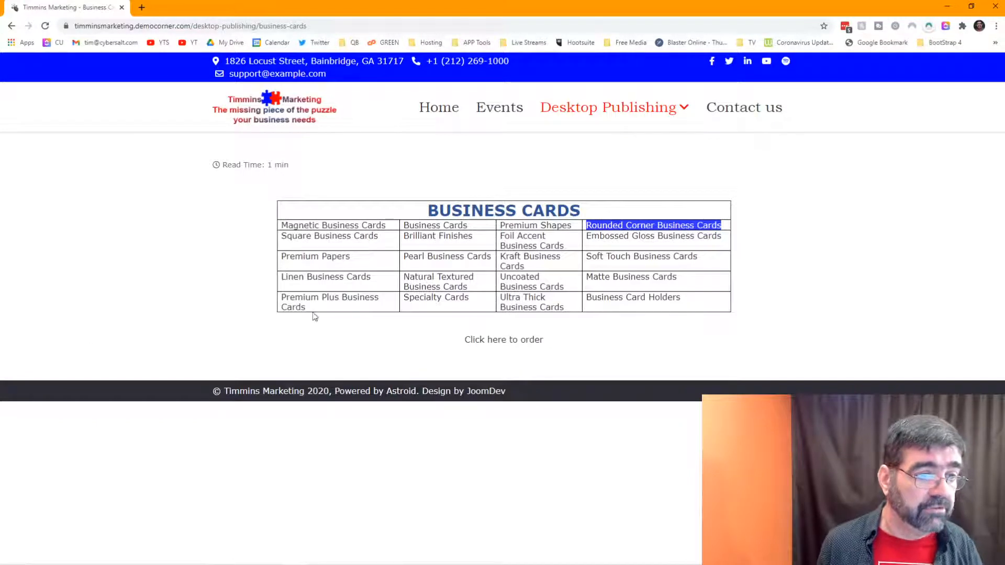
pyautogui.moveTo(723, 238); pyautogui.dragTo(589, 237)
pyautogui.hotkey('ctrl', 'c')
pyautogui.hotkey('alt', 'Tab')
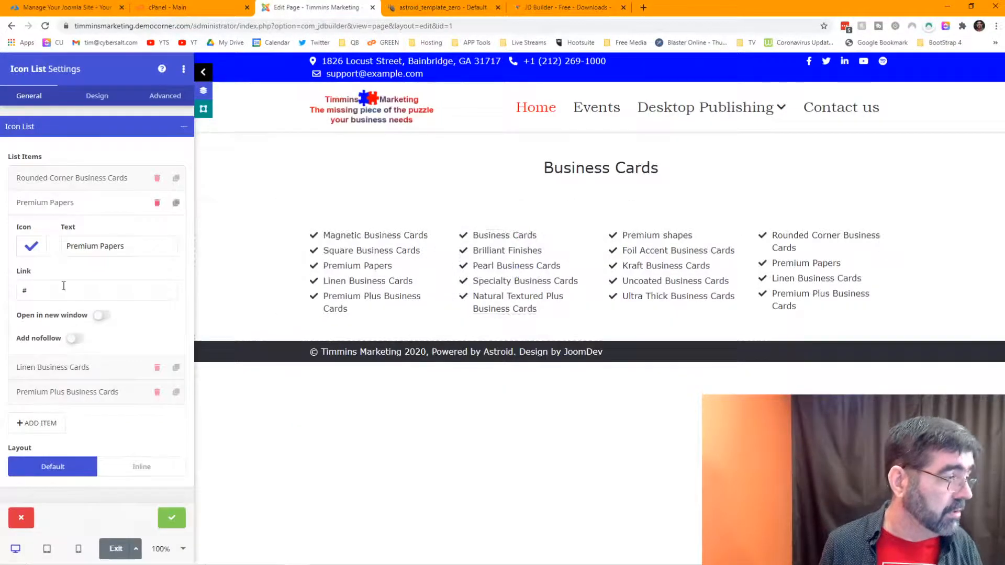
pyautogui.moveTo(137, 247); pyautogui.dragTo(61, 250)
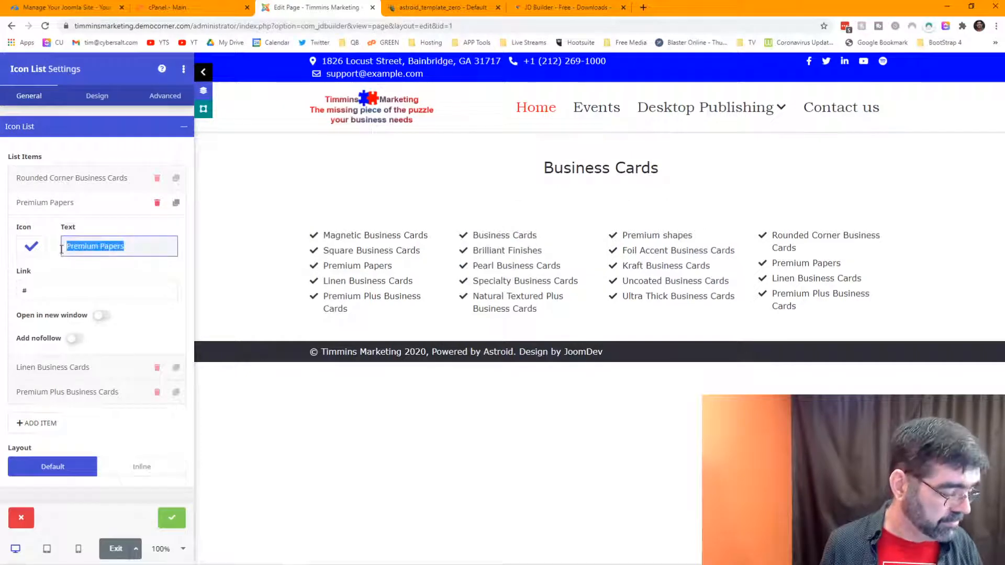
pyautogui.hotkey('ctrl', 'v')
pyautogui.hotkey('alt', 'Tab')
pyautogui.moveTo(699, 260); pyautogui.dragTo(591, 258)
pyautogui.hotkey('alt', 'Tab')
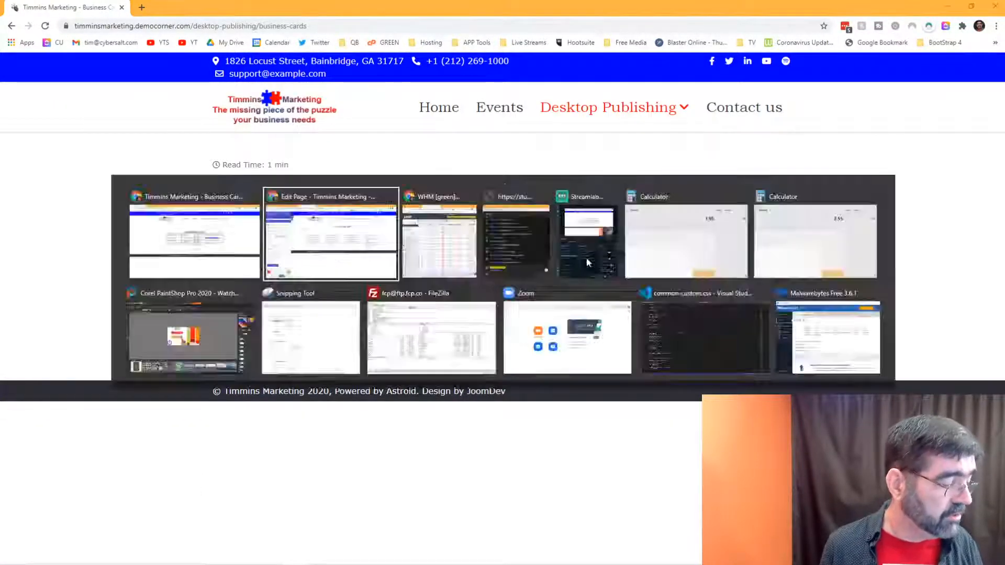
pyautogui.click(90, 372)
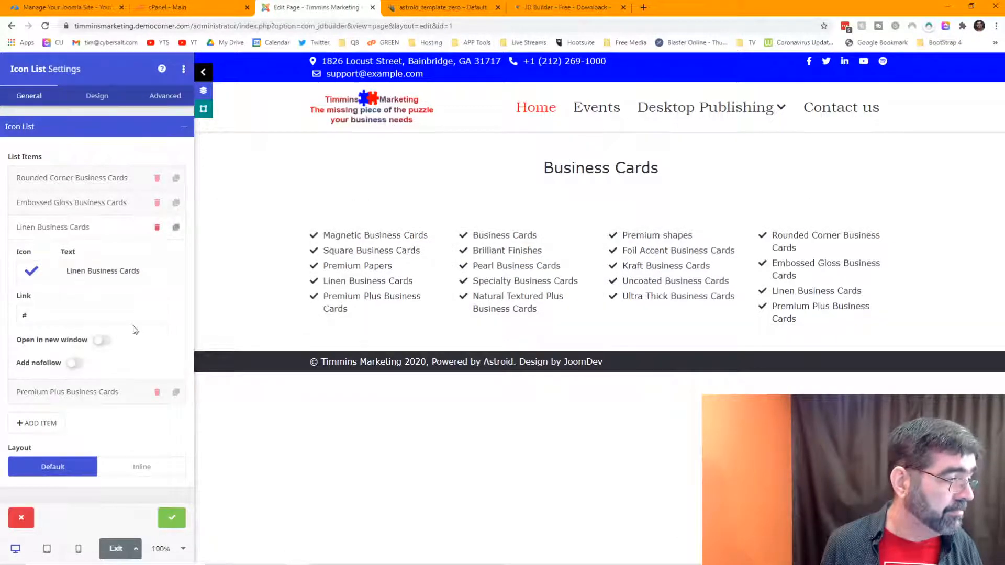
pyautogui.moveTo(149, 272); pyautogui.dragTo(58, 278)
pyautogui.write('Soft Touch Business Cards')
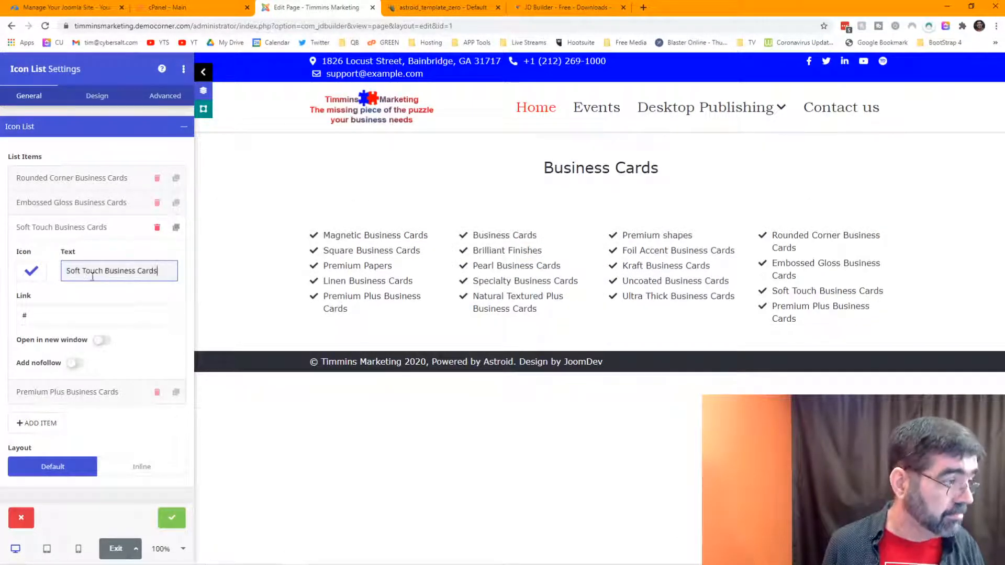
# Step: Replace Premium Plus Business Cards with Matte Business Cards copied from the table
pyautogui.click(115, 394)
pyautogui.hotkey('alt', 'Tab')
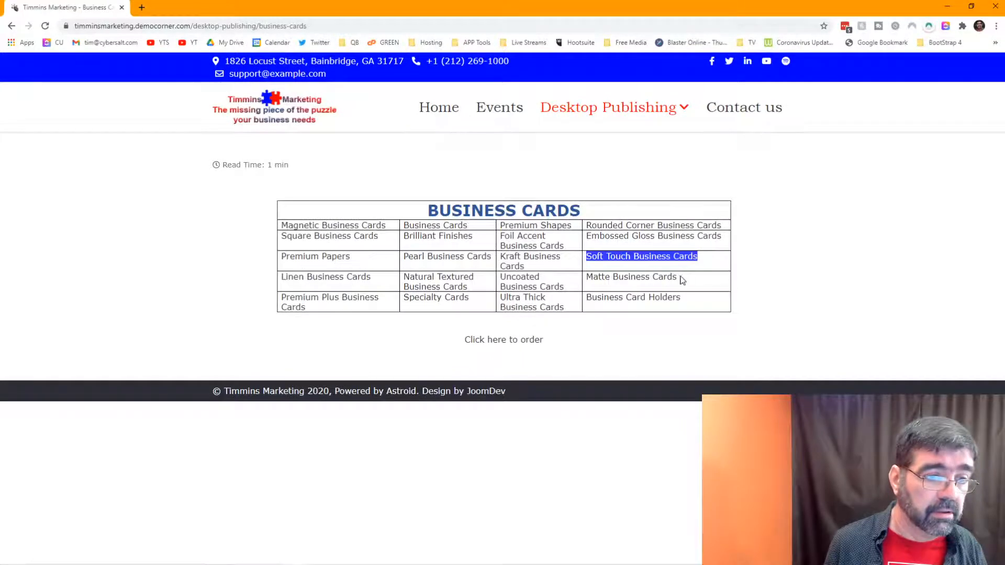
pyautogui.moveTo(679, 278)
pyautogui.mouseDown()
pyautogui.moveTo(583, 278)
pyautogui.moveTo(681, 282)
pyautogui.mouseUp()
pyautogui.hotkey('ctrl', 'c')
pyautogui.click(591, 277)
pyautogui.hotkey('alt', 'Tab')
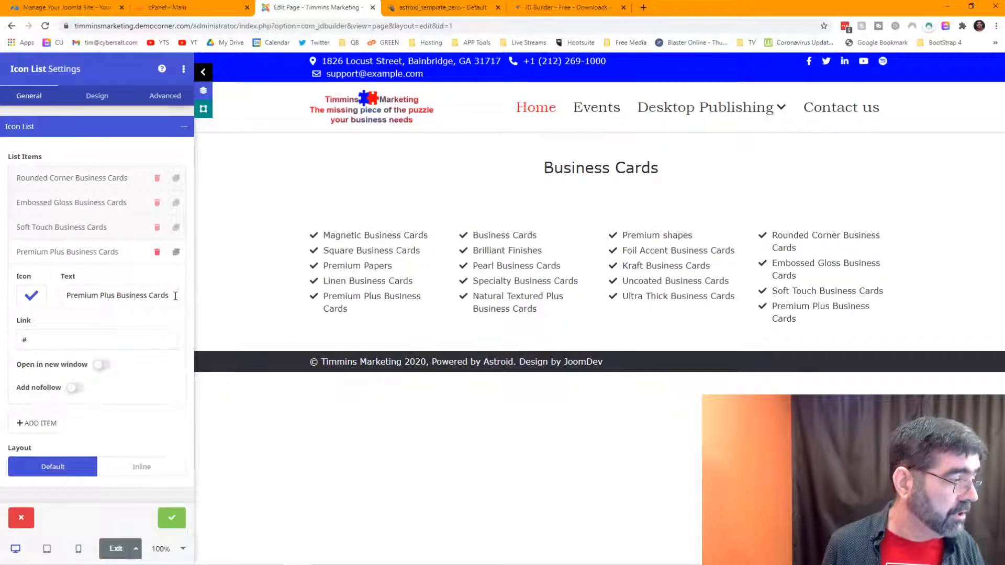
pyautogui.moveTo(175, 296); pyautogui.dragTo(50, 300)
pyautogui.hotkey('ctrl', 'v')
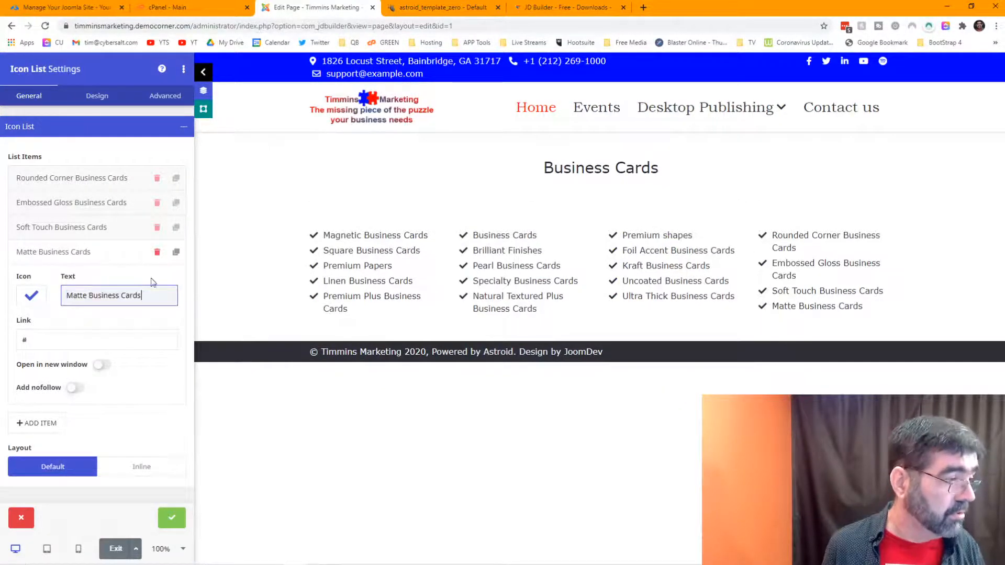
pyautogui.click(177, 257)
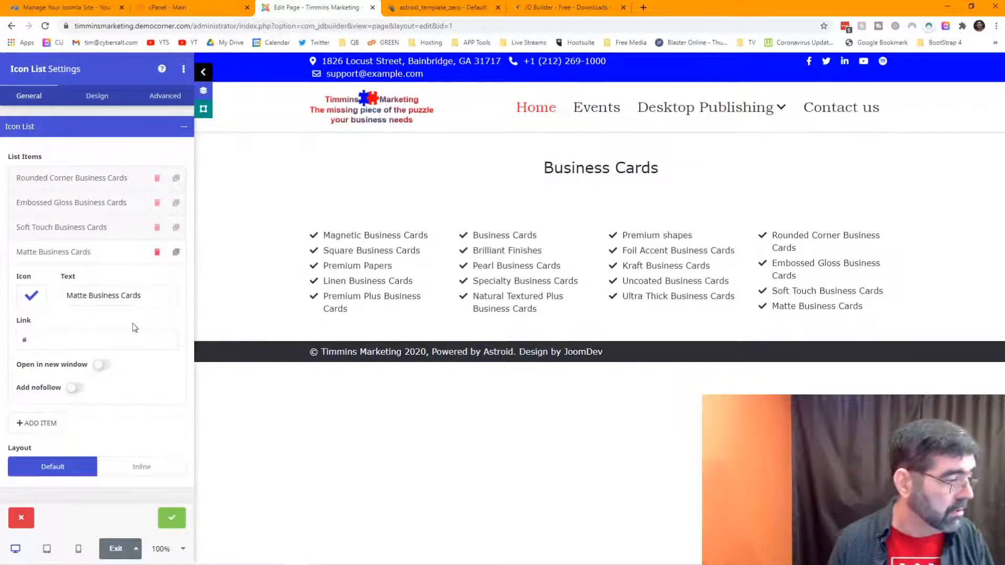
# Step: Duplicate the Matte item and rename the copy Business Card Holders
pyautogui.click(177, 253)
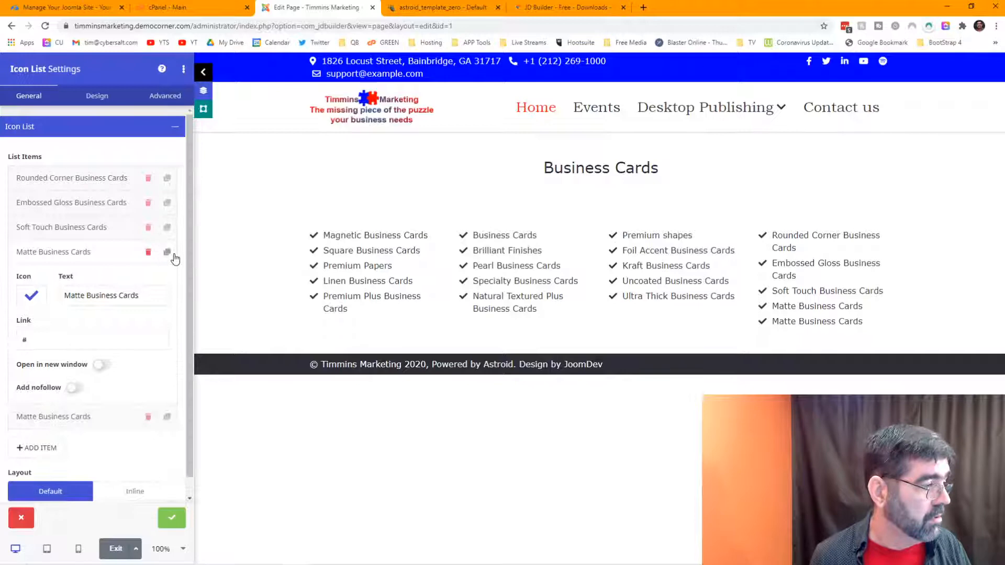
pyautogui.click(97, 417)
pyautogui.hotkey('alt', 'Tab')
pyautogui.moveTo(704, 300); pyautogui.dragTo(598, 299)
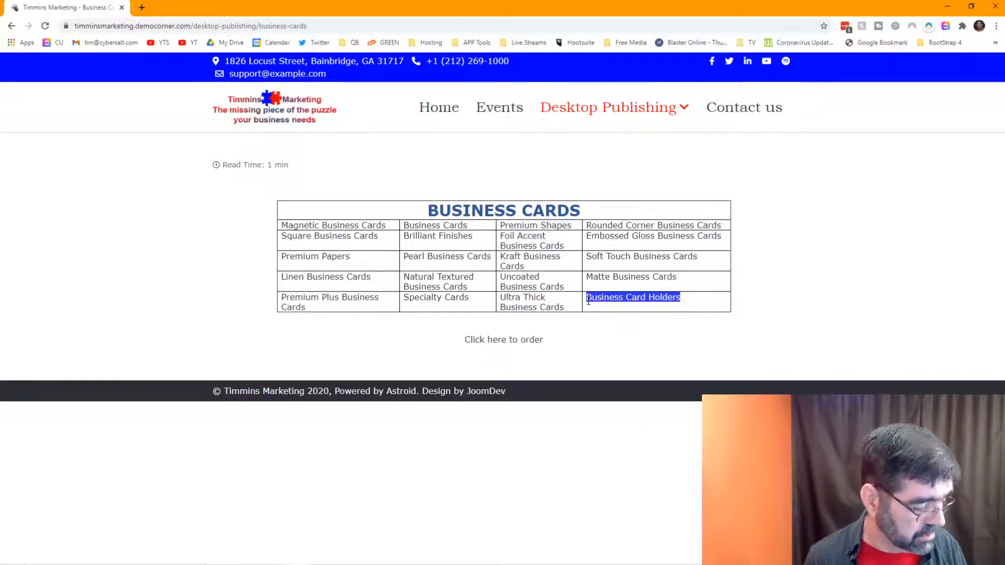
pyautogui.hotkey('alt', 'Tab')
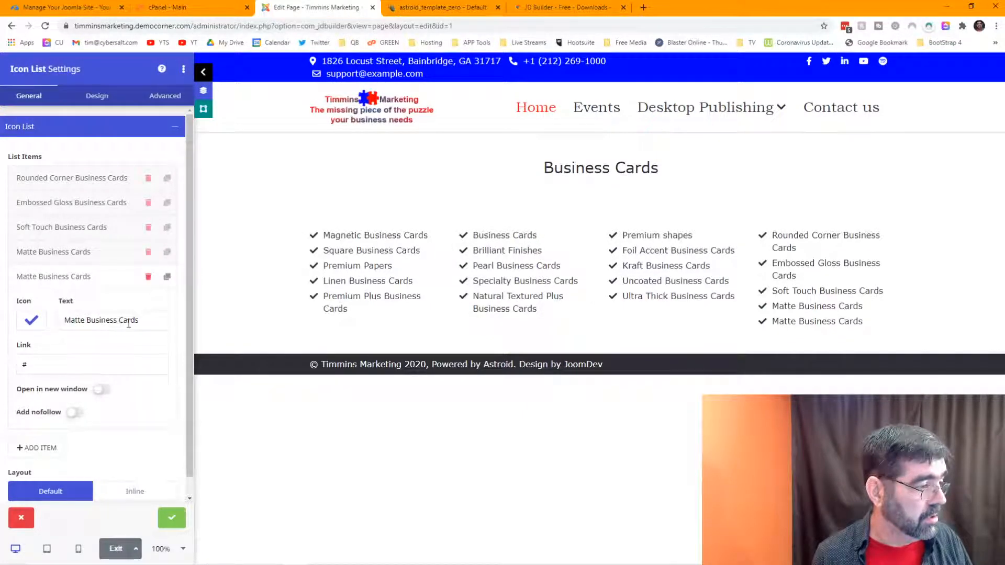
pyautogui.moveTo(129, 324); pyautogui.dragTo(65, 322)
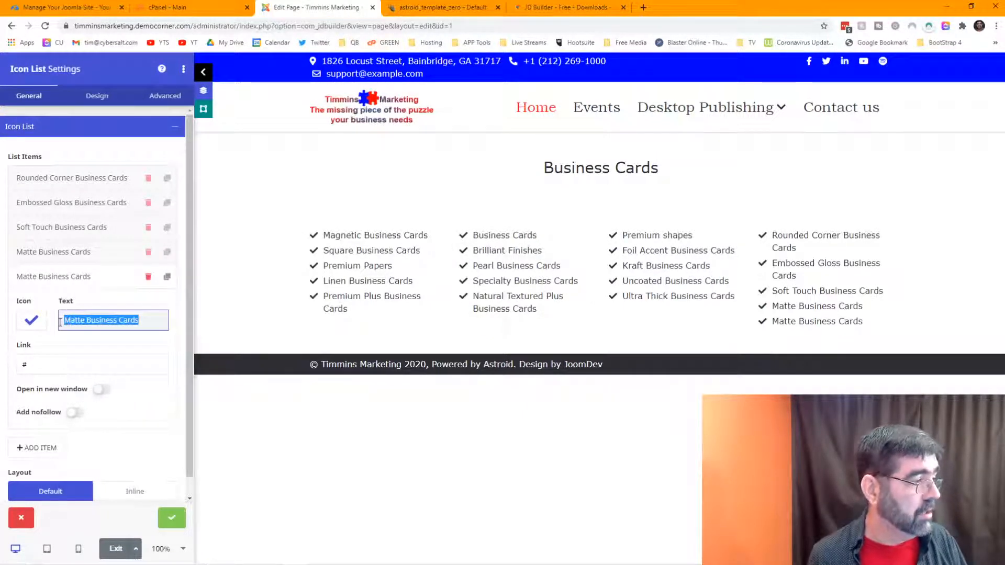
pyautogui.write('Business Card Holders')
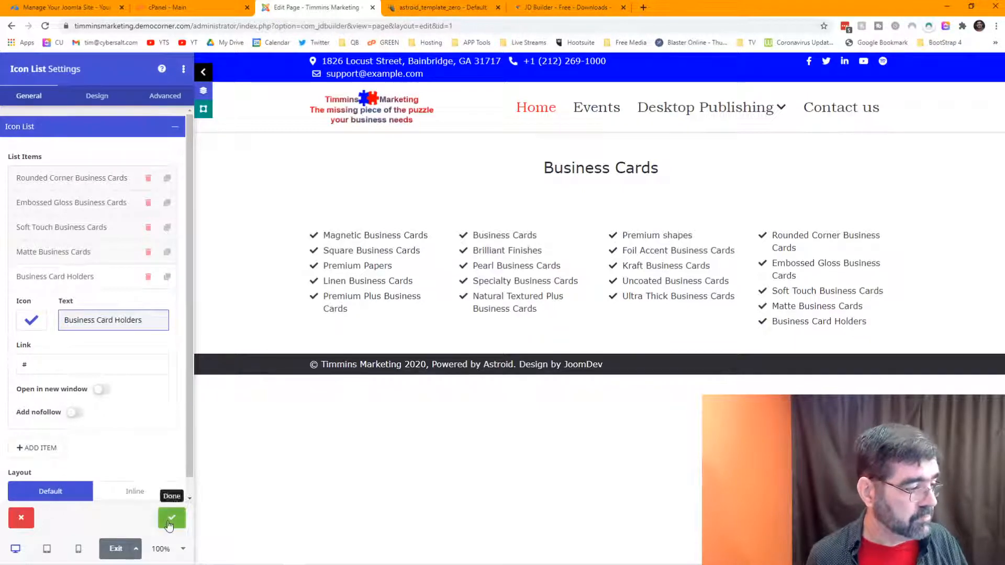
# Step: Confirm the Icon List settings with Done and save the JD Builder page
pyautogui.click(168, 520)
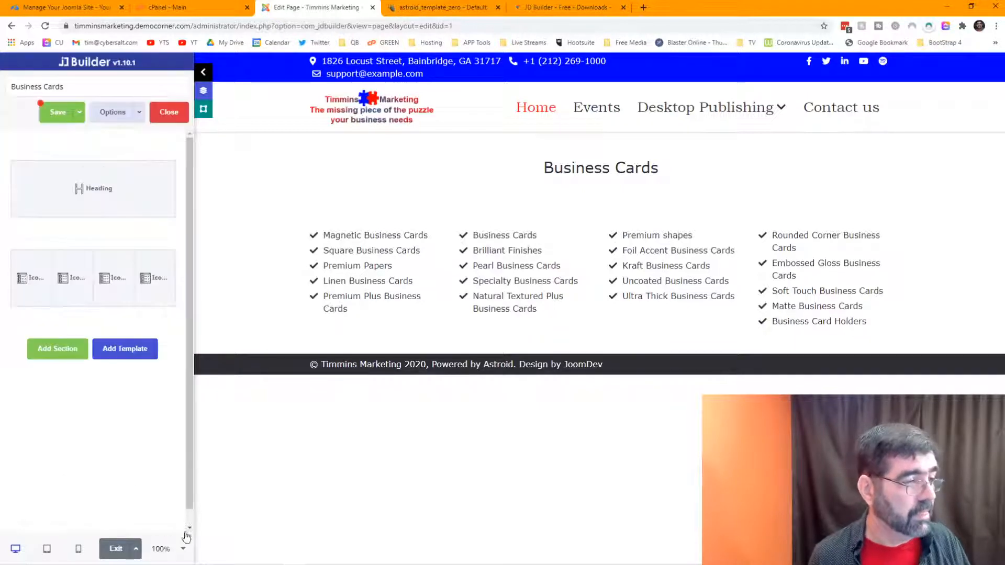
pyautogui.click(60, 114)
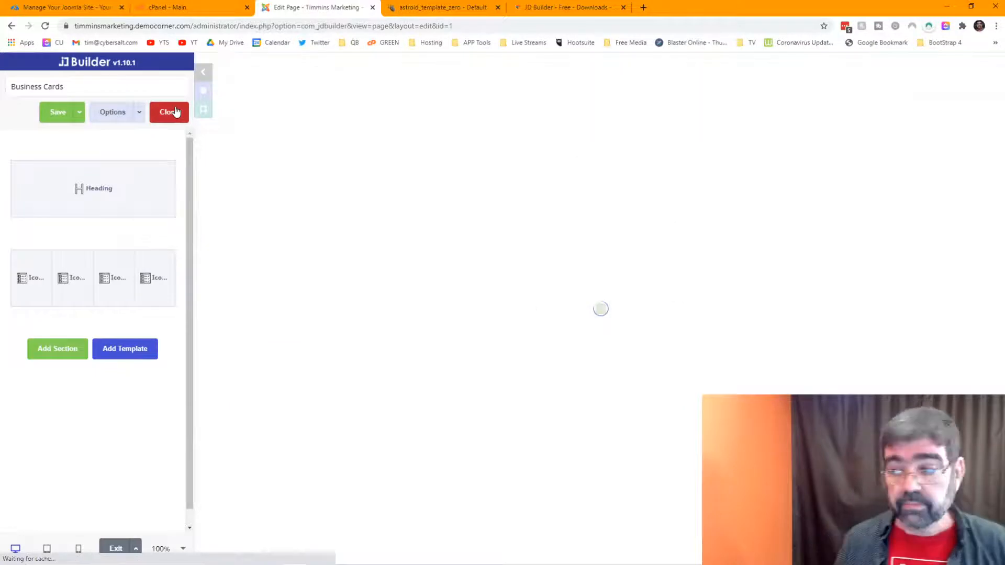
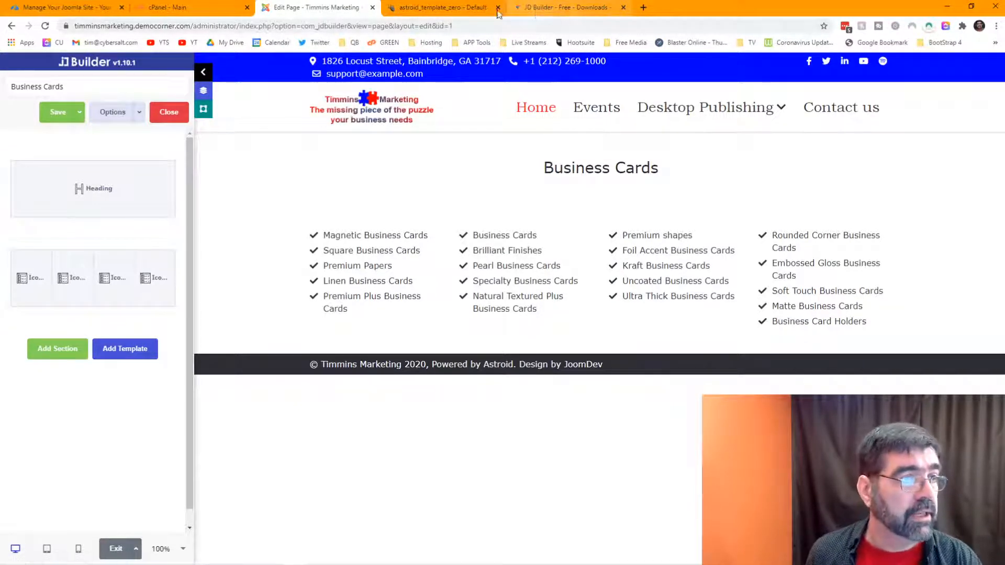
# Step: Check the Astroid template settings, then open and close the site home page in a new tab
pyautogui.click(448, 12)
pyautogui.click(534, 8)
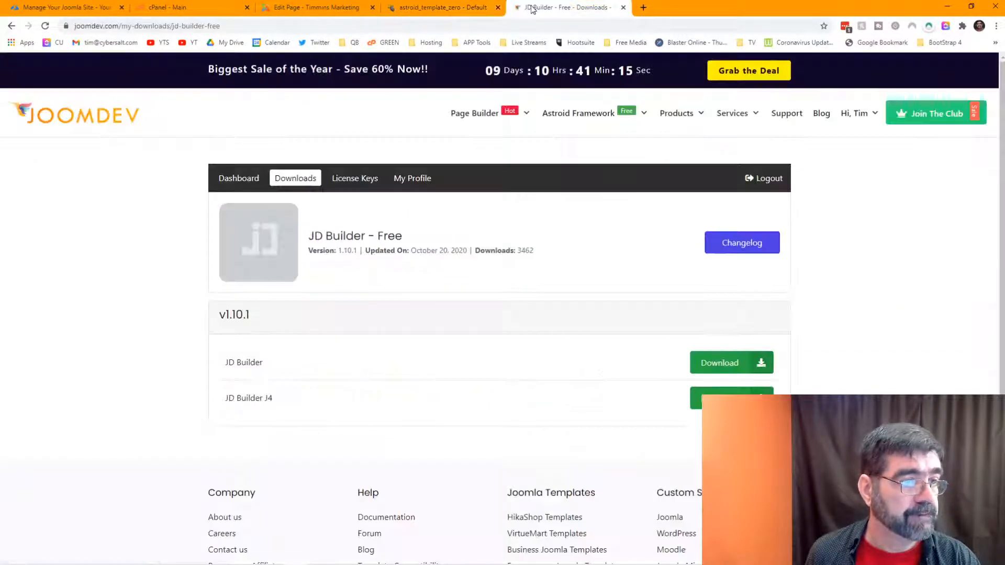
pyautogui.click(427, 8)
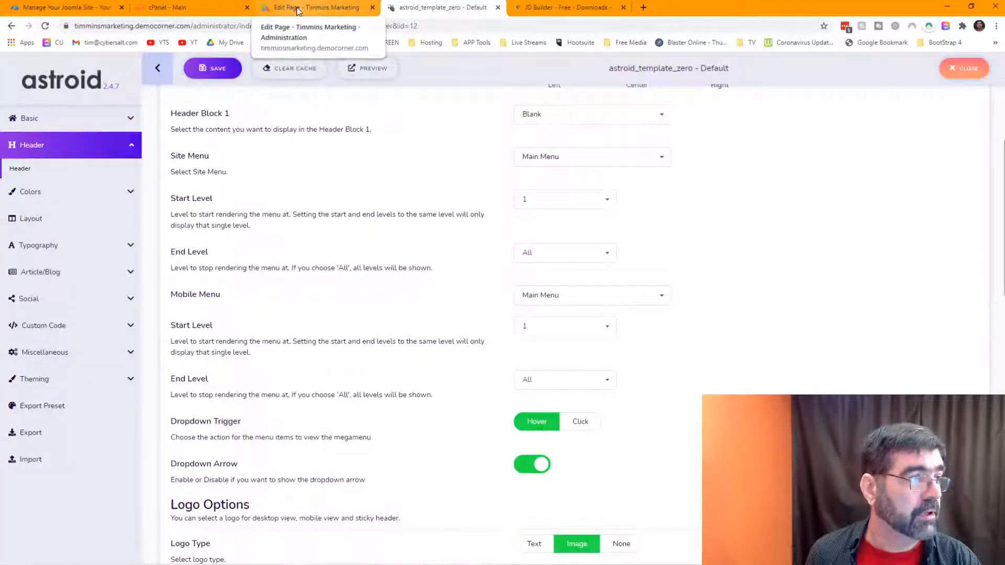
pyautogui.click(329, 9)
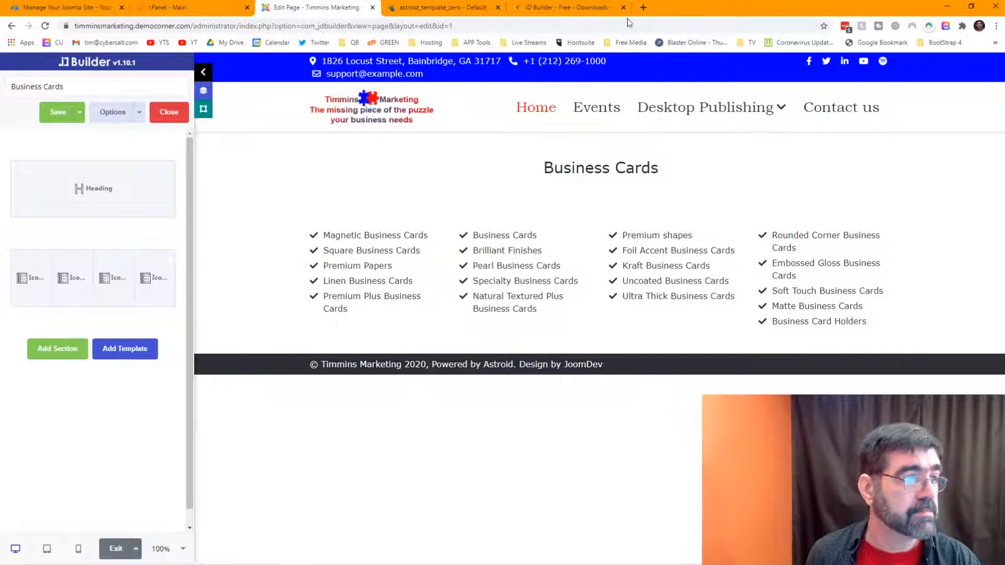
pyautogui.rightClick(399, 122)
pyautogui.click(417, 117)
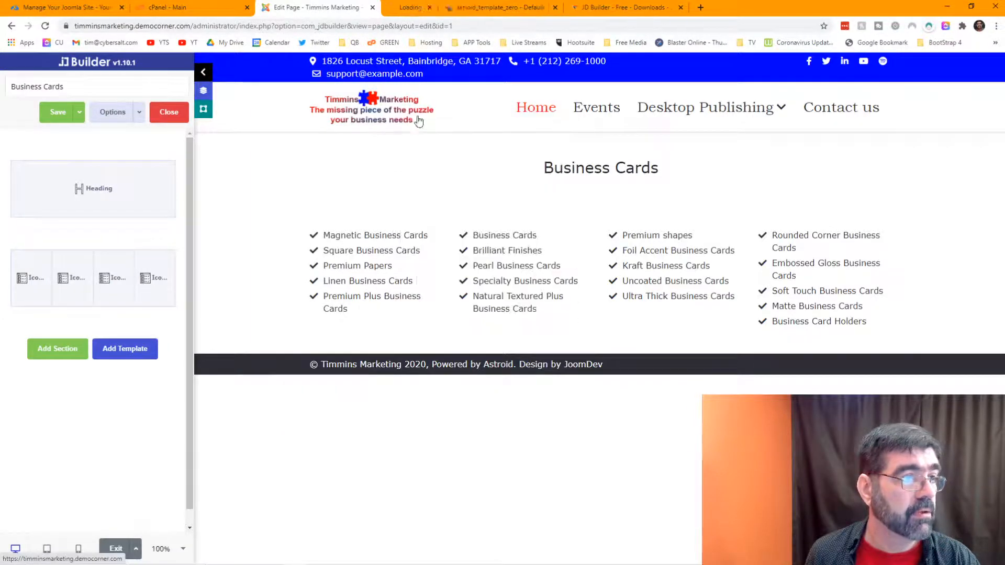
pyautogui.click(417, 10)
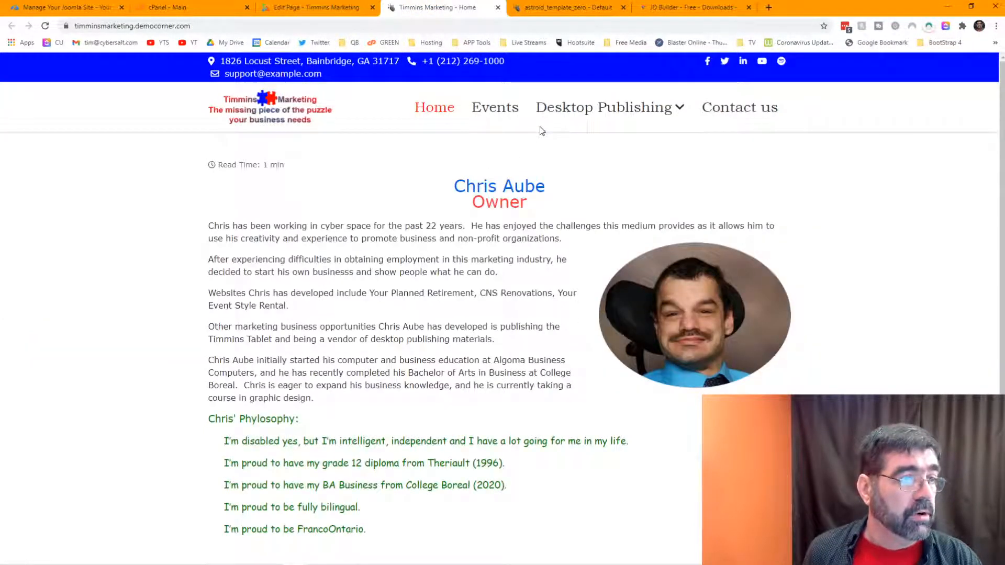
pyautogui.click(498, 8)
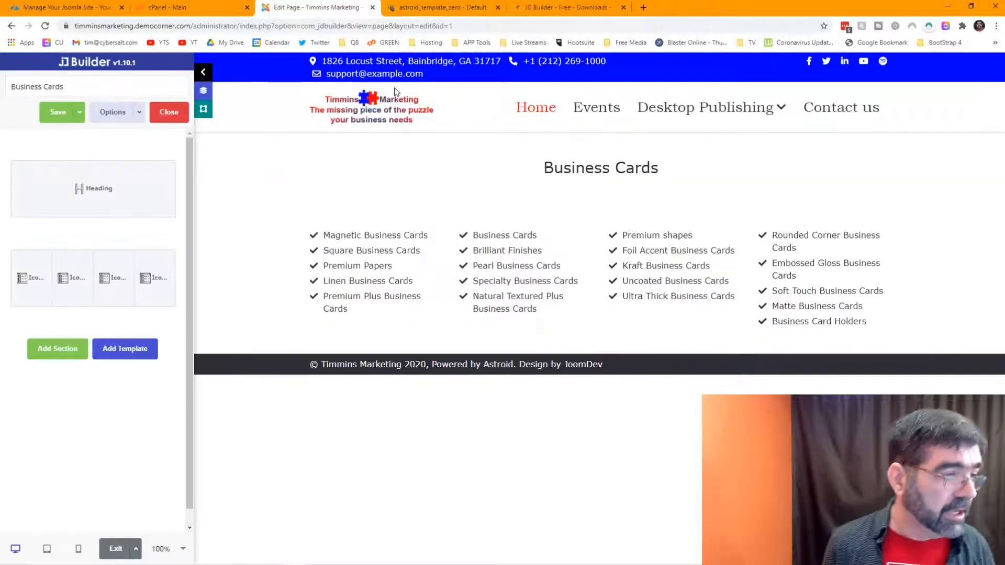
# Step: Copy the order link's address from the live Business Cards page
pyautogui.hotkey('alt', 'Tab')
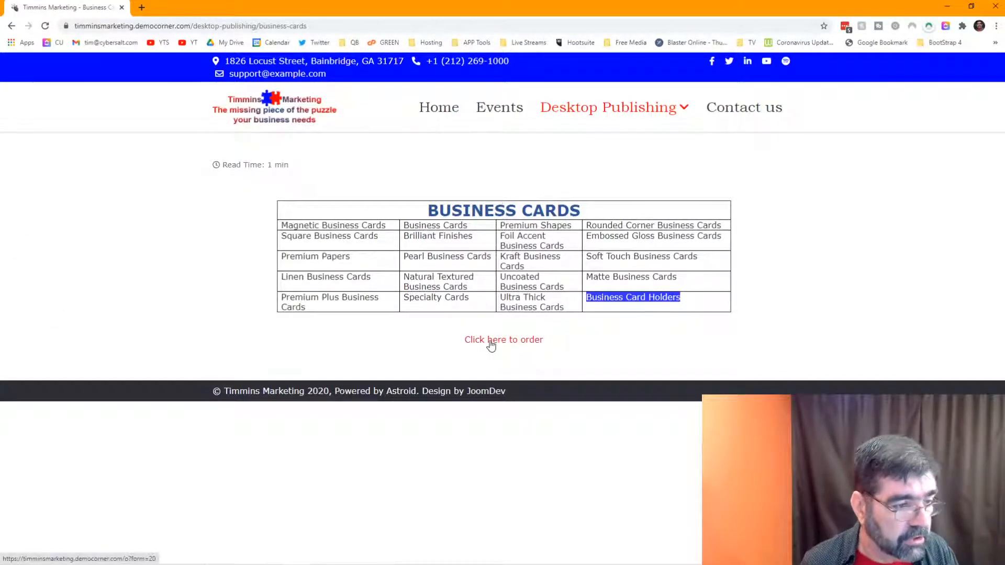
pyautogui.moveTo(545, 340); pyautogui.dragTo(469, 343)
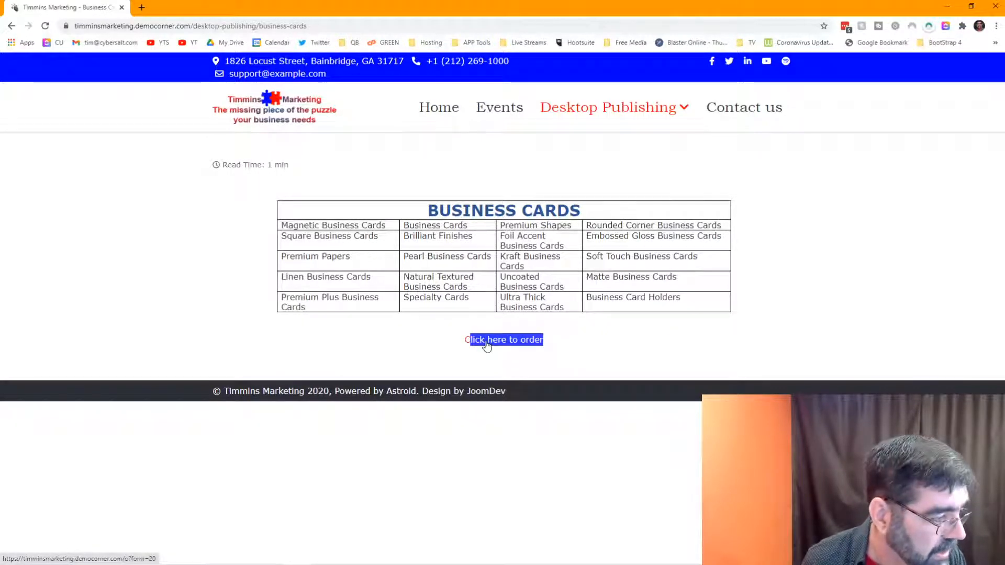
pyautogui.click(603, 339)
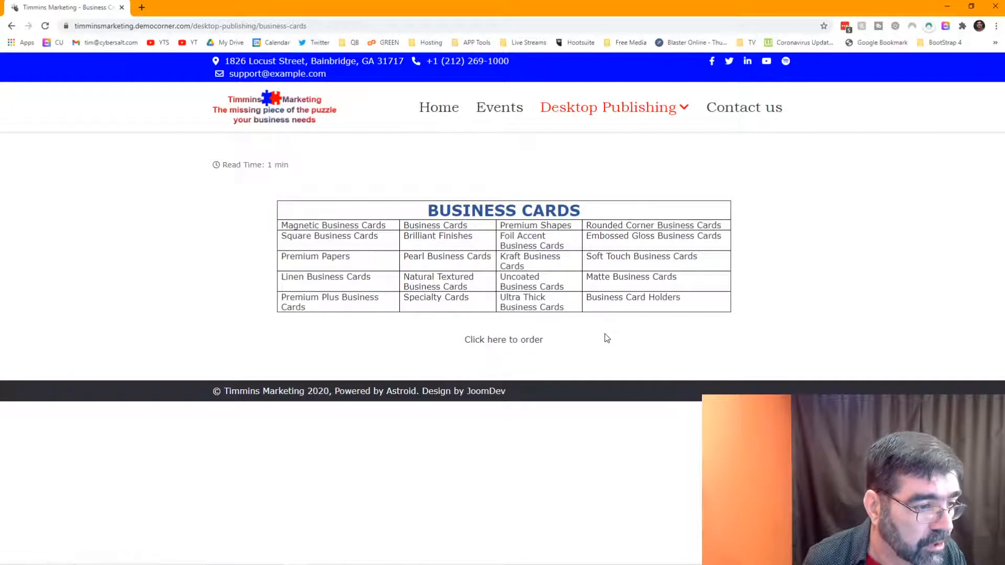
pyautogui.rightClick(525, 346)
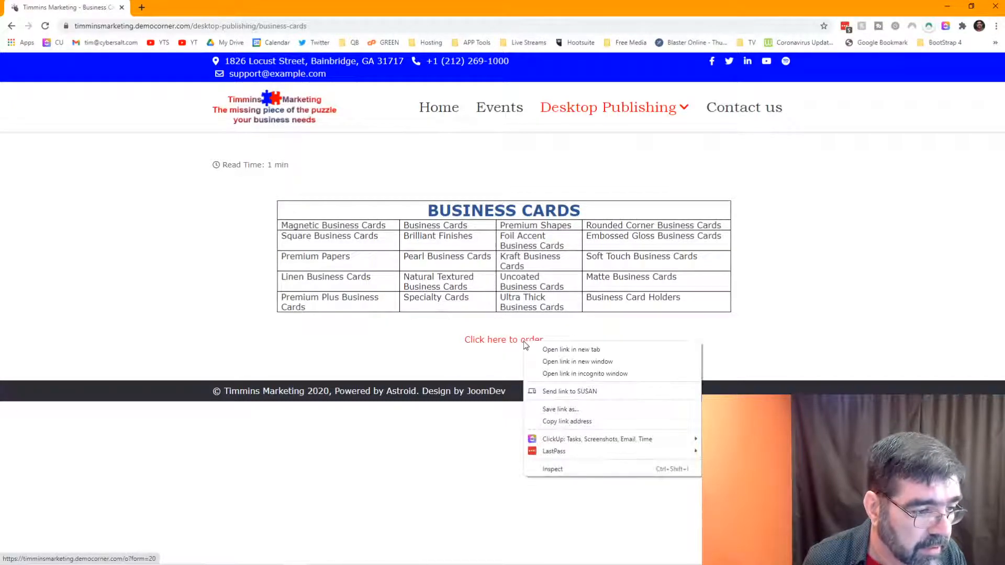
pyautogui.click(547, 421)
pyautogui.hotkey('alt', 'Tab')
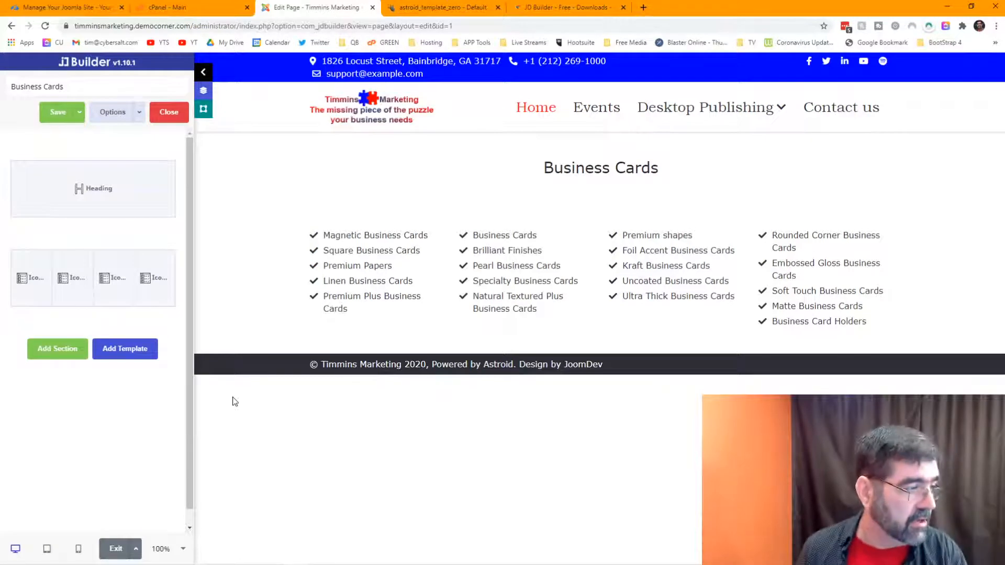
# Step: Add a new 12-grid section with a Button element below the card list
pyautogui.moveTo(127, 282)
pyautogui.click(67, 351)
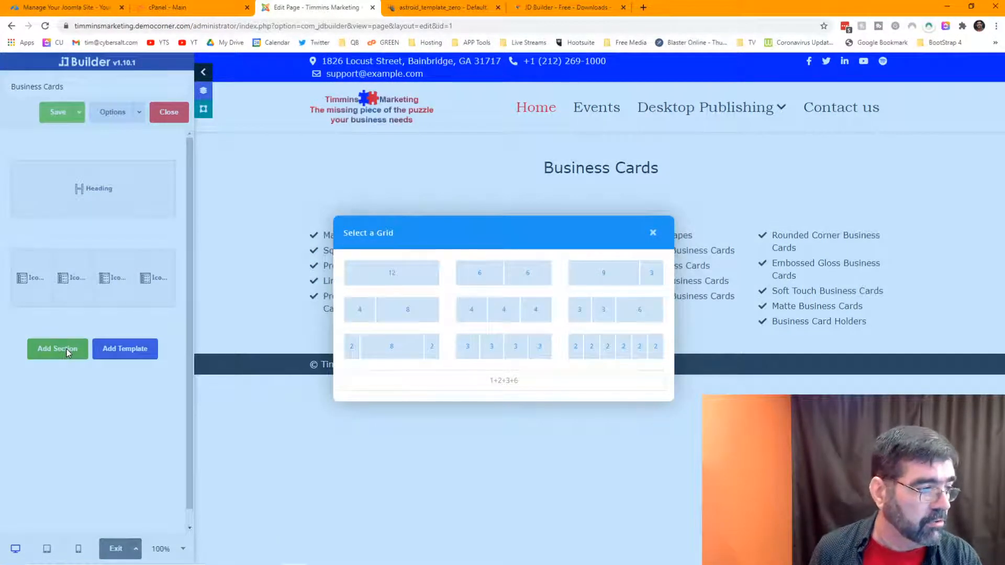
pyautogui.click(388, 280)
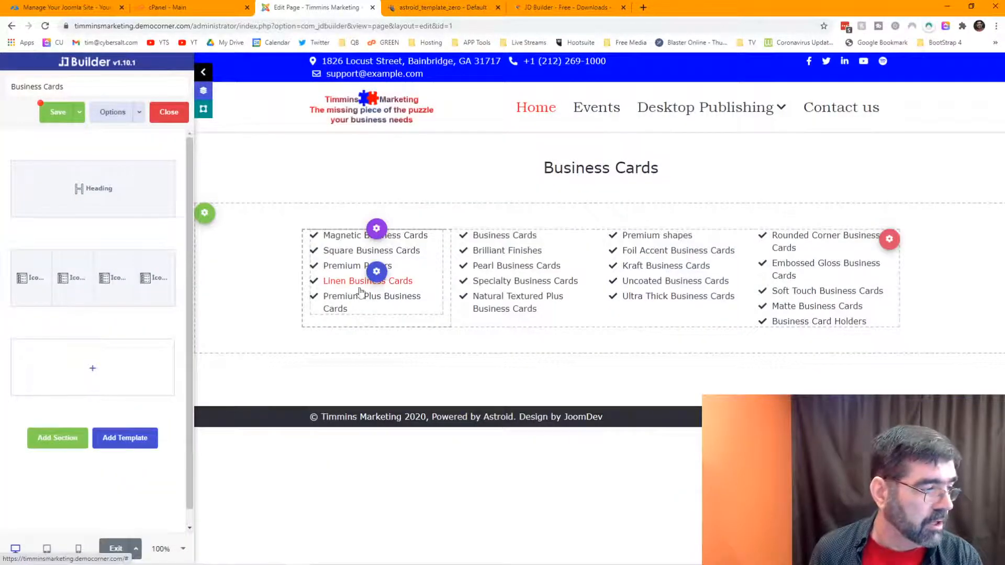
pyautogui.click(94, 369)
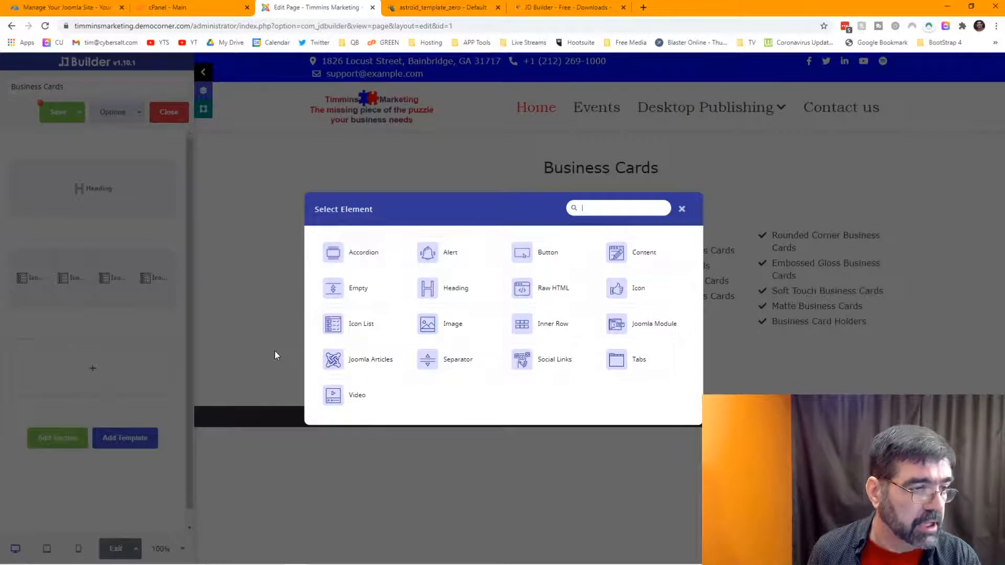
pyautogui.click(519, 254)
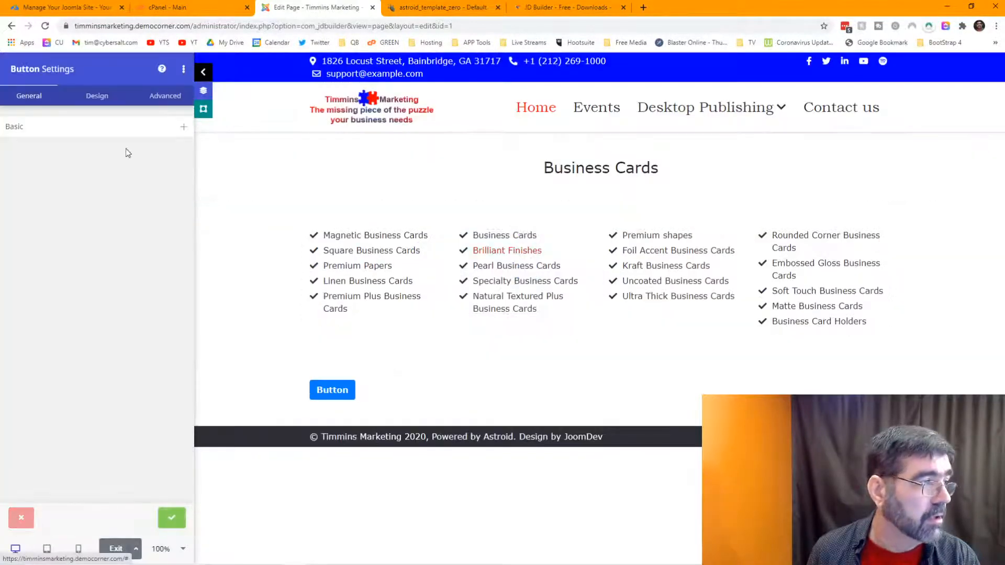
# Step: Change the button text to 'Click Here To Order'
pyautogui.click(106, 128)
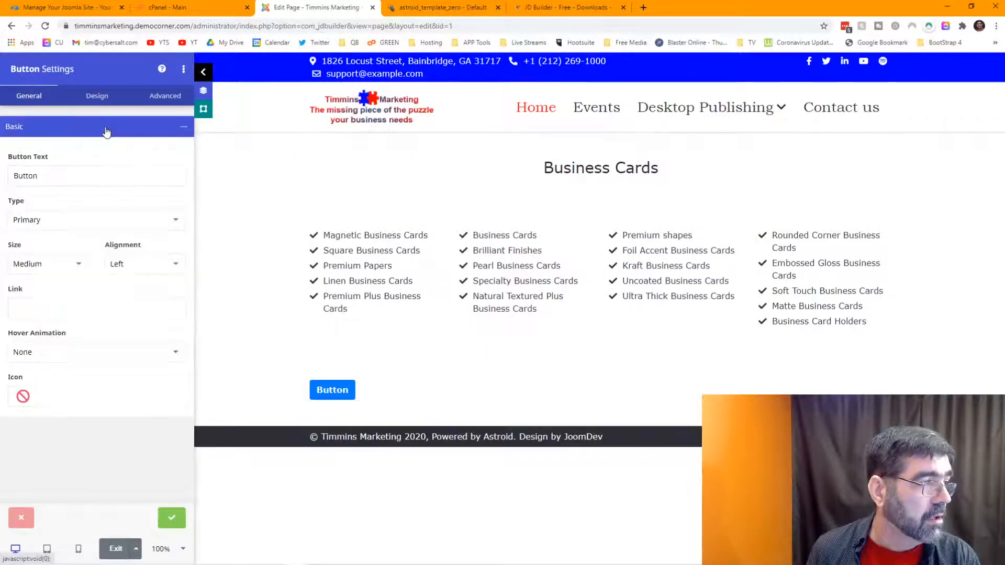
pyautogui.click(98, 175)
pyautogui.moveTo(97, 173); pyautogui.dragTo(2, 181)
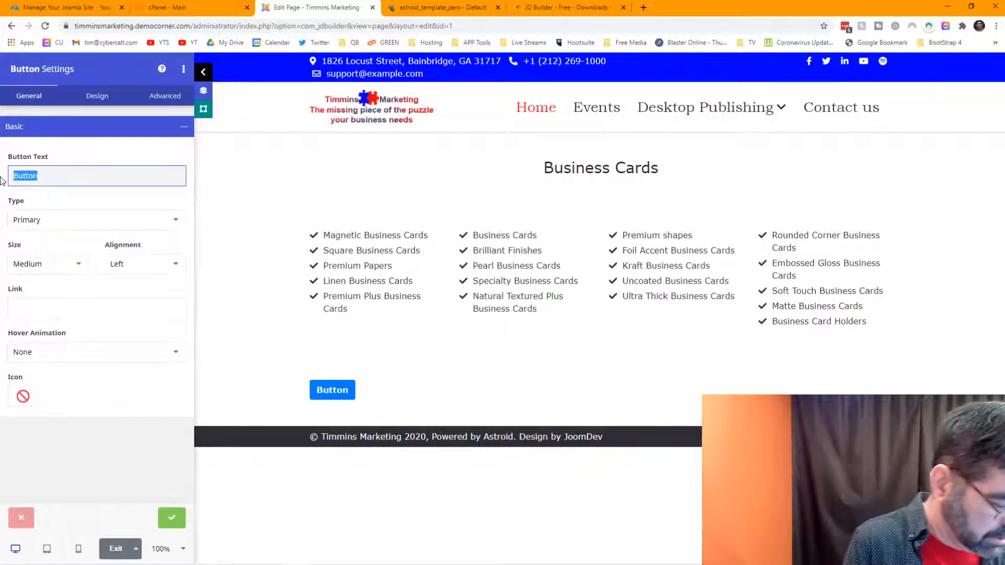
pyautogui.write('Cli')
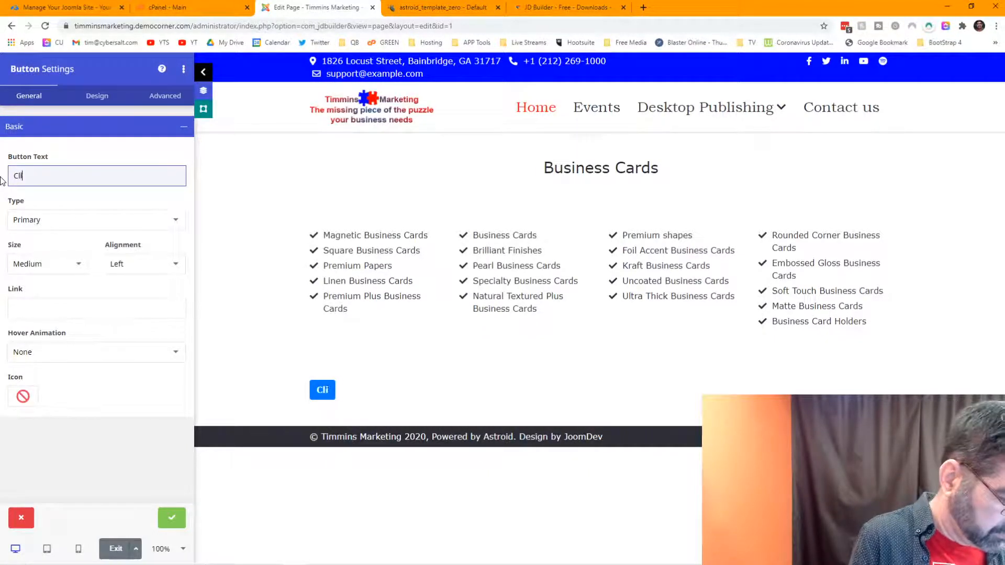
pyautogui.write('ck Here')
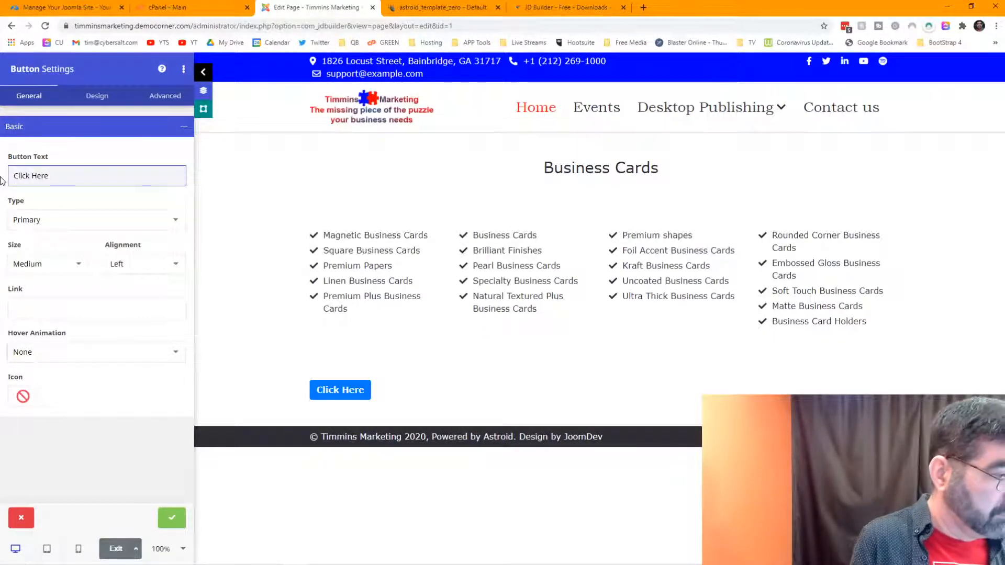
pyautogui.write(' To Order')
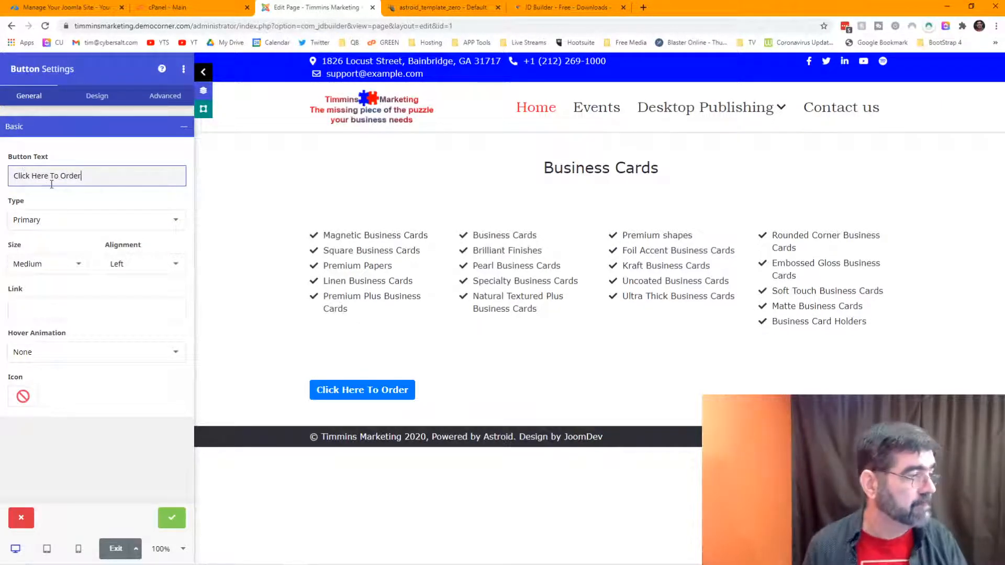
pyautogui.click(94, 99)
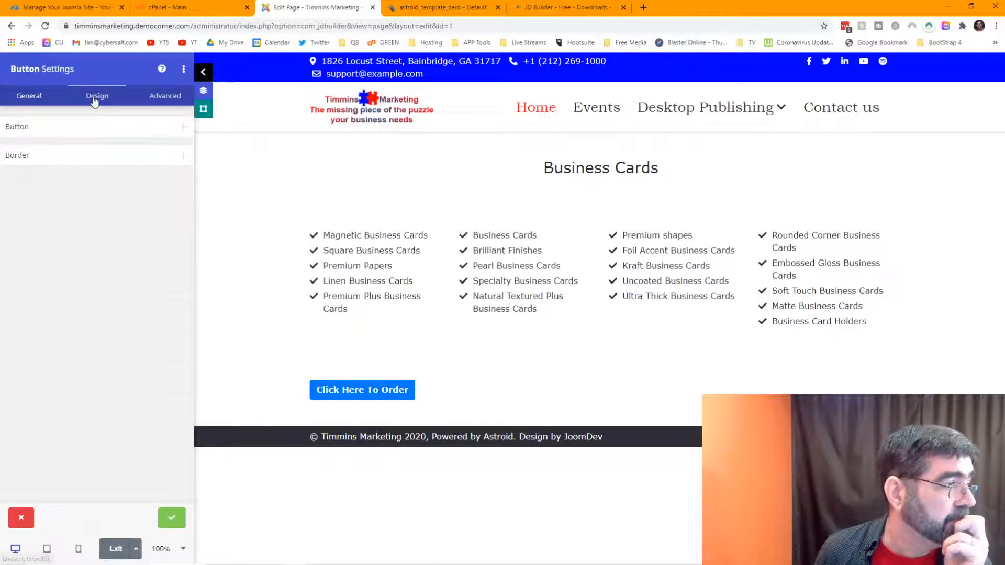
# Step: Centre the button and give it a Grow hover animation
pyautogui.click(71, 140)
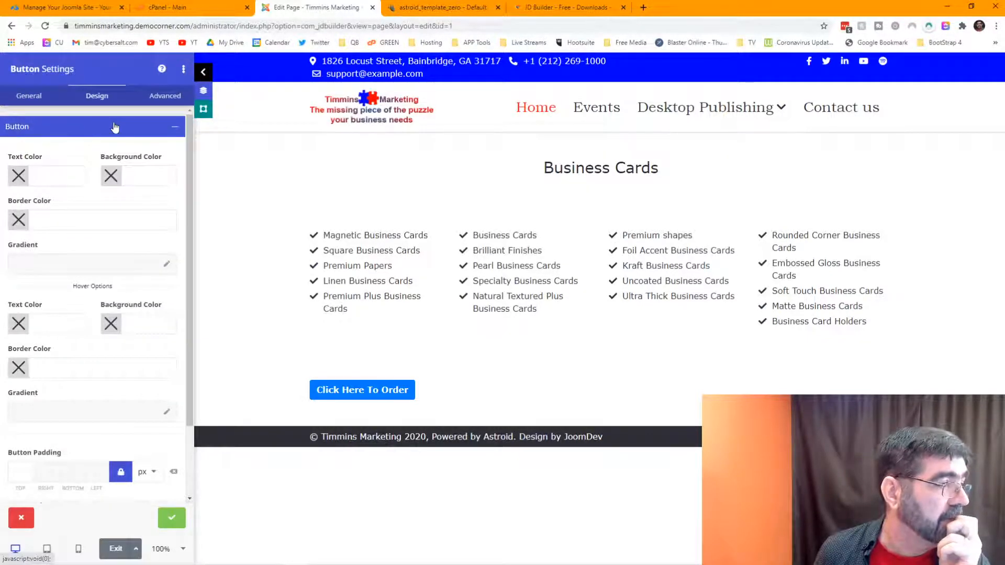
pyautogui.click(170, 131)
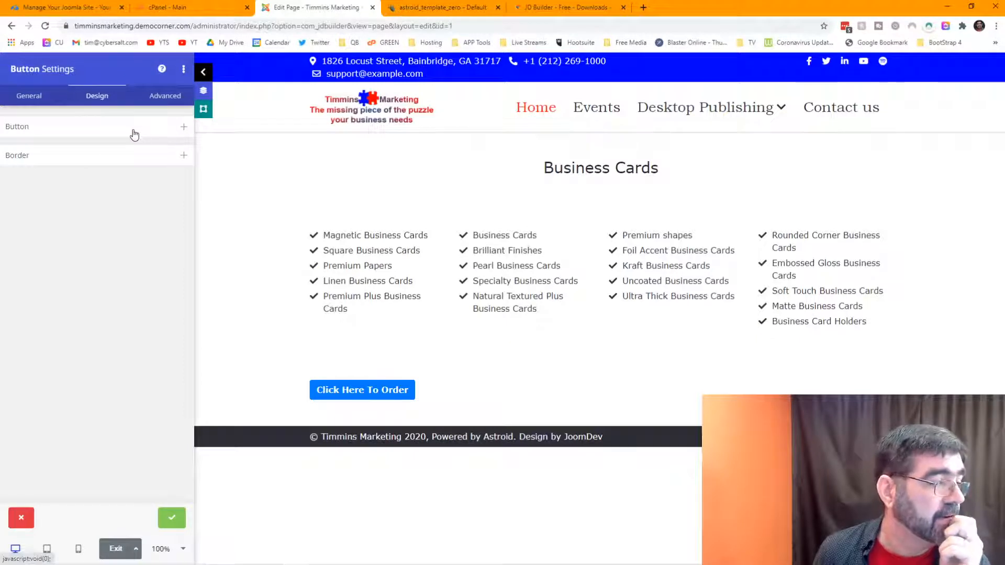
pyautogui.click(85, 154)
pyautogui.click(86, 153)
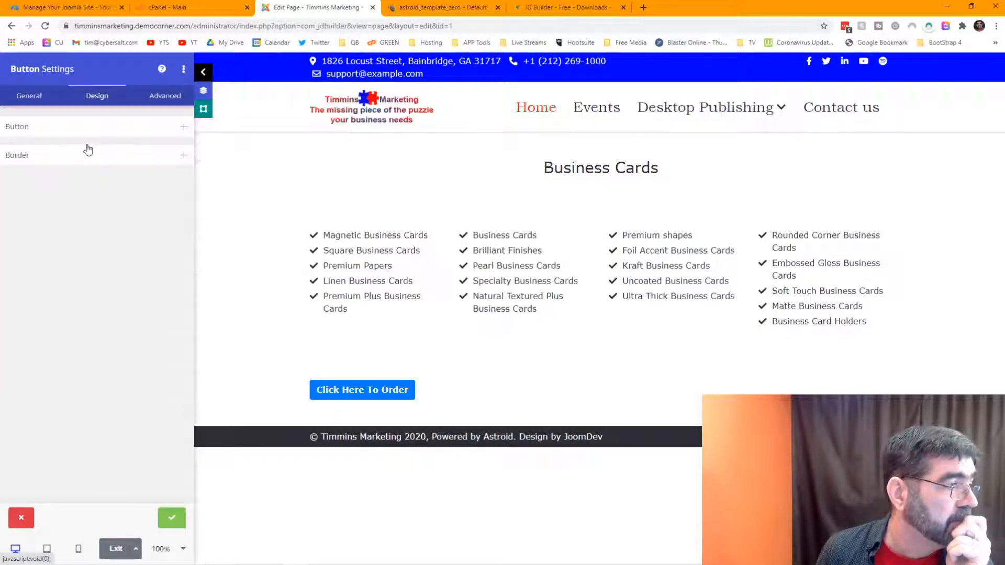
pyautogui.click(30, 97)
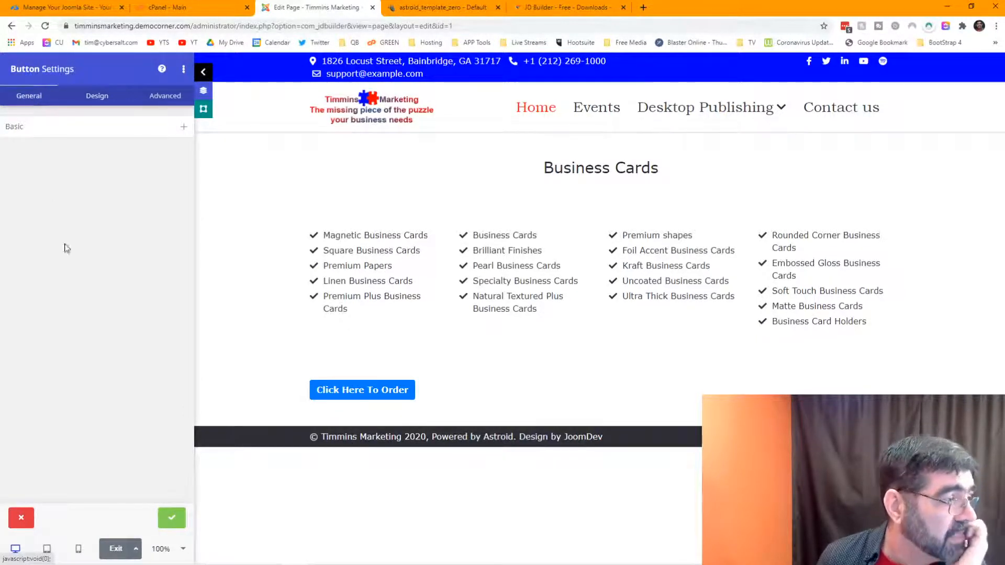
pyautogui.click(56, 135)
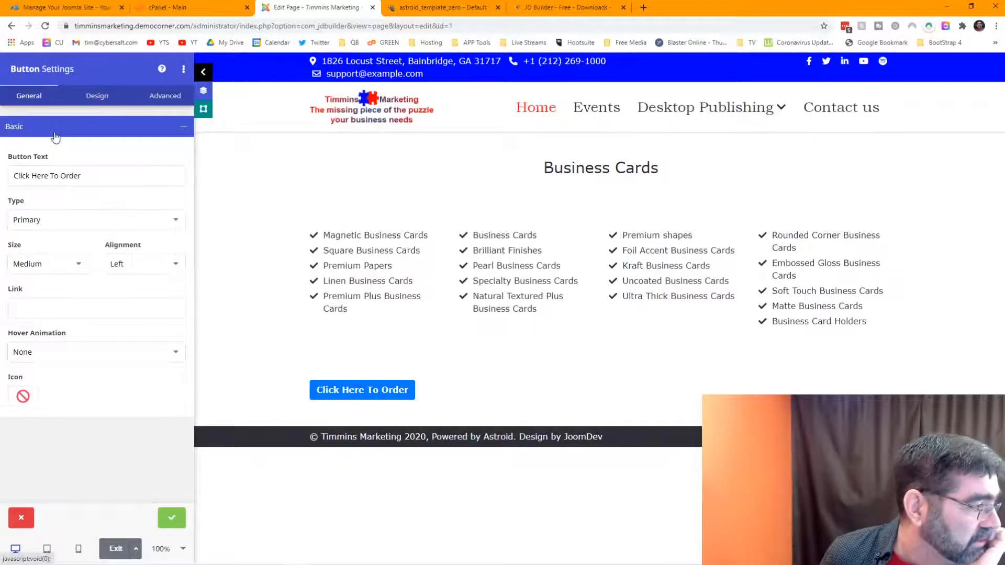
pyautogui.click(144, 264)
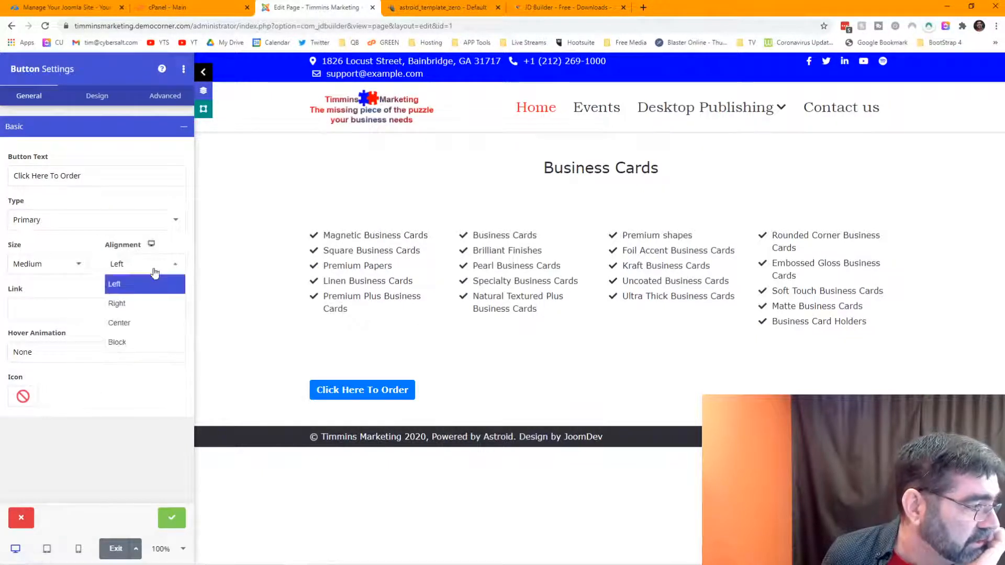
pyautogui.click(152, 326)
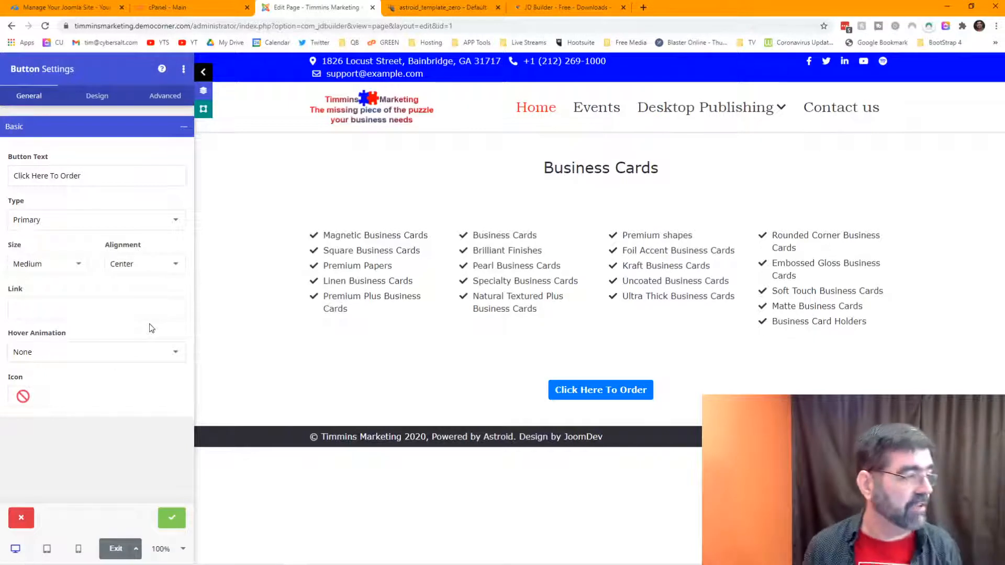
pyautogui.click(174, 356)
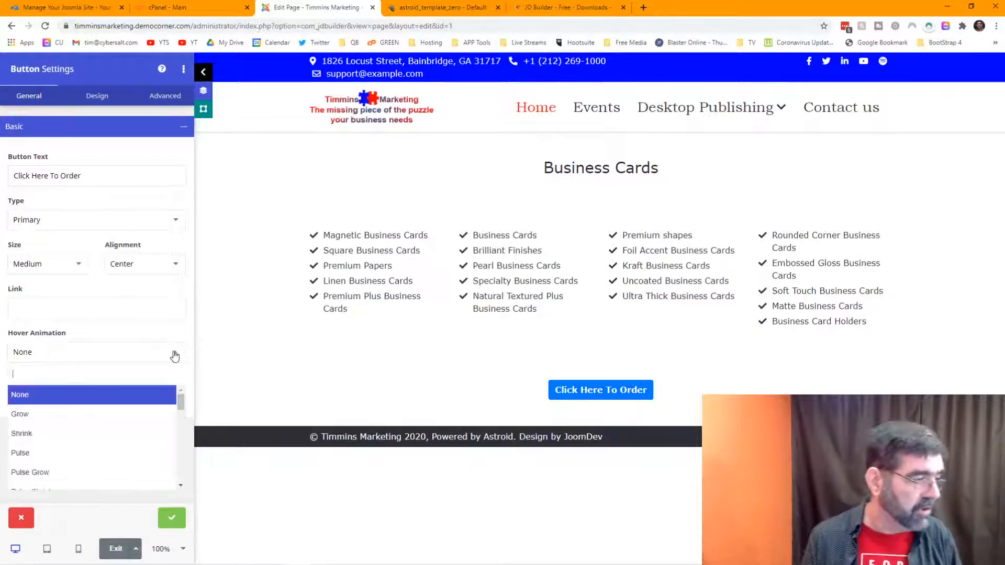
pyautogui.click(106, 414)
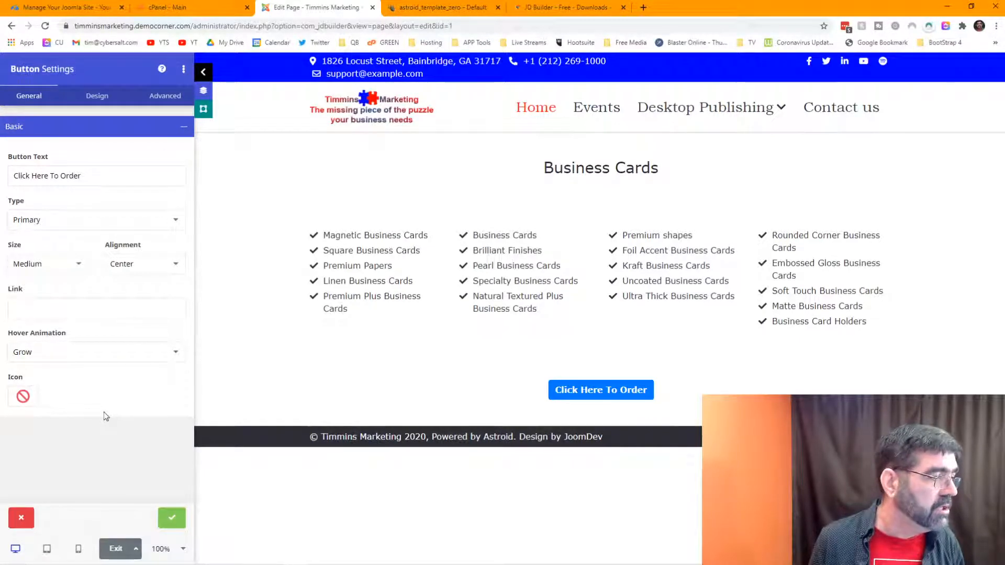
# Step: Set the button size to Large and paste the order form URL as its link
pyautogui.click(71, 267)
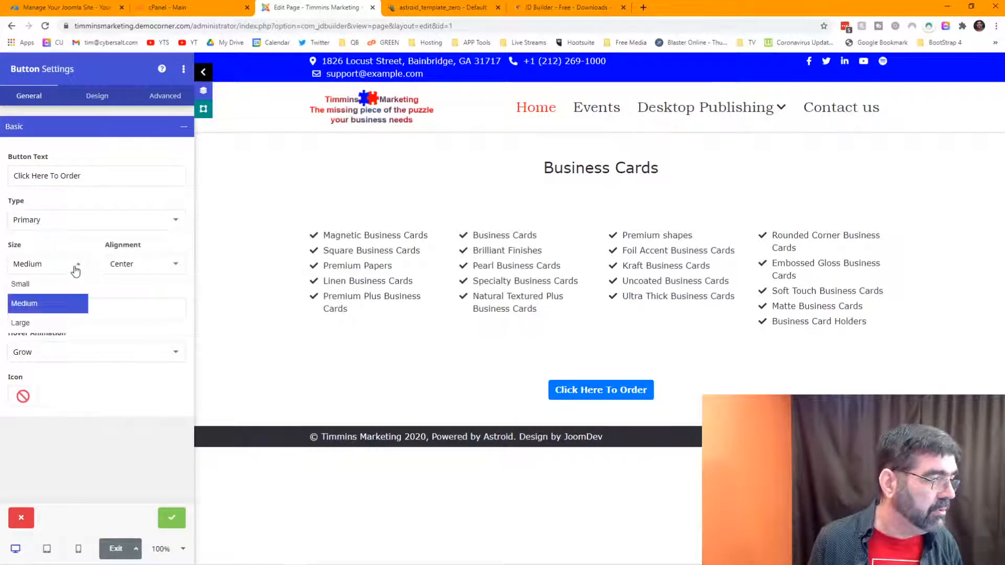
pyautogui.click(61, 286)
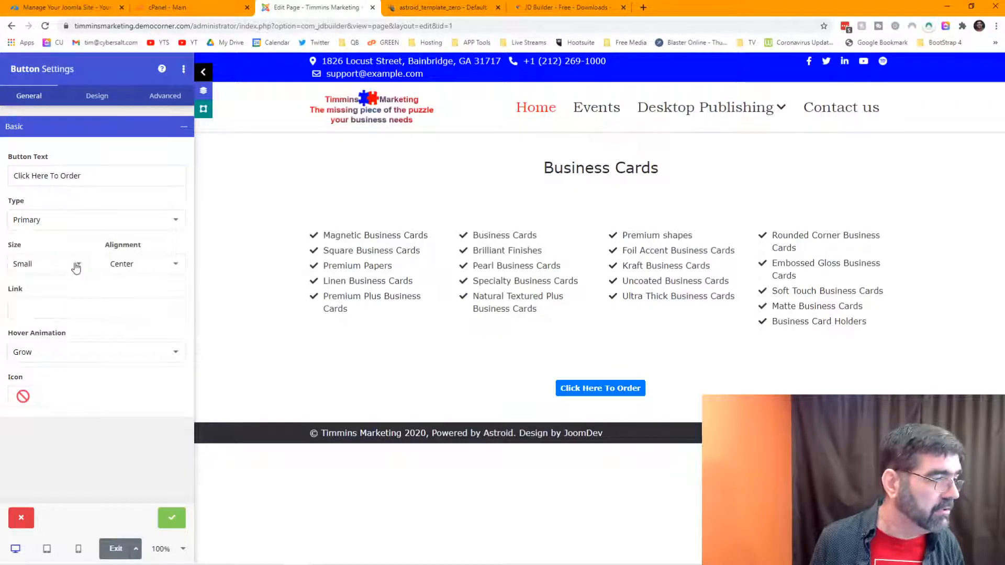
pyautogui.click(74, 265)
pyautogui.click(58, 320)
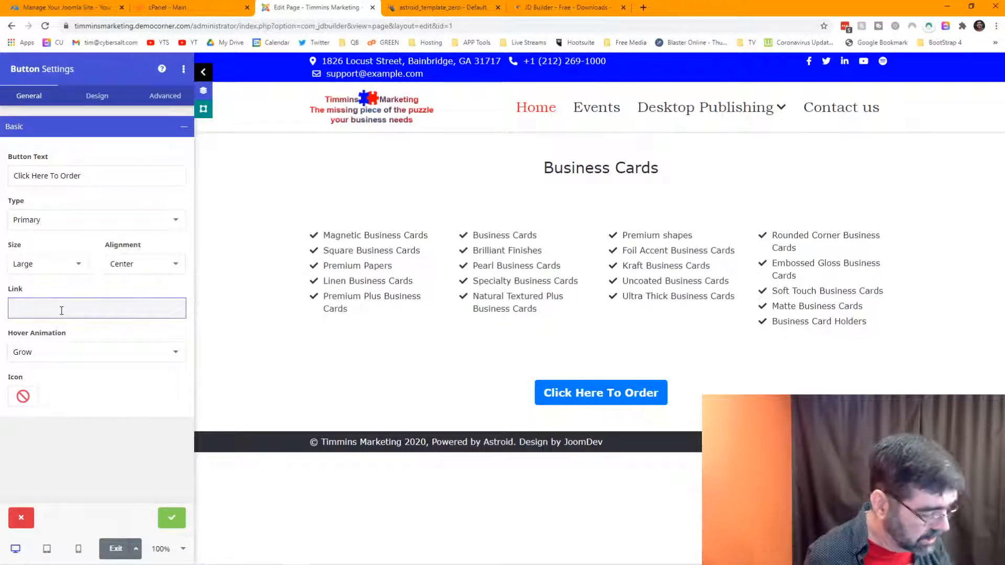
pyautogui.hotkey('ctrl', 'v')
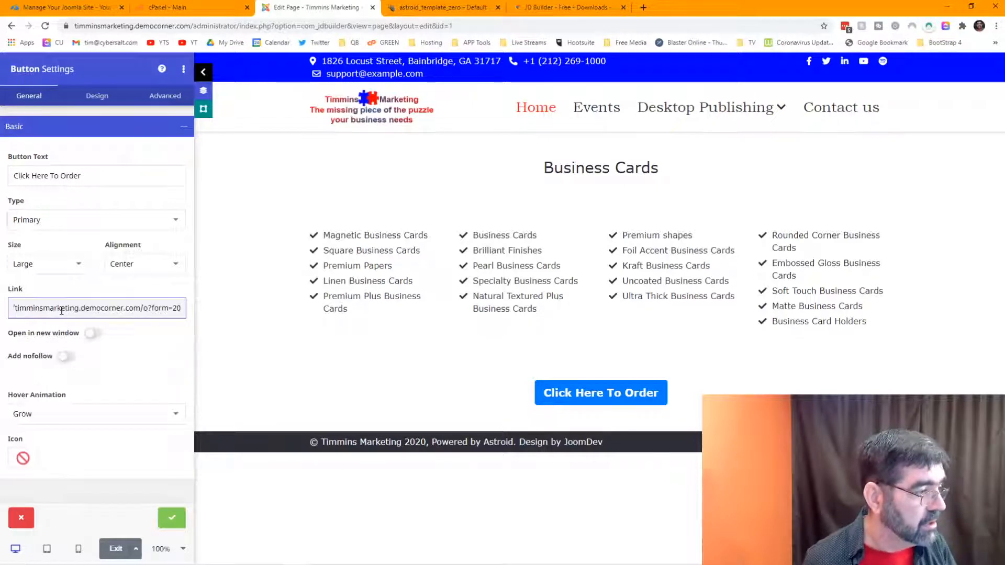
pyautogui.click(129, 362)
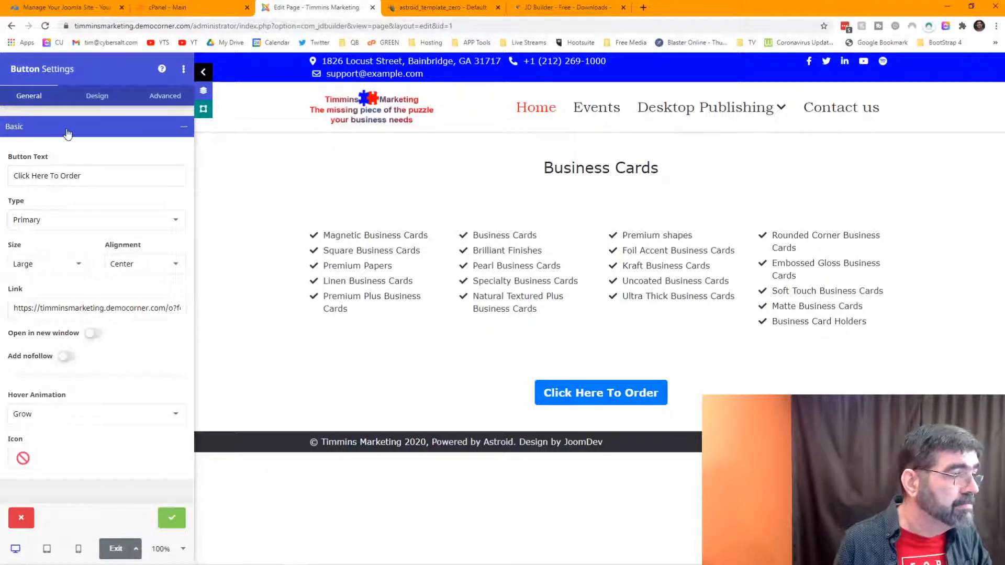
# Step: Set the button background to #0000FF and its hover text colour to #FF0000
pyautogui.click(87, 102)
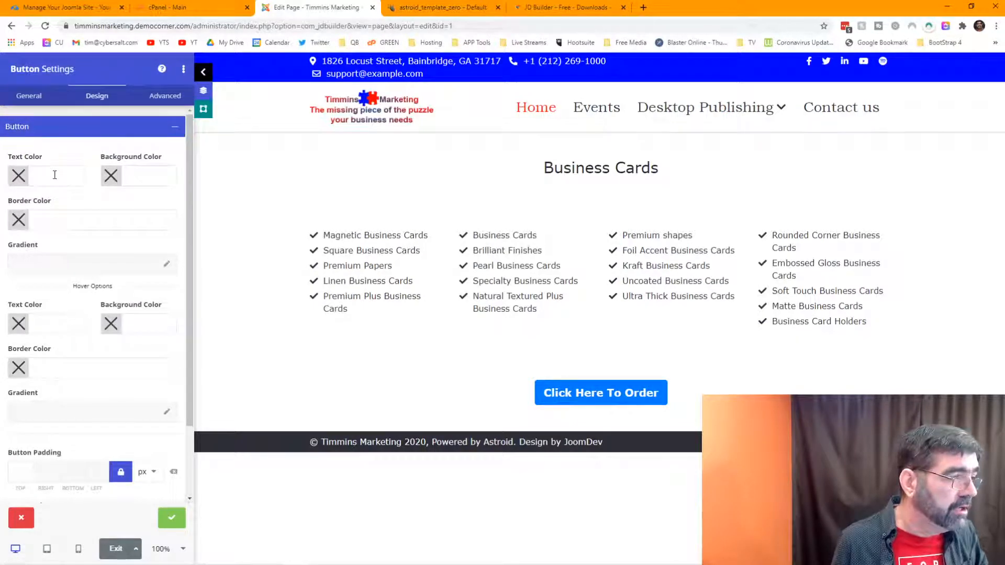
pyautogui.click(135, 181)
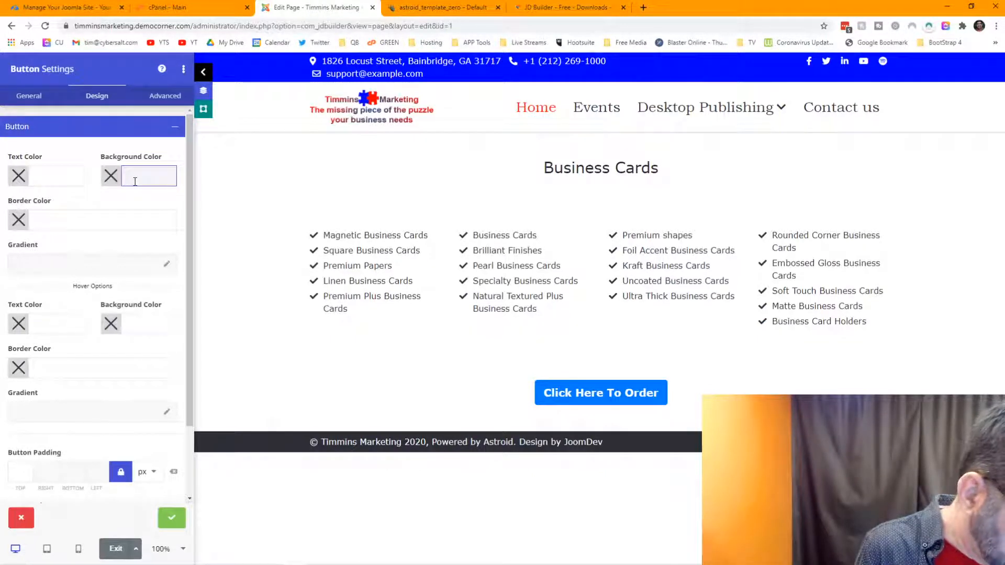
pyautogui.write('#0000')
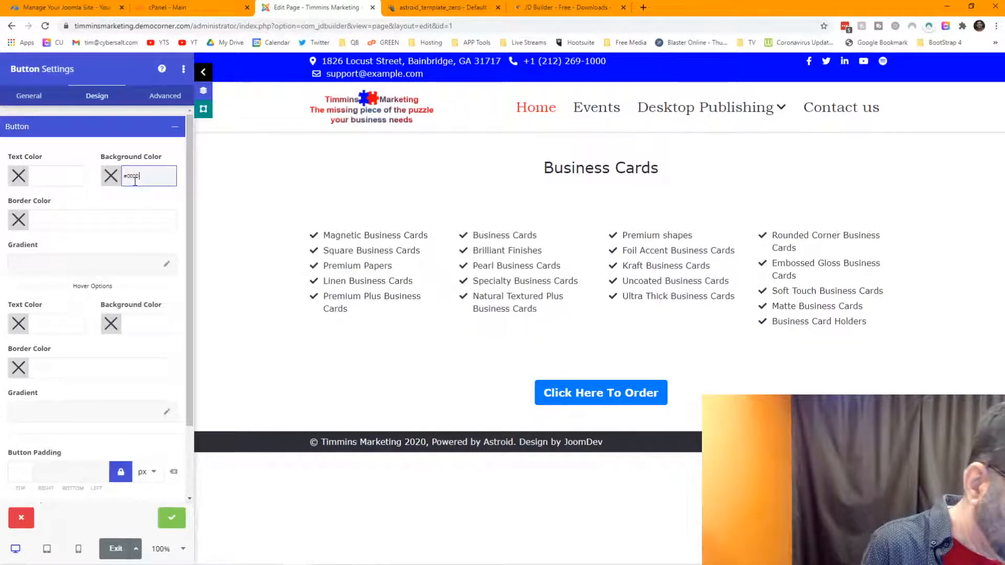
pyautogui.write('FF')
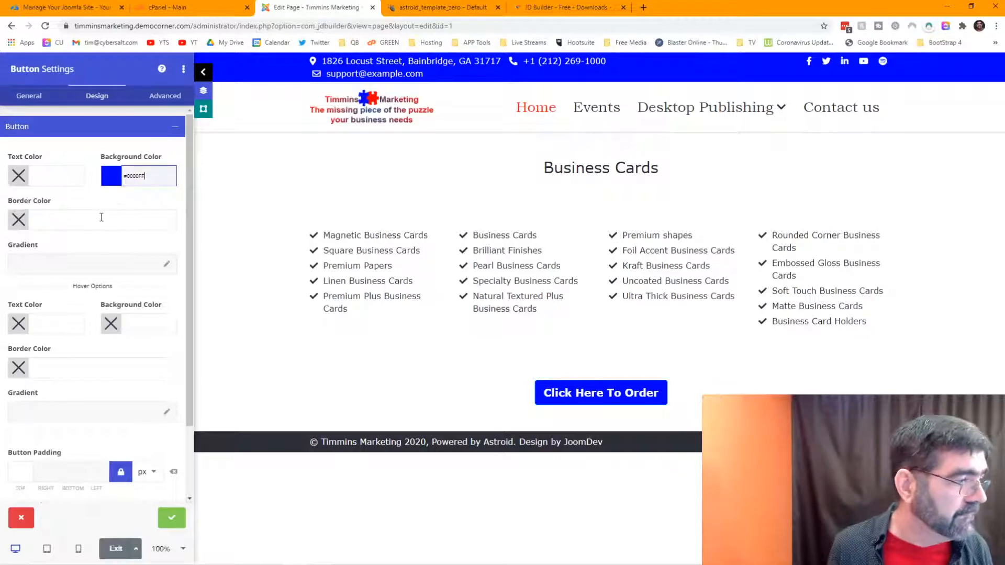
pyautogui.click(55, 325)
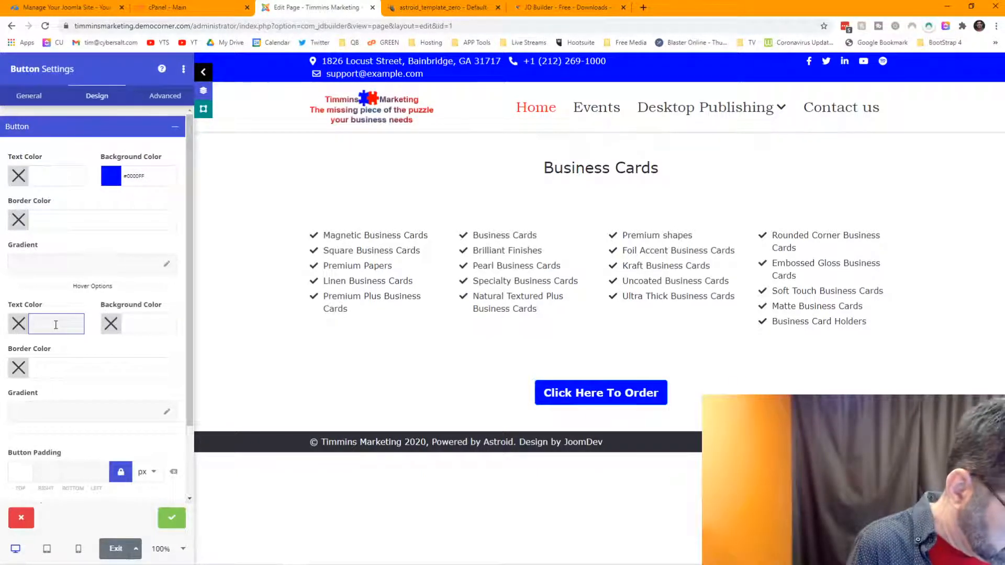
pyautogui.write('#')
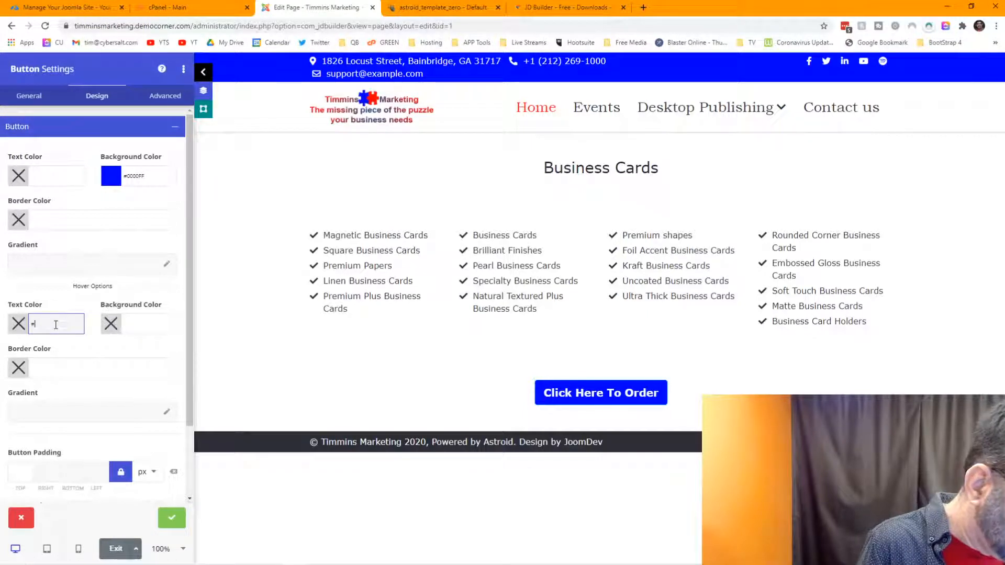
pyautogui.write('ff0000')
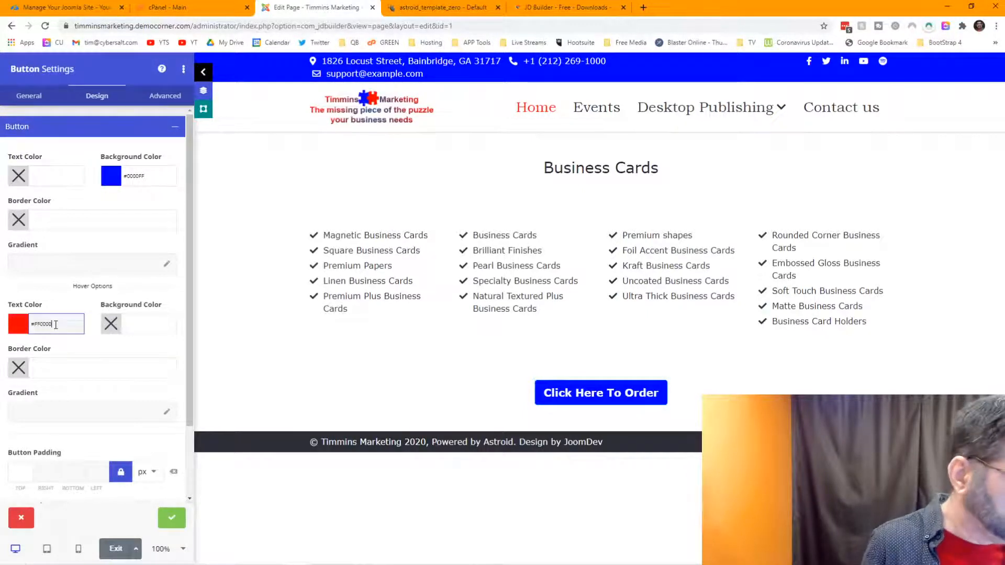
pyautogui.click(153, 323)
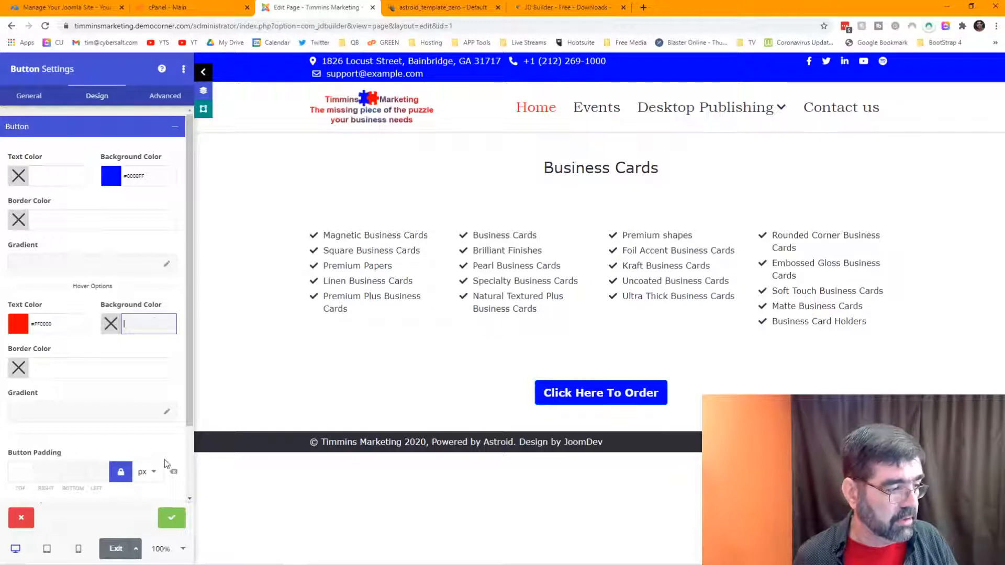
pyautogui.click(170, 517)
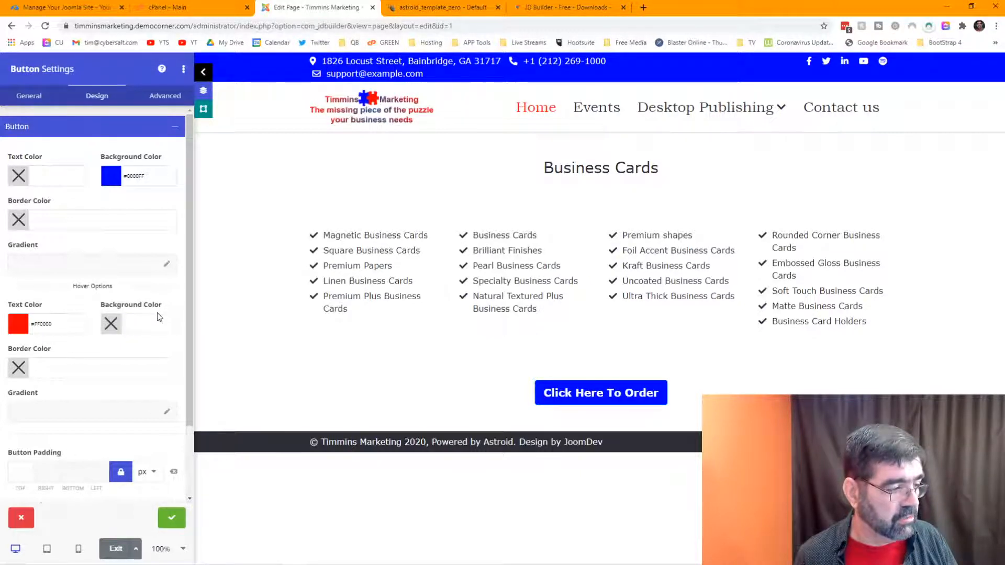
# Step: Apply the button settings, compare with the live page, and save the Business Cards page
pyautogui.click(171, 517)
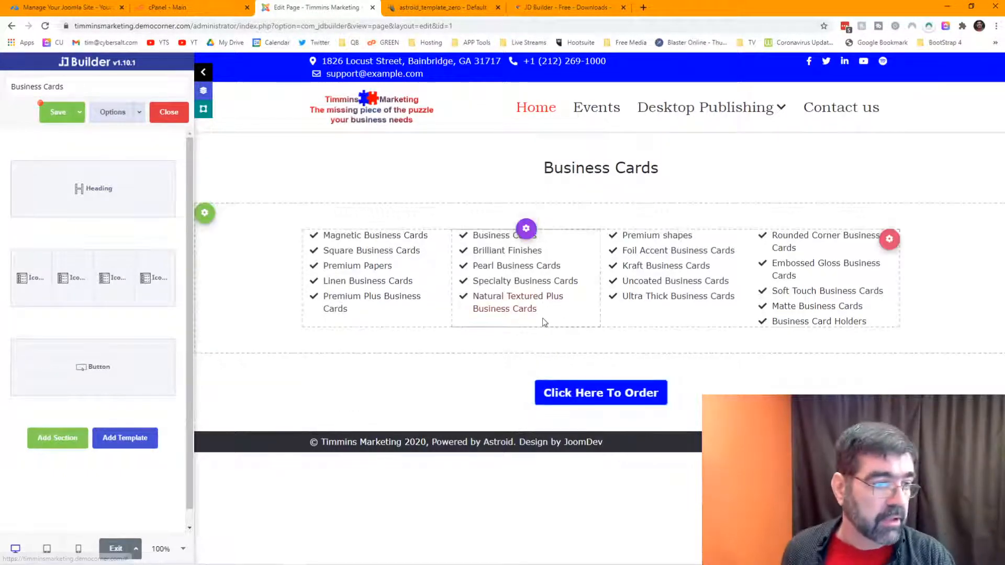
pyautogui.hotkey('alt', 'Tab')
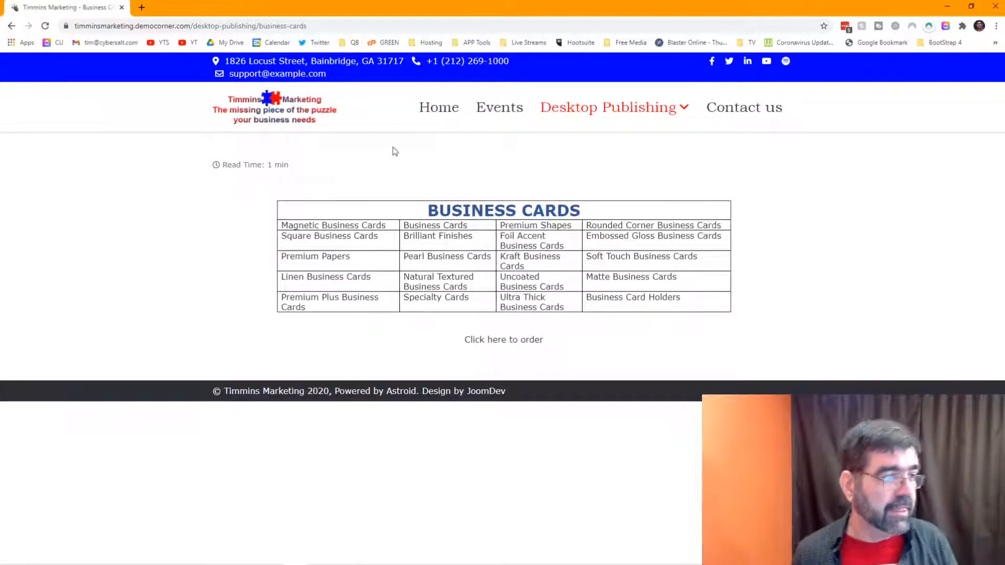
pyautogui.hotkey('alt', 'Tab')
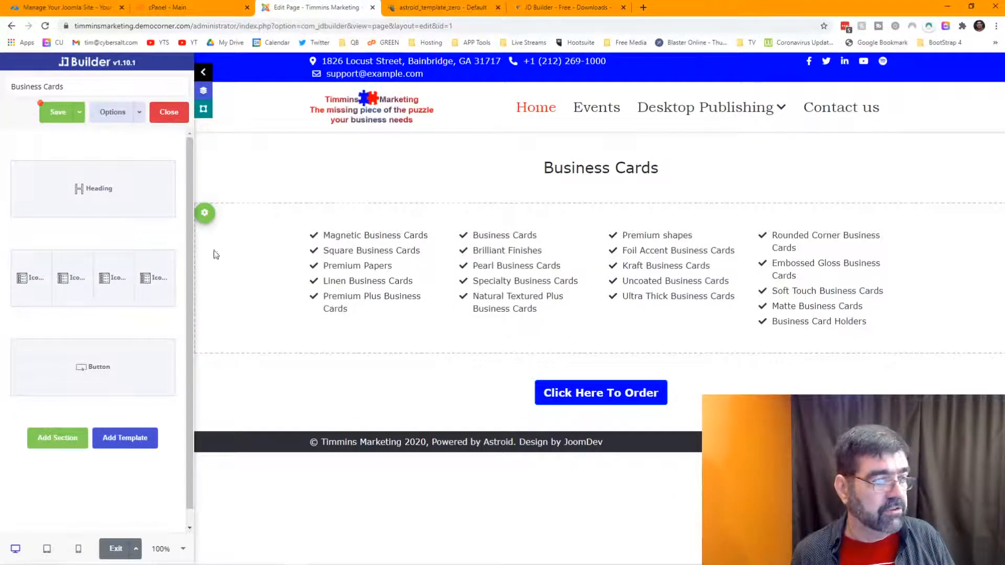
pyautogui.click(50, 112)
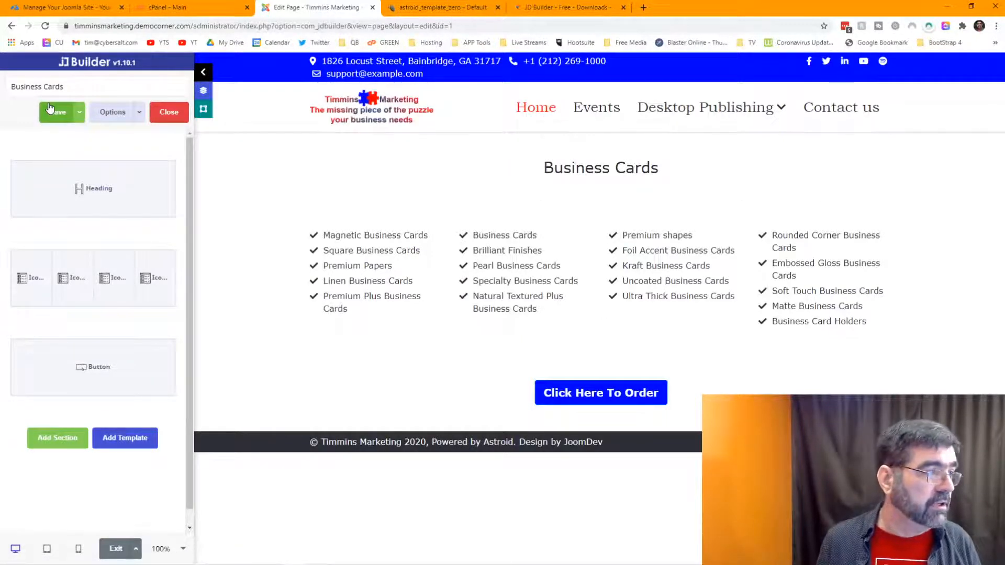
# Step: Close the builder and open the Business Cards item in the Main Menu for editing
pyautogui.click(178, 117)
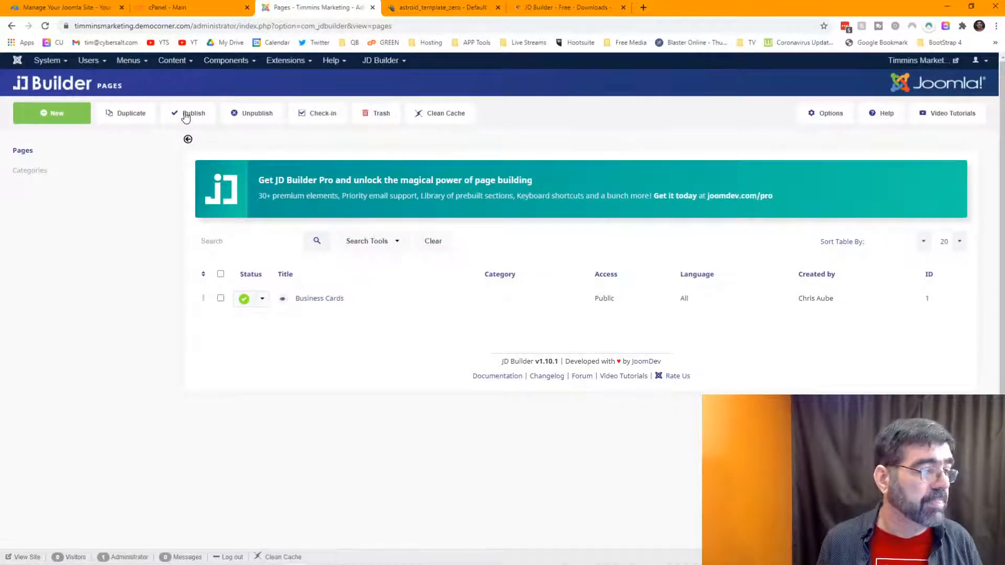
pyautogui.click(127, 62)
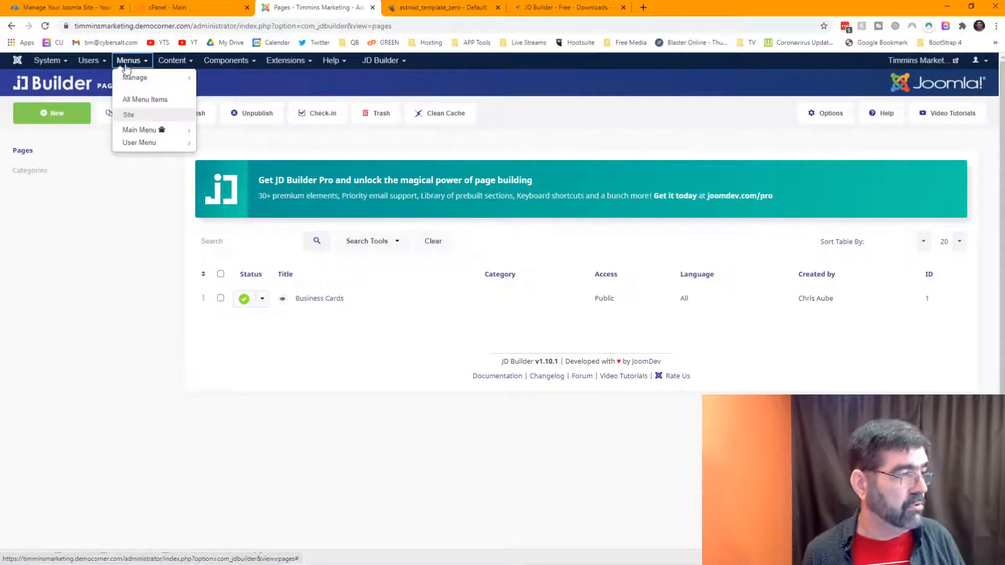
pyautogui.click(134, 130)
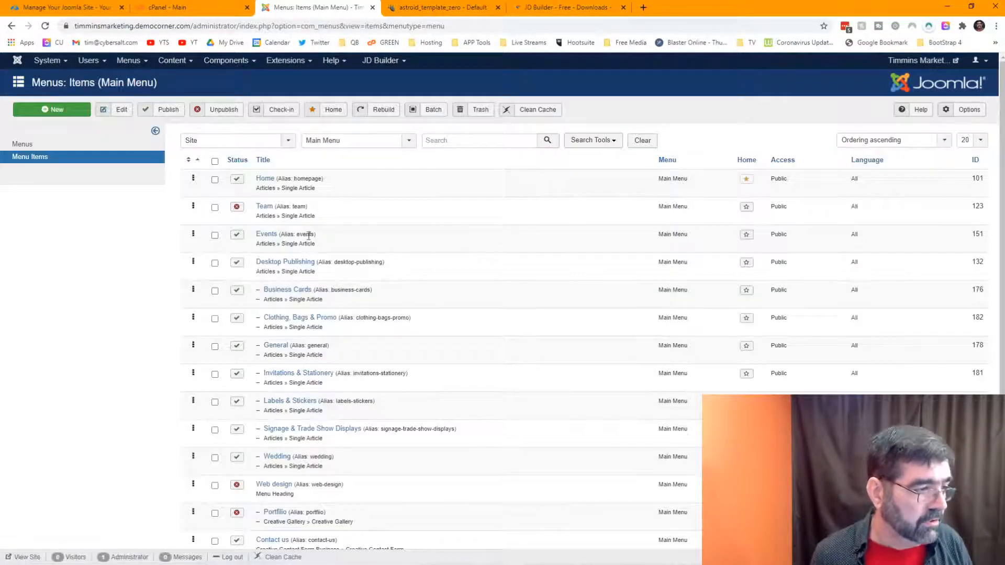
pyautogui.click(289, 293)
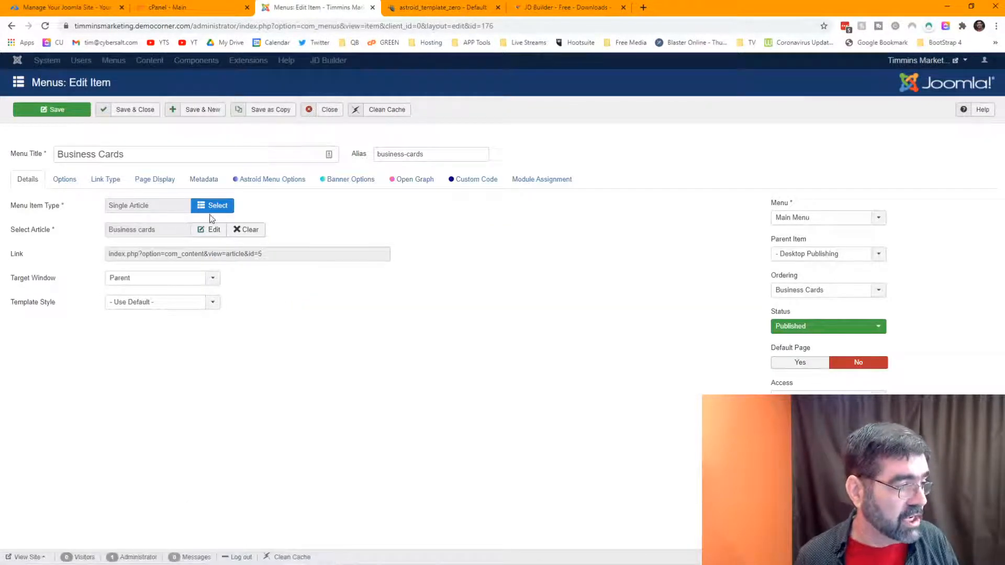
# Step: Change the item type to JD Builder Single Page showing Business Cards and save it
pyautogui.click(212, 207)
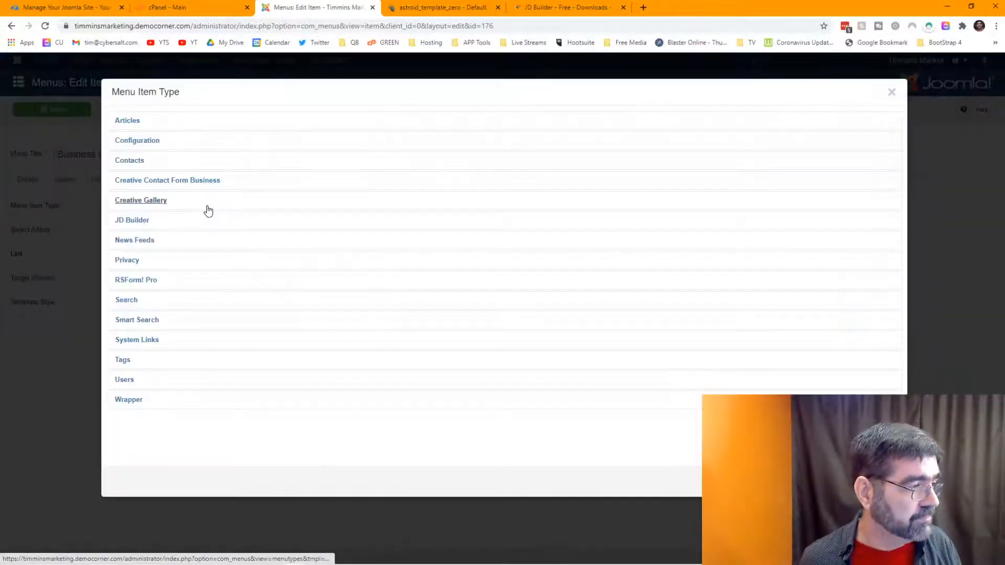
pyautogui.click(134, 221)
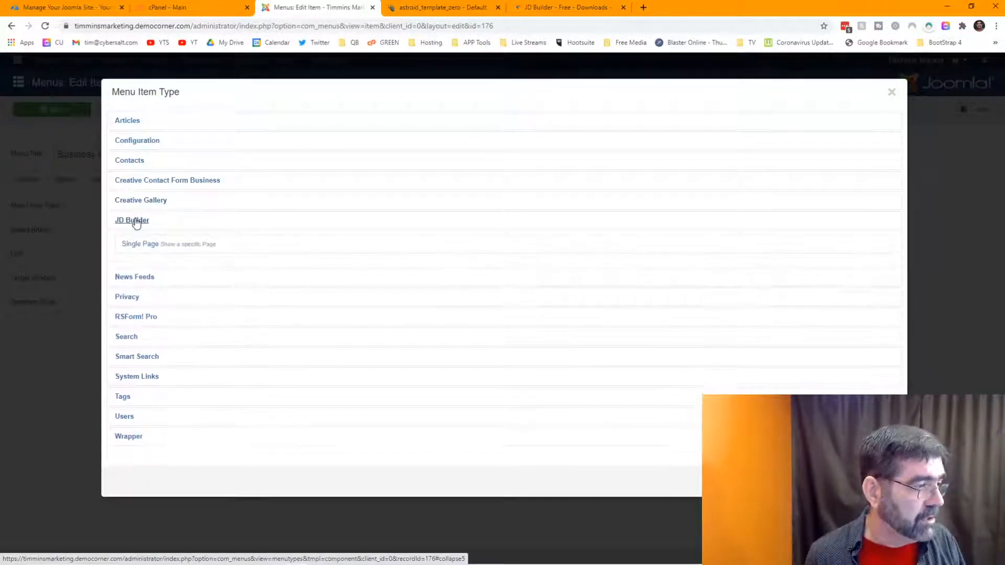
pyautogui.click(135, 242)
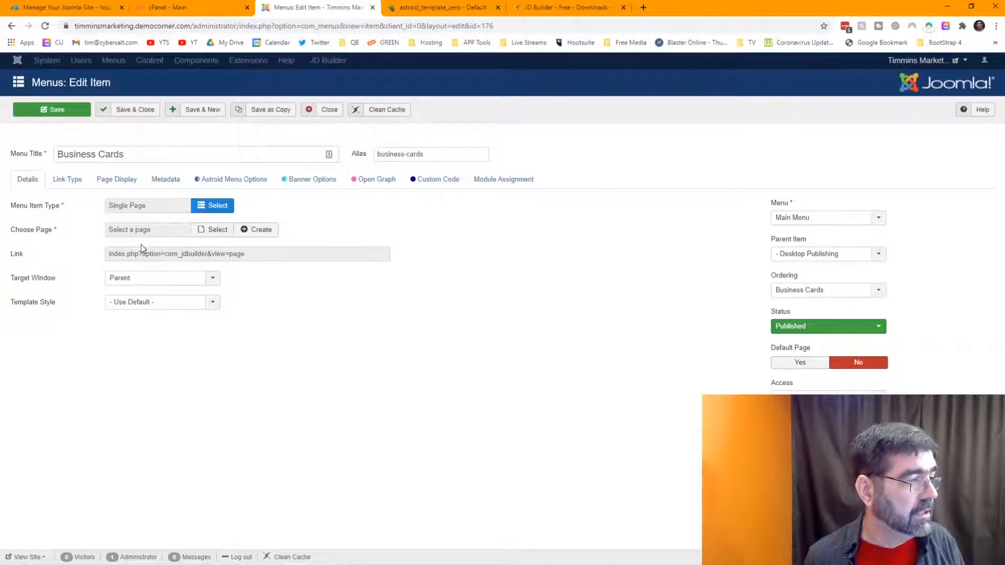
pyautogui.click(71, 112)
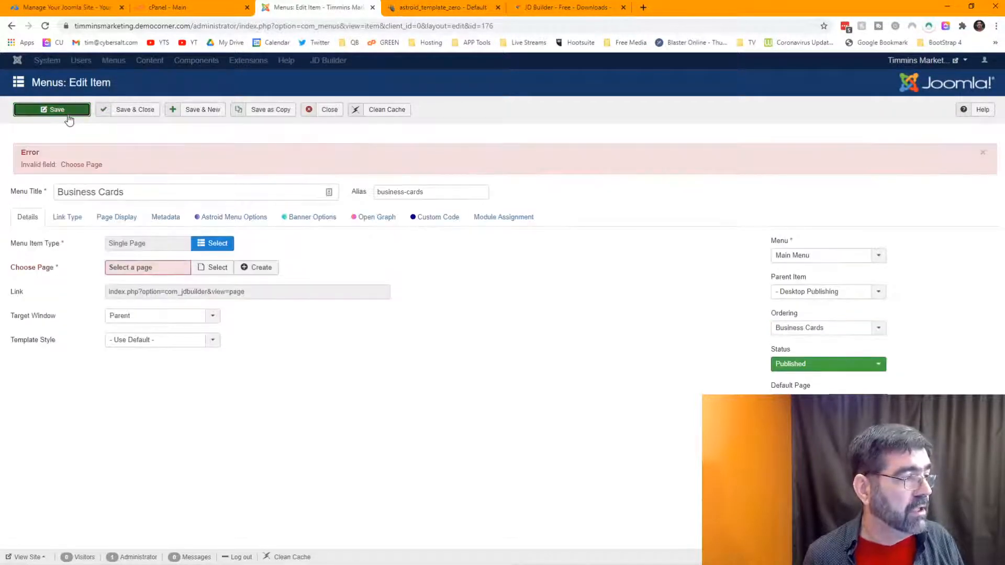
pyautogui.click(205, 269)
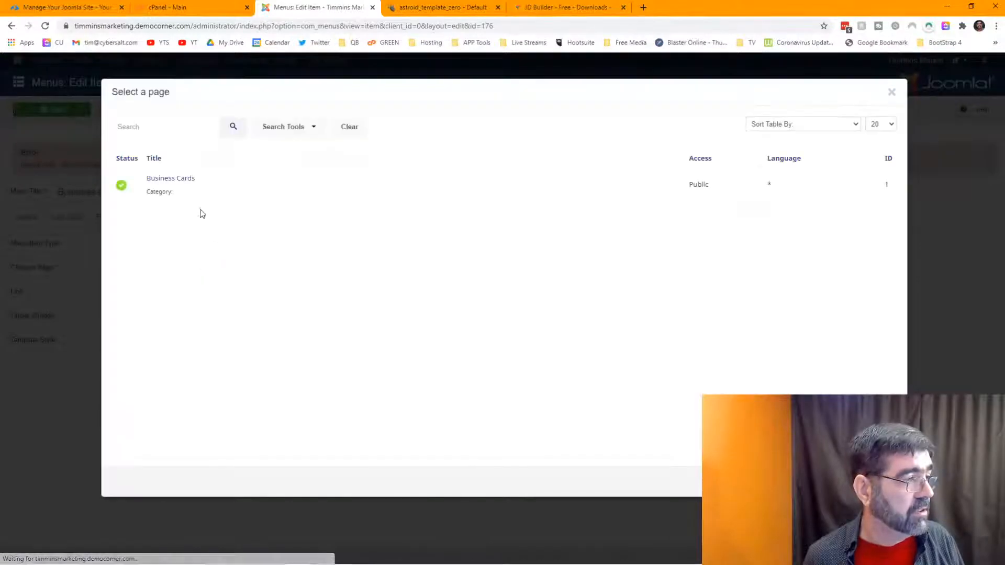
pyautogui.click(171, 179)
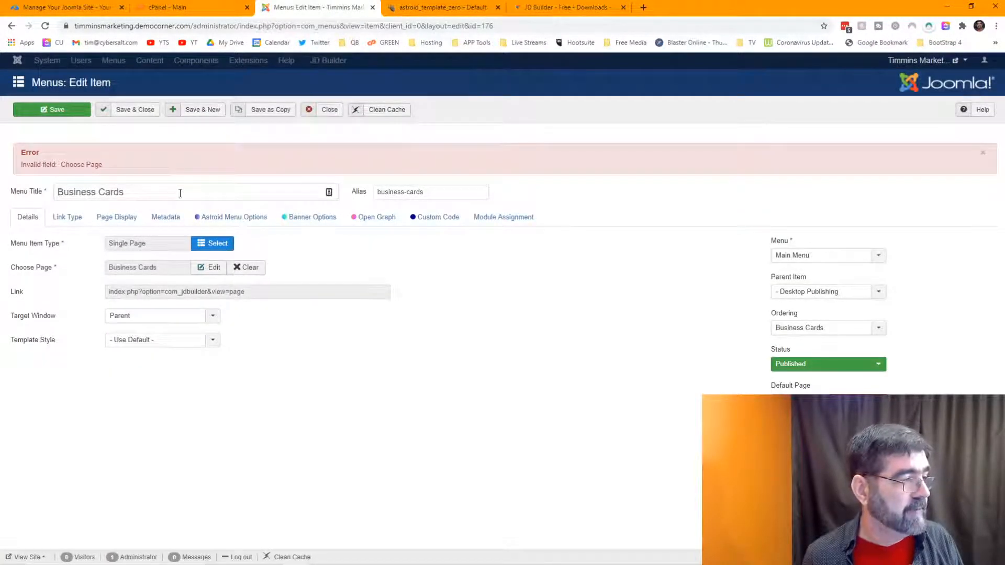
pyautogui.click(50, 110)
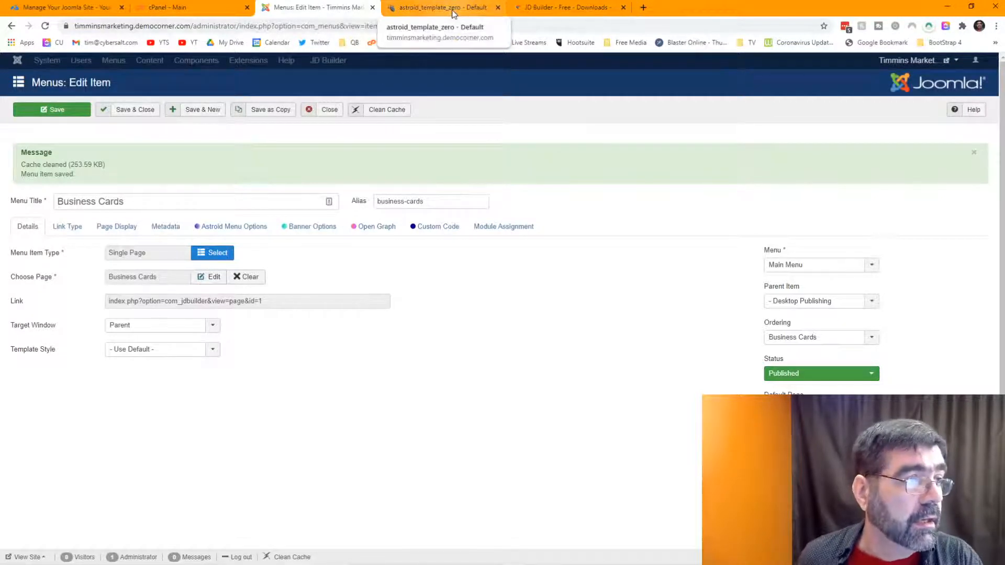
pyautogui.moveTo(897, 63)
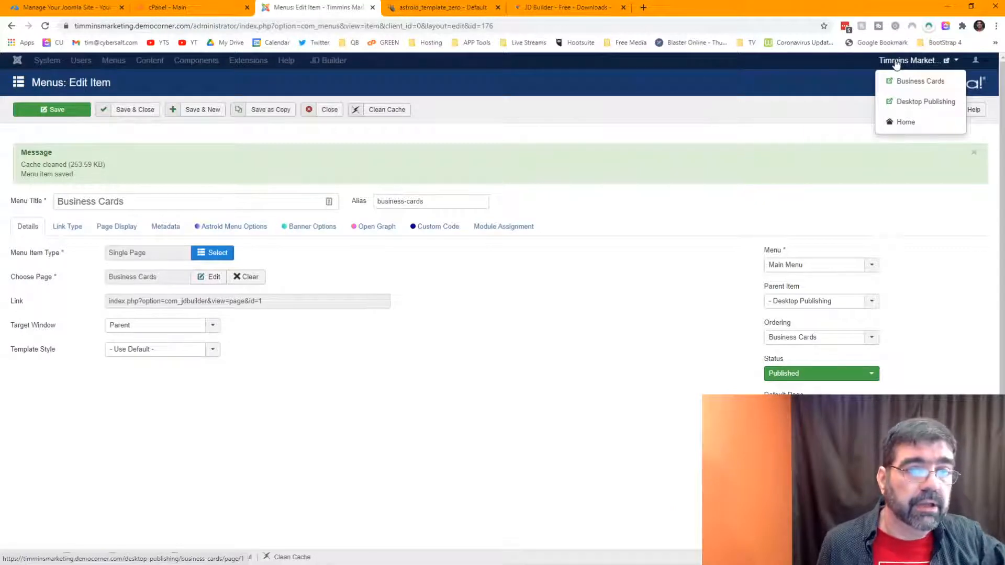
pyautogui.click(914, 81)
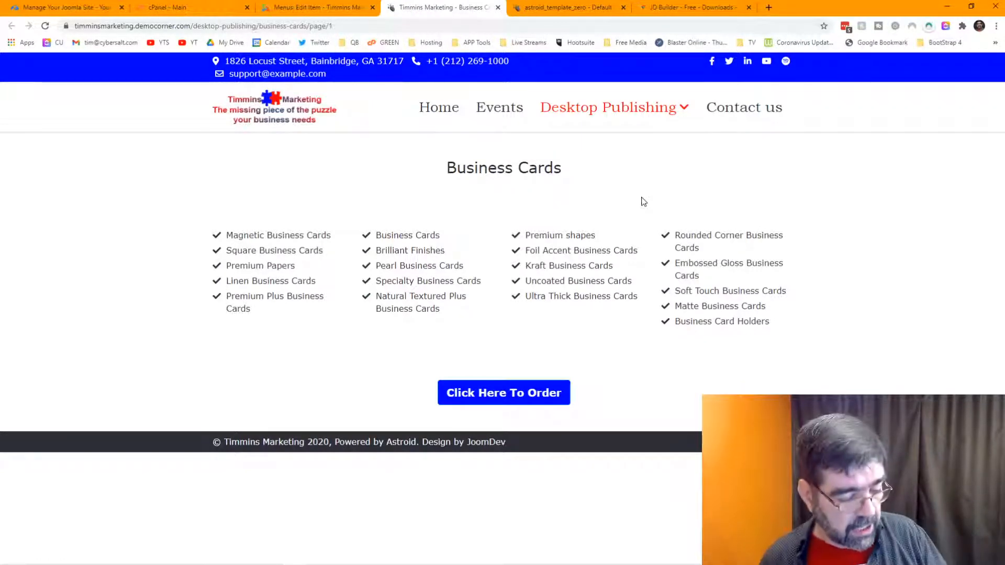
pyautogui.hotkey('ctrl', 'shift', 'i')
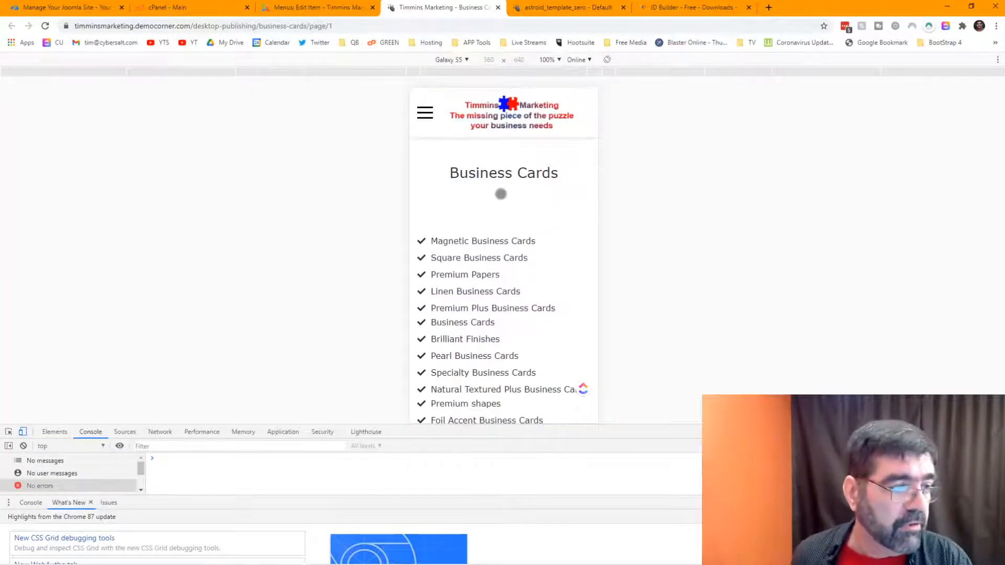
pyautogui.scroll(-3, 501, 195)
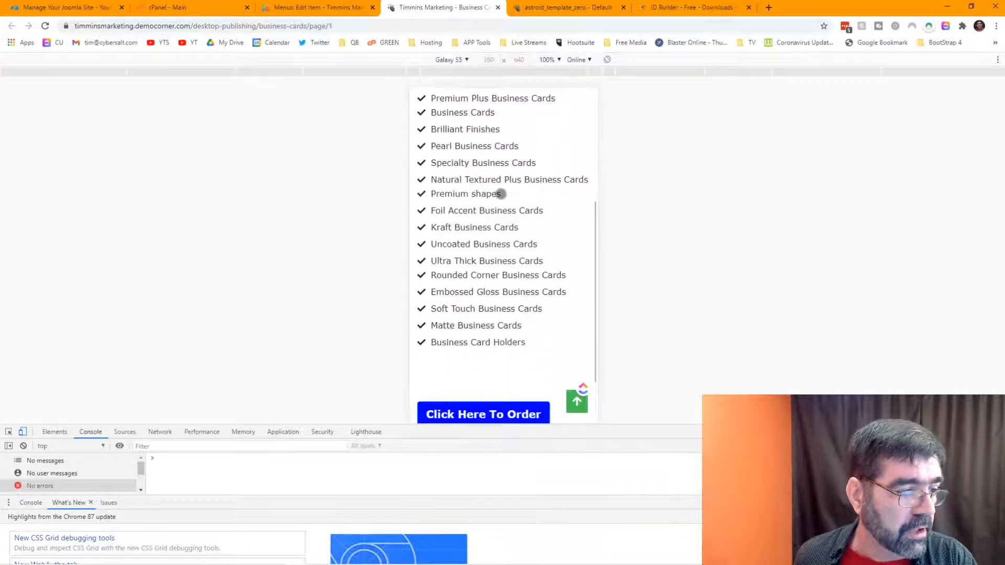
pyautogui.scroll(5, 501, 195)
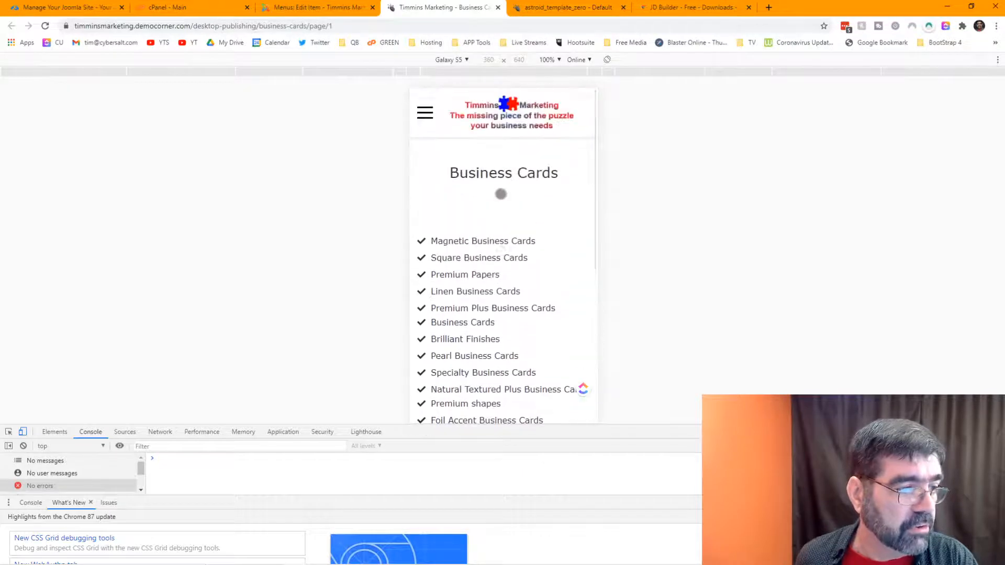
pyautogui.scroll(-5, 501, 194)
pyautogui.scroll(-1, 501, 193)
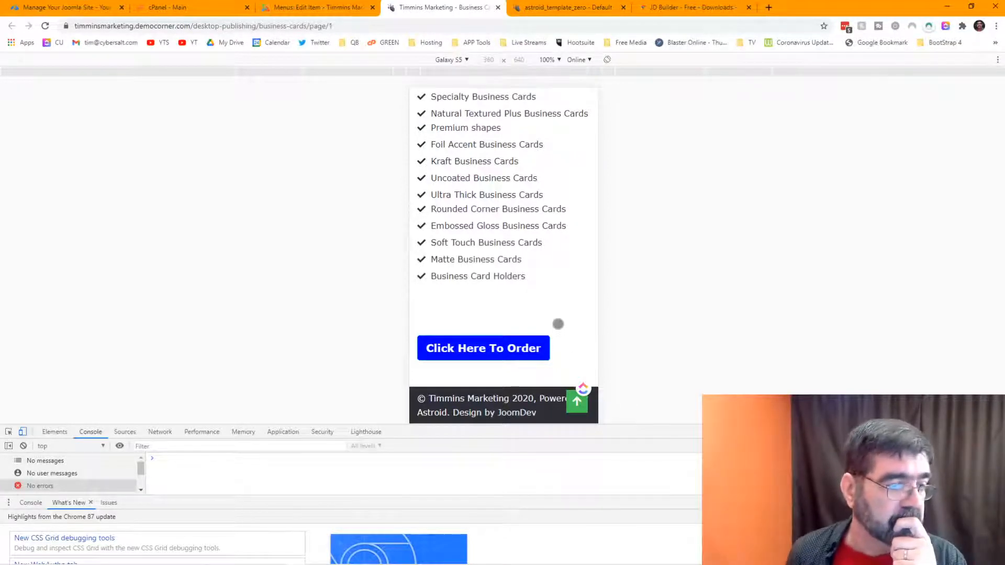
pyautogui.scroll(5, 559, 325)
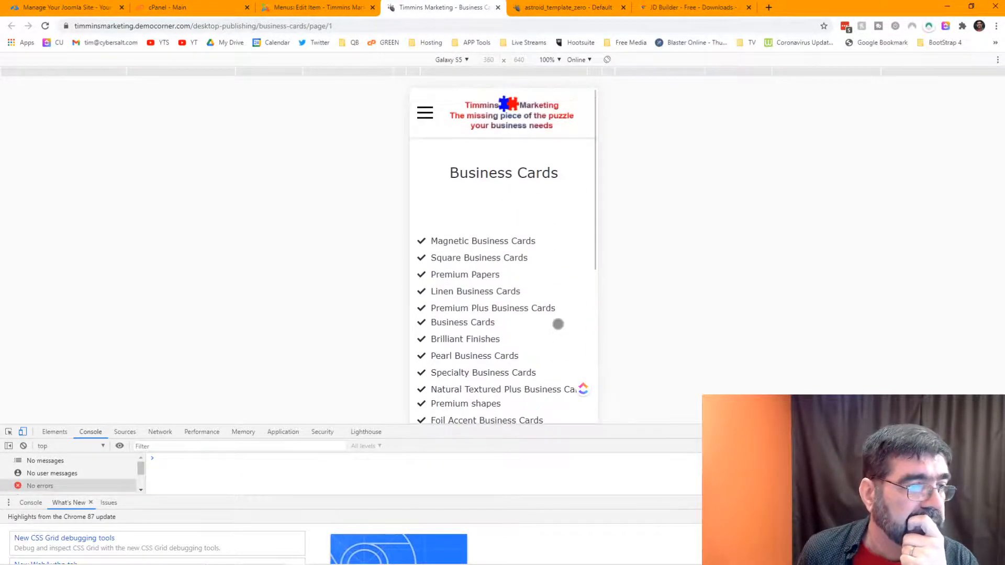
# Step: Inspect the Business Cards section, toggle its padding-top and padding-bottom, then close DevTools
pyautogui.rightClick(477, 200)
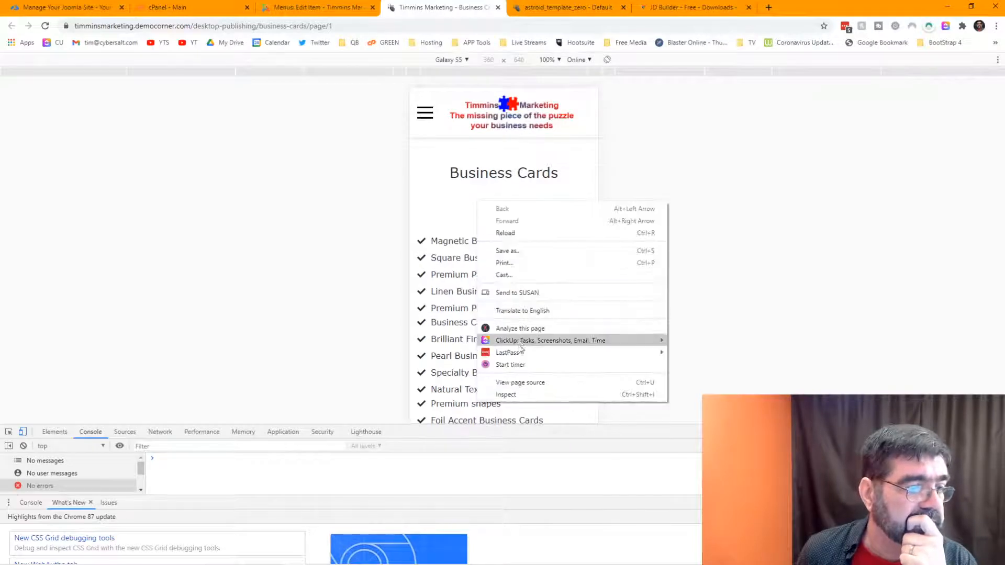
pyautogui.click(516, 396)
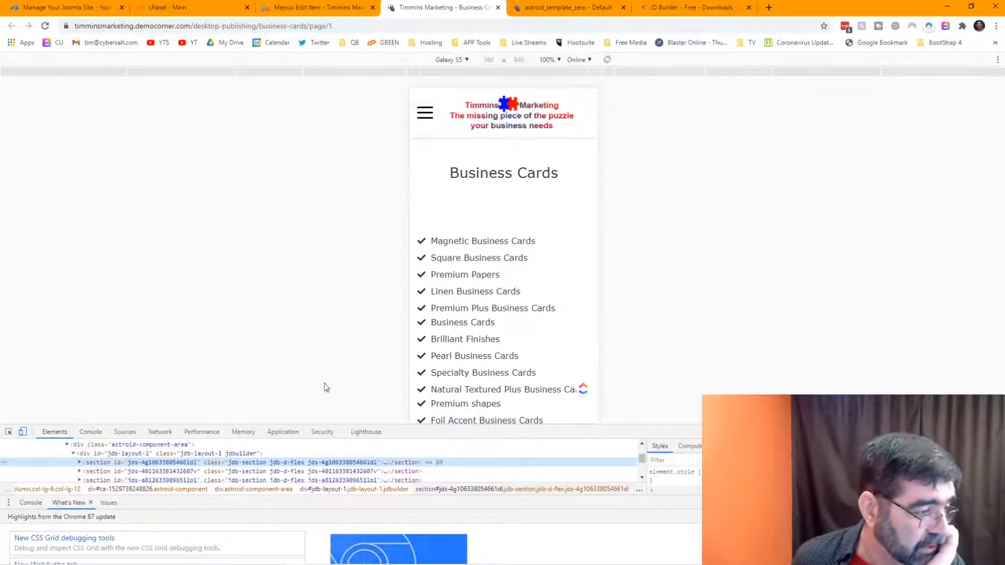
pyautogui.click(80, 463)
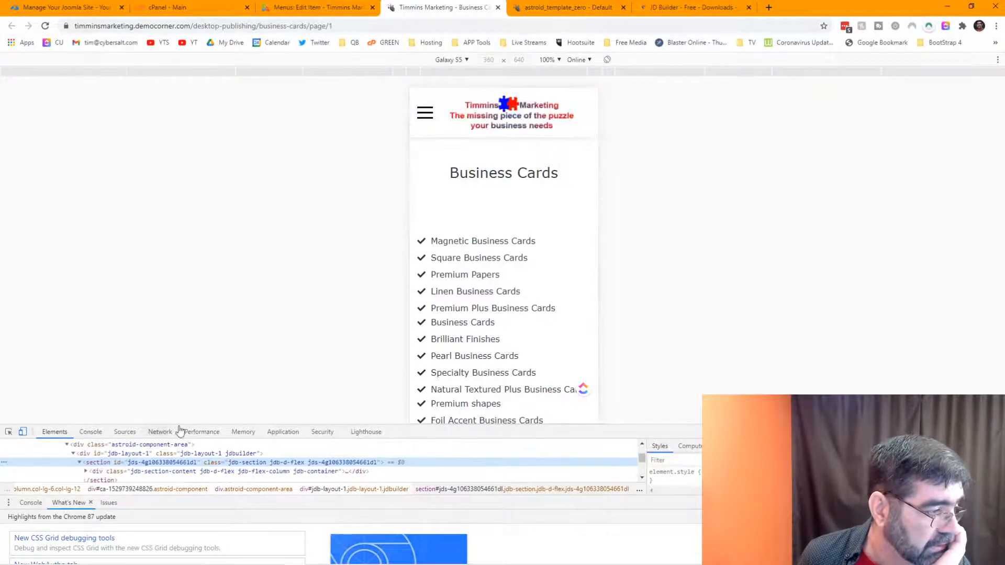
pyautogui.moveTo(189, 425); pyautogui.dragTo(206, 337)
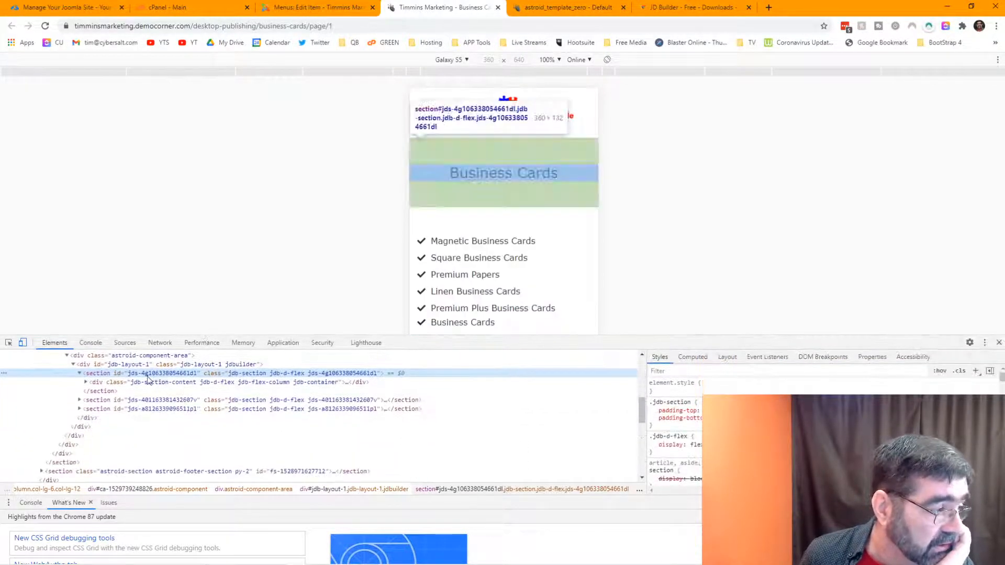
pyautogui.click(86, 383)
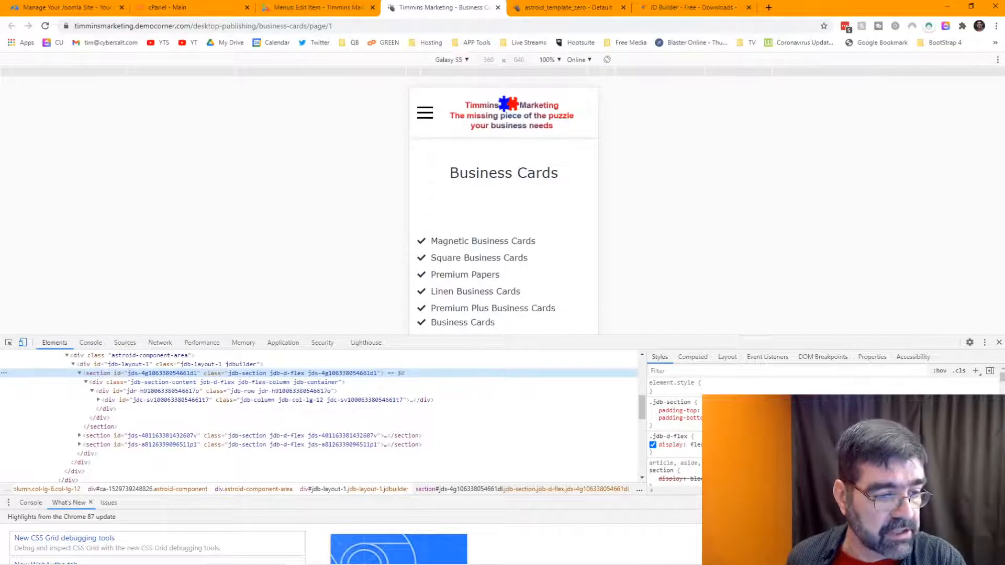
pyautogui.click(653, 411)
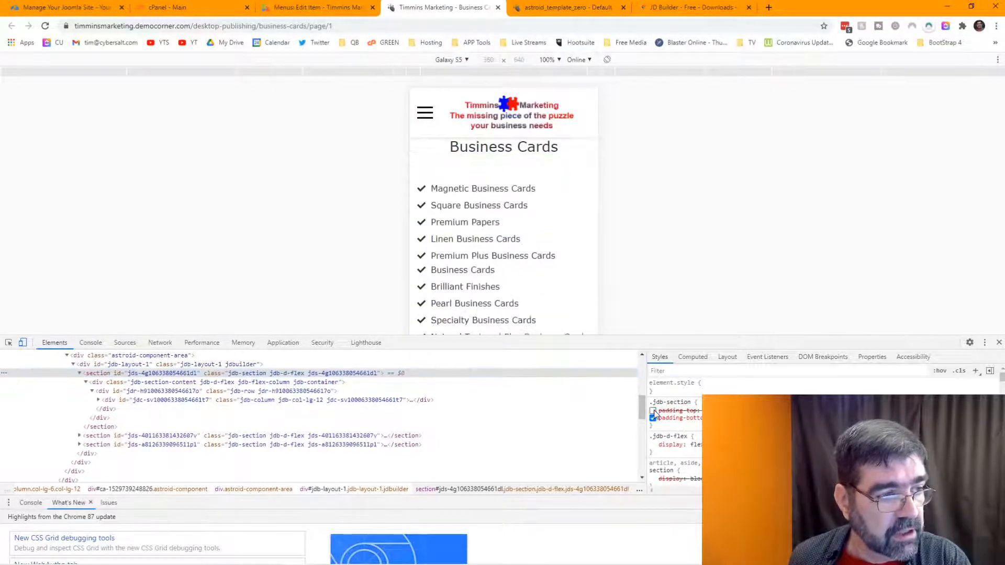
pyautogui.click(652, 411)
pyautogui.click(653, 418)
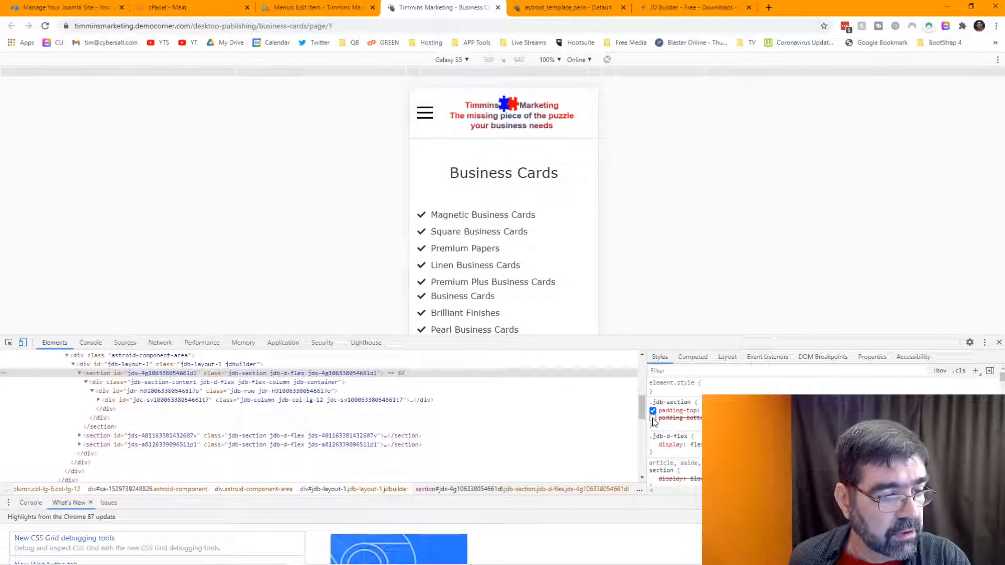
pyautogui.scroll(-5, 676, 429)
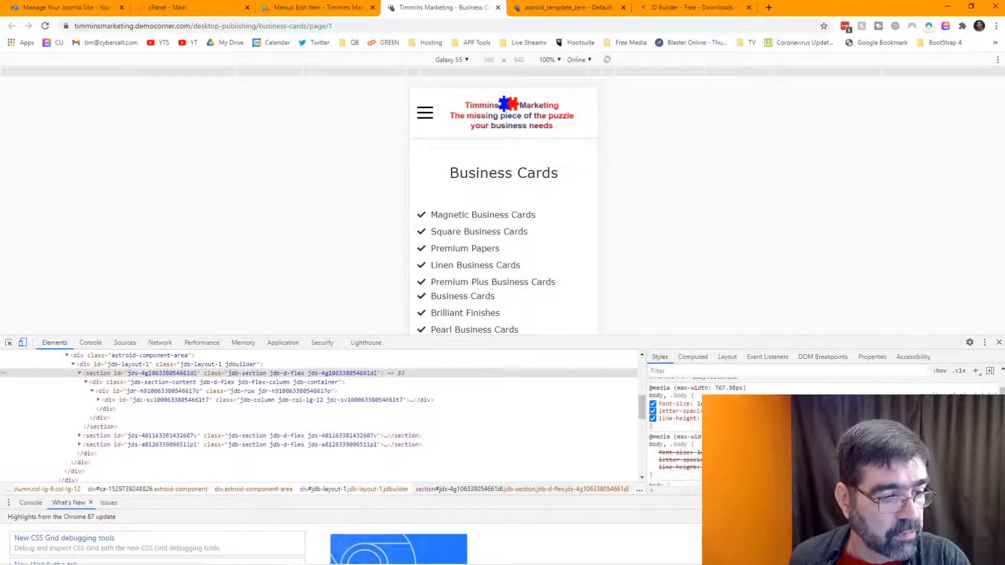
pyautogui.scroll(5, 675, 429)
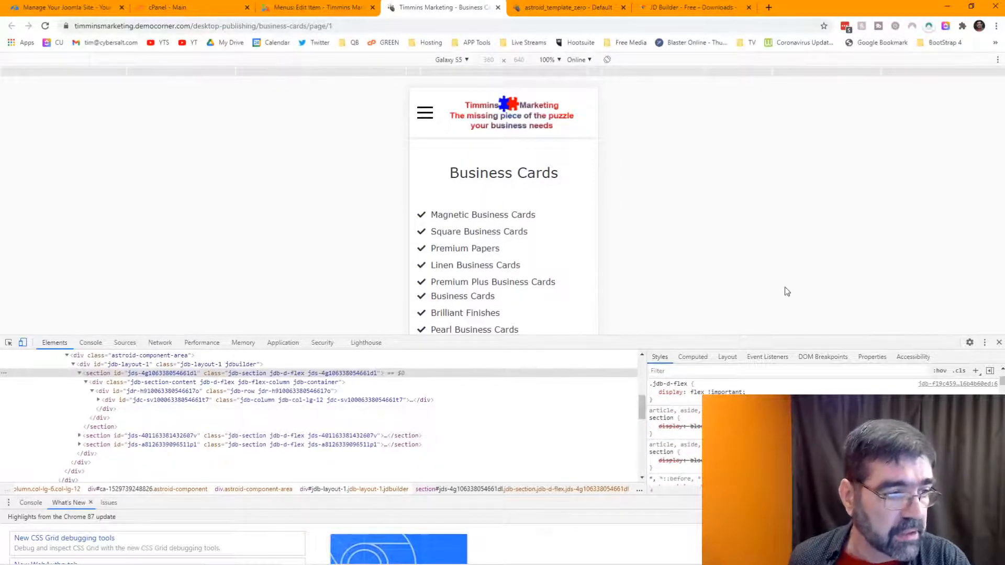
pyautogui.hotkey('ctrl', 'shift', 'i')
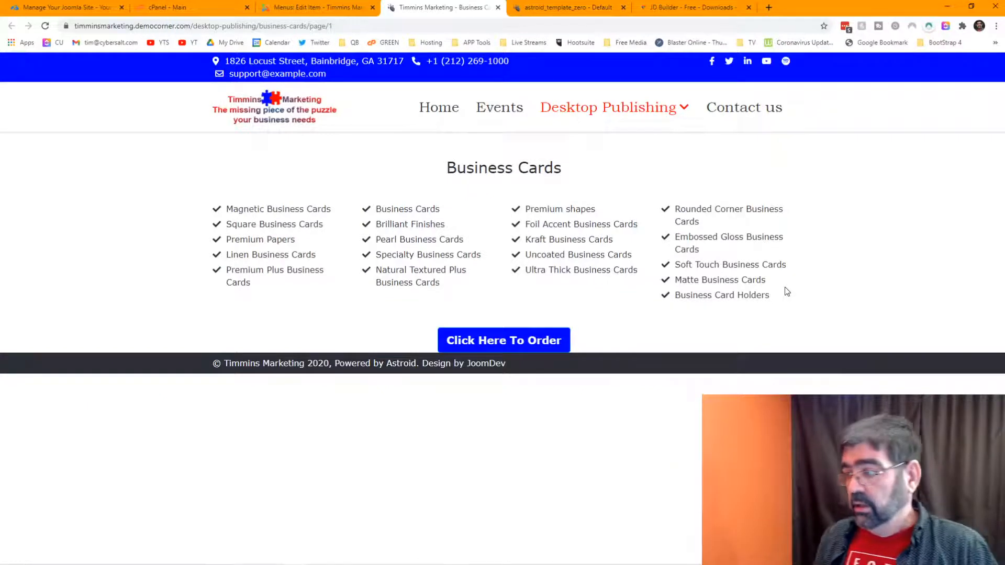
# Step: Close the Business Cards menu item and reopen the Business Cards page from Components > JD Builder
pyautogui.click(302, 8)
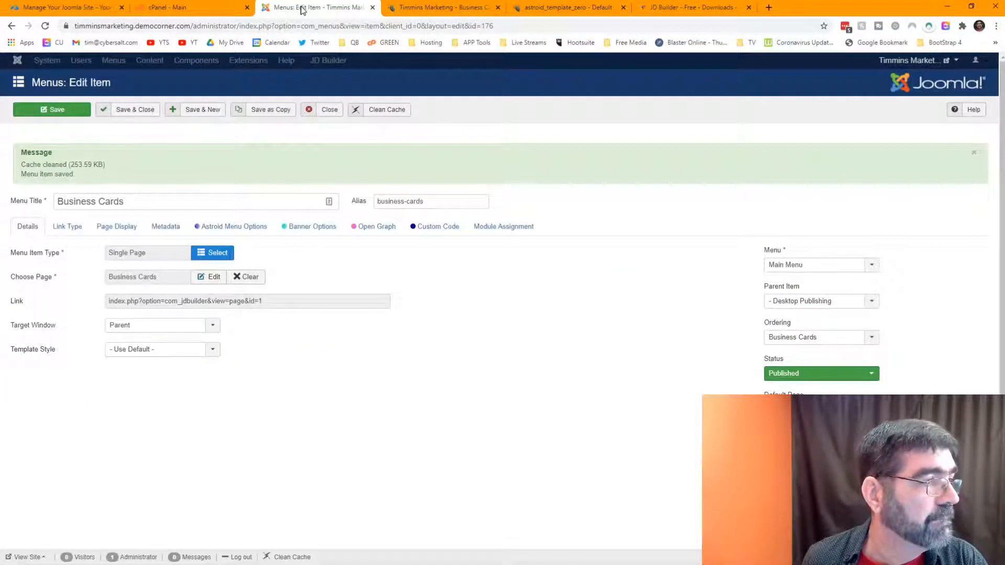
pyautogui.click(330, 110)
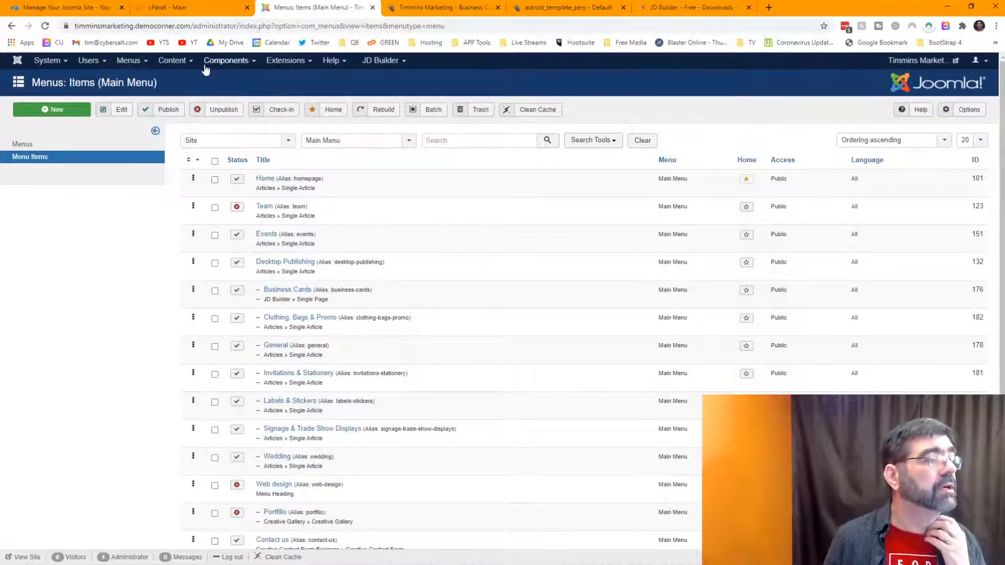
pyautogui.click(231, 62)
pyautogui.click(235, 166)
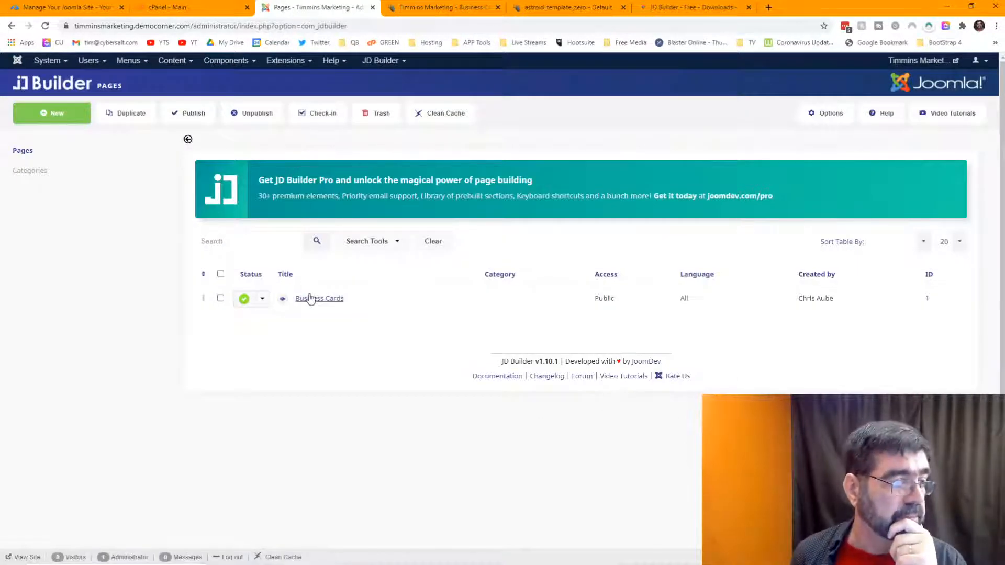
pyautogui.click(311, 299)
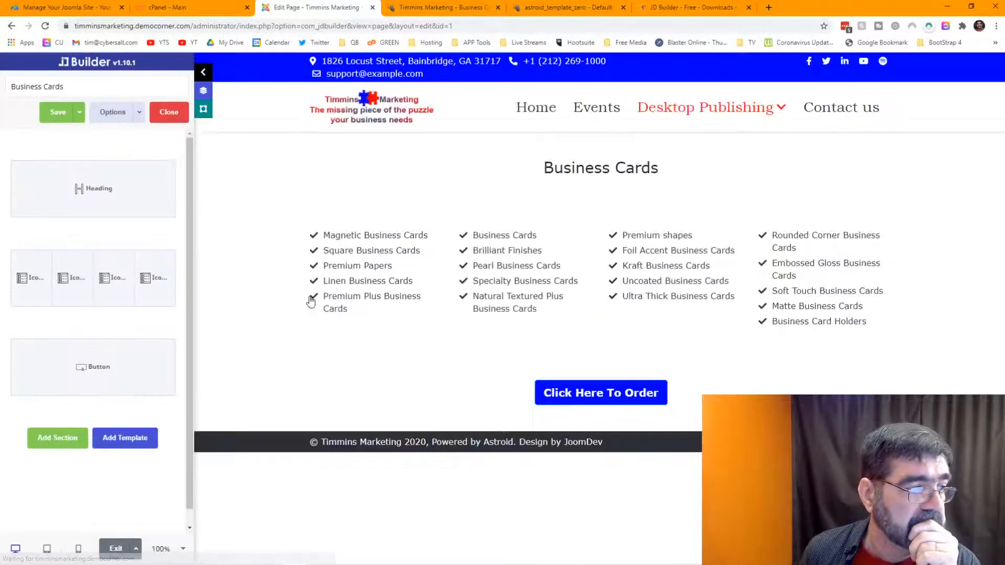
pyautogui.moveTo(85, 186)
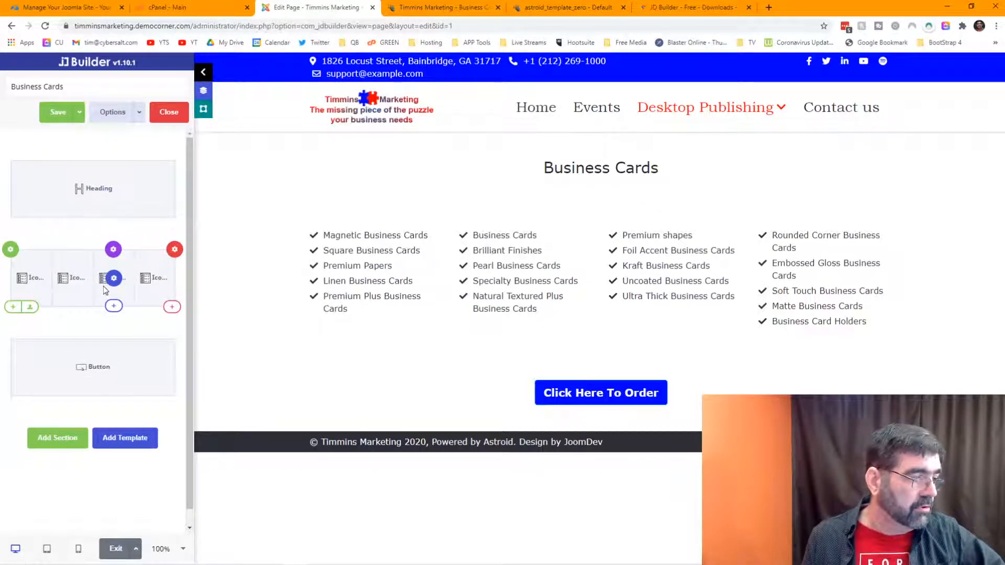
# Step: Add an empty 12-grid row and try dragging it above the icon-list row
pyautogui.click(171, 307)
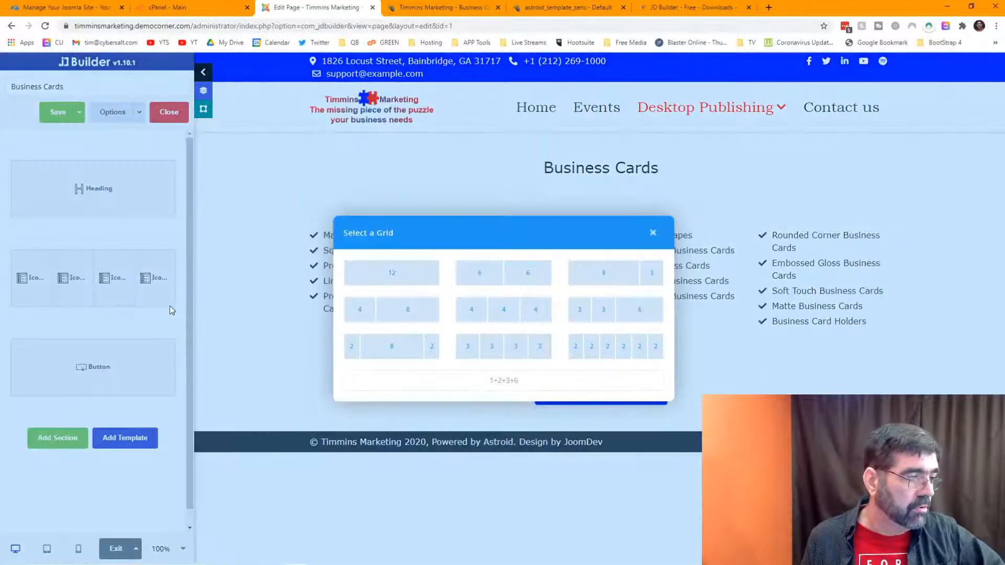
pyautogui.click(400, 277)
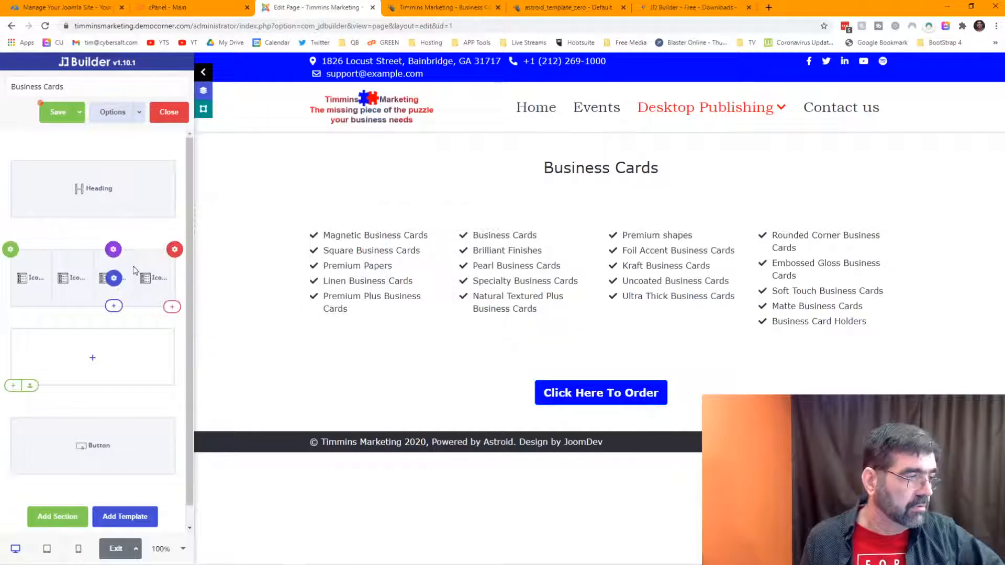
pyautogui.moveTo(155, 276)
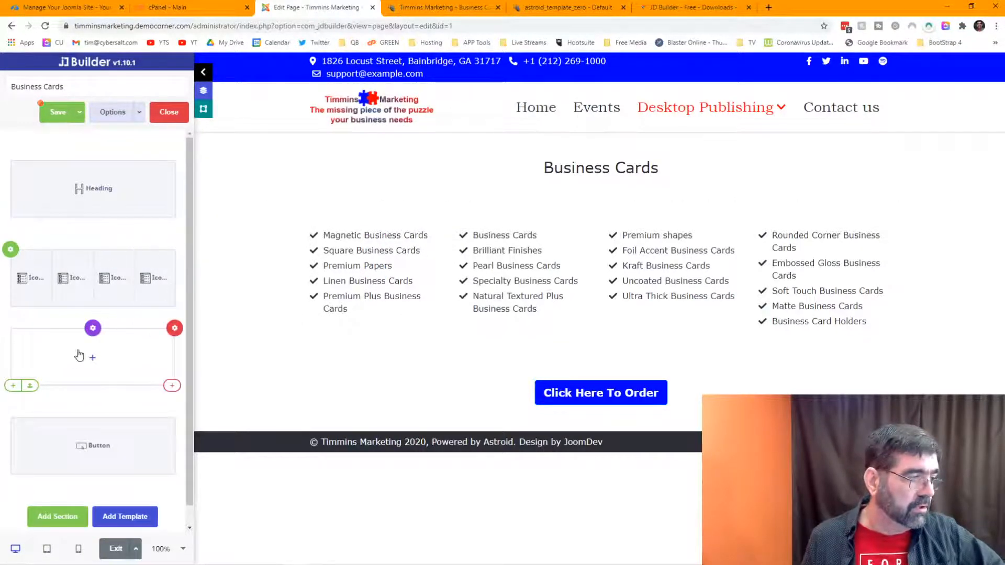
pyautogui.moveTo(175, 331)
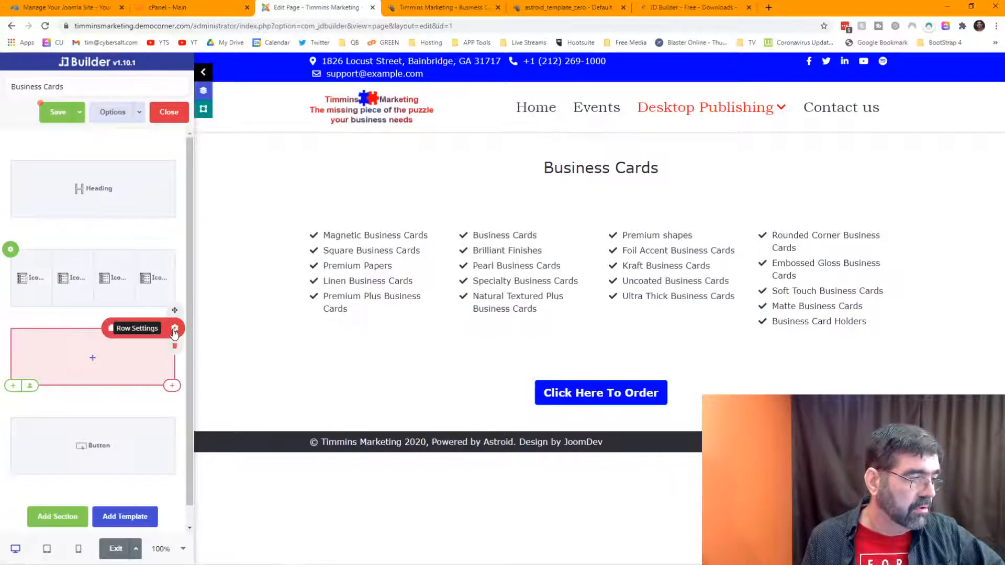
pyautogui.moveTo(175, 312); pyautogui.dragTo(172, 268)
pyautogui.moveTo(173, 332)
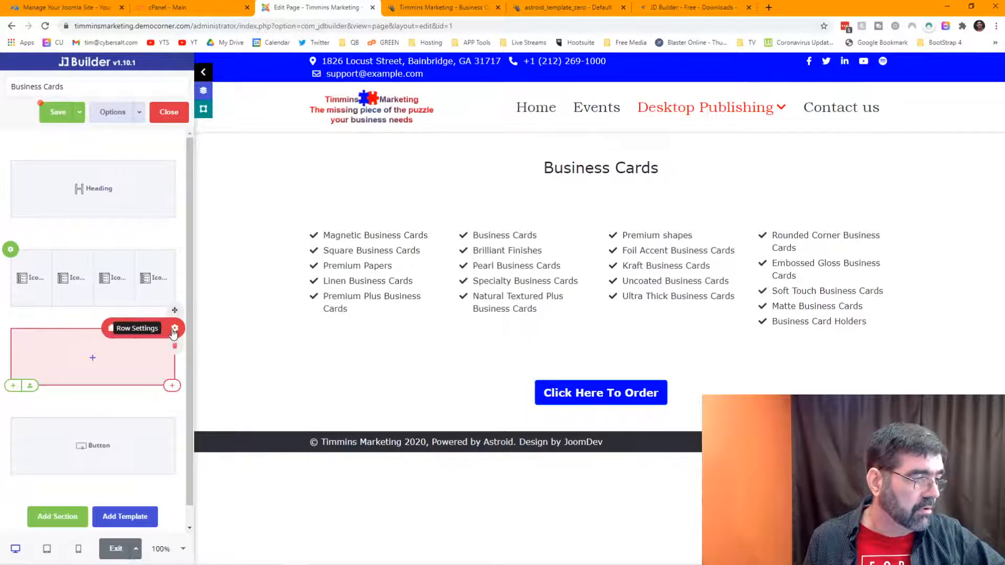
pyautogui.moveTo(174, 312); pyautogui.dragTo(175, 315)
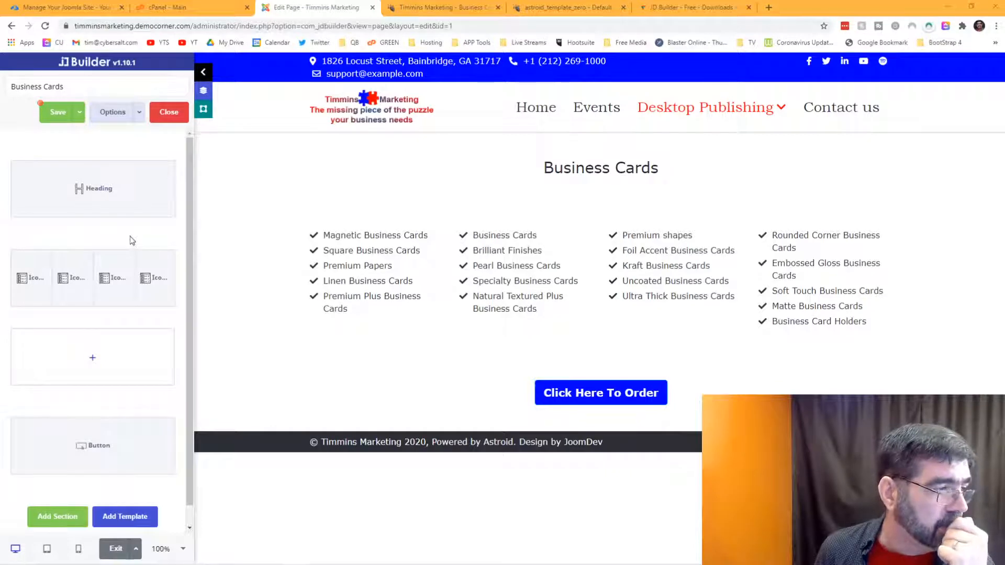
pyautogui.moveTo(153, 254)
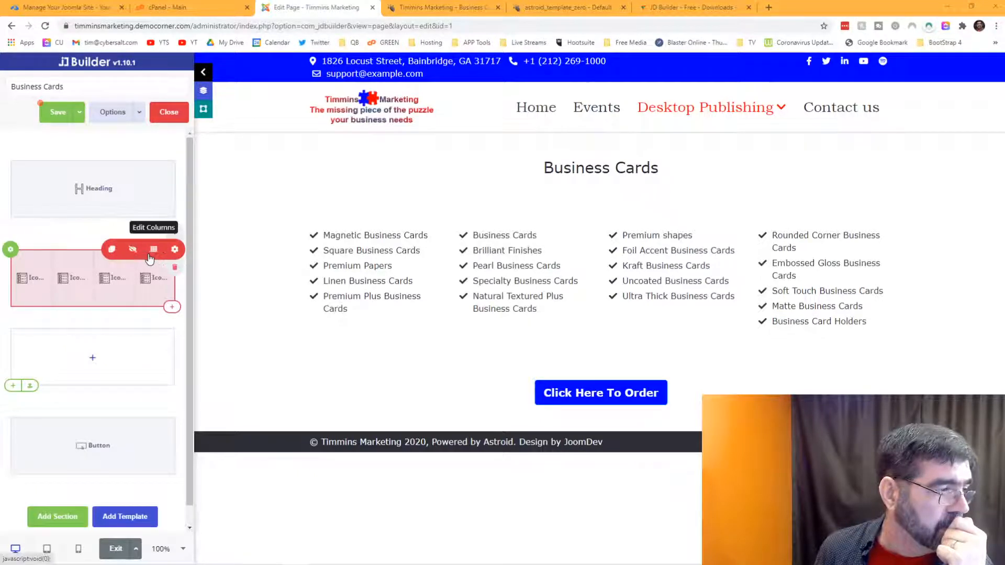
# Step: Duplicate the icon-list row and delete all four icon lists from the copy
pyautogui.click(112, 250)
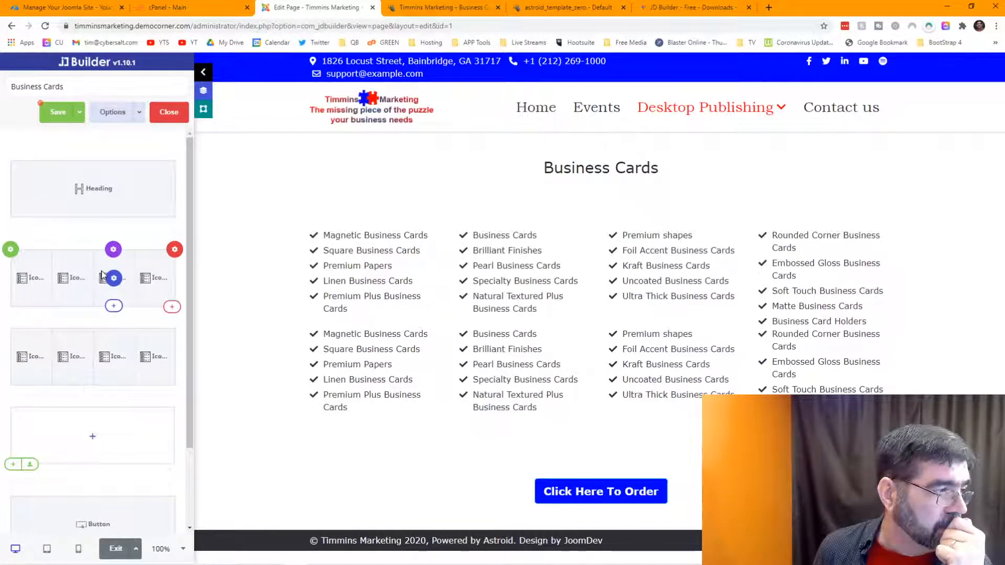
pyautogui.moveTo(112, 280)
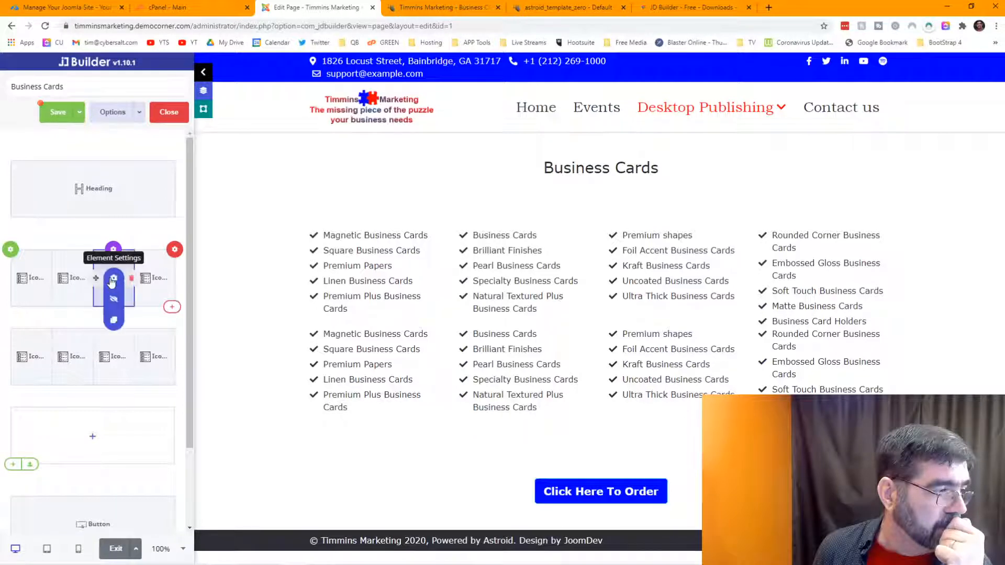
pyautogui.click(131, 278)
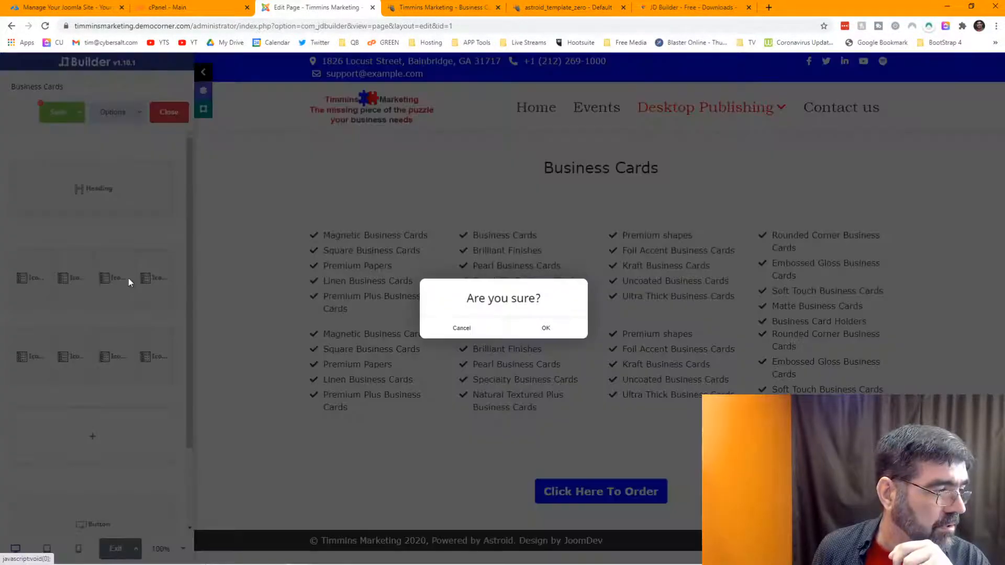
pyautogui.click(547, 328)
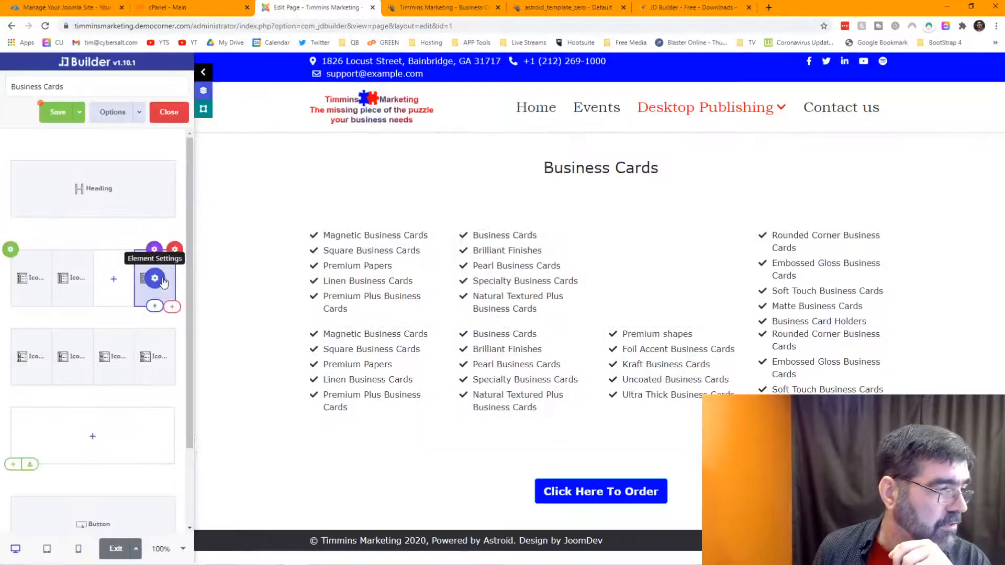
pyautogui.click(171, 282)
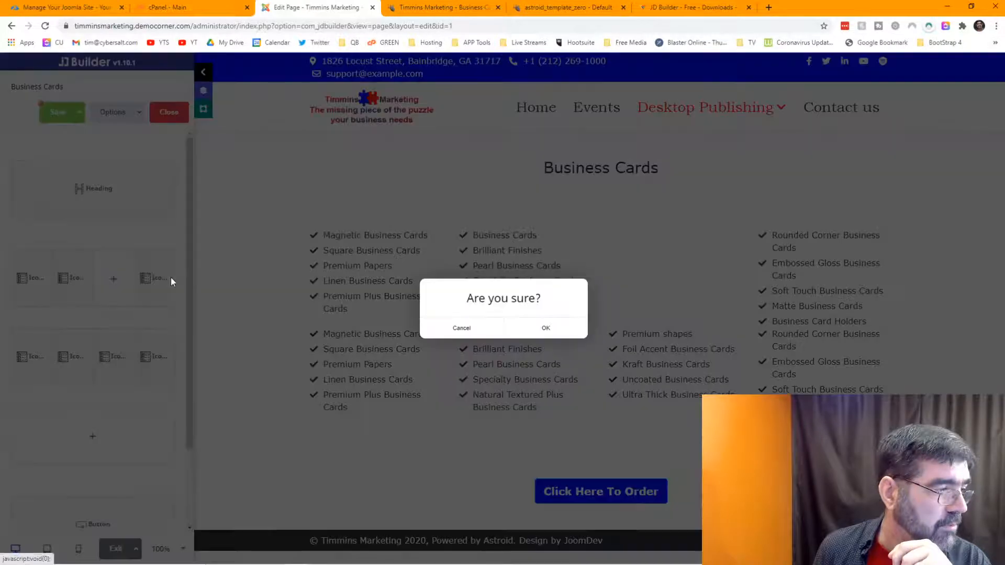
pyautogui.click(547, 328)
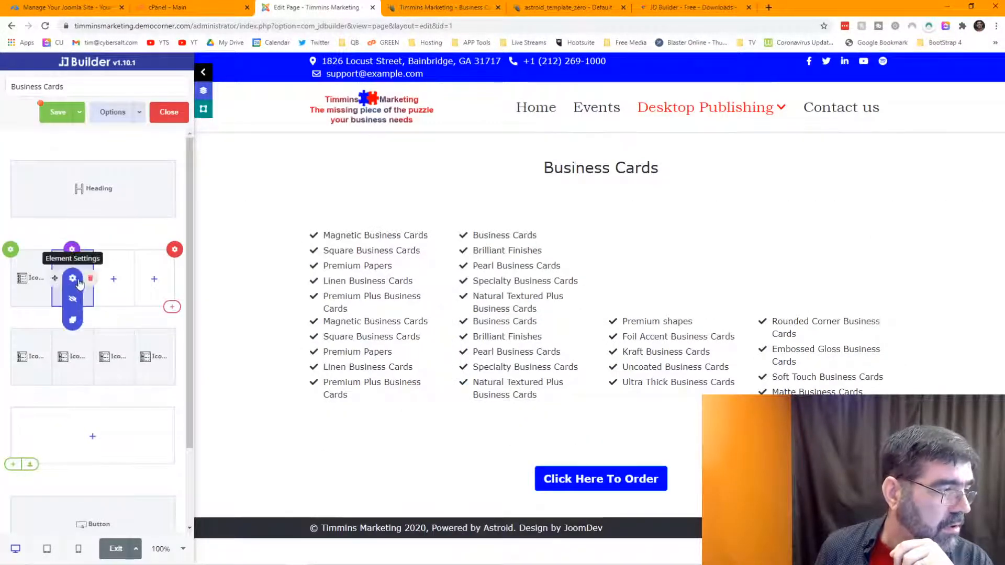
pyautogui.click(91, 283)
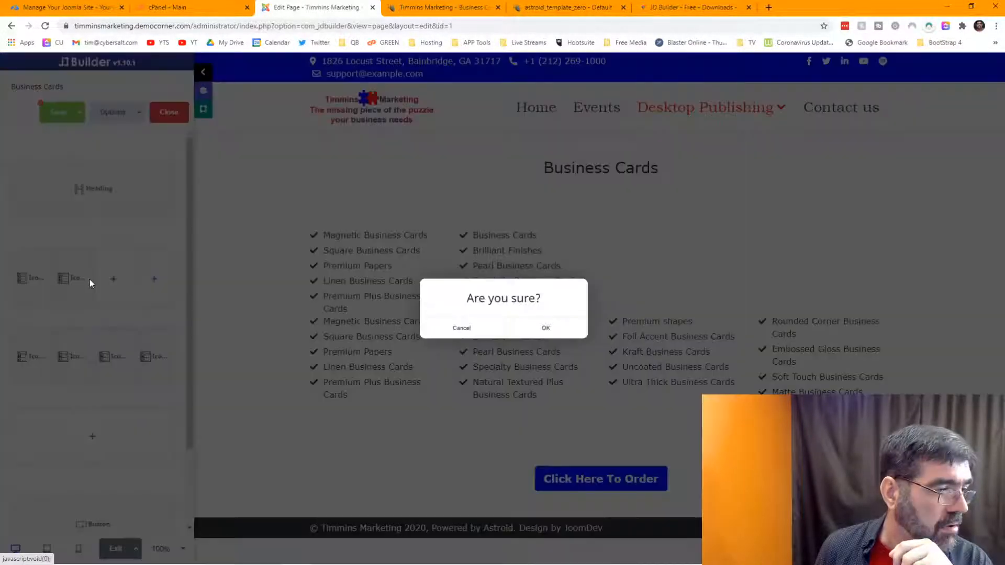
pyautogui.click(545, 329)
pyautogui.click(48, 278)
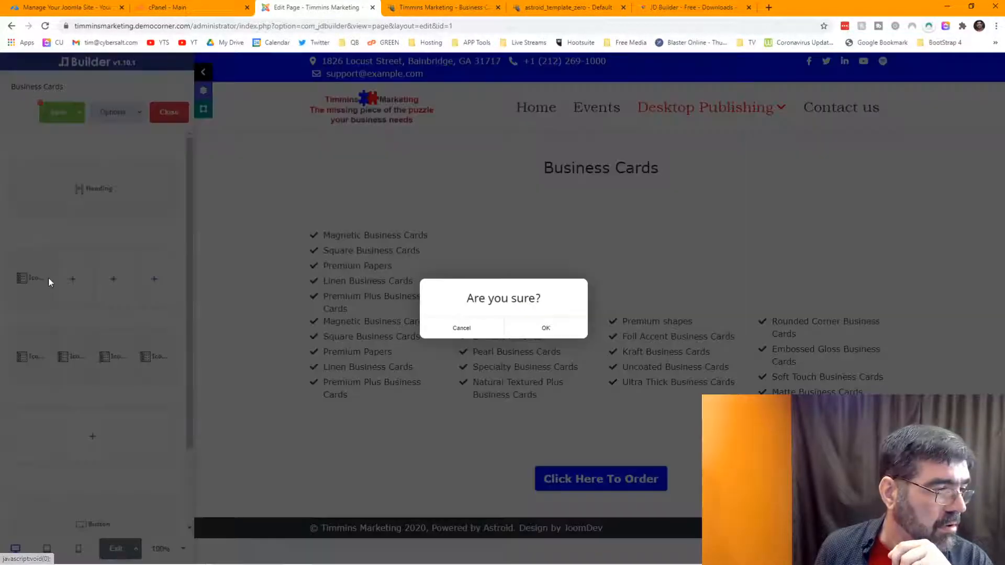
pyautogui.click(545, 328)
# Step: Move the Heading into the emptied row, set it to a 12 grid, and delete the old top section
pyautogui.moveTo(88, 187)
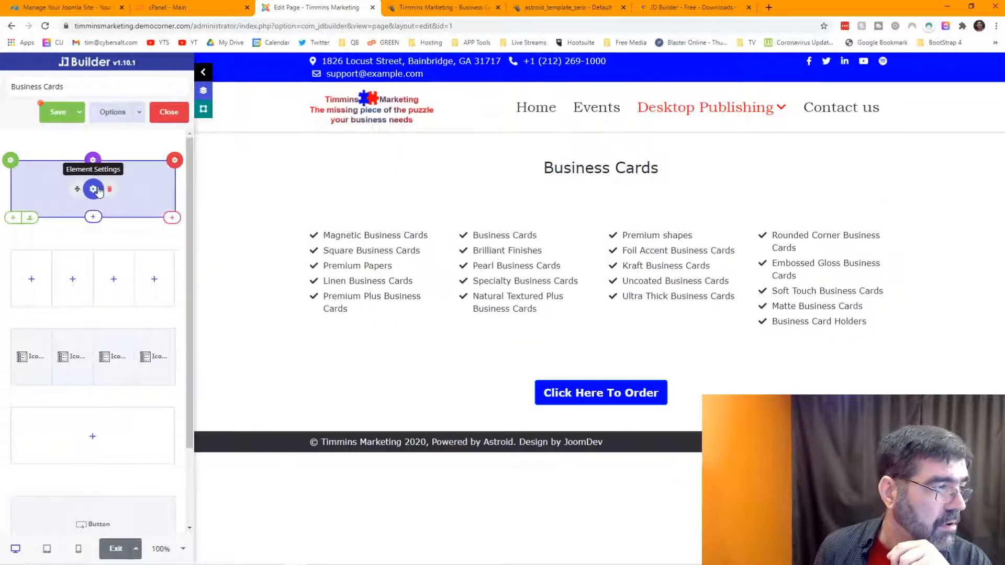
pyautogui.moveTo(75, 208); pyautogui.dragTo(76, 277)
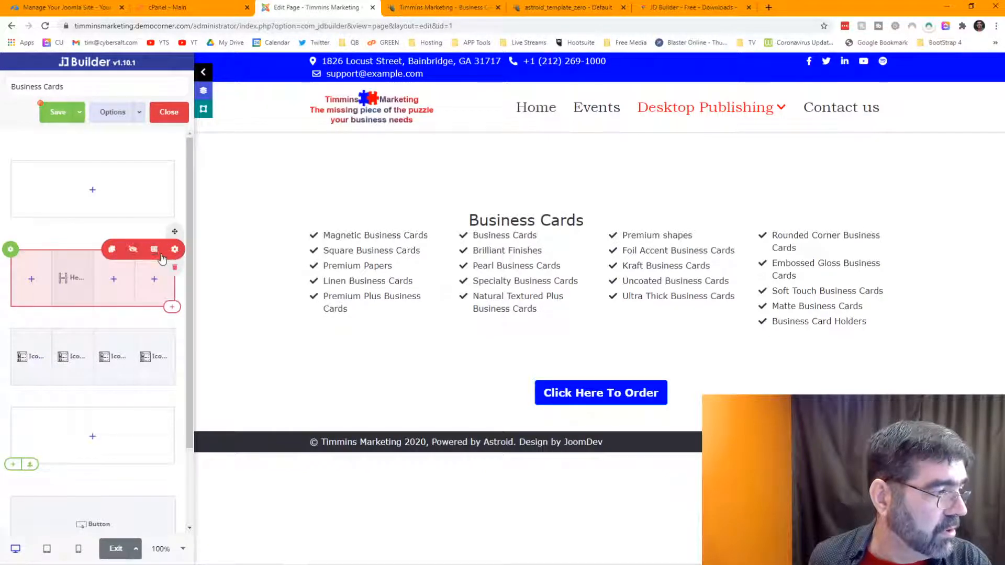
pyautogui.click(155, 250)
pyautogui.click(385, 267)
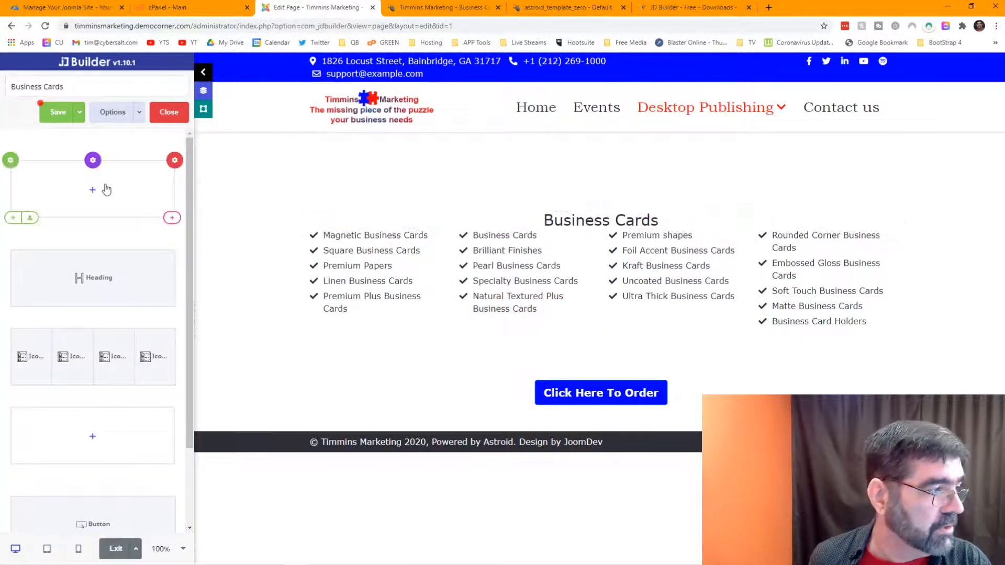
pyautogui.click(170, 160)
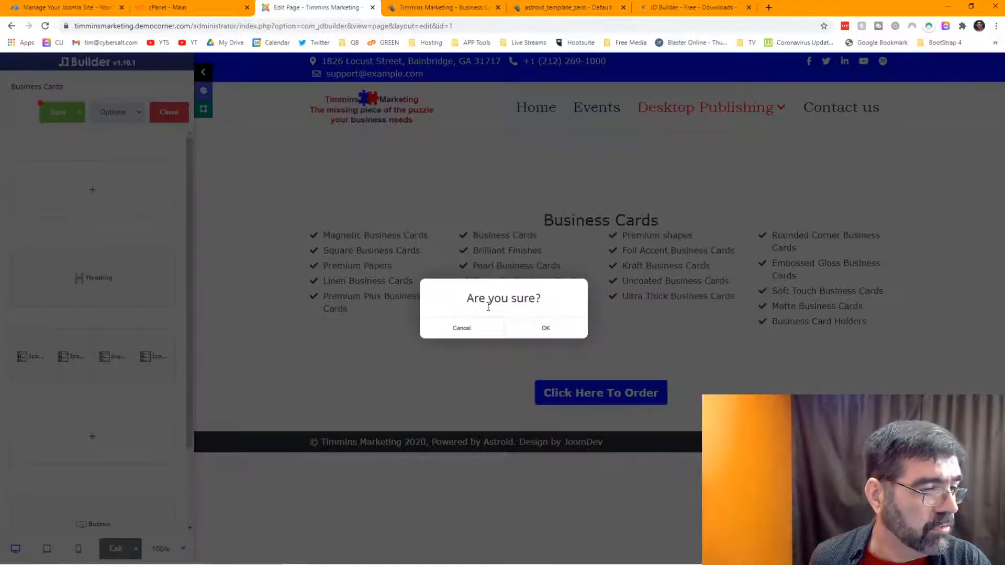
pyautogui.click(542, 328)
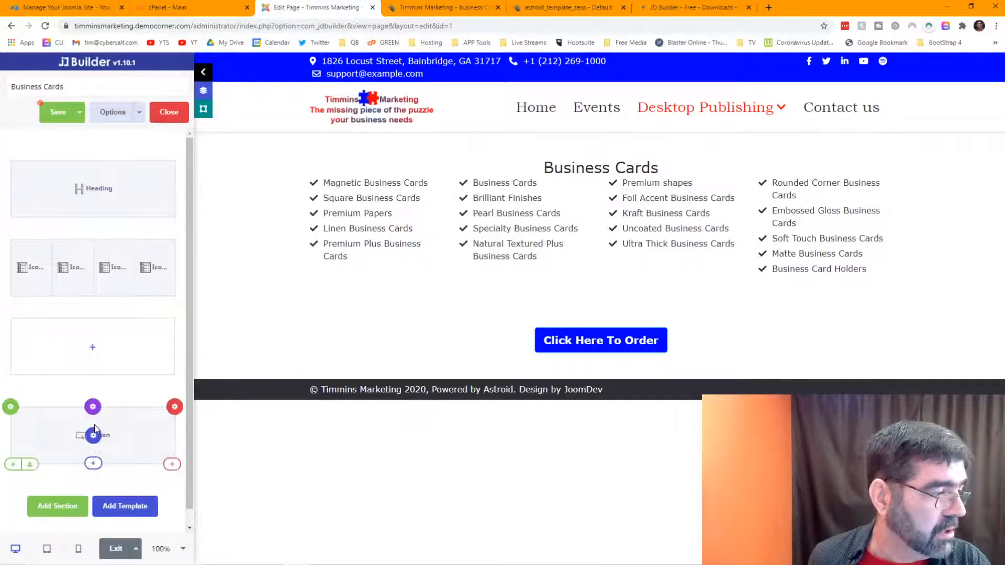
# Step: Move the order button up, delete the leftover bottom row, and save the page
pyautogui.moveTo(74, 435); pyautogui.dragTo(84, 345)
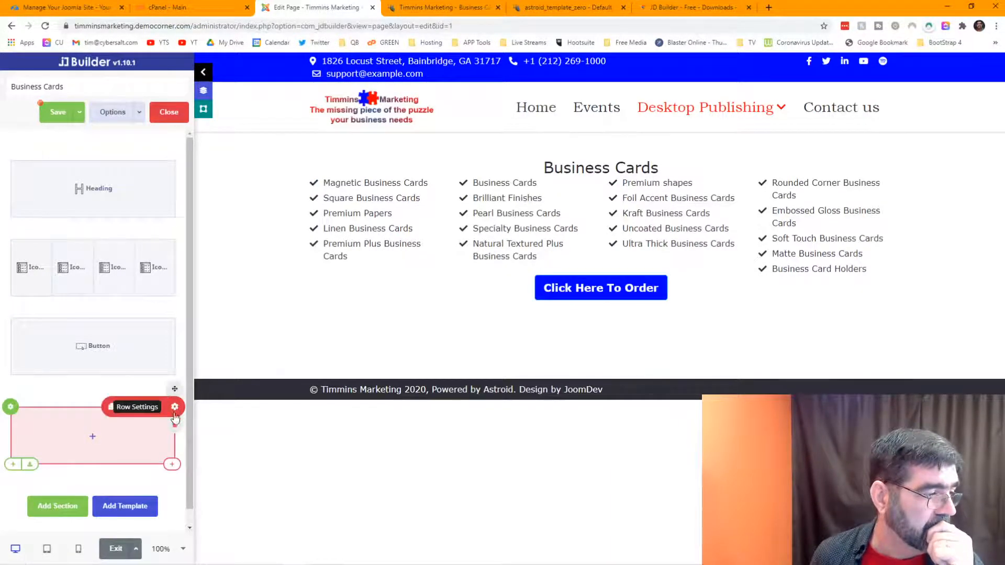
pyautogui.click(175, 424)
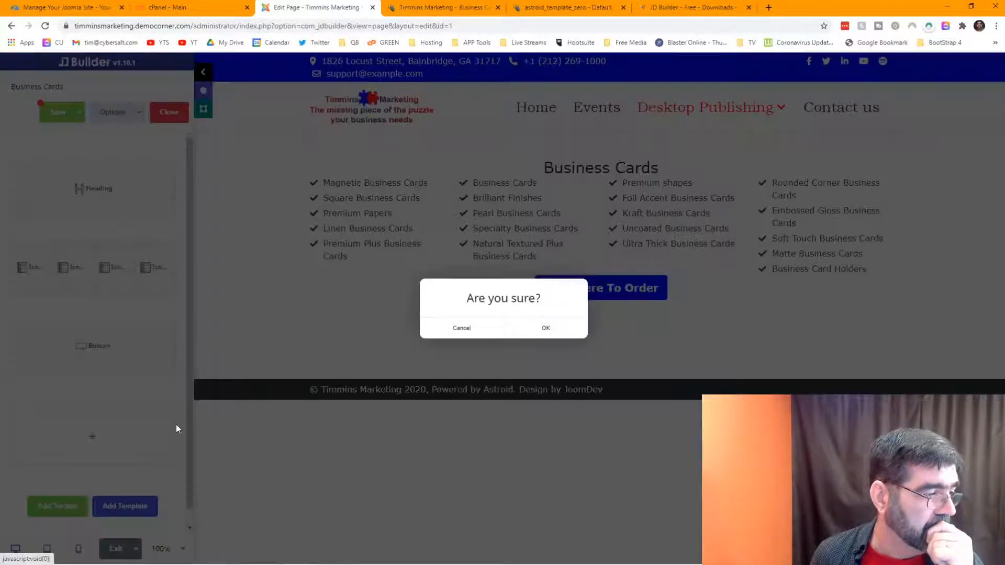
pyautogui.click(544, 330)
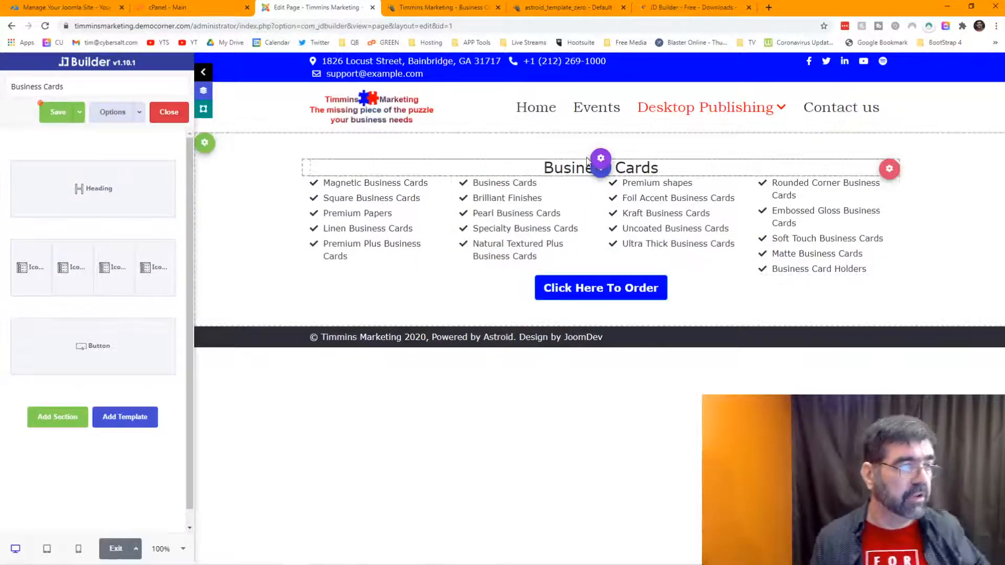
pyautogui.click(57, 111)
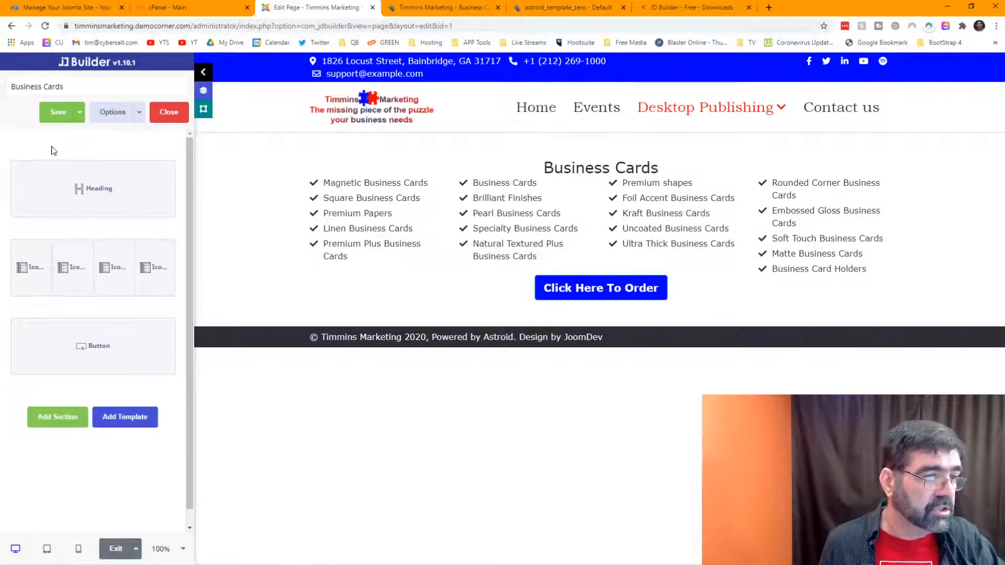
pyautogui.click(445, 7)
pyautogui.click(45, 31)
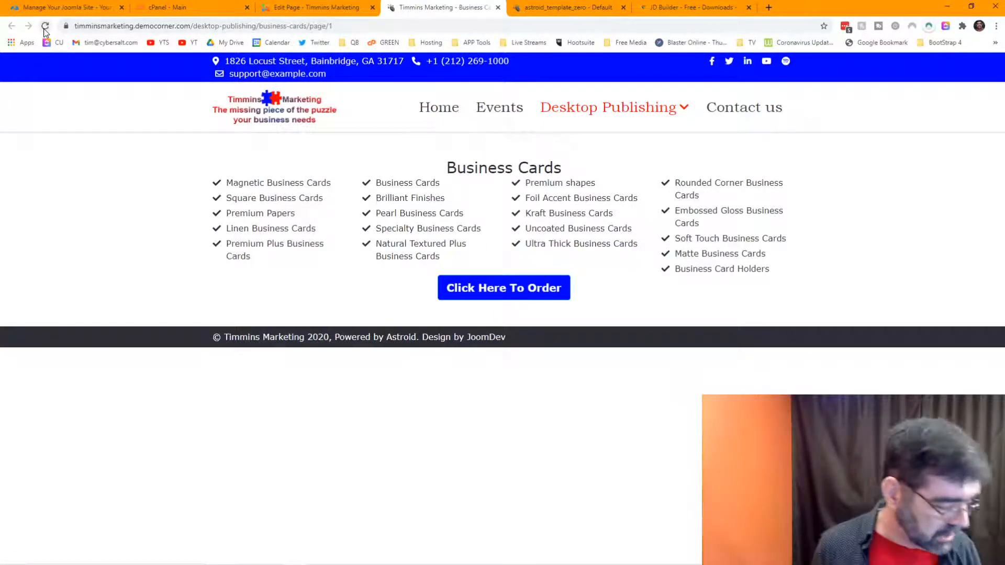
pyautogui.hotkey('ctrl', 'shift', 'i')
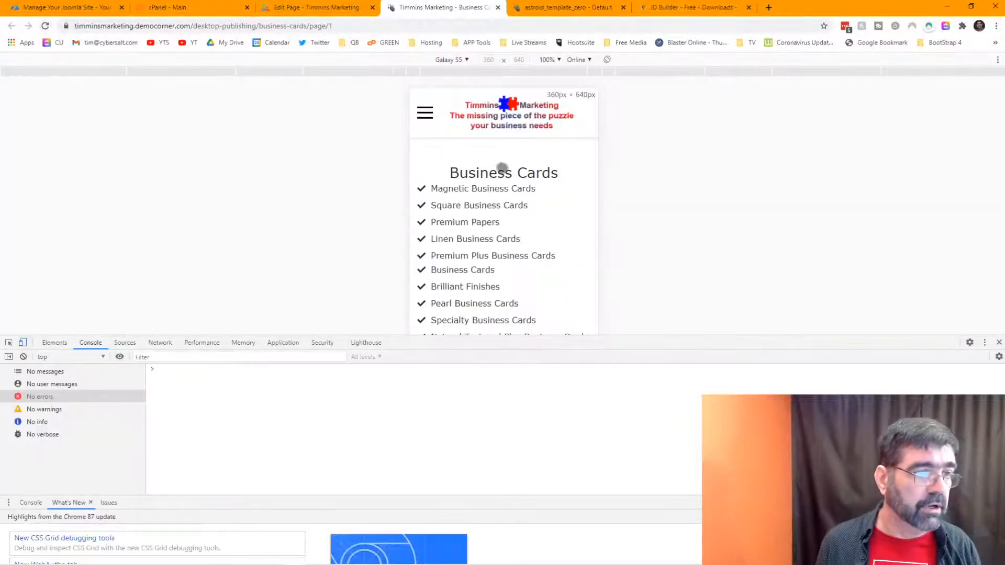
pyautogui.scroll(-3, 501, 177)
pyautogui.scroll(-1, 501, 177)
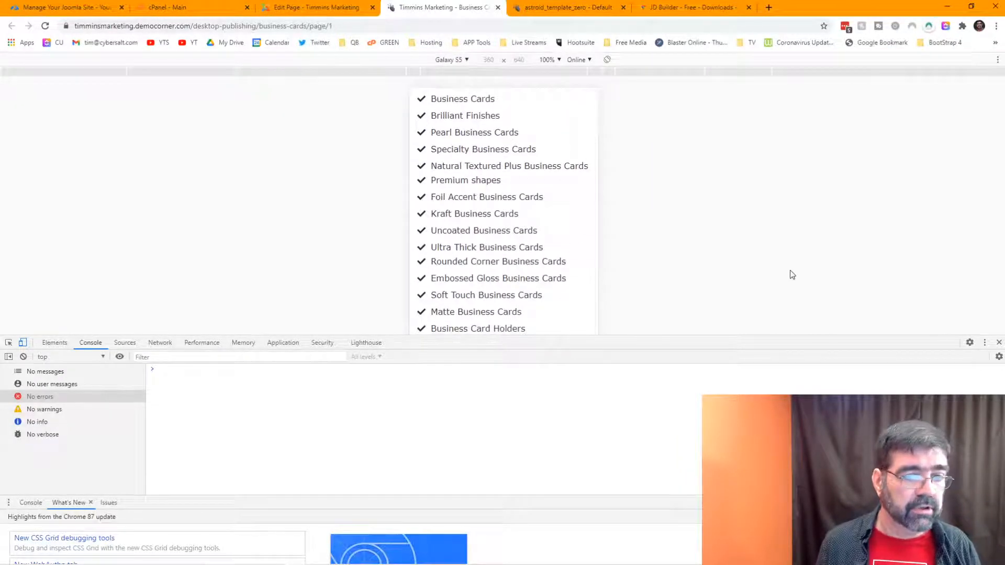
pyautogui.moveTo(783, 336); pyautogui.dragTo(783, 432)
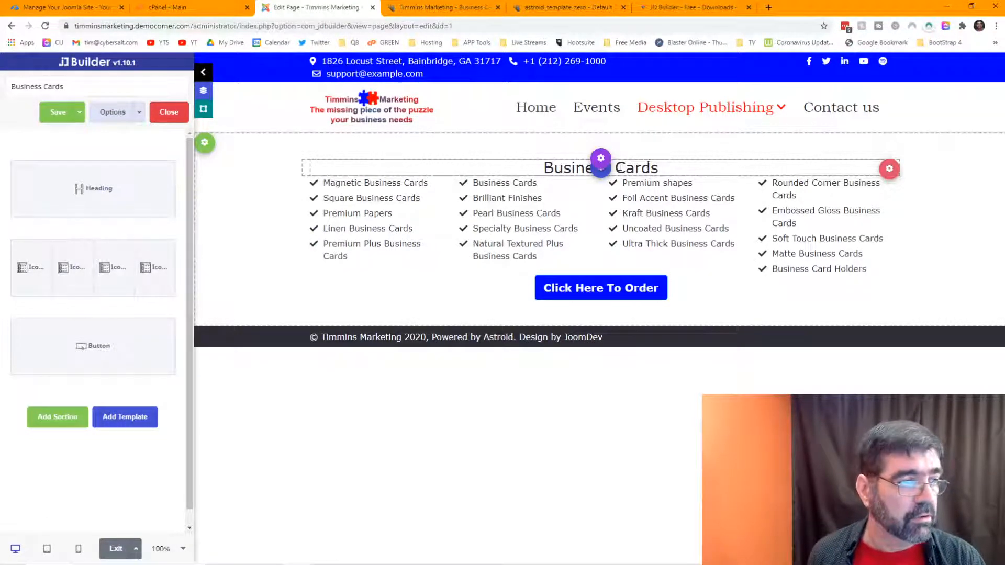
# Step: Open the heading row's settings and expand the Spacing section on the Design tab
pyautogui.moveTo(60, 197)
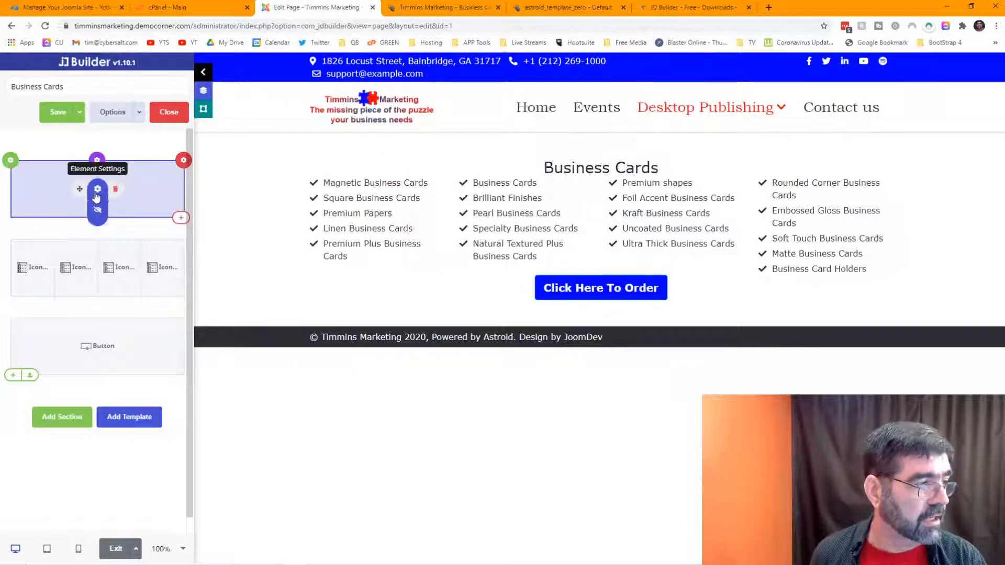
pyautogui.click(183, 160)
pyautogui.click(152, 99)
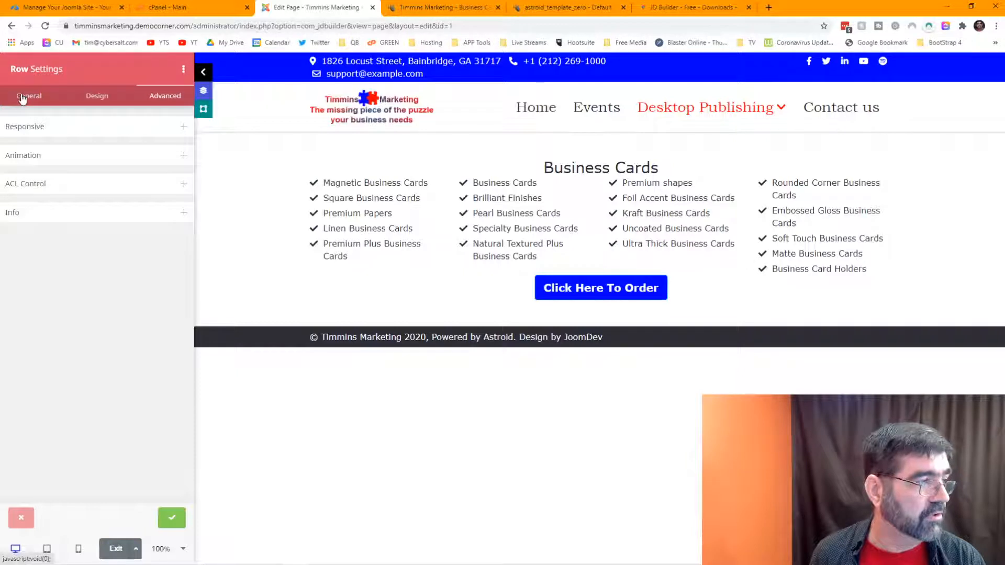
pyautogui.click(22, 98)
pyautogui.click(36, 134)
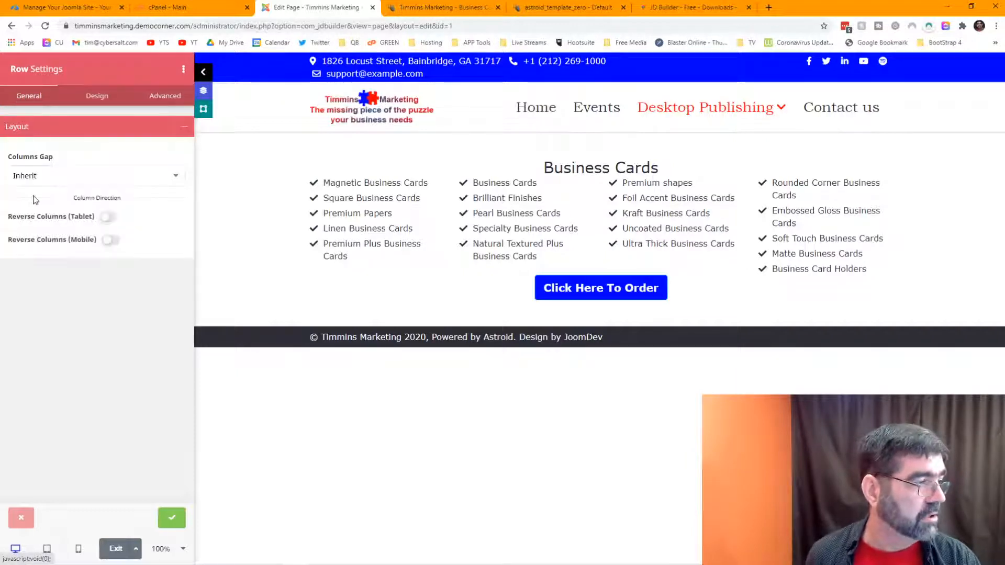
pyautogui.click(82, 97)
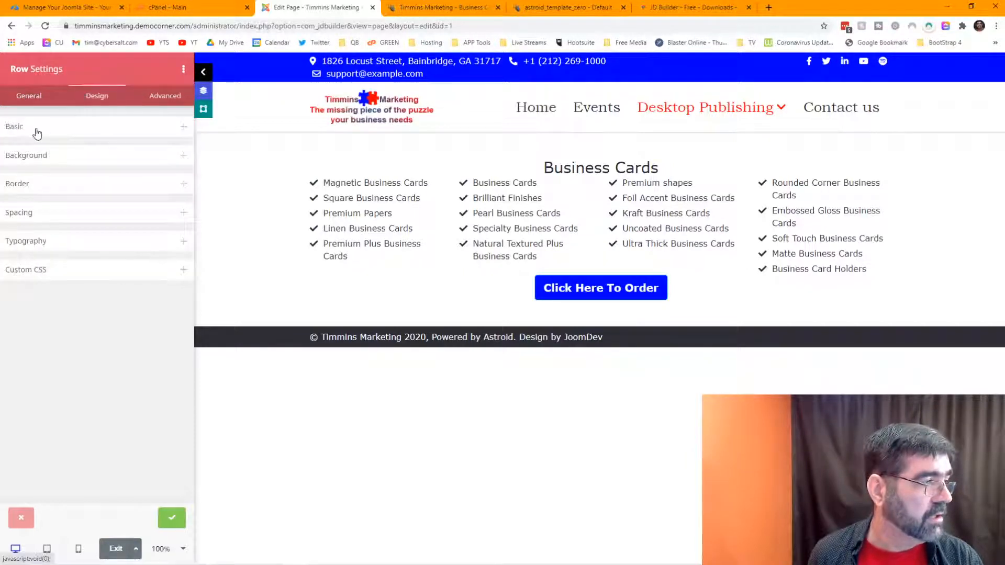
pyautogui.click(161, 97)
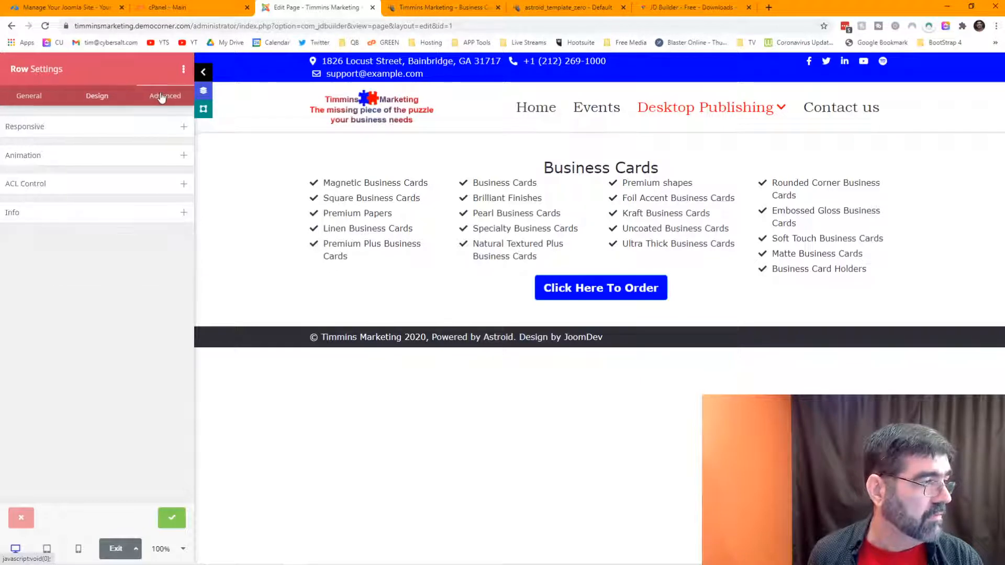
pyautogui.click(100, 98)
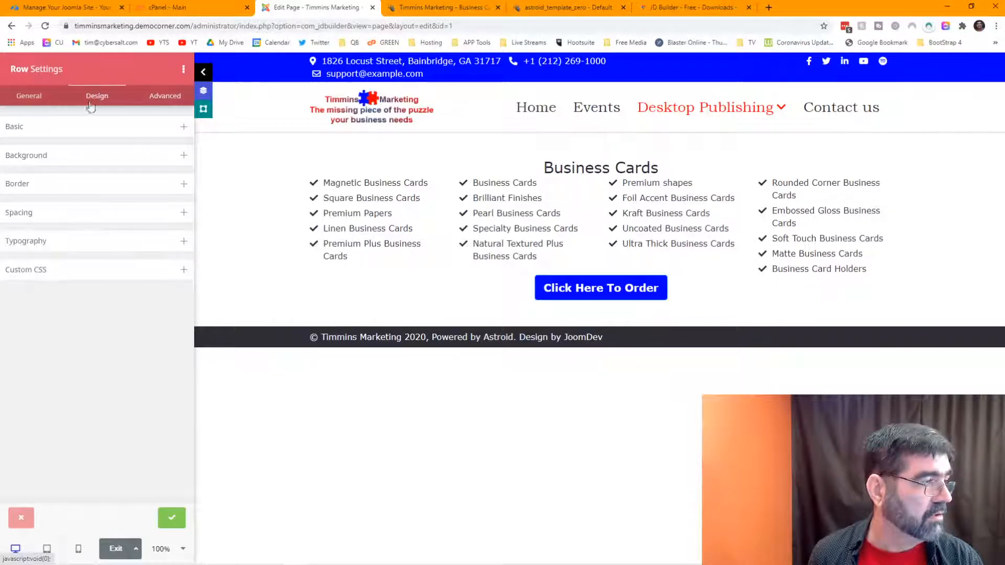
pyautogui.click(63, 134)
pyautogui.click(64, 132)
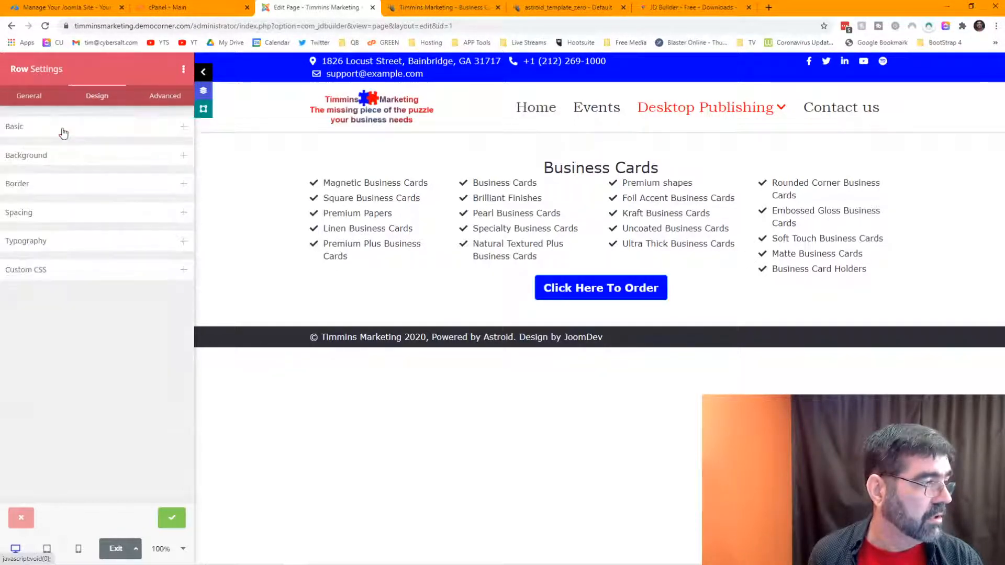
pyautogui.click(54, 187)
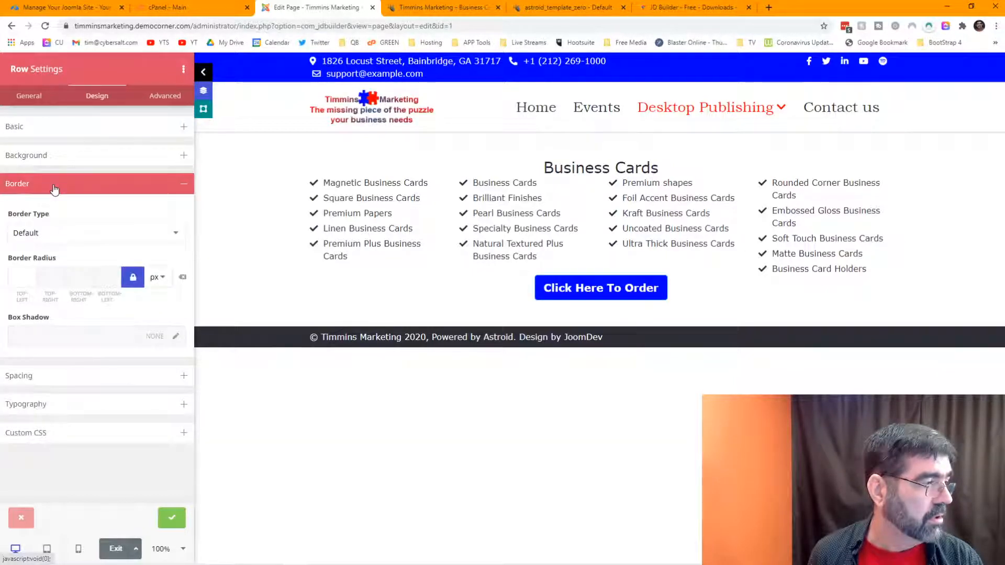
pyautogui.click(55, 188)
pyautogui.click(53, 217)
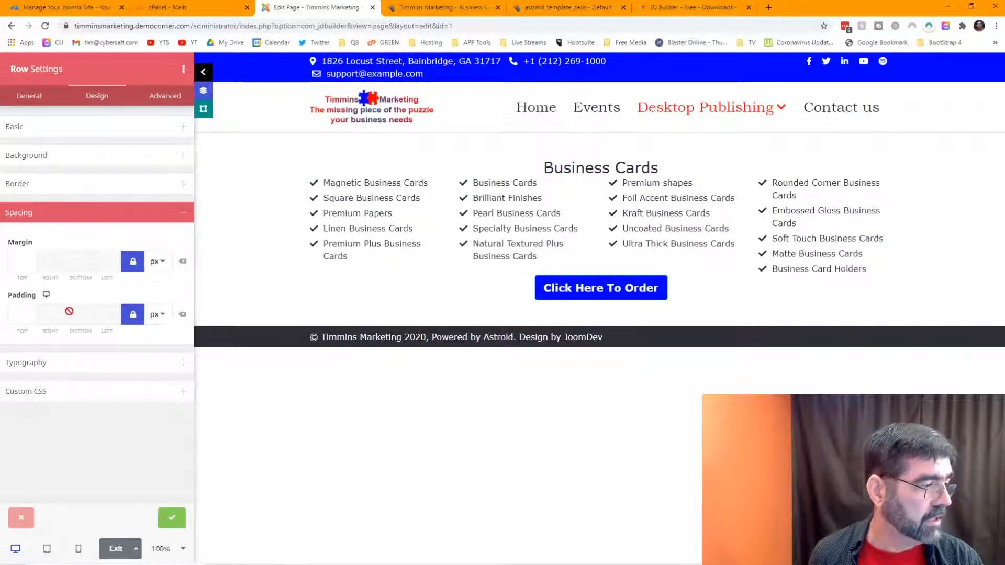
# Step: Unlink the padding values, set the bottom padding to 30, and apply the row settings
pyautogui.click(133, 315)
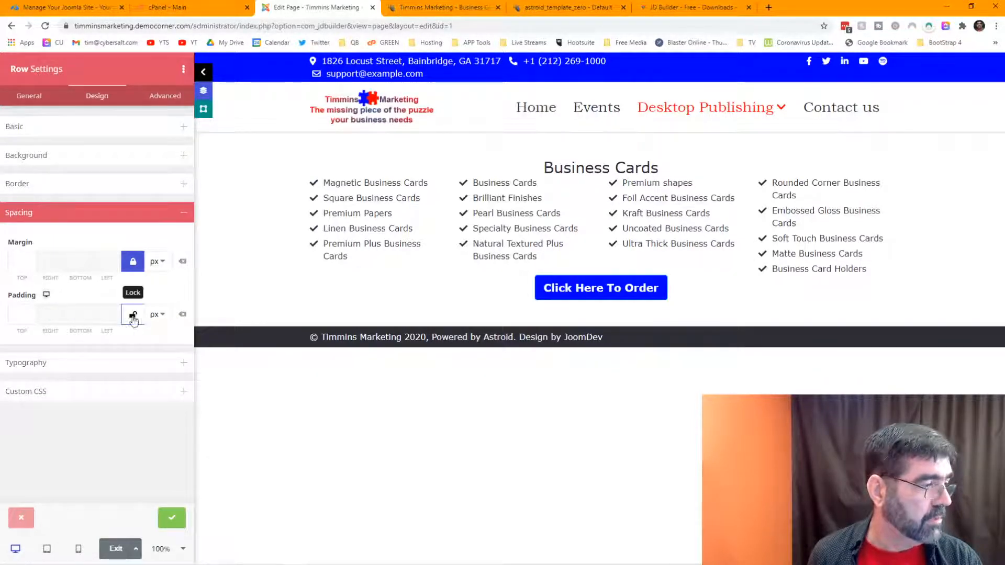
pyautogui.click(70, 314)
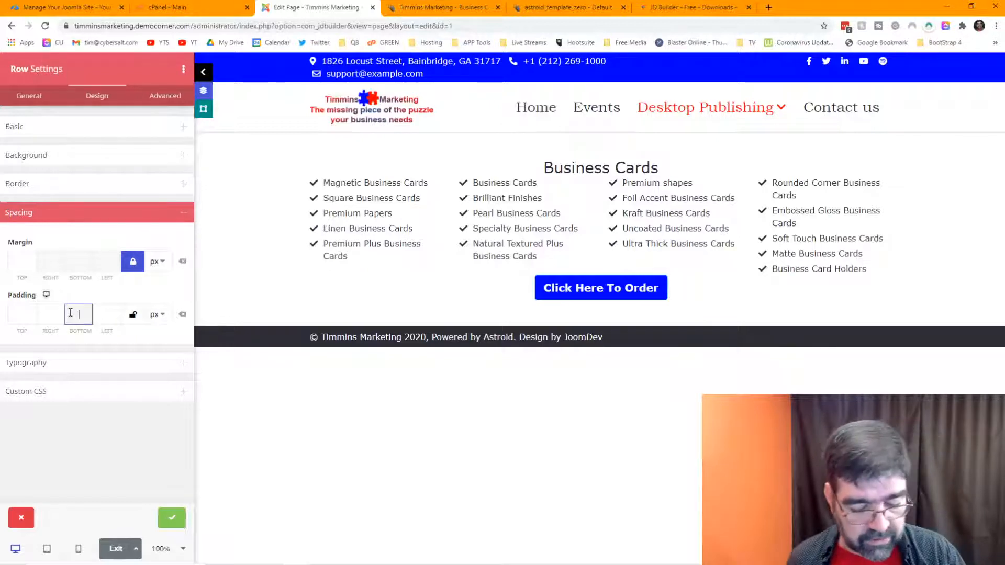
pyautogui.write('20')
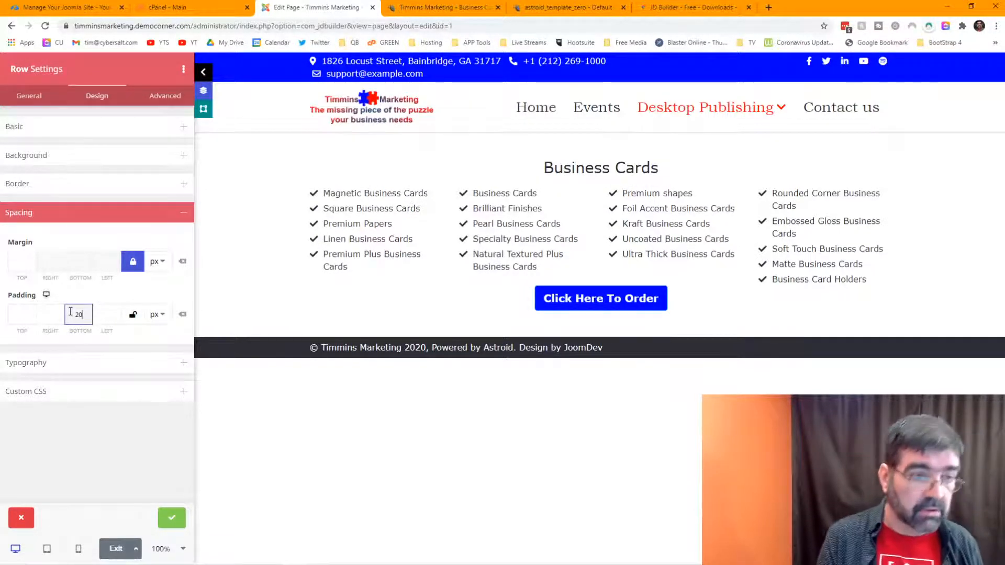
pyautogui.write('0')
pyautogui.press('BackSpace')
pyautogui.press('BackSpace')
pyautogui.press('BackSpace')
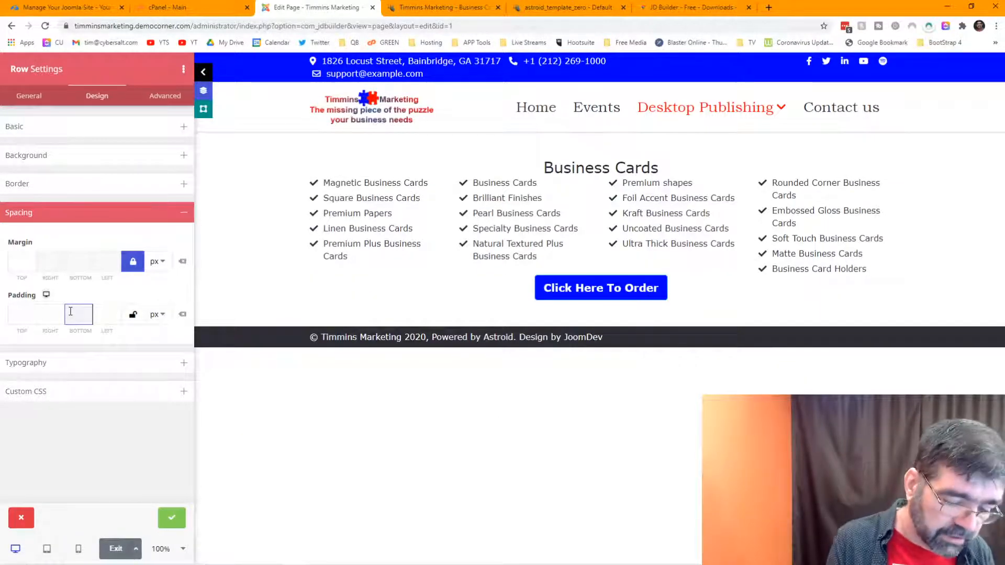
pyautogui.write('30')
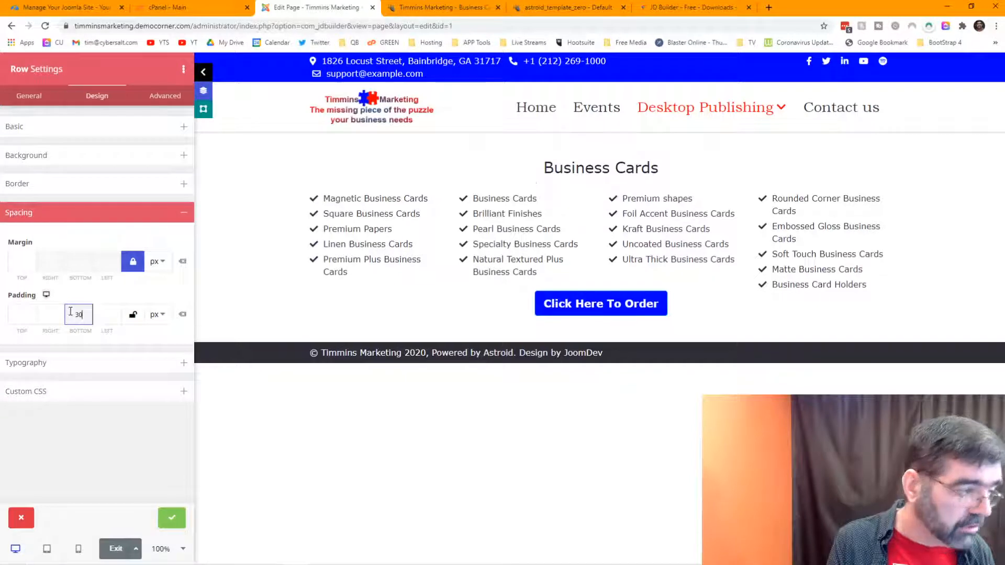
pyautogui.press('Tab')
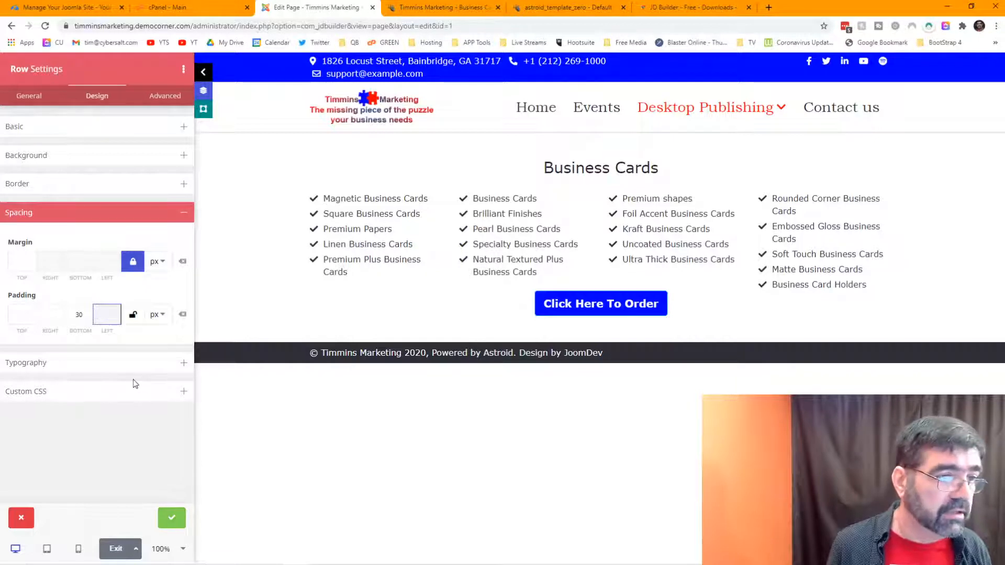
pyautogui.click(173, 518)
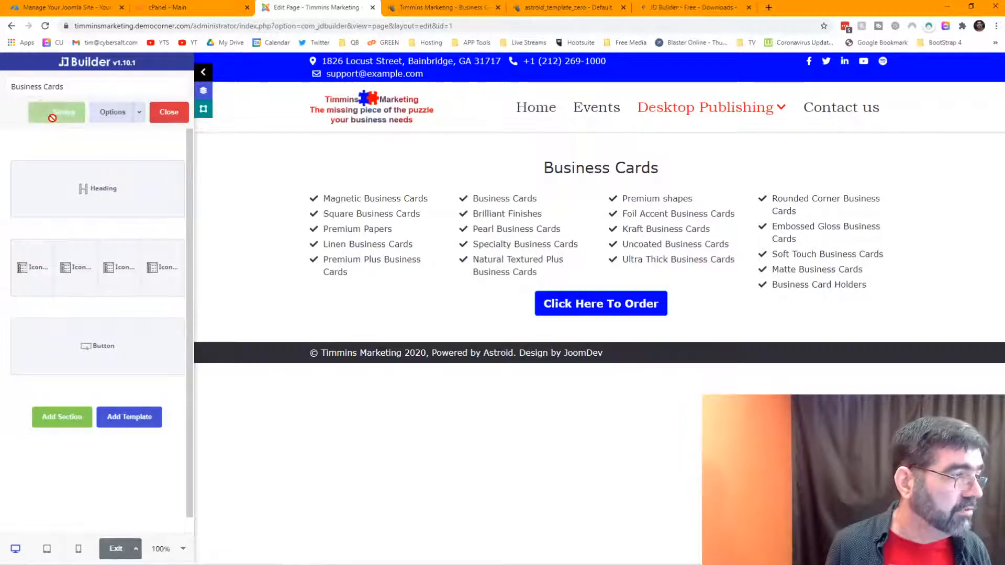
# Step: Save the page, set the order button row's top padding to 30 px, and save again
pyautogui.click(55, 121)
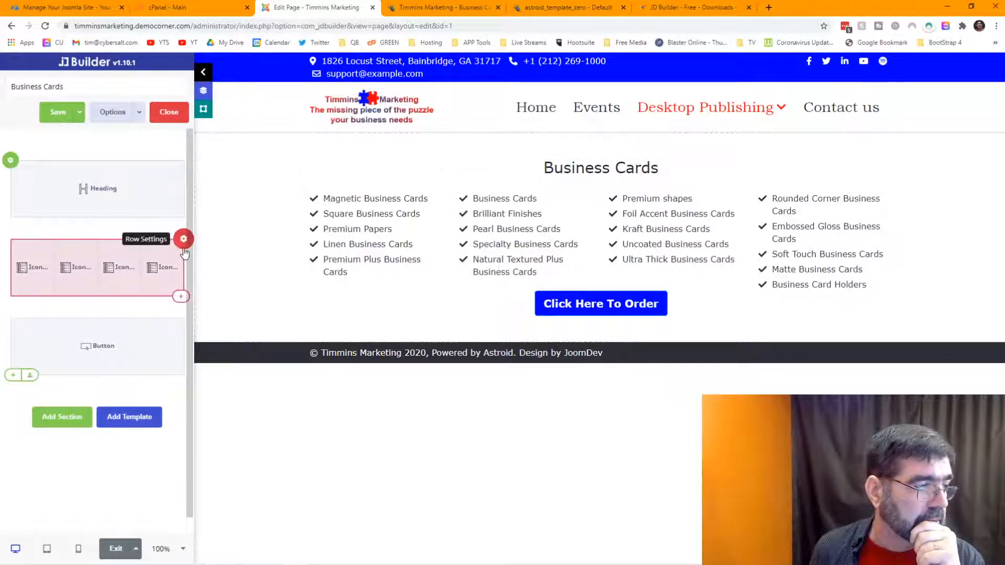
pyautogui.moveTo(183, 240)
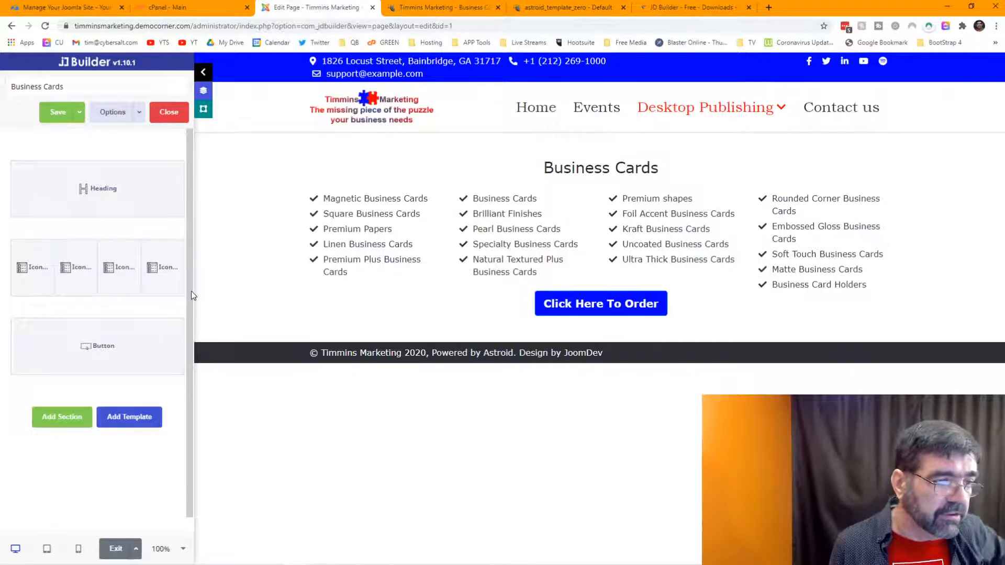
pyautogui.moveTo(97, 329)
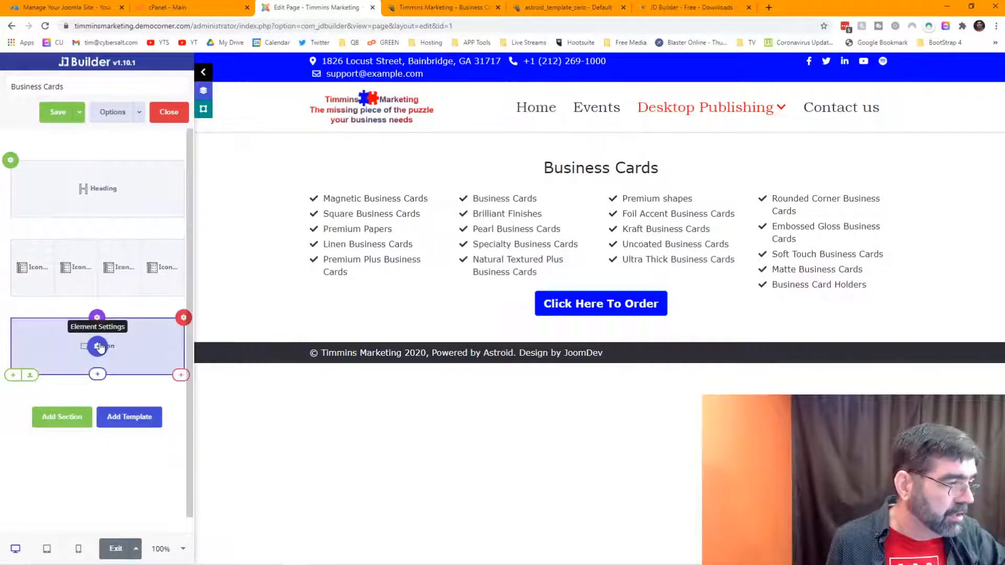
pyautogui.click(183, 320)
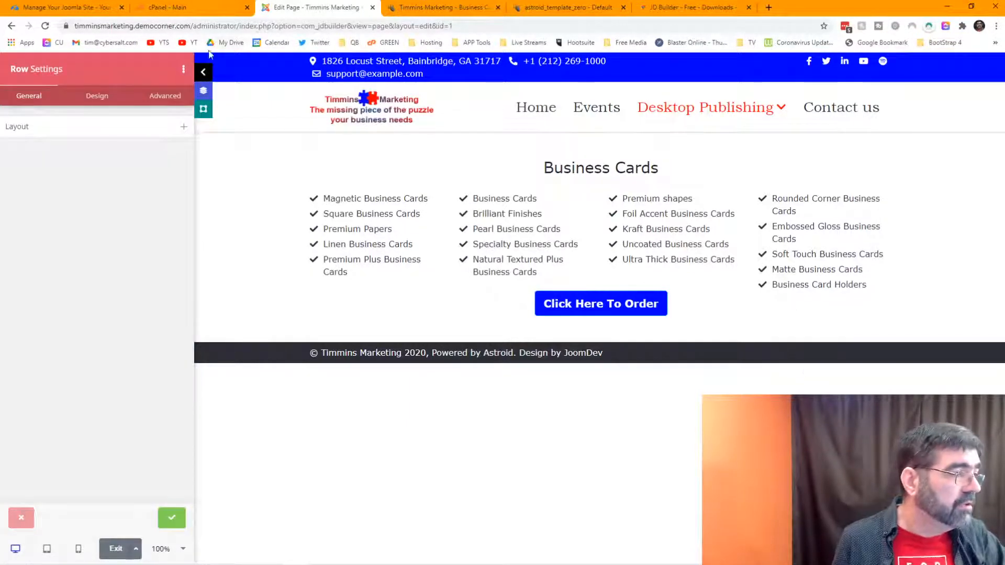
pyautogui.click(97, 96)
pyautogui.click(42, 213)
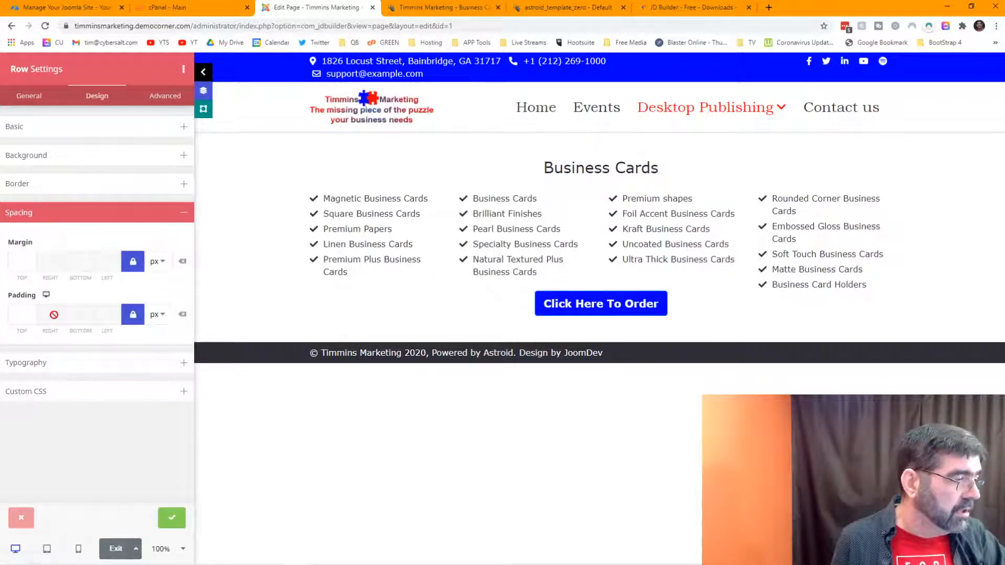
pyautogui.click(133, 314)
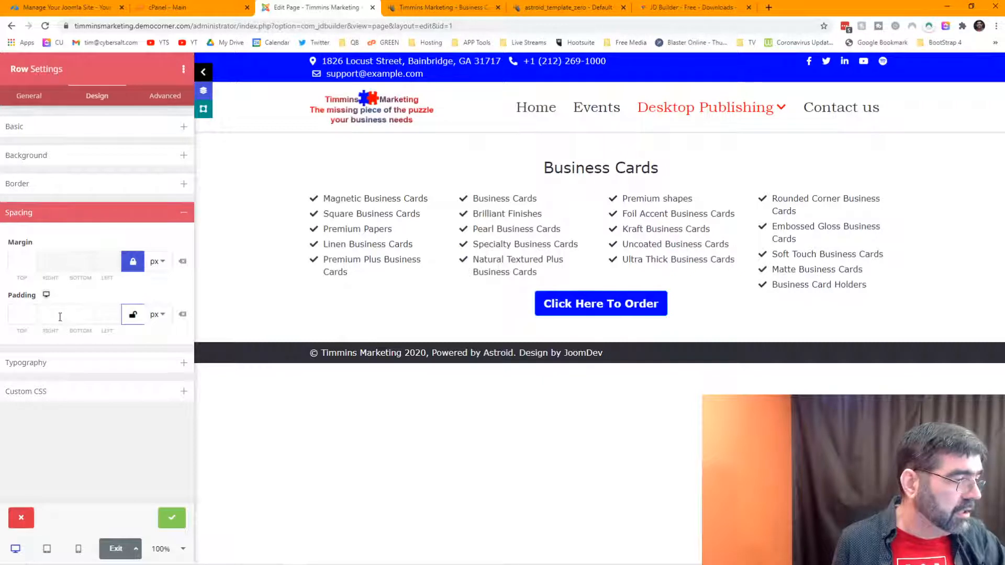
pyautogui.click(29, 317)
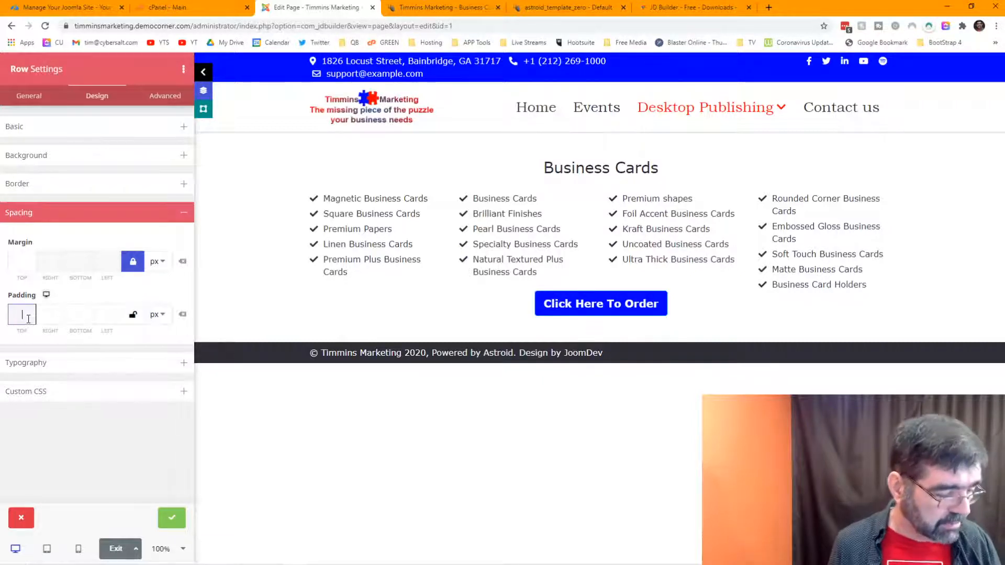
pyautogui.write('30')
pyautogui.press('Tab')
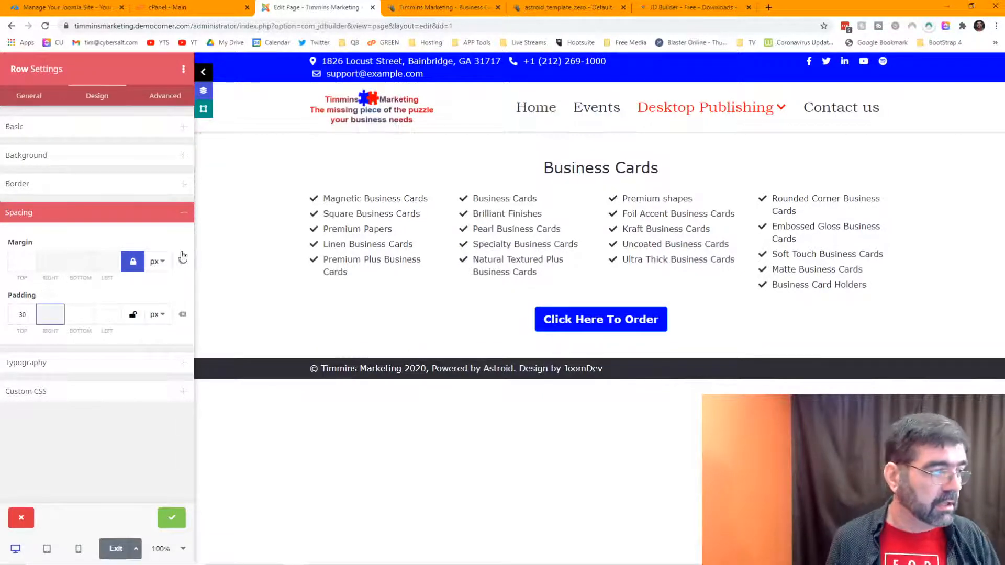
pyautogui.click(172, 520)
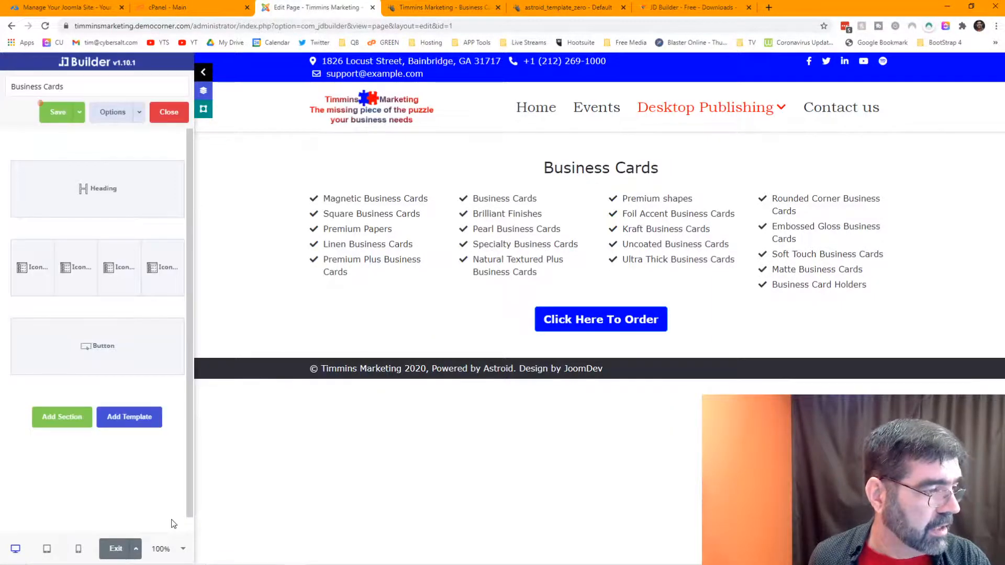
pyautogui.click(52, 119)
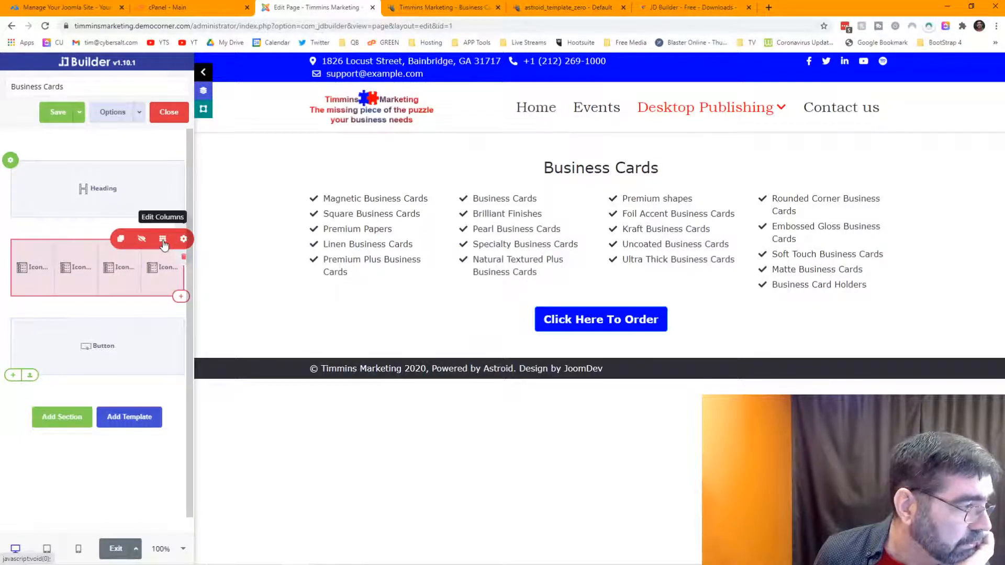
# Step: Switch the product lists row to a 6|6 grid and drag two icon lists into the left column
pyautogui.click(163, 240)
pyautogui.click(536, 271)
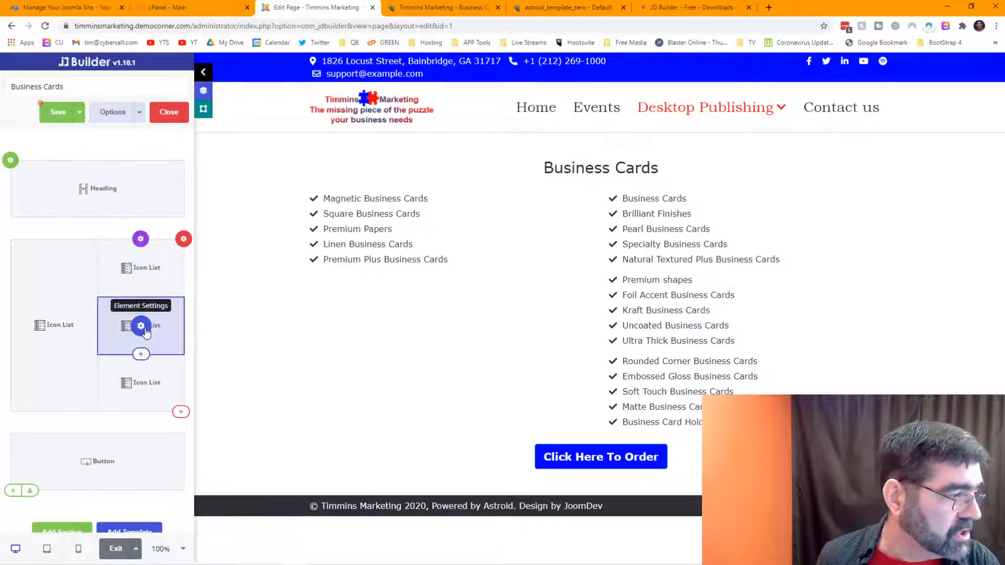
pyautogui.moveTo(141, 340); pyautogui.dragTo(32, 381)
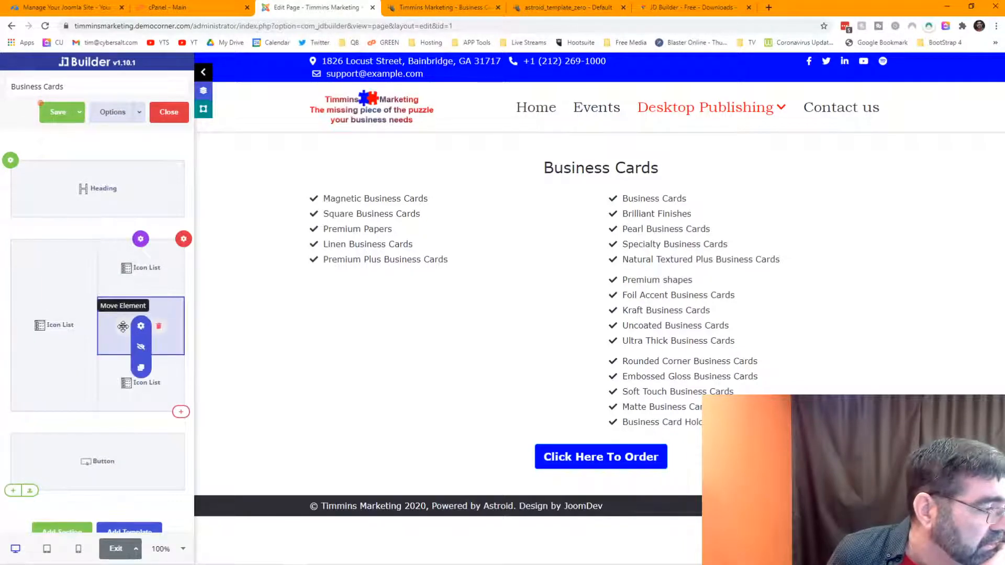
pyautogui.moveTo(123, 326); pyautogui.dragTo(64, 411)
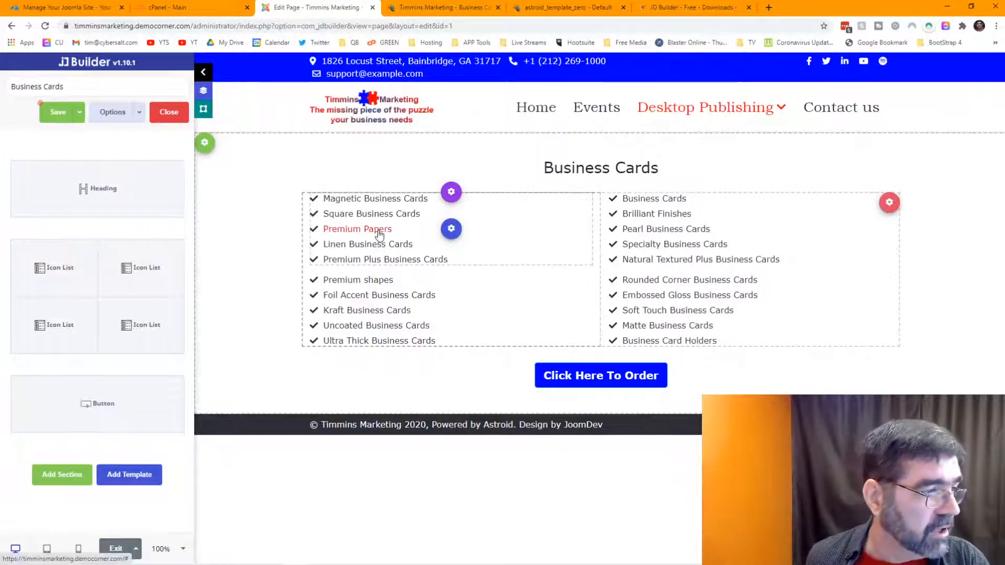
pyautogui.moveTo(61, 270)
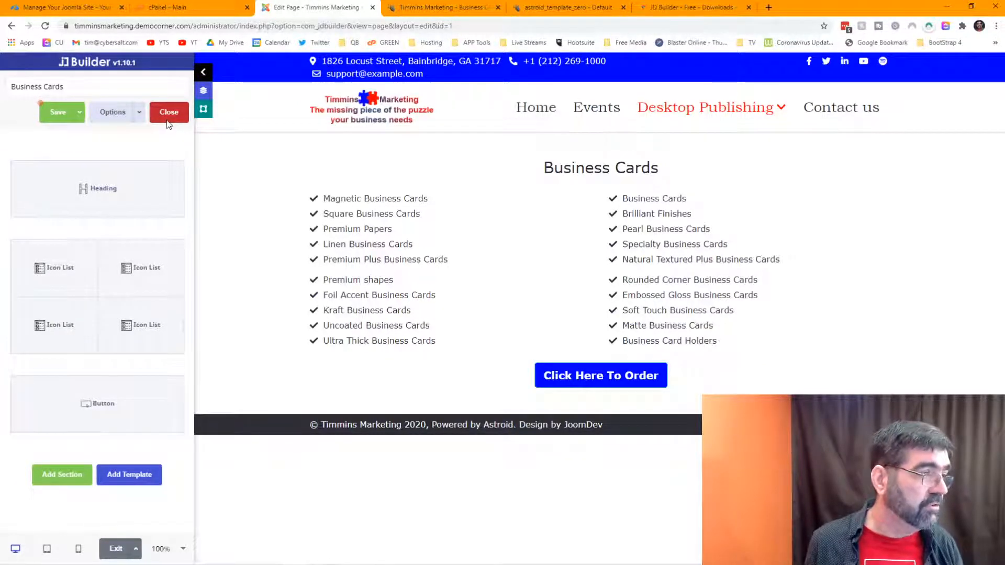
# Step: Leave the builder without saving, reopen Business Cards, and decline restoring the unsaved session
pyautogui.click(167, 124)
pyautogui.click(551, 85)
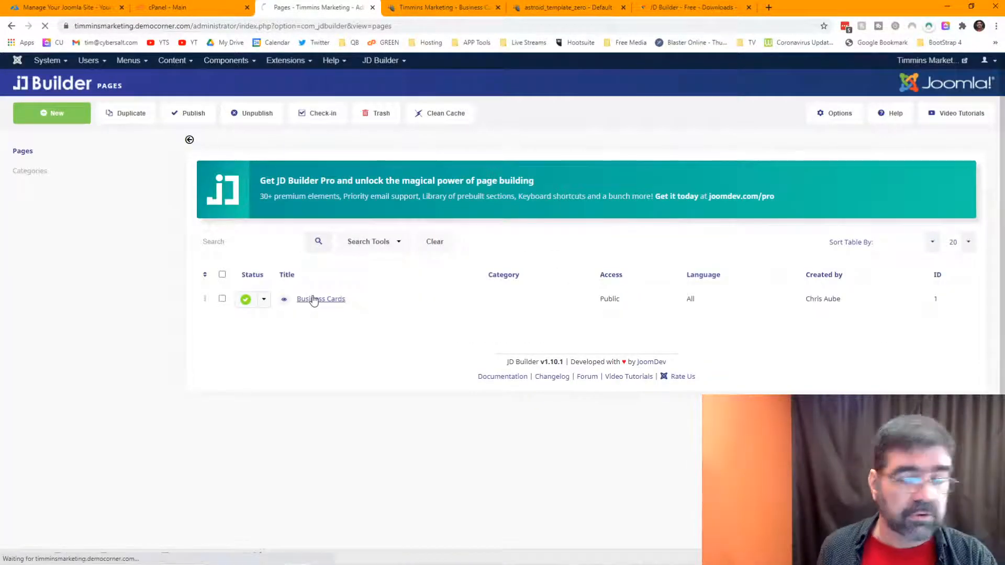
pyautogui.click(313, 300)
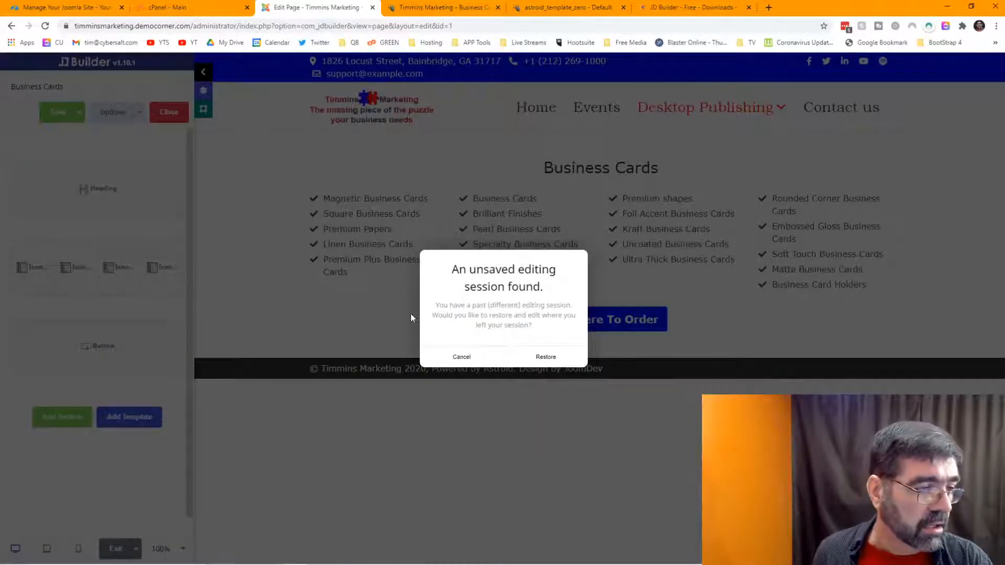
pyautogui.click(471, 358)
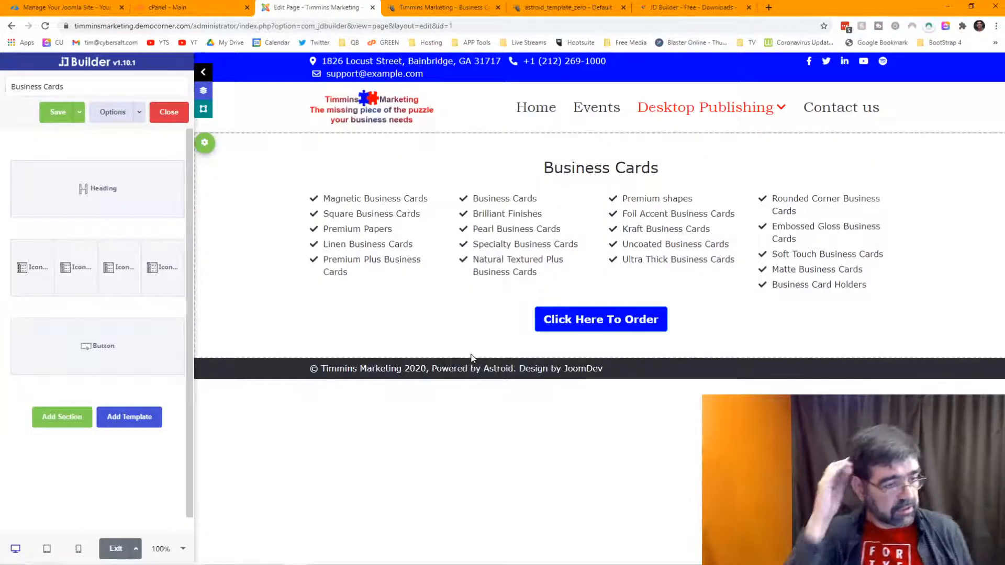
pyautogui.hotkey('ctrl', 's')
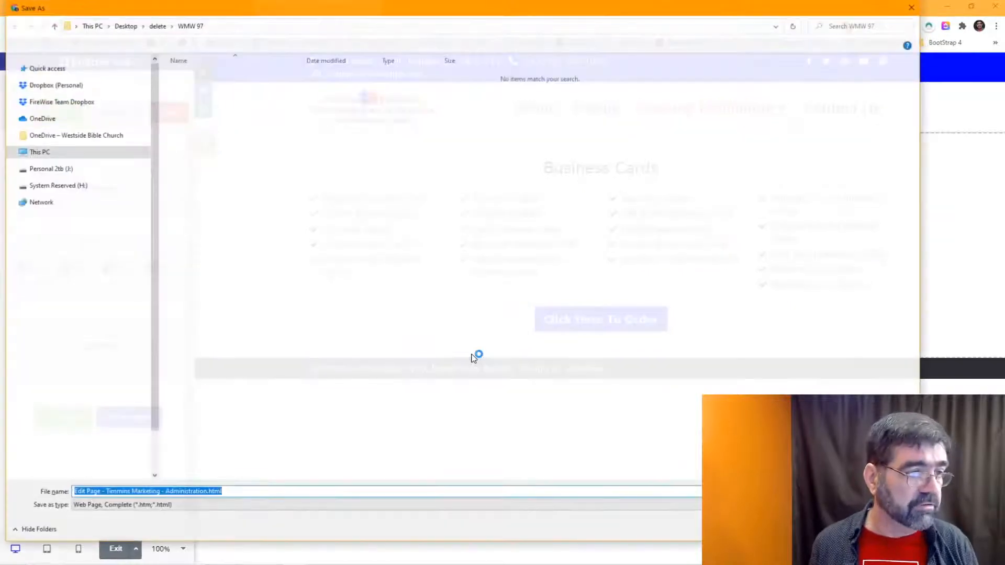
pyautogui.press('Escape')
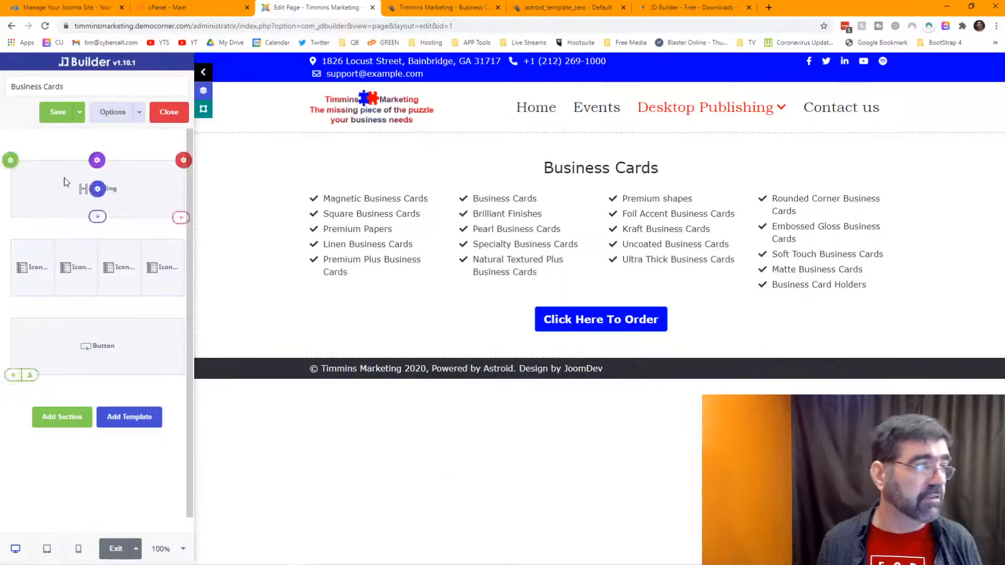
pyautogui.click(424, 8)
pyautogui.click(45, 26)
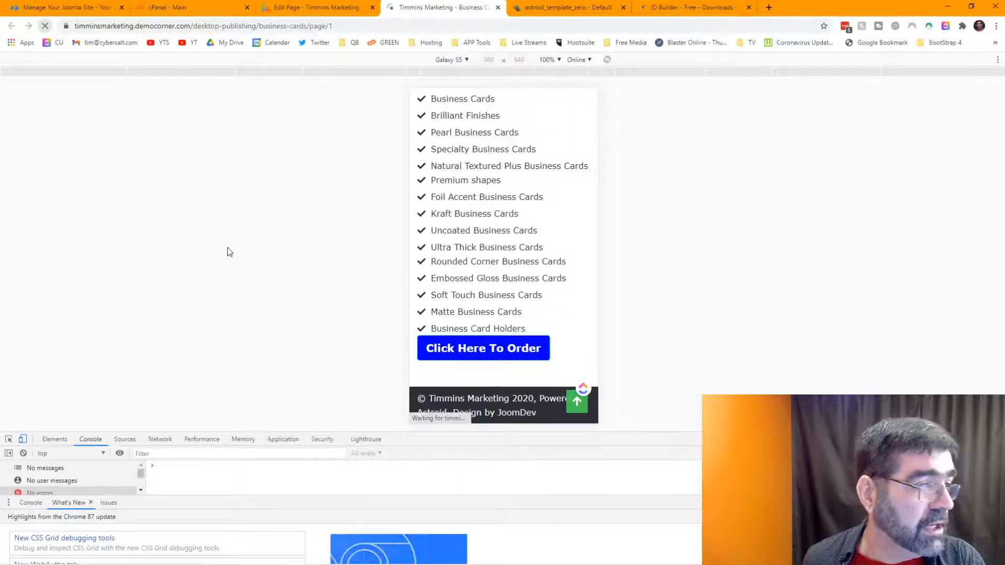
pyautogui.scroll(4, 574, 256)
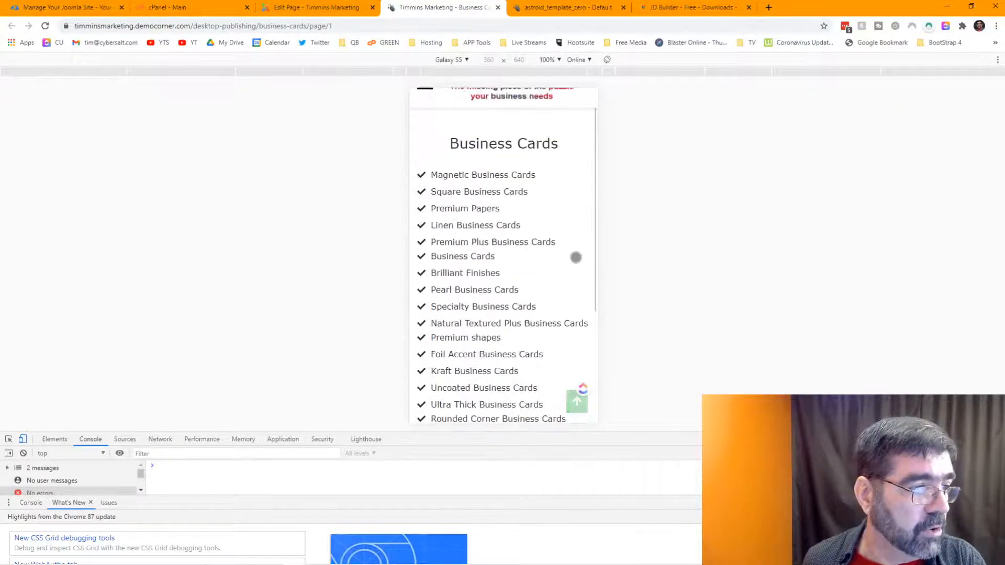
pyautogui.scroll(-4, 575, 256)
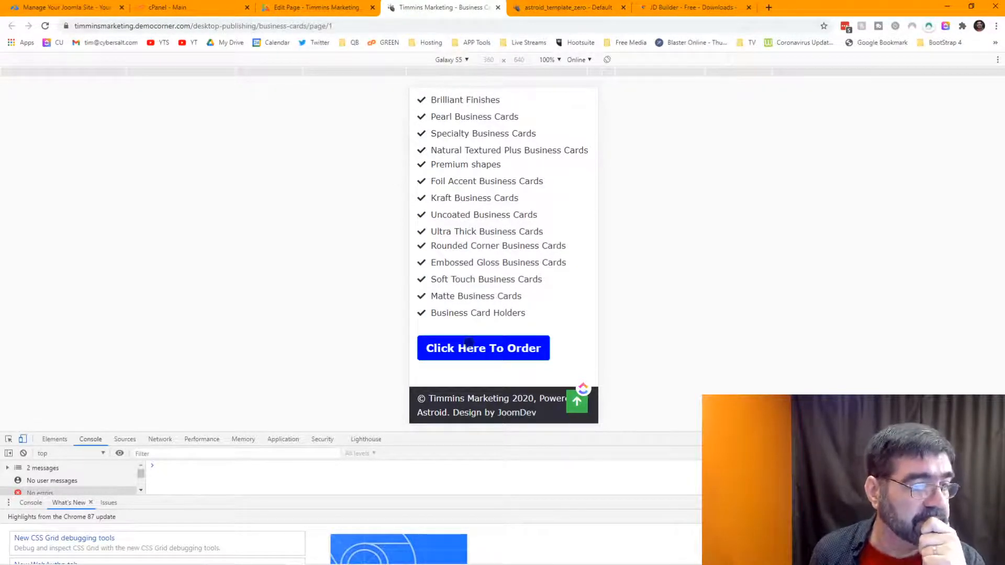
pyautogui.click(361, 7)
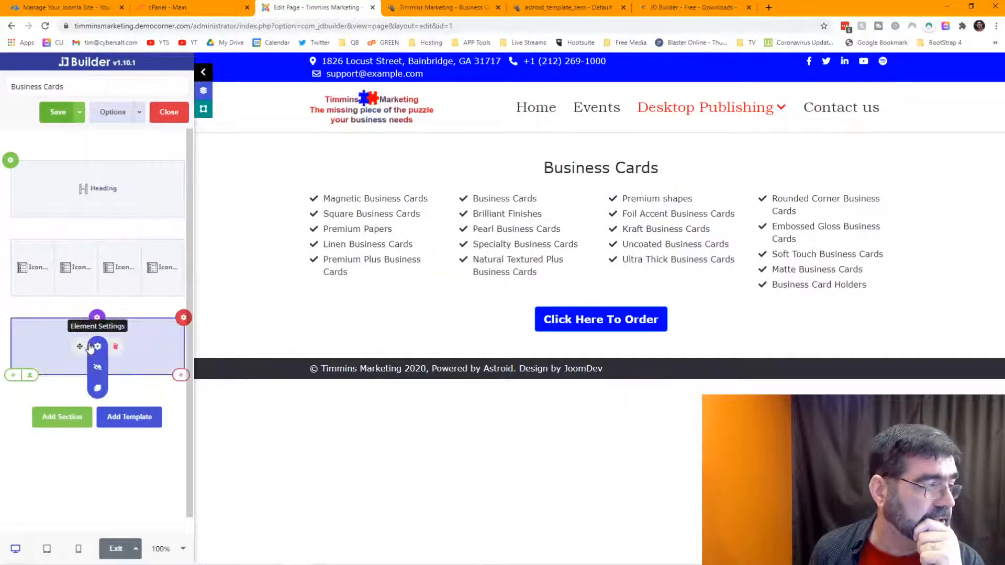
# Step: Open the Click Here To Order button's settings and look through its General, Advanced and Design options
pyautogui.moveTo(183, 325)
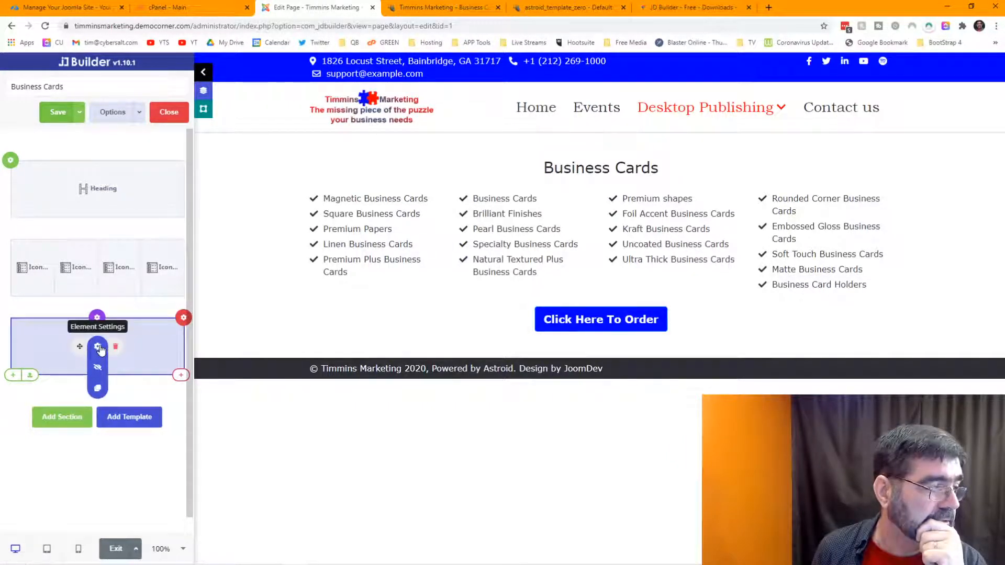
pyautogui.click(101, 349)
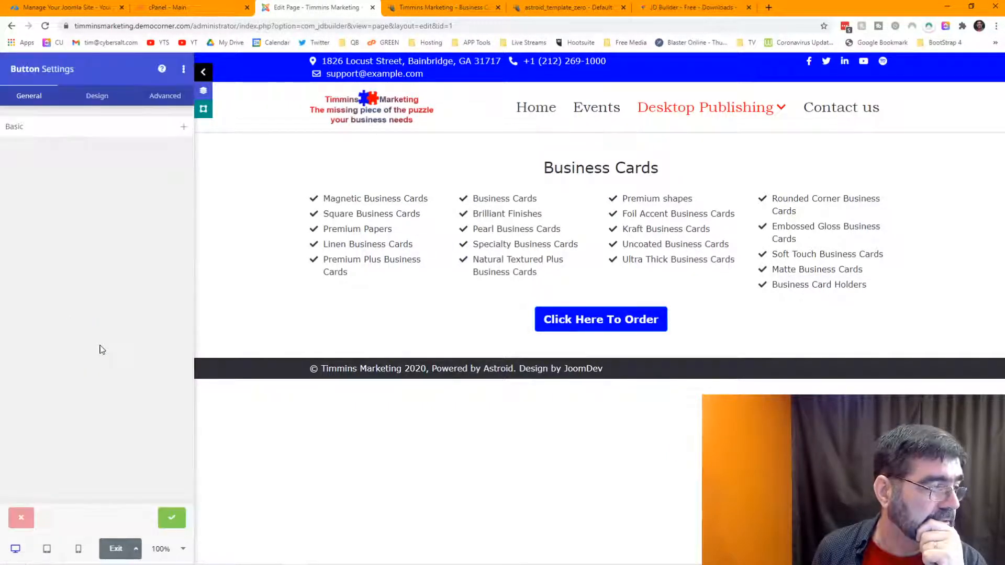
pyautogui.click(90, 134)
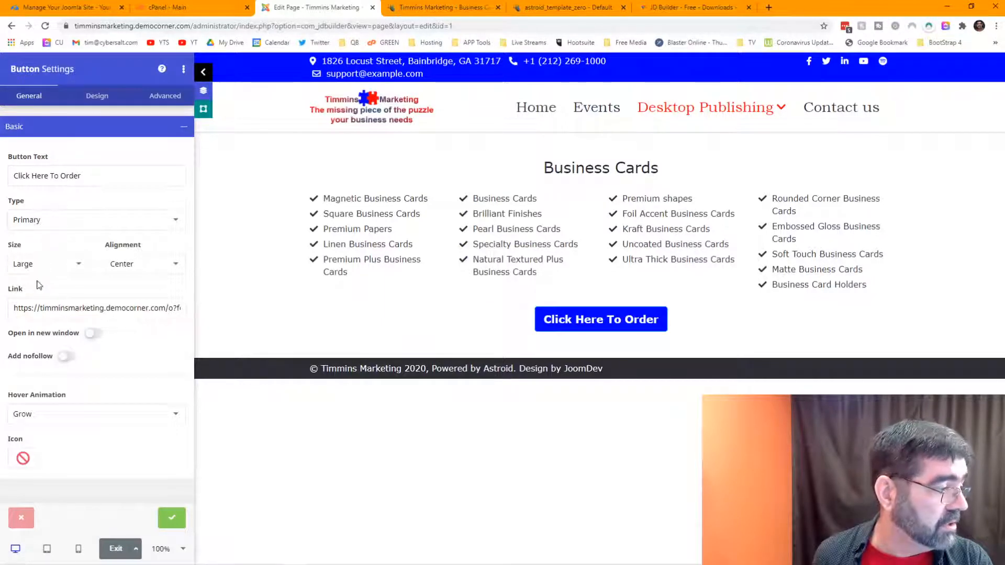
pyautogui.click(165, 105)
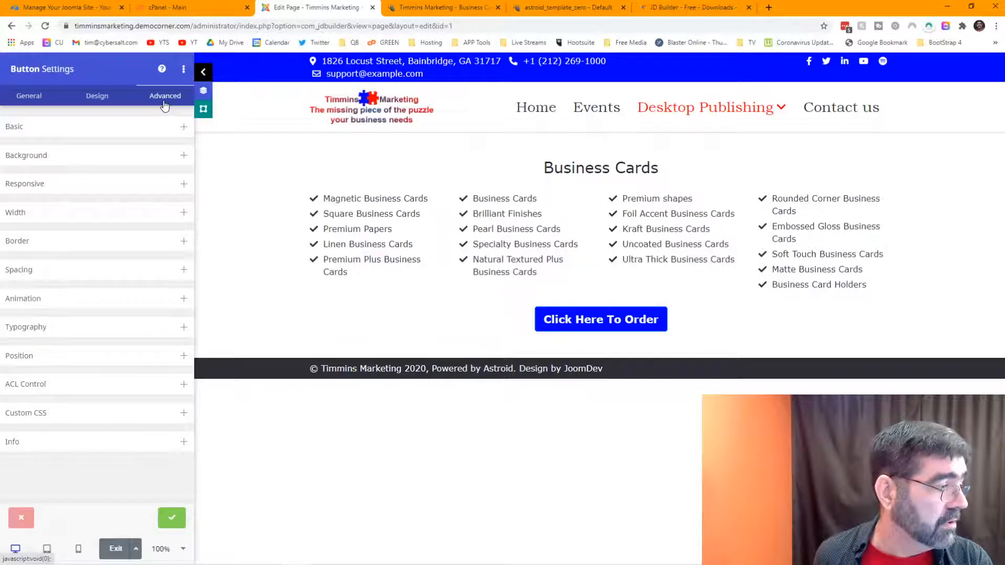
pyautogui.click(96, 103)
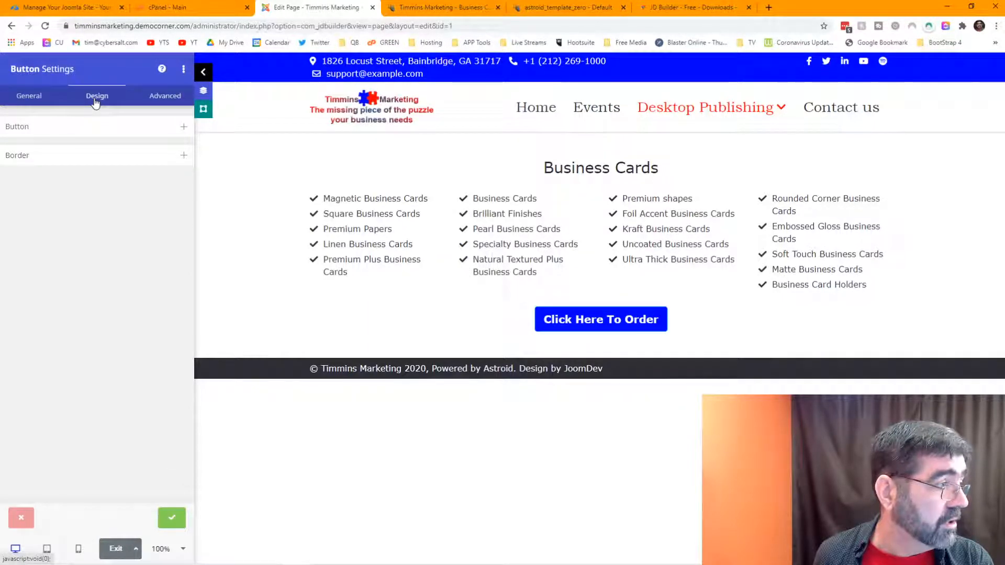
pyautogui.click(165, 96)
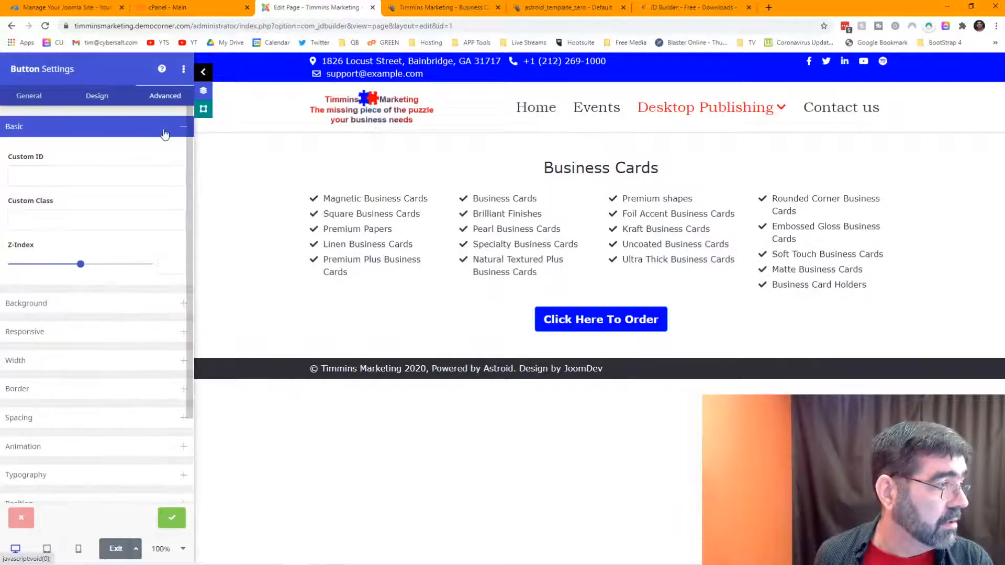
pyautogui.click(107, 98)
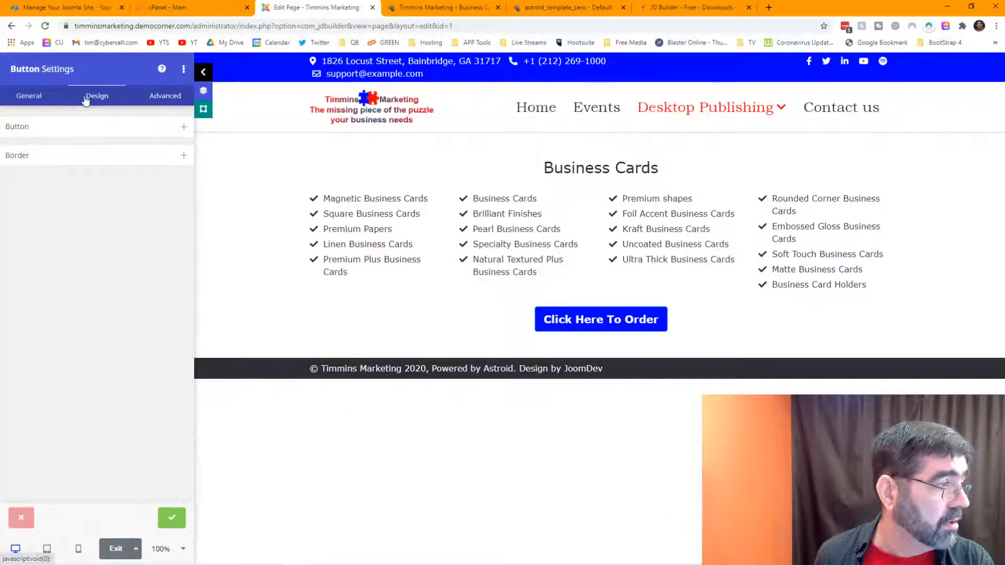
pyautogui.click(22, 98)
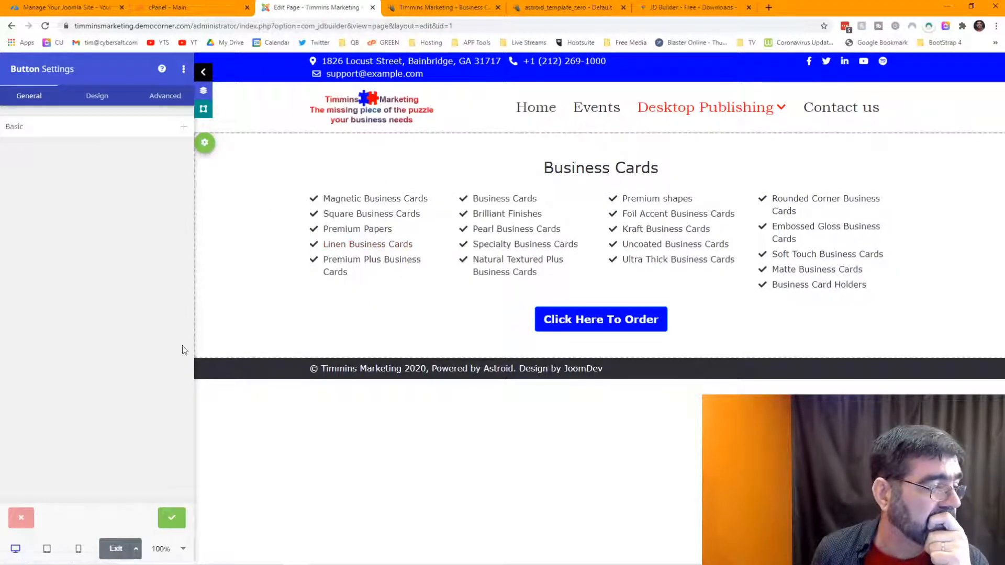
# Step: Preview the page at tablet and mobile widths and view the button's colour options
pyautogui.click(48, 549)
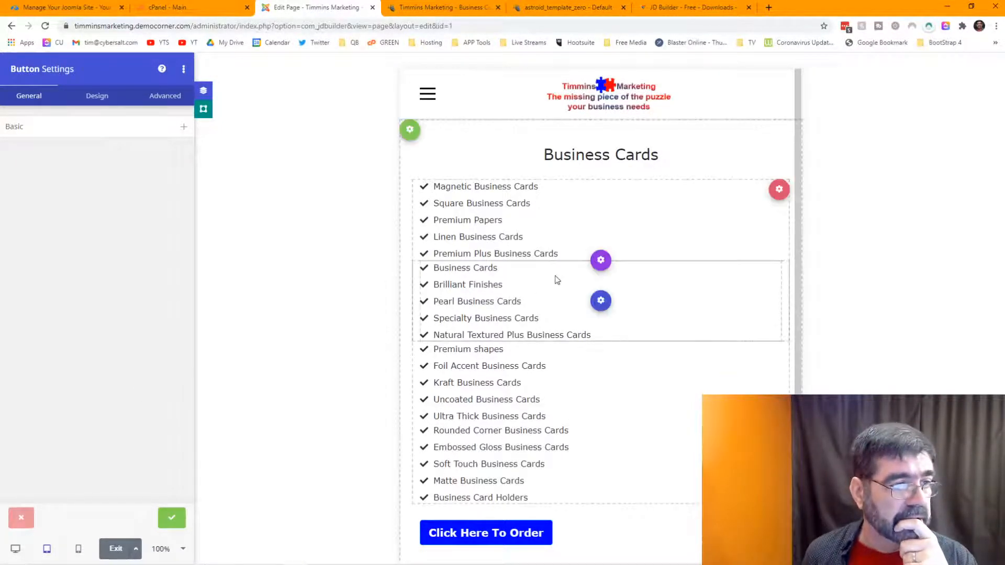
pyautogui.click(79, 550)
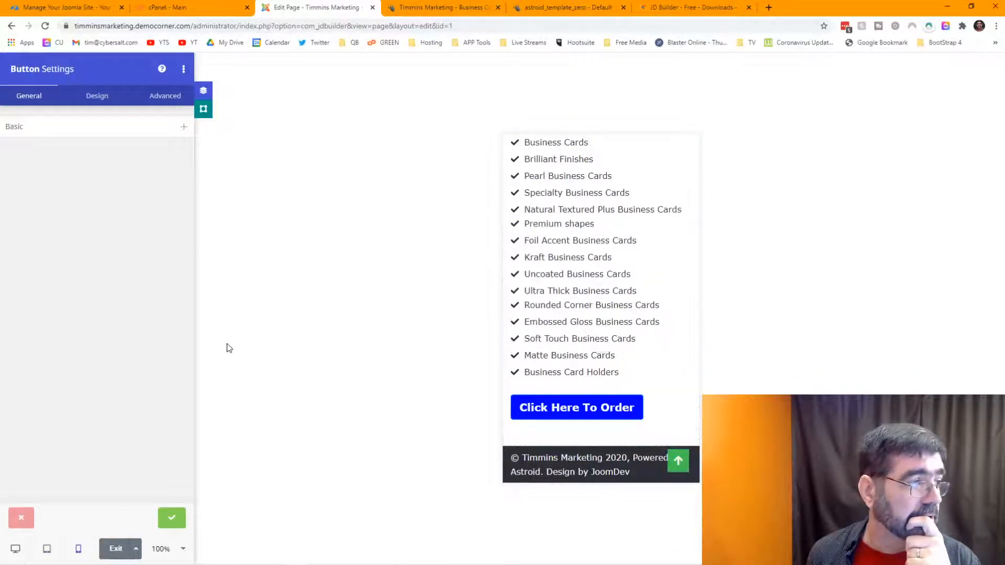
pyautogui.click(104, 101)
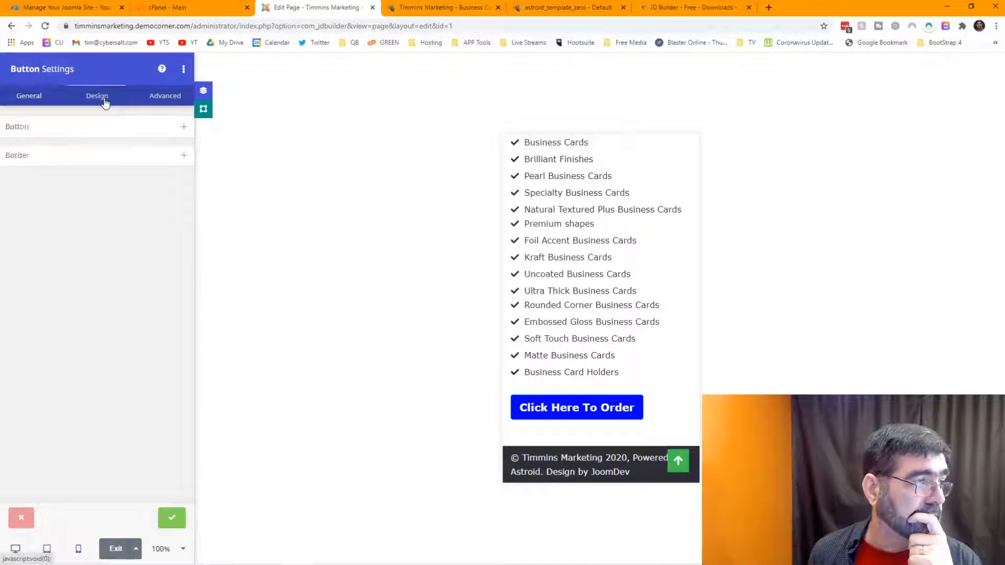
pyautogui.click(183, 129)
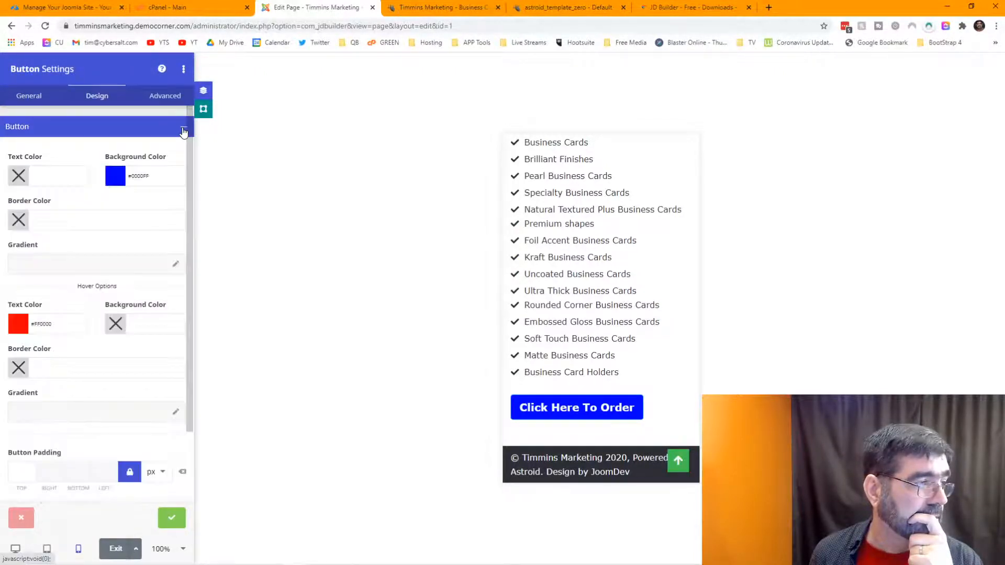
# Step: Set the order button's alignment to Center
pyautogui.click(36, 99)
pyautogui.click(48, 134)
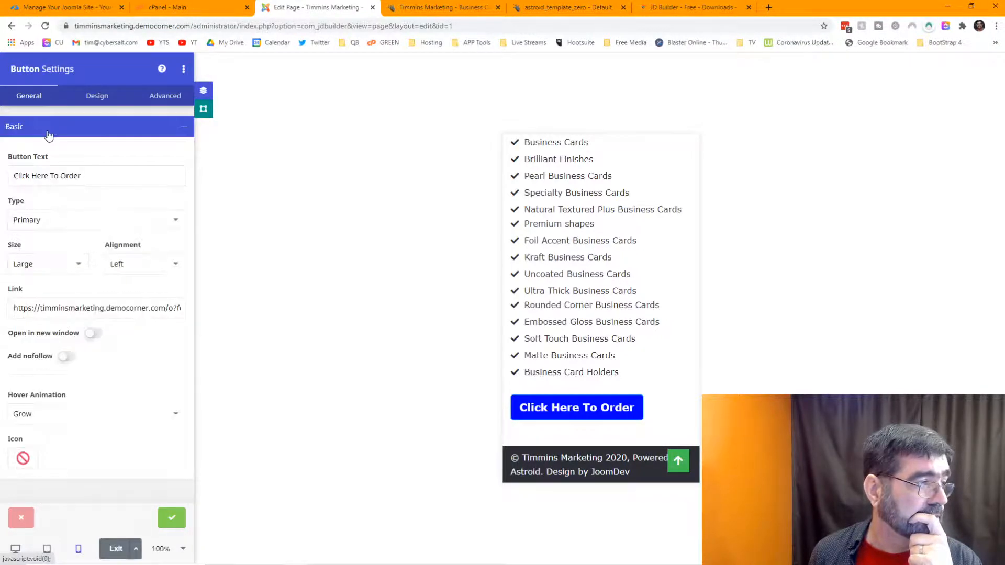
pyautogui.click(122, 266)
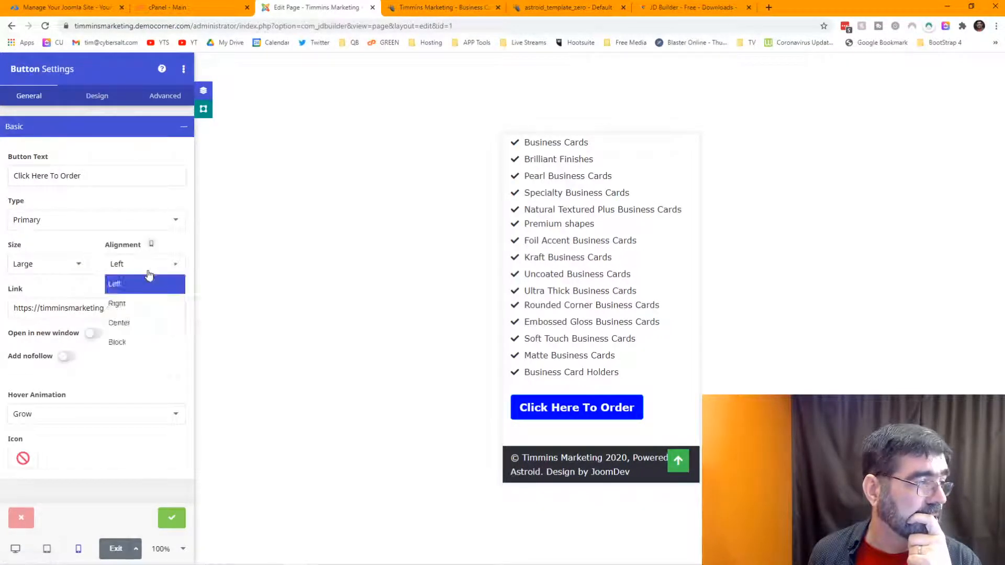
pyautogui.click(141, 320)
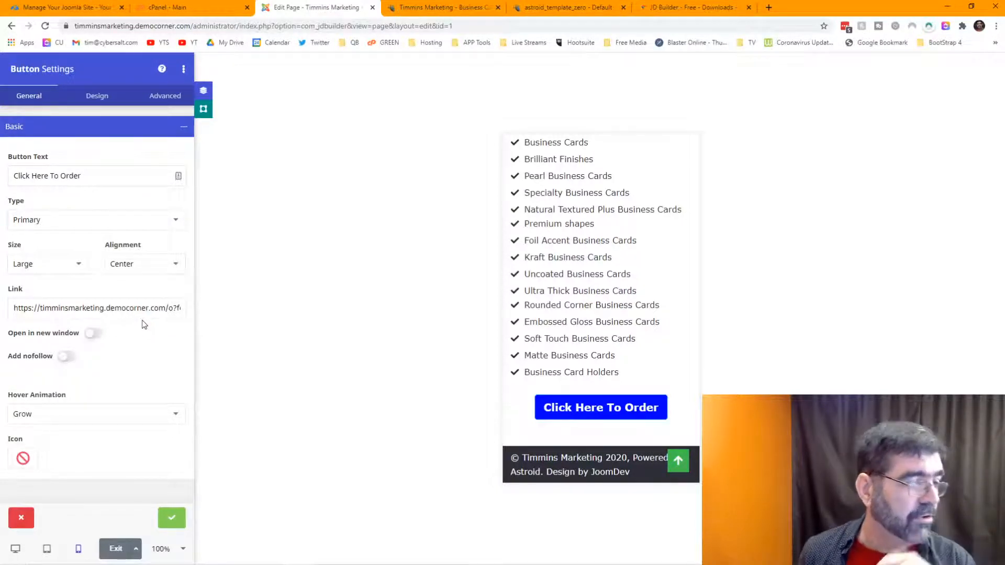
pyautogui.scroll(3, 590, 285)
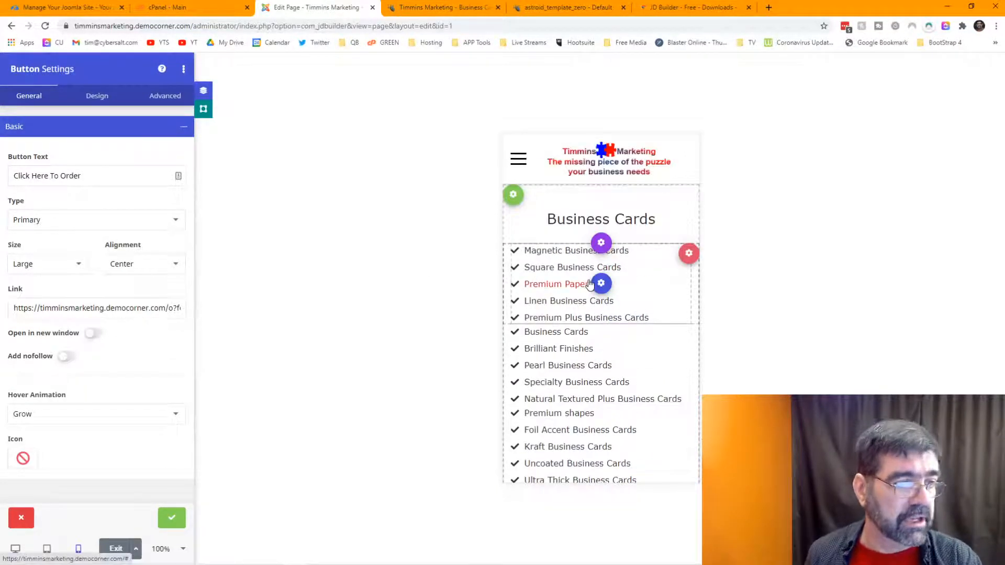
pyautogui.scroll(-3, 558, 240)
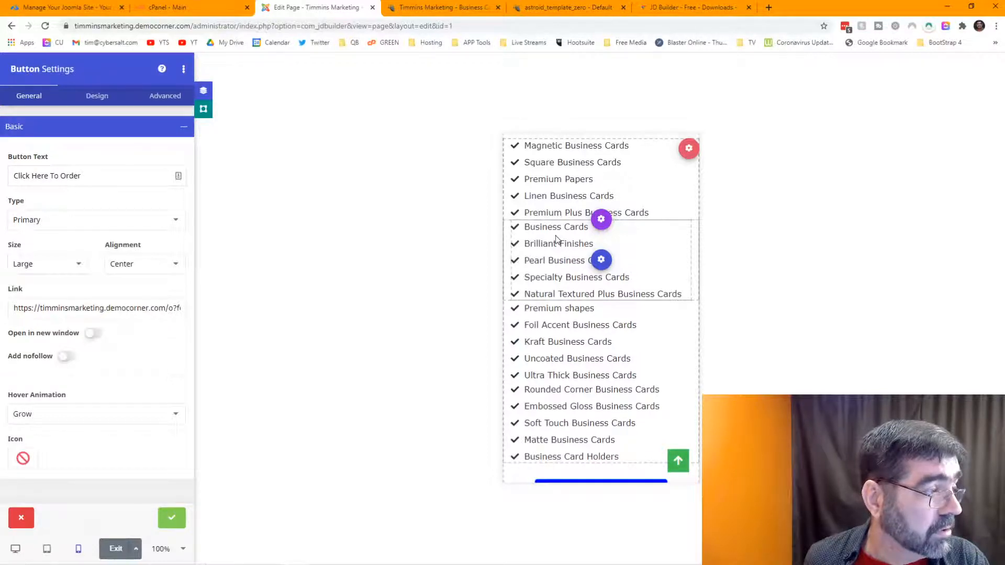
pyautogui.scroll(-2, 558, 240)
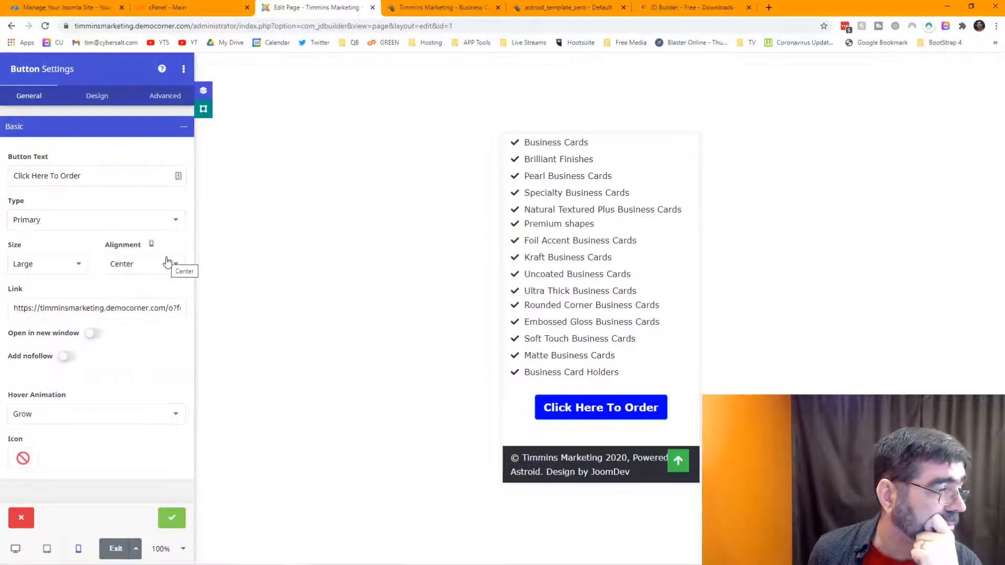
# Step: Try a bounce animation on the order button, then set its animation back to None
pyautogui.click(165, 96)
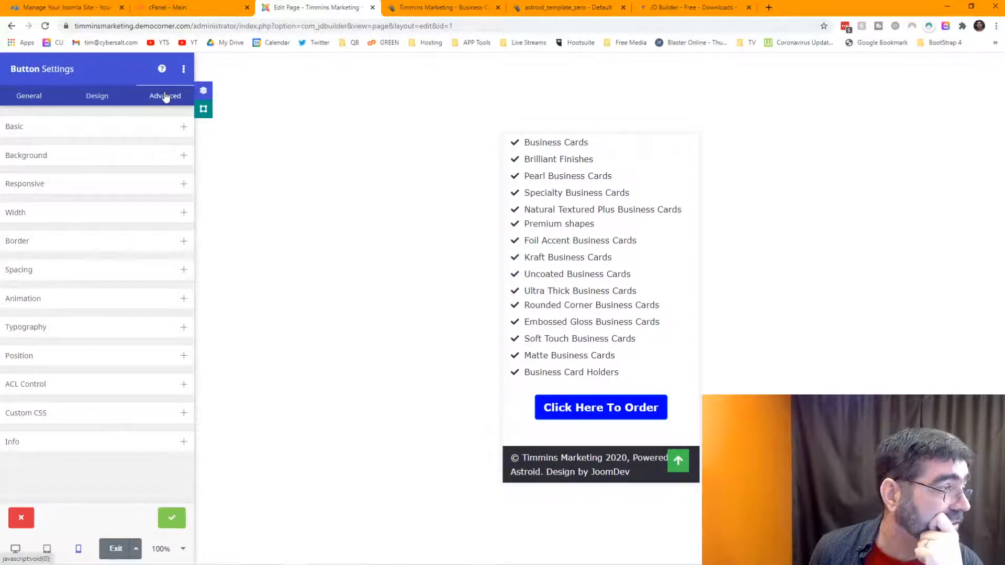
pyautogui.click(152, 299)
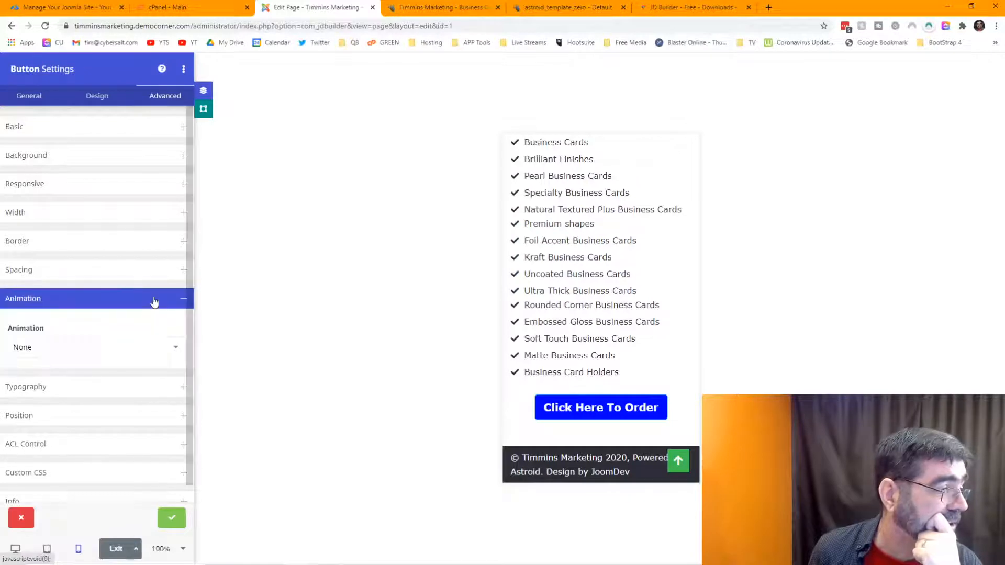
pyautogui.click(155, 348)
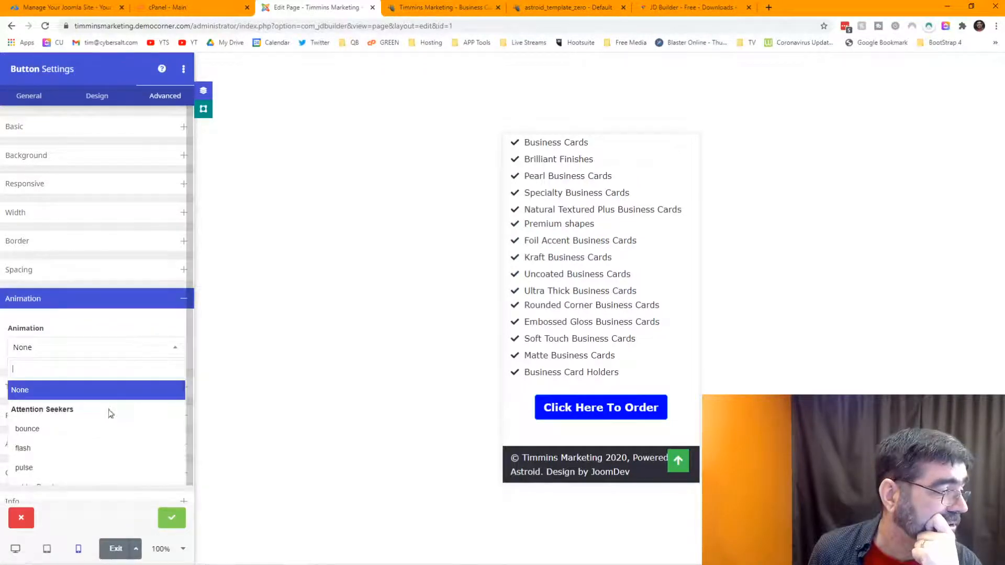
pyautogui.click(103, 435)
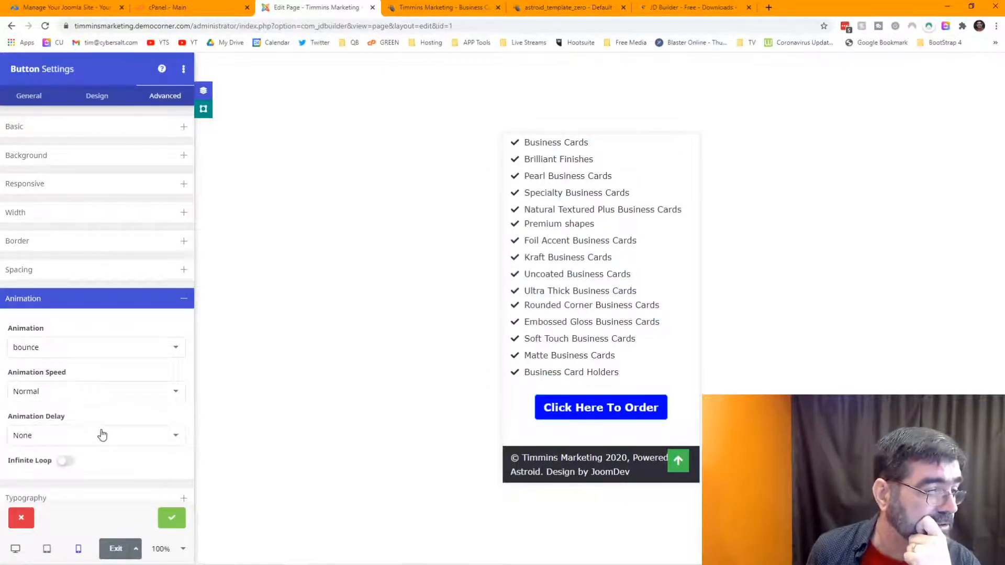
pyautogui.click(92, 357)
pyautogui.click(91, 391)
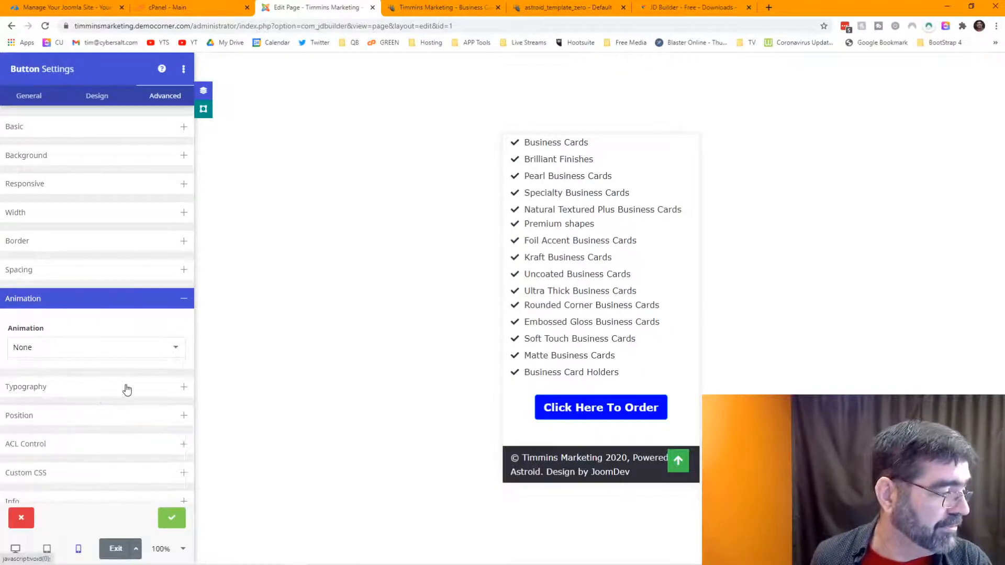
pyautogui.click(36, 99)
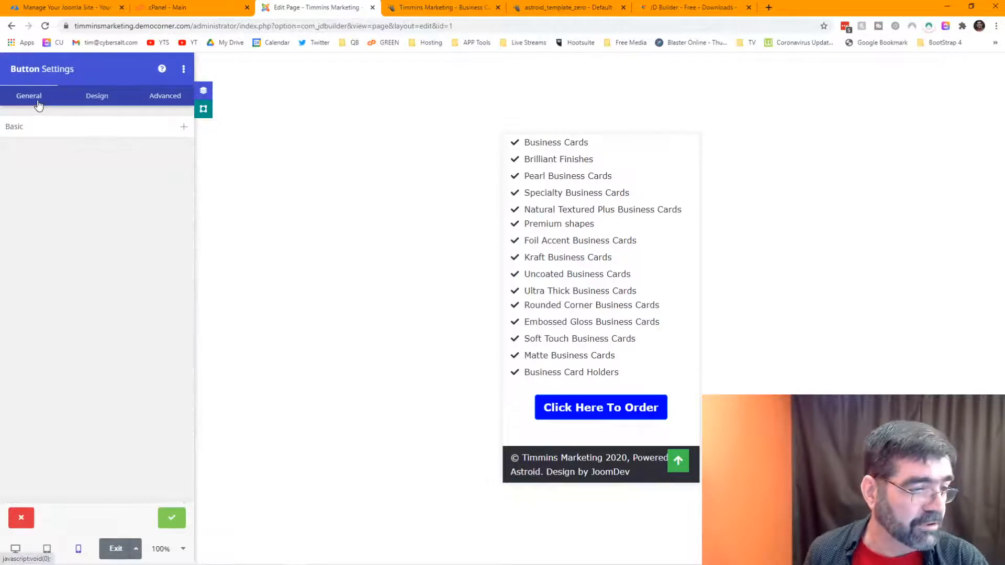
# Step: In the tablet preview, set the order button's alignment to Center and apply the settings
pyautogui.scroll(1, 657, 257)
pyautogui.scroll(3, 652, 254)
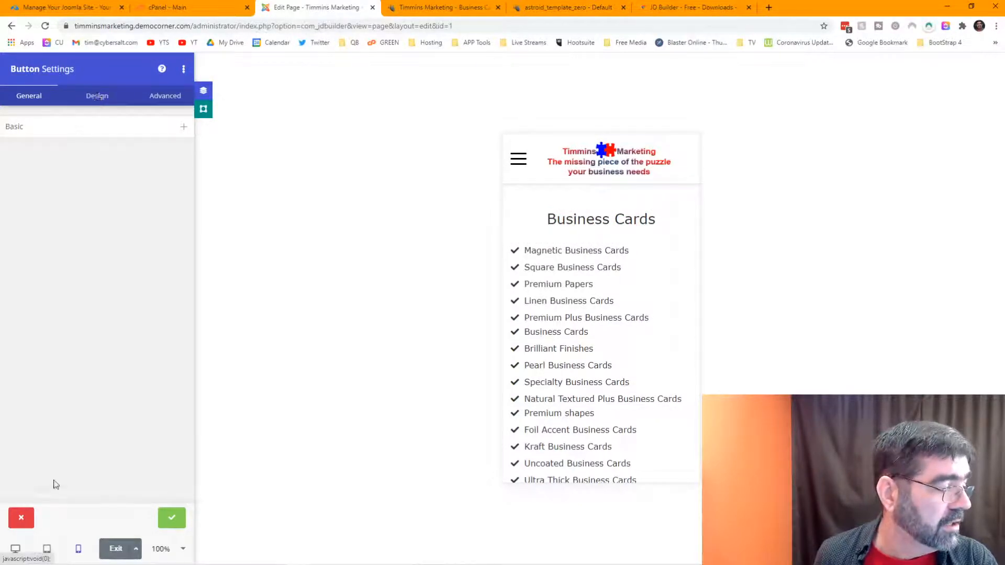
pyautogui.click(46, 549)
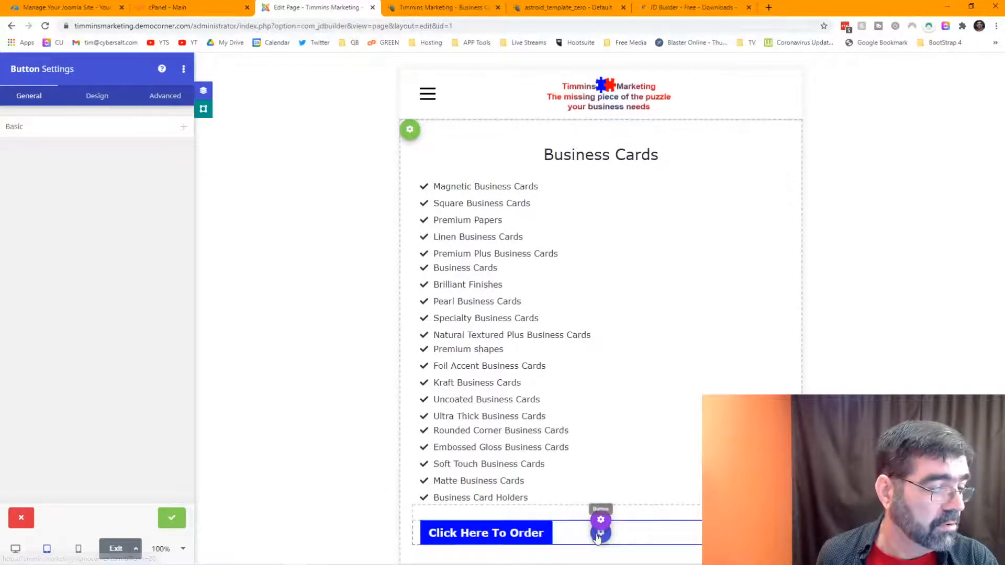
pyautogui.click(598, 535)
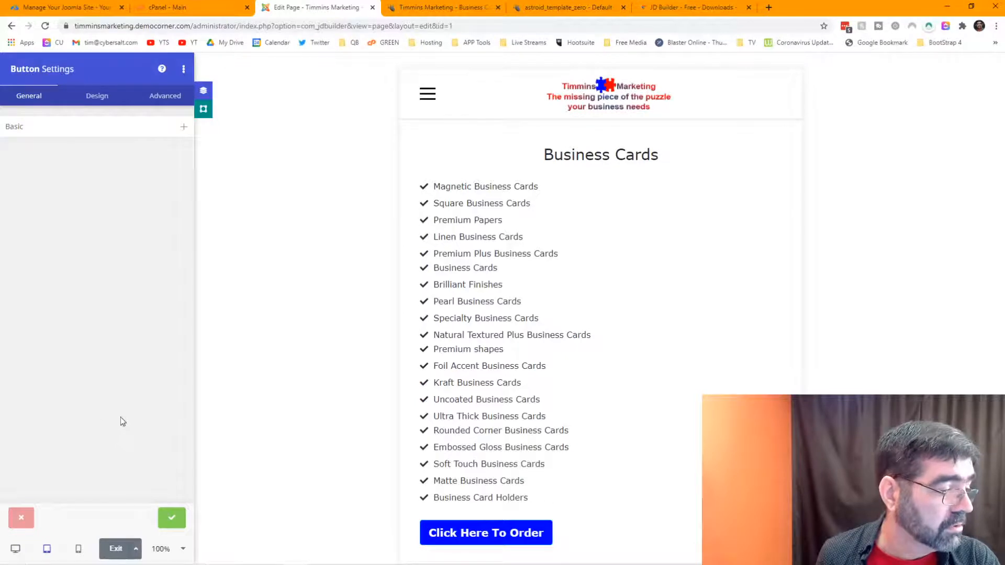
pyautogui.rightClick(60, 130)
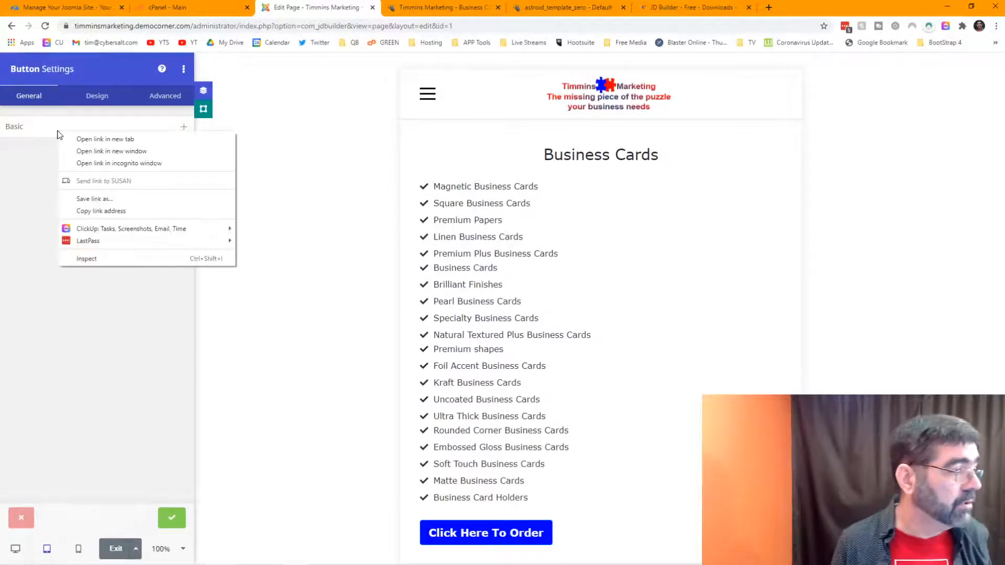
pyautogui.click(27, 128)
pyautogui.click(133, 268)
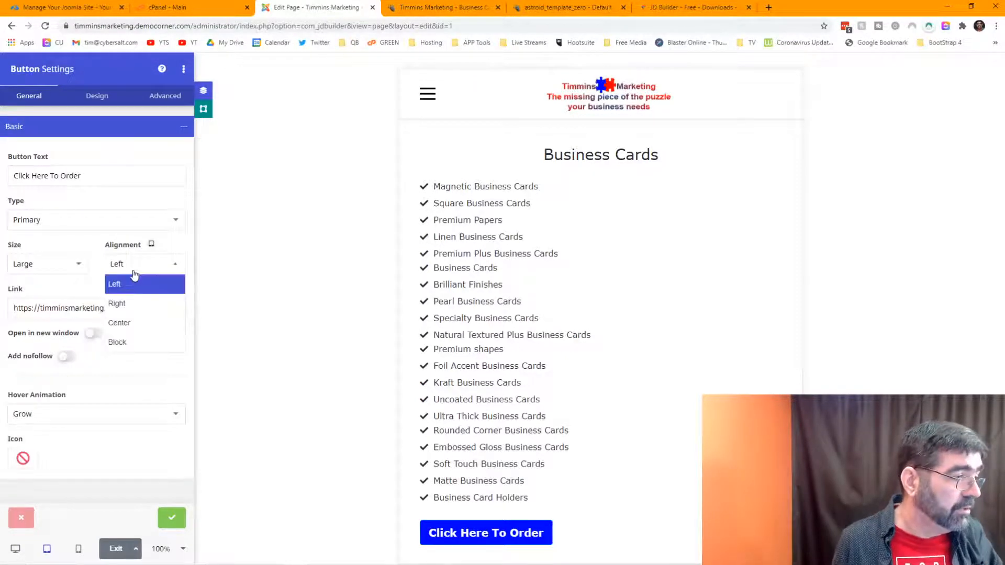
pyautogui.click(140, 321)
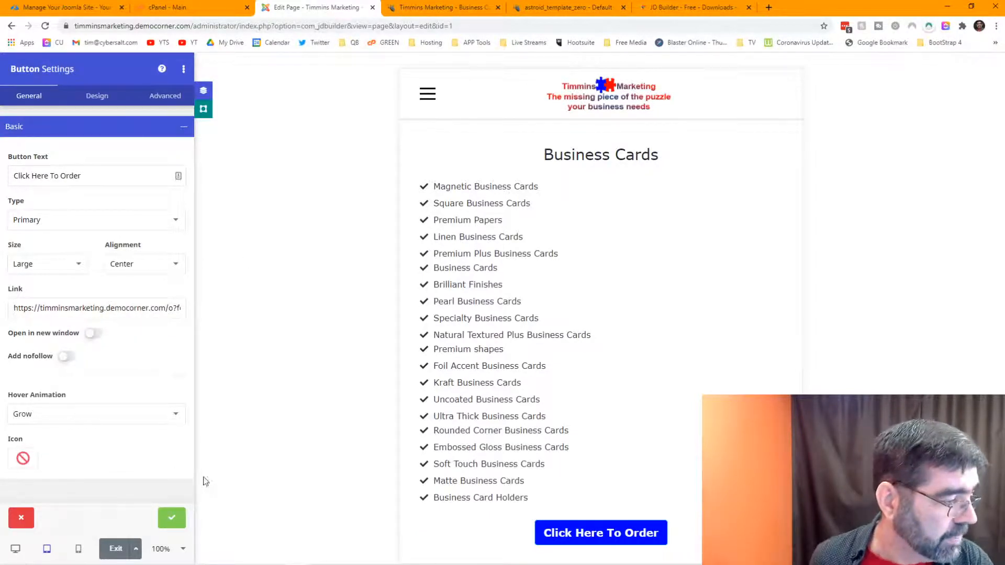
pyautogui.click(172, 519)
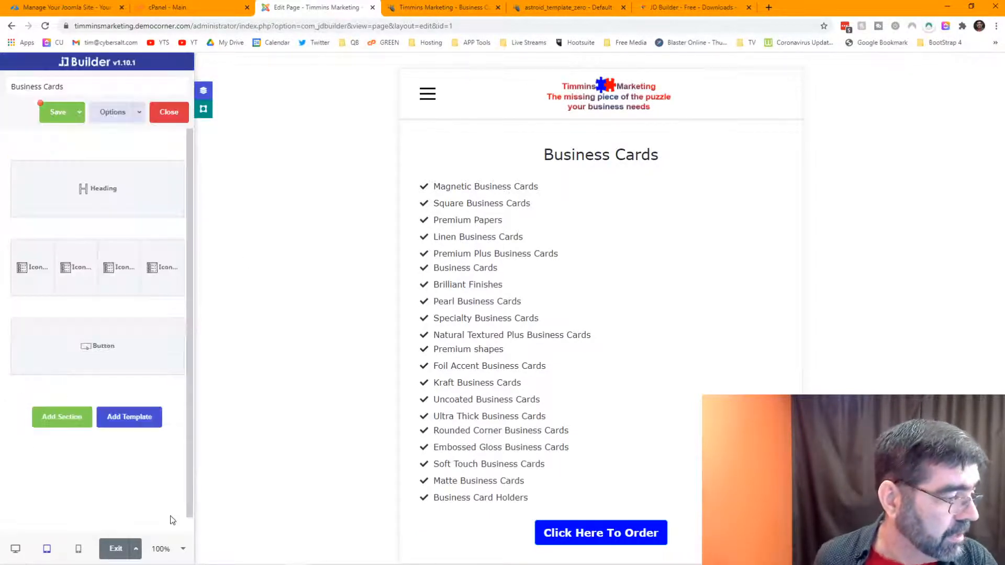
# Step: Save the page, then set the Business Cards heading's HTML tag to H1 in desktop view
pyautogui.click(58, 112)
pyautogui.click(15, 547)
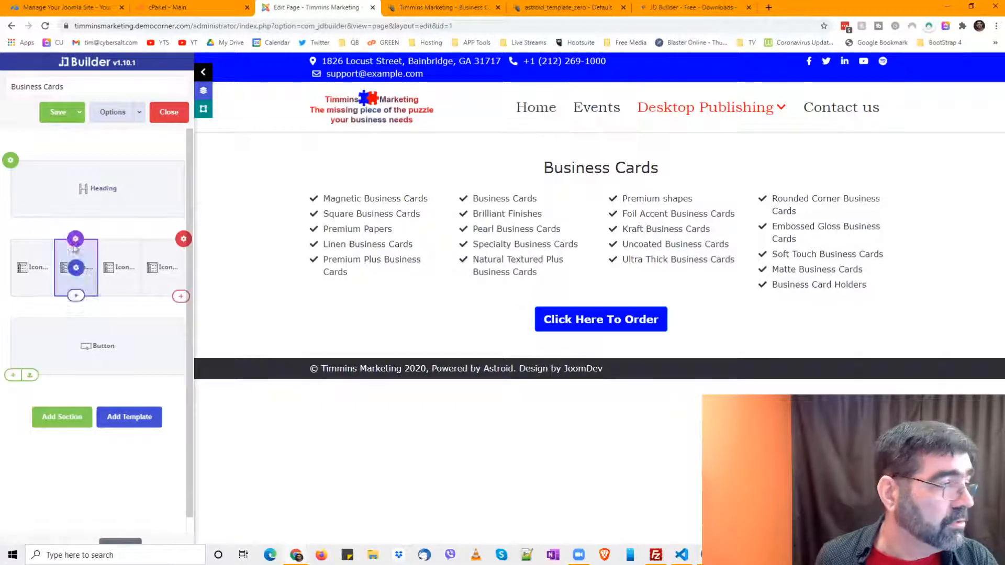
pyautogui.click(90, 190)
pyautogui.click(47, 127)
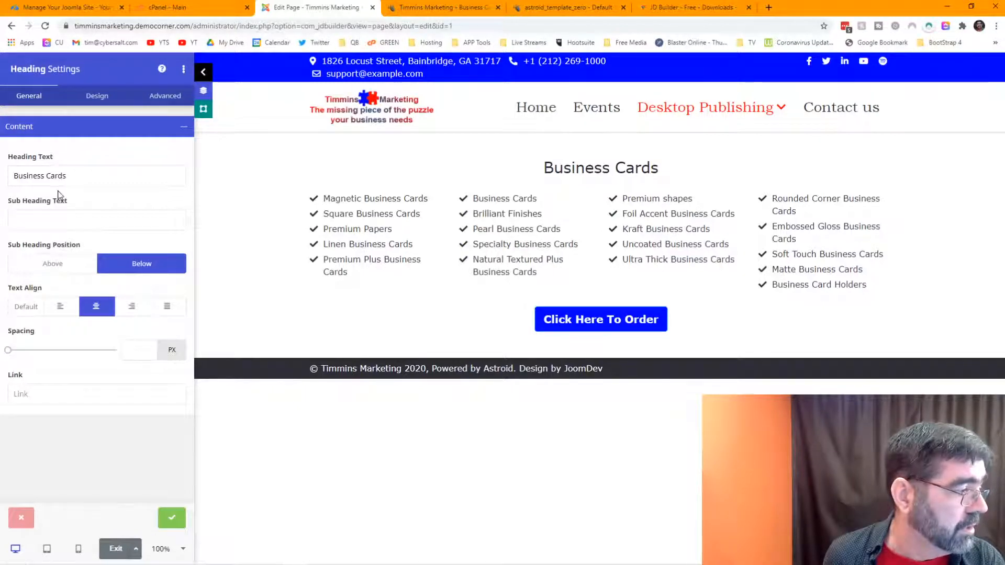
pyautogui.click(96, 100)
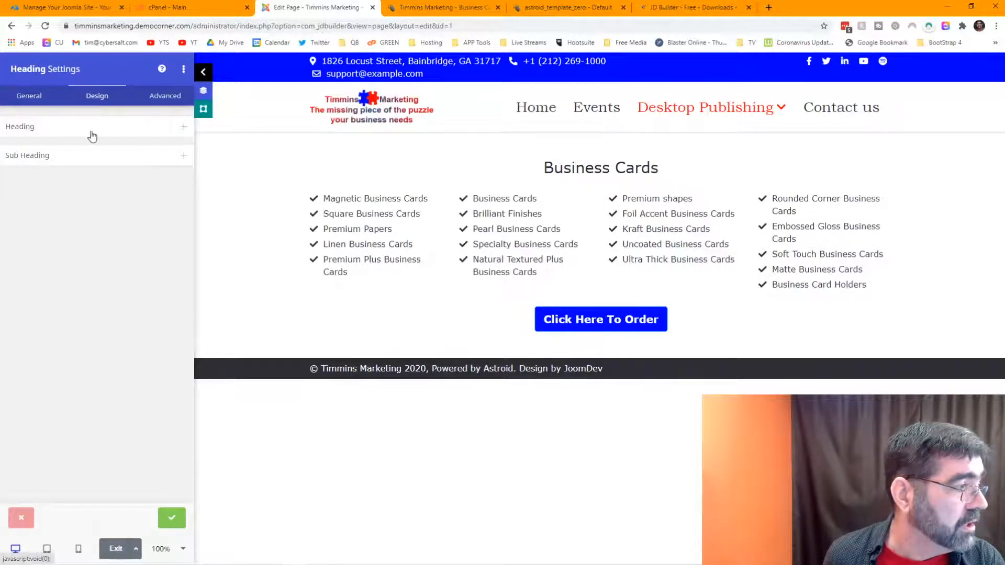
pyautogui.click(49, 133)
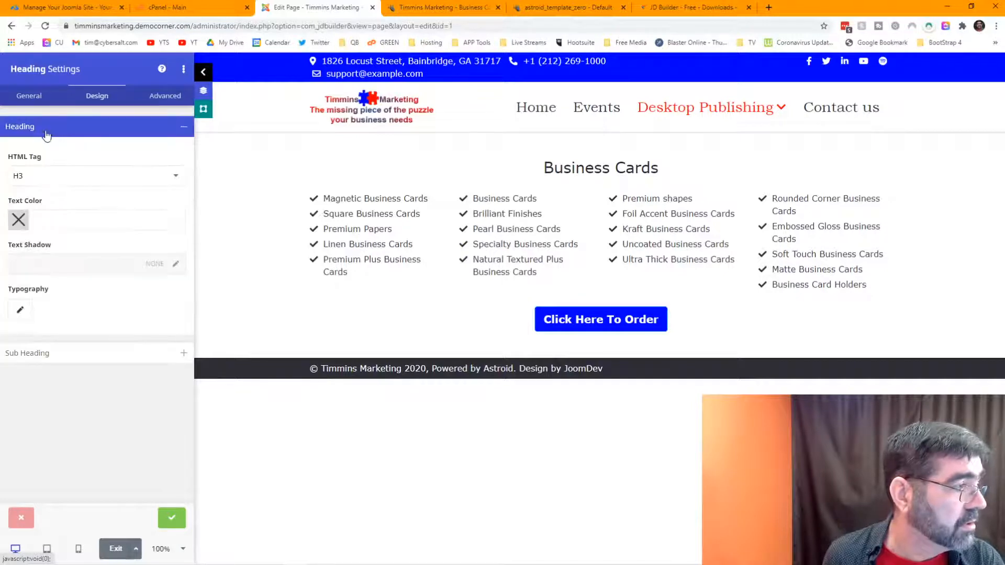
pyautogui.click(54, 177)
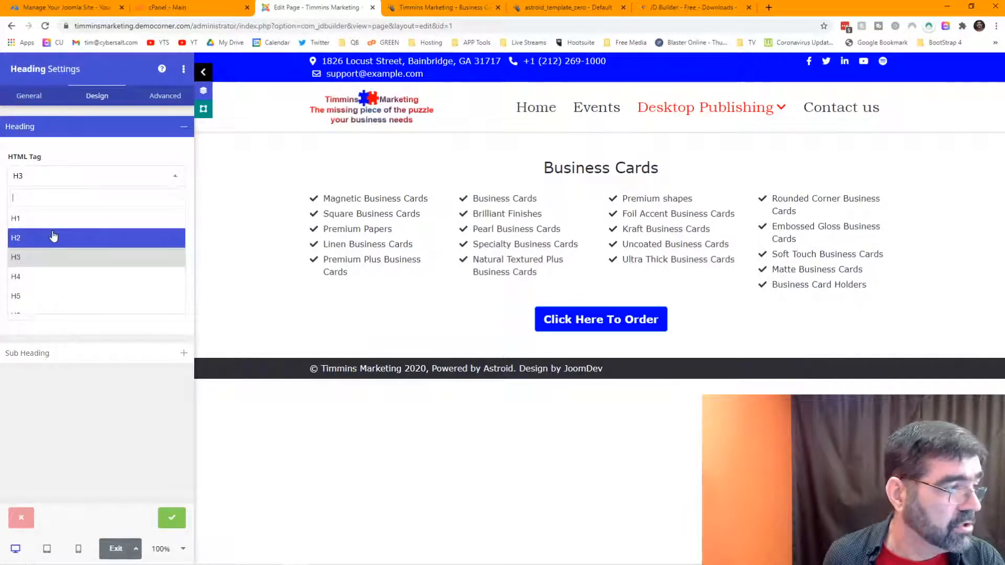
pyautogui.click(50, 219)
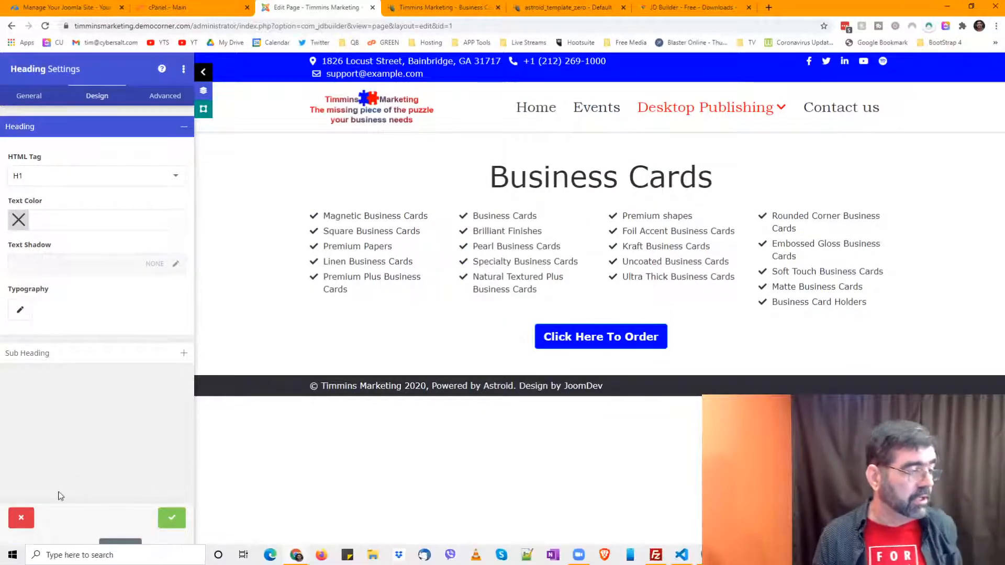
# Step: Check the H1 heading in tablet and mobile previews, then apply the heading settings
pyautogui.click(48, 549)
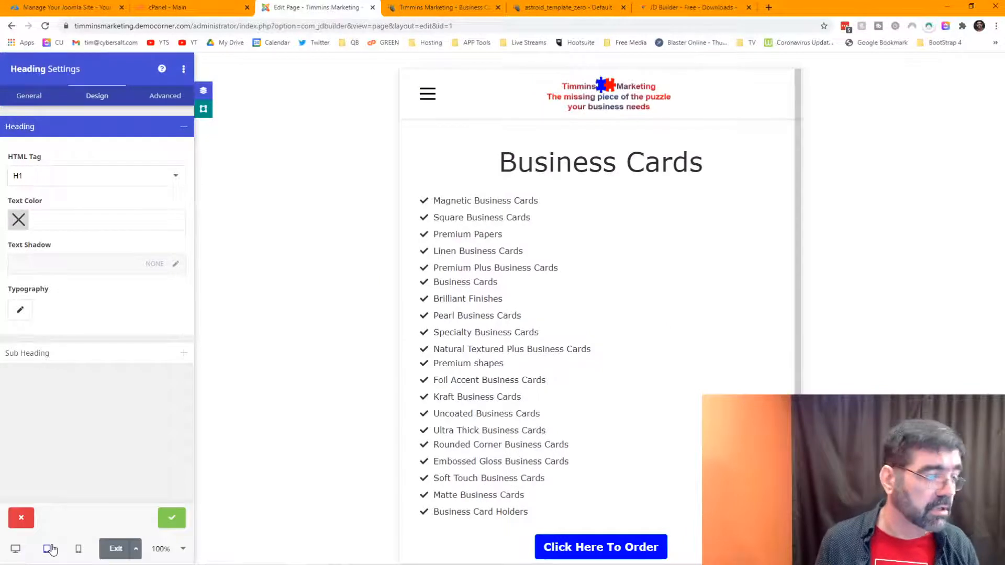
pyautogui.click(78, 550)
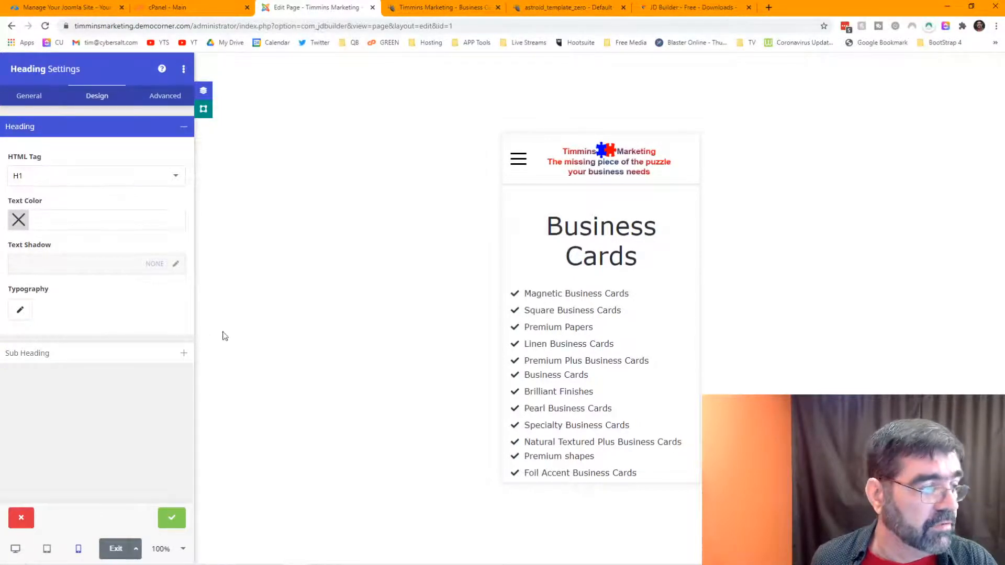
pyautogui.scroll(-5, 220, 431)
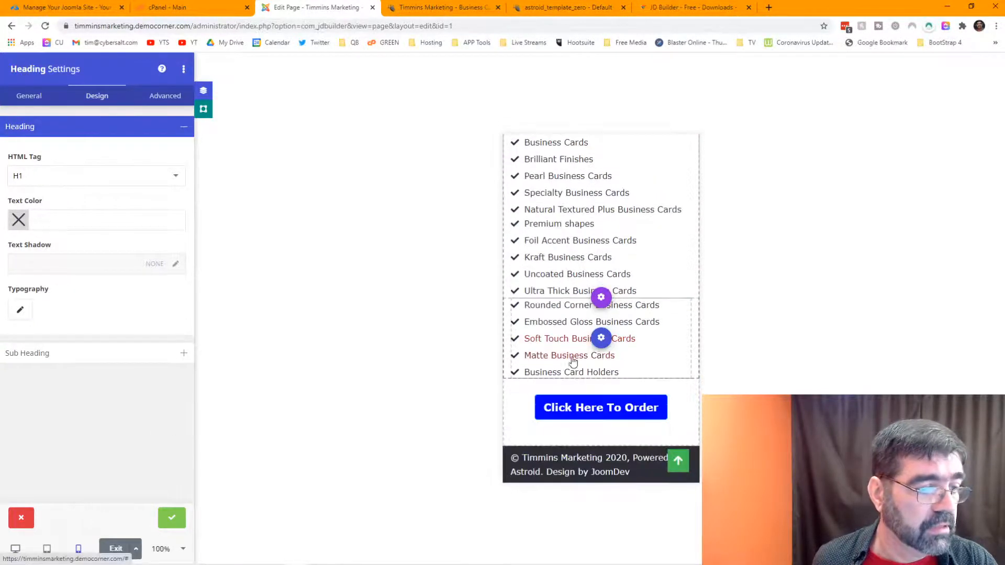
pyautogui.click(170, 518)
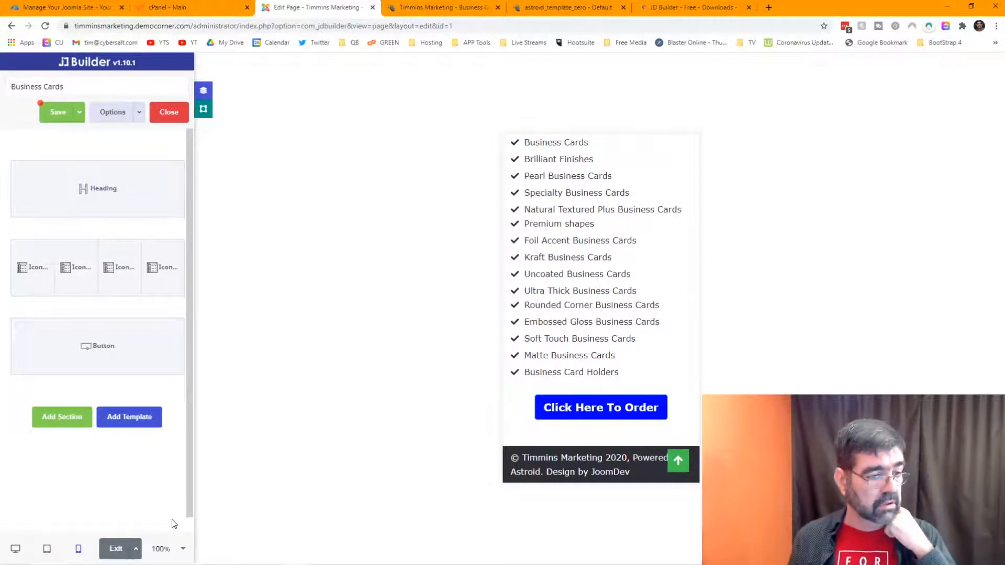
# Step: Reload the live Business Cards page twice, then return to the JD Builder editing tab
pyautogui.click(475, 8)
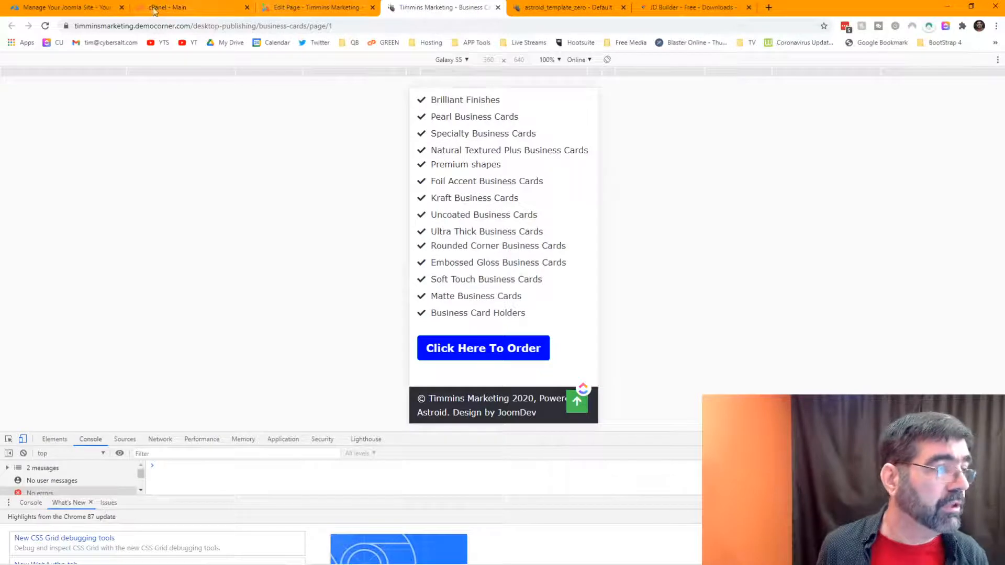
pyautogui.click(45, 26)
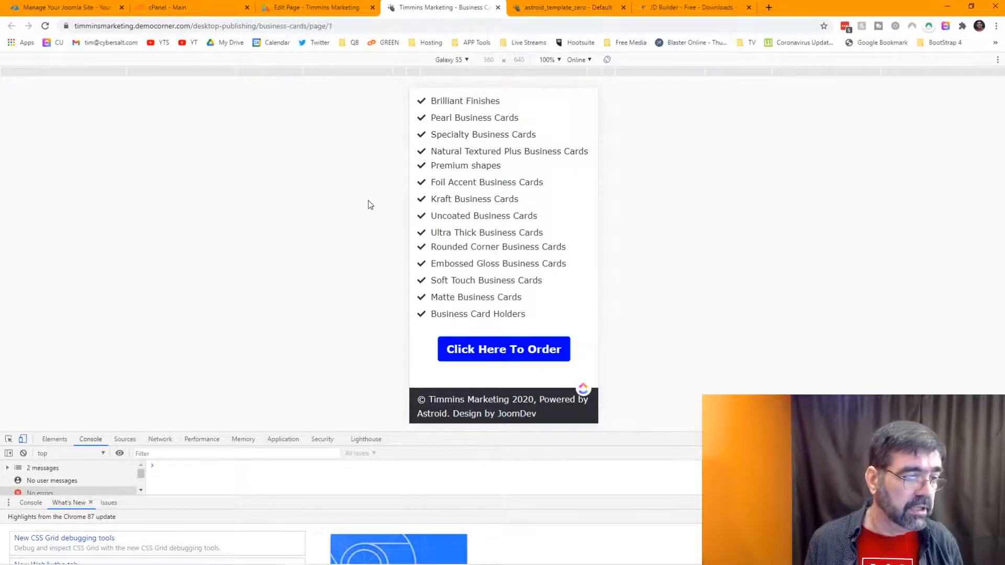
pyautogui.scroll(5, 497, 197)
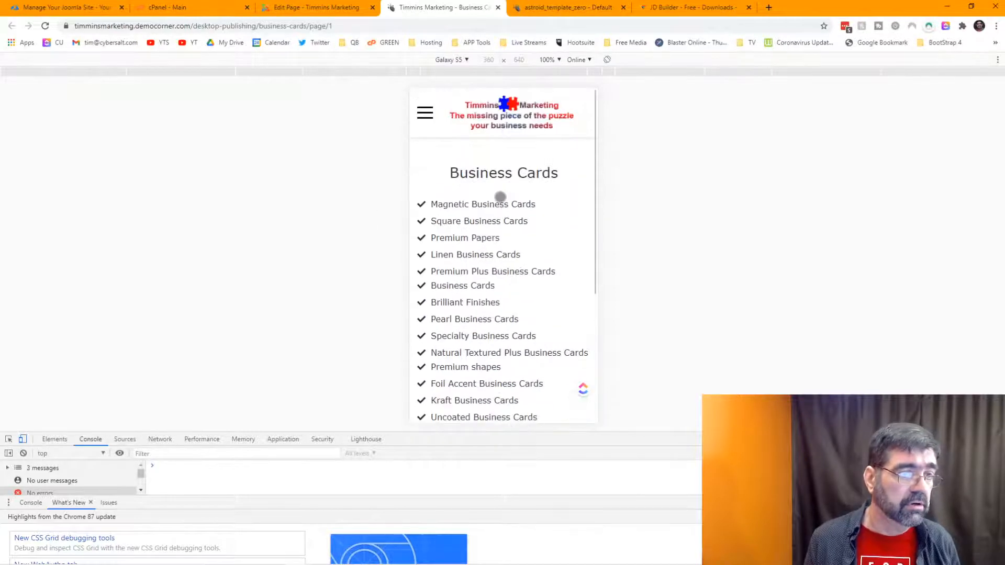
pyautogui.click(45, 25)
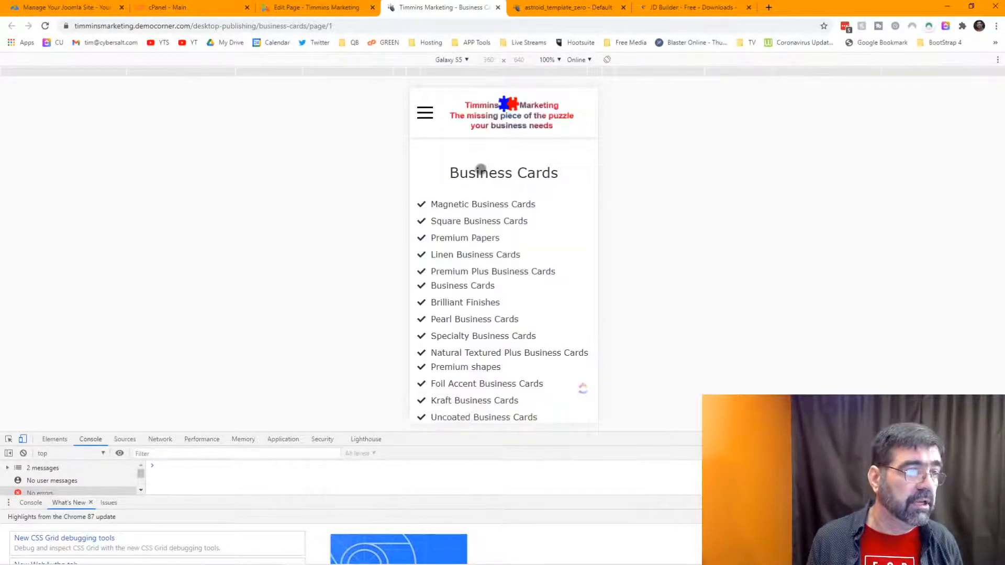
pyautogui.click(330, 9)
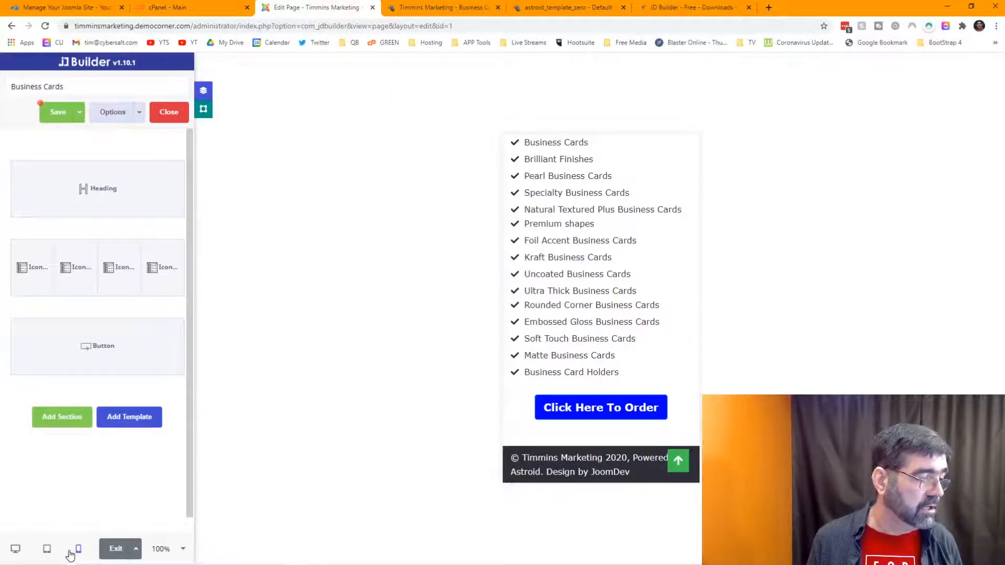
# Step: Open the heading's Design settings, expand Heading, and select the Text Color field
pyautogui.moveTo(137, 187)
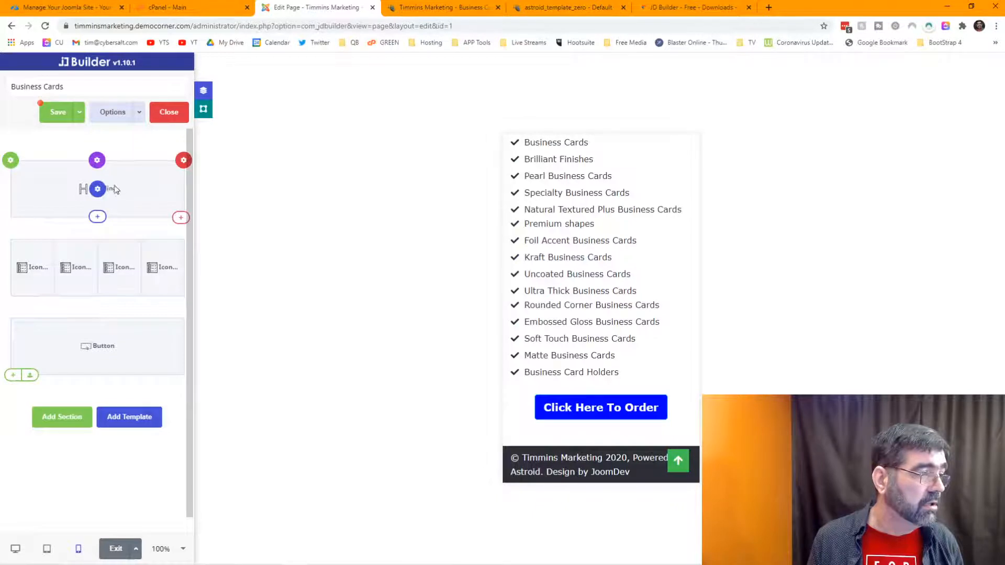
pyautogui.click(98, 189)
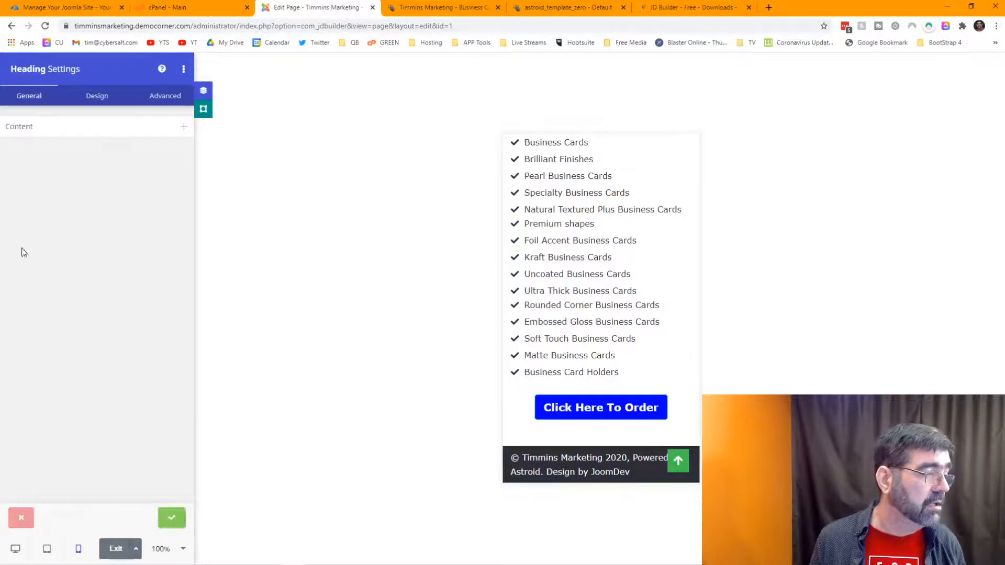
pyautogui.click(97, 97)
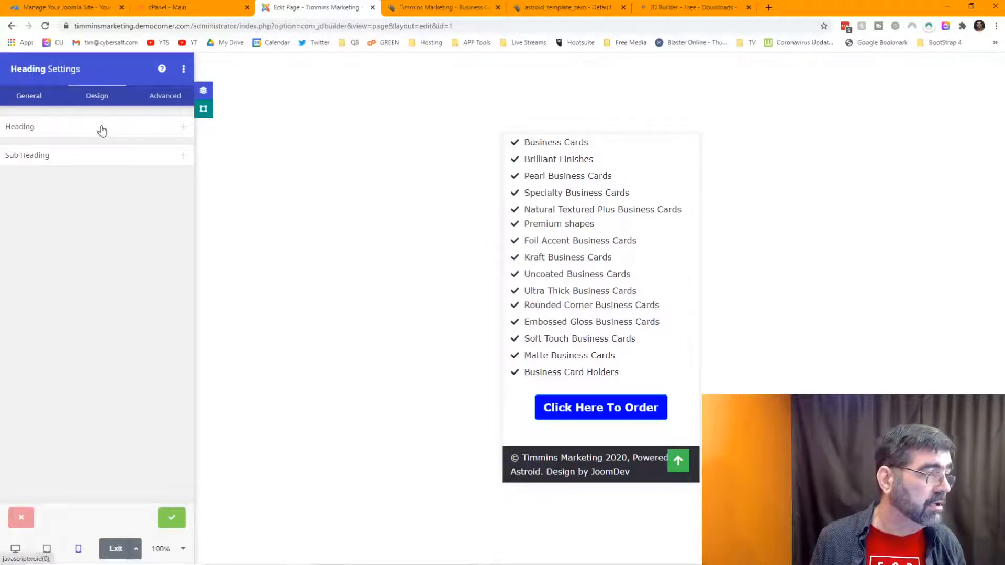
pyautogui.click(136, 133)
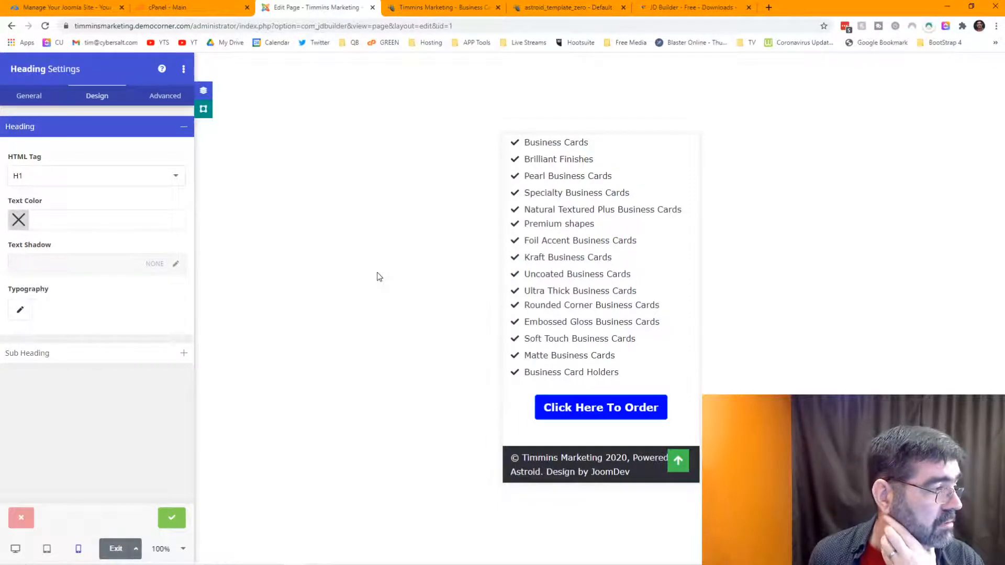
pyautogui.click(94, 225)
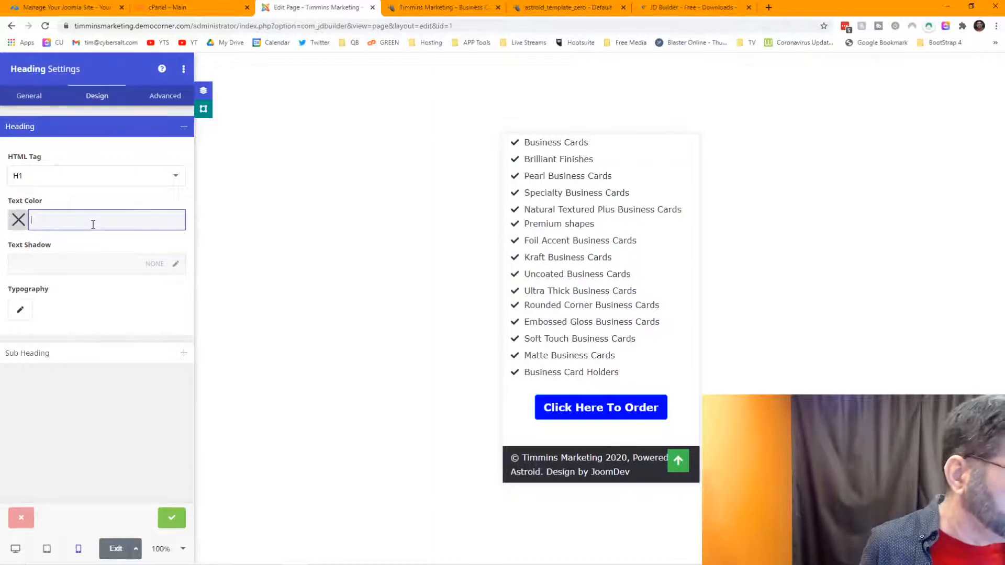
# Step: Paste #0000FF as the heading's text colour and return the preview to Business Cards
pyautogui.write('#0000FF')
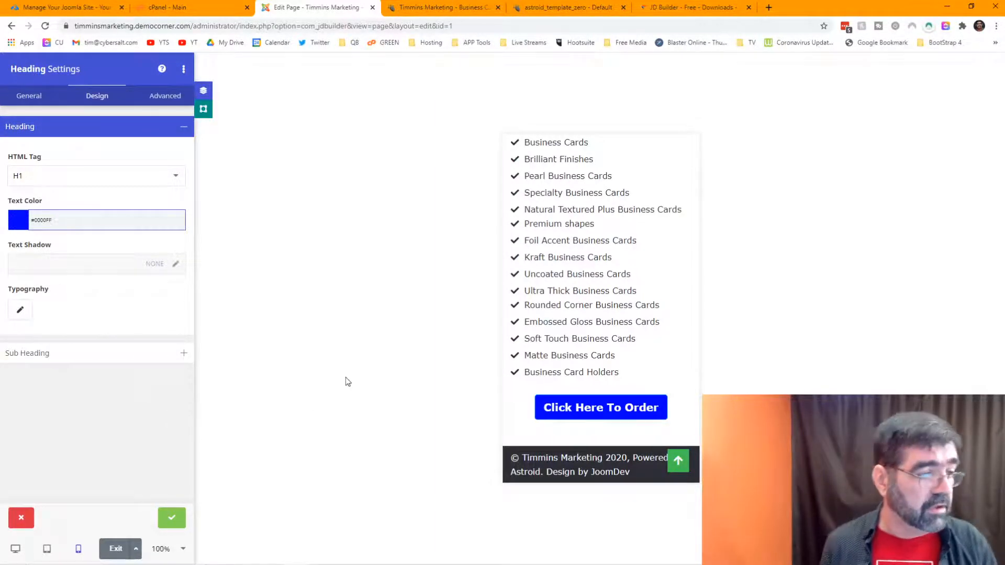
pyautogui.click(316, 359)
pyautogui.click(542, 292)
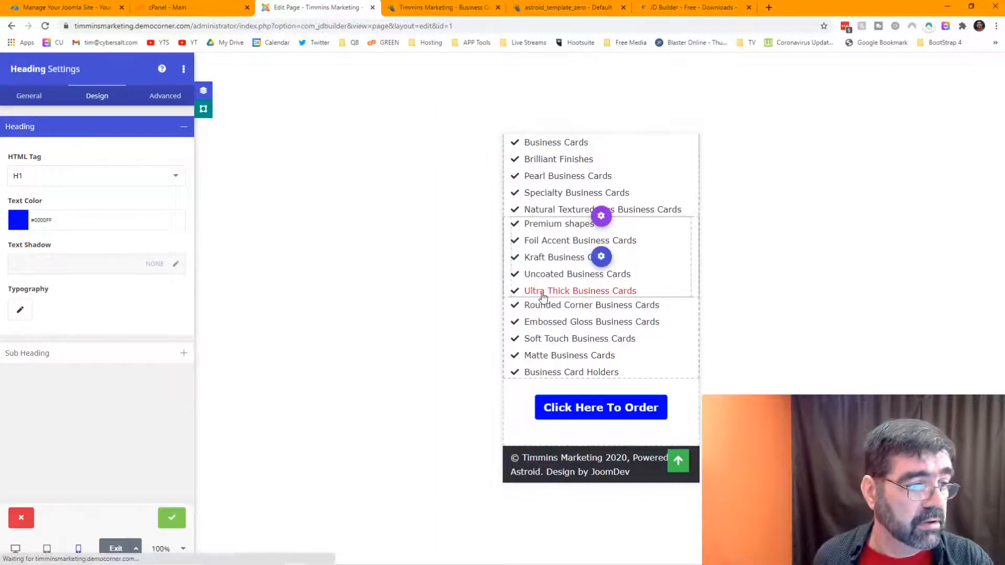
pyautogui.click(11, 26)
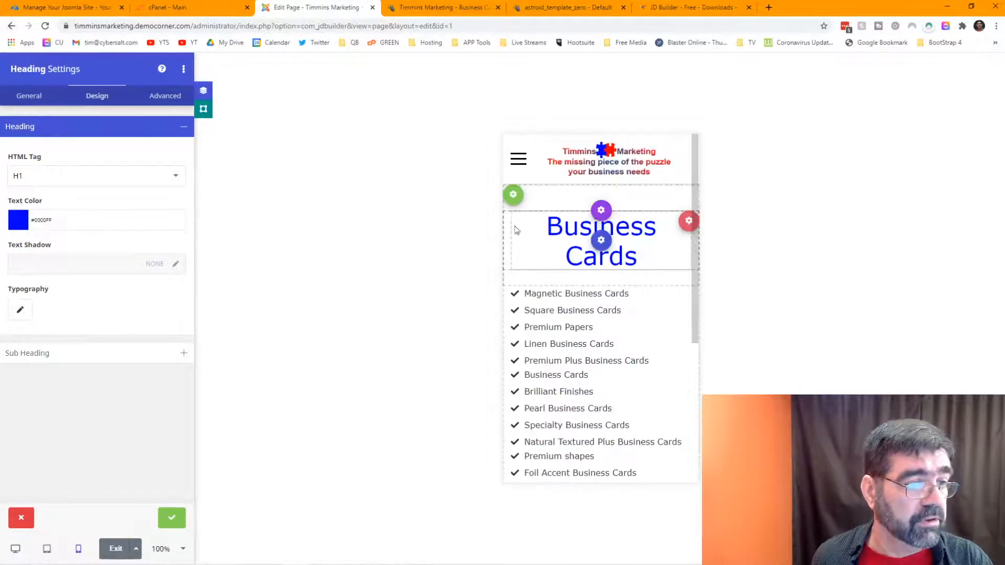
# Step: Look over the heading's Typography font Family list, leaving everything at Default
pyautogui.click(20, 312)
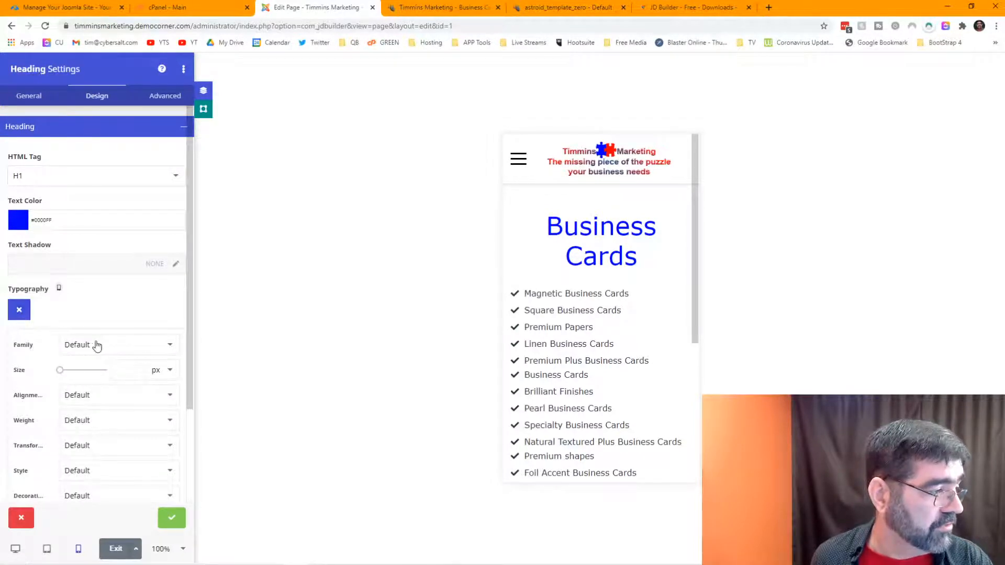
pyautogui.click(117, 350)
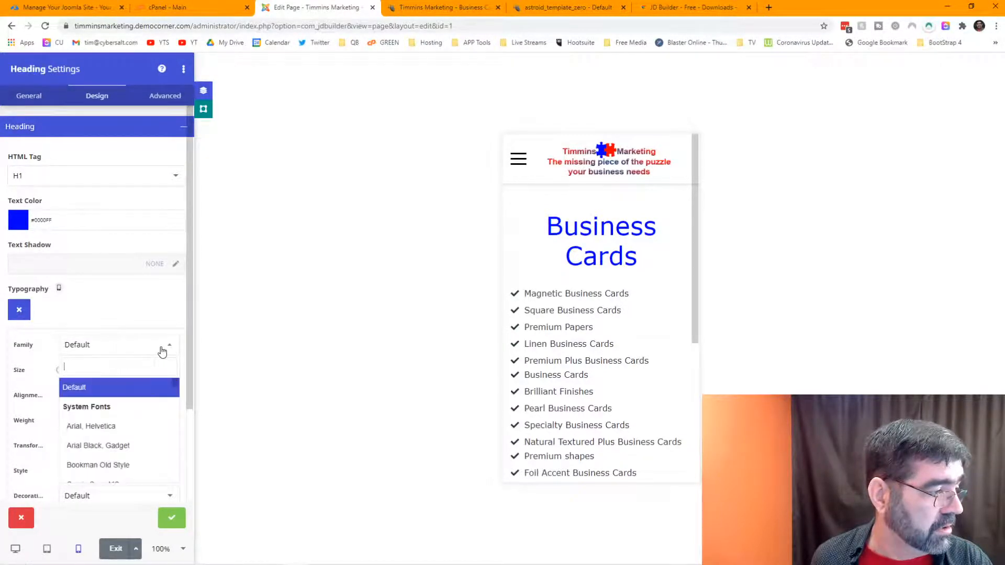
pyautogui.click(69, 310)
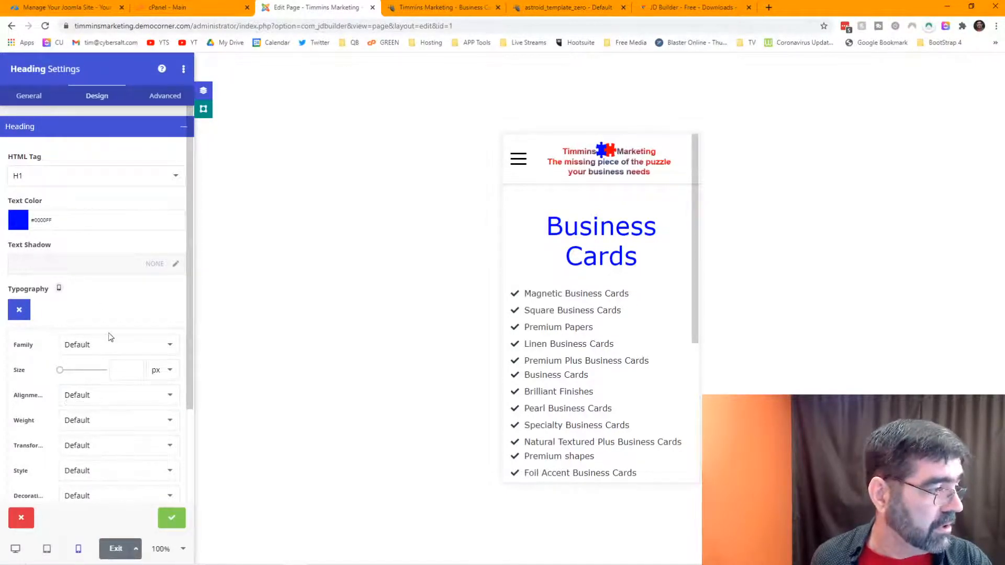
pyautogui.scroll(-2, 109, 337)
pyautogui.scroll(2, 115, 338)
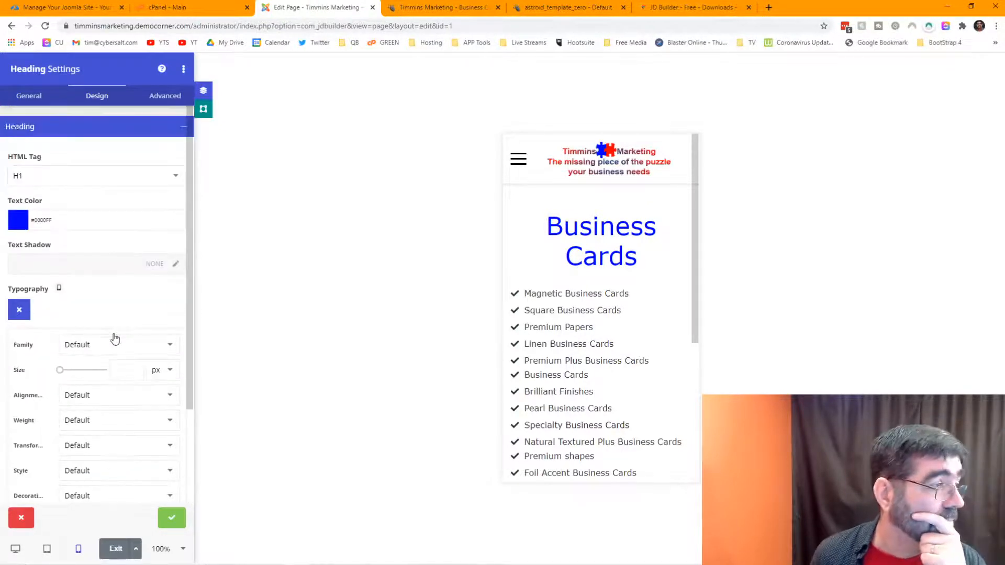
# Step: Preview the page at tablet and desktop widths, then apply and save the blue heading
pyautogui.click(47, 550)
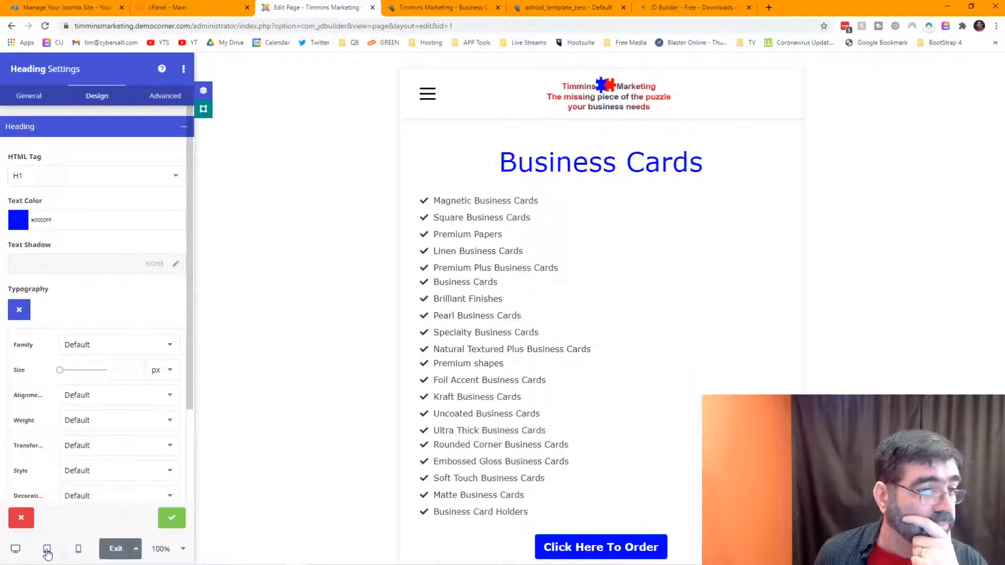
pyautogui.click(15, 549)
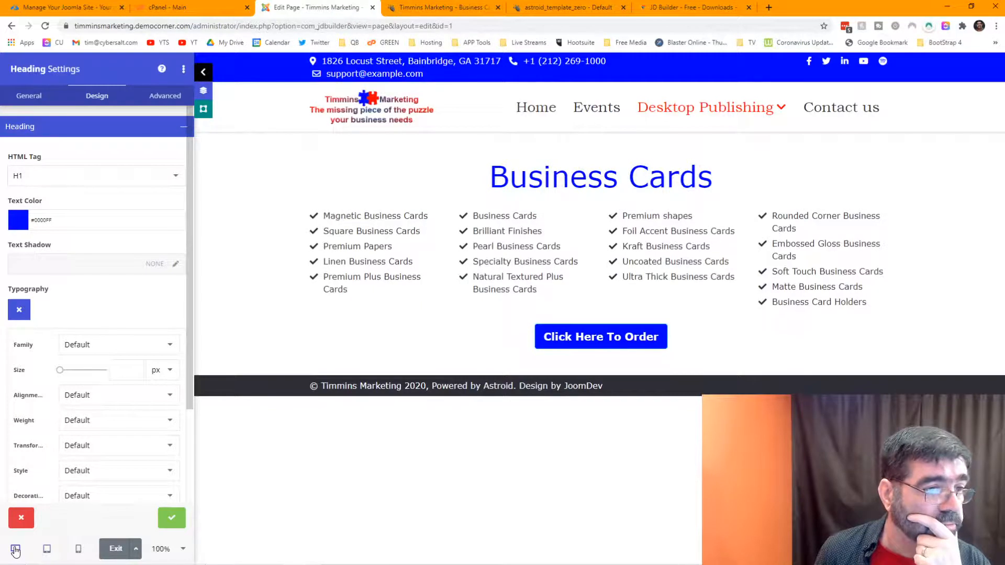
pyautogui.click(171, 523)
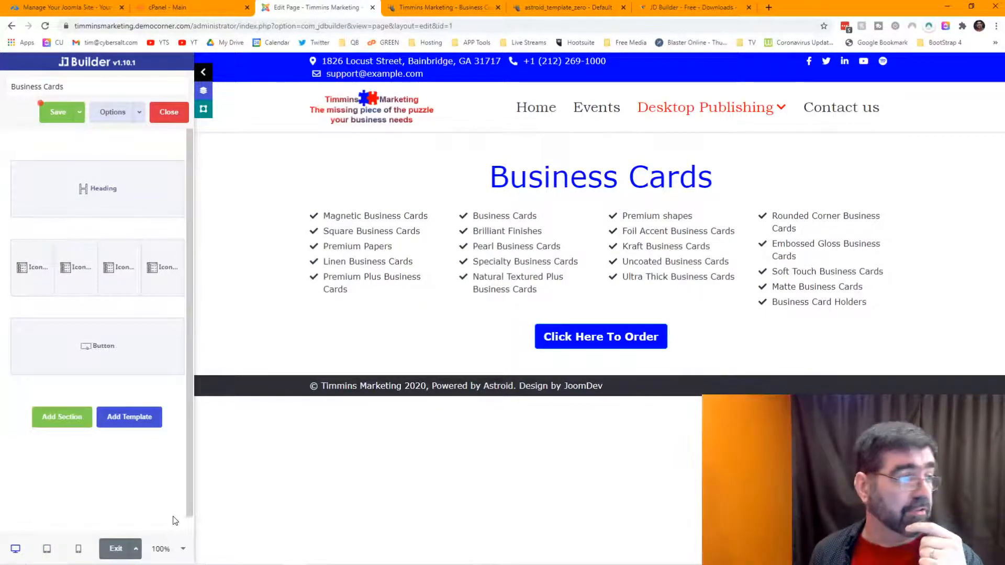
pyautogui.click(64, 111)
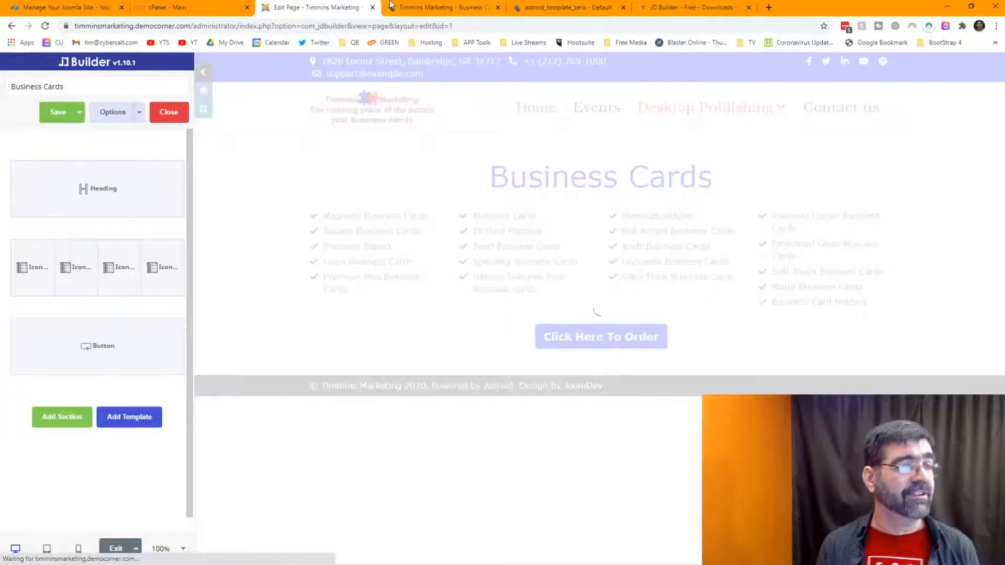
# Step: Reload the live Business Cards page to confirm the blue heading, then return to the editor
pyautogui.click(434, 7)
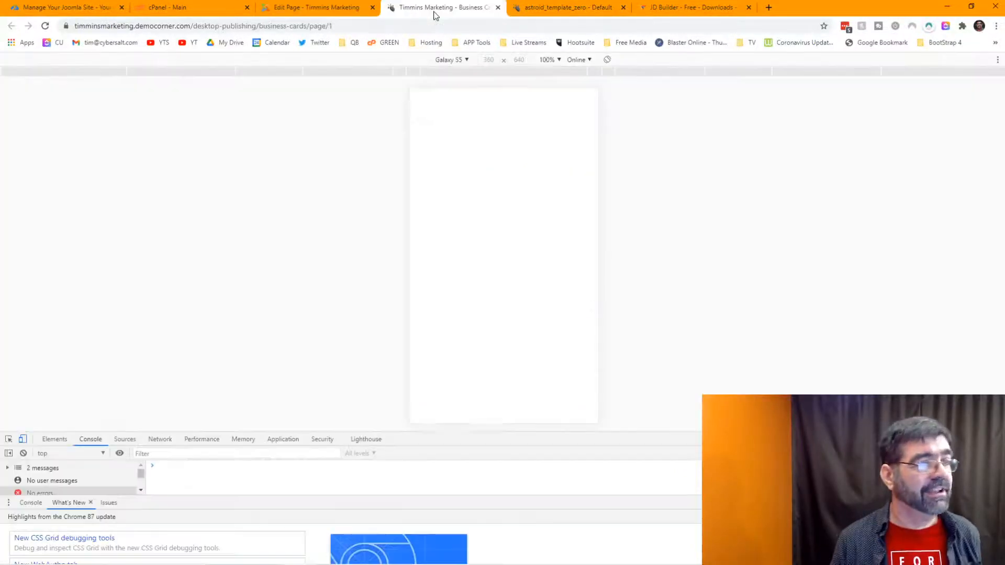
pyautogui.click(45, 26)
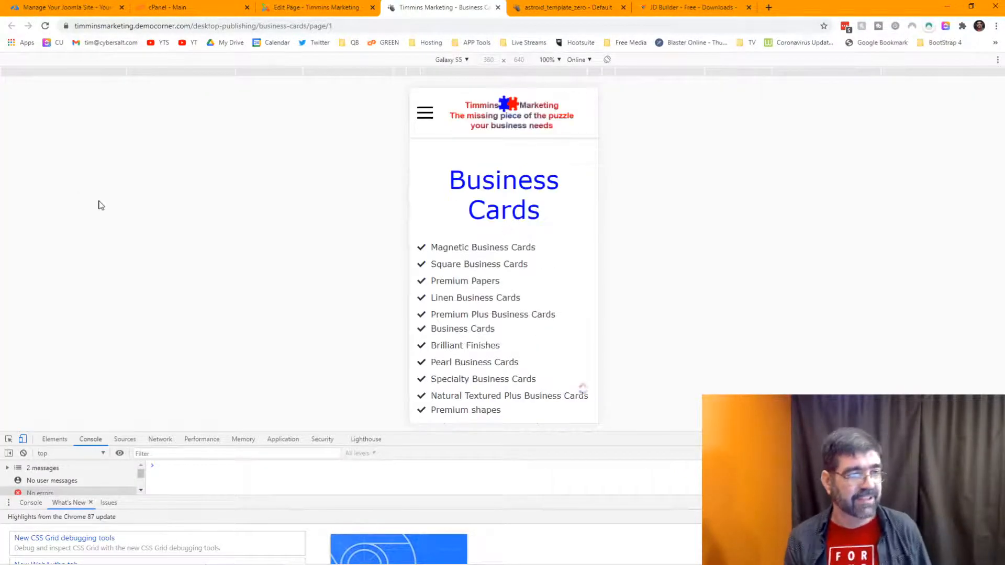
pyautogui.scroll(-5, 492, 211)
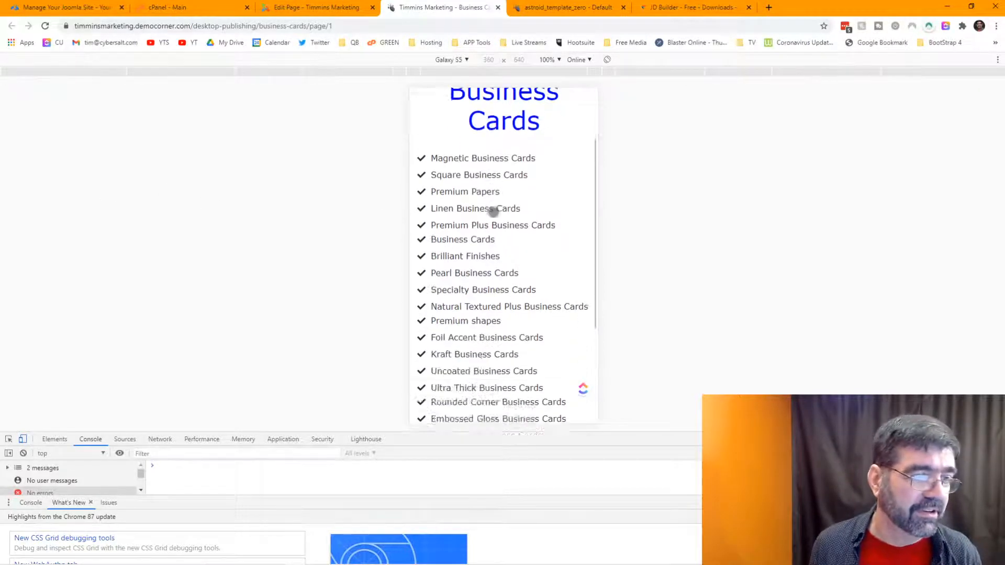
pyautogui.scroll(5, 493, 211)
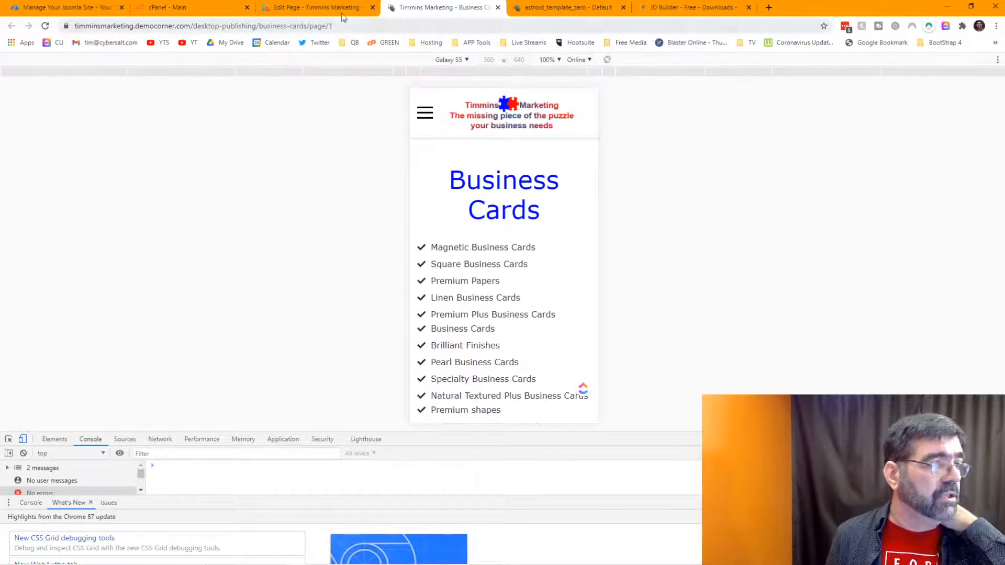
pyautogui.click(310, 8)
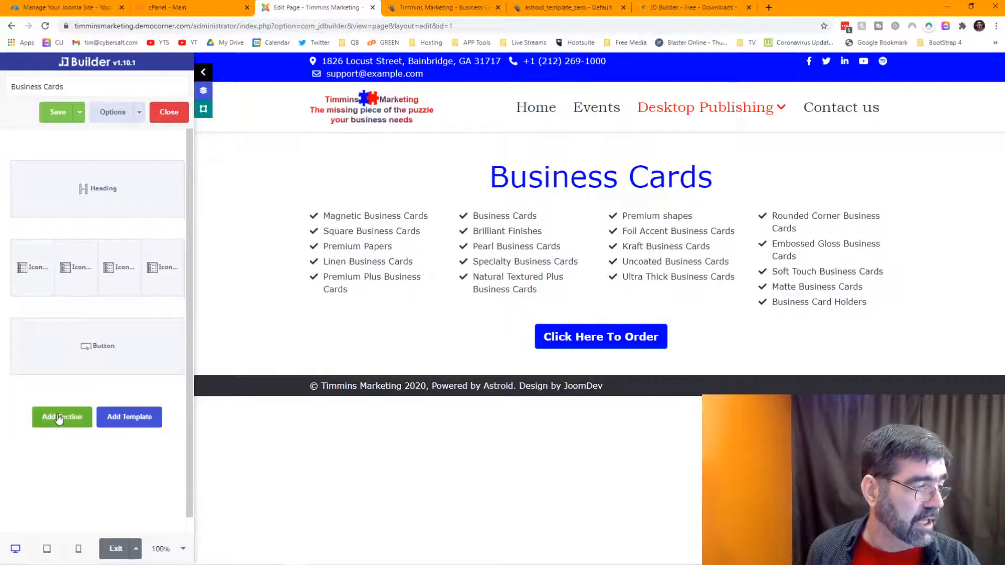
pyautogui.click(60, 418)
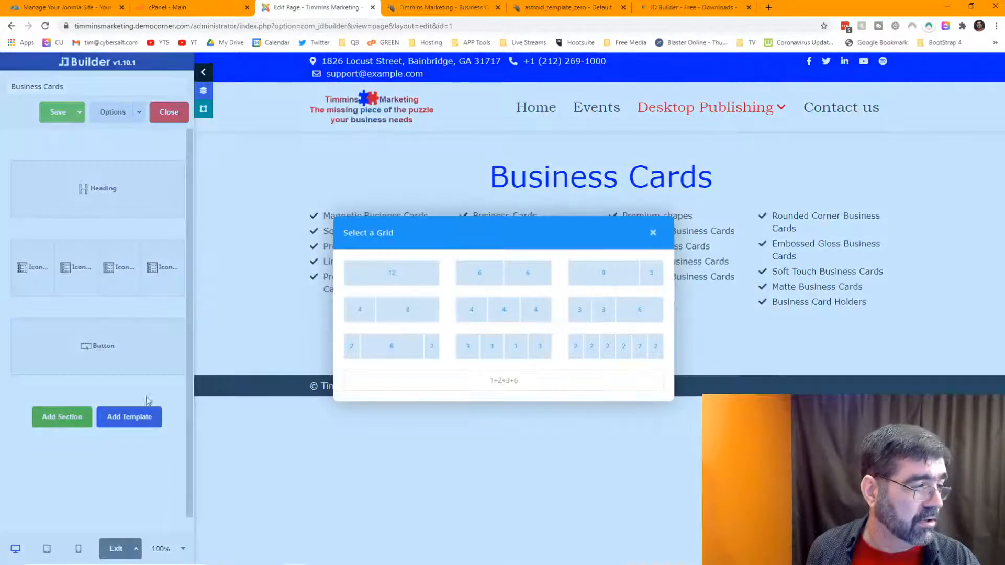
pyautogui.click(383, 280)
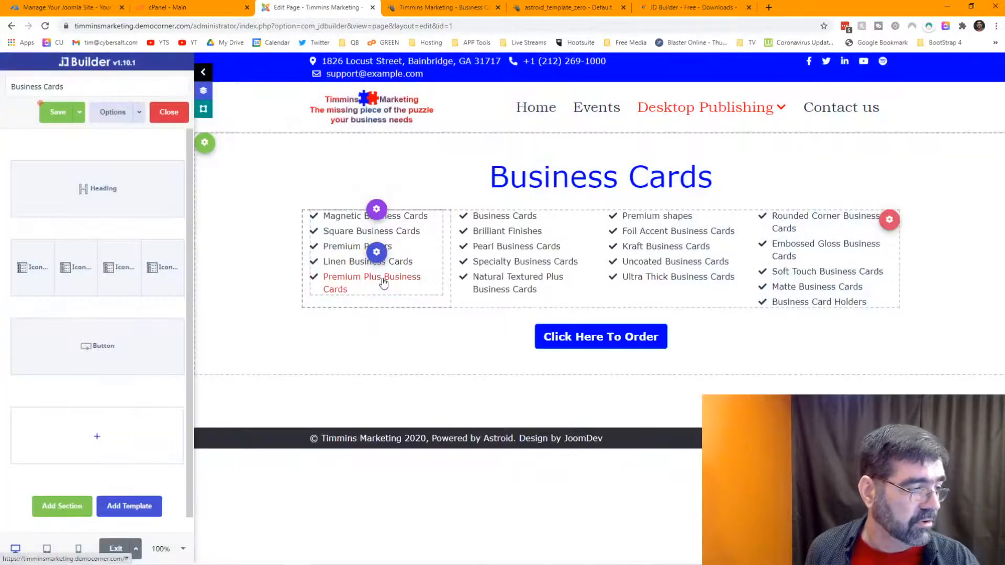
pyautogui.click(97, 438)
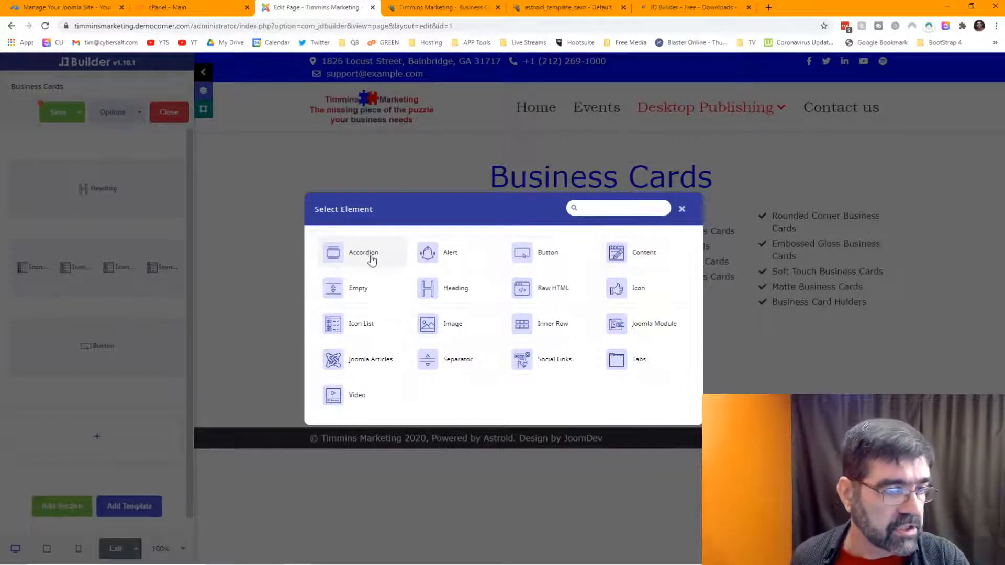
pyautogui.click(681, 209)
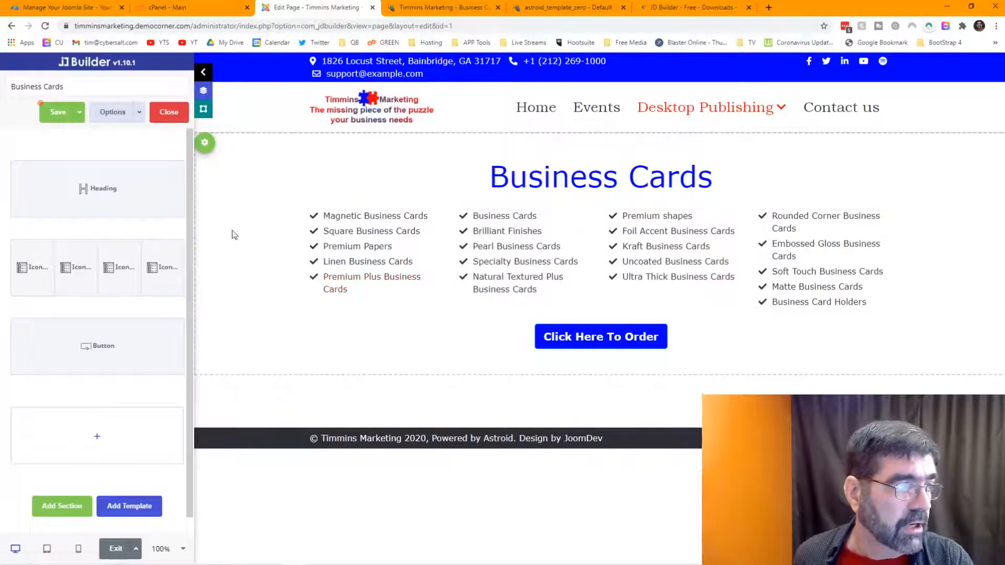
pyautogui.click(67, 113)
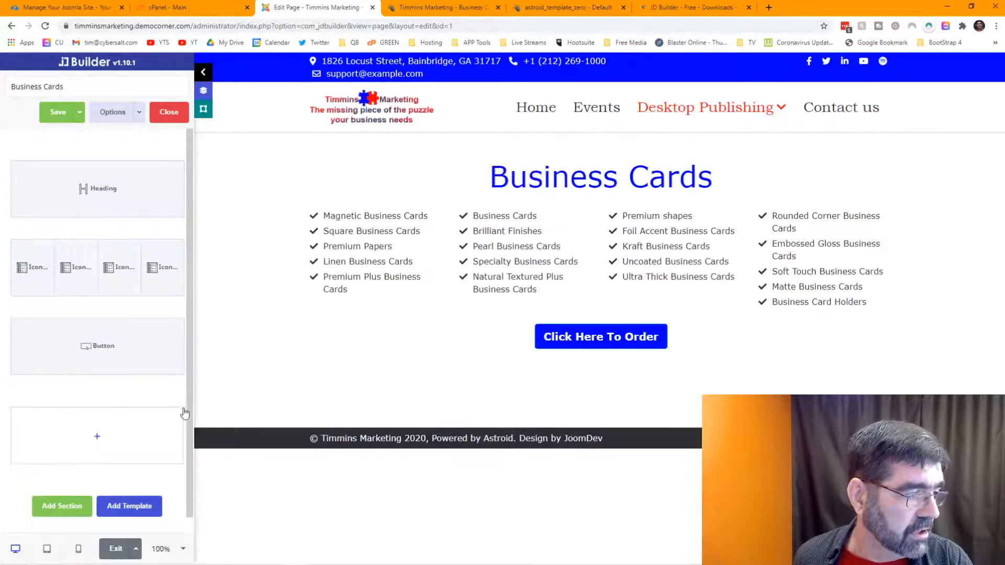
pyautogui.moveTo(184, 408)
pyautogui.click(184, 427)
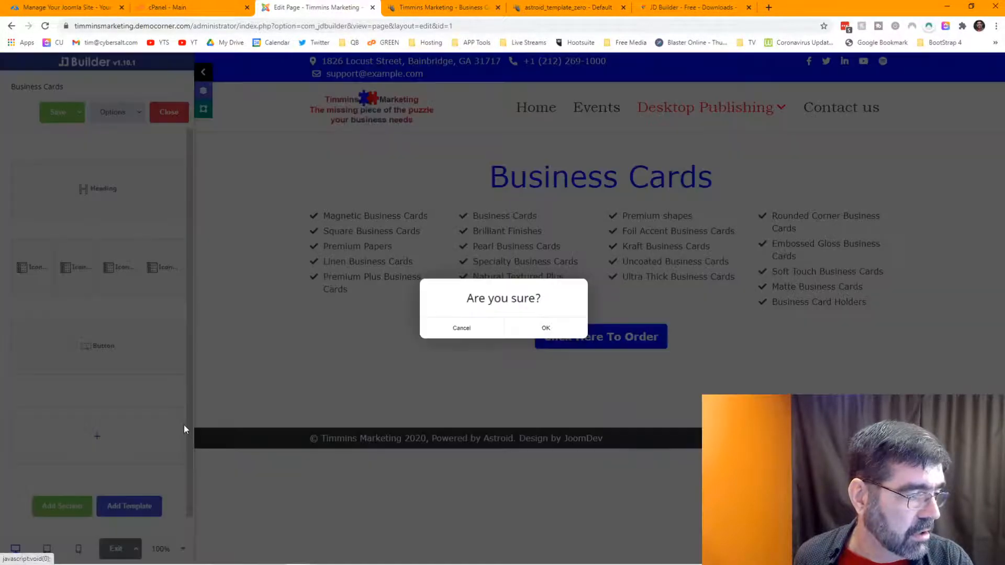
pyautogui.click(547, 327)
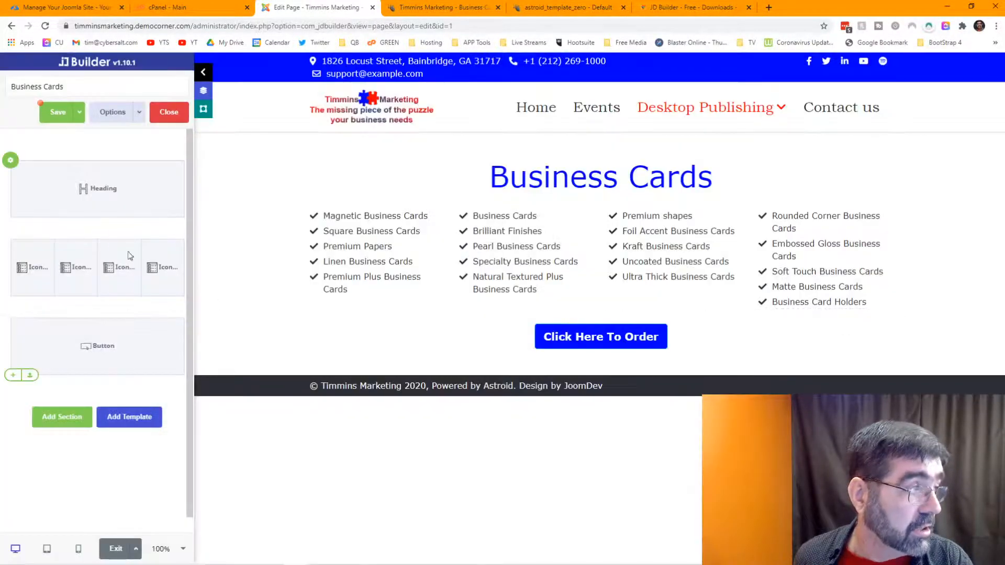
pyautogui.click(57, 112)
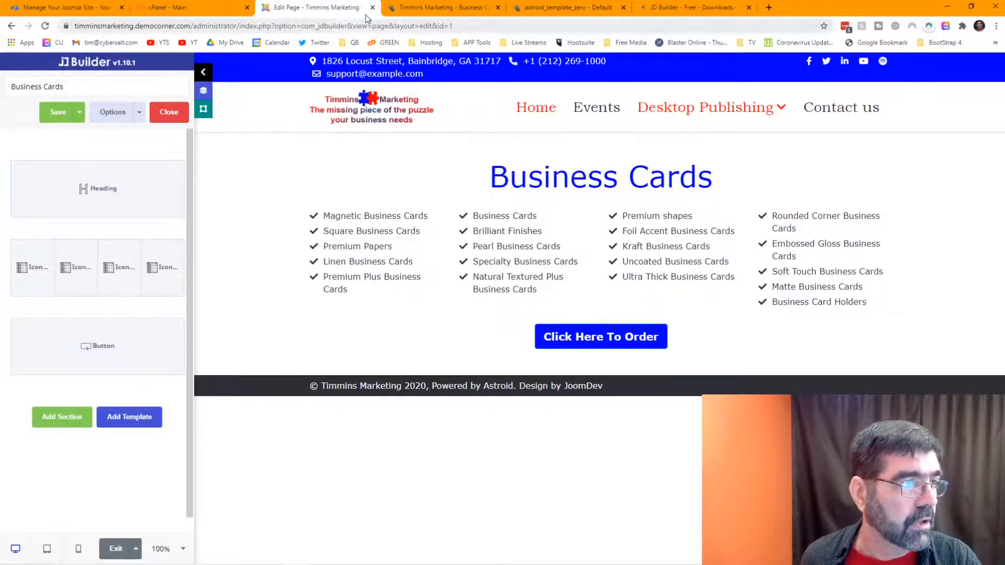
# Step: On the live site, leave the mobile device preview and close the developer tools
pyautogui.click(422, 8)
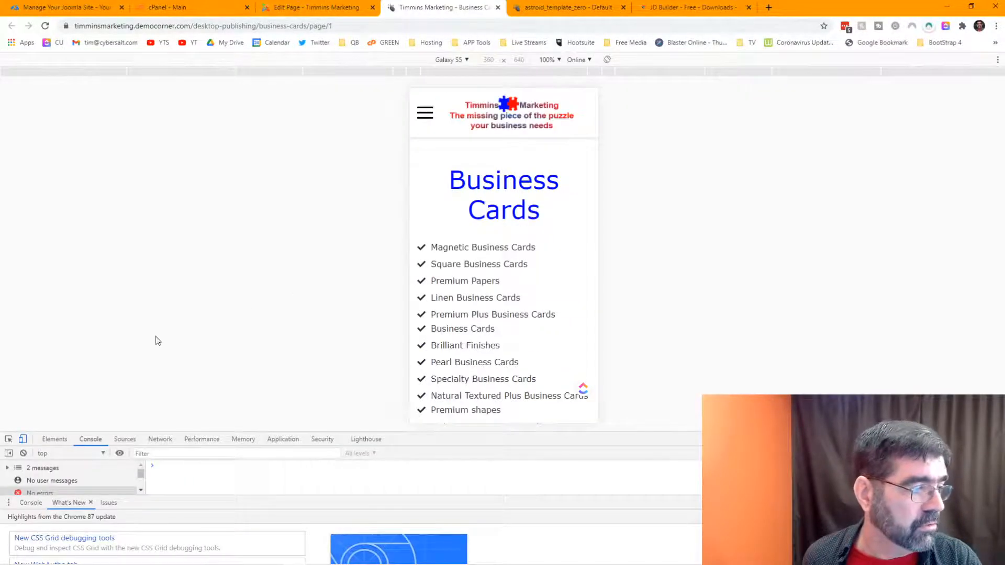
pyautogui.click(23, 440)
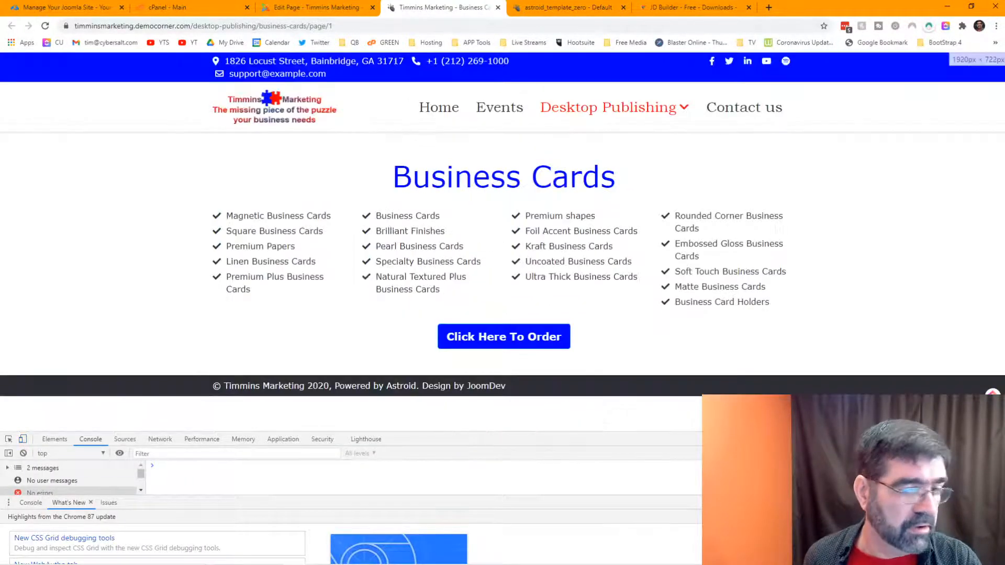
pyautogui.click(999, 439)
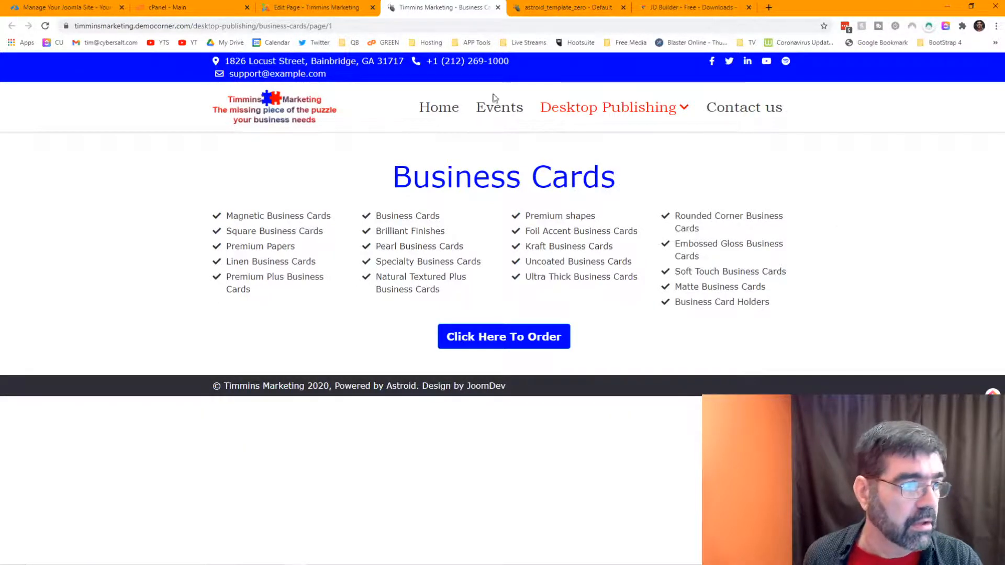
# Step: Go to the site's Home page and from there open the Events page
pyautogui.click(433, 110)
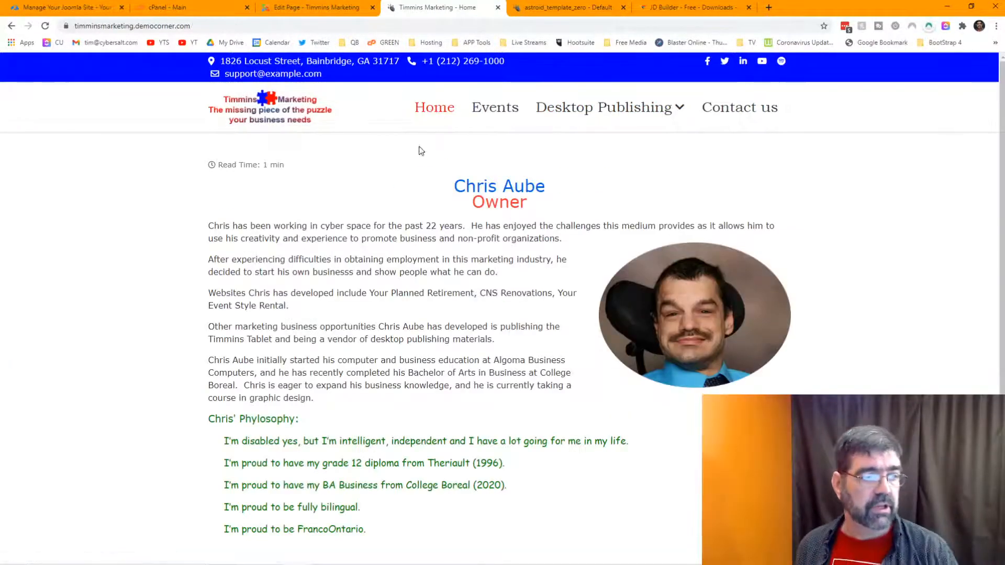
pyautogui.scroll(-1, 424, 263)
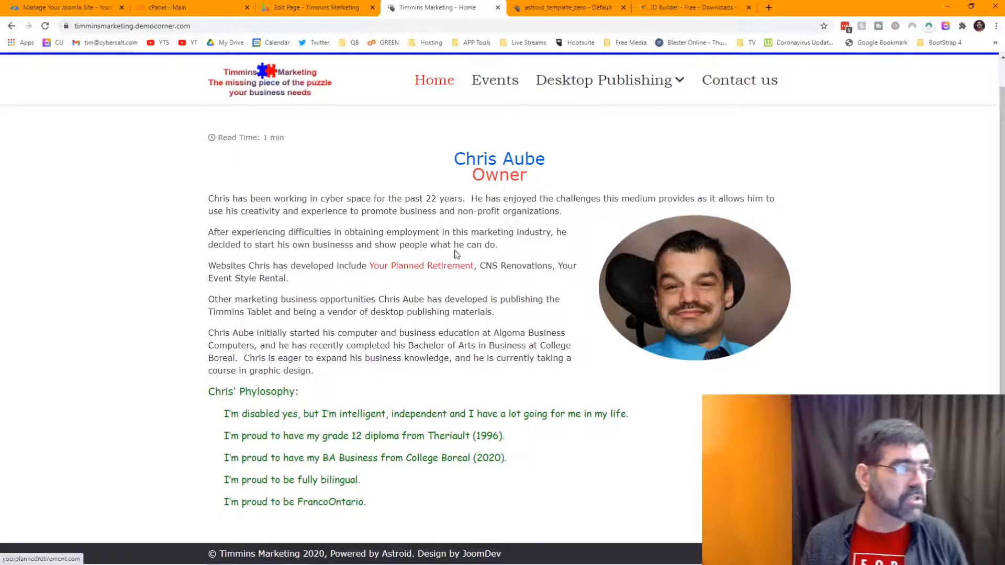
pyautogui.click(485, 90)
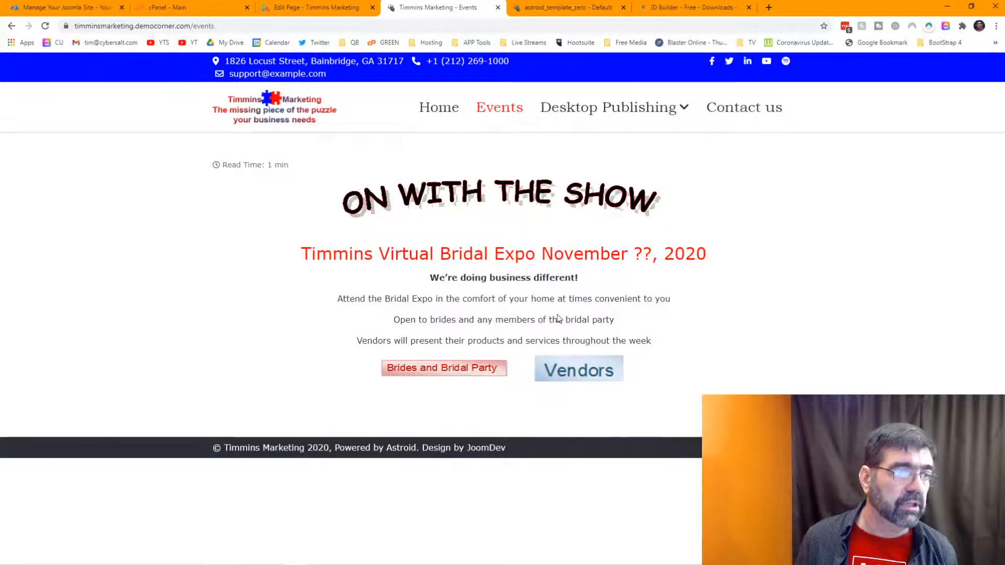
# Step: Visit the Clothing, Bags & Promo and General pages under Desktop Publishing, then Contact us
pyautogui.moveTo(606, 109)
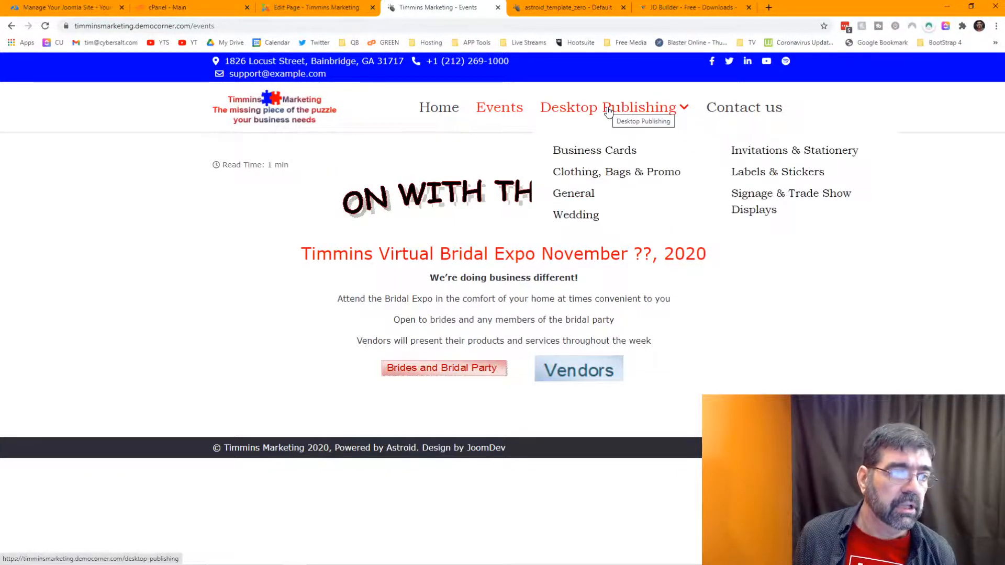
pyautogui.click(606, 176)
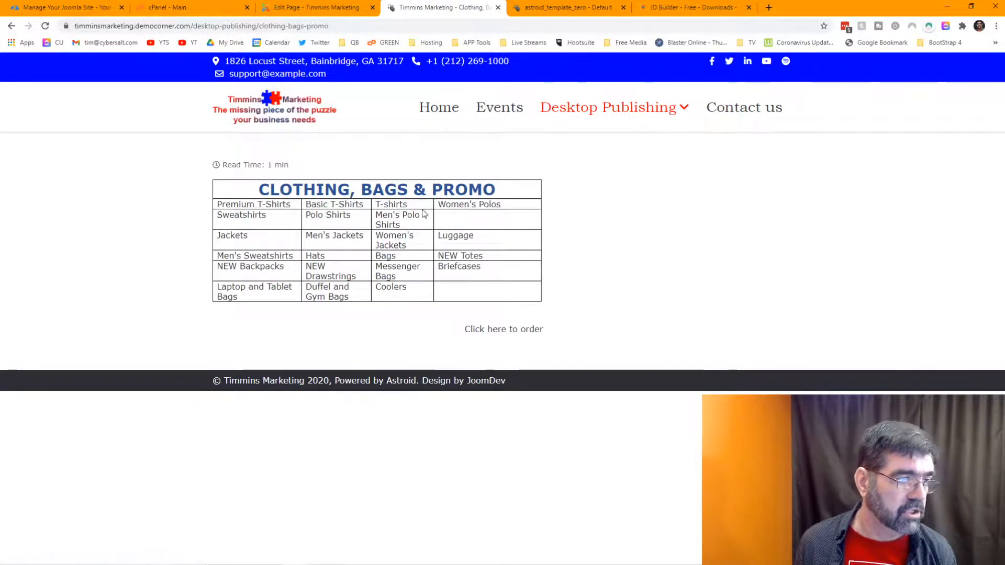
pyautogui.moveTo(646, 108)
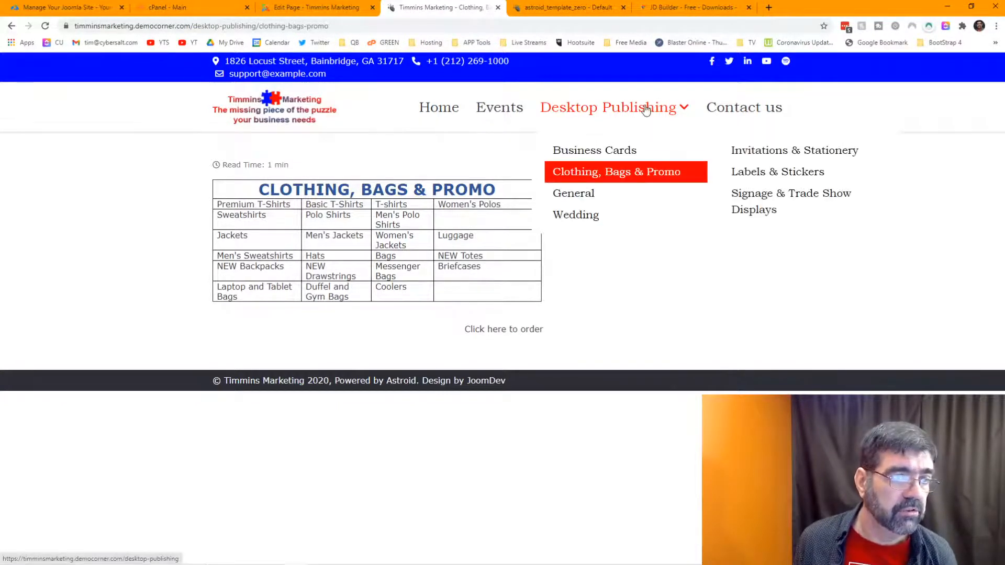
pyautogui.click(591, 195)
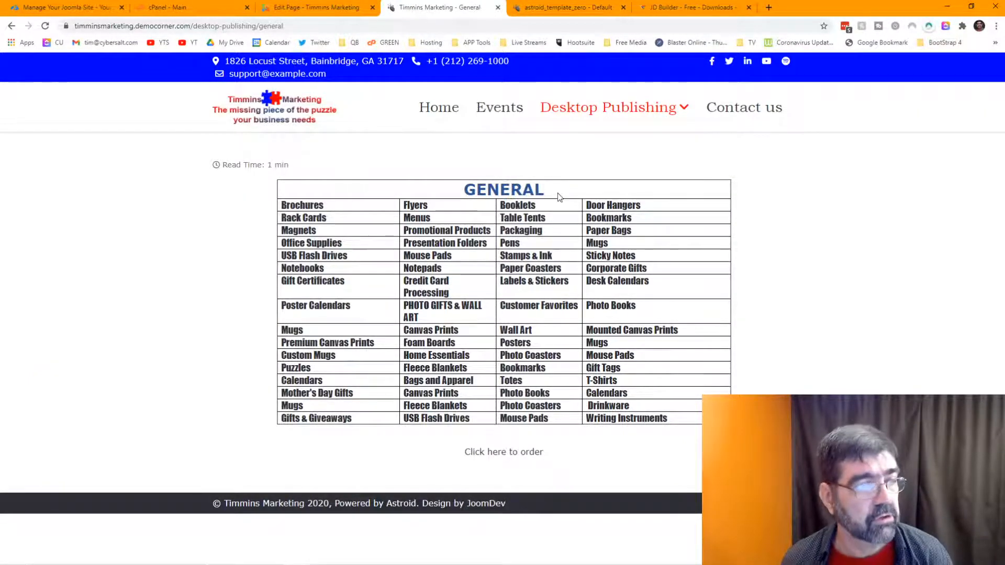
pyautogui.click(710, 111)
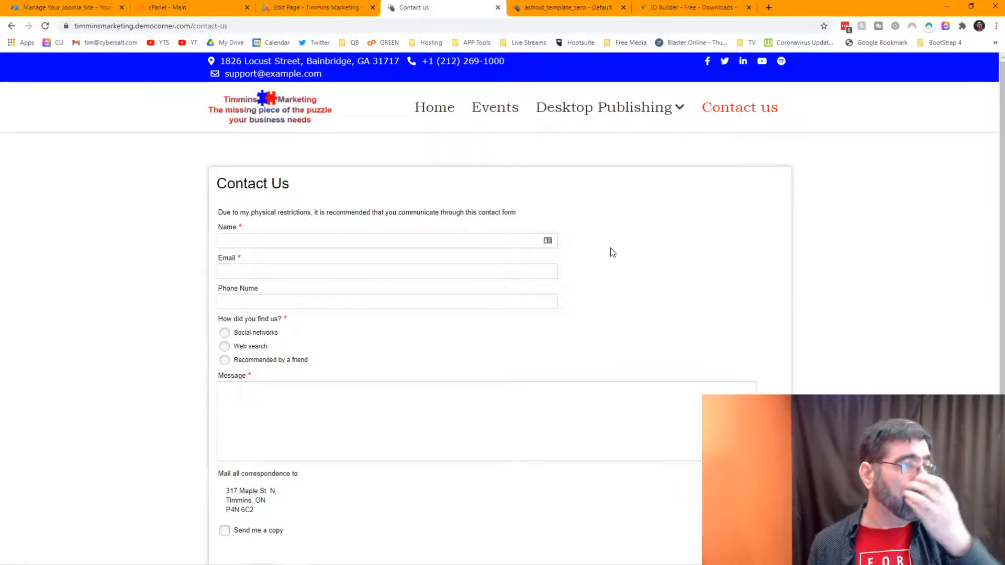
# Step: Return to the site's Home page and scroll through it
pyautogui.click(307, 115)
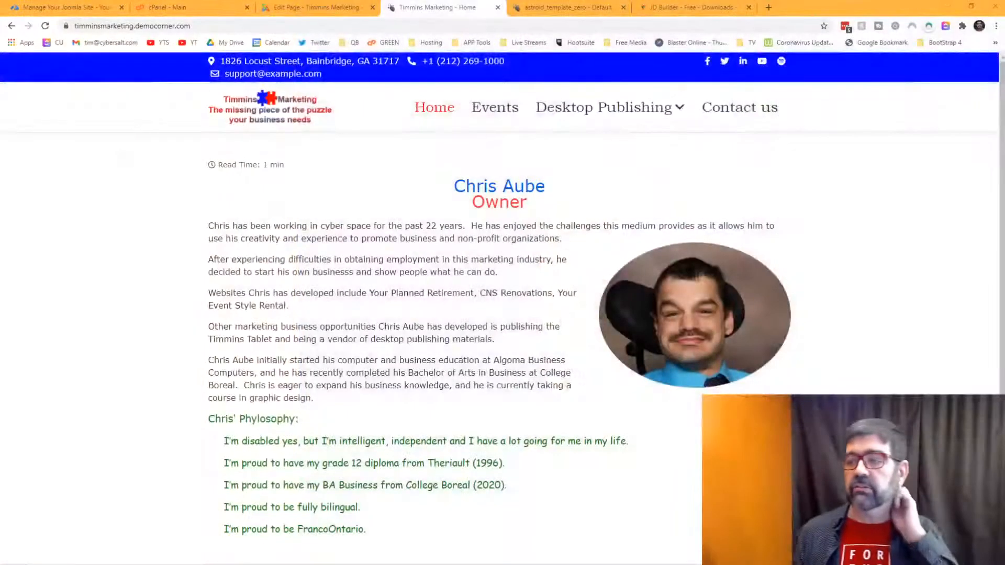
pyautogui.scroll(-1, 409, 197)
pyautogui.scroll(-1, 409, 197)
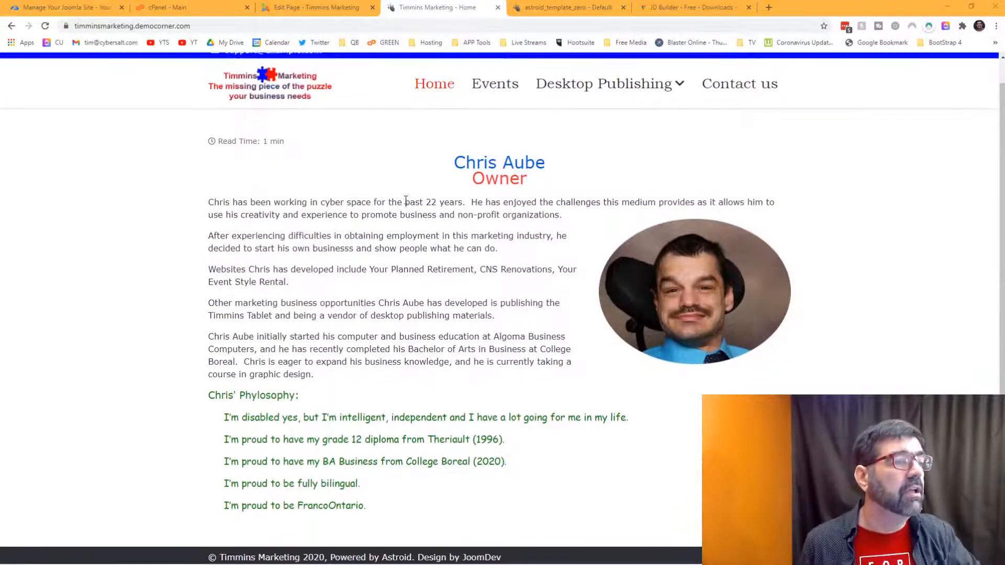
pyautogui.scroll(1, 406, 200)
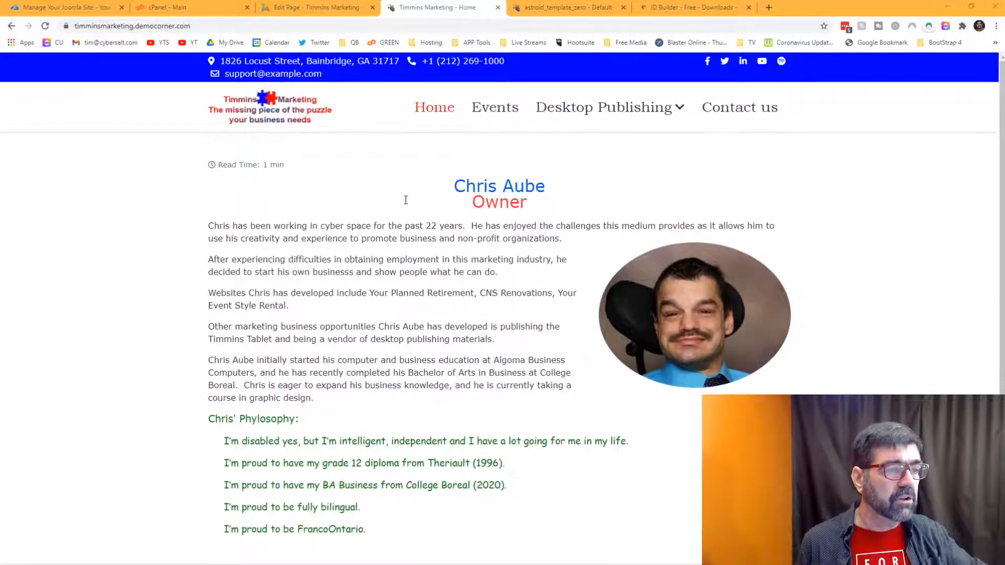
pyautogui.scroll(-1, 405, 200)
pyautogui.scroll(1, 406, 200)
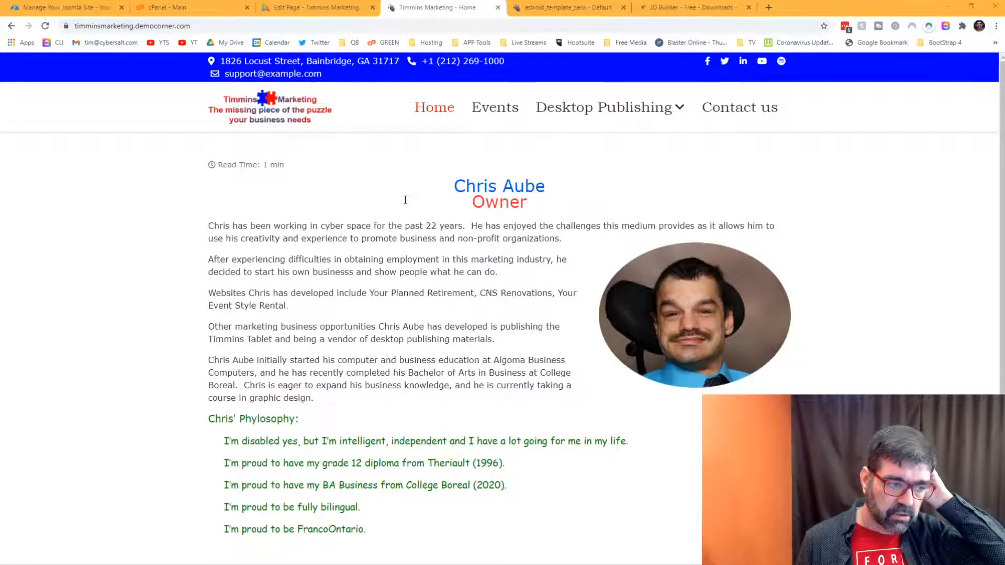
# Step: Check the Events page, then scroll through the Desktop Publishing overview page
pyautogui.click(497, 118)
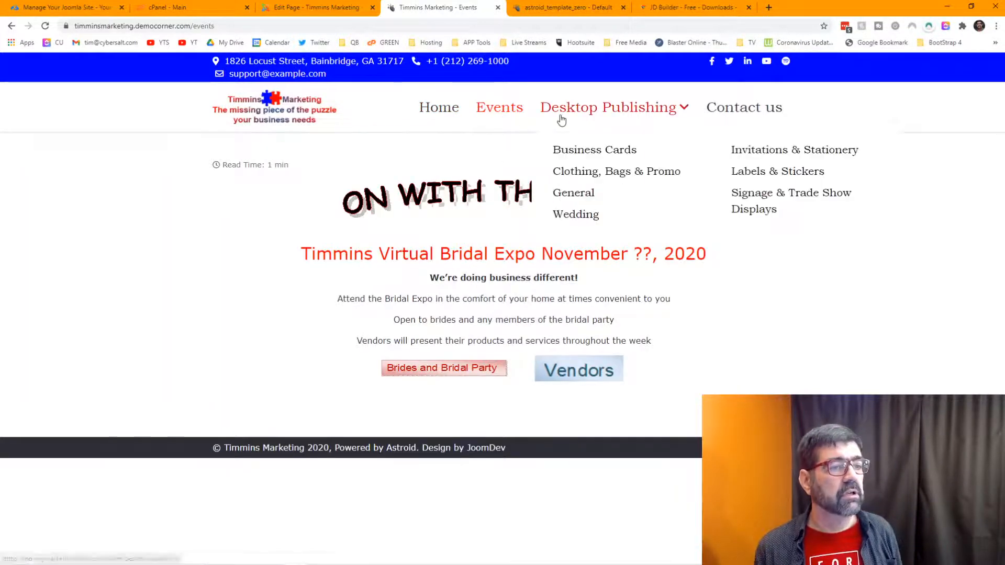
pyautogui.click(561, 120)
pyautogui.scroll(-1, 531, 224)
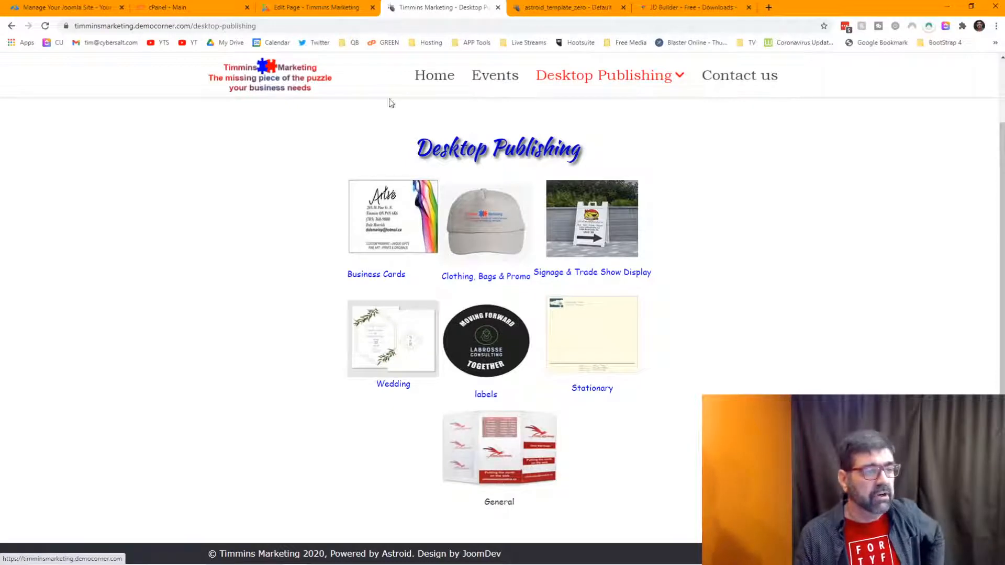
pyautogui.scroll(1, 433, 148)
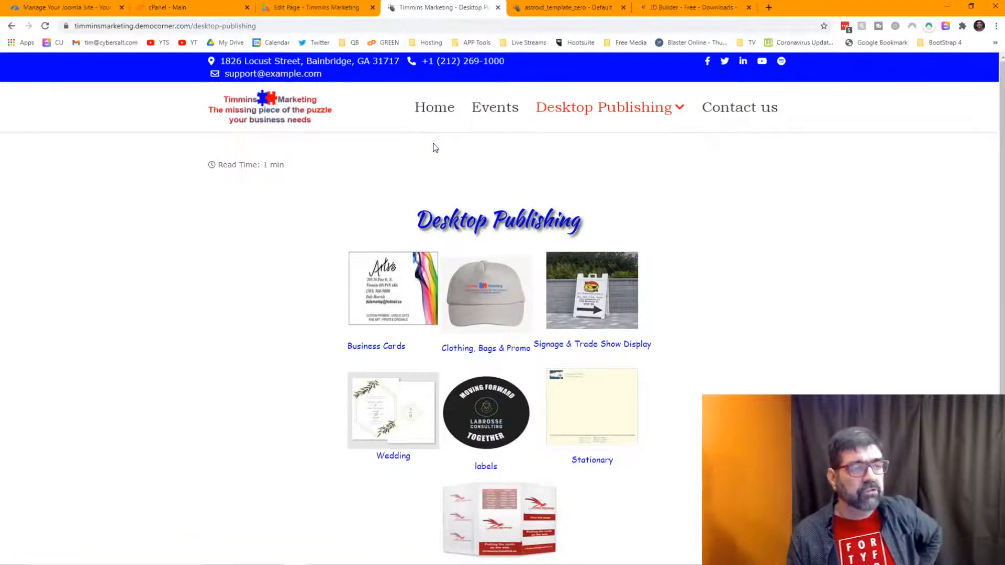
pyautogui.scroll(-1, 433, 148)
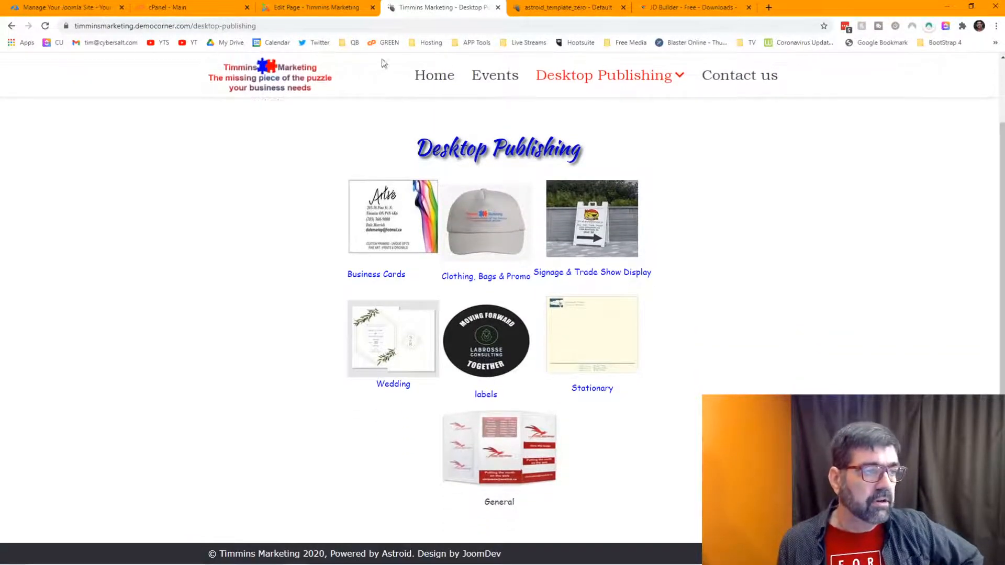
pyautogui.scroll(1, 335, 116)
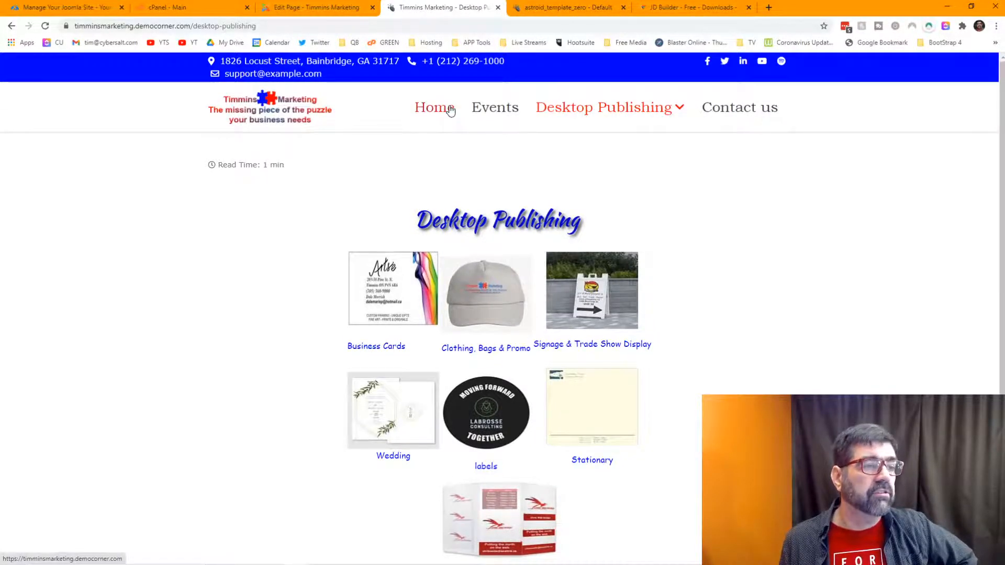
pyautogui.scroll(-1, 451, 110)
# Step: Close the Business Cards page editor in JD Builder and open a new blank browser tab
pyautogui.click(322, 9)
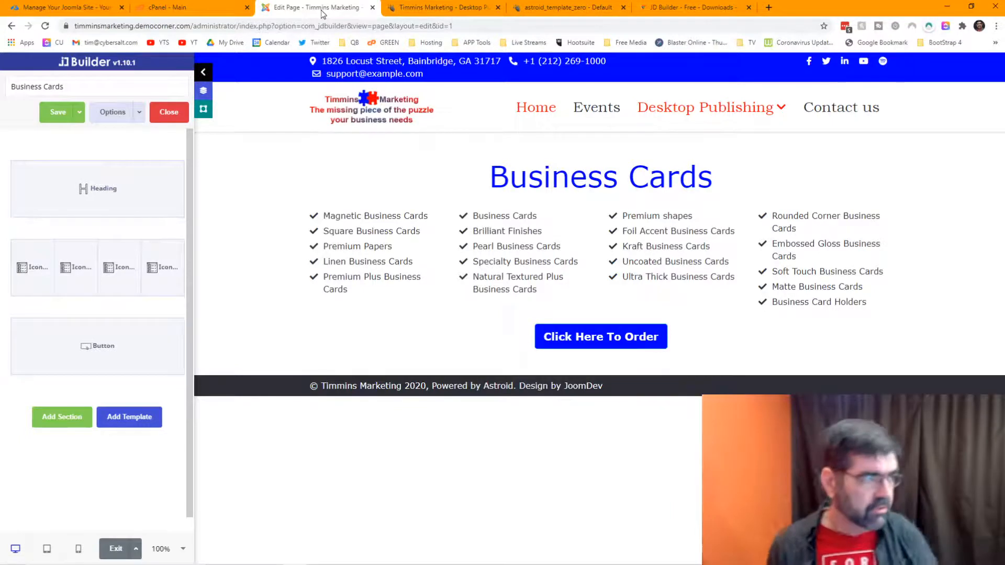
pyautogui.click(158, 111)
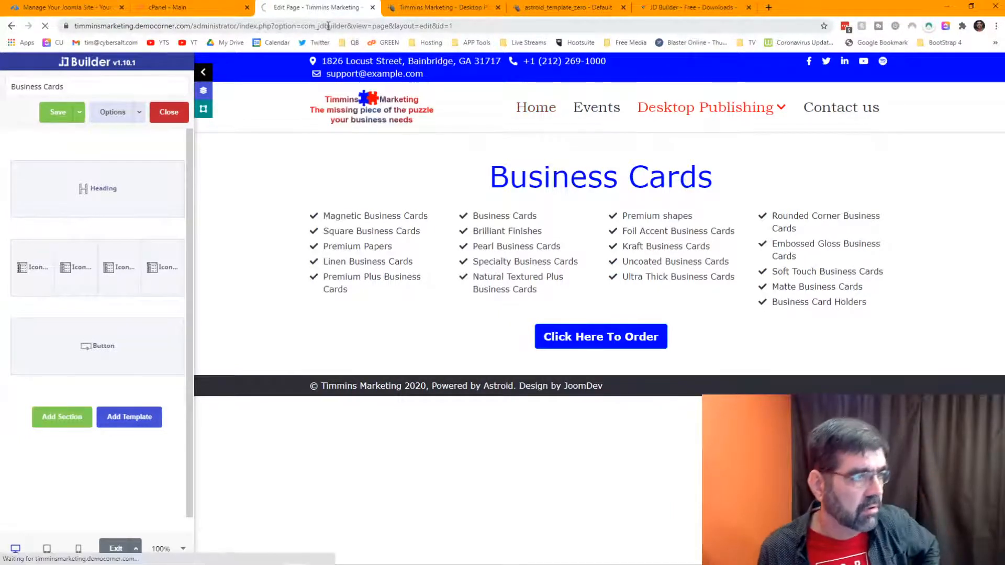
pyautogui.hotkey('ctrl', 't')
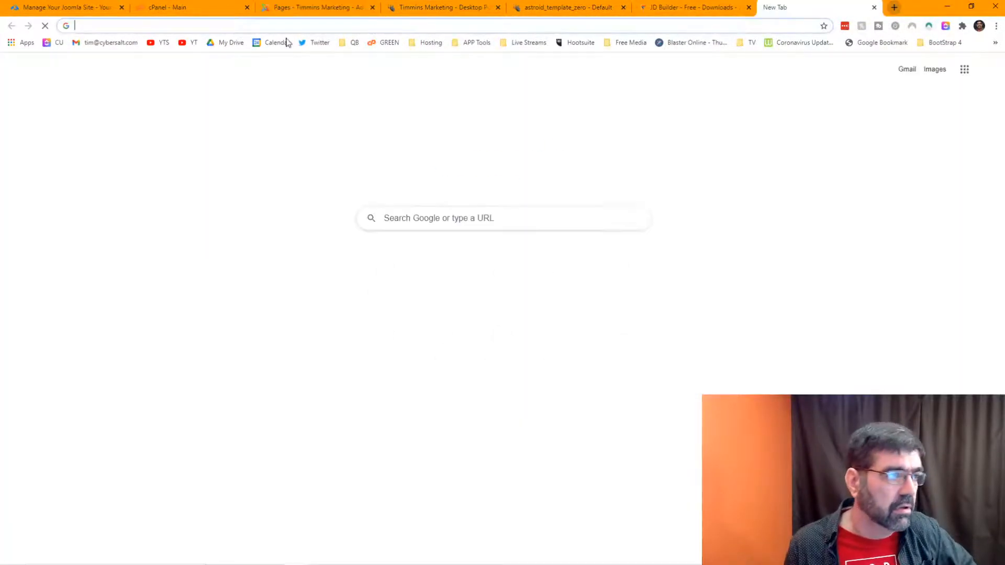
# Step: Bring up the Astroid template's header settings, scrolled to the Sticky Header option
pyautogui.click(286, 8)
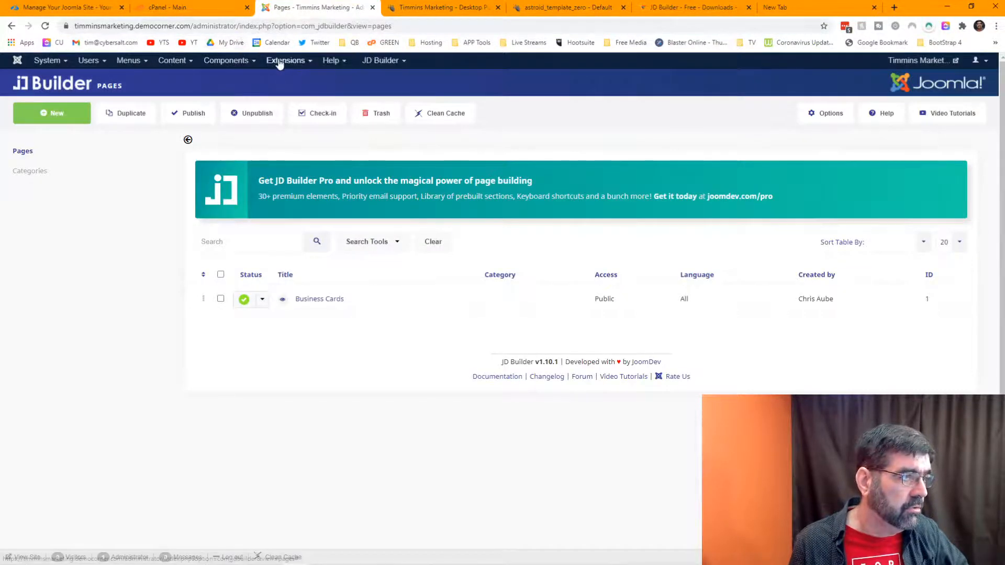
pyautogui.click(419, 9)
pyautogui.click(519, 9)
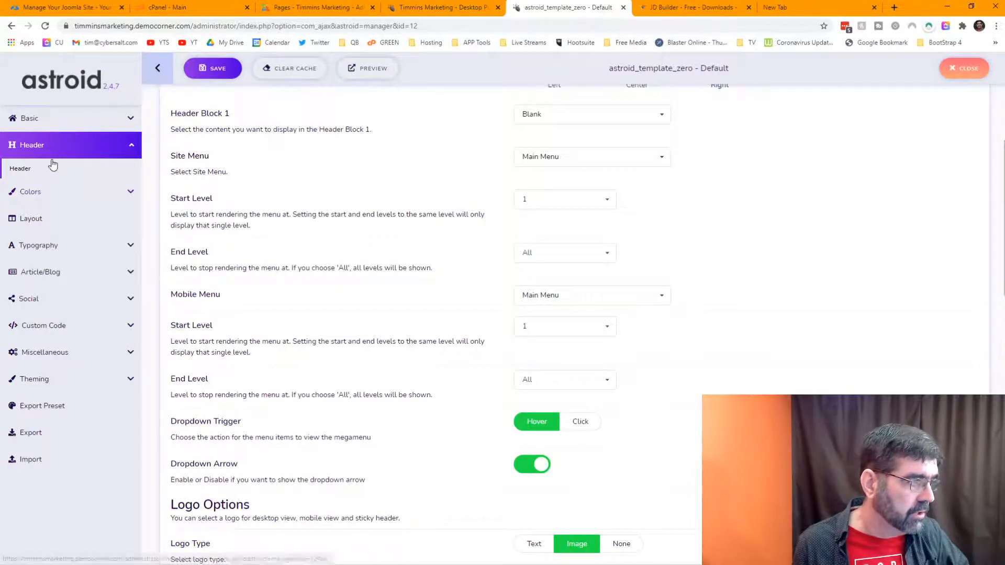
pyautogui.scroll(-8, 350, 203)
pyautogui.scroll(-3, 350, 203)
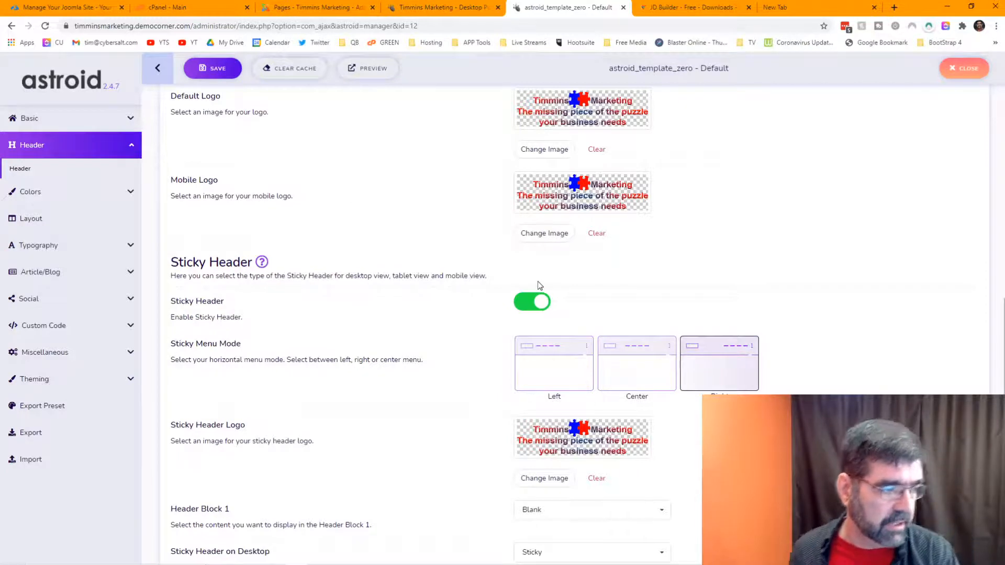
pyautogui.scroll(-2, 478, 297)
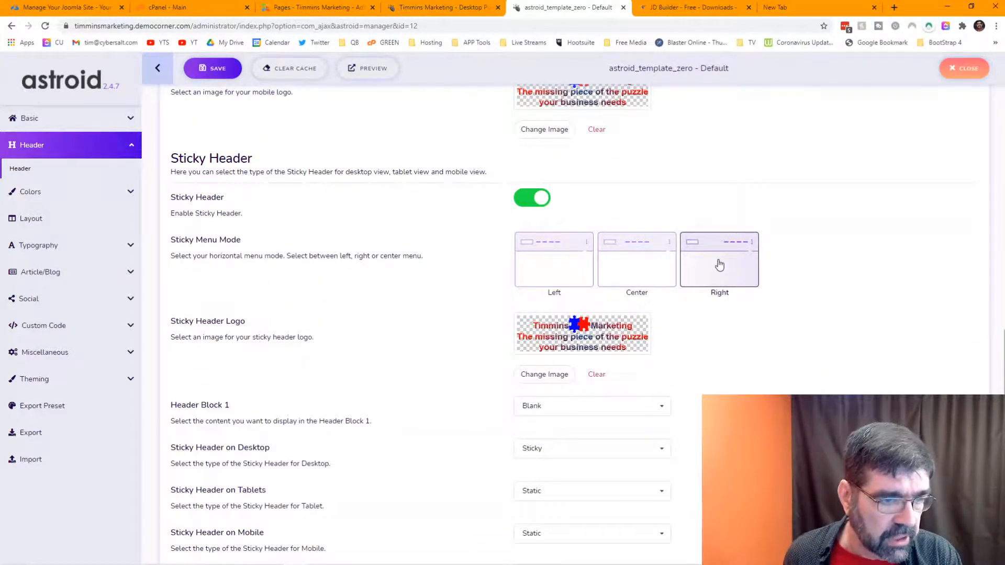
# Step: Toggle Sticky Header off and back on, then open its help documentation
pyautogui.click(541, 201)
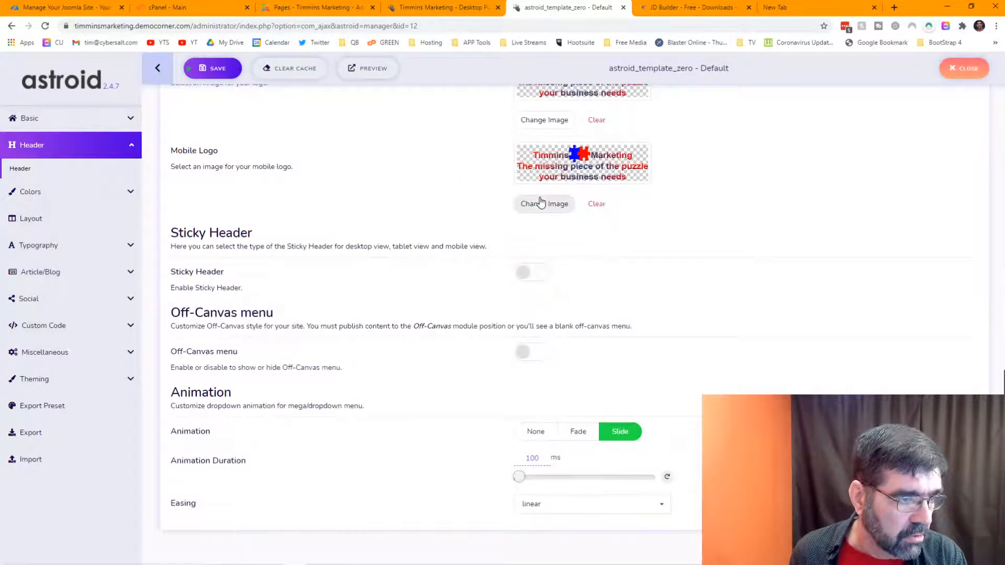
pyautogui.click(526, 277)
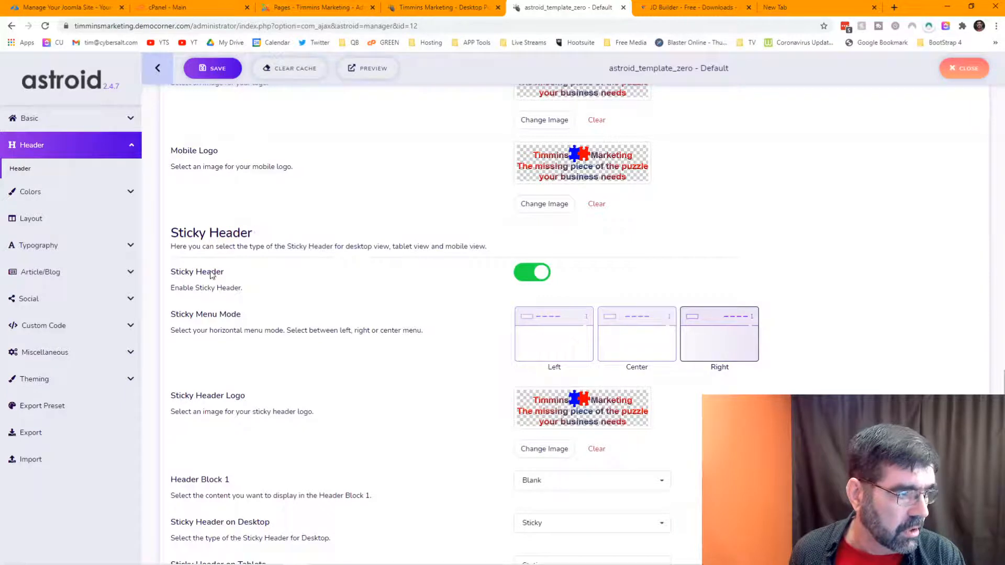
pyautogui.click(262, 234)
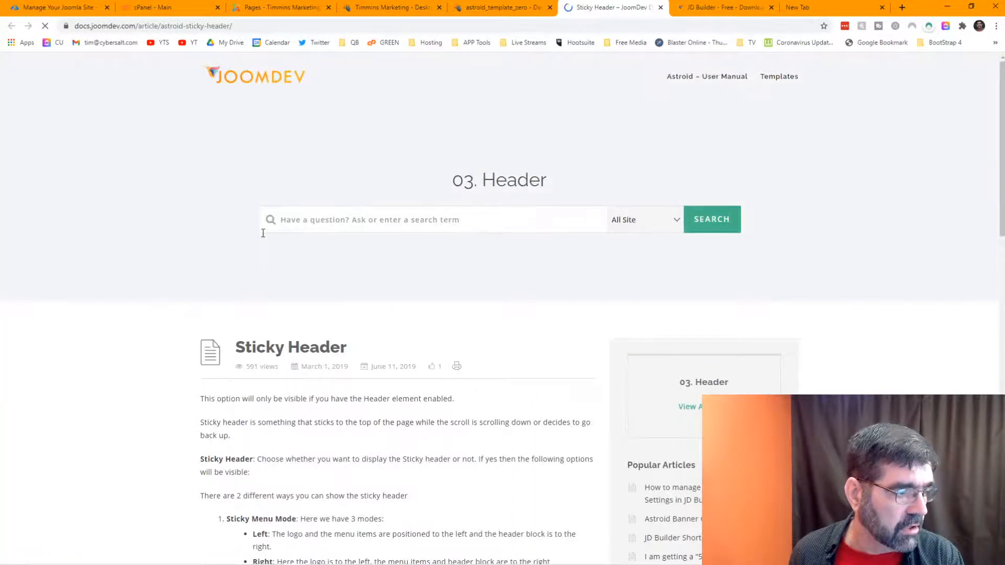
# Step: Scroll through the JoomDev Sticky Header documentation article
pyautogui.scroll(-3, 264, 238)
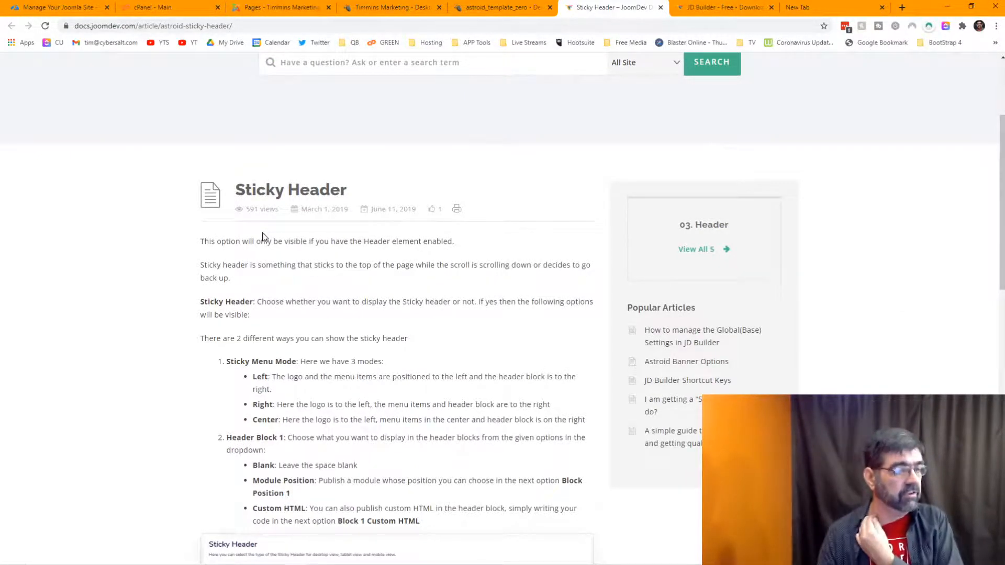
pyautogui.scroll(-2, 332, 258)
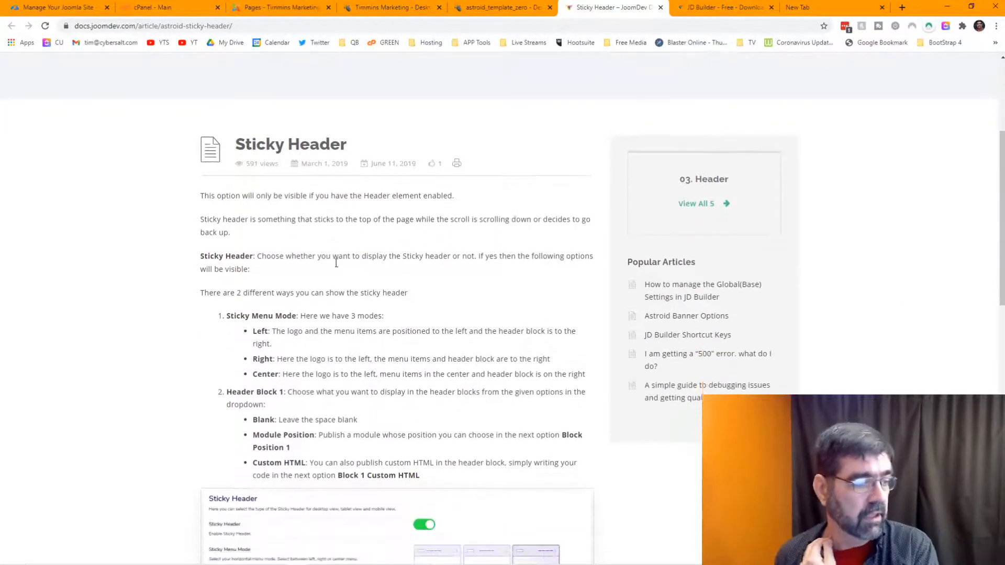
pyautogui.click(491, 7)
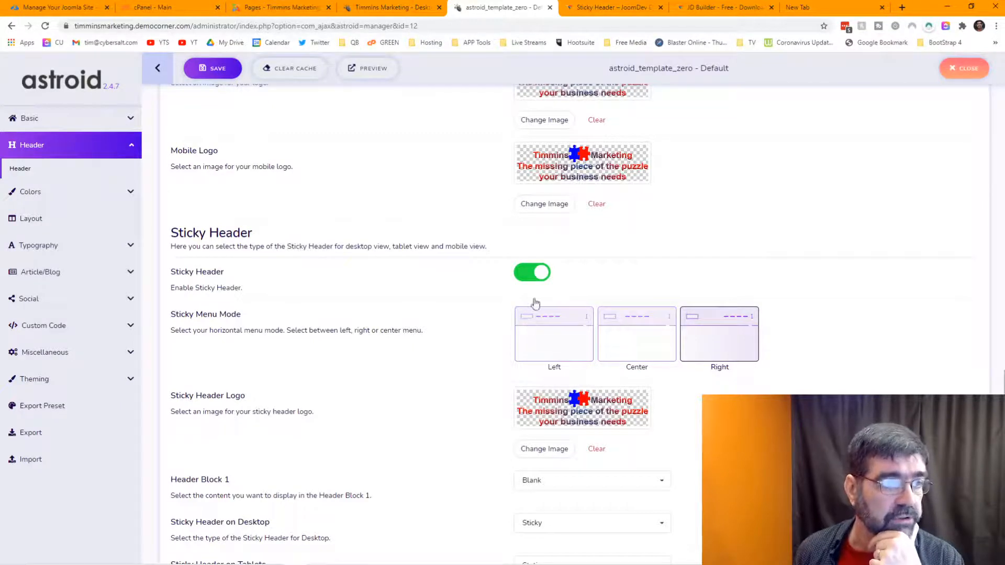
pyautogui.click(623, 9)
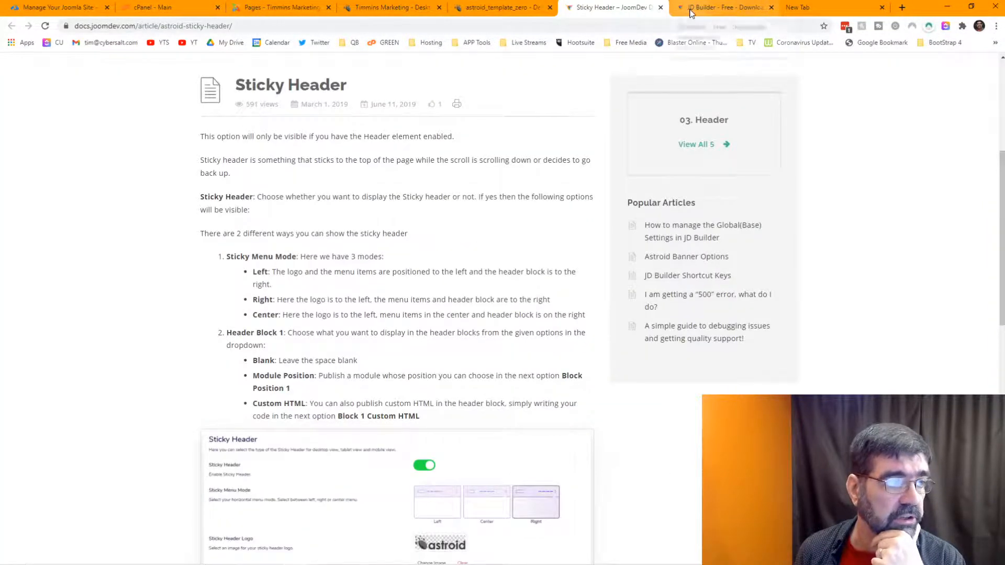
# Step: Scroll the live Desktop Publishing page to watch its header, then return to the template settings
pyautogui.click(394, 13)
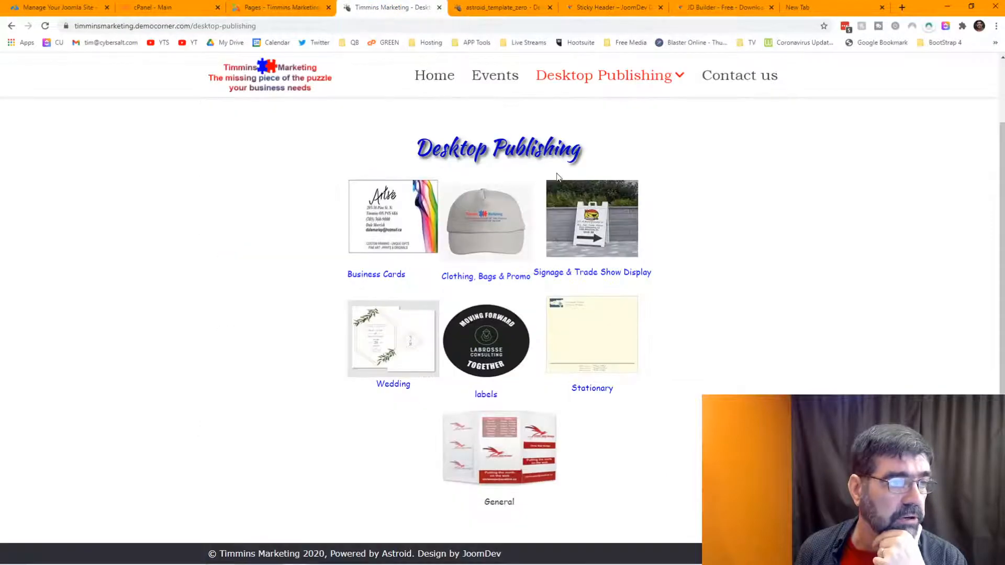
pyautogui.scroll(2, 715, 183)
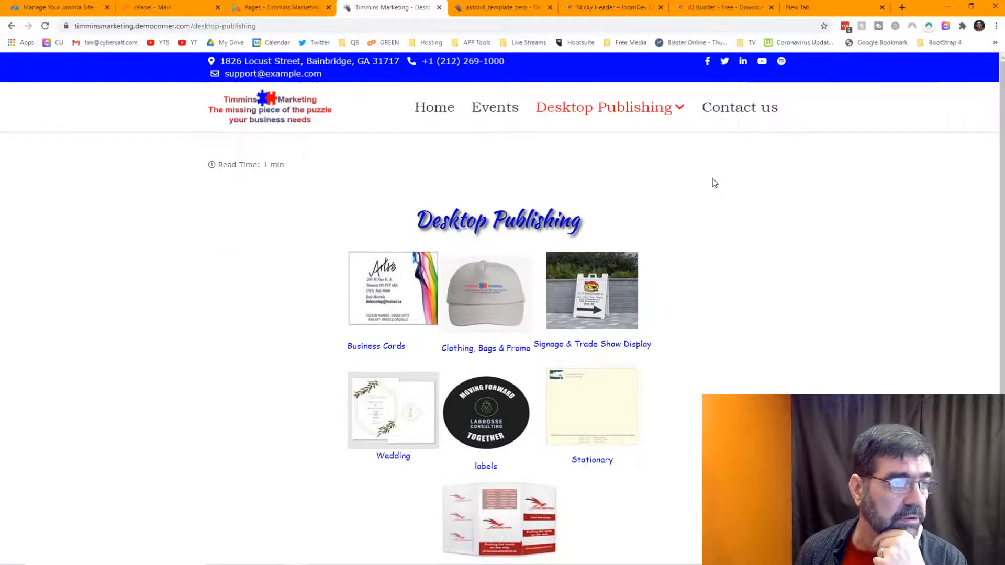
pyautogui.scroll(-3, 715, 183)
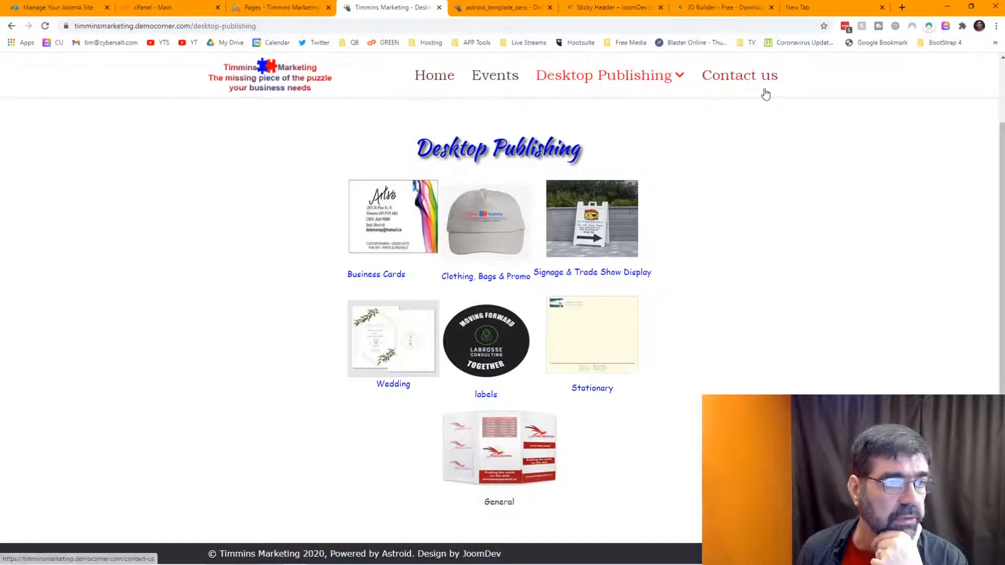
pyautogui.click(500, 8)
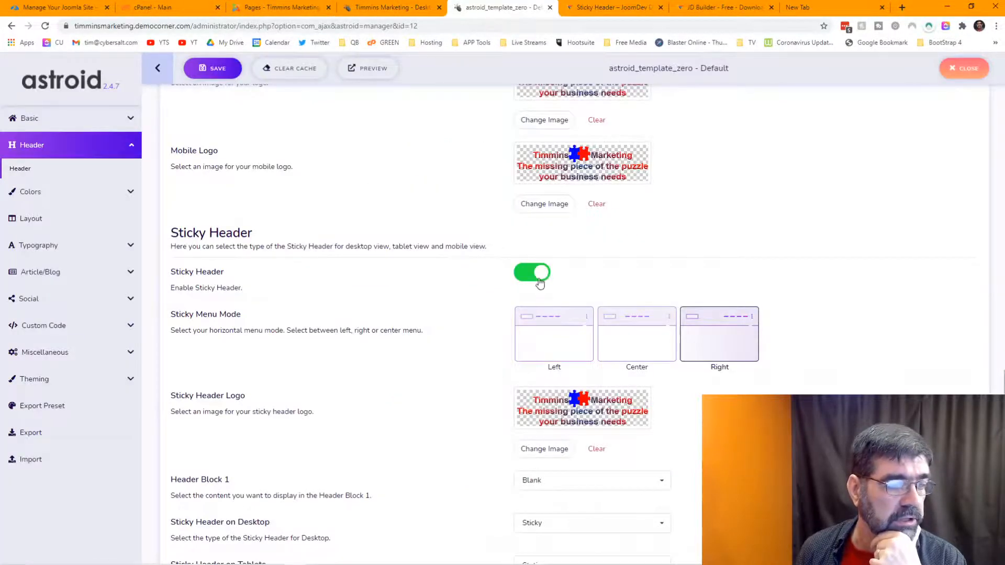
# Step: Try Left and Center for Sticky Menu Mode, settle on Left, and scroll the remaining header options
pyautogui.click(558, 334)
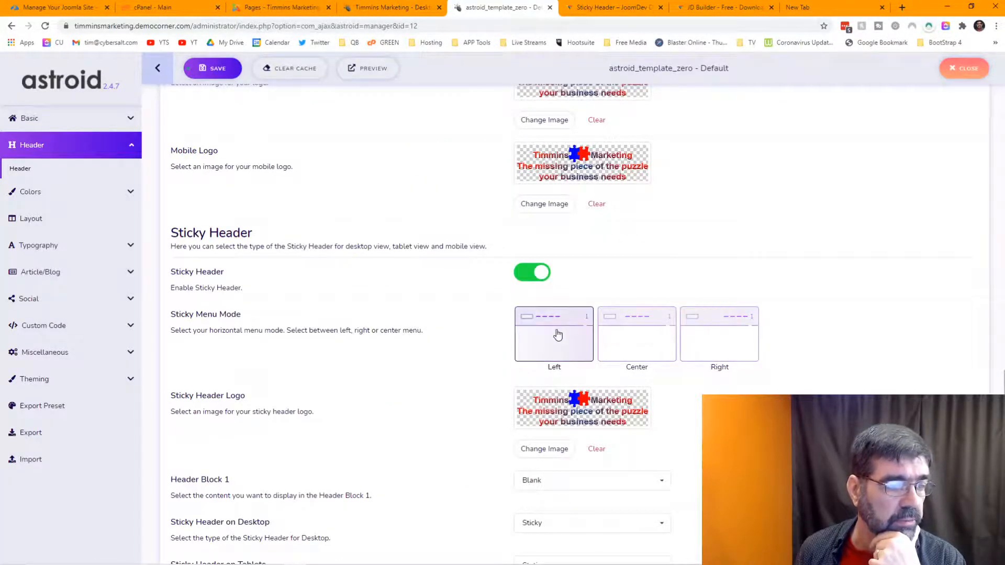
pyautogui.click(641, 350)
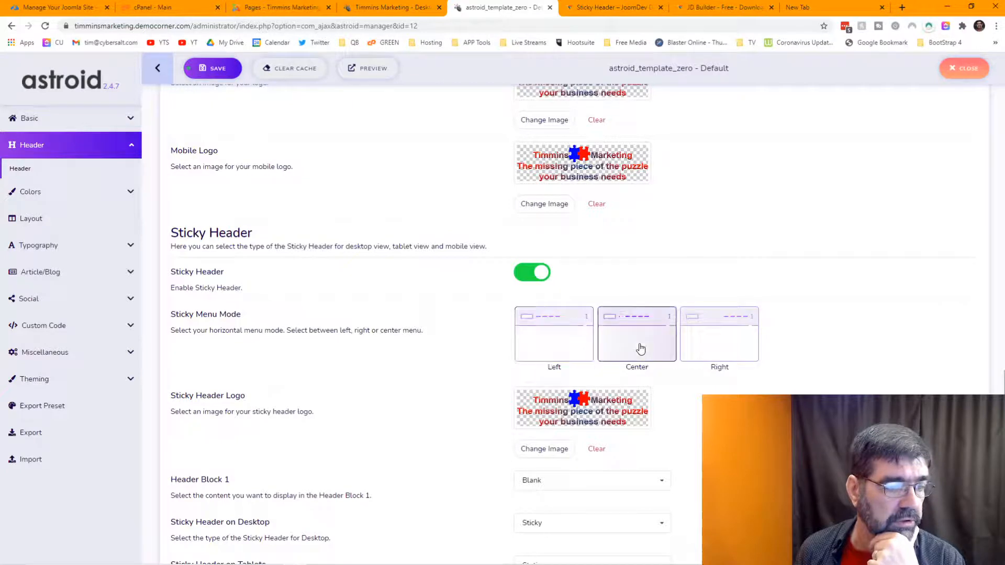
pyautogui.click(581, 354)
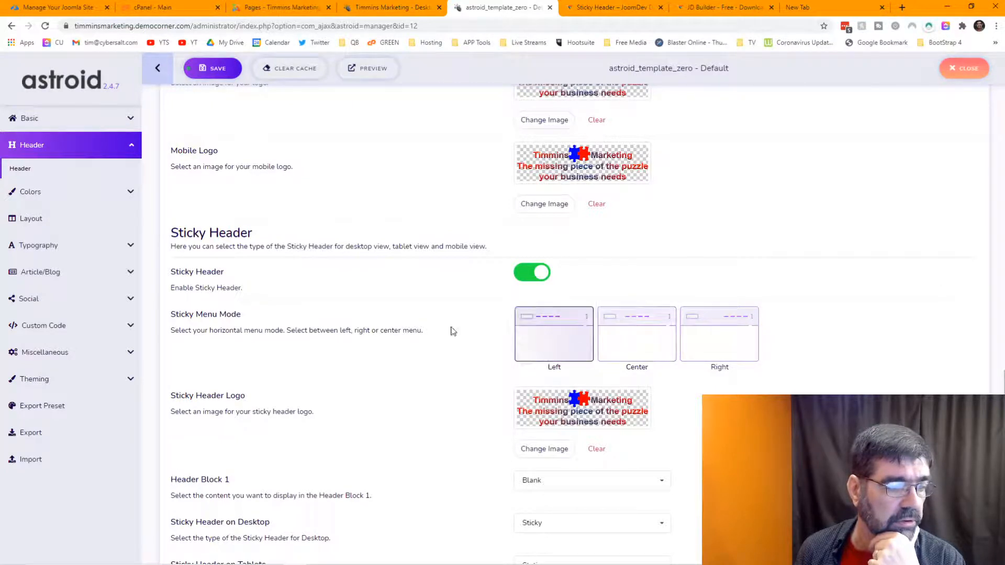
pyautogui.scroll(-3, 425, 295)
pyautogui.scroll(-3, 425, 294)
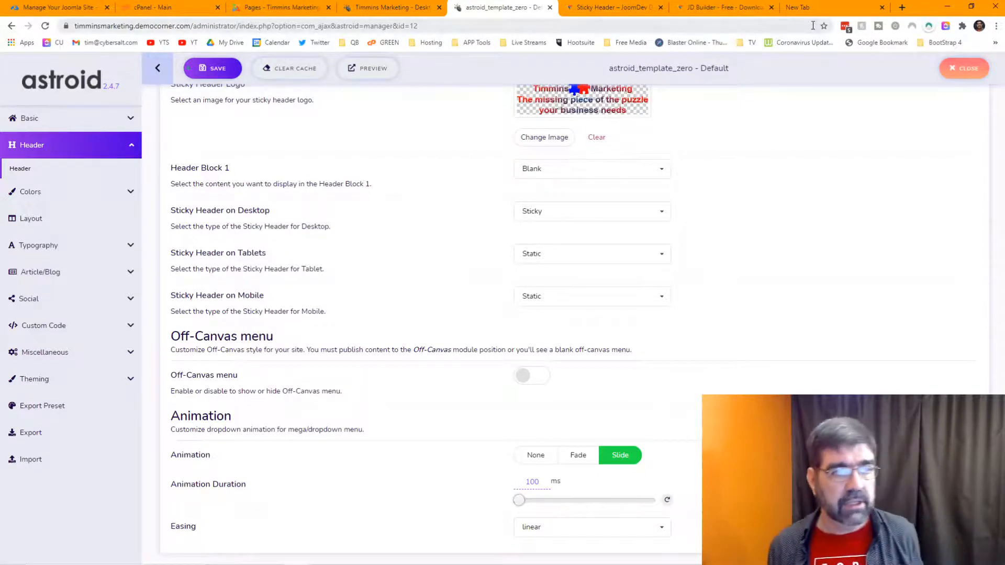
# Step: In a new tab, run the earlier 'ascplweb' search from the omnibox suggestions
pyautogui.click(816, 8)
pyautogui.click(696, 20)
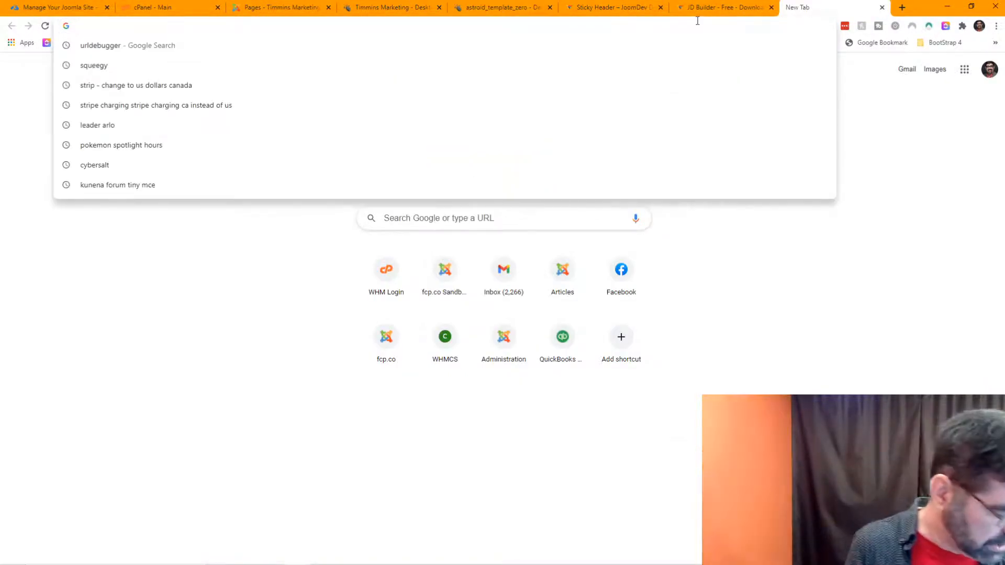
pyautogui.write('a')
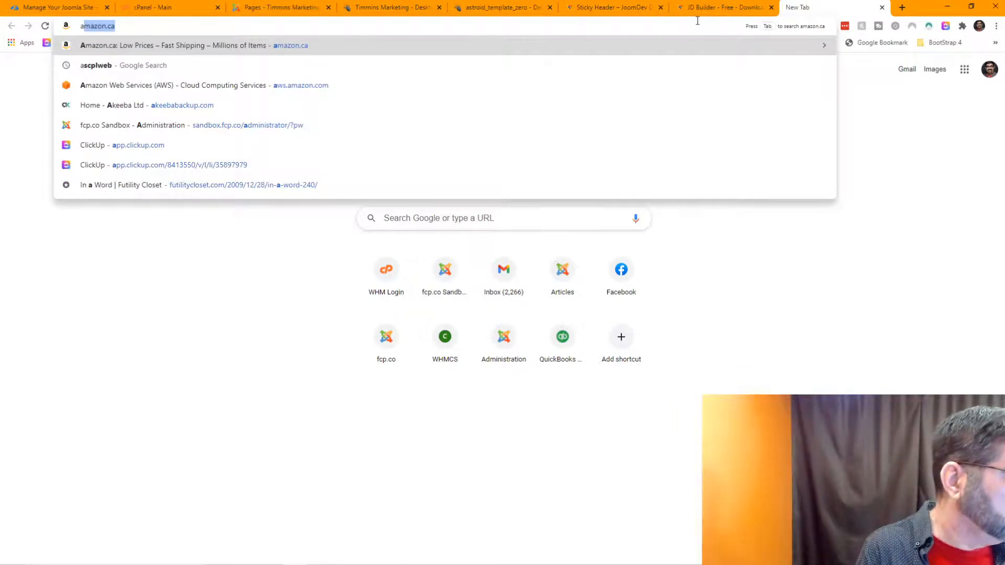
pyautogui.press('Down')
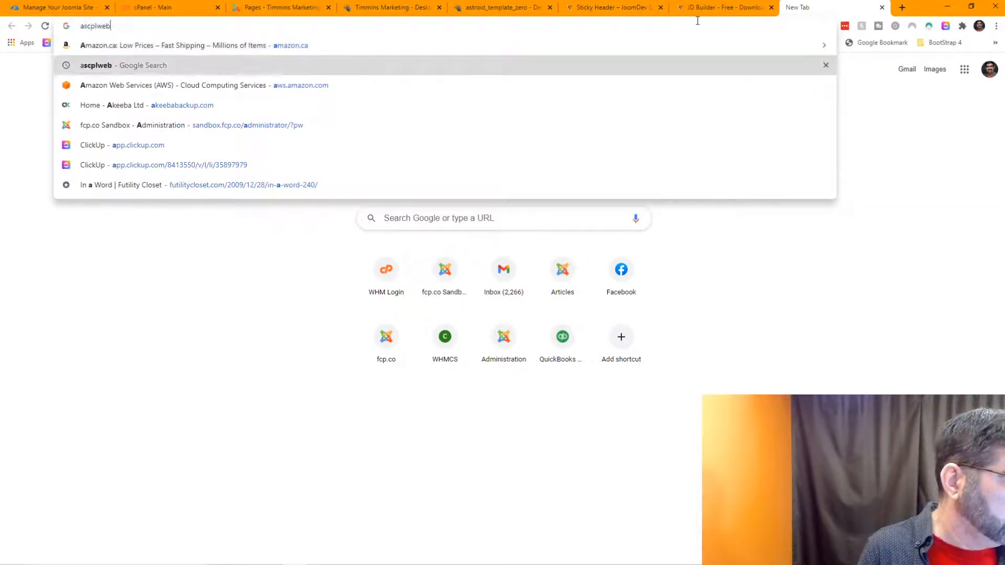
pyautogui.press('Down')
pyautogui.press('Up')
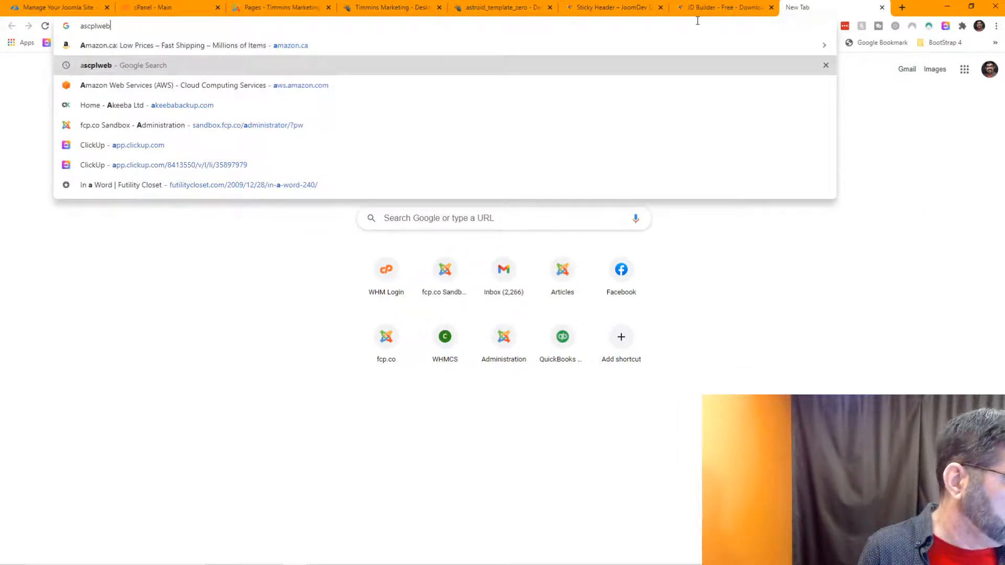
pyautogui.press('Return')
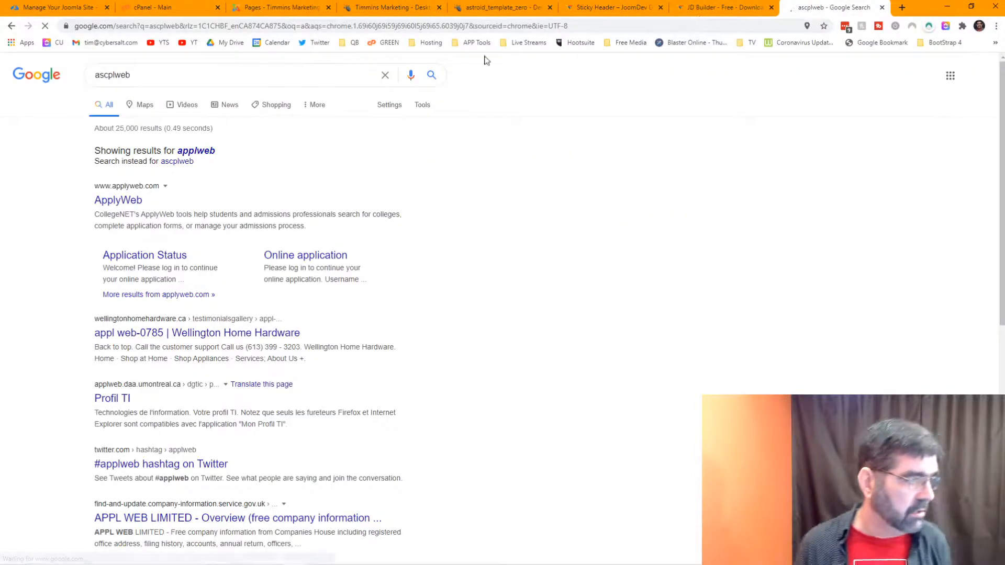
# Step: Replace the query with 'akron public library' and search
pyautogui.click(197, 68)
pyautogui.hotkey('ctrl', 'a')
pyautogui.write('akron public')
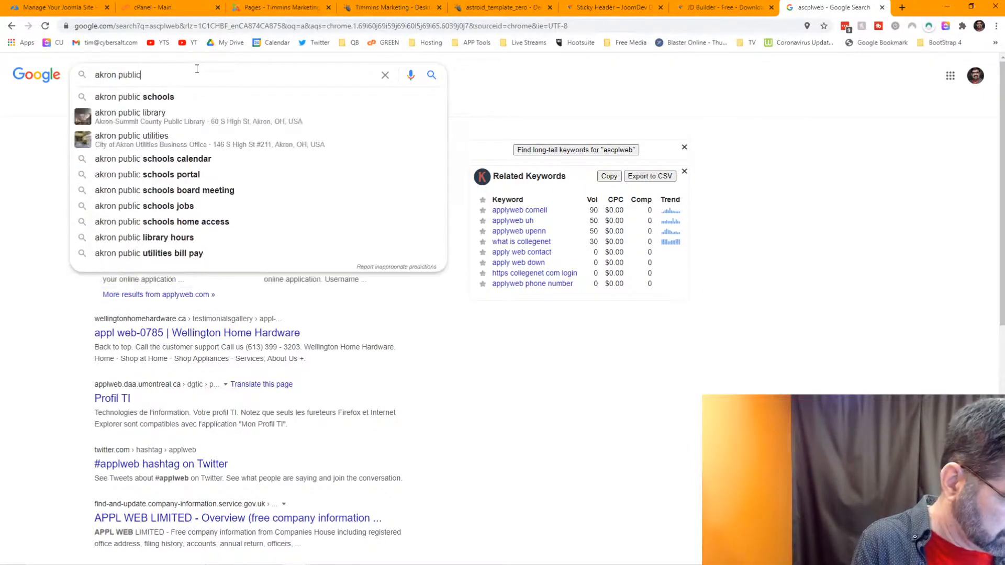
pyautogui.press('BackSpace')
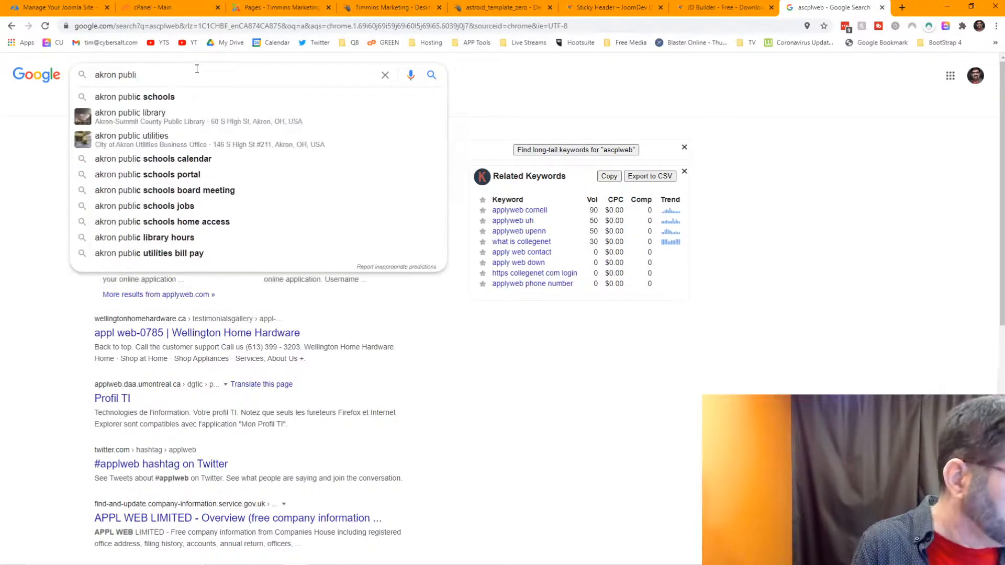
pyautogui.write('c librayr')
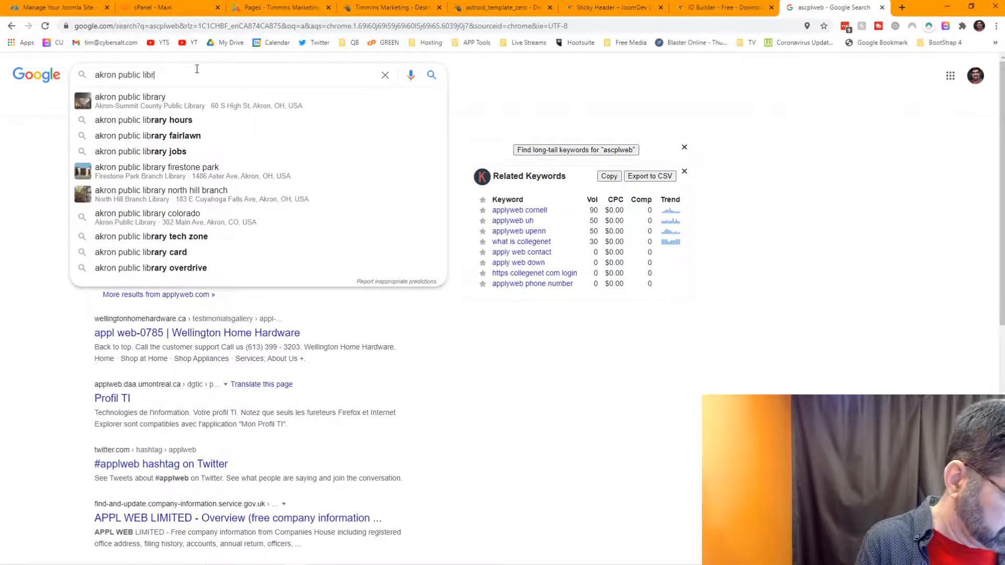
pyautogui.press('BackSpace')
pyautogui.press('BackSpace')
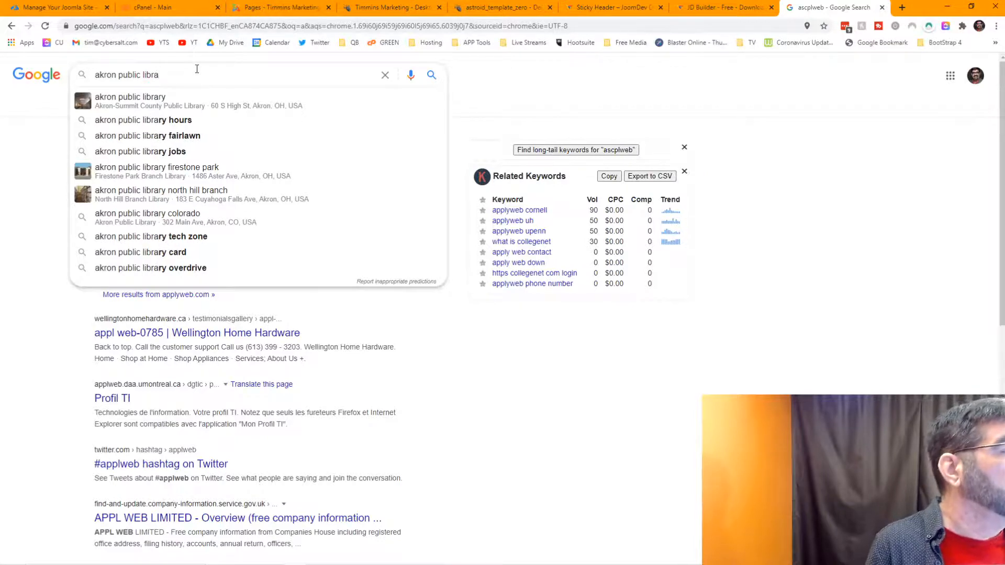
pyautogui.write('ry')
pyautogui.press('Return')
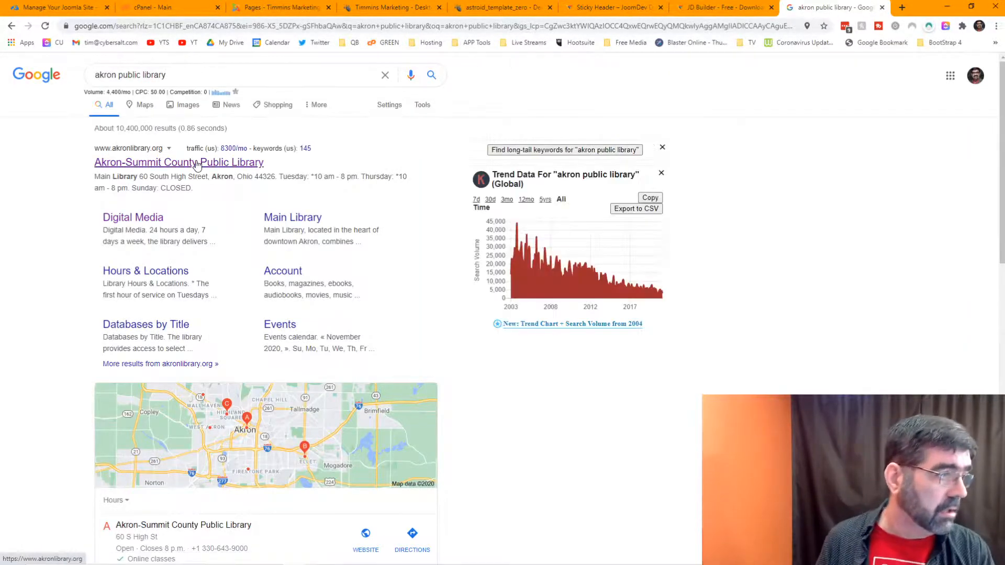
# Step: Open the Akron-Summit County Public Library homepage and copy its web address
pyautogui.click(197, 164)
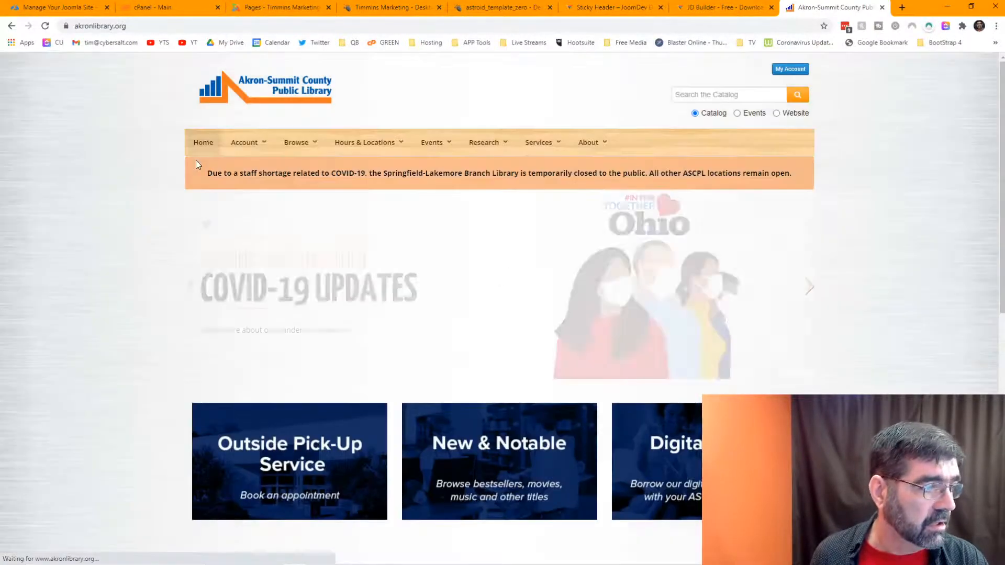
pyautogui.rightClick(177, 26)
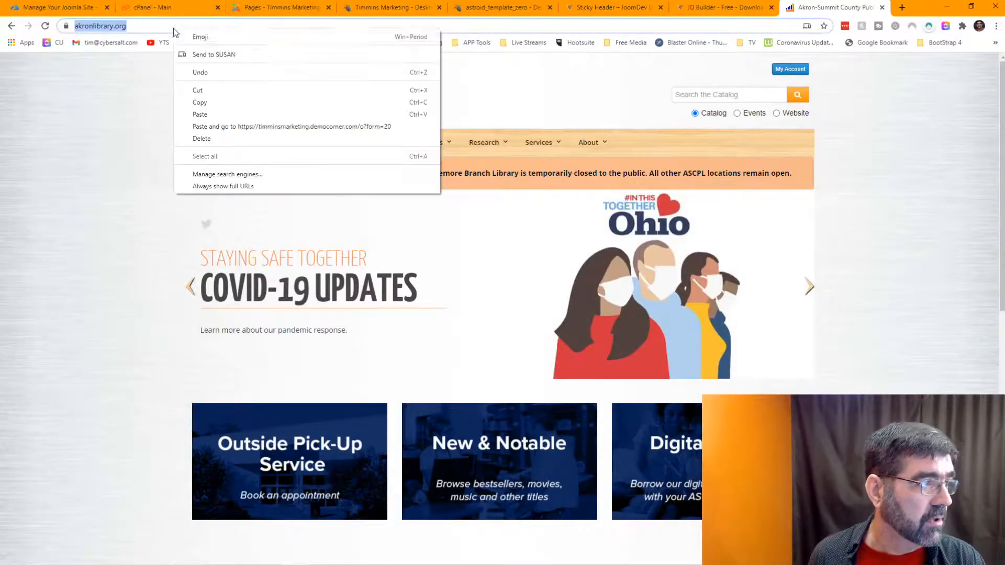
pyautogui.click(212, 101)
pyautogui.hotkey('alt', 'Tab')
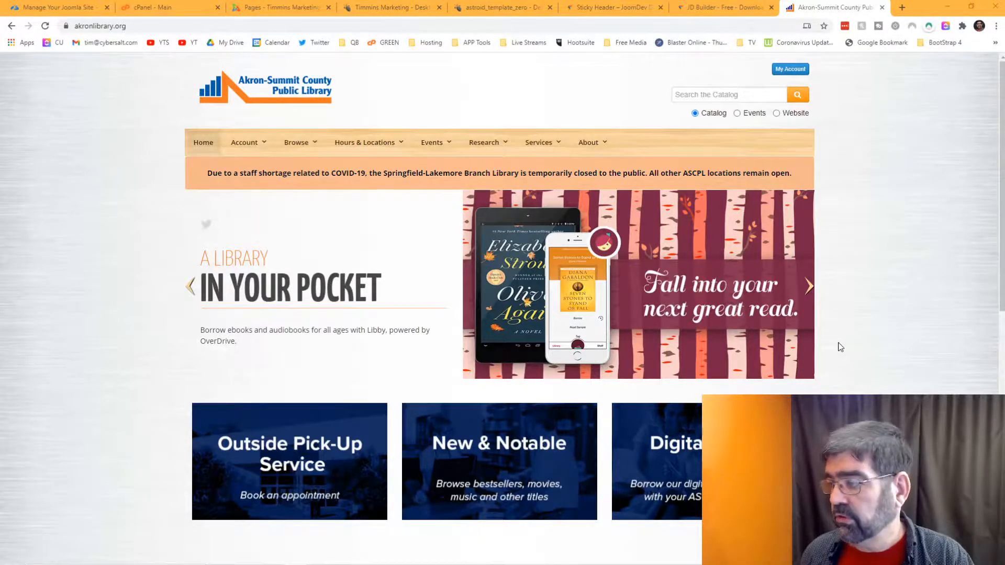
# Step: Open Mobile Services from the Hours & Locations menu and scroll through it
pyautogui.scroll(-9, 768, 259)
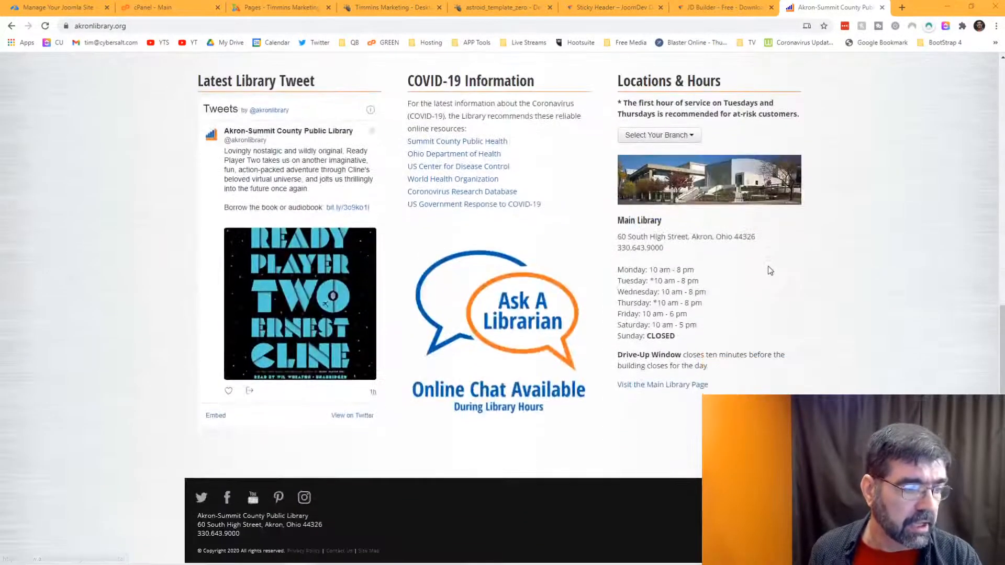
pyautogui.scroll(9, 768, 267)
pyautogui.moveTo(368, 149)
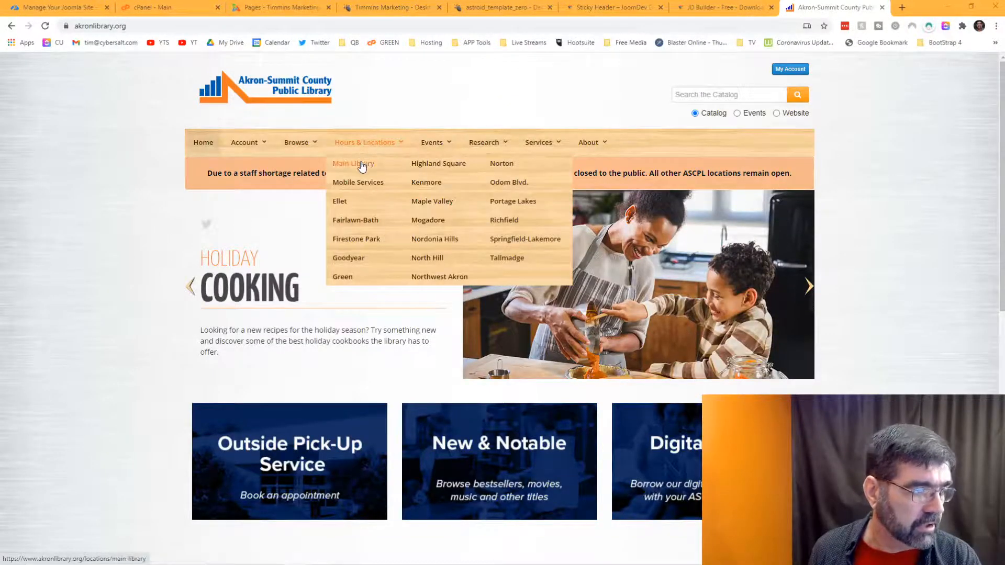
pyautogui.click(358, 188)
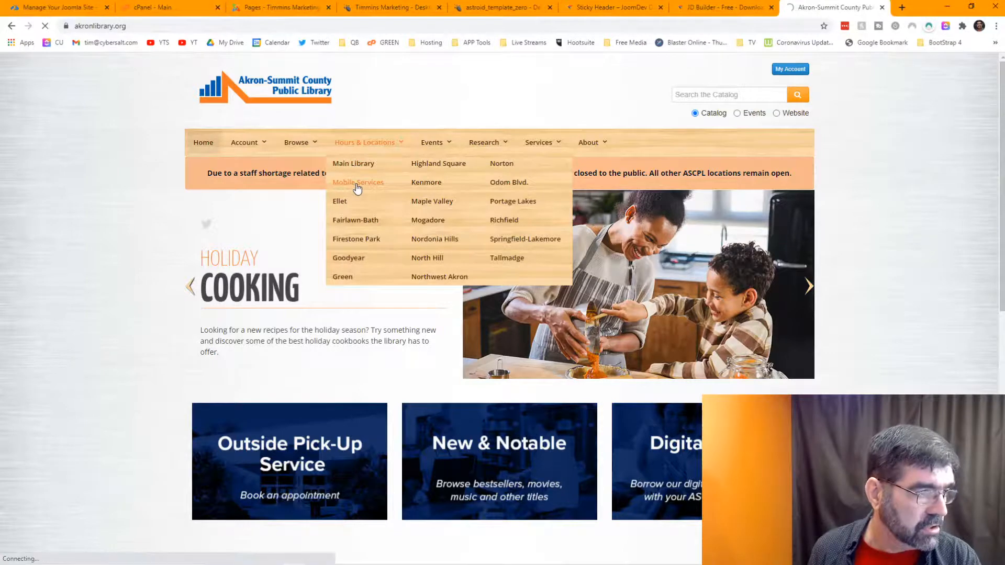
pyautogui.scroll(-4, 433, 234)
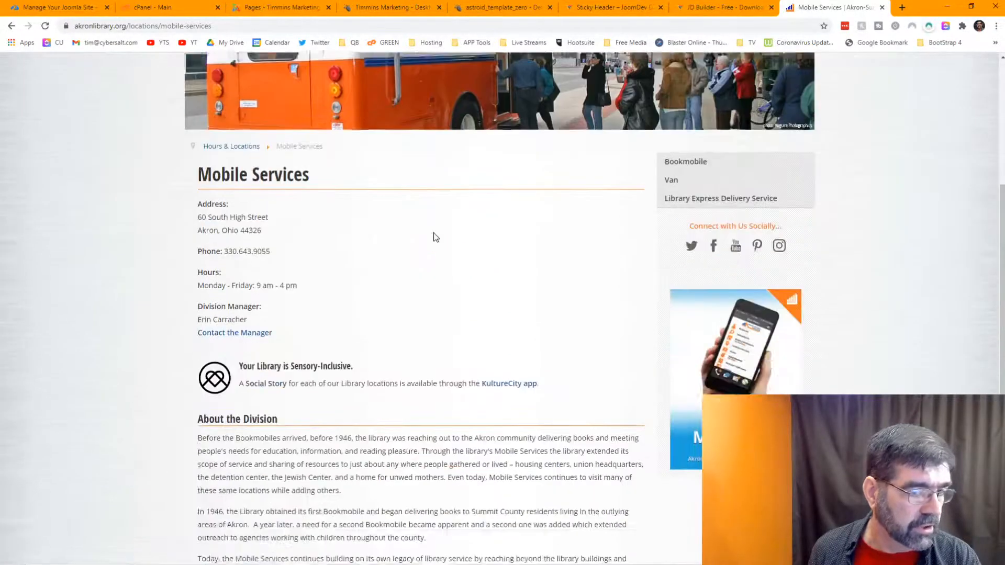
pyautogui.scroll(-3, 433, 233)
pyautogui.scroll(8, 434, 234)
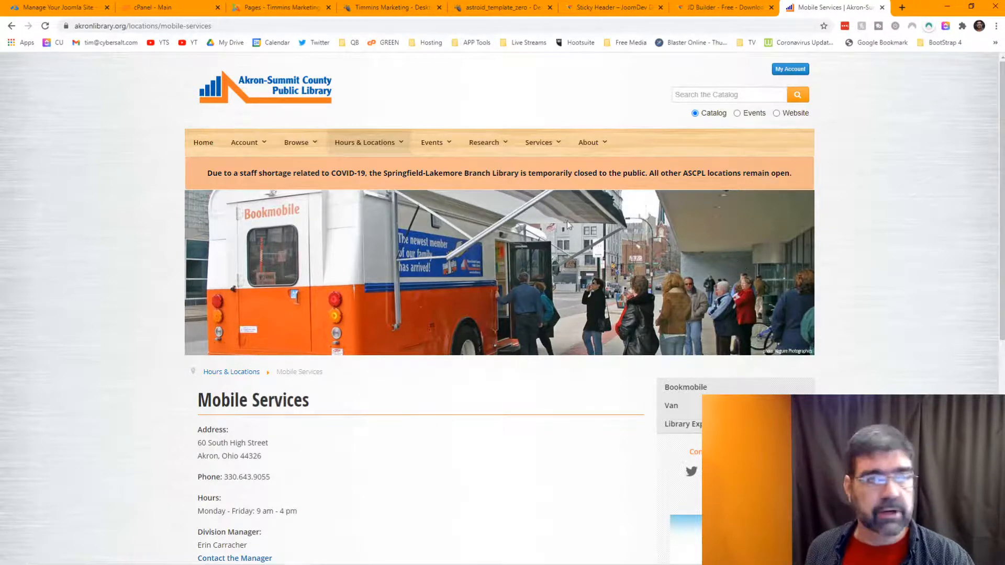
# Step: Go via the JoomDev documentation tab to the live Desktop Publishing page and scroll its header
pyautogui.click(593, 9)
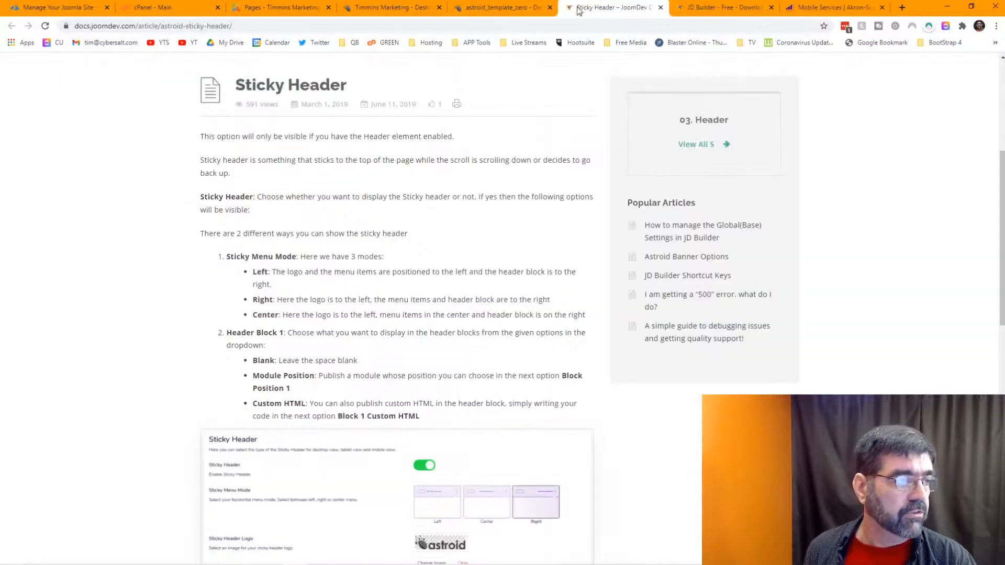
pyautogui.click(717, 8)
pyautogui.click(396, 10)
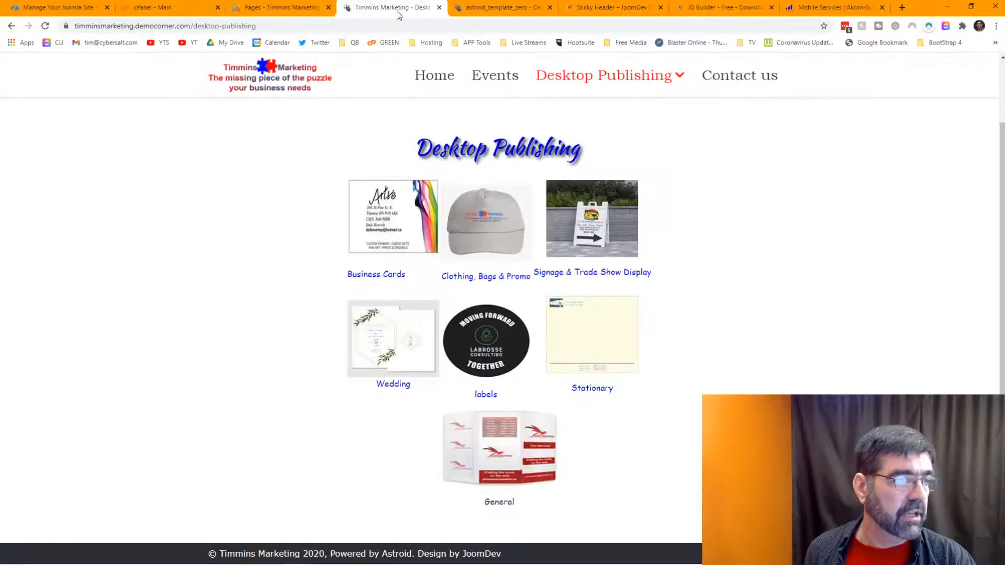
pyautogui.scroll(2, 411, 149)
pyautogui.scroll(-2, 411, 149)
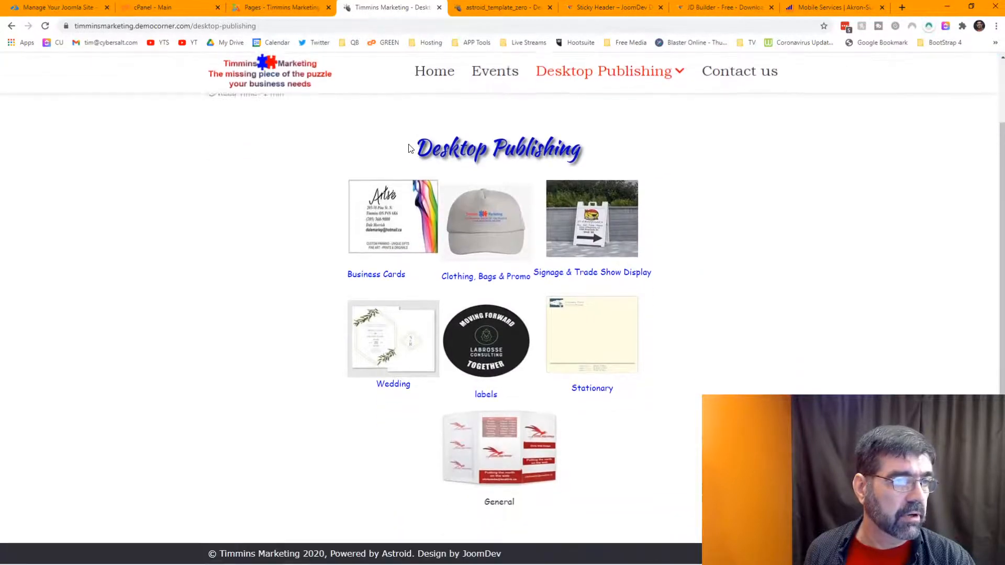
pyautogui.scroll(2, 411, 148)
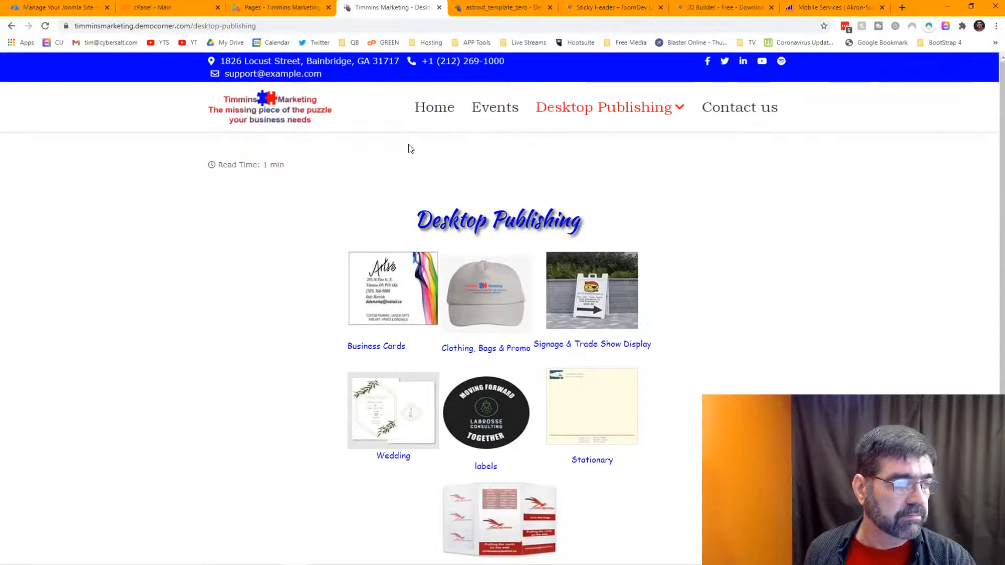